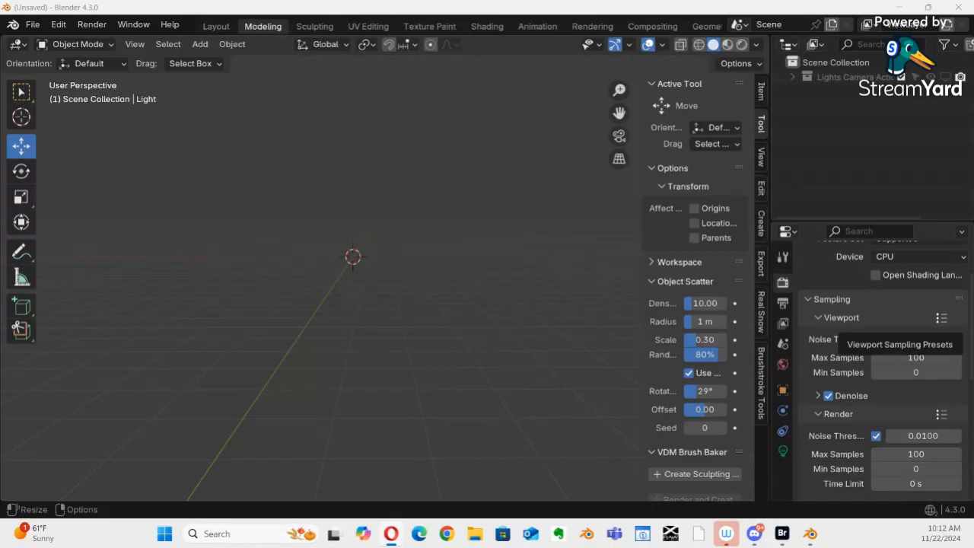
Open the file Blow it up 002.blend from the Blender Discussions folder
{"action": "left_click", "coordinate": [32, 24]}
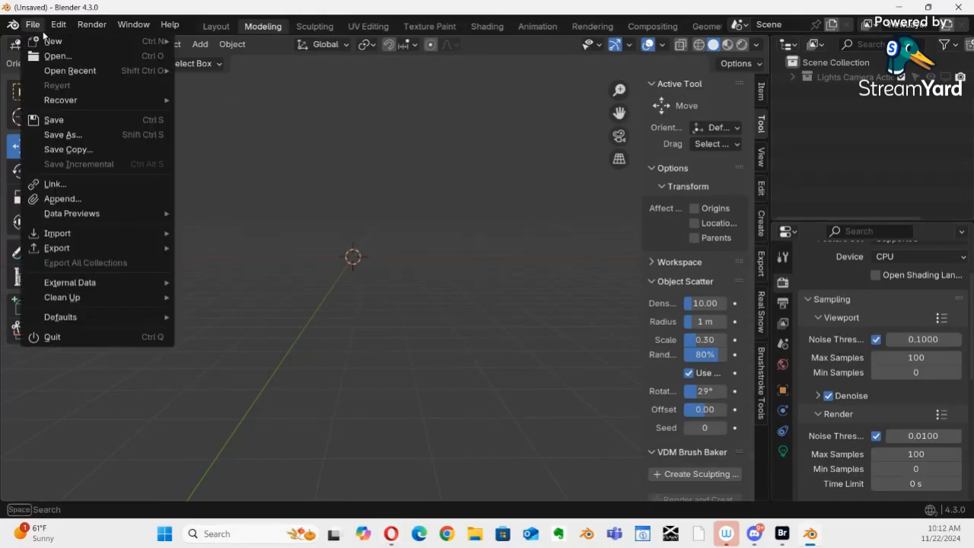
{"action": "left_click", "coordinate": [71, 57]}
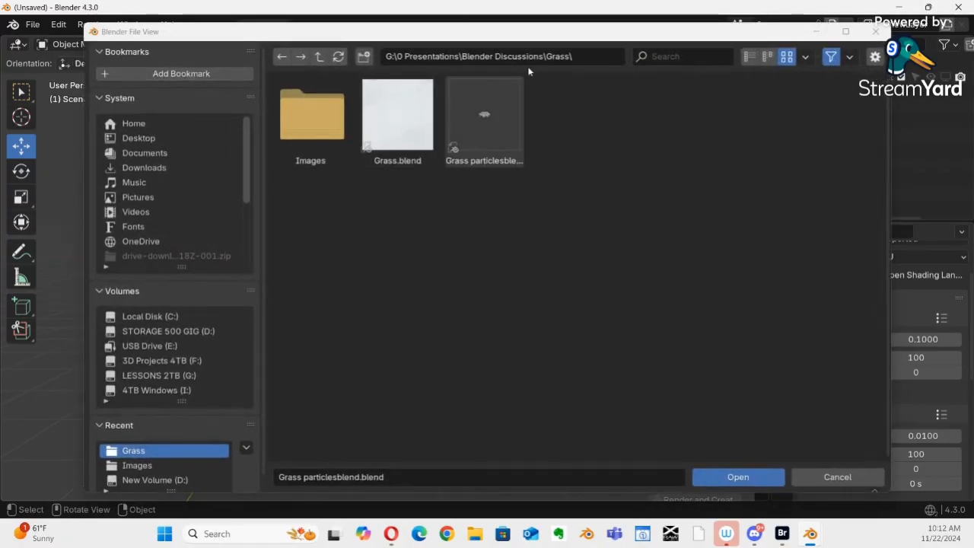
{"action": "mouse_move", "coordinate": [572, 36]}
{"action": "left_mouse_down"}
{"action": "mouse_move", "coordinate": [524, 28]}
{"action": "mouse_move", "coordinate": [559, 31]}
{"action": "left_mouse_up"}
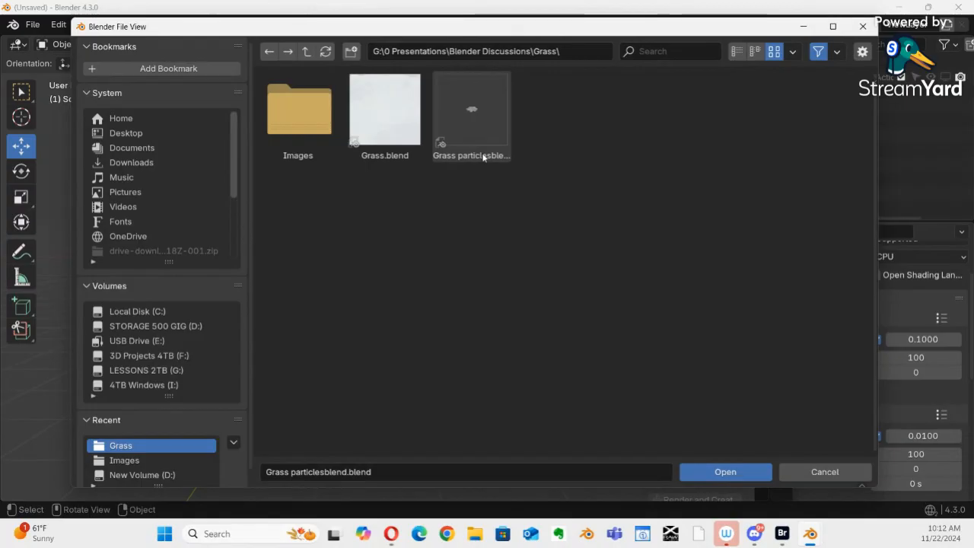
{"action": "left_click", "coordinate": [307, 54]}
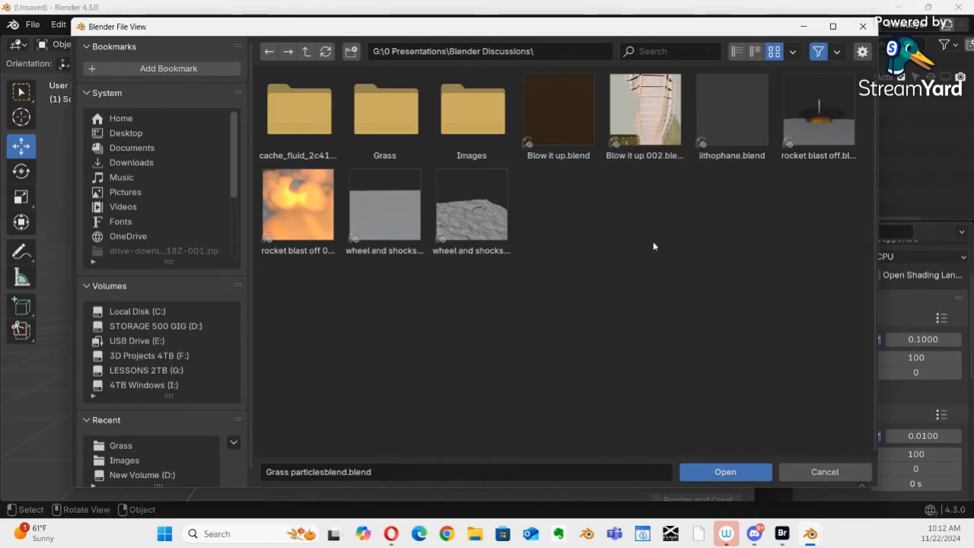
{"action": "left_click", "coordinate": [645, 116]}
{"action": "double_click", "coordinate": [644, 117]}
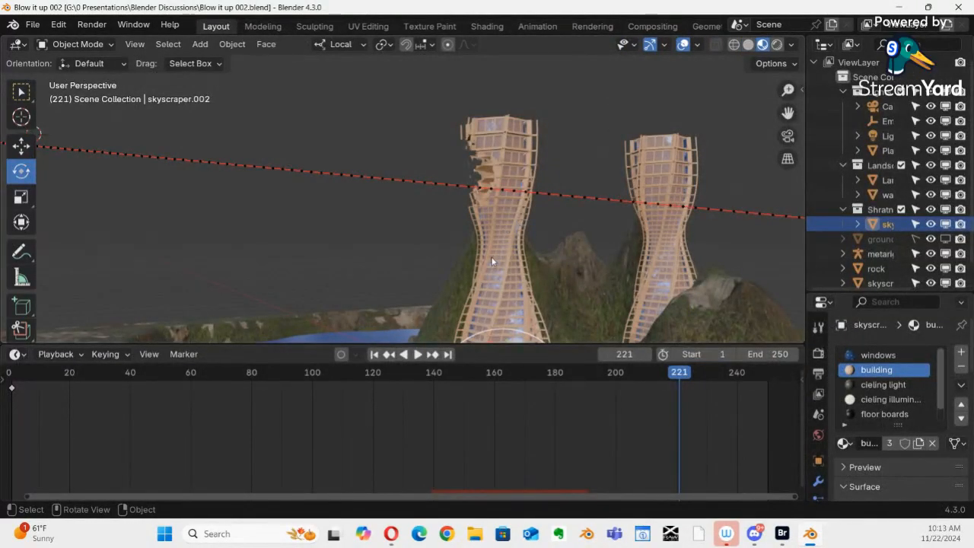
Scrub the animation back to its start while viewing the two skyscrapers and the surrounding landscape
{"action": "middle_click_drag", "start_coordinate": [500, 229], "coordinate": [578, 235]}
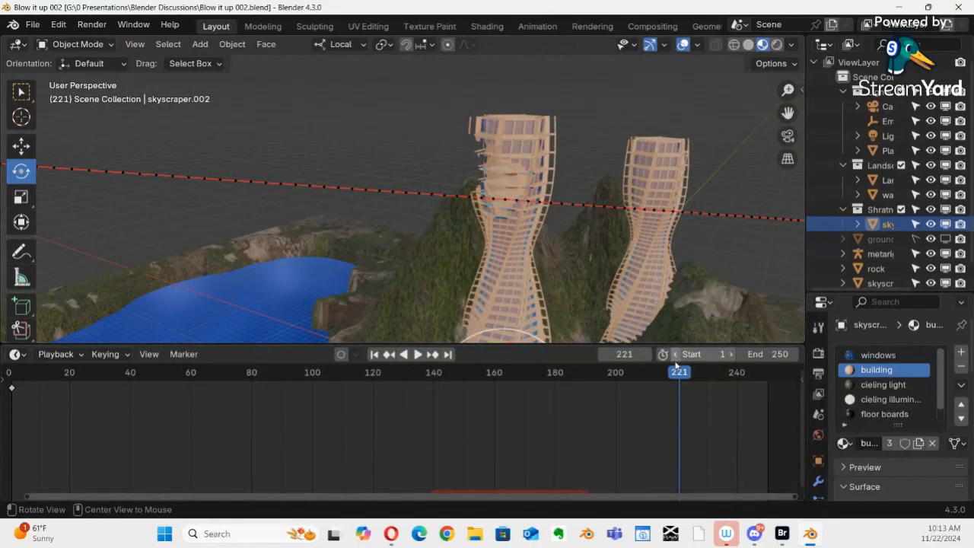
{"action": "left_click_drag", "start_coordinate": [675, 365], "coordinate": [656, 374]}
{"action": "left_click_drag", "start_coordinate": [596, 372], "coordinate": [367, 321]}
{"action": "middle_click_drag", "start_coordinate": [512, 219], "coordinate": [433, 240]}
{"action": "left_click_drag", "start_coordinate": [433, 240], "coordinate": [466, 229], "text": "alt"}
{"action": "left_click_drag", "start_coordinate": [350, 373], "coordinate": [2, 373]}
Play the meteor animation, examine the tower impact up close from other angles, and stop playback at frame 217
{"action": "key", "text": "space"}
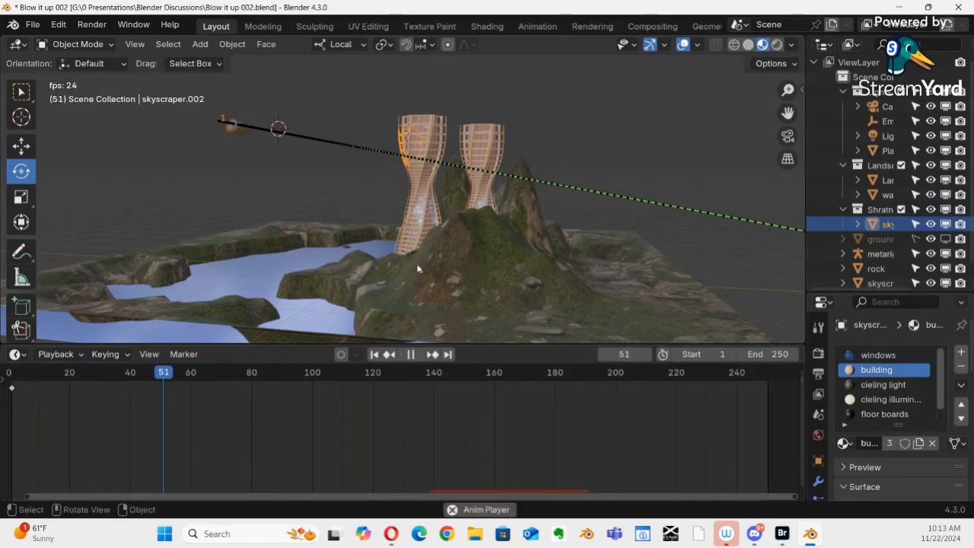
{"action": "middle_click_drag", "start_coordinate": [499, 225], "coordinate": [466, 257], "text": "ctrl"}
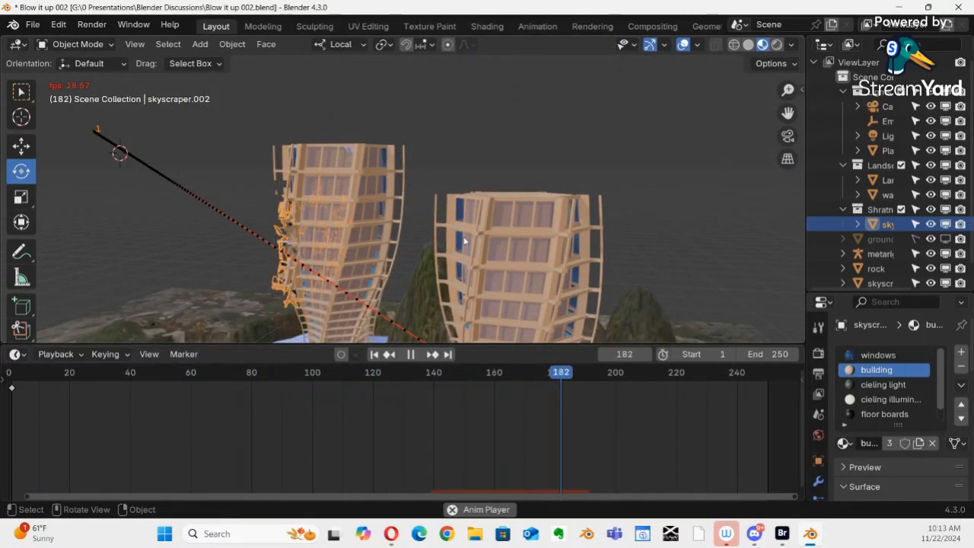
{"action": "middle_click_drag", "start_coordinate": [478, 233], "coordinate": [440, 157], "text": "ctrl"}
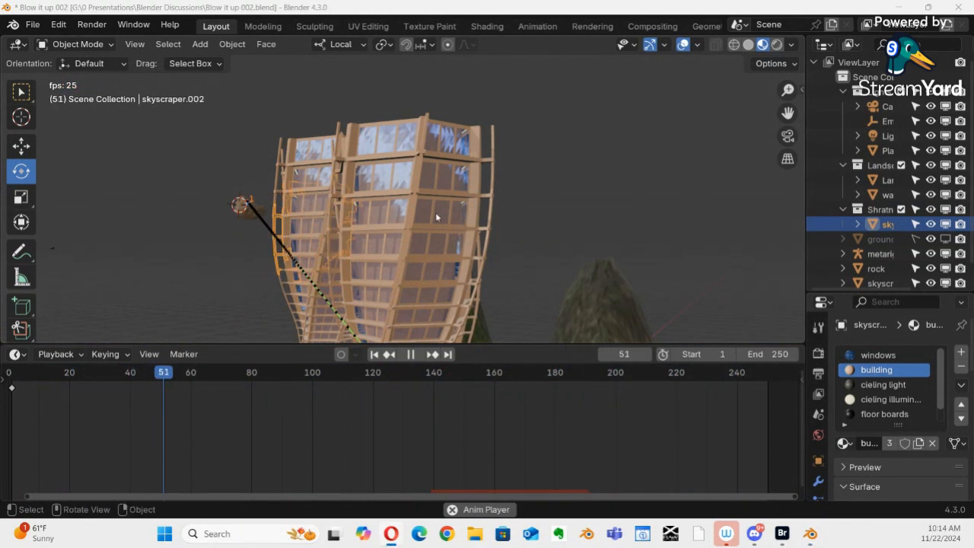
{"action": "right_click", "coordinate": [473, 311]}
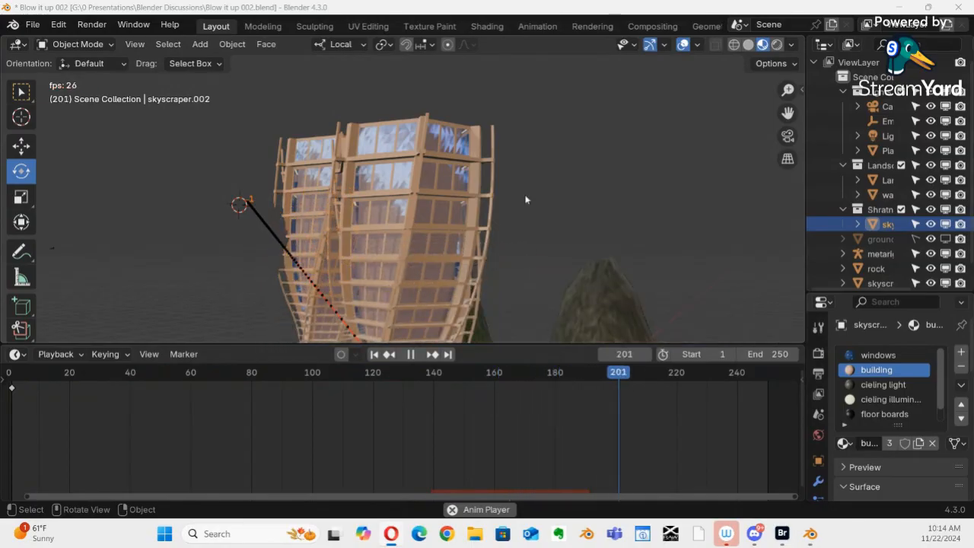
{"action": "key", "text": "space"}
{"action": "left_click", "coordinate": [553, 201]}
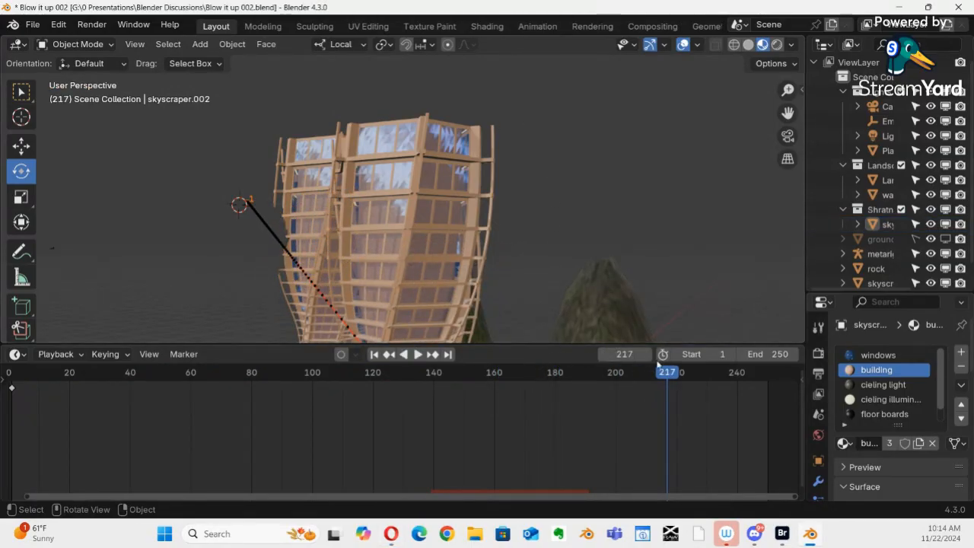
Scrub back to frame 34 and switch the viewport to Solid shading with the rock and both towers in view
{"action": "left_click_drag", "start_coordinate": [664, 373], "coordinate": [312, 372]}
{"action": "left_click_drag", "start_coordinate": [296, 327], "coordinate": [112, 275]}
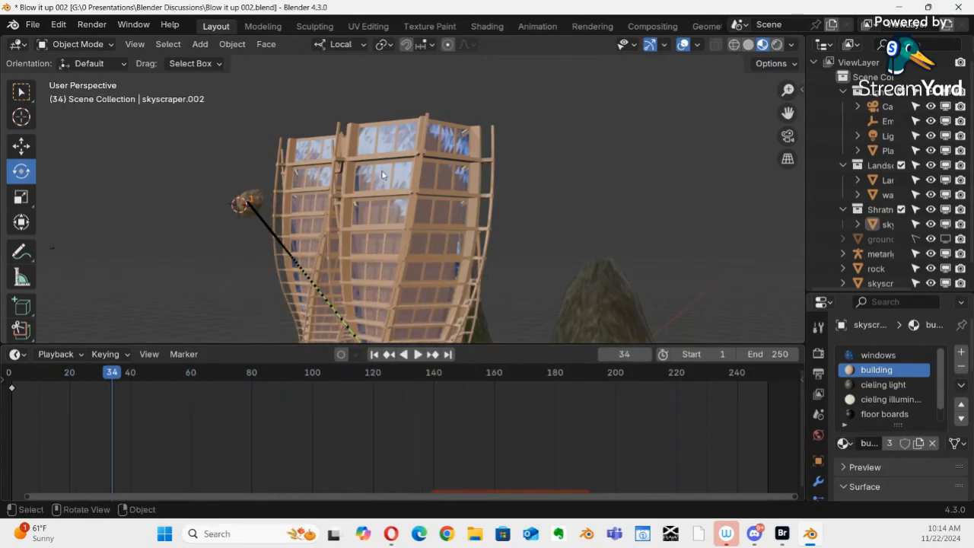
{"action": "key", "text": "z"}
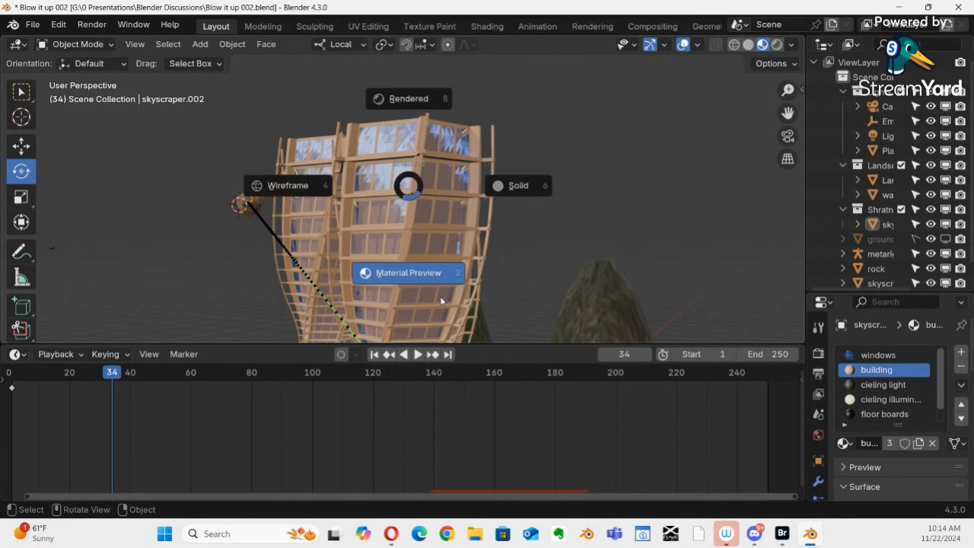
{"action": "left_click", "coordinate": [588, 169]}
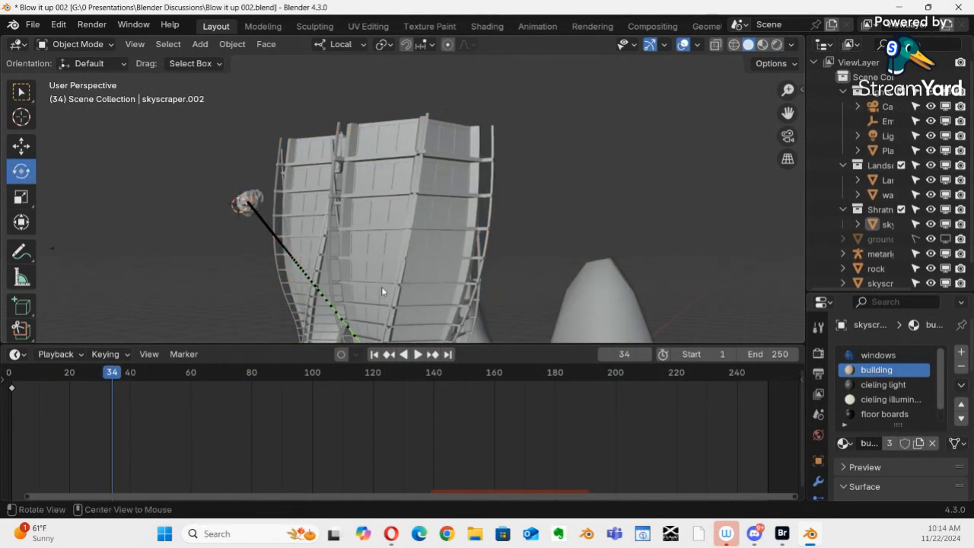
{"action": "left_click_drag", "start_coordinate": [381, 287], "coordinate": [563, 206], "text": "alt"}
{"action": "middle_click_drag", "start_coordinate": [564, 205], "coordinate": [546, 242]}
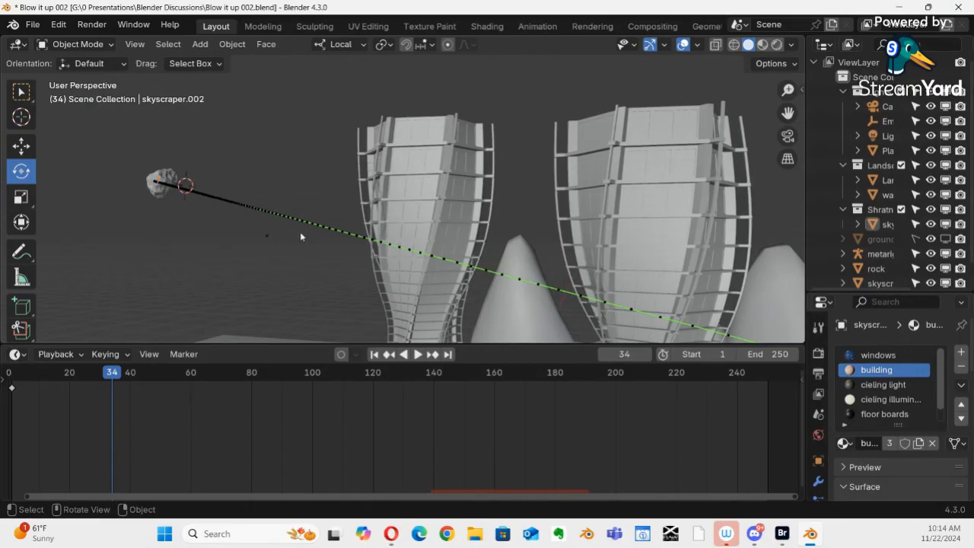
{"action": "key", "text": "z"}
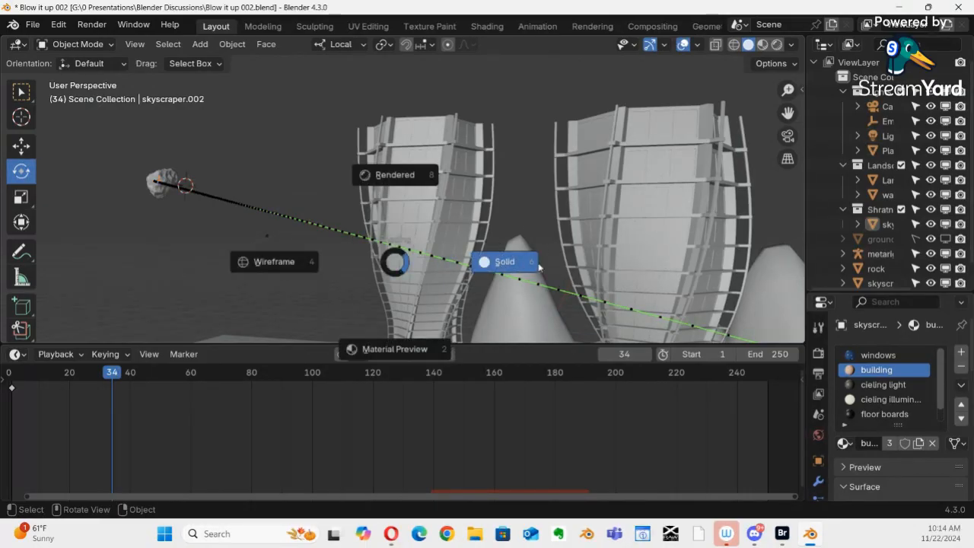
{"action": "key", "text": "Escape"}
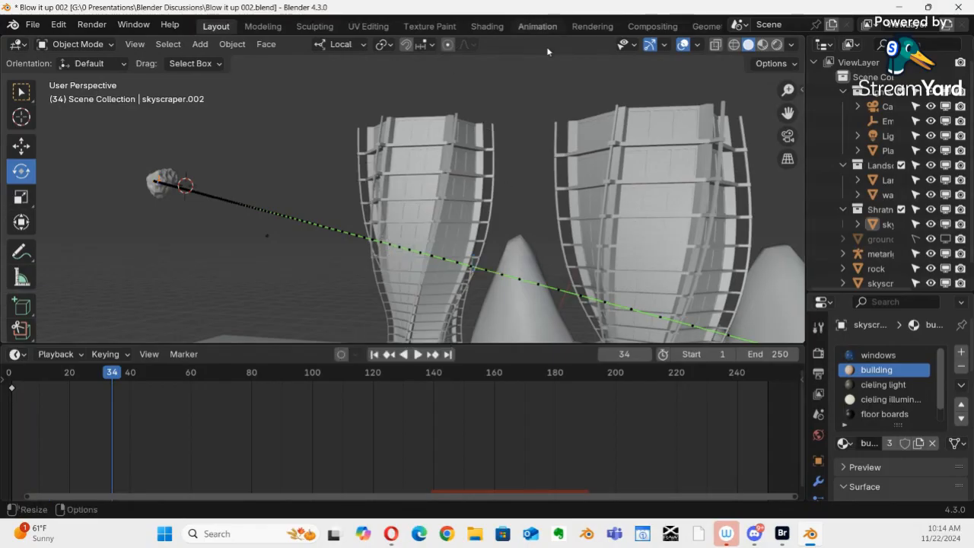
Play the animation up to frame 152 and examine the debris on the struck tower up close
{"action": "key", "text": "space"}
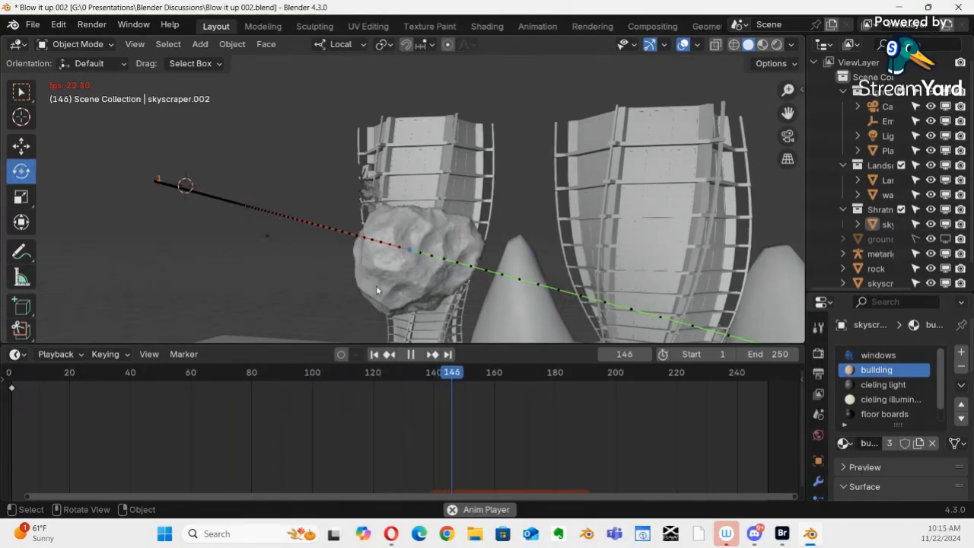
{"action": "key", "text": "space"}
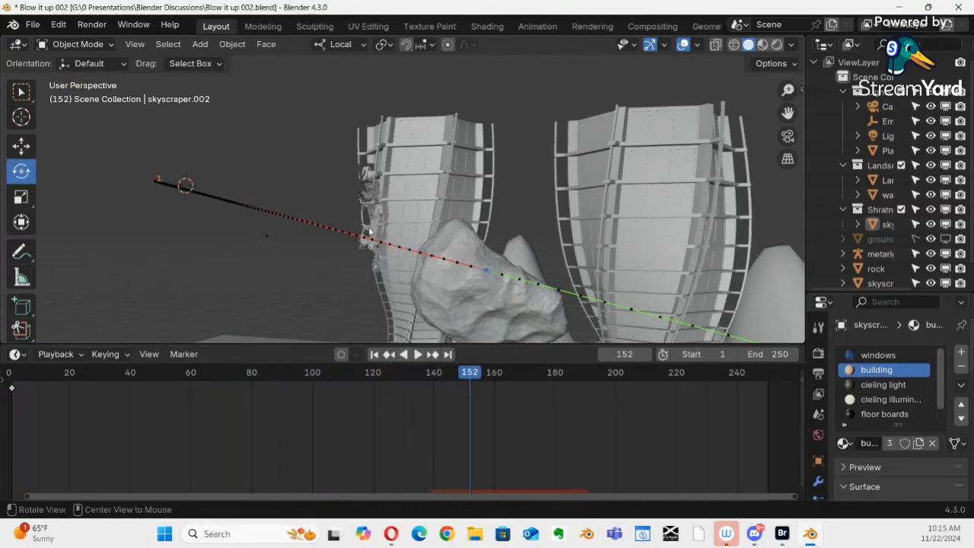
{"action": "middle_click_drag", "start_coordinate": [370, 231], "coordinate": [408, 231]}
{"action": "mouse_move", "coordinate": [407, 231]}
{"action": "middle_mouse_down", "text": "ctrl"}
{"action": "mouse_move", "coordinate": [430, 138]}
{"action": "mouse_move", "coordinate": [460, 254]}
{"action": "mouse_move", "coordinate": [363, 243]}
{"action": "mouse_move", "coordinate": [466, 248]}
{"action": "mouse_move", "coordinate": [517, 274]}
{"action": "mouse_move", "coordinate": [539, 304]}
{"action": "mouse_move", "coordinate": [535, 289]}
{"action": "mouse_move", "coordinate": [403, 268]}
{"action": "mouse_move", "coordinate": [317, 231]}
{"action": "mouse_move", "coordinate": [302, 166]}
{"action": "mouse_move", "coordinate": [408, 283]}
{"action": "mouse_move", "coordinate": [413, 241]}
{"action": "mouse_move", "coordinate": [426, 237]}
{"action": "middle_mouse_up", "text": "ctrl"}
{"action": "middle_click_drag", "start_coordinate": [437, 255], "coordinate": [490, 165], "text": "shift"}
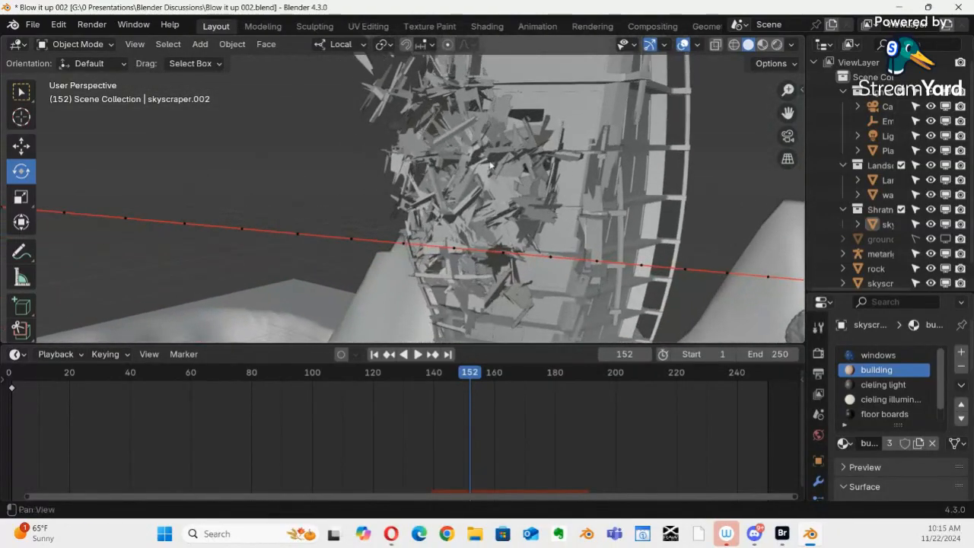
Scrub back to frame 139 and on to frame 135, examining the rock's contact with the tower from several angles
{"action": "left_click_drag", "start_coordinate": [467, 374], "coordinate": [431, 388]}
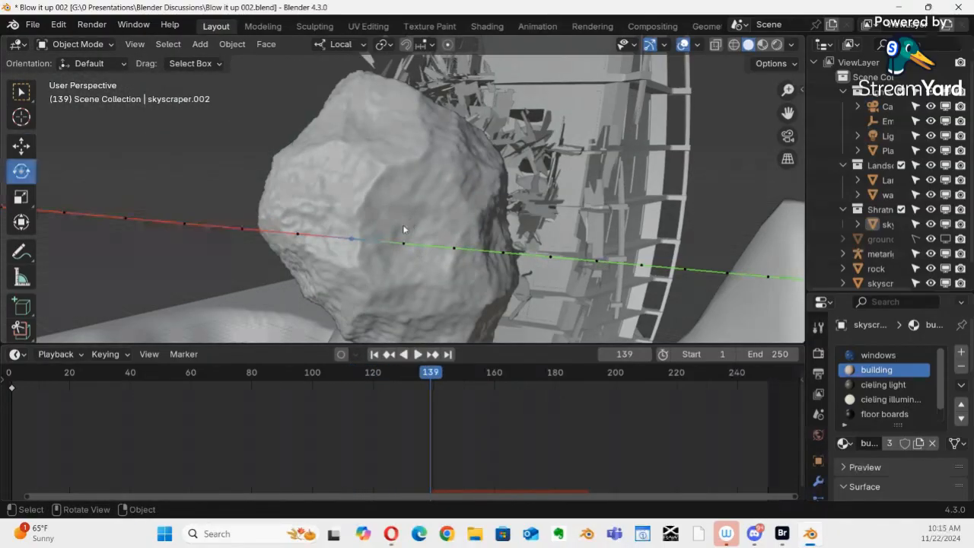
{"action": "middle_click_drag", "start_coordinate": [394, 197], "coordinate": [309, 171]}
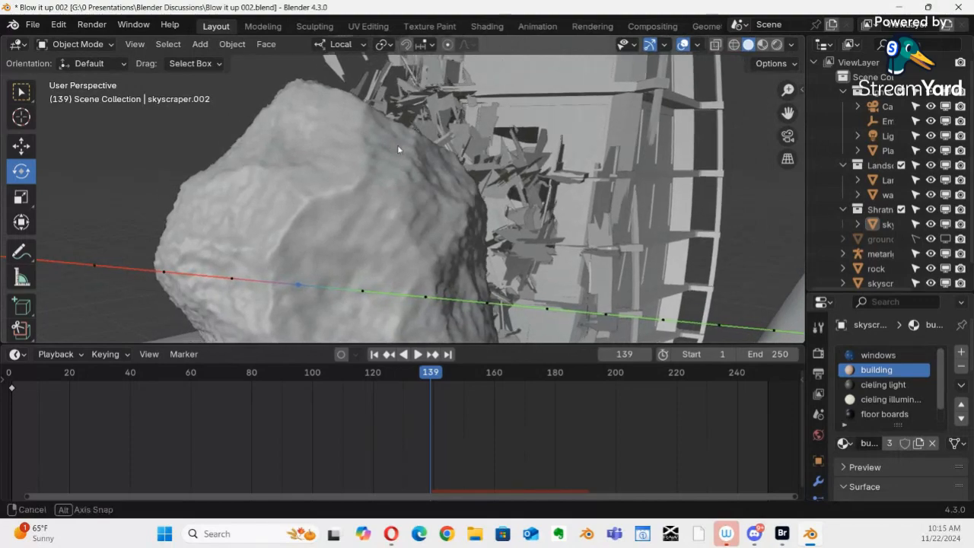
{"action": "middle_click_drag", "start_coordinate": [397, 149], "coordinate": [338, 178]}
{"action": "mouse_move", "coordinate": [358, 175]}
{"action": "middle_mouse_down"}
{"action": "mouse_move", "coordinate": [378, 178]}
{"action": "mouse_move", "coordinate": [343, 147]}
{"action": "mouse_move", "coordinate": [322, 148]}
{"action": "mouse_move", "coordinate": [314, 164]}
{"action": "middle_mouse_up"}
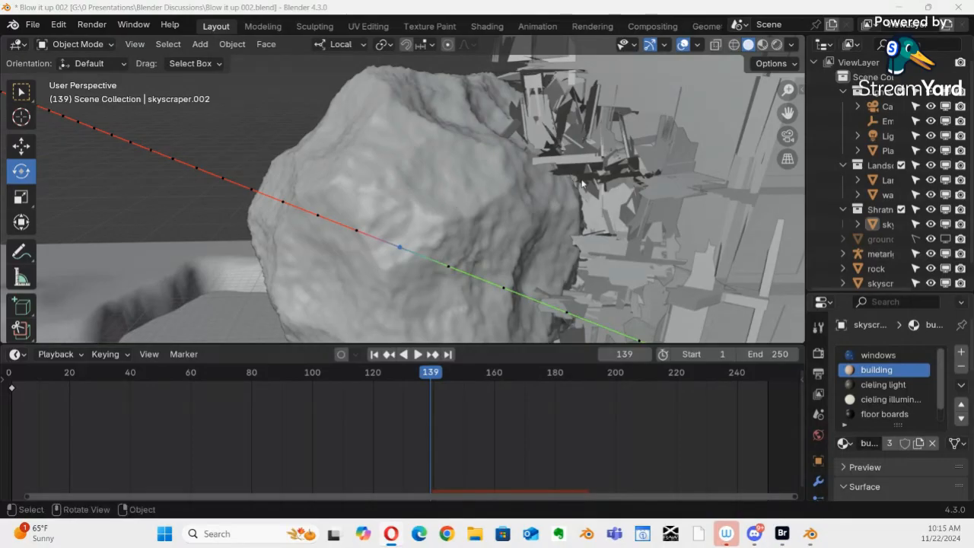
{"action": "left_click_drag", "start_coordinate": [430, 373], "coordinate": [419, 376]}
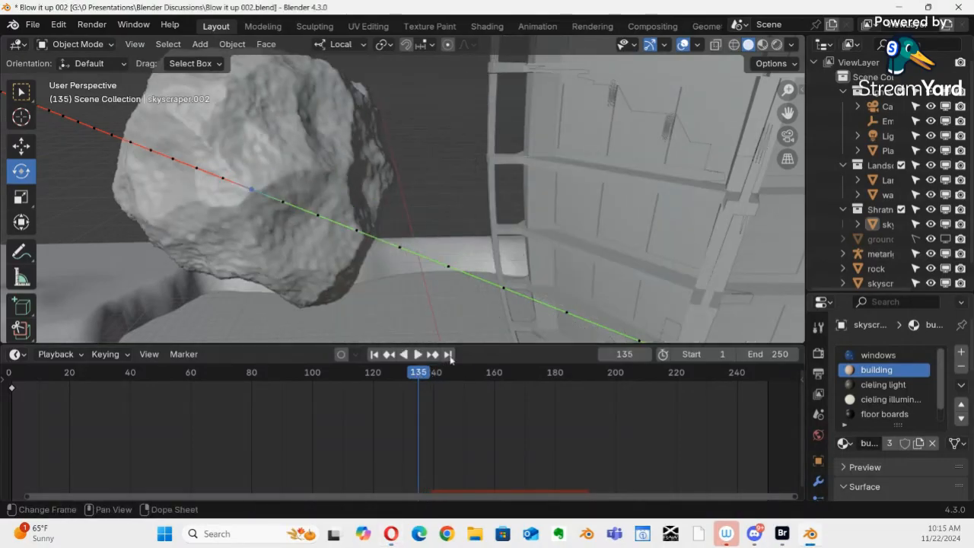
Isolate the tower's breakaway section, skyscraper.002, by hiding everything else, and inspect it from several angles
{"action": "left_click", "coordinate": [578, 282]}
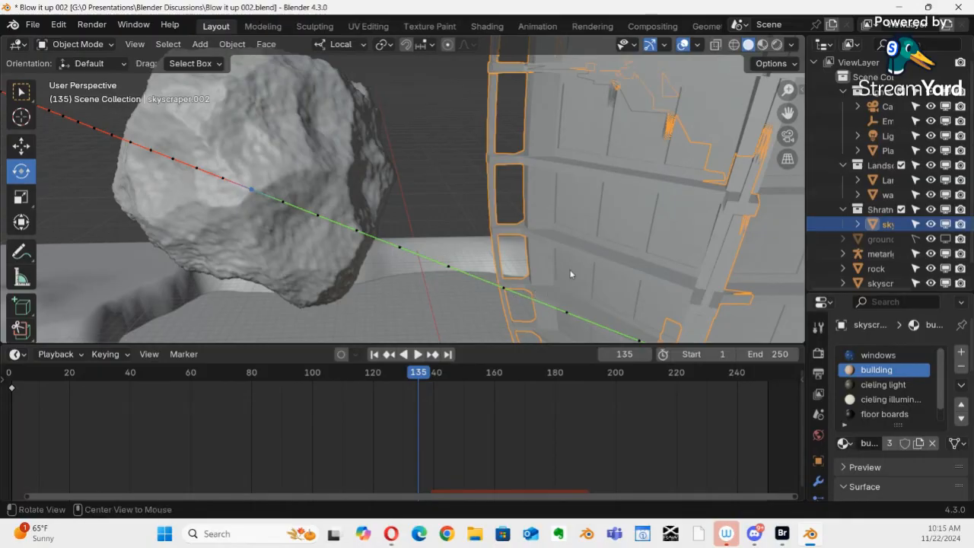
{"action": "middle_click_drag", "start_coordinate": [569, 274], "coordinate": [197, 164]}
{"action": "key", "text": "KP_Divide"}
{"action": "middle_click_drag", "start_coordinate": [350, 188], "coordinate": [528, 198]}
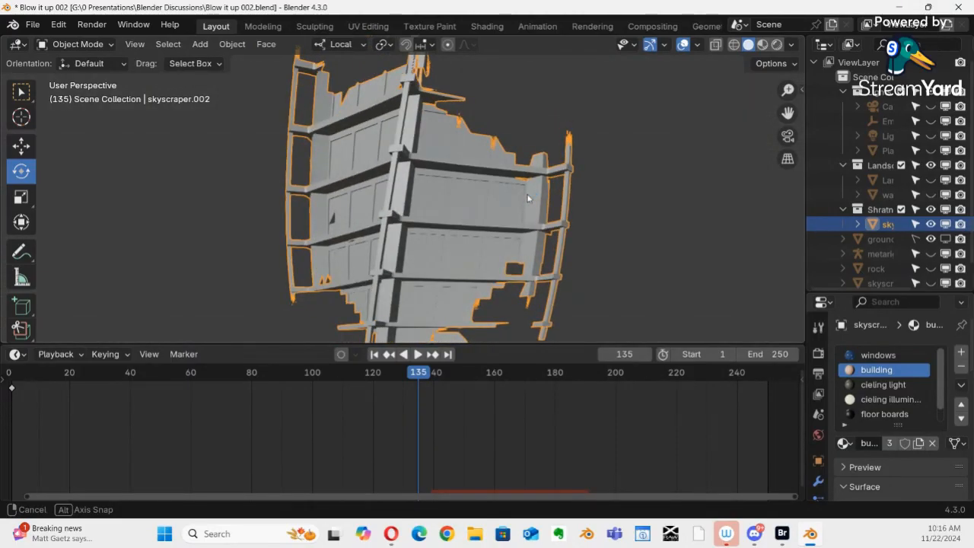
{"action": "middle_click_drag", "start_coordinate": [528, 199], "coordinate": [594, 209]}
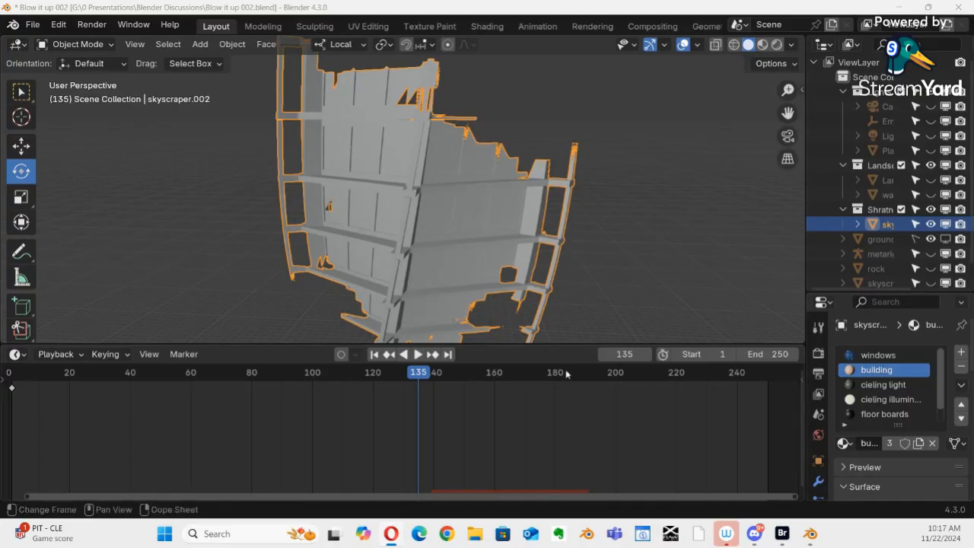
Play the isolated tower section's shattering up to frame 142
{"action": "middle_click_drag", "start_coordinate": [565, 372], "coordinate": [471, 304]}
{"action": "key", "text": "space"}
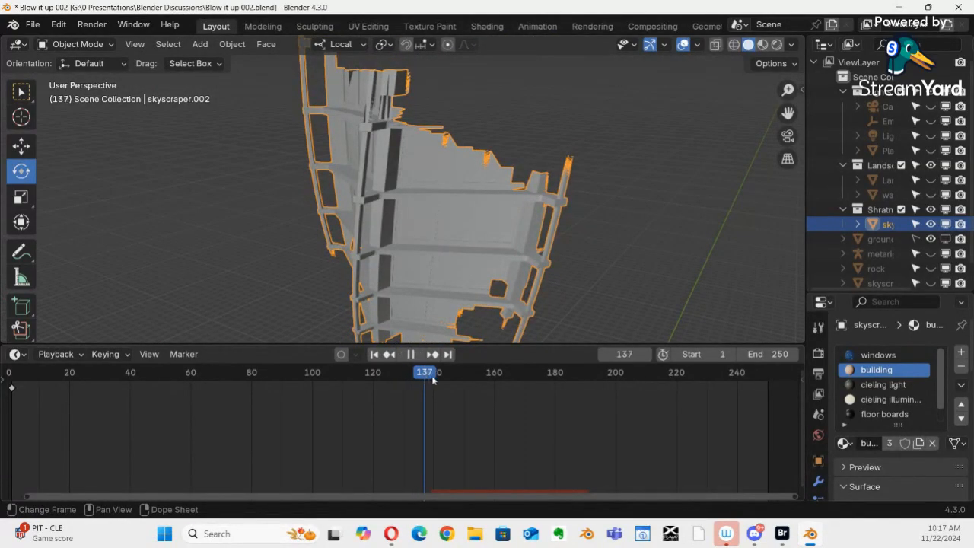
{"action": "key", "text": "space"}
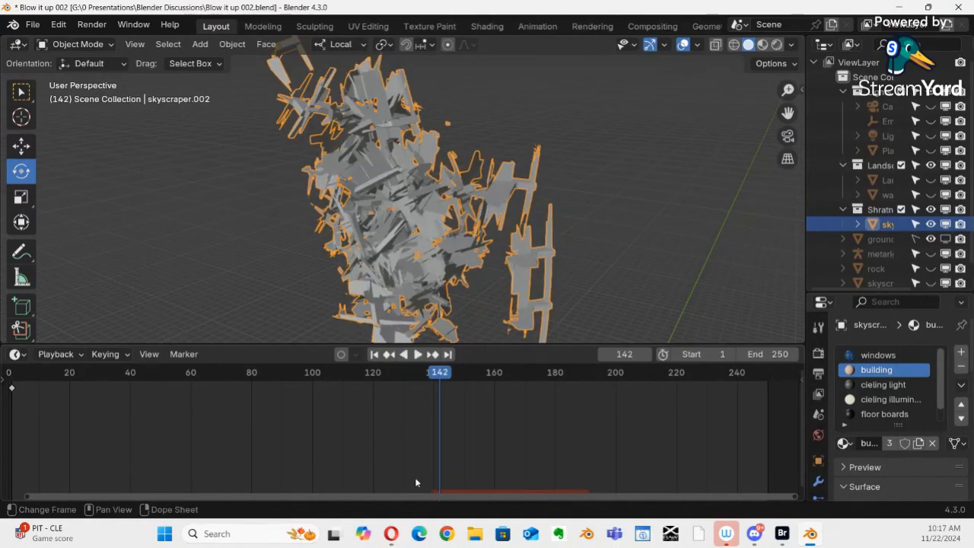
Set the current frame to 134 and reveal all hidden objects in the scene
{"action": "middle_click_drag", "start_coordinate": [415, 199], "coordinate": [368, 275], "text": "ctrl"}
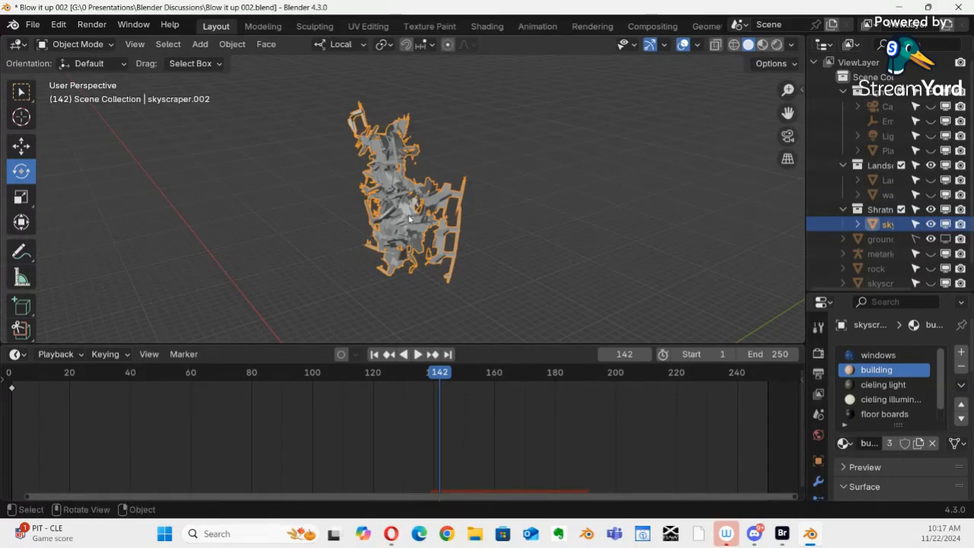
{"action": "left_click", "coordinate": [414, 386]}
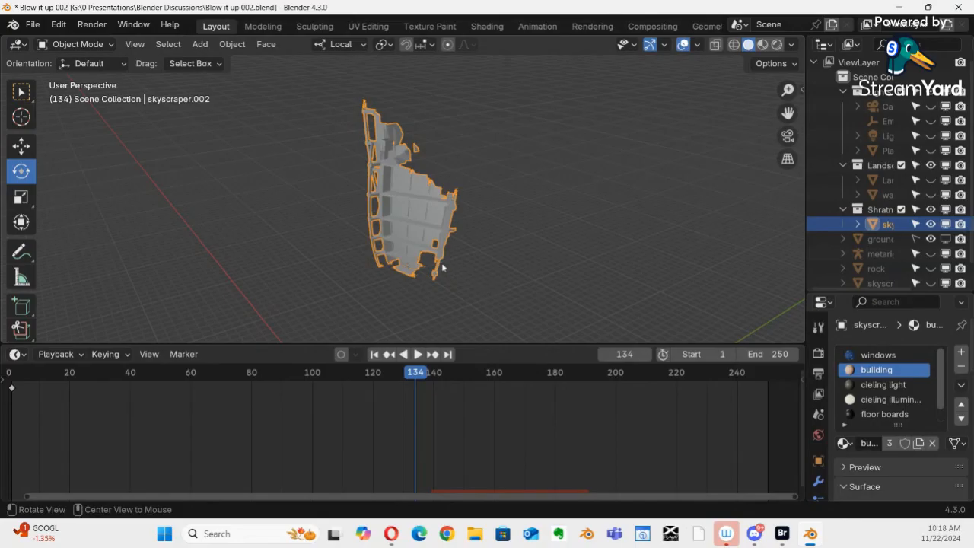
{"action": "key", "text": "alt+h"}
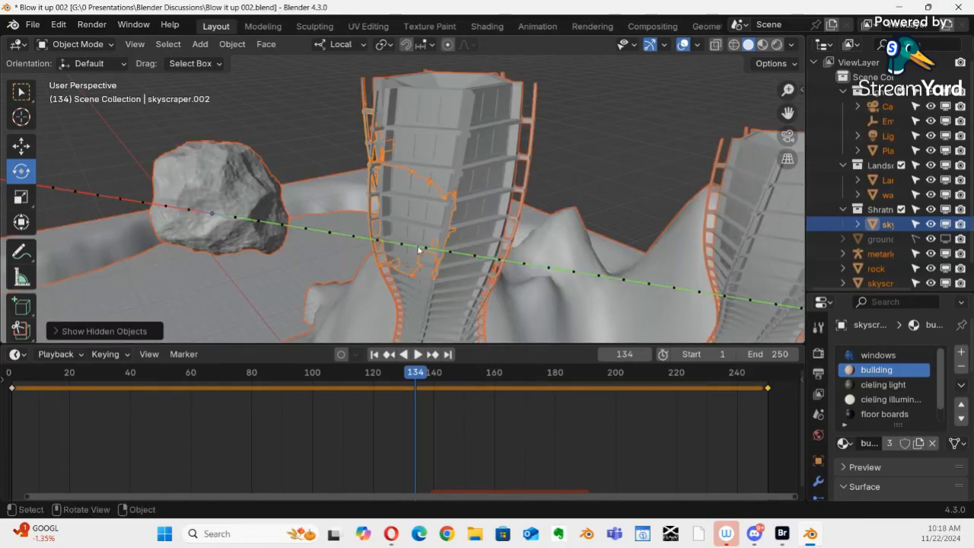
Save the project as a new version named Blow it up 003.blend in the Blender Discussions folder
{"action": "key", "text": "ctrl+shift+s"}
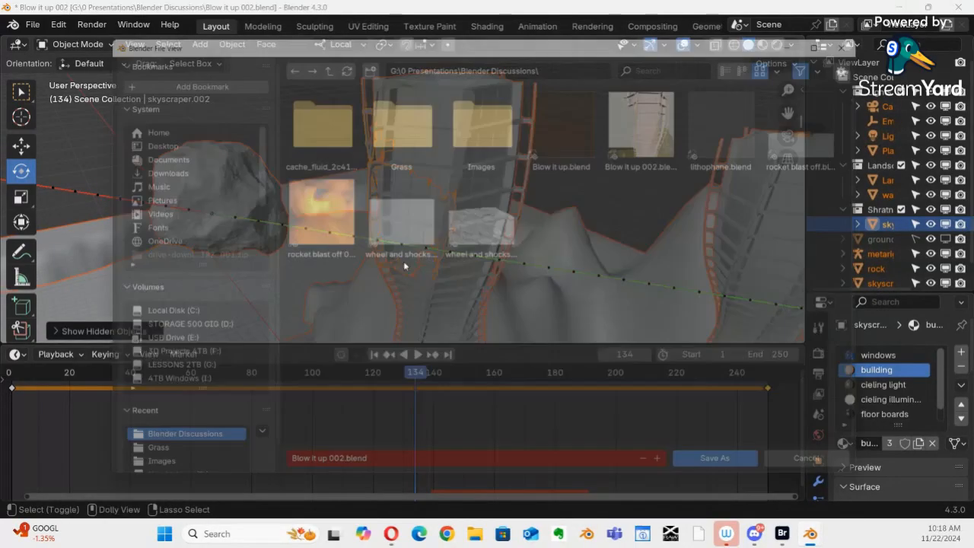
{"action": "left_click", "coordinate": [335, 477]}
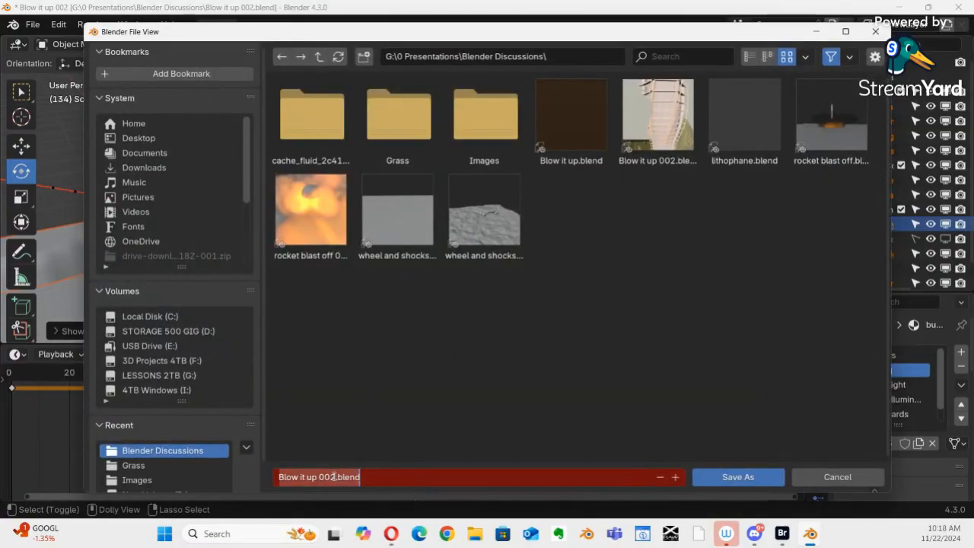
{"action": "left_click", "coordinate": [333, 477]}
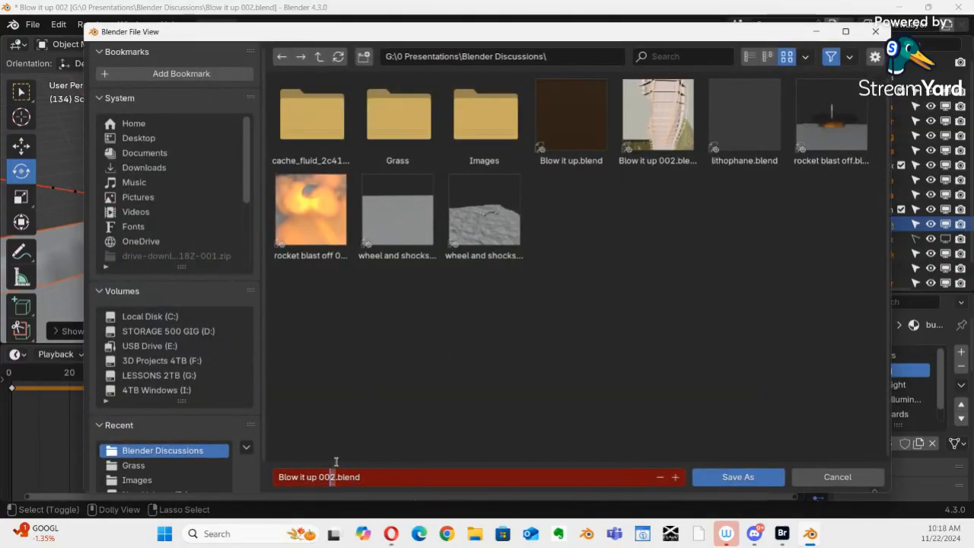
{"action": "key", "text": "Delete"}
{"action": "type", "text": "3"}
{"action": "left_click", "coordinate": [336, 461]}
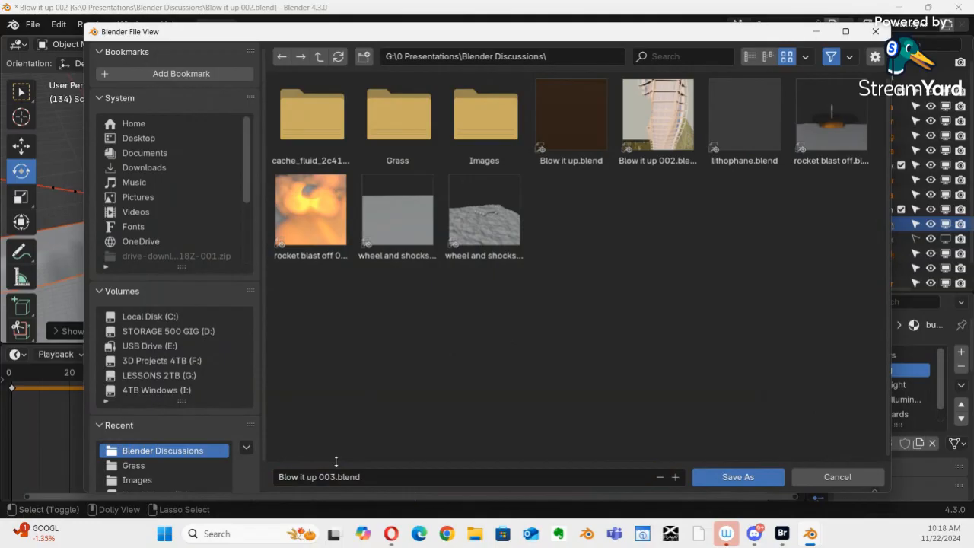
{"action": "left_click", "coordinate": [706, 478]}
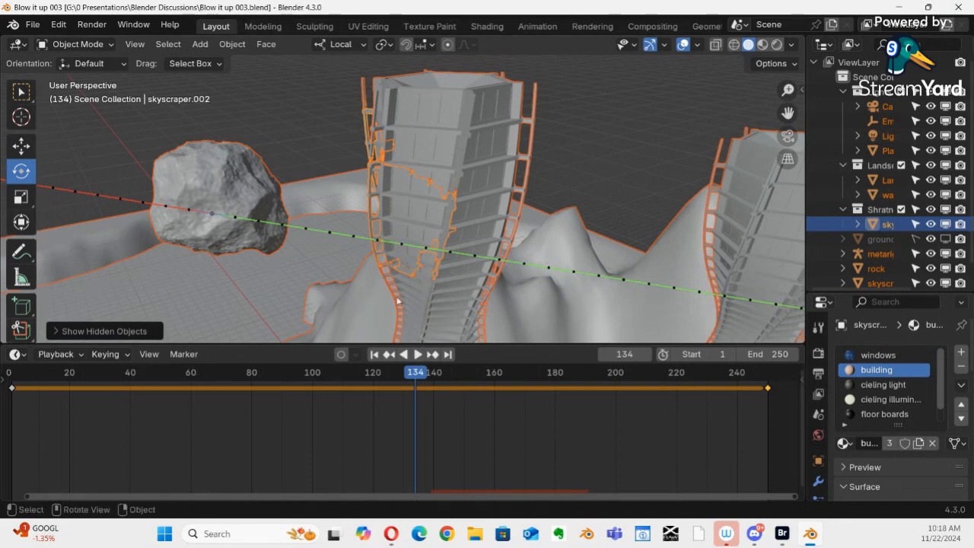
Play the impact to frame 139, select the rock and inspect where it meets the shattering tower
{"action": "middle_click_drag", "start_coordinate": [425, 315], "coordinate": [464, 275]}
{"action": "key", "text": "space"}
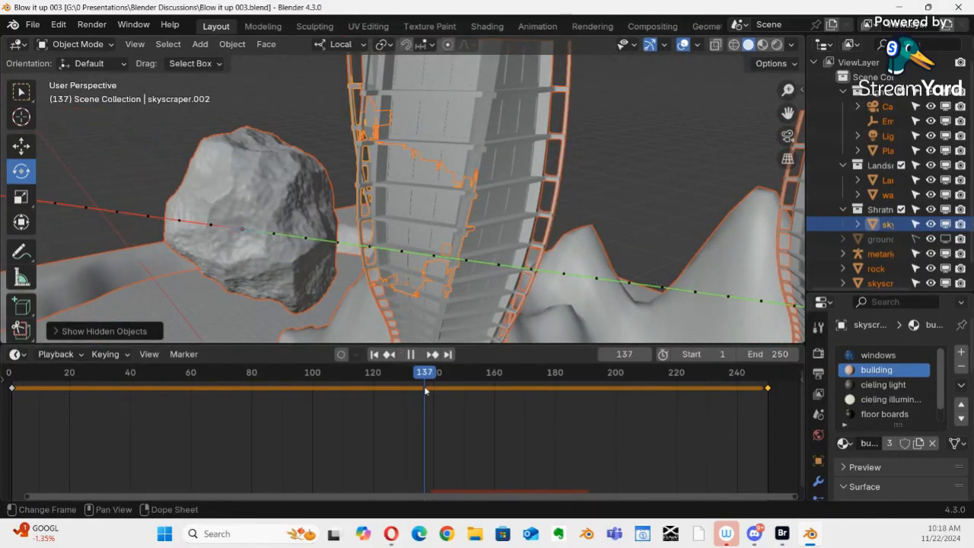
{"action": "left_click_drag", "start_coordinate": [433, 394], "coordinate": [431, 388]}
{"action": "key", "text": "space"}
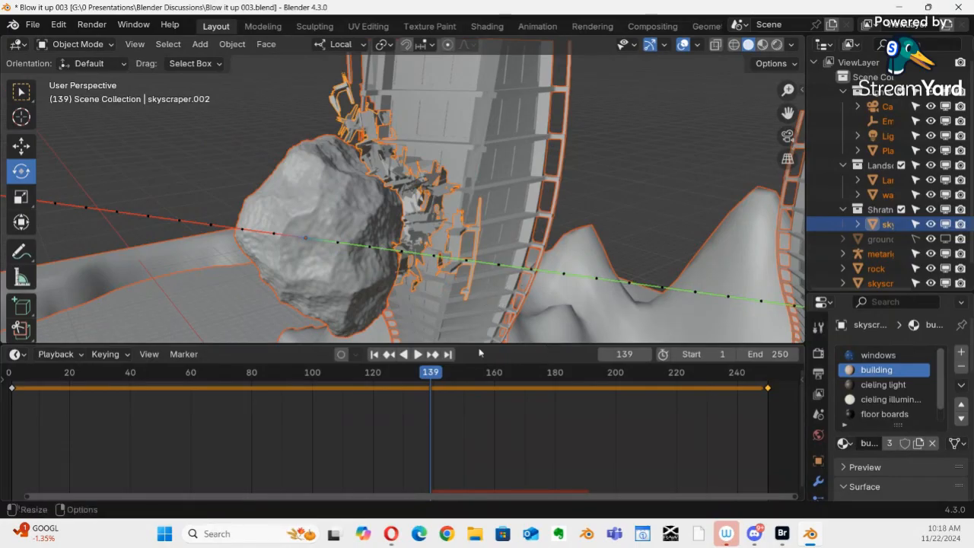
{"action": "left_click", "coordinate": [323, 220]}
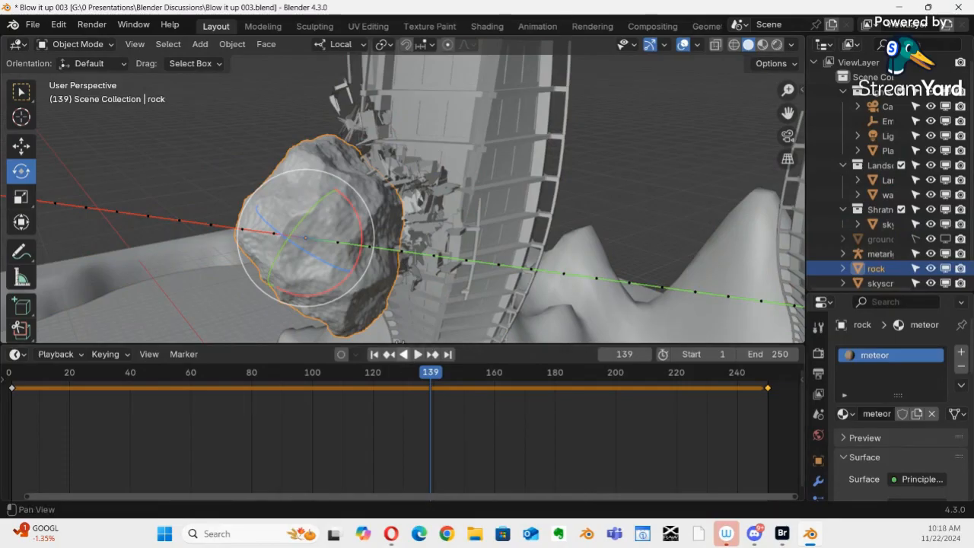
{"action": "middle_click_drag", "start_coordinate": [377, 268], "coordinate": [243, 198]}
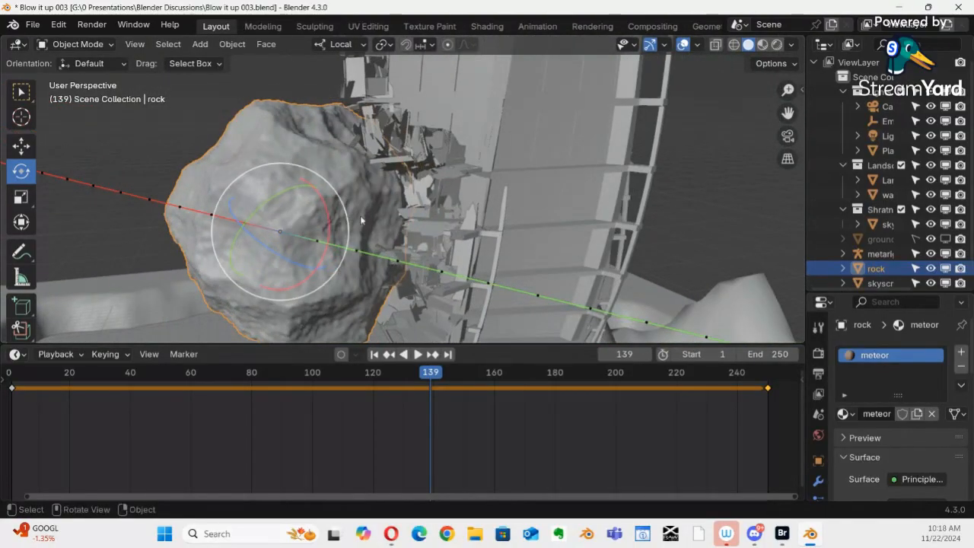
Select the tower's shattered section, skyscraper.002, and show its particle system settings in an enlarged properties area
{"action": "left_click", "coordinate": [427, 213]}
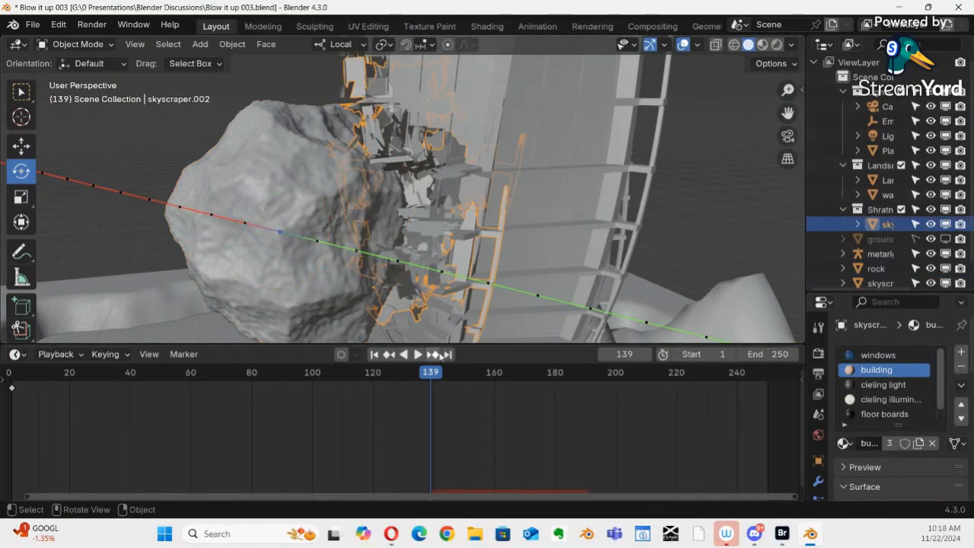
{"action": "left_click_drag", "start_coordinate": [886, 293], "coordinate": [844, 133]}
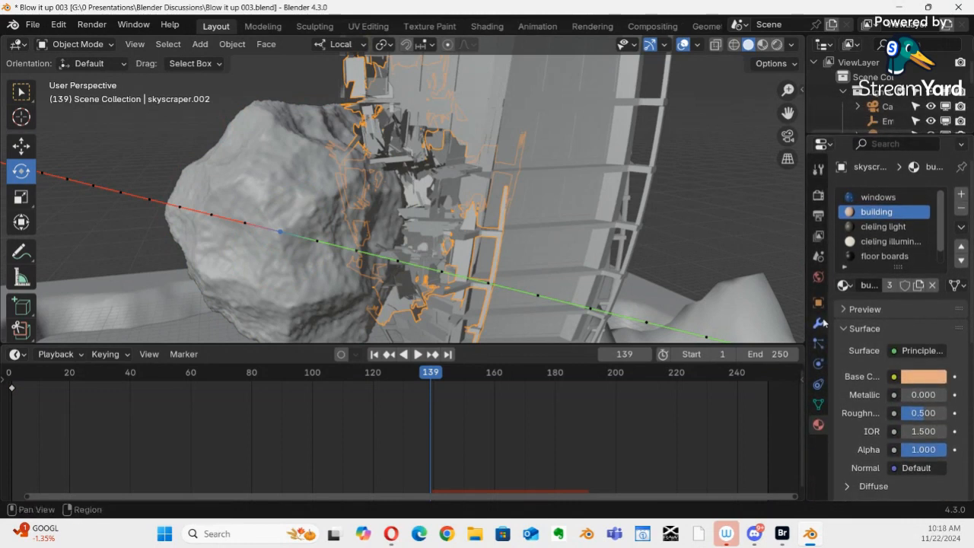
{"action": "left_click", "coordinate": [818, 343]}
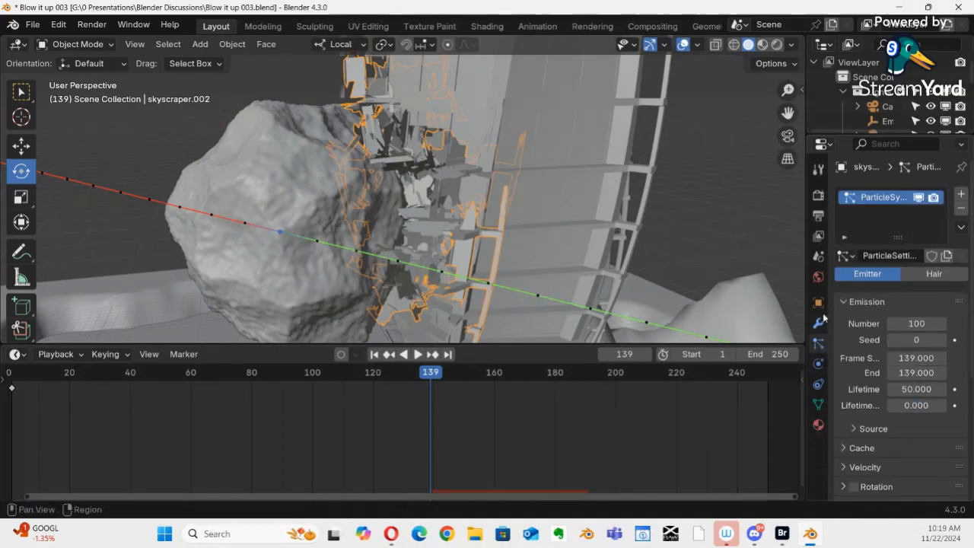
{"action": "left_click_drag", "start_coordinate": [805, 307], "coordinate": [703, 326]}
{"action": "mouse_move", "coordinate": [701, 327]}
{"action": "left_mouse_down"}
{"action": "mouse_move", "coordinate": [742, 331]}
{"action": "mouse_move", "coordinate": [700, 333]}
{"action": "left_mouse_up"}
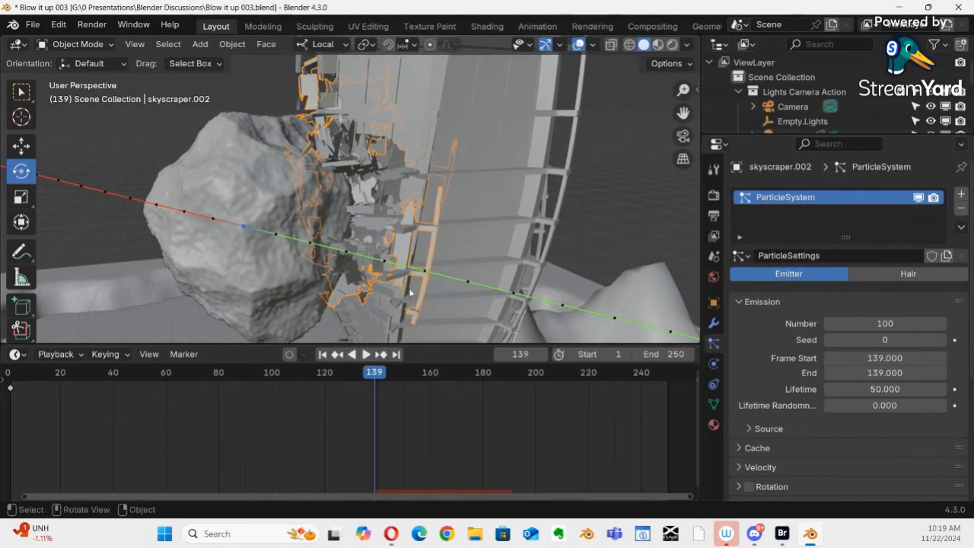
Hide the rock so the tower's shattered section can be viewed unobstructed
{"action": "left_click", "coordinate": [247, 203]}
{"action": "key", "text": "Delete"}
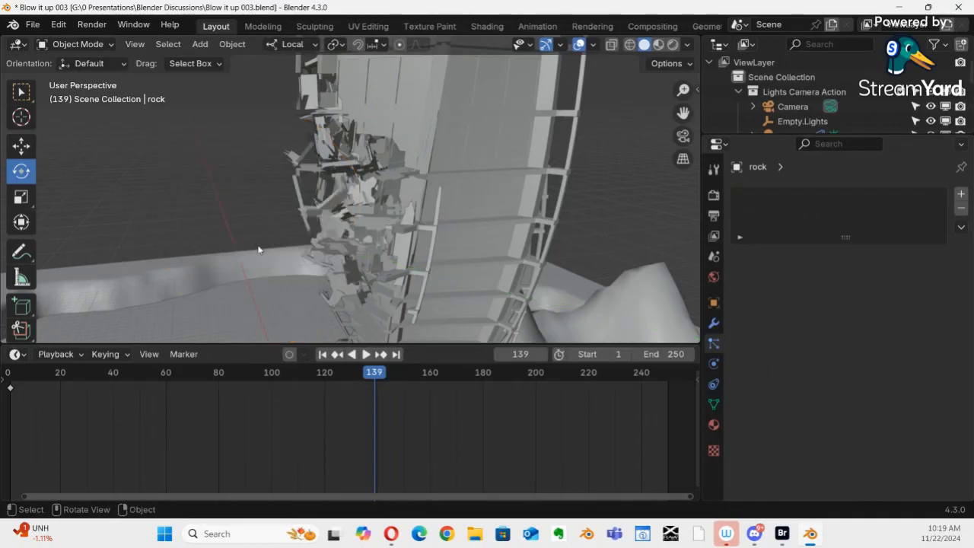
{"action": "left_click_drag", "start_coordinate": [333, 259], "coordinate": [361, 256], "text": "alt"}
{"action": "left_click_drag", "start_coordinate": [420, 254], "coordinate": [423, 240], "text": "alt+shift"}
{"action": "middle_click_drag", "start_coordinate": [423, 241], "coordinate": [329, 241], "text": "shift"}
Select the shattered tower section again and turn on the wireframe overlay in an enlarged viewport
{"action": "left_click", "coordinate": [298, 180]}
{"action": "middle_click_drag", "start_coordinate": [301, 209], "coordinate": [398, 274]}
{"action": "left_click_drag", "start_coordinate": [426, 344], "coordinate": [426, 423]}
{"action": "middle_click_drag", "start_coordinate": [403, 327], "coordinate": [408, 297], "text": "ctrl"}
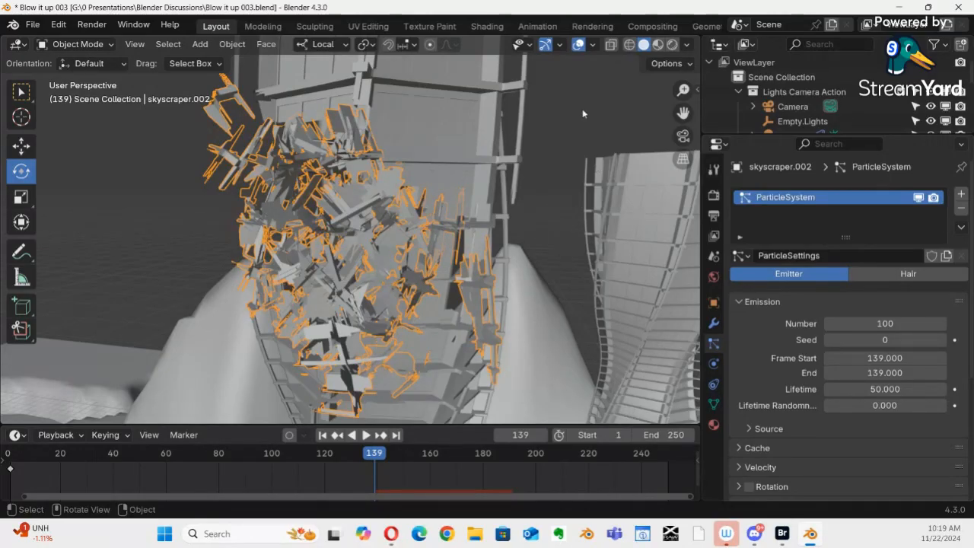
{"action": "left_click", "coordinate": [592, 44]}
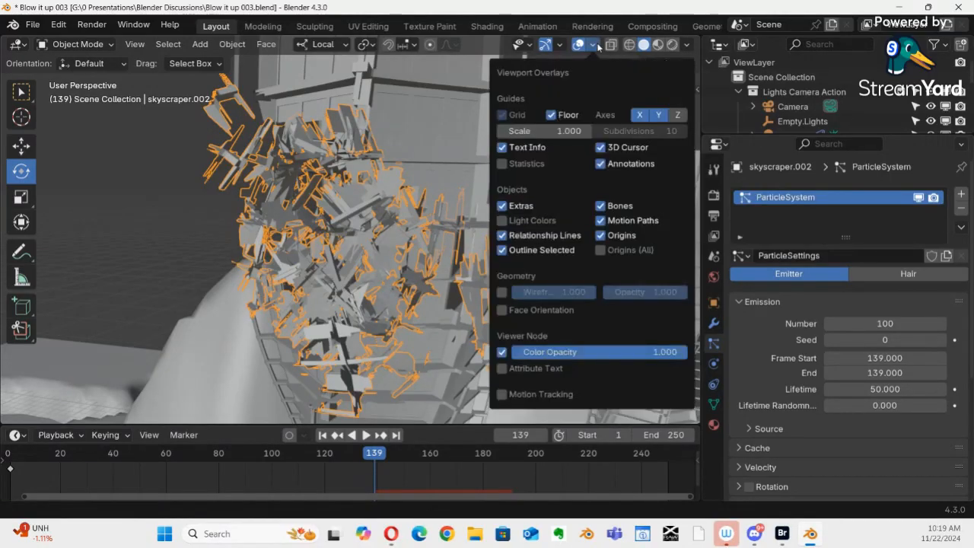
{"action": "left_click", "coordinate": [502, 292]}
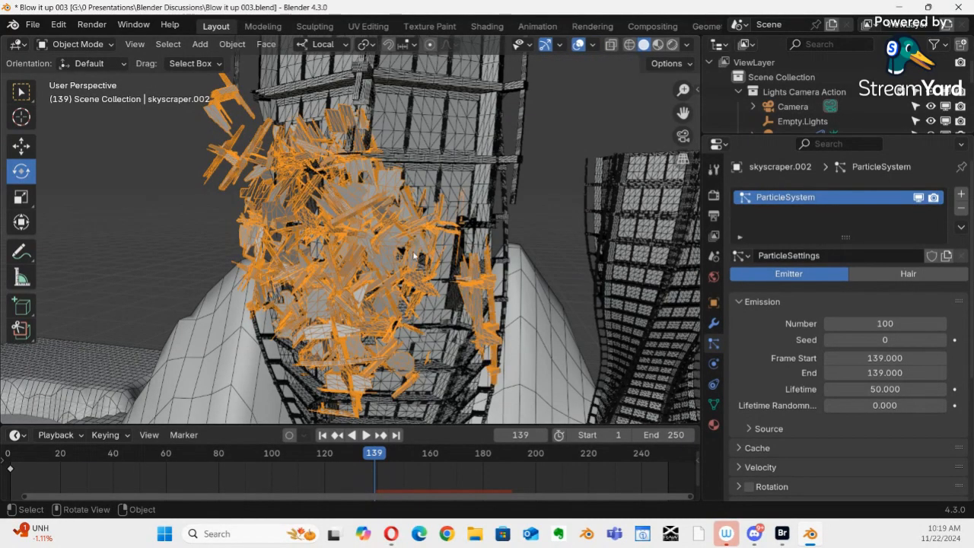
{"action": "middle_click_drag", "start_coordinate": [375, 280], "coordinate": [471, 255]}
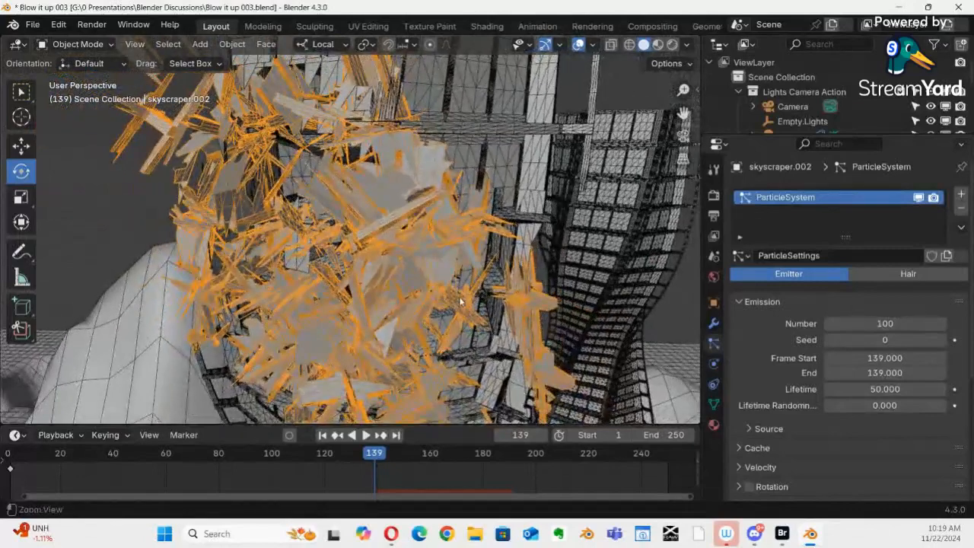
Set the emission number of skyscraper.002's particle system to 200
{"action": "left_click", "coordinate": [854, 322]}
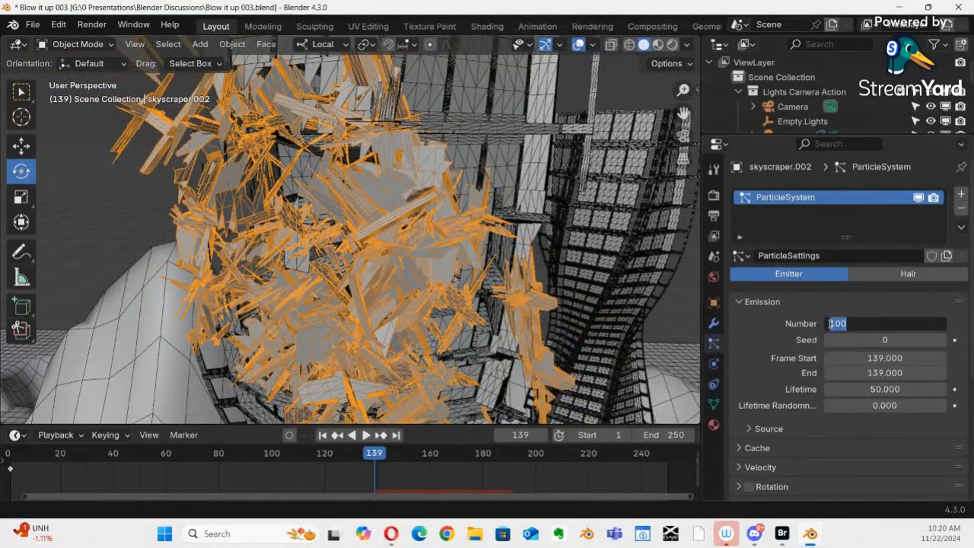
{"action": "left_click_drag", "start_coordinate": [836, 324], "coordinate": [814, 324]}
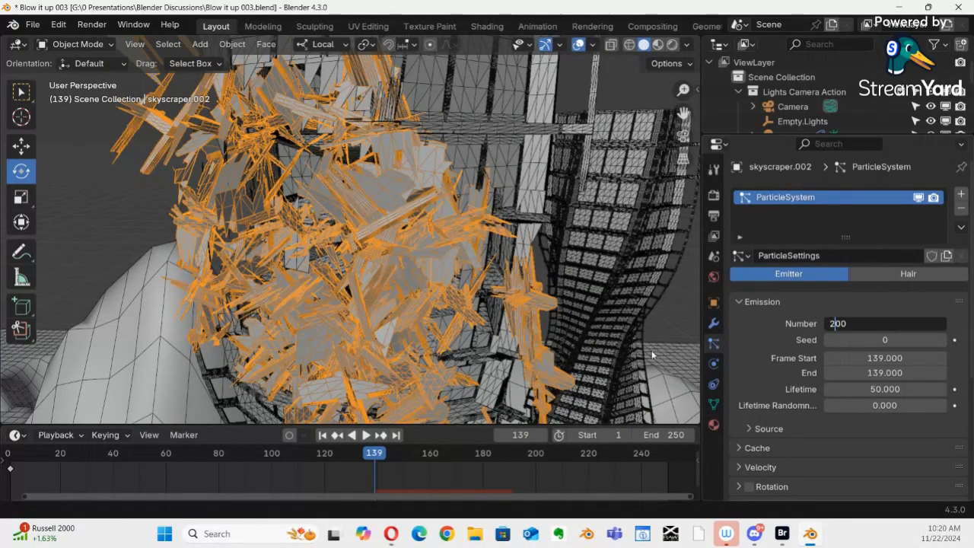
{"action": "type", "text": "2"}
{"action": "key", "text": "Return"}
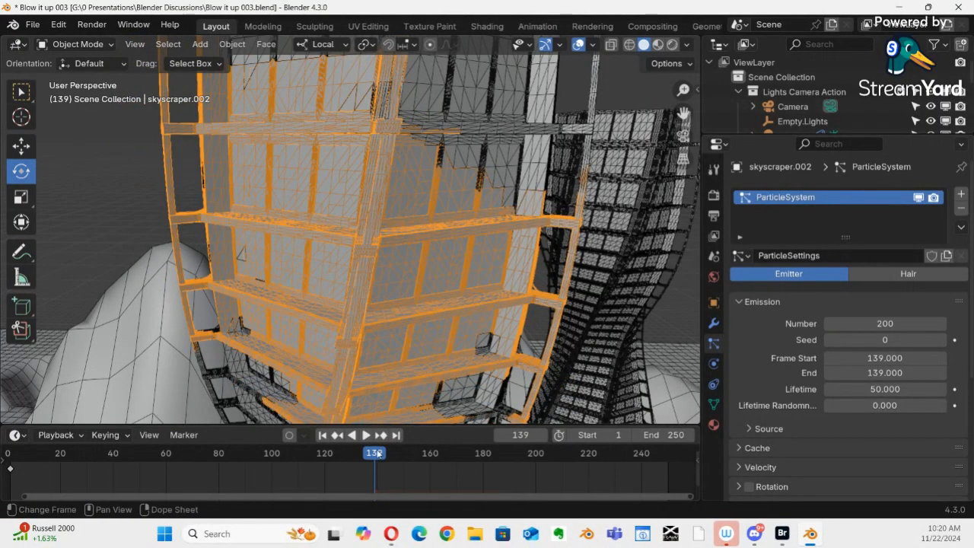
Examine the tower section's shattering between frames 137 and 140, ending on frame 139
{"action": "mouse_move", "coordinate": [376, 457]}
{"action": "left_mouse_down"}
{"action": "mouse_move", "coordinate": [352, 456]}
{"action": "mouse_move", "coordinate": [378, 466]}
{"action": "left_mouse_up"}
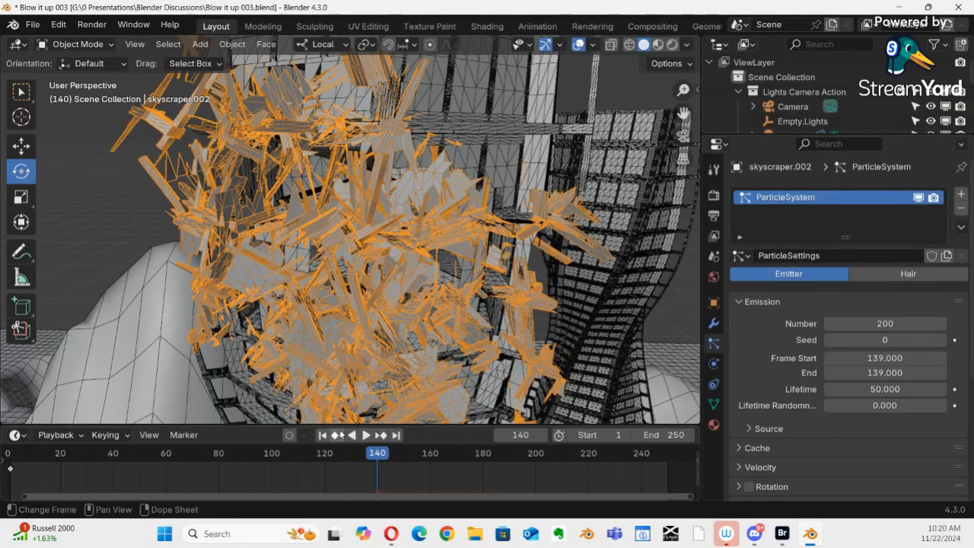
{"action": "middle_click_drag", "start_coordinate": [377, 309], "coordinate": [396, 382]}
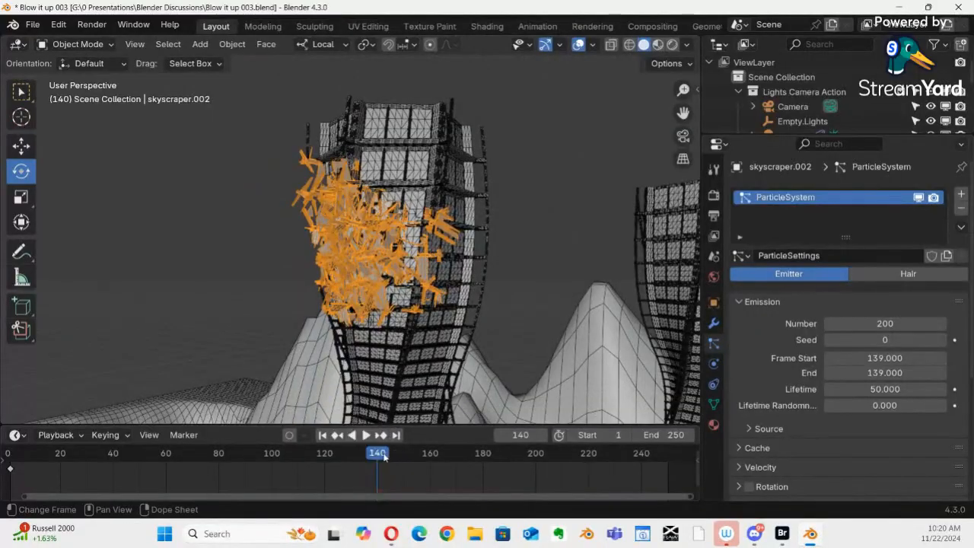
{"action": "mouse_move", "coordinate": [384, 457]}
{"action": "left_mouse_down"}
{"action": "mouse_move", "coordinate": [517, 454]}
{"action": "mouse_move", "coordinate": [370, 456]}
{"action": "left_mouse_up"}
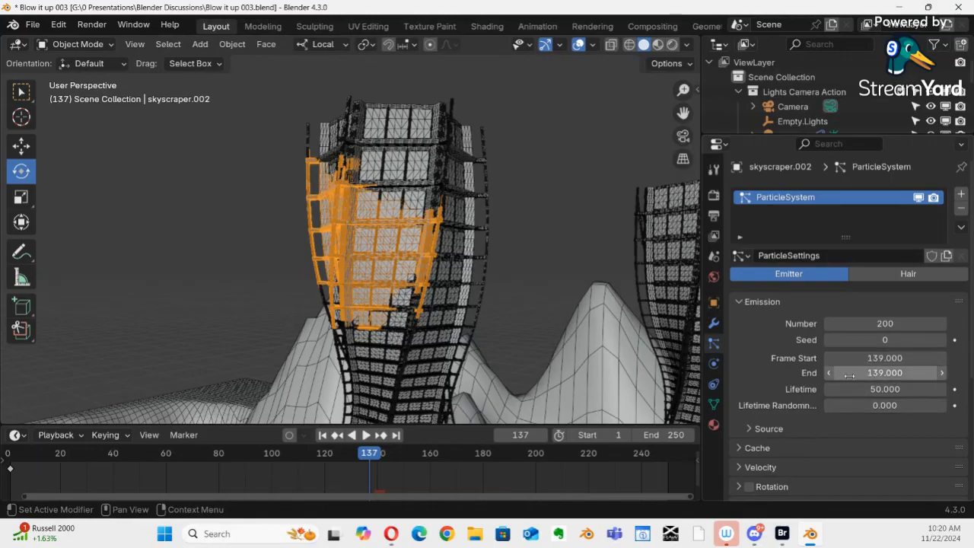
{"action": "key", "text": "space"}
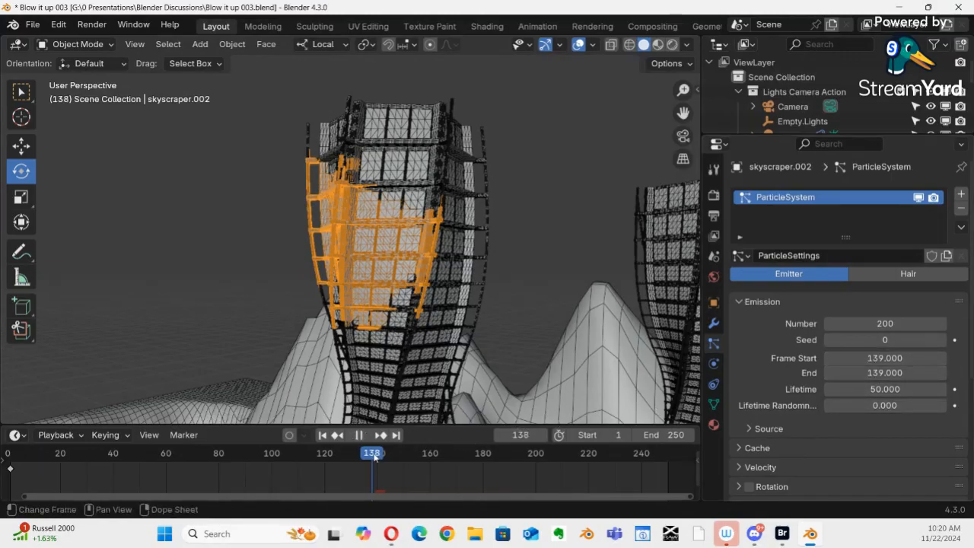
{"action": "mouse_move", "coordinate": [374, 457]}
{"action": "left_mouse_down"}
{"action": "mouse_move", "coordinate": [385, 459]}
{"action": "mouse_move", "coordinate": [375, 471]}
{"action": "left_mouse_up"}
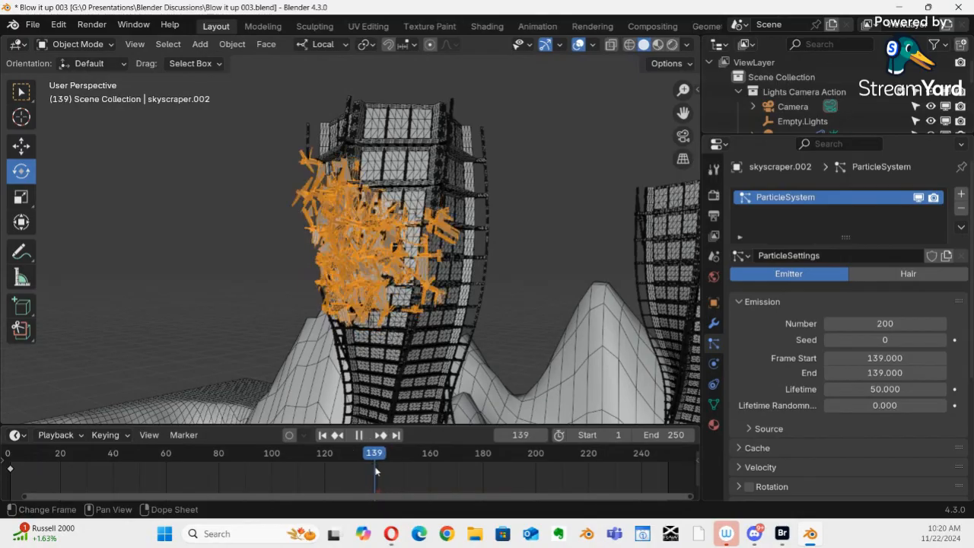
{"action": "key", "text": "space"}
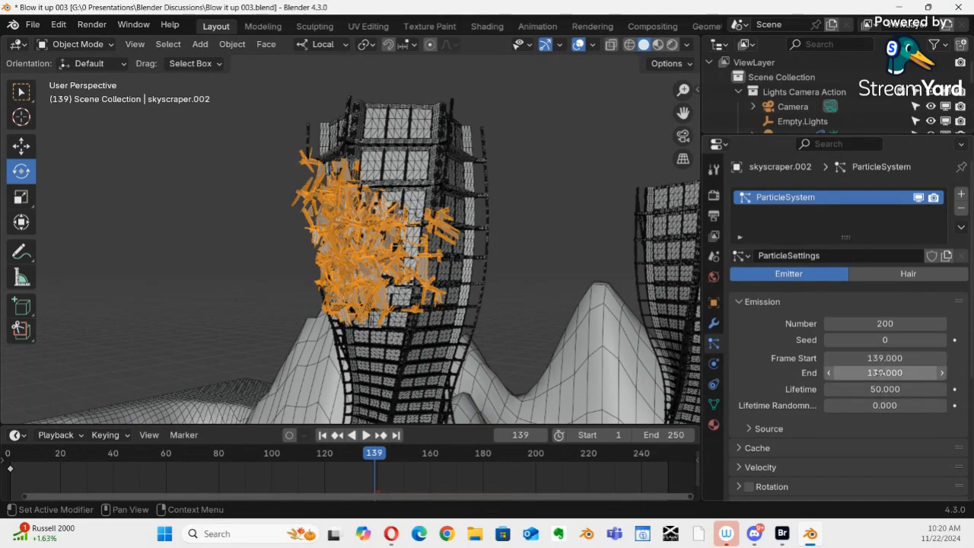
Set the particle lifetime to 250 frames for the shattered tower section
{"action": "left_click", "coordinate": [865, 389]}
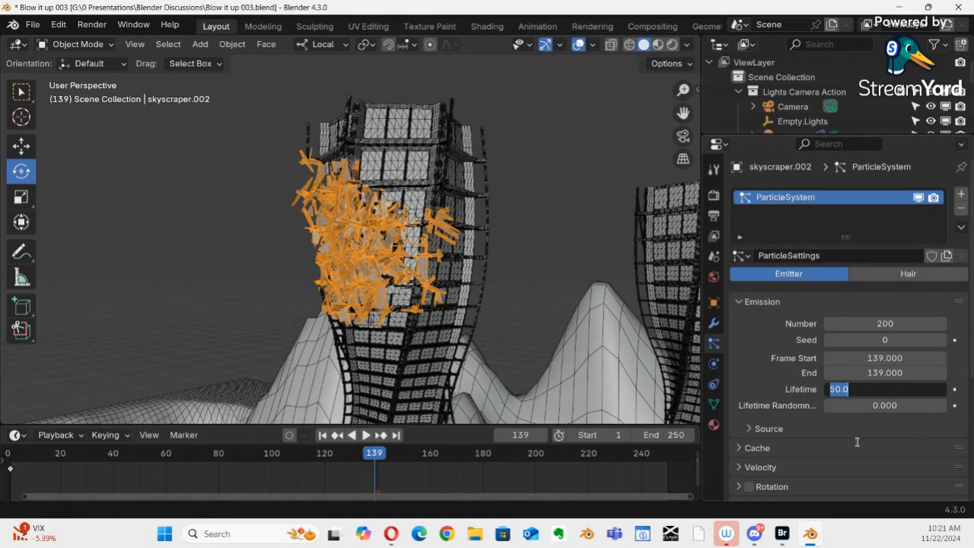
{"action": "key", "text": "Return"}
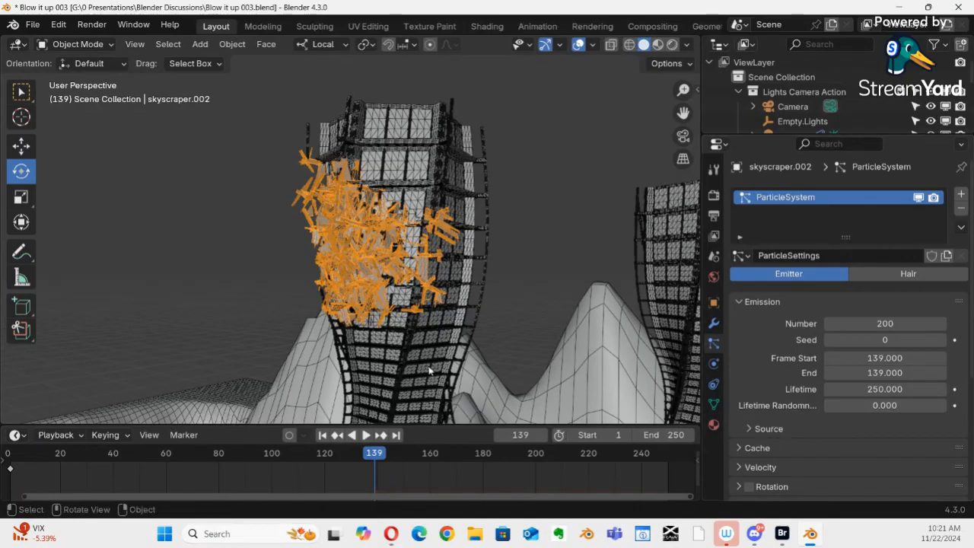
{"action": "middle_click_drag", "start_coordinate": [409, 352], "coordinate": [565, 321]}
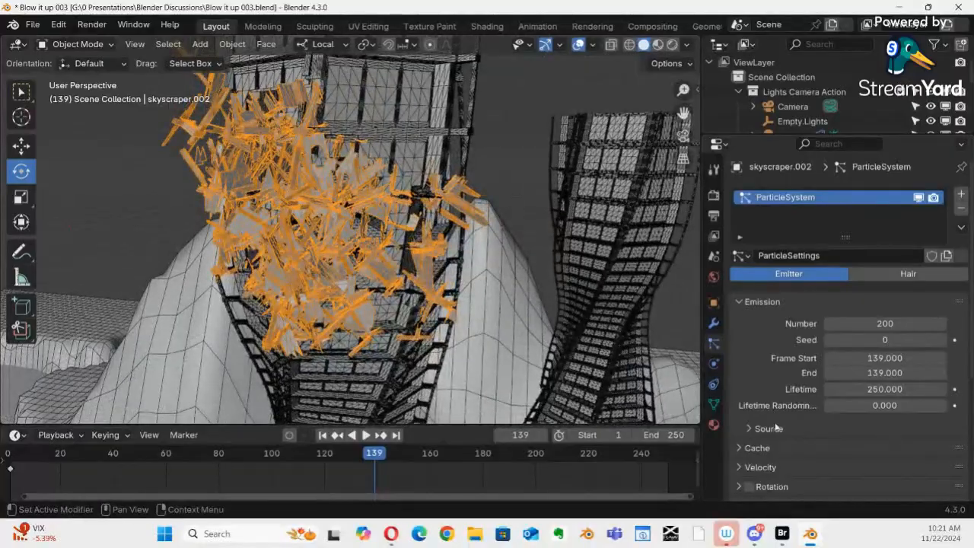
Set the particle system's normal velocity to 20 m/s
{"action": "left_click", "coordinate": [742, 467]}
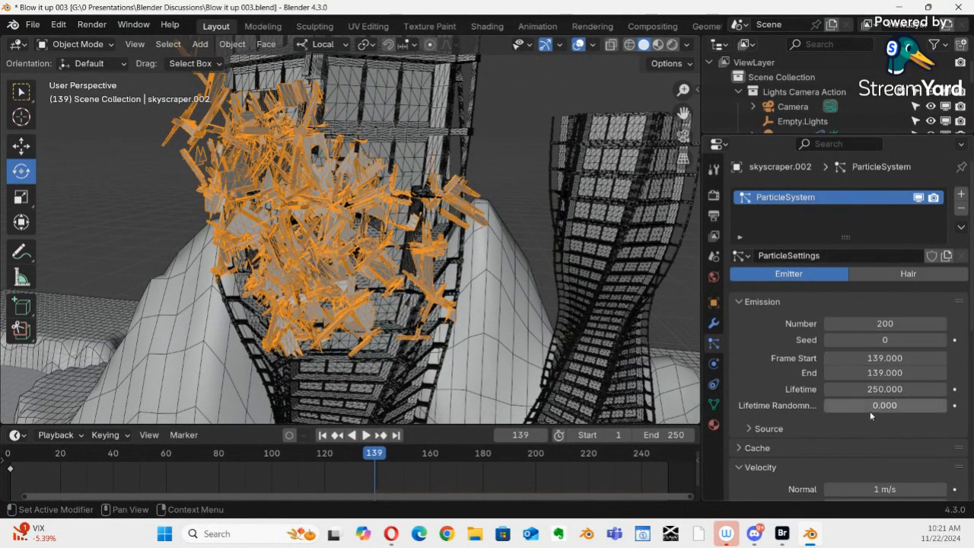
{"action": "scroll", "coordinate": [869, 414], "scroll_direction": "down", "scroll_amount": 4}
{"action": "scroll", "coordinate": [857, 415], "scroll_direction": "down", "scroll_amount": 1}
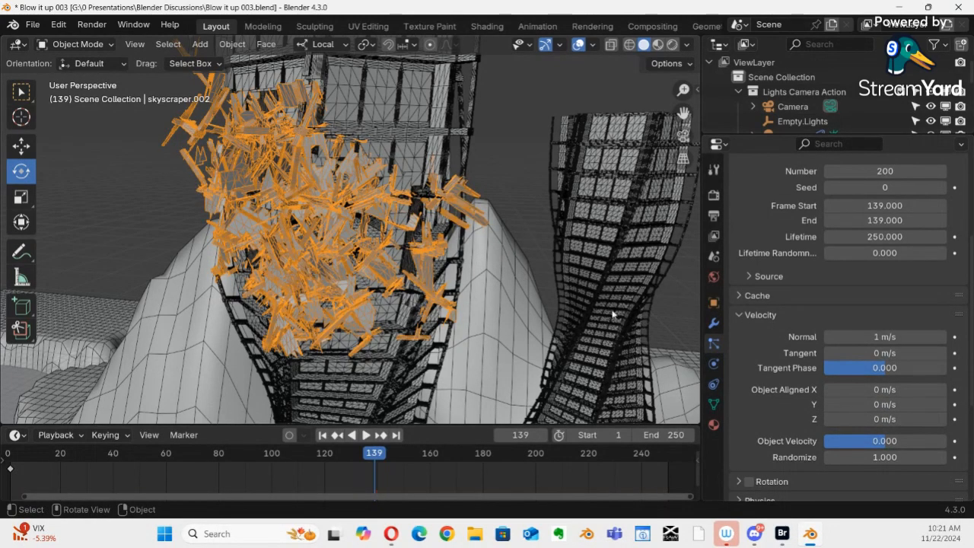
{"action": "left_click", "coordinate": [889, 339]}
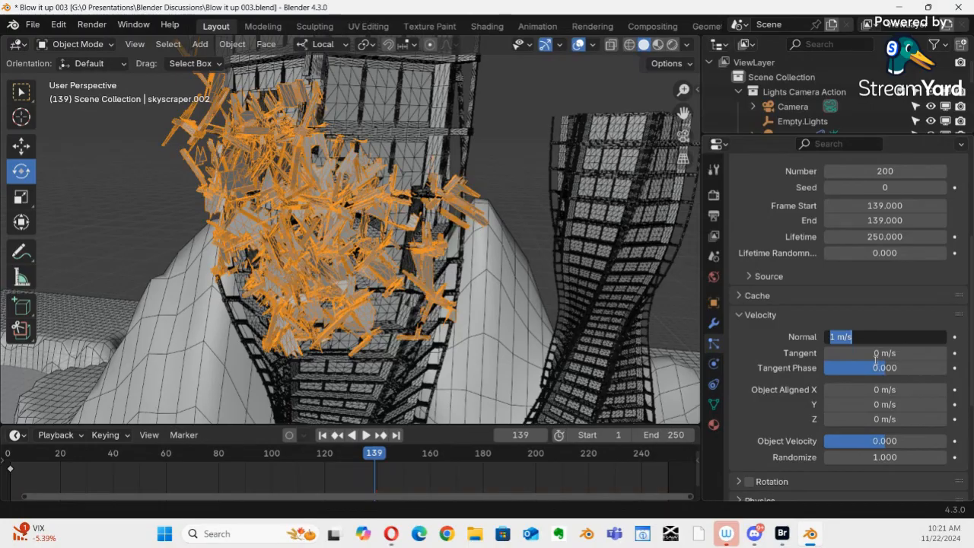
{"action": "type", "text": "110"}
{"action": "key", "text": "Return"}
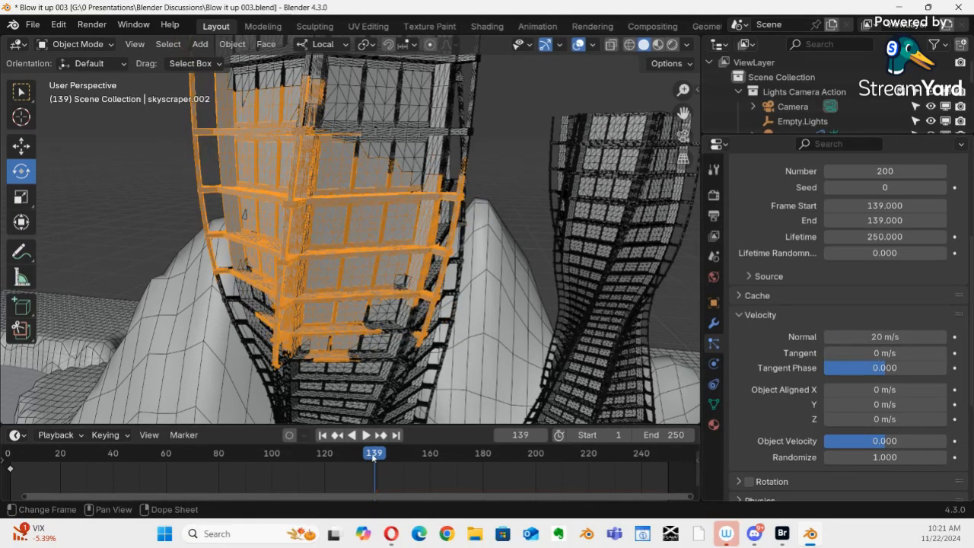
Play back the tower section's shattering to review the debris motion
{"action": "left_click_drag", "start_coordinate": [372, 456], "coordinate": [212, 456]}
{"action": "key", "text": "space"}
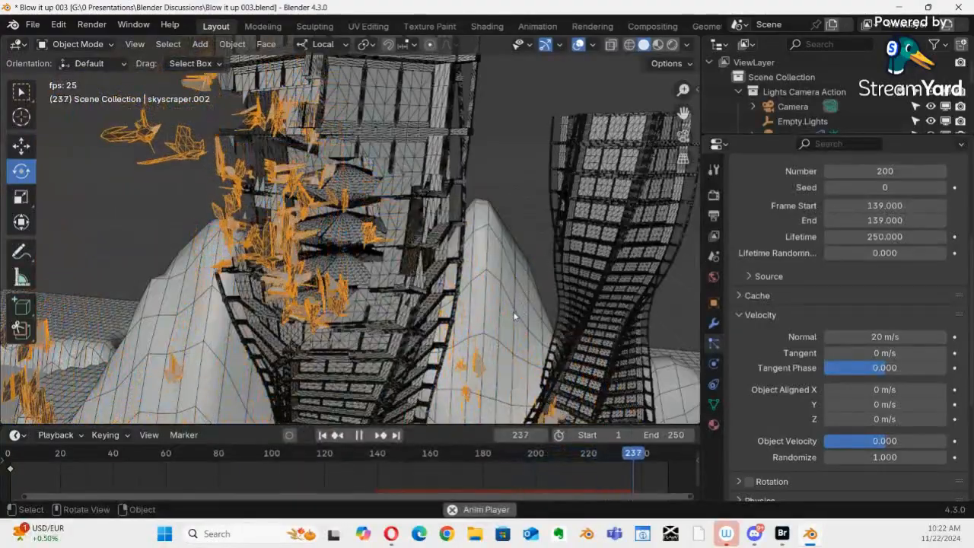
{"action": "key", "text": "space"}
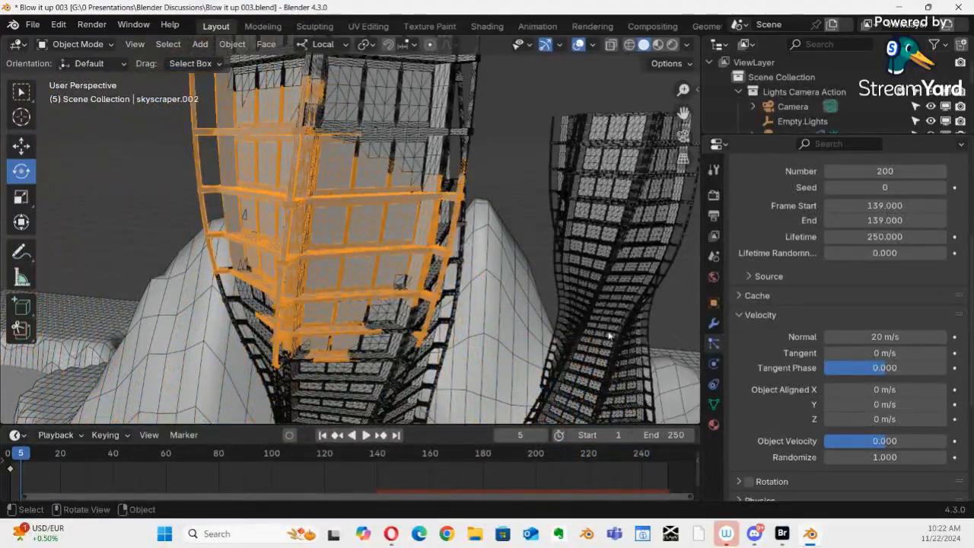
Set the particle system's normal velocity to 80 m/s
{"action": "left_click", "coordinate": [864, 340]}
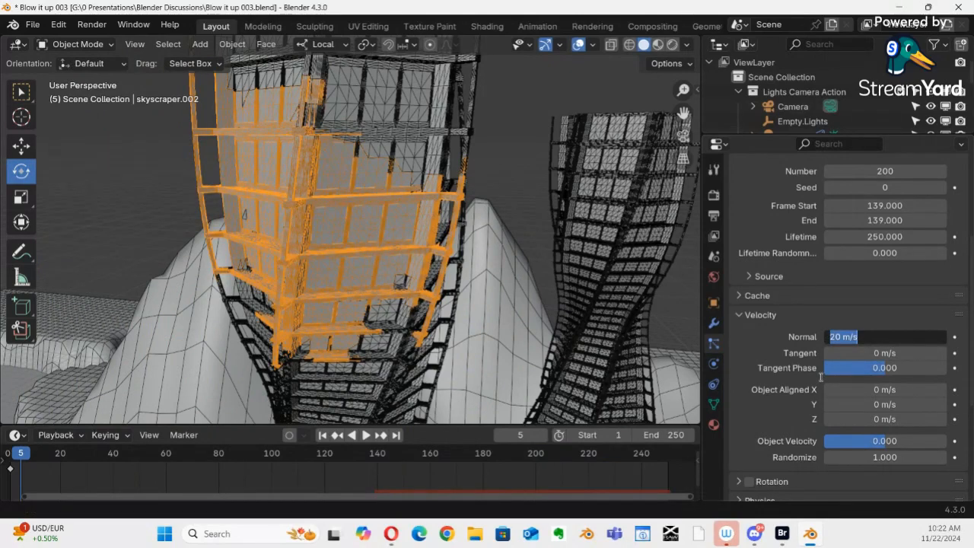
{"action": "key", "text": "Return"}
{"action": "left_click", "coordinate": [850, 336]}
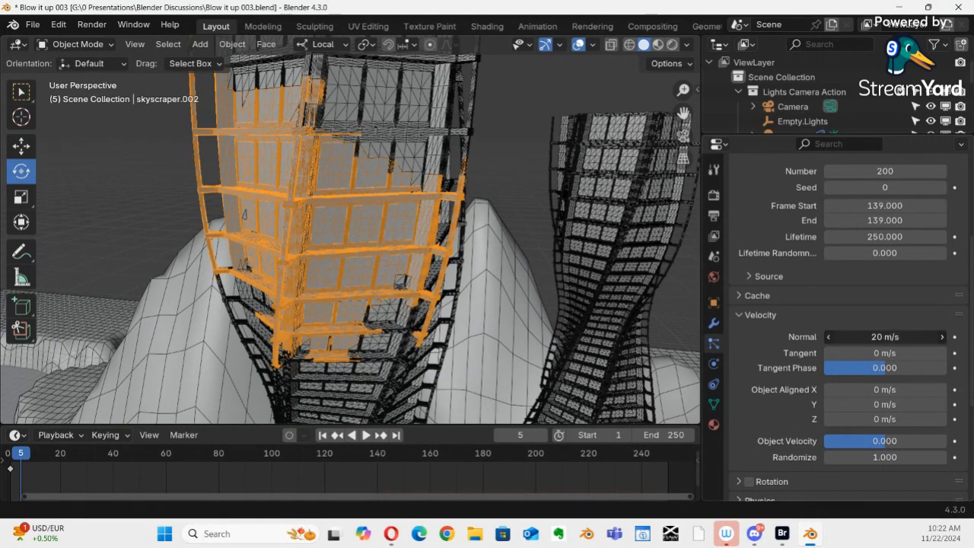
{"action": "left_click_drag", "start_coordinate": [833, 336], "coordinate": [800, 337]}
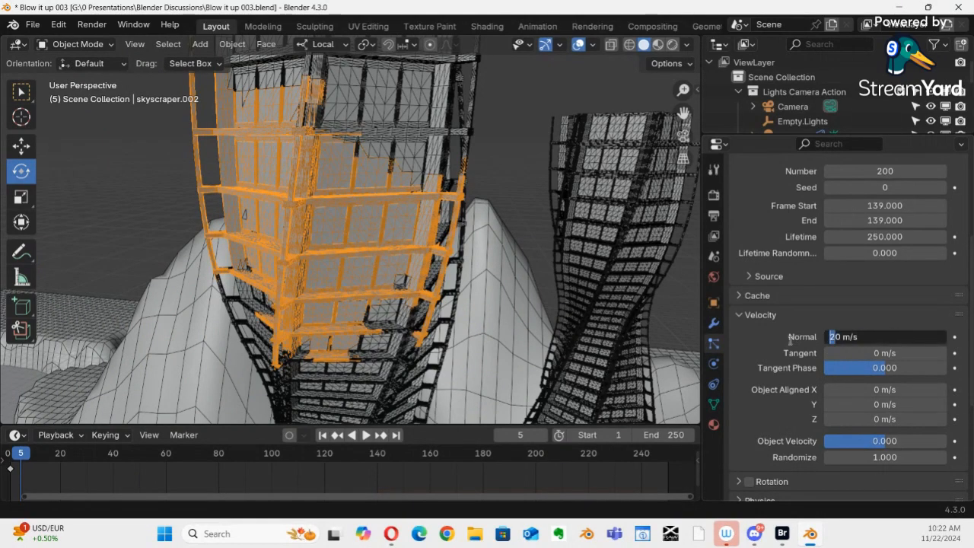
{"action": "key", "text": "Return"}
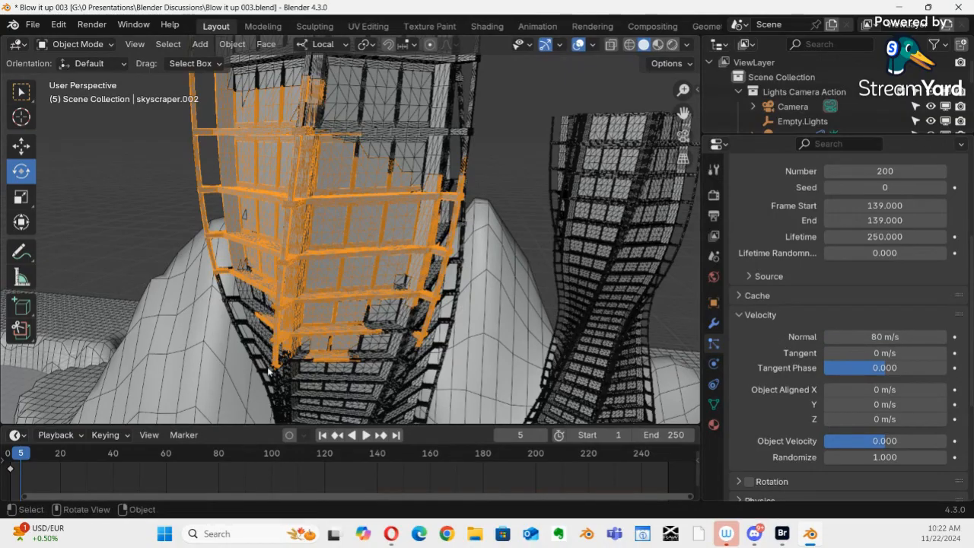
Examine the shattering from a wider view of both towers, replaying the frames around the impact several times
{"action": "middle_click_drag", "start_coordinate": [345, 321], "coordinate": [380, 262]}
{"action": "key", "text": "space"}
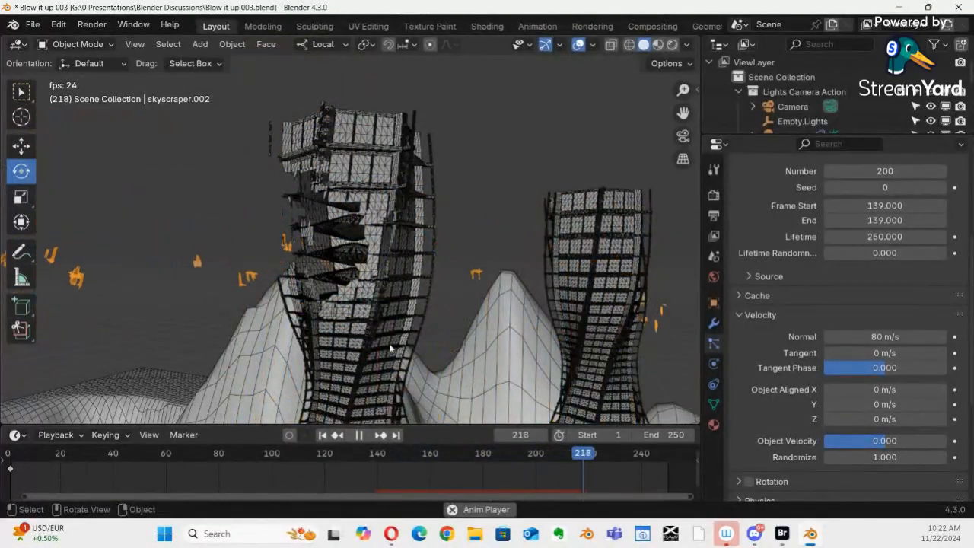
{"action": "key", "text": "space"}
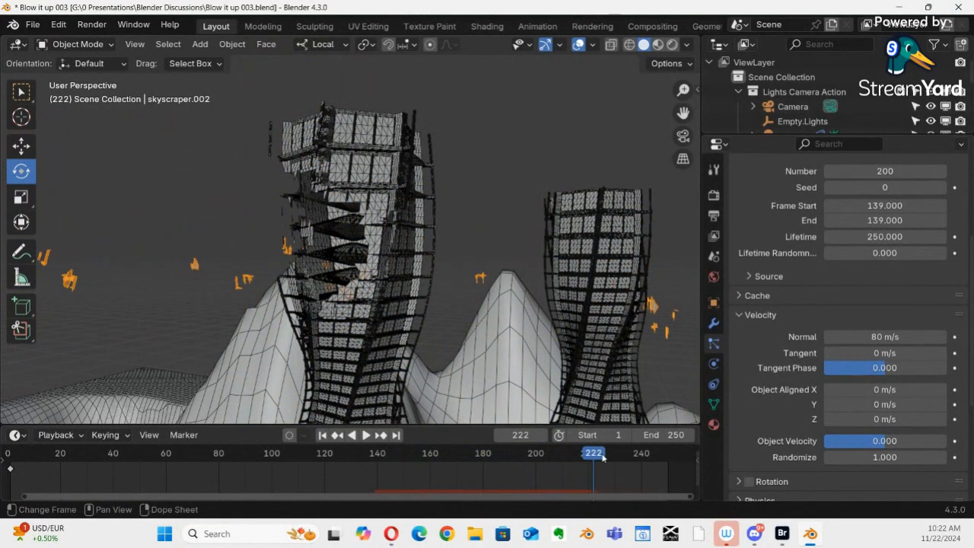
{"action": "key", "text": "space"}
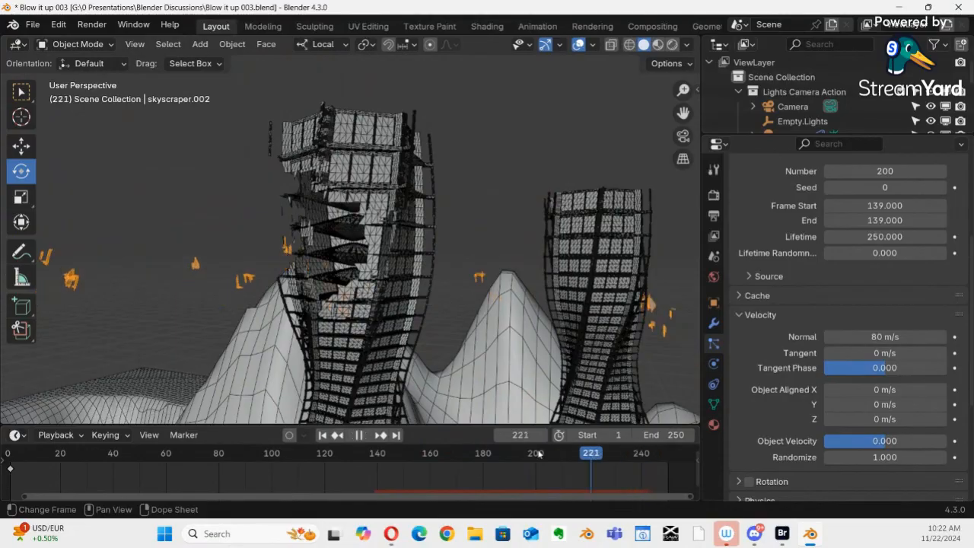
{"action": "left_click_drag", "start_coordinate": [538, 453], "coordinate": [281, 451]}
{"action": "left_click_drag", "start_coordinate": [357, 444], "coordinate": [337, 438]}
{"action": "key", "text": "space"}
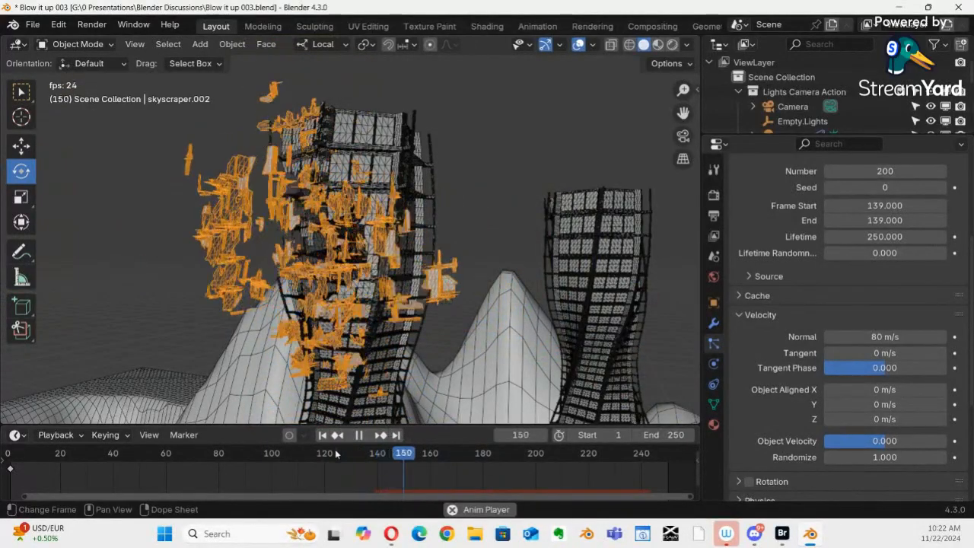
{"action": "key", "text": "space"}
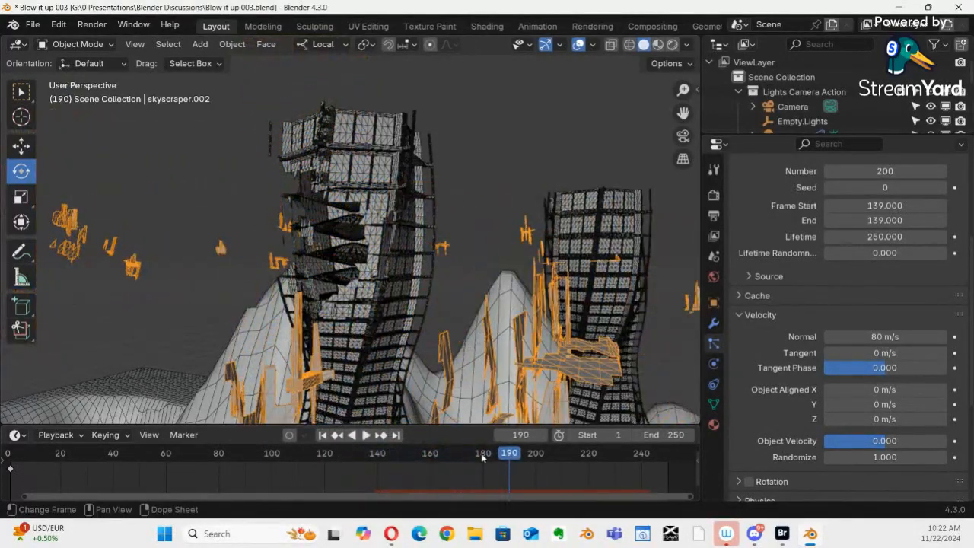
{"action": "left_click_drag", "start_coordinate": [504, 451], "coordinate": [360, 453]}
{"action": "key", "text": "space"}
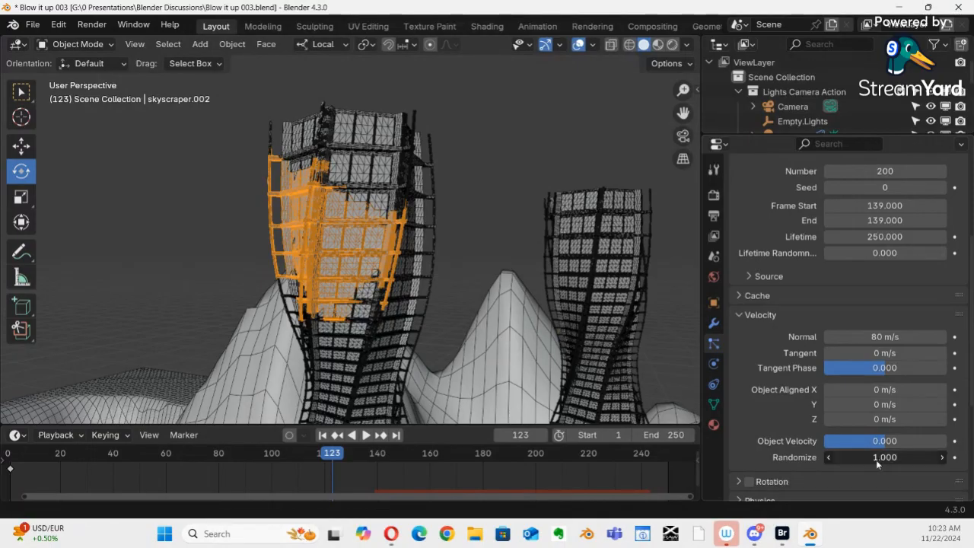
Set the particle velocity's Randomize to 5.620 and scrub through the frames just before the impact
{"action": "left_click_drag", "start_coordinate": [876, 460], "coordinate": [899, 460]}
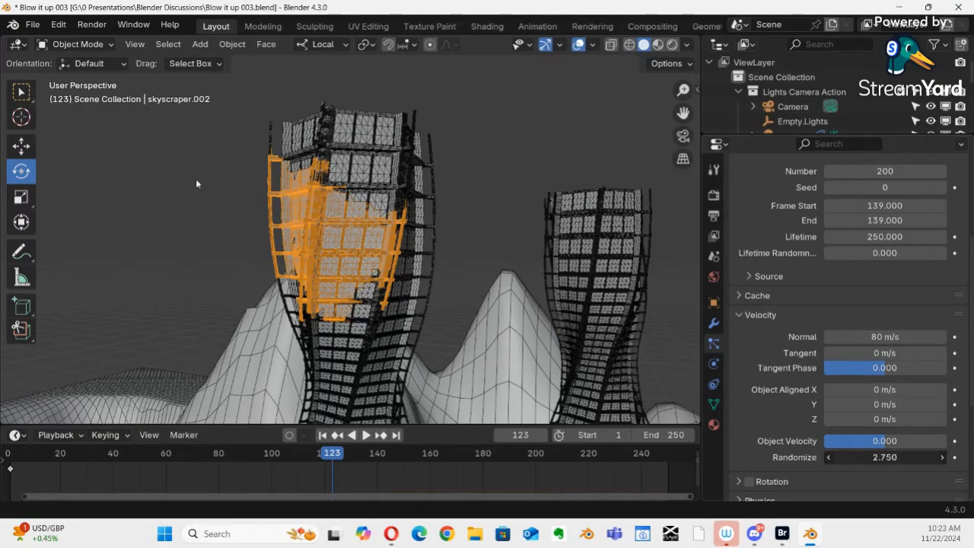
{"action": "left_click_drag", "start_coordinate": [338, 220], "coordinate": [336, 220]}
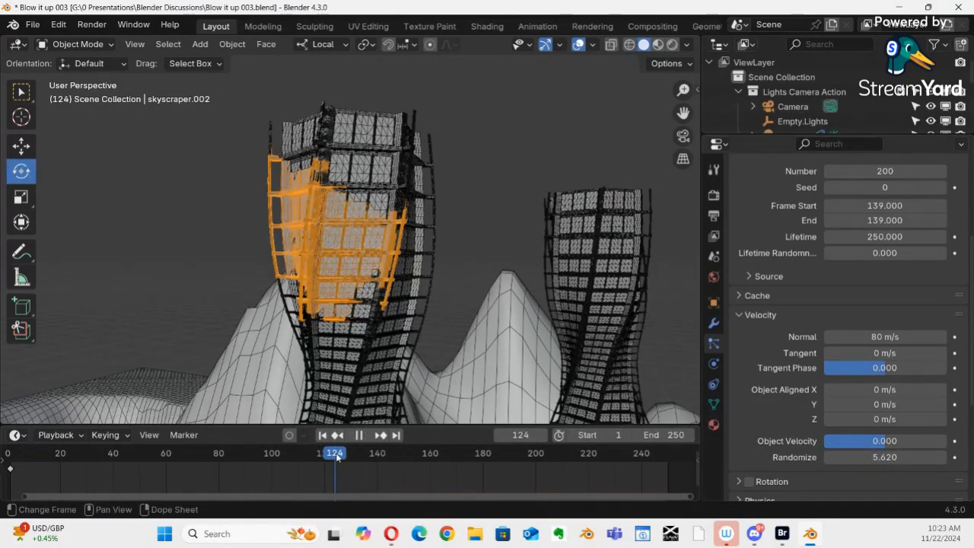
{"action": "left_click_drag", "start_coordinate": [327, 457], "coordinate": [364, 467]}
Set the animation's start frame to 130 and play the explosion through to frame 200
{"action": "left_click", "coordinate": [616, 438]}
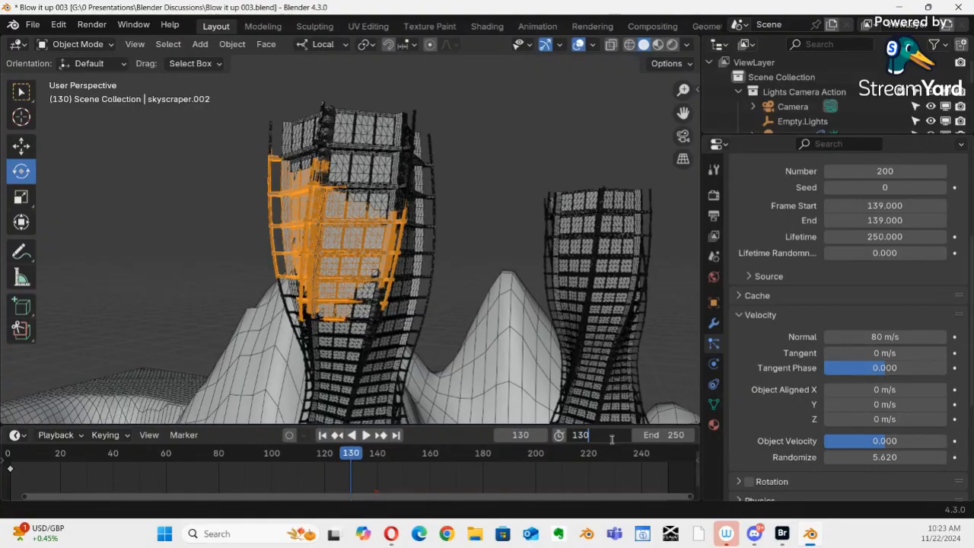
{"action": "key", "text": "Return"}
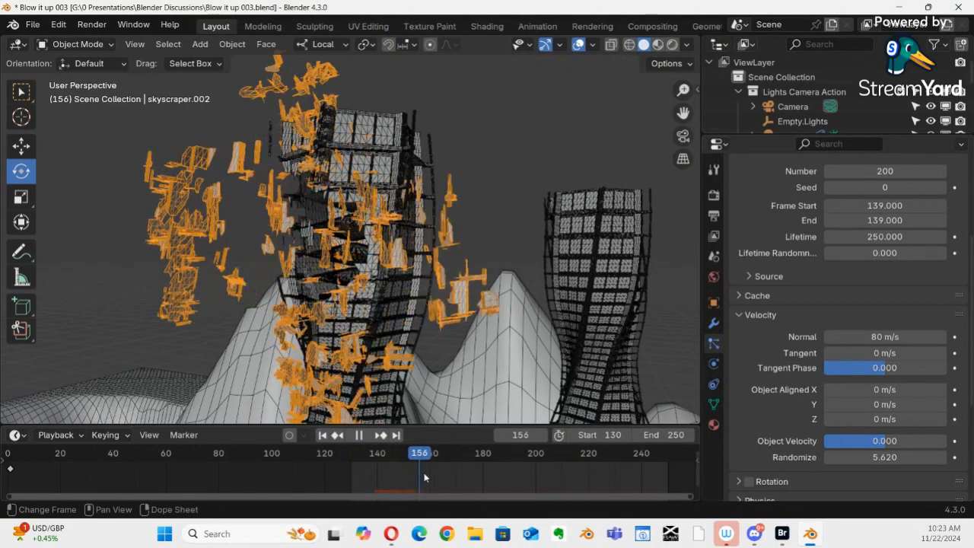
{"action": "key", "text": "space"}
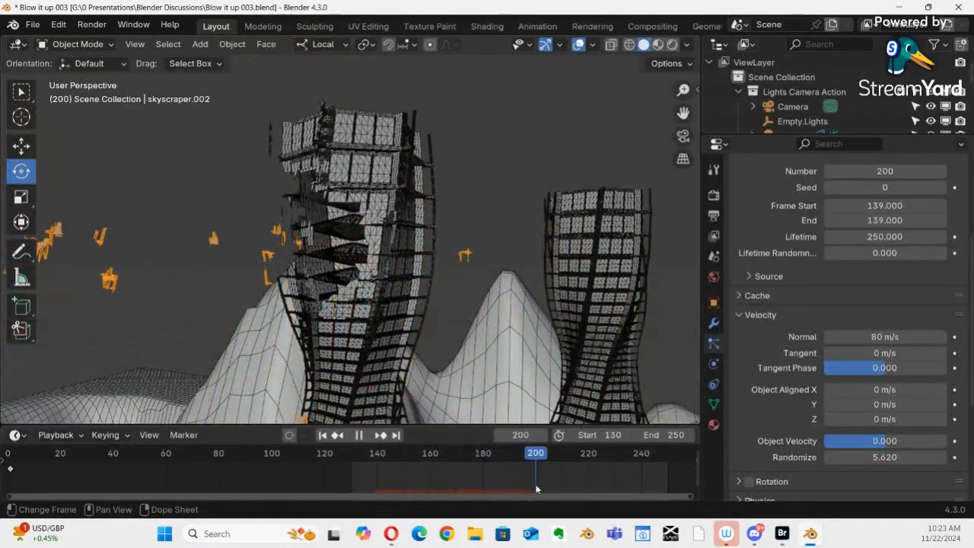
Set the animation's end frame to 200 and fit the timeline view to the frame range
{"action": "left_click", "coordinate": [677, 435]}
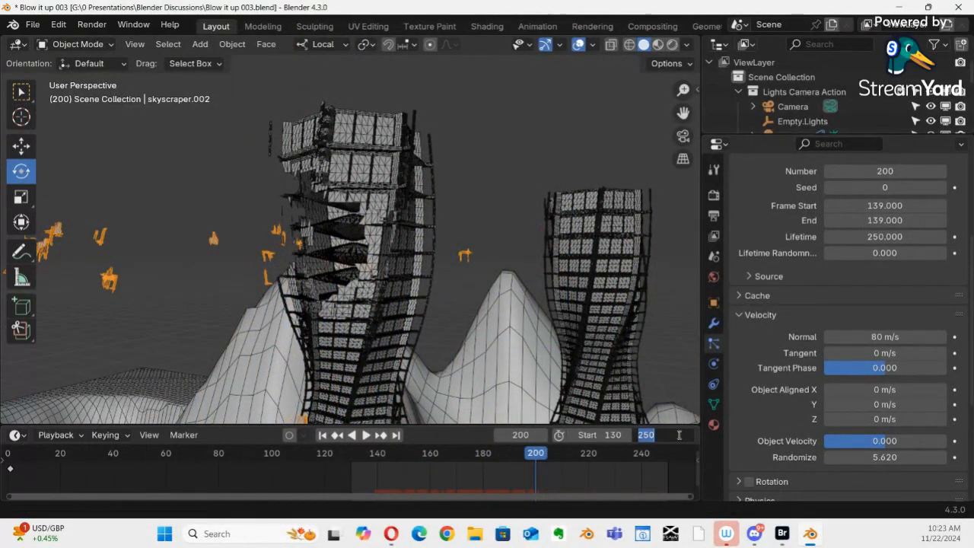
{"action": "key", "text": "Return"}
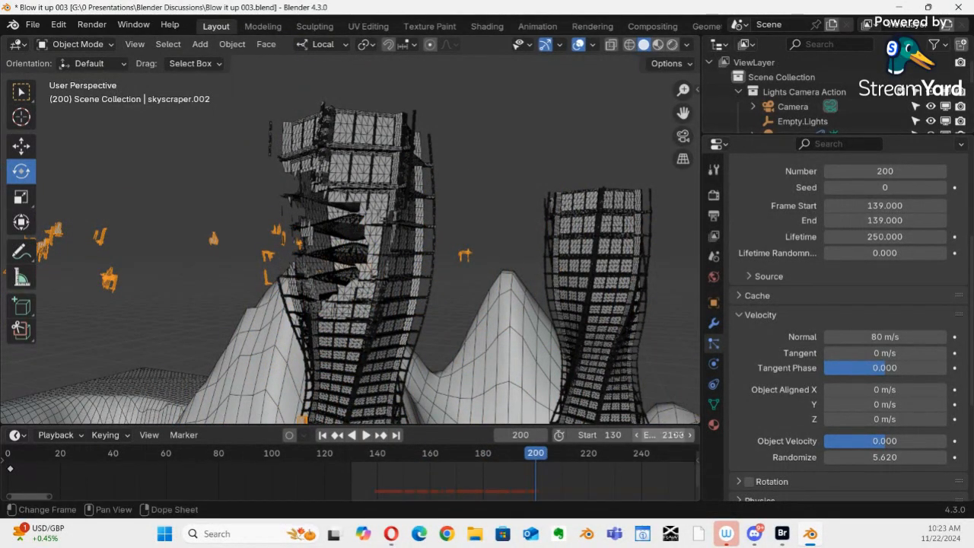
{"action": "left_click", "coordinate": [678, 434]}
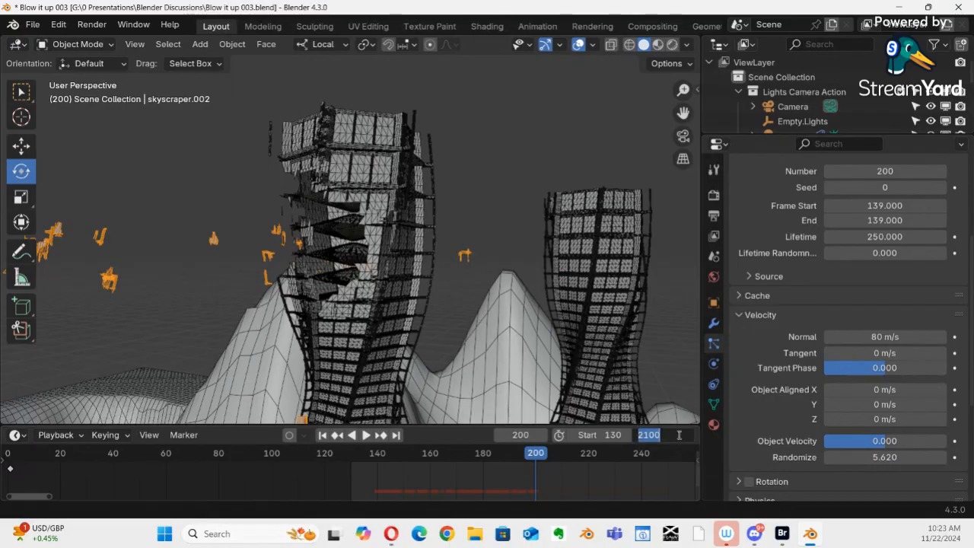
{"action": "type", "text": "200"}
{"action": "key", "text": "Return"}
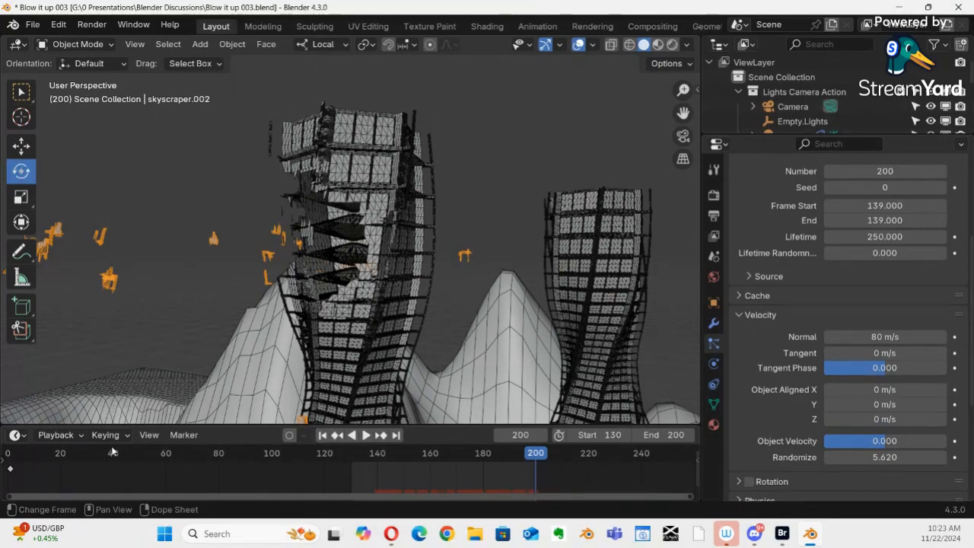
{"action": "left_click", "coordinate": [148, 436]}
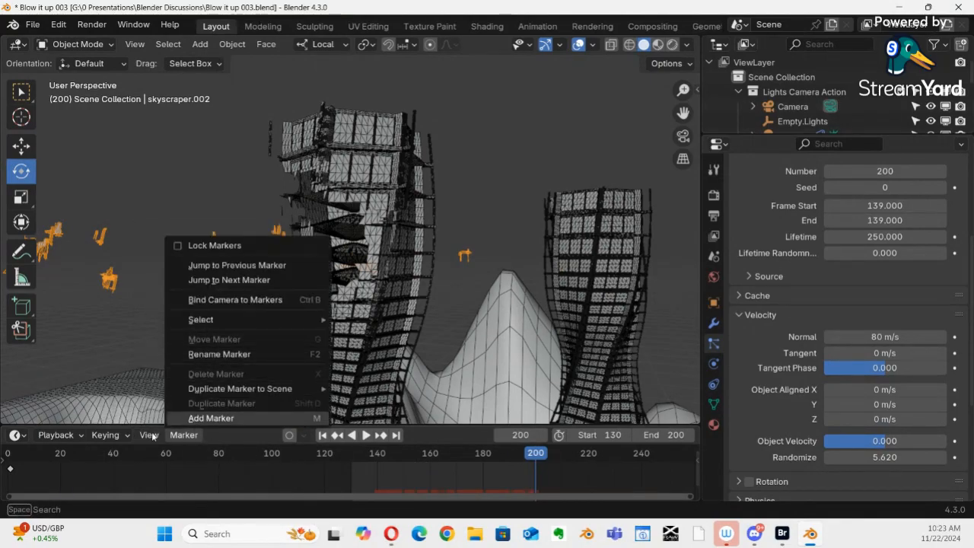
{"action": "left_click", "coordinate": [183, 281]}
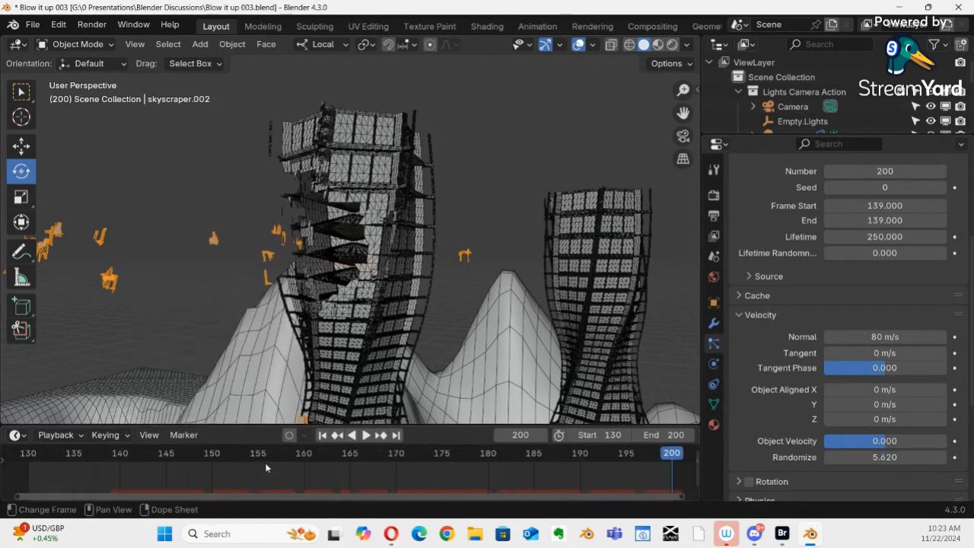
With the shortened range looping, set the particle velocity's Randomize to 8.620 and Object Velocity to 0.541, ending on frame 166
{"action": "key", "text": "space"}
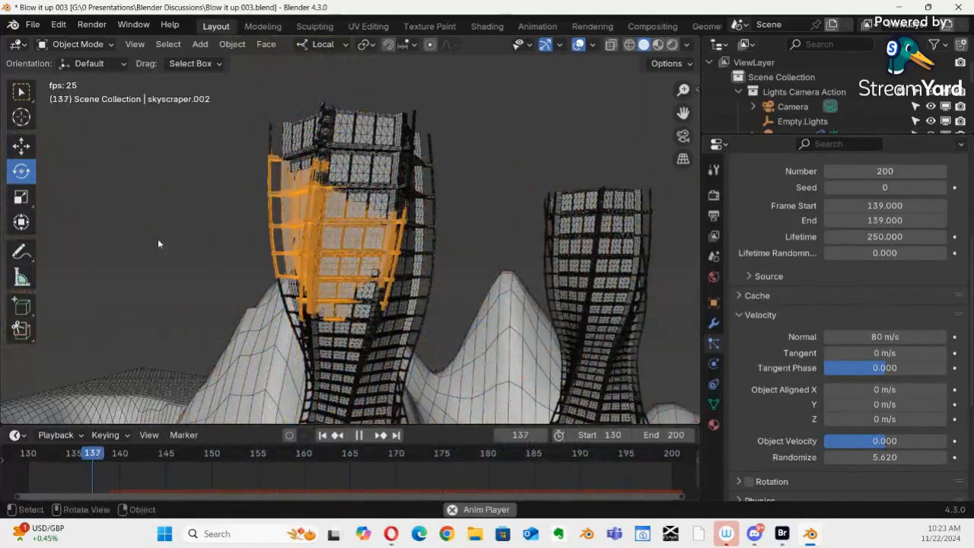
{"action": "middle_click_drag", "start_coordinate": [417, 255], "coordinate": [445, 242]}
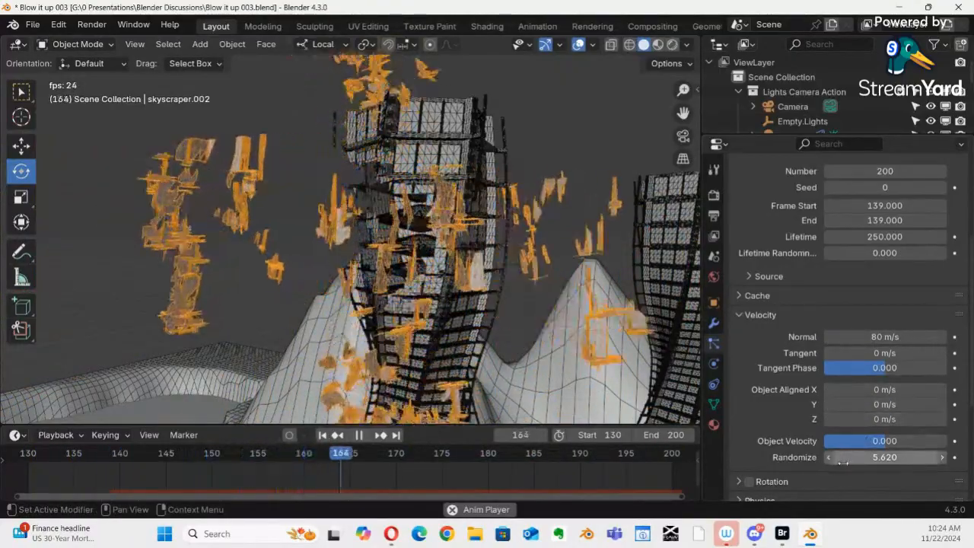
{"action": "left_click_drag", "start_coordinate": [867, 458], "coordinate": [941, 458]}
{"action": "left_click_drag", "start_coordinate": [176, 161], "coordinate": [262, 179]}
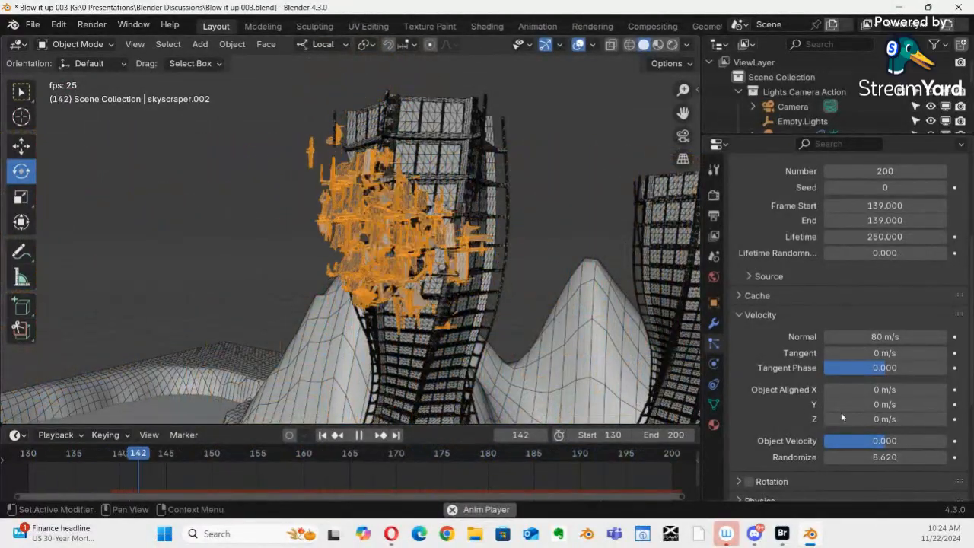
{"action": "left_click_drag", "start_coordinate": [873, 441], "coordinate": [903, 441]}
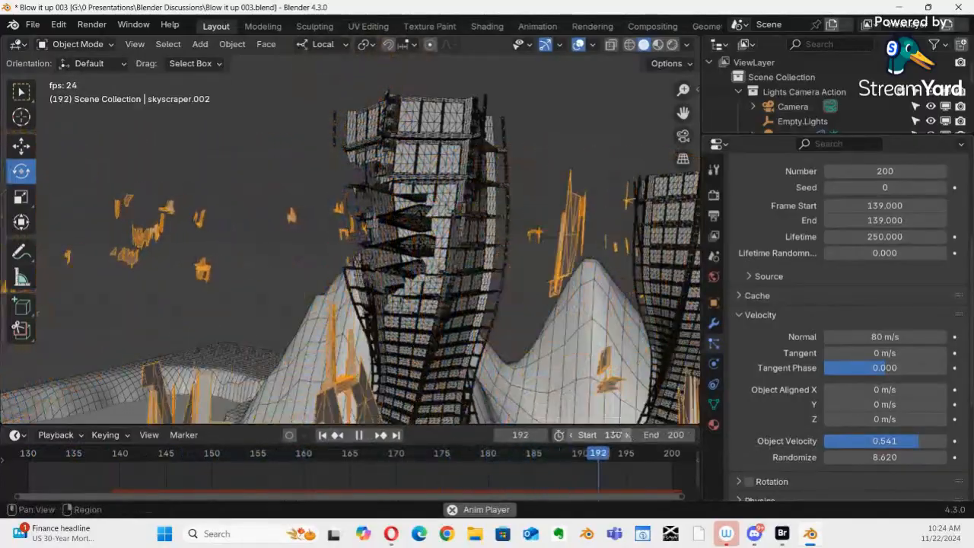
{"action": "key", "text": "space"}
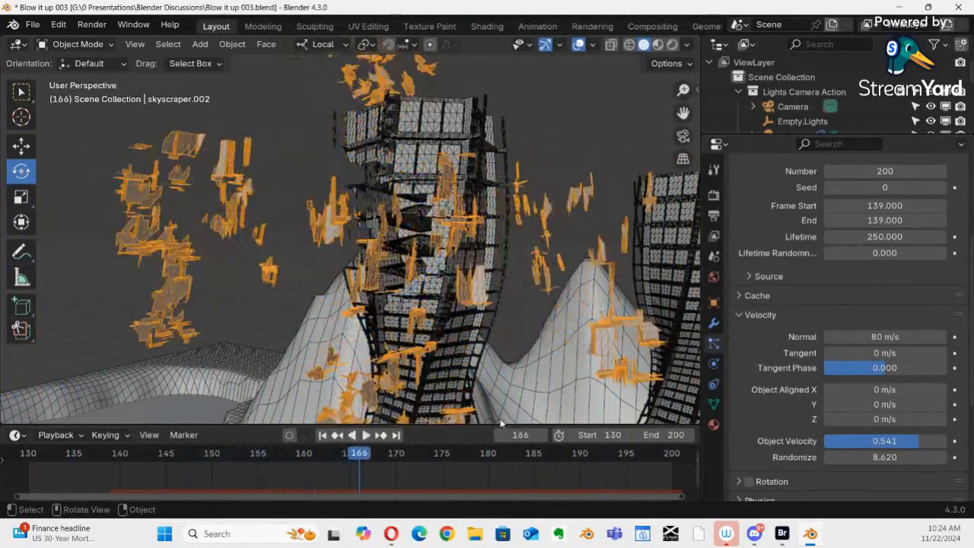
Look through the particle system's sections from Emission and Velocity down to Custom Properties for further explosion controls
{"action": "scroll", "coordinate": [871, 344], "scroll_direction": "down", "scroll_amount": 2}
{"action": "scroll", "coordinate": [871, 346], "scroll_direction": "down", "scroll_amount": 3}
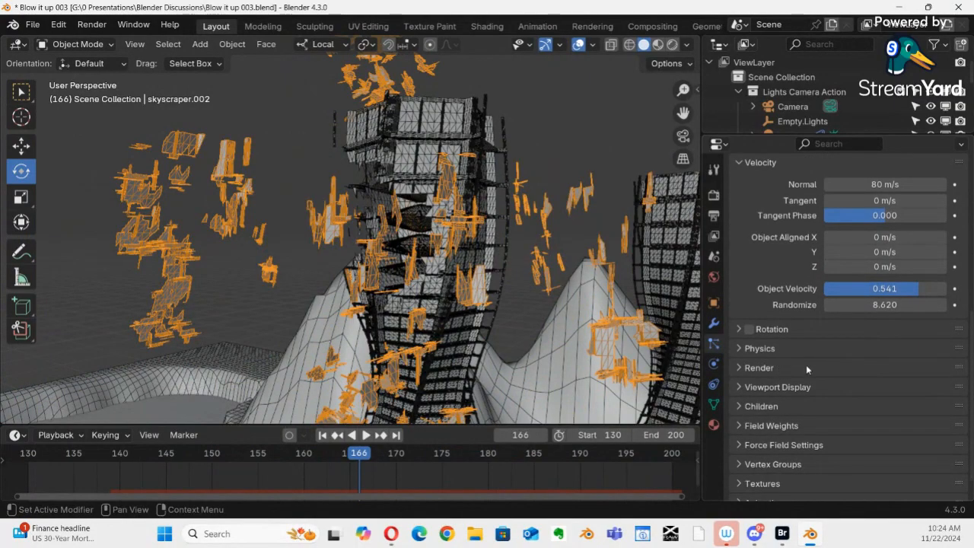
{"action": "scroll", "coordinate": [807, 390], "scroll_direction": "down", "scroll_amount": 1}
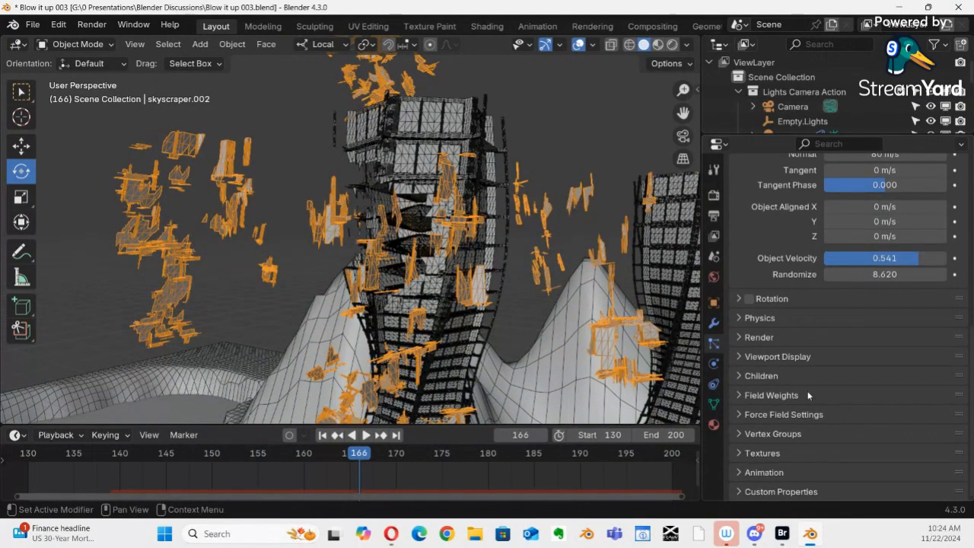
{"action": "scroll", "coordinate": [805, 393], "scroll_direction": "up", "scroll_amount": 2}
{"action": "scroll", "coordinate": [799, 395], "scroll_direction": "up", "scroll_amount": 3}
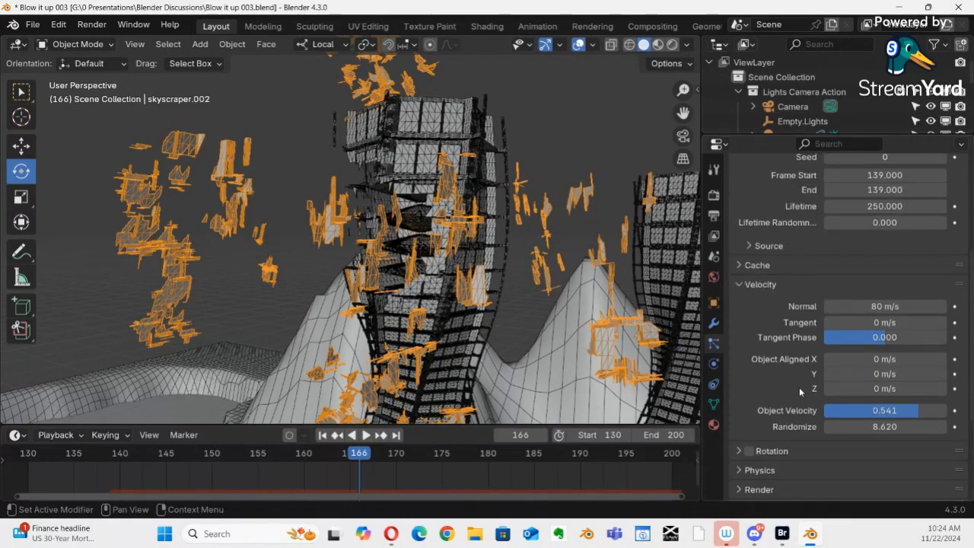
{"action": "scroll", "coordinate": [799, 387], "scroll_direction": "up", "scroll_amount": 1}
{"action": "scroll", "coordinate": [799, 387], "scroll_direction": "down", "scroll_amount": 3}
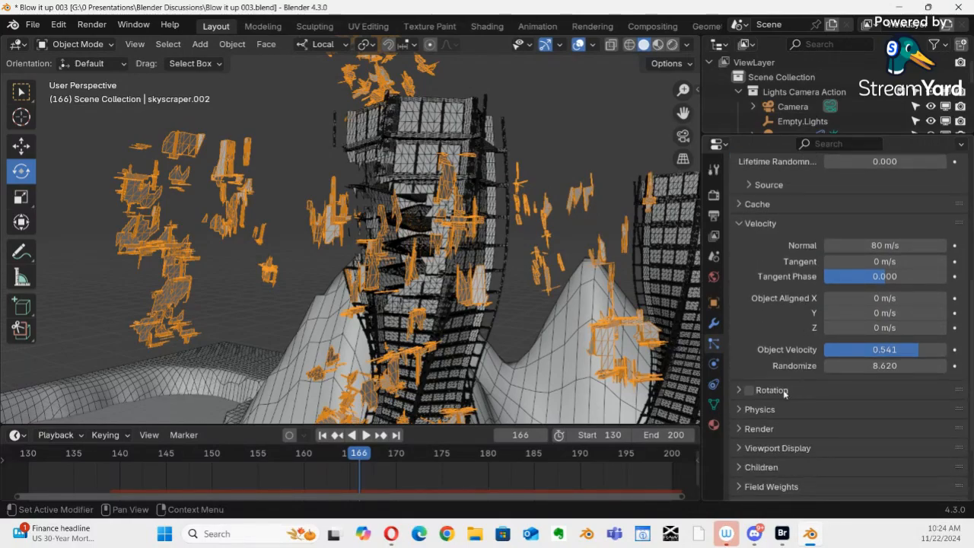
{"action": "scroll", "coordinate": [784, 391], "scroll_direction": "down", "scroll_amount": 2}
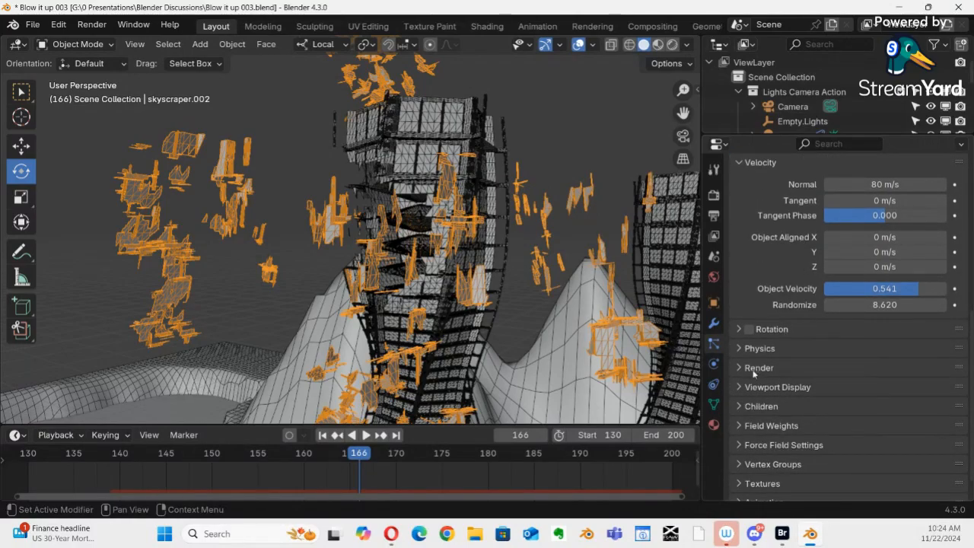
Expand the particle system's Viewport Display and Field Weights sections and examine their options
{"action": "left_click", "coordinate": [741, 387]}
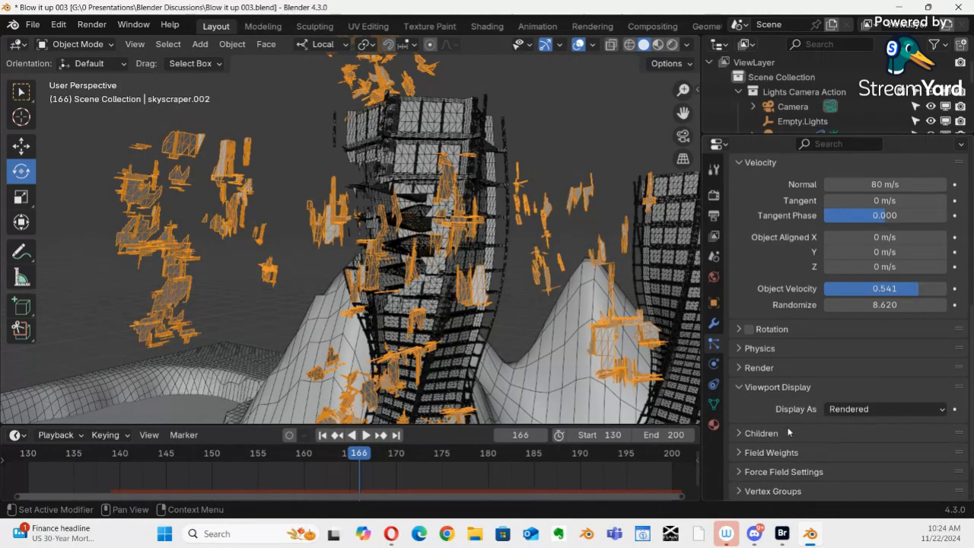
{"action": "scroll", "coordinate": [788, 432], "scroll_direction": "down", "scroll_amount": 2}
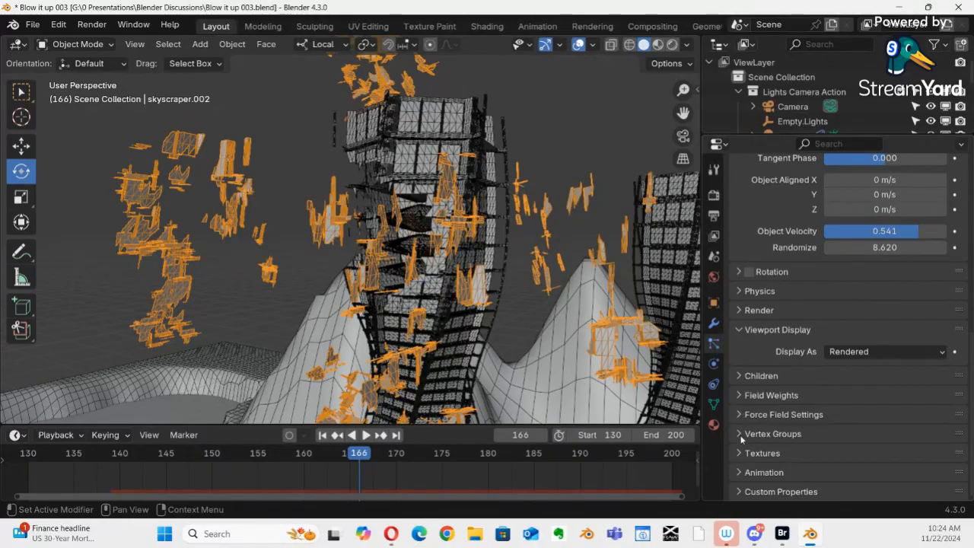
{"action": "left_click", "coordinate": [739, 397]}
{"action": "scroll", "coordinate": [909, 407], "scroll_direction": "down", "scroll_amount": 4}
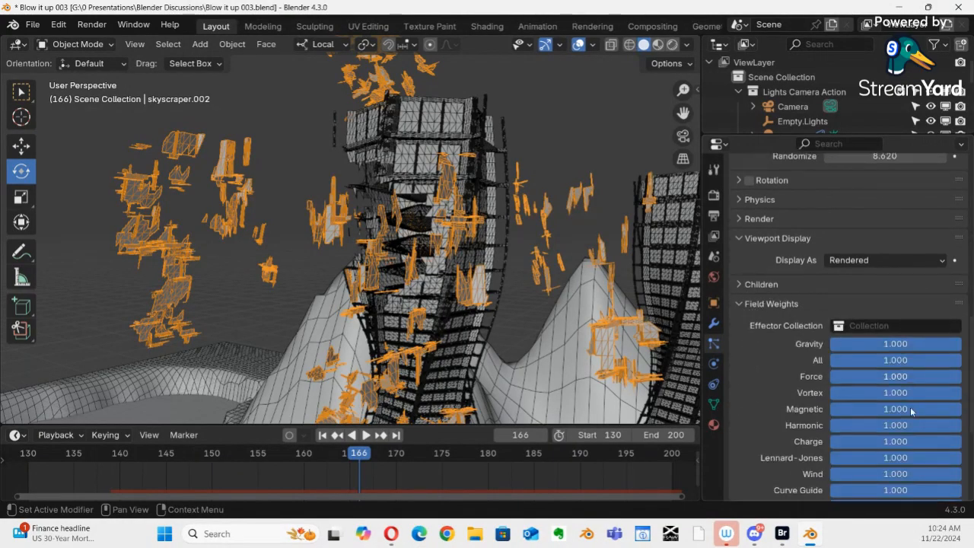
{"action": "scroll", "coordinate": [908, 408], "scroll_direction": "up", "scroll_amount": 3}
{"action": "scroll", "coordinate": [905, 410], "scroll_direction": "down", "scroll_amount": 2}
{"action": "scroll", "coordinate": [904, 411], "scroll_direction": "down", "scroll_amount": 2}
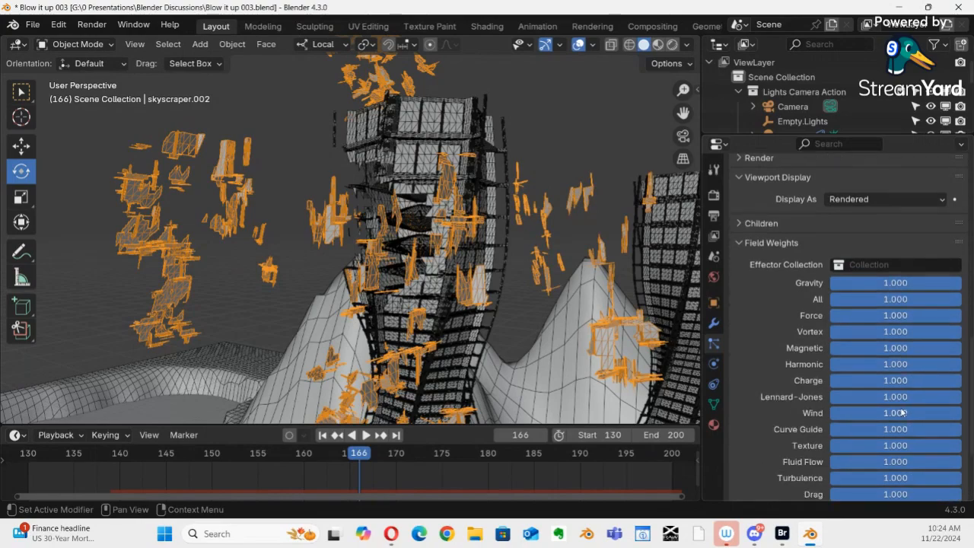
With the explosion playing, set the particle velocity's Normal value to 60 m/s and stop playback at frame 185
{"action": "key", "text": "space"}
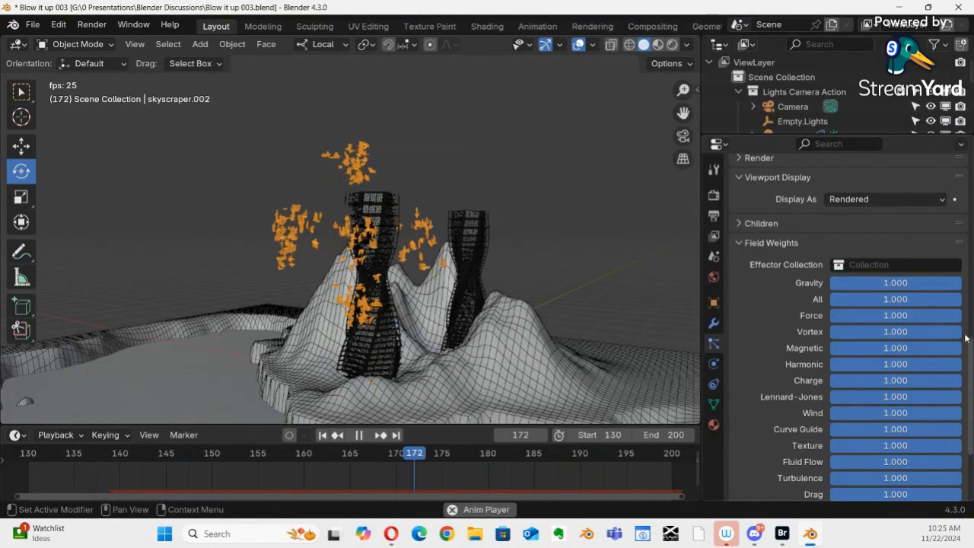
{"action": "left_click_drag", "start_coordinate": [968, 352], "coordinate": [958, 193]}
{"action": "scroll", "coordinate": [885, 415], "scroll_direction": "down", "scroll_amount": 5}
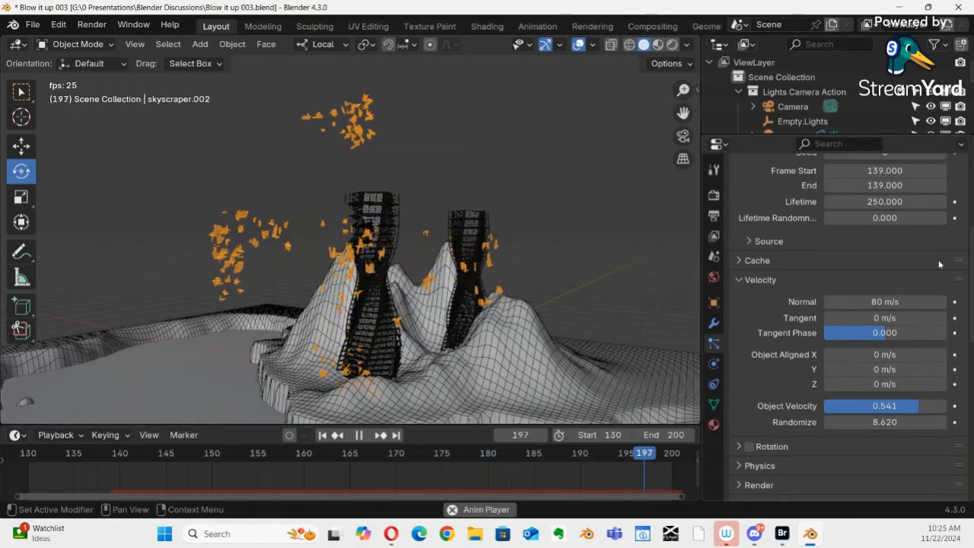
{"action": "left_click", "coordinate": [881, 421]}
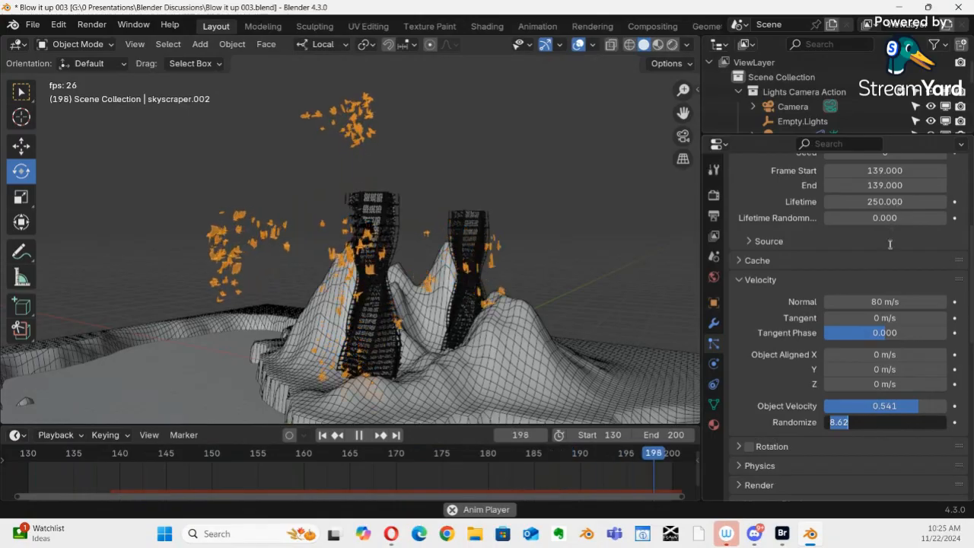
{"action": "left_click", "coordinate": [899, 305]}
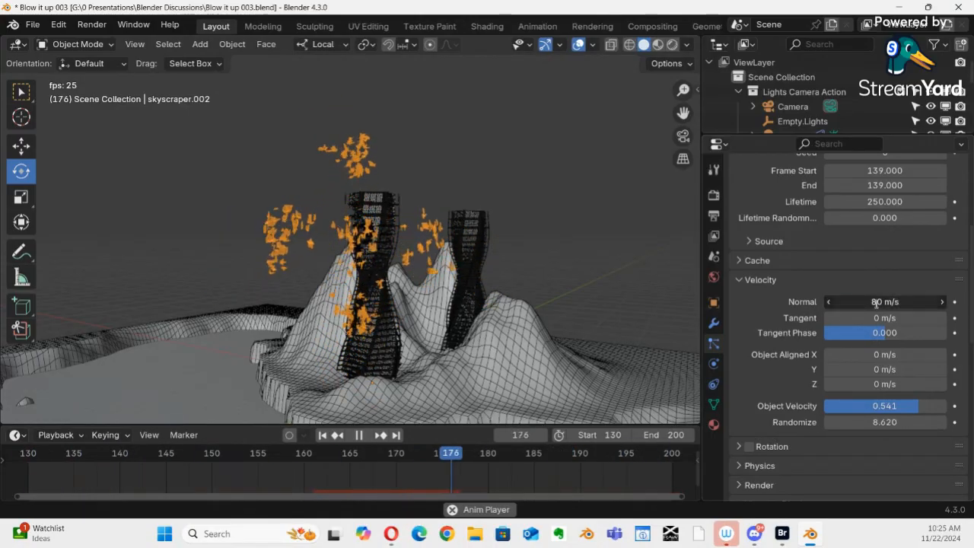
{"action": "left_click", "coordinate": [899, 304]}
{"action": "left_click_drag", "start_coordinate": [836, 302], "coordinate": [791, 315]}
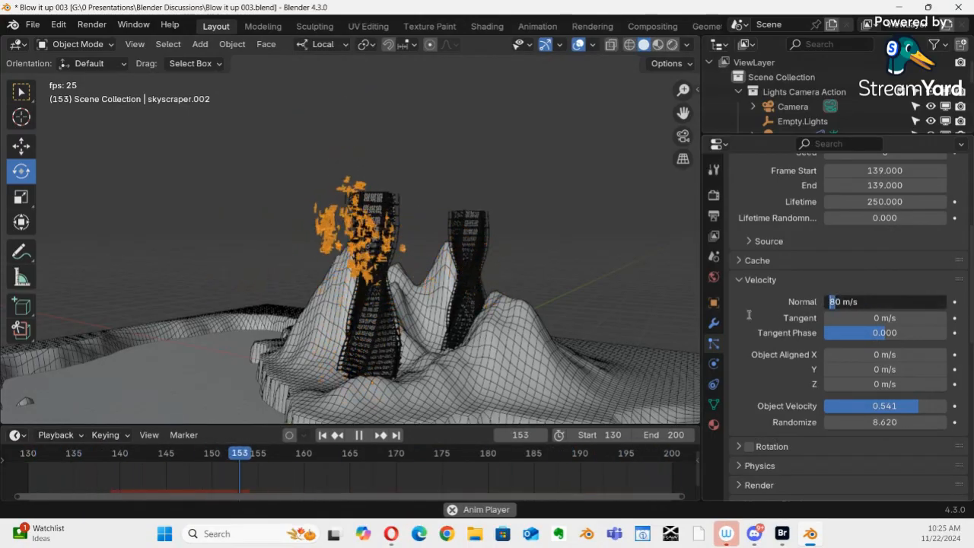
{"action": "type", "text": "6"}
{"action": "key", "text": "Return"}
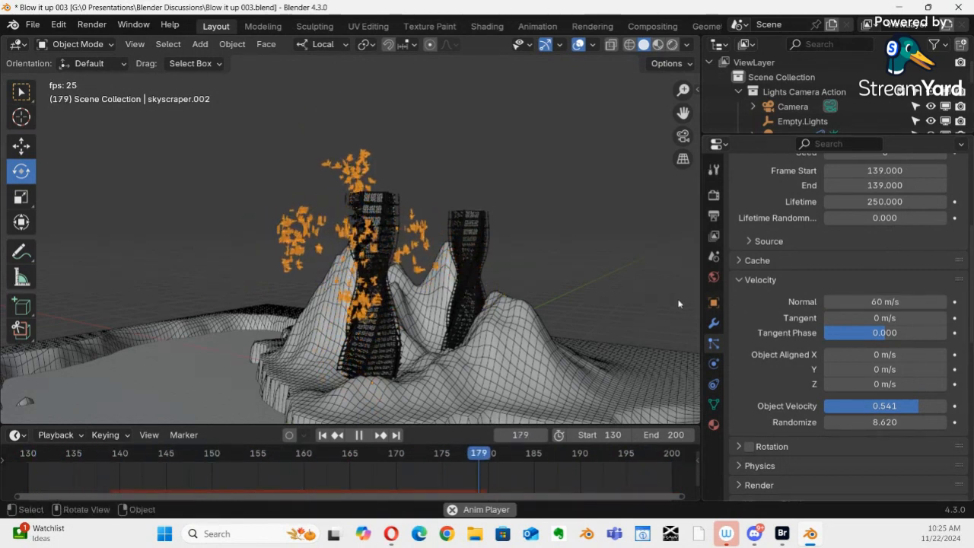
{"action": "key", "text": "space"}
Examine the particle system's Force Field Settings below the field weights, and collapse that section again
{"action": "scroll", "coordinate": [827, 373], "scroll_direction": "down", "scroll_amount": 5}
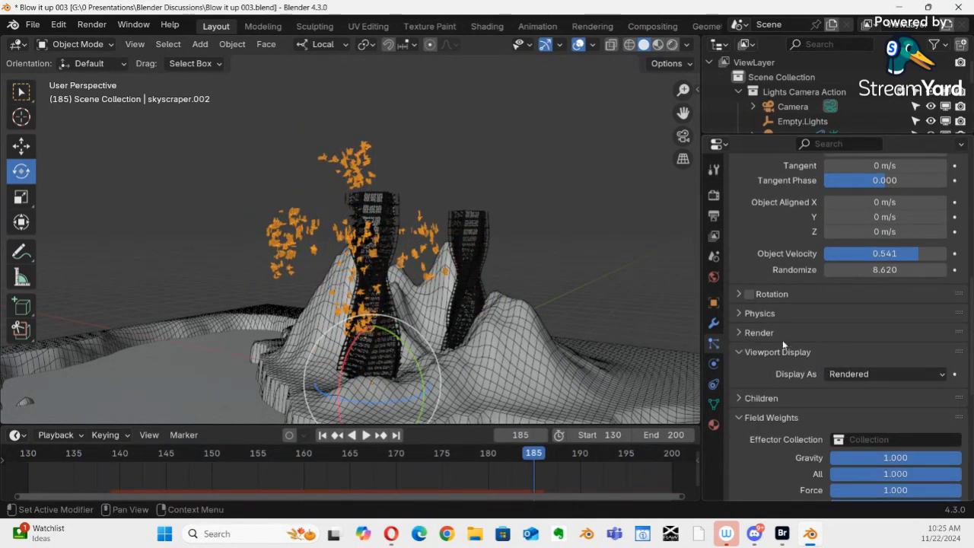
{"action": "scroll", "coordinate": [780, 340], "scroll_direction": "down", "scroll_amount": 5}
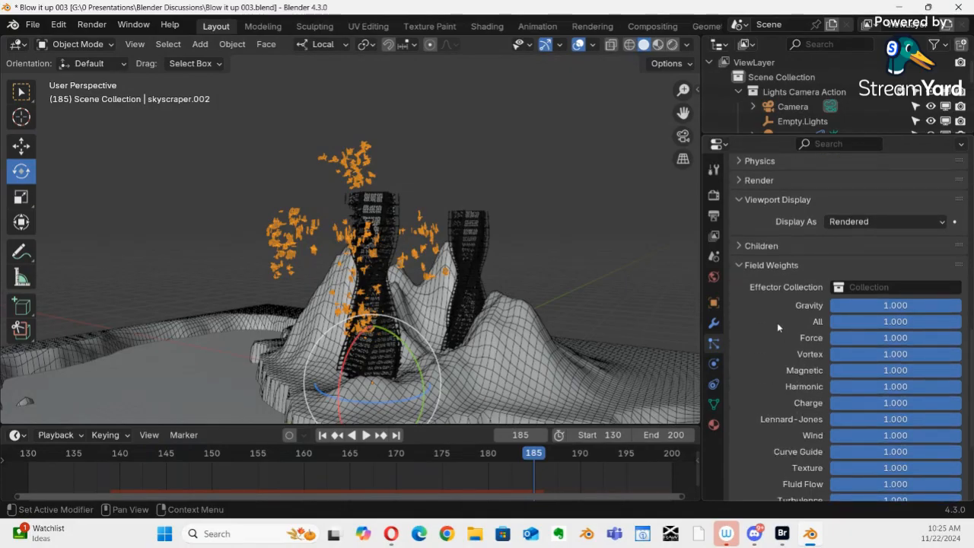
{"action": "scroll", "coordinate": [777, 327], "scroll_direction": "down", "scroll_amount": 5}
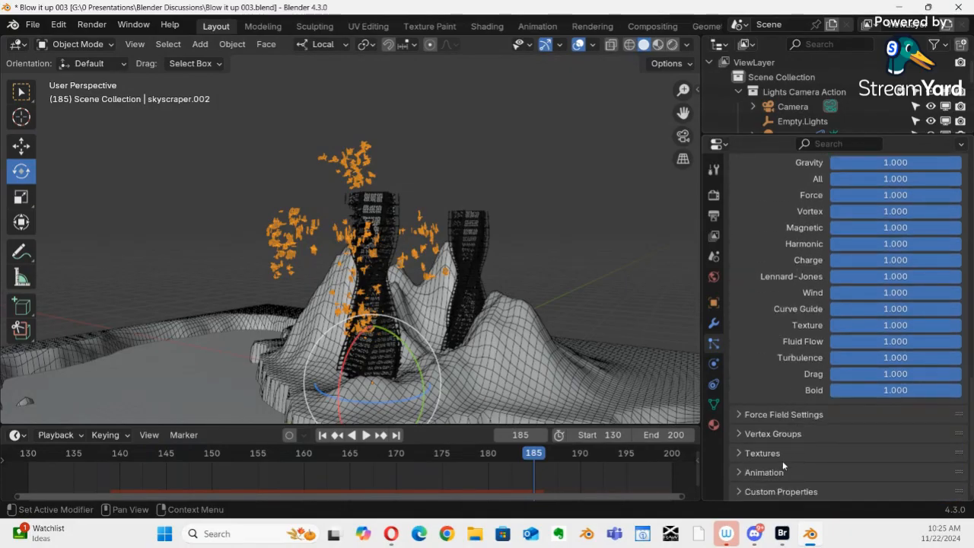
{"action": "left_click", "coordinate": [750, 415]}
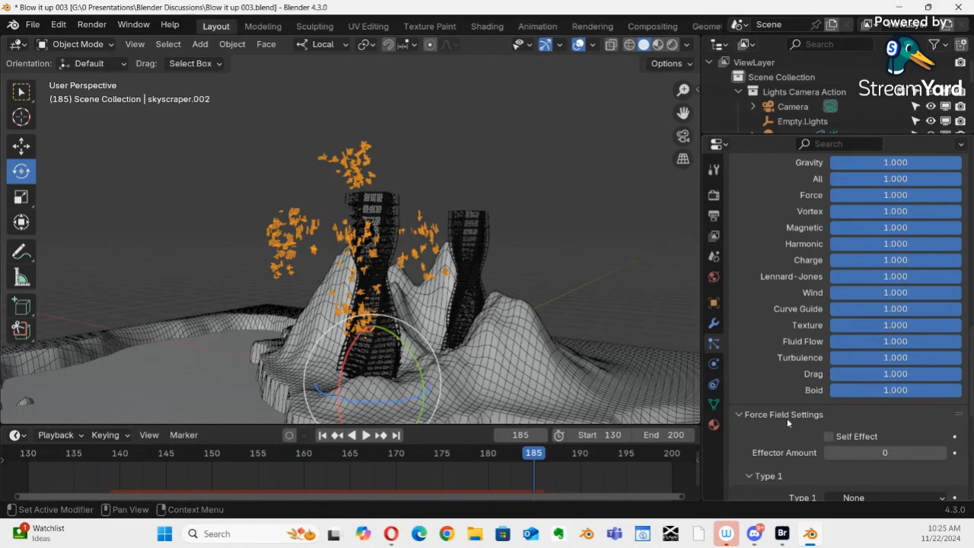
{"action": "scroll", "coordinate": [790, 417], "scroll_direction": "down", "scroll_amount": 4}
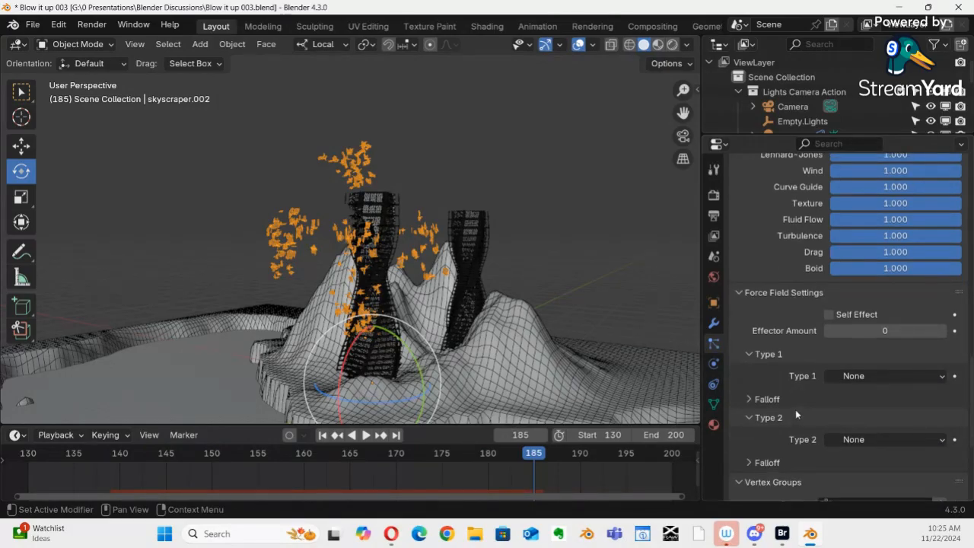
{"action": "scroll", "coordinate": [795, 409], "scroll_direction": "up", "scroll_amount": 1}
{"action": "left_click", "coordinate": [811, 321]}
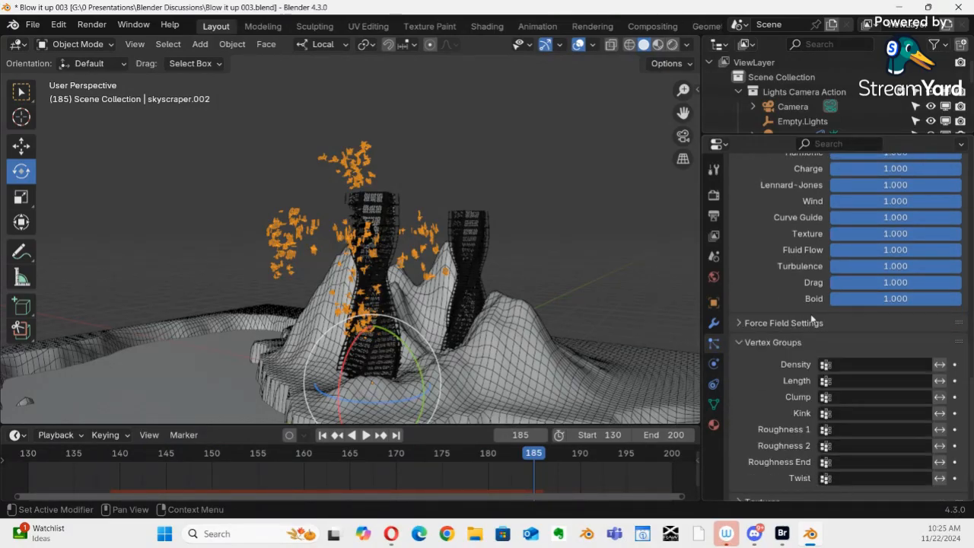
Review the particle settings again from Emission and Velocity down through Vertex Groups and back to Field Weights
{"action": "scroll", "coordinate": [811, 319], "scroll_direction": "up", "scroll_amount": 11}
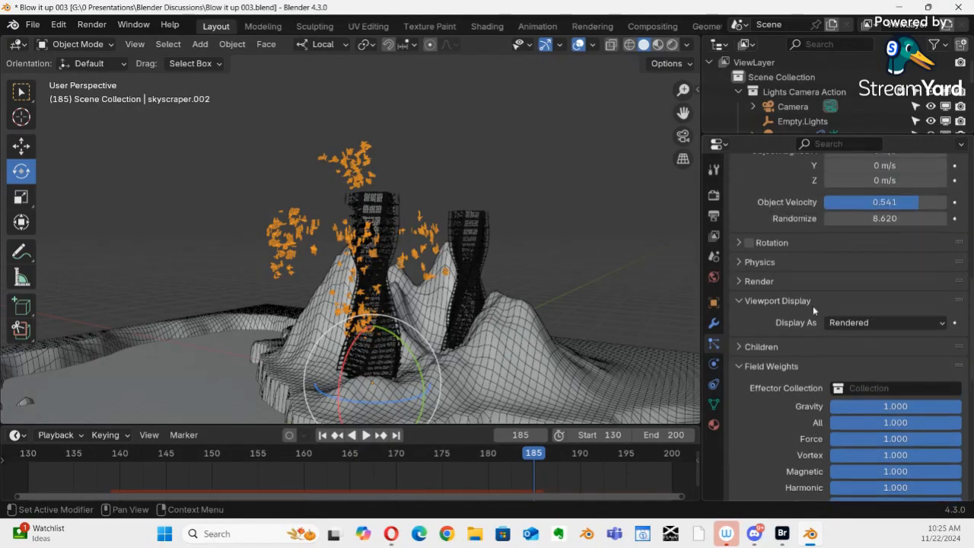
{"action": "scroll", "coordinate": [812, 306], "scroll_direction": "up", "scroll_amount": 2}
{"action": "scroll", "coordinate": [812, 302], "scroll_direction": "up", "scroll_amount": 5}
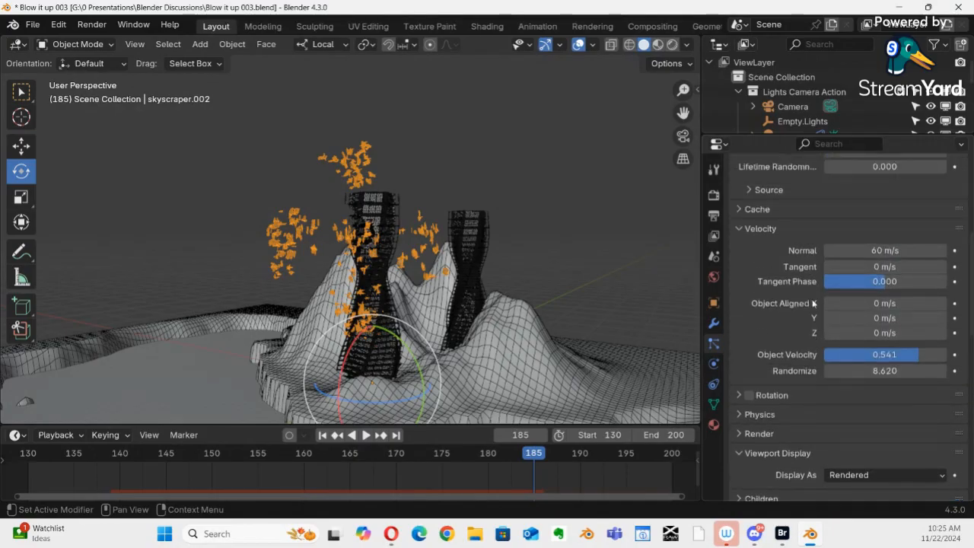
{"action": "scroll", "coordinate": [811, 298], "scroll_direction": "up", "scroll_amount": 2}
{"action": "scroll", "coordinate": [811, 298], "scroll_direction": "down", "scroll_amount": 6}
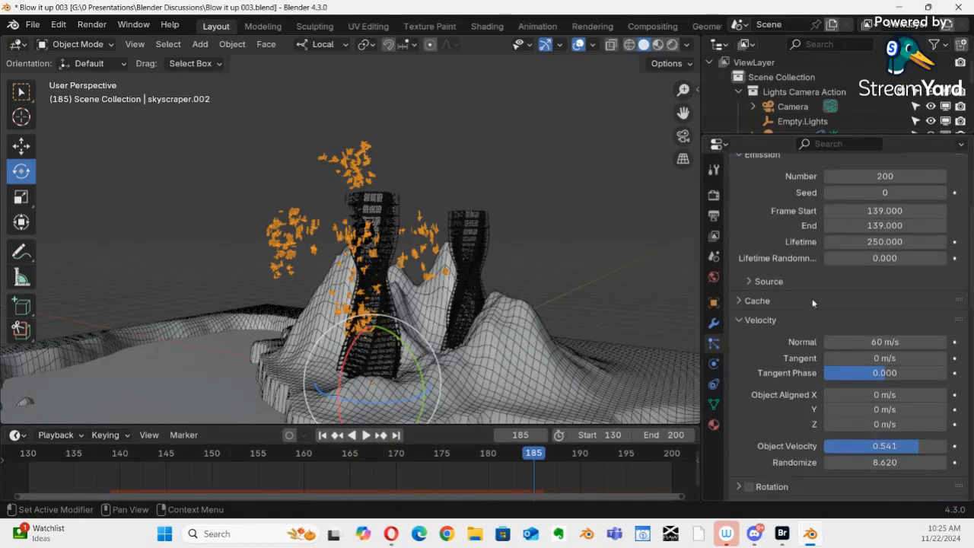
{"action": "scroll", "coordinate": [800, 327], "scroll_direction": "down", "scroll_amount": 15}
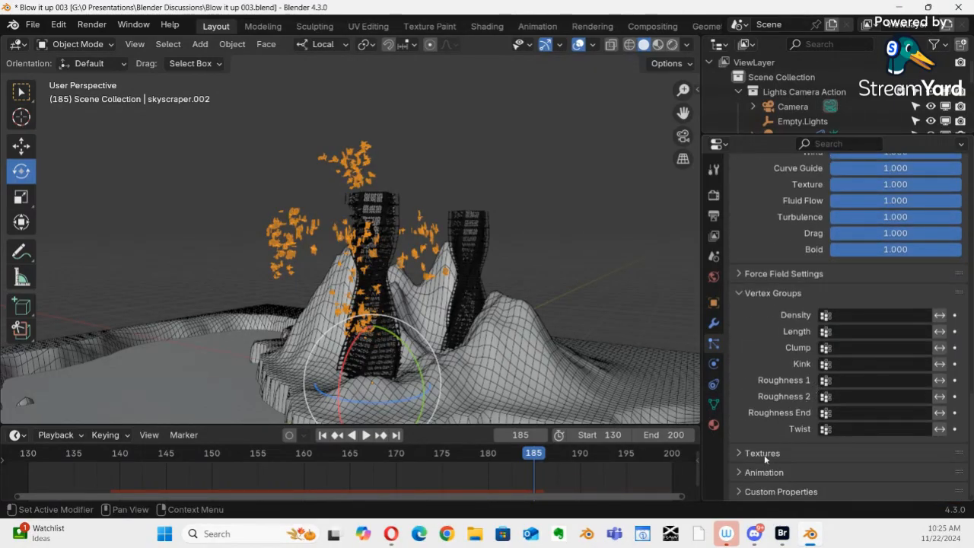
{"action": "scroll", "coordinate": [774, 364], "scroll_direction": "up", "scroll_amount": 2}
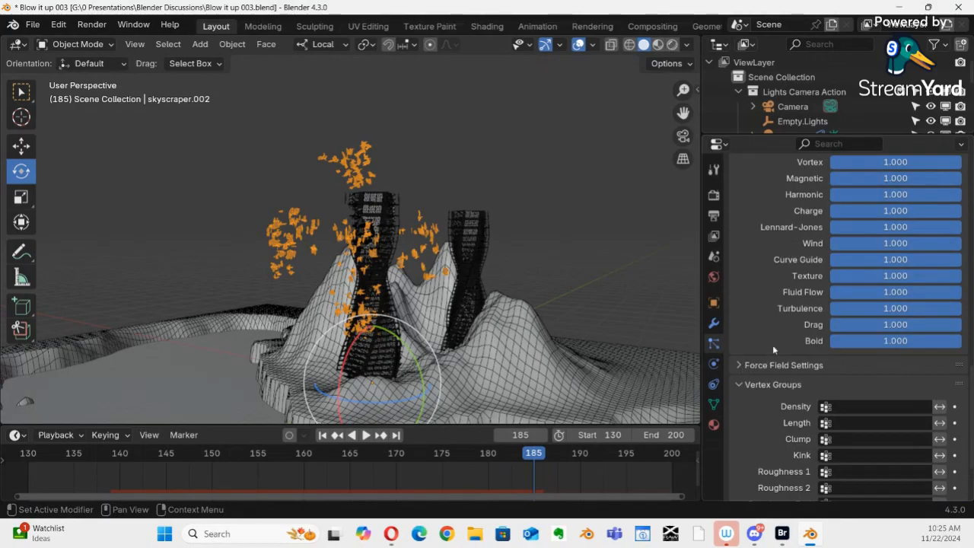
{"action": "scroll", "coordinate": [777, 333], "scroll_direction": "up", "scroll_amount": 6}
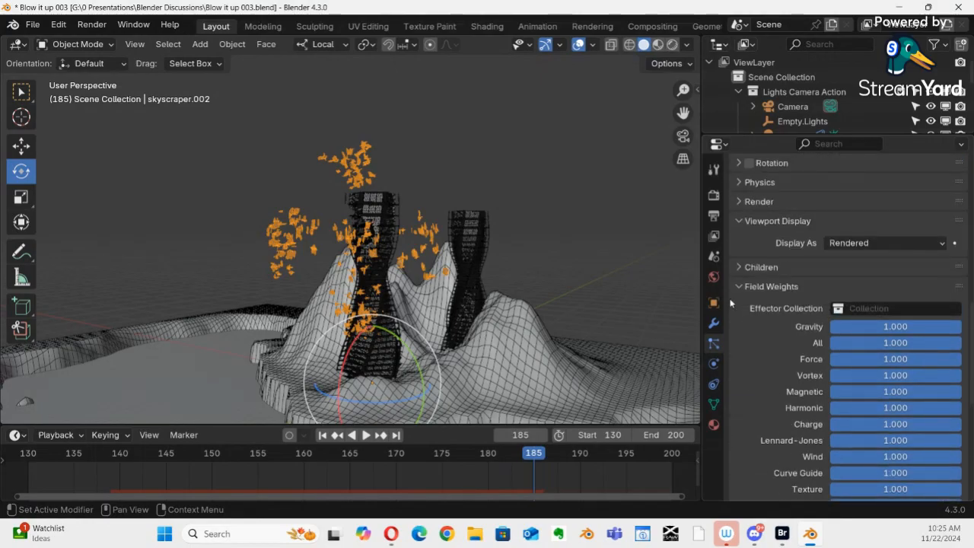
Expand the particle Physics section and review its mass and force options alongside the Velocity values
{"action": "left_click", "coordinate": [739, 183]}
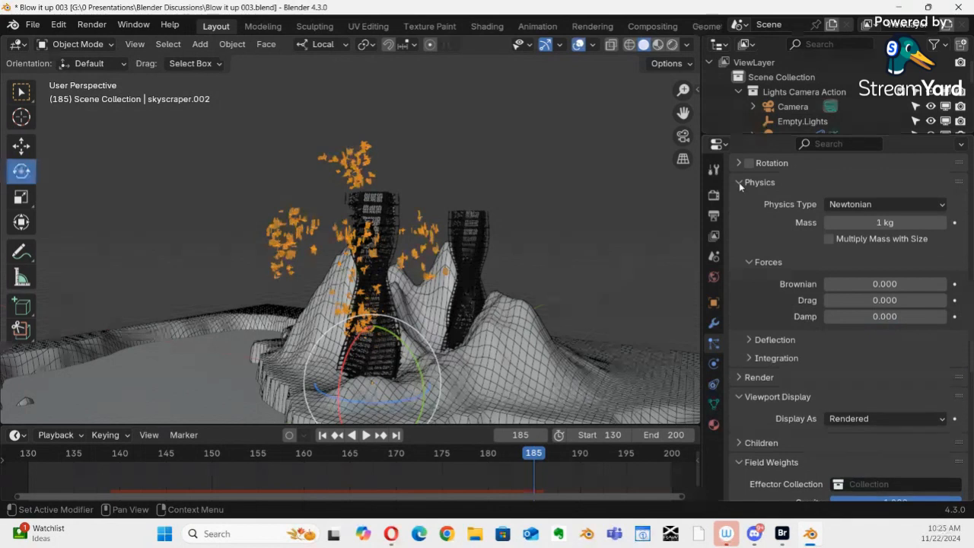
{"action": "scroll", "coordinate": [738, 182], "scroll_direction": "up", "scroll_amount": 2}
{"action": "scroll", "coordinate": [738, 182], "scroll_direction": "up", "scroll_amount": 1}
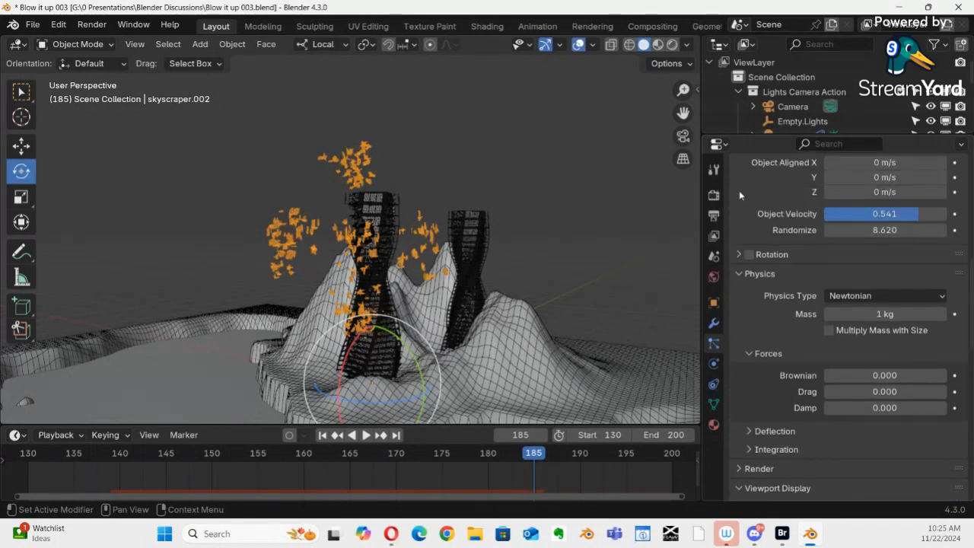
{"action": "scroll", "coordinate": [772, 265], "scroll_direction": "up", "scroll_amount": 1}
{"action": "scroll", "coordinate": [772, 265], "scroll_direction": "up", "scroll_amount": 1}
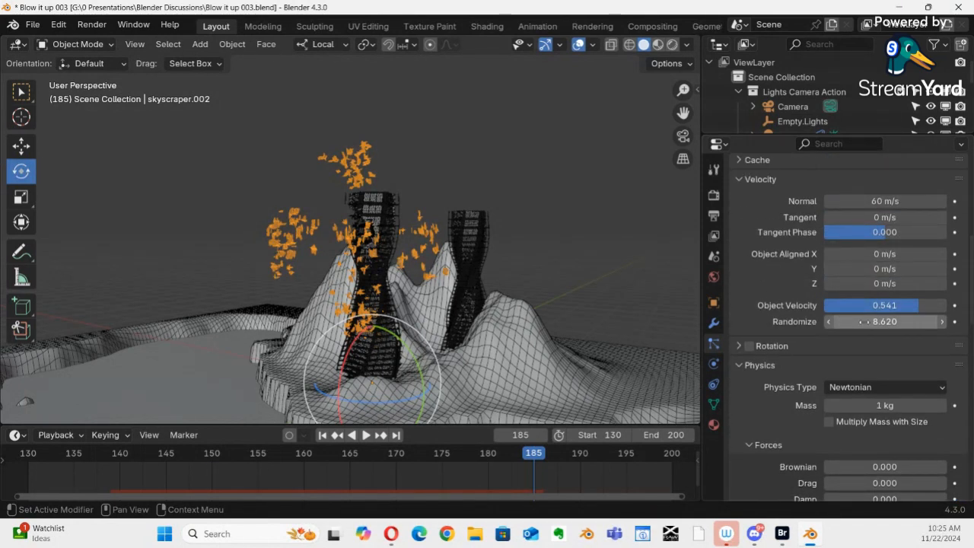
Examine the particle Rotation options, restore the hidden properties tab strip, and collapse the Rotation section
{"action": "left_click", "coordinate": [739, 346]}
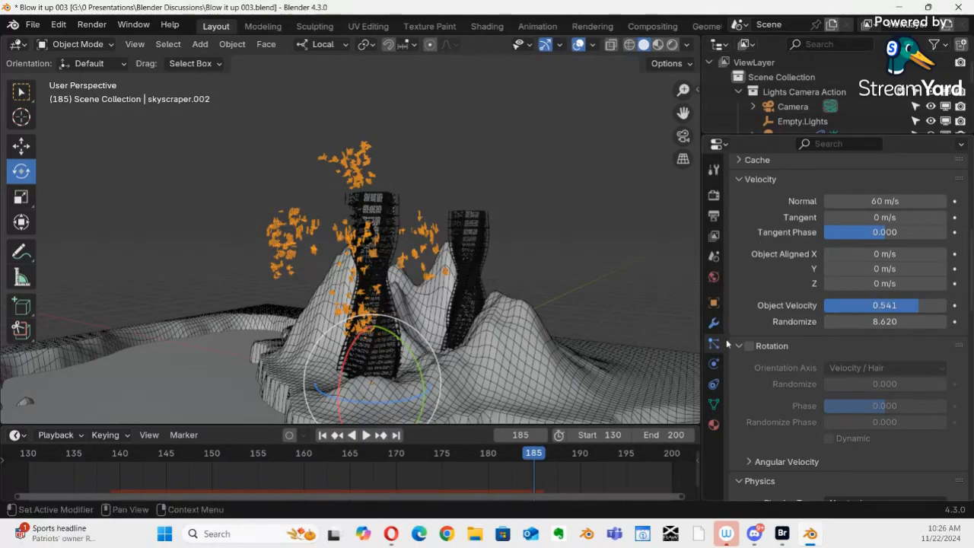
{"action": "left_click_drag", "start_coordinate": [726, 339], "coordinate": [713, 345]}
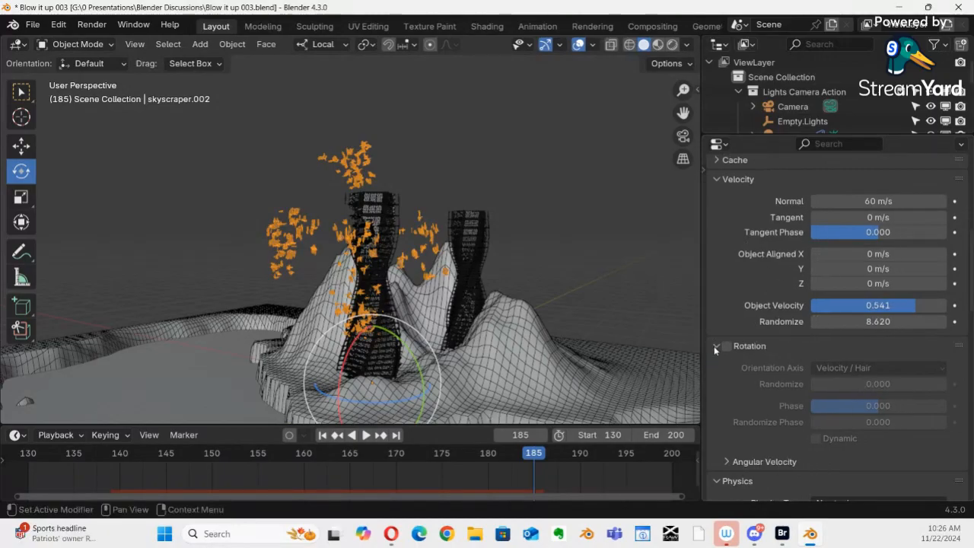
{"action": "left_click", "coordinate": [705, 170]}
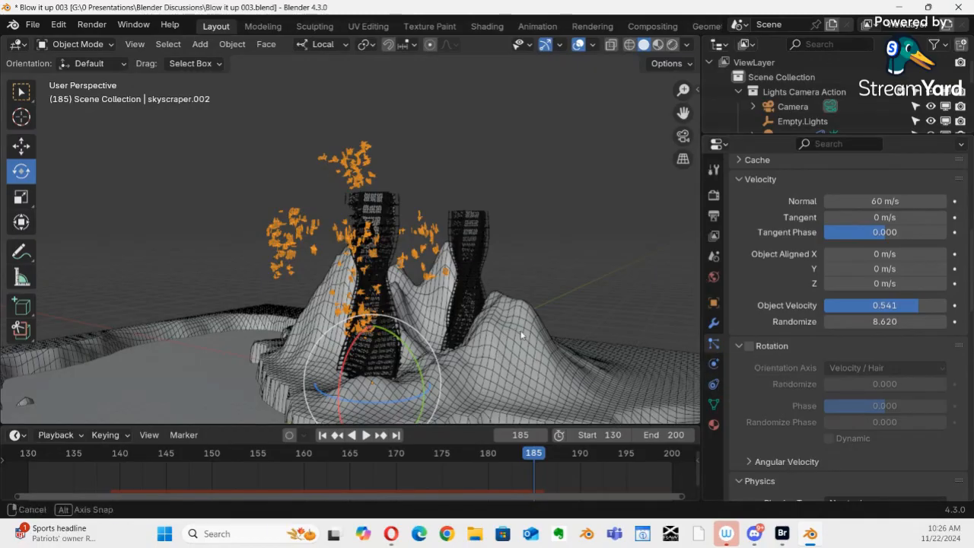
{"action": "middle_click_drag", "start_coordinate": [521, 335], "coordinate": [523, 350]}
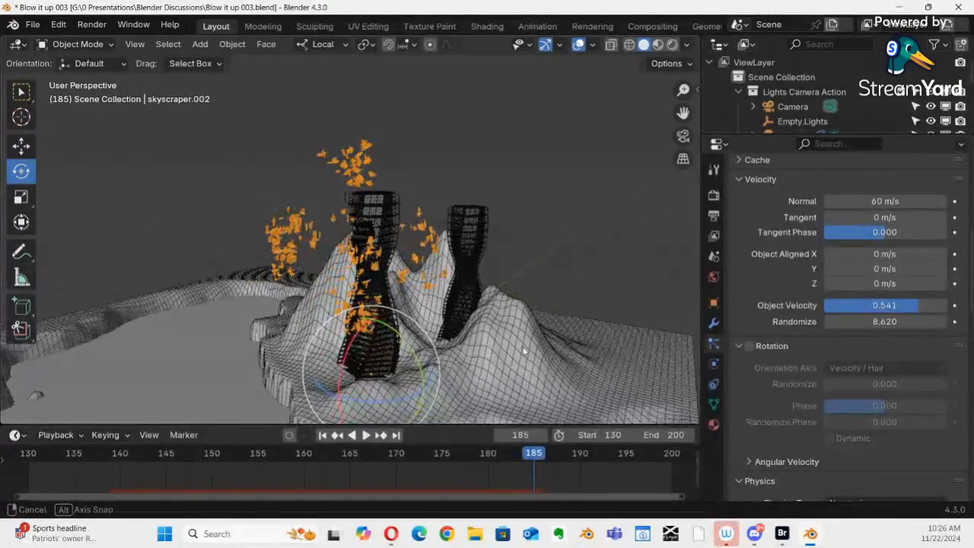
{"action": "left_click", "coordinate": [756, 346]}
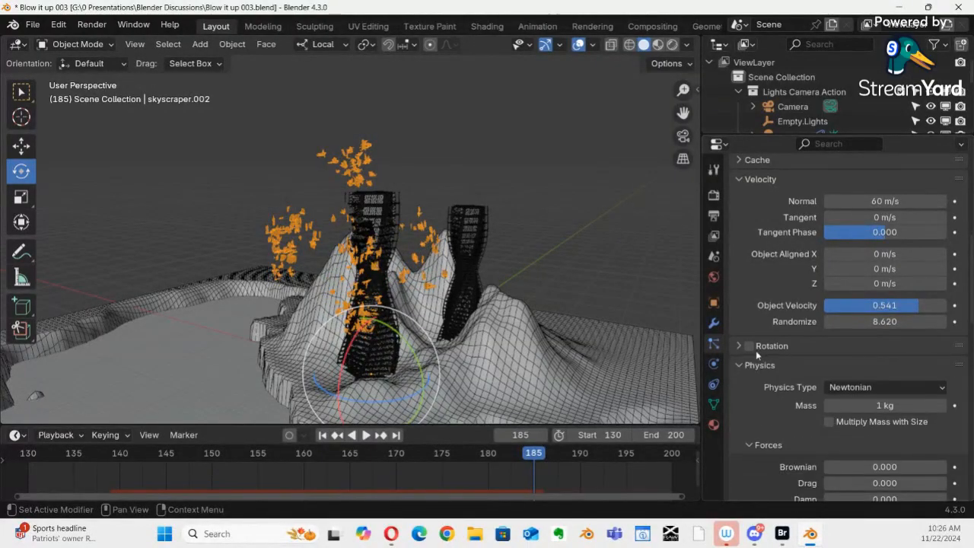
Enable particle Rotation with its Randomize at 1.000, and play the animation to check the tower debris from a closer angle
{"action": "left_click", "coordinate": [740, 347]}
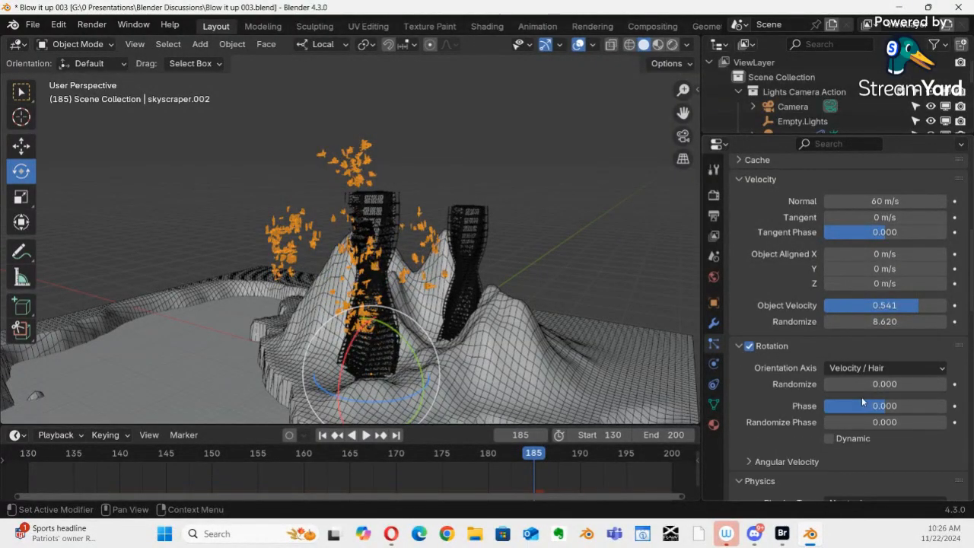
{"action": "left_click_drag", "start_coordinate": [875, 384], "coordinate": [874, 384]}
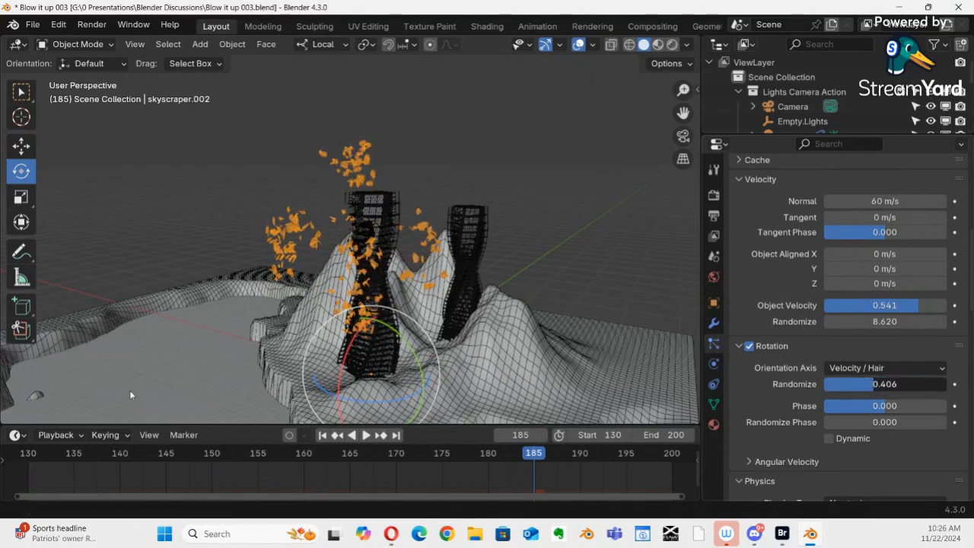
{"action": "left_click_drag", "start_coordinate": [180, 404], "coordinate": [238, 420]}
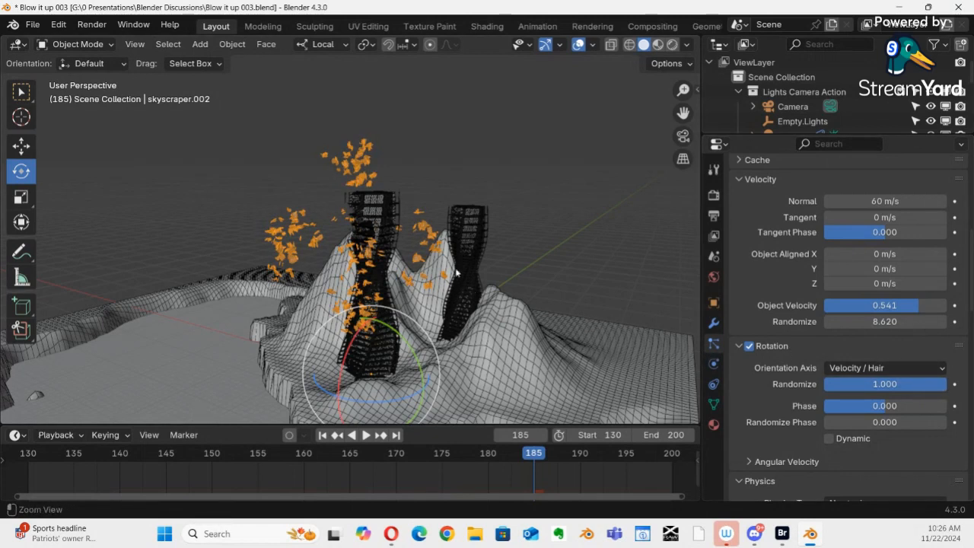
{"action": "middle_click_drag", "start_coordinate": [456, 272], "coordinate": [395, 221], "text": "ctrl"}
{"action": "middle_click_drag", "start_coordinate": [396, 220], "coordinate": [532, 269]}
{"action": "key", "text": "space"}
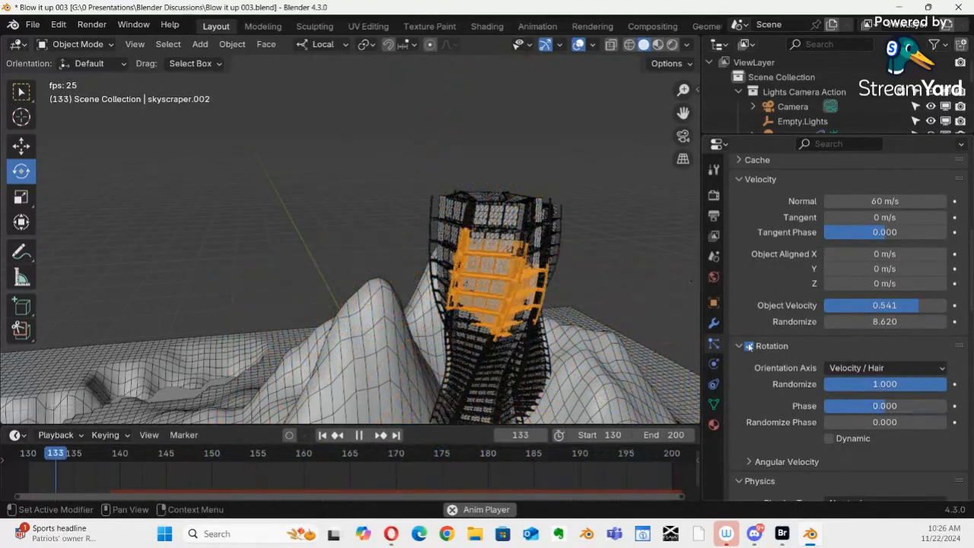
{"action": "key", "text": "space"}
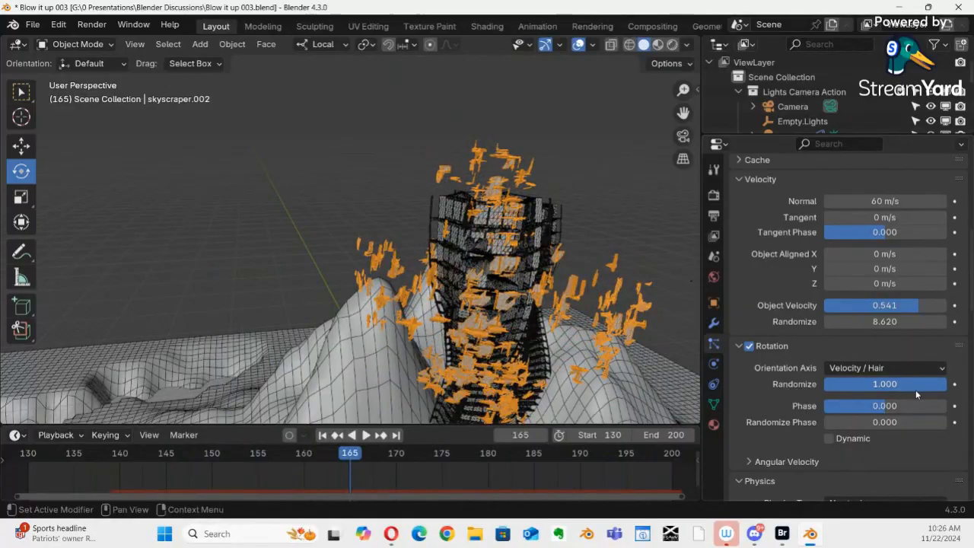
Set the particle rotation's Randomize to 0.861 and Randomize Phase to 2.000, and replay the animation with Dynamic rotation enabled
{"action": "left_click", "coordinate": [884, 389]}
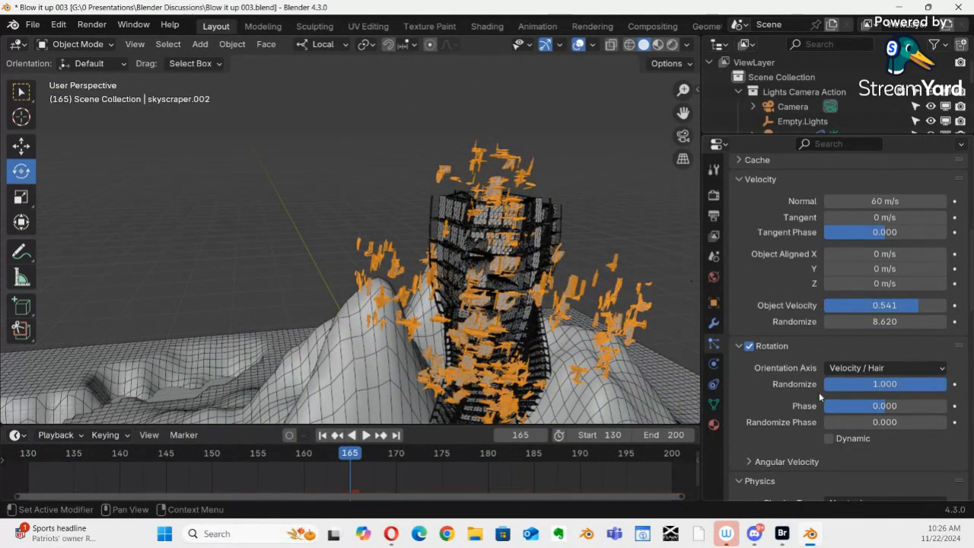
{"action": "left_click_drag", "start_coordinate": [866, 387], "coordinate": [807, 402]}
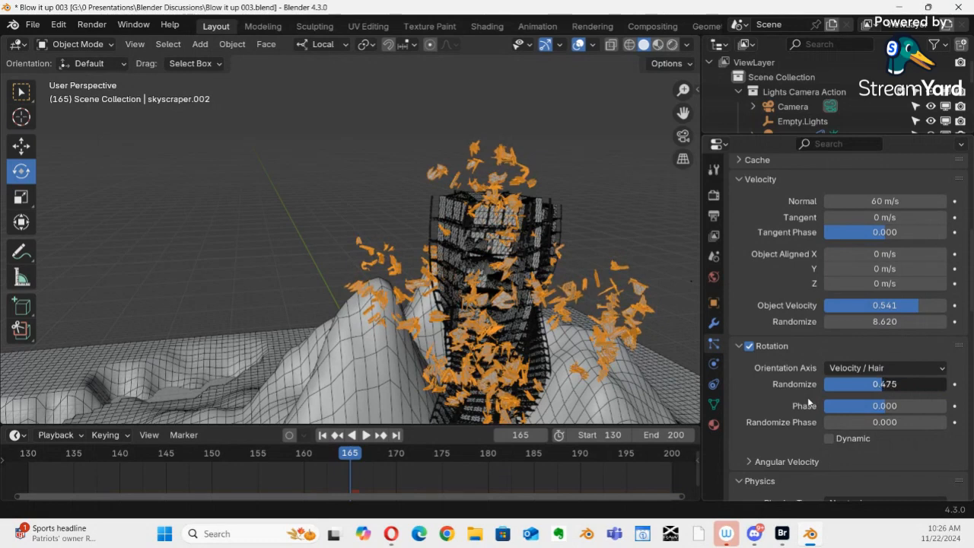
{"action": "left_click_drag", "start_coordinate": [817, 409], "coordinate": [882, 384]}
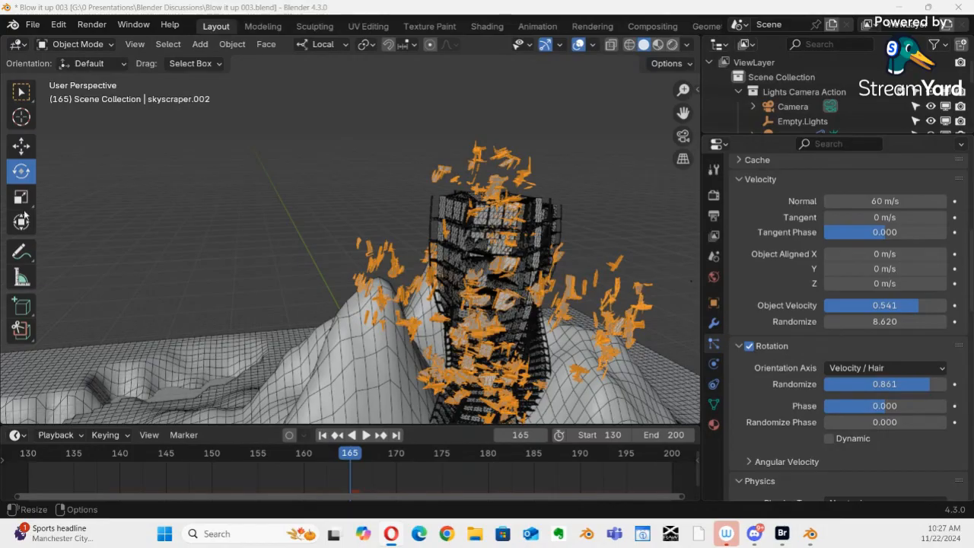
{"action": "scroll", "coordinate": [518, 266], "scroll_direction": "up", "scroll_amount": 4}
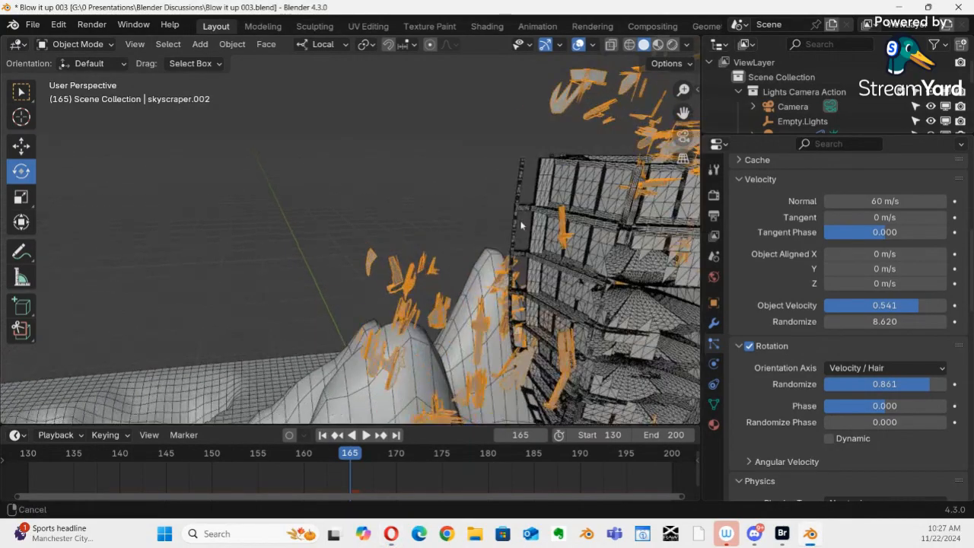
{"action": "middle_click_drag", "start_coordinate": [522, 225], "coordinate": [354, 255], "text": "shift"}
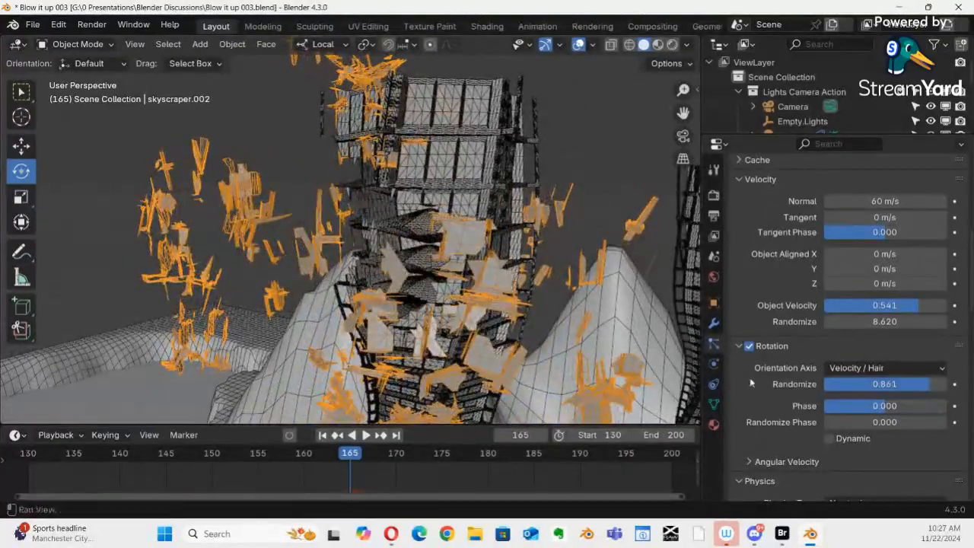
{"action": "left_click_drag", "start_coordinate": [880, 424], "coordinate": [243, 120]}
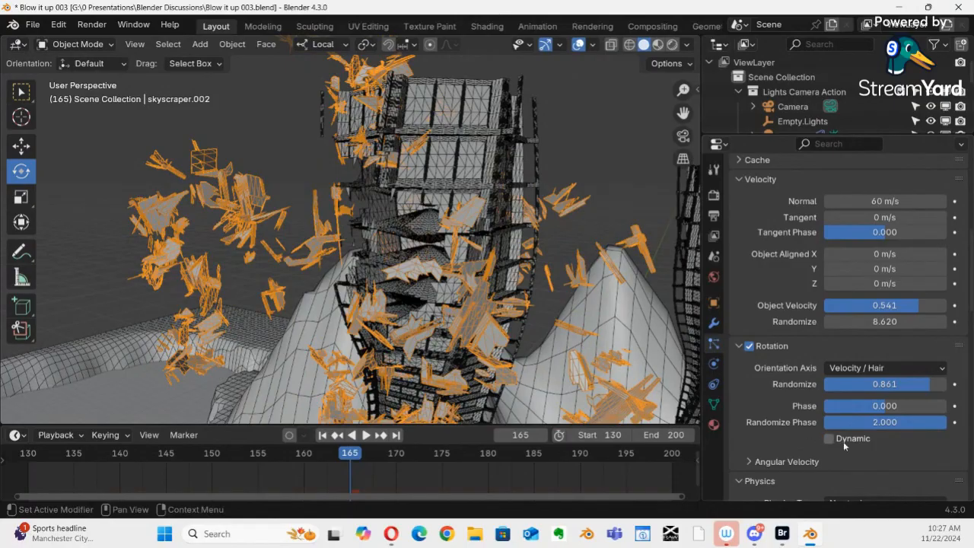
{"action": "key", "text": "space"}
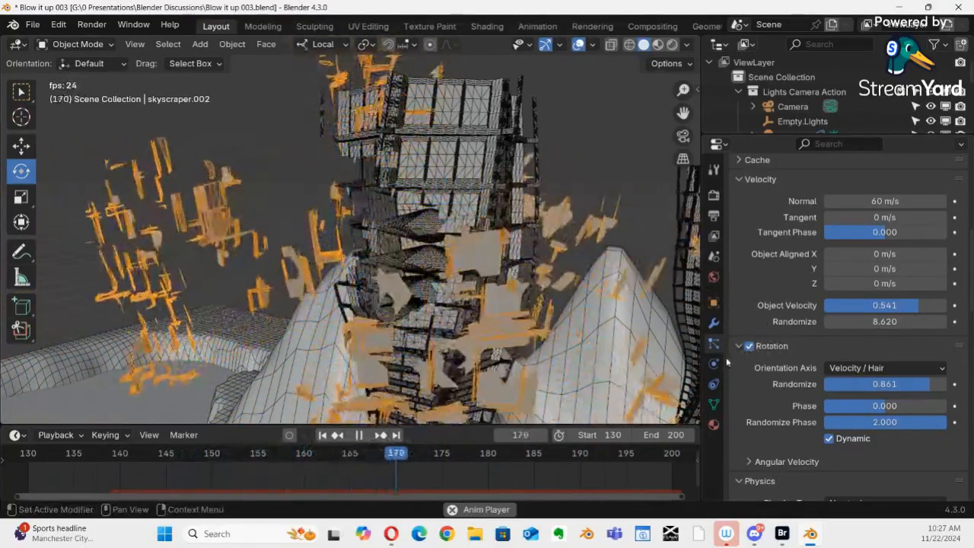
Expand the particle rotation's Angular Velocity options and raise the Amount to 9.100
{"action": "left_click", "coordinate": [777, 460]}
{"action": "scroll", "coordinate": [811, 421], "scroll_direction": "down", "scroll_amount": 4}
{"action": "scroll", "coordinate": [811, 421], "scroll_direction": "down", "scroll_amount": 1}
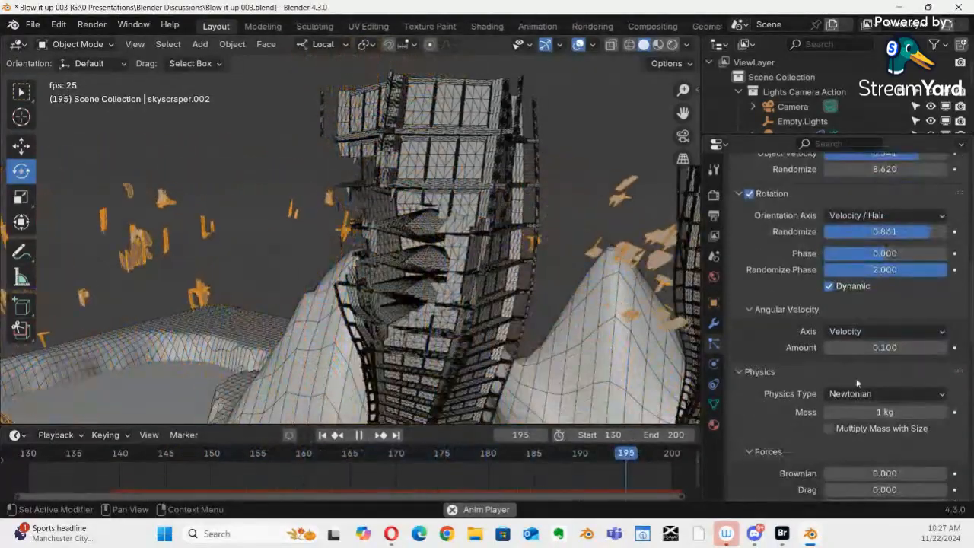
{"action": "left_click", "coordinate": [882, 348]}
{"action": "type", "text": "3"}
{"action": "key", "text": "Return"}
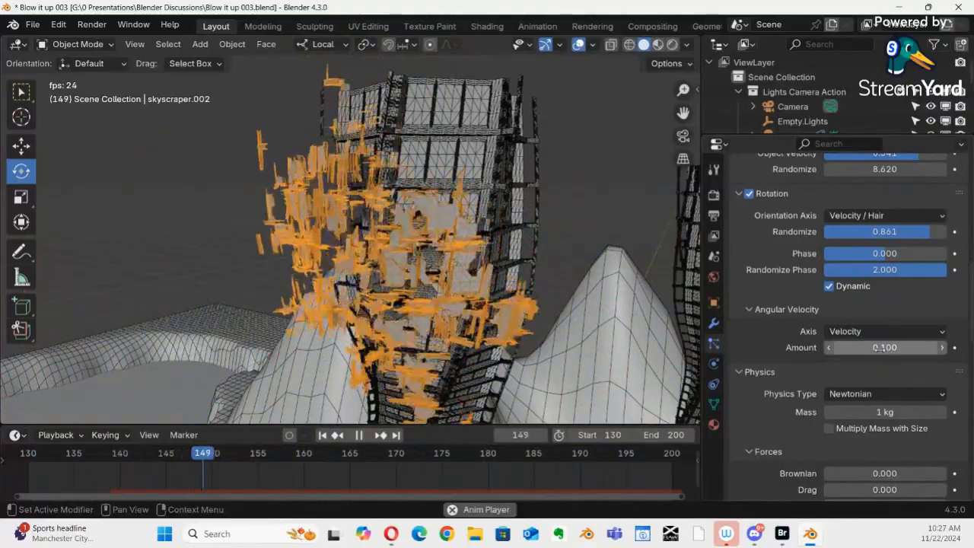
{"action": "left_click_drag", "start_coordinate": [132, 352], "coordinate": [142, 353]}
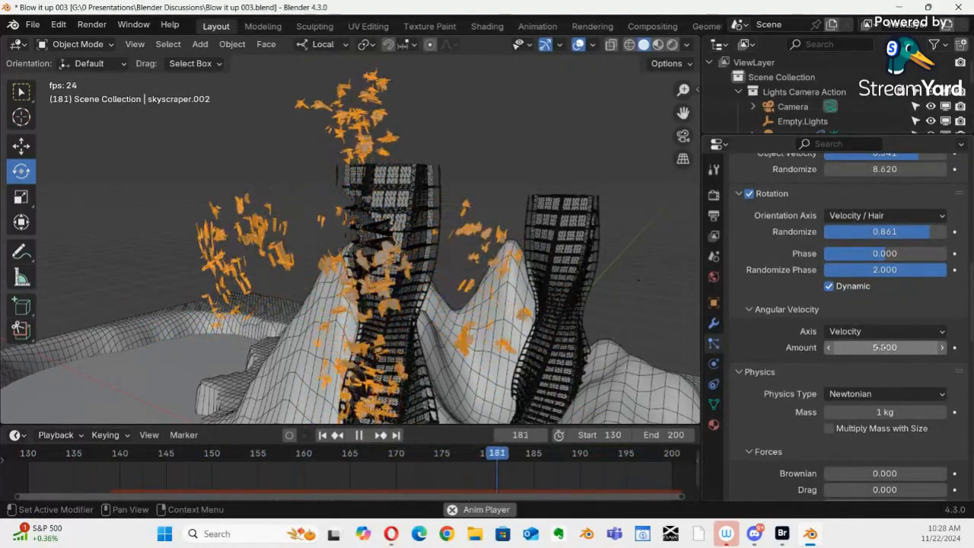
{"action": "left_click_drag", "start_coordinate": [881, 348], "coordinate": [178, 350]}
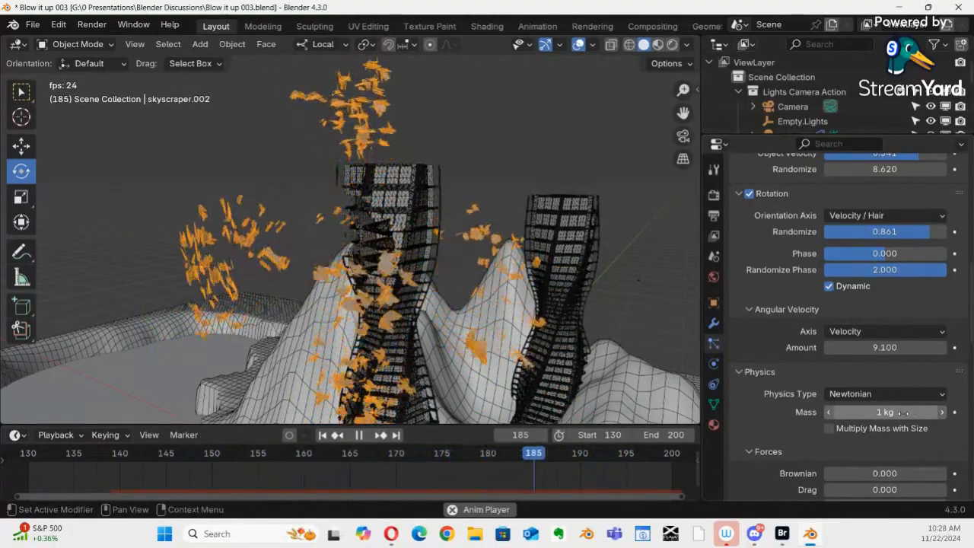
Raise the particle mass to 1.058 kg and the Angular Velocity Amount to 9.300 while watching the debris play back
{"action": "left_click", "coordinate": [944, 412]}
{"action": "left_click", "coordinate": [943, 412]}
{"action": "left_click", "coordinate": [943, 412]}
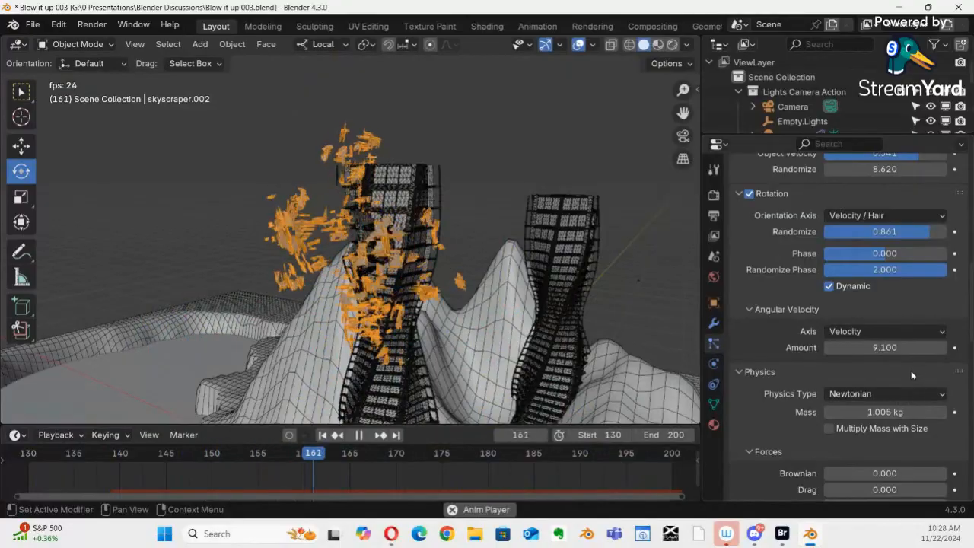
{"action": "left_click", "coordinate": [945, 352]}
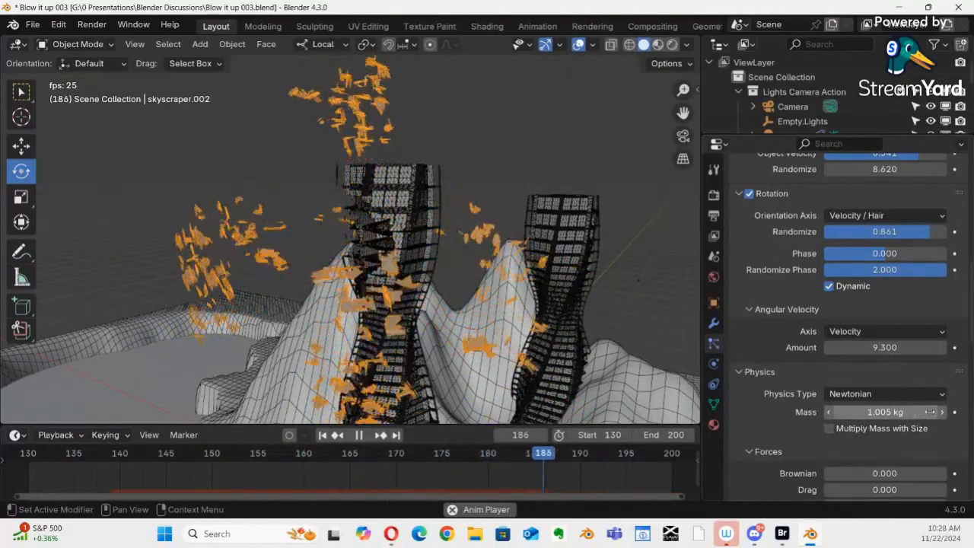
{"action": "left_click", "coordinate": [941, 411]}
{"action": "left_click", "coordinate": [941, 415]}
{"action": "left_click", "coordinate": [941, 416]}
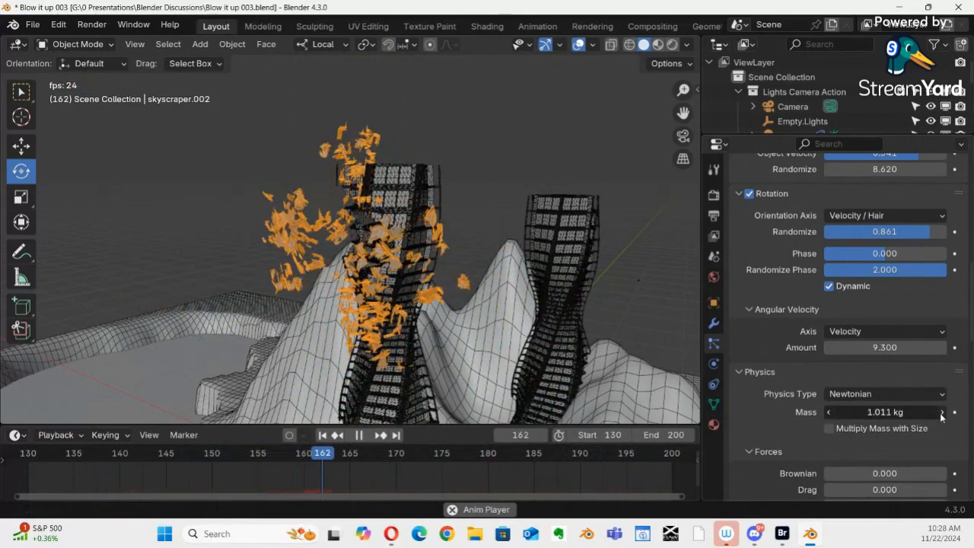
{"action": "left_click", "coordinate": [941, 414]}
{"action": "left_click", "coordinate": [941, 415]}
{"action": "left_click_drag", "start_coordinate": [851, 413], "coordinate": [885, 412]}
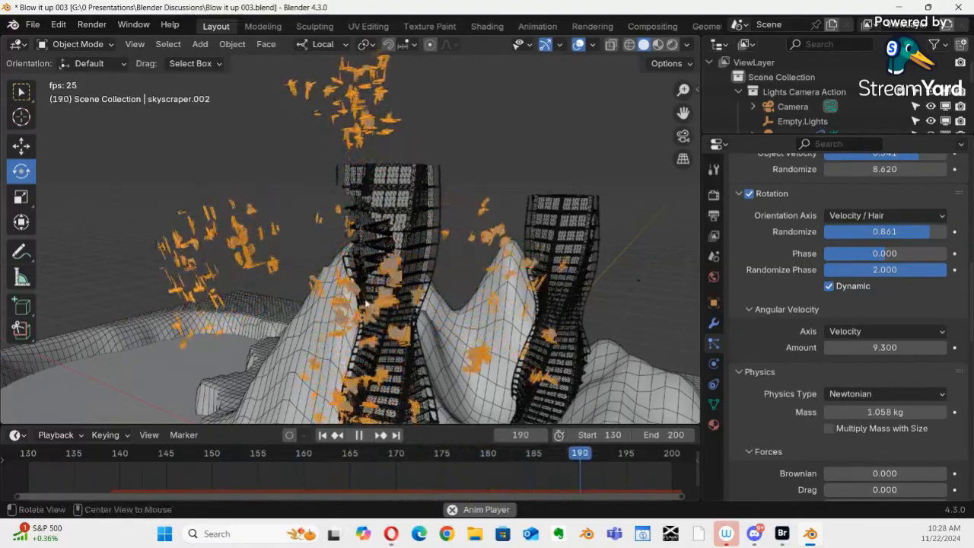
{"action": "middle_click_drag", "start_coordinate": [365, 304], "coordinate": [462, 291]}
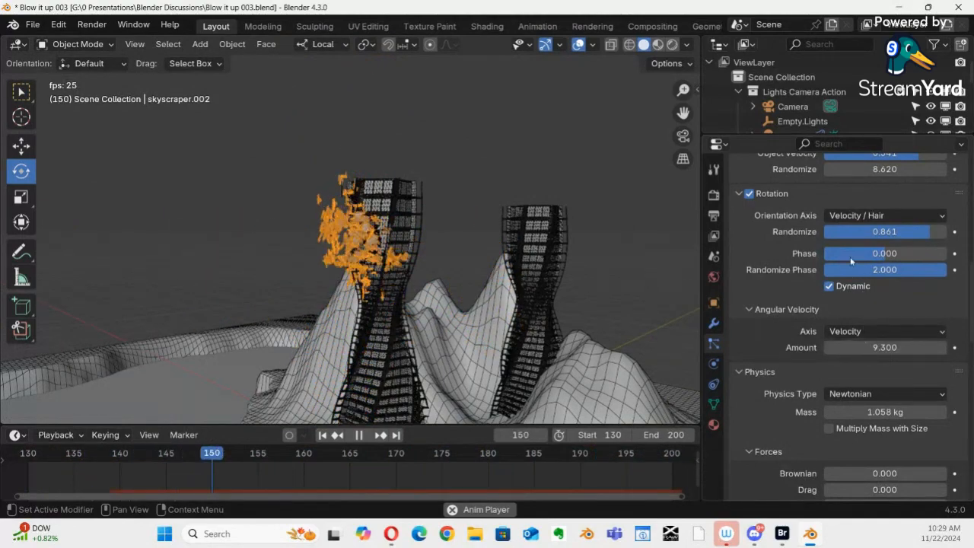
Raise the particle velocity's Object Velocity to 1.000 and its Randomize to 18.590
{"action": "scroll", "coordinate": [892, 204], "scroll_direction": "up", "scroll_amount": 2}
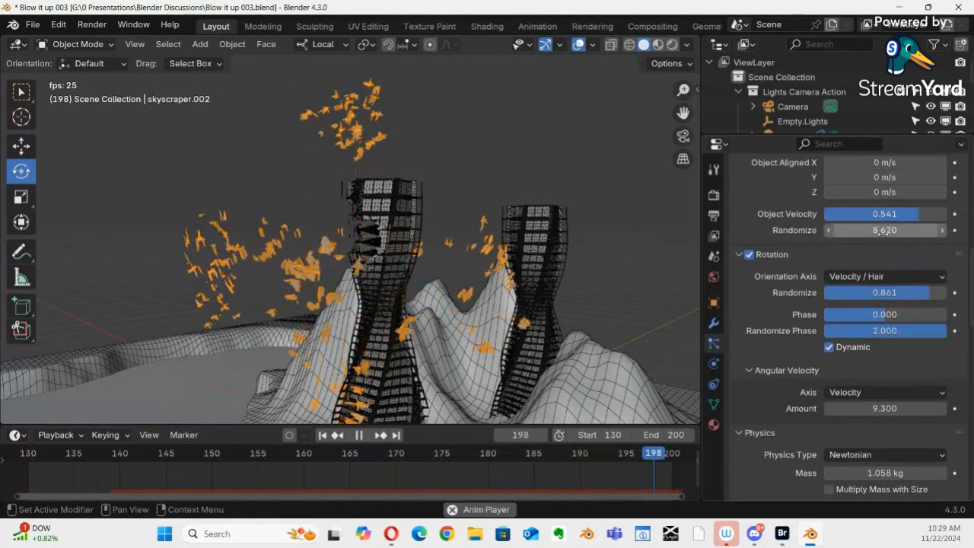
{"action": "scroll", "coordinate": [888, 251], "scroll_direction": "up", "scroll_amount": 1}
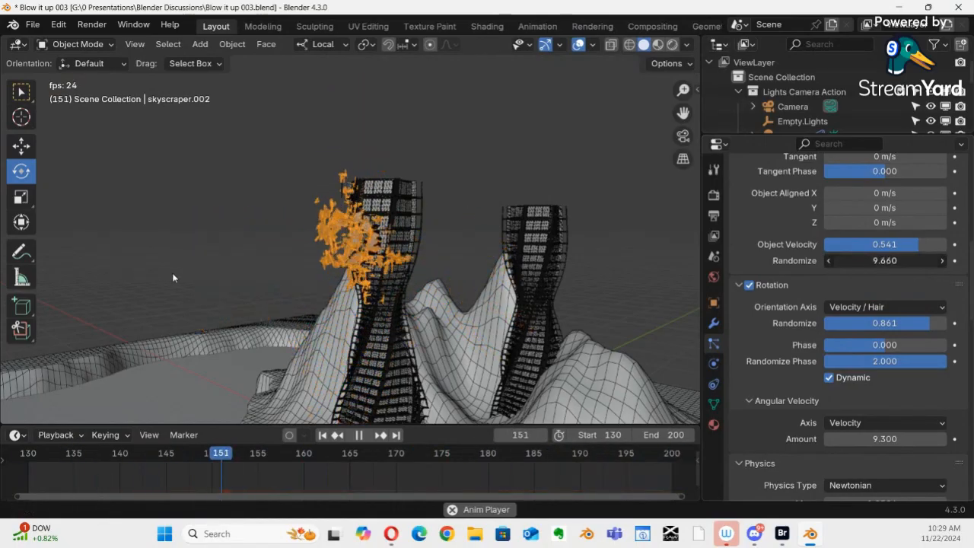
{"action": "left_click_drag", "start_coordinate": [222, 284], "coordinate": [234, 284]}
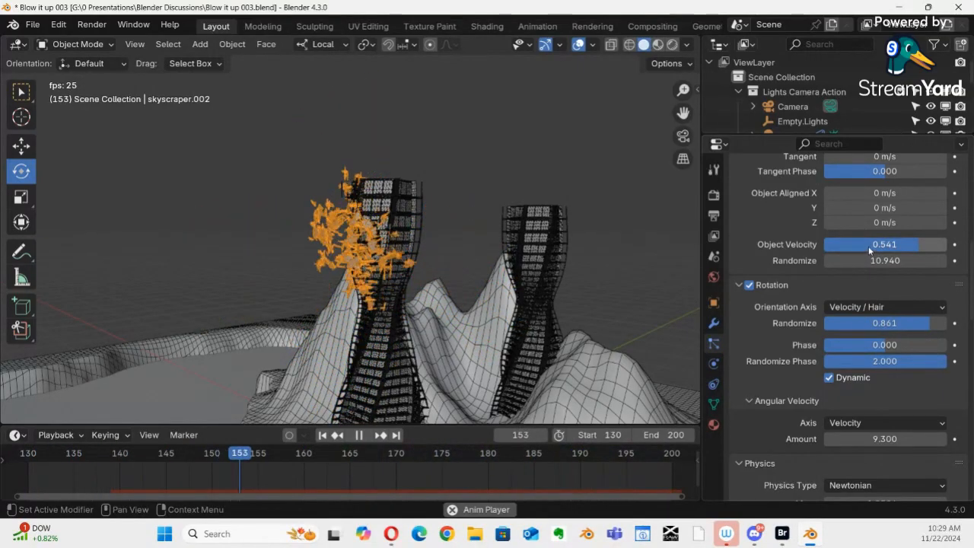
{"action": "left_click_drag", "start_coordinate": [875, 261], "coordinate": [888, 260]}
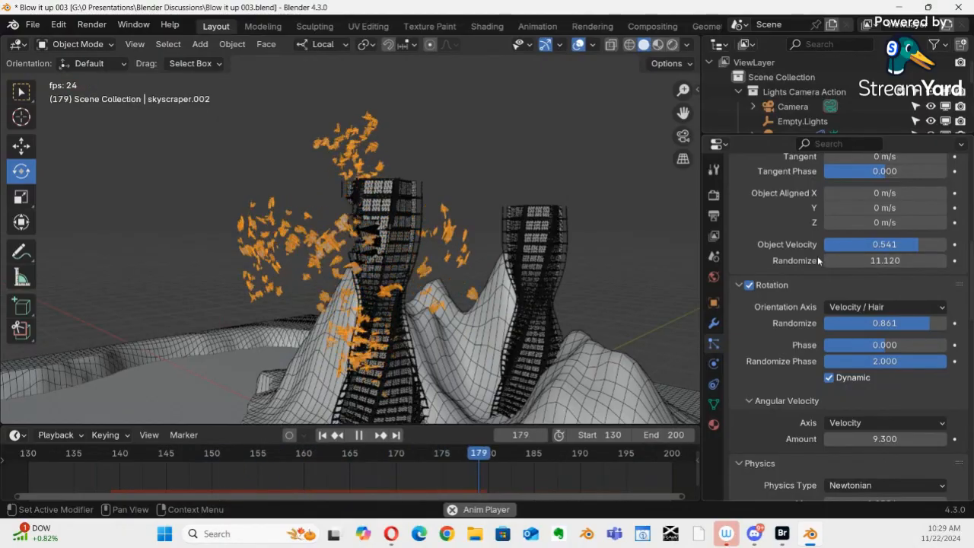
{"action": "left_click", "coordinate": [893, 244]}
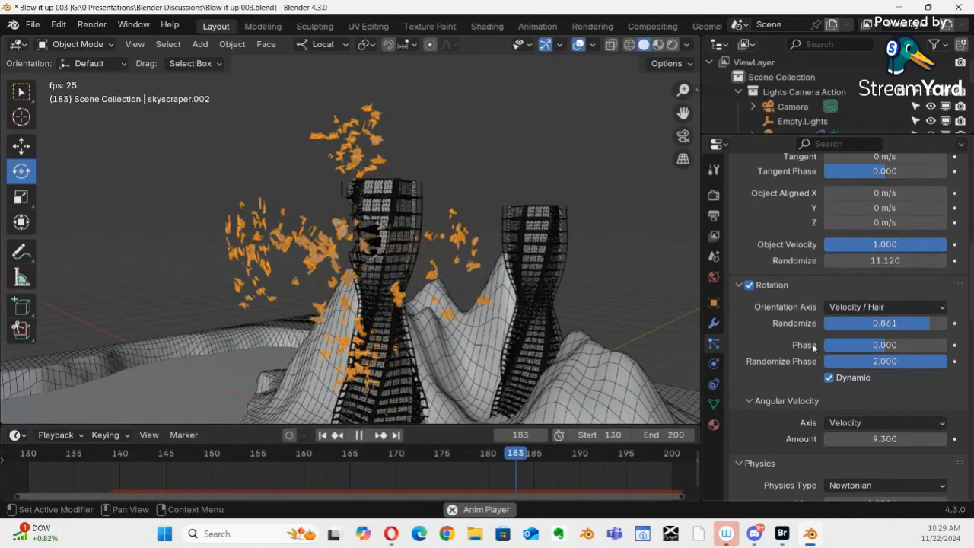
{"action": "scroll", "coordinate": [884, 283], "scroll_direction": "up", "scroll_amount": 3}
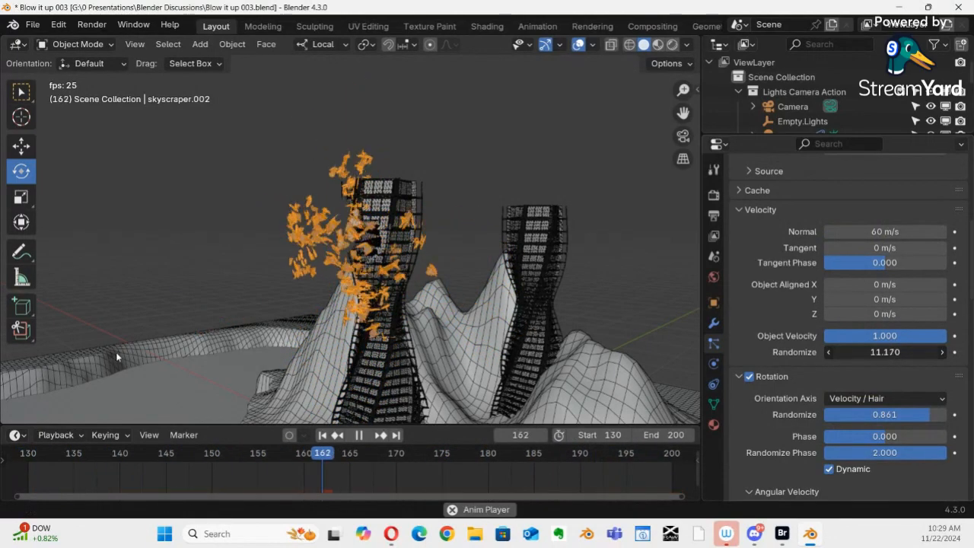
{"action": "left_click_drag", "start_coordinate": [221, 375], "coordinate": [462, 128]}
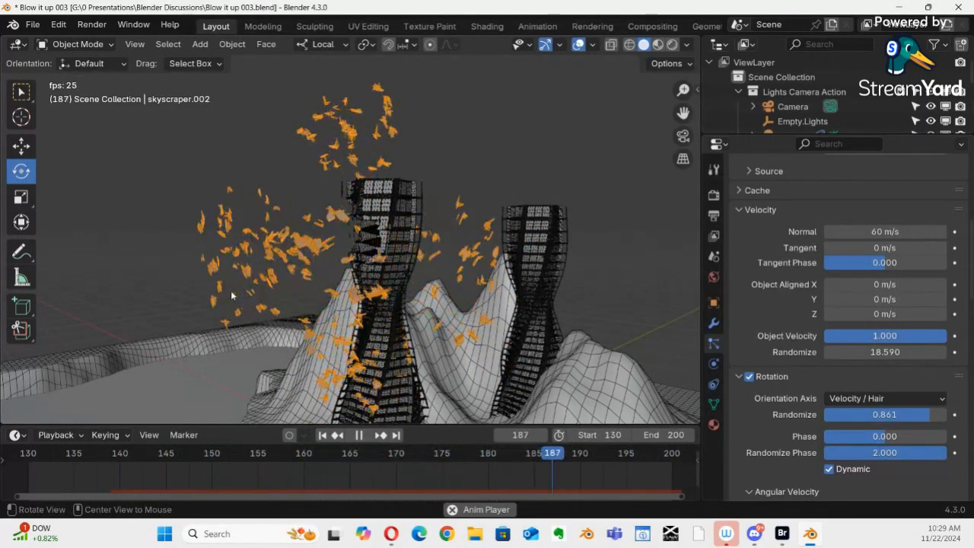
Unhide the hidden meteor and set the particles' Normal velocity to 40 m/s
{"action": "key", "text": "alt+h"}
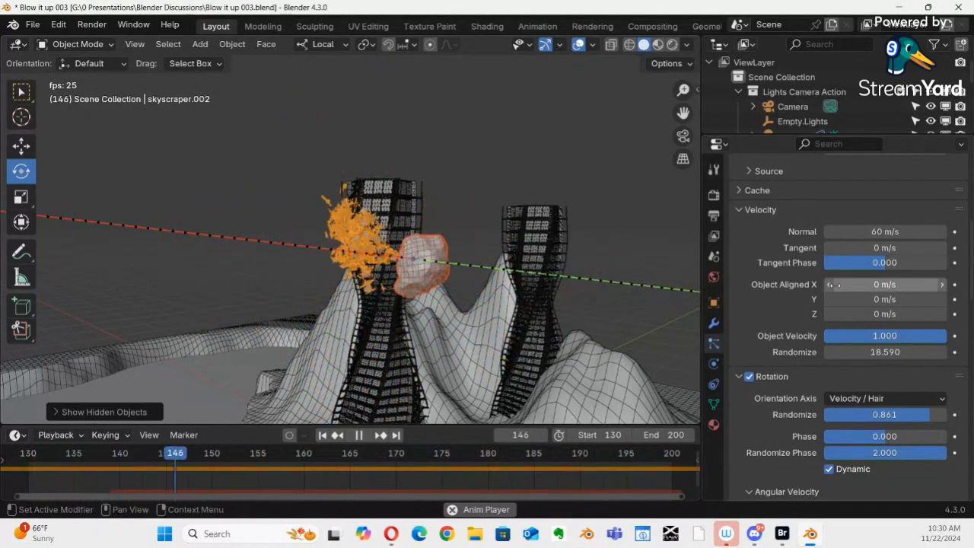
{"action": "left_click", "coordinate": [876, 232]}
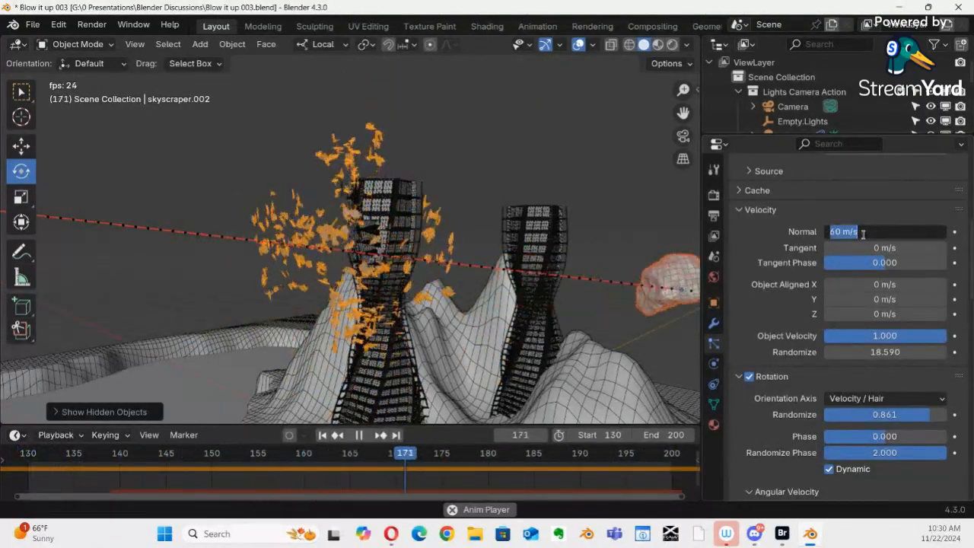
{"action": "type", "text": "40"}
{"action": "key", "text": "Return"}
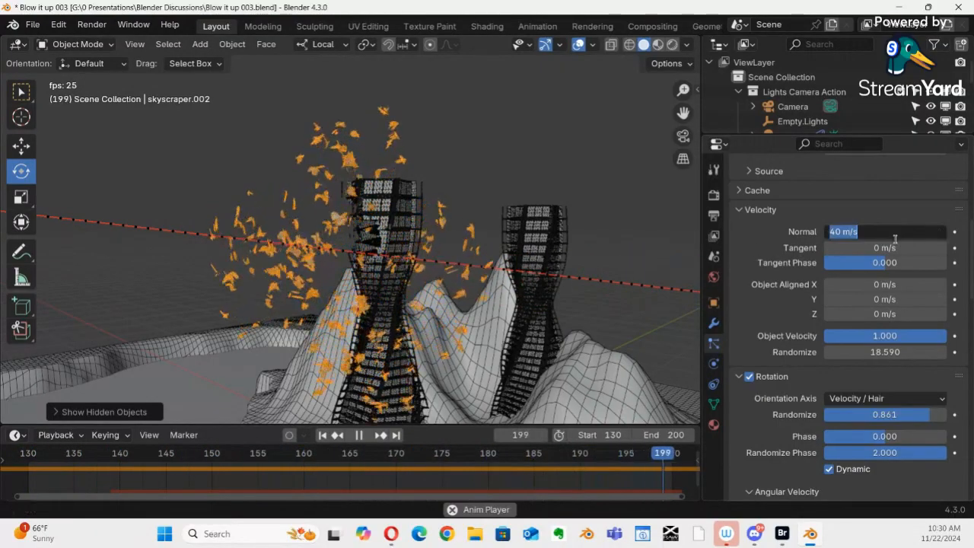
Set the particles' Normal velocity to 35 m/s and inspect the meteor impact on the tower up close
{"action": "type", "text": "35"}
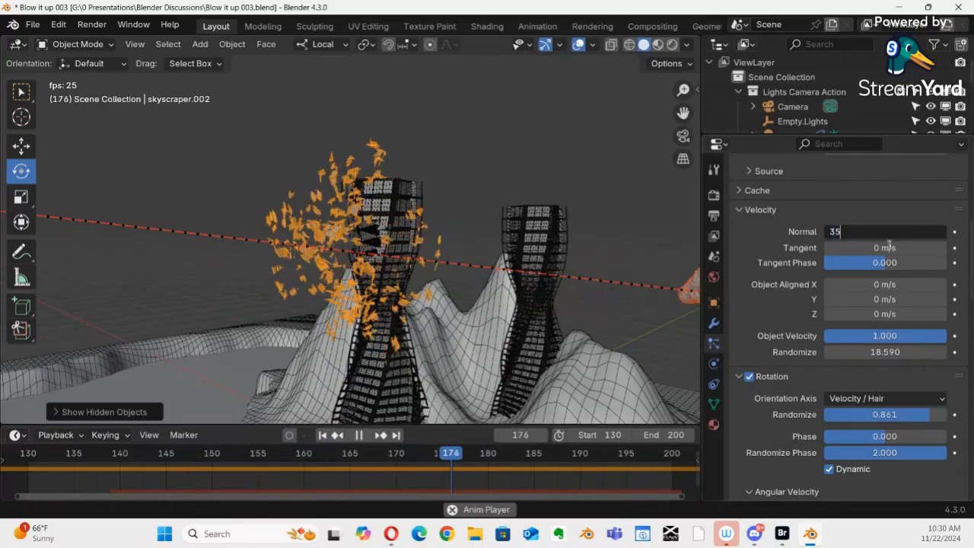
{"action": "key", "text": "Return"}
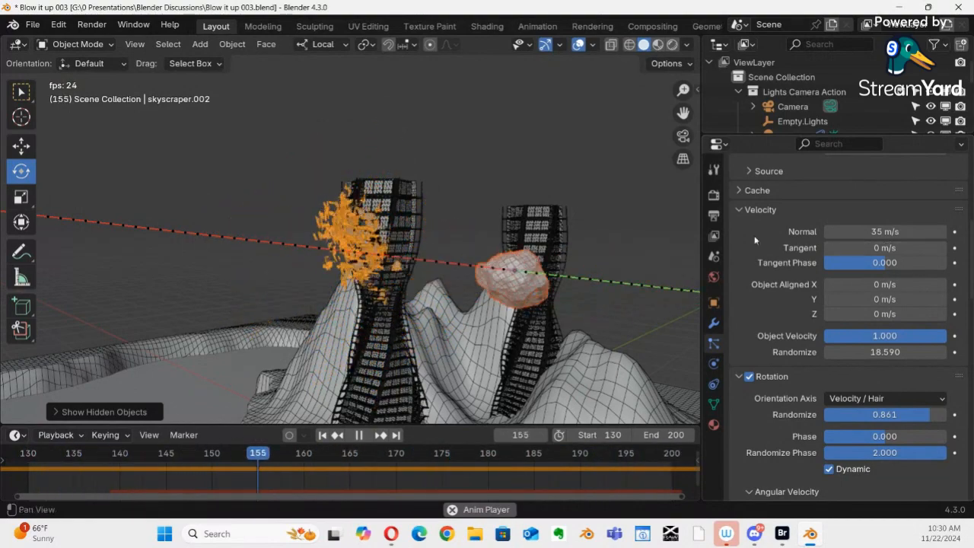
{"action": "left_click_drag", "start_coordinate": [458, 244], "coordinate": [446, 212], "text": "ctrl+alt"}
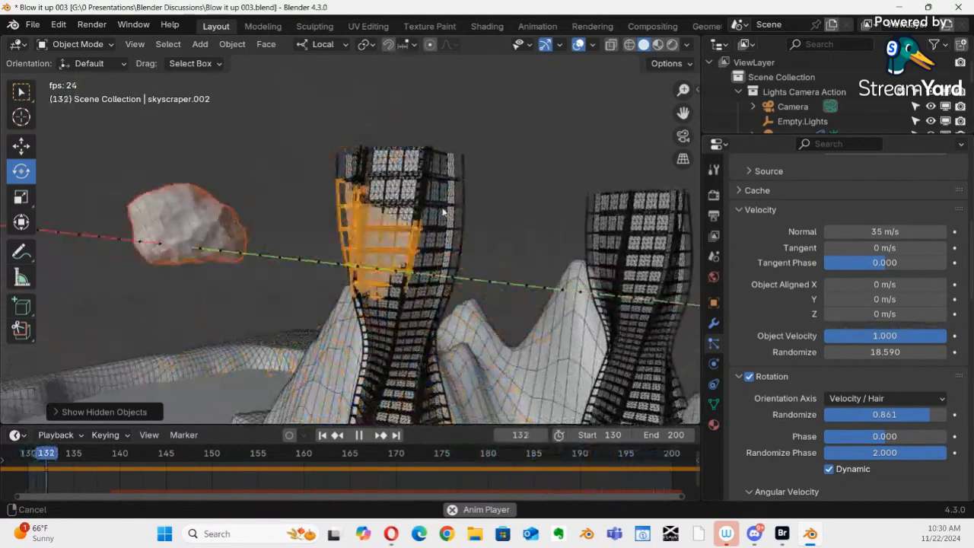
{"action": "left_click_drag", "start_coordinate": [428, 248], "coordinate": [444, 236], "text": "alt"}
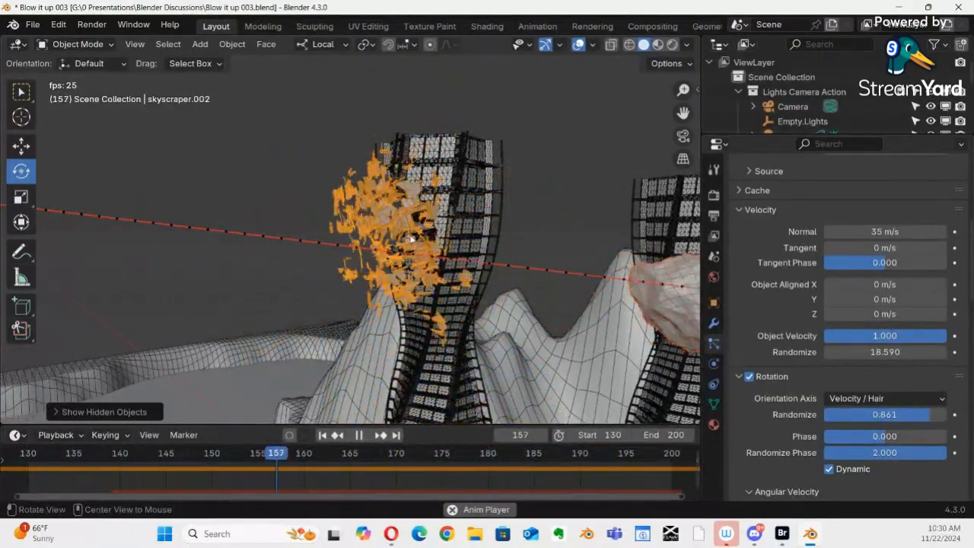
Check the shattering tower up close in Material Preview shading and return the viewport to Solid shading
{"action": "left_click_drag", "start_coordinate": [419, 231], "coordinate": [479, 193], "text": "alt"}
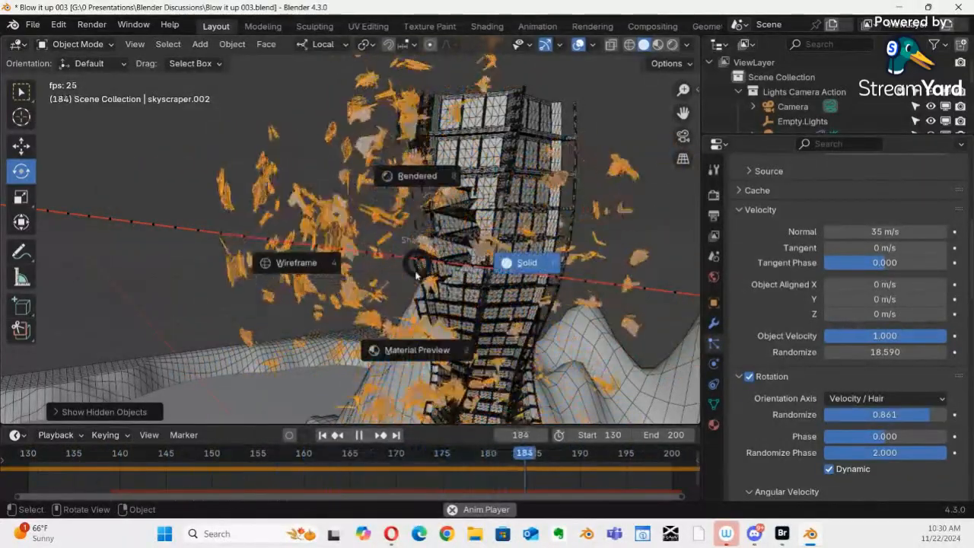
{"action": "left_click", "coordinate": [417, 351]}
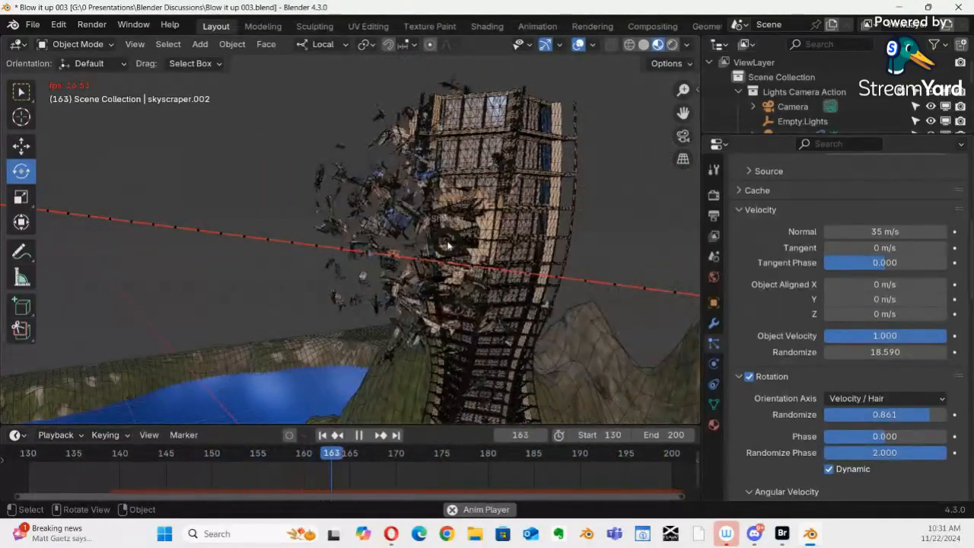
{"action": "key", "text": "z"}
{"action": "left_click", "coordinate": [459, 260]}
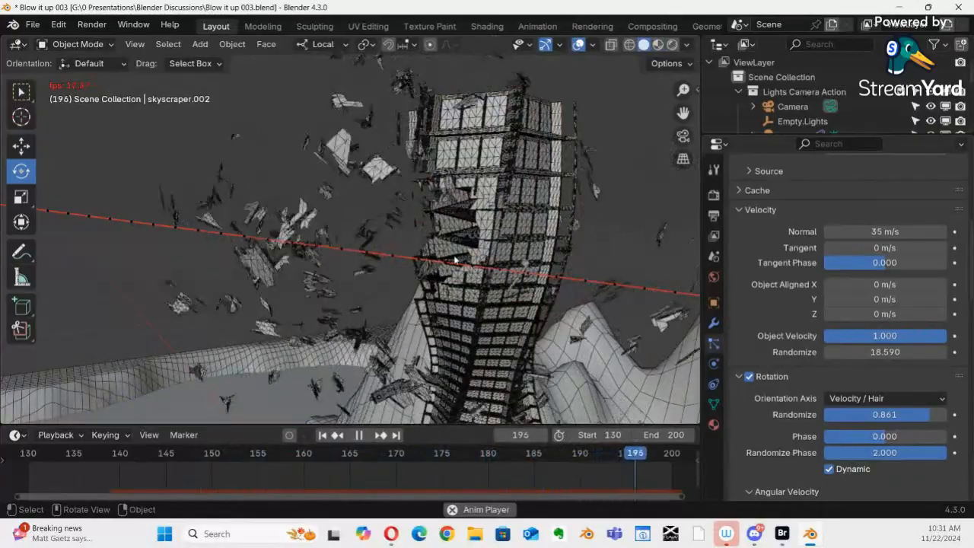
Save Blow it up 003.blend, pausing and resuming the animation playback
{"action": "key", "text": "ctrl+s"}
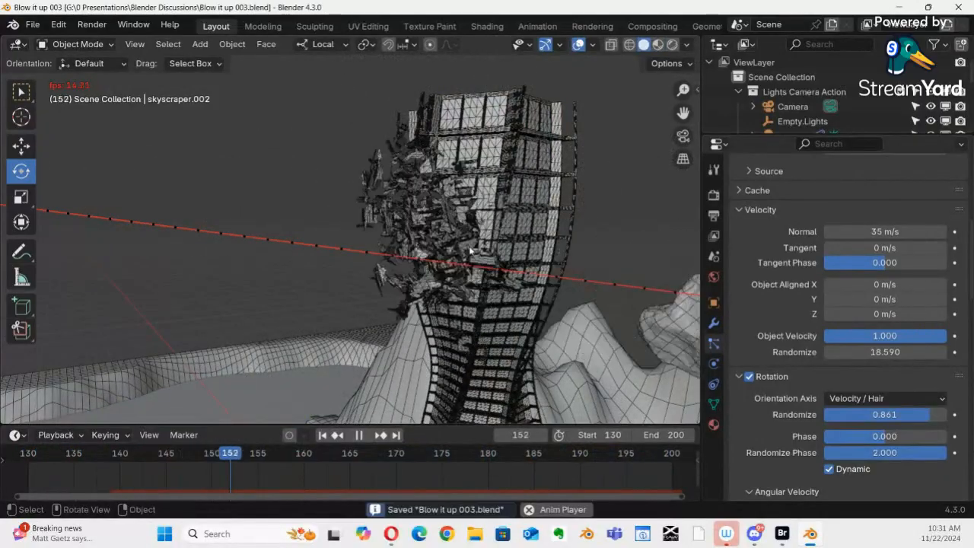
{"action": "key", "text": "space"}
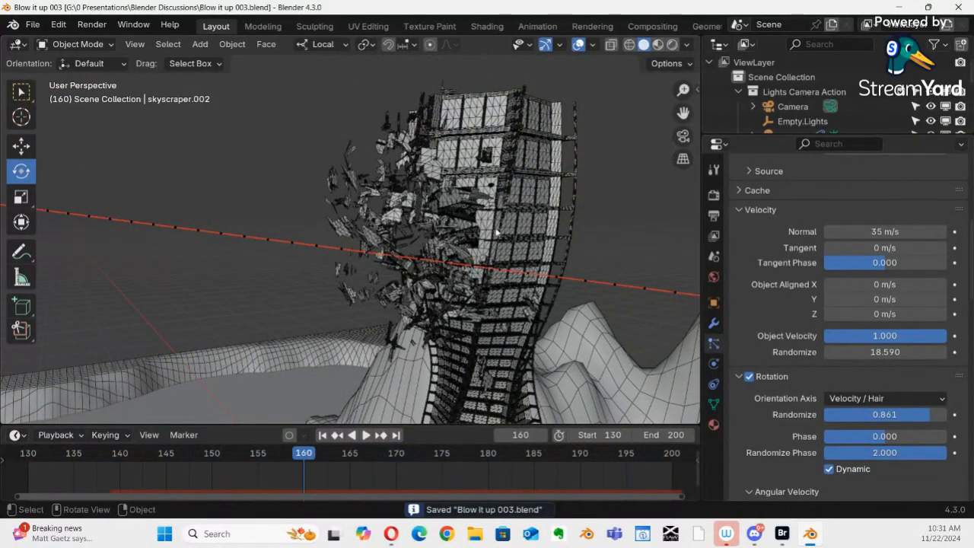
{"action": "key", "text": "space"}
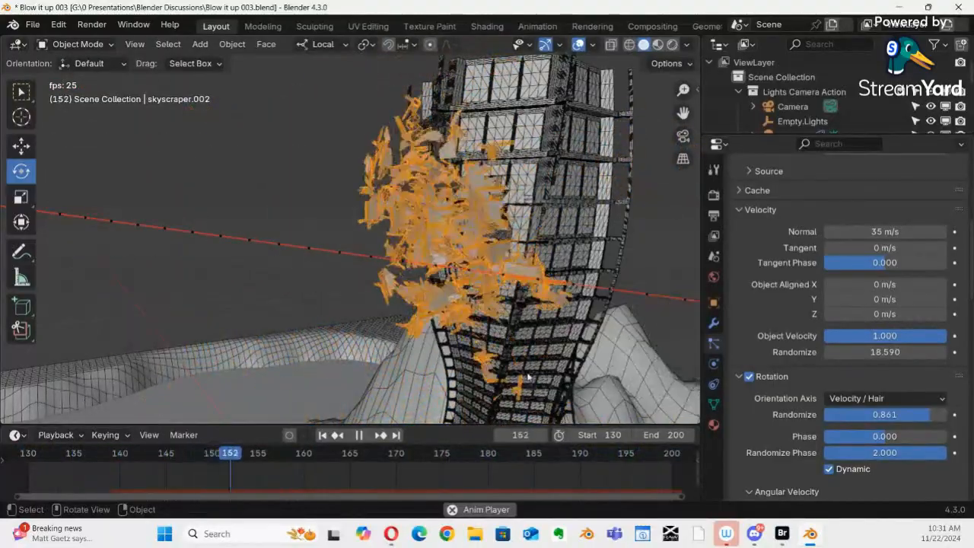
Raise the emission Number of the tower section's particle system to 500
{"action": "scroll", "coordinate": [859, 334], "scroll_direction": "up", "scroll_amount": 8}
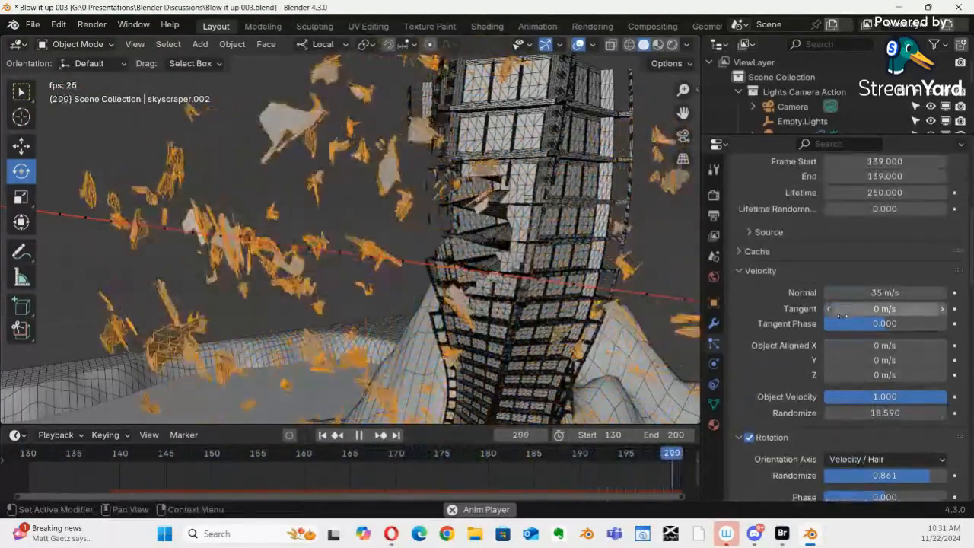
{"action": "scroll", "coordinate": [848, 313], "scroll_direction": "up", "scroll_amount": 1}
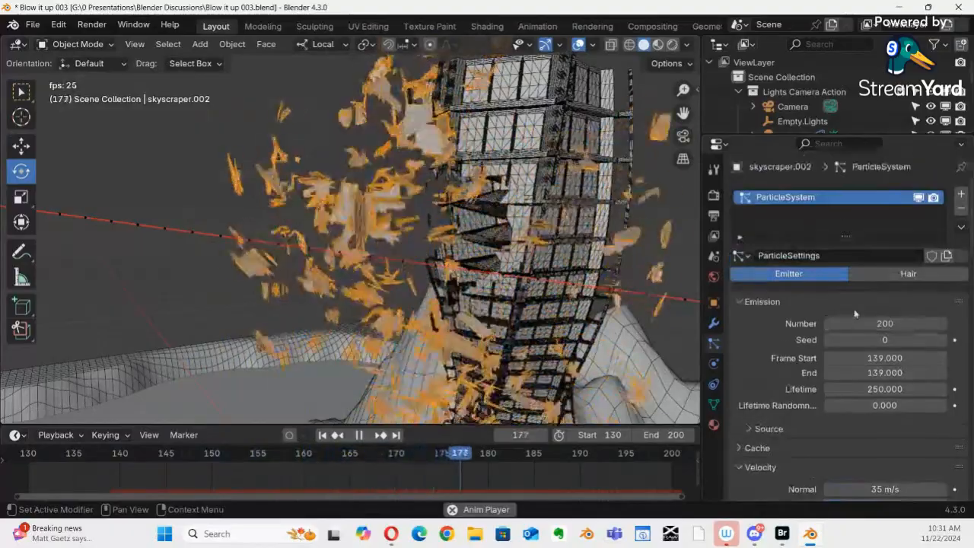
{"action": "left_click", "coordinate": [876, 323]}
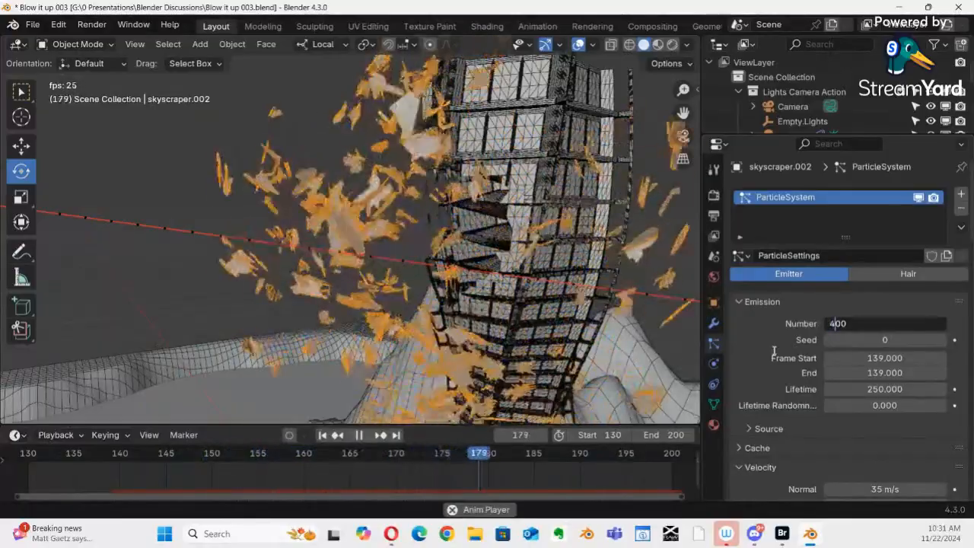
{"action": "key", "text": "Return"}
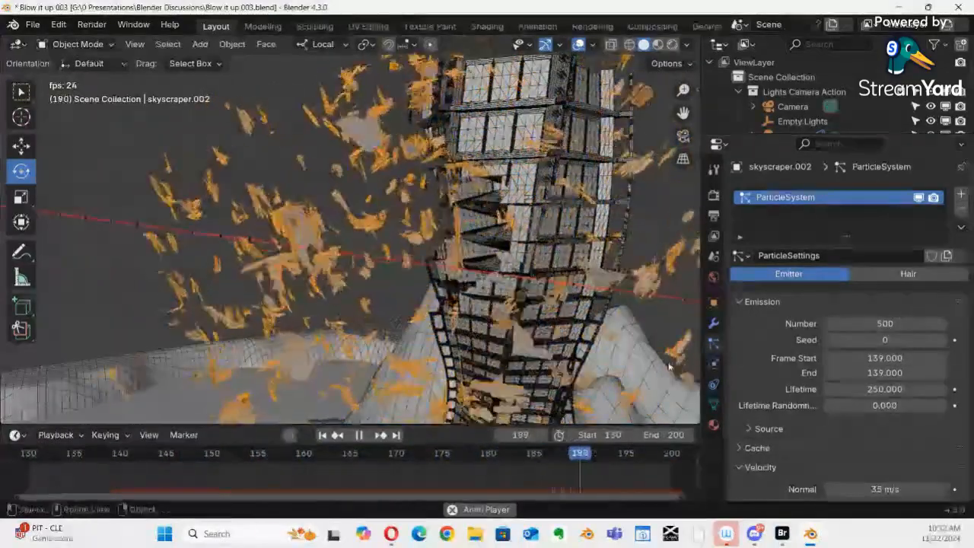
Review the emission Source settings of the tower section's particle system
{"action": "scroll", "coordinate": [843, 403], "scroll_direction": "down", "scroll_amount": 4}
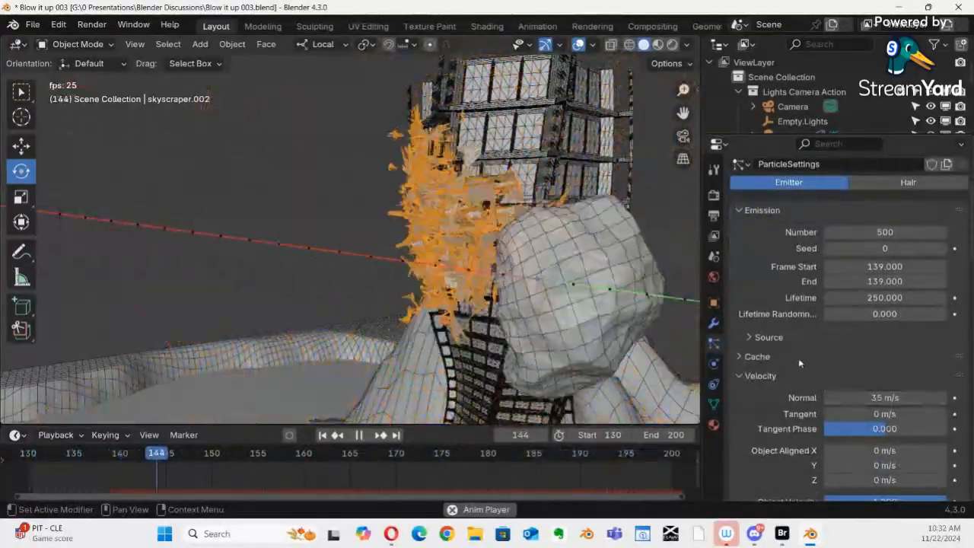
{"action": "left_click", "coordinate": [753, 337]}
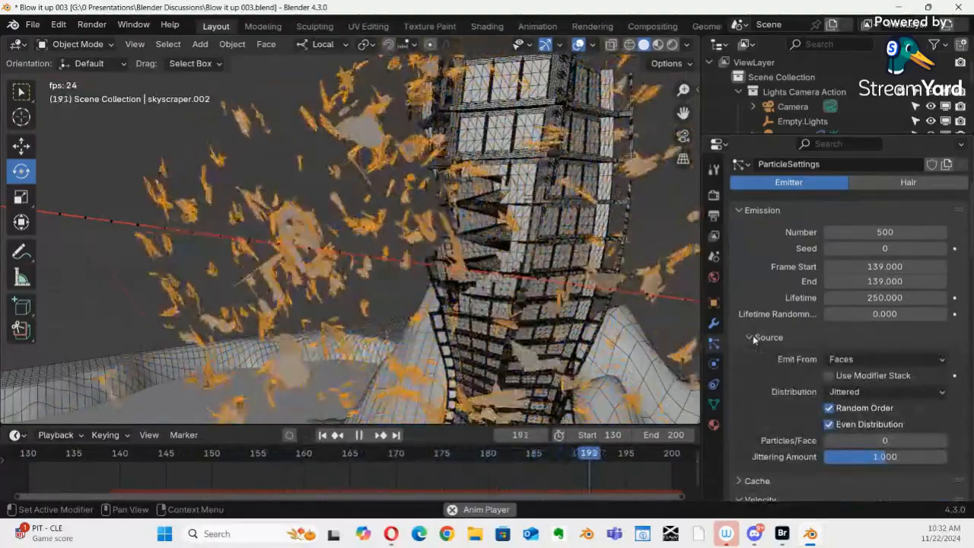
{"action": "left_click", "coordinate": [753, 337]}
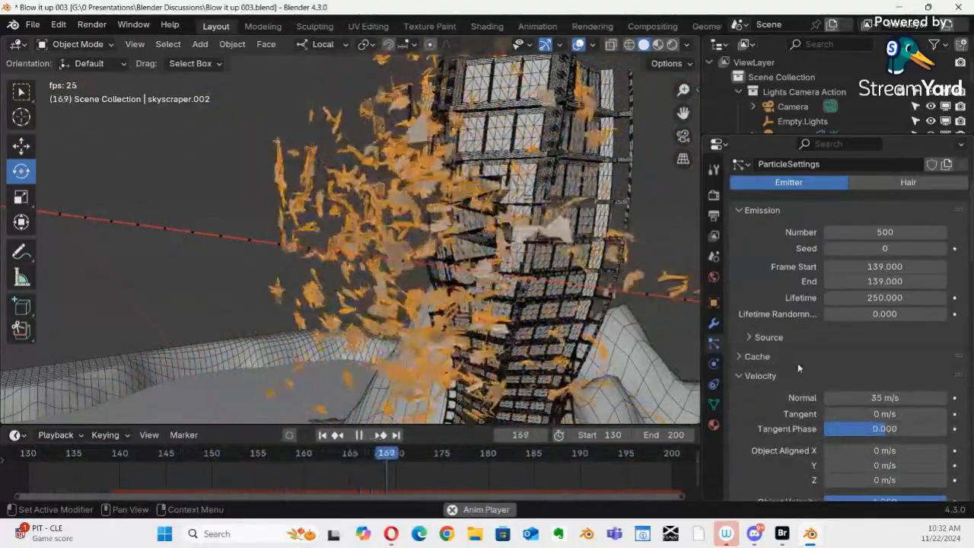
Set the particles' Normal velocity to 30 m/s and check the impact from farther away
{"action": "scroll", "coordinate": [797, 363], "scroll_direction": "down", "scroll_amount": 4}
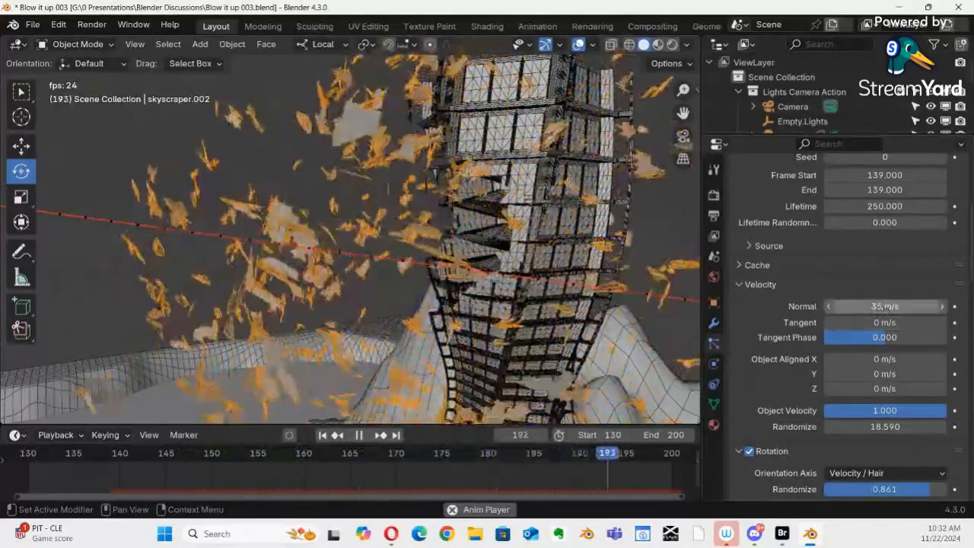
{"action": "left_click", "coordinate": [883, 306]}
{"action": "type", "text": "30"}
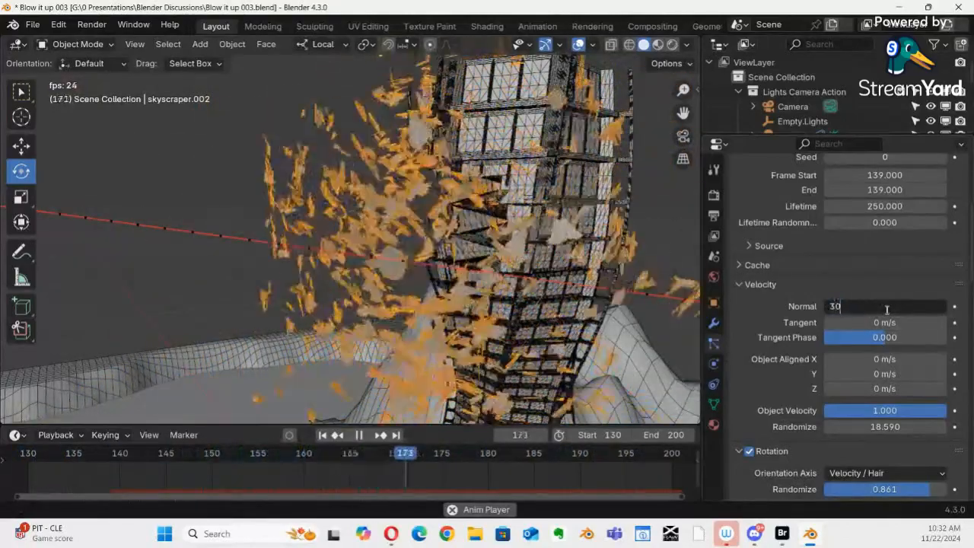
{"action": "key", "text": "Return"}
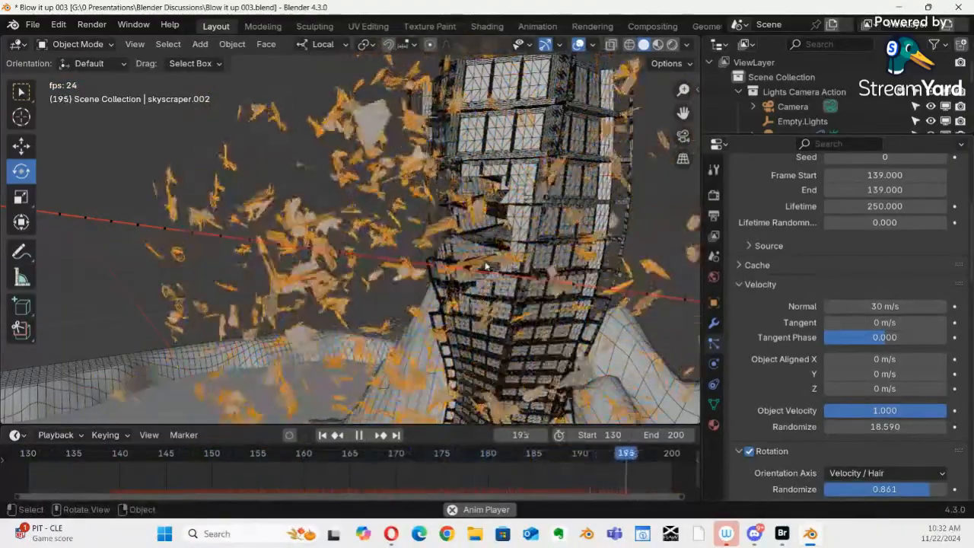
{"action": "left_click_drag", "start_coordinate": [486, 257], "coordinate": [409, 315], "text": "ctrl+alt"}
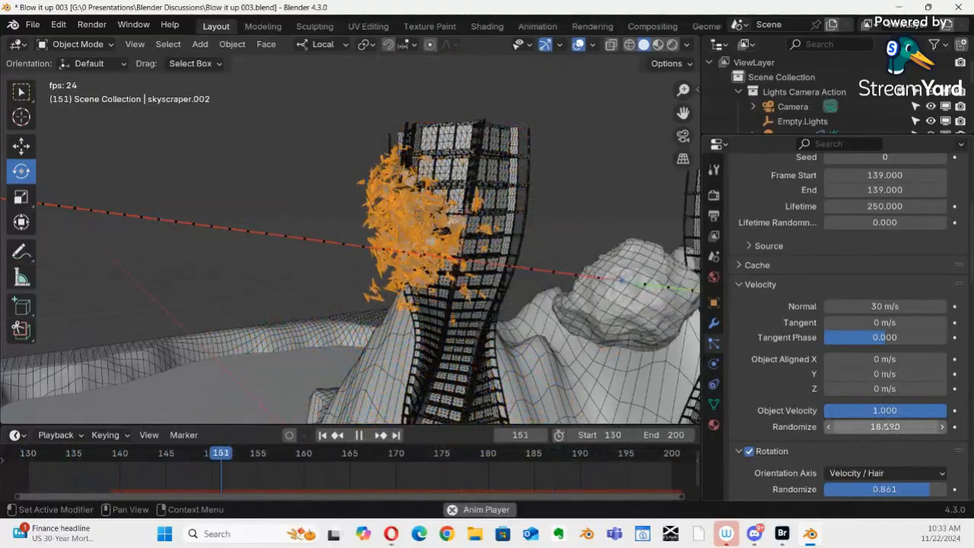
Lower the particle velocity's Randomize to 13.210, comparing several values while the debris plays back
{"action": "left_click_drag", "start_coordinate": [892, 431], "coordinate": [662, 119]}
{"action": "left_click_drag", "start_coordinate": [393, 399], "coordinate": [237, 371]}
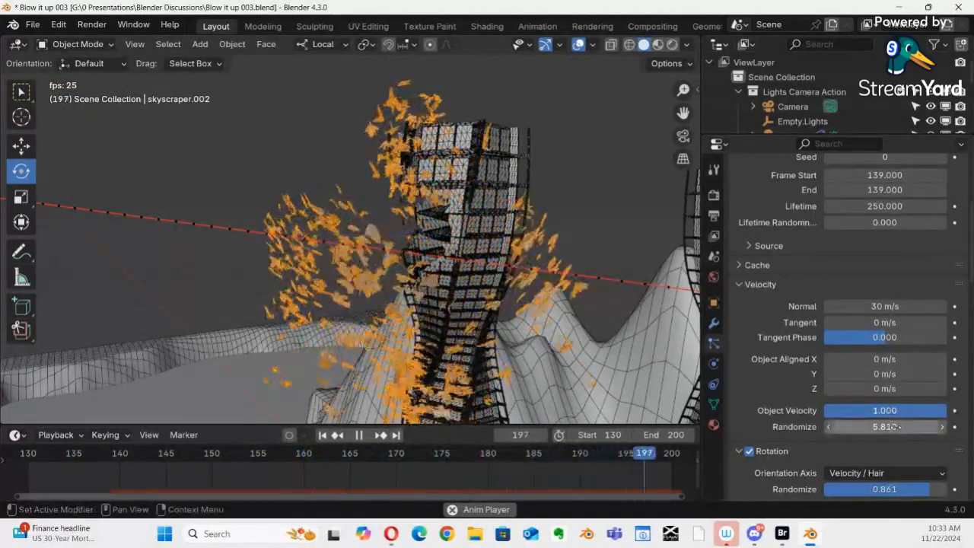
{"action": "left_click_drag", "start_coordinate": [896, 426], "coordinate": [454, 396]}
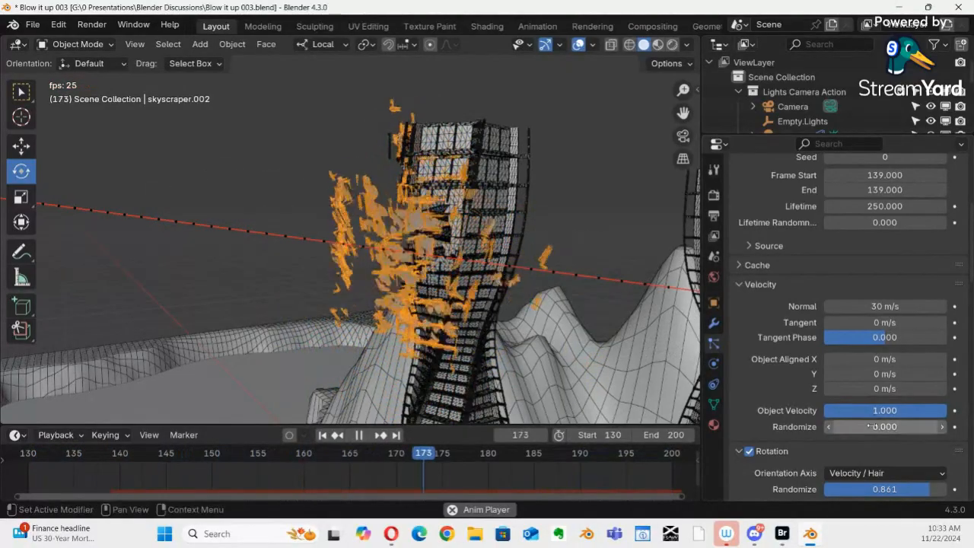
{"action": "left_click_drag", "start_coordinate": [871, 426], "coordinate": [433, 195]}
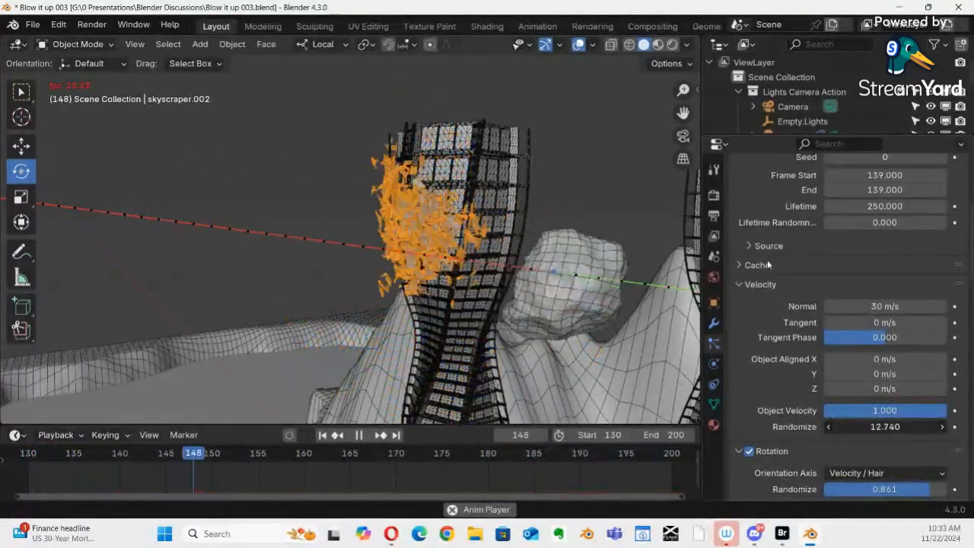
{"action": "left_click_drag", "start_coordinate": [768, 264], "coordinate": [873, 426]}
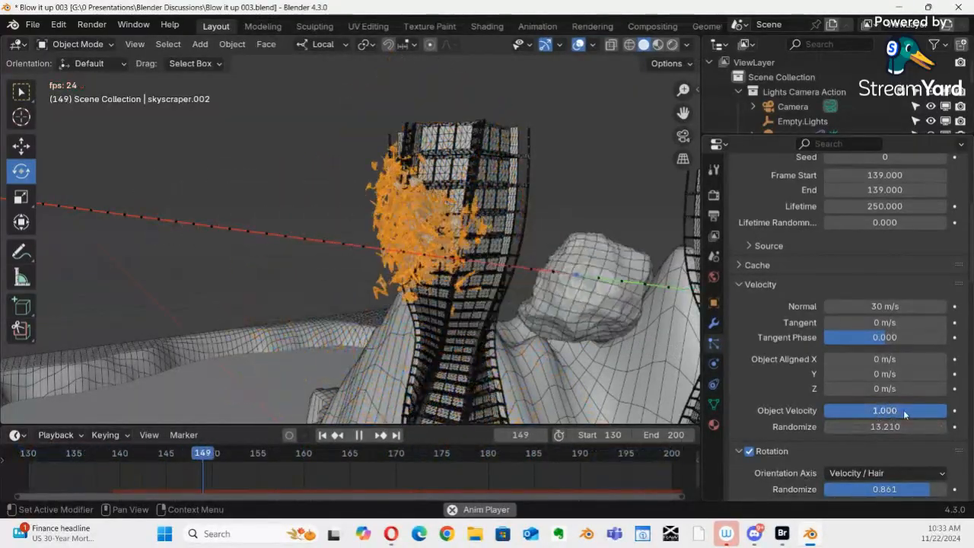
Try an Object Velocity of -1.000 on the particles, and set it to 0
{"action": "left_click_drag", "start_coordinate": [885, 410], "coordinate": [832, 410]}
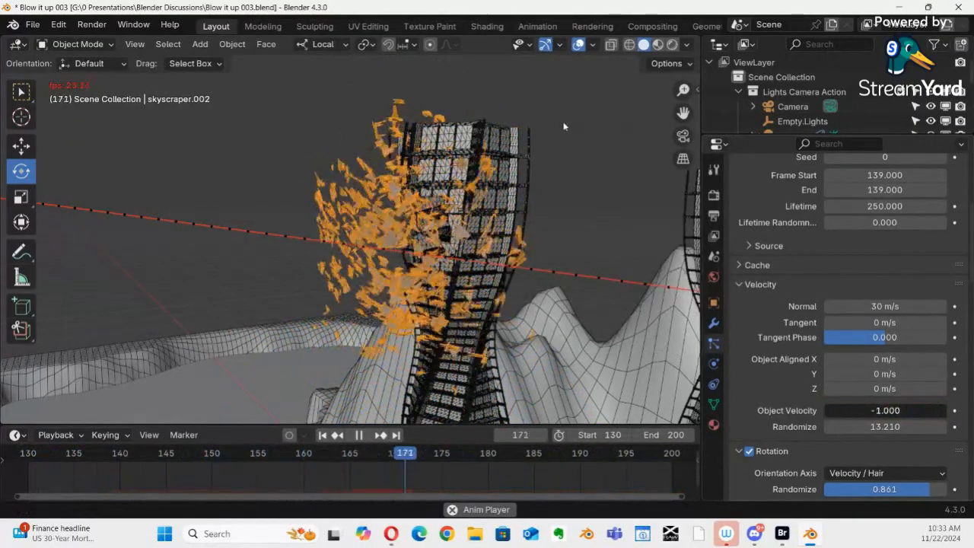
{"action": "left_click", "coordinate": [891, 410]}
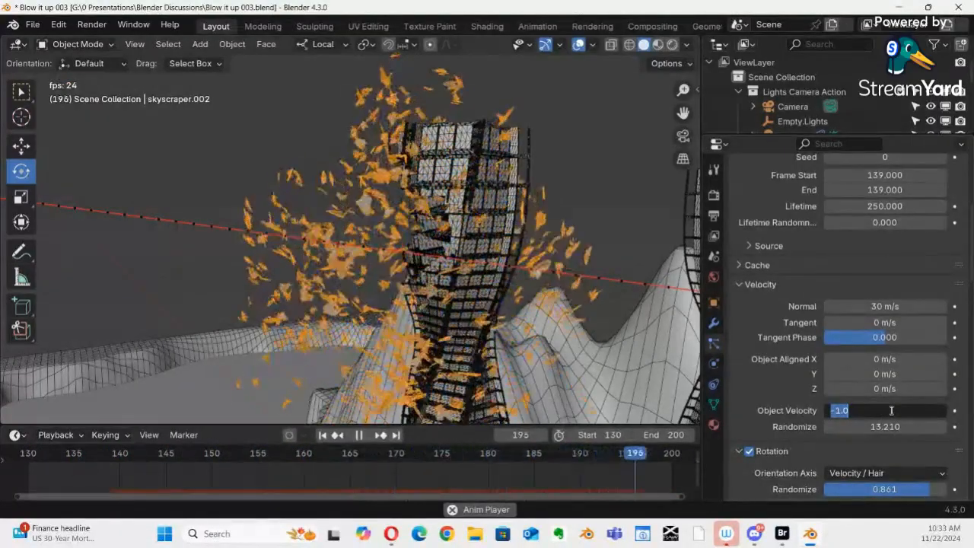
{"action": "type", "text": "0"}
{"action": "key", "text": "Return"}
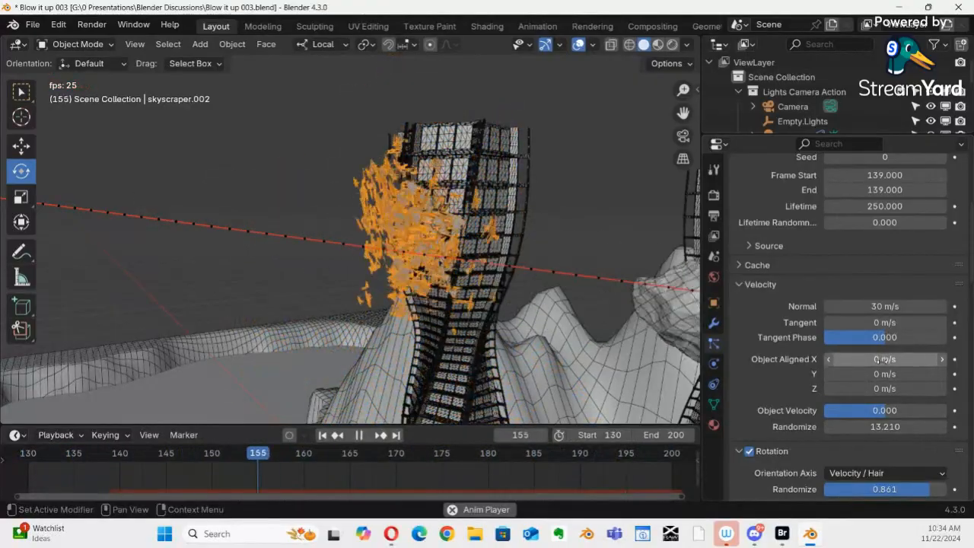
Try Object Aligned velocities of 5.17 m/s on X and 3.55 m/s on Y for the debris
{"action": "left_click_drag", "start_coordinate": [876, 358], "coordinate": [198, 387]}
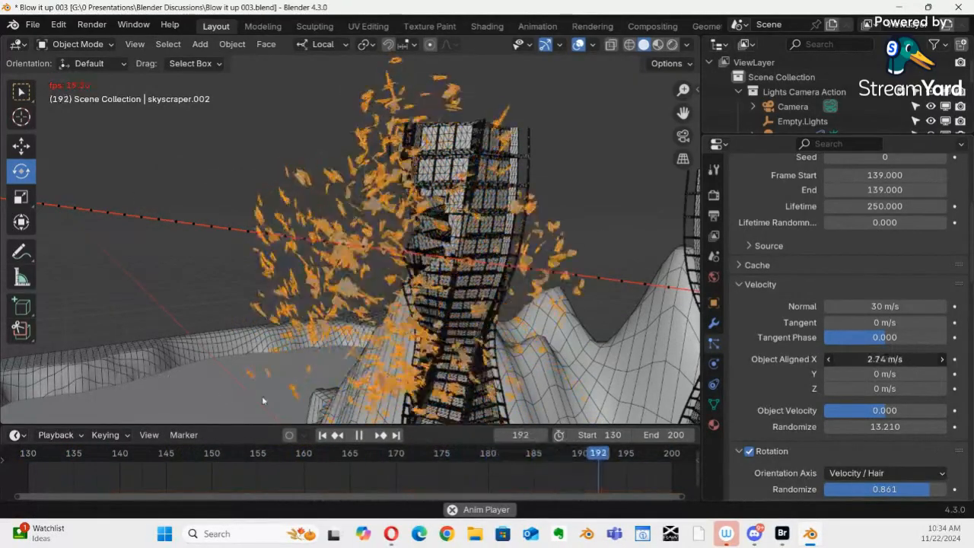
{"action": "left_click_drag", "start_coordinate": [262, 400], "coordinate": [878, 359]}
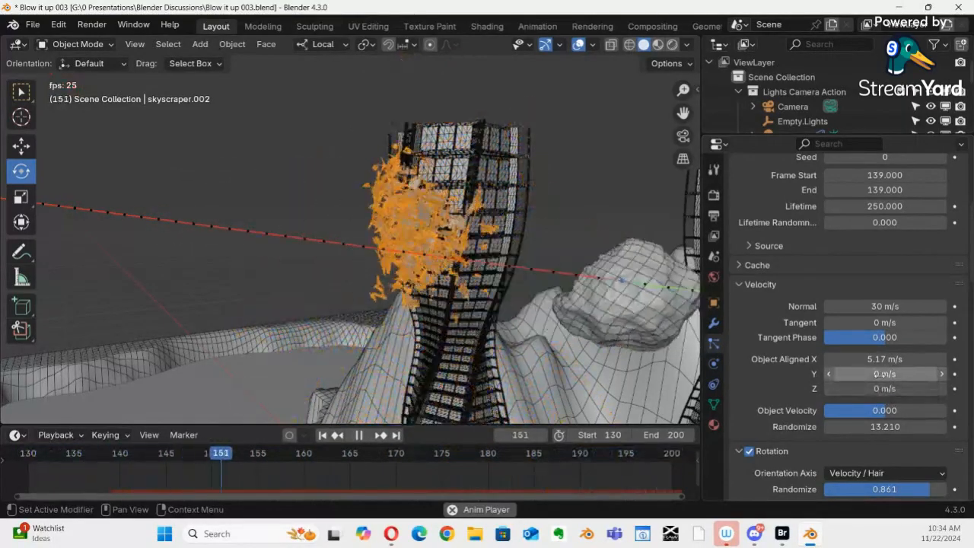
{"action": "left_click_drag", "start_coordinate": [878, 374], "coordinate": [175, 390]}
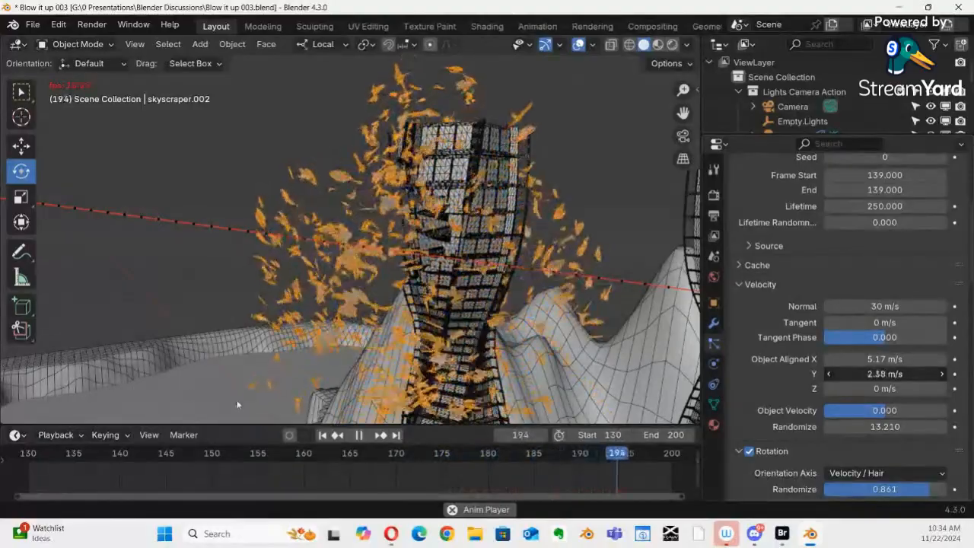
{"action": "left_click_drag", "start_coordinate": [237, 404], "coordinate": [300, 406]}
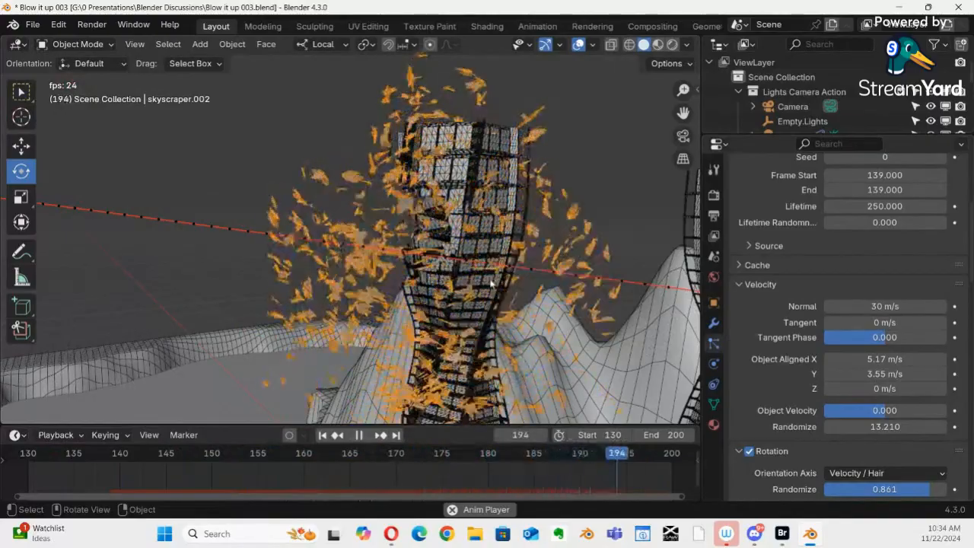
Set the particles' Object Aligned velocity to 0 m/s on X and 20 m/s on Y, and inspect the blast from above
{"action": "middle_click_drag", "start_coordinate": [491, 283], "coordinate": [464, 309]}
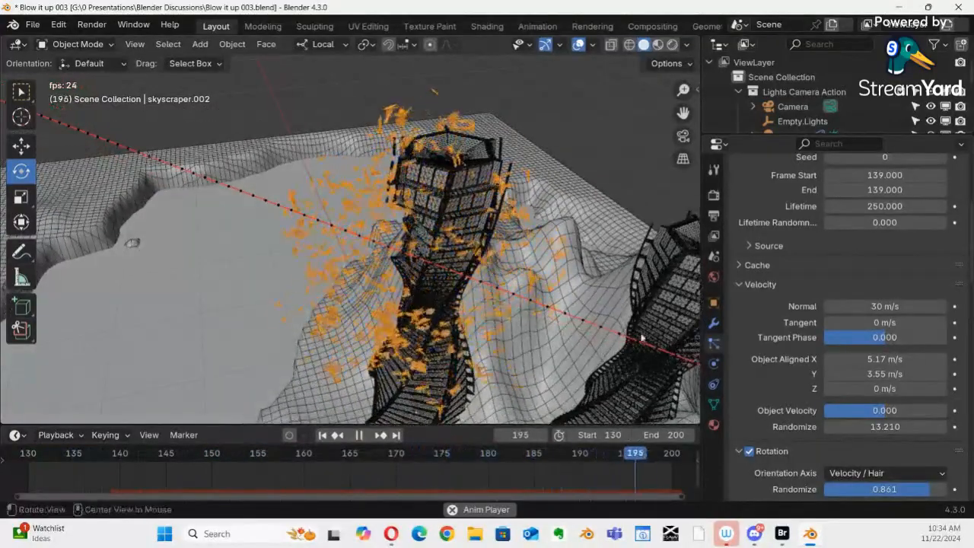
{"action": "left_click", "coordinate": [867, 358]}
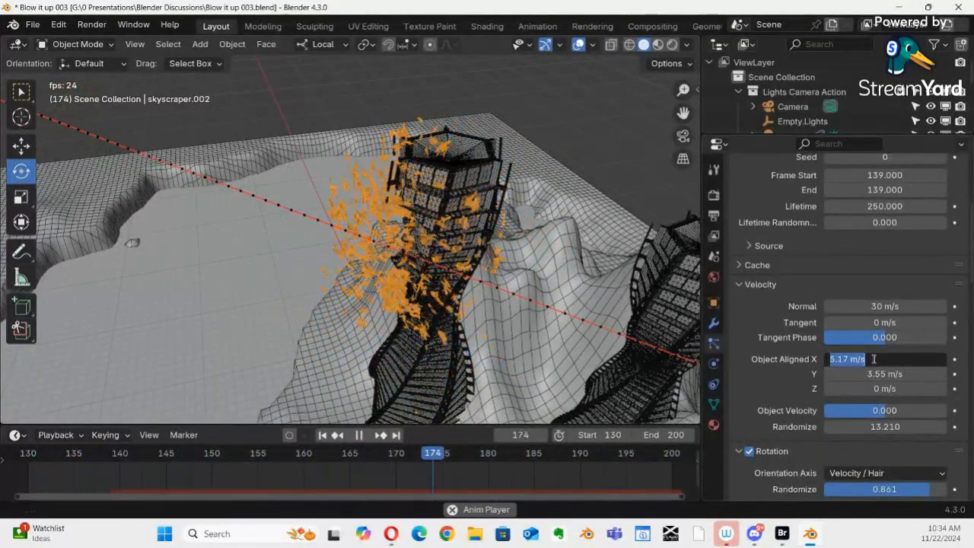
{"action": "type", "text": "0"}
{"action": "key", "text": "Return"}
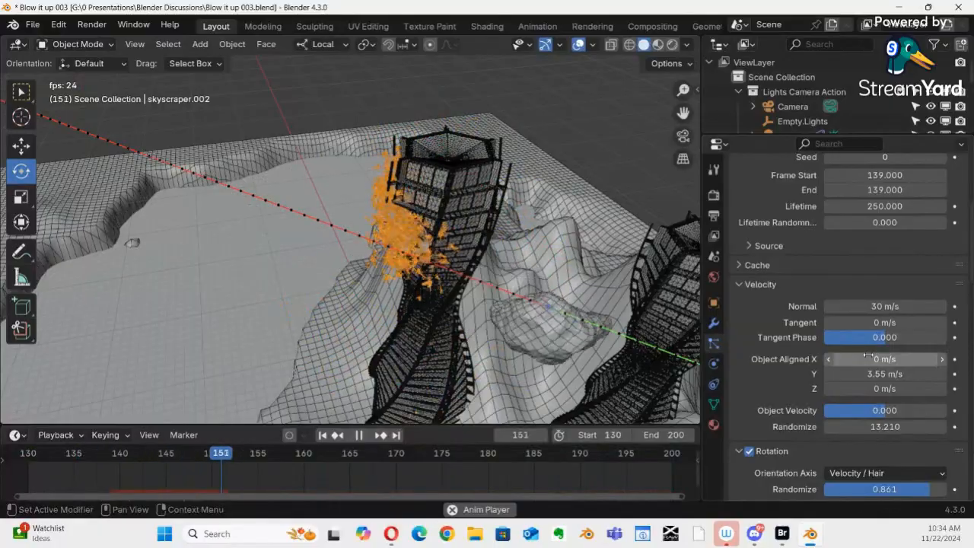
{"action": "left_click", "coordinate": [895, 373]}
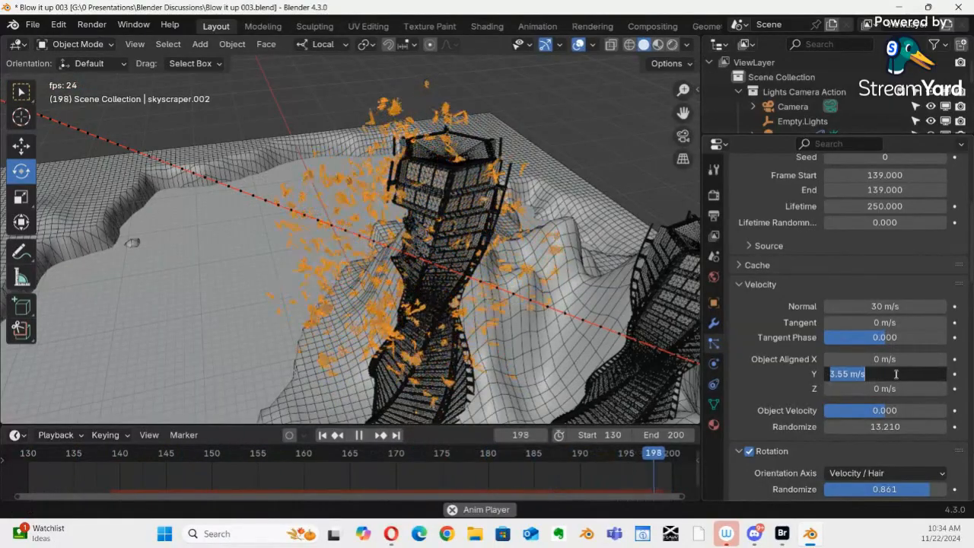
{"action": "type", "text": "20"}
{"action": "key", "text": "Return"}
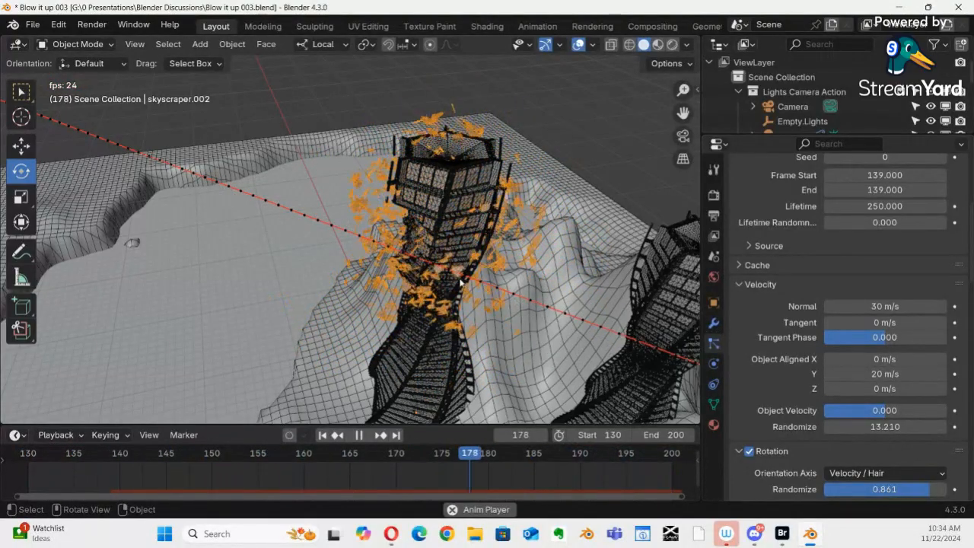
{"action": "middle_click_drag", "start_coordinate": [458, 274], "coordinate": [571, 343]}
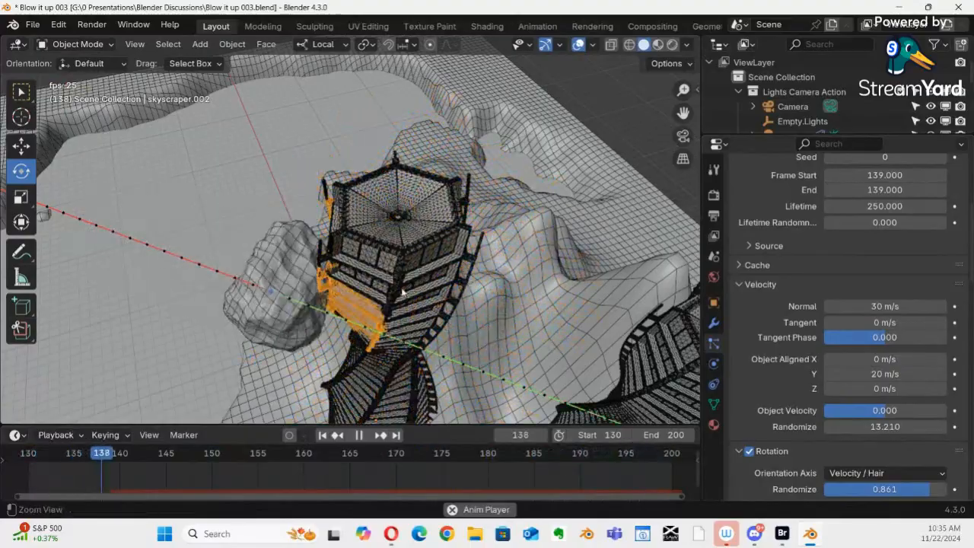
{"action": "middle_click_drag", "start_coordinate": [446, 205], "coordinate": [457, 251], "text": "ctrl"}
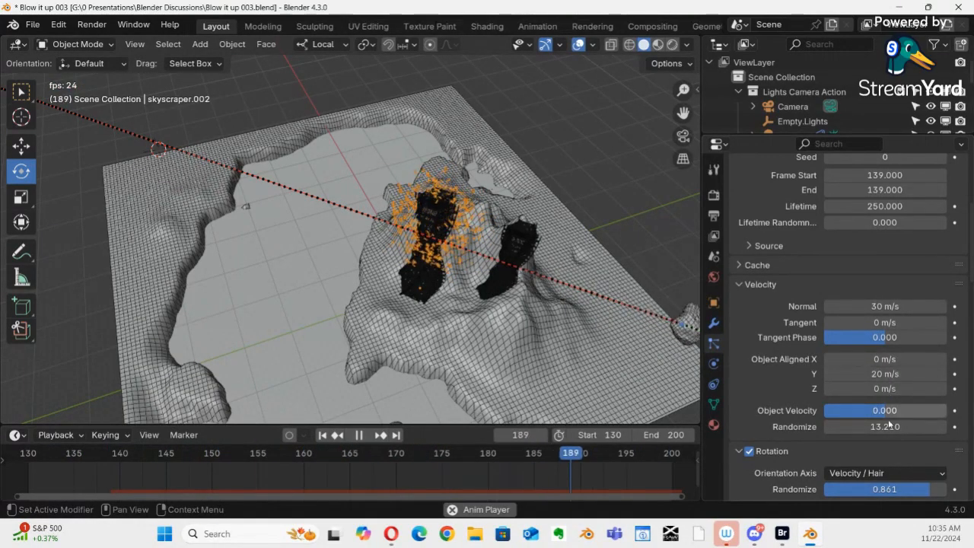
Try an Object Aligned Y velocity of -20 m/s on the particles and inspect the debris up close during playback
{"action": "left_click", "coordinate": [879, 374]}
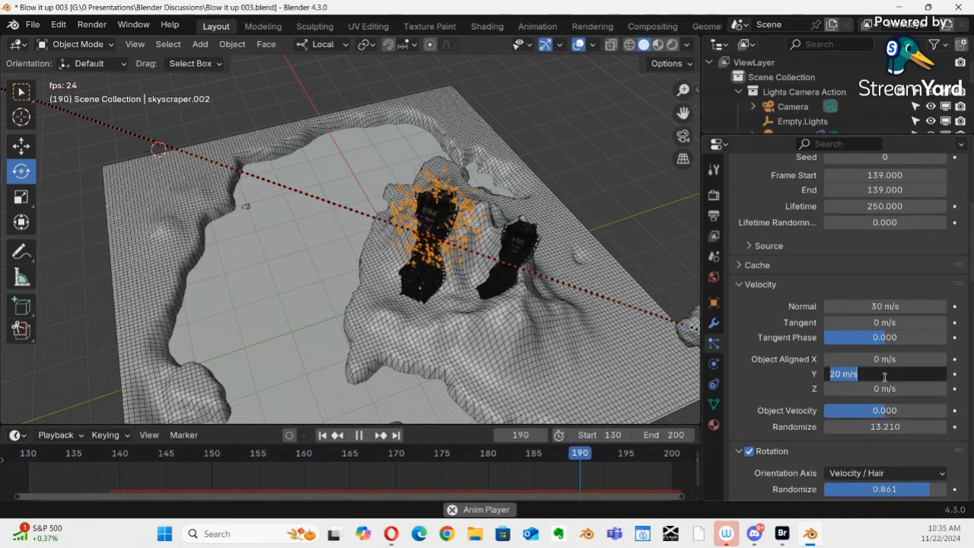
{"action": "type", "text": "-"}
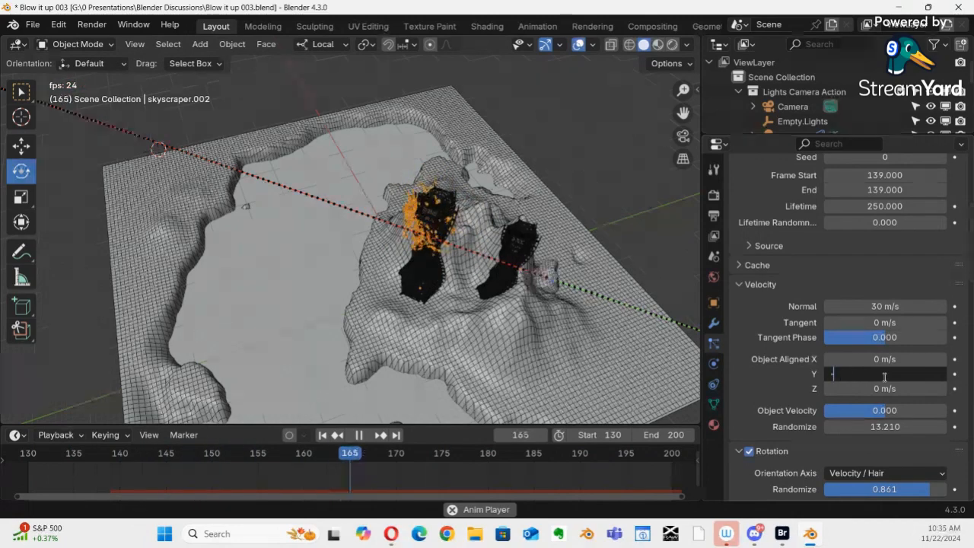
{"action": "type", "text": "20"}
{"action": "key", "text": "Return"}
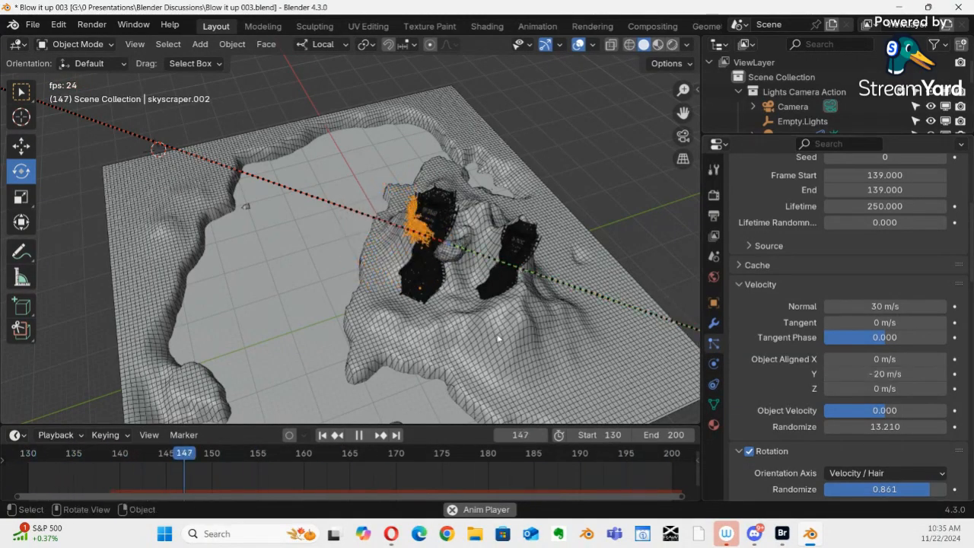
{"action": "middle_click_drag", "start_coordinate": [500, 318], "coordinate": [438, 264], "text": "ctrl"}
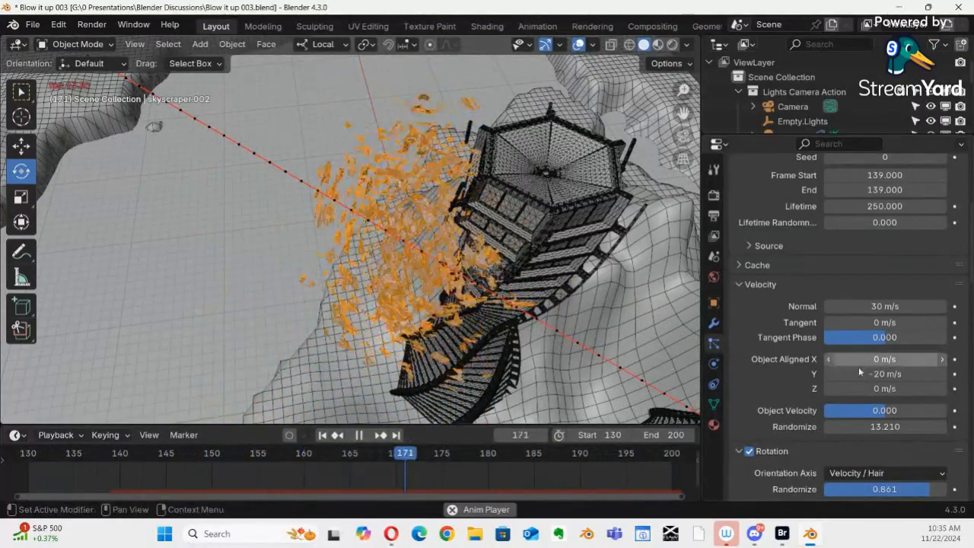
Set the particles' Object Aligned Y velocity to -10 m/s and inspect the blast from the side
{"action": "left_click", "coordinate": [889, 373]}
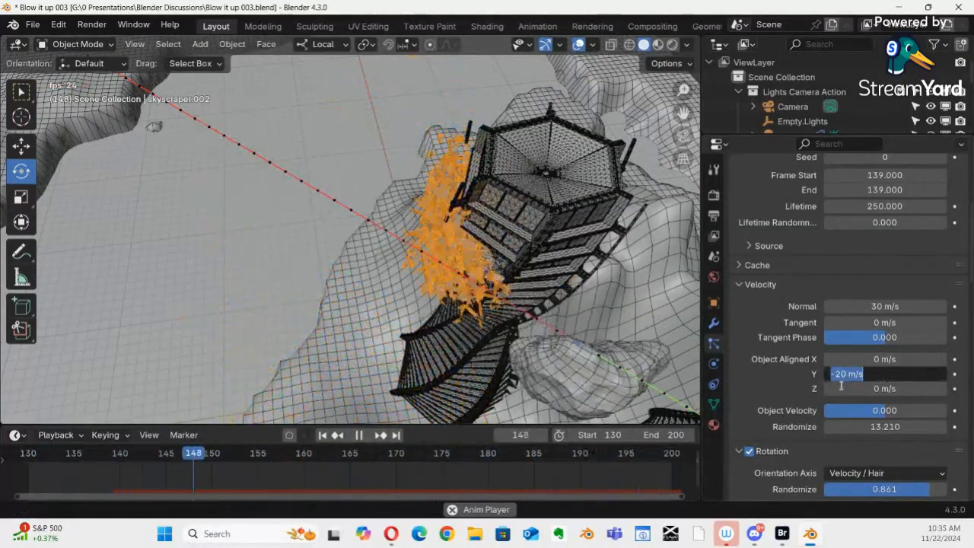
{"action": "type", "text": "-10"}
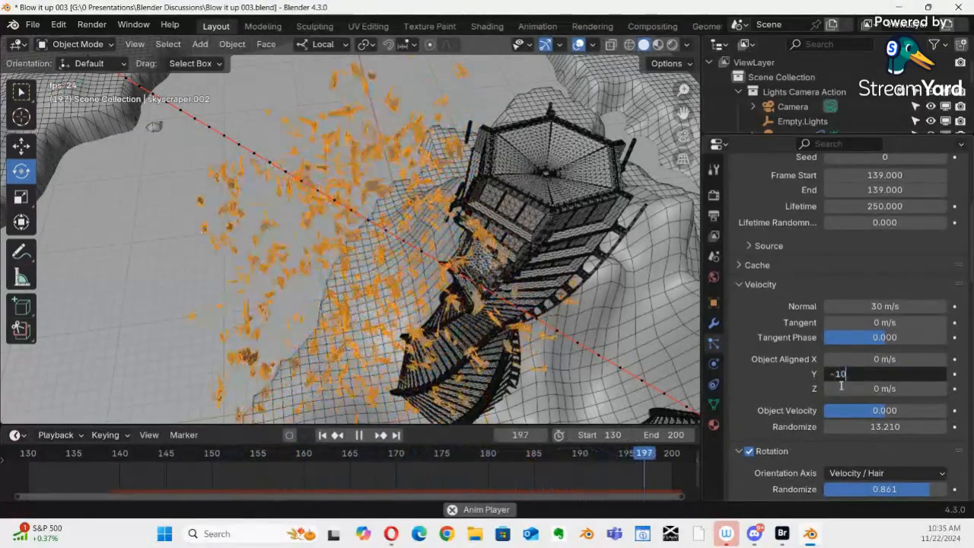
{"action": "key", "text": "Return"}
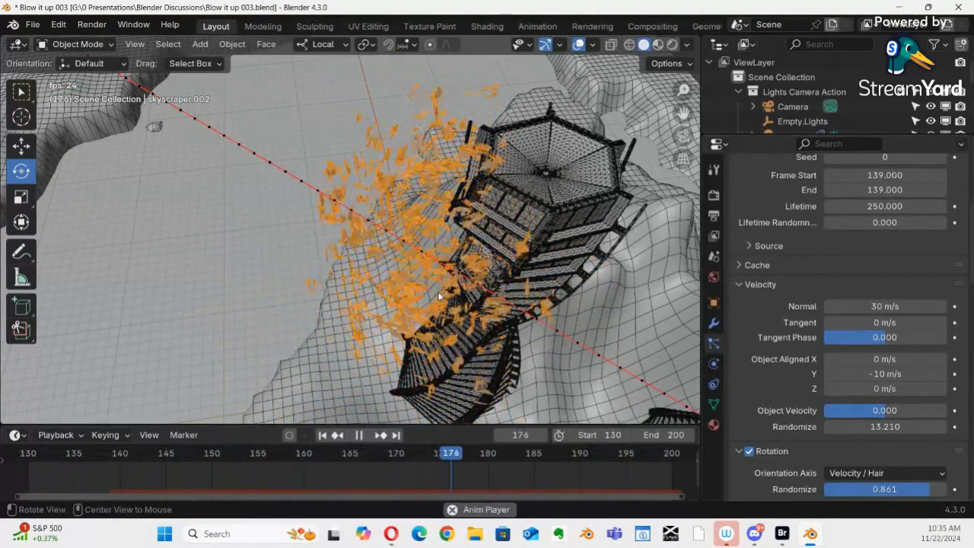
{"action": "middle_click_drag", "start_coordinate": [447, 341], "coordinate": [443, 194]}
{"action": "left_click_drag", "start_coordinate": [443, 196], "coordinate": [361, 341], "text": "ctrl+alt"}
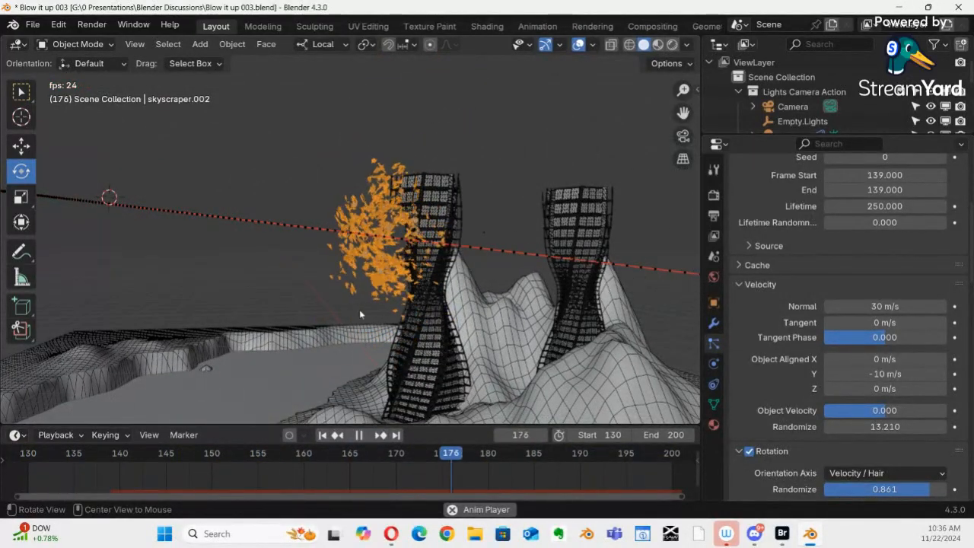
Set the particles' Object Aligned Z velocity to -5 m/s
{"action": "middle_click_drag", "start_coordinate": [362, 298], "coordinate": [390, 254]}
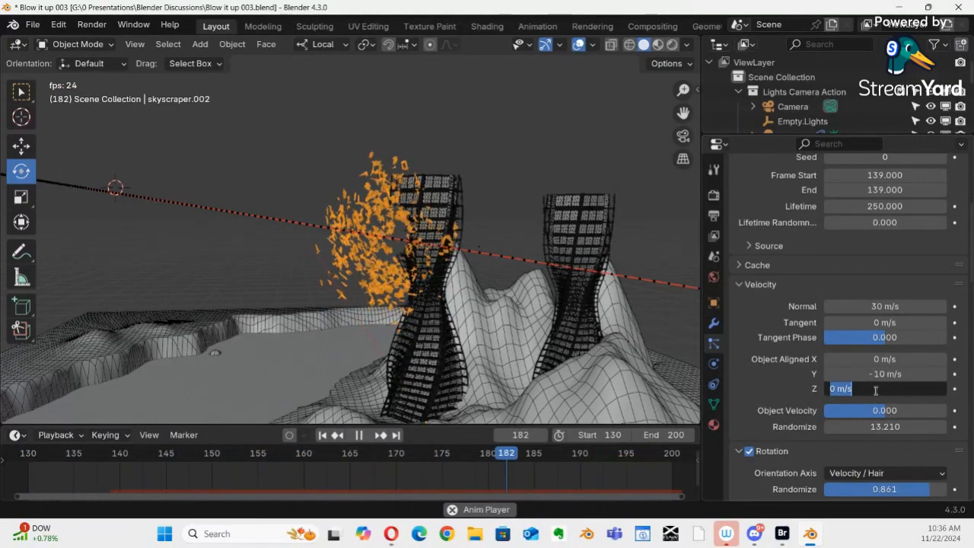
{"action": "type", "text": "-"}
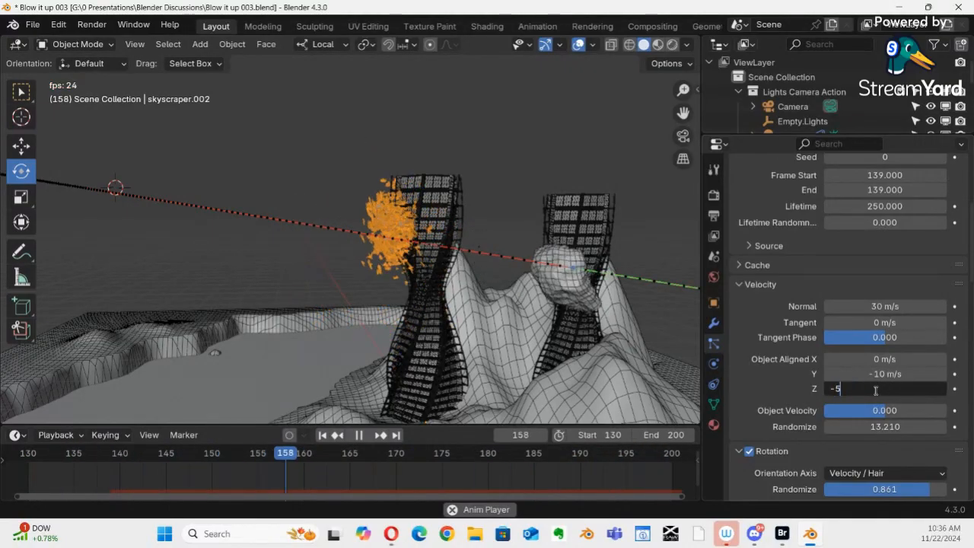
{"action": "type", "text": "5"}
{"action": "key", "text": "Return"}
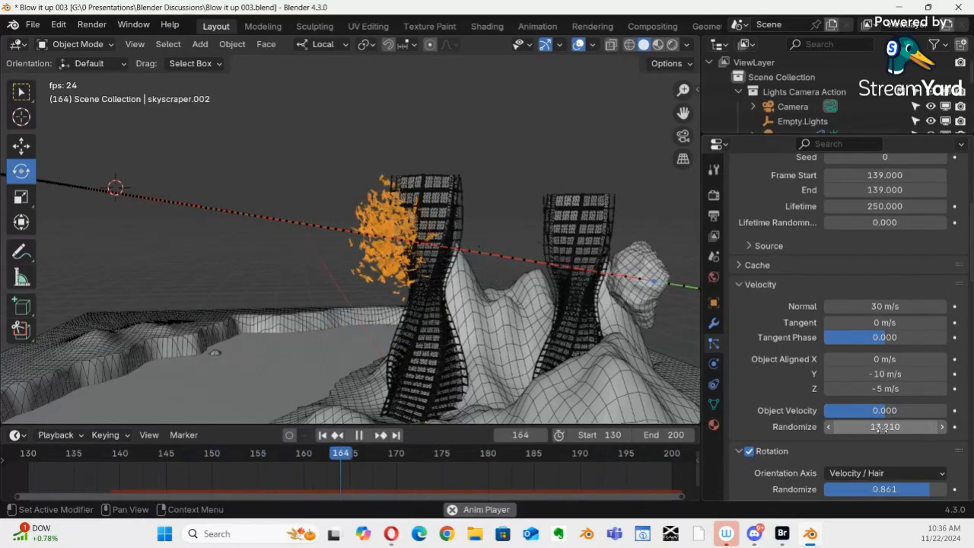
Try raising the particle velocity's Randomize to 23.480 while the debris plays back
{"action": "left_click_drag", "start_coordinate": [882, 428], "coordinate": [882, 430]}
{"action": "left_click_drag", "start_coordinate": [205, 143], "coordinate": [479, 219]}
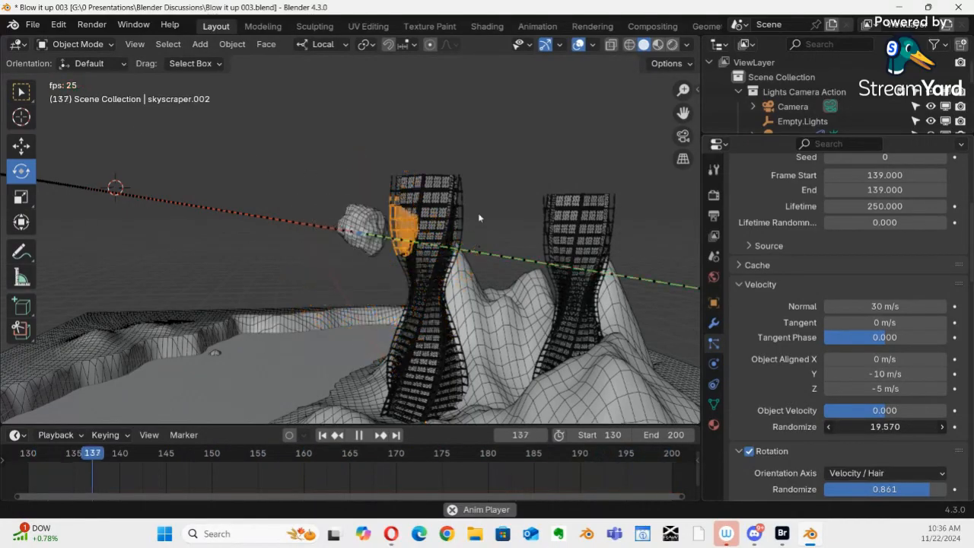
{"action": "left_click_drag", "start_coordinate": [632, 242], "coordinate": [535, 364]}
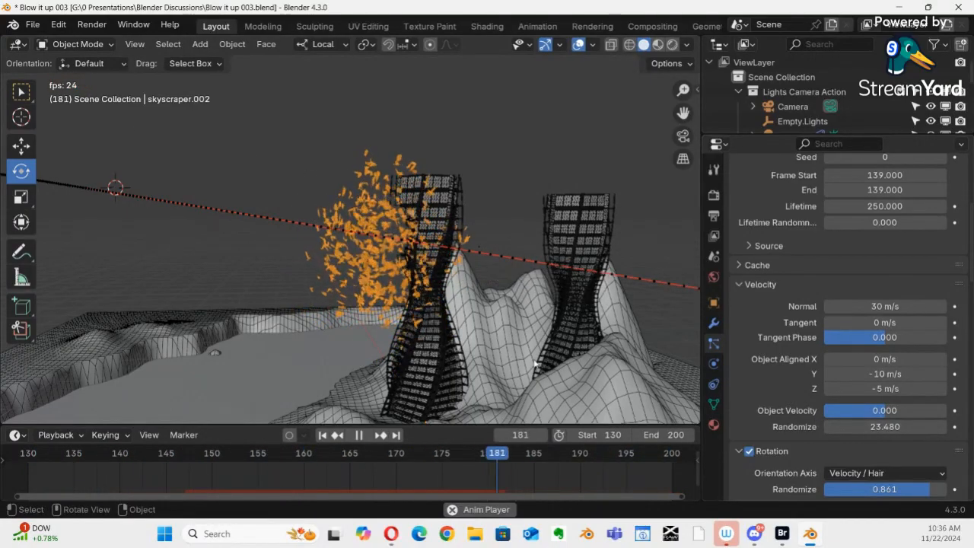
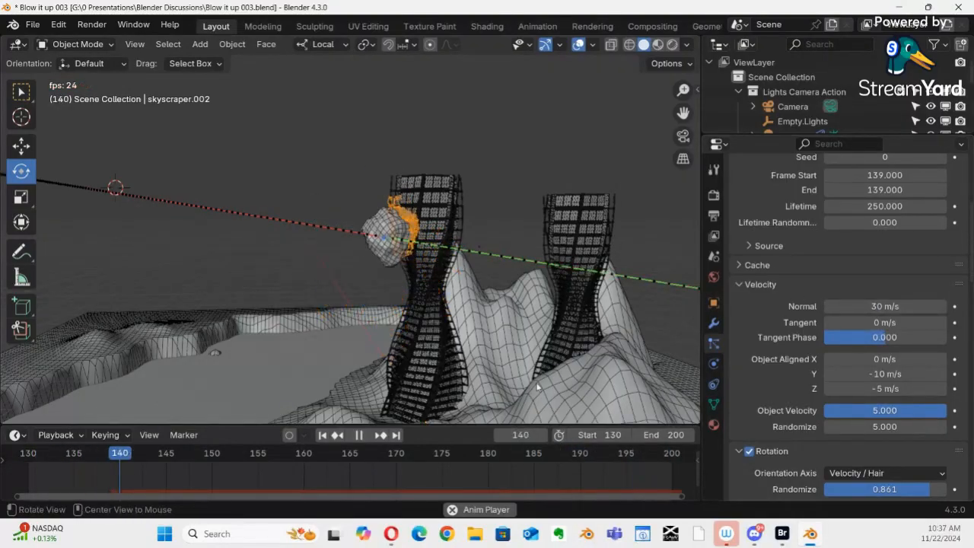
Set the particle velocity's Randomize to 10 and view the exploding tower section from another angle
{"action": "mouse_move", "coordinate": [425, 263]}
{"action": "middle_mouse_down", "text": "ctrl"}
{"action": "mouse_move", "coordinate": [437, 163]}
{"action": "mouse_move", "coordinate": [439, 223]}
{"action": "mouse_move", "coordinate": [412, 240]}
{"action": "mouse_move", "coordinate": [439, 258]}
{"action": "mouse_move", "coordinate": [524, 251]}
{"action": "mouse_move", "coordinate": [442, 259]}
{"action": "middle_mouse_up", "text": "ctrl"}
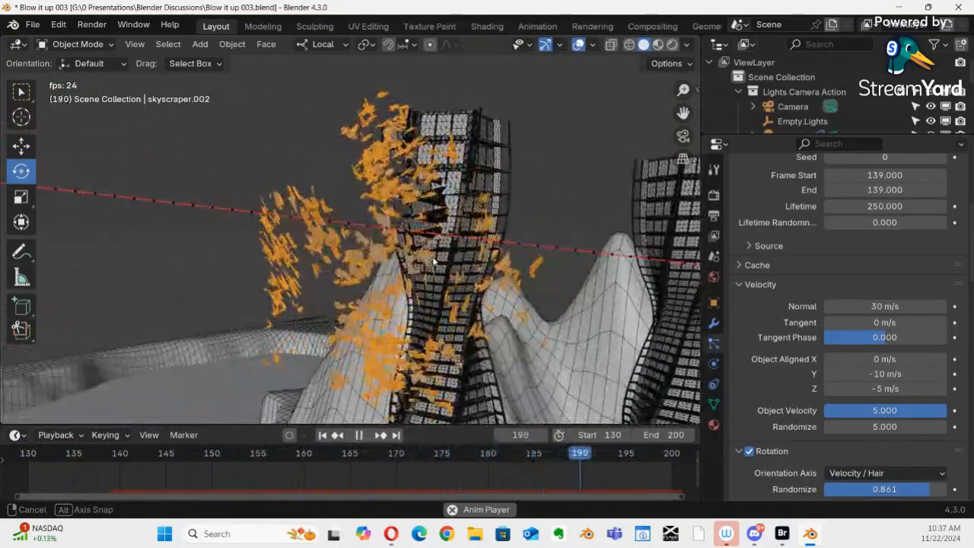
{"action": "left_click", "coordinate": [893, 427]}
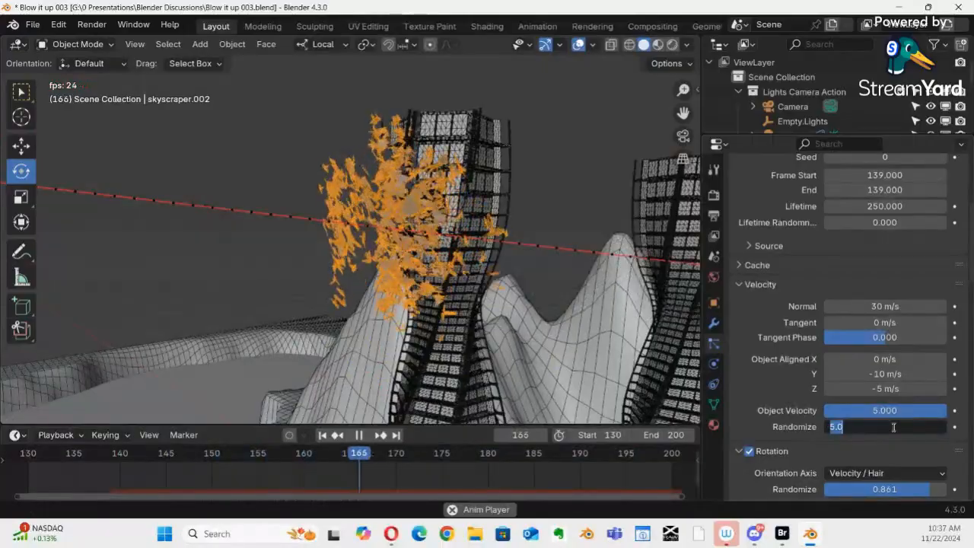
{"action": "type", "text": "10"}
{"action": "key", "text": "Return"}
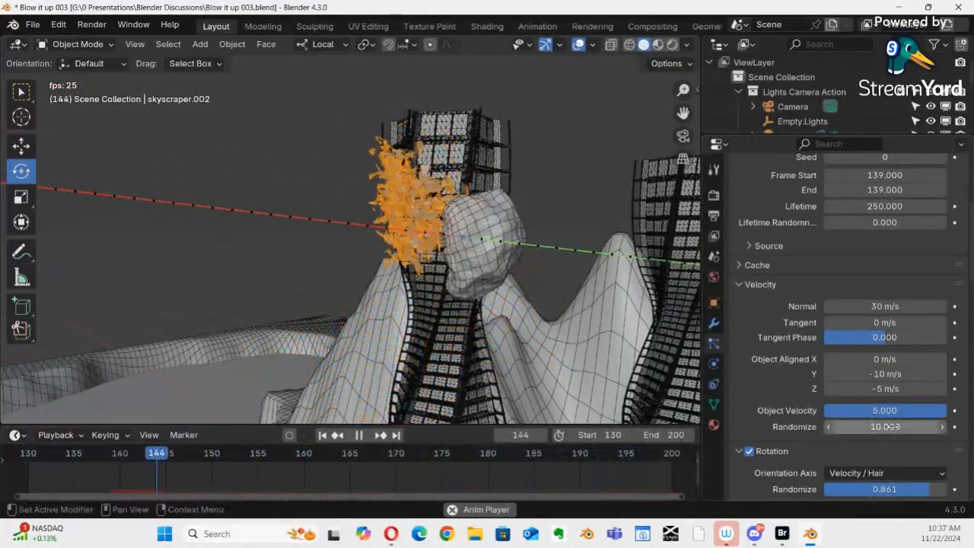
{"action": "middle_click_drag", "start_coordinate": [486, 356], "coordinate": [491, 291]}
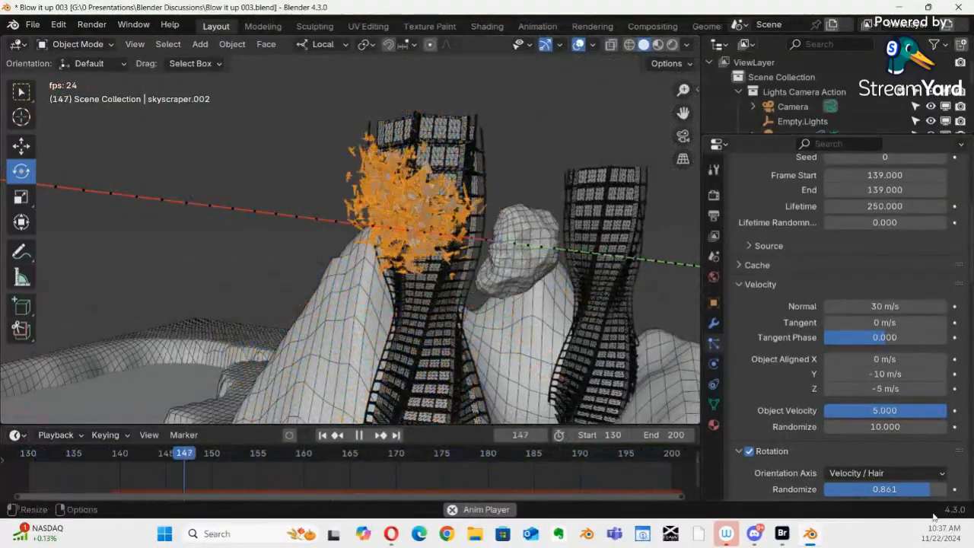
Try an Angular Velocity Amount of 15 on the rotating debris particles
{"action": "scroll", "coordinate": [851, 439], "scroll_direction": "down", "scroll_amount": 3}
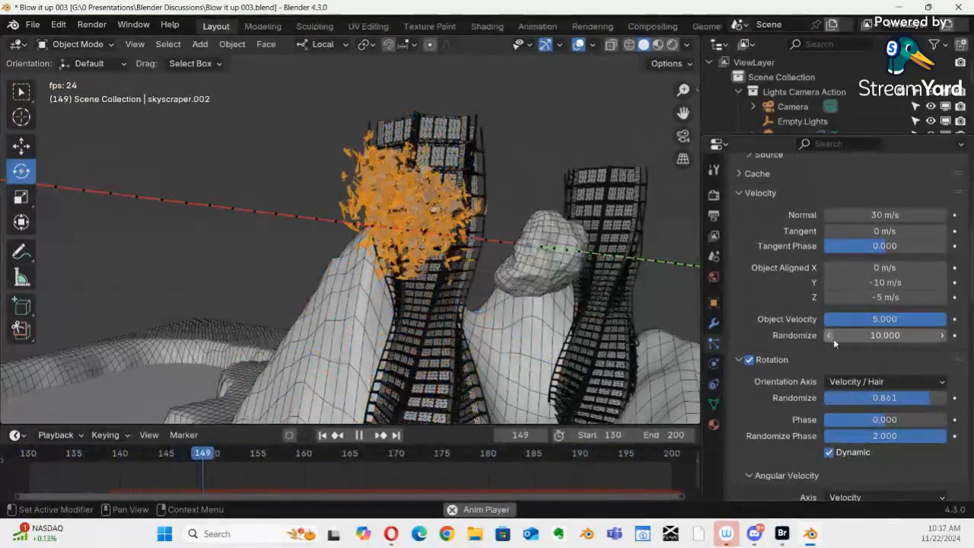
{"action": "scroll", "coordinate": [822, 315], "scroll_direction": "up", "scroll_amount": 1}
{"action": "scroll", "coordinate": [820, 326], "scroll_direction": "down", "scroll_amount": 6}
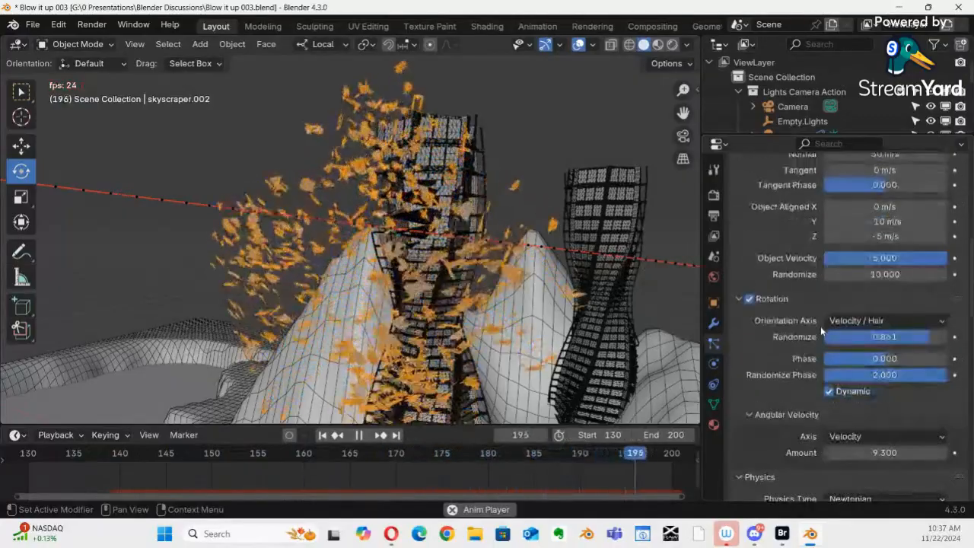
{"action": "scroll", "coordinate": [822, 342], "scroll_direction": "up", "scroll_amount": 1}
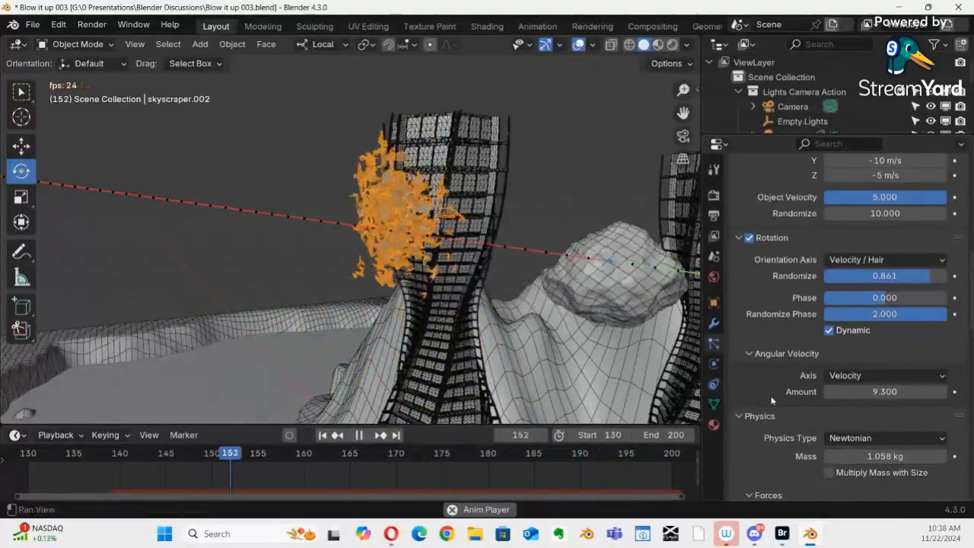
{"action": "left_click", "coordinate": [897, 394]}
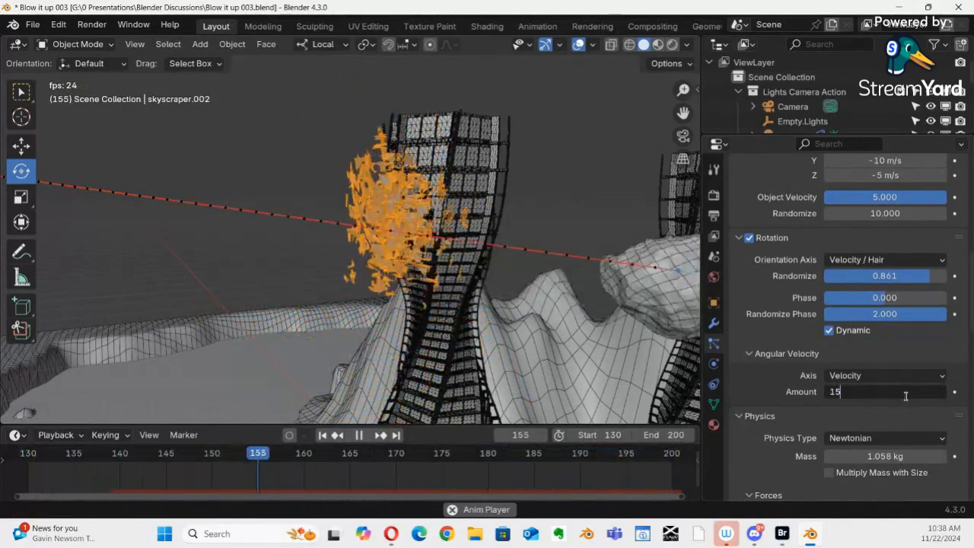
{"action": "key", "text": "Return"}
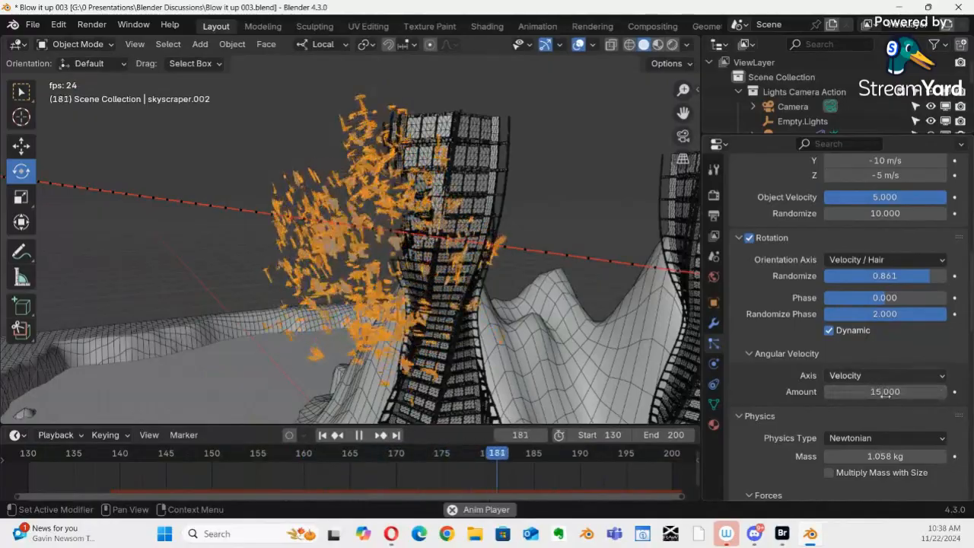
Set the particles' Angular Velocity Amount to 5 and inspect the impact area up close
{"action": "left_click", "coordinate": [898, 391]}
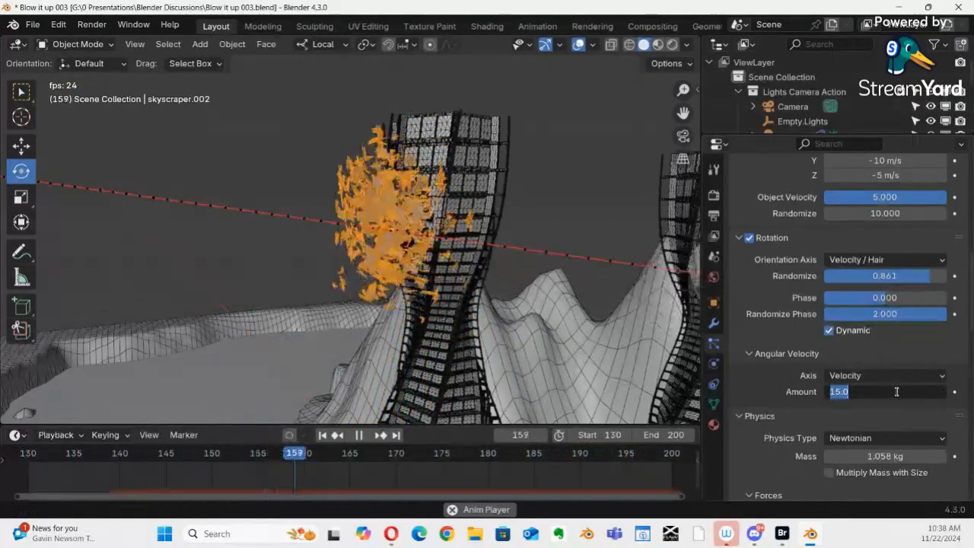
{"action": "type", "text": "5"}
{"action": "key", "text": "Return"}
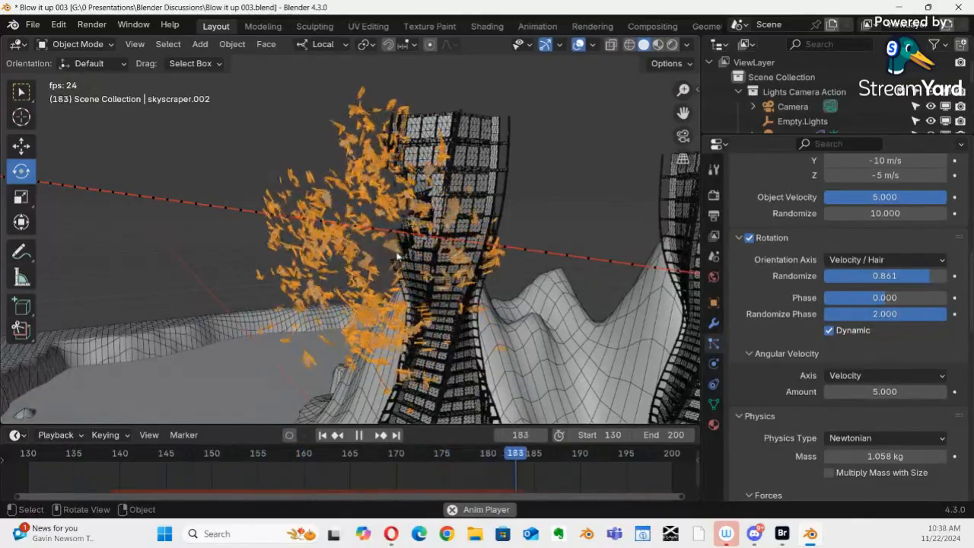
{"action": "left_click_drag", "start_coordinate": [370, 280], "coordinate": [407, 187], "text": "ctrl+alt"}
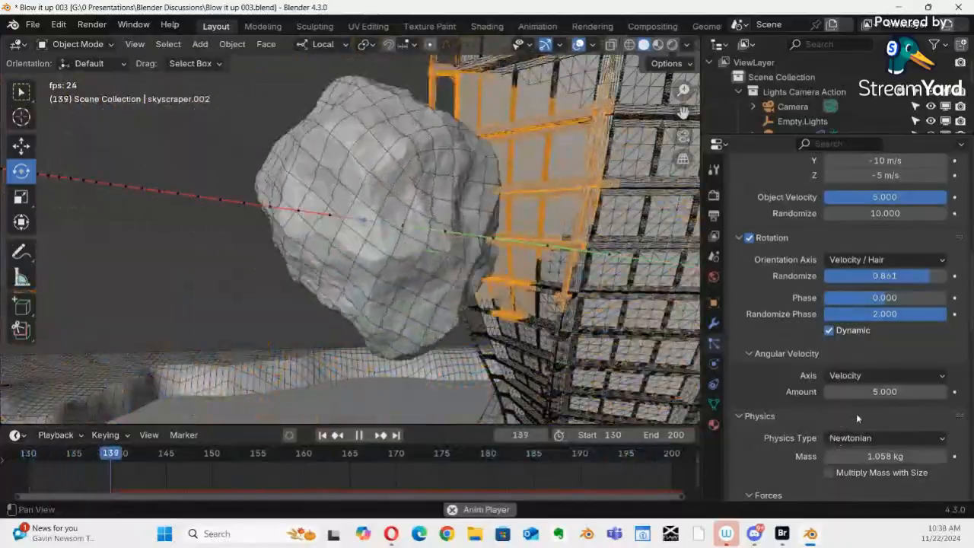
Try the None and Keyed physics types on the debris particle system
{"action": "scroll", "coordinate": [887, 399], "scroll_direction": "down", "scroll_amount": 2}
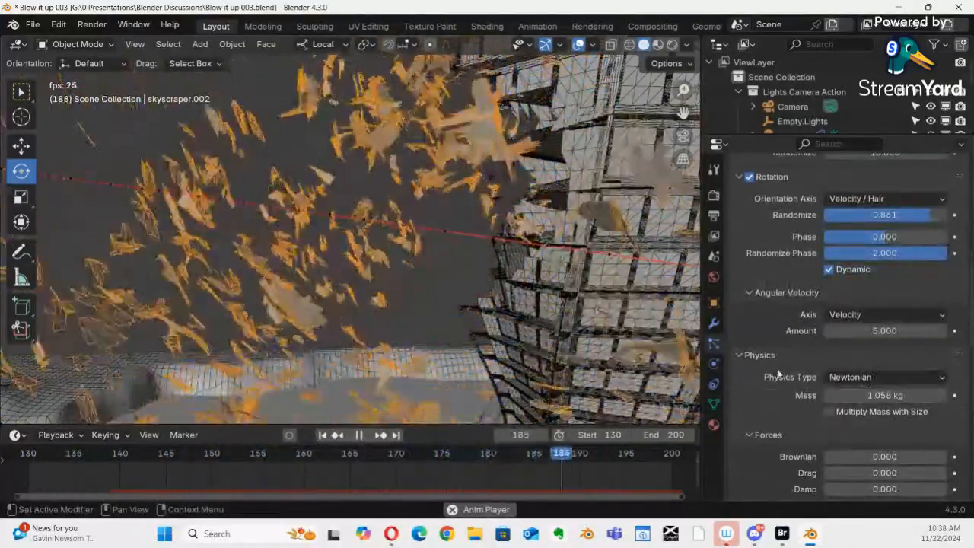
{"action": "scroll", "coordinate": [864, 369], "scroll_direction": "down", "scroll_amount": 1}
{"action": "left_click", "coordinate": [891, 347]}
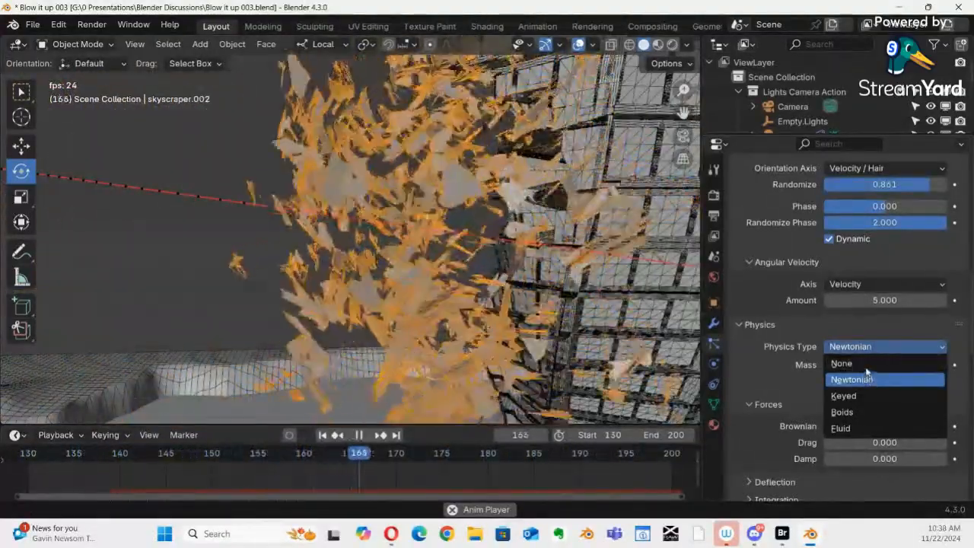
{"action": "left_click", "coordinate": [863, 365]}
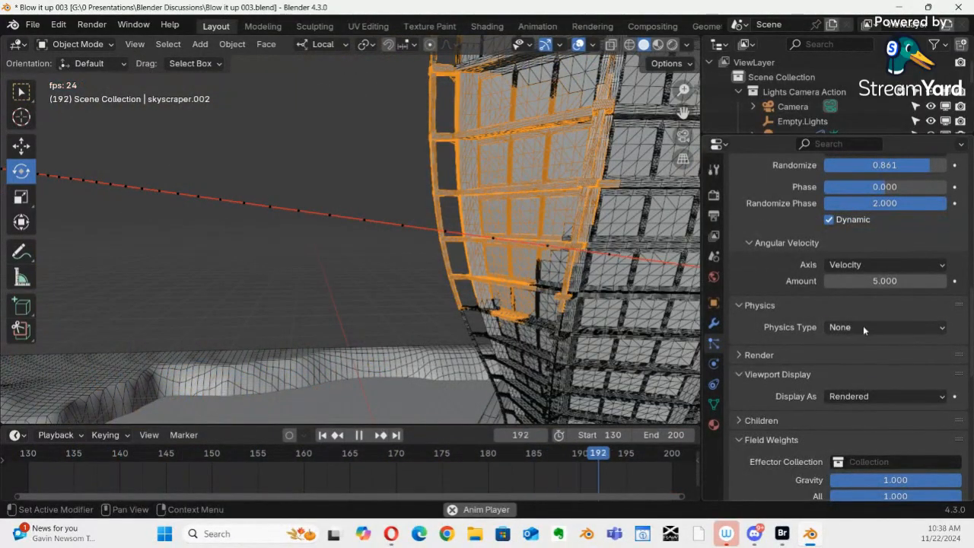
{"action": "left_click", "coordinate": [862, 327]}
{"action": "left_click", "coordinate": [859, 378]}
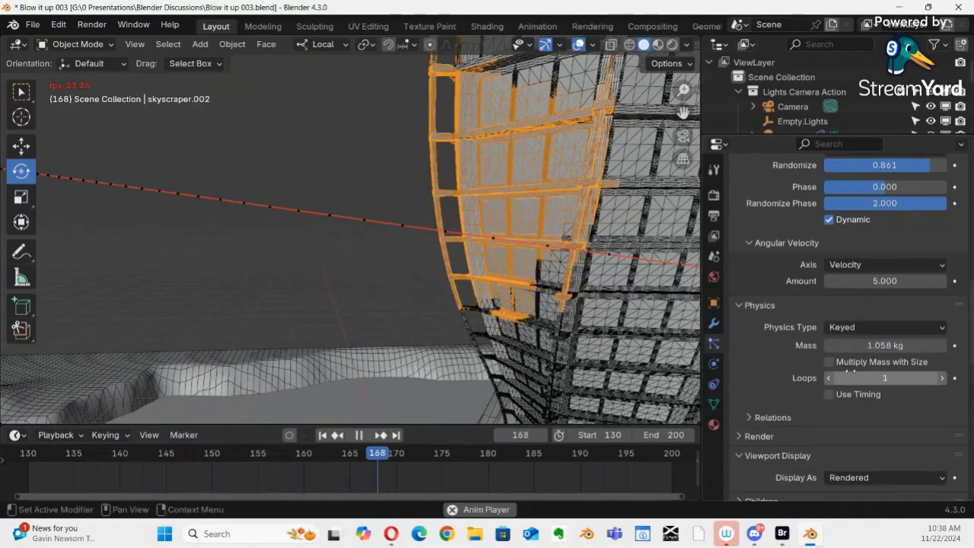
Switch the particles' physics type to Boids and look through the render, display and Field Weights settings
{"action": "left_click", "coordinate": [861, 328]}
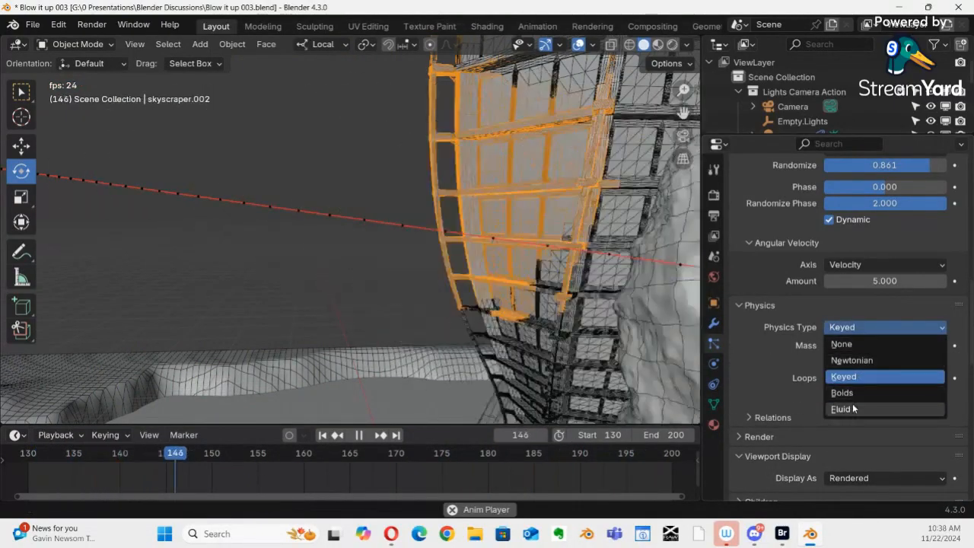
{"action": "left_click", "coordinate": [849, 396]}
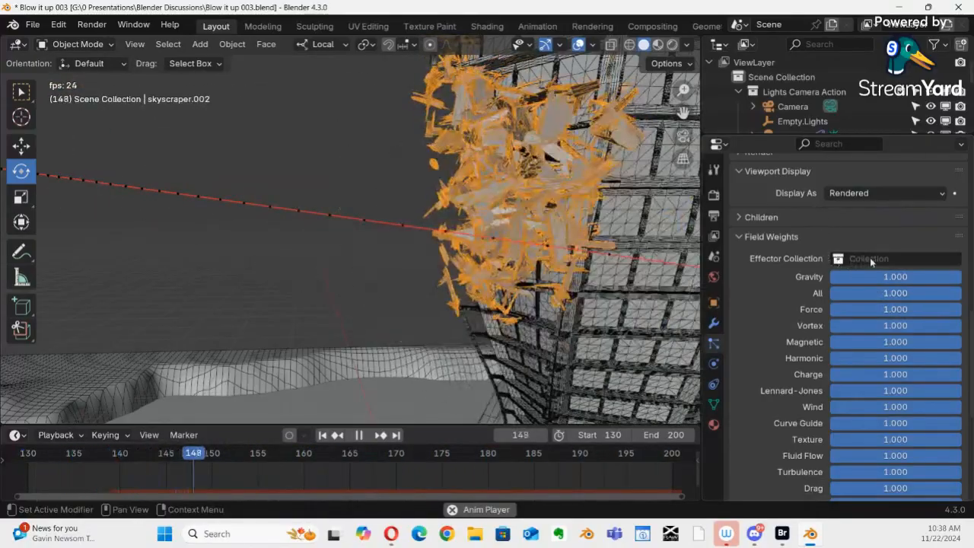
{"action": "scroll", "coordinate": [873, 254], "scroll_direction": "up", "scroll_amount": 3}
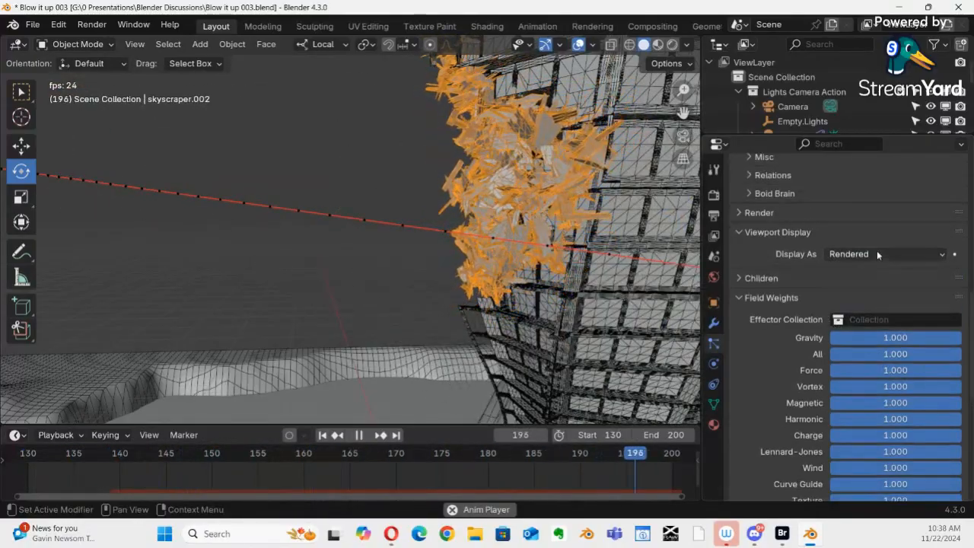
{"action": "scroll", "coordinate": [877, 254], "scroll_direction": "up", "scroll_amount": 2}
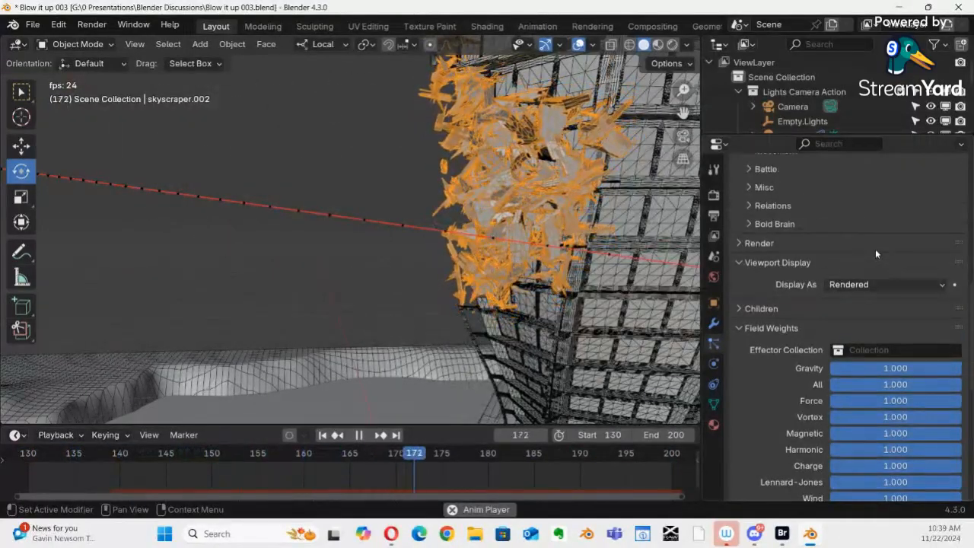
{"action": "scroll", "coordinate": [875, 249], "scroll_direction": "down", "scroll_amount": 7}
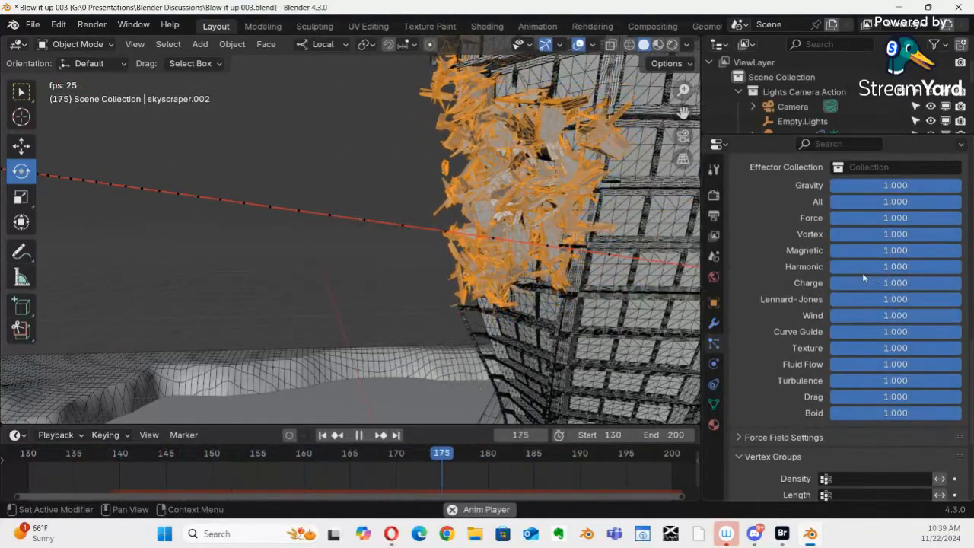
Undo the debris particle physics type changes back to Newtonian and check the debris at the impact area
{"action": "scroll", "coordinate": [860, 276], "scroll_direction": "up", "scroll_amount": 8}
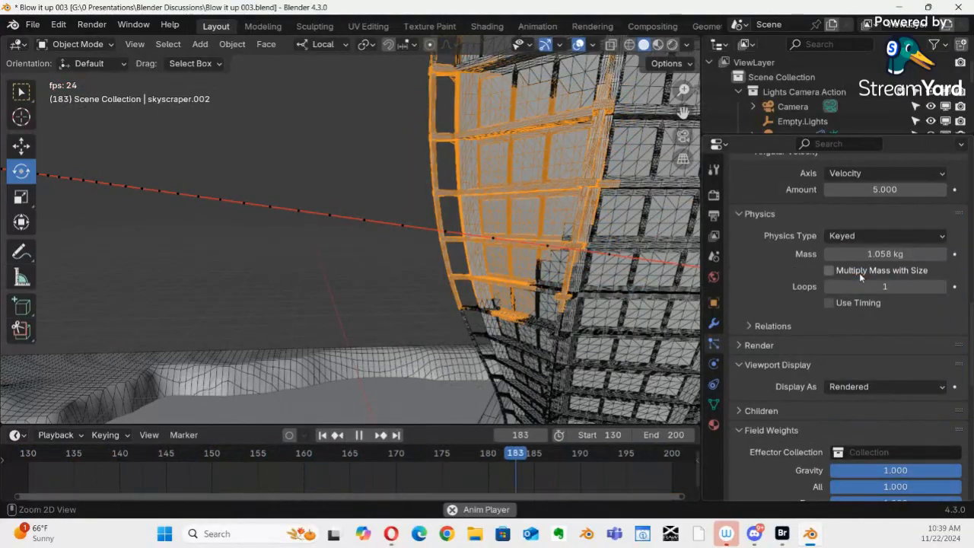
{"action": "key", "text": "ctrl+z"}
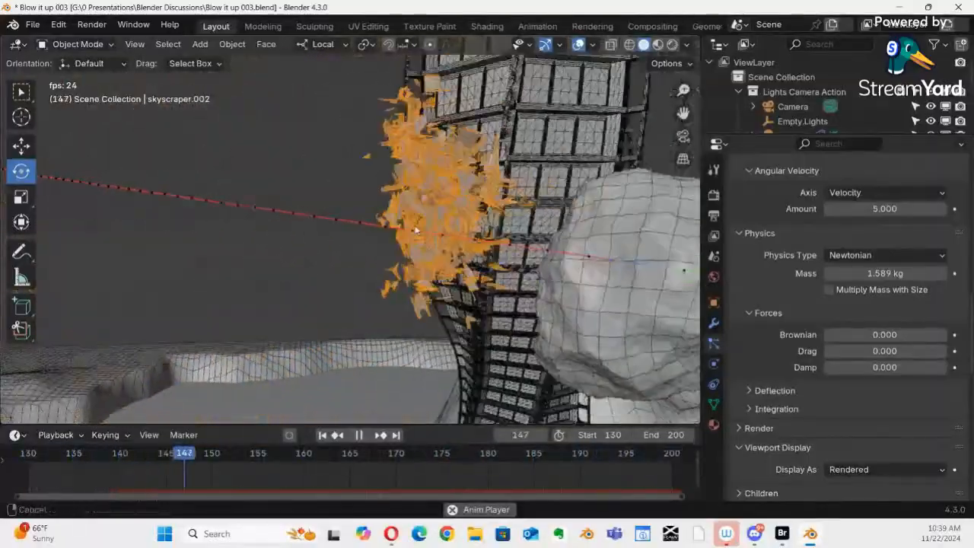
{"action": "middle_click_drag", "start_coordinate": [411, 208], "coordinate": [448, 254]}
Set the debris particle system's Emission Number to 600, check the burst in playback, and save the file
{"action": "scroll", "coordinate": [868, 237], "scroll_direction": "up", "scroll_amount": 15}
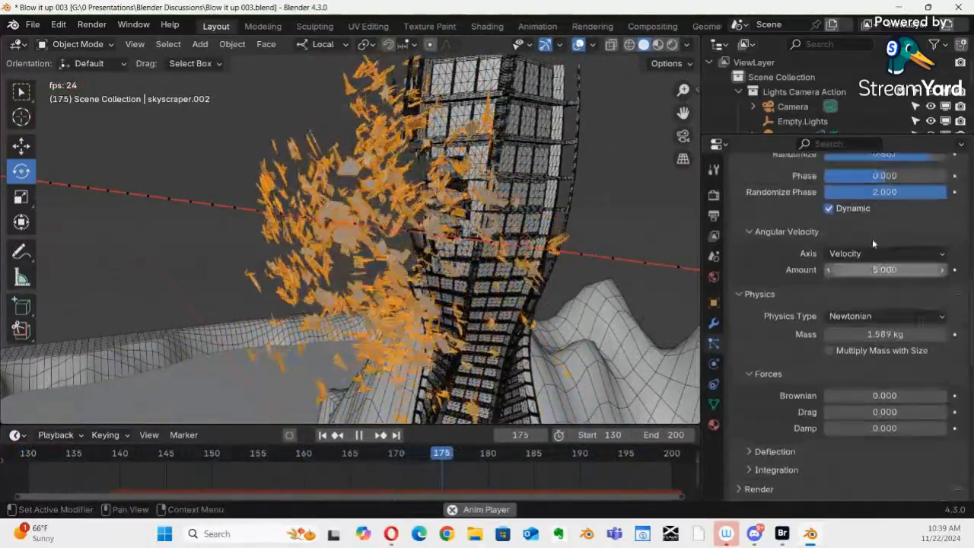
{"action": "scroll", "coordinate": [868, 229], "scroll_direction": "up", "scroll_amount": 2}
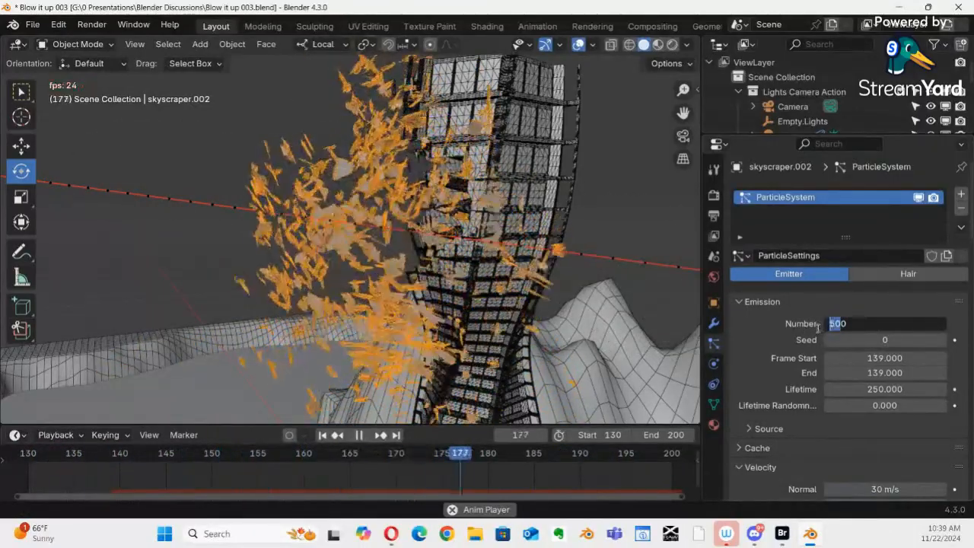
{"action": "key", "text": "Return"}
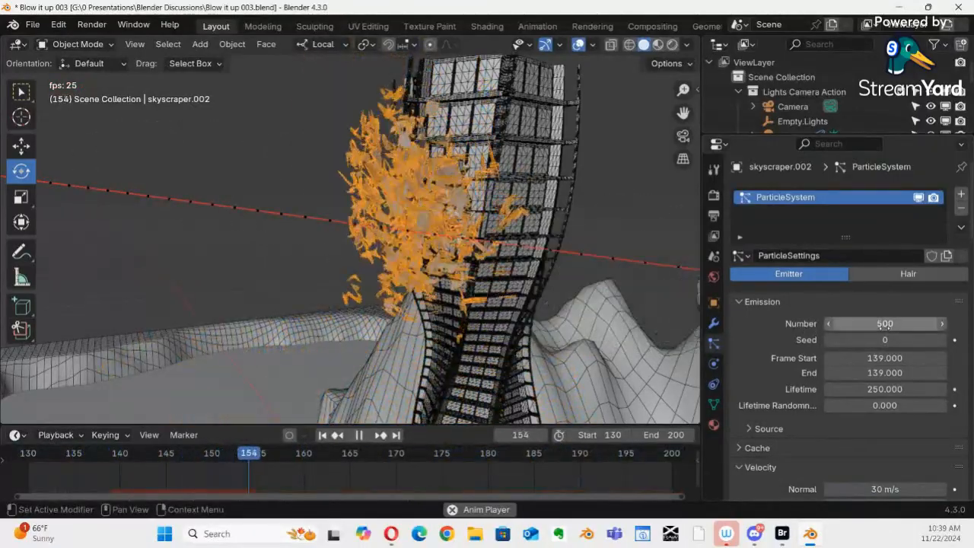
{"action": "left_click_drag", "start_coordinate": [835, 326], "coordinate": [815, 325]}
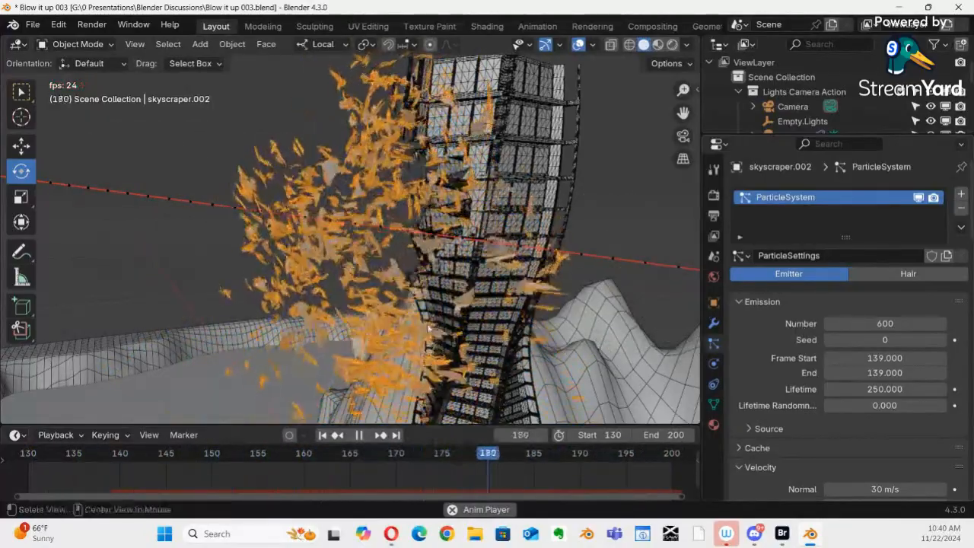
{"action": "middle_click_drag", "start_coordinate": [482, 278], "coordinate": [411, 265]}
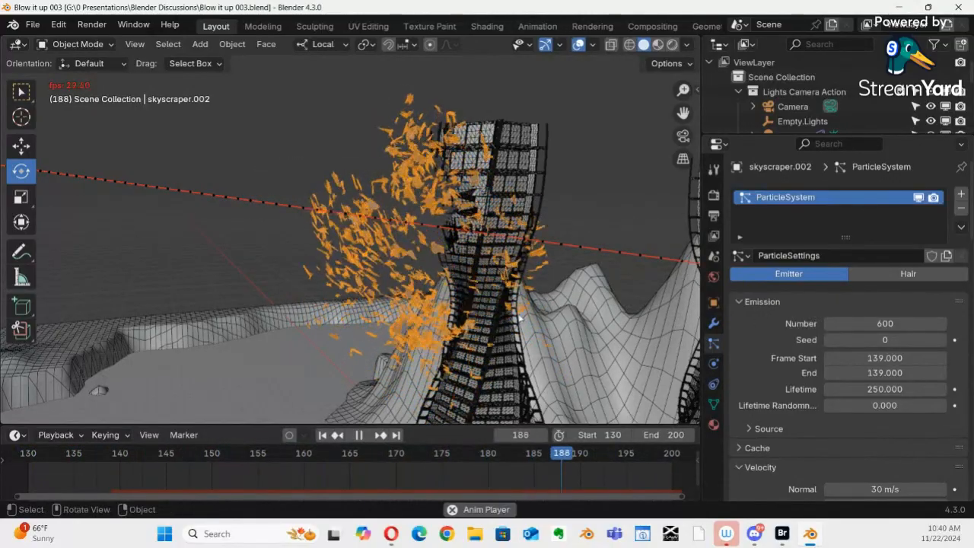
{"action": "key", "text": "ctrl+s"}
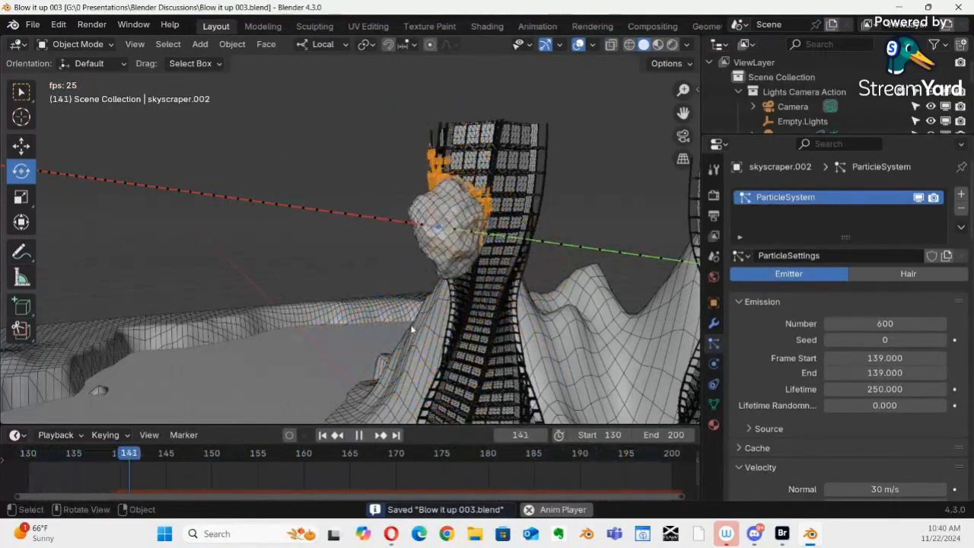
Stop the playback and step from frame 140 to 142 with a close view of the meteor hitting the tower
{"action": "key", "text": "space"}
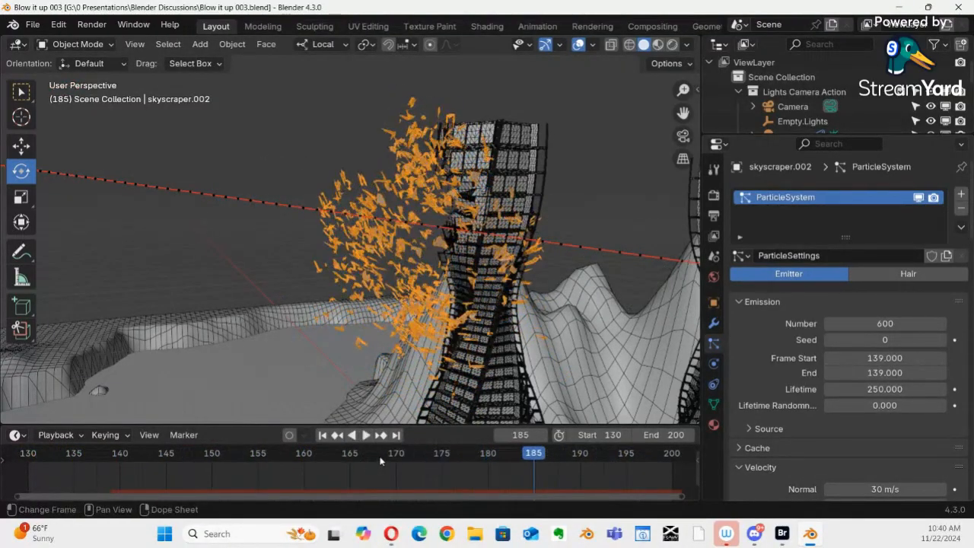
{"action": "left_click_drag", "start_coordinate": [529, 458], "coordinate": [120, 500]}
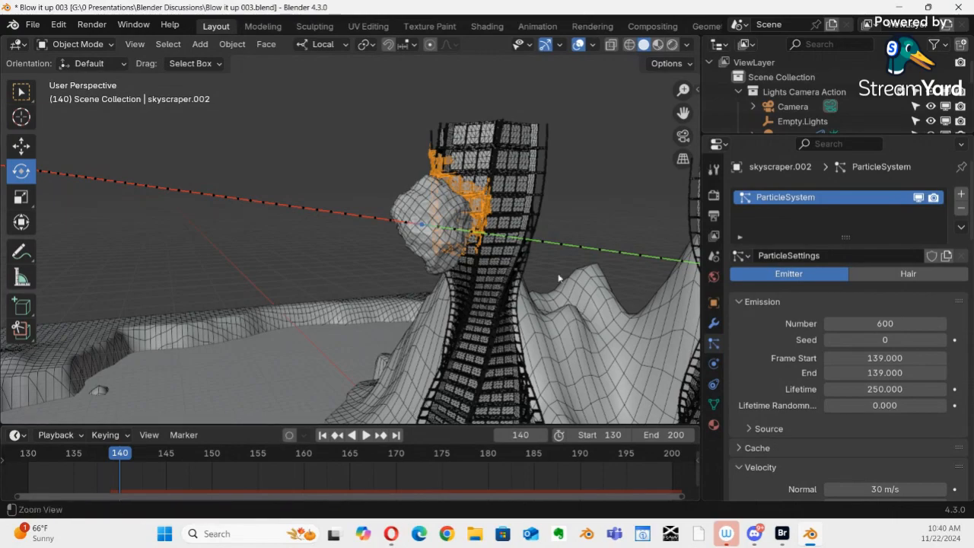
{"action": "middle_click_drag", "start_coordinate": [558, 278], "coordinate": [415, 303], "text": "ctrl"}
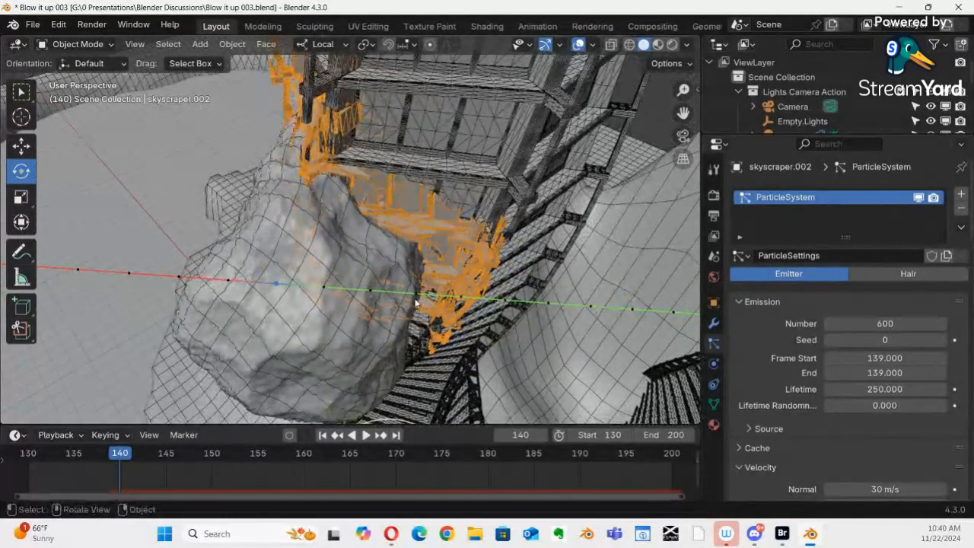
{"action": "key", "text": "Right"}
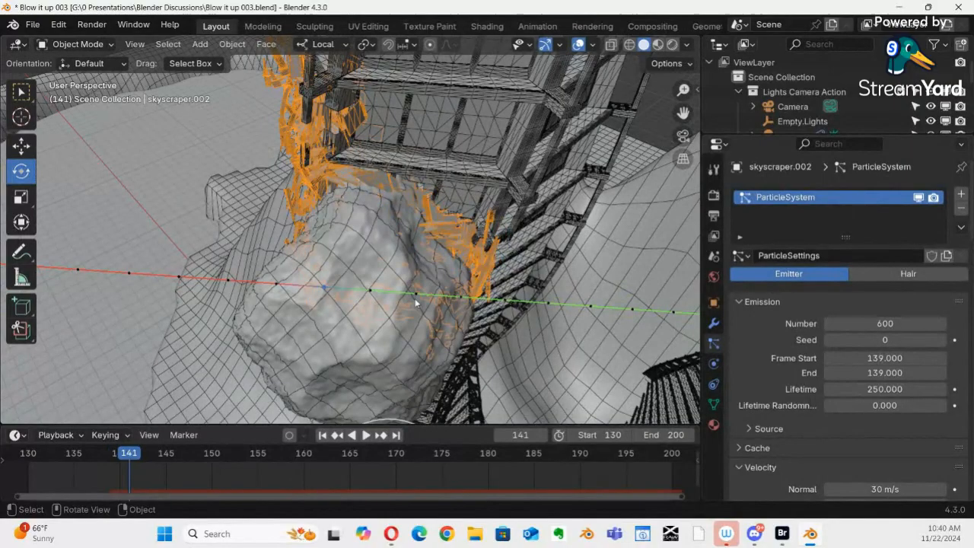
{"action": "key", "text": "Right"}
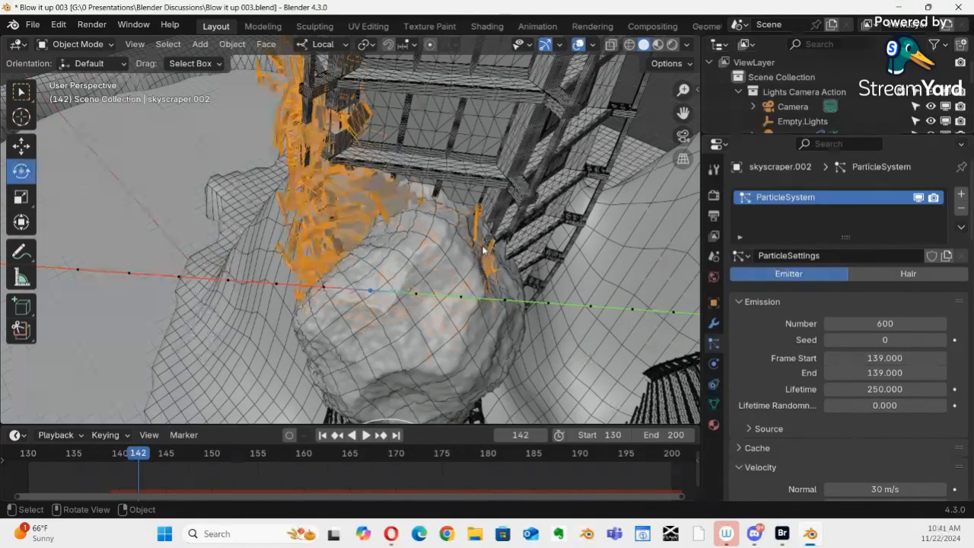
Enlarge the Outliner and disable skyscraper.002 of the Shratnel collection in the viewport
{"action": "left_click", "coordinate": [761, 302]}
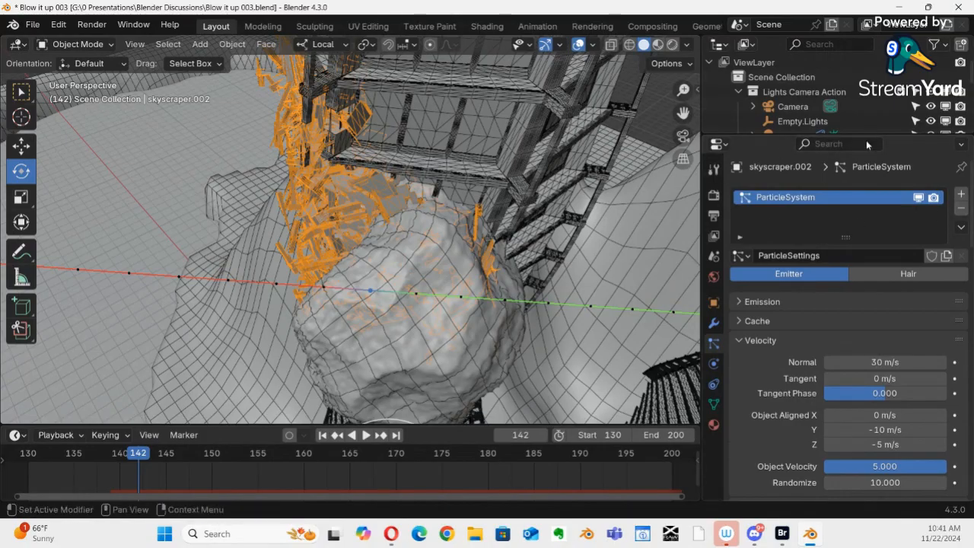
{"action": "left_click_drag", "start_coordinate": [871, 135], "coordinate": [862, 304]}
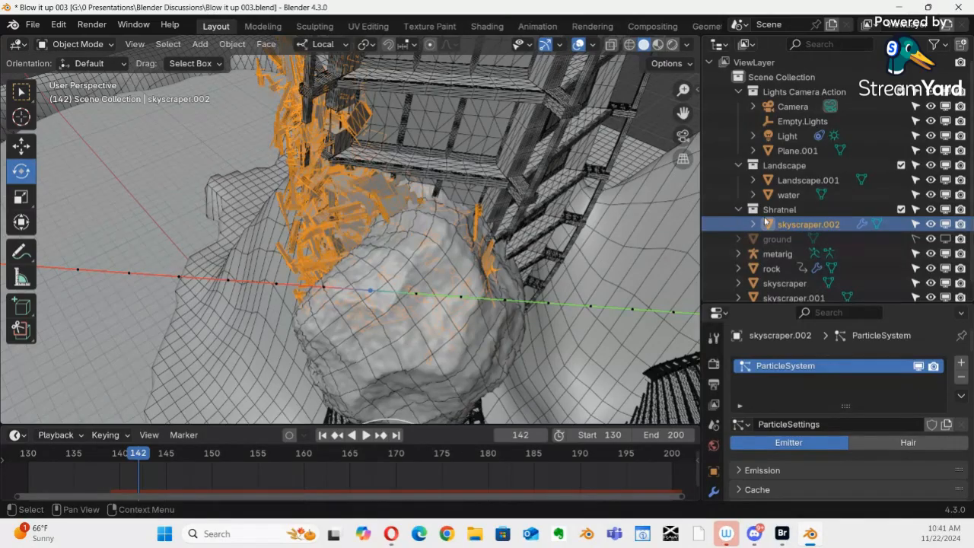
{"action": "left_click", "coordinate": [759, 212]}
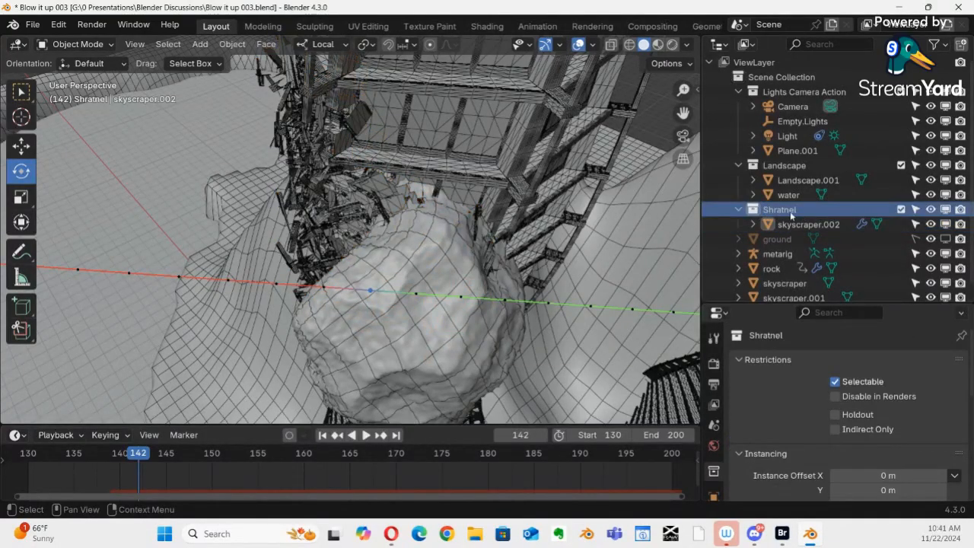
{"action": "left_click", "coordinate": [795, 224]}
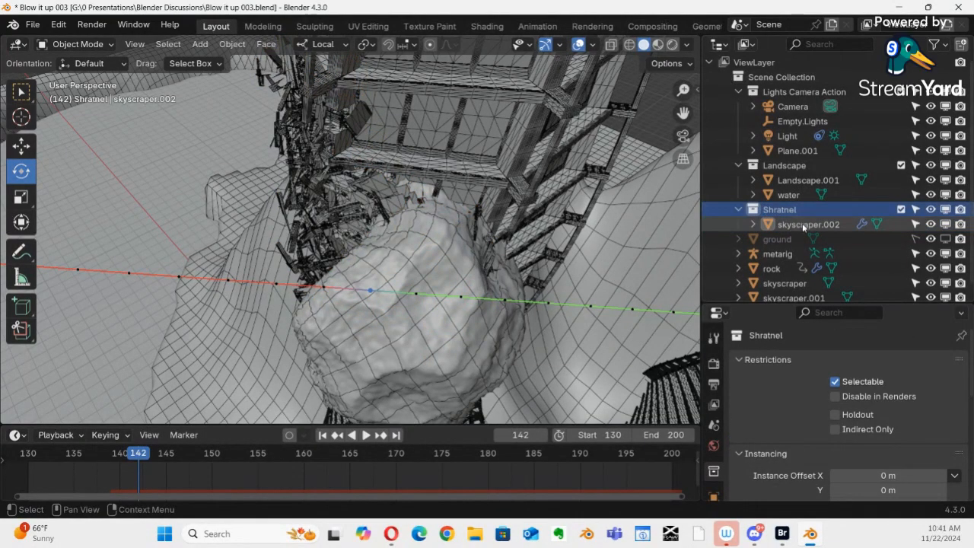
{"action": "left_click", "coordinate": [945, 223]}
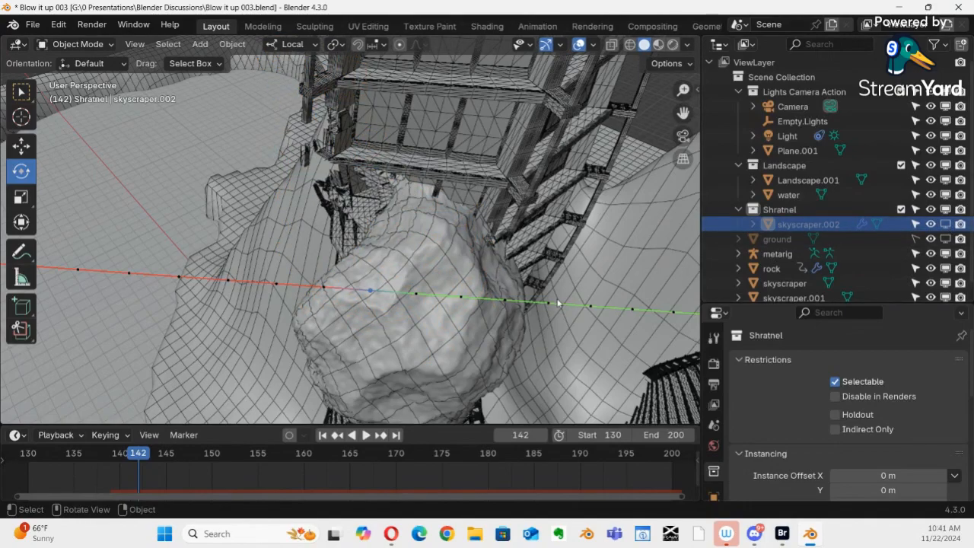
Turn on X-ray, select the main skyscraper object and enter Edit Mode on it
{"action": "middle_click_drag", "start_coordinate": [507, 259], "coordinate": [625, 207]}
{"action": "key", "text": "alt+z"}
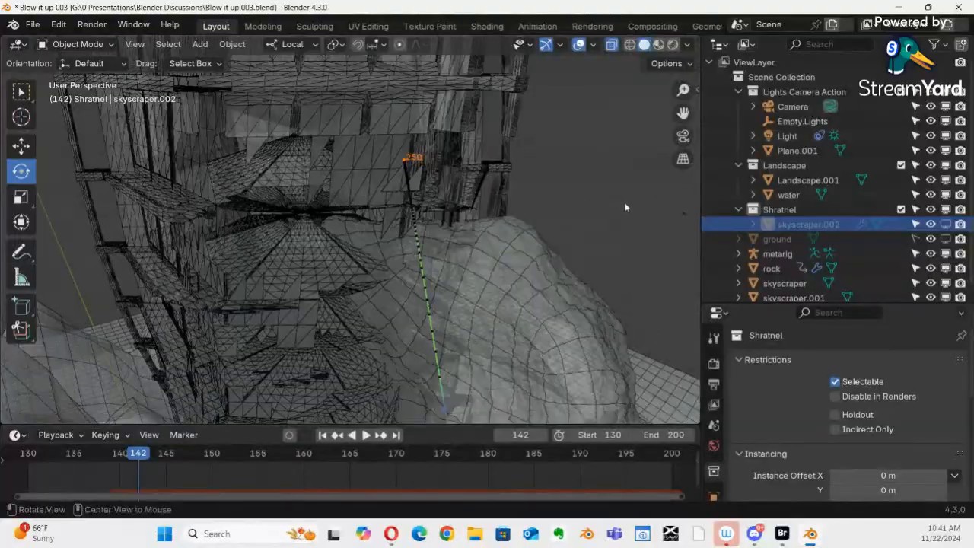
{"action": "middle_click_drag", "start_coordinate": [488, 252], "coordinate": [769, 180]}
{"action": "middle_click_drag", "start_coordinate": [544, 216], "coordinate": [288, 161]}
{"action": "left_click", "coordinate": [298, 167]}
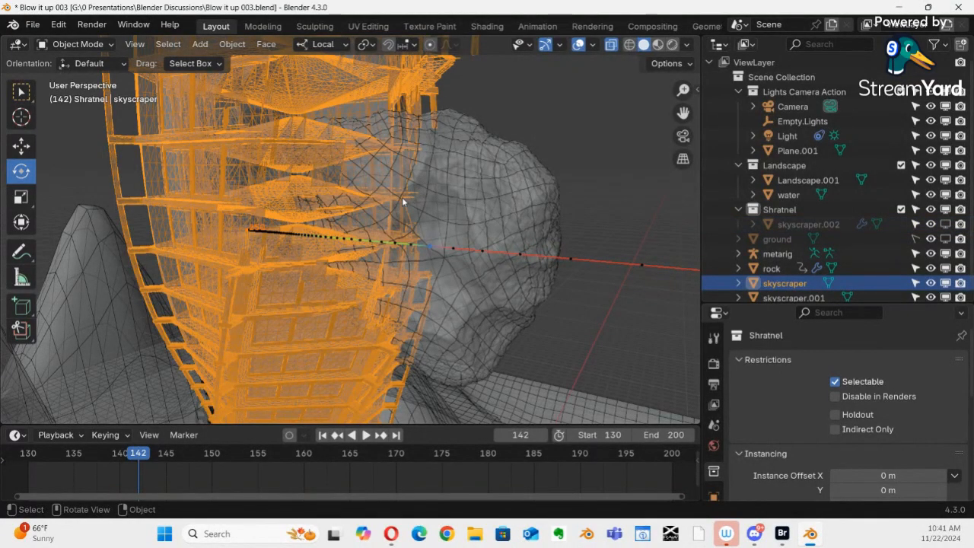
{"action": "key", "text": "ctrl+Tab"}
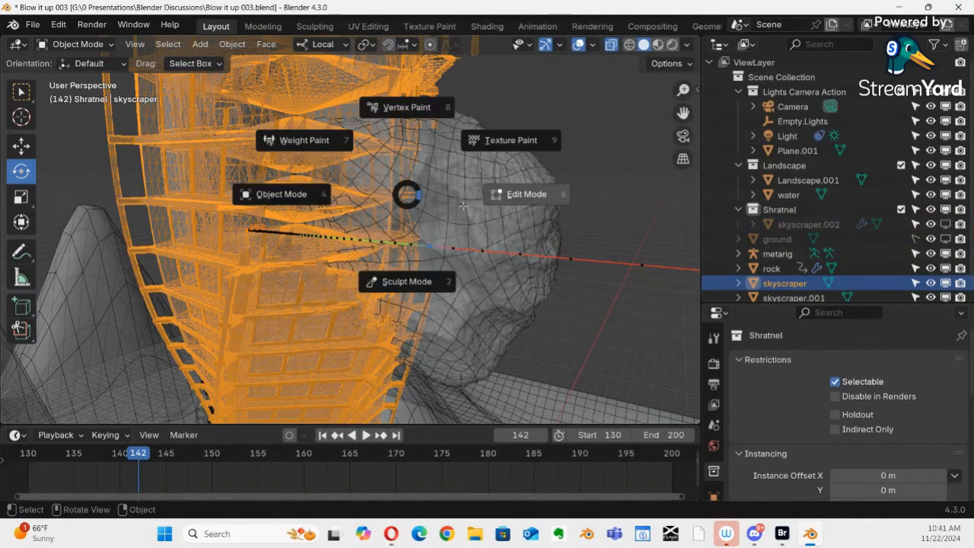
{"action": "left_click", "coordinate": [463, 205]}
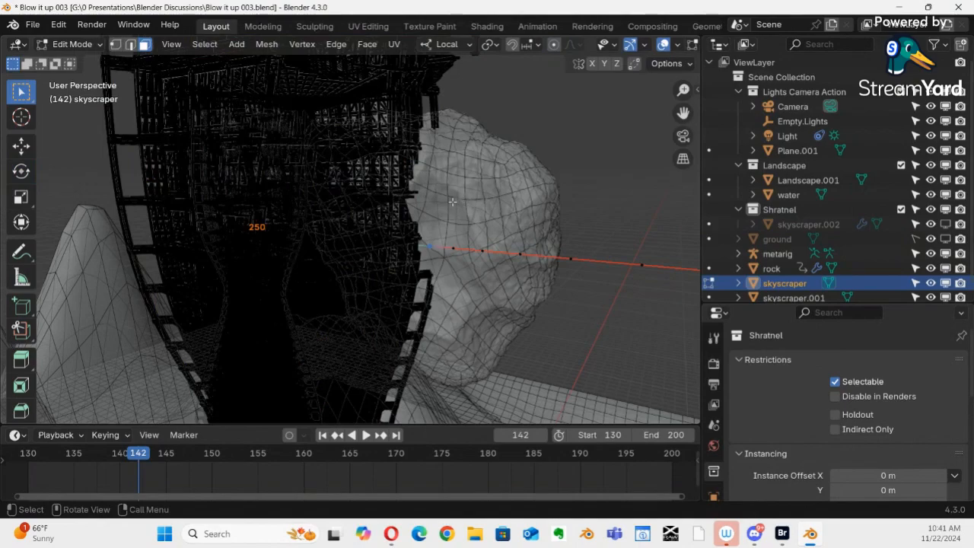
Select the skyscraper's faces around the meteor's impact area and check the selection from several angles with X-ray on and off
{"action": "middle_click_drag", "start_coordinate": [459, 199], "coordinate": [431, 253]}
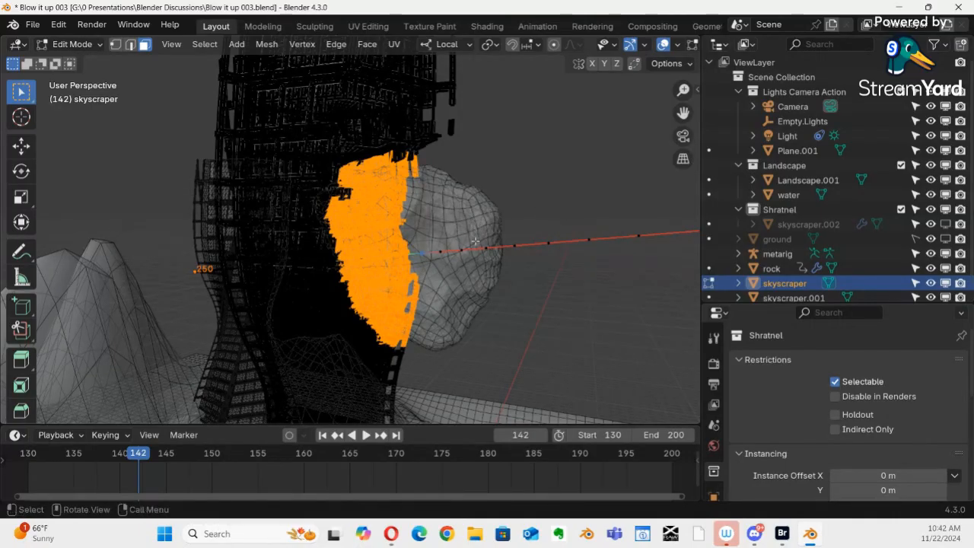
{"action": "middle_click_drag", "start_coordinate": [469, 247], "coordinate": [495, 240]}
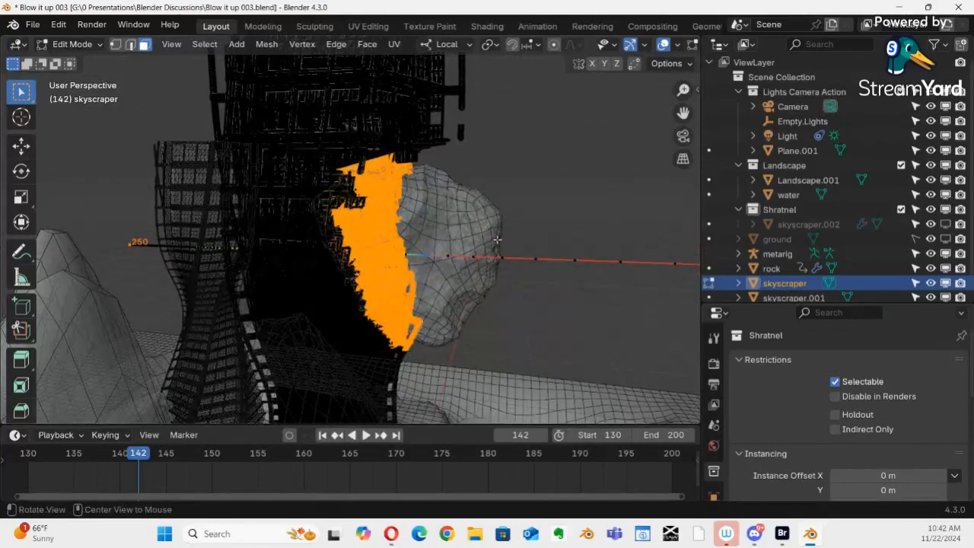
{"action": "key", "text": "alt+z"}
{"action": "middle_click_drag", "start_coordinate": [452, 236], "coordinate": [587, 195]}
{"action": "key", "text": "alt+z"}
{"action": "middle_click_drag", "start_coordinate": [399, 228], "coordinate": [464, 203]}
{"action": "left_click_drag", "start_coordinate": [464, 204], "coordinate": [381, 207], "text": "alt"}
{"action": "key", "text": "c"}
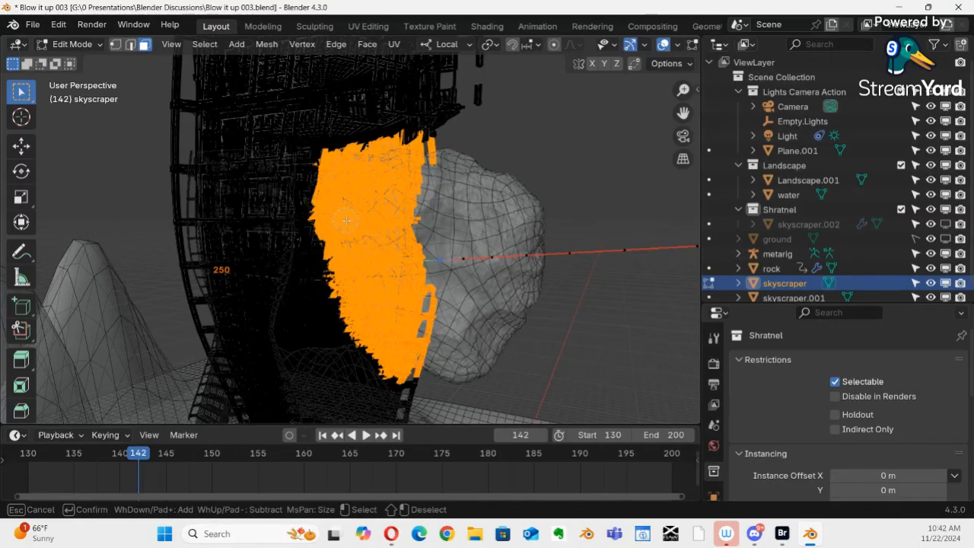
{"action": "key", "text": "Escape"}
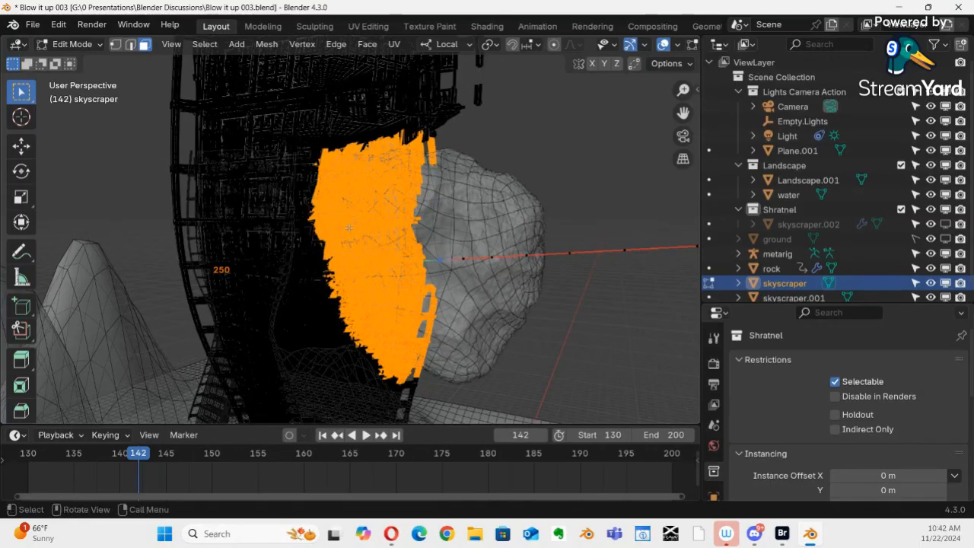
Use Circle Select to deselect the surplus faces along the tower edge away from the meteor, both outside and through the mesh
{"action": "left_click_drag", "start_coordinate": [349, 227], "coordinate": [198, 223], "text": "alt"}
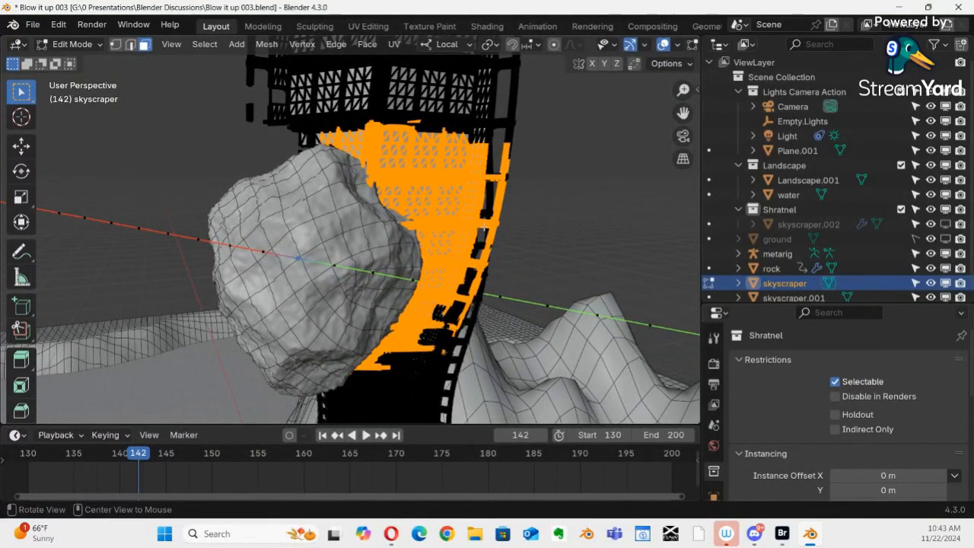
{"action": "key", "text": "c"}
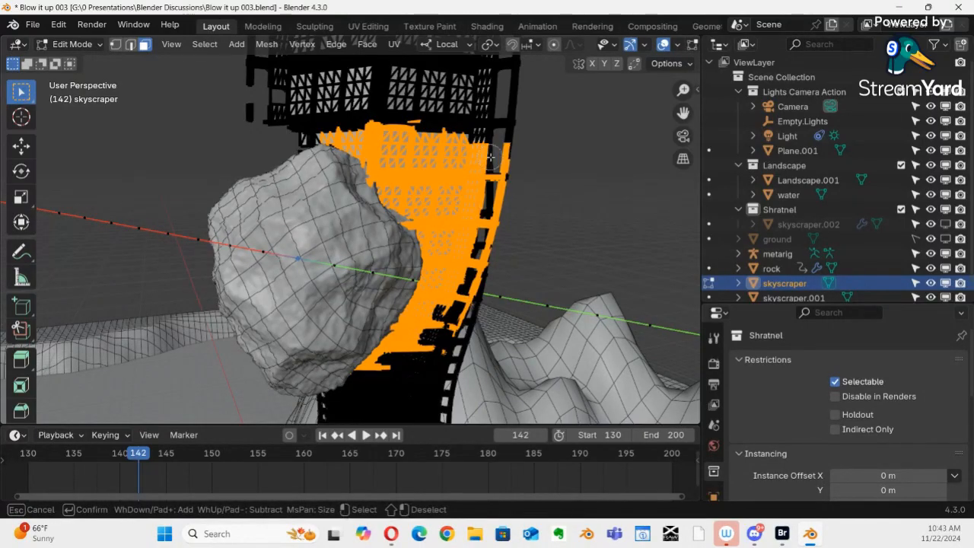
{"action": "mouse_move", "coordinate": [501, 210]}
{"action": "left_mouse_down", "text": "shift"}
{"action": "mouse_move", "coordinate": [447, 223]}
{"action": "mouse_move", "coordinate": [432, 133]}
{"action": "mouse_move", "coordinate": [481, 206]}
{"action": "mouse_move", "coordinate": [476, 169]}
{"action": "mouse_move", "coordinate": [459, 245]}
{"action": "mouse_move", "coordinate": [484, 236]}
{"action": "mouse_move", "coordinate": [467, 311]}
{"action": "left_mouse_up", "text": "shift"}
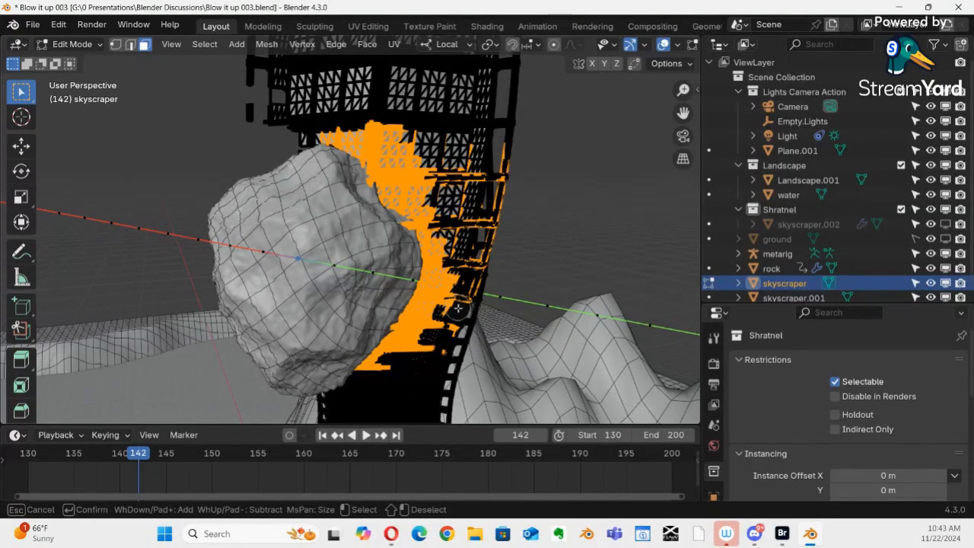
{"action": "key", "text": "Escape"}
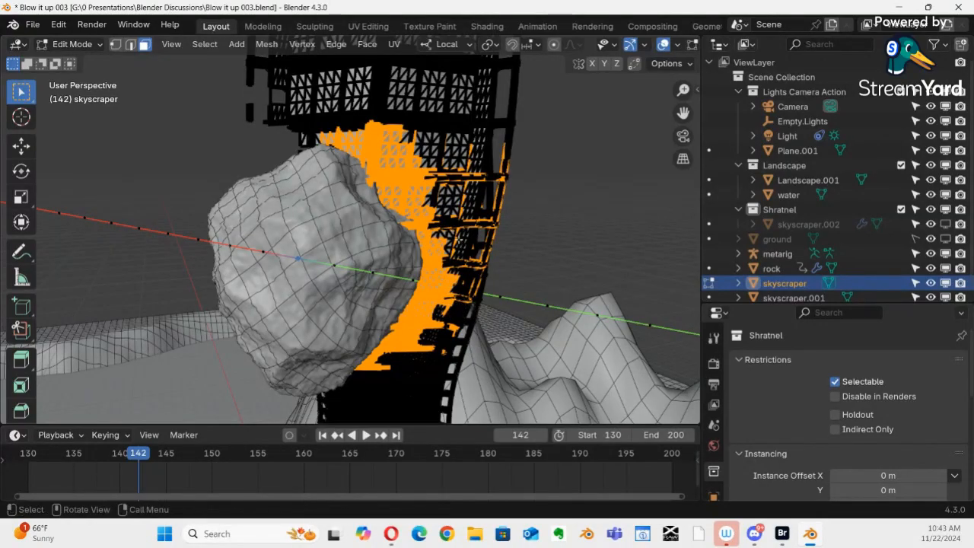
{"action": "middle_click_drag", "start_coordinate": [460, 242], "coordinate": [490, 226]}
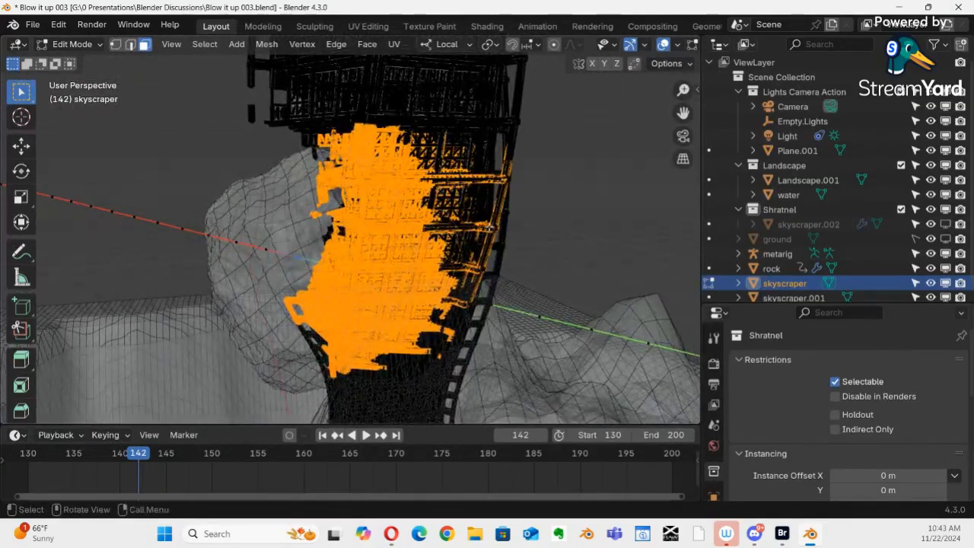
{"action": "key", "text": "c"}
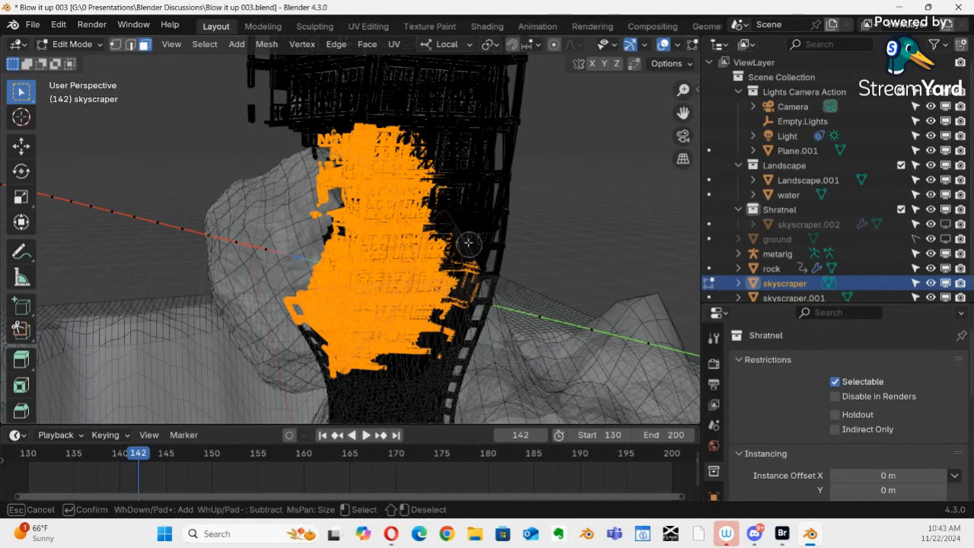
{"action": "mouse_move", "coordinate": [468, 242]}
{"action": "left_mouse_down", "text": "shift"}
{"action": "mouse_move", "coordinate": [472, 293]}
{"action": "mouse_move", "coordinate": [455, 346]}
{"action": "left_mouse_up", "text": "shift"}
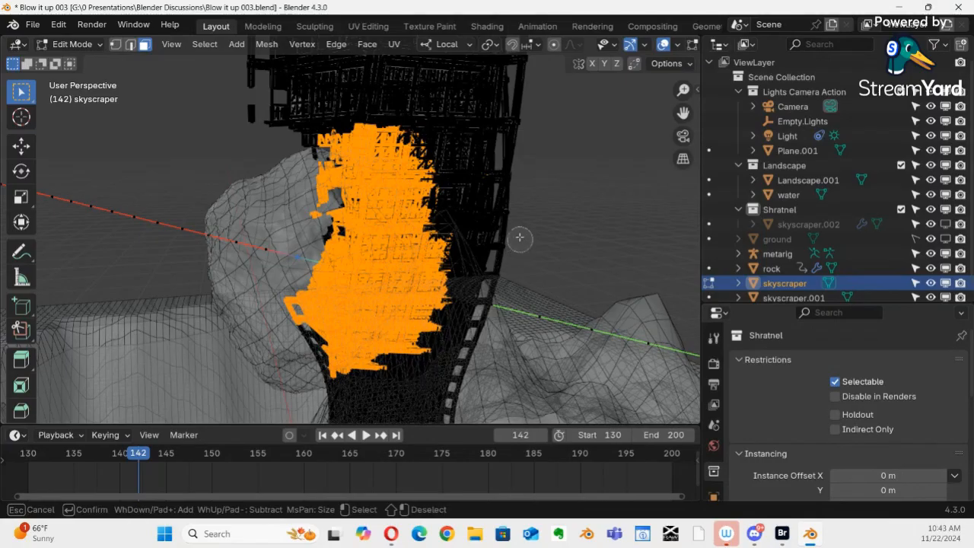
{"action": "key", "text": "Escape"}
Separate the selected impact-area faces from the skyscraper by Selection and return to Object Mode
{"action": "middle_click_drag", "start_coordinate": [482, 231], "coordinate": [134, 233]}
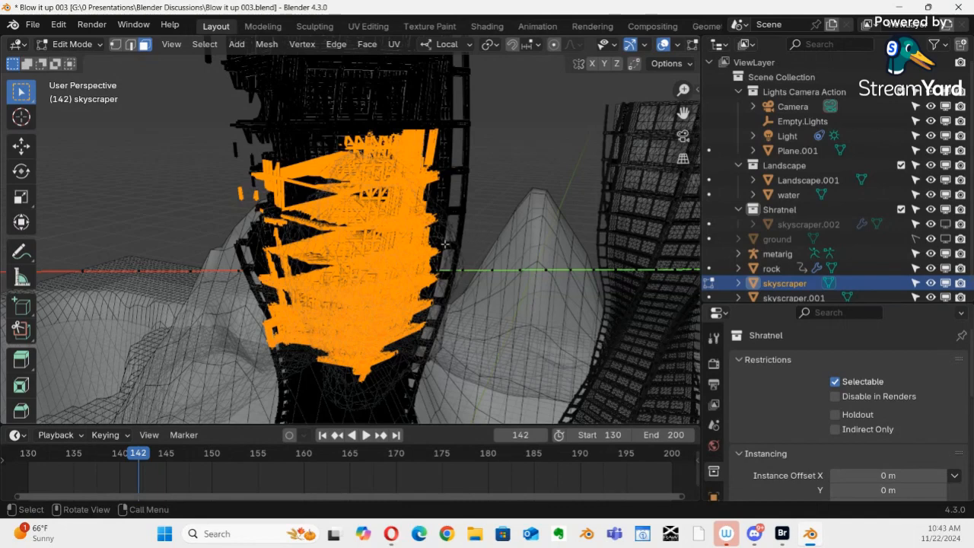
{"action": "key", "text": "p"}
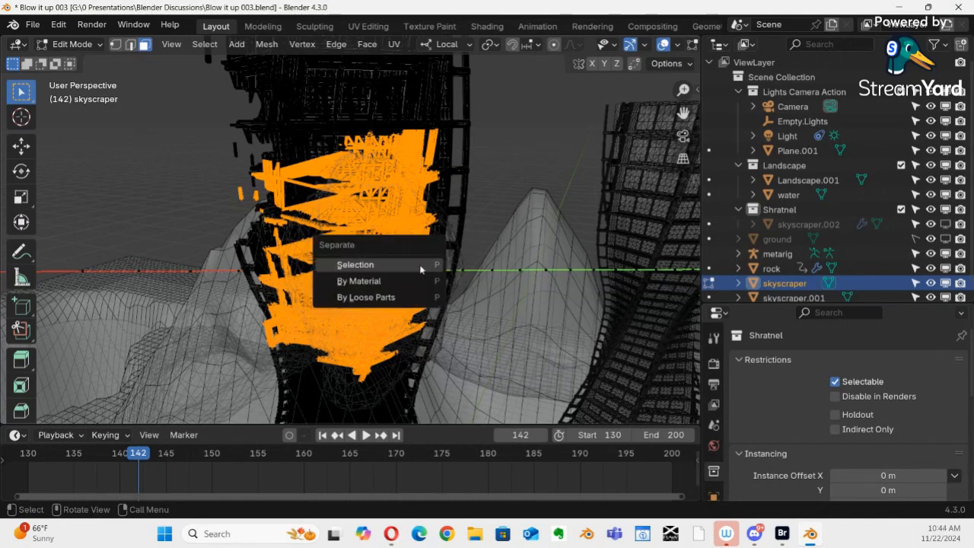
{"action": "left_click", "coordinate": [413, 267]}
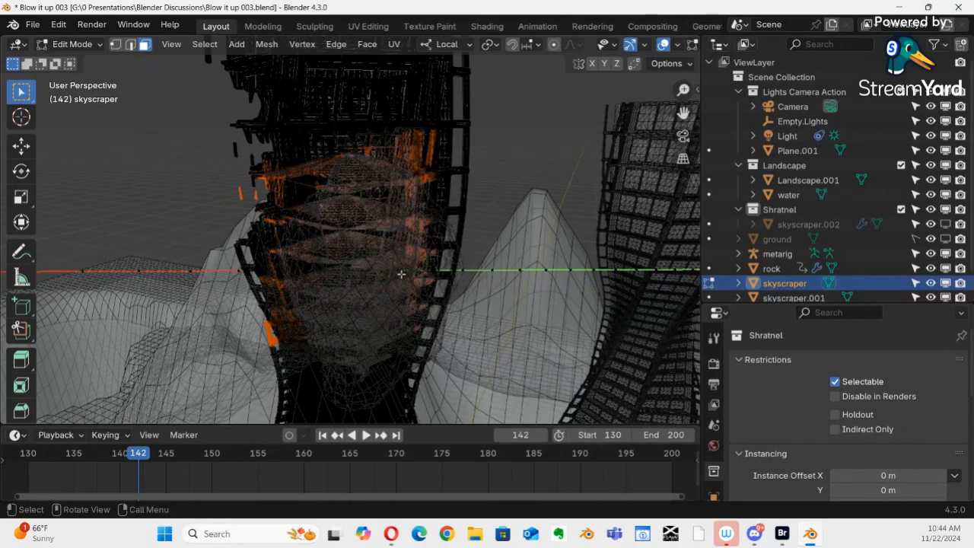
{"action": "key", "text": "ctrl+Tab"}
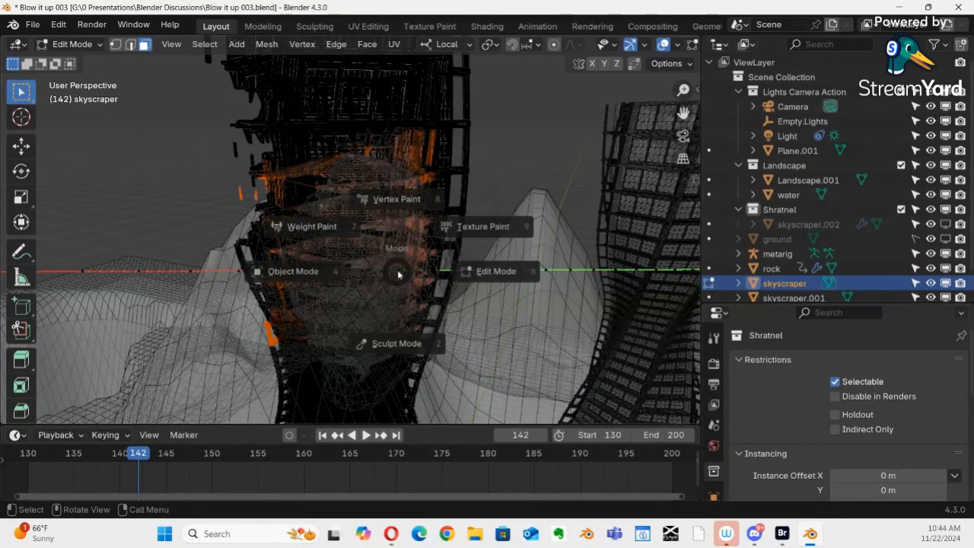
{"action": "left_click", "coordinate": [266, 279]}
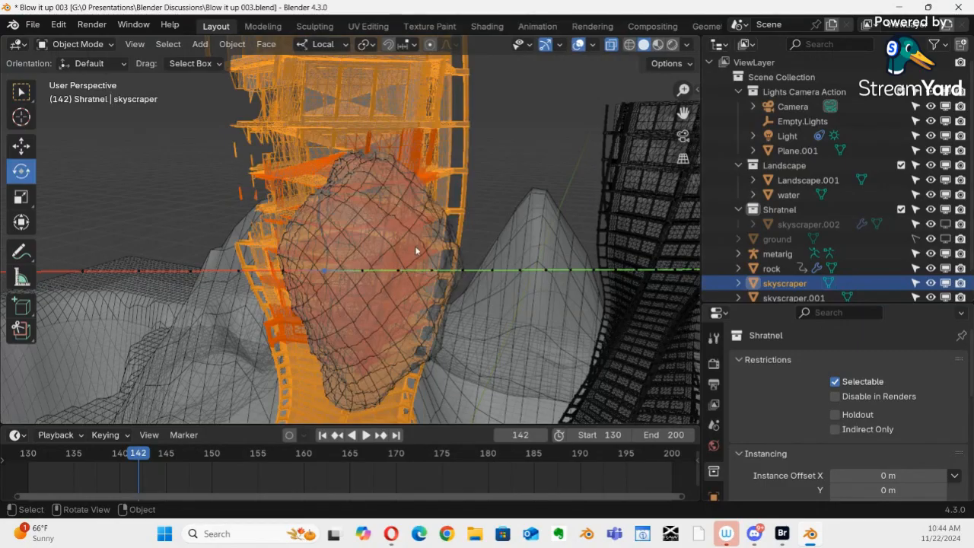
Select only the newly separated impact-area piece and move it to the Shratnel collection
{"action": "left_click", "coordinate": [418, 246]}
{"action": "left_click", "coordinate": [434, 183]}
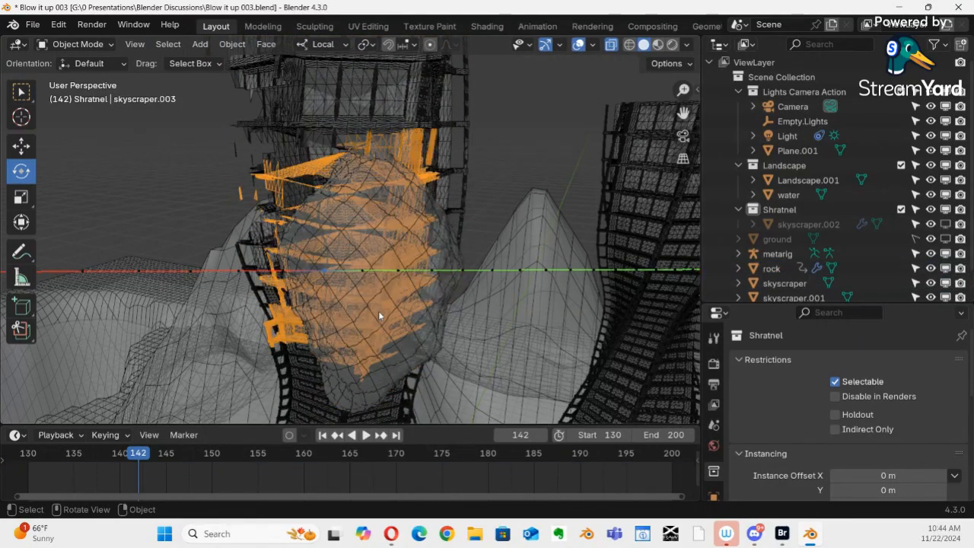
{"action": "key", "text": "m"}
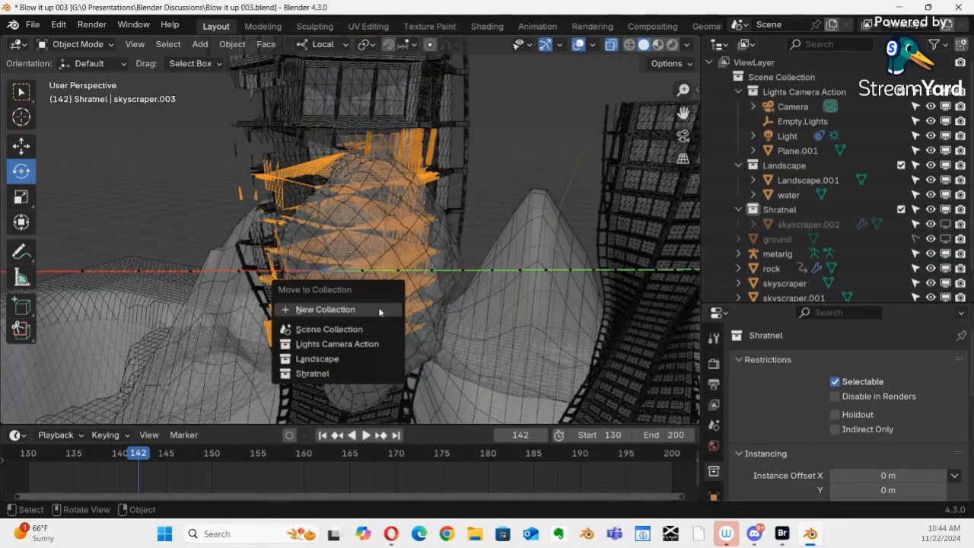
{"action": "left_click", "coordinate": [318, 374]}
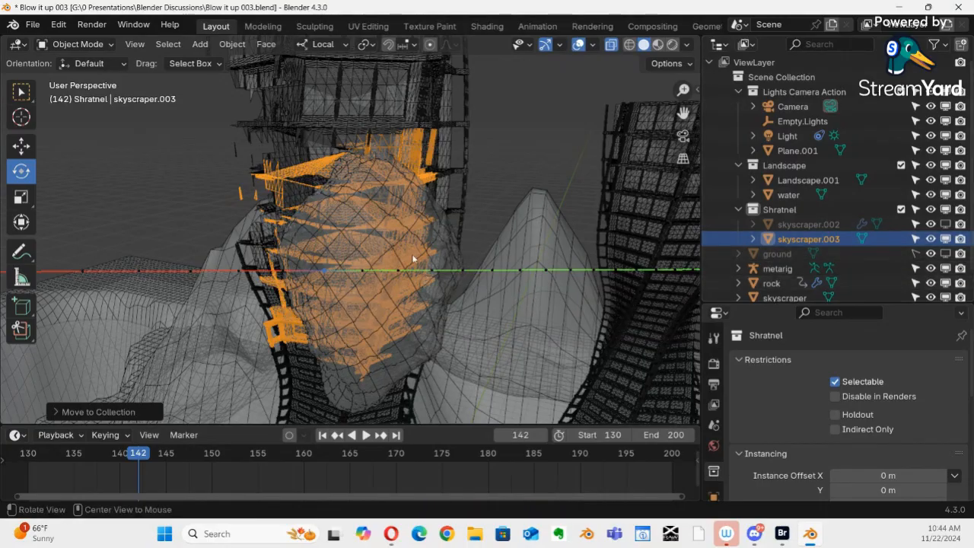
Add the Quick Explode effect to Quick Favorites
{"action": "middle_click_drag", "start_coordinate": [413, 260], "coordinate": [482, 266]}
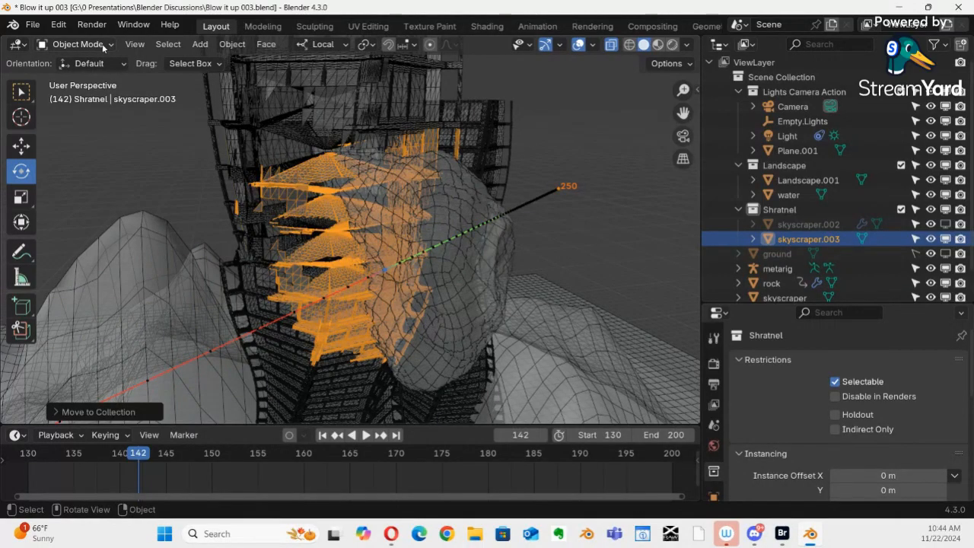
{"action": "left_click", "coordinate": [238, 45]}
{"action": "left_click", "coordinate": [233, 47]}
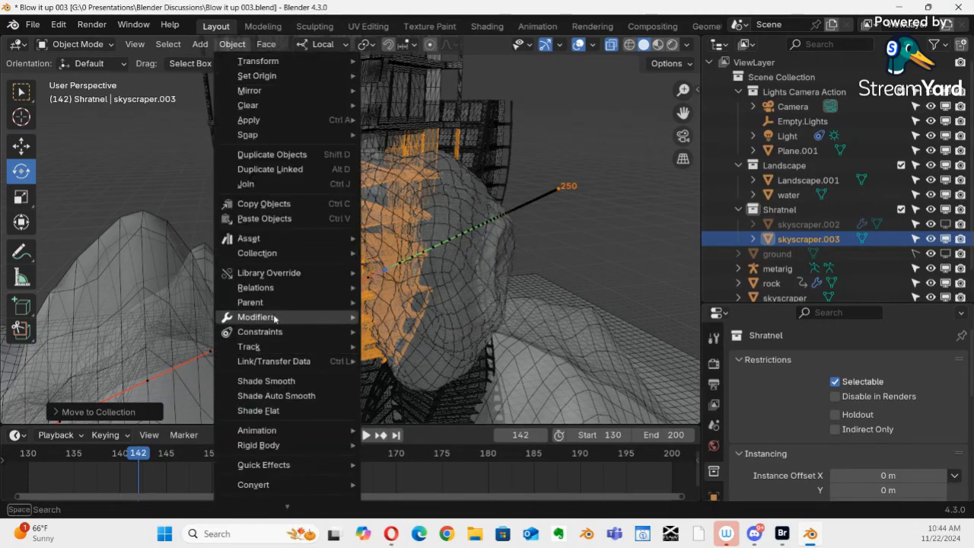
{"action": "mouse_move", "coordinate": [270, 351]}
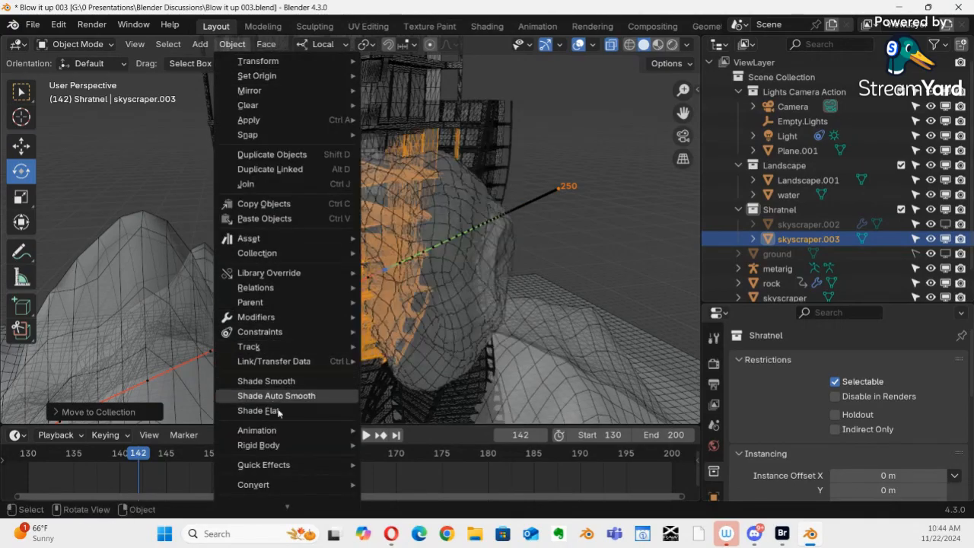
{"action": "mouse_move", "coordinate": [287, 467]}
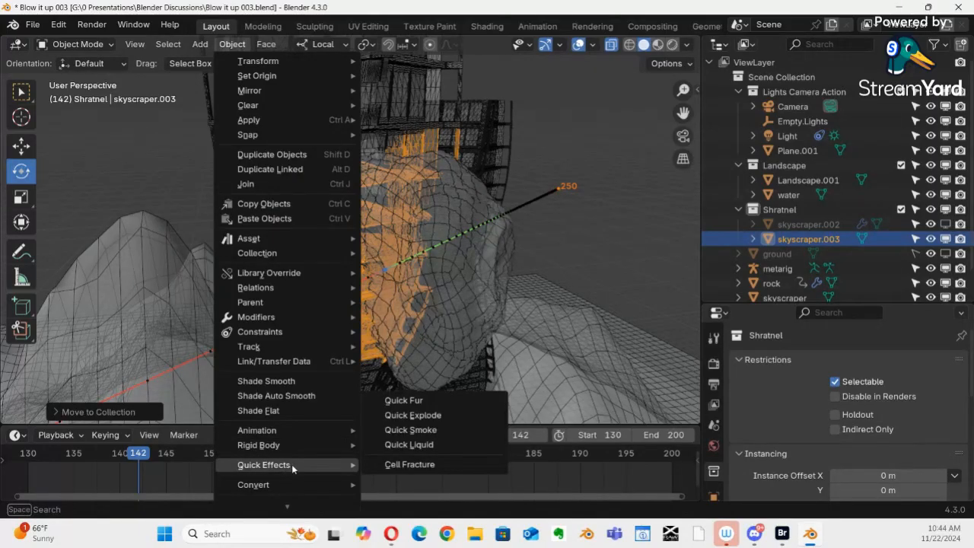
{"action": "right_click", "coordinate": [428, 420]}
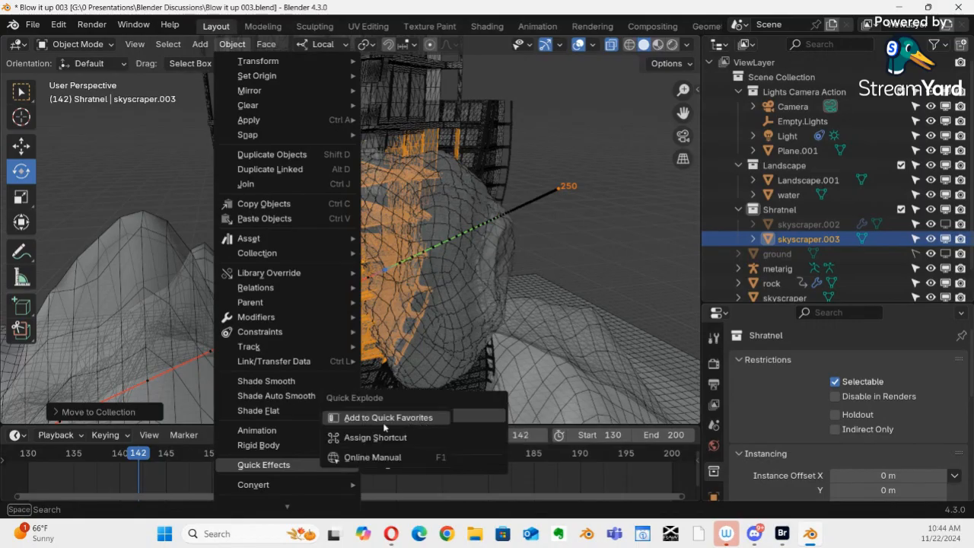
{"action": "key", "text": "Escape"}
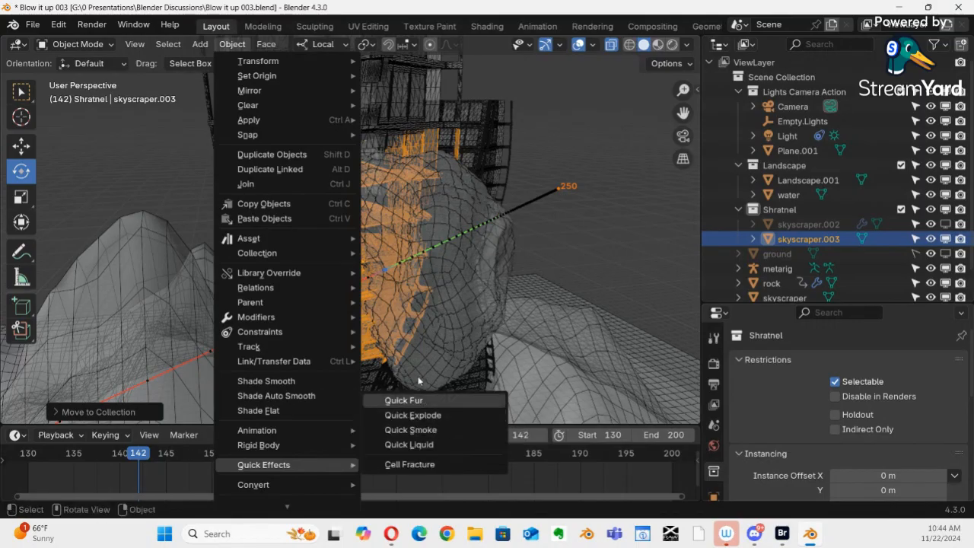
{"action": "left_click", "coordinate": [417, 399]}
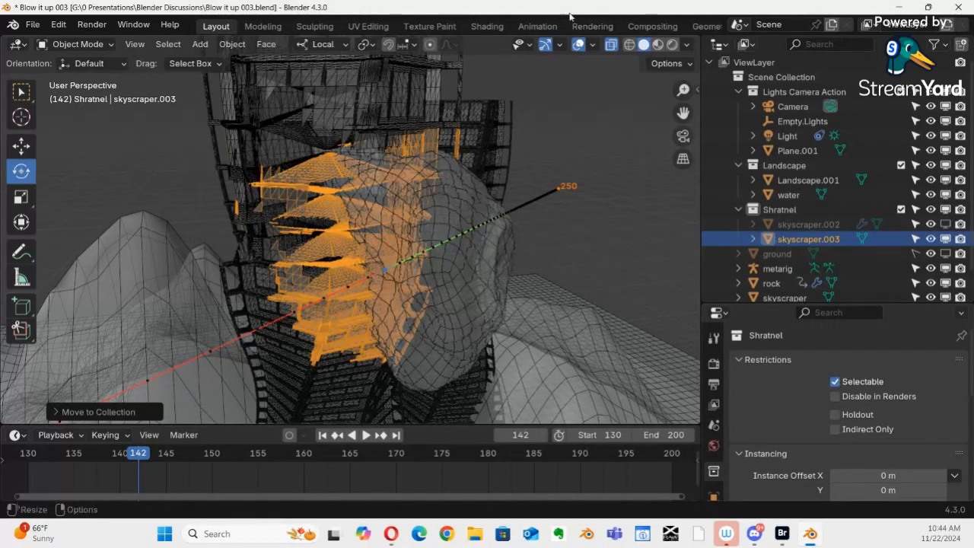
Apply Quick Explode to skyscraper.003, enlarge the Properties editor and show the object's particle system settings
{"action": "key", "text": "q"}
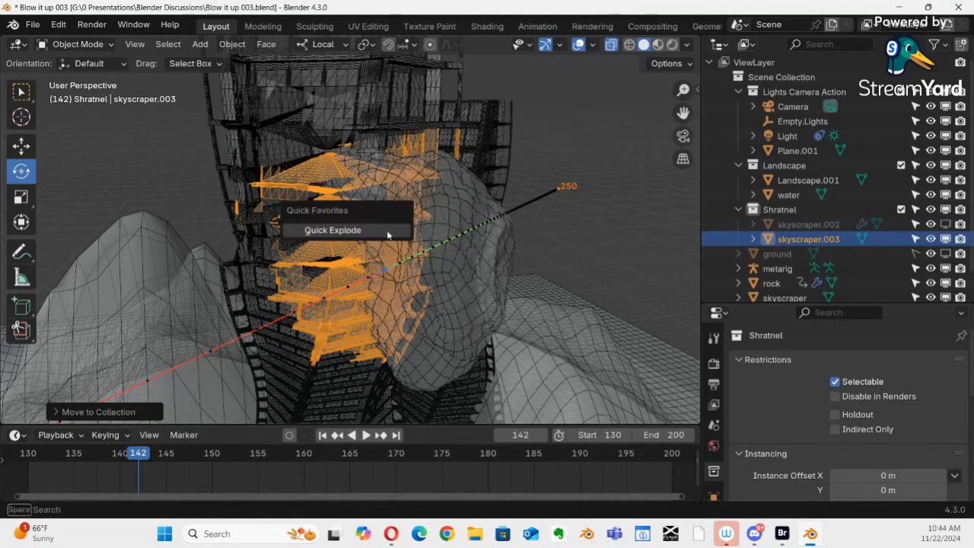
{"action": "left_click", "coordinate": [343, 232]}
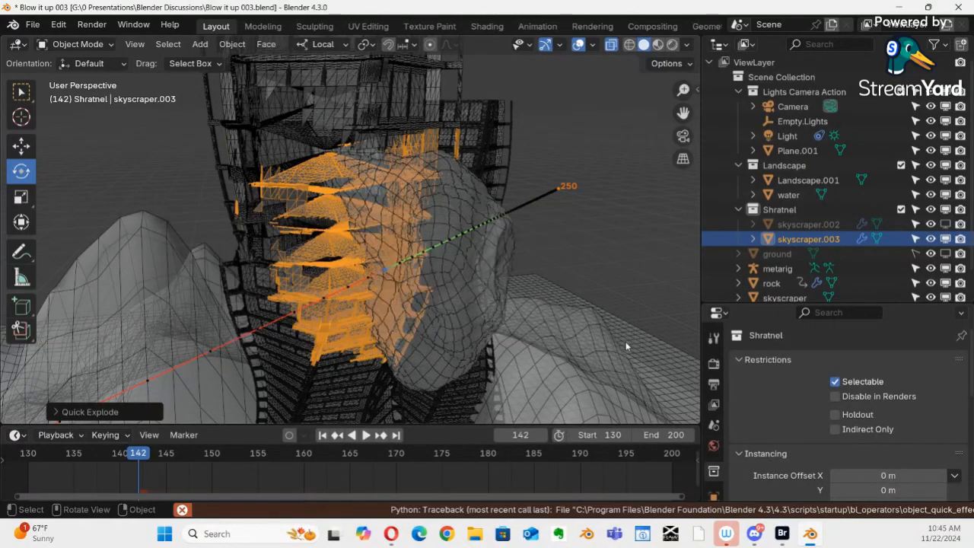
{"action": "left_click", "coordinate": [767, 239]}
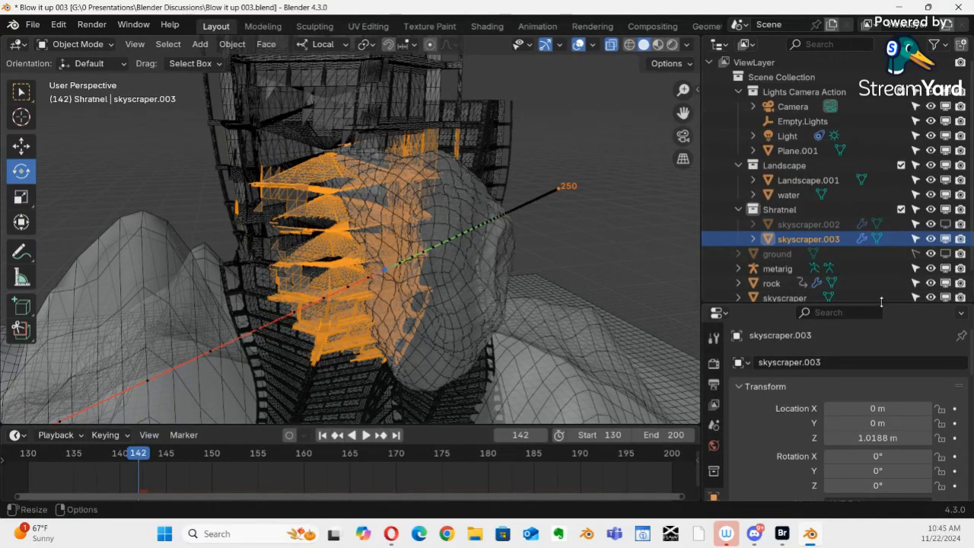
{"action": "left_click_drag", "start_coordinate": [881, 303], "coordinate": [877, 132]}
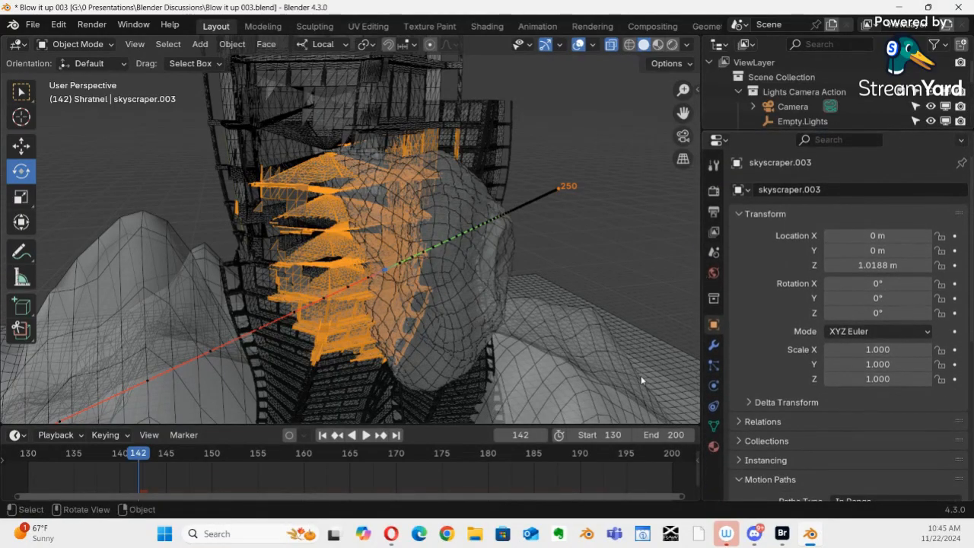
{"action": "left_click", "coordinate": [715, 366]}
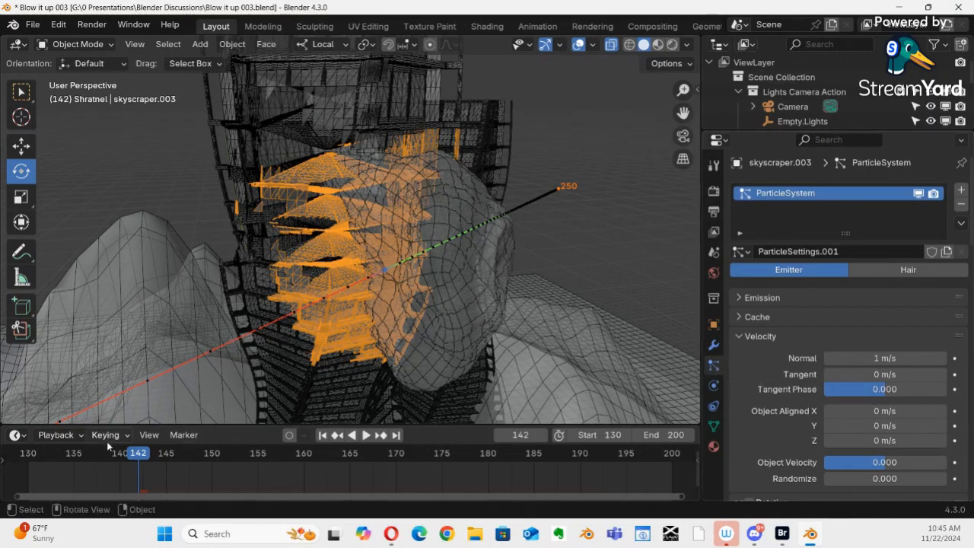
Scrub the timeline to frame 150 to check the explosion of skyscraper.003, then back to frame 127
{"action": "left_click_drag", "start_coordinate": [137, 454], "coordinate": [212, 464]}
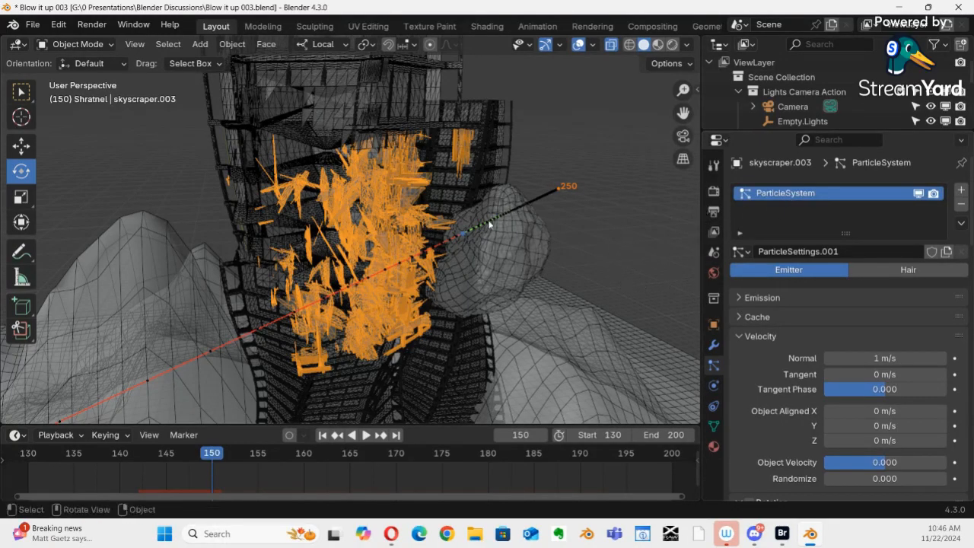
{"action": "key", "text": "ctrl+Tab"}
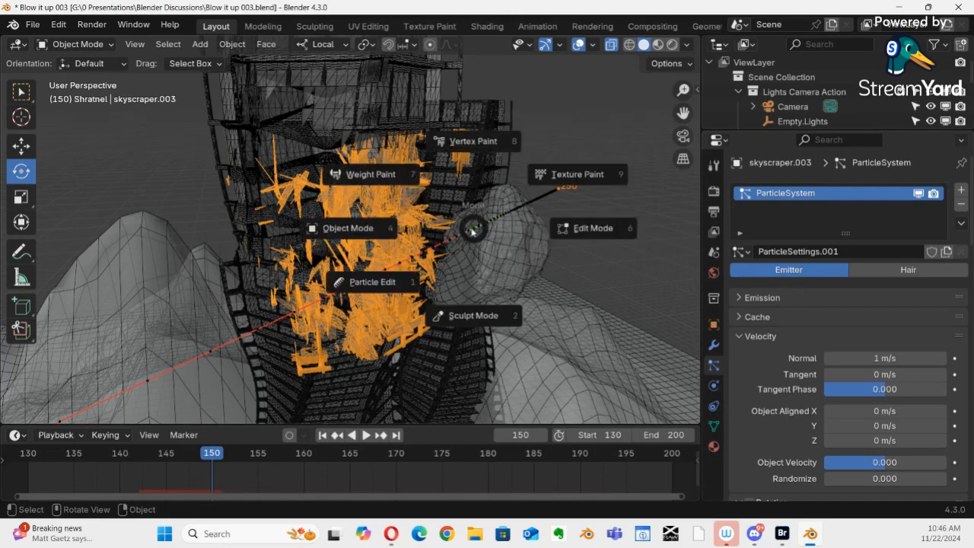
{"action": "left_click", "coordinate": [332, 234]}
{"action": "left_click_drag", "start_coordinate": [221, 458], "coordinate": [2, 459]}
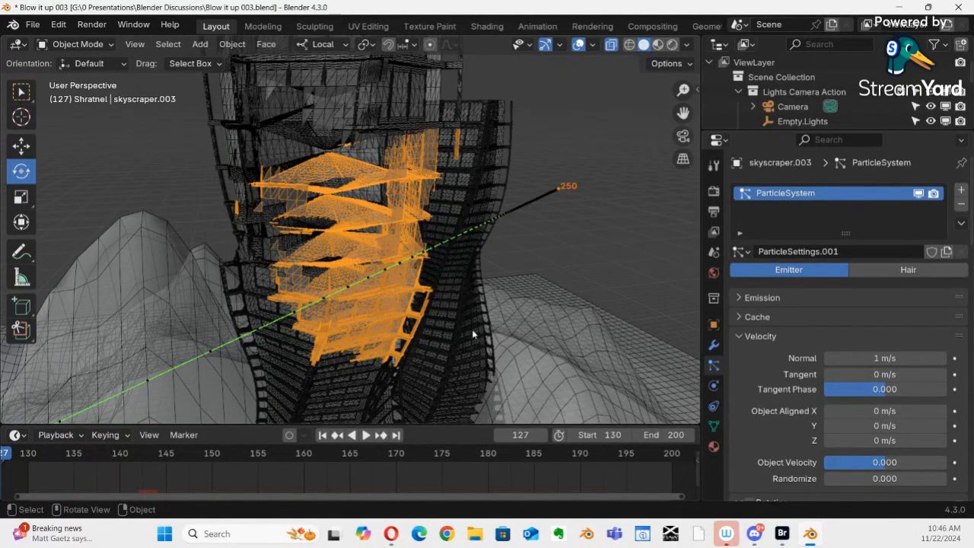
Turn off X-ray and preview the impact on skyscraper.003 from a closer view, stopping at frame 138
{"action": "key", "text": "alt"}
{"action": "key", "text": "alt+z"}
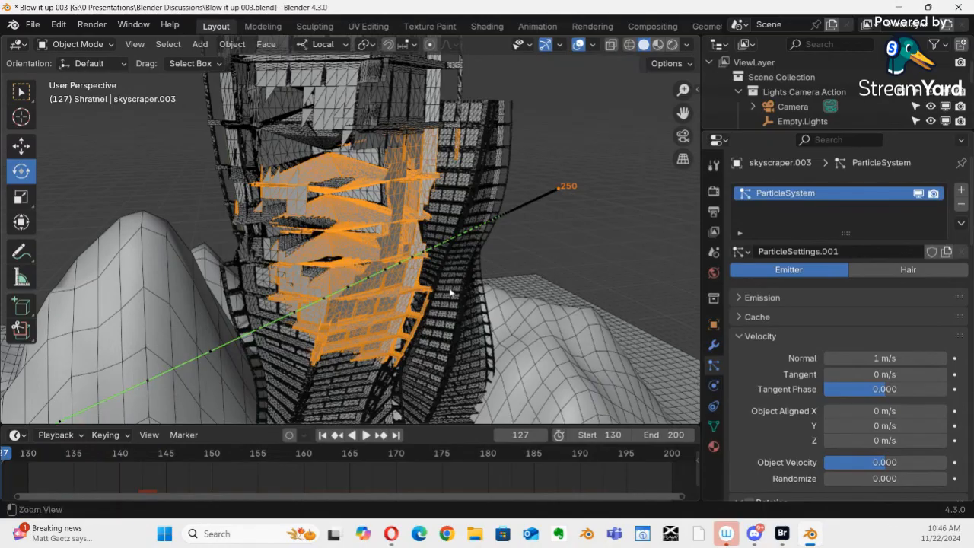
{"action": "middle_click_drag", "start_coordinate": [454, 292], "coordinate": [467, 319]}
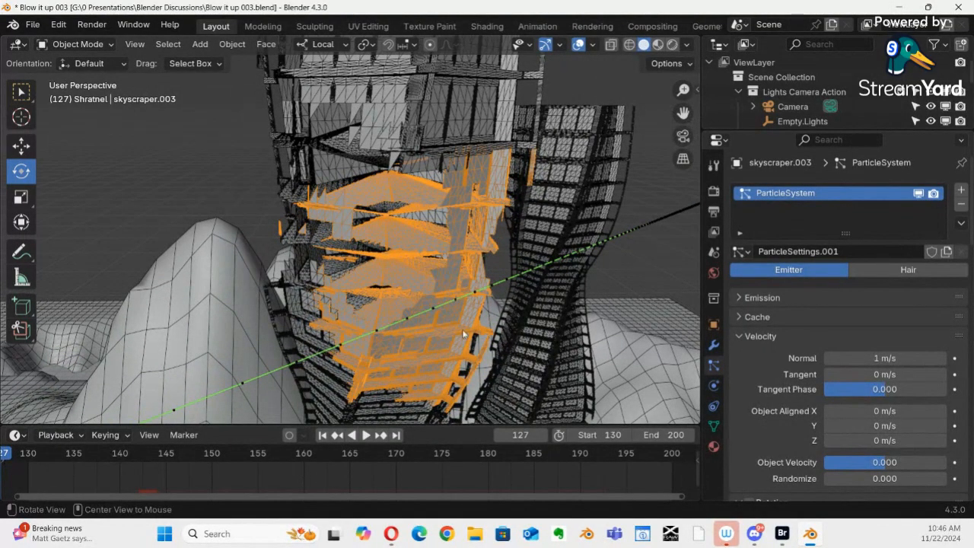
{"action": "middle_click_drag", "start_coordinate": [541, 255], "coordinate": [529, 258]}
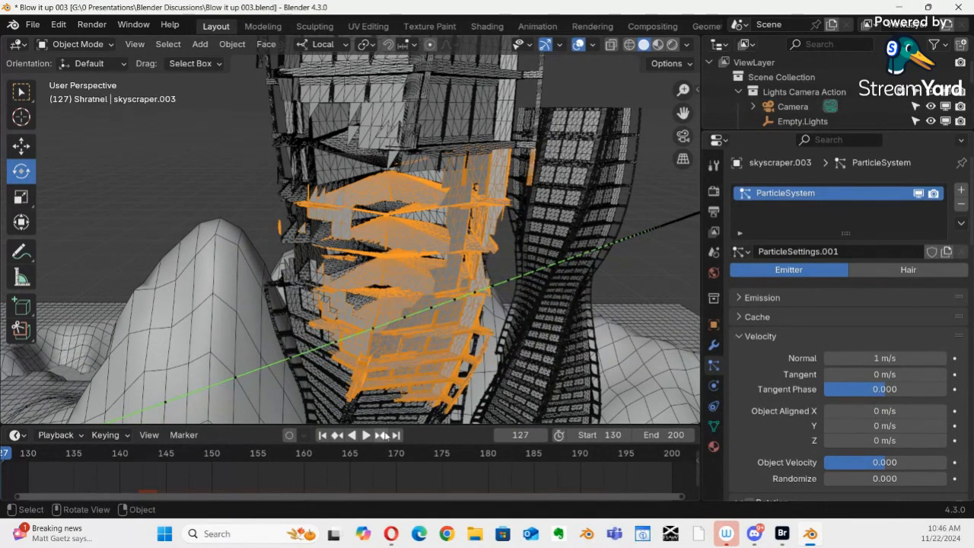
{"action": "key", "text": "space"}
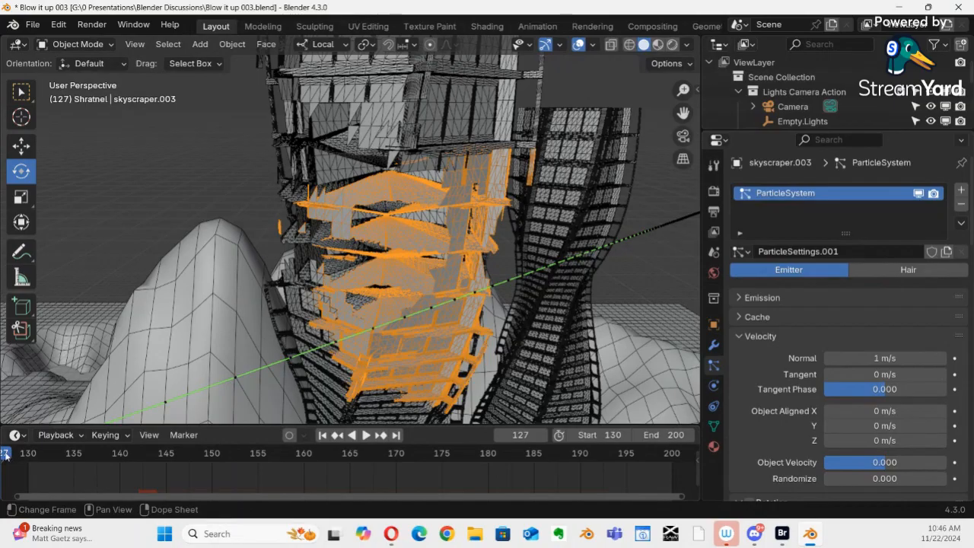
{"action": "left_click_drag", "start_coordinate": [145, 468], "coordinate": [99, 467]}
{"action": "key", "text": "space"}
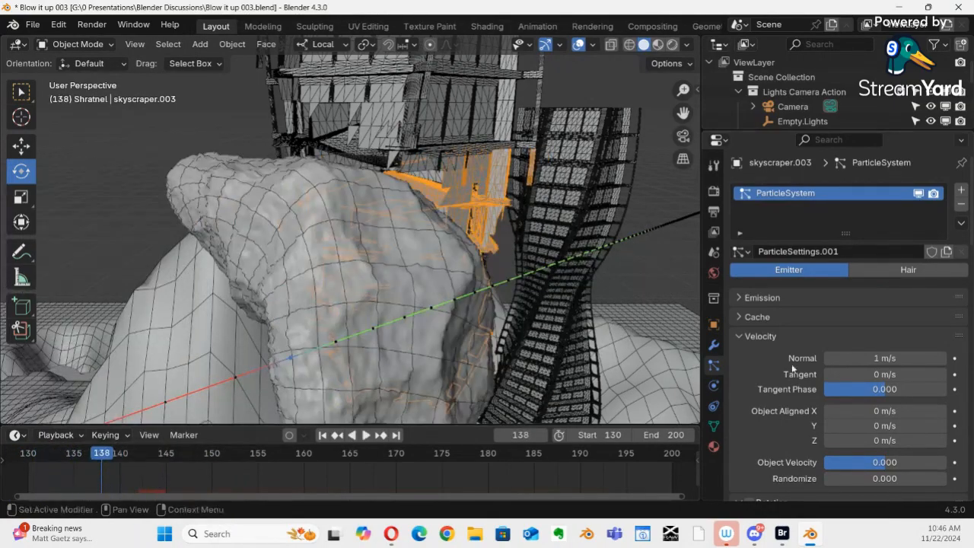
Enlarge the Outliner, re-enable skyscraper.002 in the viewport and select that object on the tower
{"action": "left_click_drag", "start_coordinate": [894, 132], "coordinate": [882, 340]}
{"action": "left_click", "coordinate": [945, 224]}
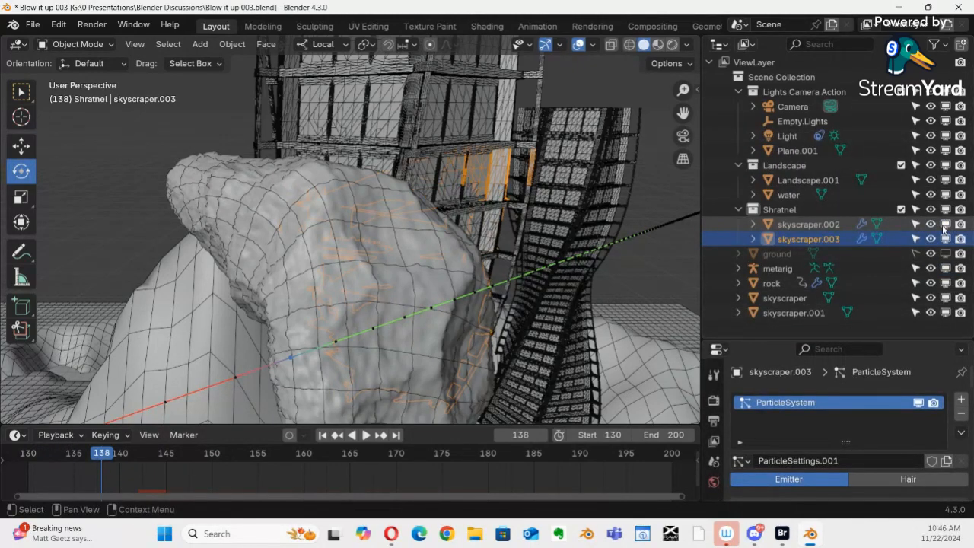
{"action": "left_click_drag", "start_coordinate": [508, 242], "coordinate": [347, 199], "text": "alt"}
{"action": "left_click", "coordinate": [333, 195]}
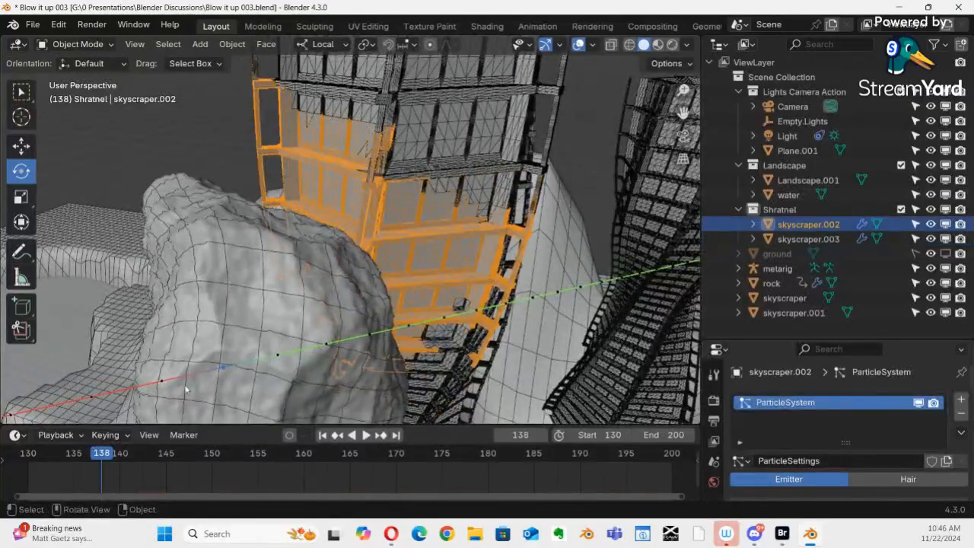
Play the explosion with both debris objects visible, scrub through the impact and return to frame 134
{"action": "key", "text": "space"}
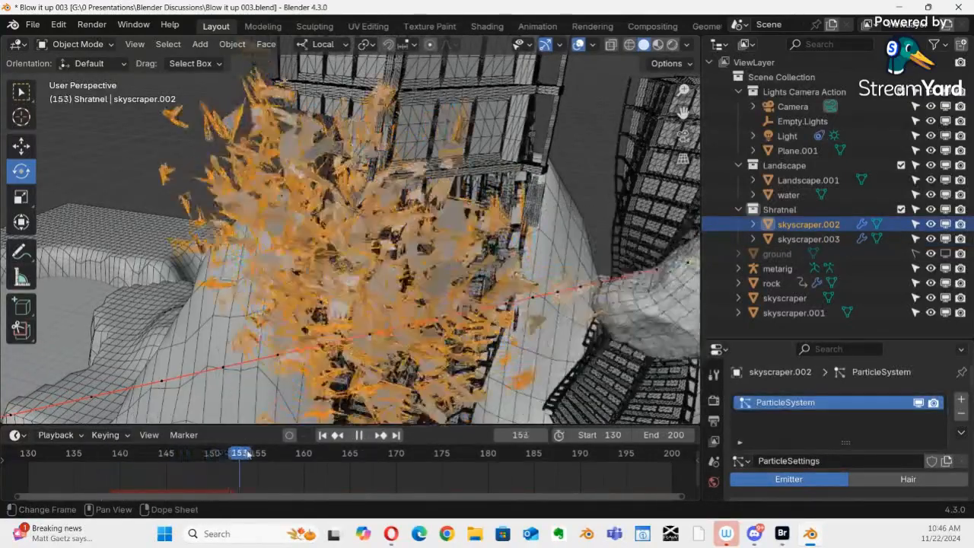
{"action": "left_click_drag", "start_coordinate": [248, 454], "coordinate": [69, 454]}
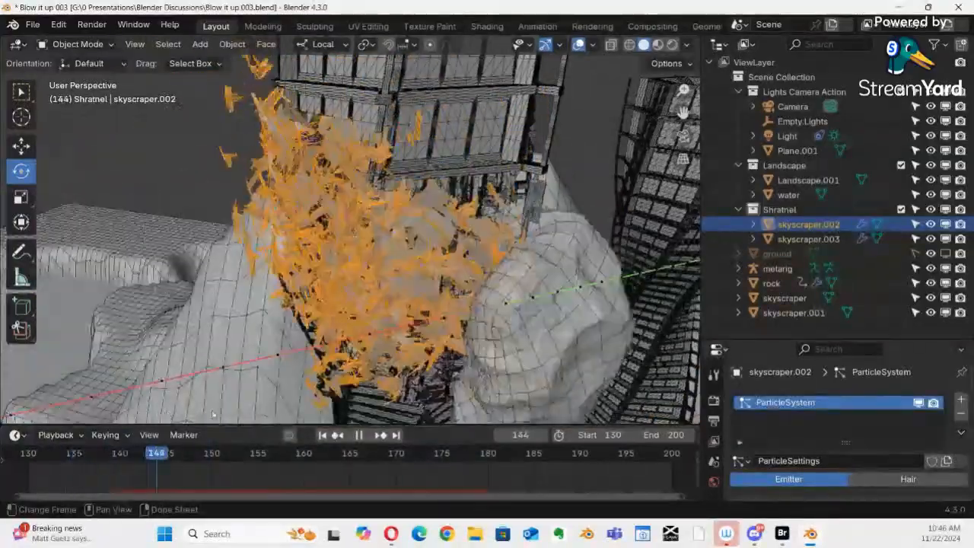
{"action": "left_click_drag", "start_coordinate": [213, 414], "coordinate": [64, 399]}
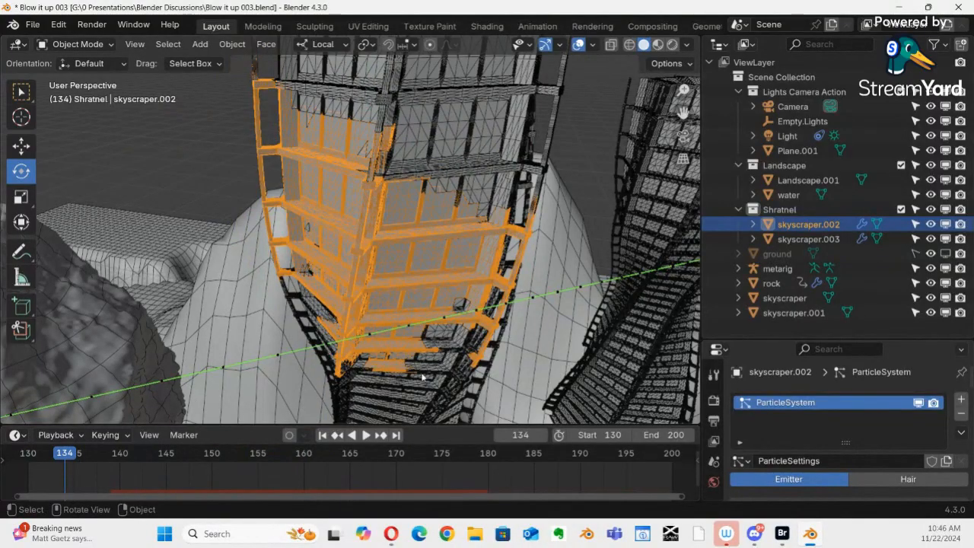
Copy the modifiers from skyscraper.002 to skyscraper.003, keeping skyscraper.002 as the active object of the selection
{"action": "left_click", "coordinate": [448, 341]}
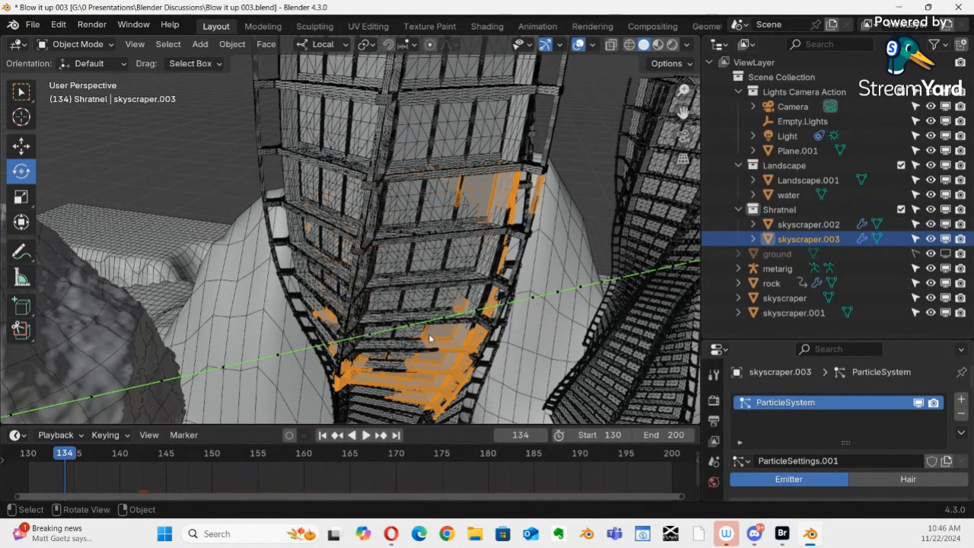
{"action": "left_click", "coordinate": [357, 254], "text": "shift"}
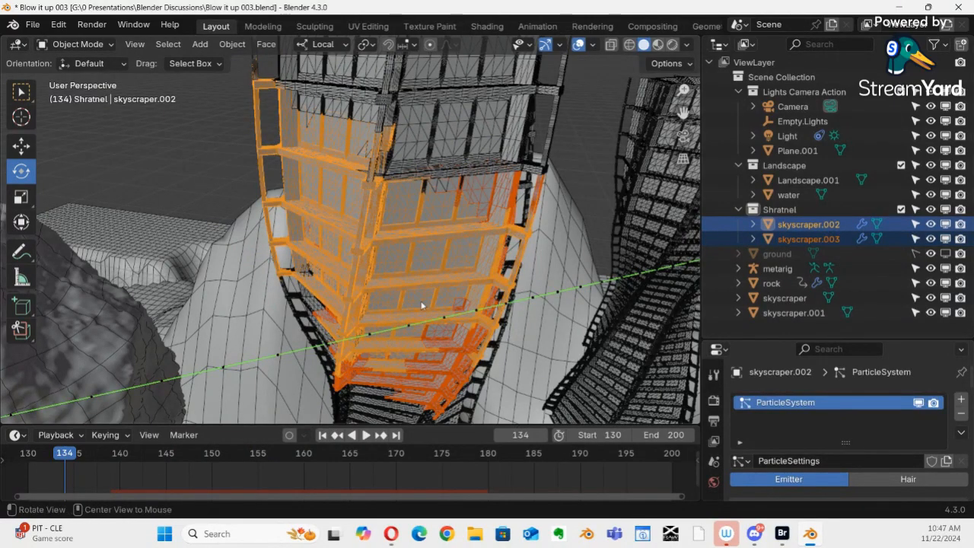
{"action": "middle_click_drag", "start_coordinate": [388, 332], "coordinate": [345, 243]}
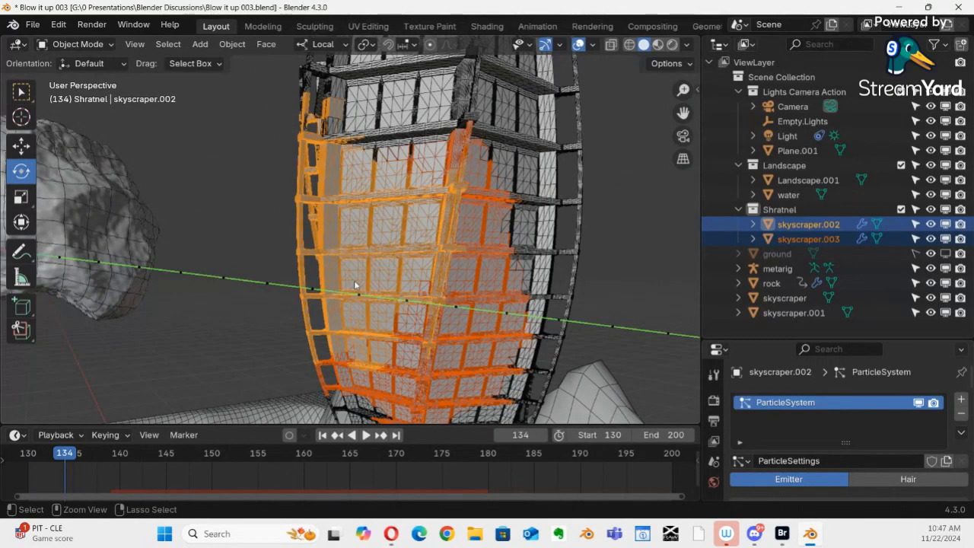
{"action": "key", "text": "ctrl+l"}
{"action": "mouse_move", "coordinate": [423, 262]}
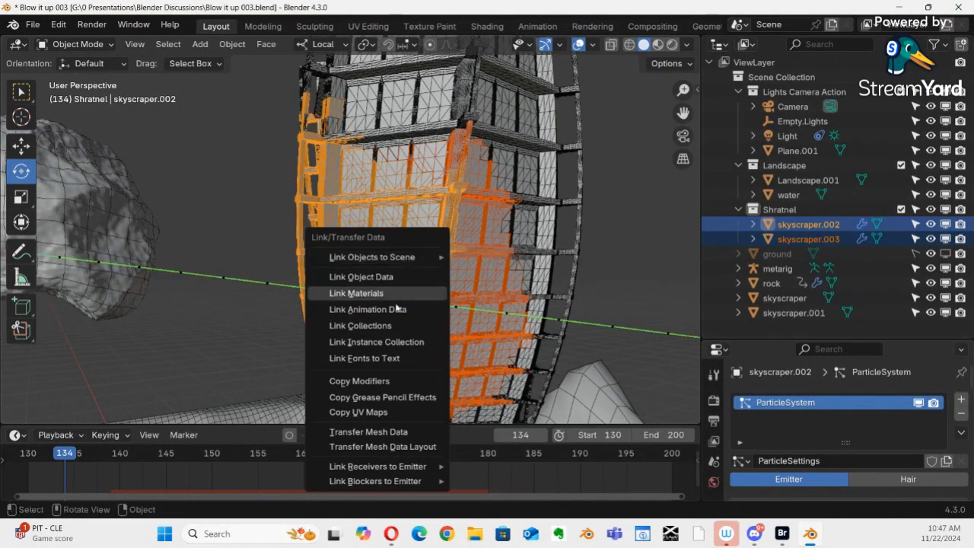
{"action": "left_click", "coordinate": [377, 384]}
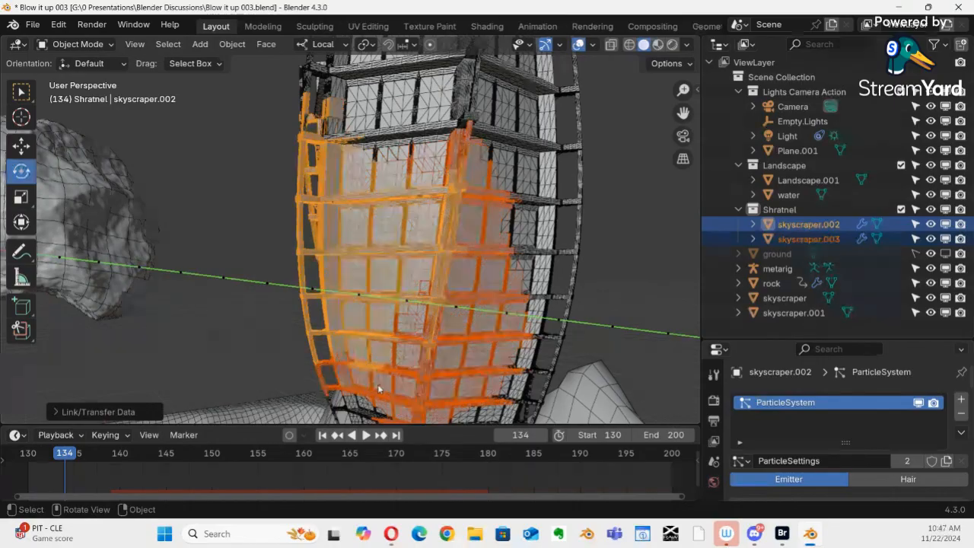
Play and scrub through the explosion of both debris objects, then stop at frame 139
{"action": "key", "text": "space"}
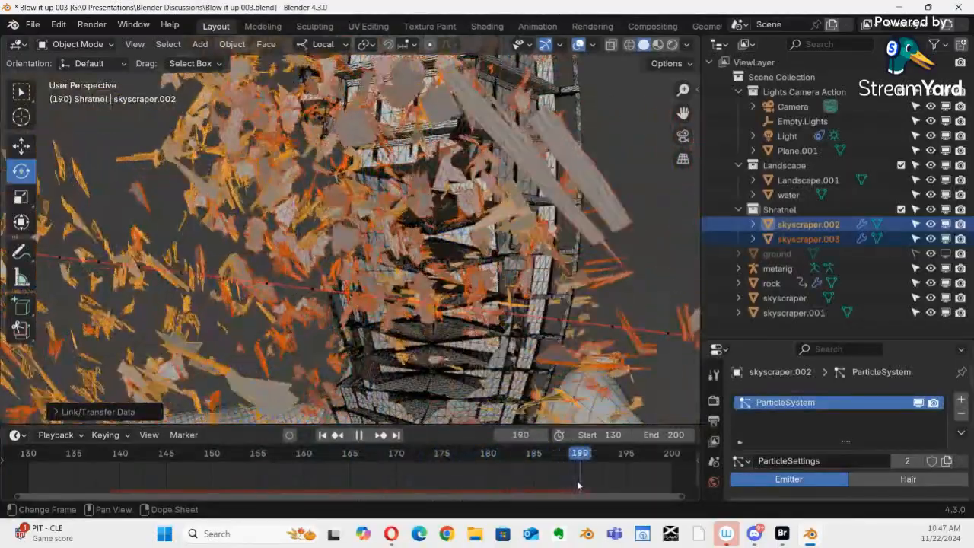
{"action": "left_click_drag", "start_coordinate": [502, 475], "coordinate": [121, 400]}
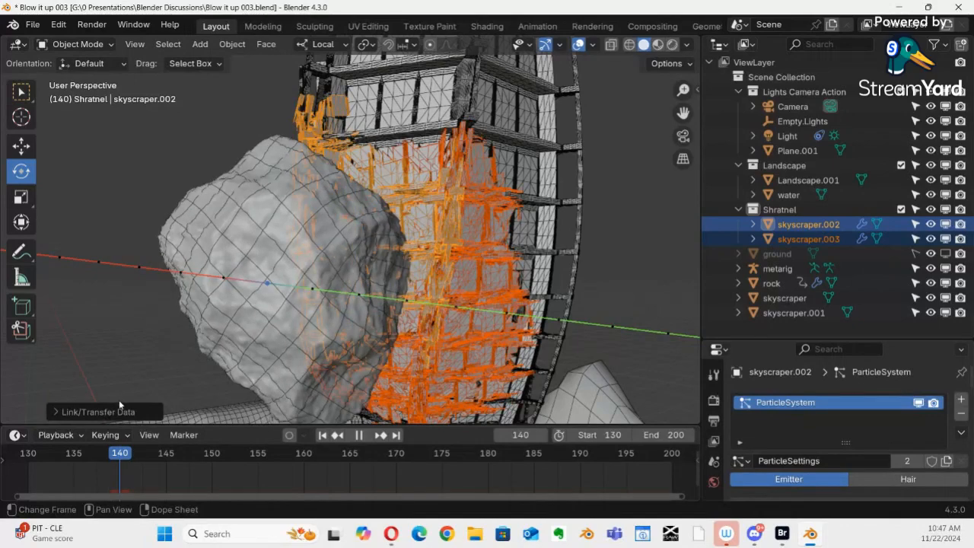
{"action": "key", "text": "Escape"}
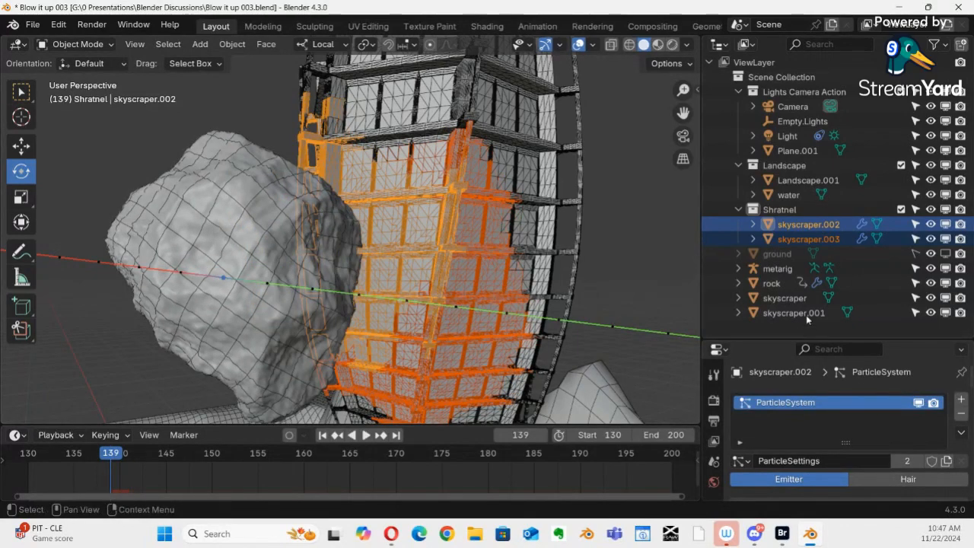
Select only skyscraper.002 and examine the Velocity and Emission settings of its particle system
{"action": "left_click", "coordinate": [795, 226]}
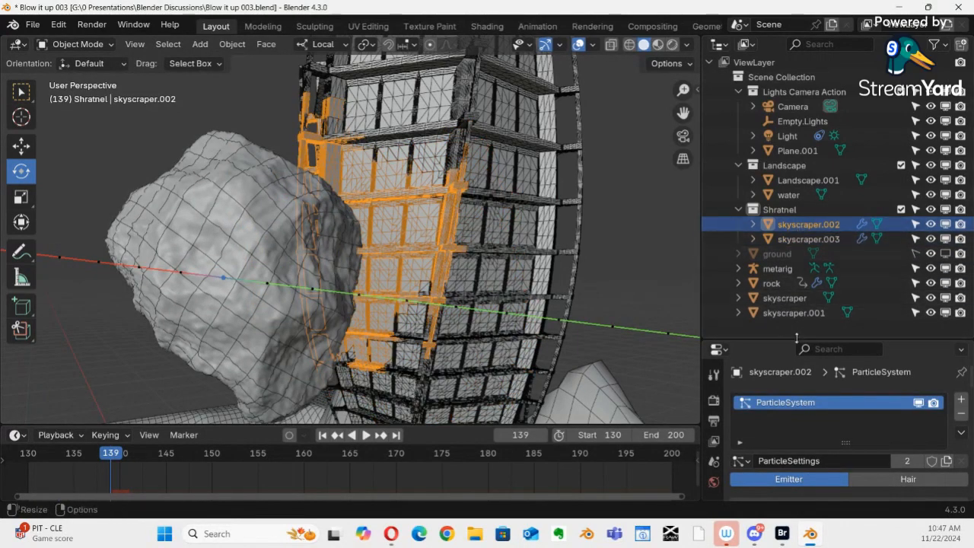
{"action": "left_click_drag", "start_coordinate": [848, 340], "coordinate": [837, 104]}
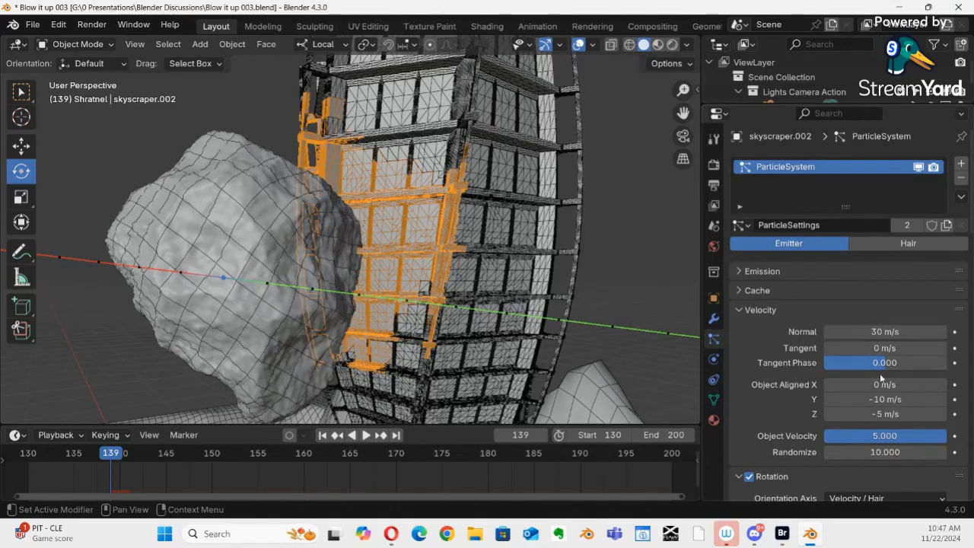
{"action": "left_click", "coordinate": [737, 274]}
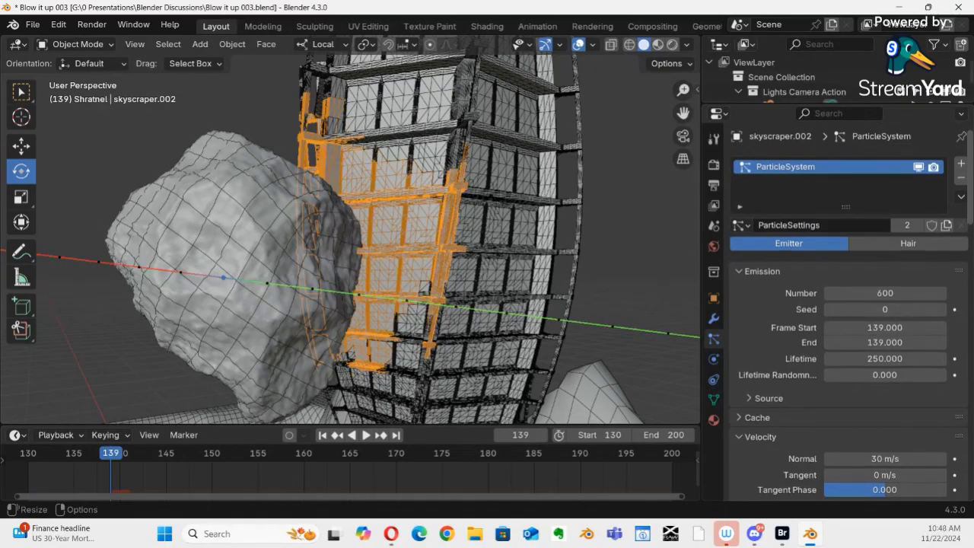
{"action": "left_click_drag", "start_coordinate": [837, 106], "coordinate": [838, 238]}
{"action": "scroll", "coordinate": [913, 183], "scroll_direction": "down", "scroll_amount": 5}
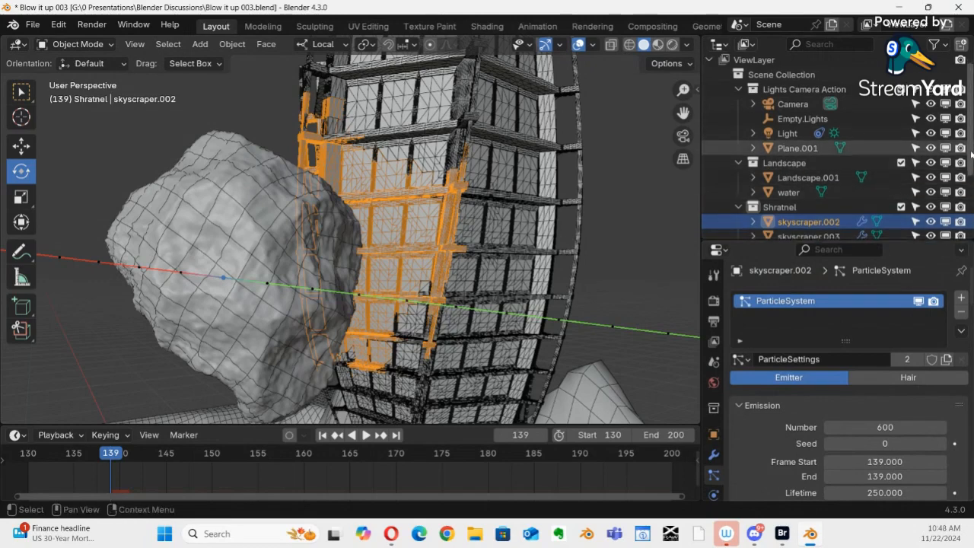
{"action": "scroll", "coordinate": [963, 197], "scroll_direction": "down", "scroll_amount": 1}
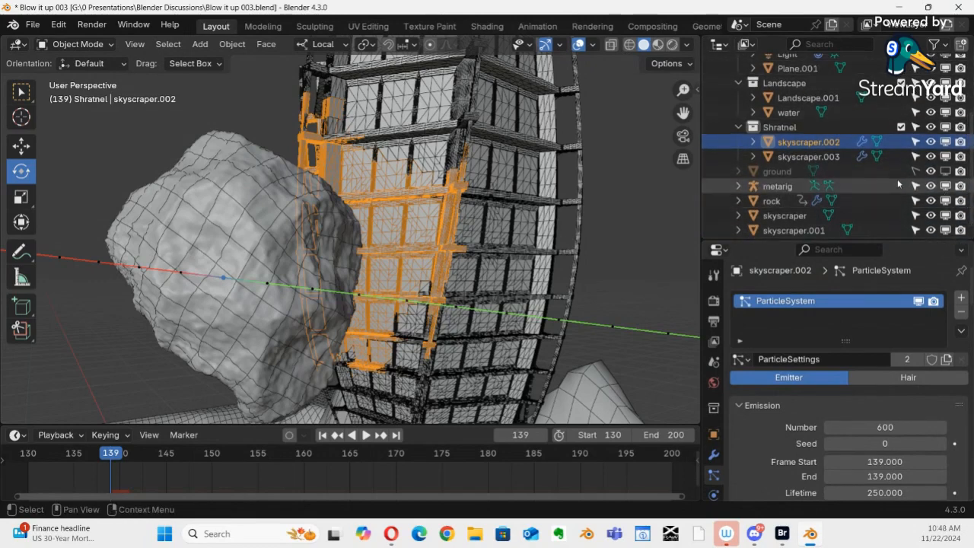
Select skyscraper.003 in the Shratnel collection and preview its explosion, pausing at frame 143
{"action": "left_click", "coordinate": [820, 156]}
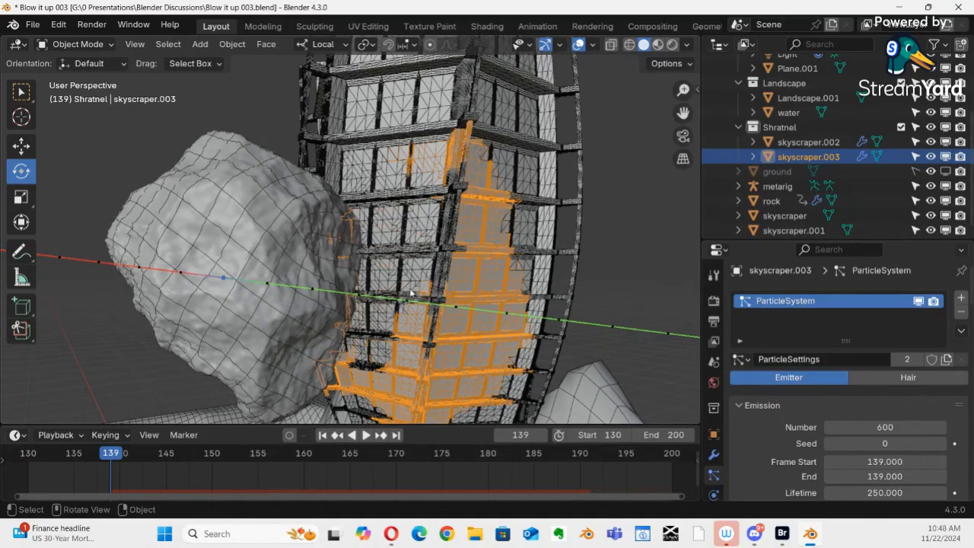
{"action": "key", "text": "space"}
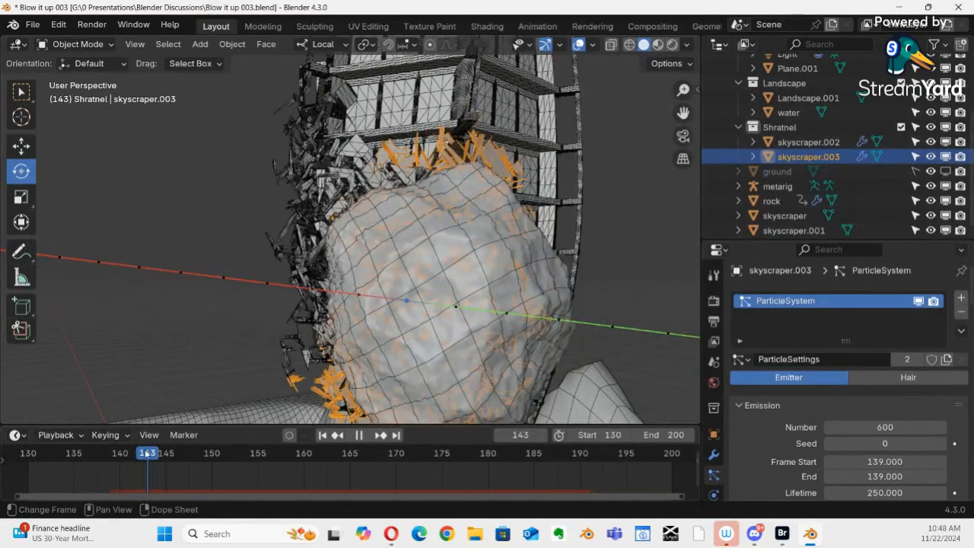
{"action": "key", "text": "space"}
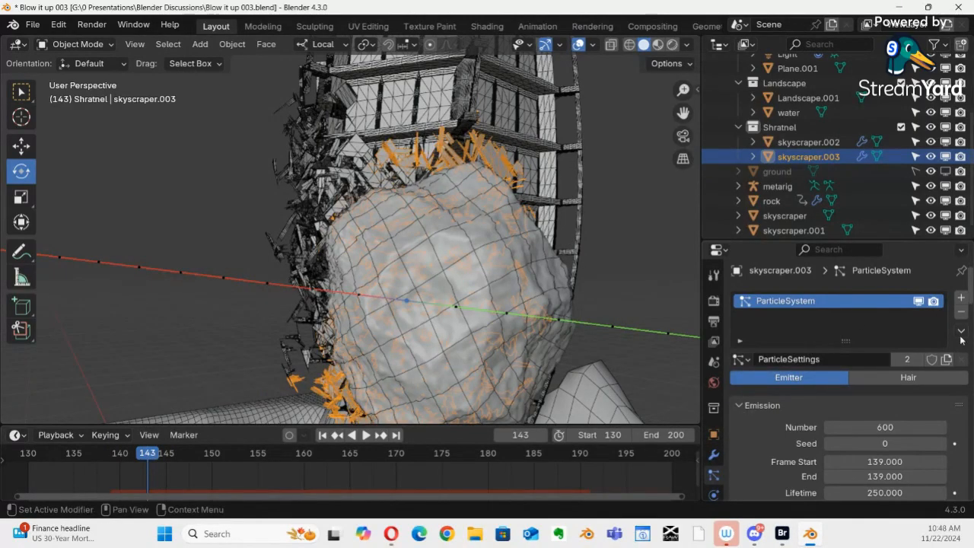
Set both Frame Start and End of the shared particle emission to 143
{"action": "left_click", "coordinate": [882, 463]}
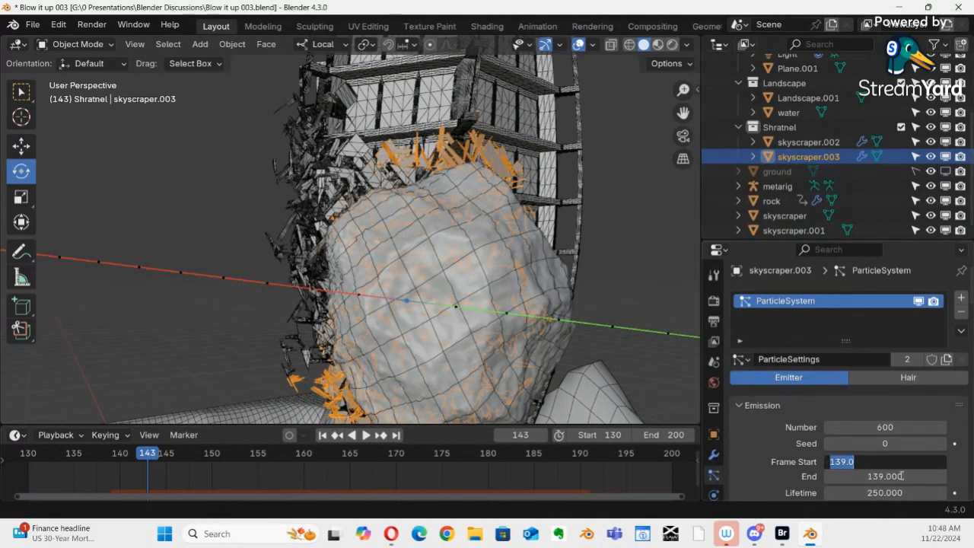
{"action": "left_click", "coordinate": [892, 465]}
{"action": "key", "text": "Return"}
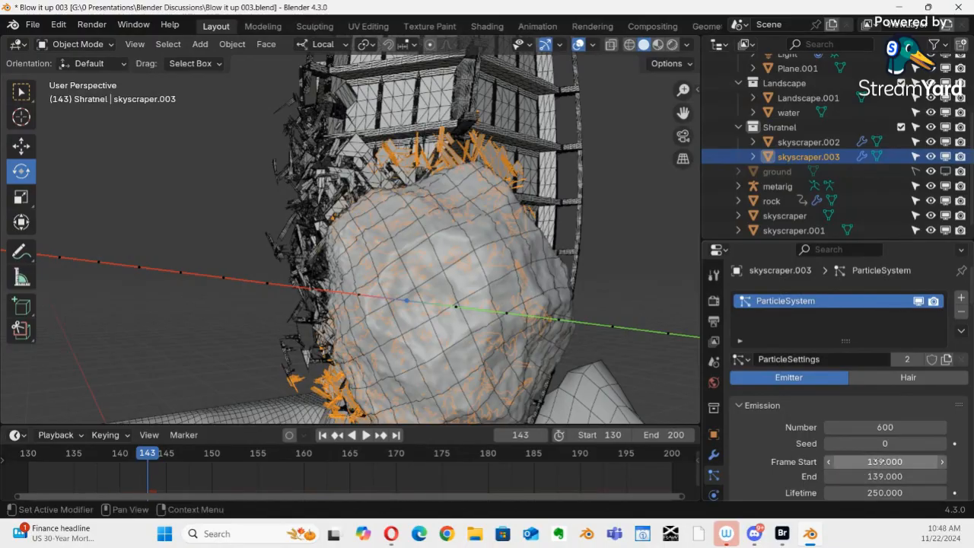
{"action": "left_click_drag", "start_coordinate": [879, 476], "coordinate": [884, 479]}
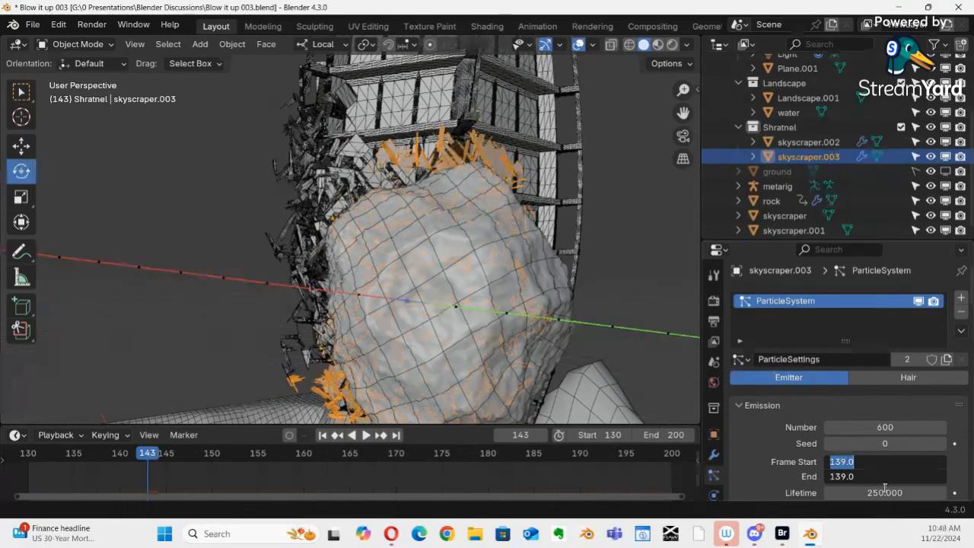
{"action": "type", "text": "143"}
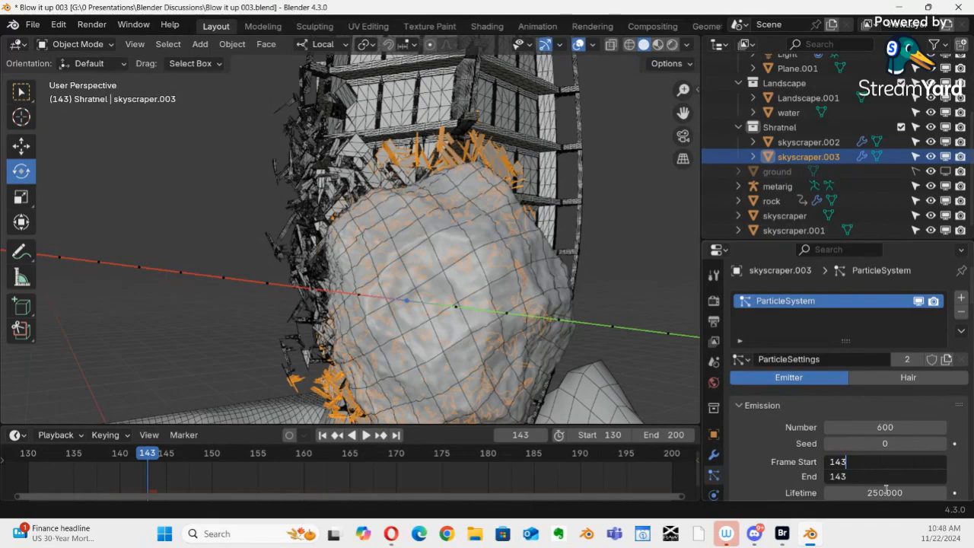
{"action": "key", "text": "Return"}
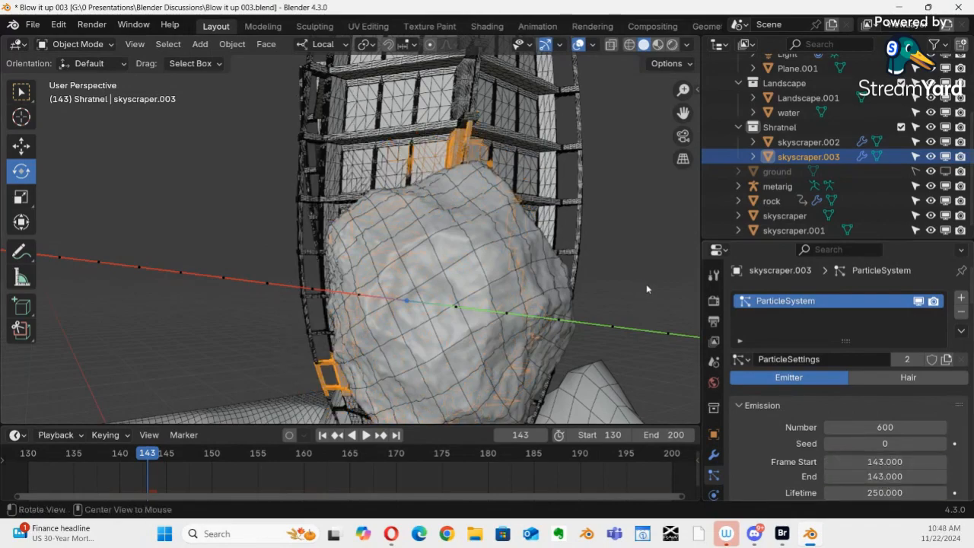
View the impact from the tower's other side and advance frame by frame from 143 to 156
{"action": "middle_click_drag", "start_coordinate": [572, 251], "coordinate": [479, 265]}
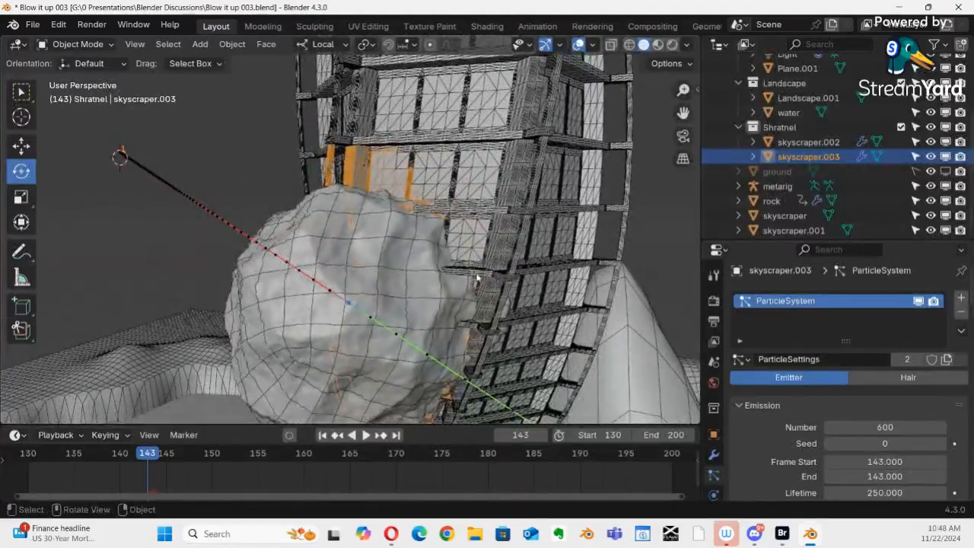
{"action": "key", "text": "Right"}
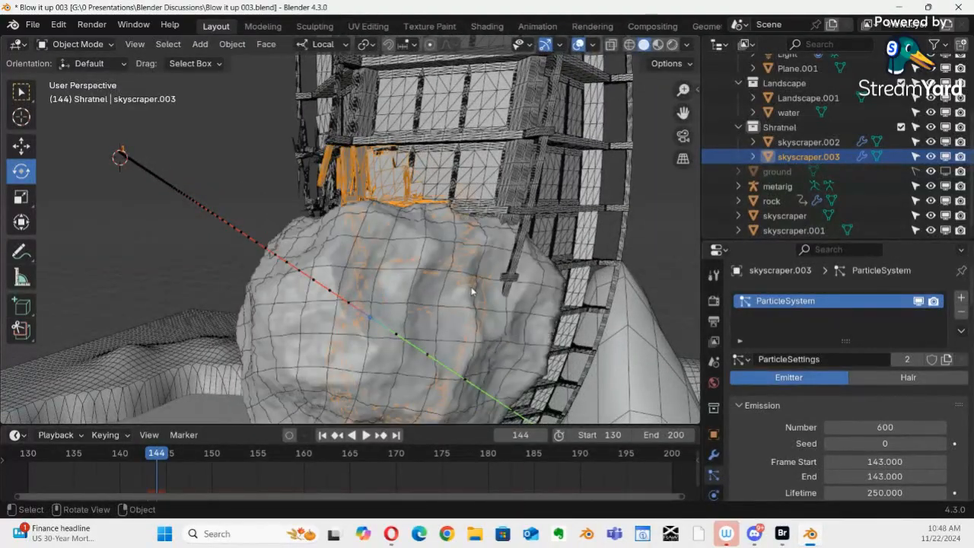
{"action": "key", "text": "Right"}
{"action": "key", "text": "Right"}
{"action": "key", "text": "Right"}
{"action": "key", "text": "Right"}
{"action": "key", "text": "Right"}
{"action": "key", "text": "Right"}
{"action": "key", "text": "Right"}
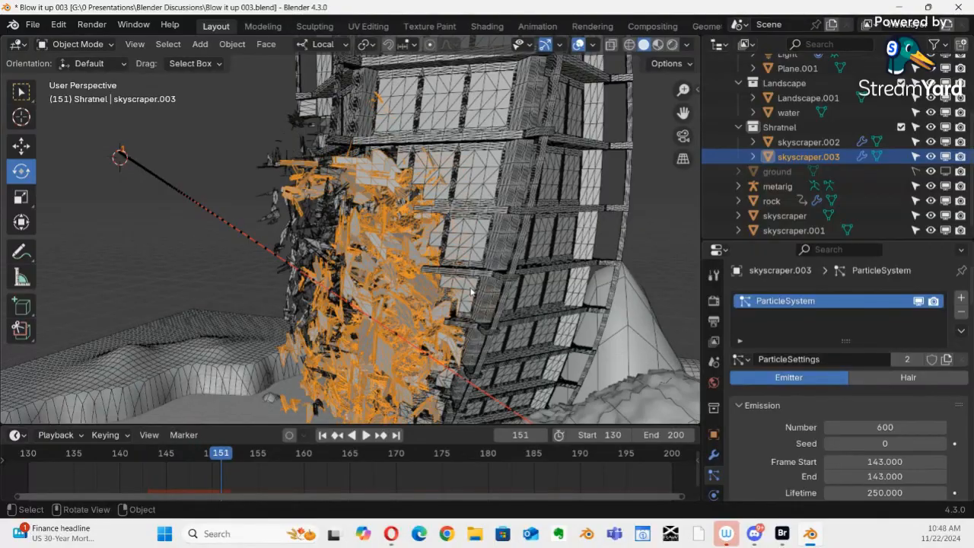
{"action": "key", "text": "Right"}
{"action": "key", "text": "Right"}
{"action": "key", "text": "Right"}
{"action": "key", "text": "Right"}
{"action": "key", "text": "Right"}
{"action": "key", "text": "Up"}
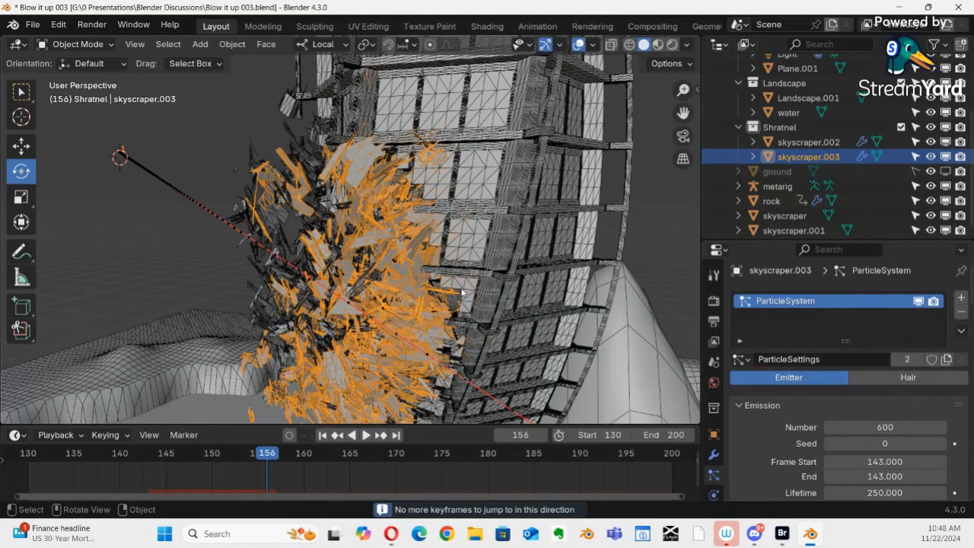
Step the animation back frame by frame to frame 140, before the debris starts emitting
{"action": "key", "text": "Left"}
{"action": "key", "text": "Left"}
{"action": "key", "text": "Left"}
{"action": "key", "text": "Left"}
{"action": "key", "text": "Left"}
{"action": "key", "text": "Left"}
{"action": "key", "text": "Left"}
{"action": "key", "text": "Left"}
{"action": "key", "text": "Left"}
{"action": "key", "text": "Left"}
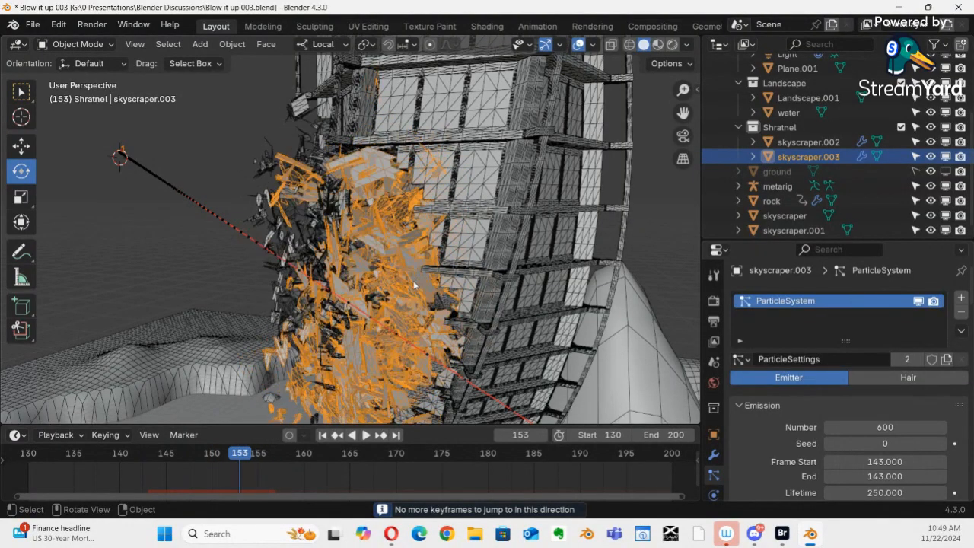
{"action": "key", "text": "Left"}
{"action": "key", "text": "Left"}
{"action": "key", "text": "Left"}
{"action": "key", "text": "Left"}
{"action": "key", "text": "Left"}
{"action": "key", "text": "Left"}
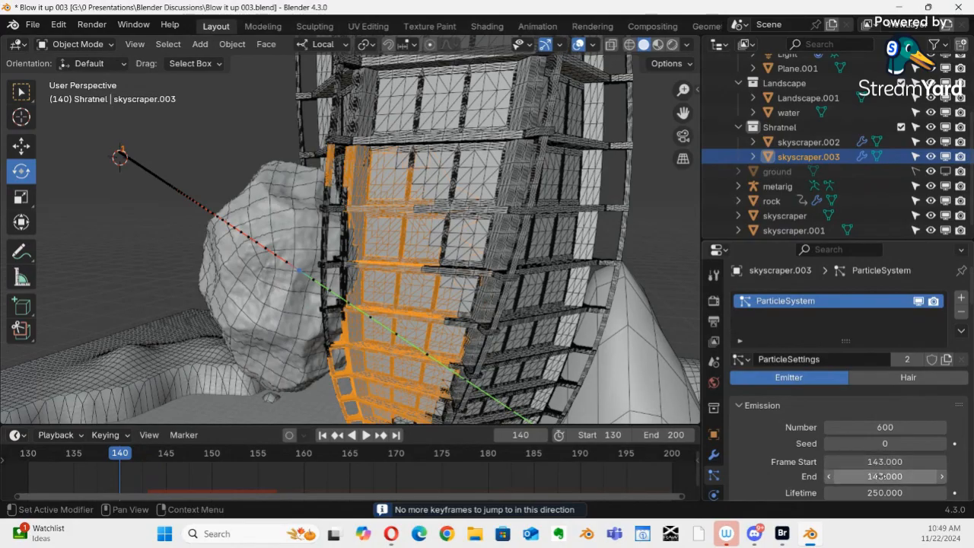
Step forward frame by frame from 140 to 157 to check the explosion timing against the rock
{"action": "key", "text": "Right"}
{"action": "key", "text": "Right"}
{"action": "key", "text": "Right"}
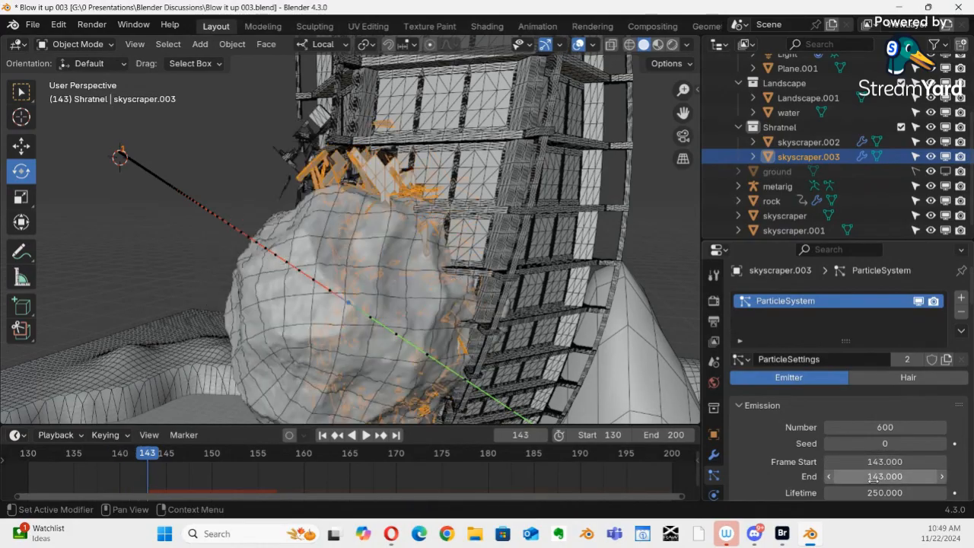
{"action": "key", "text": "Right"}
{"action": "key", "text": "Right"}
{"action": "key", "text": "Right"}
{"action": "key", "text": "Right"}
{"action": "key", "text": "Right"}
{"action": "key", "text": "Right"}
{"action": "key", "text": "Right"}
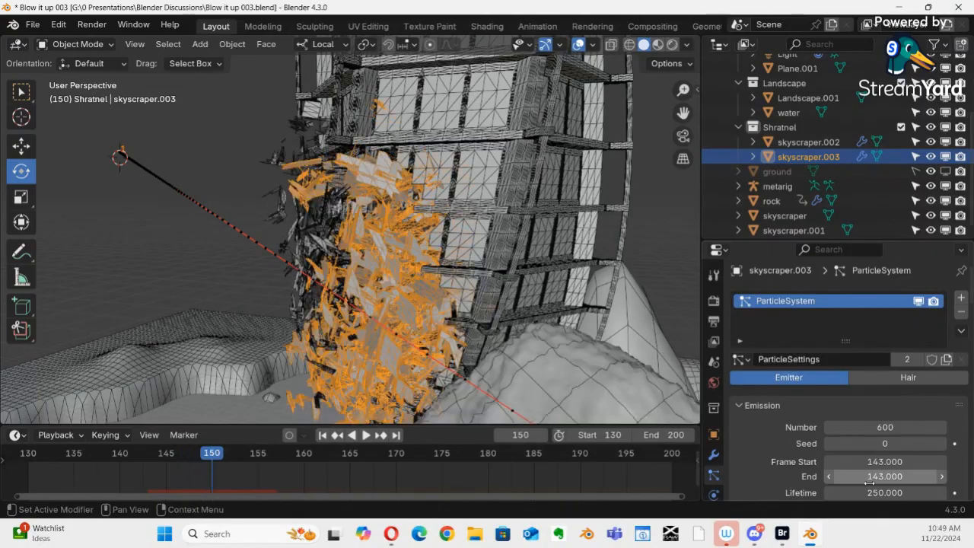
{"action": "key", "text": "Right"}
{"action": "key", "text": "Right"}
{"action": "key", "text": "Right"}
{"action": "key", "text": "Right"}
{"action": "key", "text": "Right"}
{"action": "key", "text": "Right"}
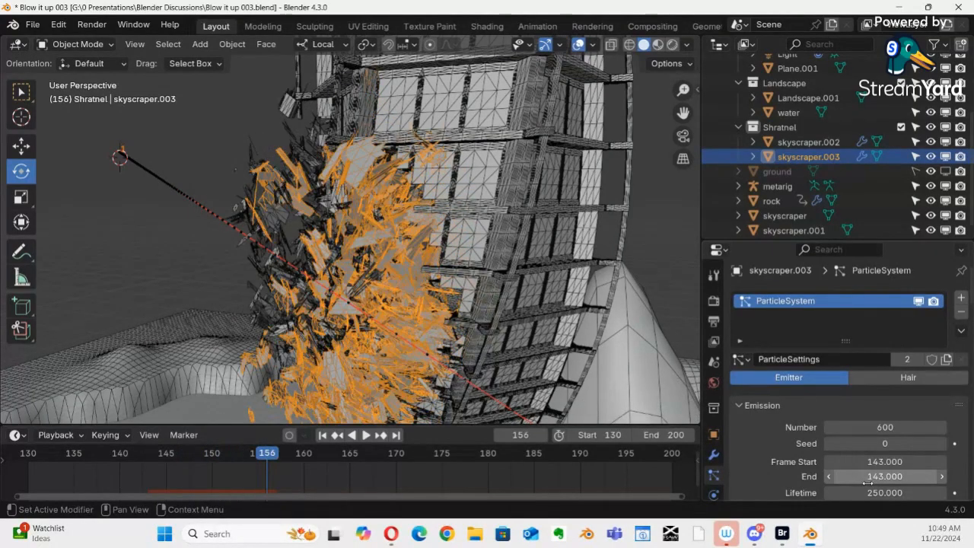
{"action": "key", "text": "Right"}
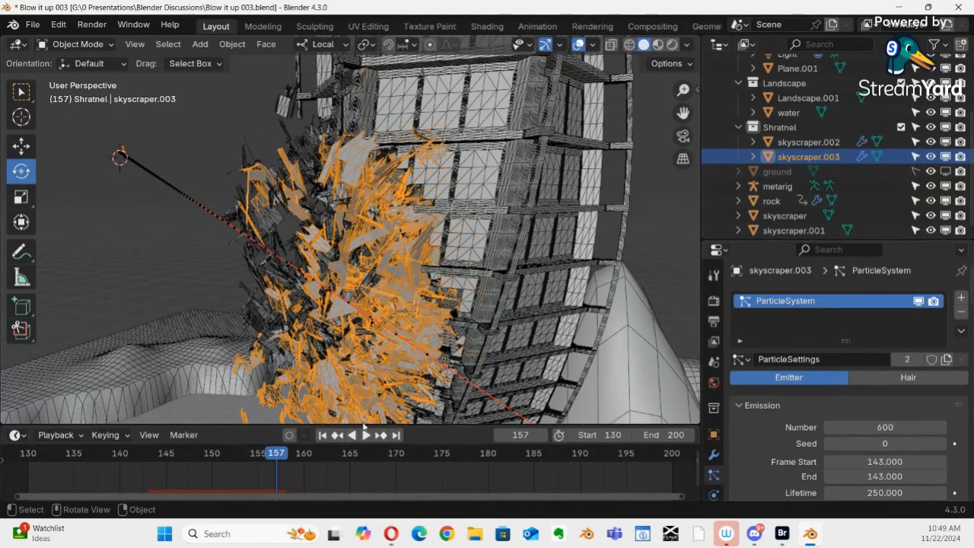
Replay the explosion from near the start, view it from a distance with both towers visible, and stop at frame 137
{"action": "left_click_drag", "start_coordinate": [266, 455], "coordinate": [18, 306]}
{"action": "key", "text": "space"}
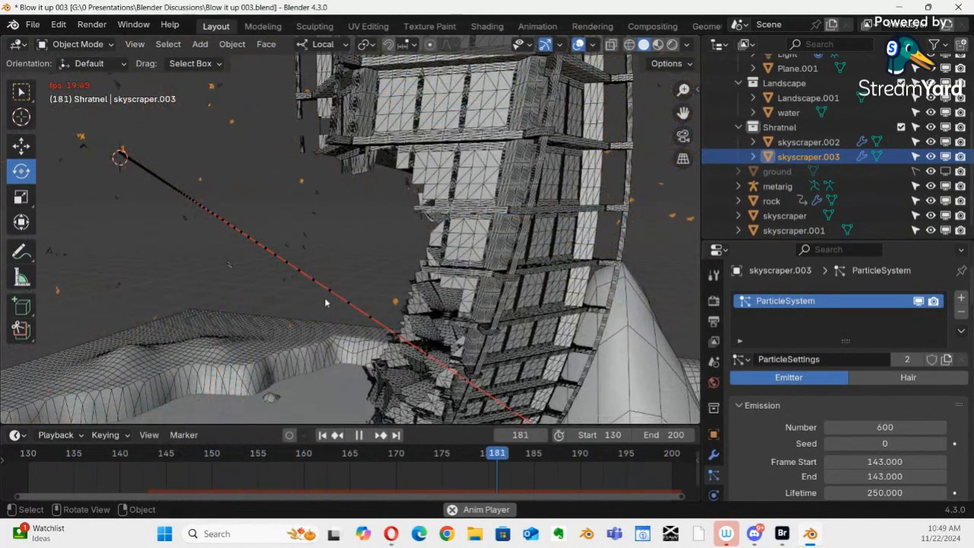
{"action": "scroll", "coordinate": [350, 275], "scroll_direction": "down", "scroll_amount": 6}
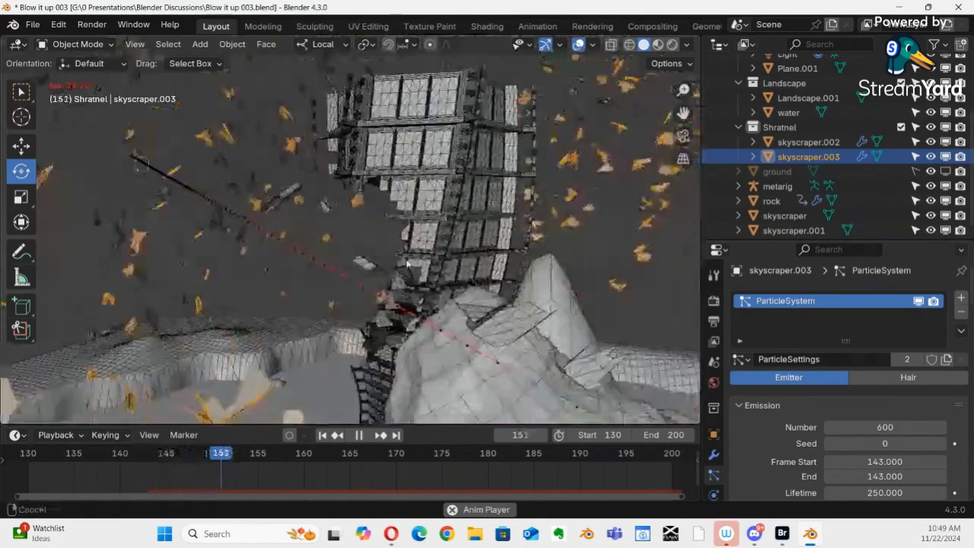
{"action": "scroll", "coordinate": [368, 280], "scroll_direction": "down", "scroll_amount": 4}
{"action": "middle_click_drag", "start_coordinate": [373, 267], "coordinate": [398, 285]}
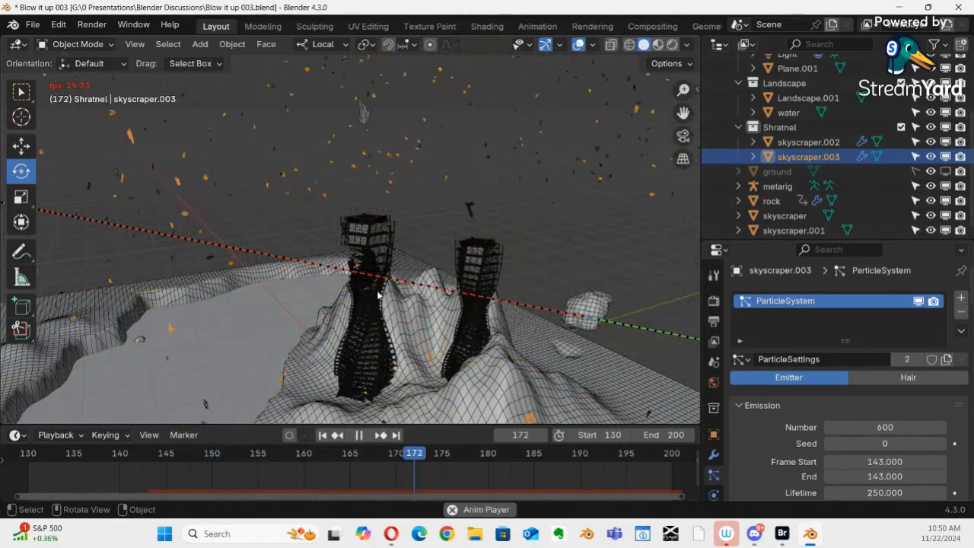
{"action": "key", "text": "space"}
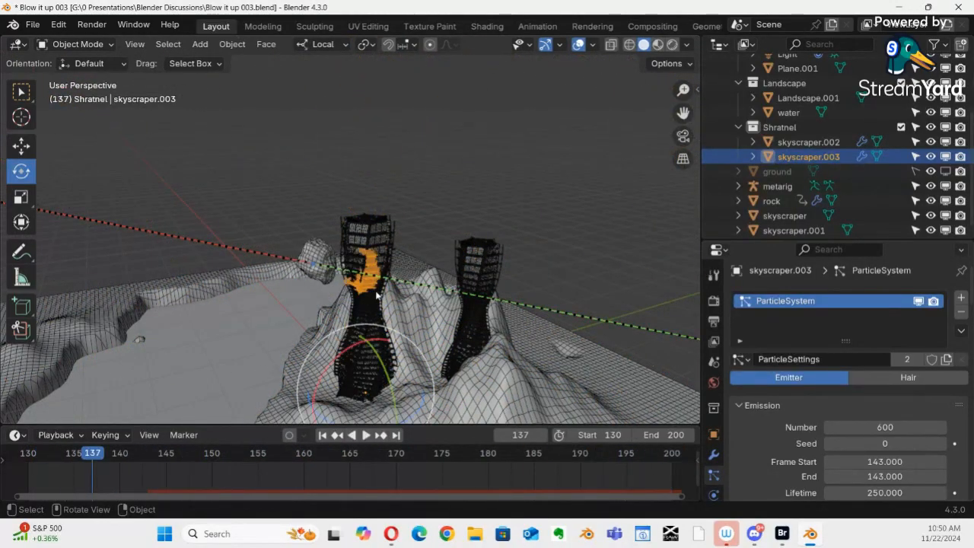
Replay the explosion from frame 137 in the distant view and return to frame 139, where the rock reaches the tower
{"action": "key", "text": "space"}
{"action": "key", "text": "space"}
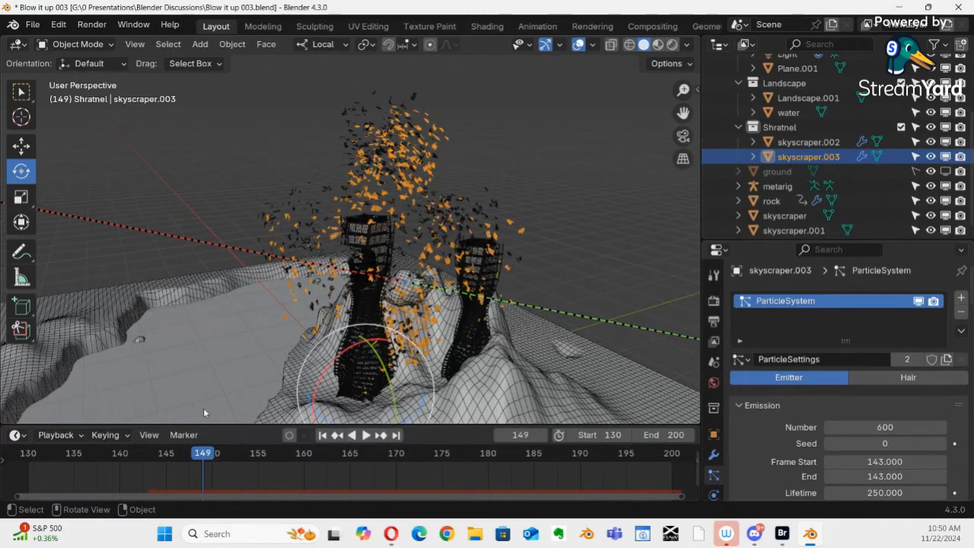
{"action": "left_click_drag", "start_coordinate": [203, 456], "coordinate": [119, 435]}
{"action": "key", "text": "space"}
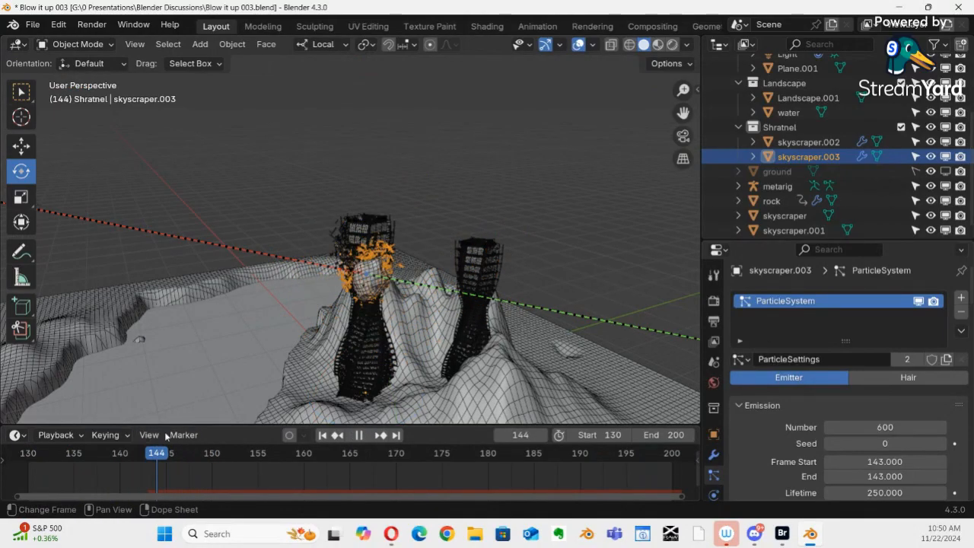
{"action": "left_click_drag", "start_coordinate": [136, 418], "coordinate": [115, 412]}
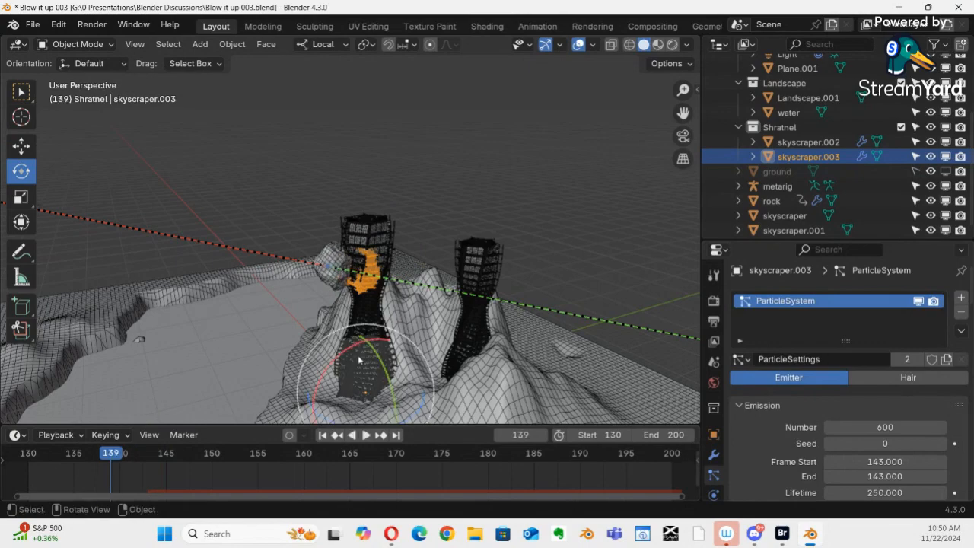
Select the skyscraper.002 debris up close and set its particle Normal velocity to 10 m/s
{"action": "middle_click_drag", "start_coordinate": [477, 274], "coordinate": [403, 242], "text": "ctrl"}
{"action": "left_click", "coordinate": [372, 242]}
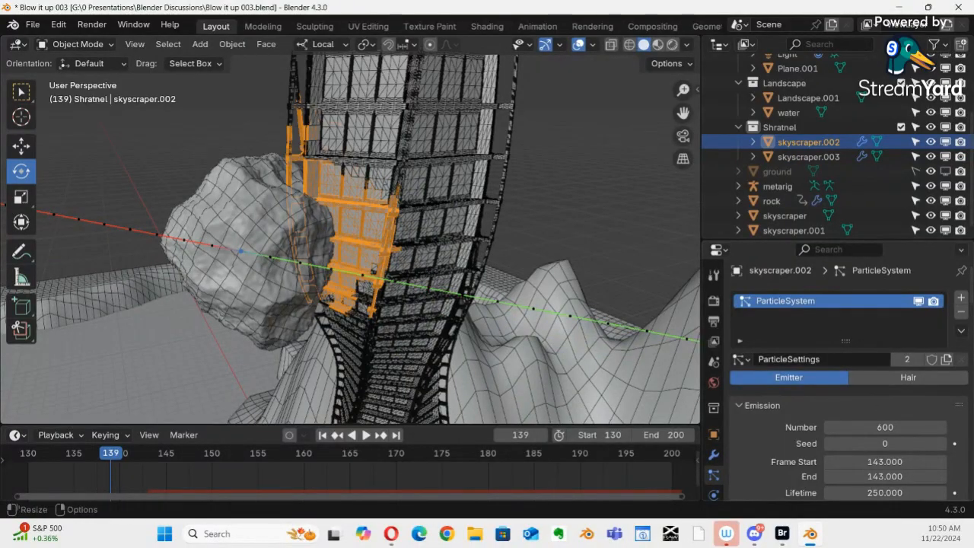
{"action": "left_click_drag", "start_coordinate": [894, 239], "coordinate": [896, 126]}
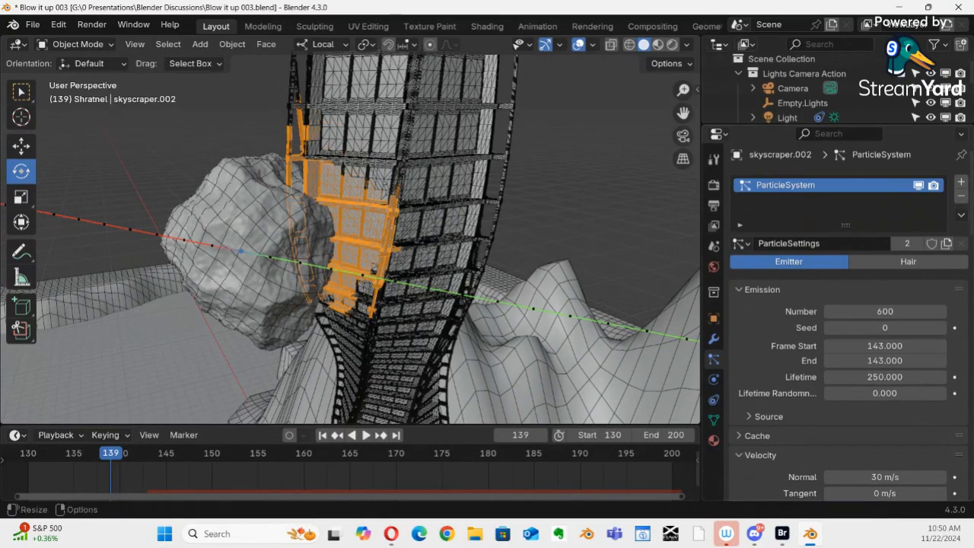
{"action": "left_click_drag", "start_coordinate": [969, 206], "coordinate": [969, 252]}
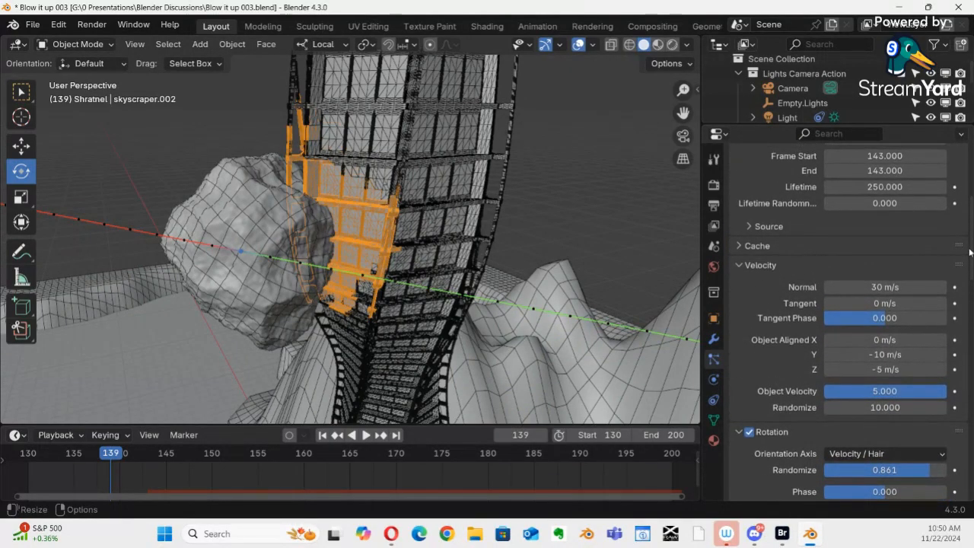
{"action": "left_click", "coordinate": [874, 287]}
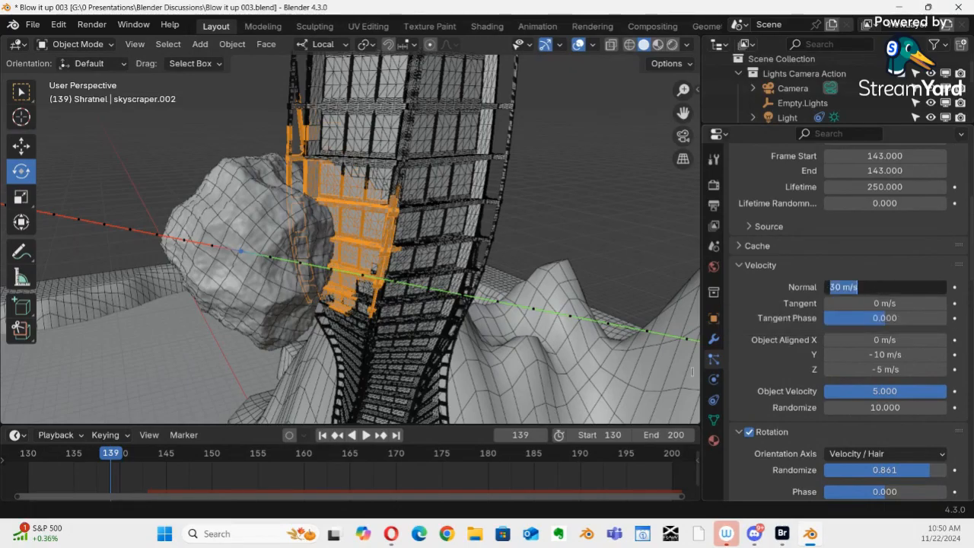
{"action": "key", "text": "Return"}
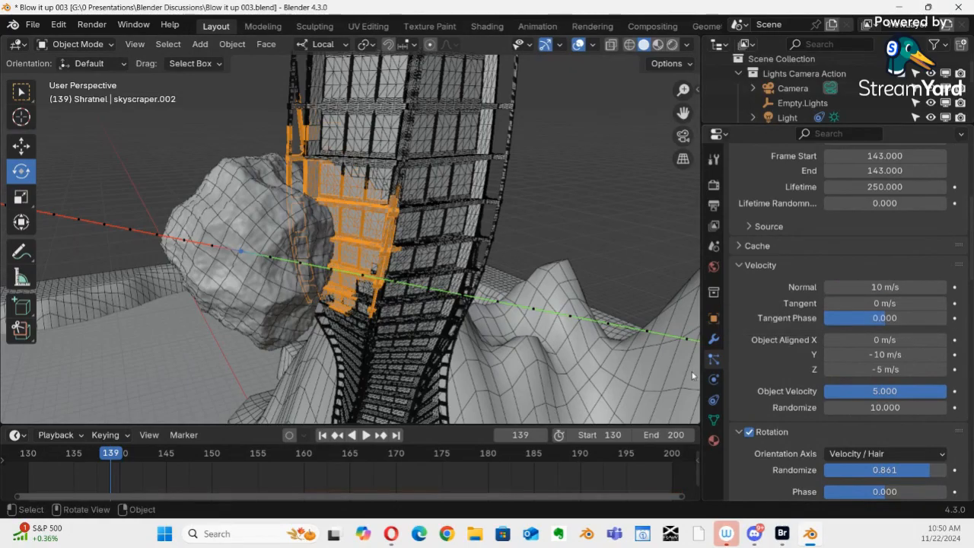
Replay the slower explosion from the start, viewing the debris from another angle, and stop at frame 188
{"action": "left_click_drag", "start_coordinate": [127, 454], "coordinate": [156, 455]}
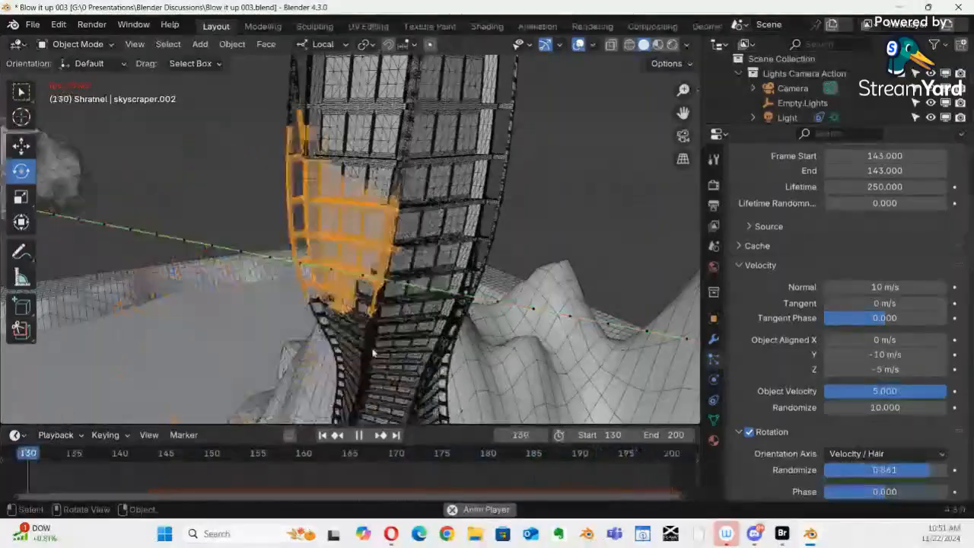
{"action": "middle_click_drag", "start_coordinate": [447, 225], "coordinate": [489, 200]}
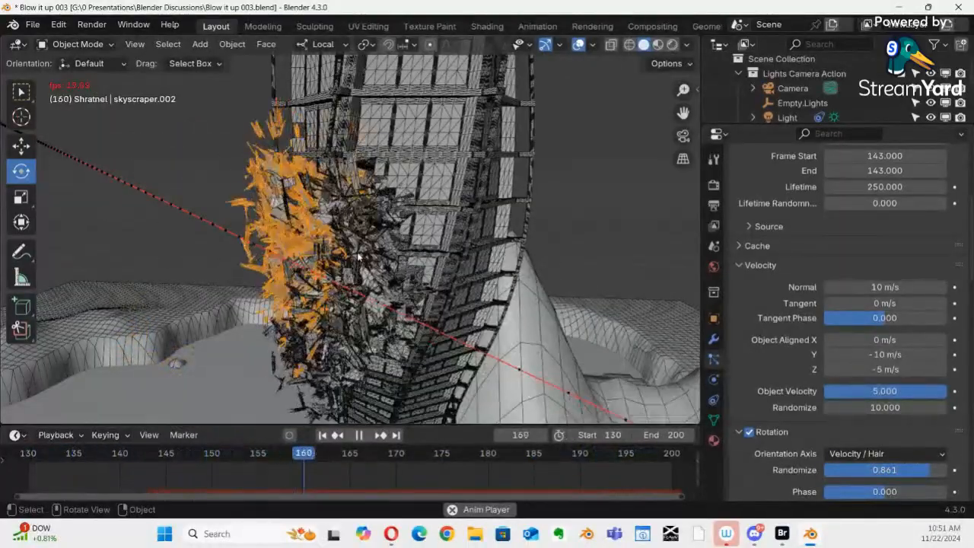
{"action": "key", "text": "space"}
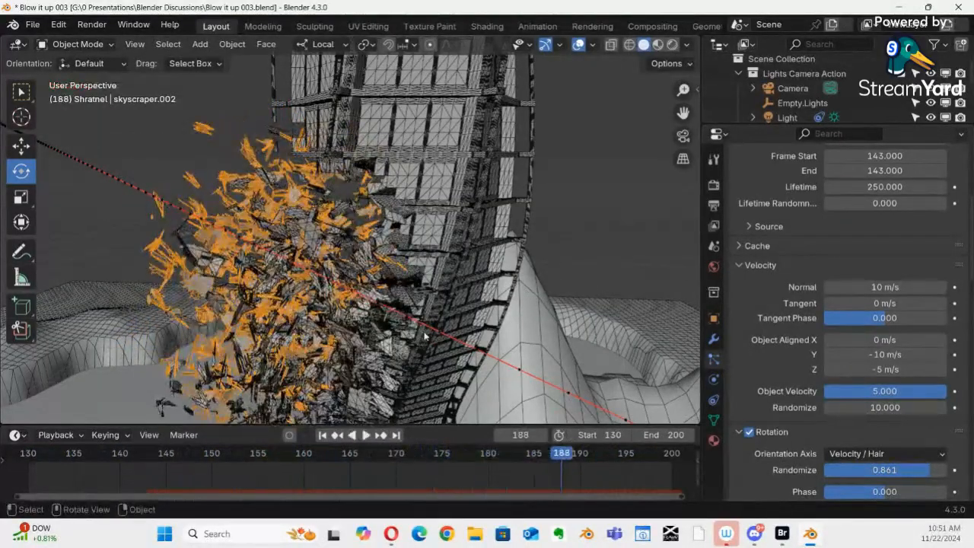
Select the skyscraper.003 debris and review its particle velocity and emission settings
{"action": "left_click", "coordinate": [402, 287]}
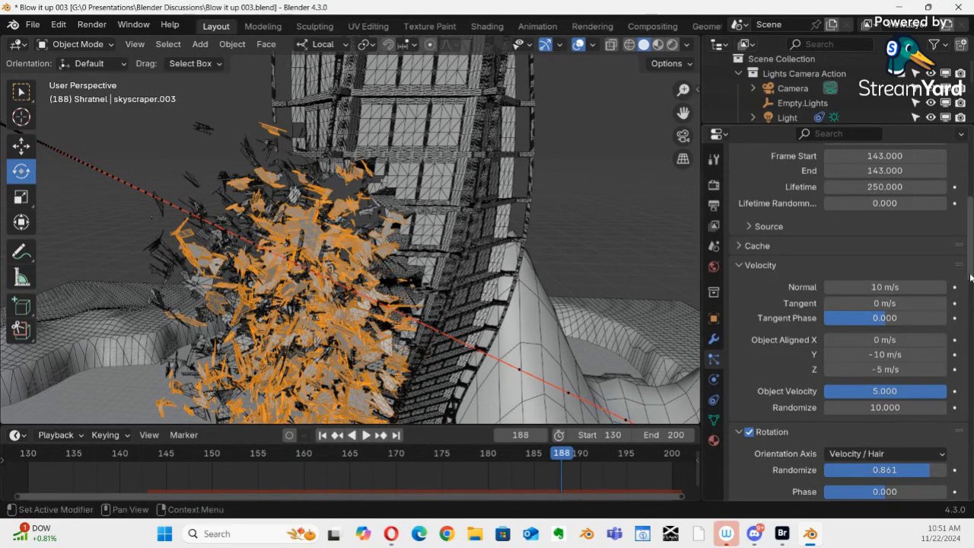
{"action": "left_click_drag", "start_coordinate": [972, 278], "coordinate": [971, 226]}
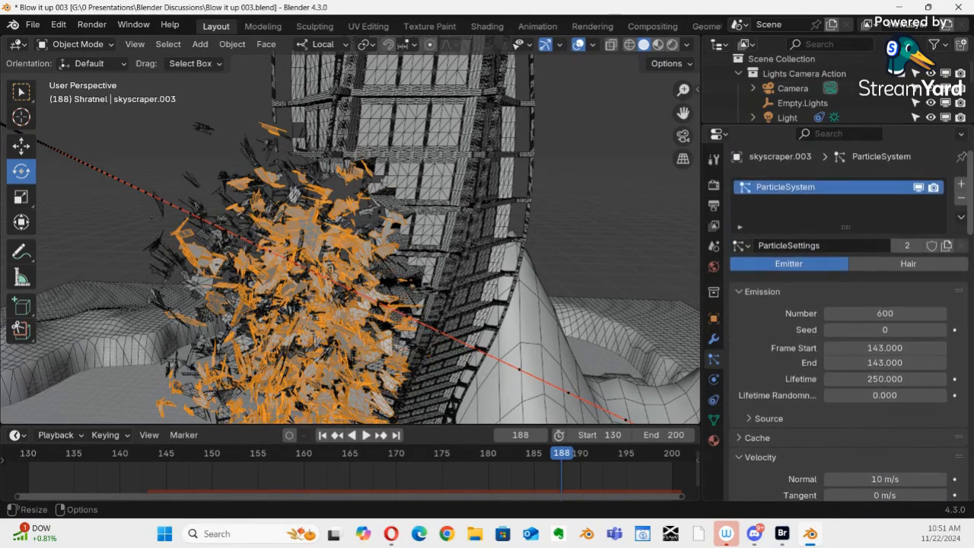
{"action": "left_click_drag", "start_coordinate": [970, 226], "coordinate": [970, 227]}
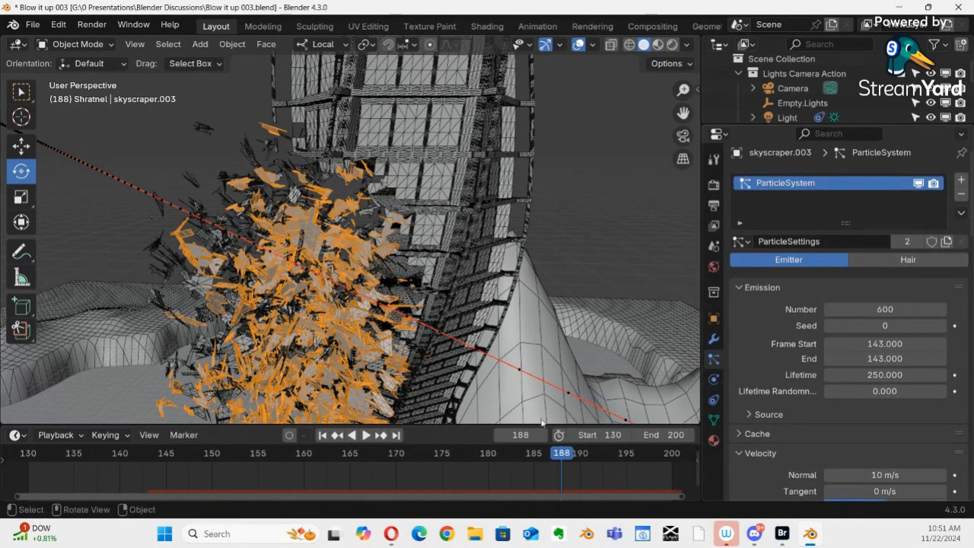
Rewind to just before the impact and replay the debris burst, stopping at frame 156
{"action": "left_click_drag", "start_coordinate": [555, 455], "coordinate": [185, 411]}
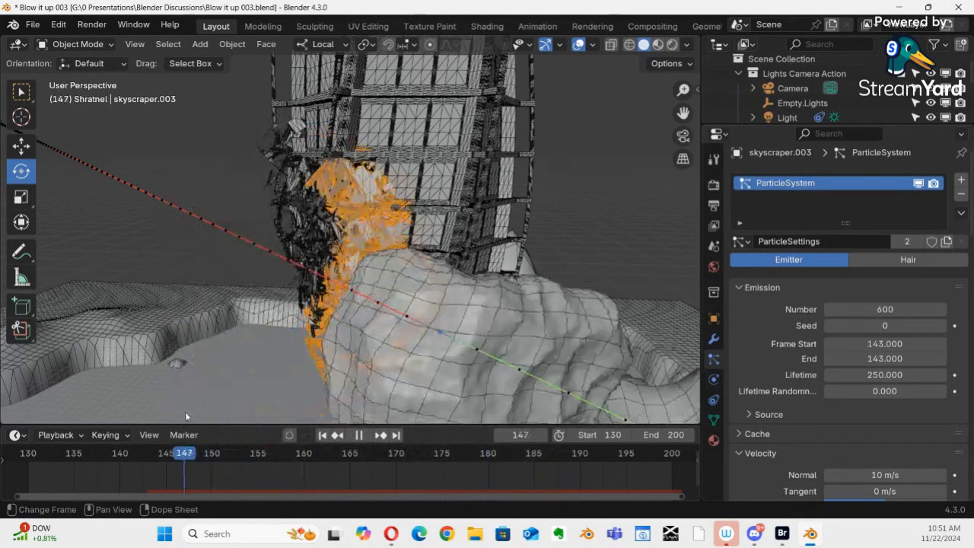
{"action": "key", "text": "space"}
{"action": "left_click_drag", "start_coordinate": [371, 449], "coordinate": [183, 433]}
{"action": "key", "text": "space"}
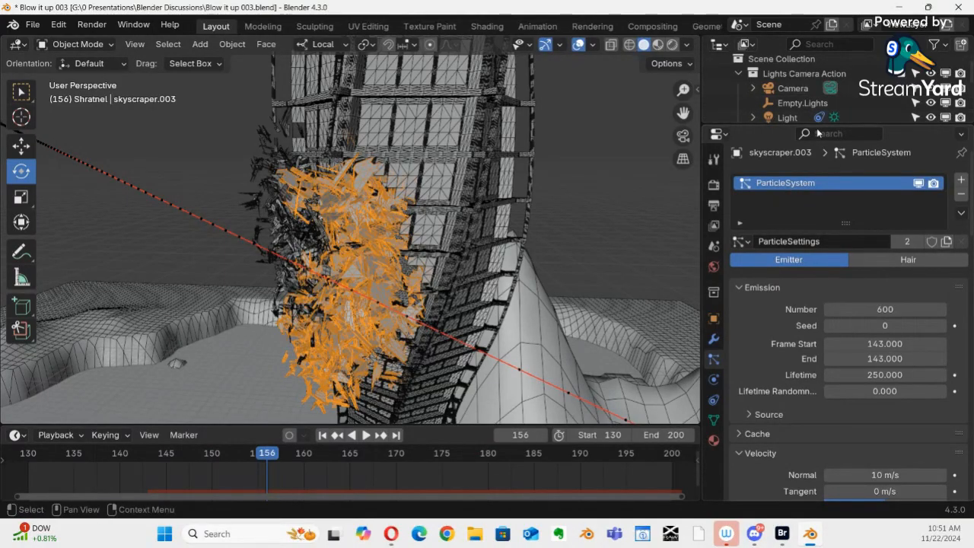
Set the particle emission of the skyscraper.002 debris to start and end at frame 139
{"action": "left_click_drag", "start_coordinate": [768, 126], "coordinate": [769, 281]}
{"action": "left_click", "coordinate": [808, 225]}
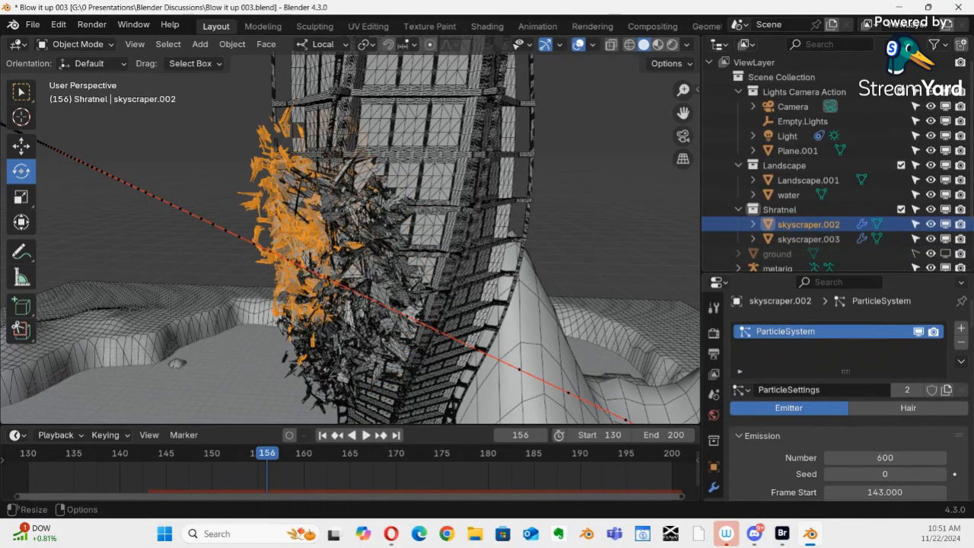
{"action": "scroll", "coordinate": [837, 168], "scroll_direction": "down", "scroll_amount": 3}
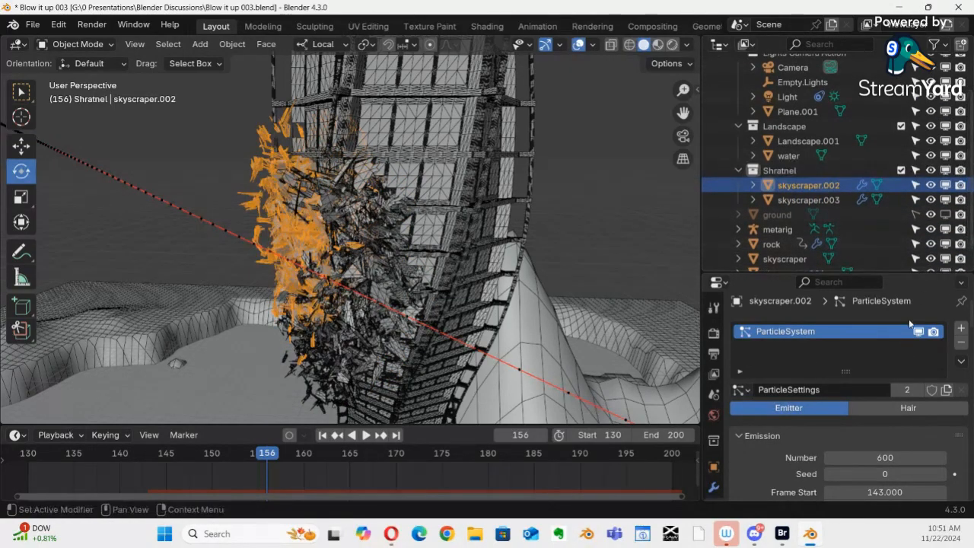
{"action": "left_click_drag", "start_coordinate": [890, 267], "coordinate": [889, 206]}
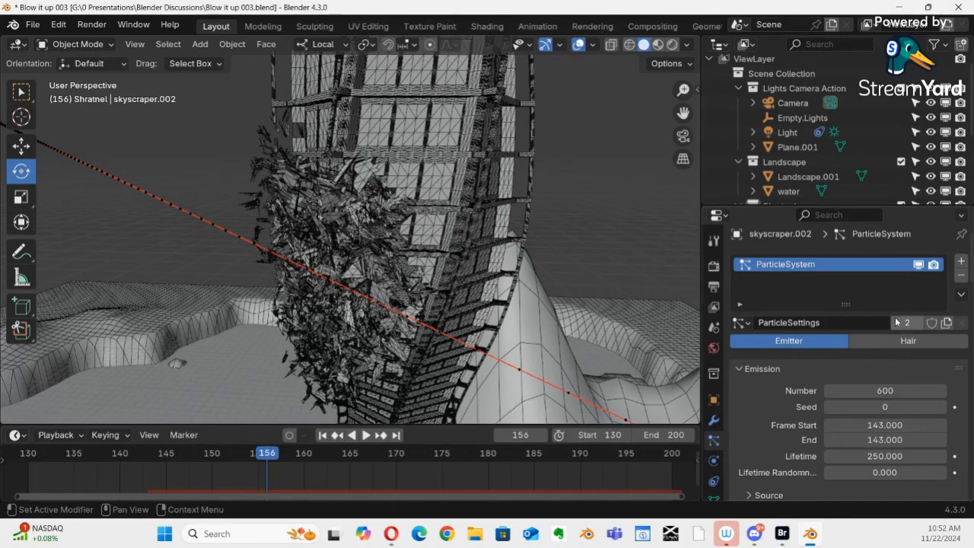
{"action": "left_click_drag", "start_coordinate": [880, 203], "coordinate": [852, 269]}
{"action": "left_click", "coordinate": [808, 224]}
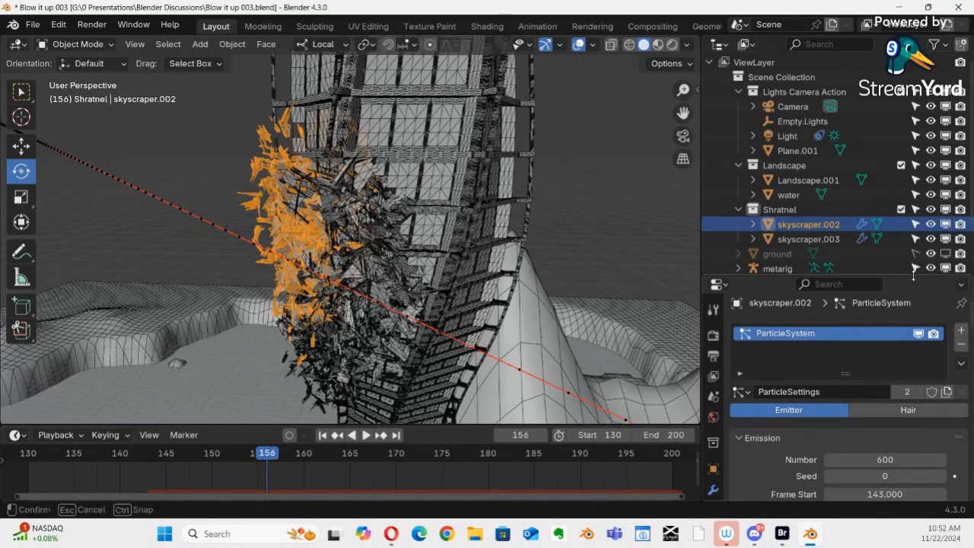
{"action": "left_click_drag", "start_coordinate": [912, 275], "coordinate": [912, 169]}
{"action": "left_click", "coordinate": [881, 388]}
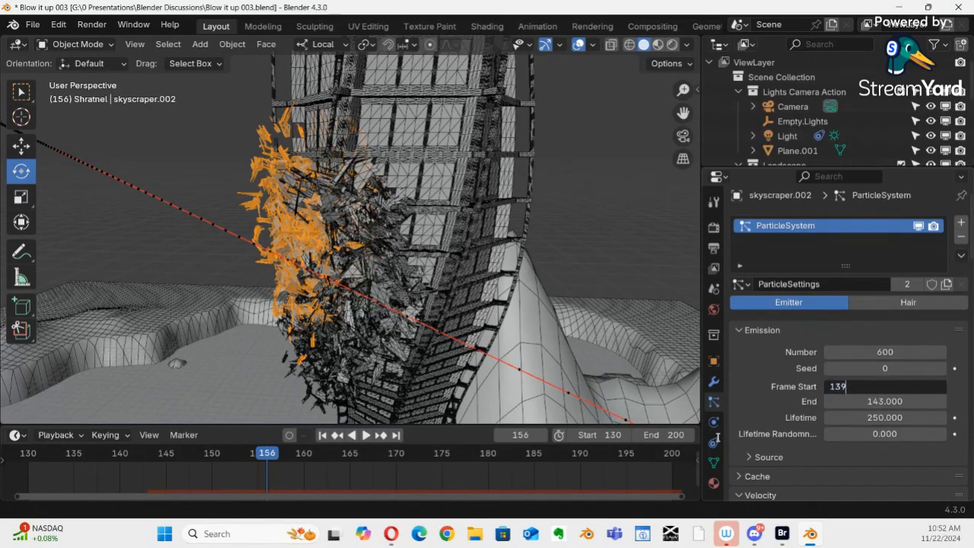
{"action": "key", "text": "Return"}
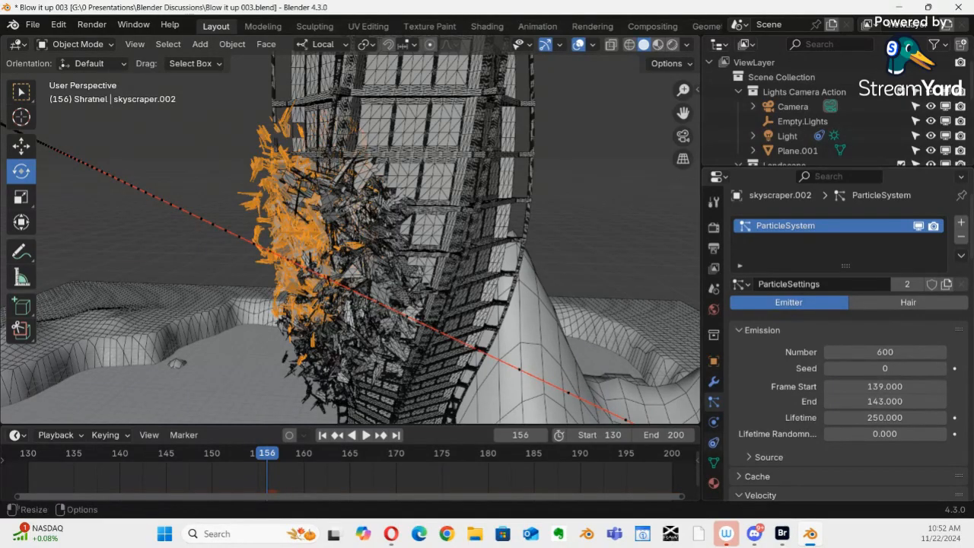
{"action": "left_click", "coordinate": [872, 387]}
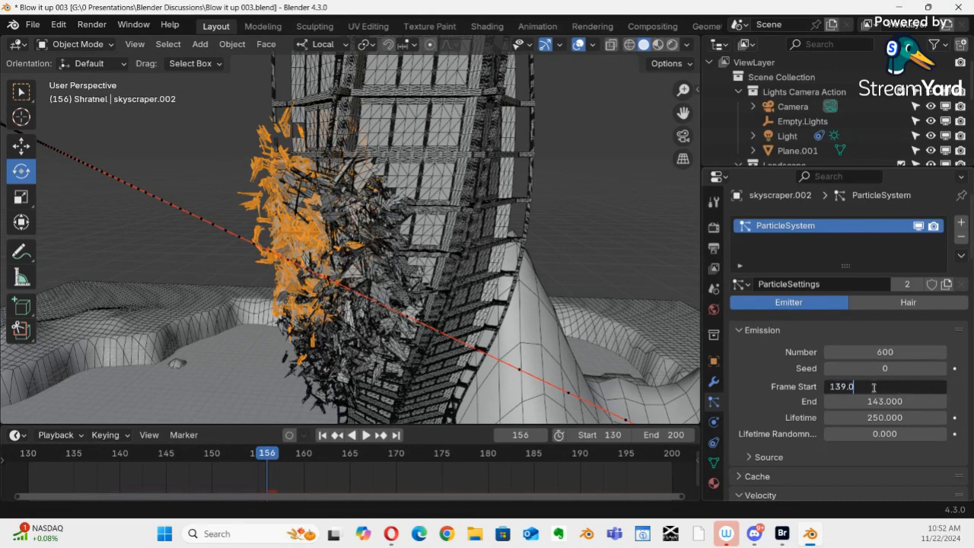
{"action": "key", "text": "Return"}
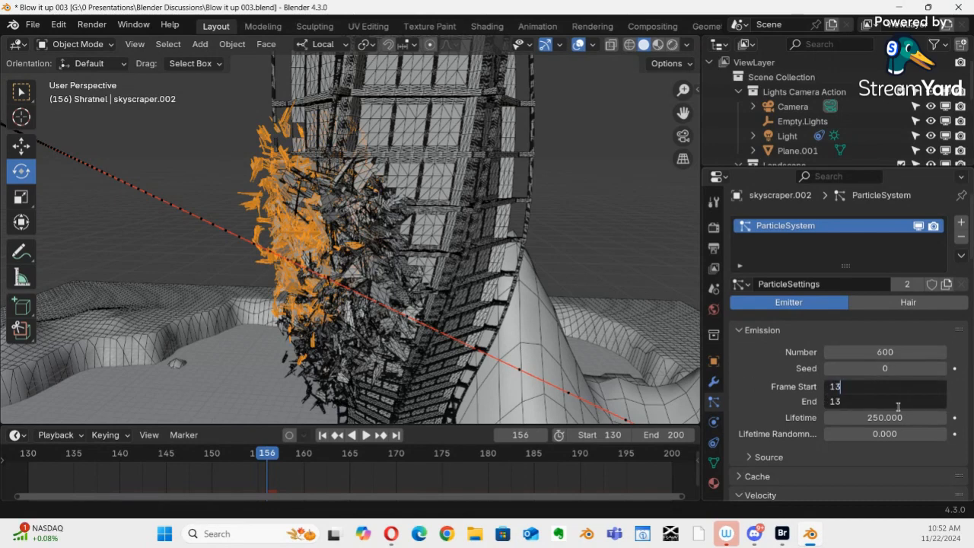
{"action": "key", "text": "Return"}
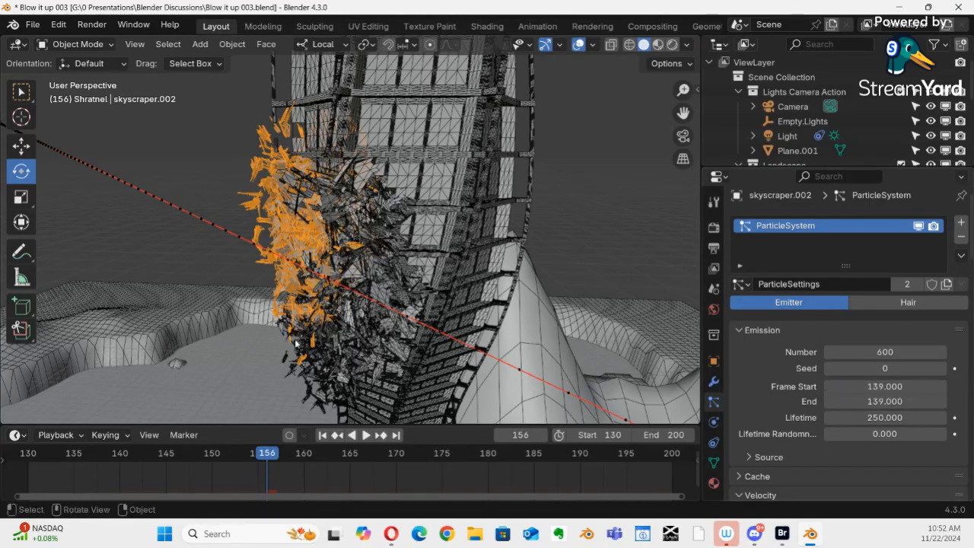
Scrub the animation between frames 134 and 156 to examine when the rock reaches the first debris piece, stopping at frame 139
{"action": "left_click_drag", "start_coordinate": [266, 455], "coordinate": [65, 454]}
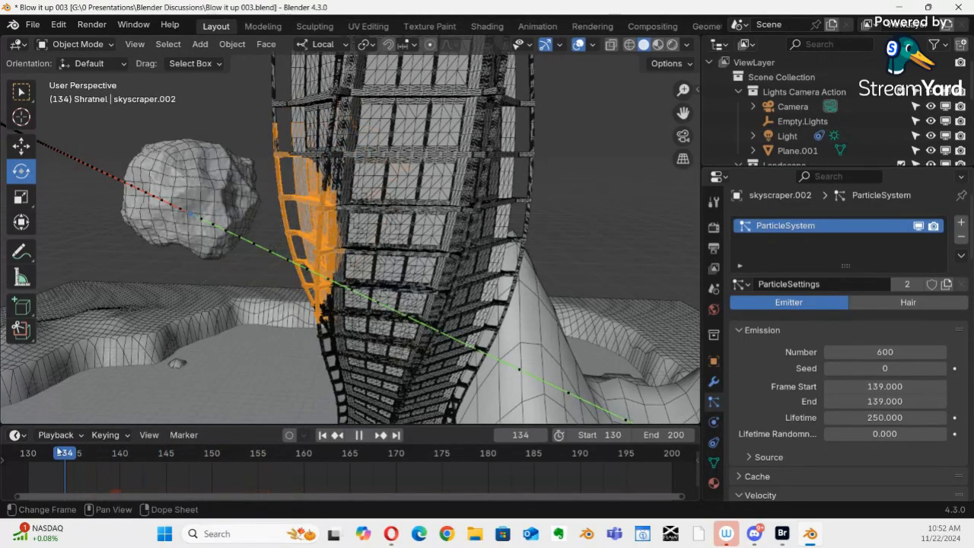
{"action": "key", "text": "space"}
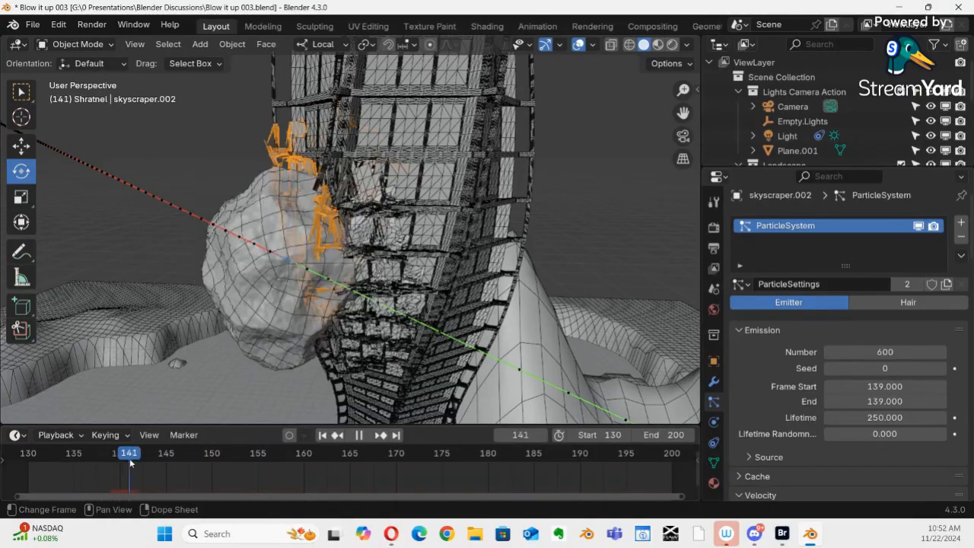
{"action": "left_click_drag", "start_coordinate": [180, 470], "coordinate": [111, 370]}
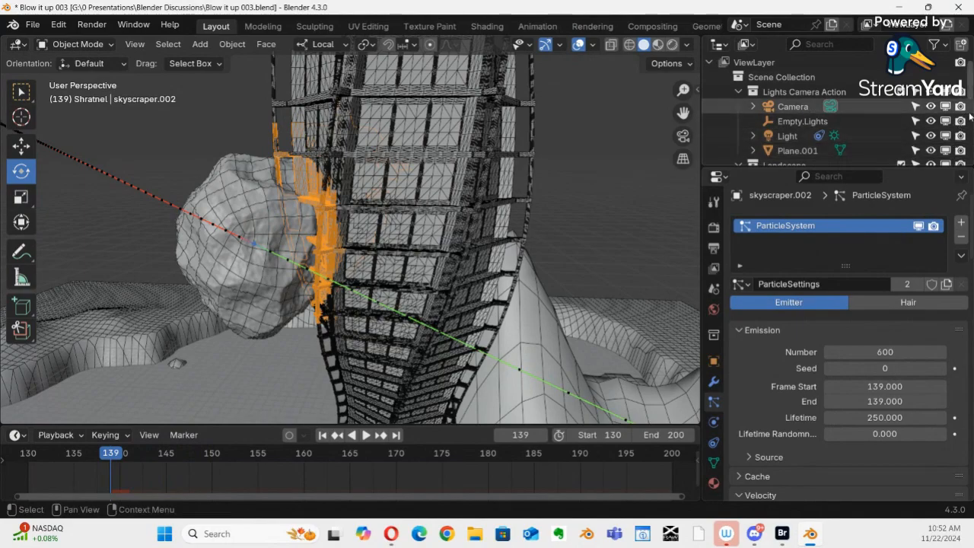
Set the particle emission Frame Start and End of skyscraper.003 to 143
{"action": "scroll", "coordinate": [970, 113], "scroll_direction": "down", "scroll_amount": 3}
{"action": "scroll", "coordinate": [970, 112], "scroll_direction": "down", "scroll_amount": 6}
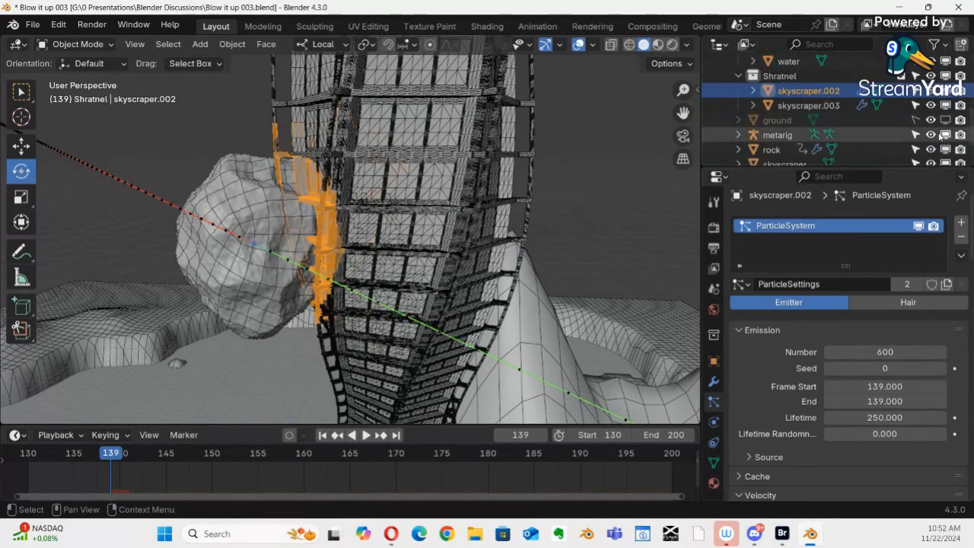
{"action": "left_click", "coordinate": [836, 106]}
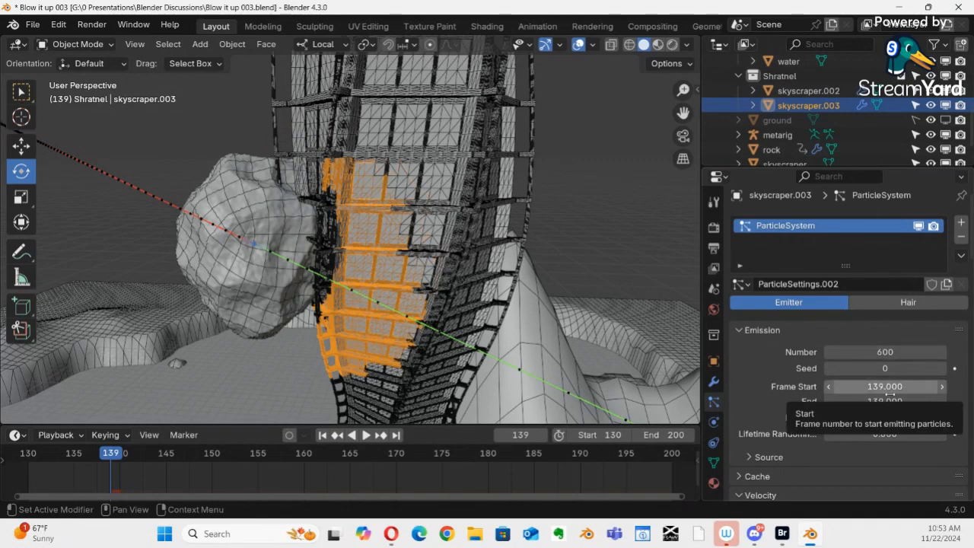
{"action": "left_click_drag", "start_coordinate": [907, 388], "coordinate": [877, 387]}
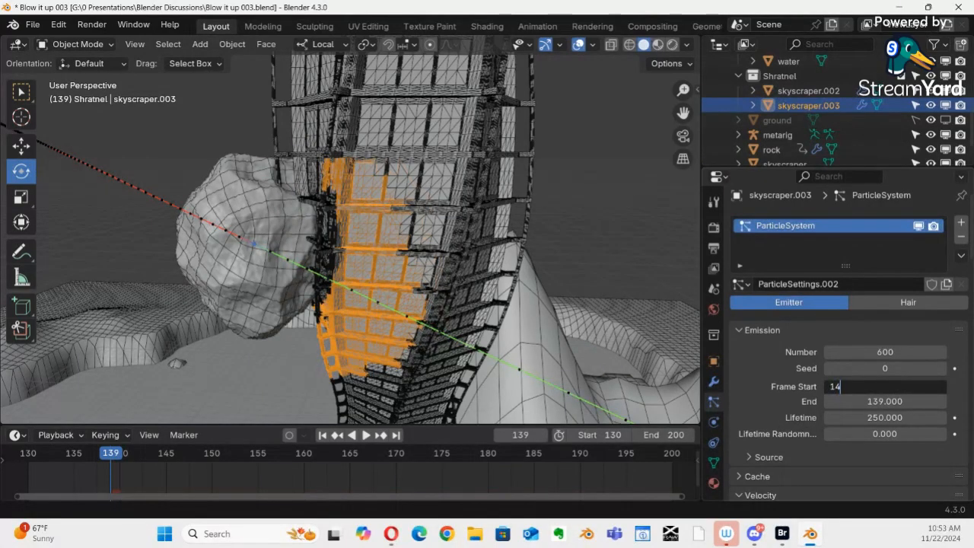
{"action": "key", "text": "Return"}
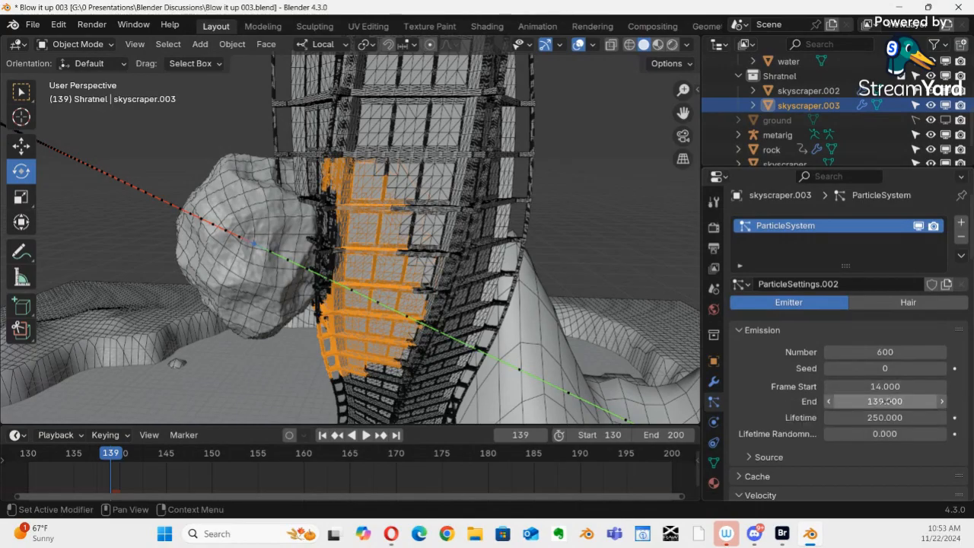
{"action": "left_click_drag", "start_coordinate": [888, 387], "coordinate": [892, 409]}
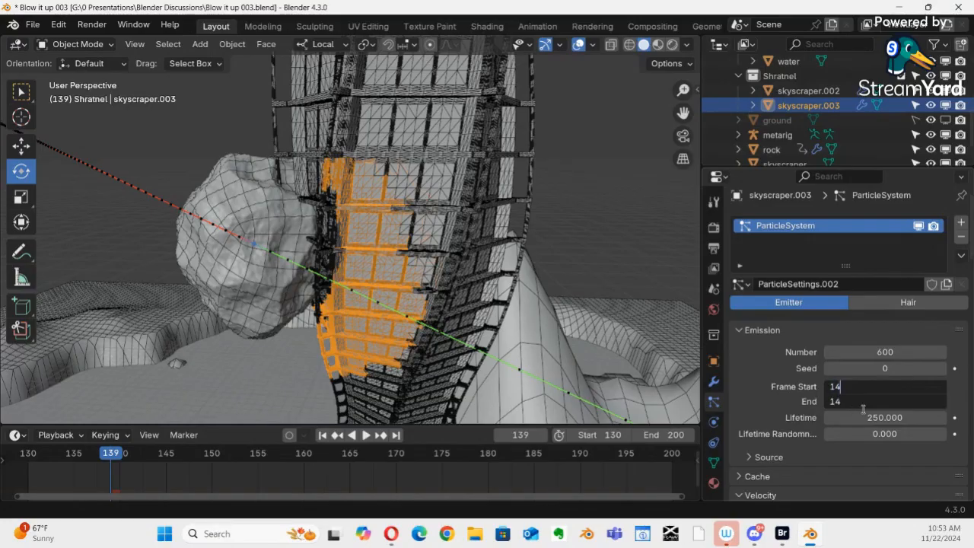
{"action": "key", "text": "Return"}
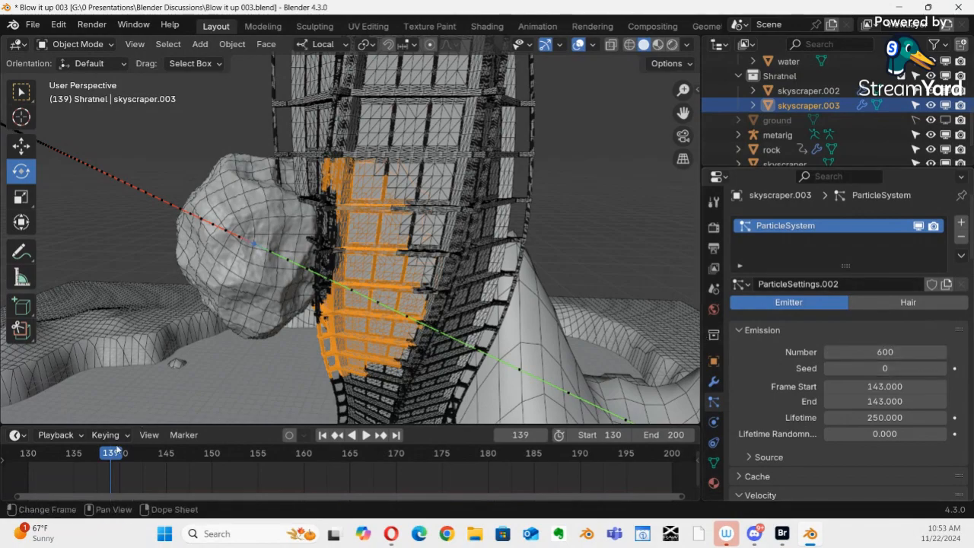
Play and scrub the animation from frame 134 to check the debris timing, and save the file
{"action": "key", "text": "space"}
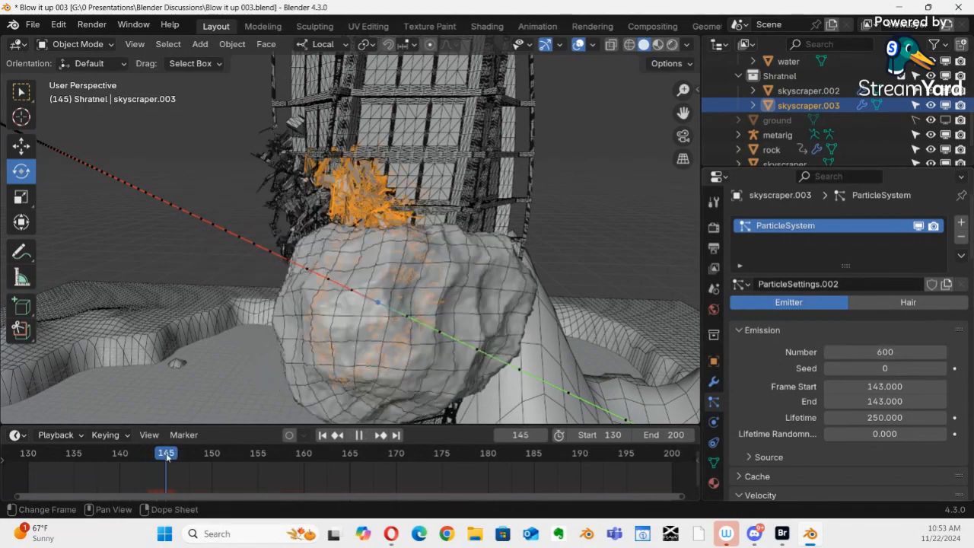
{"action": "left_click_drag", "start_coordinate": [166, 455], "coordinate": [63, 354]}
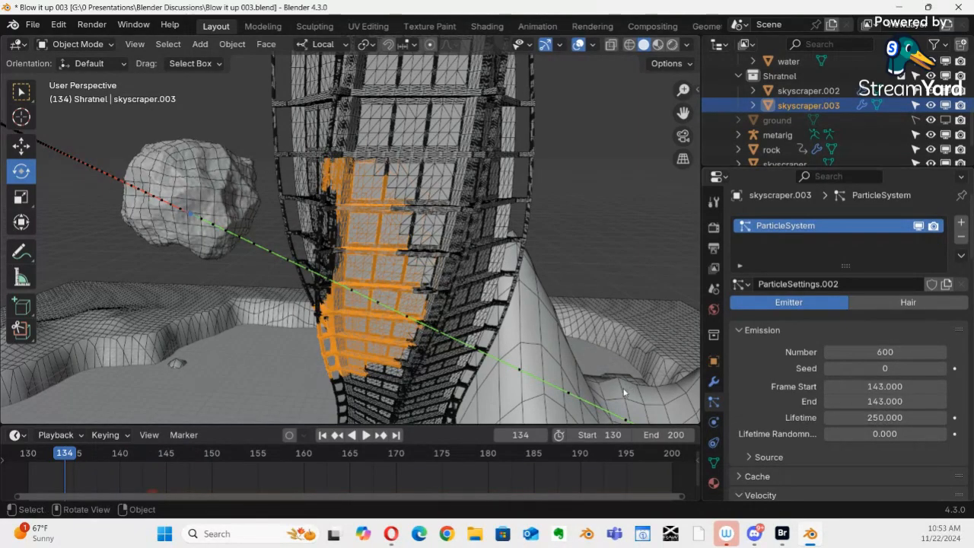
{"action": "key", "text": "space"}
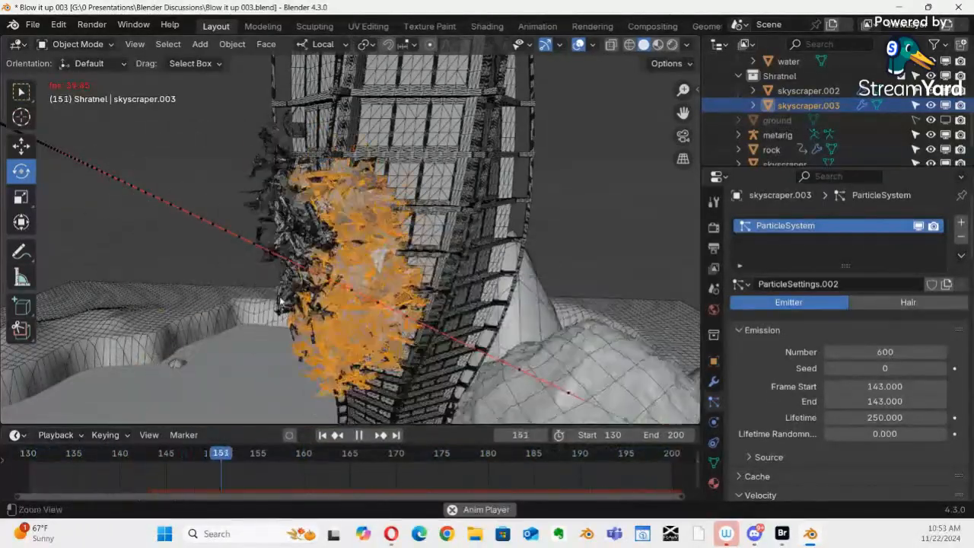
{"action": "middle_click_drag", "start_coordinate": [279, 302], "coordinate": [389, 267]}
{"action": "key", "text": "space"}
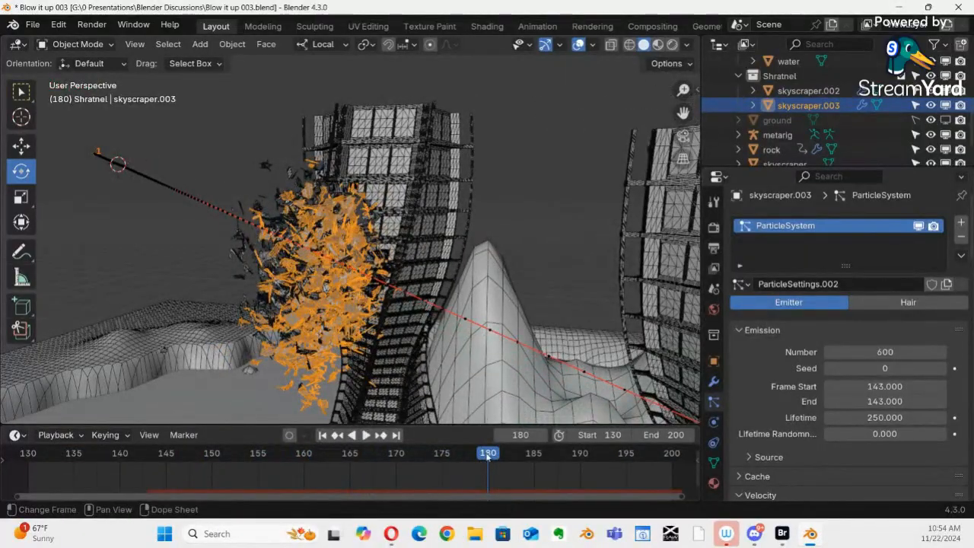
{"action": "key", "text": "space"}
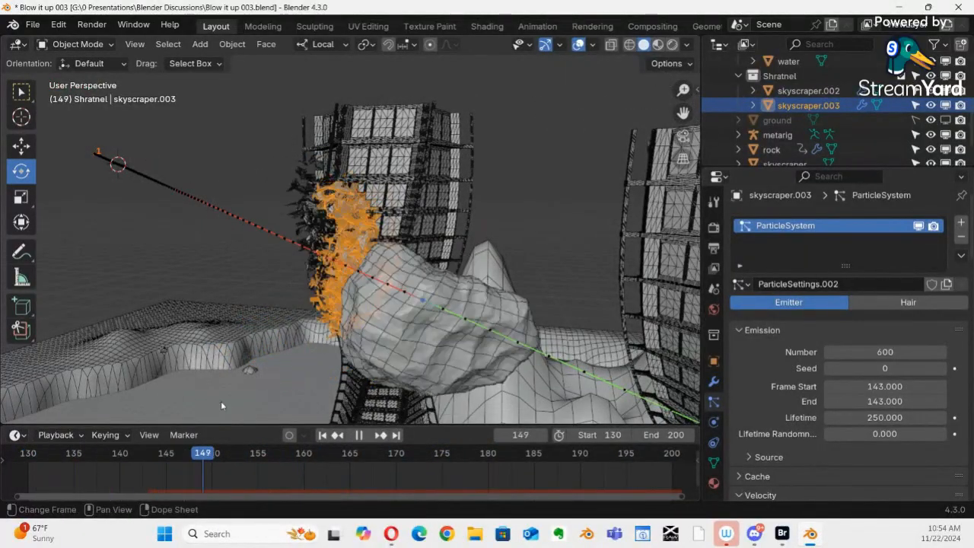
{"action": "key", "text": "space"}
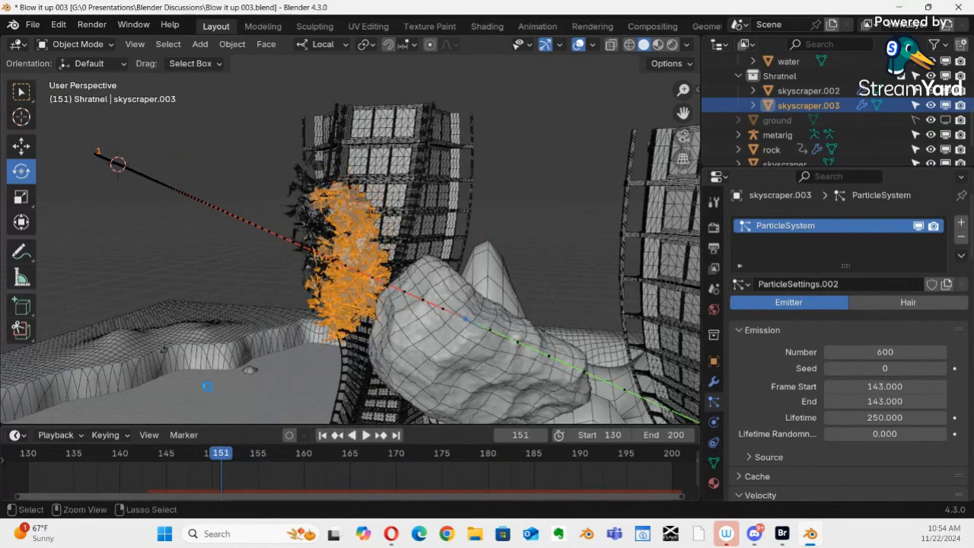
{"action": "key", "text": "ctrl+s"}
Review the debris burst in playback, return to frame 144, and examine the rock's exit side of the tower
{"action": "key", "text": "space"}
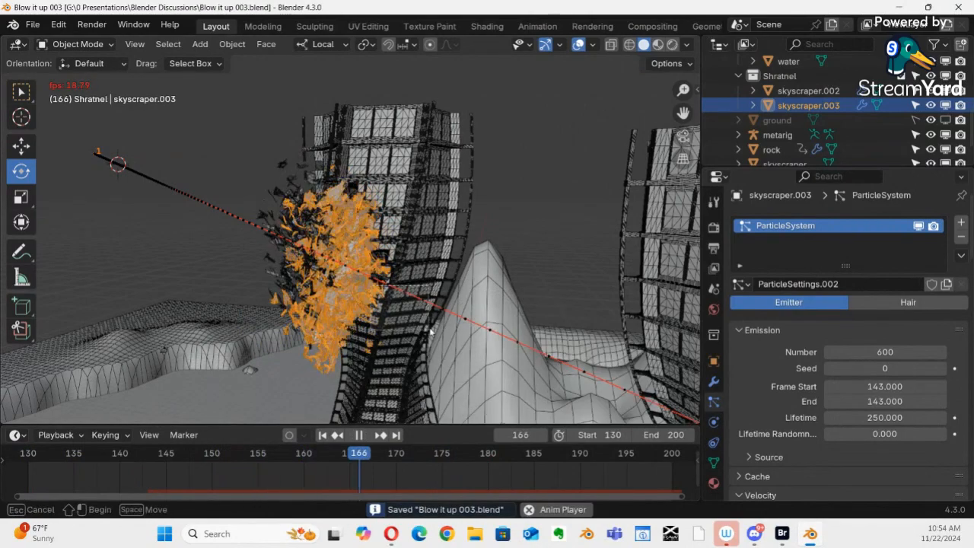
{"action": "middle_click_drag", "start_coordinate": [387, 307], "coordinate": [543, 197]}
{"action": "left_click", "coordinate": [543, 197]}
{"action": "key", "text": "space"}
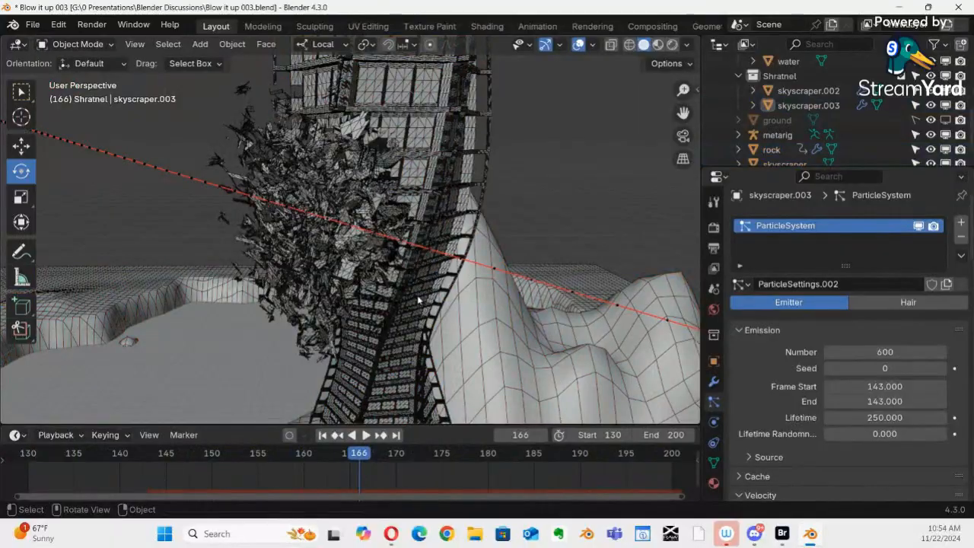
{"action": "left_click_drag", "start_coordinate": [361, 453], "coordinate": [154, 433]}
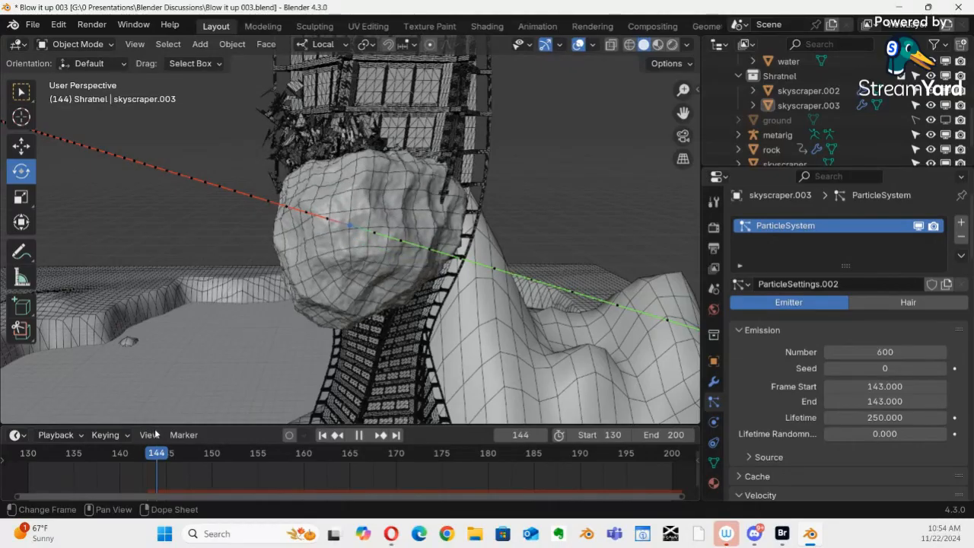
{"action": "middle_click_drag", "start_coordinate": [416, 290], "coordinate": [580, 307]}
{"action": "left_click_drag", "start_coordinate": [580, 307], "coordinate": [406, 301], "text": "alt"}
{"action": "middle_click_drag", "start_coordinate": [406, 301], "coordinate": [535, 316]}
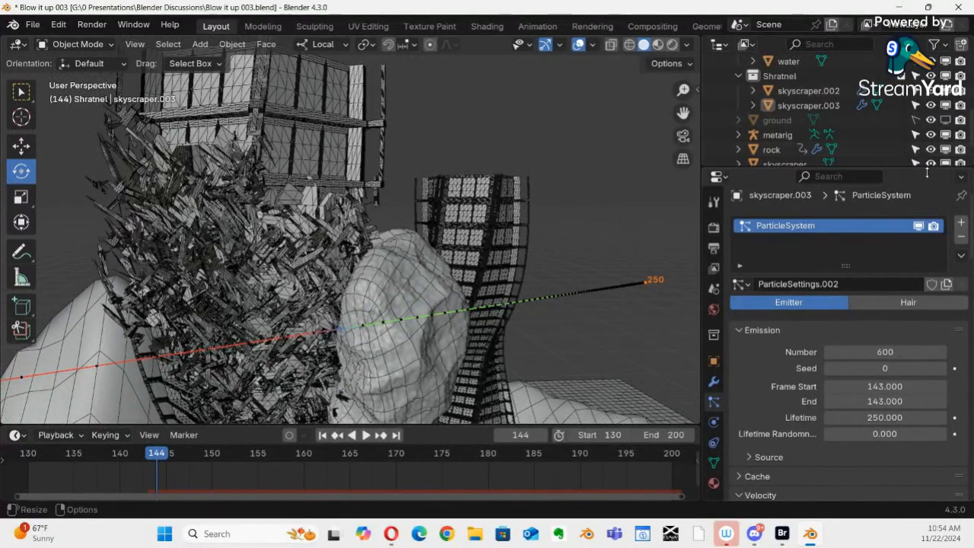
Hide skyscraper.003 and skyscraper.002 in the viewport and enable X-ray display
{"action": "scroll", "coordinate": [837, 106], "scroll_direction": "down", "scroll_amount": 2}
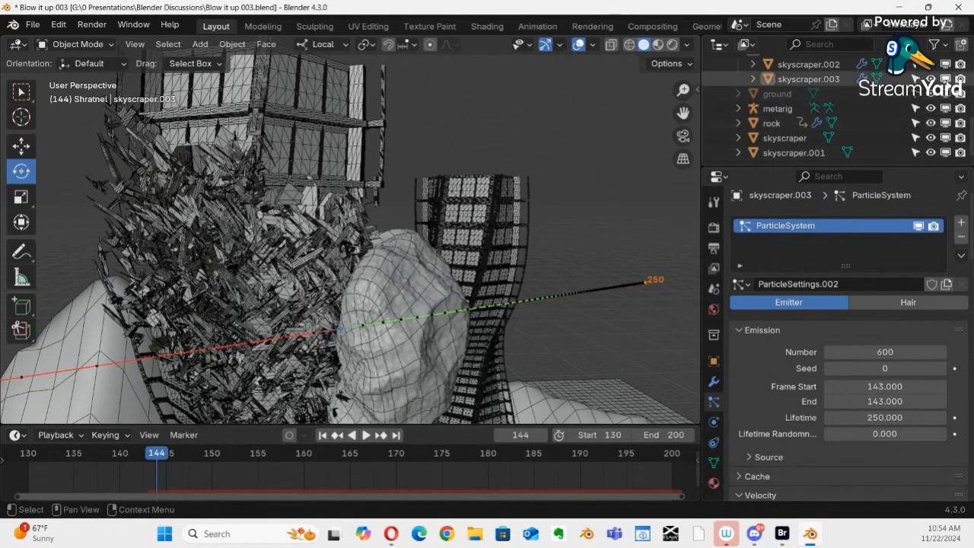
{"action": "left_click", "coordinate": [930, 79]}
{"action": "left_click", "coordinate": [930, 65]}
{"action": "middle_click_drag", "start_coordinate": [332, 259], "coordinate": [414, 250]}
{"action": "key", "text": "alt+z"}
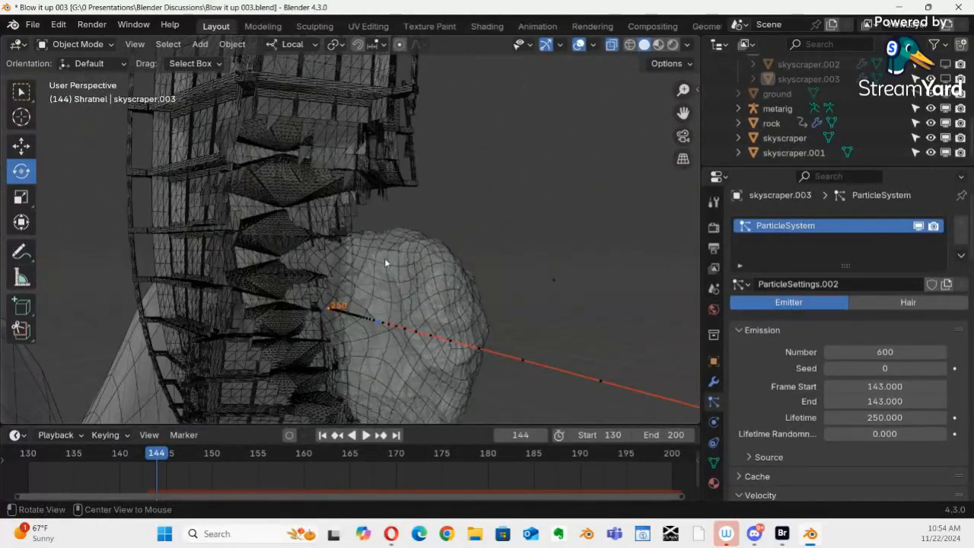
Enter Edit Mode on the skyscraper object and circle-select the faces along its edge beside the rock
{"action": "left_click", "coordinate": [345, 192]}
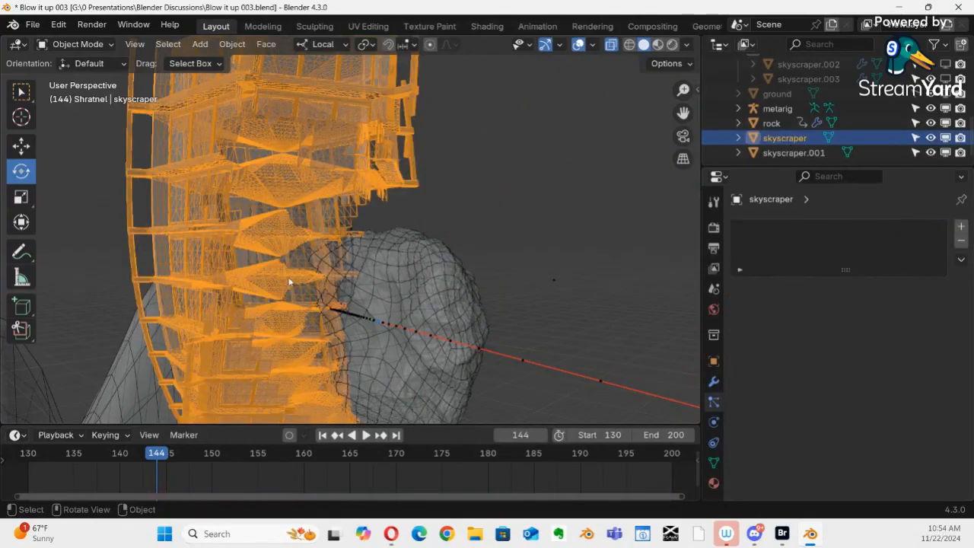
{"action": "key", "text": "ctrl+Tab"}
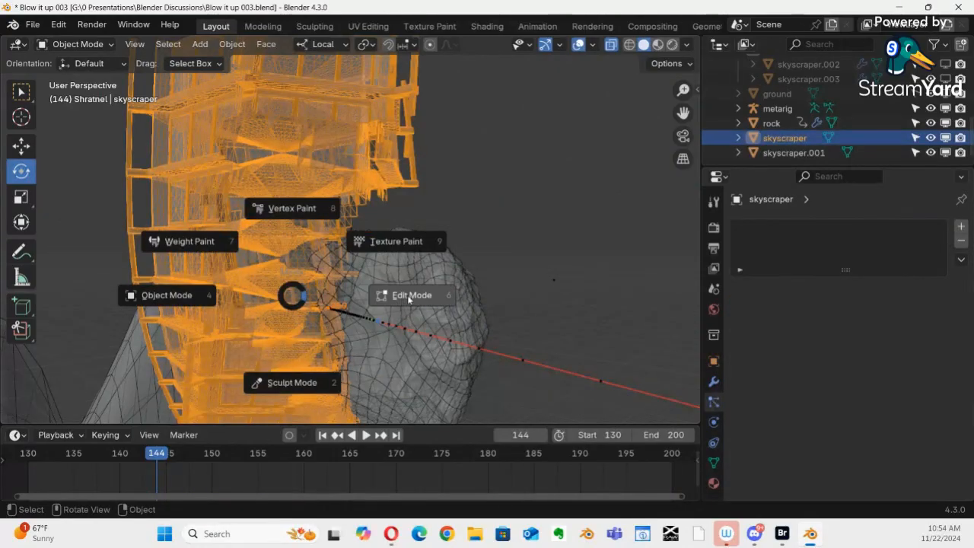
{"action": "left_click", "coordinate": [352, 320]}
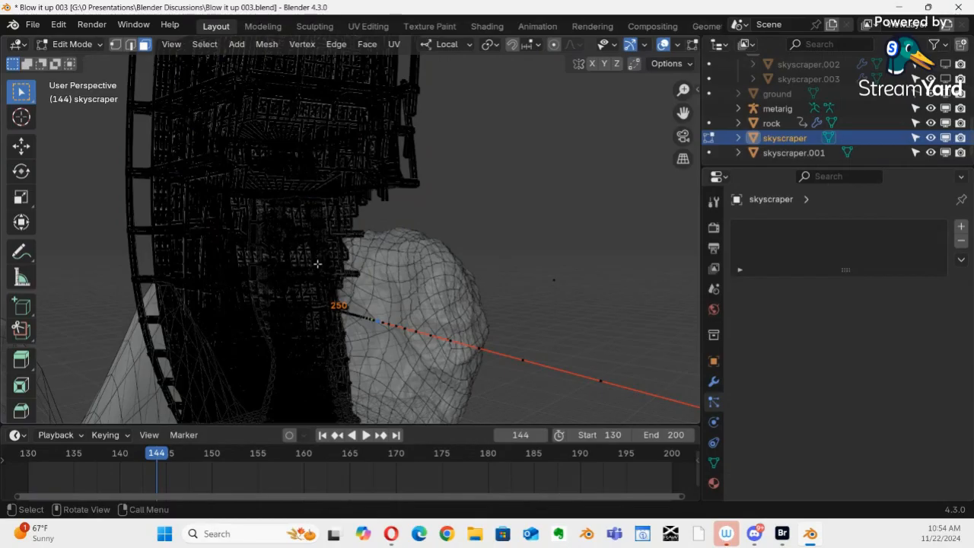
{"action": "key", "text": "c"}
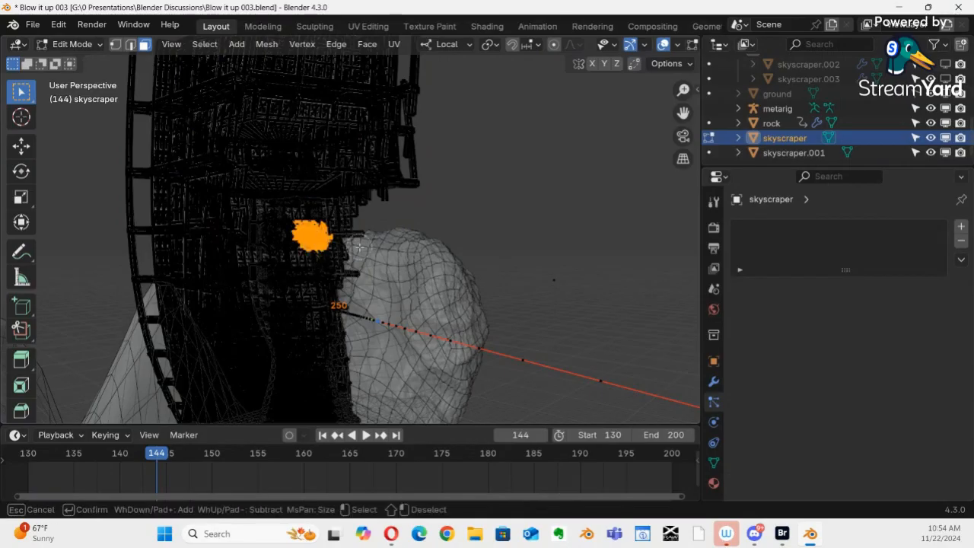
{"action": "left_click_drag", "start_coordinate": [320, 306], "coordinate": [342, 304]}
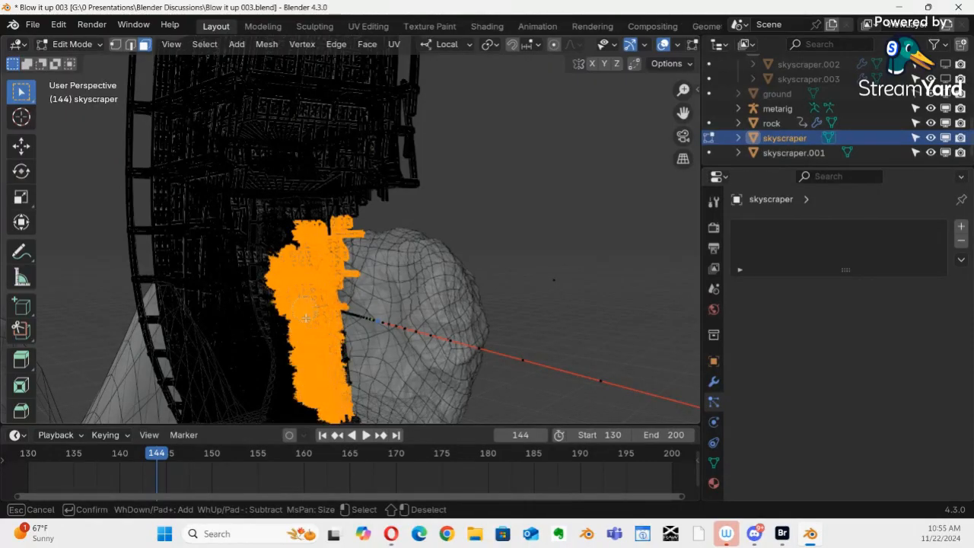
{"action": "key", "text": "Escape"}
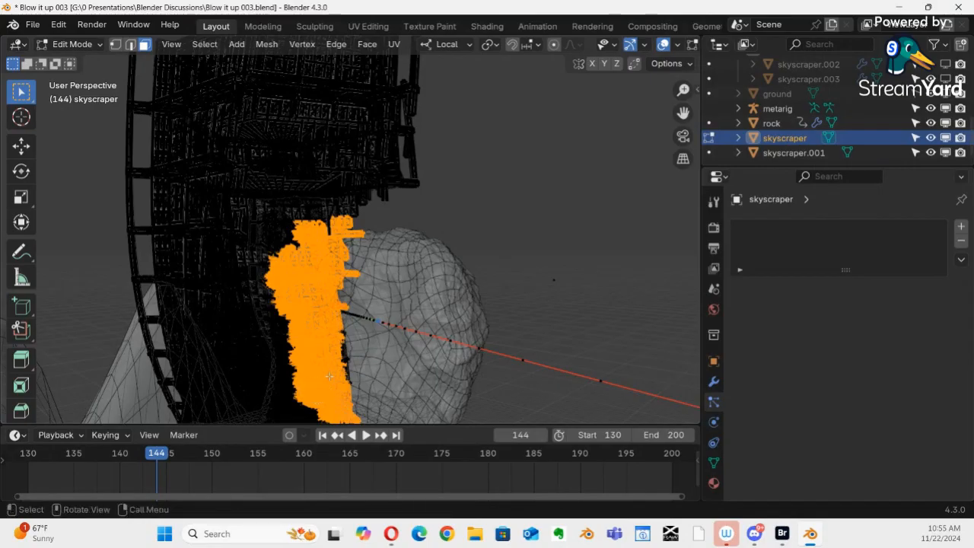
Try to delete the selected skyscraper faces beside the rock
{"action": "middle_click_drag", "start_coordinate": [379, 363], "coordinate": [230, 275]}
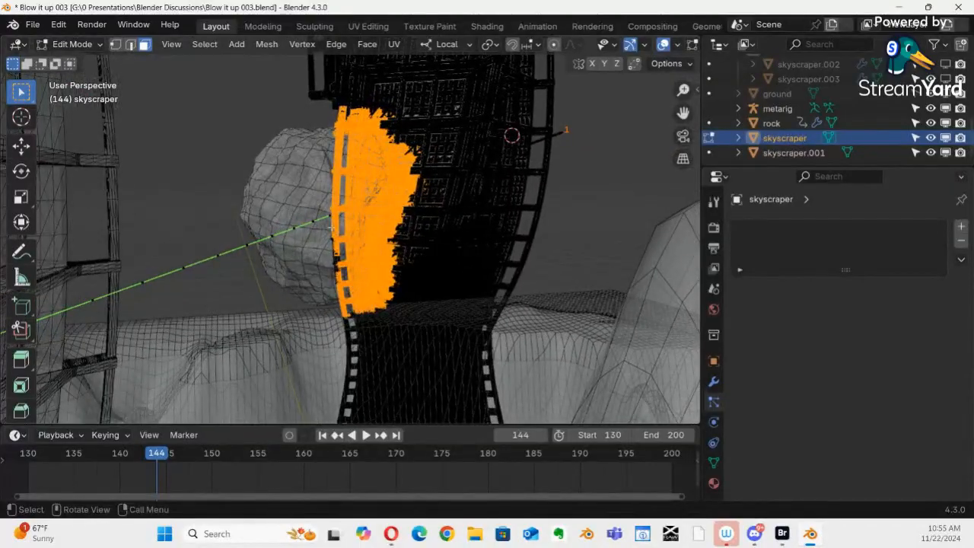
{"action": "key", "text": "x"}
{"action": "key", "text": "Return"}
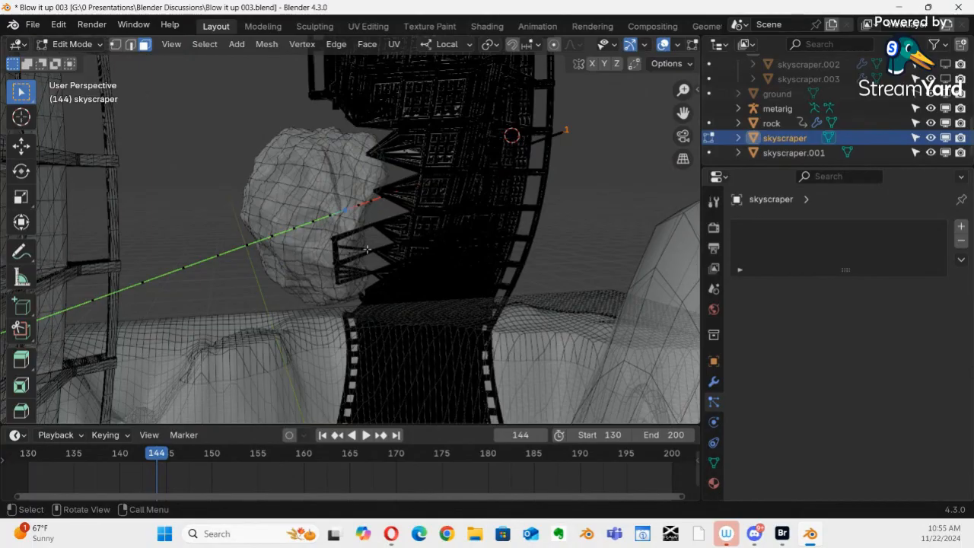
{"action": "middle_click_drag", "start_coordinate": [361, 268], "coordinate": [665, 260]}
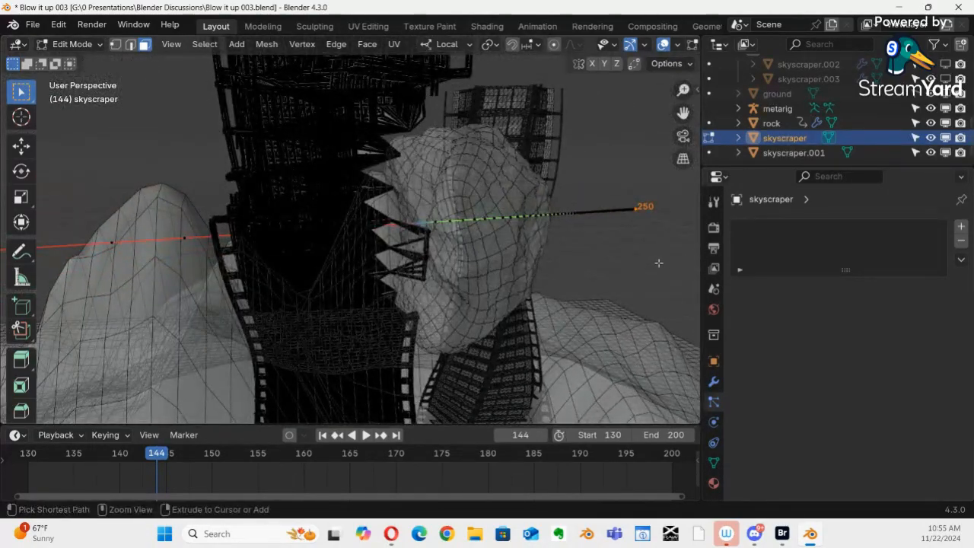
{"action": "key", "text": "ctrl+z"}
Maximize the viewport and undo back to the skyscraper face selection beside the rock, restoring the deleted faces
{"action": "key", "text": "ctrl+space"}
{"action": "left_click_drag", "start_coordinate": [482, 242], "coordinate": [466, 235]}
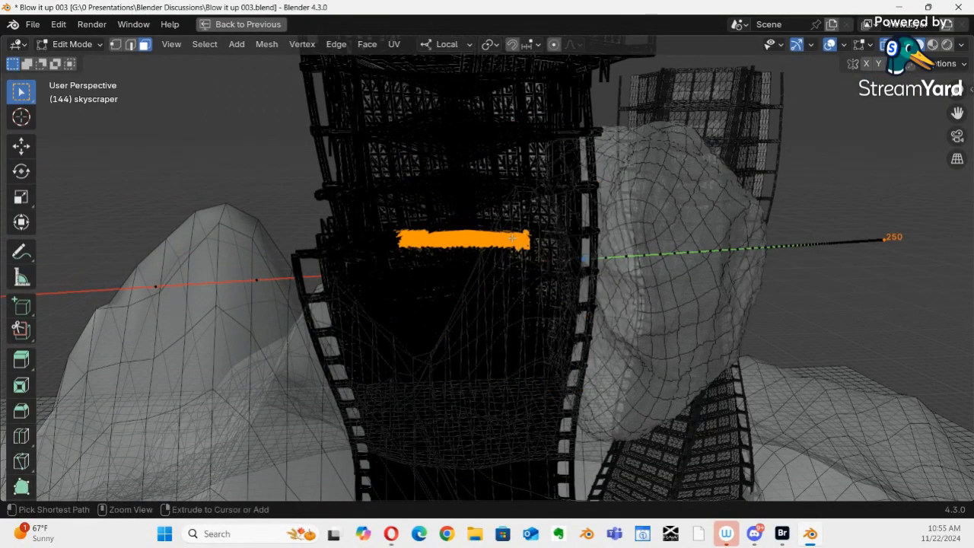
{"action": "key", "text": "ctrl+z"}
{"action": "middle_click_drag", "start_coordinate": [540, 224], "coordinate": [311, 231]}
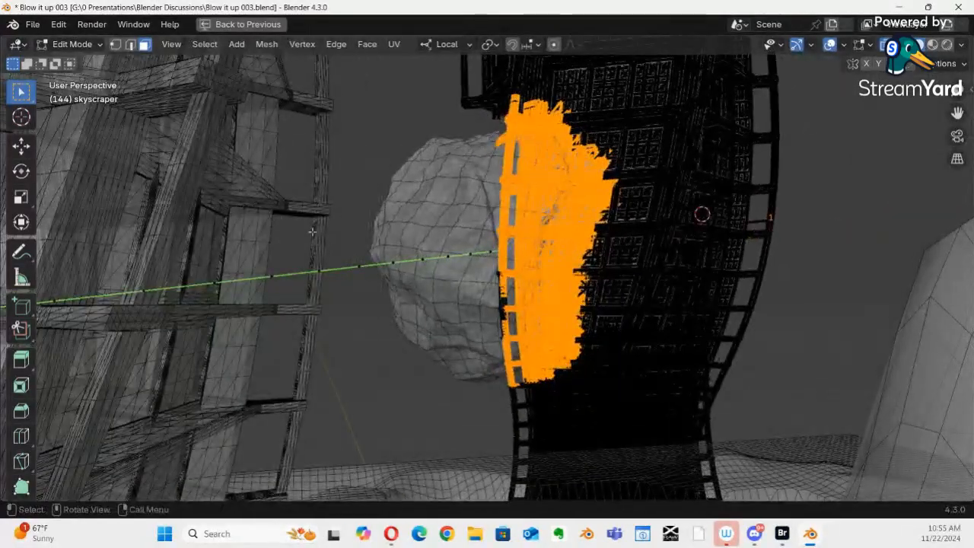
Circle-select additional skyscraper faces along the inner boundary of the selection on the rock's exit side
{"action": "middle_click_drag", "start_coordinate": [476, 280], "coordinate": [491, 260]}
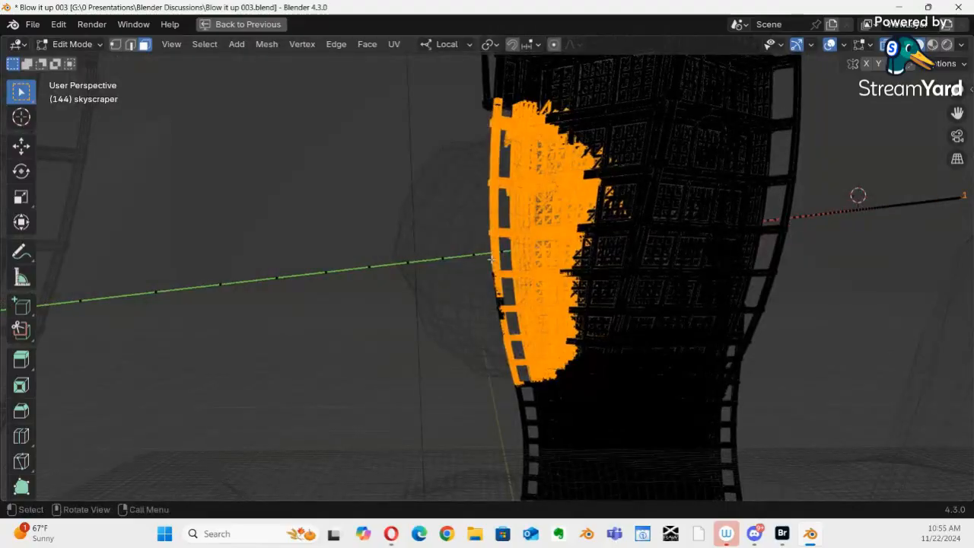
{"action": "key", "text": "c"}
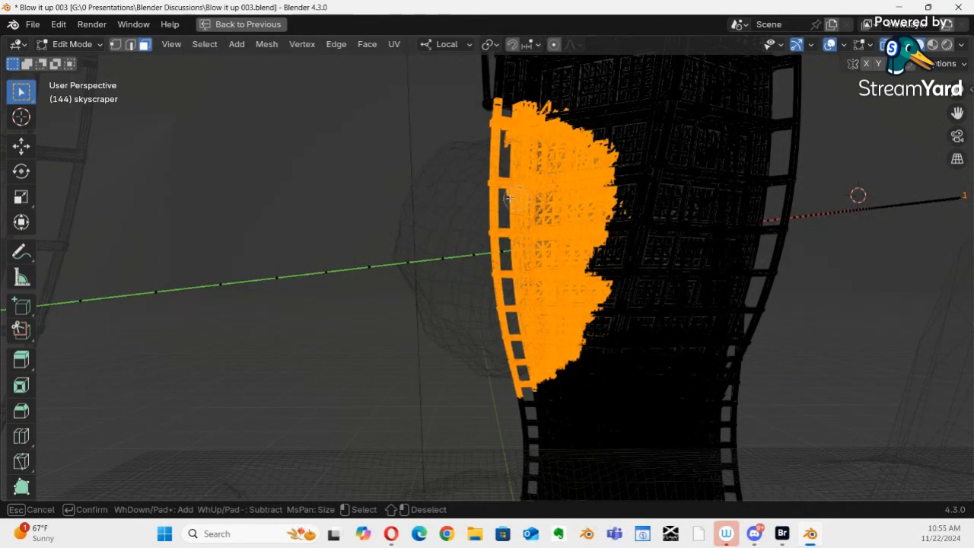
{"action": "key", "text": "Escape"}
Circle-deselect the stray faces on the overhanging upper part of the tower, keeping the exit-side patch selected
{"action": "middle_click_drag", "start_coordinate": [488, 256], "coordinate": [611, 221]}
{"action": "key", "text": "c"}
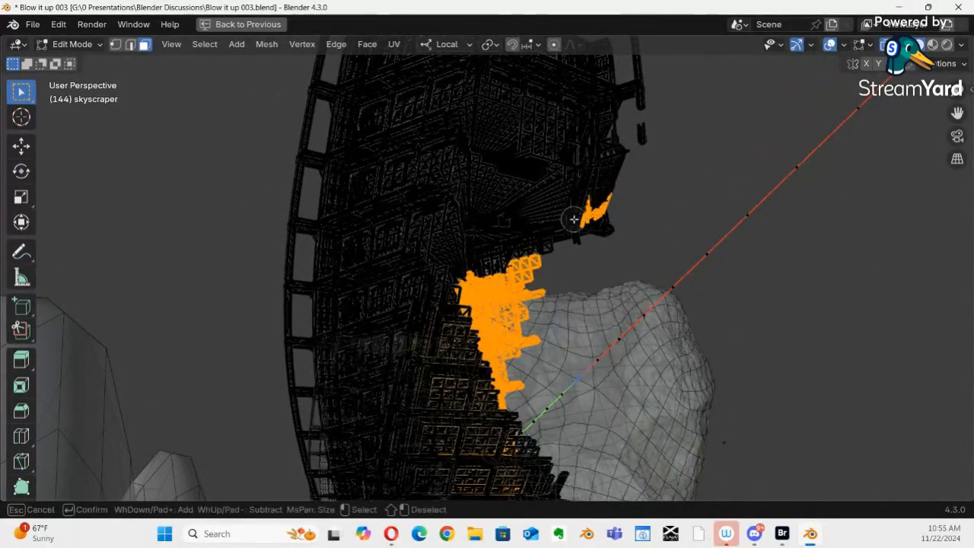
{"action": "mouse_move", "coordinate": [573, 221]}
{"action": "left_mouse_down", "text": "shift"}
{"action": "mouse_move", "coordinate": [620, 189]}
{"action": "mouse_move", "coordinate": [619, 200]}
{"action": "mouse_move", "coordinate": [582, 202]}
{"action": "mouse_move", "coordinate": [609, 245]}
{"action": "left_mouse_up", "text": "shift"}
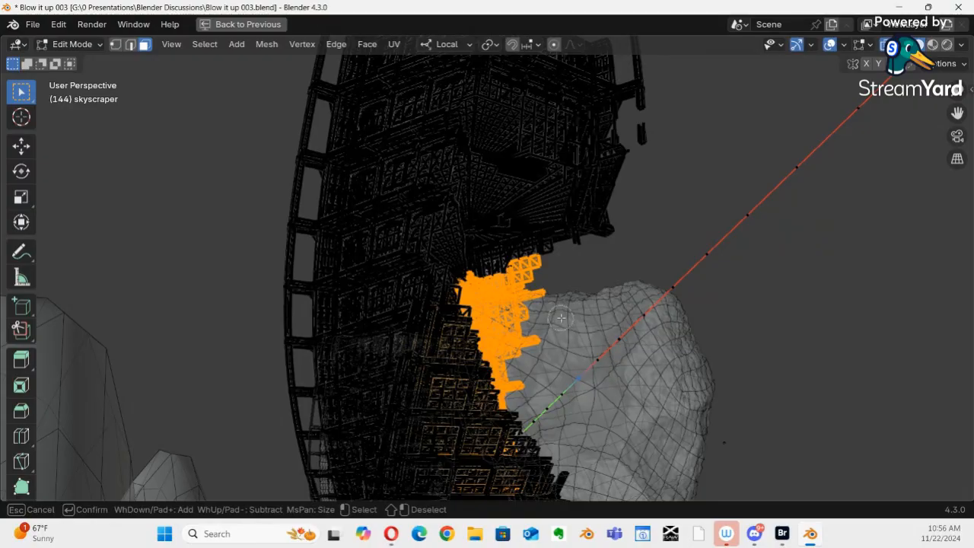
{"action": "key", "text": "Escape"}
{"action": "middle_click_drag", "start_coordinate": [567, 319], "coordinate": [441, 293]}
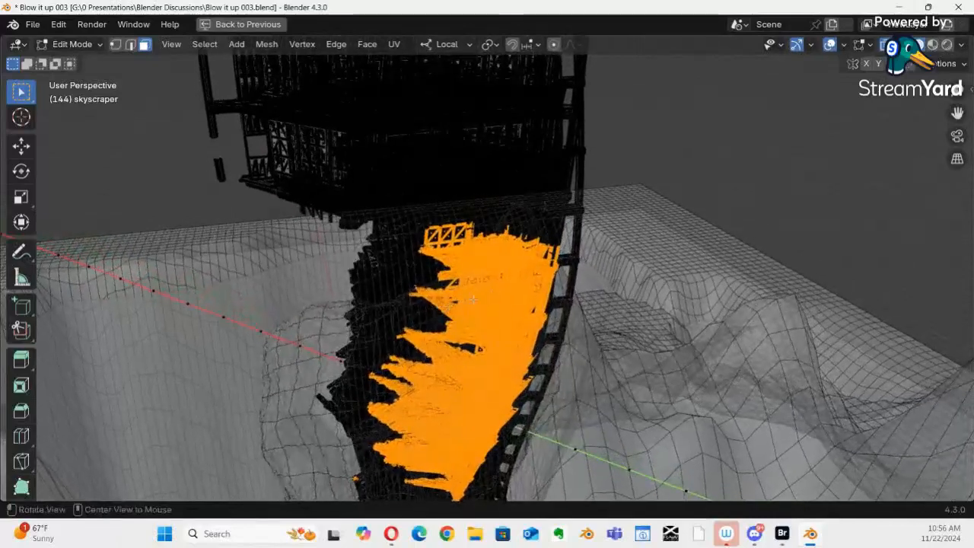
Restore the full workspace layout and separate the selected exit-side faces into their own object
{"action": "left_click", "coordinate": [242, 24]}
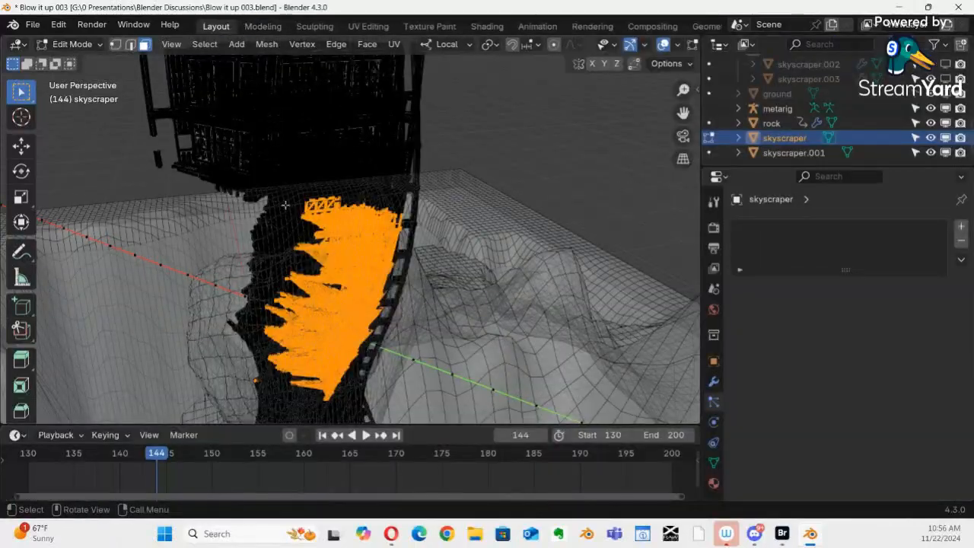
{"action": "middle_click_drag", "start_coordinate": [464, 371], "coordinate": [517, 340]}
{"action": "key", "text": "p"}
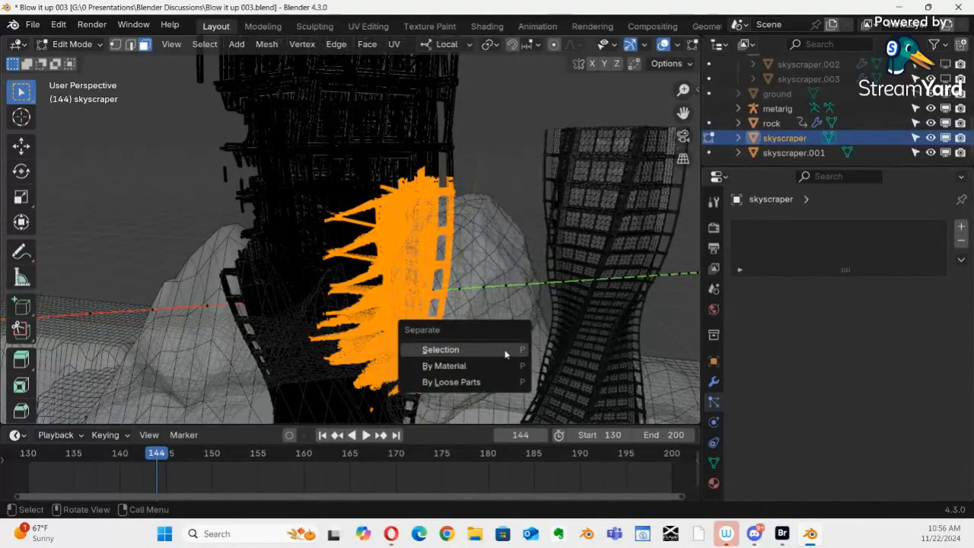
{"action": "left_click", "coordinate": [441, 381]}
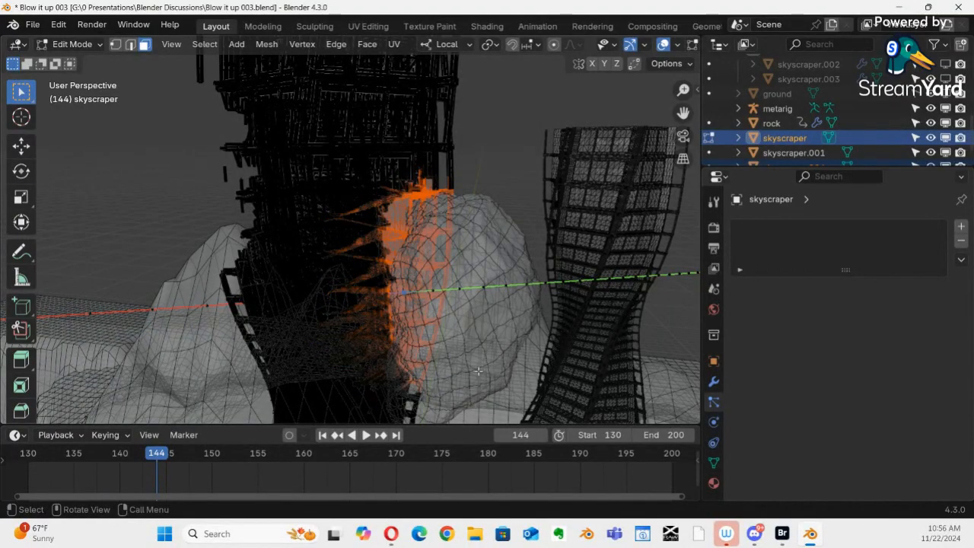
Switch to Object Mode, select the separated exit-side piece, and move it to the Shratnel collection
{"action": "key", "text": "ctrl+Tab"}
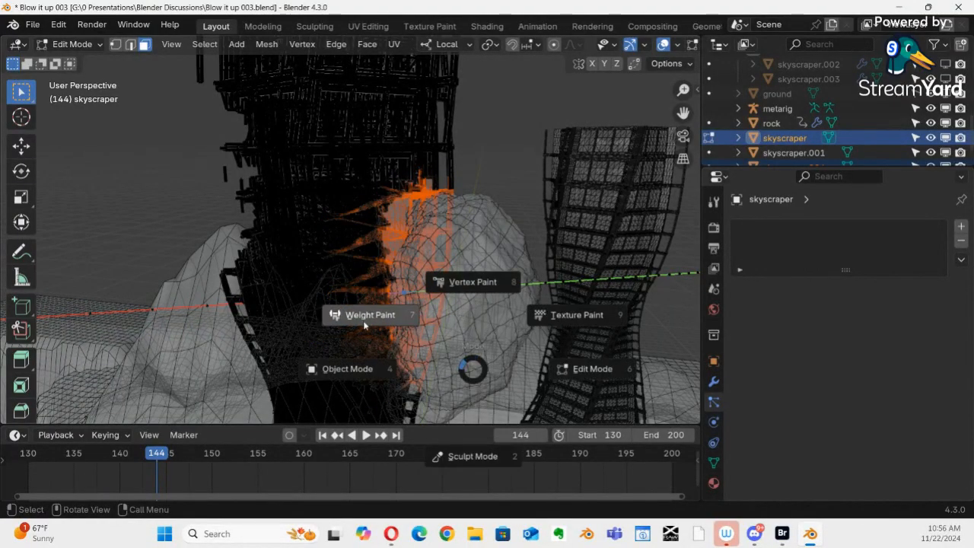
{"action": "left_click", "coordinate": [355, 368]}
{"action": "left_click", "coordinate": [432, 244]}
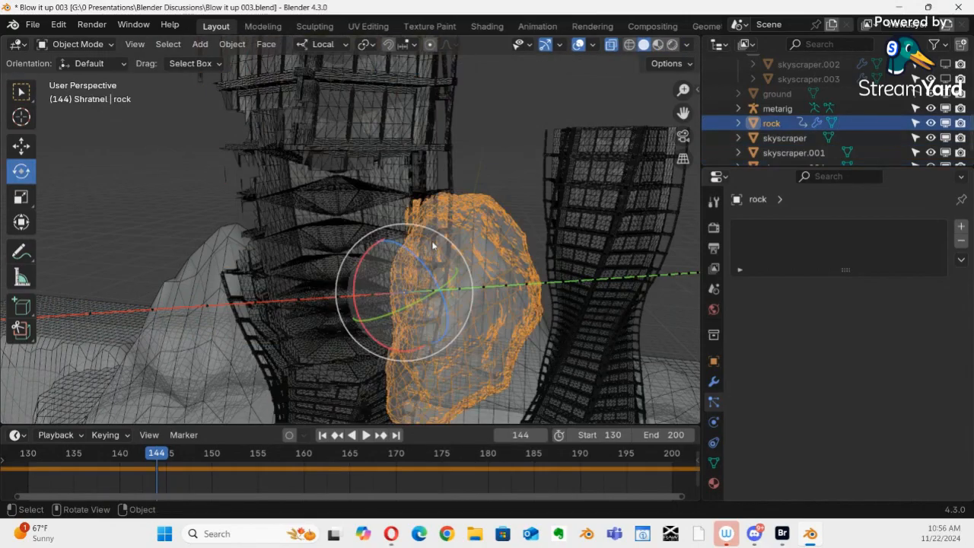
{"action": "left_click", "coordinate": [401, 219]}
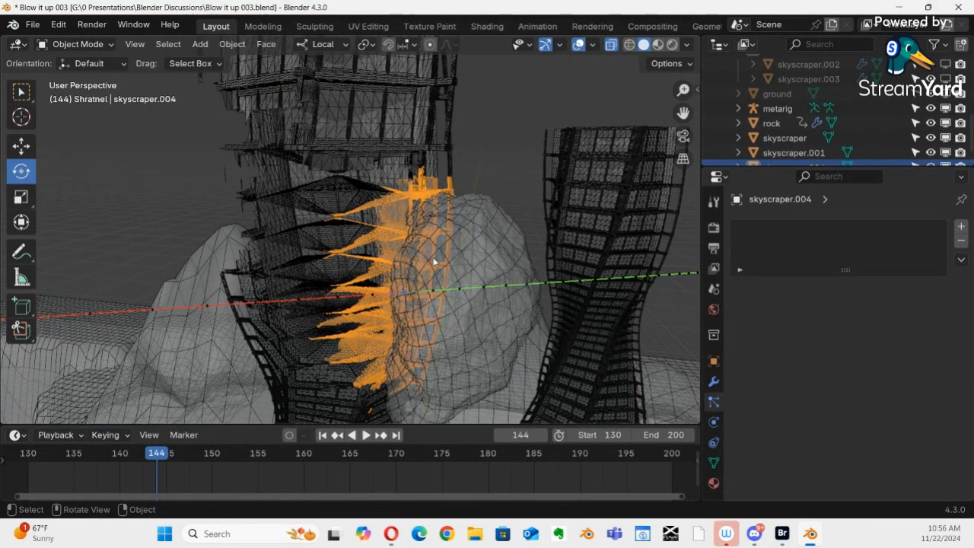
{"action": "key", "text": "m"}
{"action": "left_click", "coordinate": [382, 260]}
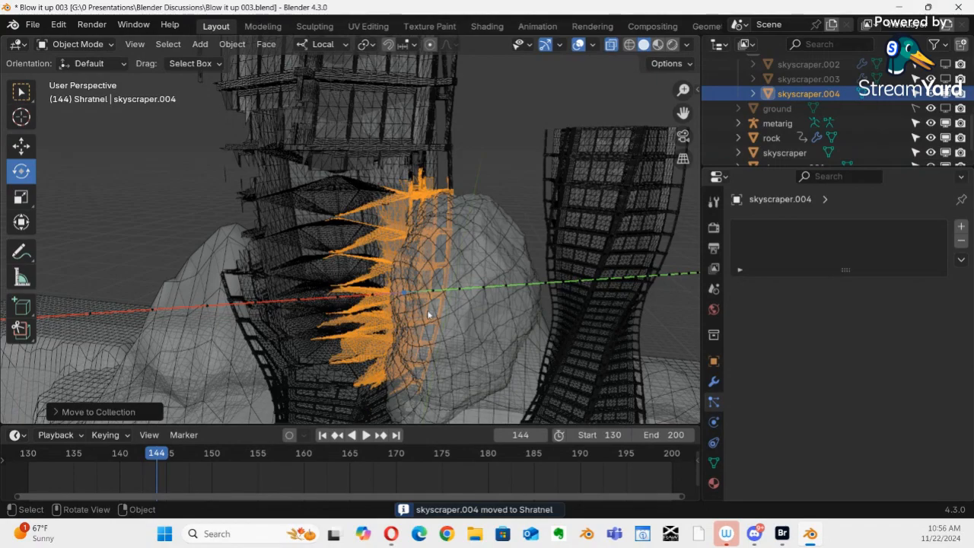
Apply Quick Explode to the separated piece at frame 144, and scrub the timeline to frame 147 to check its burst
{"action": "key", "text": "q"}
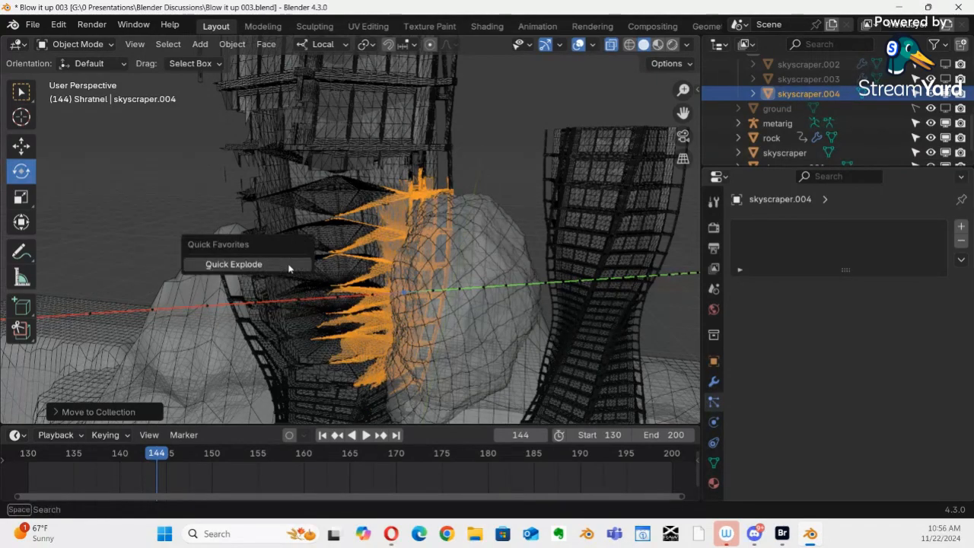
{"action": "left_click", "coordinate": [257, 266]}
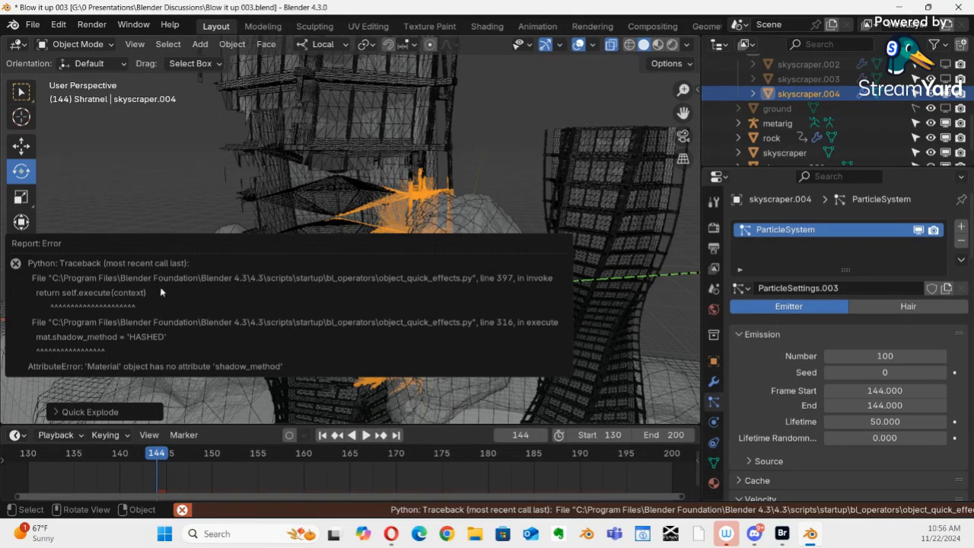
{"action": "middle_click_drag", "start_coordinate": [476, 226], "coordinate": [361, 251]}
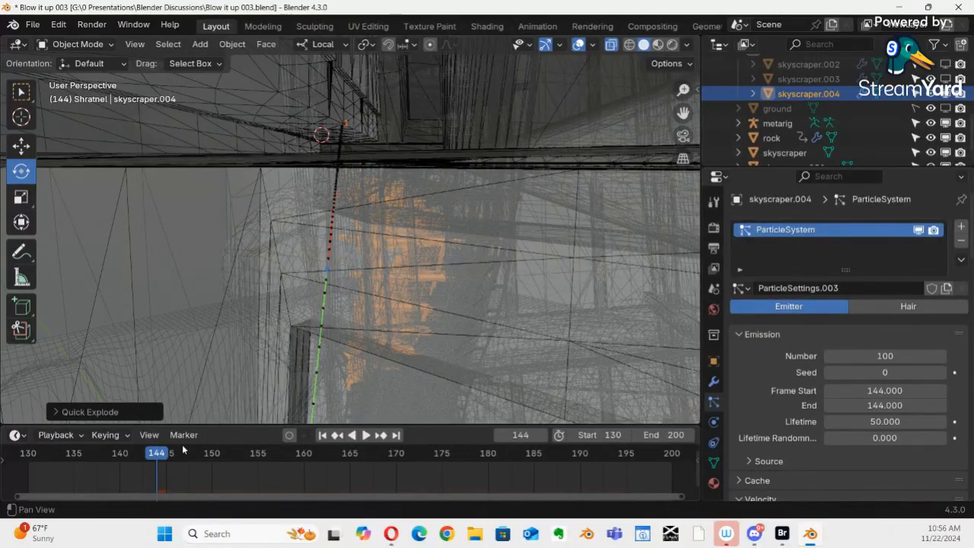
{"action": "mouse_move", "coordinate": [170, 454]}
{"action": "left_mouse_down"}
{"action": "mouse_move", "coordinate": [211, 454]}
{"action": "mouse_move", "coordinate": [119, 454]}
{"action": "mouse_move", "coordinate": [157, 452]}
{"action": "left_mouse_up"}
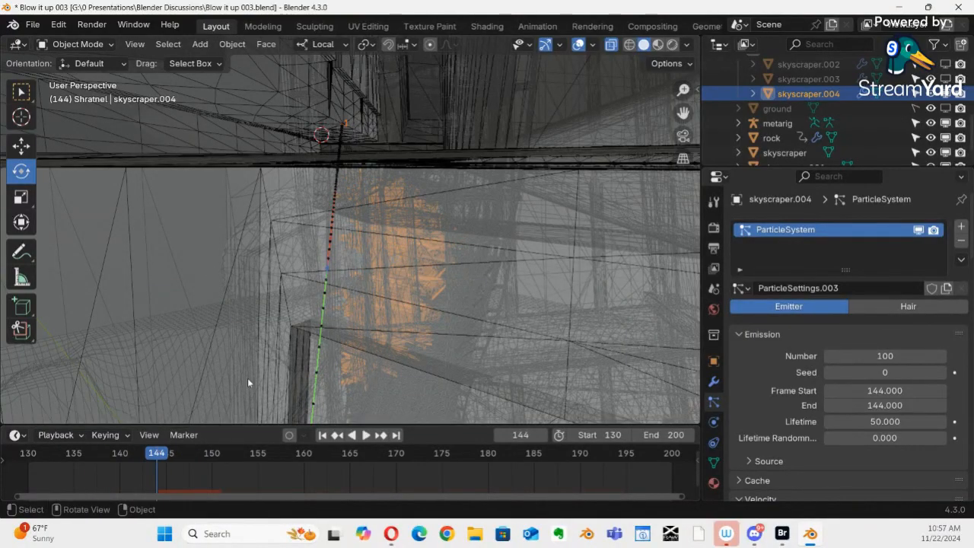
{"action": "middle_click_drag", "start_coordinate": [365, 324], "coordinate": [396, 334]}
{"action": "left_click", "coordinate": [147, 454]}
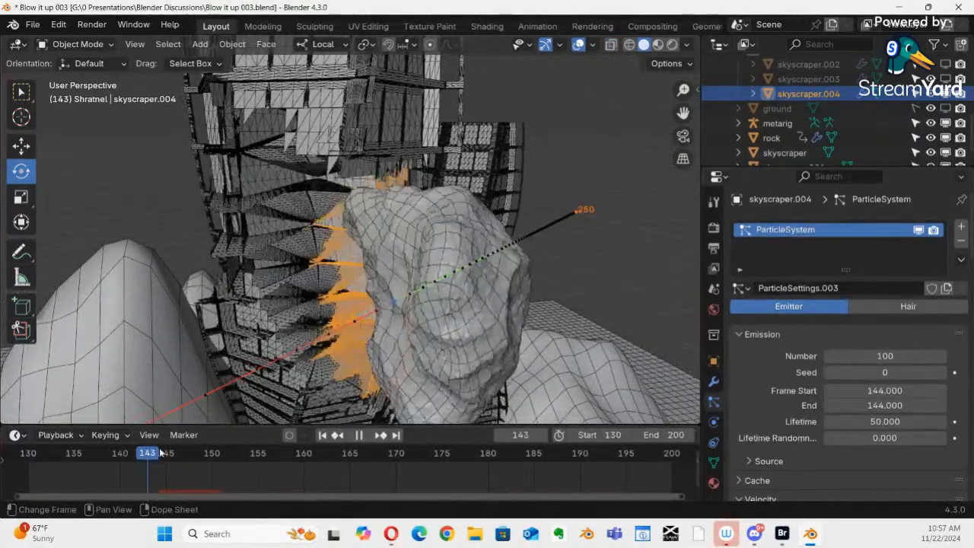
{"action": "left_click_drag", "start_coordinate": [129, 451], "coordinate": [182, 444]}
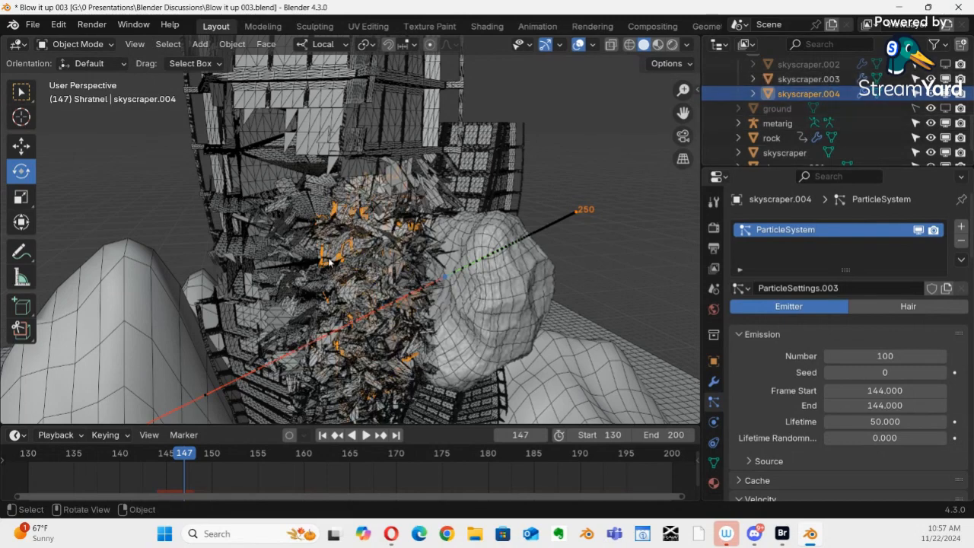
Add skyscraper.003 to the selection as the active object and copy its modifiers to skyscraper.004
{"action": "left_click", "coordinate": [289, 218], "text": "shift"}
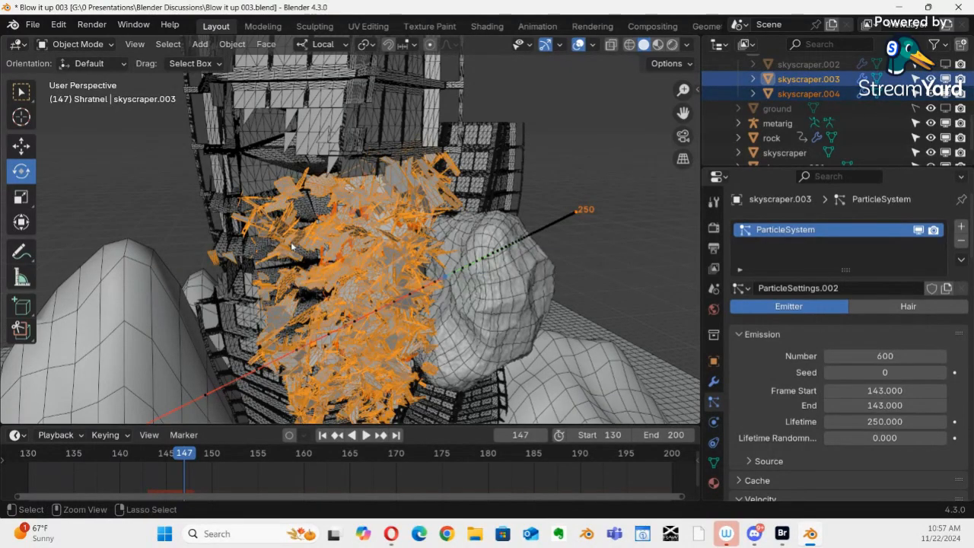
{"action": "key", "text": "ctrl+l"}
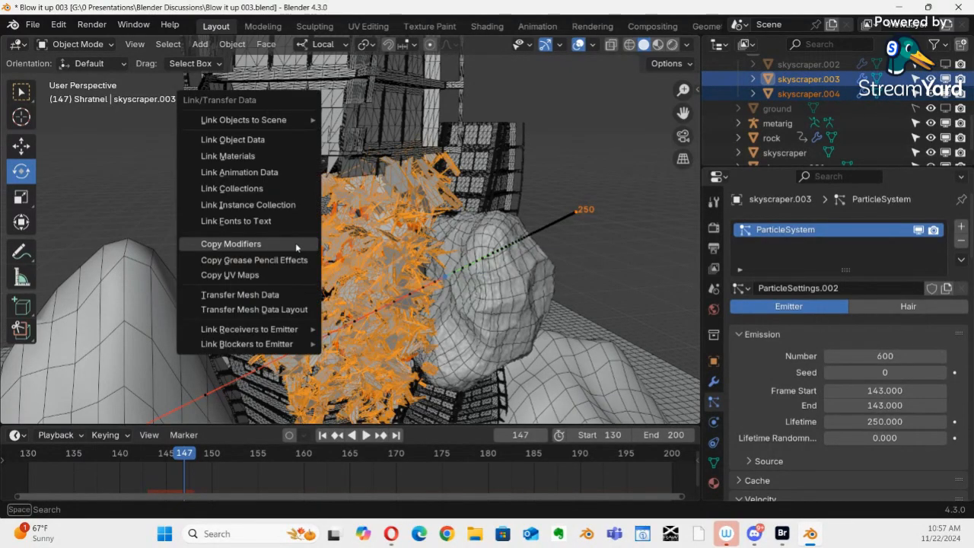
{"action": "left_click", "coordinate": [254, 245]}
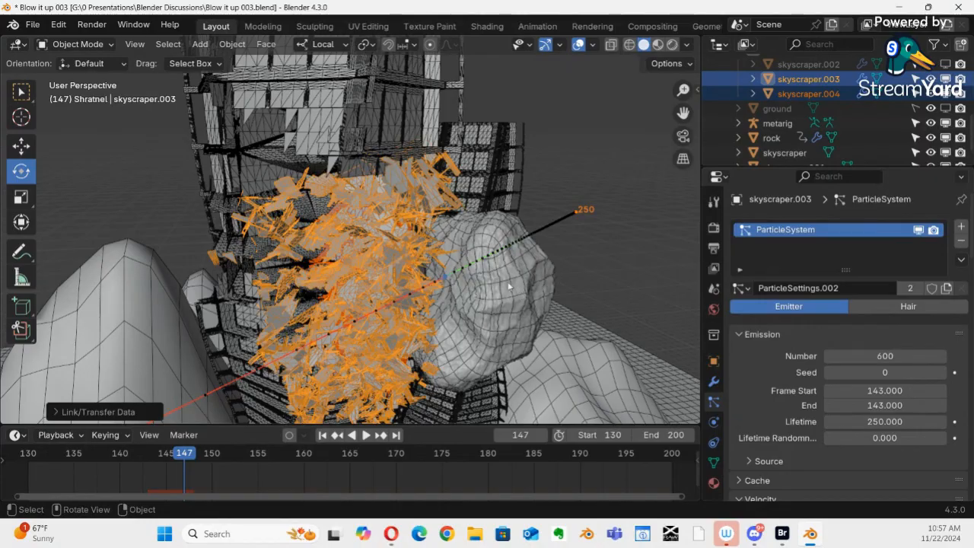
{"action": "middle_click_drag", "start_coordinate": [509, 286], "coordinate": [449, 264]}
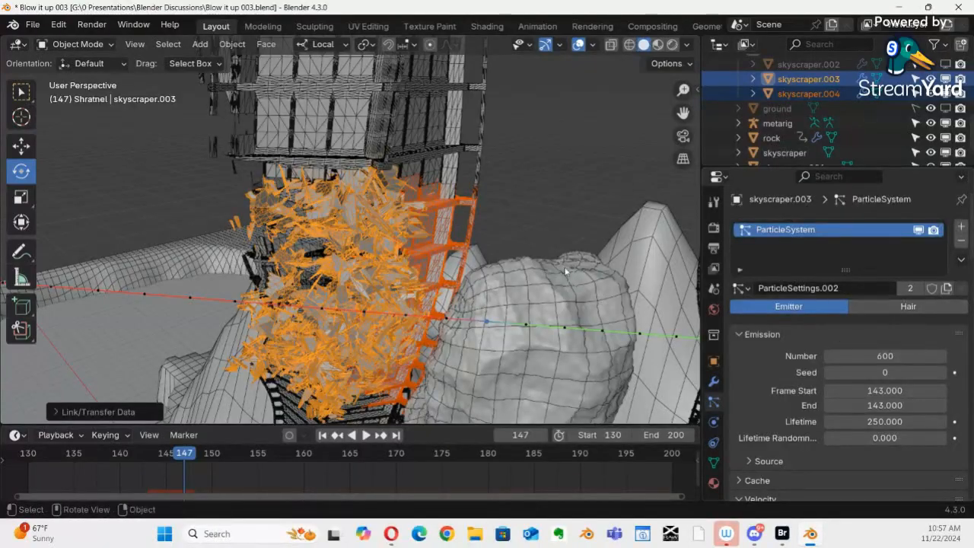
Make the particle settings of skyscraper.003 single-user and set its emission Frame Start and End to 147
{"action": "left_click", "coordinate": [347, 232]}
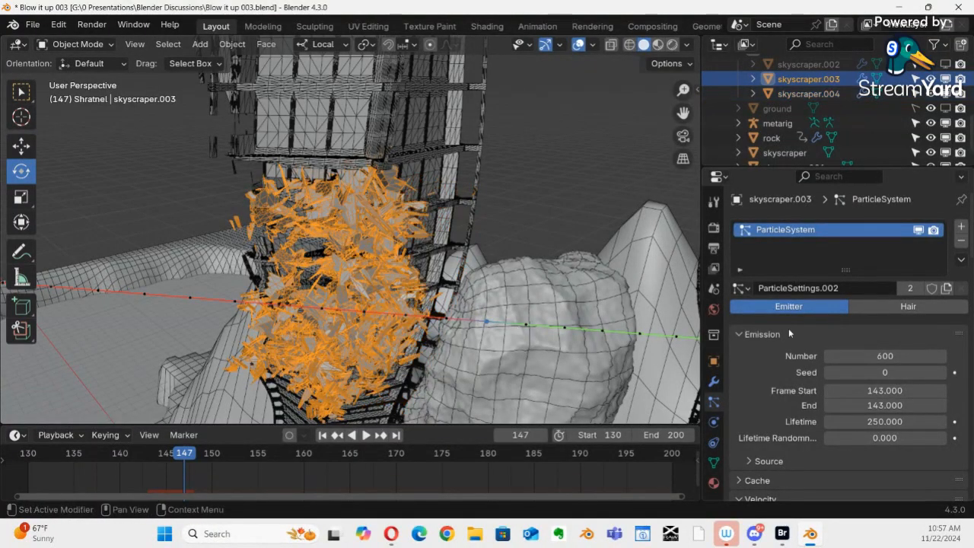
{"action": "left_click", "coordinate": [910, 289]}
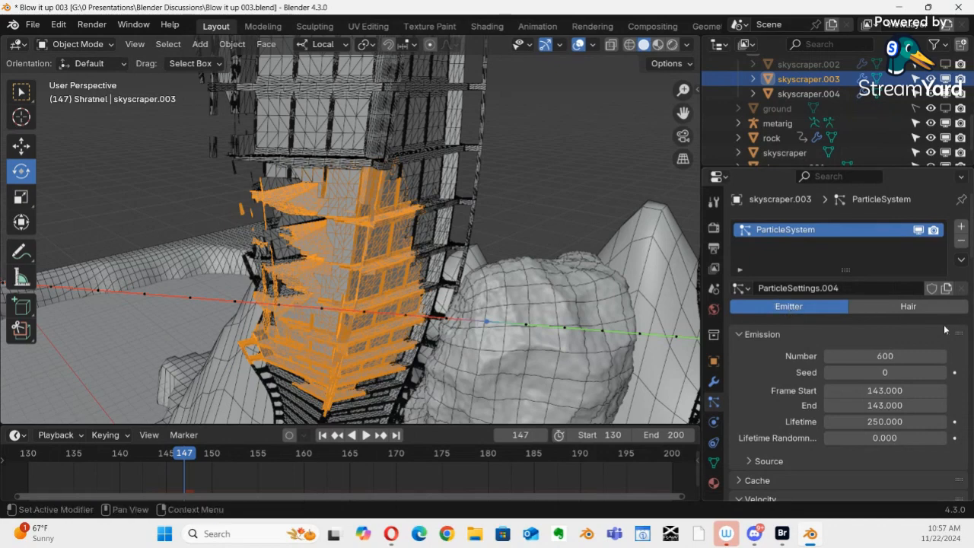
{"action": "left_click", "coordinate": [887, 390]}
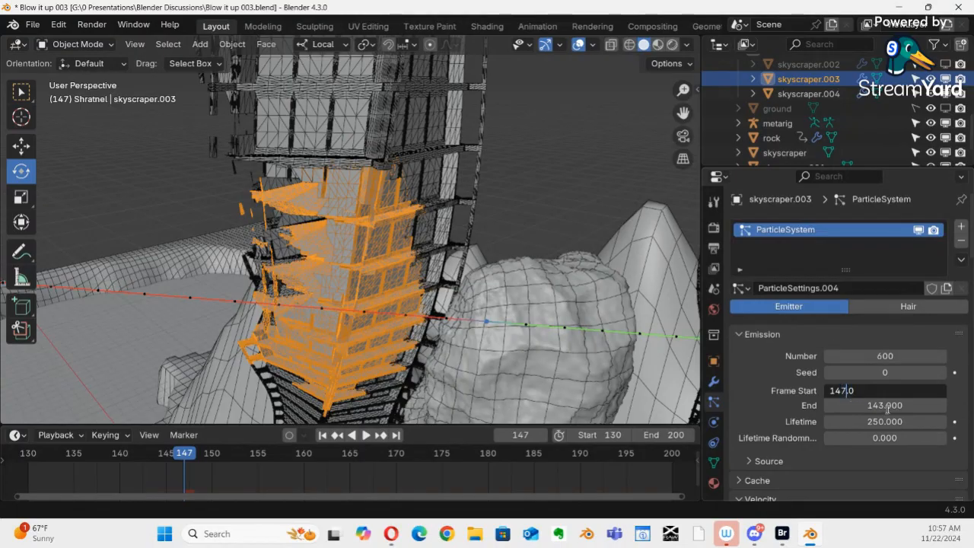
{"action": "key", "text": "Return"}
{"action": "left_click", "coordinate": [871, 406]}
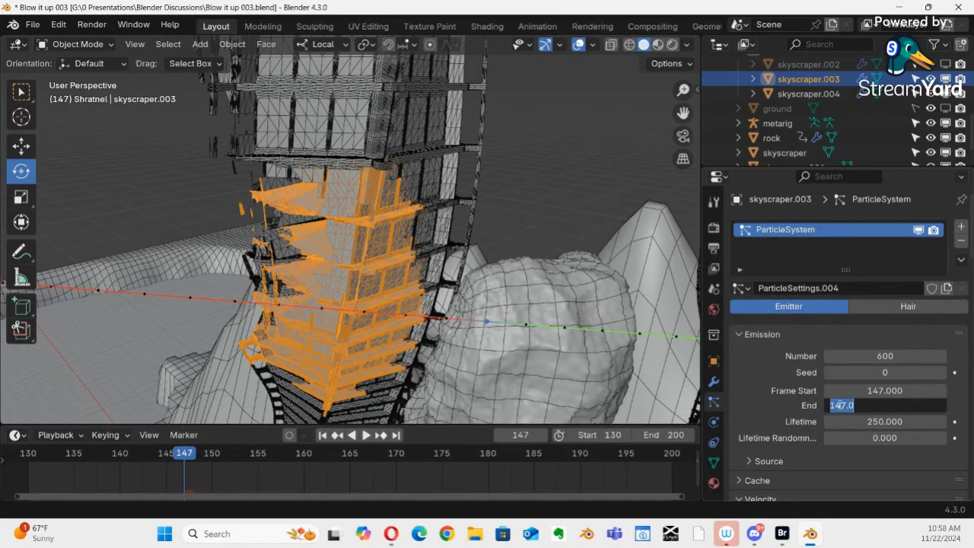
{"action": "left_click", "coordinate": [770, 373]}
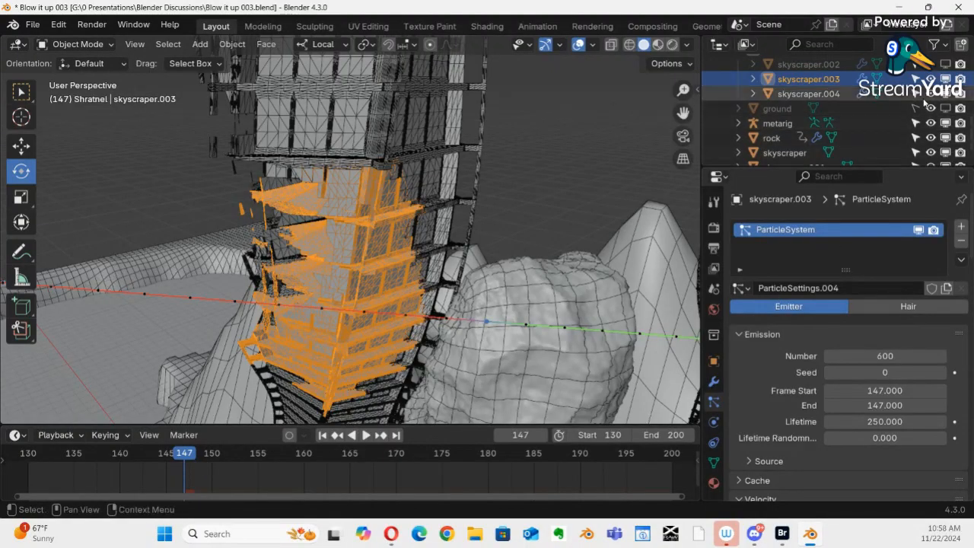
Show skyscraper.002 in the viewport, rewind to frame 133, and play the animation to review the debris from several angles
{"action": "left_click", "coordinate": [947, 66]}
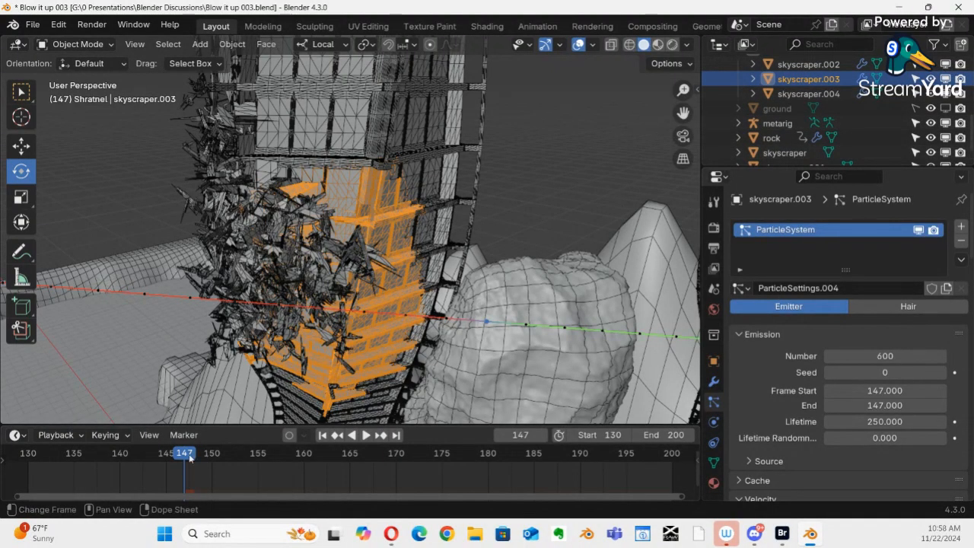
{"action": "left_click_drag", "start_coordinate": [188, 454], "coordinate": [55, 411]}
{"action": "middle_click_drag", "start_coordinate": [417, 357], "coordinate": [403, 325]}
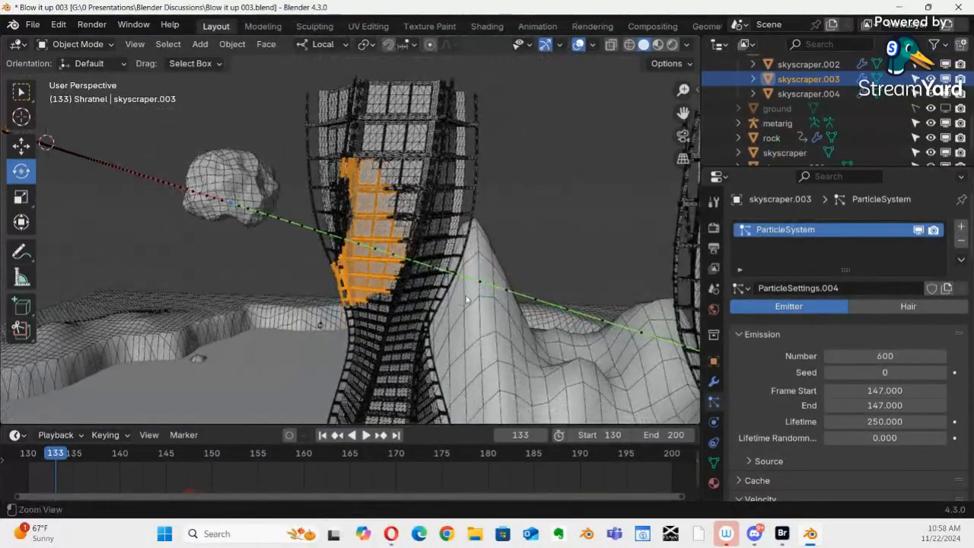
{"action": "middle_click_drag", "start_coordinate": [465, 297], "coordinate": [445, 313], "text": "ctrl"}
{"action": "key", "text": "space"}
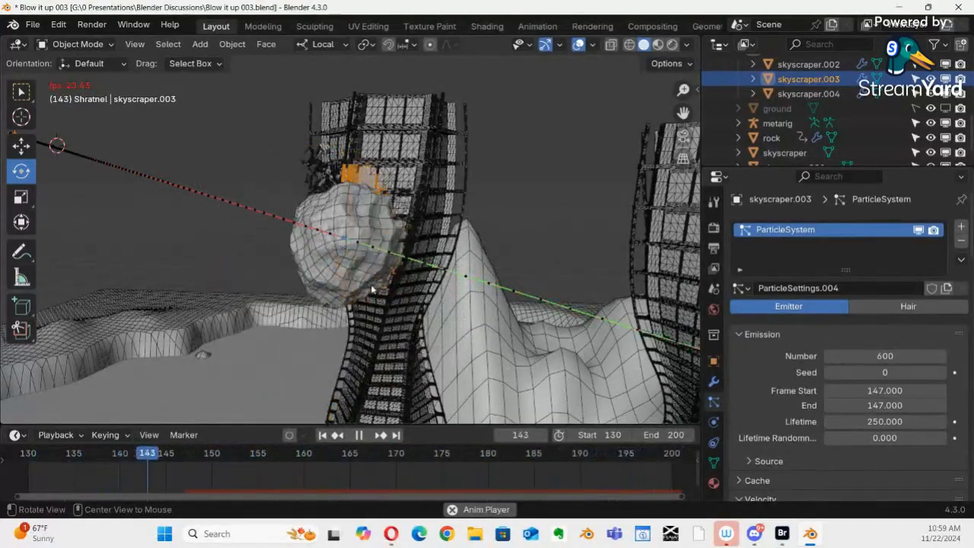
{"action": "middle_click_drag", "start_coordinate": [372, 290], "coordinate": [359, 235]}
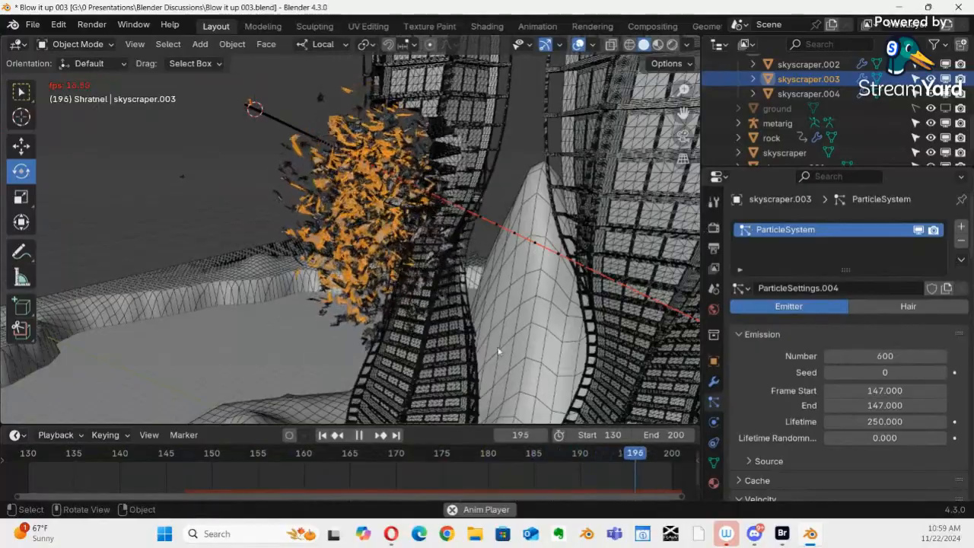
{"action": "middle_click_drag", "start_coordinate": [423, 333], "coordinate": [492, 275]}
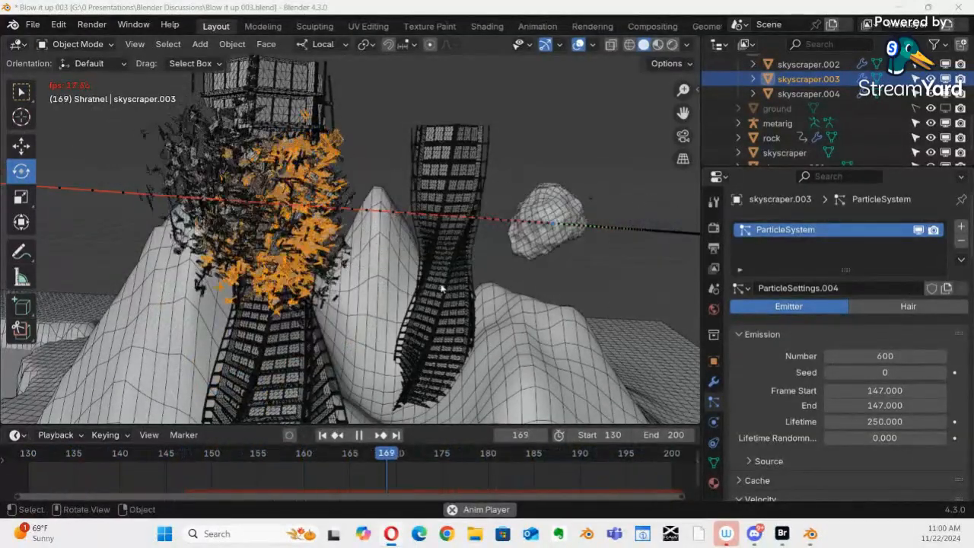
{"action": "middle_click_drag", "start_coordinate": [450, 284], "coordinate": [310, 283]}
{"action": "key", "text": "space"}
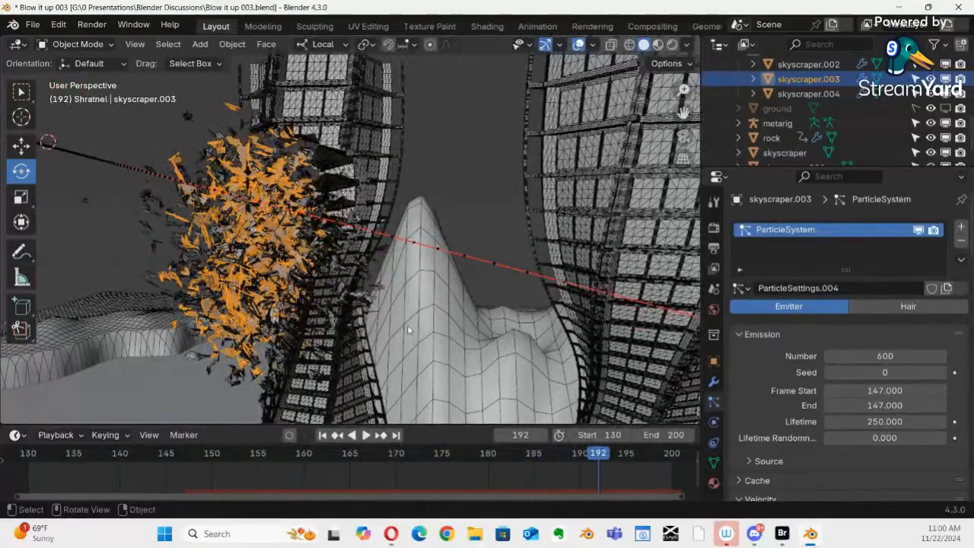
Replay the explosion from the start of the frame range, clear the selection, and return the timeline to frame 130
{"action": "key", "text": "shift+Left"}
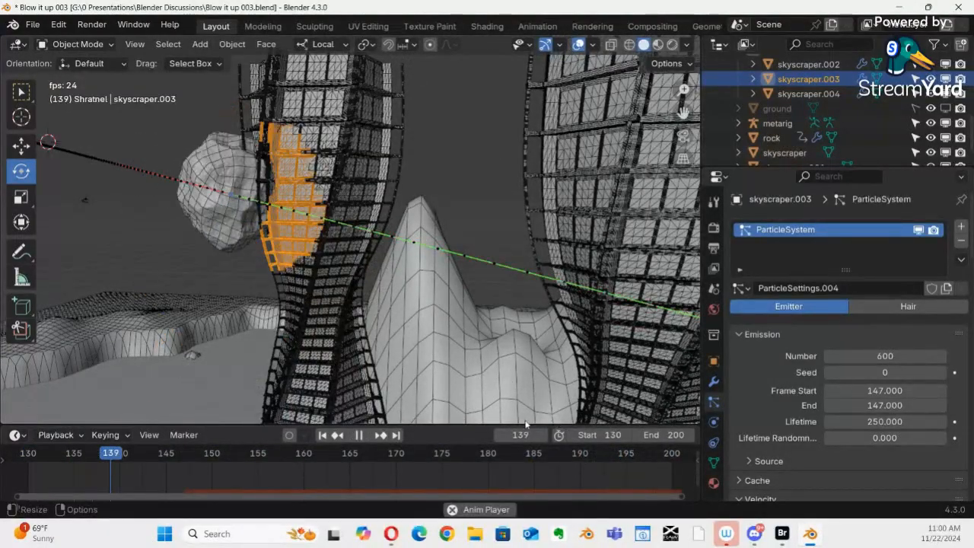
{"action": "key", "text": "space"}
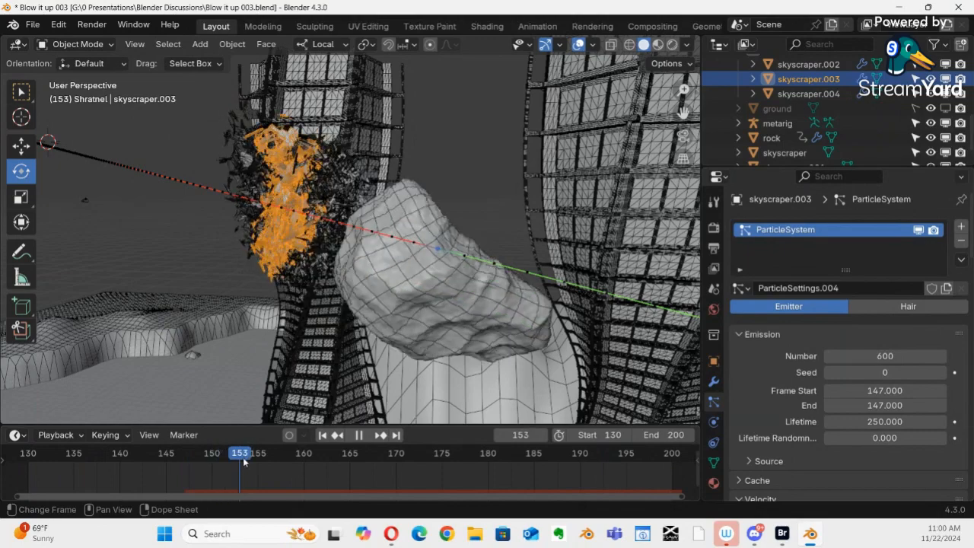
{"action": "key", "text": "alt+a"}
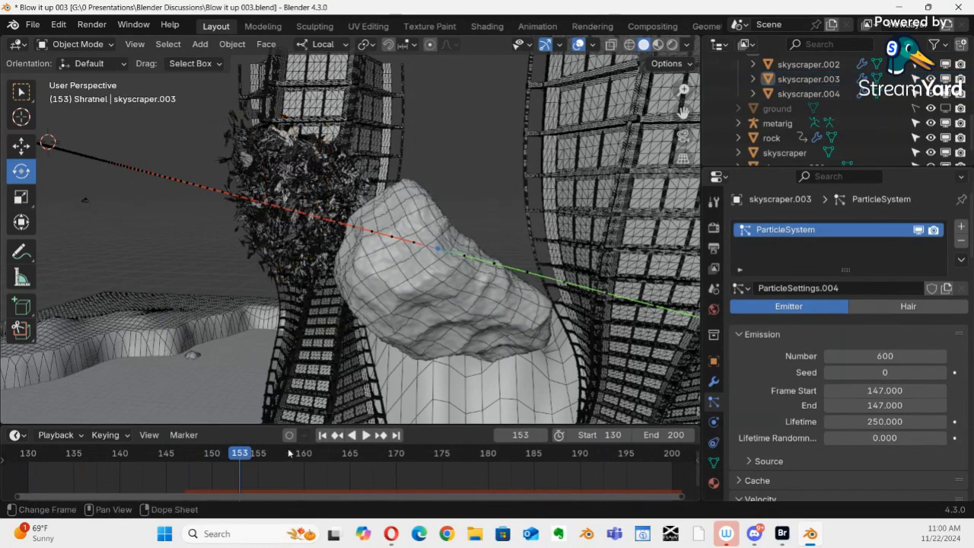
{"action": "left_click_drag", "start_coordinate": [209, 458], "coordinate": [88, 420]}
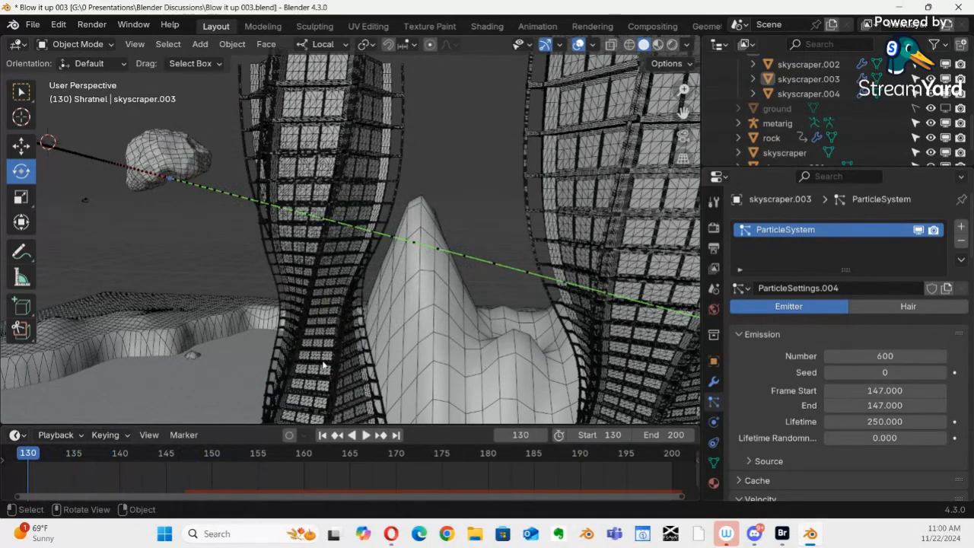
Switch the viewport to Material Preview, play the animation to review the textured debris, and rewind to frame 124
{"action": "left_click", "coordinate": [379, 435]}
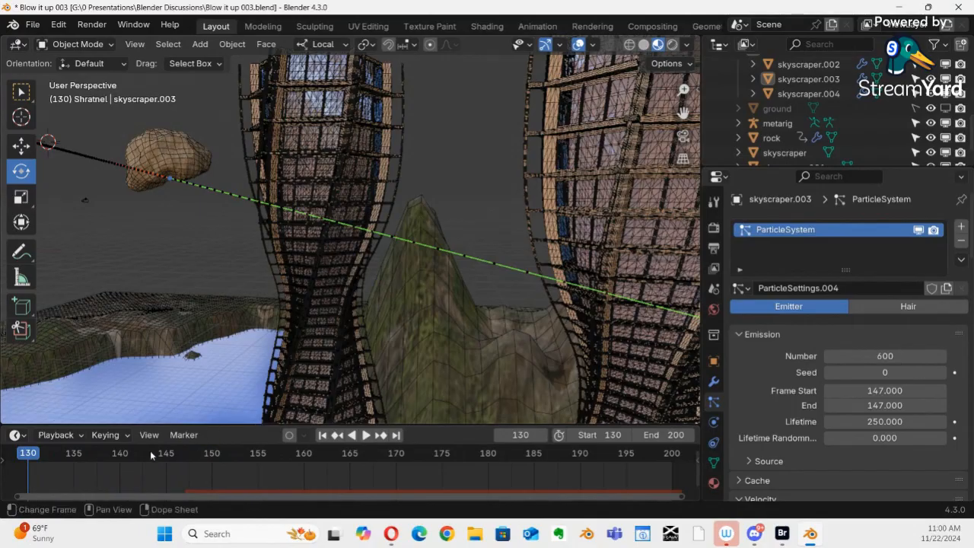
{"action": "key", "text": "space"}
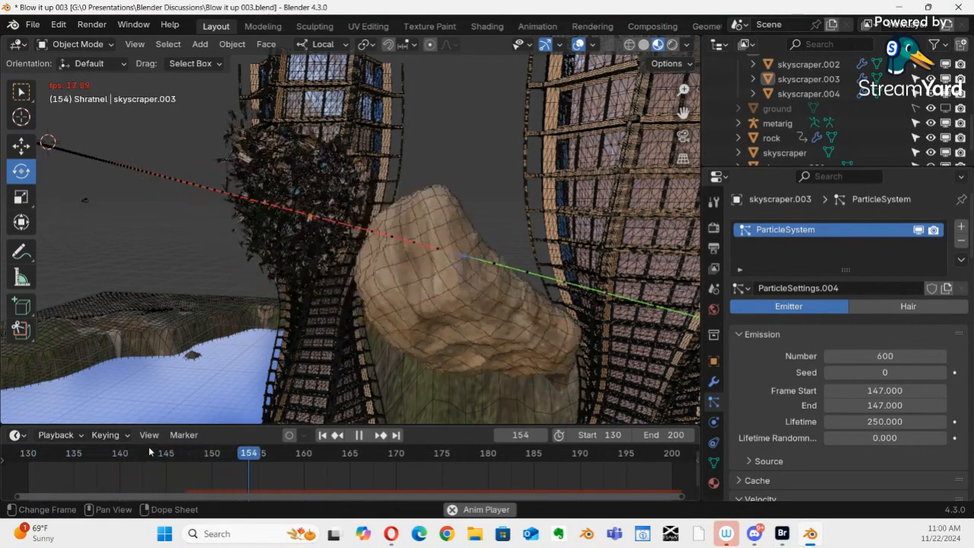
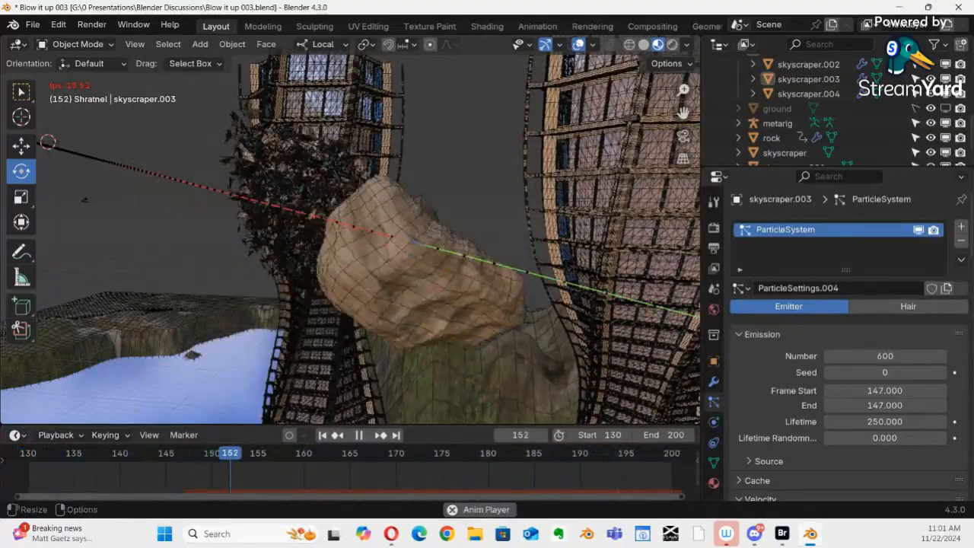
{"action": "middle_click_drag", "start_coordinate": [95, 278], "coordinate": [342, 320]}
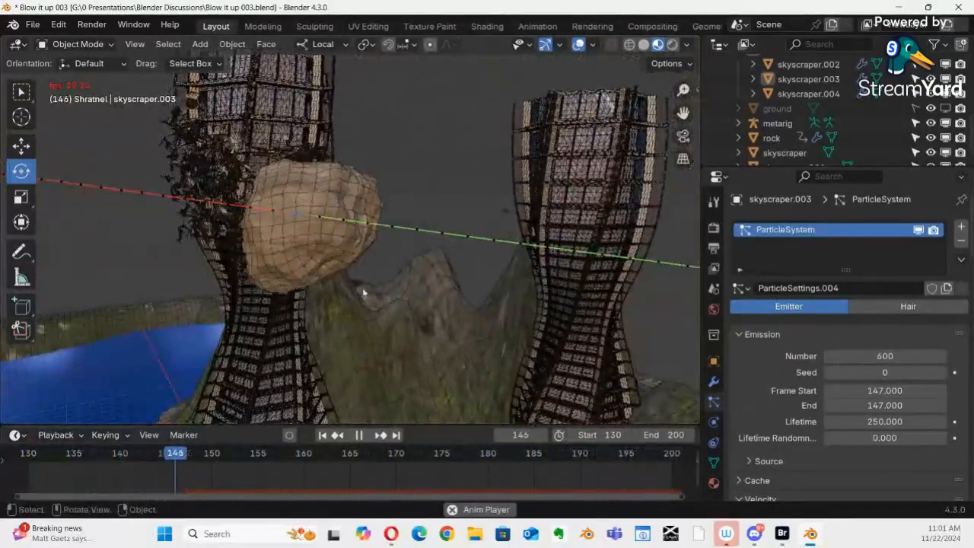
{"action": "key", "text": "space"}
{"action": "left_click_drag", "start_coordinate": [276, 451], "coordinate": [51, 439]}
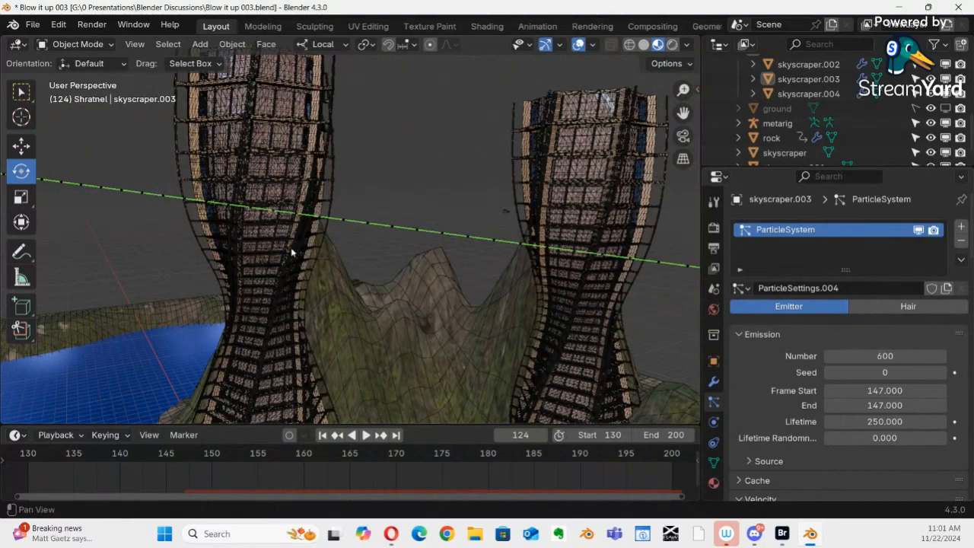
Select skyscraper.003 and set its particle emission Number to 500
{"action": "middle_click_drag", "start_coordinate": [291, 252], "coordinate": [489, 225]}
{"action": "left_click", "coordinate": [442, 181]}
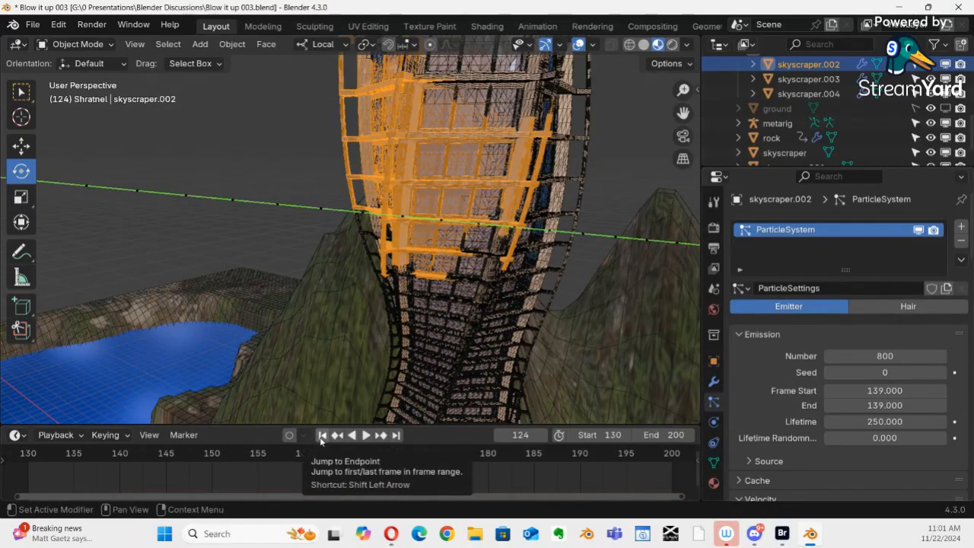
{"action": "left_click", "coordinate": [822, 81]}
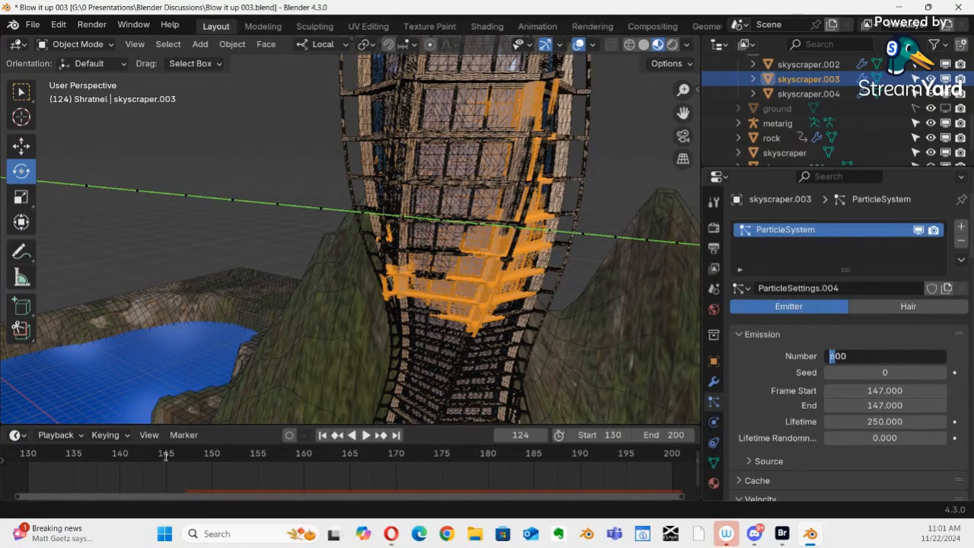
{"action": "key", "text": "Return"}
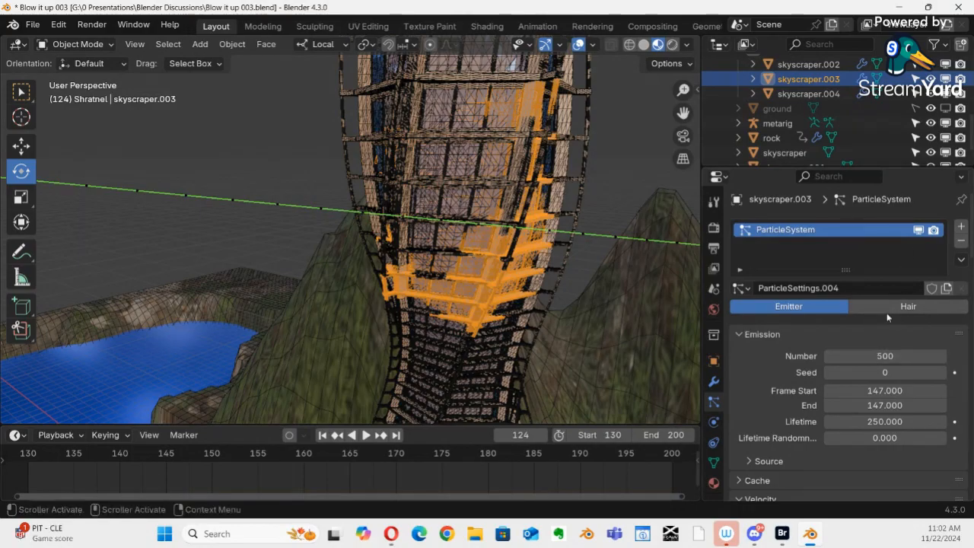
Compare the shrapnel pieces' particle settings, set the emission Number of skyscraper.004 to 300, and save the file
{"action": "left_click", "coordinate": [826, 66]}
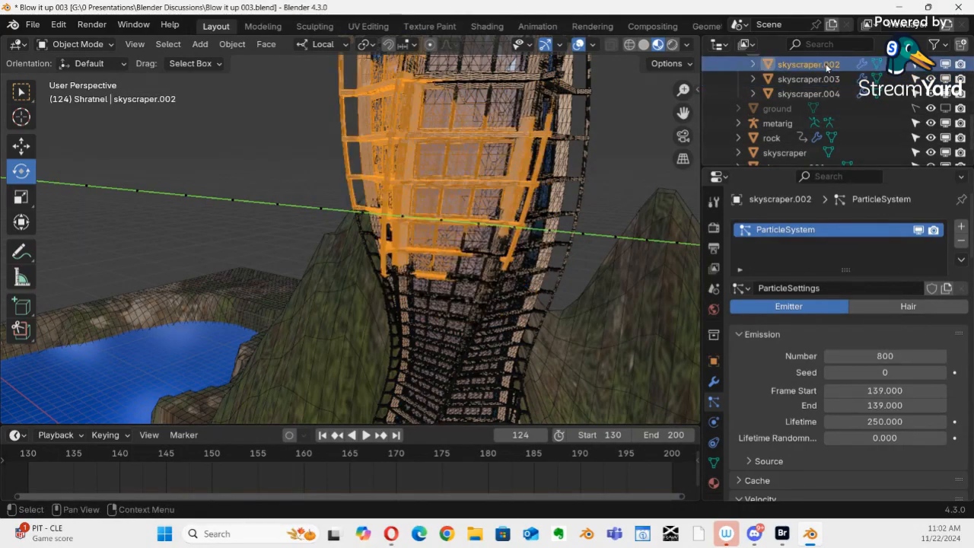
{"action": "left_click", "coordinate": [824, 81]}
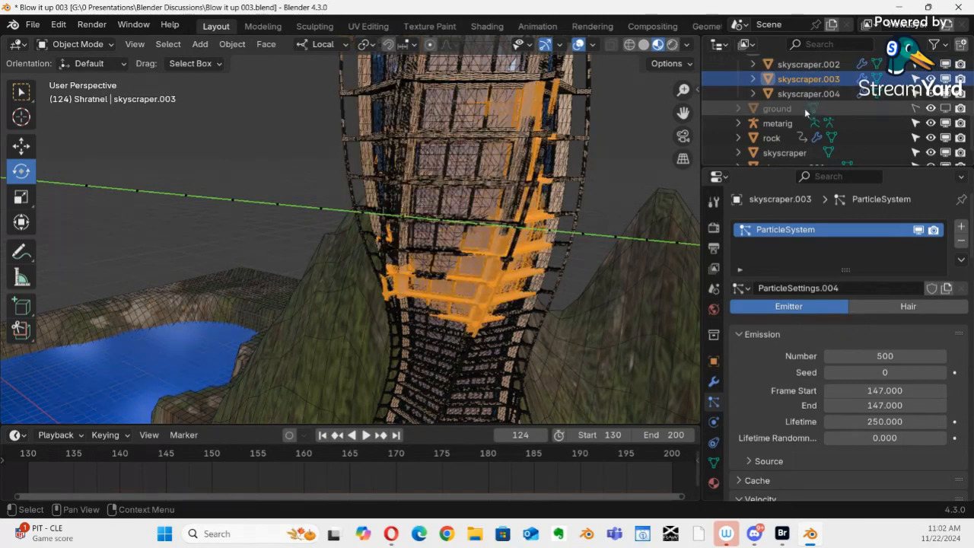
{"action": "left_click", "coordinate": [827, 95]}
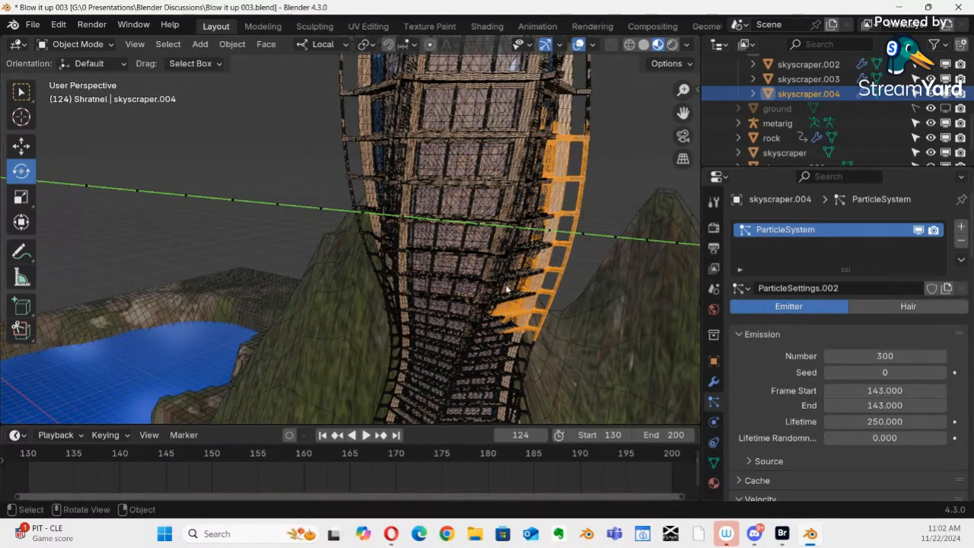
{"action": "middle_click_drag", "start_coordinate": [520, 279], "coordinate": [460, 290]}
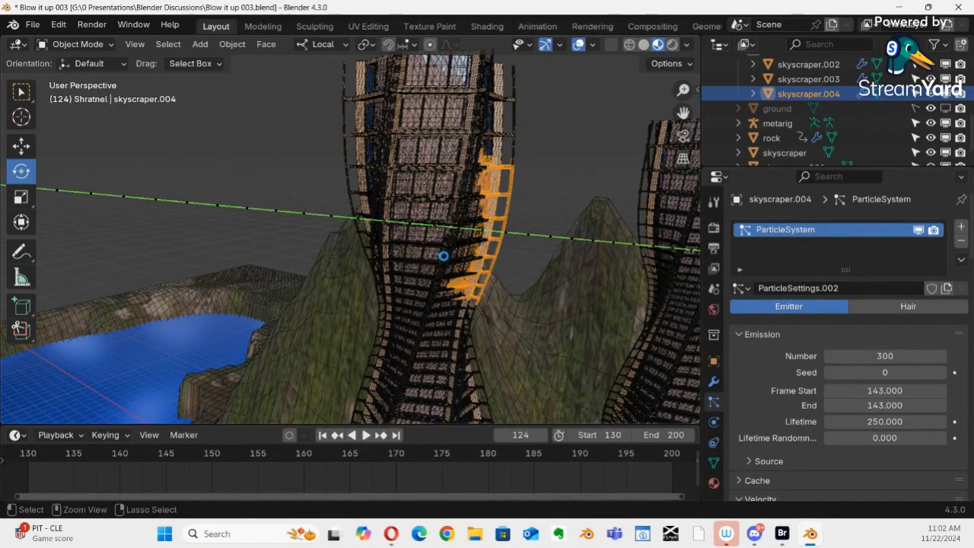
{"action": "key", "text": "ctrl+s"}
Clear the selection, review the playing explosion up close, then switch the viewport to Solid shading and save the file
{"action": "key", "text": "alt+a"}
{"action": "middle_click_drag", "start_coordinate": [318, 256], "coordinate": [512, 286]}
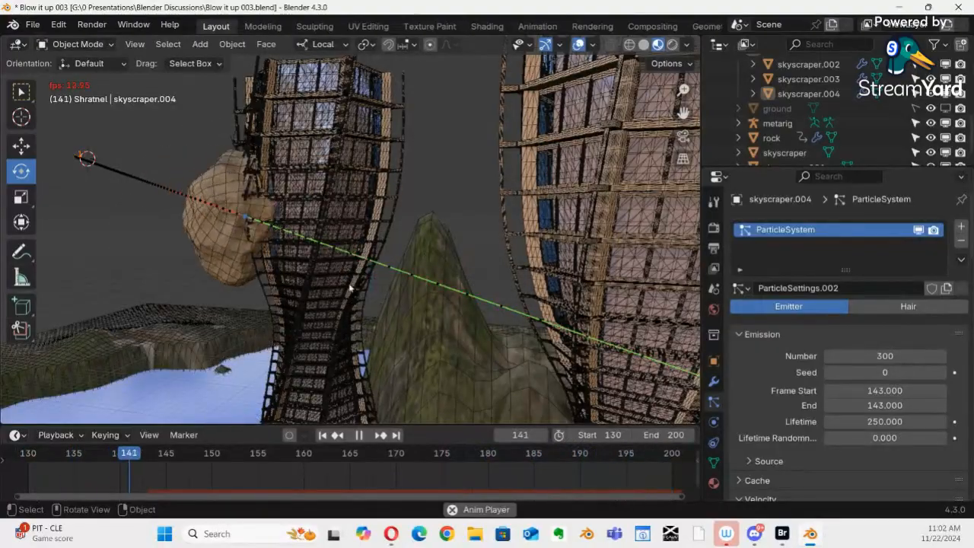
{"action": "mouse_move", "coordinate": [342, 254]}
{"action": "middle_mouse_down", "text": "ctrl"}
{"action": "mouse_move", "coordinate": [399, 192]}
{"action": "mouse_move", "coordinate": [492, 230]}
{"action": "mouse_move", "coordinate": [464, 238]}
{"action": "mouse_move", "coordinate": [609, 235]}
{"action": "mouse_move", "coordinate": [499, 281]}
{"action": "mouse_move", "coordinate": [289, 286]}
{"action": "middle_mouse_up", "text": "ctrl"}
{"action": "key", "text": "z"}
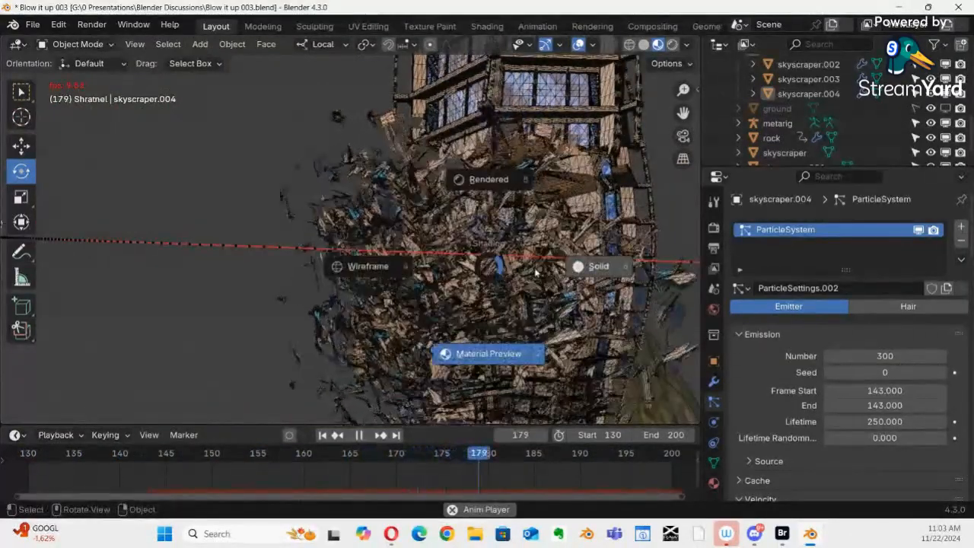
{"action": "left_click", "coordinate": [536, 272]}
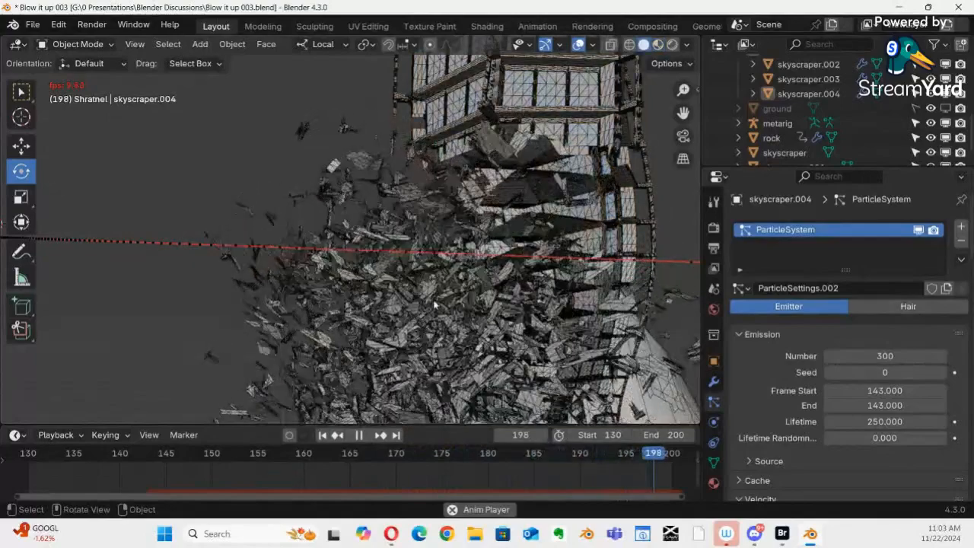
{"action": "key", "text": "ctrl+s"}
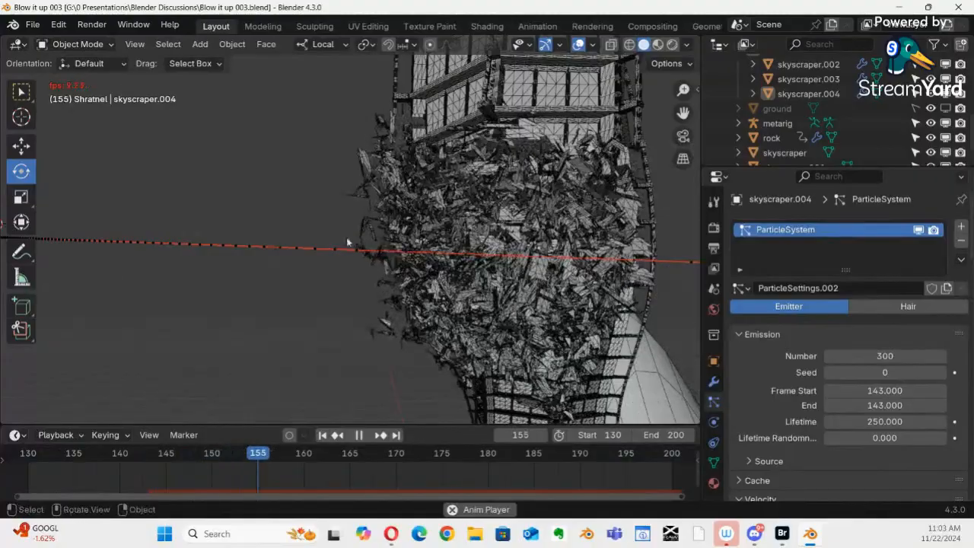
Stop playback, scrub back to about frame 146, and replay the rock's flight toward the second skyscraper
{"action": "middle_click_drag", "start_coordinate": [450, 221], "coordinate": [331, 232]}
{"action": "key", "text": "space"}
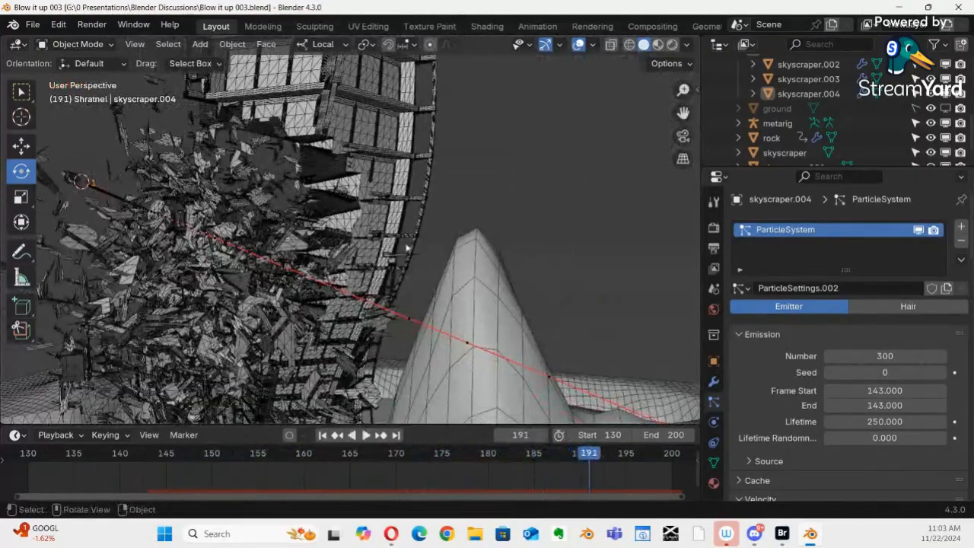
{"action": "left_click_drag", "start_coordinate": [591, 459], "coordinate": [174, 456]}
{"action": "key", "text": "space"}
{"action": "middle_click_drag", "start_coordinate": [363, 247], "coordinate": [356, 328]}
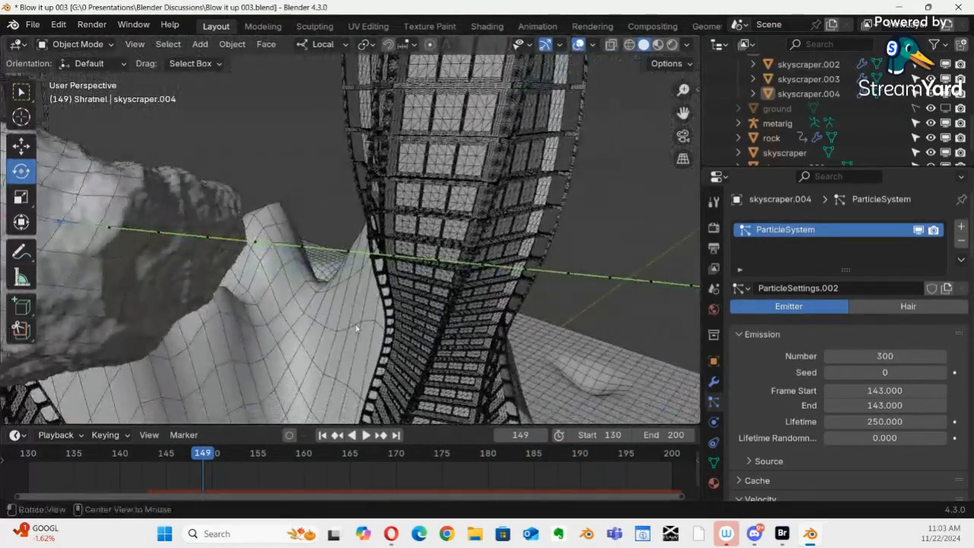
Scrub and step through the timeline to frame 158 to find where the rock meets the second skyscraper
{"action": "left_click_drag", "start_coordinate": [207, 450], "coordinate": [246, 448]}
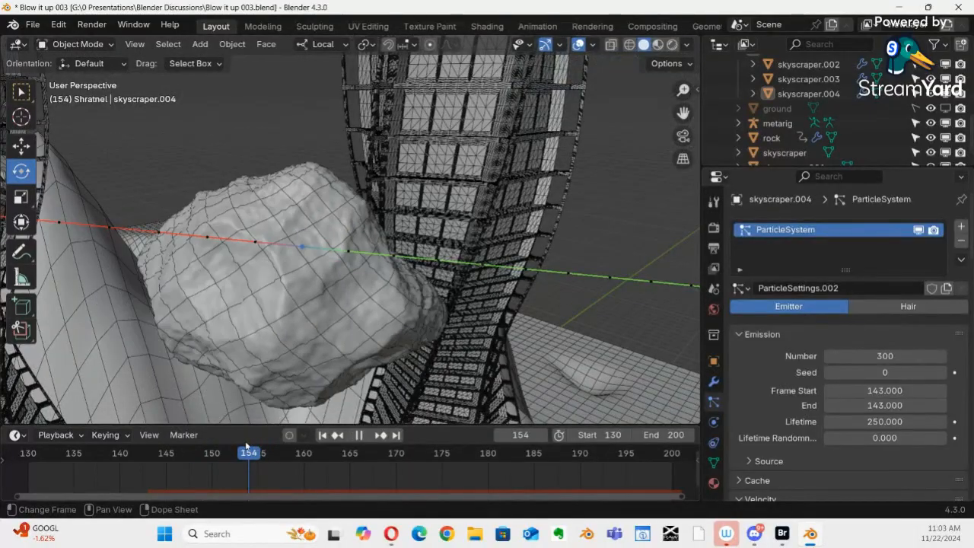
{"action": "middle_click_drag", "start_coordinate": [332, 359], "coordinate": [311, 343]}
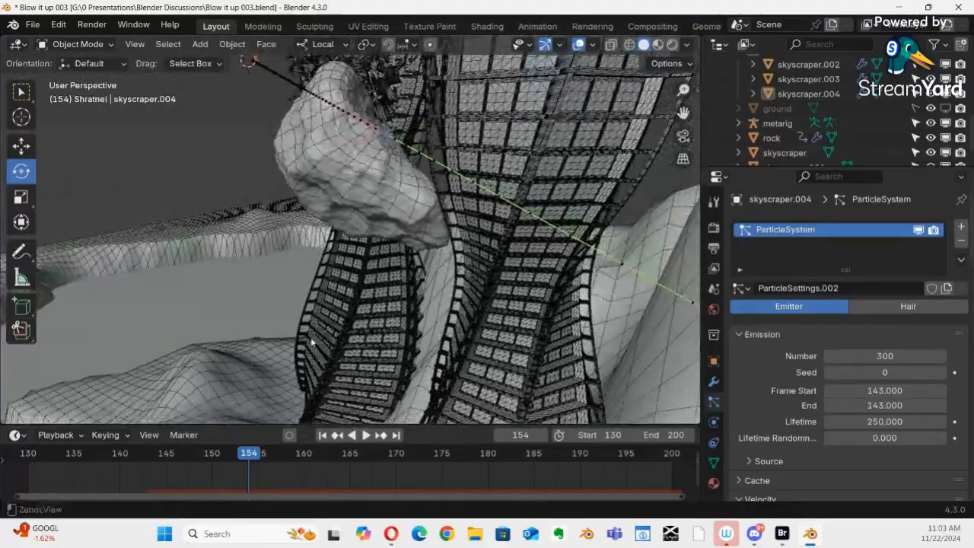
{"action": "left_click_drag", "start_coordinate": [261, 454], "coordinate": [295, 460]}
{"action": "middle_click_drag", "start_coordinate": [385, 327], "coordinate": [370, 347]}
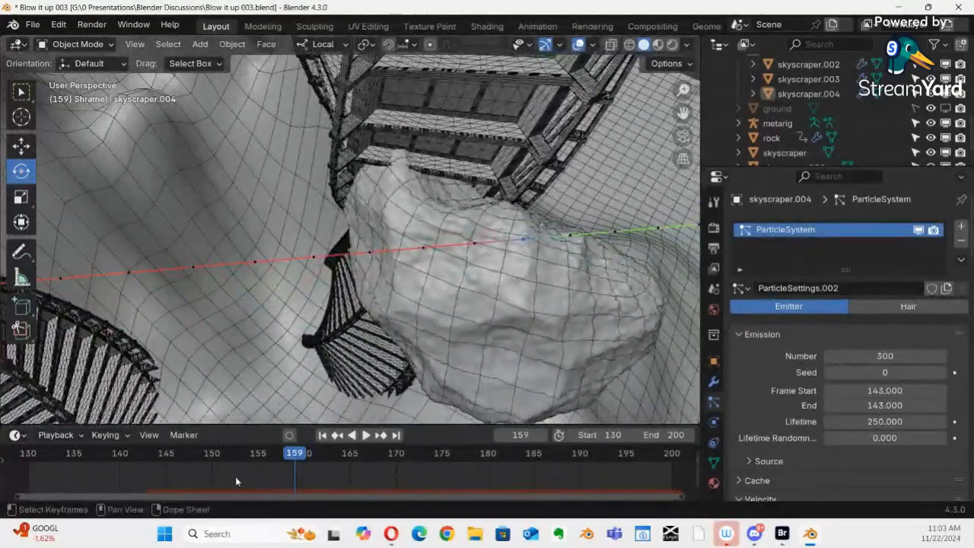
{"action": "key", "text": "Left"}
{"action": "key", "text": "Left"}
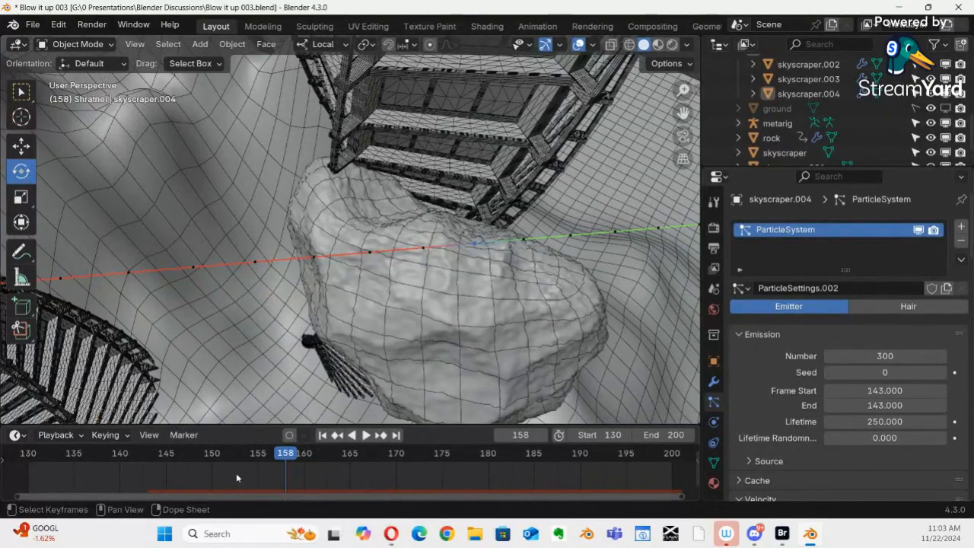
{"action": "key", "text": "Right"}
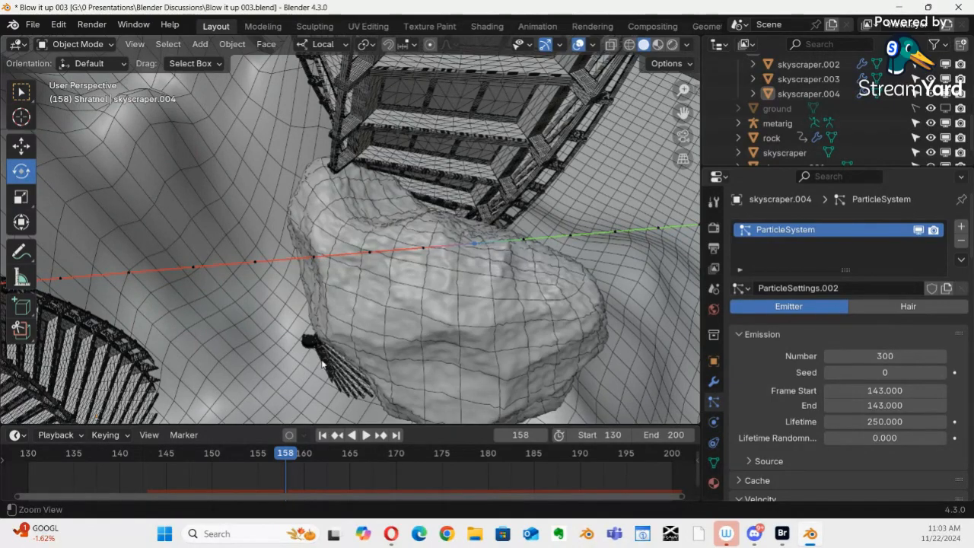
Select skyscraper.001, check the impact through the camera view, and put the tower into Edit Mode
{"action": "middle_click_drag", "start_coordinate": [382, 301], "coordinate": [366, 263]}
{"action": "left_click", "coordinate": [327, 263]}
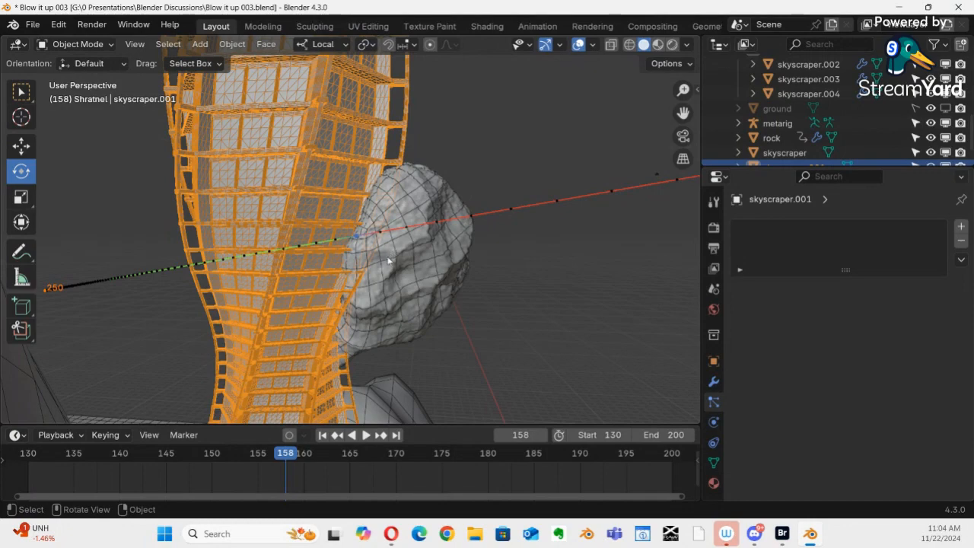
{"action": "key", "text": "KP_0"}
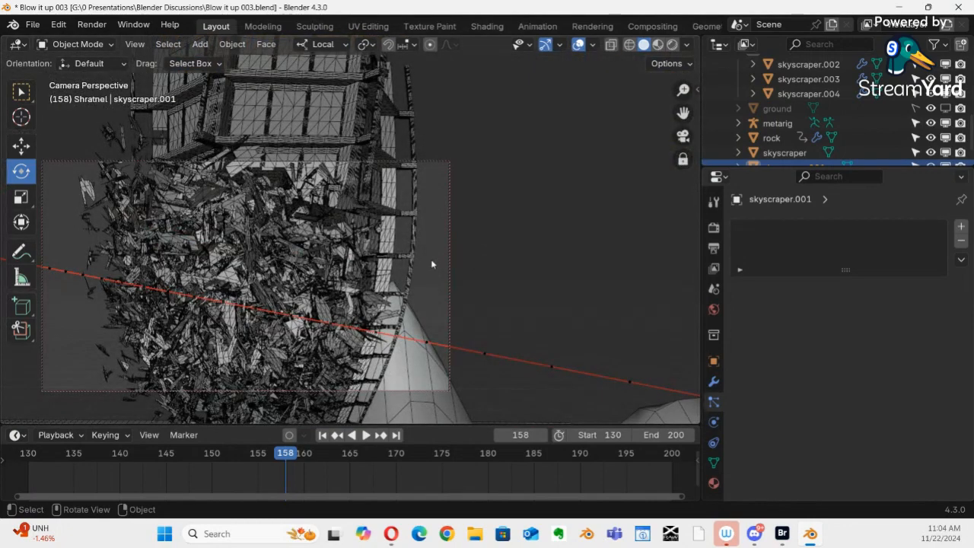
{"action": "key", "text": "KP_0"}
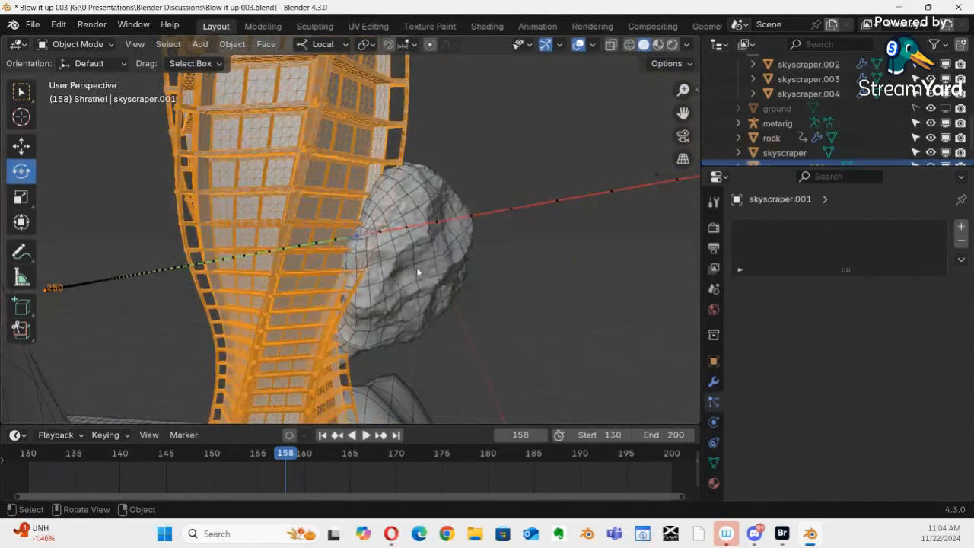
{"action": "key", "text": "ctrl+Tab"}
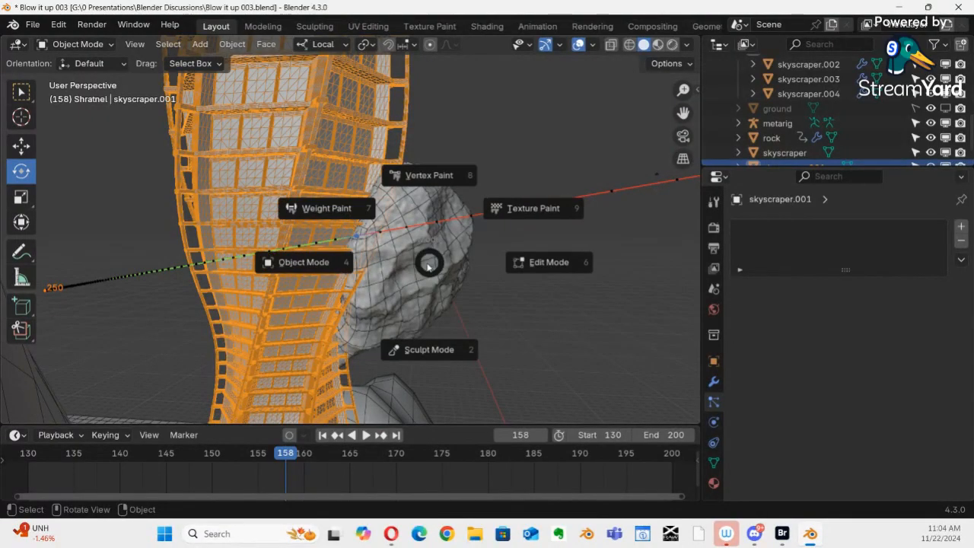
{"action": "left_click", "coordinate": [535, 264]}
Turn on X-ray display, inspect the selected faces around the rock's impact on skyscraper.001, and clear the face selection
{"action": "key", "text": "alt+z"}
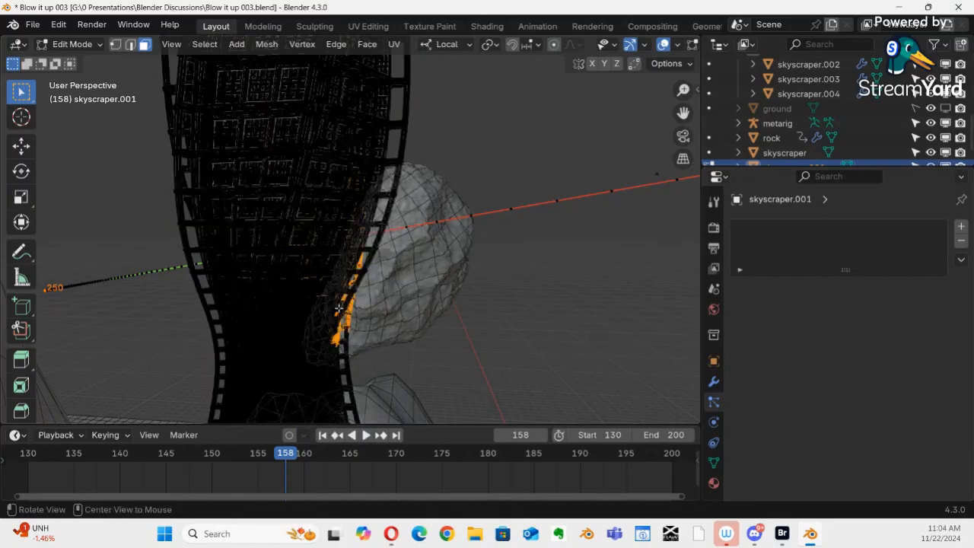
{"action": "middle_click_drag", "start_coordinate": [365, 262], "coordinate": [346, 241]}
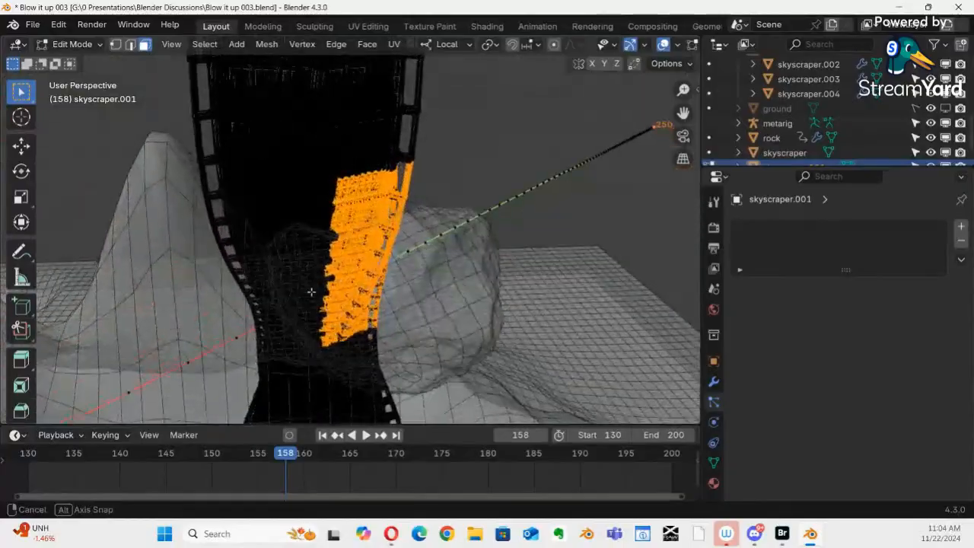
{"action": "middle_click_drag", "start_coordinate": [322, 305], "coordinate": [235, 243]}
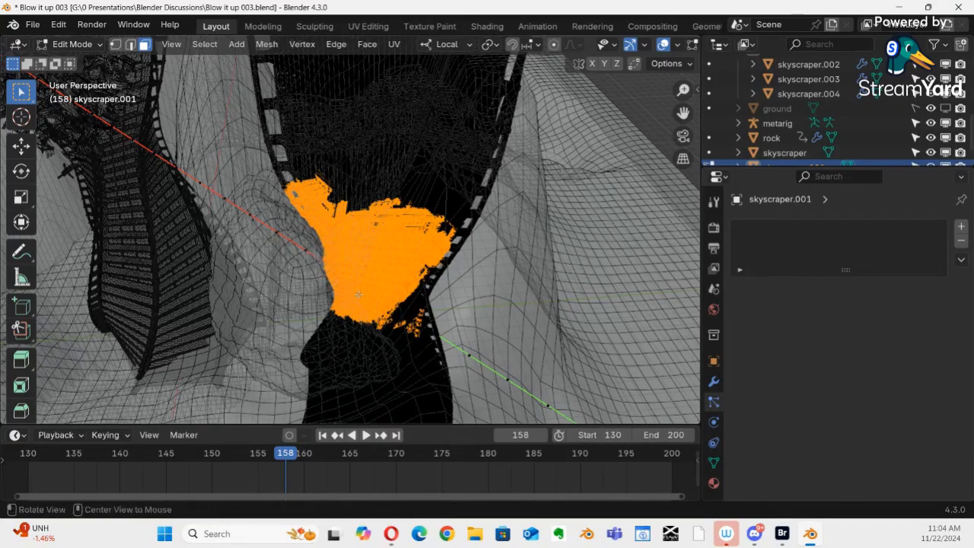
{"action": "middle_click_drag", "start_coordinate": [358, 293], "coordinate": [319, 310]}
{"action": "left_click", "coordinate": [561, 209]}
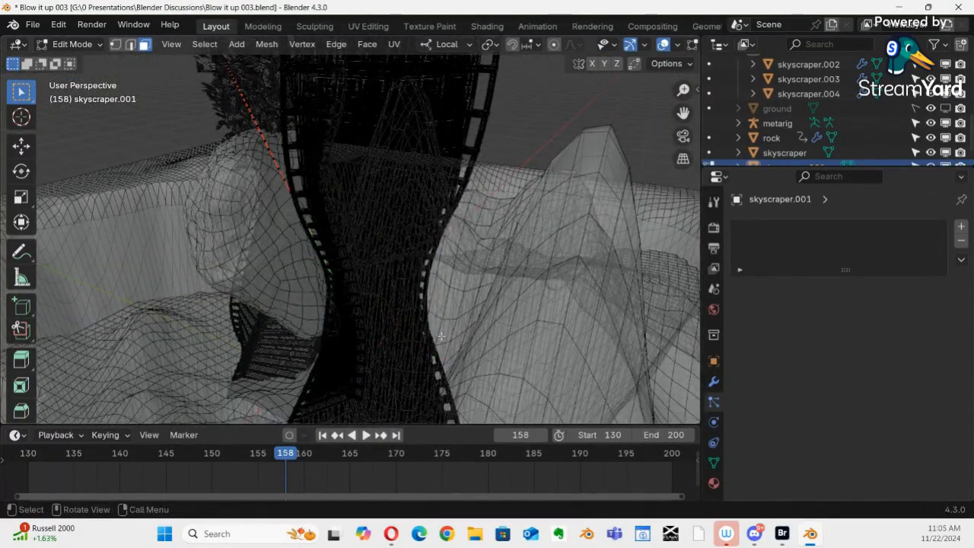
Circle-select the faces of skyscraper.001 around the rock's impact, separate them into their own object, and return to Object Mode
{"action": "middle_click_drag", "start_coordinate": [410, 293], "coordinate": [459, 265]}
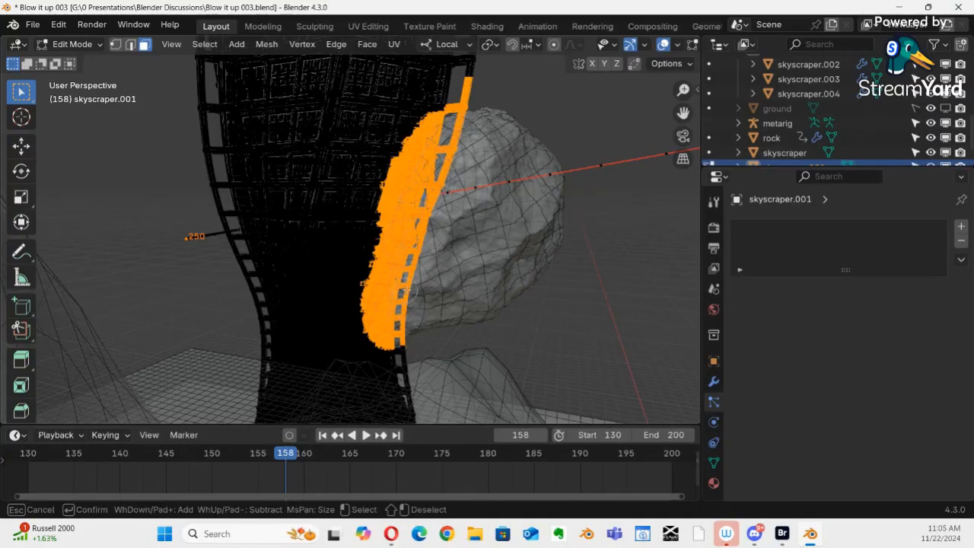
{"action": "middle_click_drag", "start_coordinate": [463, 251], "coordinate": [567, 223]}
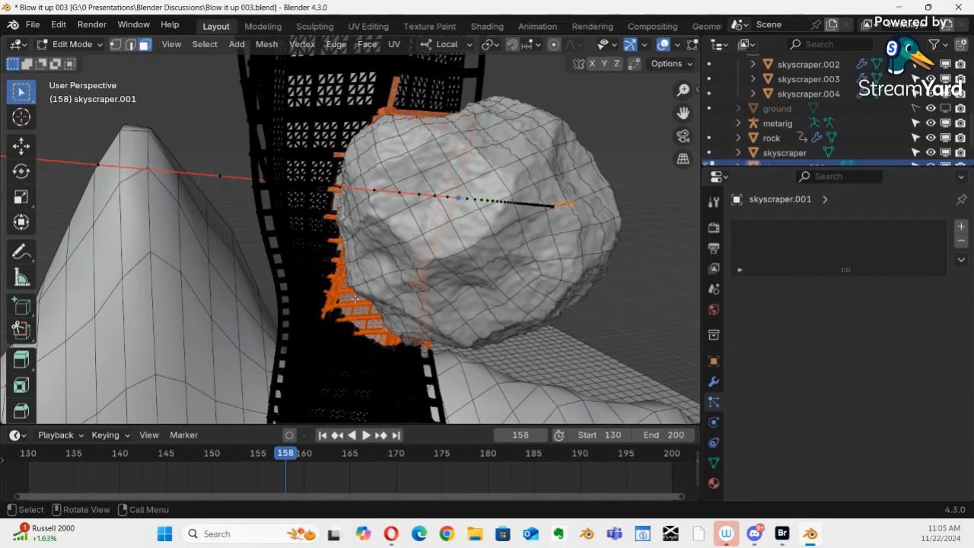
{"action": "key", "text": "ctrl+Tab"}
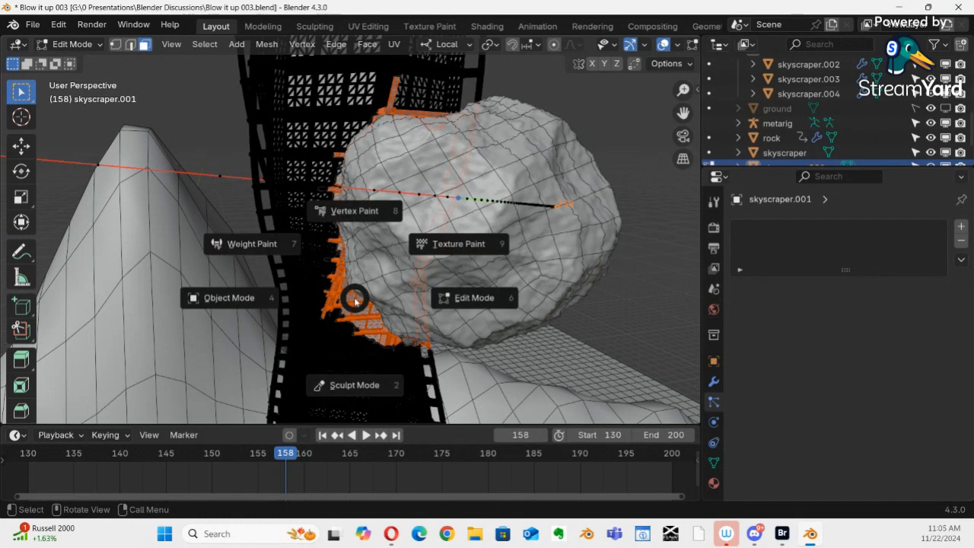
{"action": "left_click", "coordinate": [244, 299]}
Select the separated tower piece skyscraper.005 and move it to the Shratnel collection
{"action": "left_click", "coordinate": [347, 299]}
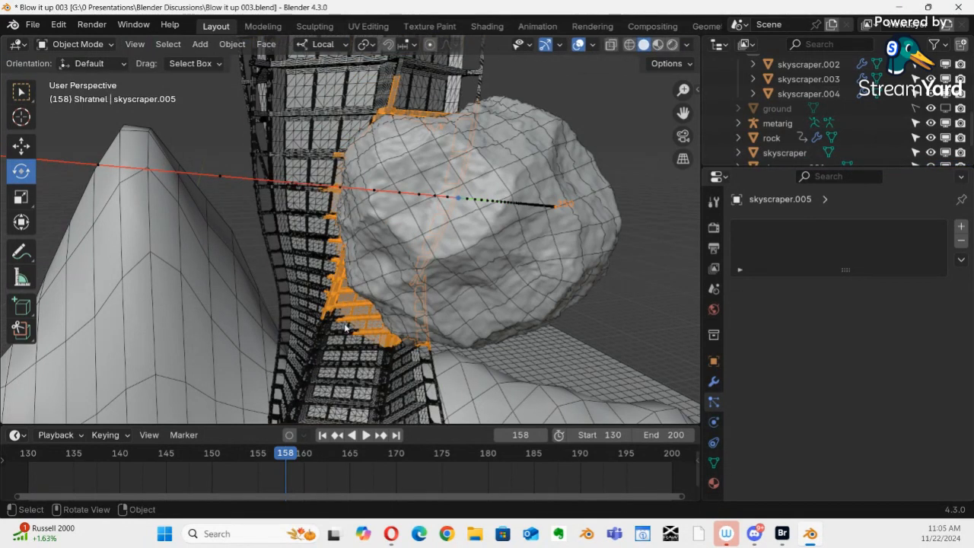
{"action": "key", "text": "m"}
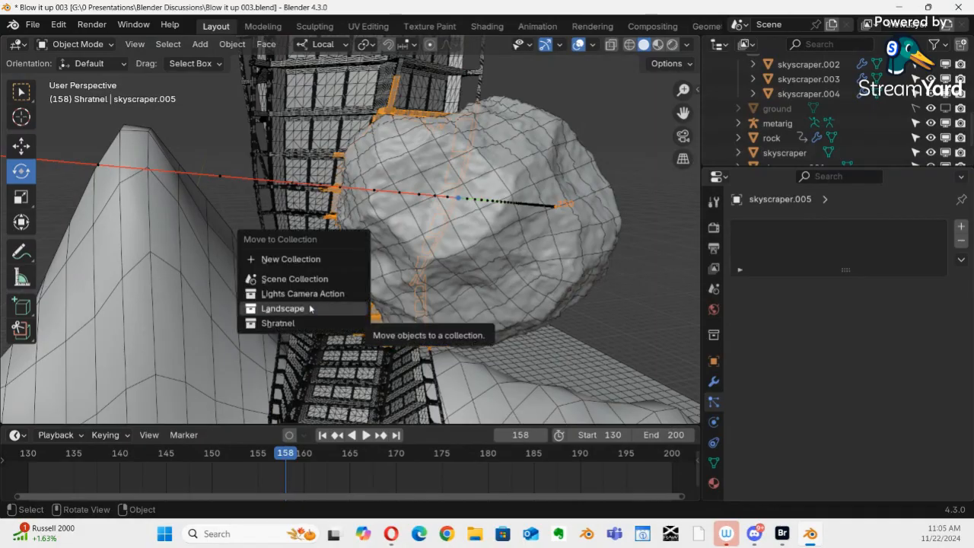
{"action": "left_click", "coordinate": [289, 325]}
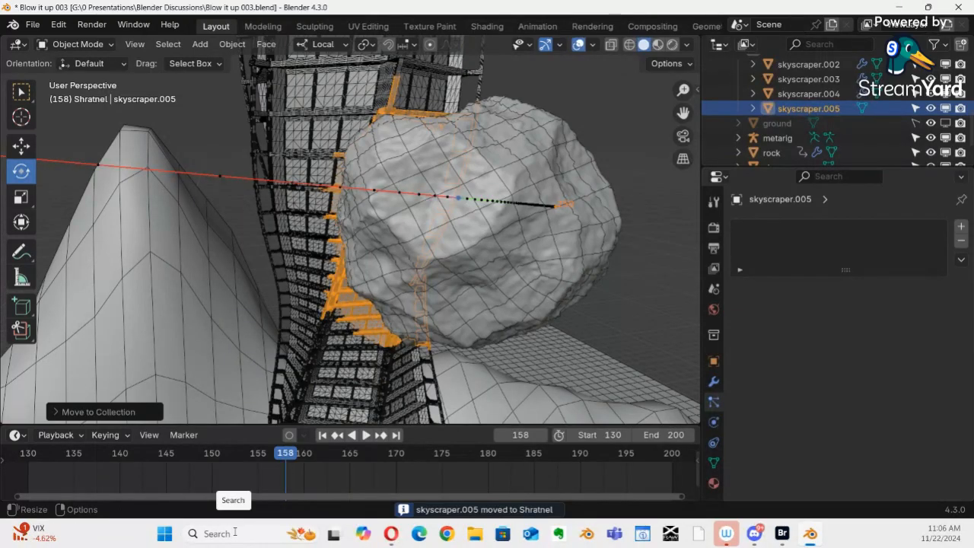
Apply Quick Explode to the separated piece skyscraper.005 at frame 158
{"action": "middle_click_drag", "start_coordinate": [544, 277], "coordinate": [518, 265]}
{"action": "key", "text": "q"}
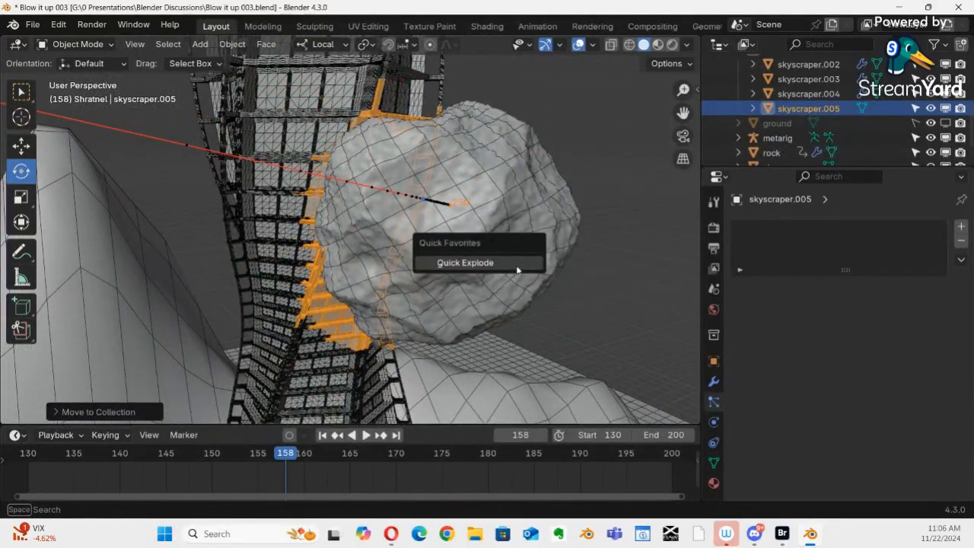
{"action": "left_click", "coordinate": [465, 262]}
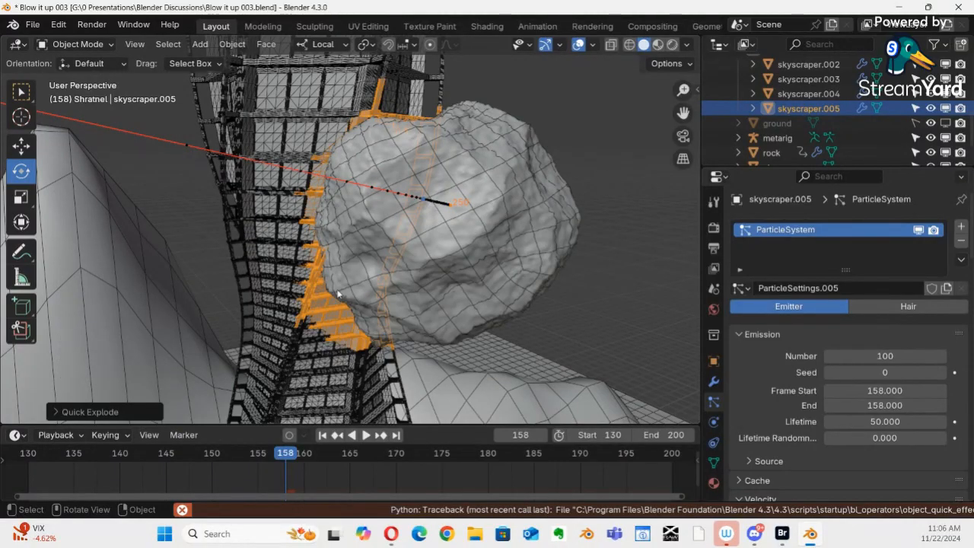
Scrub the timeline back to frame 138 to view both towers before the rock's impacts
{"action": "middle_click_drag", "start_coordinate": [408, 281], "coordinate": [523, 301]}
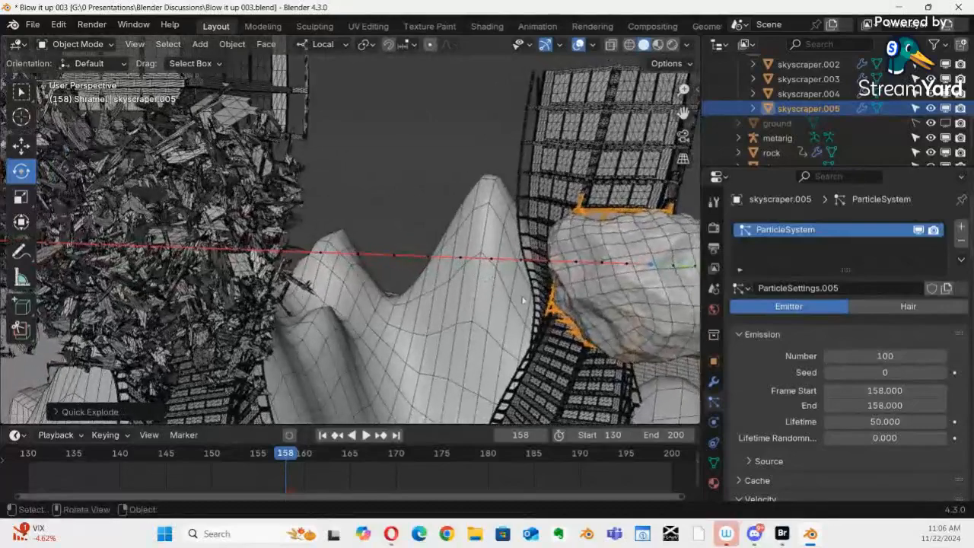
{"action": "left_click_drag", "start_coordinate": [284, 454], "coordinate": [91, 443]}
{"action": "key", "text": "space"}
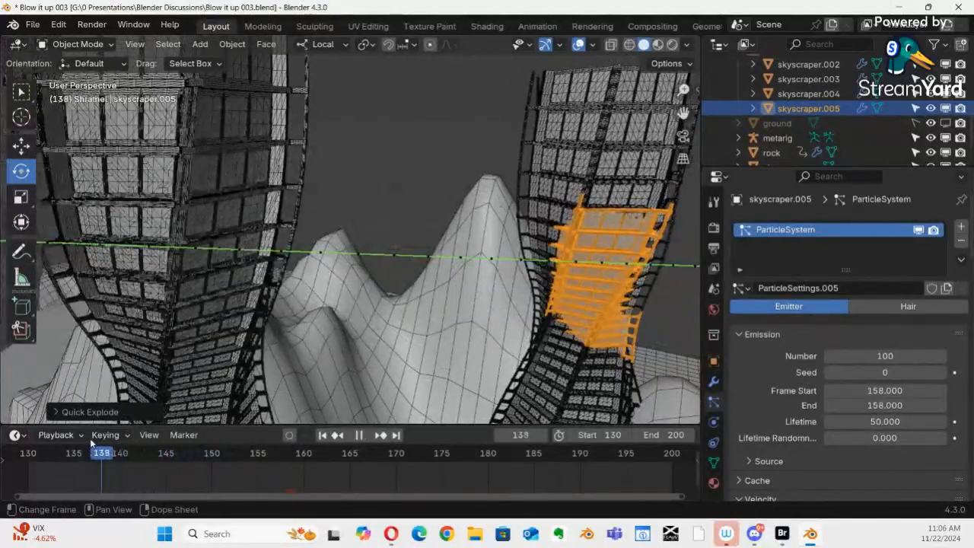
{"action": "key", "text": "space"}
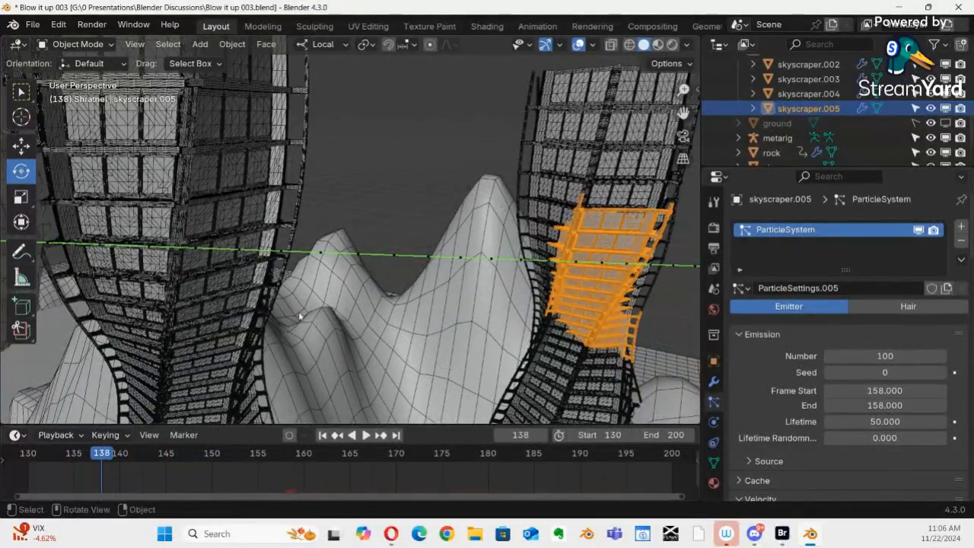
Copy the modifiers, including the particle system, from the first tower's piece skyscraper.003 to skyscraper.005
{"action": "left_click", "coordinate": [206, 236]}
{"action": "left_click", "coordinate": [162, 228]}
{"action": "left_click", "coordinate": [198, 244]}
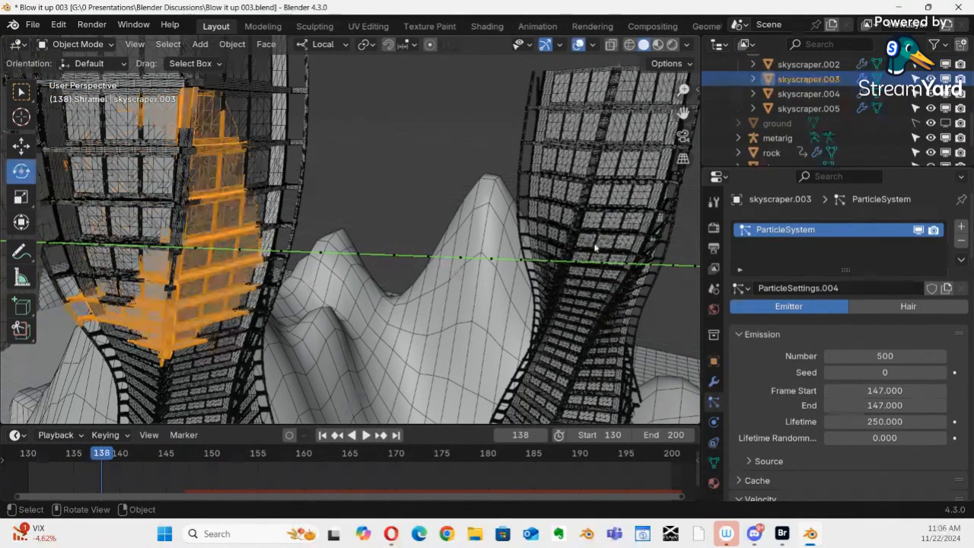
{"action": "left_click", "coordinate": [570, 256]}
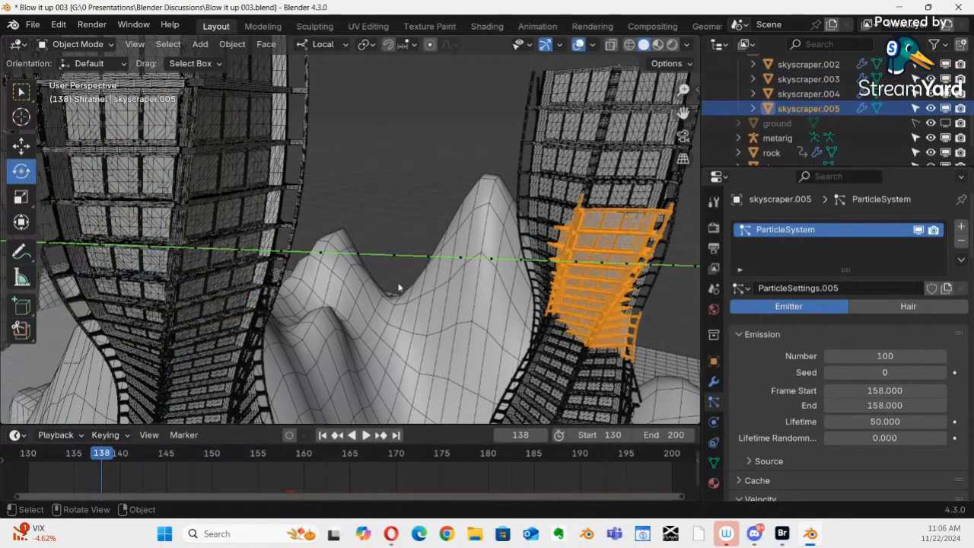
{"action": "left_click", "coordinate": [237, 256], "text": "shift"}
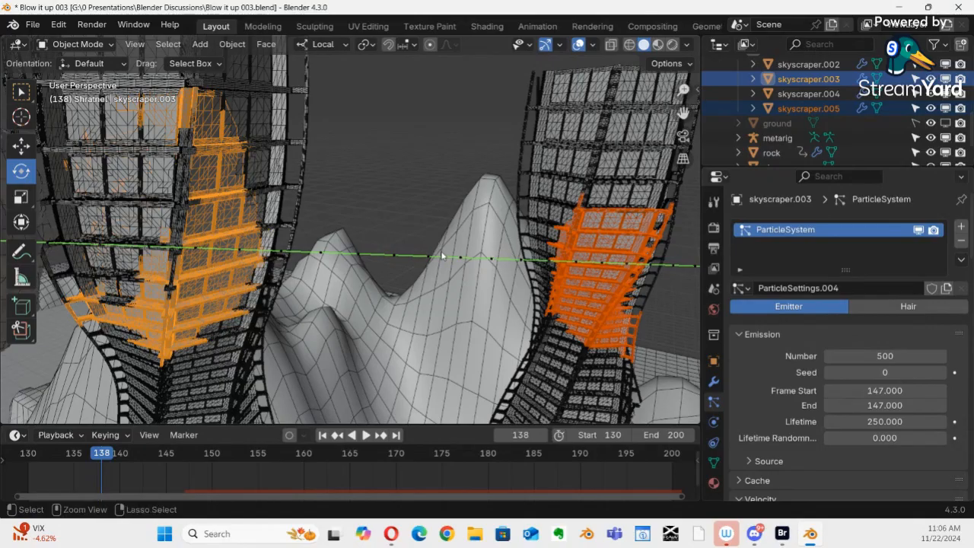
{"action": "key", "text": "ctrl+l"}
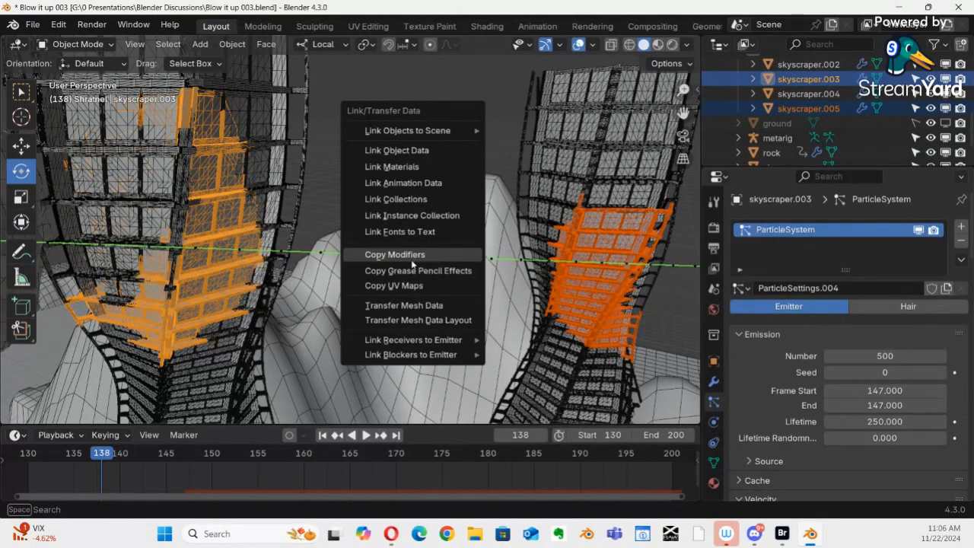
{"action": "left_click", "coordinate": [414, 258]}
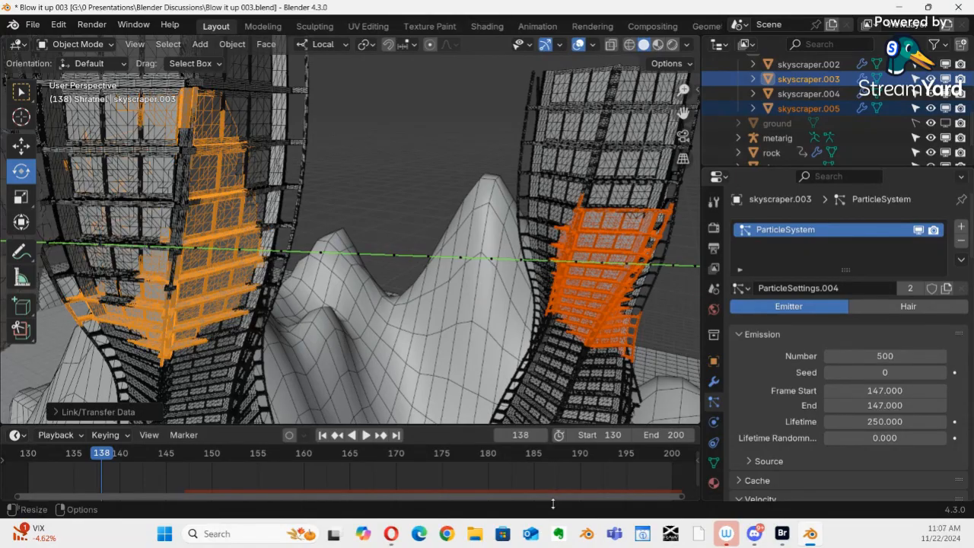
Play and scrub the animation to check how both tower pieces explode, stopping at frame 157
{"action": "key", "text": "space"}
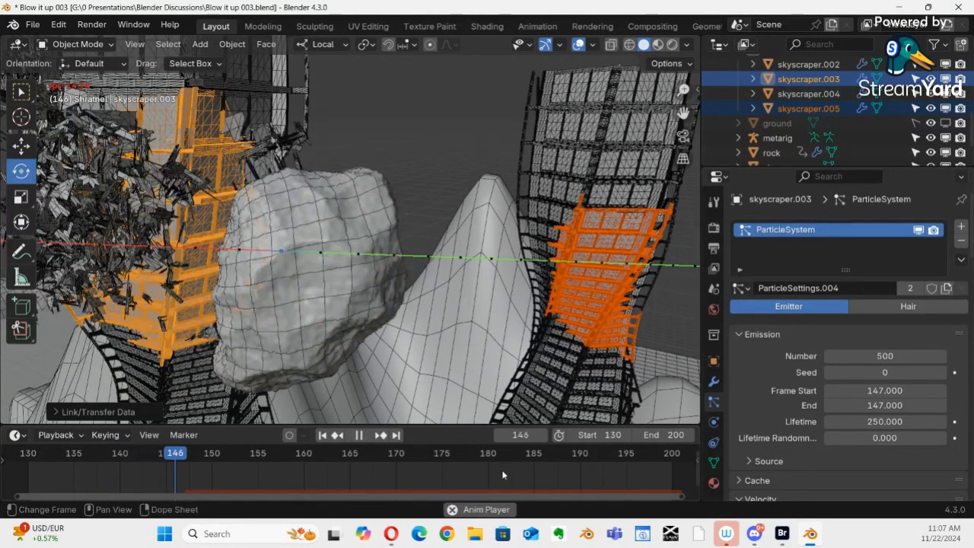
{"action": "key", "text": "space"}
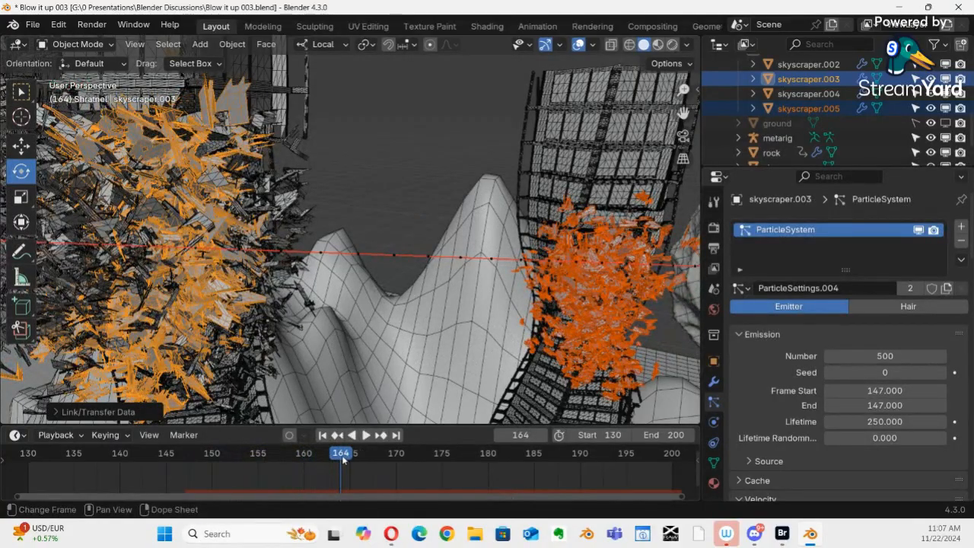
{"action": "key", "text": "space"}
{"action": "left_click_drag", "start_coordinate": [342, 459], "coordinate": [140, 442]}
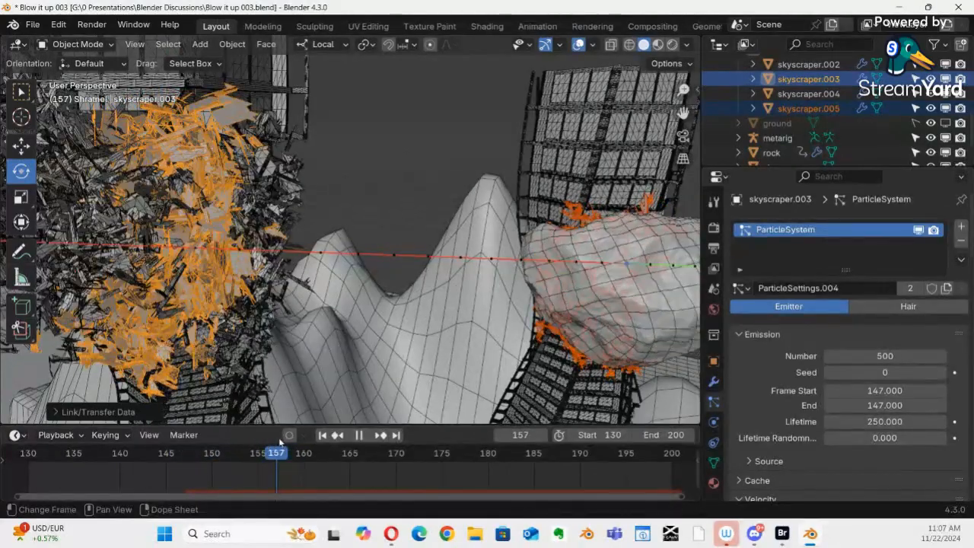
{"action": "key", "text": "space"}
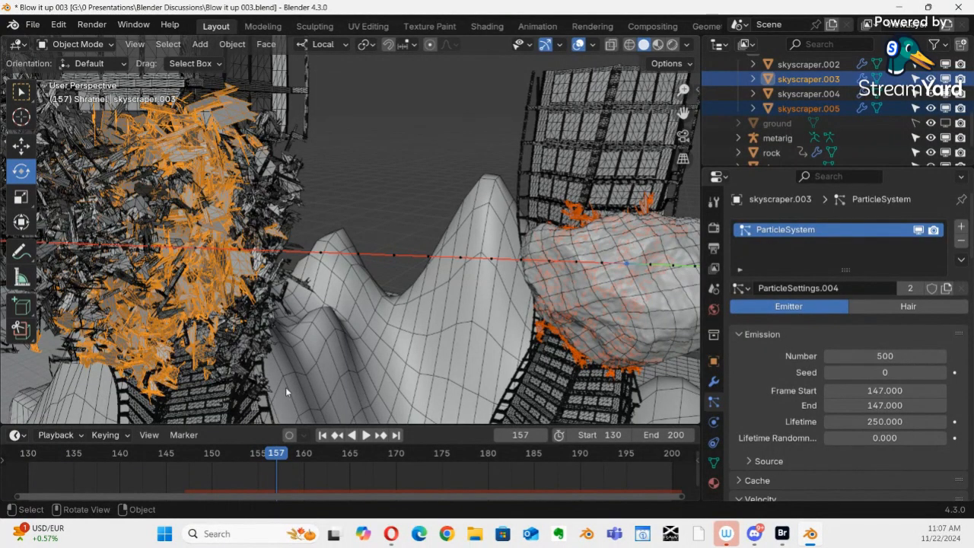
Select skyscraper.005 alone and make its shared particle settings a single-user copy
{"action": "middle_click_drag", "start_coordinate": [280, 385], "coordinate": [434, 311]}
{"action": "left_click", "coordinate": [436, 316]}
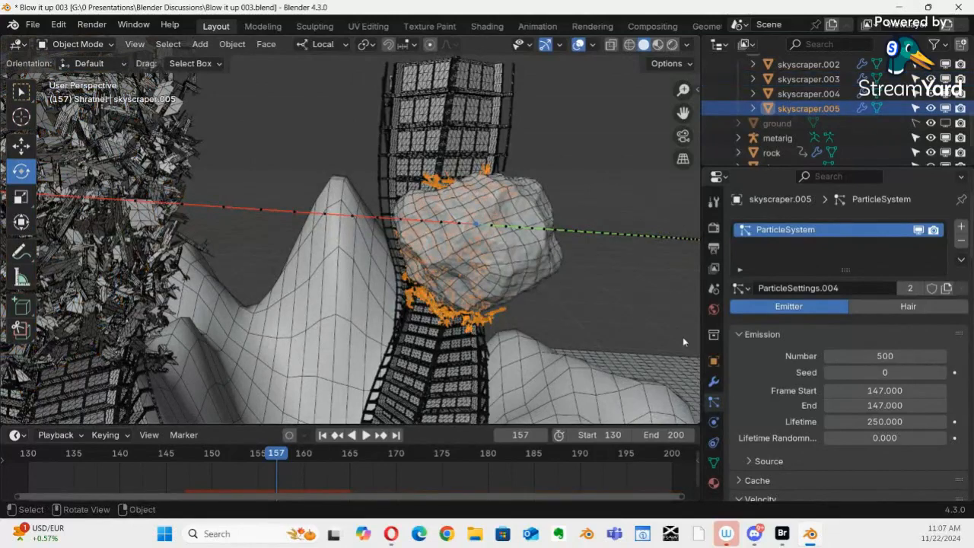
{"action": "left_click", "coordinate": [909, 289]}
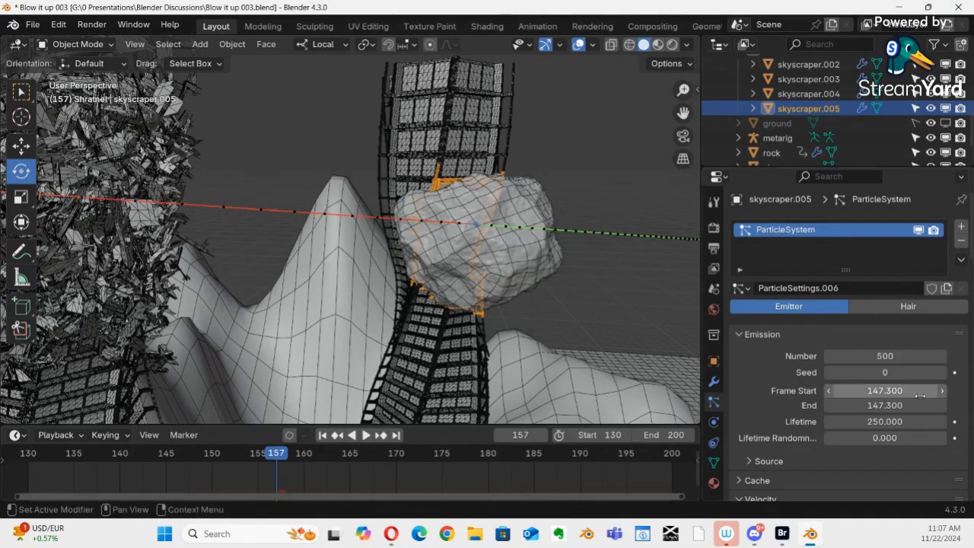
Set the particle emission's Frame Start and End for skyscraper.005 to 1578 and adjust both to 1578.4
{"action": "left_click_drag", "start_coordinate": [887, 391], "coordinate": [886, 406]}
{"action": "type", "text": "1578"}
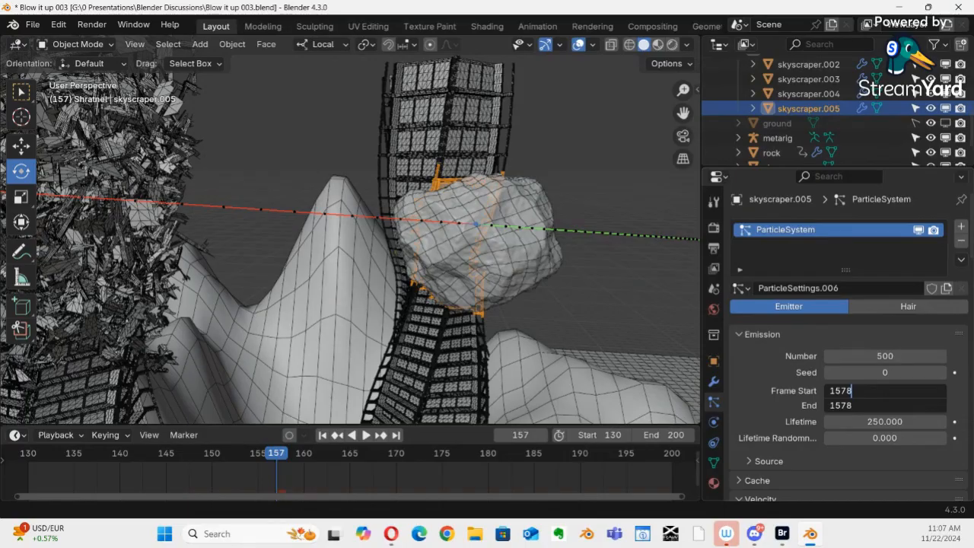
{"action": "key", "text": "Return"}
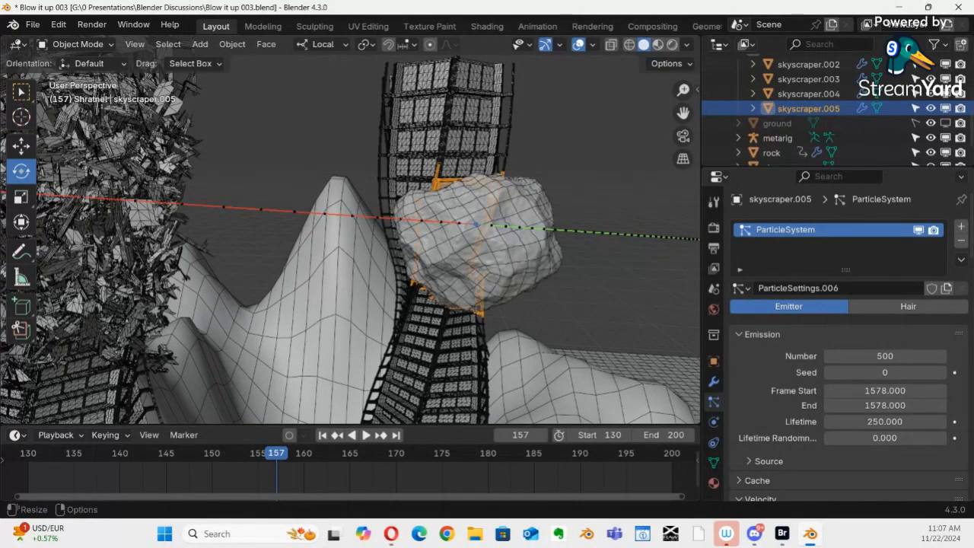
{"action": "left_click", "coordinate": [890, 389]}
{"action": "key", "text": "Escape"}
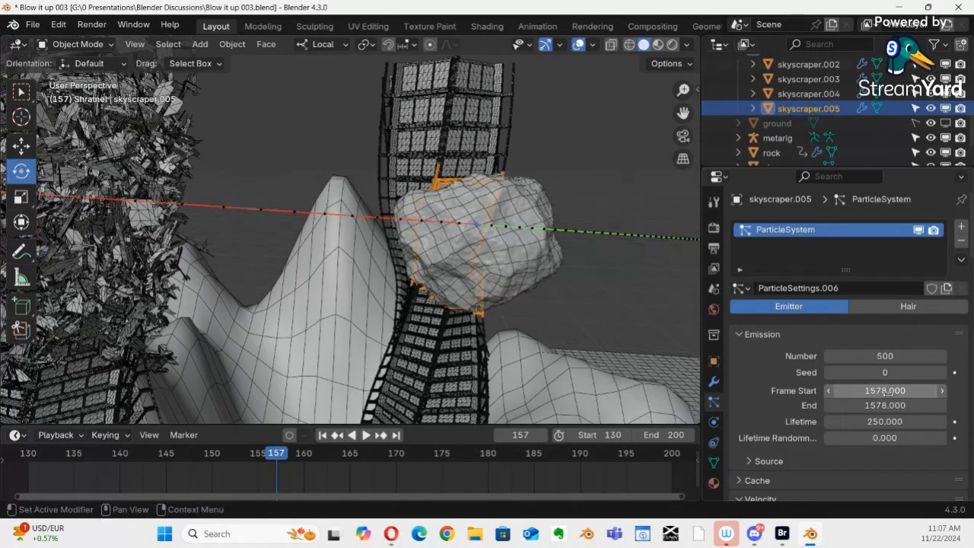
{"action": "mouse_move", "coordinate": [887, 393]}
{"action": "left_mouse_down"}
{"action": "mouse_move", "coordinate": [887, 416]}
{"action": "mouse_move", "coordinate": [893, 408]}
{"action": "left_mouse_up"}
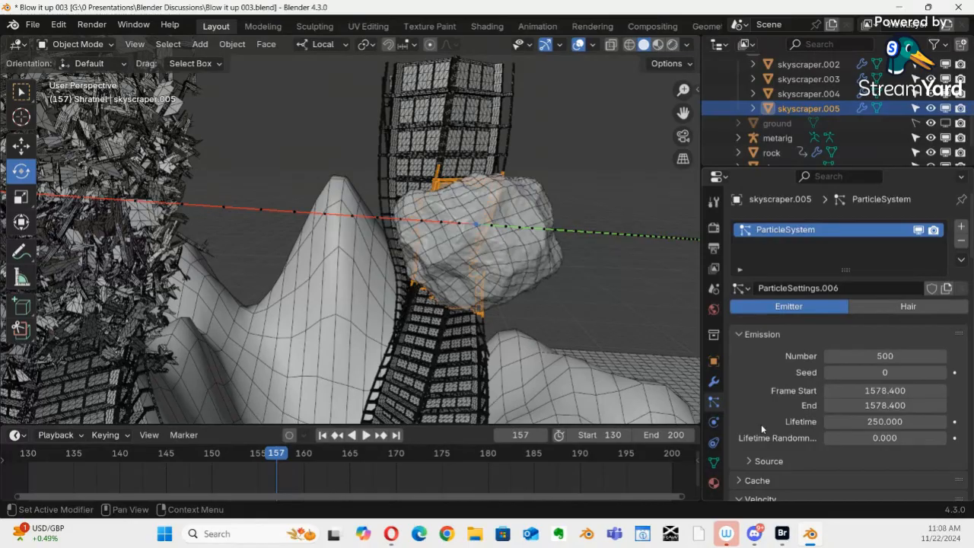
Inspect the second tower from above and scrub between frames 157 and 159 to check the explosion's timing
{"action": "middle_click_drag", "start_coordinate": [476, 259], "coordinate": [442, 293]}
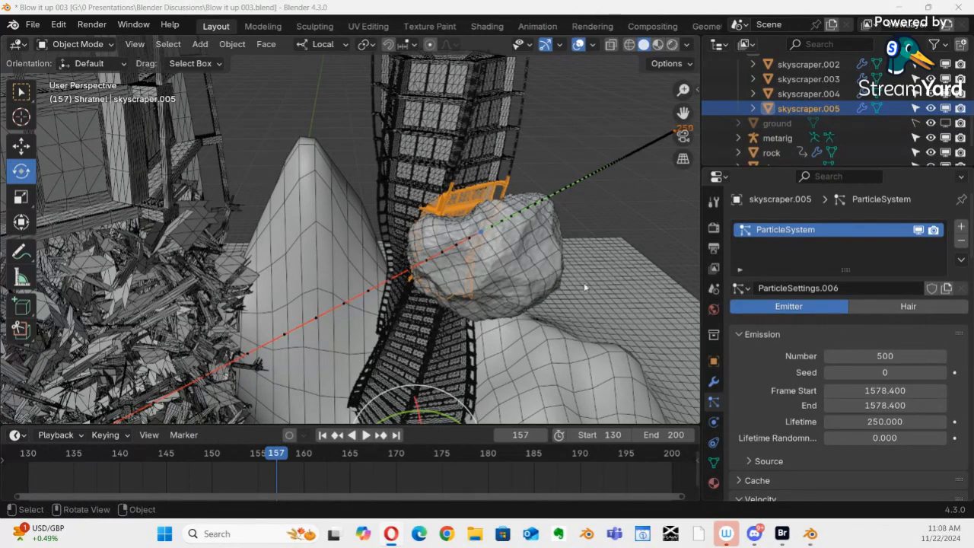
{"action": "middle_click_drag", "start_coordinate": [496, 257], "coordinate": [426, 351]}
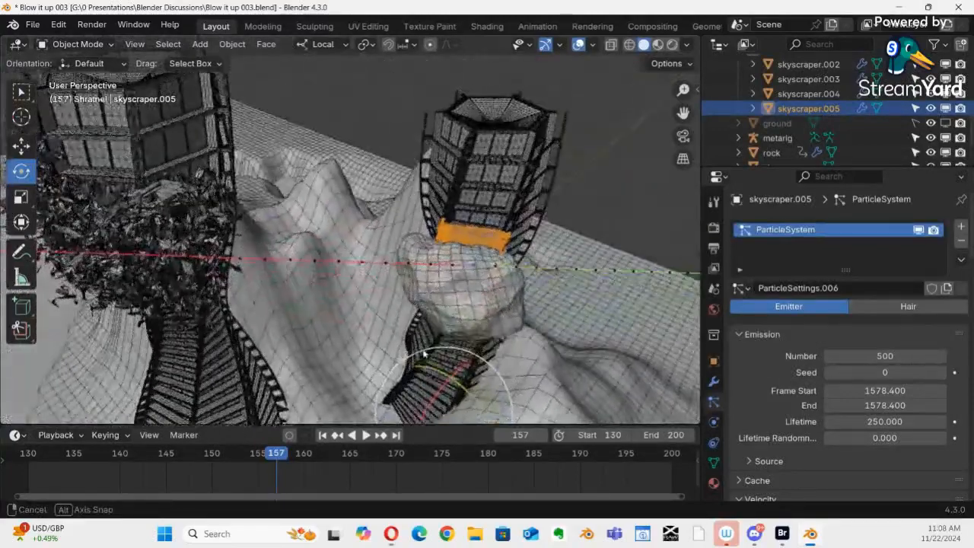
{"action": "key", "text": "space"}
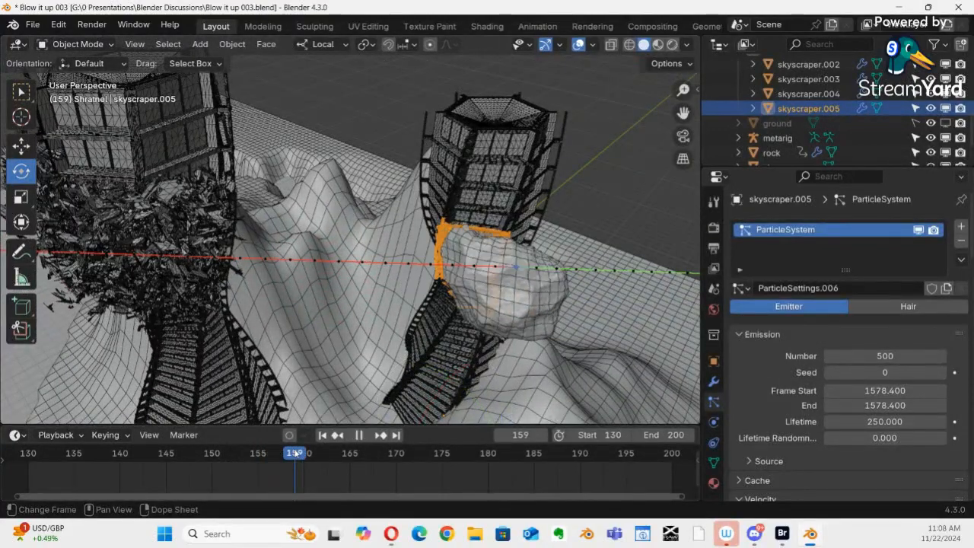
{"action": "left_click_drag", "start_coordinate": [332, 457], "coordinate": [286, 439]}
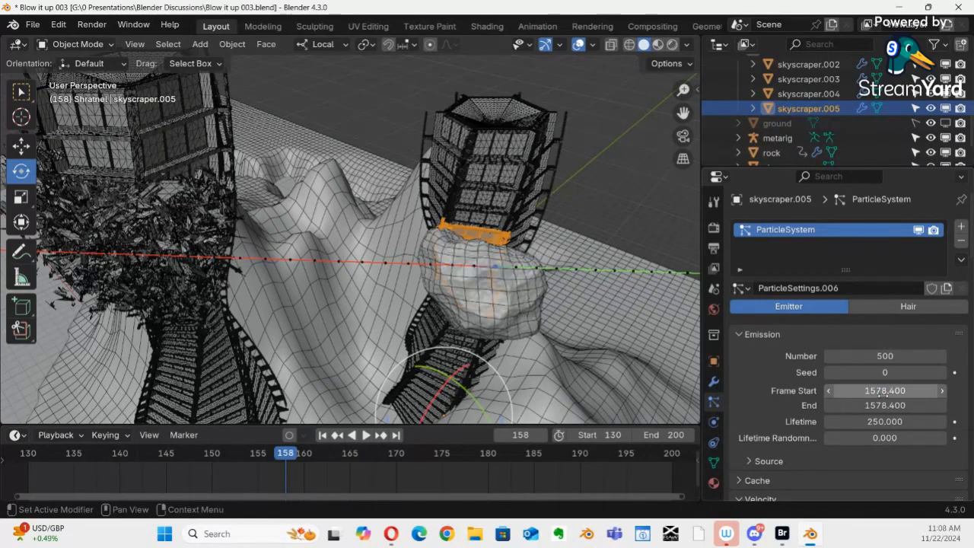
Set both the Frame Start and End of skyscraper.005's particle emission to 157
{"action": "left_click_drag", "start_coordinate": [885, 390], "coordinate": [886, 411]}
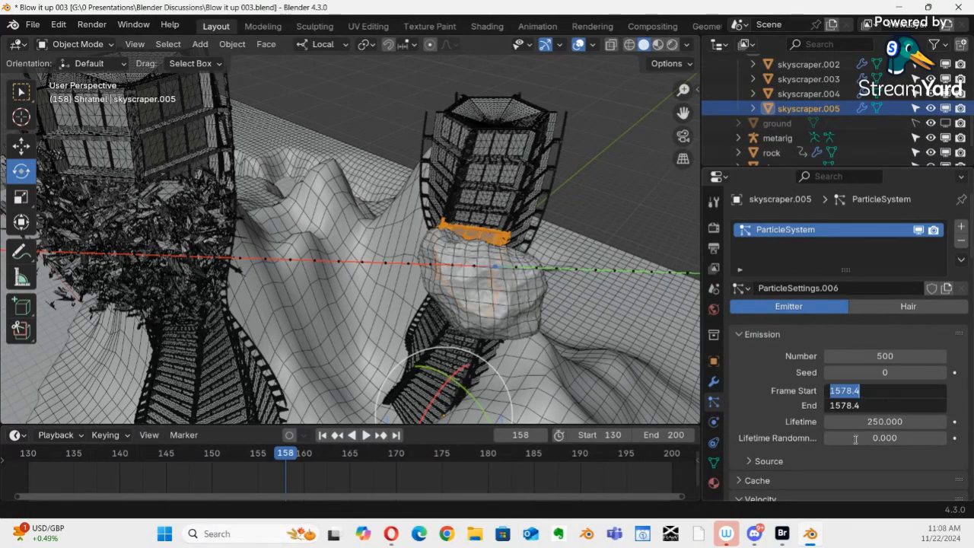
{"action": "type", "text": "157"}
{"action": "key", "text": "Return"}
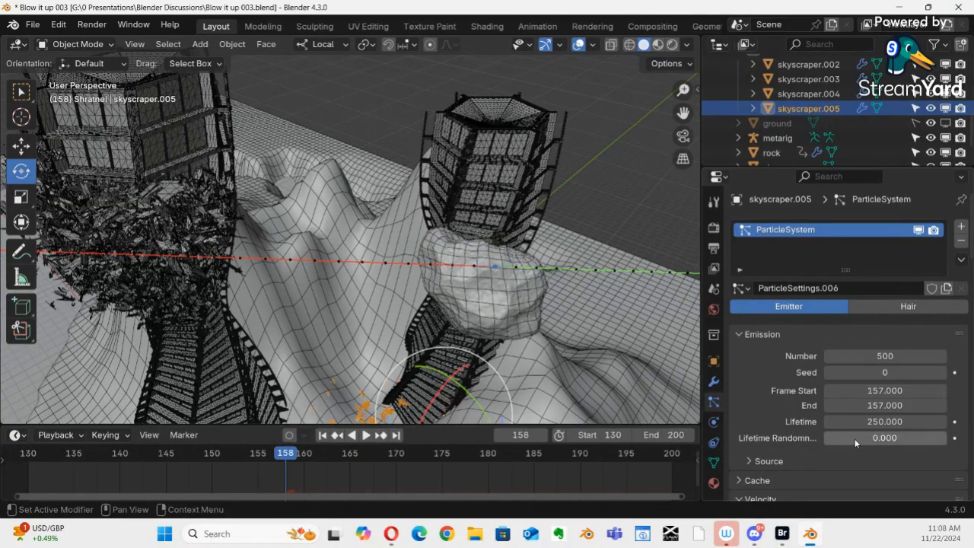
Scrub to frame 159 and examine skyscraper.005's shrapnel up close around the rock
{"action": "left_click_drag", "start_coordinate": [285, 451], "coordinate": [289, 415]}
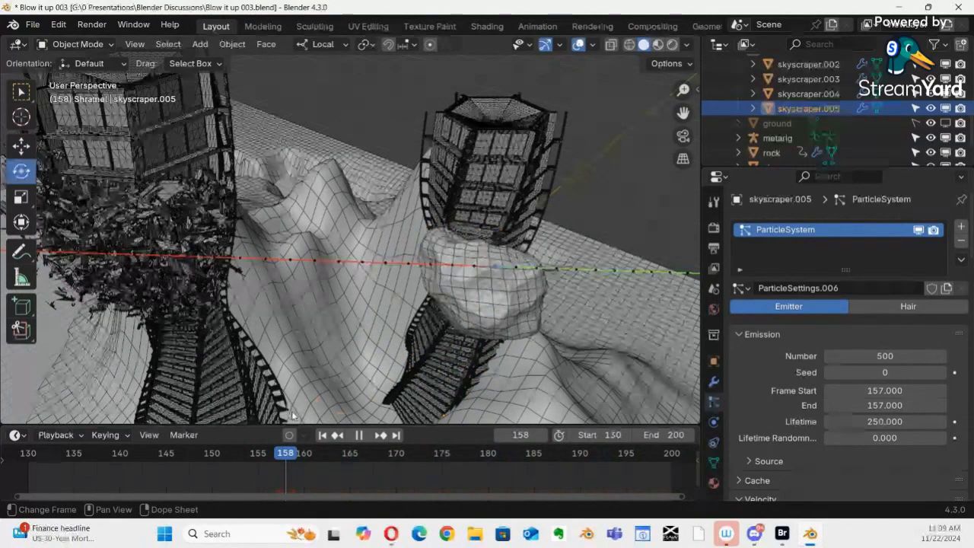
{"action": "key", "text": "space"}
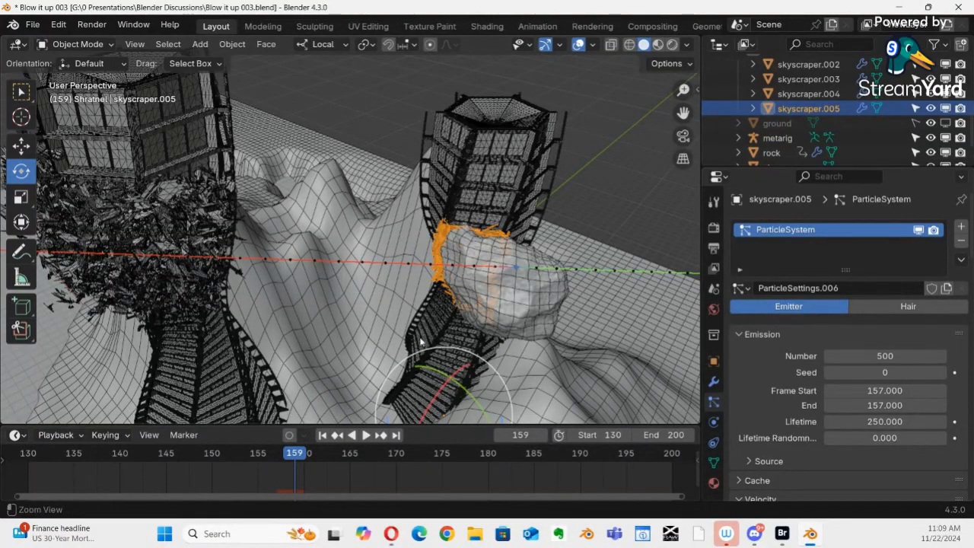
{"action": "middle_click_drag", "start_coordinate": [453, 313], "coordinate": [465, 287], "text": "ctrl"}
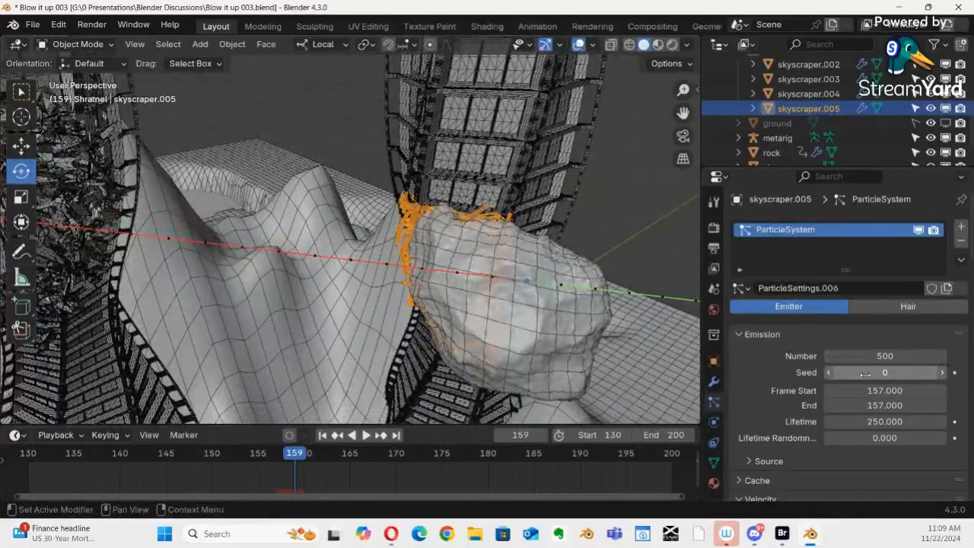
Set the particle emission Number of skyscraper.005 to 200
{"action": "left_click", "coordinate": [892, 357]}
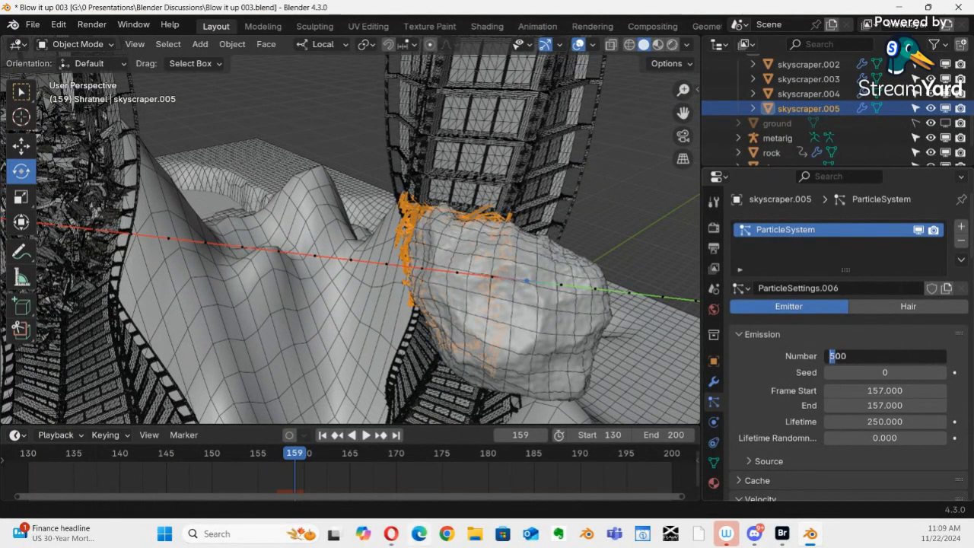
{"action": "type", "text": "20000"}
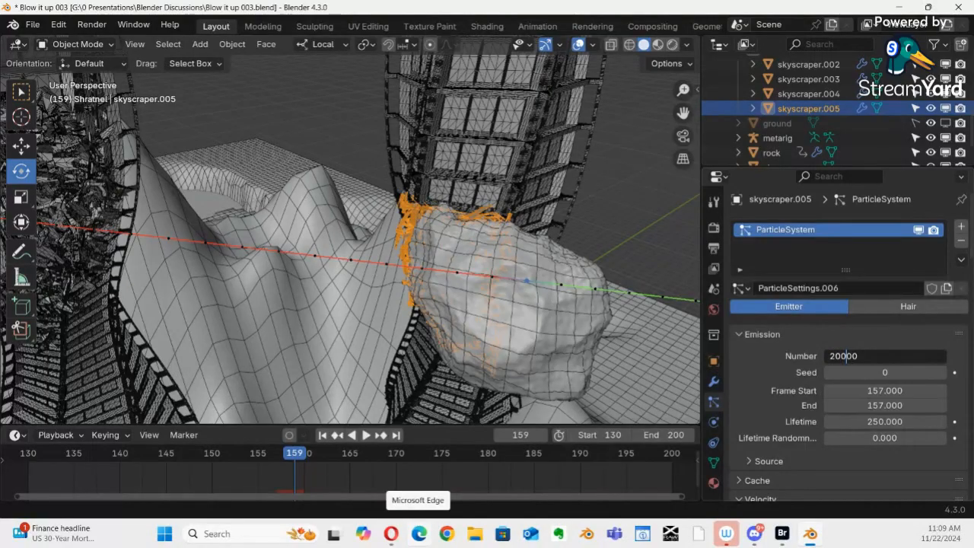
{"action": "left_click_drag", "start_coordinate": [887, 356], "coordinate": [711, 376]}
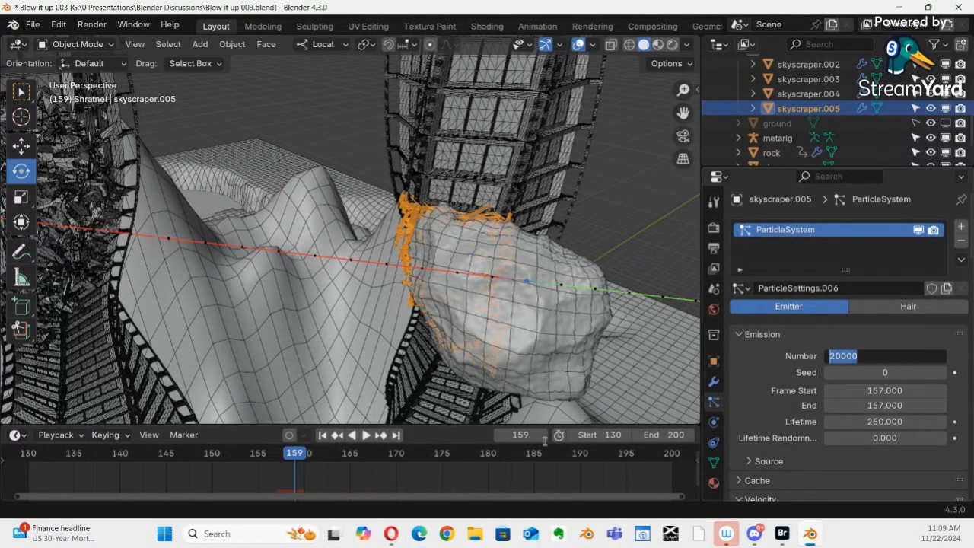
{"action": "key", "text": "Return"}
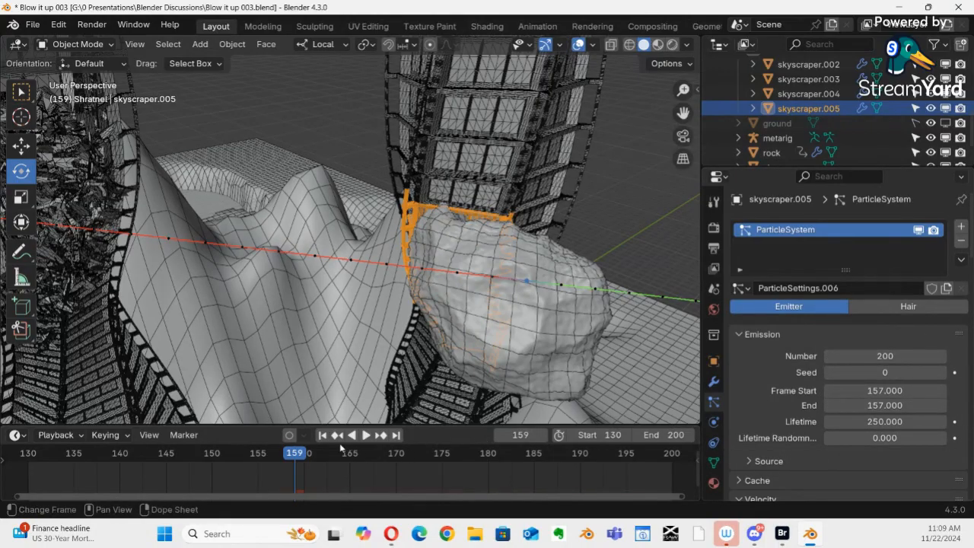
Move to frame 161, inspect the shrapnel around the rock, and disable skyscraper.002, skyscraper.003 and skyscraper.004 in the viewport
{"action": "left_click_drag", "start_coordinate": [301, 455], "coordinate": [318, 455]}
{"action": "middle_click_drag", "start_coordinate": [502, 261], "coordinate": [426, 189]}
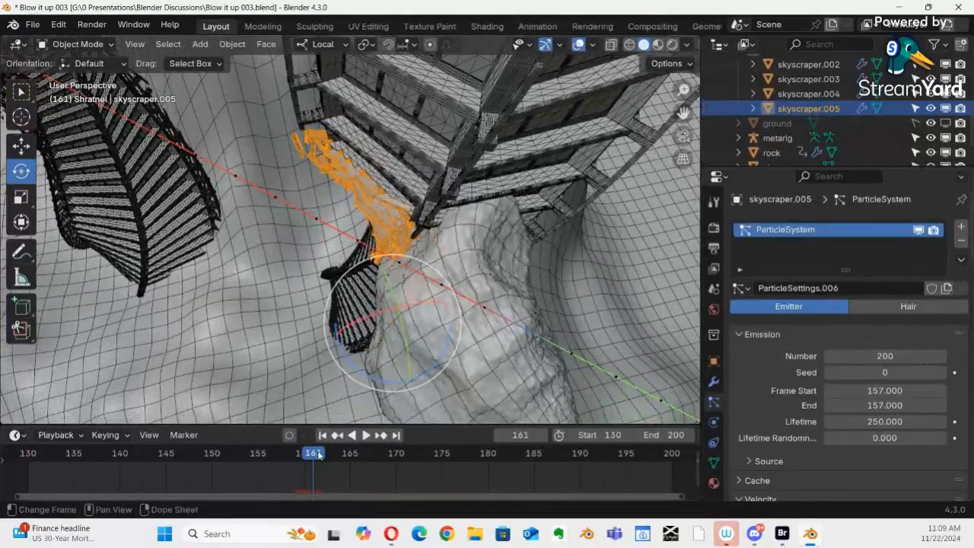
{"action": "mouse_move", "coordinate": [318, 454]}
{"action": "left_mouse_down"}
{"action": "mouse_move", "coordinate": [287, 457]}
{"action": "mouse_move", "coordinate": [322, 455]}
{"action": "left_mouse_up"}
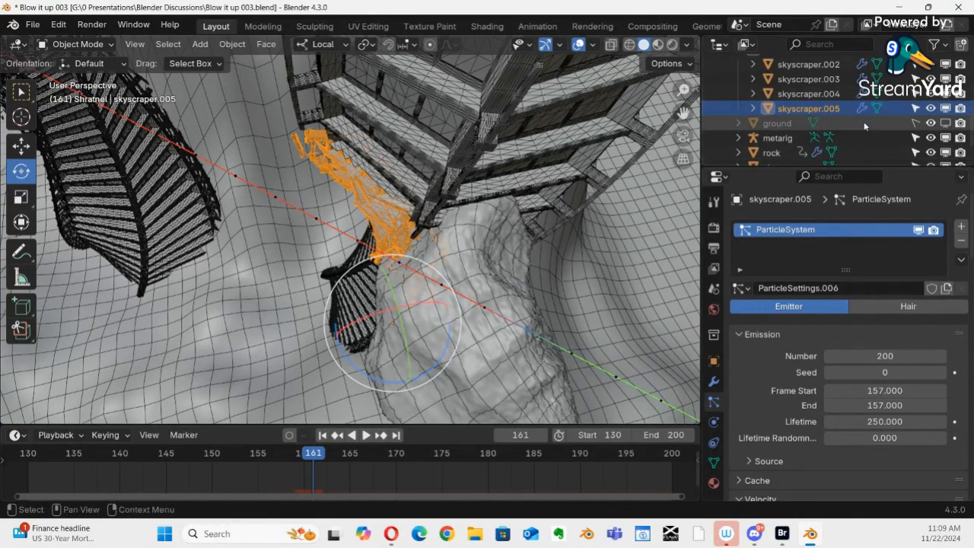
{"action": "scroll", "coordinate": [936, 130], "scroll_direction": "up", "scroll_amount": 3}
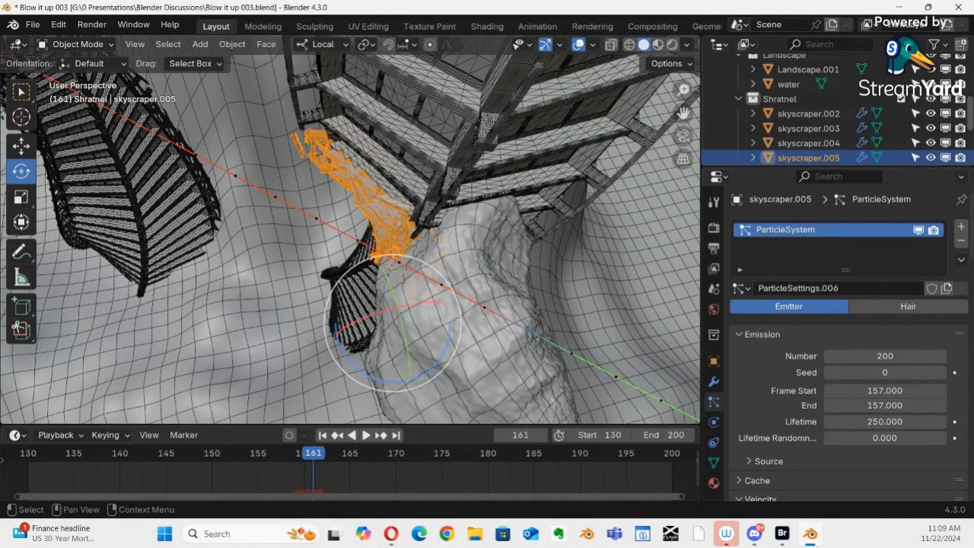
{"action": "left_click_drag", "start_coordinate": [945, 125], "coordinate": [947, 96]}
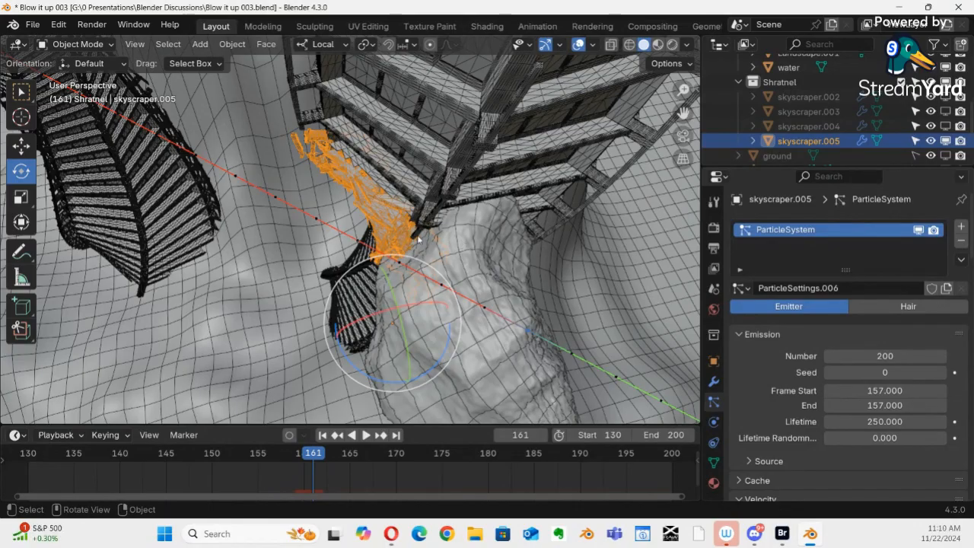
Enter Edit Mode on the second tower, skyscraper.001, and circle-select its faces along the side the rock is hitting
{"action": "left_click", "coordinate": [511, 178]}
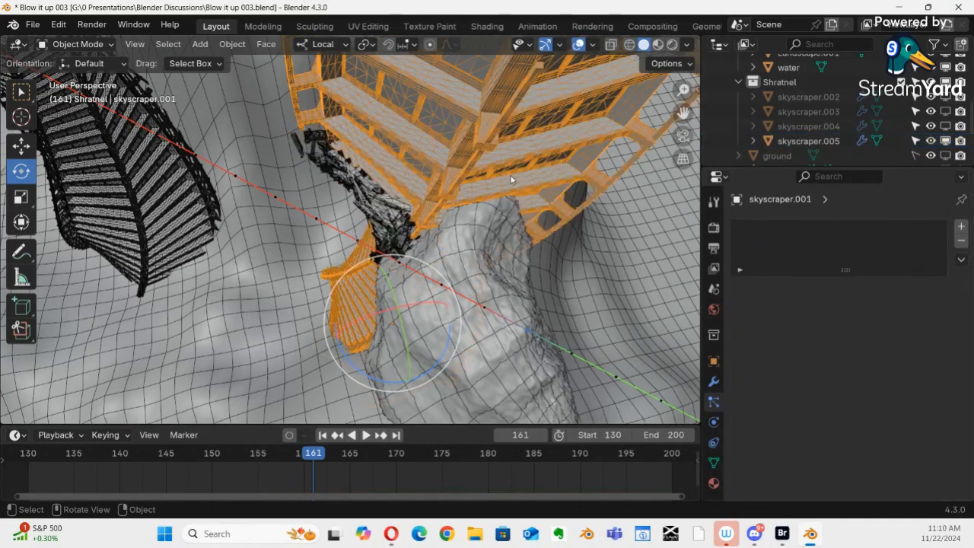
{"action": "middle_click_drag", "start_coordinate": [509, 260], "coordinate": [458, 275]}
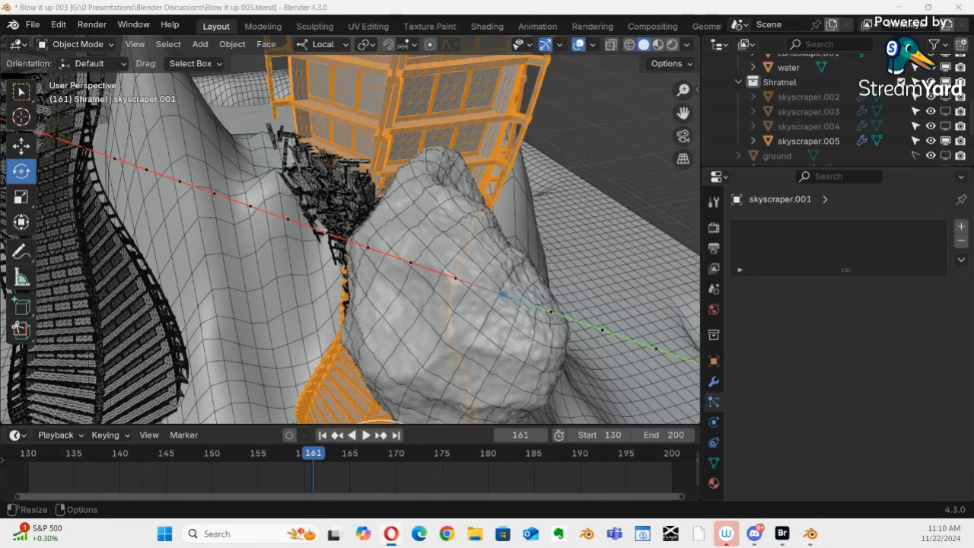
{"action": "middle_click_drag", "start_coordinate": [560, 262], "coordinate": [508, 209]}
{"action": "key", "text": "ctrl+Tab"}
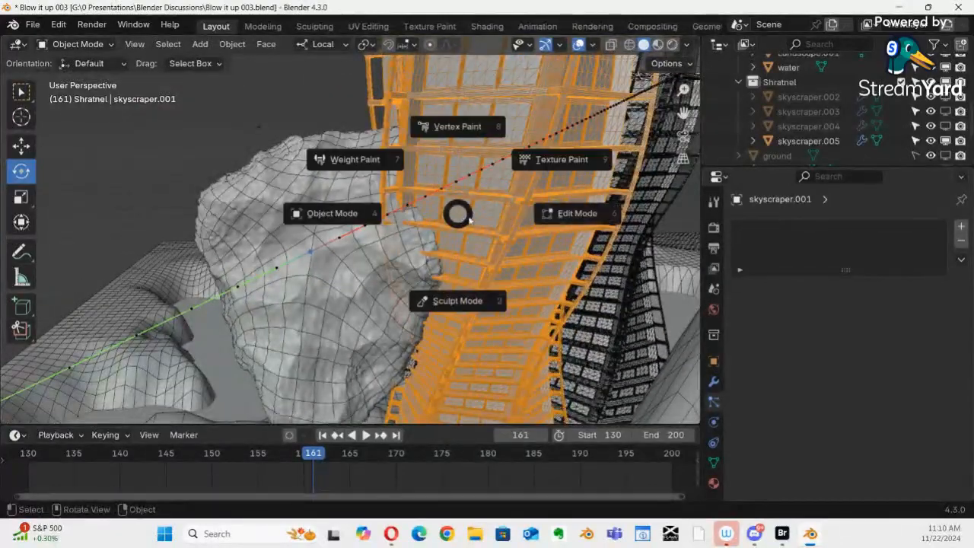
{"action": "left_click", "coordinate": [522, 243]}
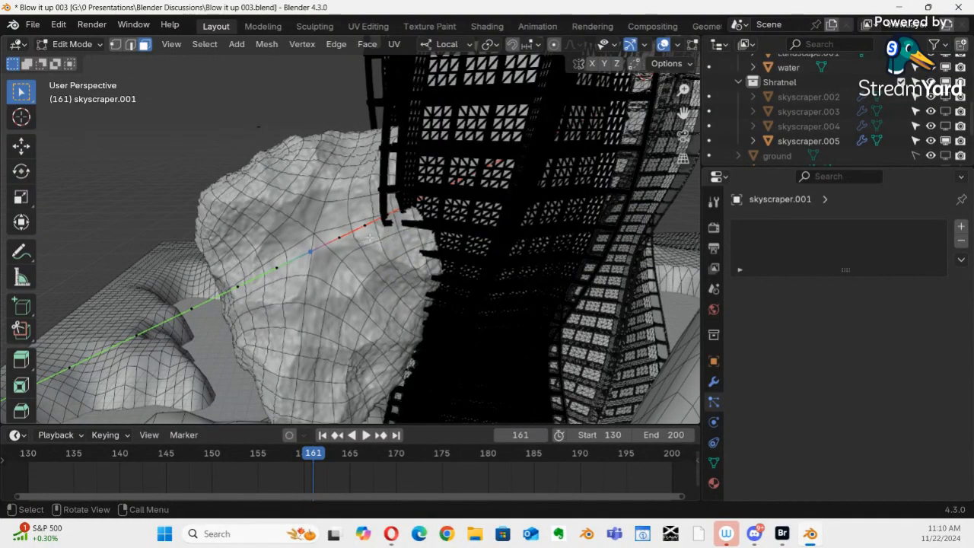
{"action": "key", "text": "c"}
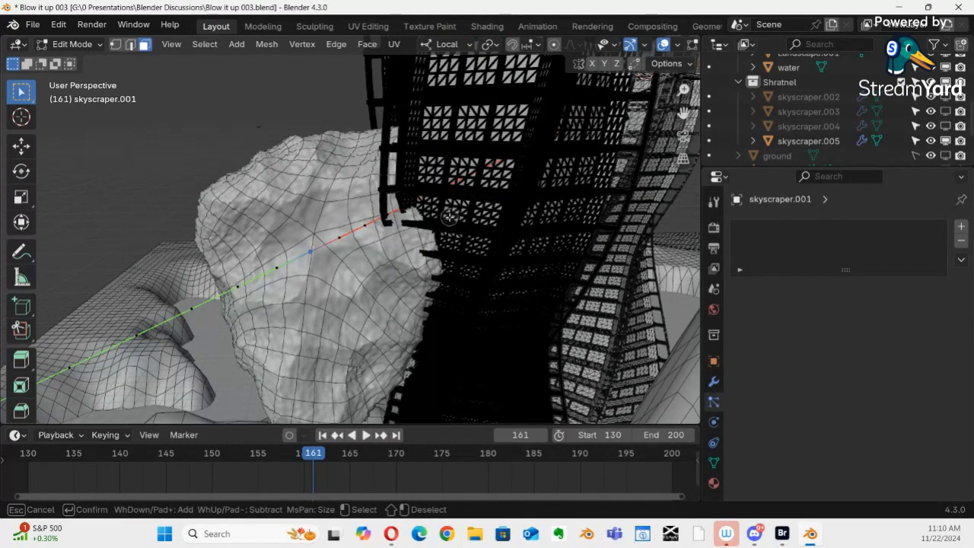
{"action": "scroll", "coordinate": [449, 213], "scroll_direction": "down", "scroll_amount": 10}
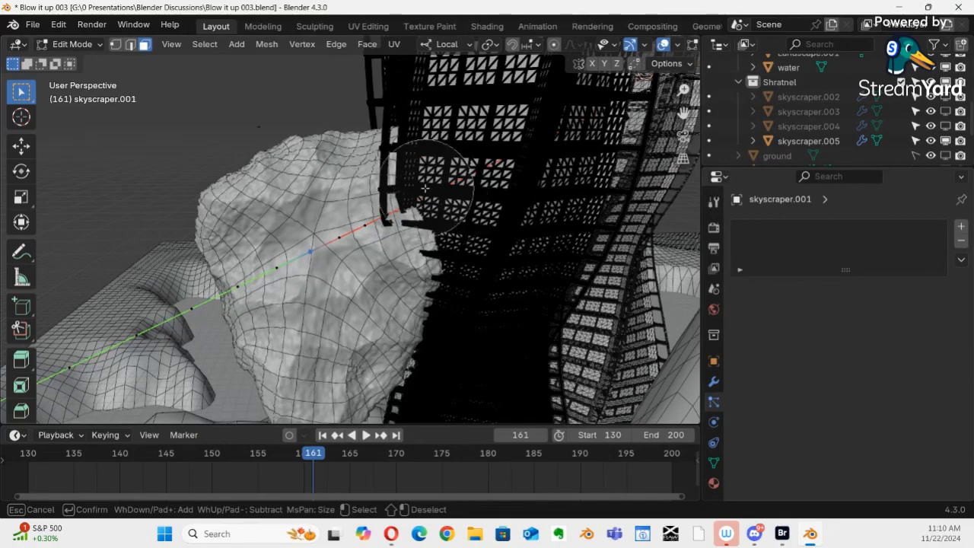
{"action": "mouse_move", "coordinate": [424, 186]}
{"action": "left_mouse_down"}
{"action": "mouse_move", "coordinate": [426, 168]}
{"action": "mouse_move", "coordinate": [396, 110]}
{"action": "mouse_move", "coordinate": [398, 245]}
{"action": "left_mouse_up"}
{"action": "mouse_move", "coordinate": [462, 147]}
{"action": "left_mouse_down"}
{"action": "mouse_move", "coordinate": [494, 152]}
{"action": "mouse_move", "coordinate": [468, 114]}
{"action": "mouse_move", "coordinate": [475, 198]}
{"action": "mouse_move", "coordinate": [430, 275]}
{"action": "mouse_move", "coordinate": [391, 379]}
{"action": "left_mouse_up"}
{"action": "mouse_move", "coordinate": [399, 345]}
{"action": "left_mouse_down"}
{"action": "mouse_move", "coordinate": [502, 228]}
{"action": "mouse_move", "coordinate": [471, 91]}
{"action": "mouse_move", "coordinate": [339, 103]}
{"action": "mouse_move", "coordinate": [379, 118]}
{"action": "left_mouse_up"}
{"action": "left_click_drag", "start_coordinate": [440, 256], "coordinate": [448, 302]}
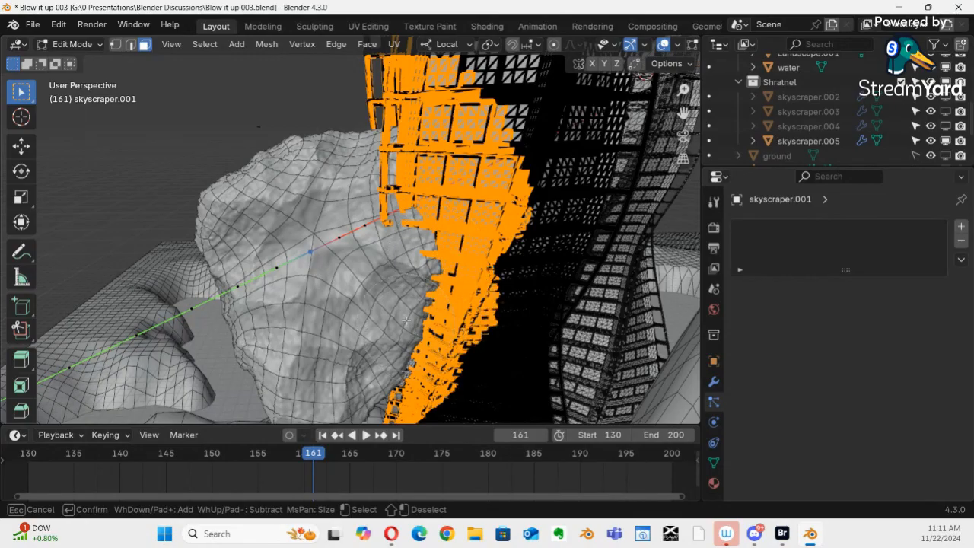
{"action": "key", "text": "Escape"}
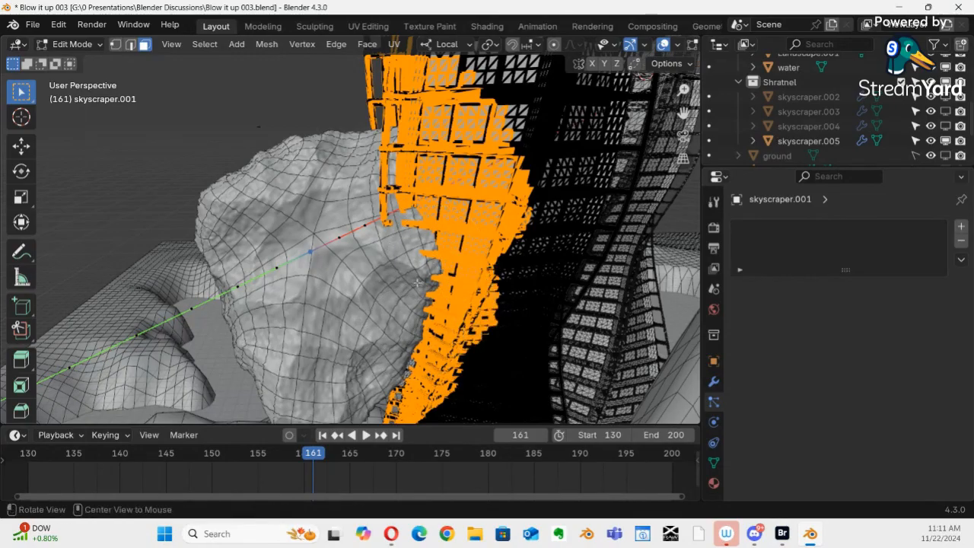
Disable skyscraper.005 in the viewport and, with X-ray on, extend the circle selection through the tower section beside the rock
{"action": "middle_click_drag", "start_coordinate": [417, 283], "coordinate": [478, 246]}
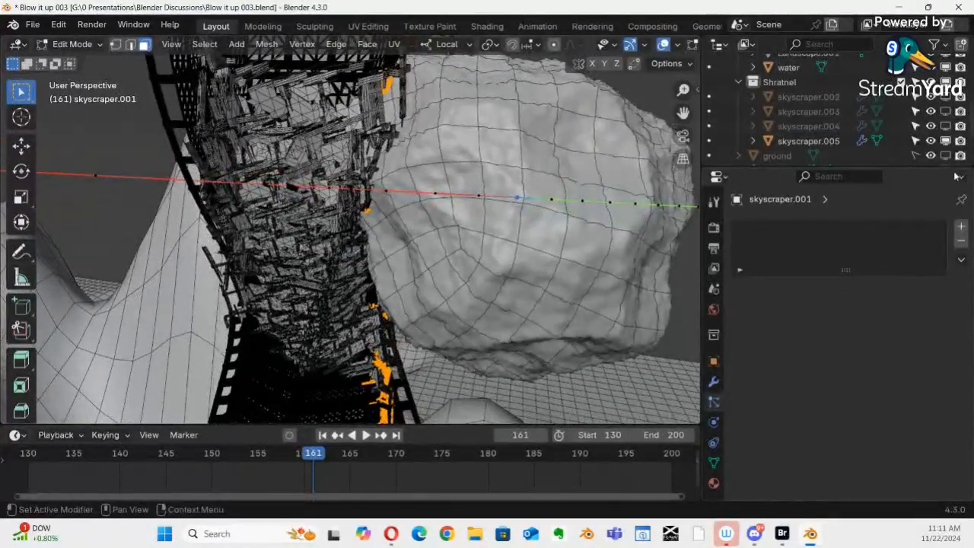
{"action": "left_click", "coordinate": [944, 141]}
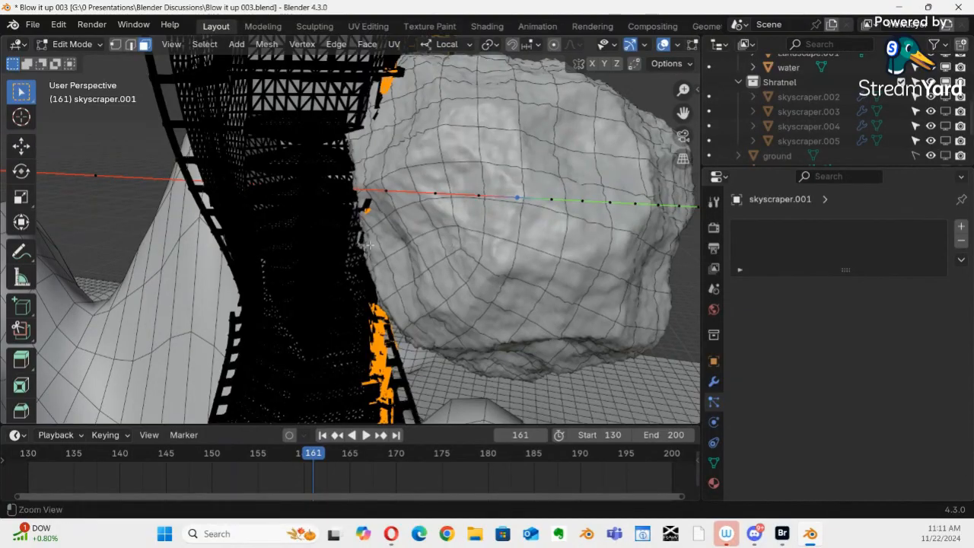
{"action": "middle_click_drag", "start_coordinate": [414, 241], "coordinate": [397, 288]}
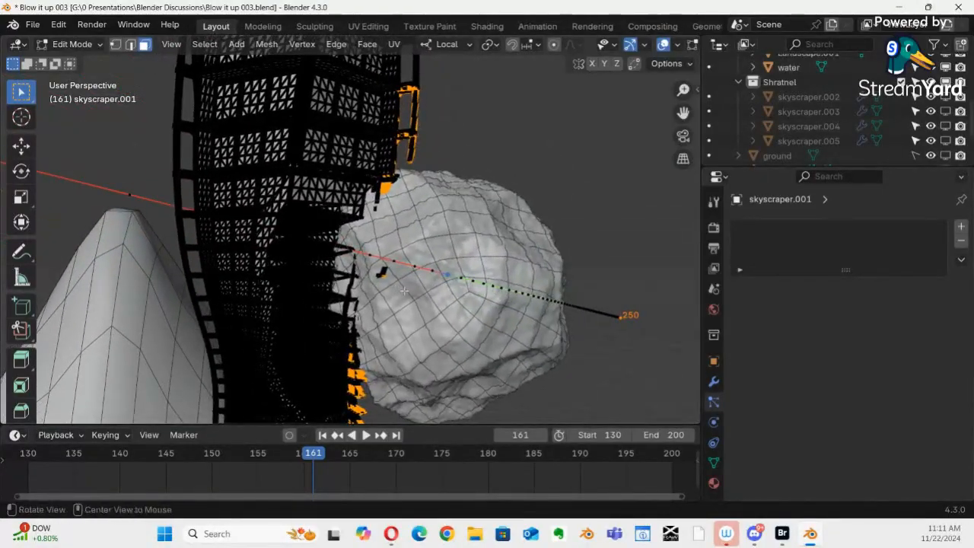
{"action": "key", "text": "alt+z"}
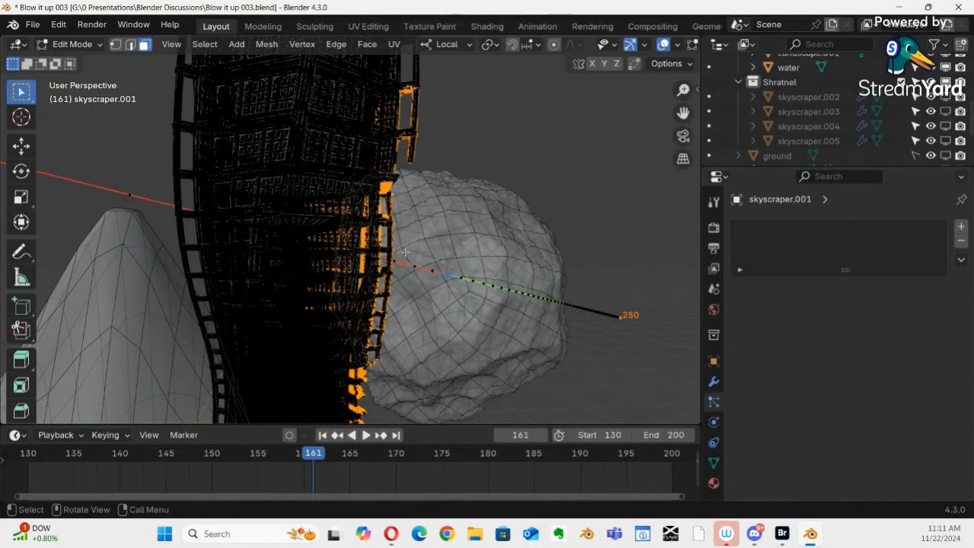
{"action": "key", "text": "c"}
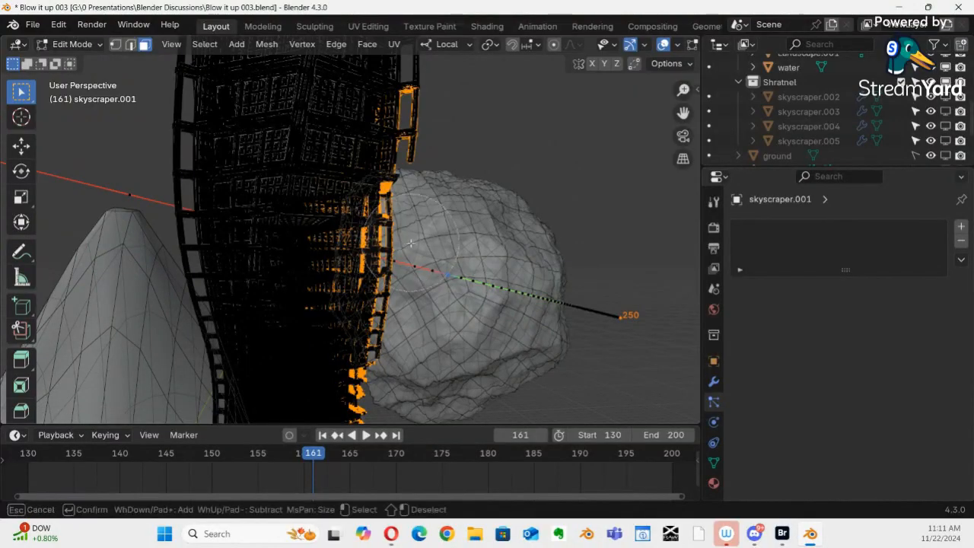
{"action": "mouse_move", "coordinate": [415, 204]}
{"action": "left_mouse_down"}
{"action": "mouse_move", "coordinate": [344, 225]}
{"action": "mouse_move", "coordinate": [347, 344]}
{"action": "mouse_move", "coordinate": [403, 367]}
{"action": "left_mouse_up"}
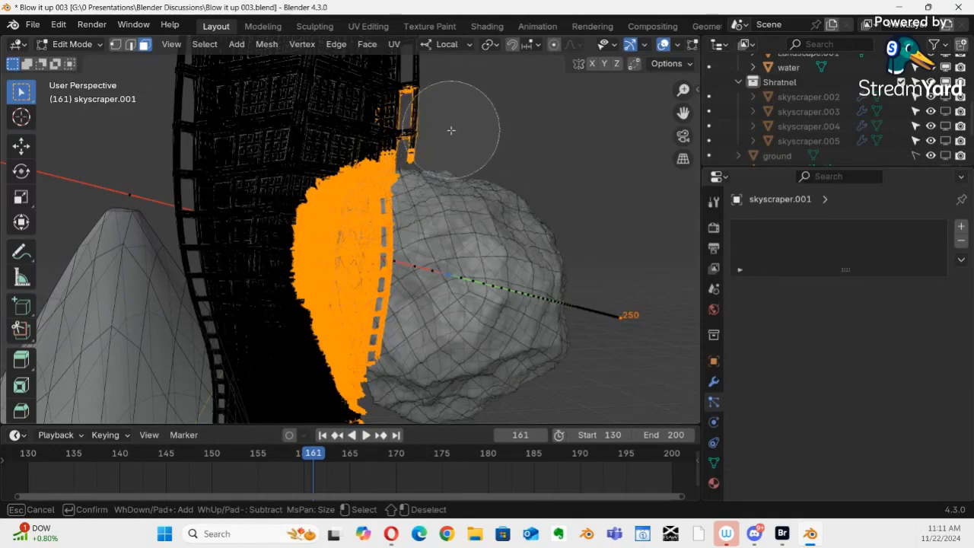
Deselect the stray tower faces above and below the rock's impact area on skyscraper.001
{"action": "left_click_drag", "start_coordinate": [447, 110], "coordinate": [372, 105], "text": "shift"}
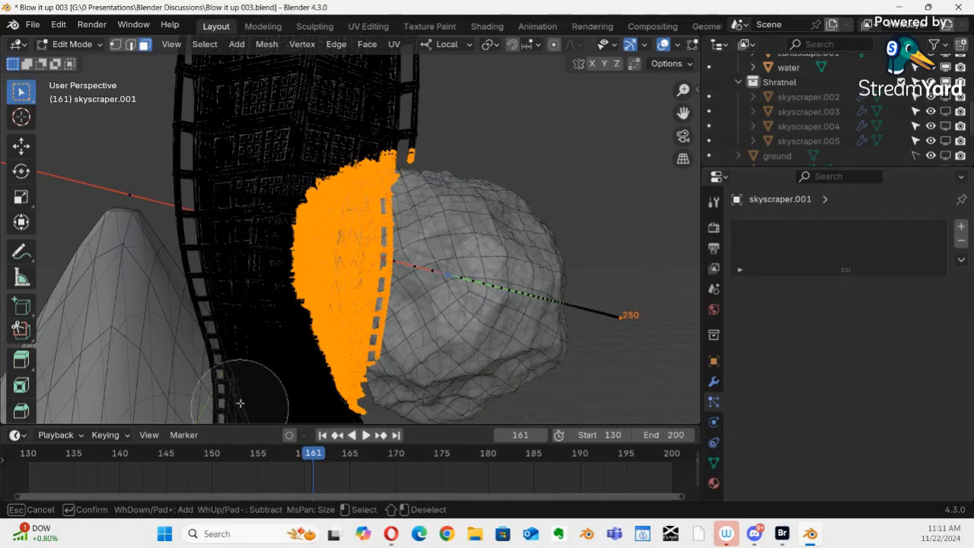
{"action": "mouse_move", "coordinate": [198, 241]}
{"action": "left_mouse_down", "text": "shift"}
{"action": "mouse_move", "coordinate": [304, 152]}
{"action": "mouse_move", "coordinate": [305, 163]}
{"action": "mouse_move", "coordinate": [267, 186]}
{"action": "left_mouse_up", "text": "shift"}
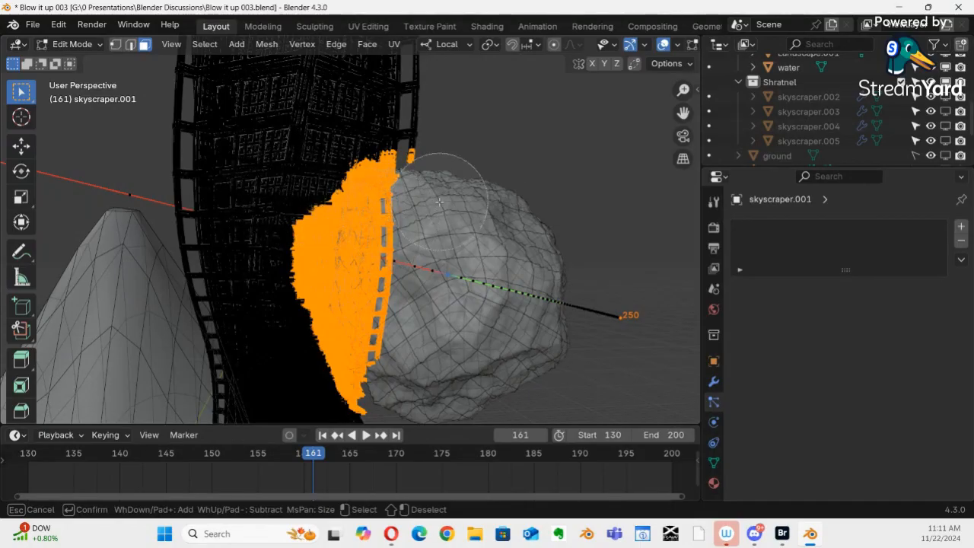
{"action": "key", "text": "Escape"}
{"action": "middle_click_drag", "start_coordinate": [424, 302], "coordinate": [328, 240]}
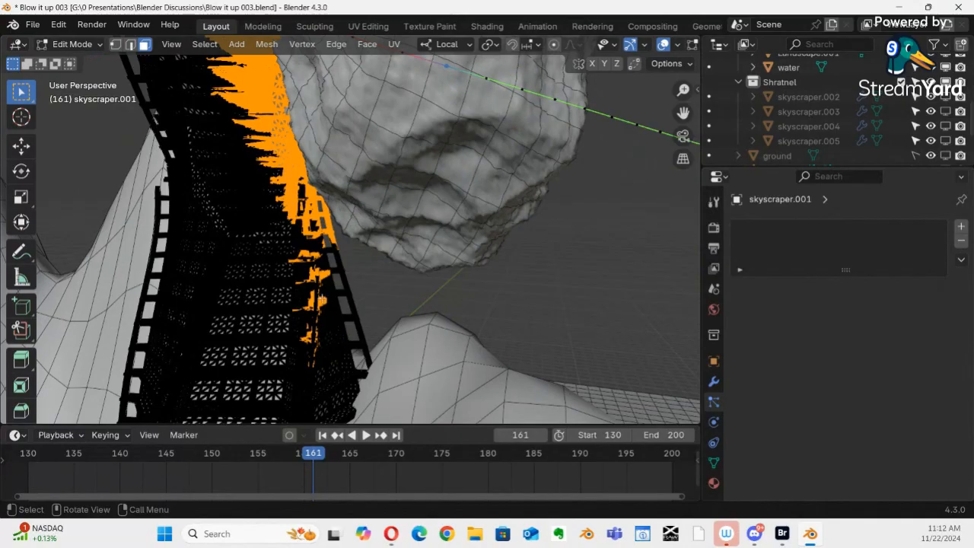
{"action": "key", "text": "c"}
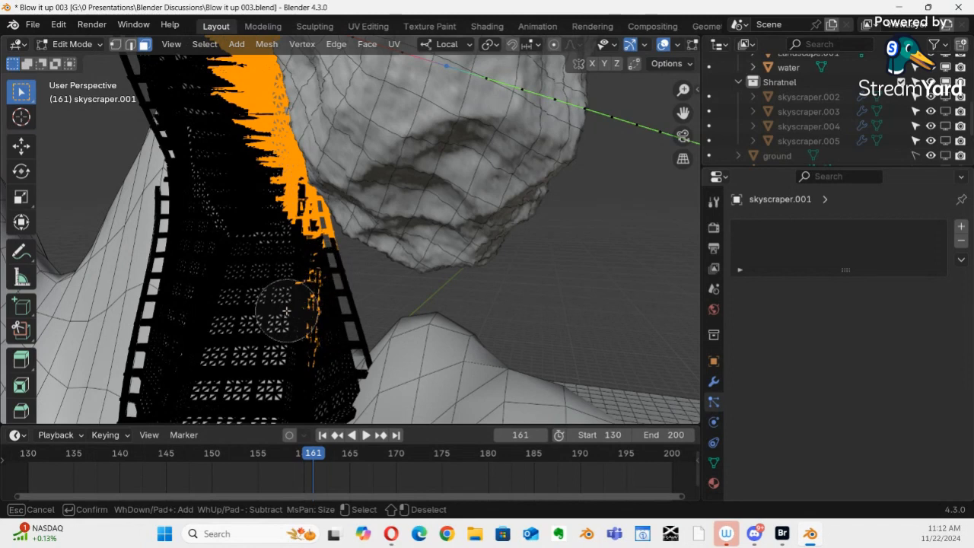
{"action": "key", "text": "Escape"}
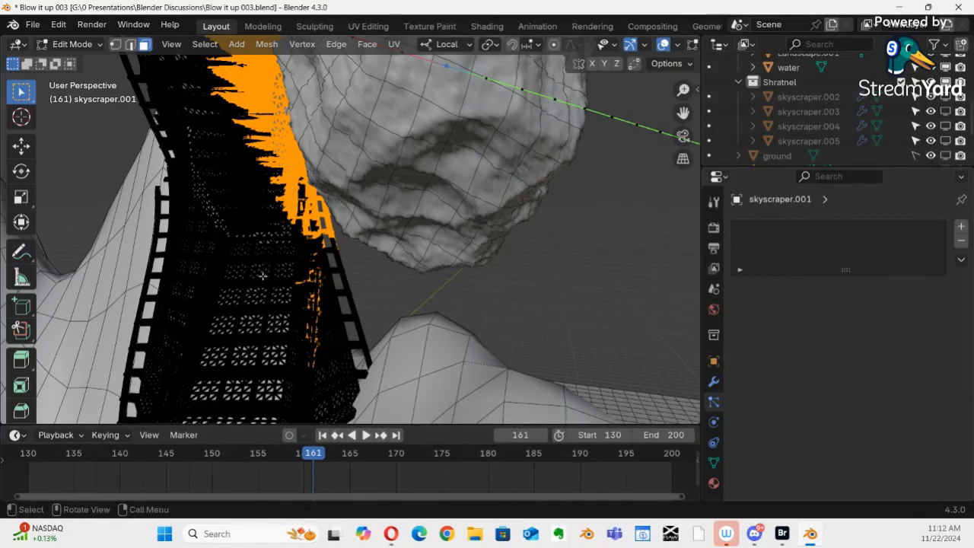
{"action": "middle_click_drag", "start_coordinate": [275, 281], "coordinate": [406, 325]}
{"action": "middle_click_drag", "start_coordinate": [337, 349], "coordinate": [179, 290]}
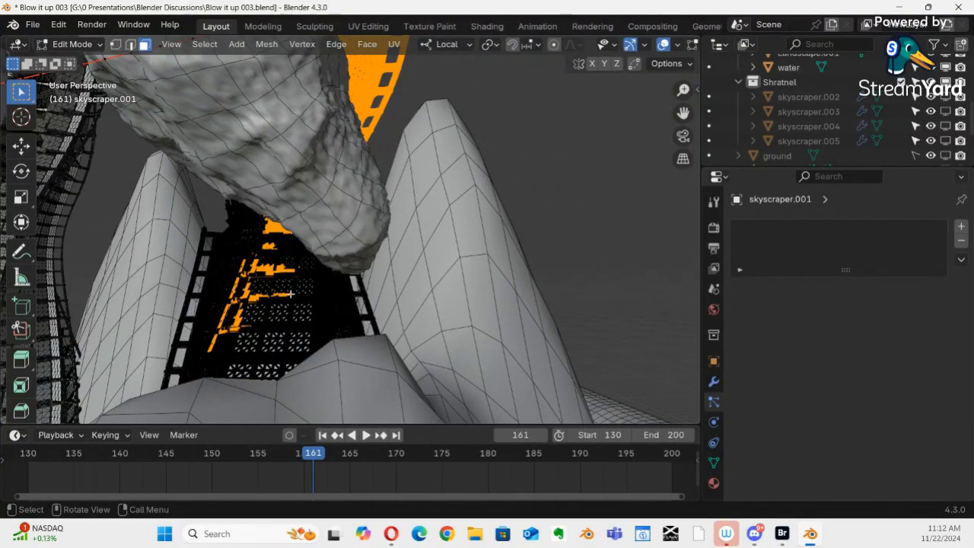
{"action": "key", "text": "c"}
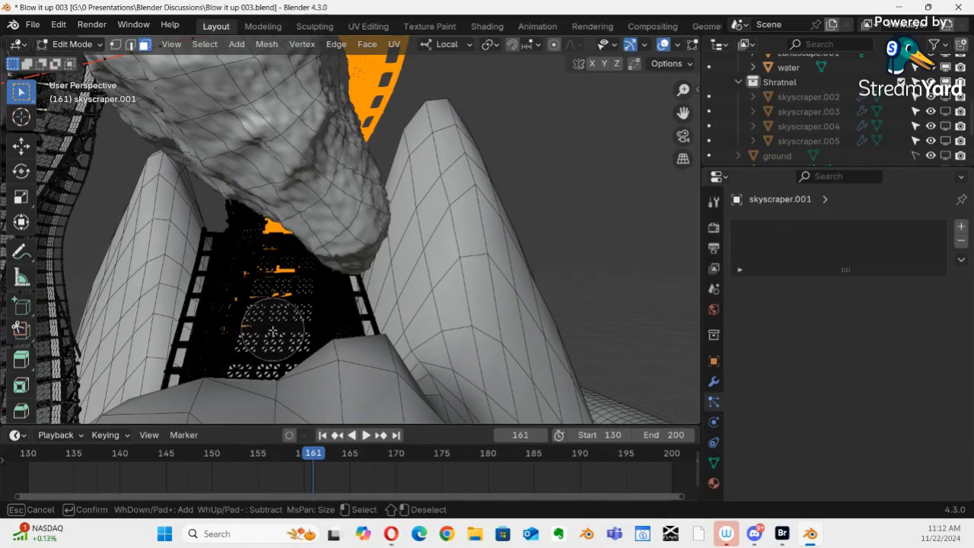
{"action": "key", "text": "Escape"}
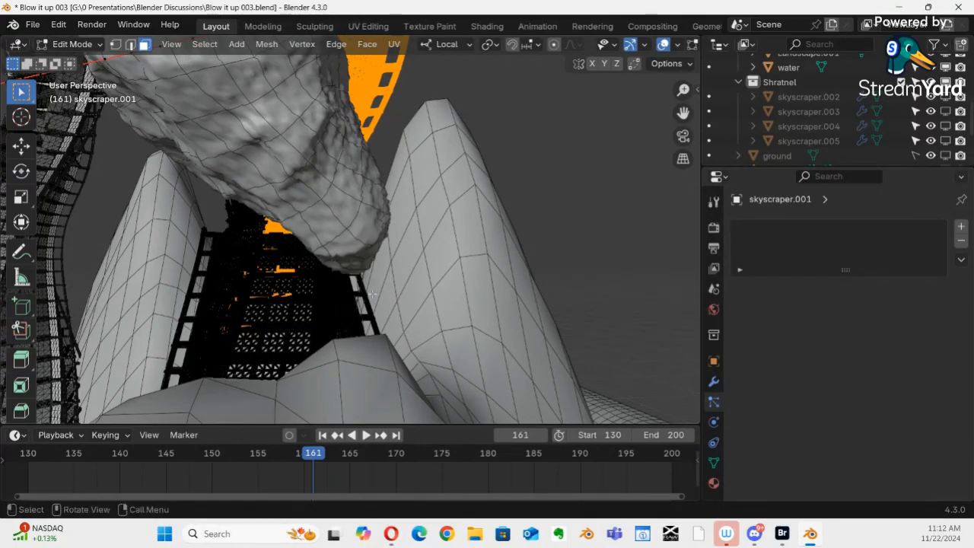
Separate the selected impact faces from skyscraper.001 into a new object and select that piece in Object Mode
{"action": "middle_click_drag", "start_coordinate": [524, 338], "coordinate": [419, 282]}
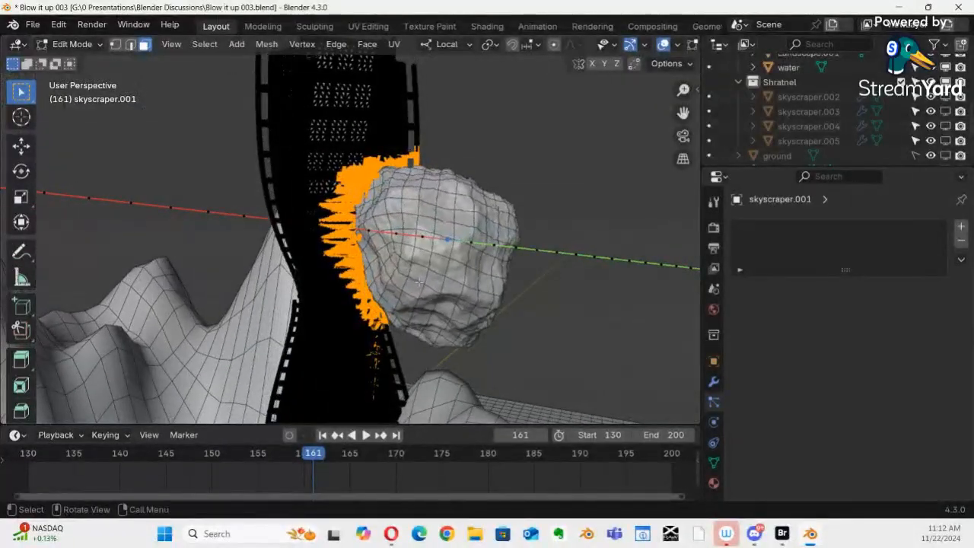
{"action": "key", "text": "p"}
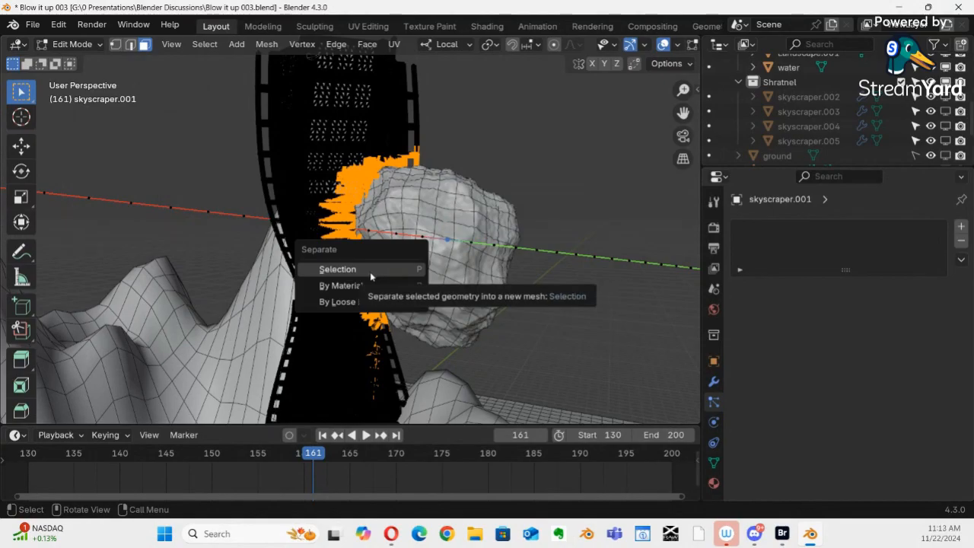
{"action": "left_click", "coordinate": [370, 273]}
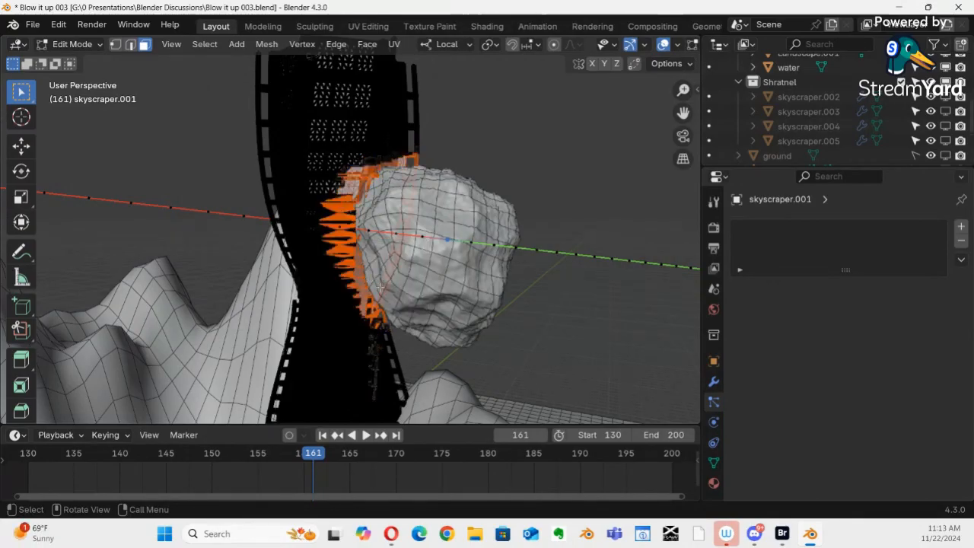
{"action": "key", "text": "ctrl+Tab"}
{"action": "left_click", "coordinate": [278, 289]}
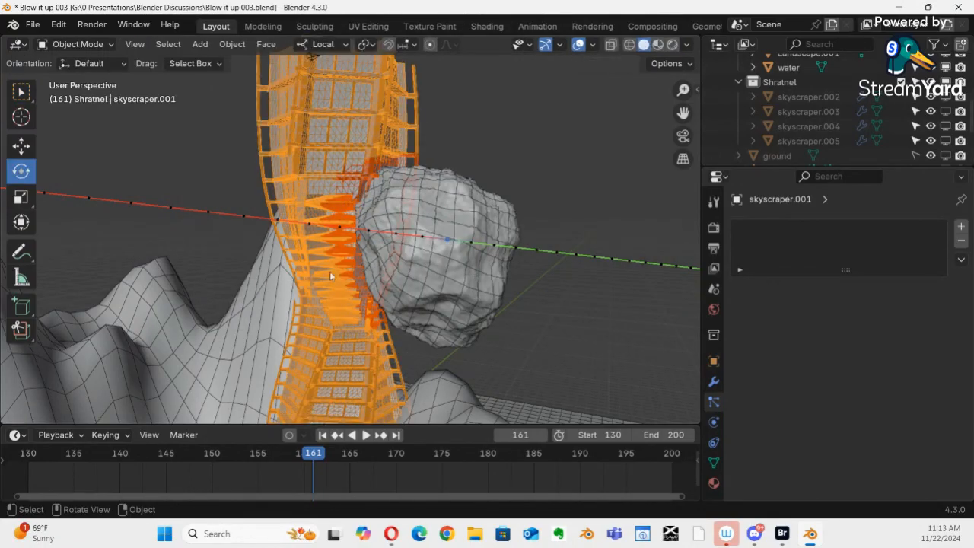
{"action": "left_click", "coordinate": [347, 222]}
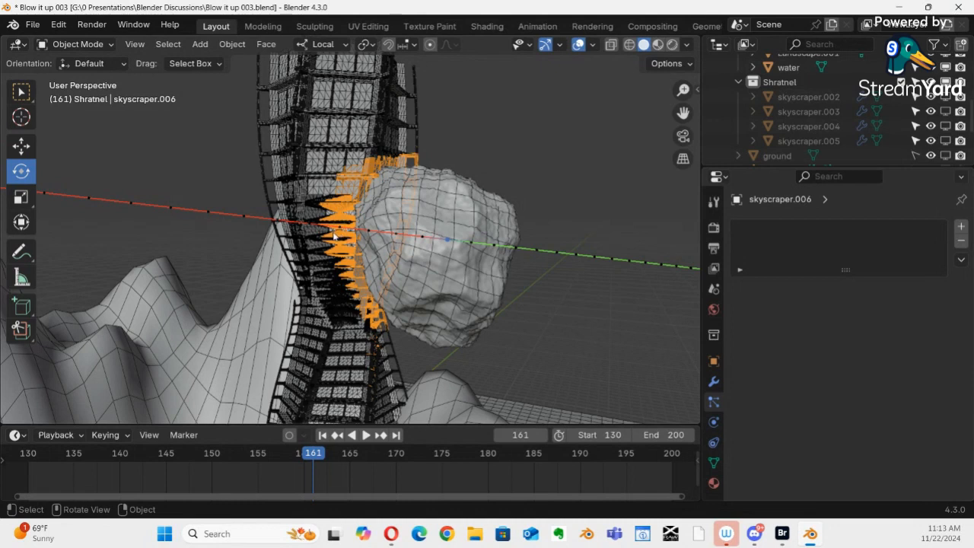
Move skyscraper.006 into the Shratnel collection and re-enable skyscraper.005 in the viewport
{"action": "key", "text": "m"}
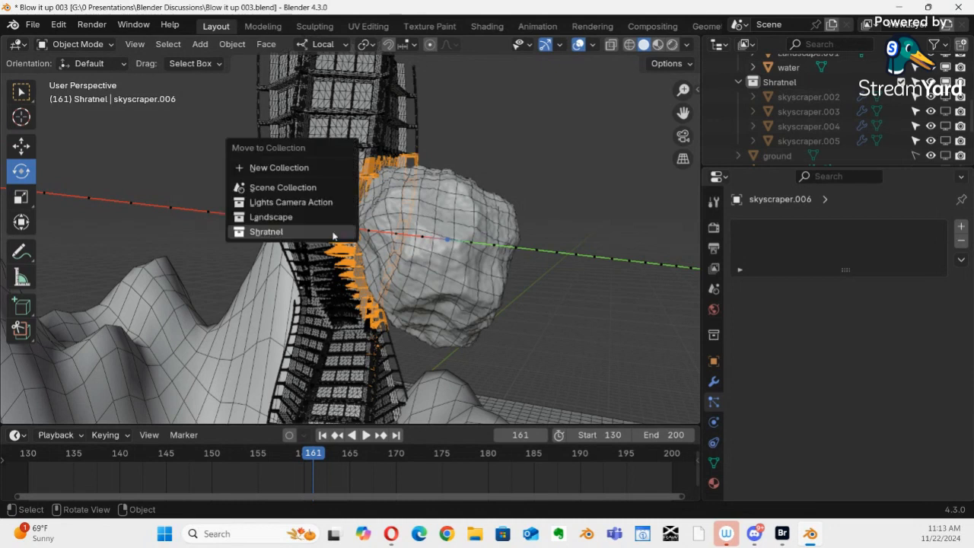
{"action": "left_click", "coordinate": [286, 232]}
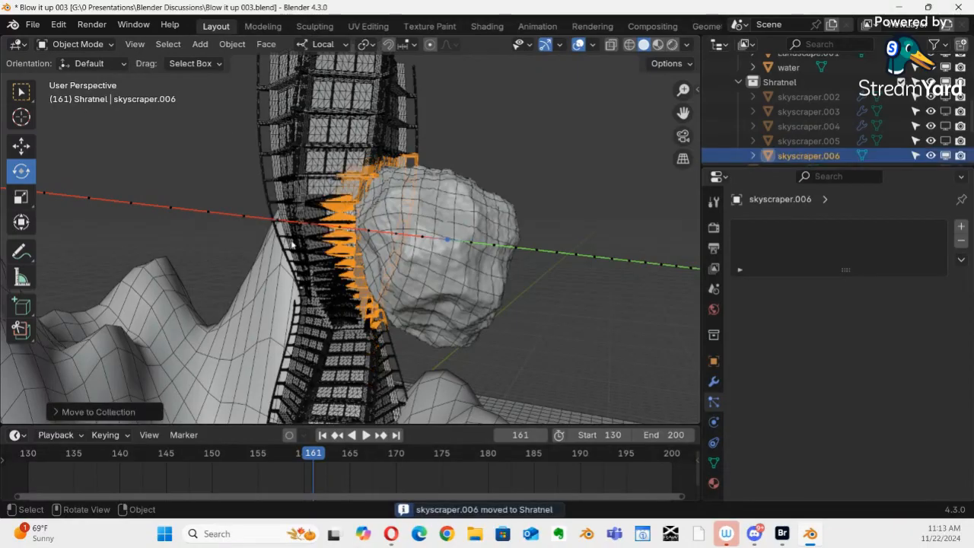
{"action": "left_click_drag", "start_coordinate": [894, 168], "coordinate": [894, 250]}
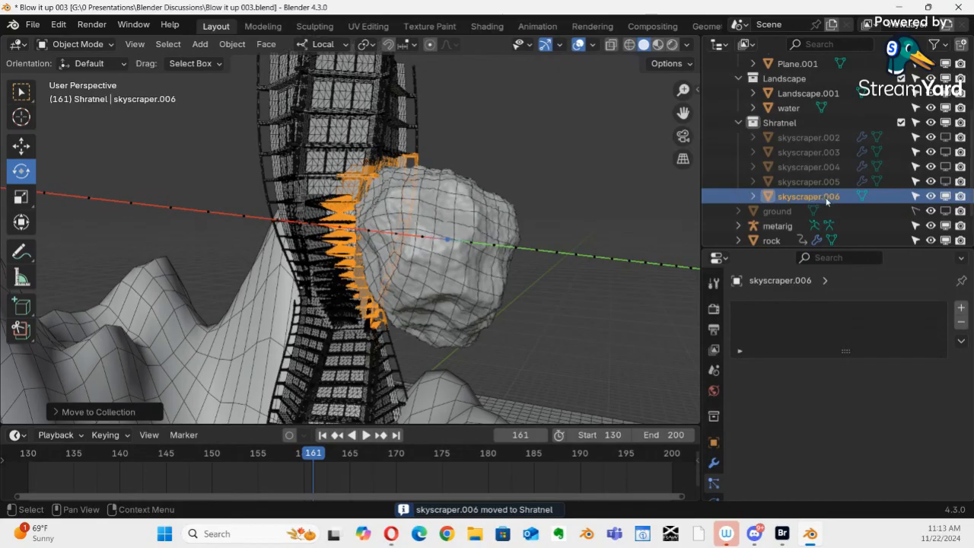
{"action": "left_click", "coordinate": [946, 181]}
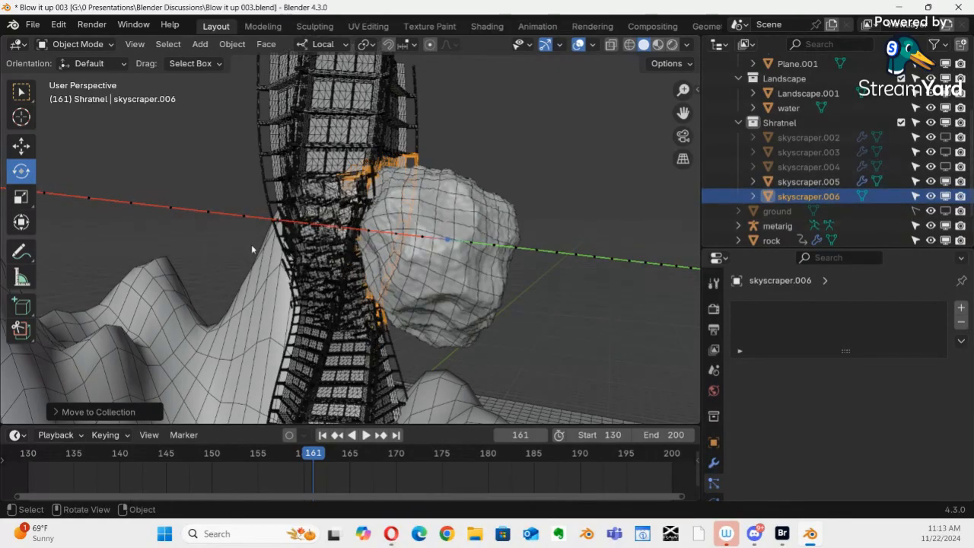
Copy the modifiers, including the particle system, from skyscraper.005 to skyscraper.006
{"action": "left_click", "coordinate": [304, 244], "text": "shift"}
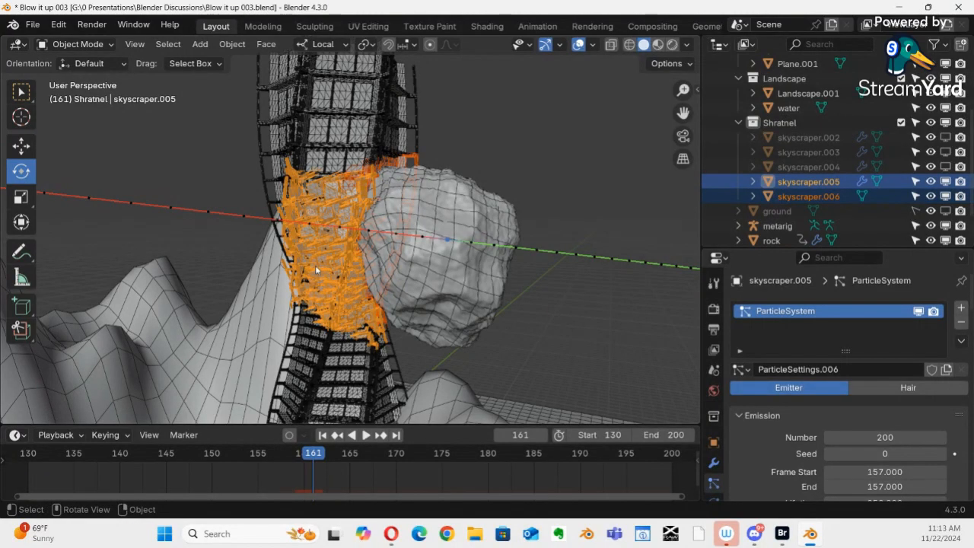
{"action": "key", "text": "ctrl+l"}
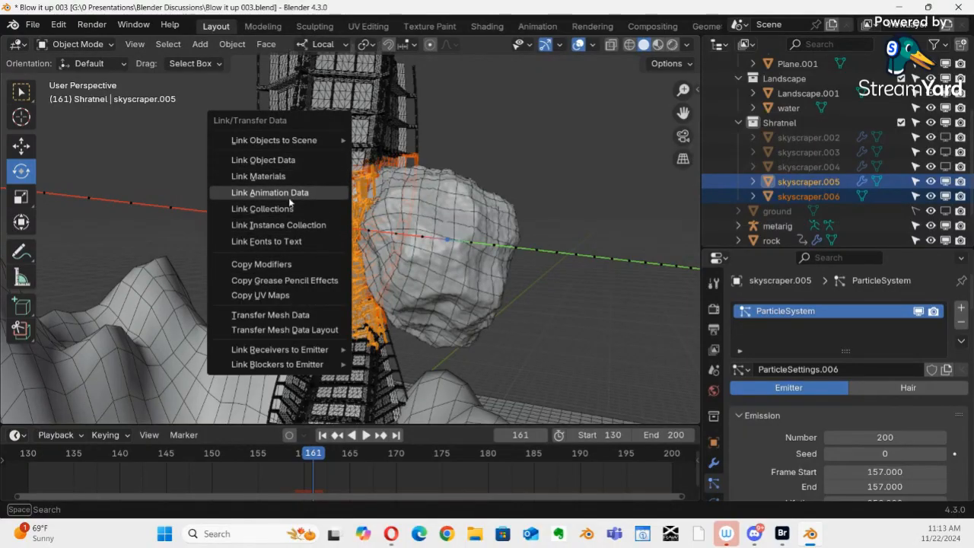
{"action": "left_click", "coordinate": [261, 264]}
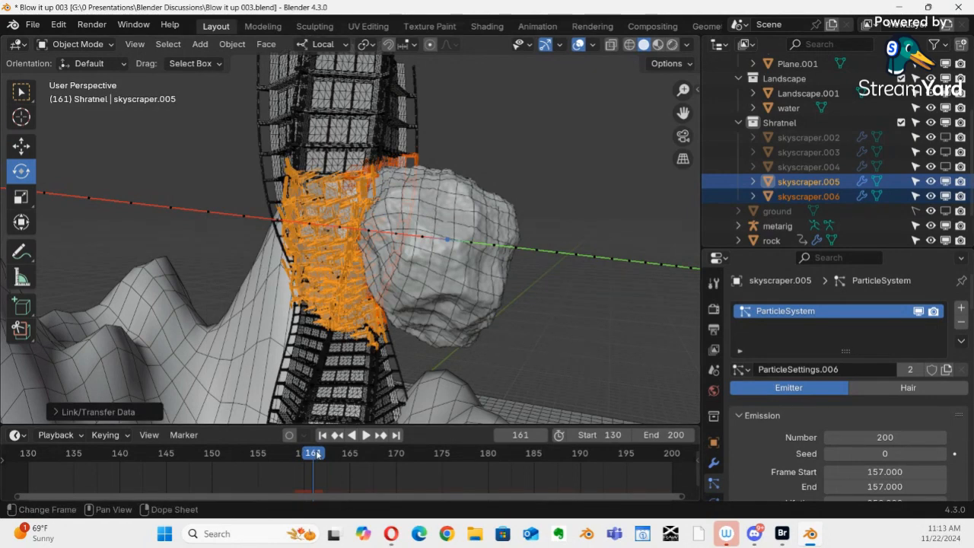
Play the impact, return to frame 161, and examine skyscraper.005's emission settings and the shrapnel around the rock up close
{"action": "key", "text": "space"}
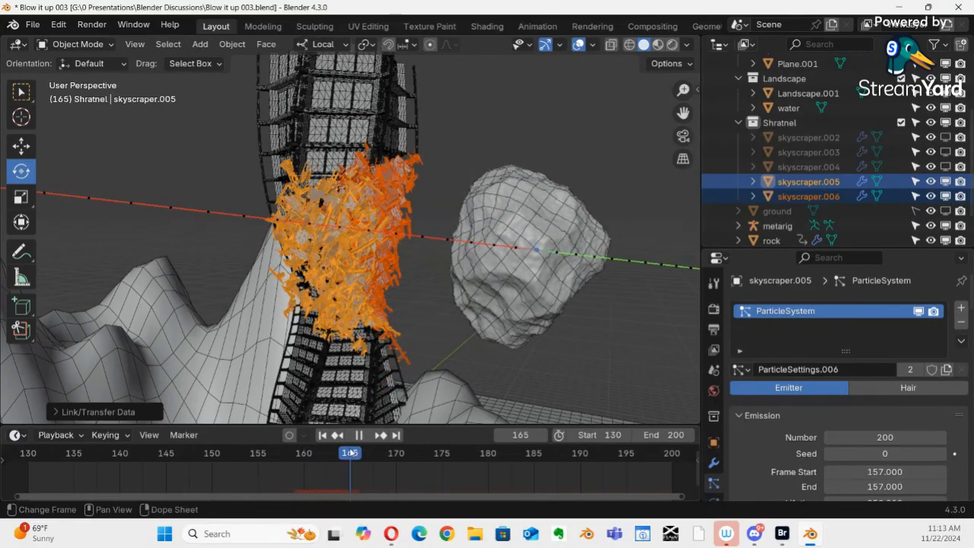
{"action": "left_click_drag", "start_coordinate": [350, 453], "coordinate": [312, 439]}
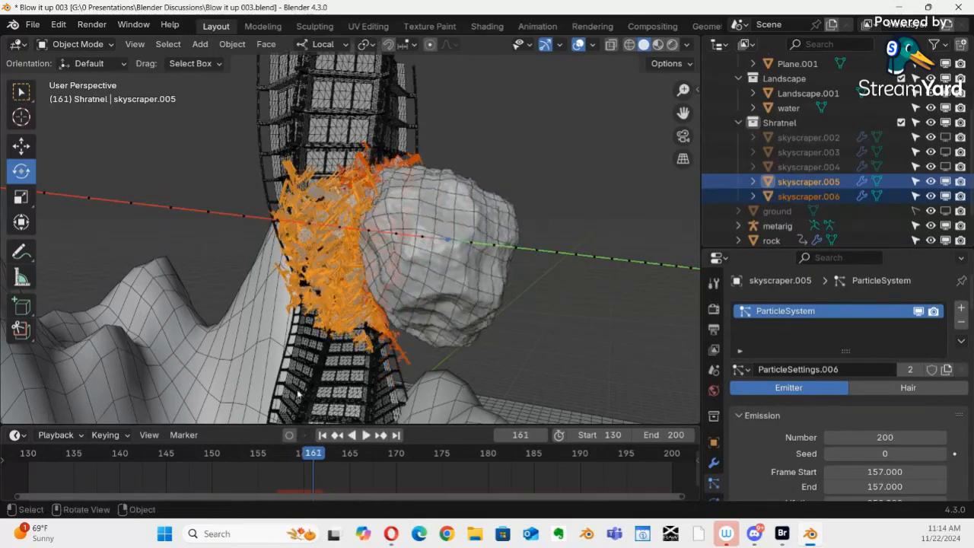
{"action": "left_click", "coordinate": [314, 290]}
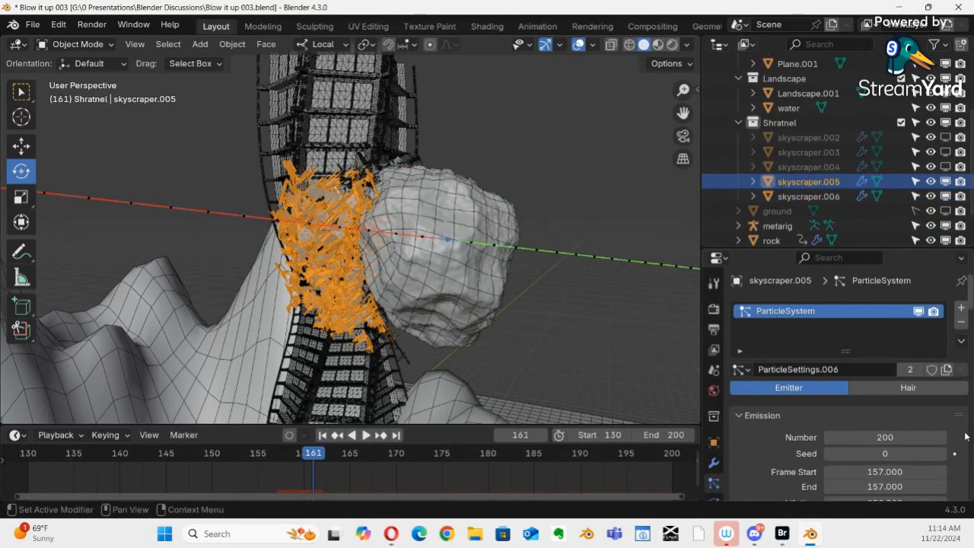
{"action": "left_click_drag", "start_coordinate": [917, 252], "coordinate": [904, 117]}
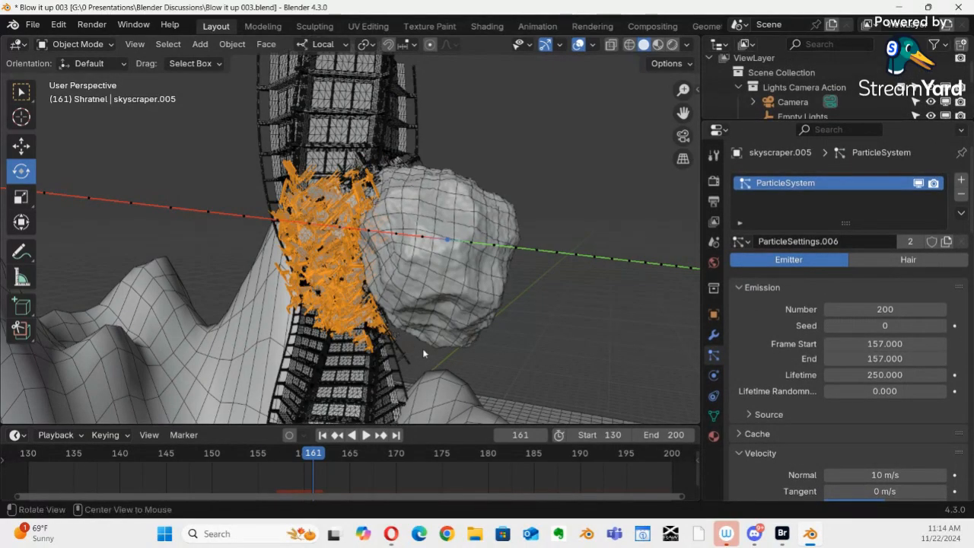
{"action": "left_click_drag", "start_coordinate": [424, 346], "coordinate": [392, 334], "text": "ctrl+alt"}
{"action": "mouse_move", "coordinate": [313, 457]}
{"action": "left_mouse_down"}
{"action": "mouse_move", "coordinate": [266, 455]}
{"action": "mouse_move", "coordinate": [324, 455]}
{"action": "mouse_move", "coordinate": [303, 455]}
{"action": "mouse_move", "coordinate": [313, 455]}
{"action": "left_mouse_up"}
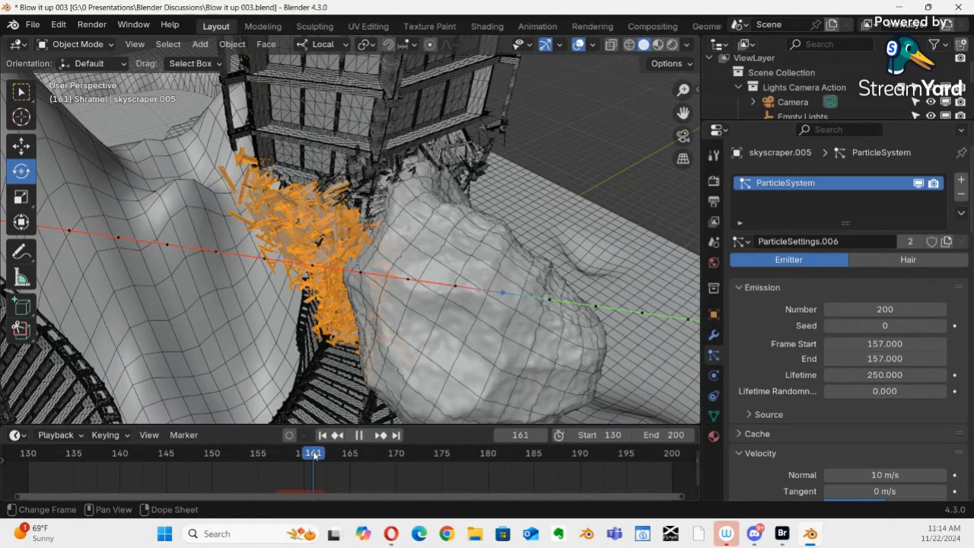
{"action": "left_click_drag", "start_coordinate": [314, 455], "coordinate": [314, 453]}
{"action": "mouse_move", "coordinate": [316, 457]}
{"action": "left_mouse_down"}
{"action": "mouse_move", "coordinate": [303, 458]}
{"action": "mouse_move", "coordinate": [315, 459]}
{"action": "left_mouse_up"}
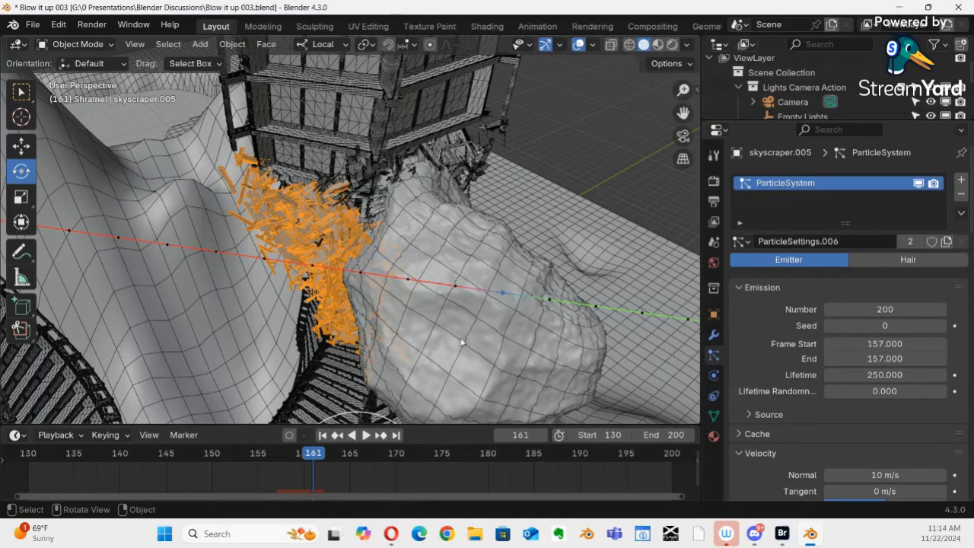
Make skyscraper.006's particle settings single-user and set its emission Frame Start and End to 162
{"action": "left_click", "coordinate": [453, 151]}
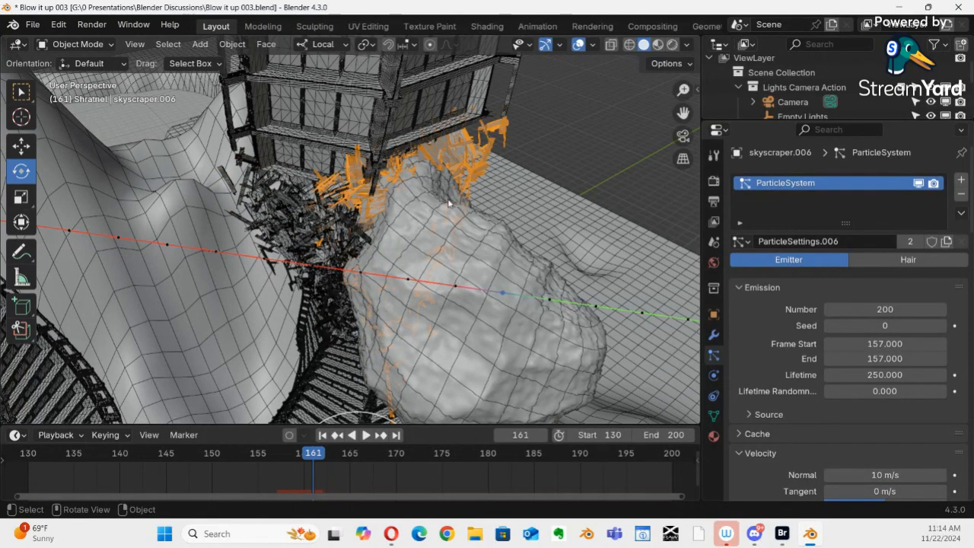
{"action": "left_click", "coordinate": [910, 241]}
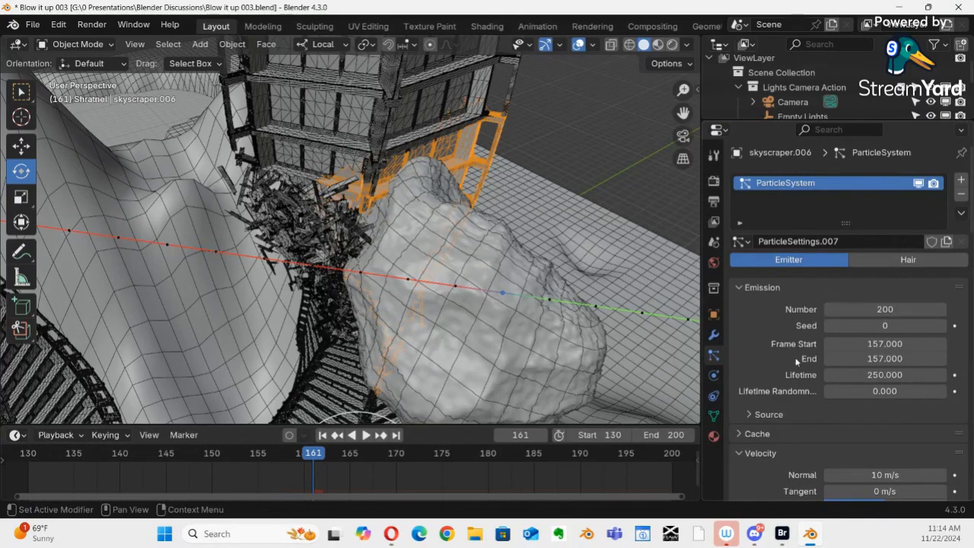
{"action": "left_click_drag", "start_coordinate": [890, 345], "coordinate": [907, 371]}
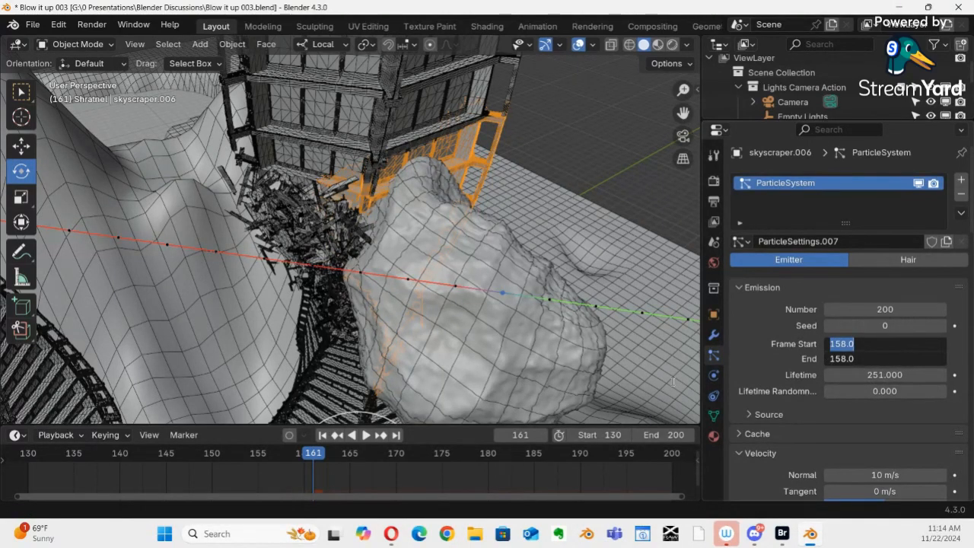
{"action": "type", "text": "1"}
{"action": "type", "text": "64"}
{"action": "key", "text": "BackSpace"}
{"action": "key", "text": "BackSpace"}
{"action": "type", "text": "2"}
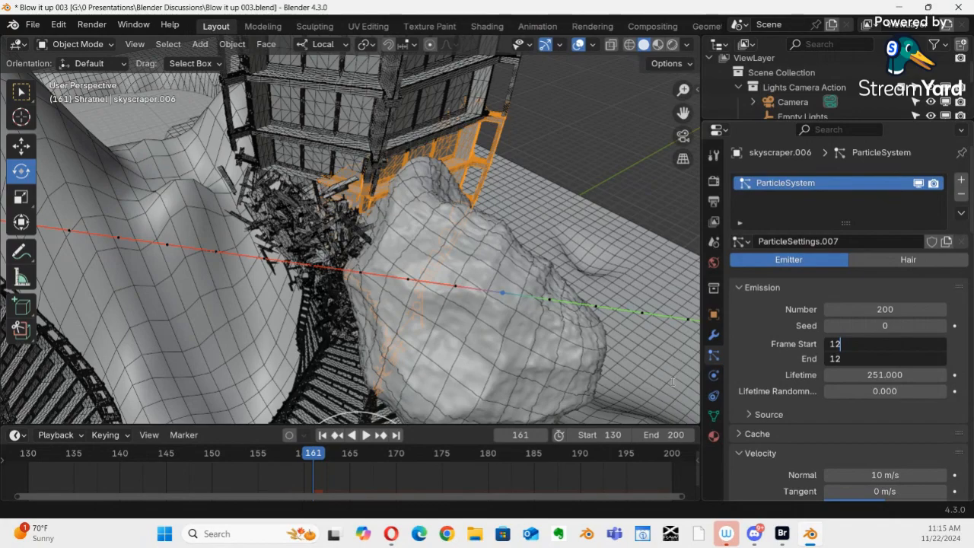
{"action": "key", "text": "BackSpace"}
{"action": "type", "text": "62"}
{"action": "key", "text": "Return"}
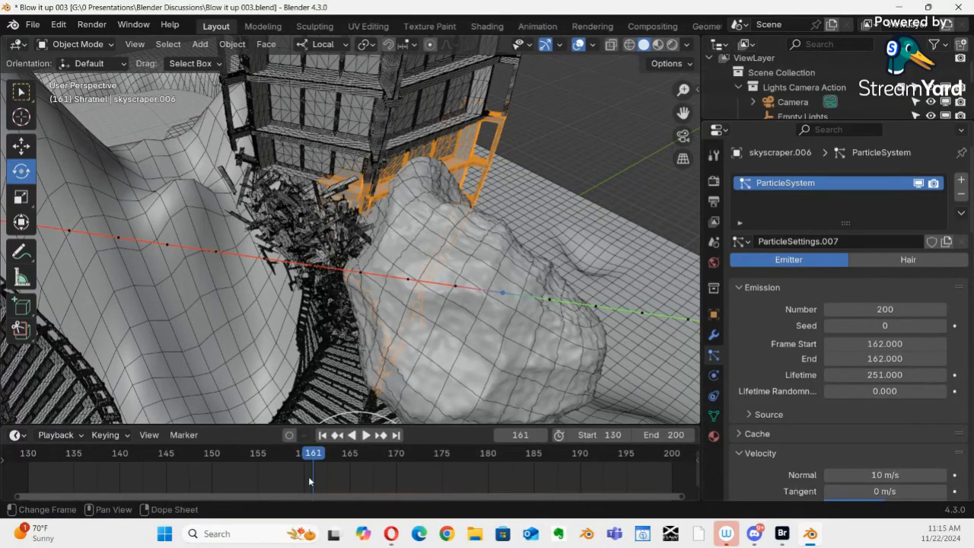
Preview skyscraper.006's burst, go to frame 164, and set its particle emission Number to 800
{"action": "key", "text": "space"}
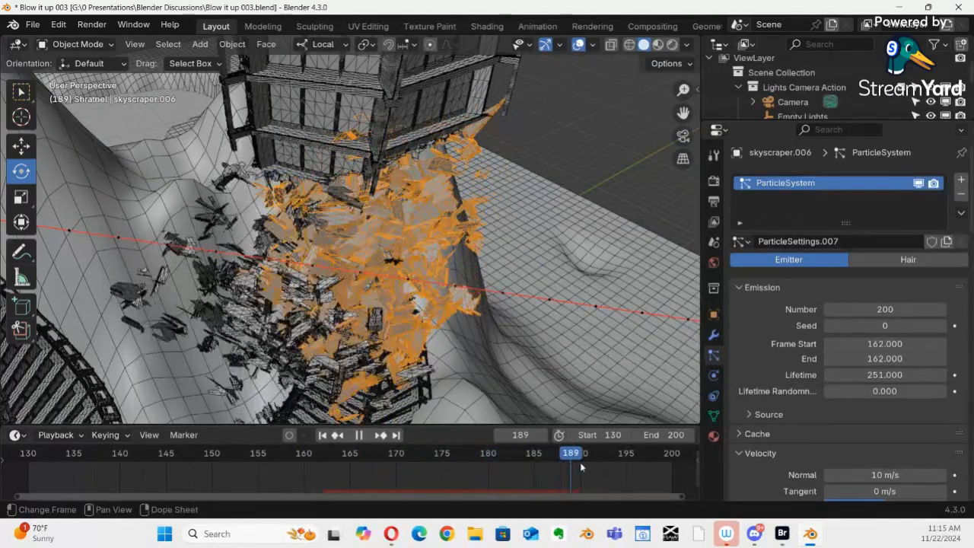
{"action": "left_click_drag", "start_coordinate": [553, 468], "coordinate": [342, 417]}
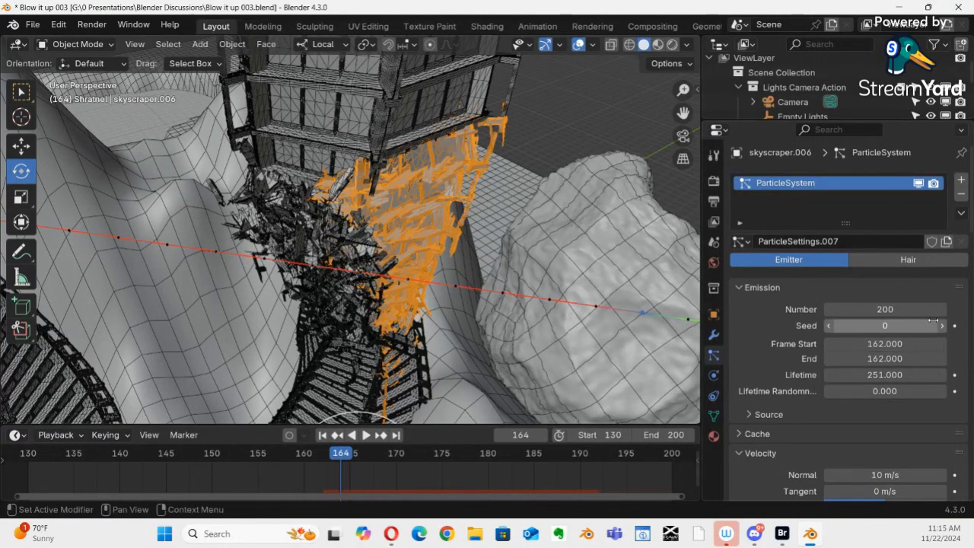
{"action": "left_click", "coordinate": [885, 309]}
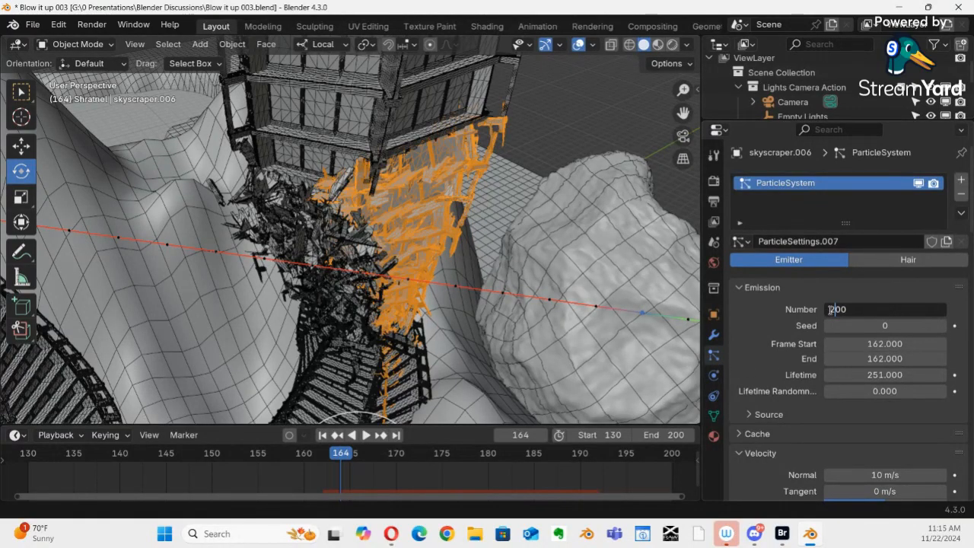
{"action": "type", "text": "8000"}
{"action": "key", "text": "Return"}
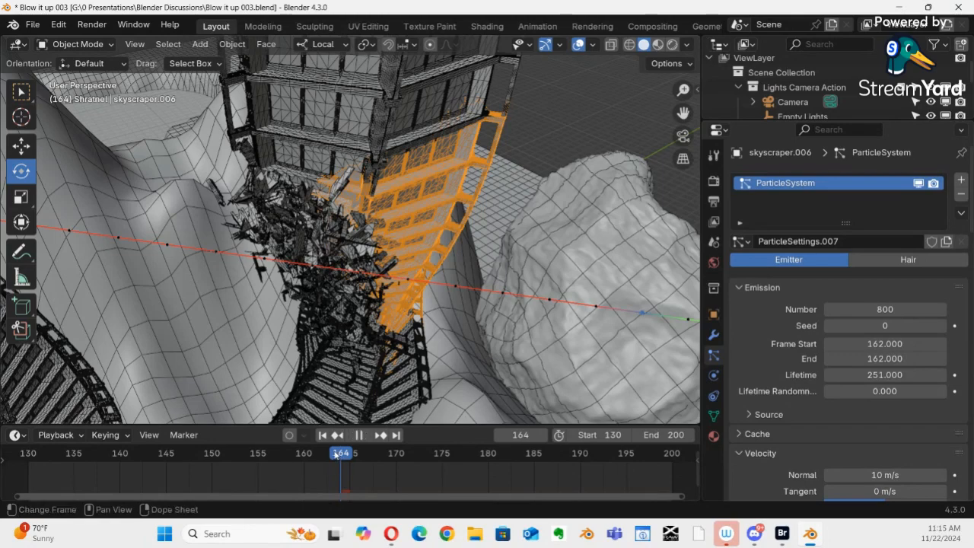
Scrub between frames 164 and 169 to check skyscraper.006's shrapnel and bring both towers into view
{"action": "mouse_move", "coordinate": [335, 454]}
{"action": "left_mouse_down"}
{"action": "mouse_move", "coordinate": [167, 454]}
{"action": "mouse_move", "coordinate": [337, 449]}
{"action": "left_mouse_up"}
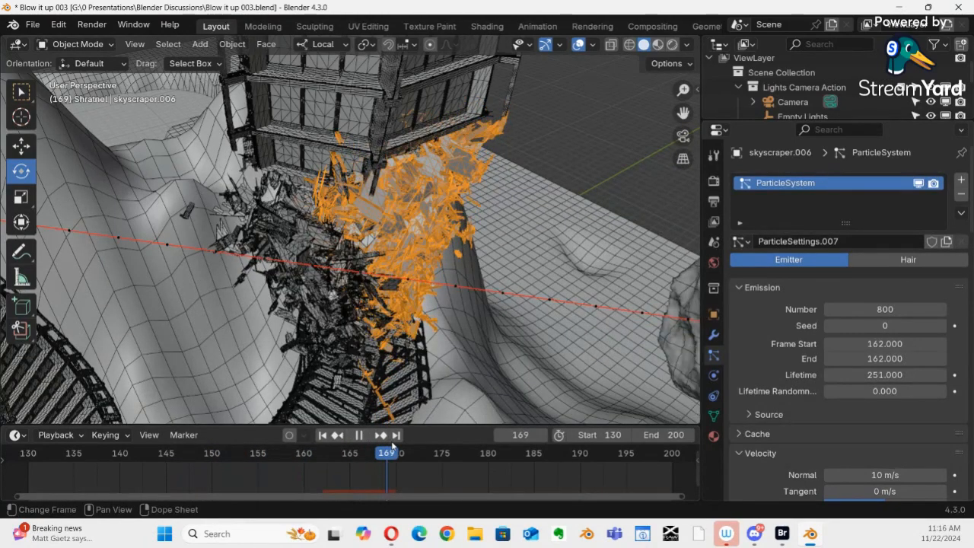
{"action": "left_click_drag", "start_coordinate": [384, 450], "coordinate": [368, 454]}
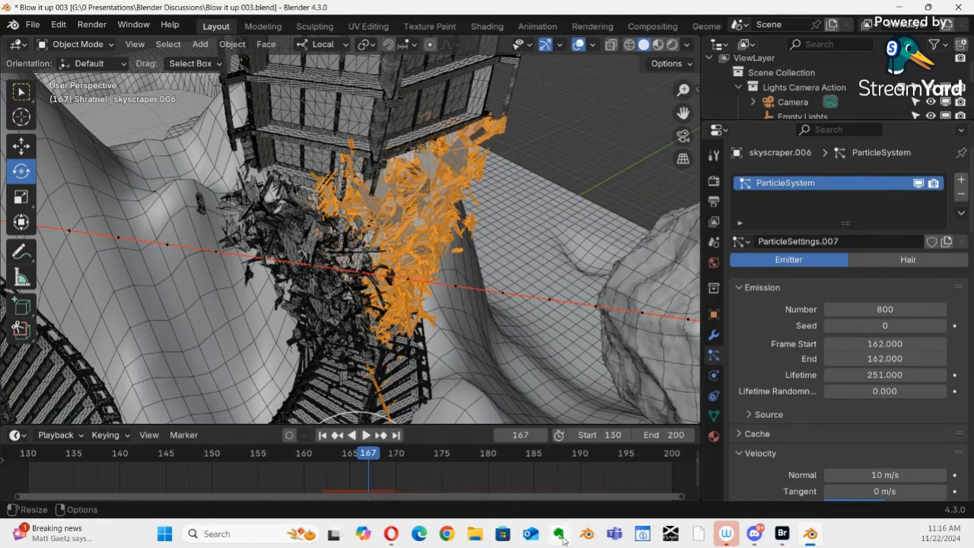
{"action": "mouse_move", "coordinate": [346, 455]}
{"action": "left_mouse_down"}
{"action": "mouse_move", "coordinate": [210, 455]}
{"action": "mouse_move", "coordinate": [343, 460]}
{"action": "mouse_move", "coordinate": [492, 507]}
{"action": "mouse_move", "coordinate": [533, 494]}
{"action": "mouse_move", "coordinate": [346, 464]}
{"action": "left_mouse_up"}
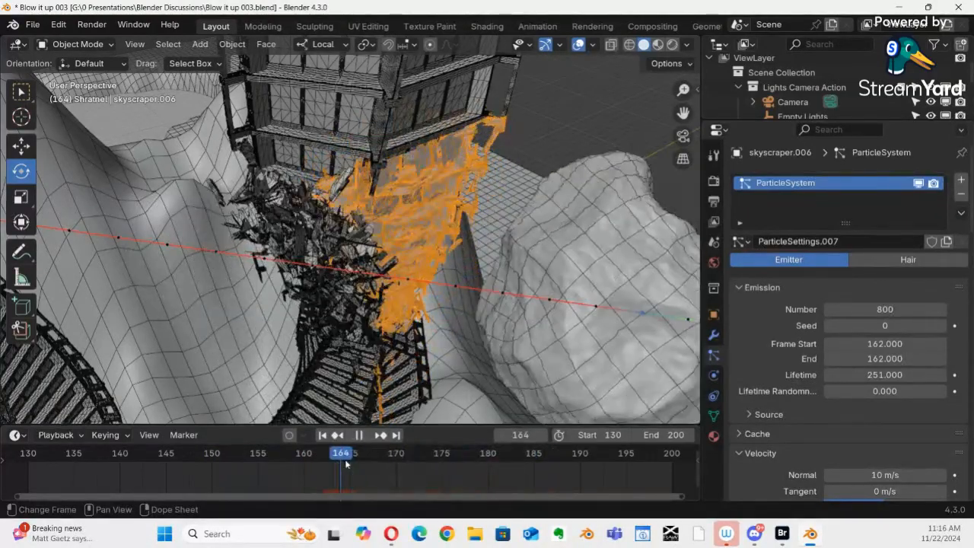
{"action": "middle_click_drag", "start_coordinate": [445, 302], "coordinate": [288, 352]}
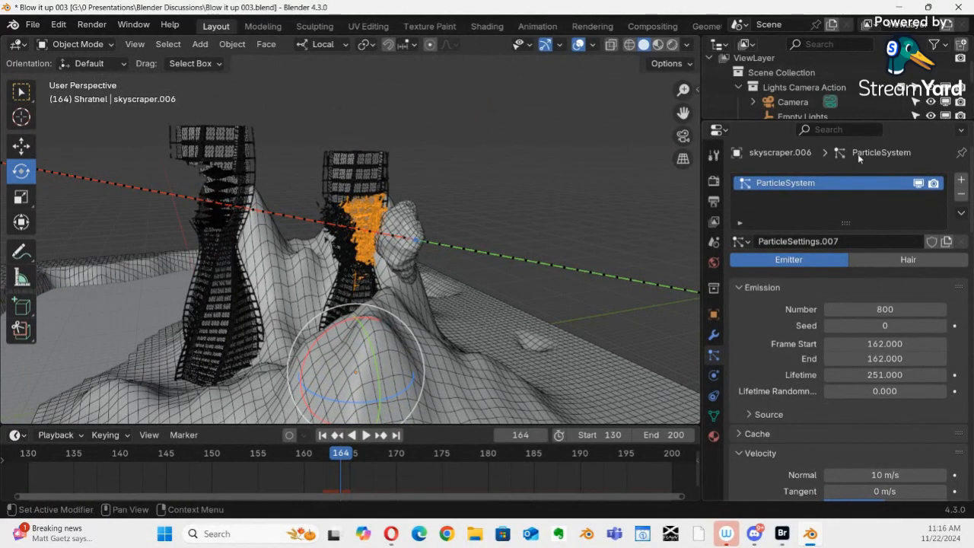
Re-enable skyscraper.002, skyscraper.003 and skyscraper.004 in the viewport from an enlarged object list
{"action": "left_click_drag", "start_coordinate": [866, 127], "coordinate": [861, 383]}
{"action": "left_click", "coordinate": [945, 253]}
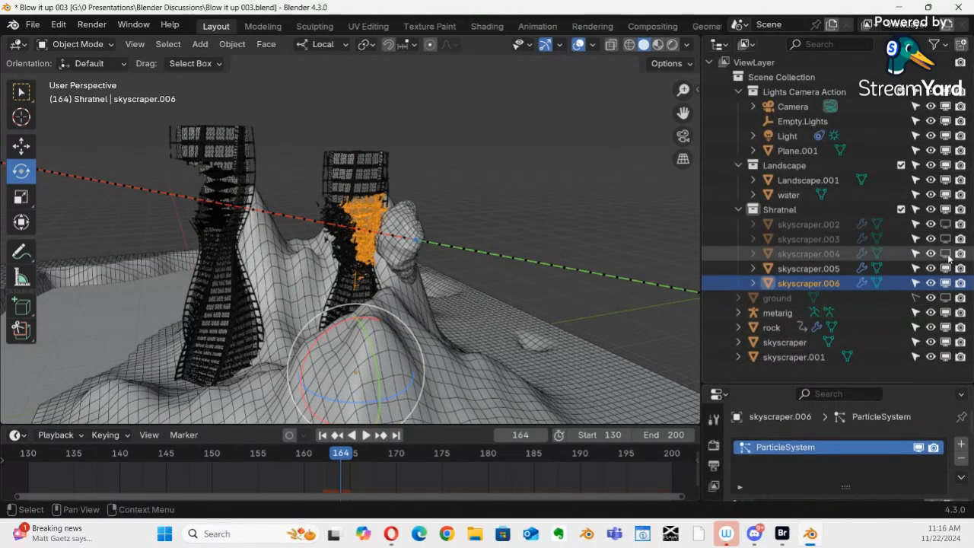
{"action": "left_click", "coordinate": [944, 224]}
{"action": "left_click", "coordinate": [945, 239]}
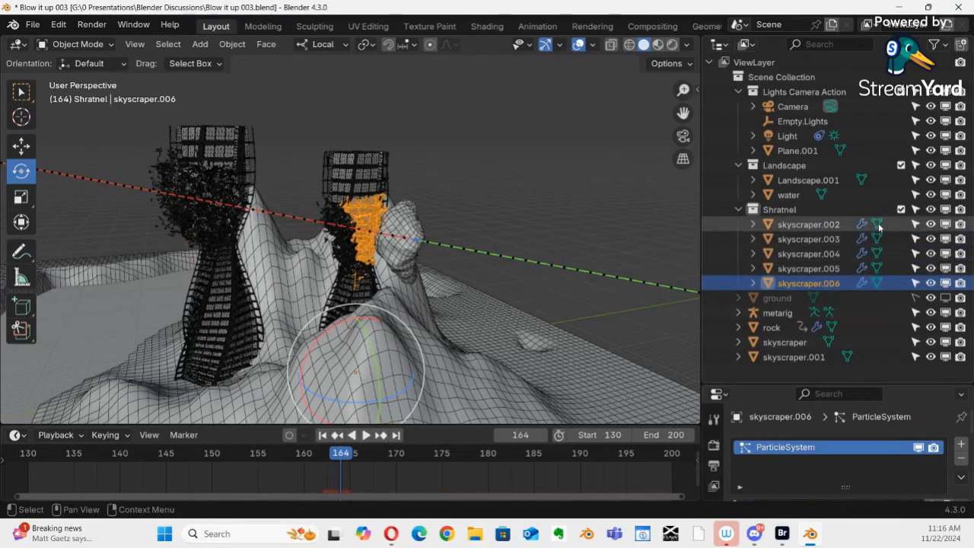
Toggle the Shratnel collection's viewport display off and back on
{"action": "left_click", "coordinate": [946, 209]}
{"action": "left_click", "coordinate": [947, 211]}
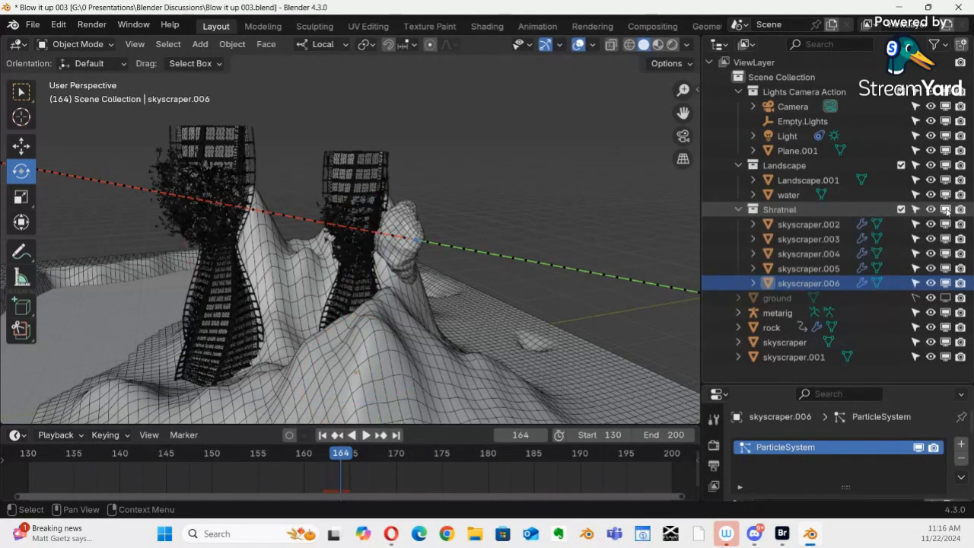
{"action": "left_click", "coordinate": [946, 211]}
{"action": "left_click", "coordinate": [946, 211]}
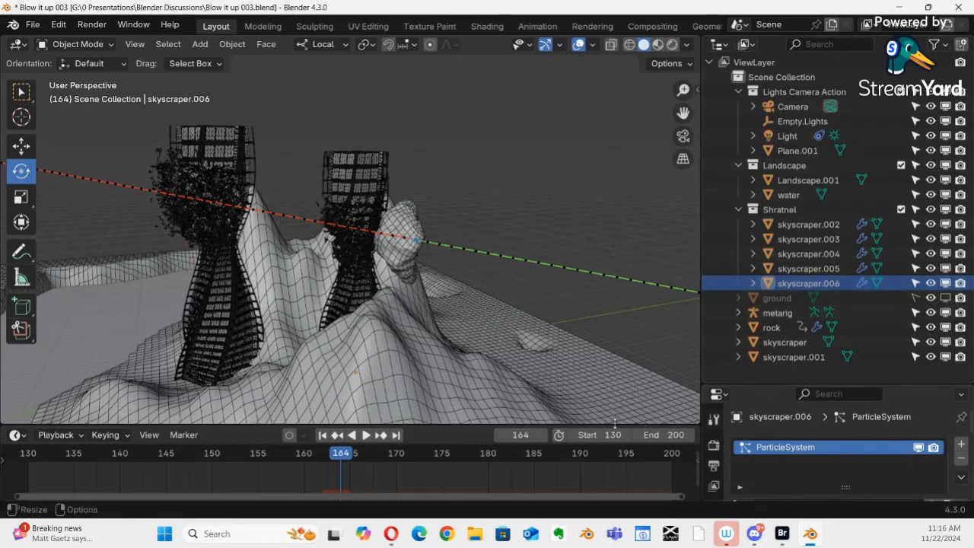
Play the animation from frame 101 and examine the shrapnel explosions of both towers up close
{"action": "left_click_drag", "start_coordinate": [340, 463], "coordinate": [502, 434]}
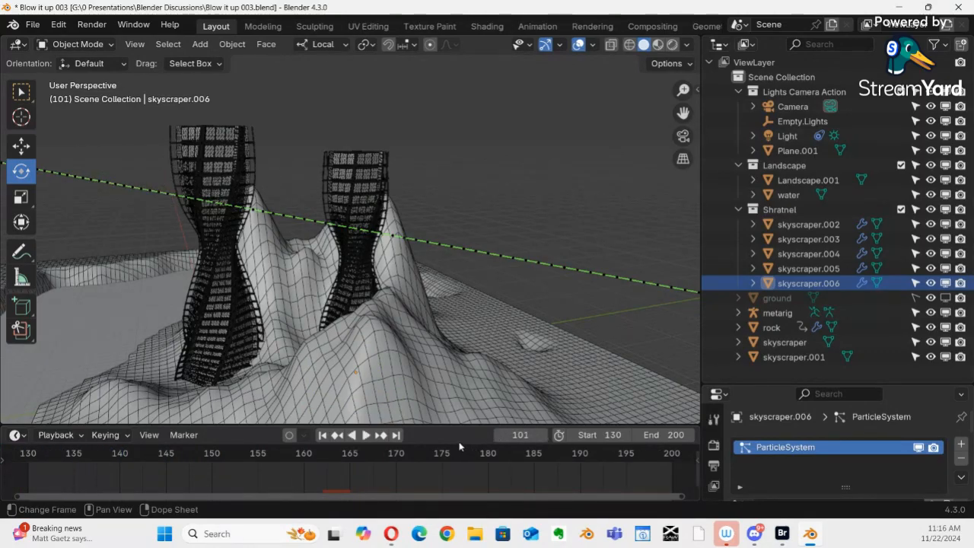
{"action": "key", "text": "space"}
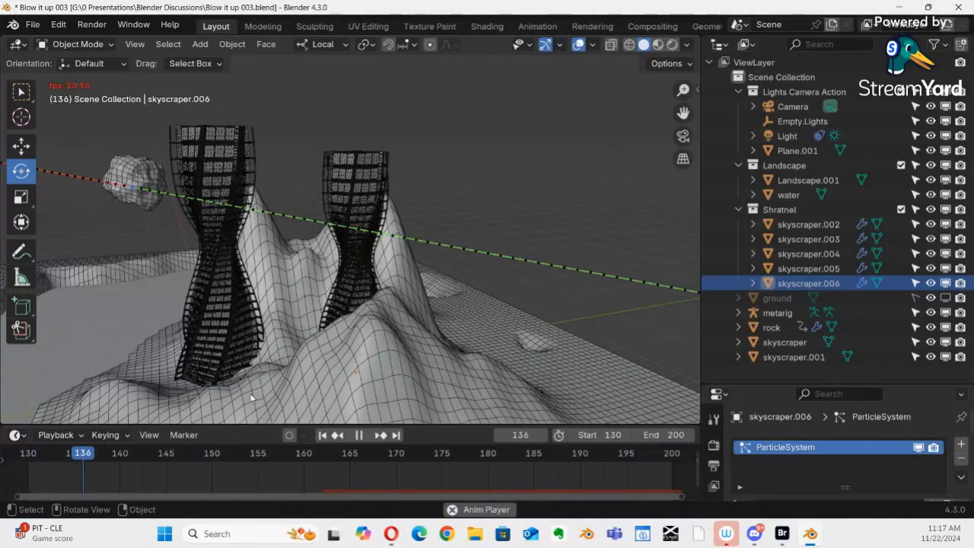
{"action": "left_click", "coordinate": [223, 242]}
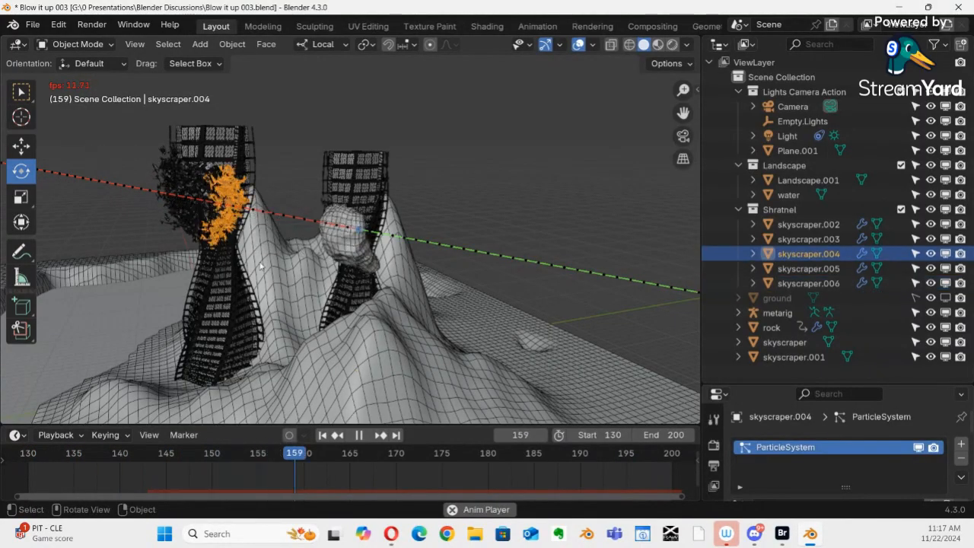
{"action": "middle_click_drag", "start_coordinate": [228, 245], "coordinate": [271, 179]}
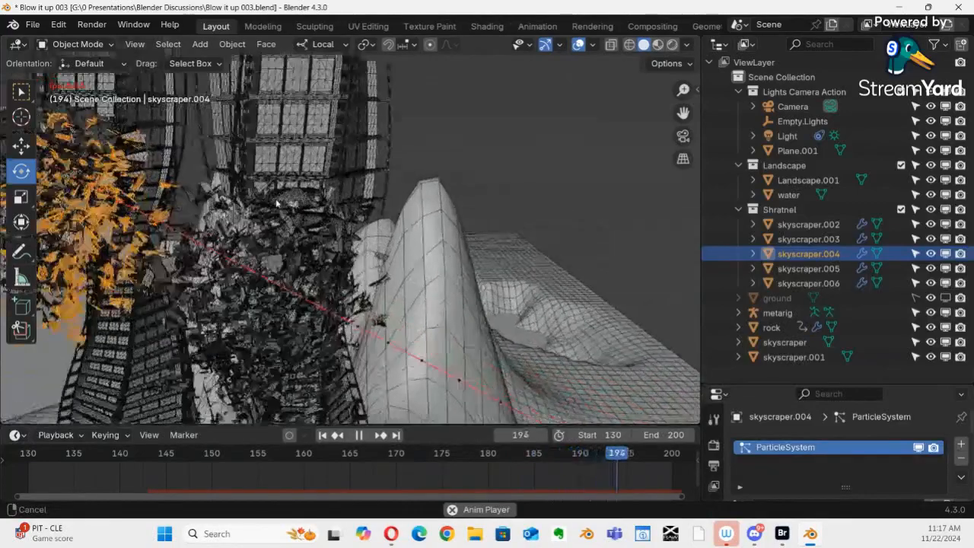
{"action": "mouse_move", "coordinate": [279, 259]}
{"action": "middle_mouse_down", "text": "shift"}
{"action": "mouse_move", "coordinate": [380, 263]}
{"action": "mouse_move", "coordinate": [564, 305]}
{"action": "mouse_move", "coordinate": [396, 262]}
{"action": "mouse_move", "coordinate": [423, 252]}
{"action": "mouse_move", "coordinate": [264, 245]}
{"action": "mouse_move", "coordinate": [245, 258]}
{"action": "middle_mouse_up", "text": "shift"}
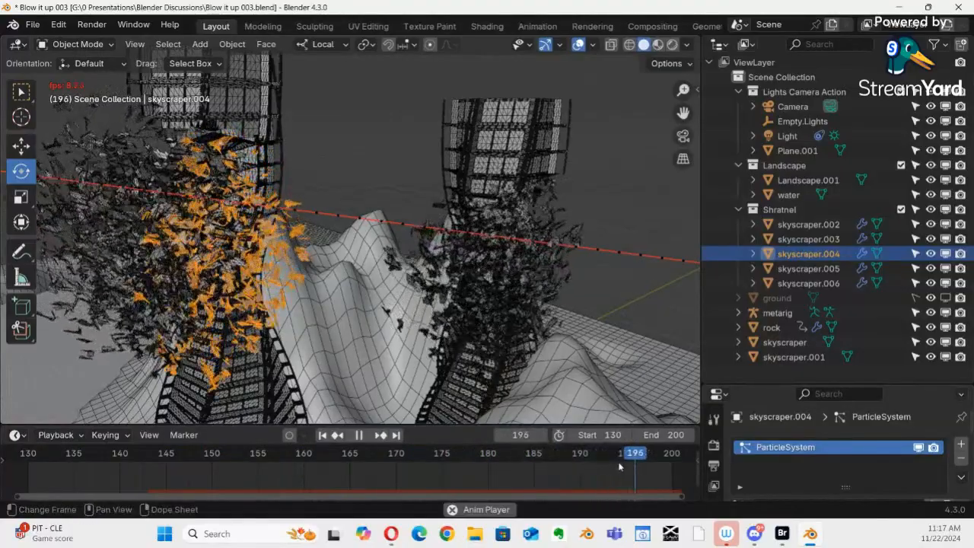
Stop playback, go to frame 140, select skyscraper.003 and bring its particle emission and velocity settings into view
{"action": "left_click", "coordinate": [360, 435]}
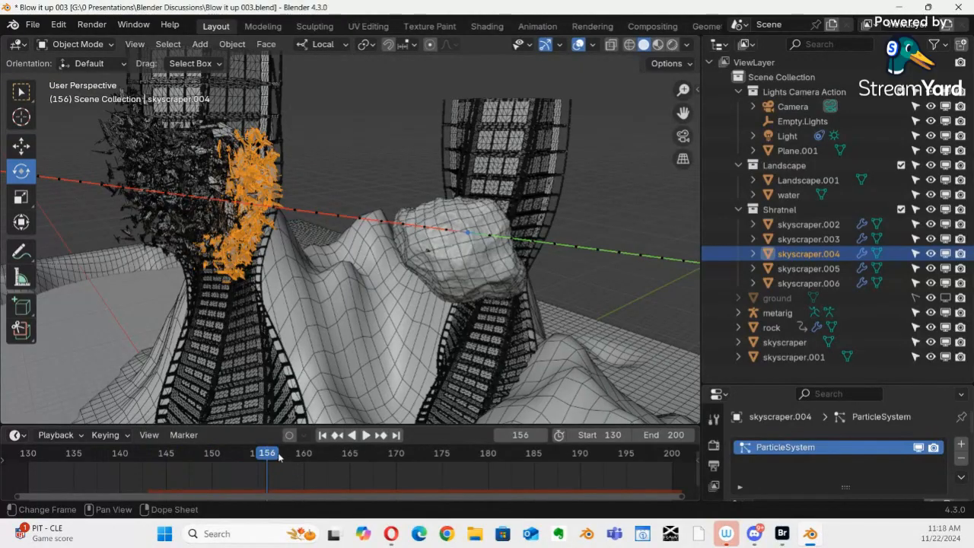
{"action": "left_click_drag", "start_coordinate": [261, 454], "coordinate": [120, 456]}
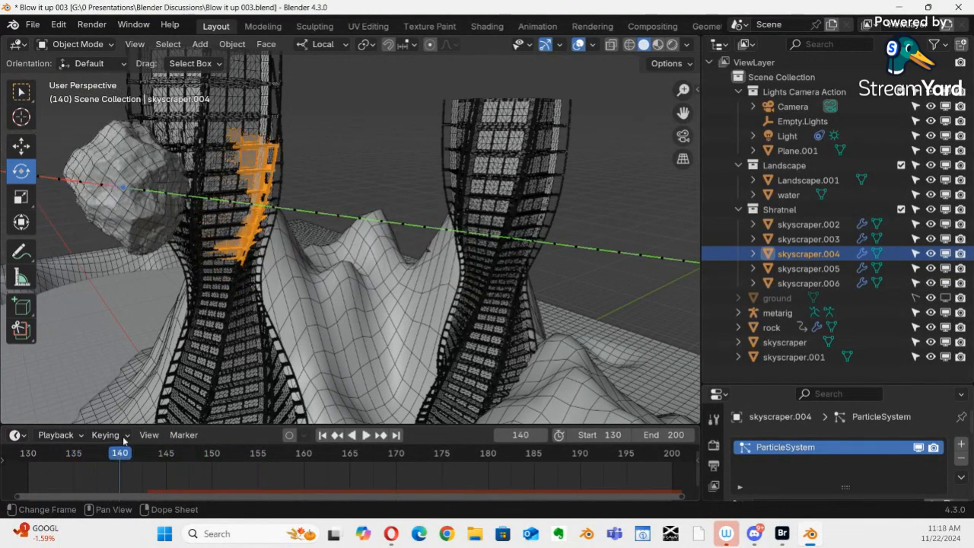
{"action": "left_click", "coordinate": [192, 191]}
{"action": "left_click", "coordinate": [198, 224]}
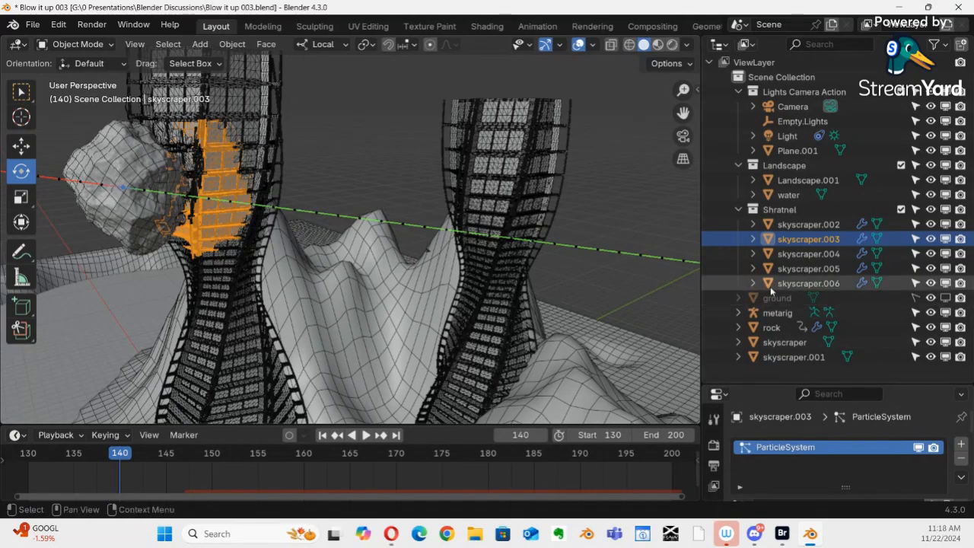
{"action": "left_click_drag", "start_coordinate": [793, 385], "coordinate": [812, 112]}
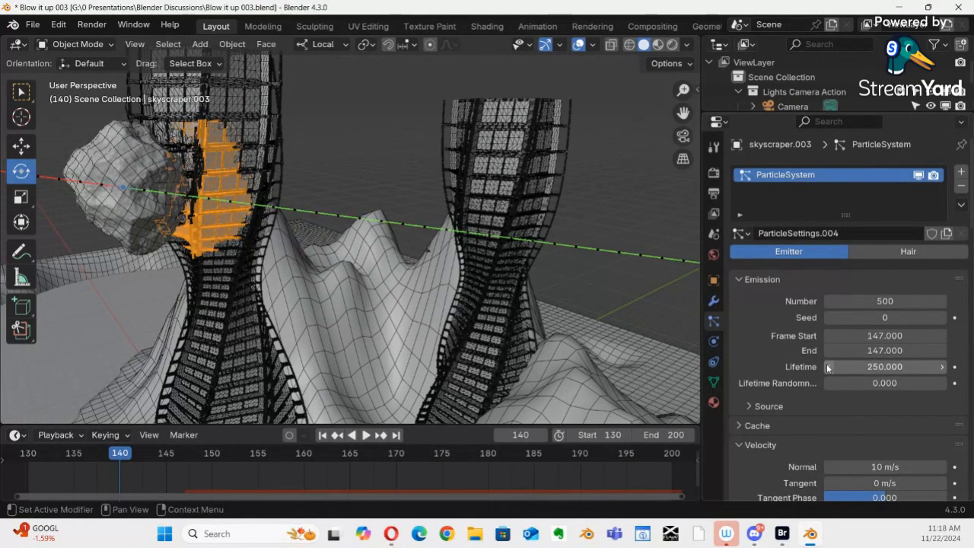
{"action": "scroll", "coordinate": [828, 368], "scroll_direction": "down", "scroll_amount": 4}
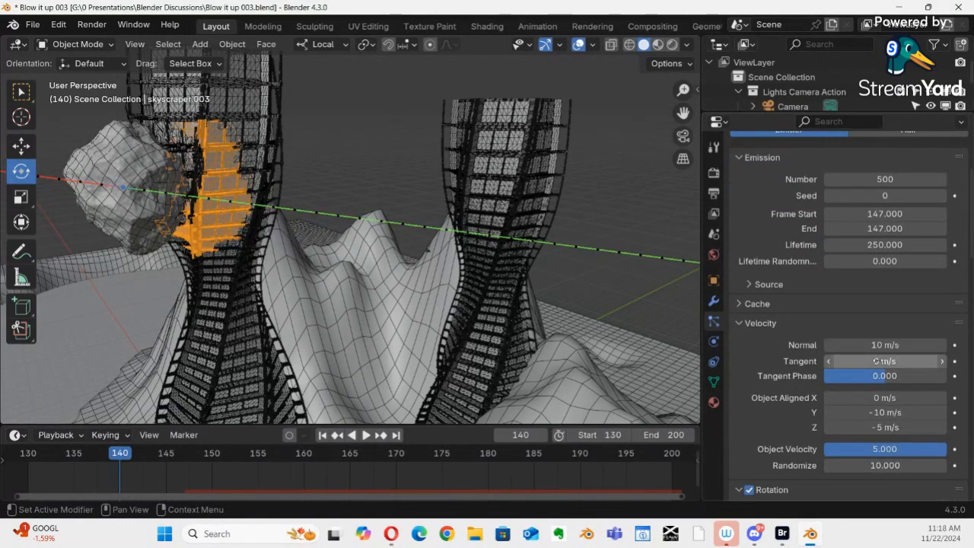
Set skyscraper.003's Normal velocity to 20 m/s and review the explosion in playback from several angles
{"action": "left_click", "coordinate": [892, 347]}
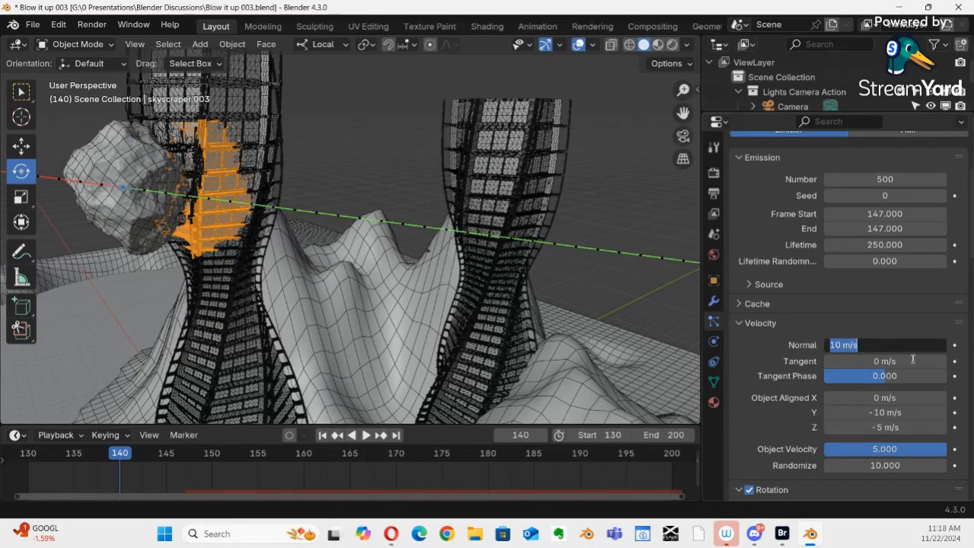
{"action": "key", "text": "Return"}
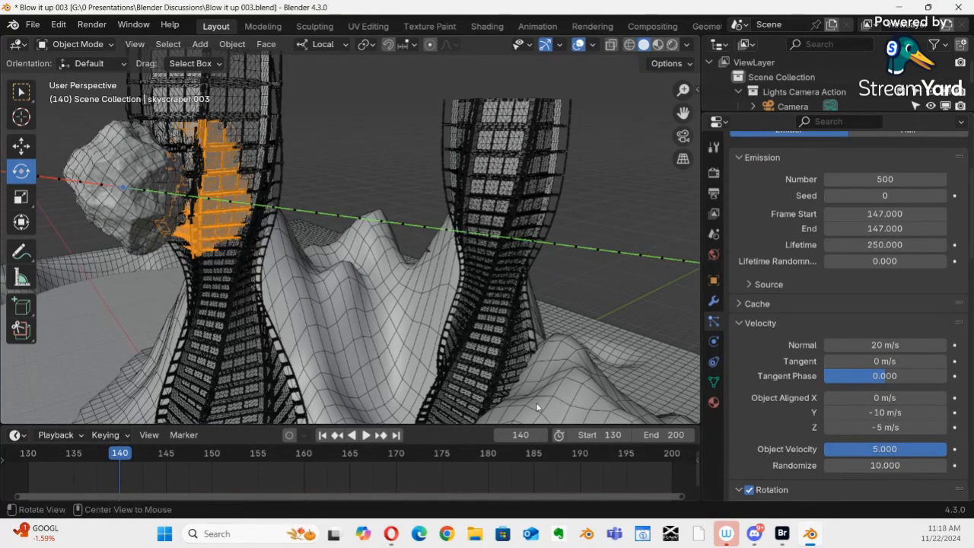
{"action": "middle_click_drag", "start_coordinate": [379, 291], "coordinate": [394, 347], "text": "ctrl"}
{"action": "key", "text": "space"}
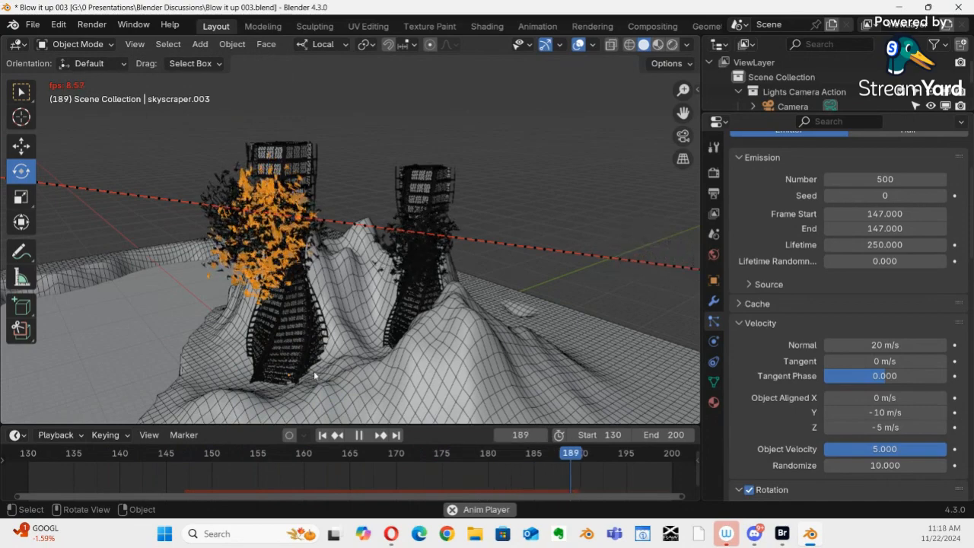
{"action": "right_click", "coordinate": [271, 373]}
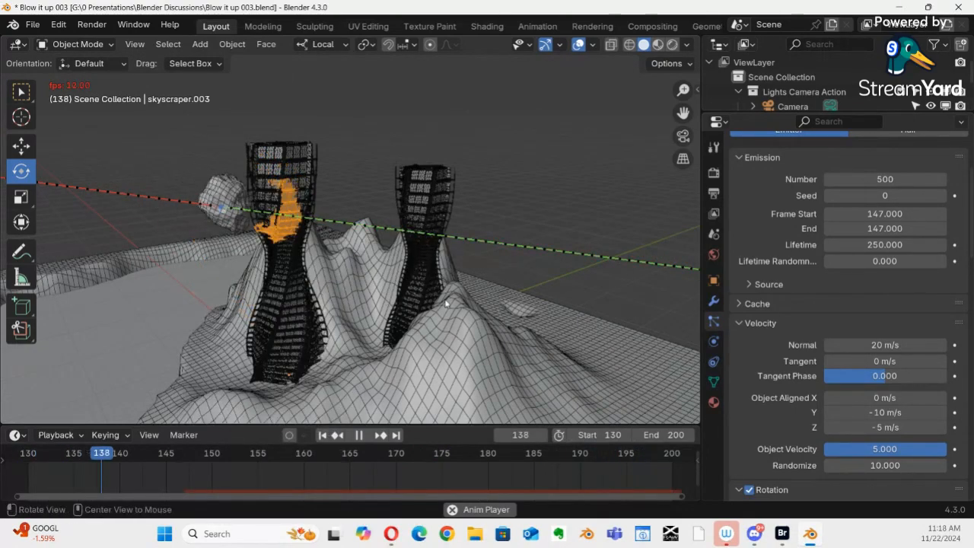
{"action": "middle_click_drag", "start_coordinate": [445, 315], "coordinate": [275, 333]}
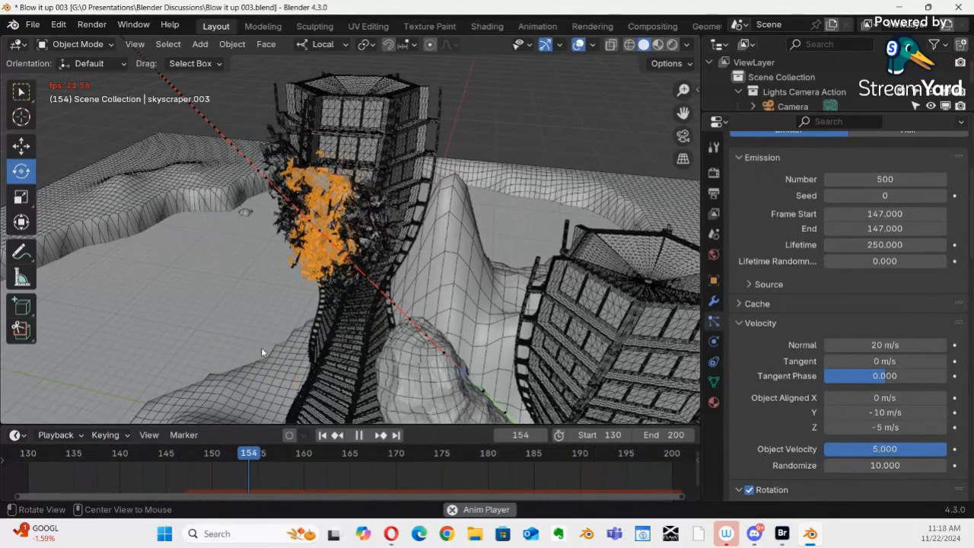
{"action": "key", "text": "space"}
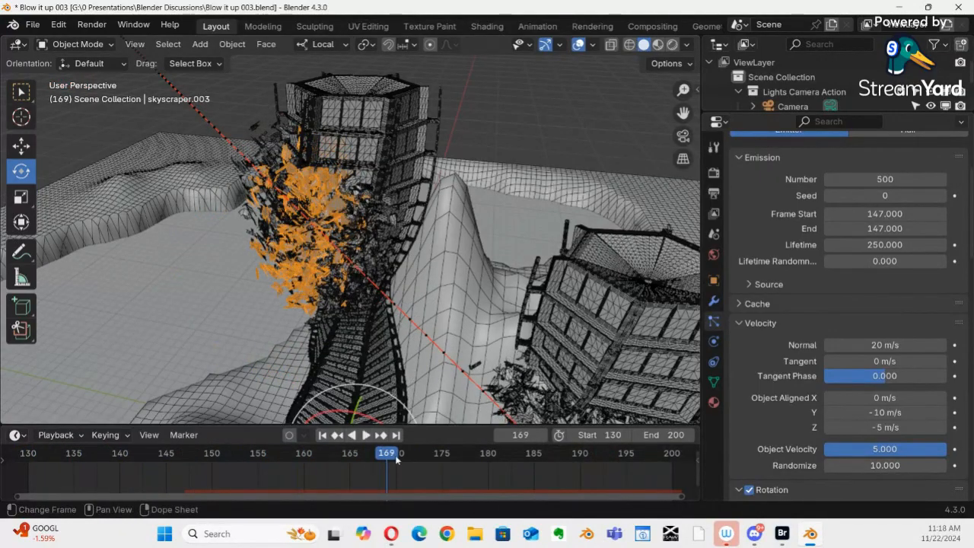
{"action": "left_click_drag", "start_coordinate": [393, 456], "coordinate": [138, 420]}
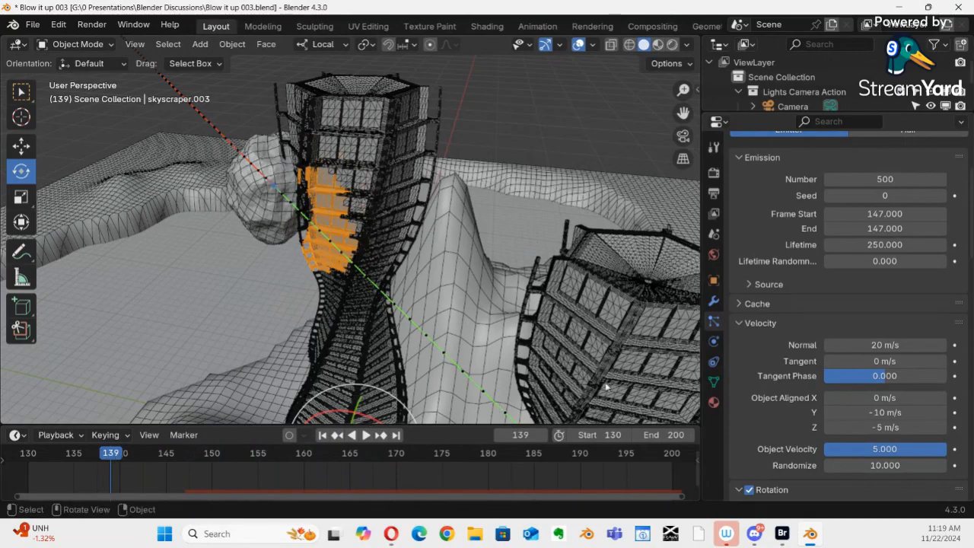
Restore skyscraper.003's Normal velocity to 10 m/s and try to edit its Tangent velocity
{"action": "left_click", "coordinate": [890, 345]}
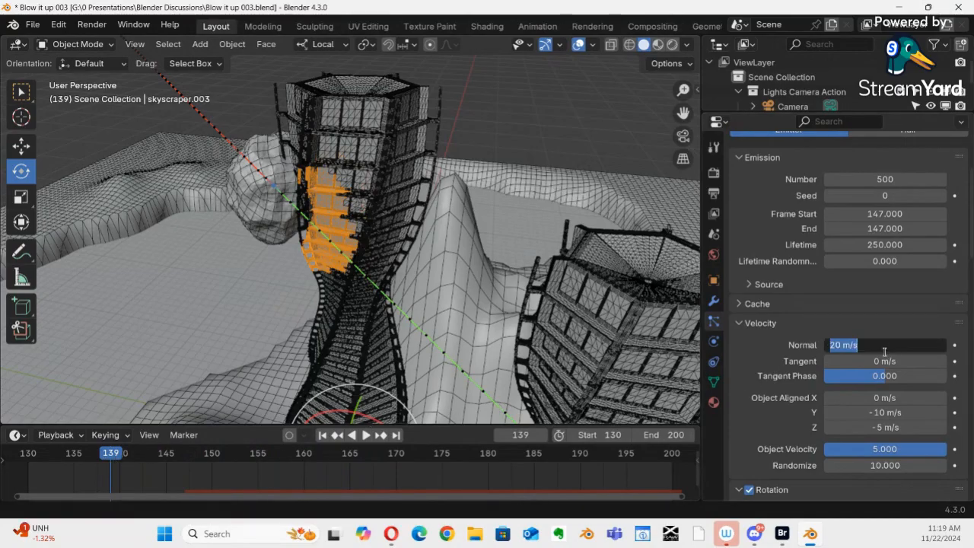
{"action": "type", "text": "10"}
{"action": "key", "text": "Return"}
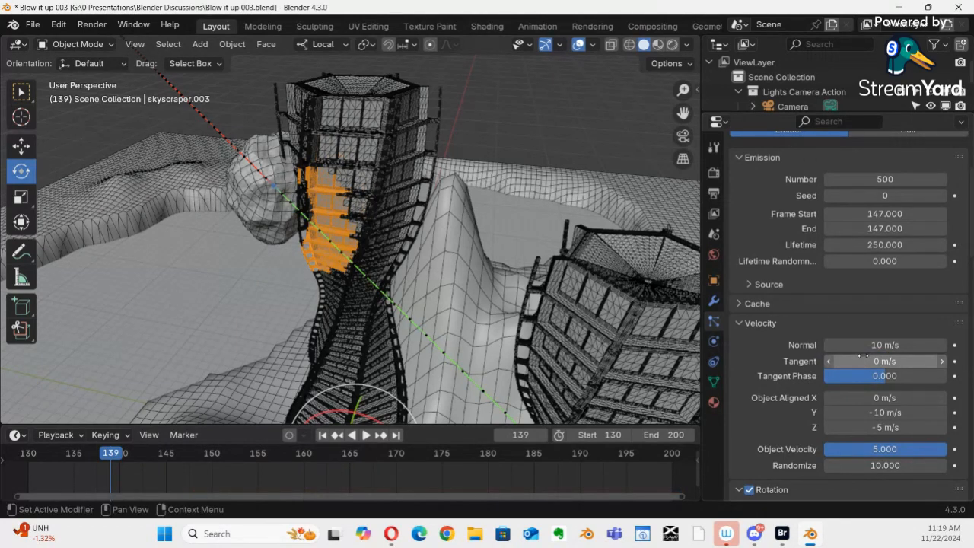
{"action": "left_click", "coordinate": [862, 358]}
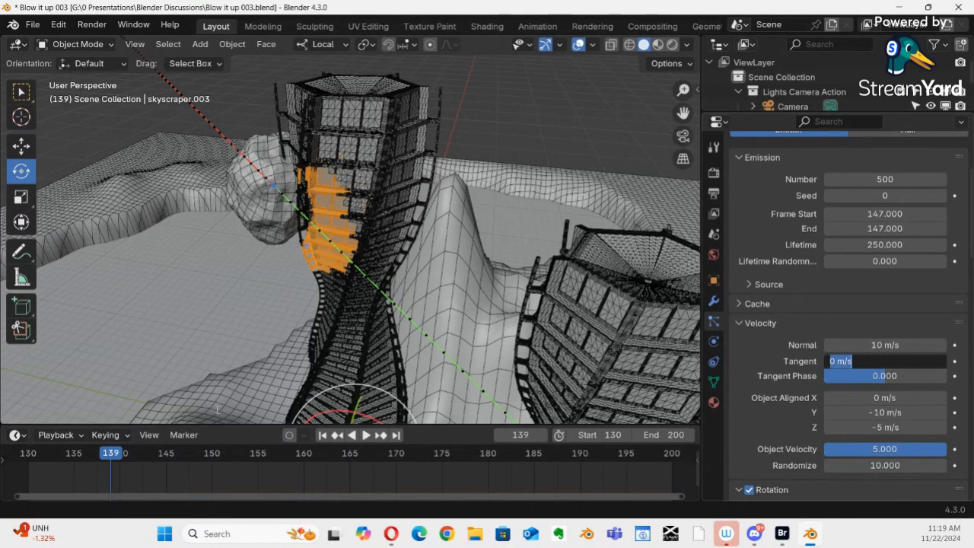
{"action": "key", "text": "BackSpace"}
{"action": "key", "text": "Return"}
Play the first tower's impact up close and scrub back to frame 140 to check when skyscraper.003 bursts
{"action": "key", "text": "space"}
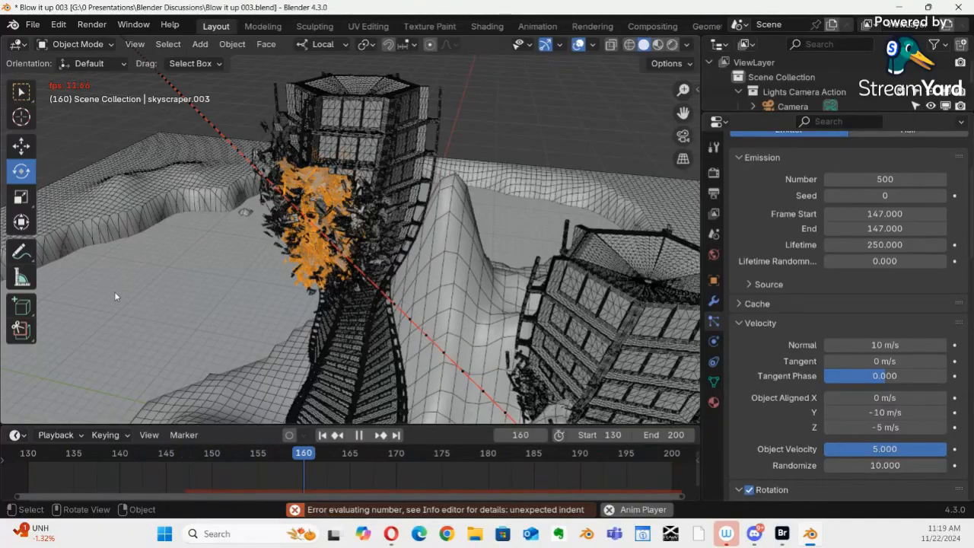
{"action": "mouse_move", "coordinate": [257, 246]}
{"action": "middle_mouse_down", "text": "ctrl"}
{"action": "mouse_move", "coordinate": [264, 190]}
{"action": "mouse_move", "coordinate": [264, 237]}
{"action": "middle_mouse_up", "text": "ctrl"}
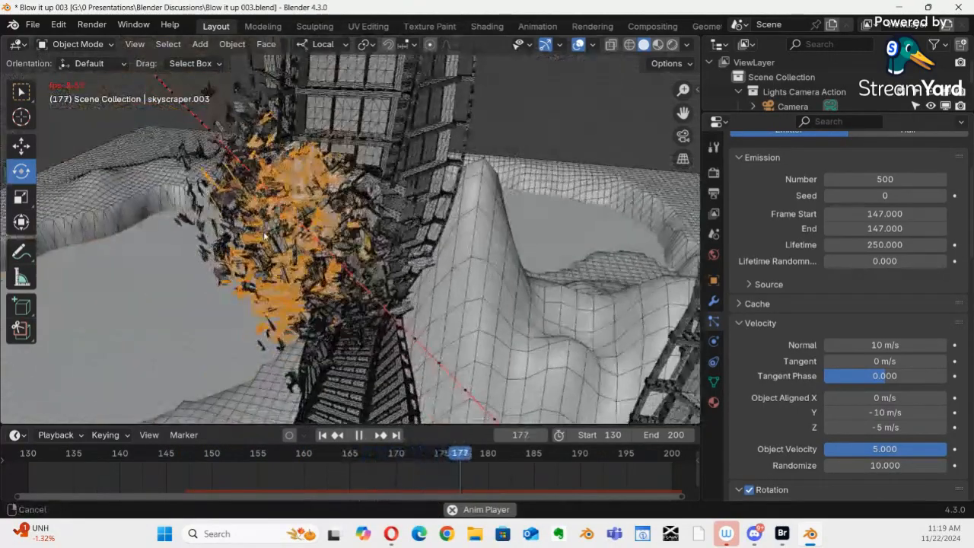
{"action": "key", "text": "space"}
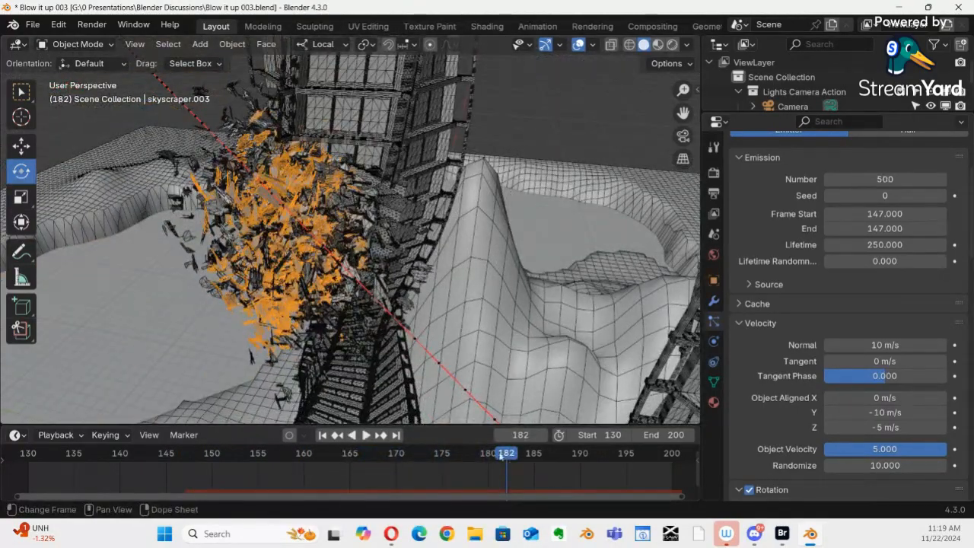
{"action": "left_click_drag", "start_coordinate": [501, 455], "coordinate": [111, 417]}
{"action": "key", "text": "space"}
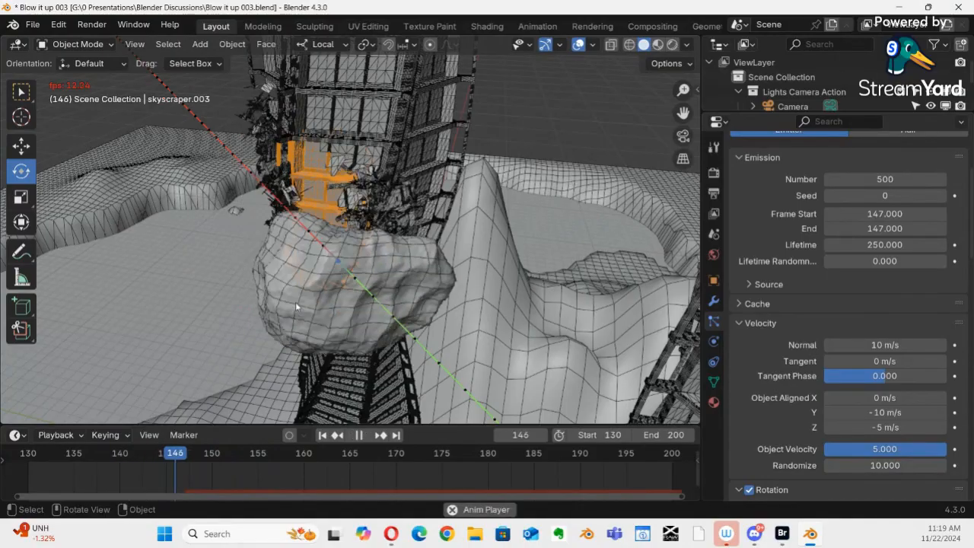
{"action": "key", "text": "space"}
{"action": "left_click_drag", "start_coordinate": [243, 454], "coordinate": [122, 422]}
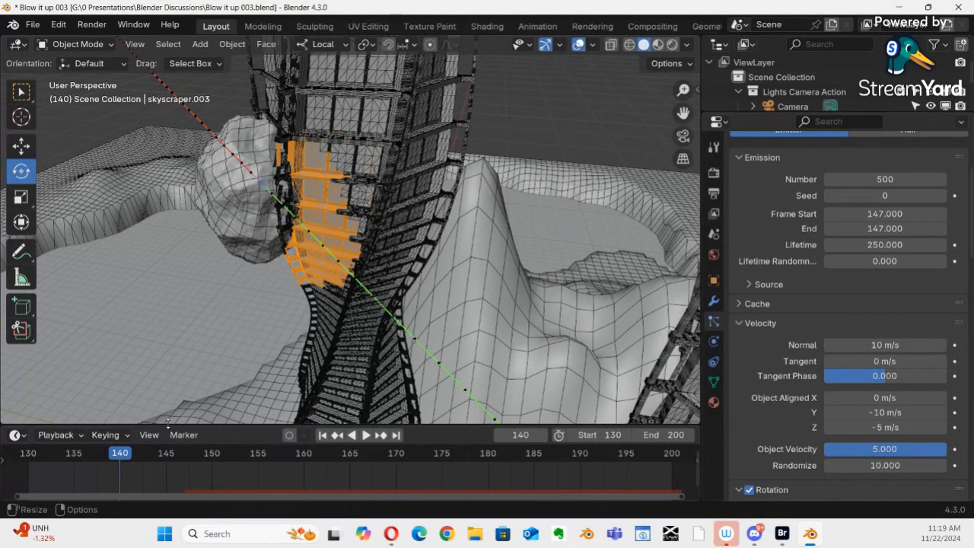
Inspect the rock's contact with the first tower up close and set skyscraper.003's particle Frame Start and End to 140
{"action": "middle_click_drag", "start_coordinate": [325, 245], "coordinate": [371, 219]}
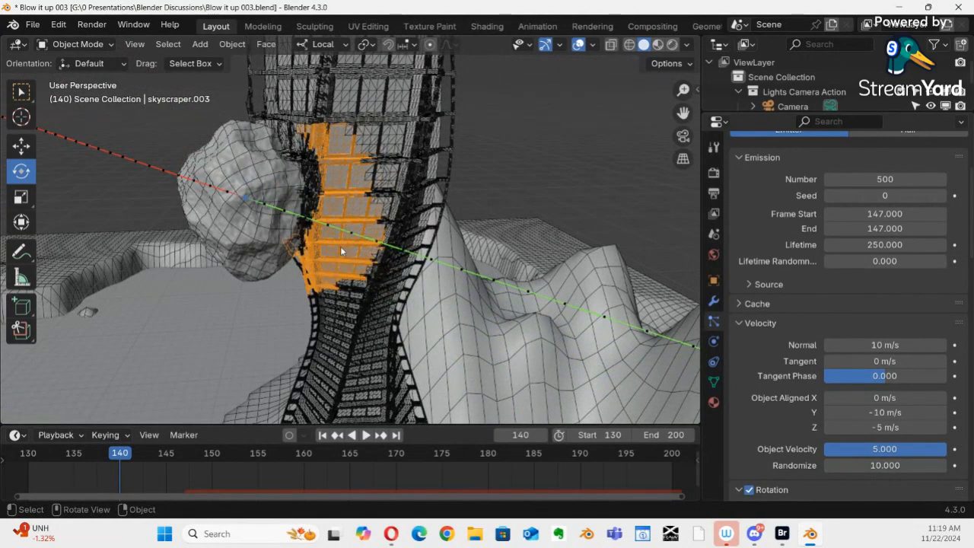
{"action": "scroll", "coordinate": [335, 253], "scroll_direction": "up", "scroll_amount": 3}
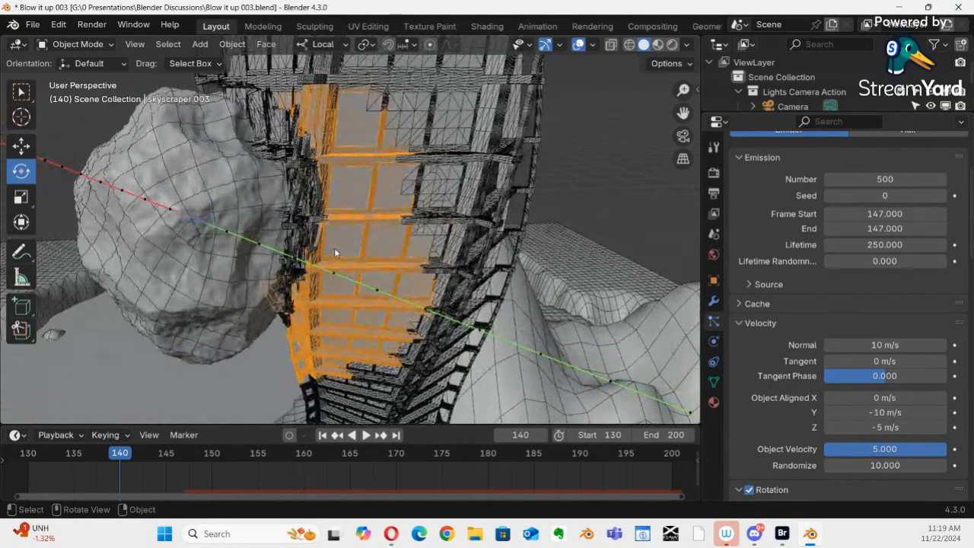
{"action": "middle_click_drag", "start_coordinate": [332, 263], "coordinate": [425, 246]}
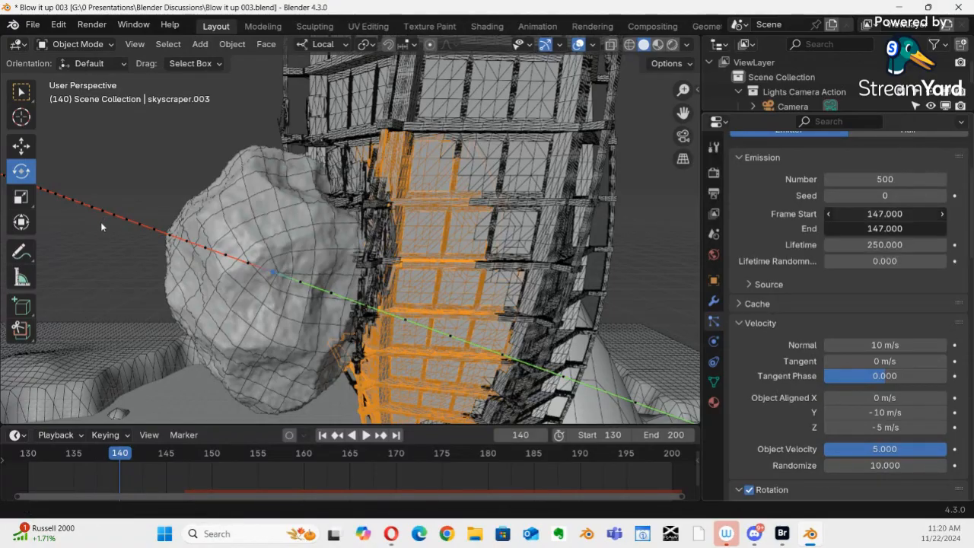
{"action": "left_click", "coordinate": [860, 214]}
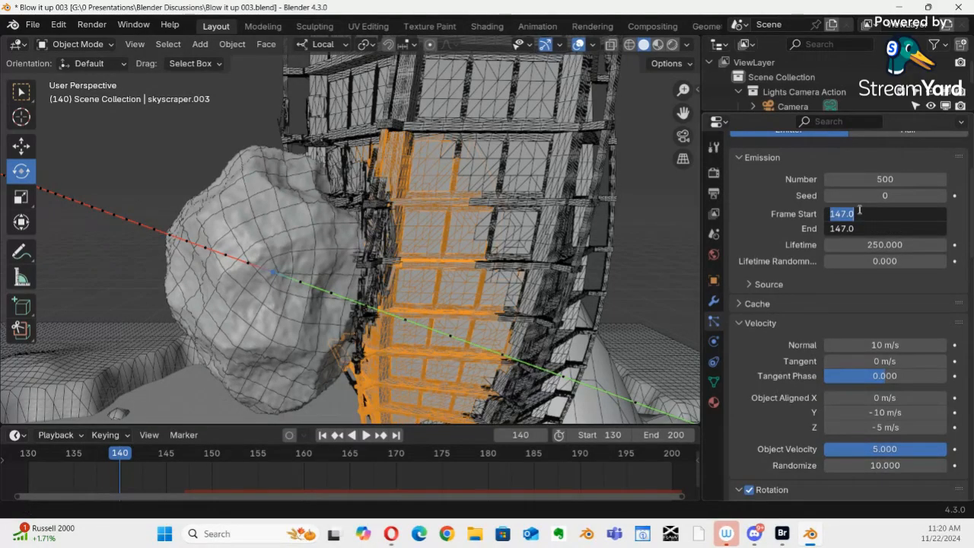
{"action": "type", "text": "140"}
{"action": "key", "text": "Return"}
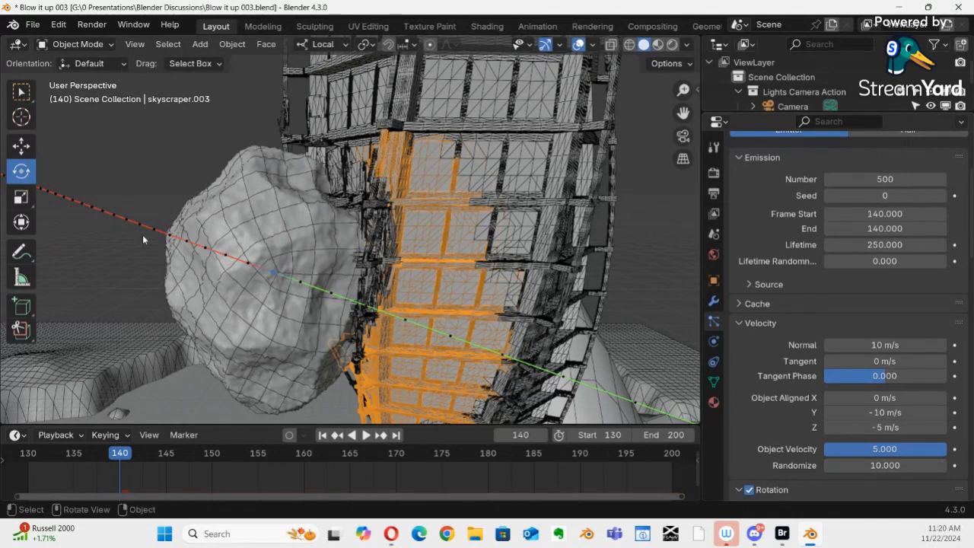
Review skyscraper.003's retimed explosion in playback, including a replay from frame 130, and save the file
{"action": "key", "text": "space"}
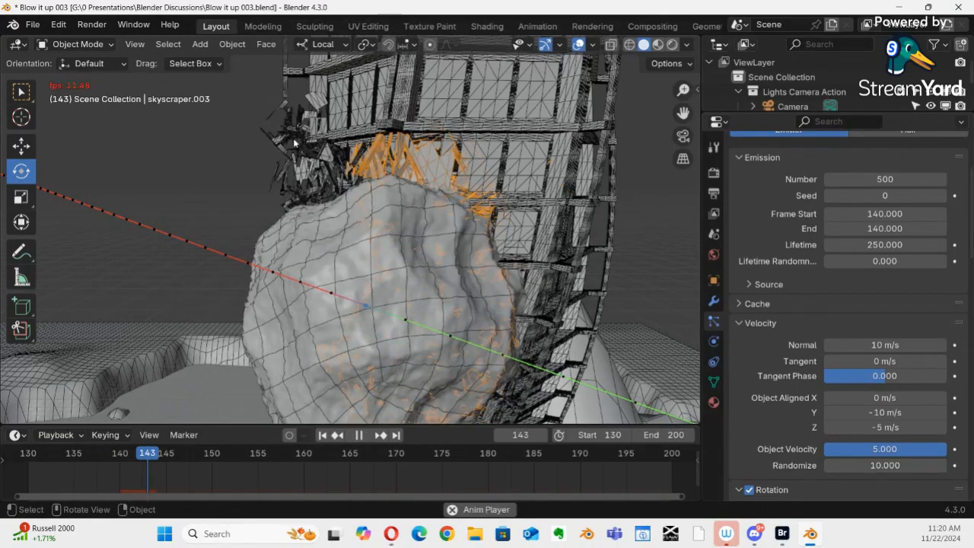
{"action": "key", "text": "space"}
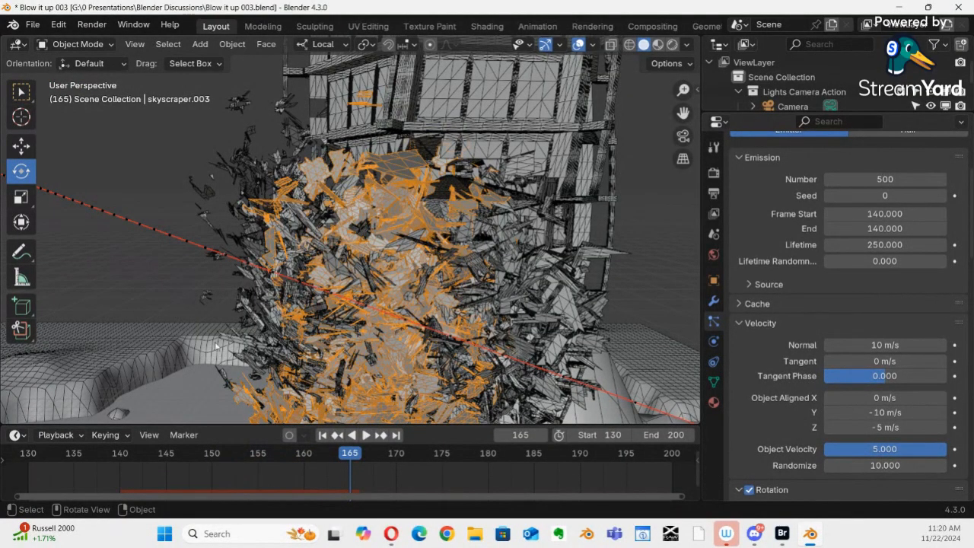
{"action": "key", "text": "shift+Left"}
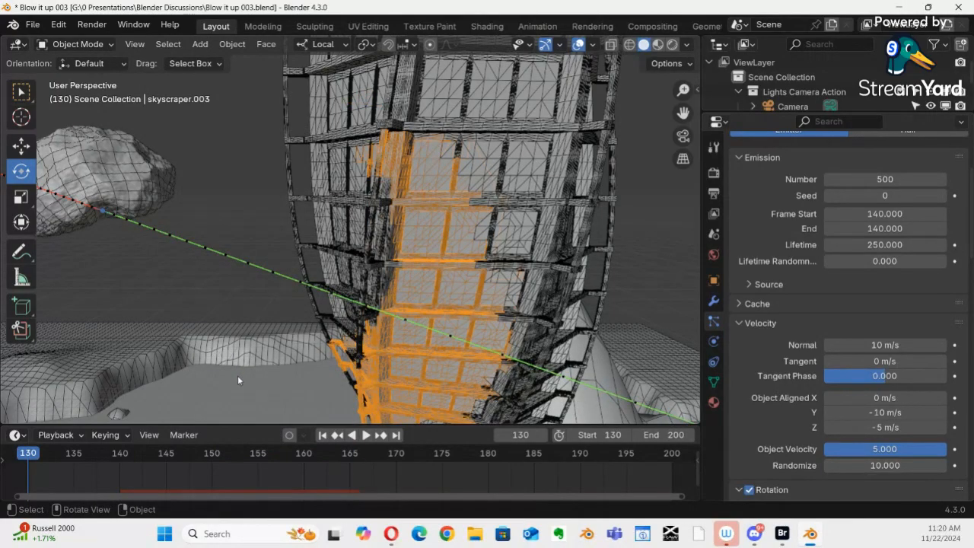
{"action": "key", "text": "space"}
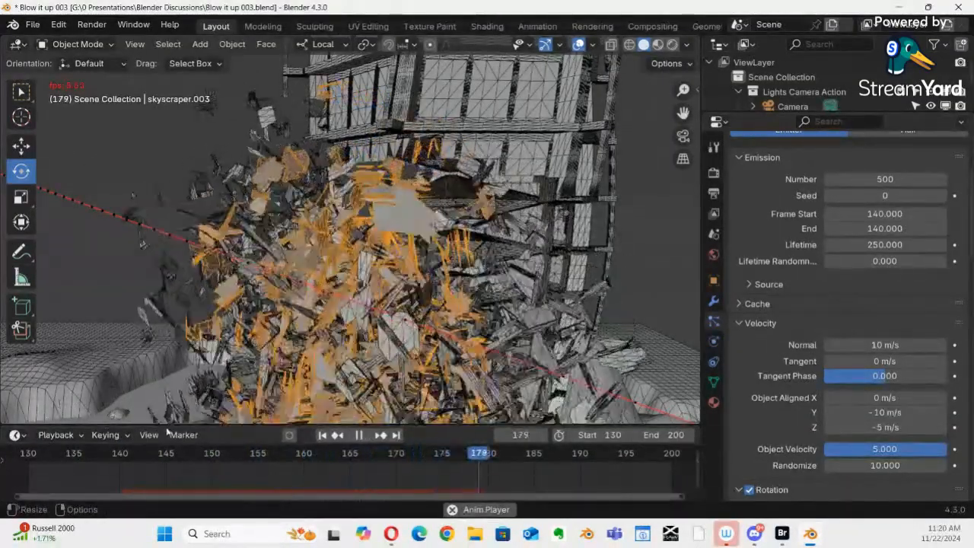
{"action": "key", "text": "space"}
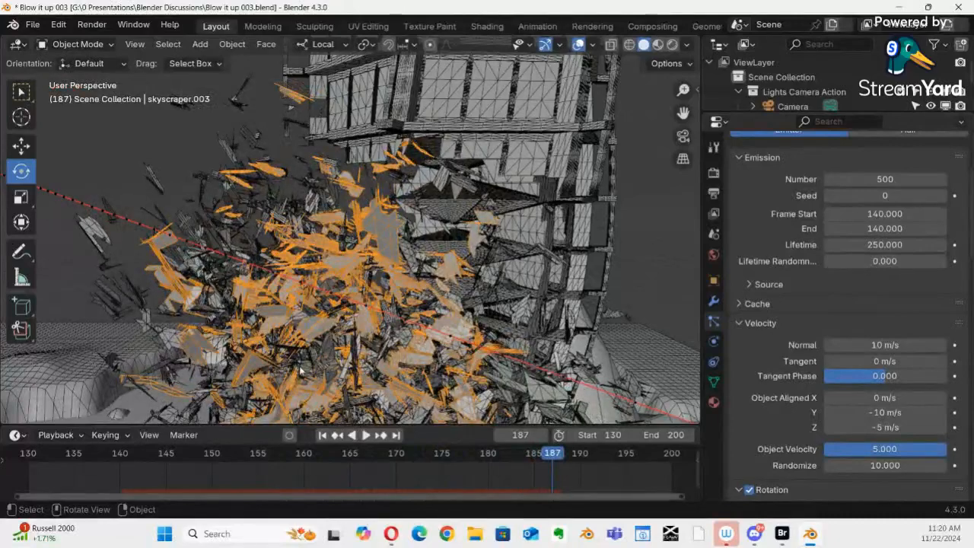
{"action": "key", "text": "ctrl+s"}
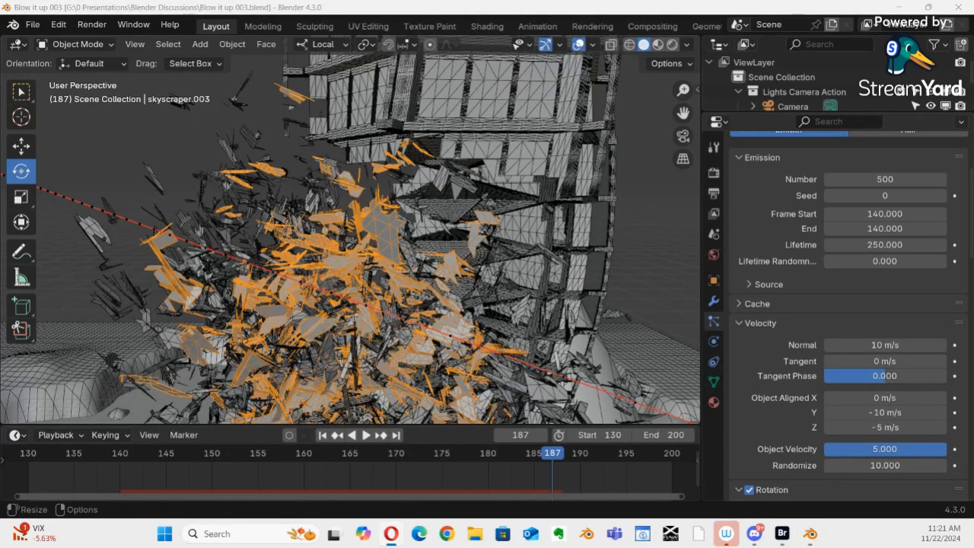
Switch to the Opera browser, maximize its window and search Google for "15 minute timer"
{"action": "left_click_drag", "start_coordinate": [973, 304], "coordinate": [370, 70]}
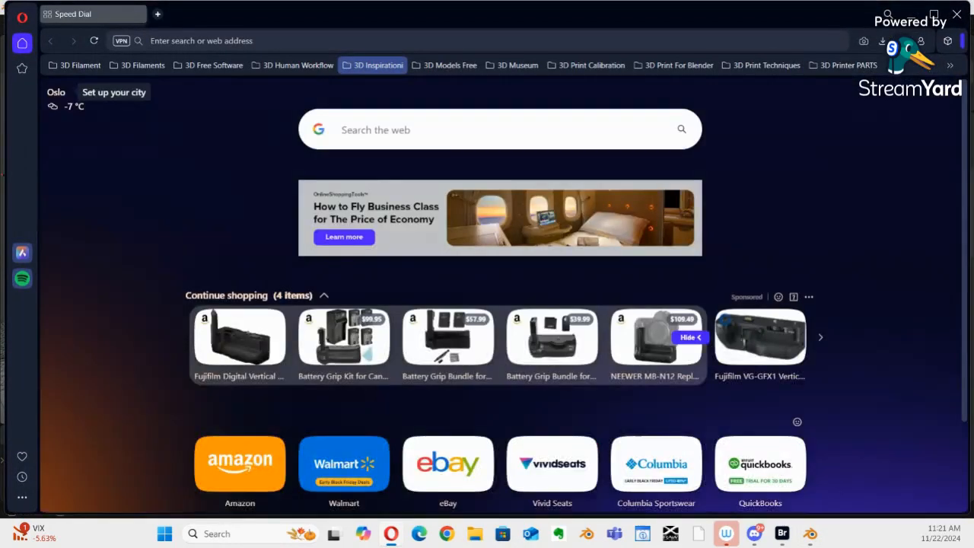
{"action": "left_click", "coordinate": [934, 15]}
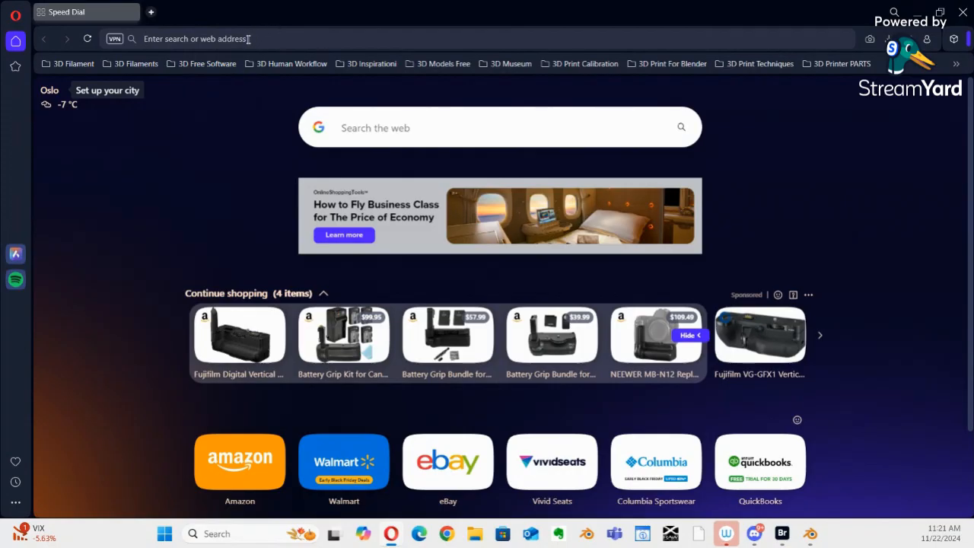
{"action": "type", "text": "15 mi"}
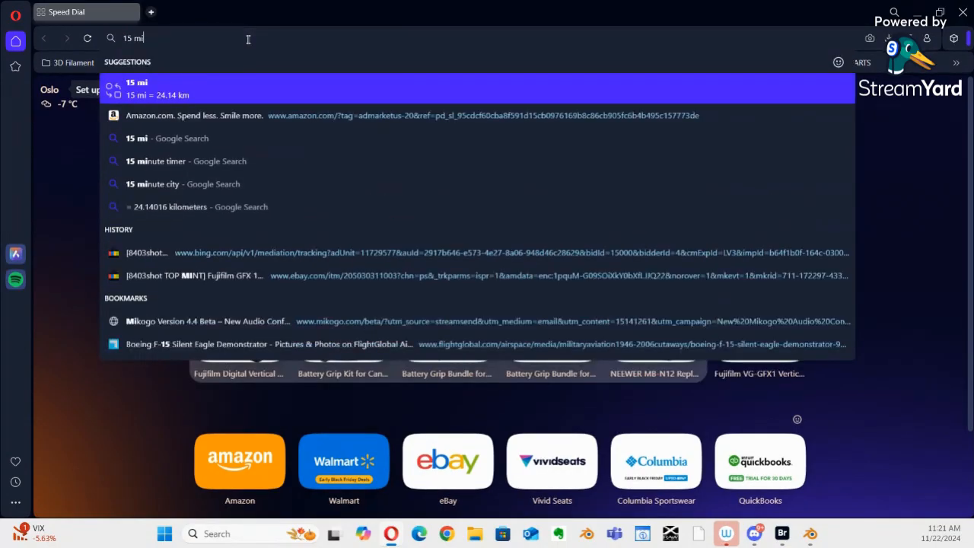
{"action": "type", "text": "n"}
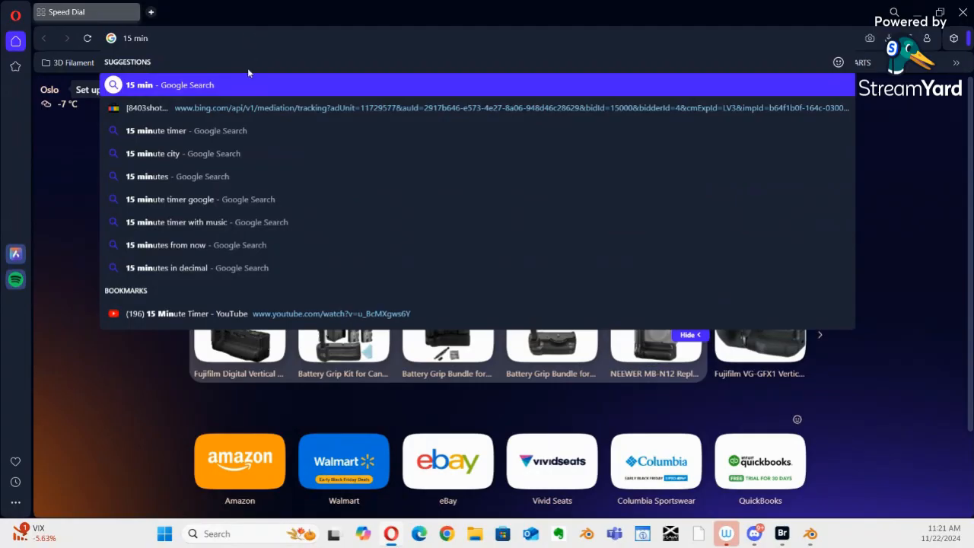
{"action": "left_click", "coordinate": [196, 132]}
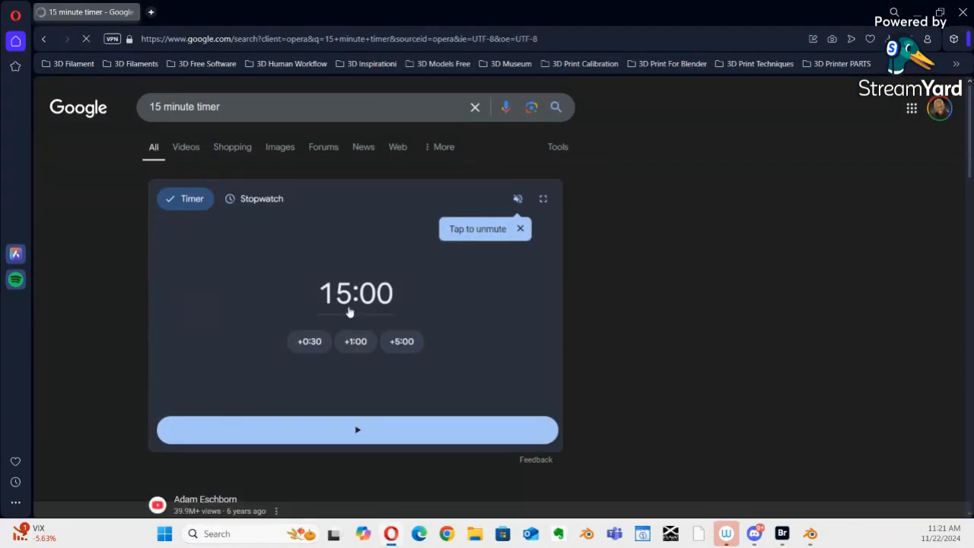
Open the YouTube video titled "15 Minute Timer" from the search results and show its countdown in full screen
{"action": "scroll", "coordinate": [343, 330], "scroll_direction": "down", "scroll_amount": 3}
{"action": "left_click", "coordinate": [363, 325]}
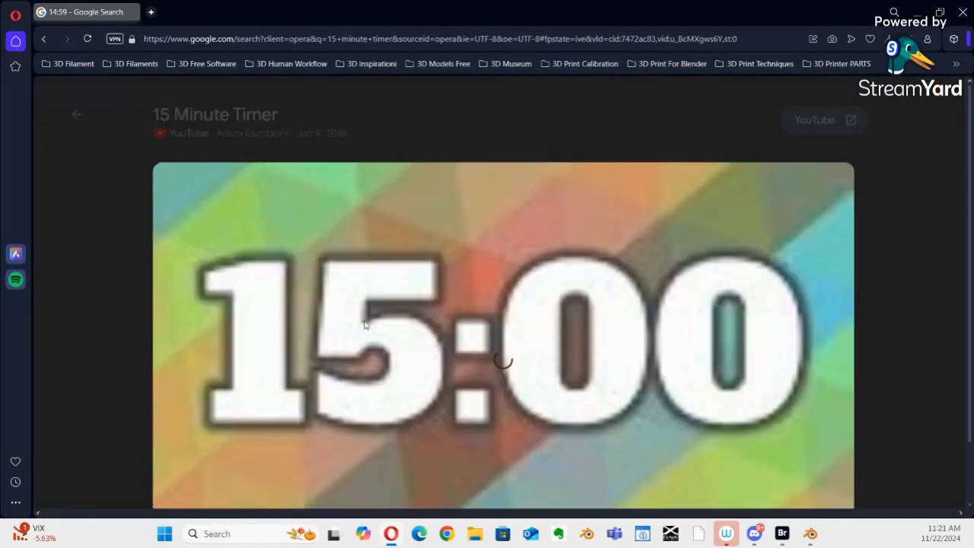
{"action": "scroll", "coordinate": [708, 345], "scroll_direction": "down", "scroll_amount": 2}
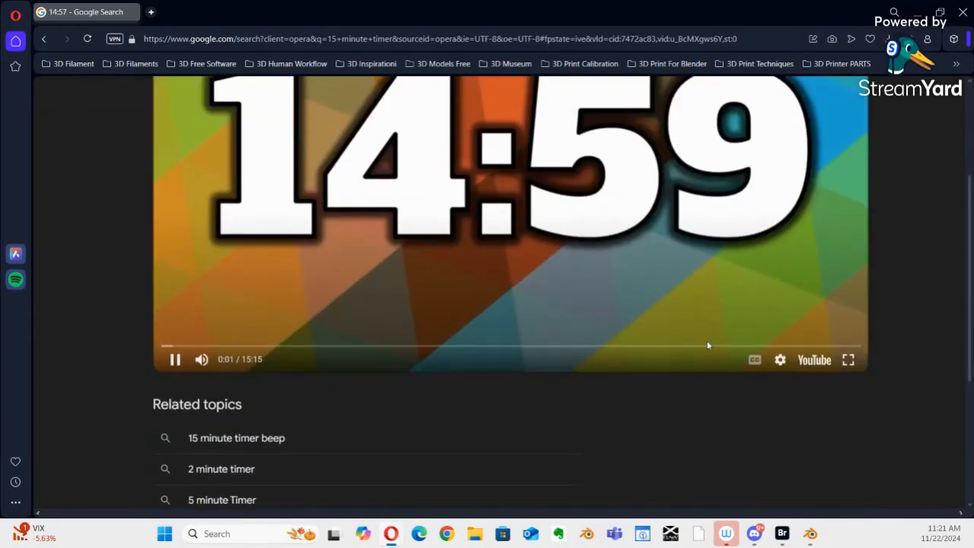
{"action": "left_click", "coordinate": [847, 359]}
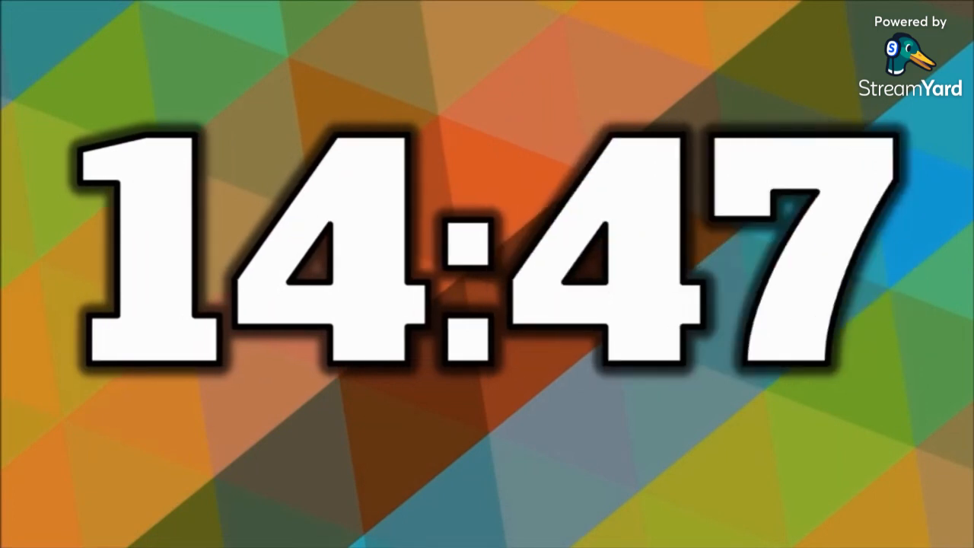
{"action": "mouse_move", "coordinate": [929, 456]}
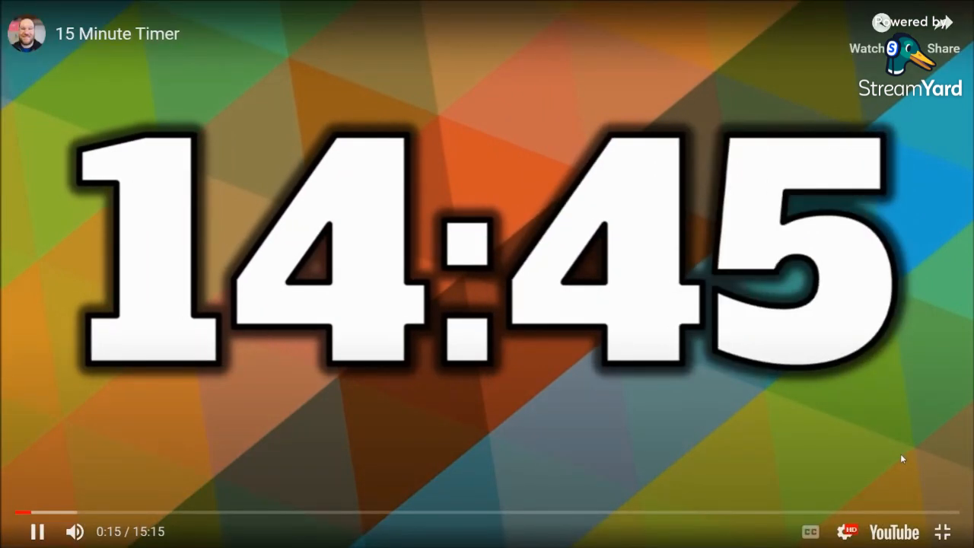
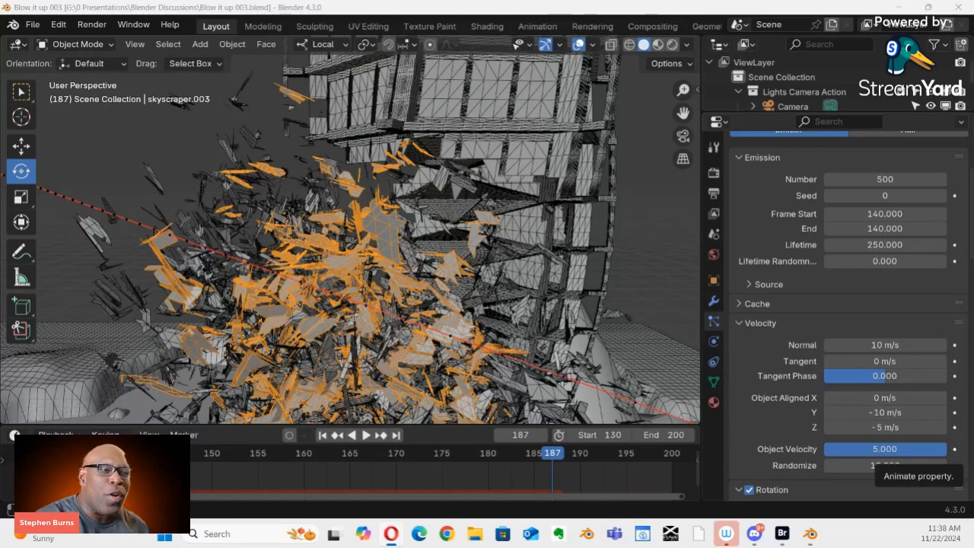
In Blender, scrub and play the rock's impact with both skyscrapers in view, stopping at frame 136
{"action": "key", "text": "space"}
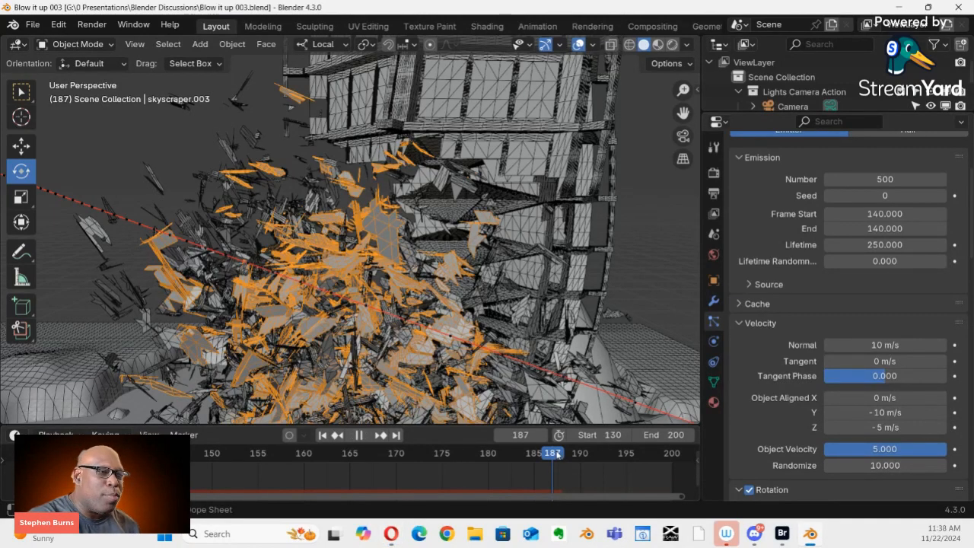
{"action": "key", "text": "space"}
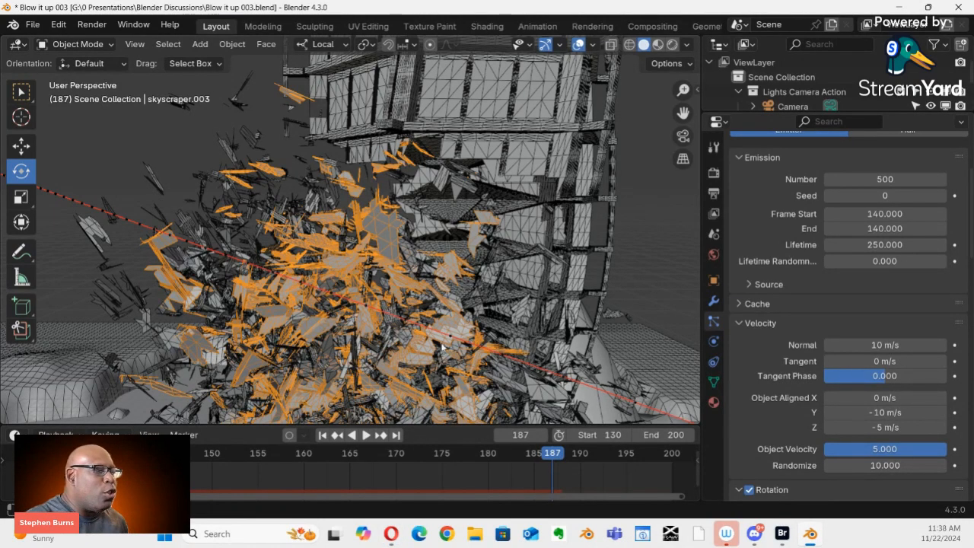
{"action": "scroll", "coordinate": [445, 308], "scroll_direction": "down", "scroll_amount": 8}
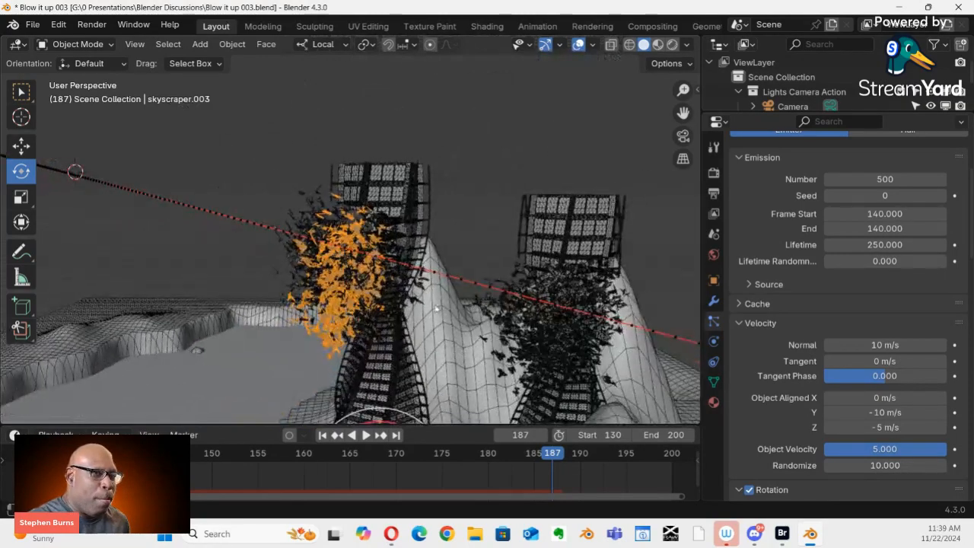
{"action": "mouse_move", "coordinate": [444, 300]}
{"action": "middle_mouse_down"}
{"action": "mouse_move", "coordinate": [470, 341]}
{"action": "mouse_move", "coordinate": [476, 289]}
{"action": "mouse_move", "coordinate": [434, 260]}
{"action": "mouse_move", "coordinate": [427, 303]}
{"action": "mouse_move", "coordinate": [432, 288]}
{"action": "middle_mouse_up"}
{"action": "left_click_drag", "start_coordinate": [538, 449], "coordinate": [328, 403]}
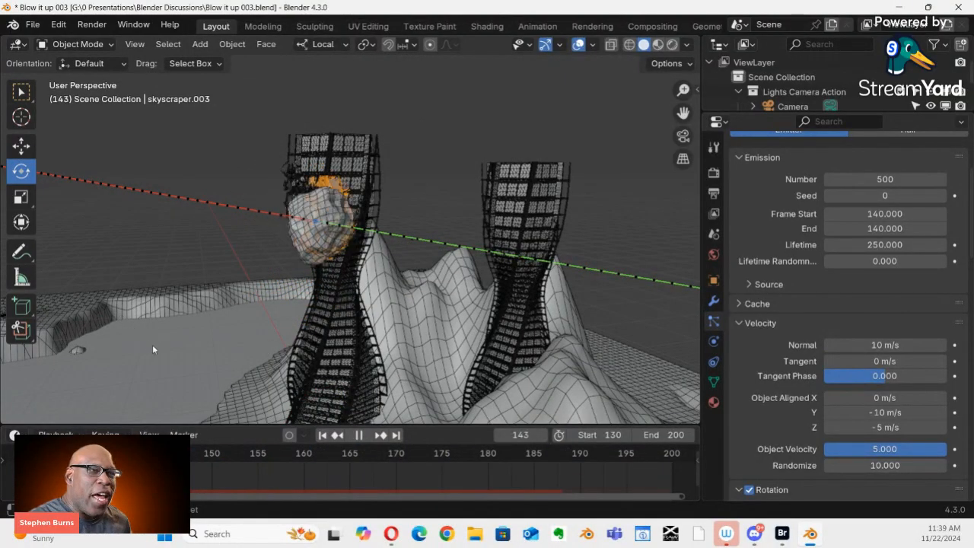
{"action": "key", "text": "Escape"}
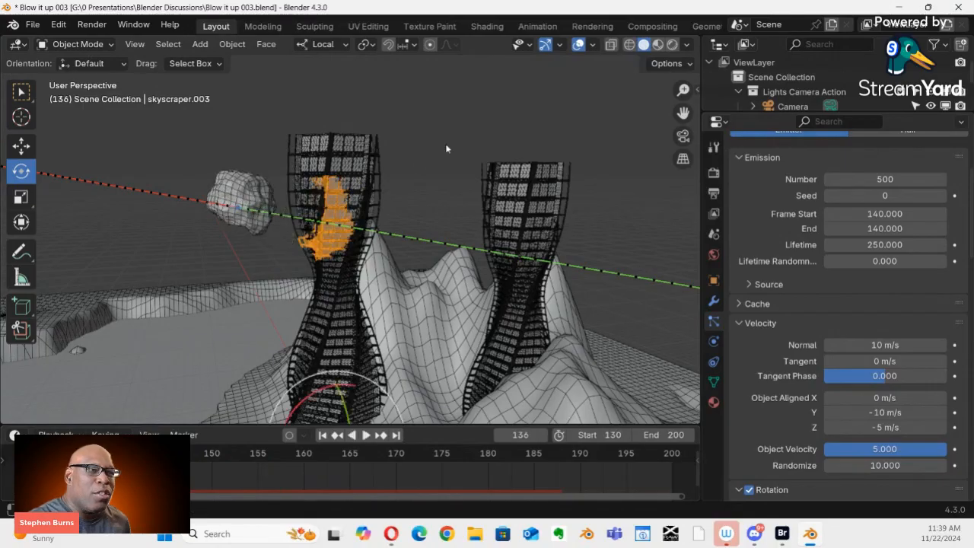
Switch the viewport shading to Material Preview and leave everything in the scene deselected
{"action": "left_click", "coordinate": [446, 148]}
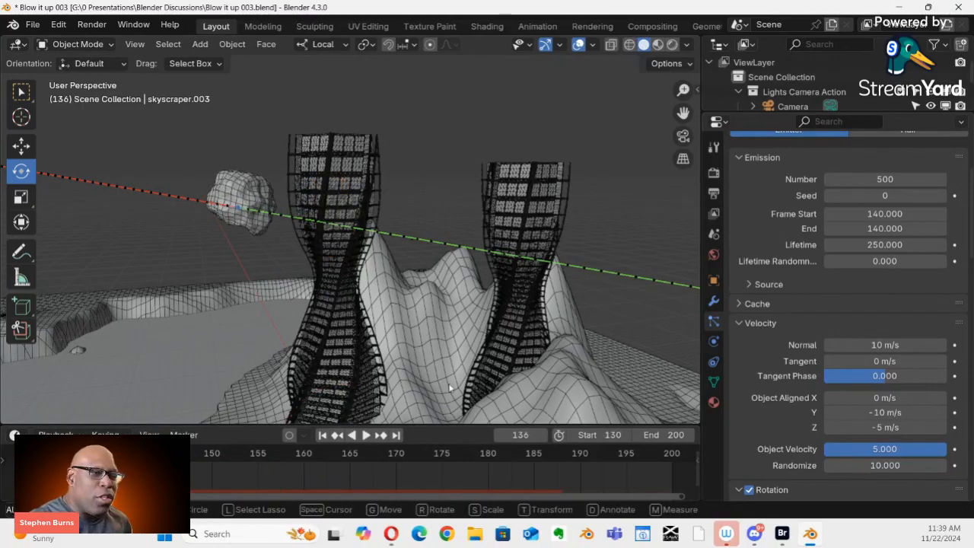
{"action": "key", "text": "z"}
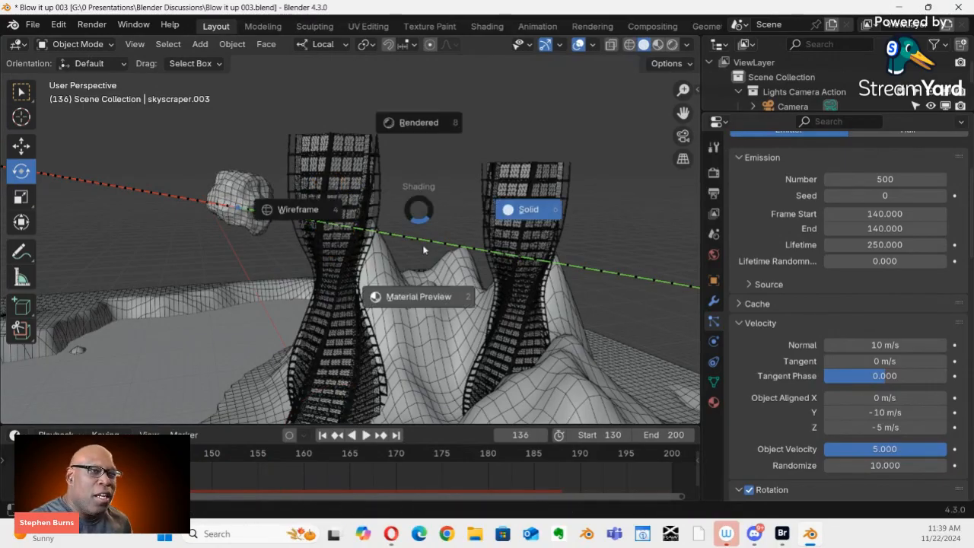
{"action": "left_click", "coordinate": [422, 303]}
{"action": "left_click", "coordinate": [422, 303]}
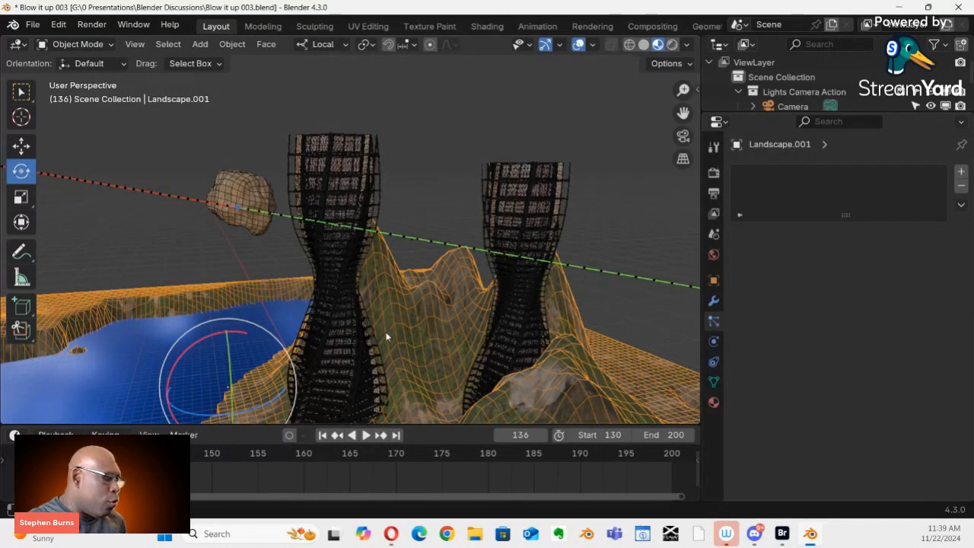
{"action": "left_click", "coordinate": [434, 228]}
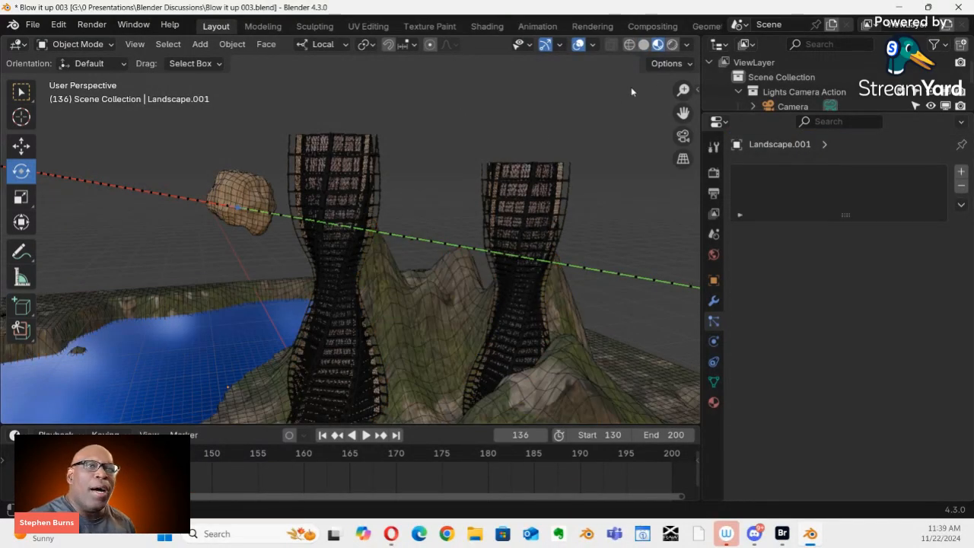
Turn off the Wireframe geometry overlay for the viewport
{"action": "right_click", "coordinate": [594, 48]}
{"action": "left_click", "coordinate": [595, 65]}
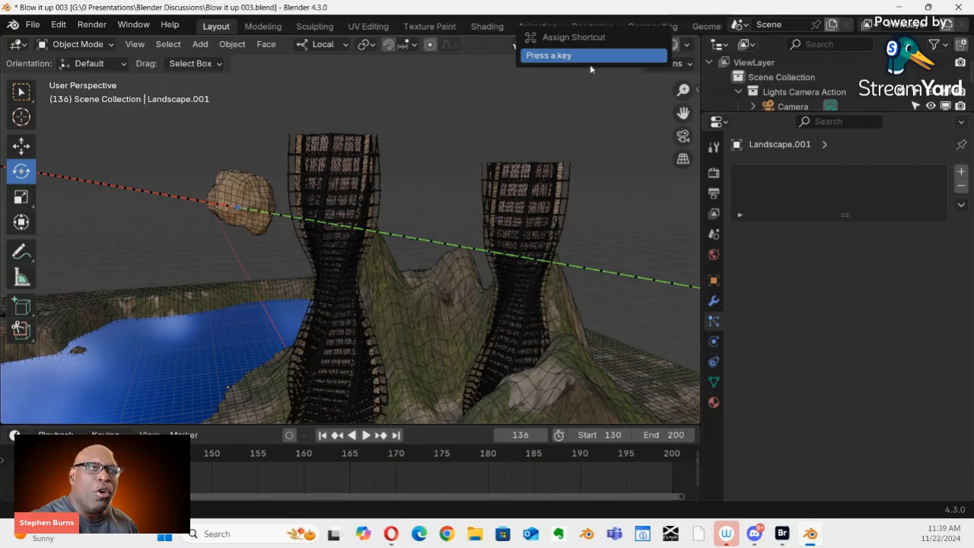
{"action": "left_click", "coordinate": [592, 46]}
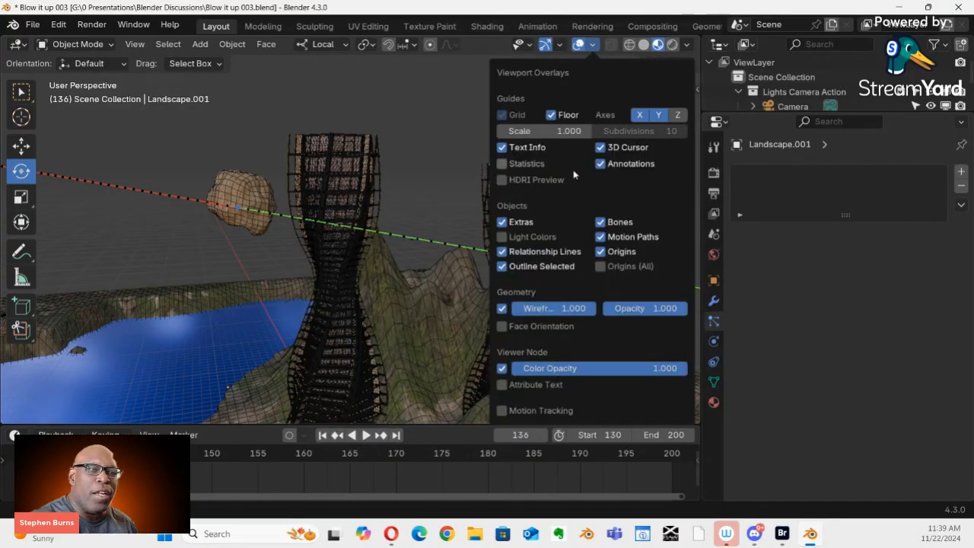
{"action": "left_click", "coordinate": [501, 309]}
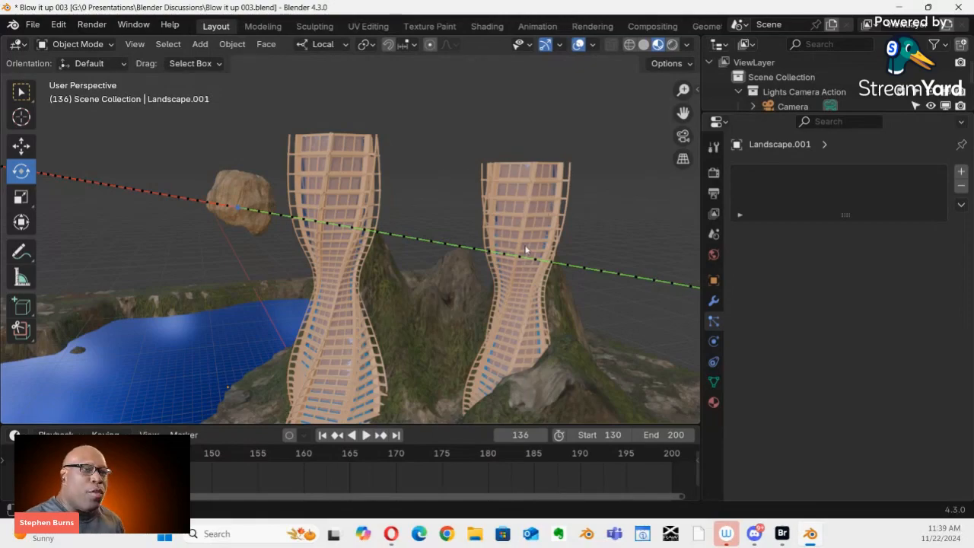
Examine the textured towers and landscape from several angles and play the rock's impact on both buildings
{"action": "middle_click_drag", "start_coordinate": [525, 250], "coordinate": [441, 242]}
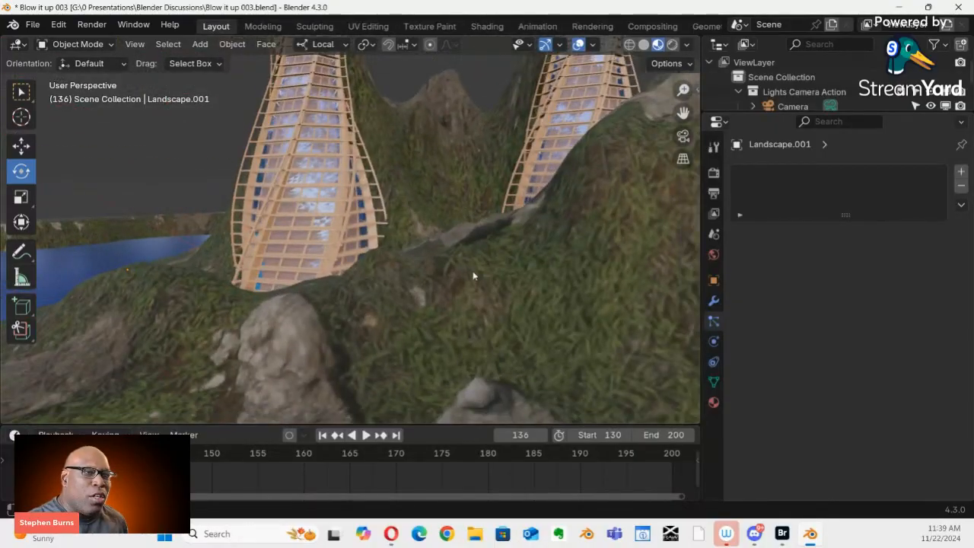
{"action": "middle_click_drag", "start_coordinate": [473, 276], "coordinate": [416, 222]}
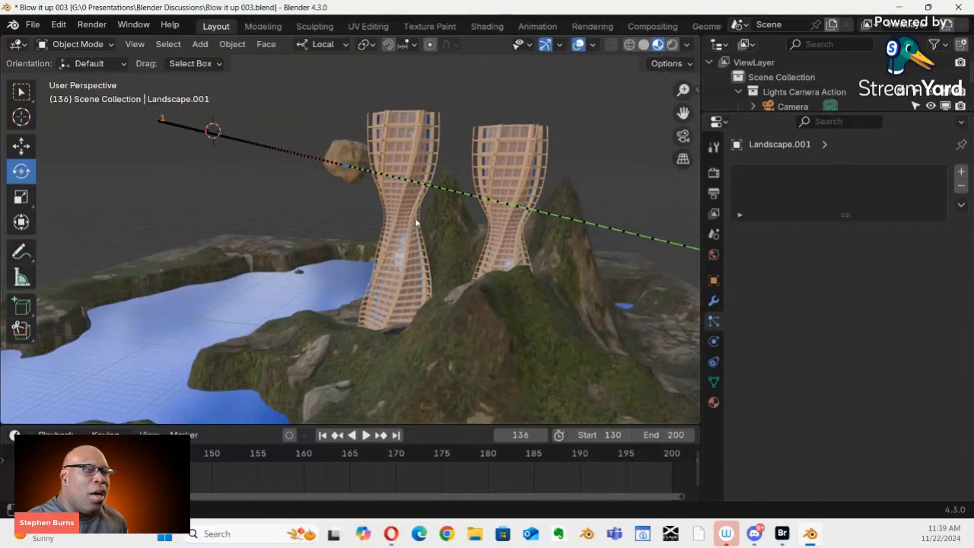
{"action": "key", "text": "space"}
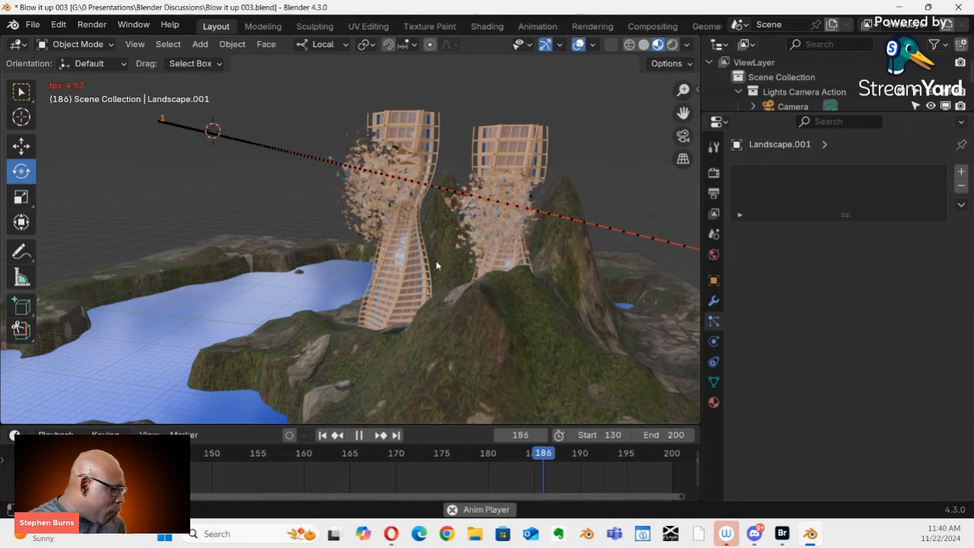
{"action": "middle_click_drag", "start_coordinate": [500, 284], "coordinate": [532, 247]}
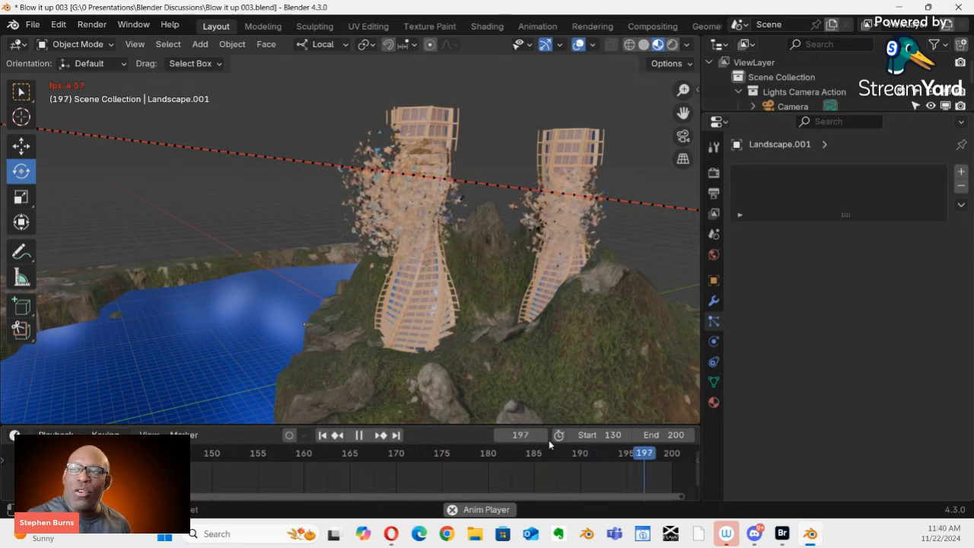
{"action": "key", "text": "Escape"}
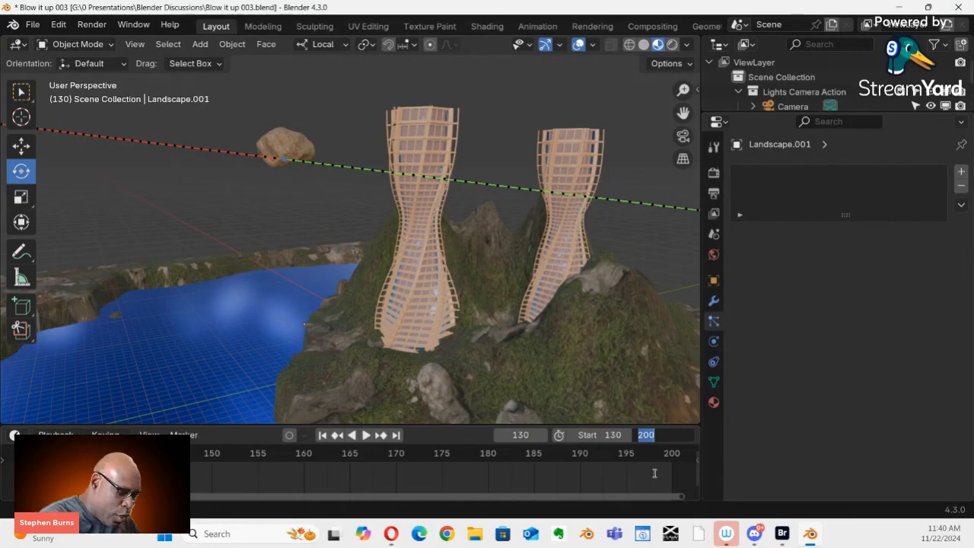
Set the animation's end frame to 300 and fit the timeline to the scene range
{"action": "key", "text": "Return"}
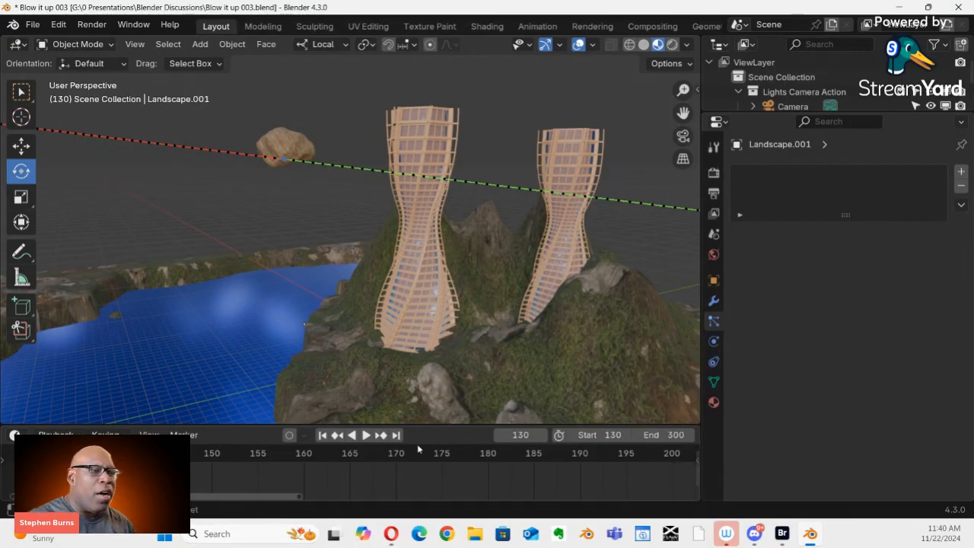
{"action": "left_click", "coordinate": [150, 434]}
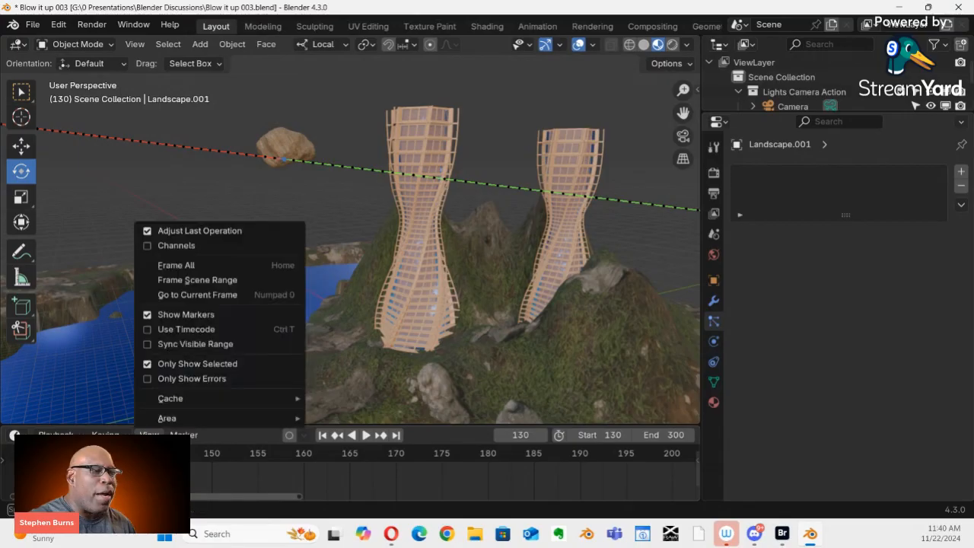
{"action": "left_click", "coordinate": [197, 284]}
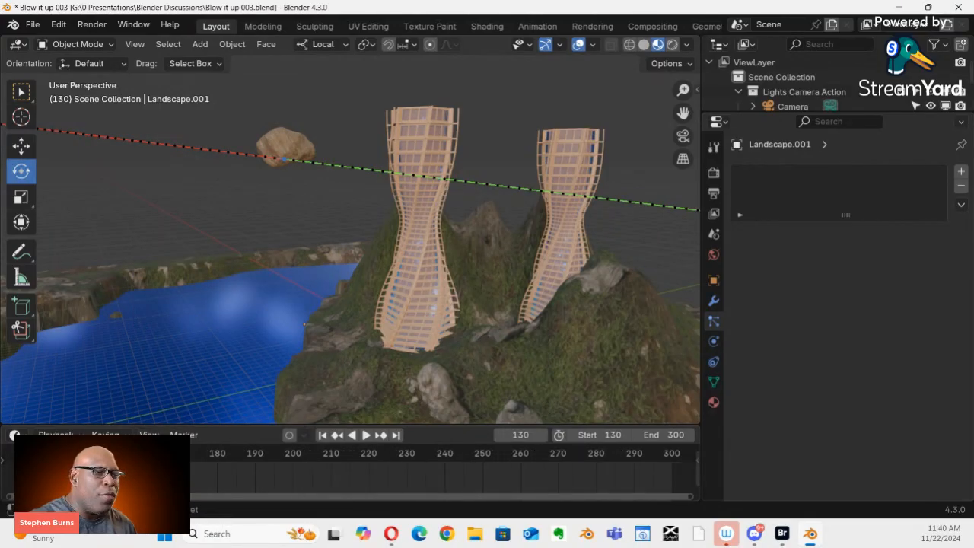
Play the extended animation, then set its start frame to 136
{"action": "key", "text": "space"}
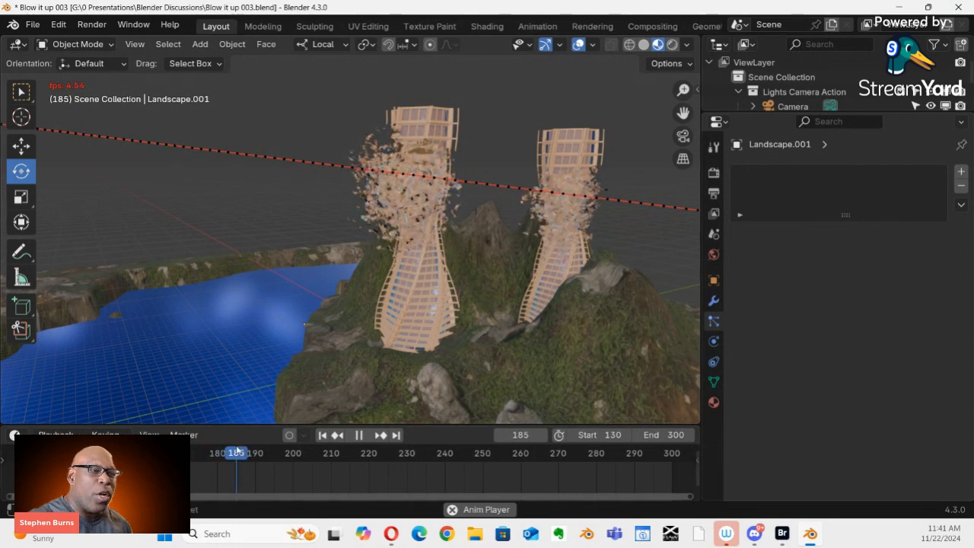
{"action": "key", "text": "Escape"}
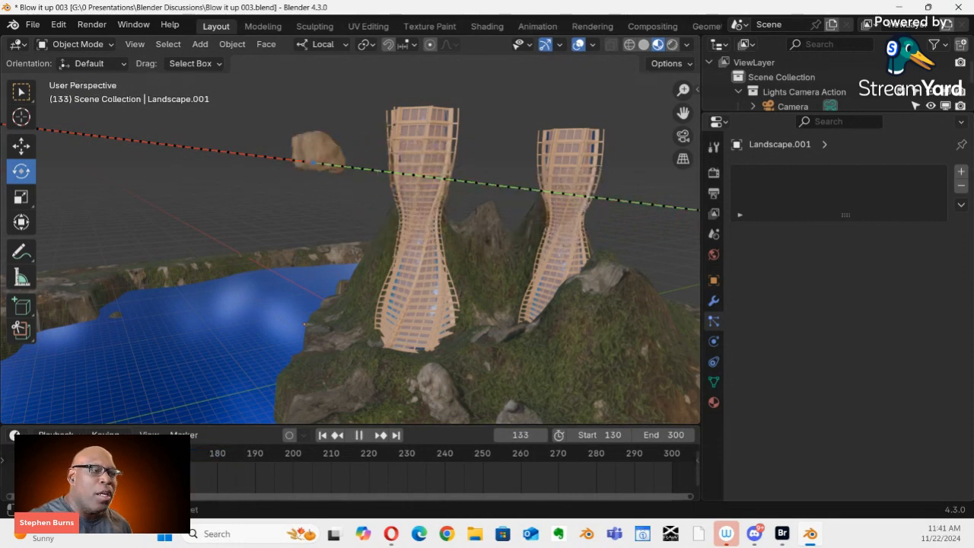
{"action": "left_click_drag", "start_coordinate": [62, 454], "coordinate": [51, 454]}
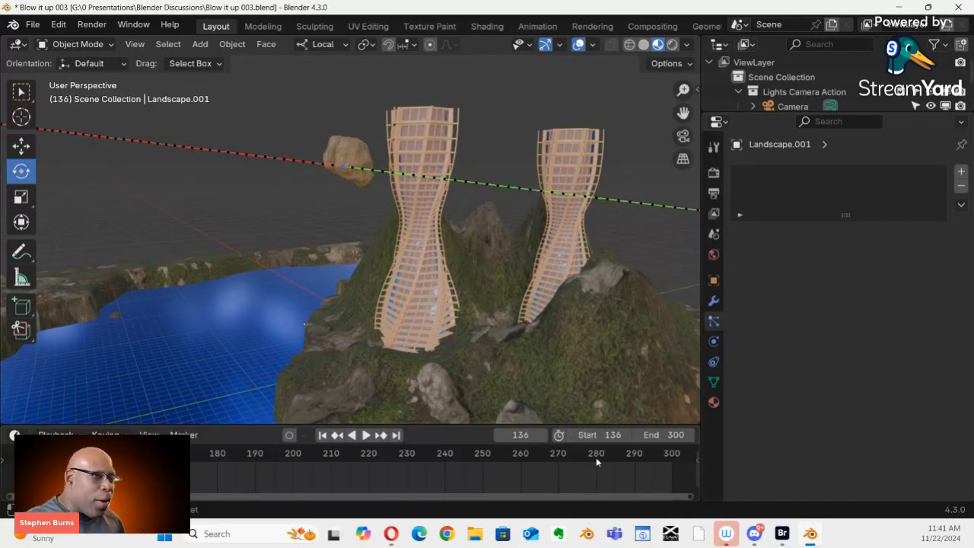
Play the animation from frame 136 and examine the shrapnel bursting from both towers up close
{"action": "key", "text": "space"}
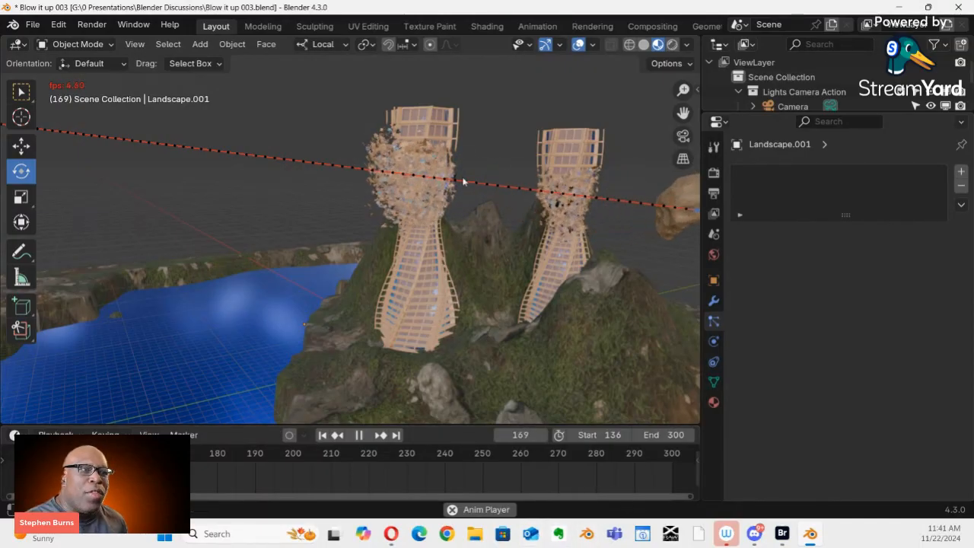
{"action": "scroll", "coordinate": [496, 216], "scroll_direction": "up", "scroll_amount": 3}
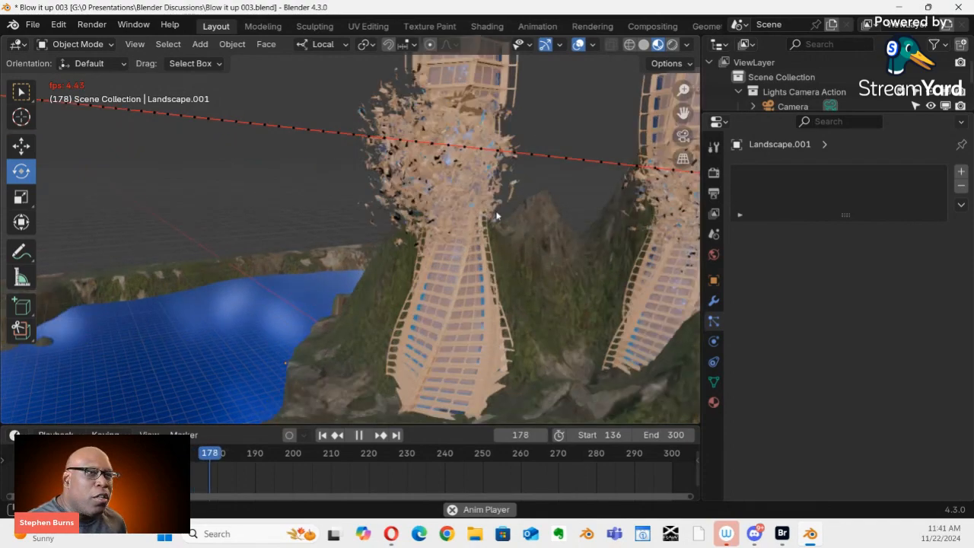
{"action": "scroll", "coordinate": [496, 216], "scroll_direction": "up", "scroll_amount": 2}
{"action": "middle_click_drag", "start_coordinate": [496, 216], "coordinate": [416, 262], "text": "shift"}
{"action": "scroll", "coordinate": [426, 257], "scroll_direction": "down", "scroll_amount": 2}
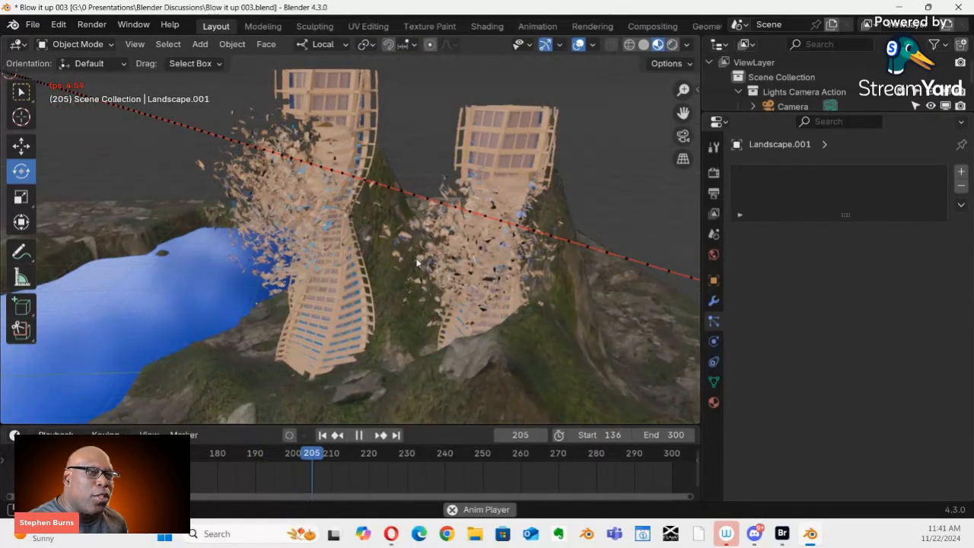
{"action": "key", "text": "space"}
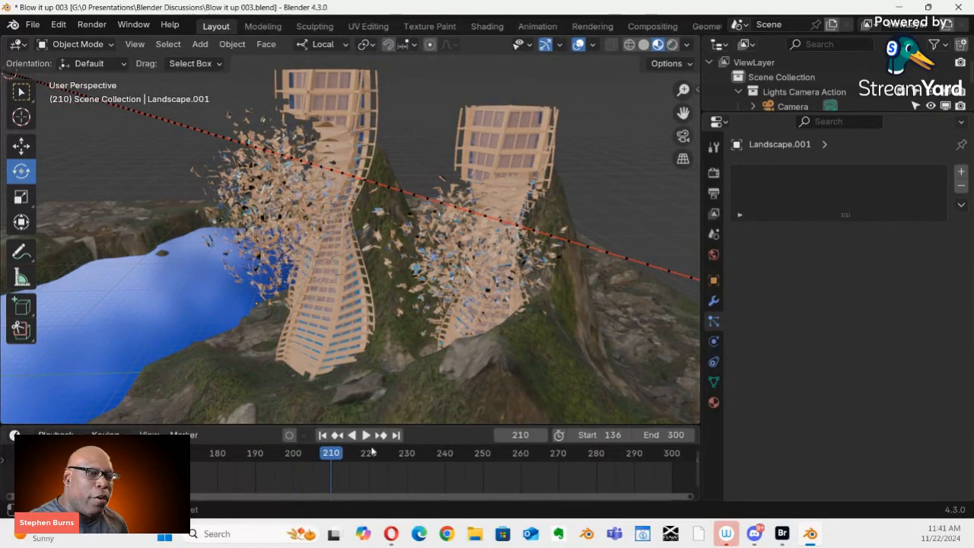
Return the current frame to 136 and fit the timeline to the scene range
{"action": "left_click_drag", "start_coordinate": [339, 455], "coordinate": [11, 472]}
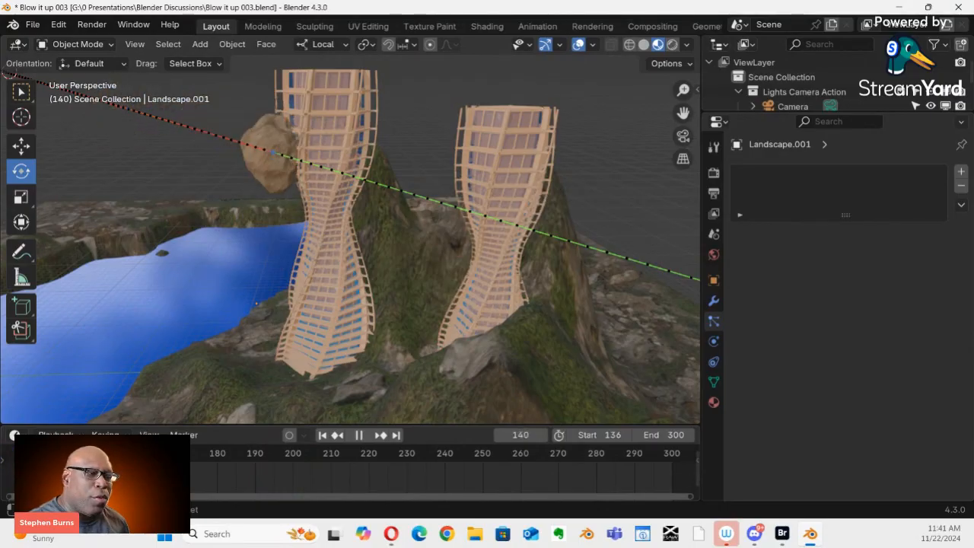
{"action": "left_click_drag", "start_coordinate": [58, 472], "coordinate": [51, 472]}
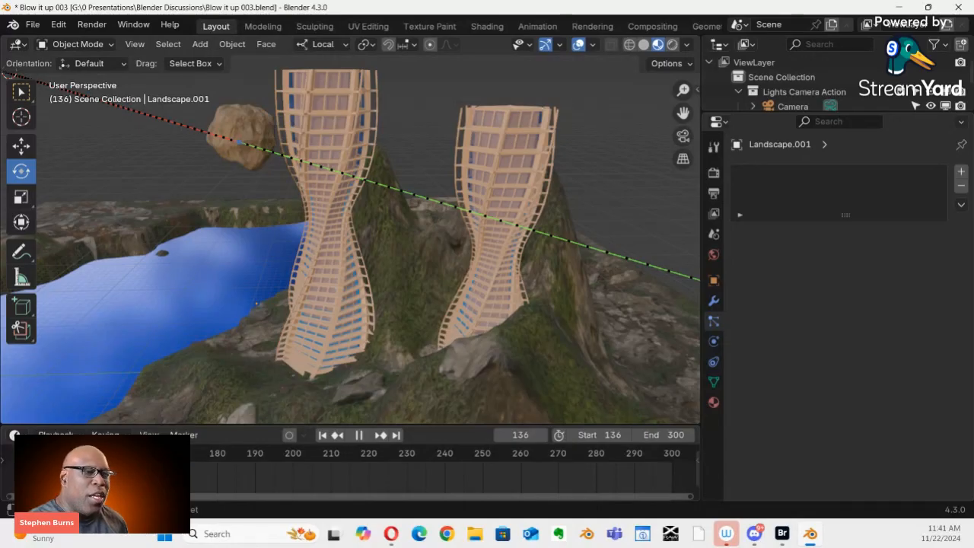
{"action": "left_click", "coordinate": [148, 435]}
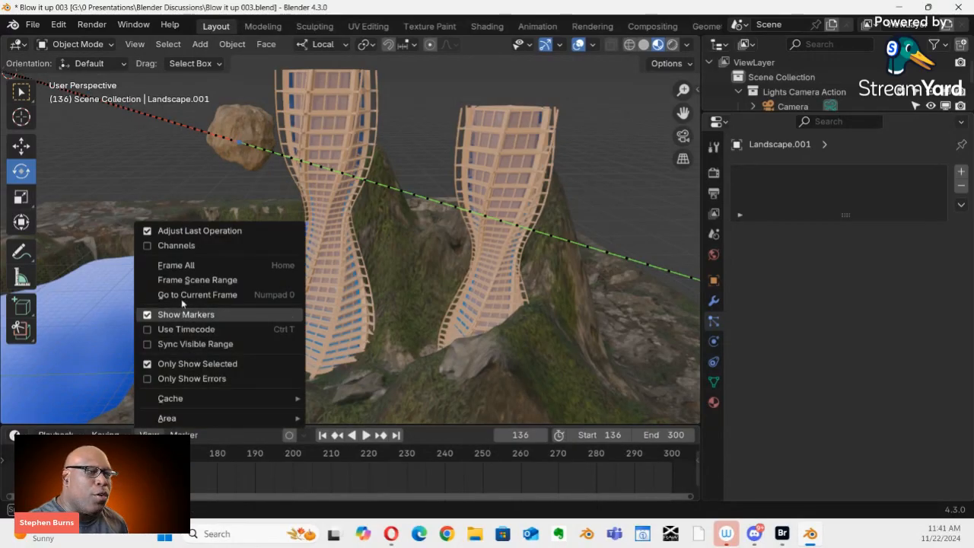
{"action": "left_click", "coordinate": [192, 278]}
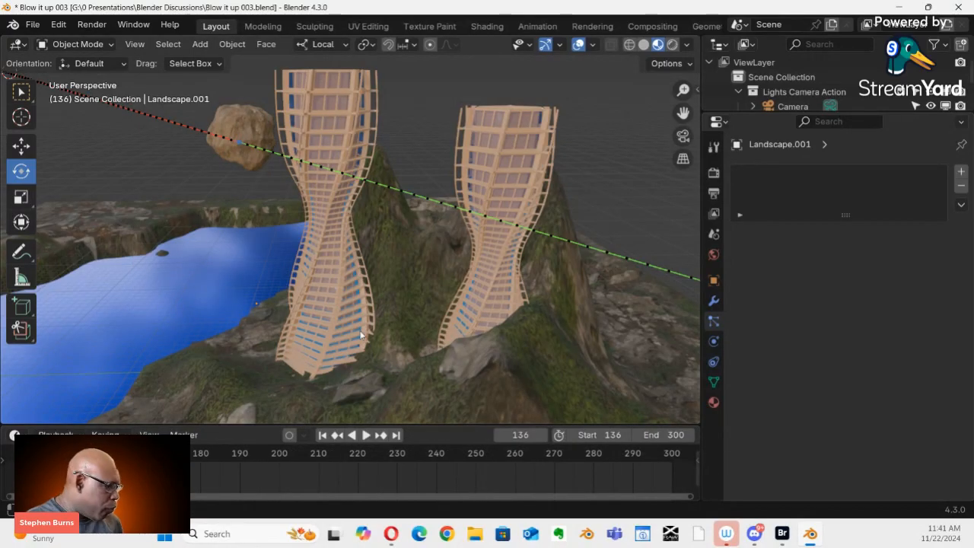
Make the timeline area slightly taller and replay the animation from frame 136
{"action": "middle_click_drag", "start_coordinate": [384, 344], "coordinate": [347, 369]}
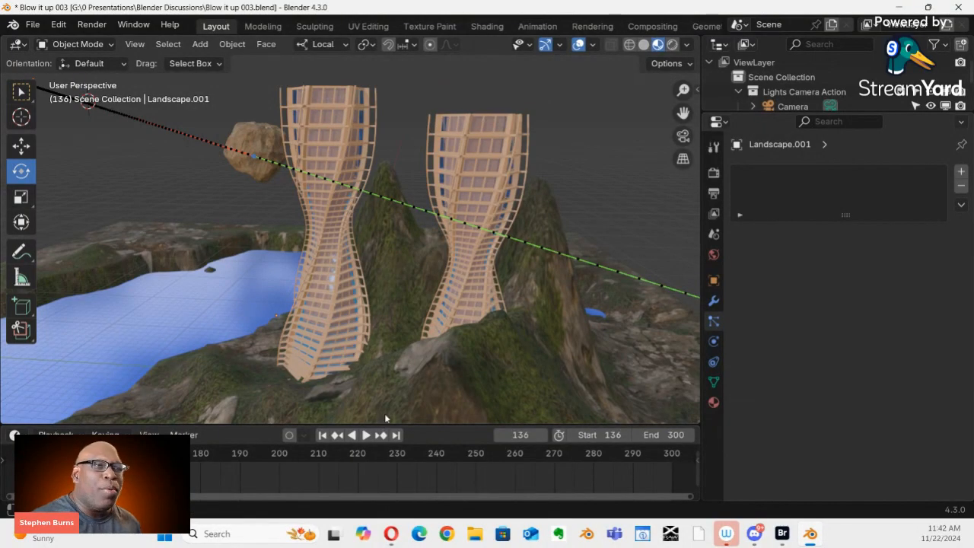
{"action": "mouse_move", "coordinate": [389, 423]}
{"action": "left_mouse_down"}
{"action": "mouse_move", "coordinate": [388, 354]}
{"action": "mouse_move", "coordinate": [391, 422]}
{"action": "mouse_move", "coordinate": [393, 415]}
{"action": "left_mouse_up"}
{"action": "key", "text": "space"}
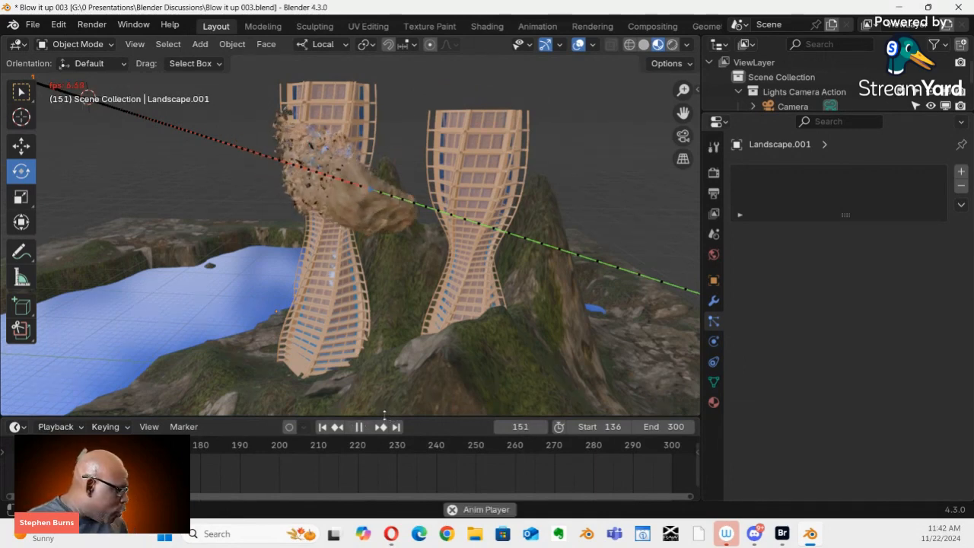
Compare Rendered, Solid and Wireframe shading during playback, ending with the viewport in Solid shading
{"action": "key", "text": "z"}
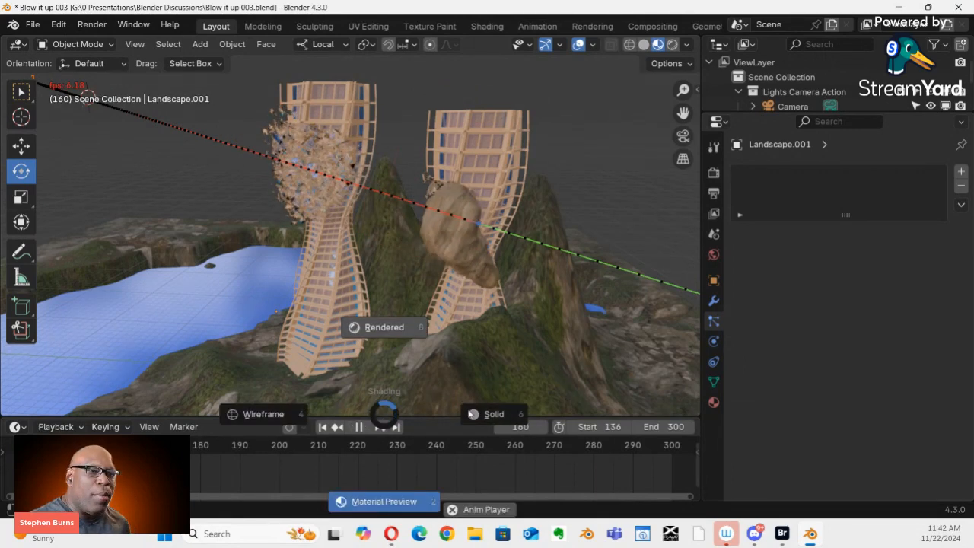
{"action": "left_click", "coordinate": [417, 301]}
{"action": "left_click", "coordinate": [418, 213]}
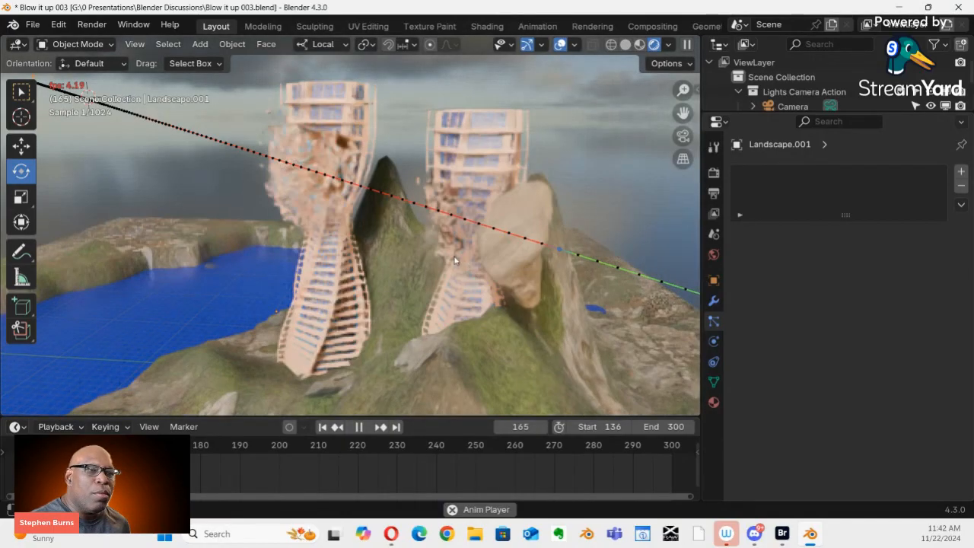
{"action": "key", "text": "z"}
{"action": "left_click", "coordinate": [524, 291]}
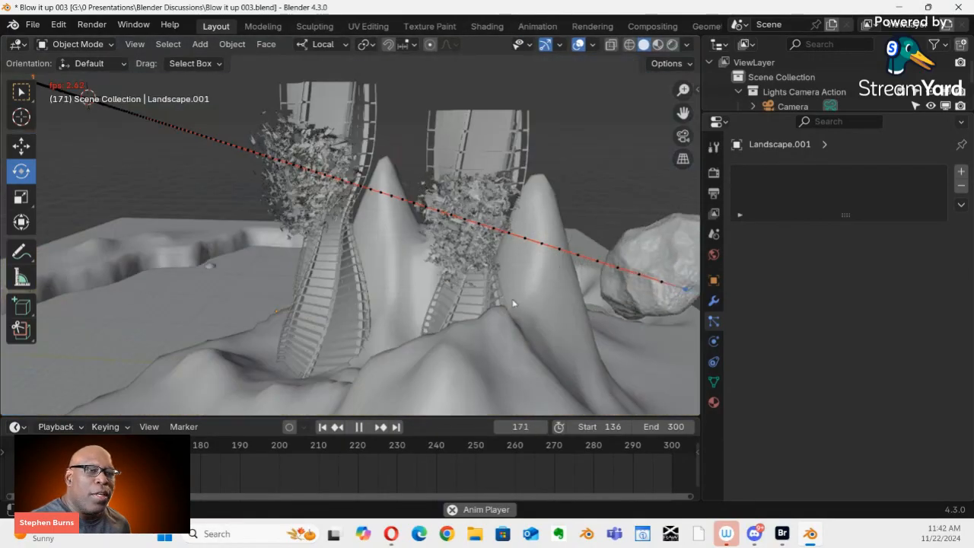
{"action": "key", "text": "z"}
{"action": "left_click", "coordinate": [495, 302]}
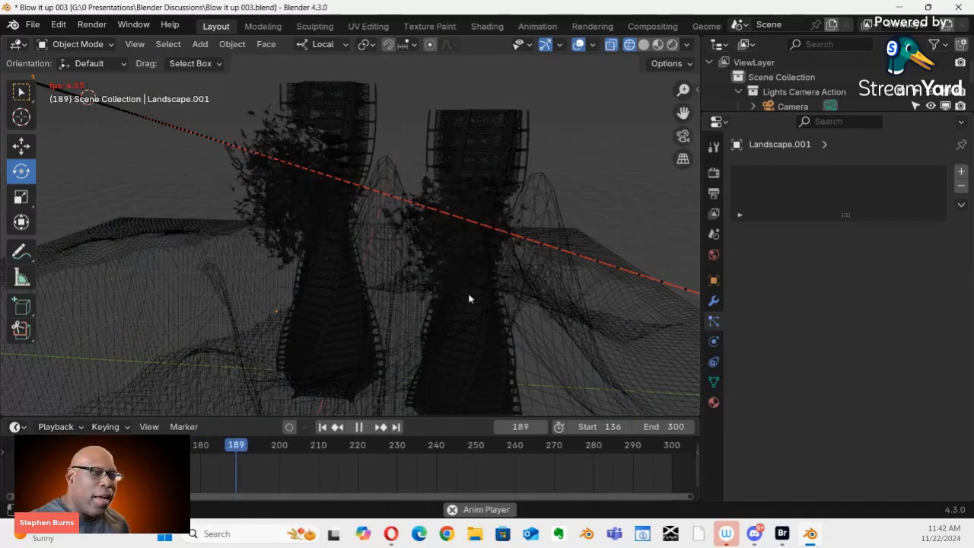
{"action": "key", "text": "z"}
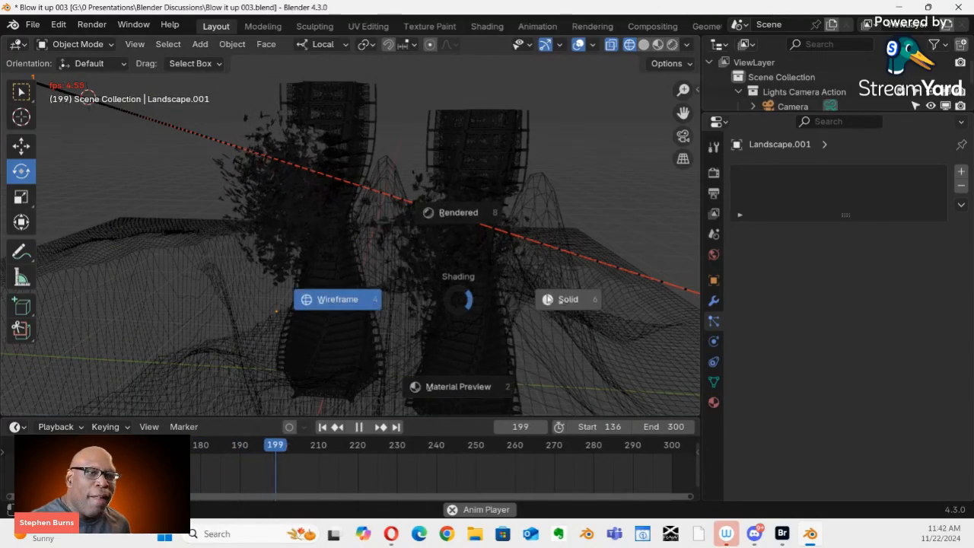
{"action": "left_click", "coordinate": [560, 301]}
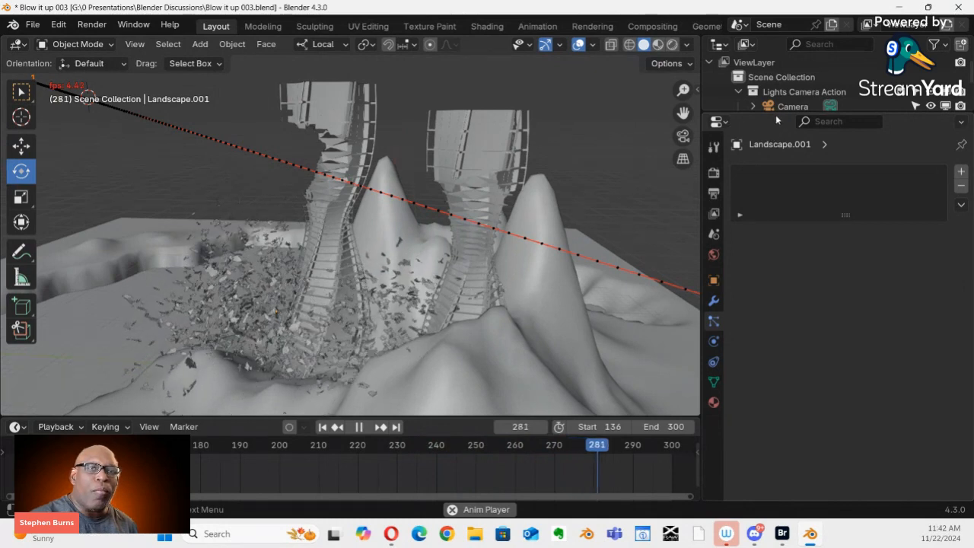
Select skyscraper.002 in the Shratnel collection and give its particle properties more room below the outliner
{"action": "left_click_drag", "start_coordinate": [727, 116], "coordinate": [798, 264]}
{"action": "scroll", "coordinate": [821, 212], "scroll_direction": "down", "scroll_amount": 3}
{"action": "scroll", "coordinate": [821, 206], "scroll_direction": "up", "scroll_amount": 3}
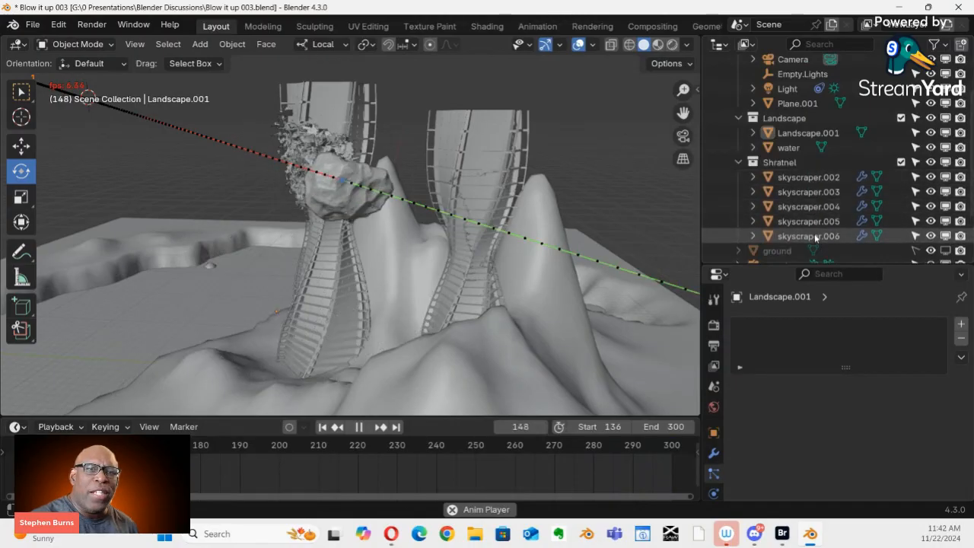
{"action": "left_click", "coordinate": [810, 177]}
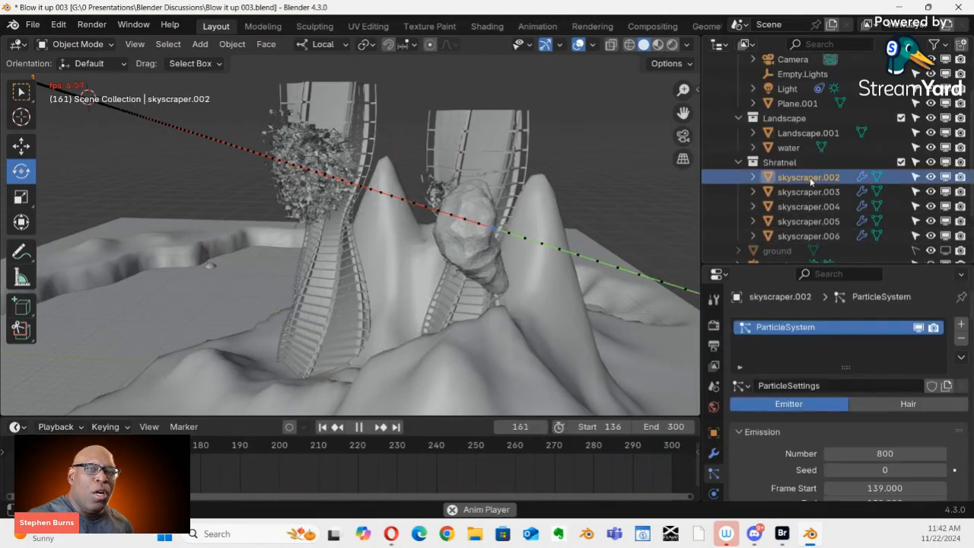
{"action": "left_click_drag", "start_coordinate": [827, 264], "coordinate": [810, 130]}
Examine skyscraper.002's particle settings from Emission, Velocity, Rotation and Physics through Field Weights and Vertex Groups
{"action": "scroll", "coordinate": [821, 358], "scroll_direction": "down", "scroll_amount": 7}
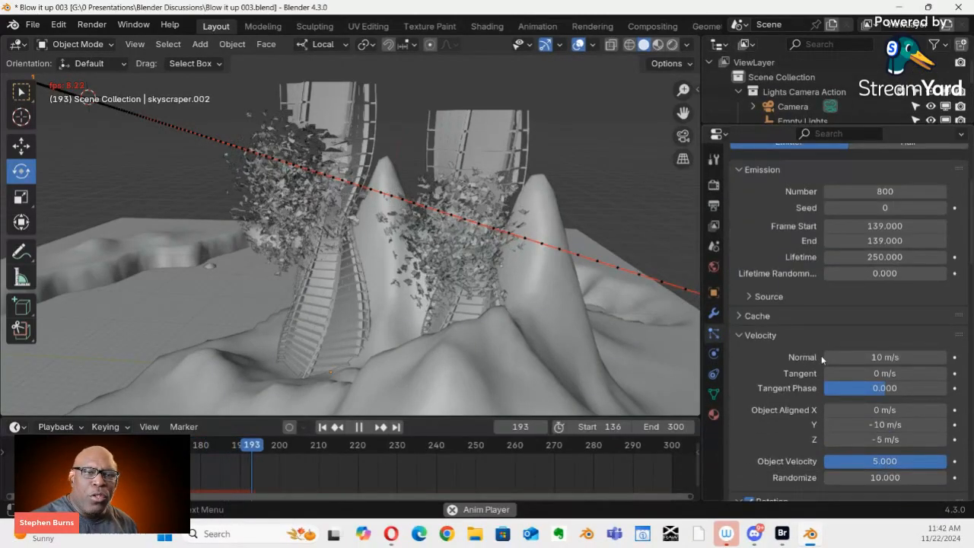
{"action": "scroll", "coordinate": [820, 364], "scroll_direction": "down", "scroll_amount": 7}
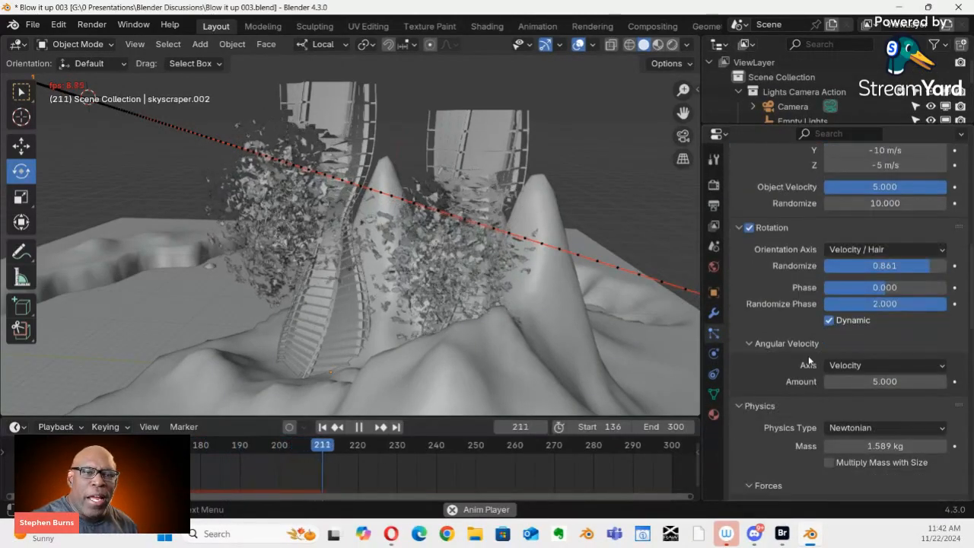
{"action": "scroll", "coordinate": [807, 369], "scroll_direction": "down", "scroll_amount": 1}
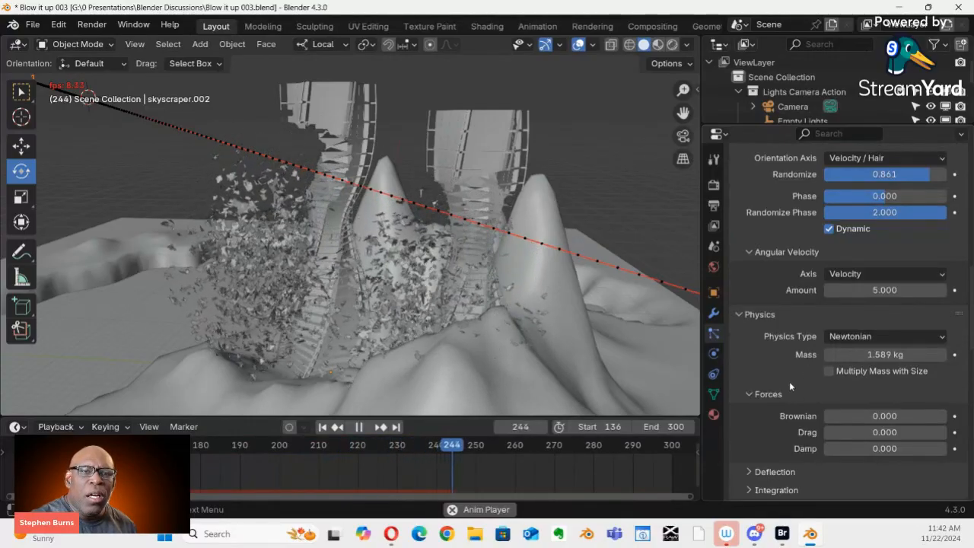
{"action": "scroll", "coordinate": [789, 381], "scroll_direction": "down", "scroll_amount": 1}
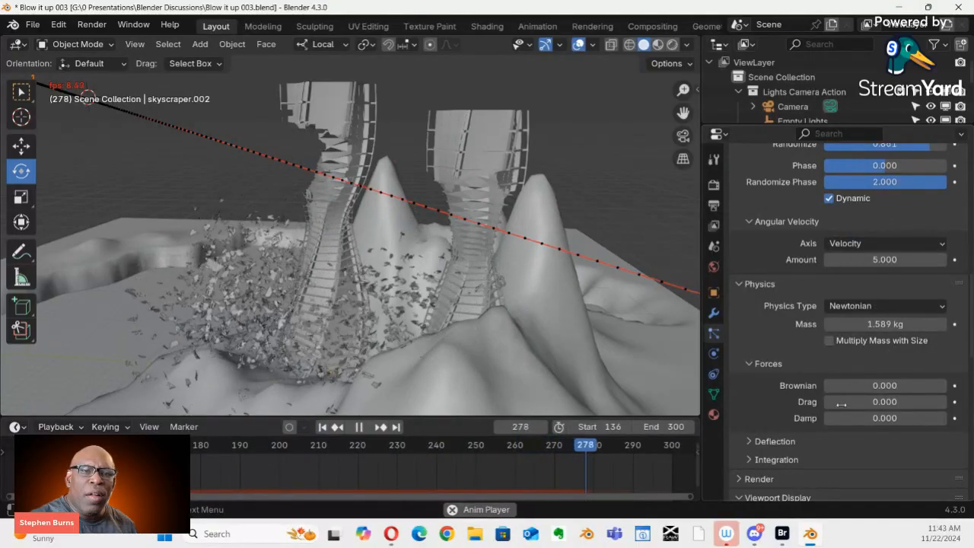
{"action": "scroll", "coordinate": [834, 416], "scroll_direction": "down", "scroll_amount": 3}
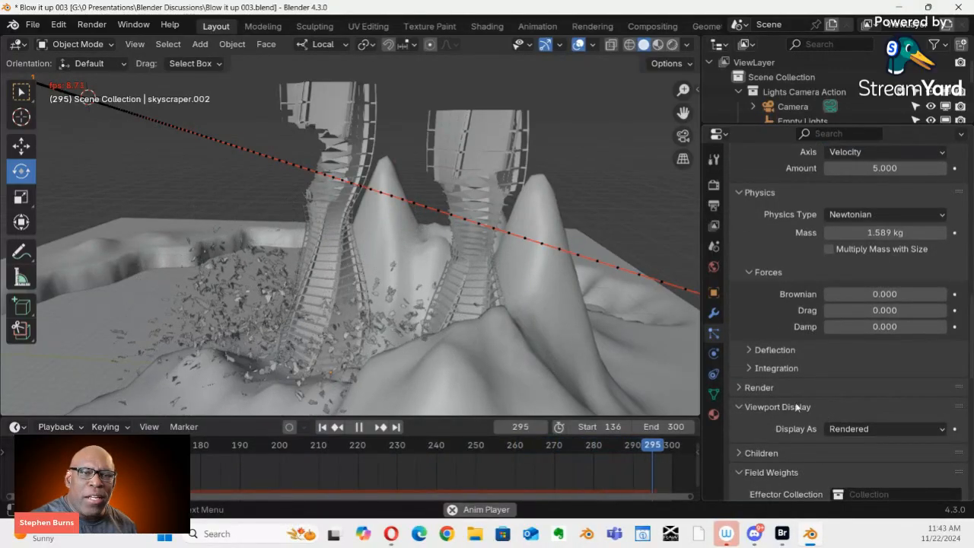
{"action": "scroll", "coordinate": [761, 411], "scroll_direction": "down", "scroll_amount": 5}
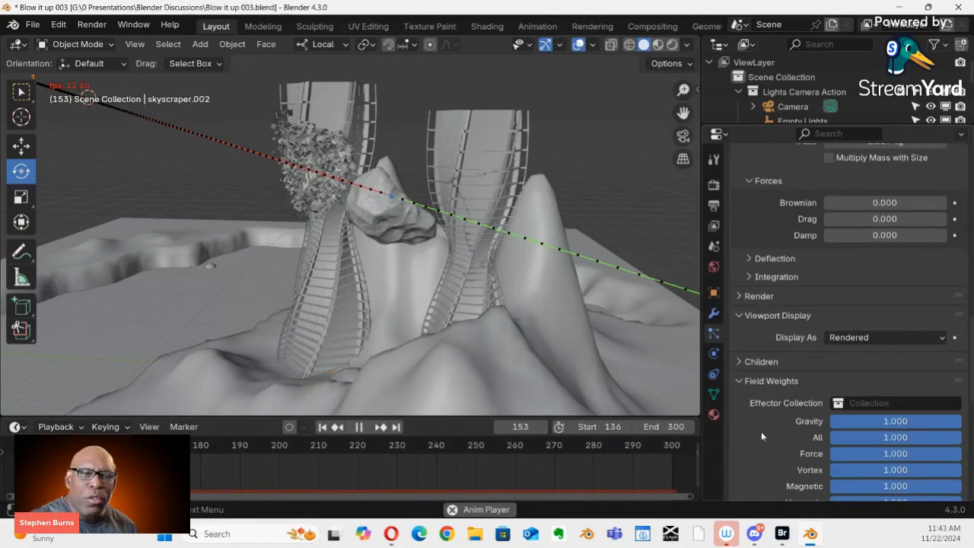
{"action": "scroll", "coordinate": [762, 425], "scroll_direction": "down", "scroll_amount": 8}
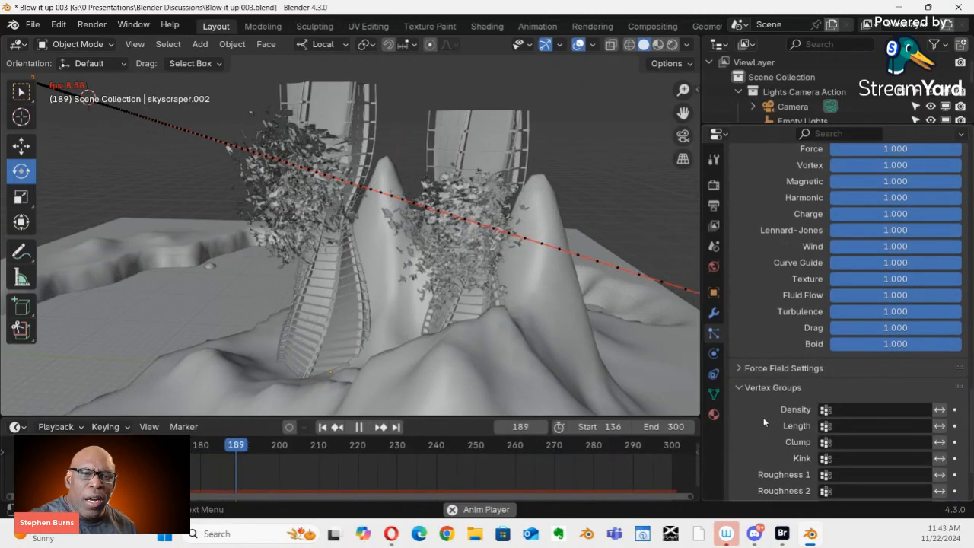
{"action": "scroll", "coordinate": [763, 424], "scroll_direction": "down", "scroll_amount": 3}
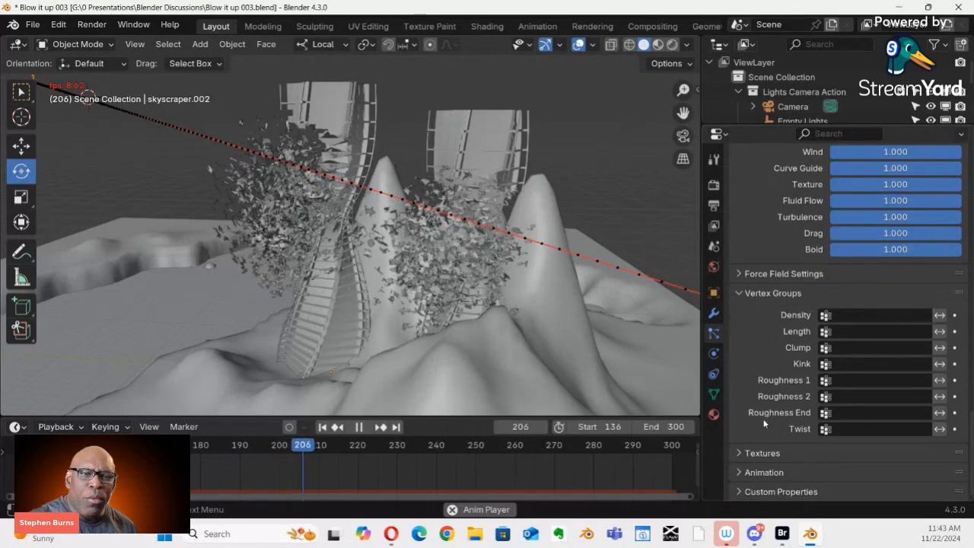
{"action": "scroll", "coordinate": [799, 417], "scroll_direction": "up", "scroll_amount": 1}
{"action": "scroll", "coordinate": [798, 414], "scroll_direction": "up", "scroll_amount": 3}
{"action": "scroll", "coordinate": [798, 414], "scroll_direction": "down", "scroll_amount": 3}
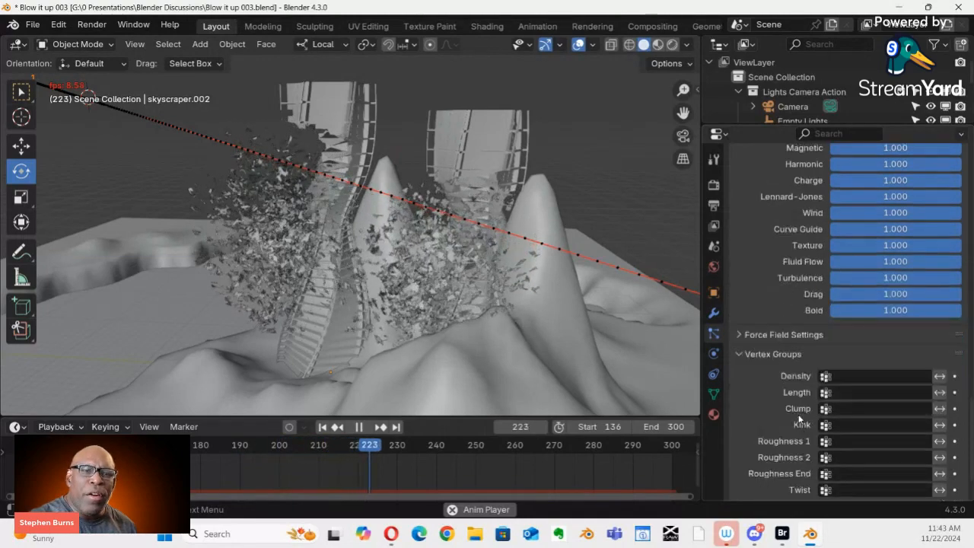
{"action": "scroll", "coordinate": [798, 414], "scroll_direction": "down", "scroll_amount": 1}
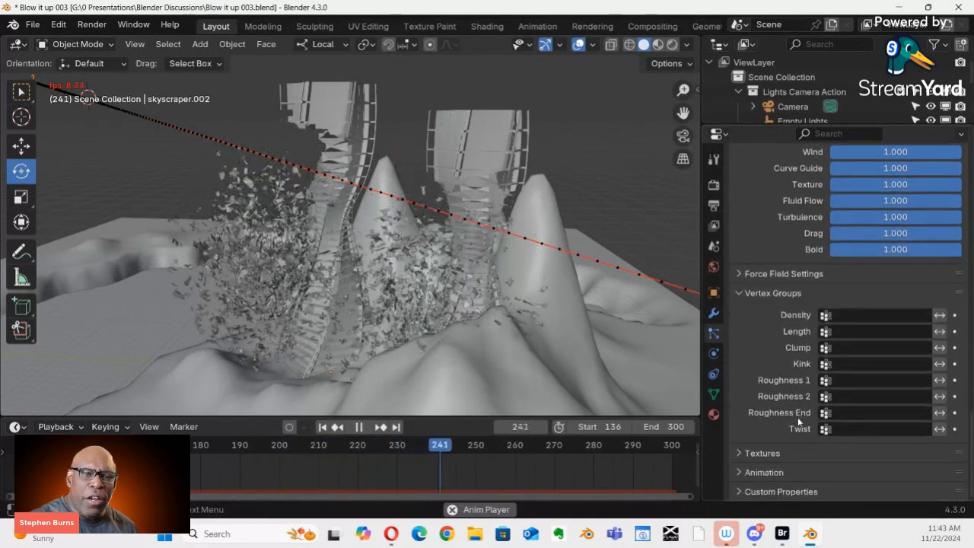
{"action": "scroll", "coordinate": [797, 419], "scroll_direction": "up", "scroll_amount": 3}
{"action": "scroll", "coordinate": [796, 418], "scroll_direction": "up", "scroll_amount": 7}
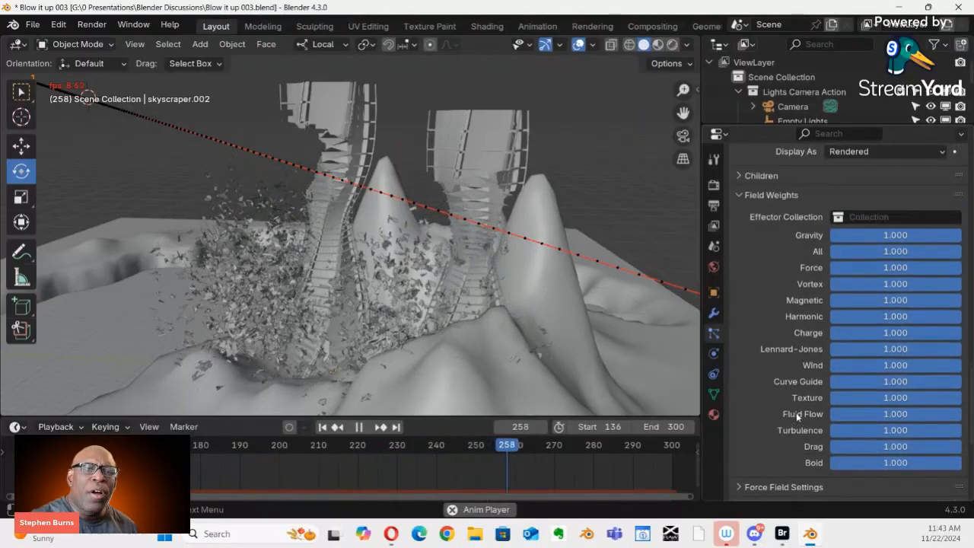
{"action": "scroll", "coordinate": [796, 411], "scroll_direction": "up", "scroll_amount": 1}
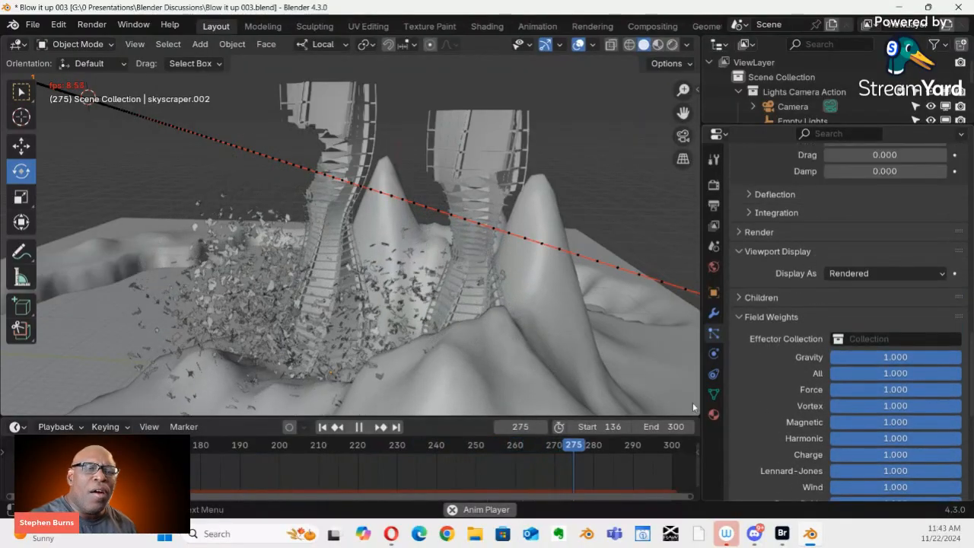
Stop playback, park the animation at frame 178 and expand the Deflection settings of skyscraper.002's particle physics
{"action": "key", "text": "space"}
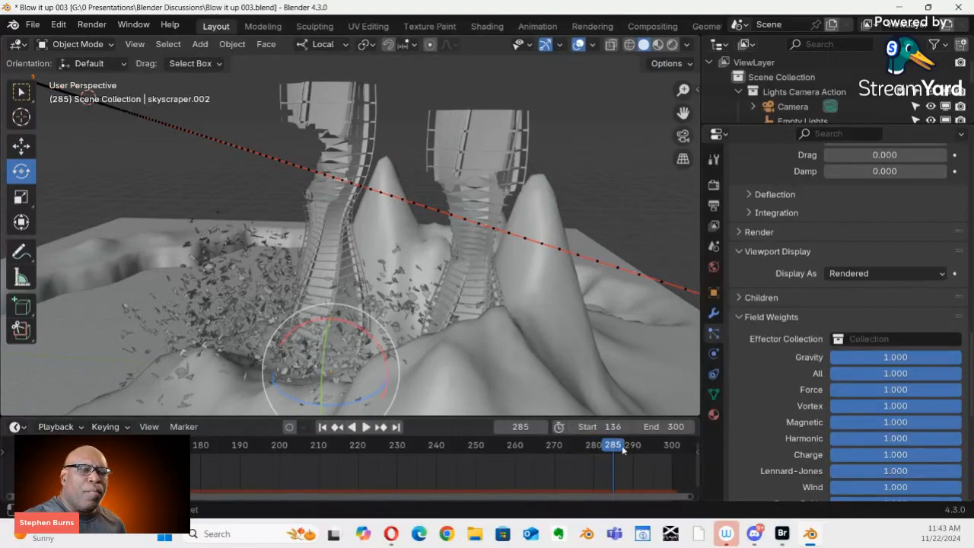
{"action": "left_click_drag", "start_coordinate": [620, 448], "coordinate": [193, 476]}
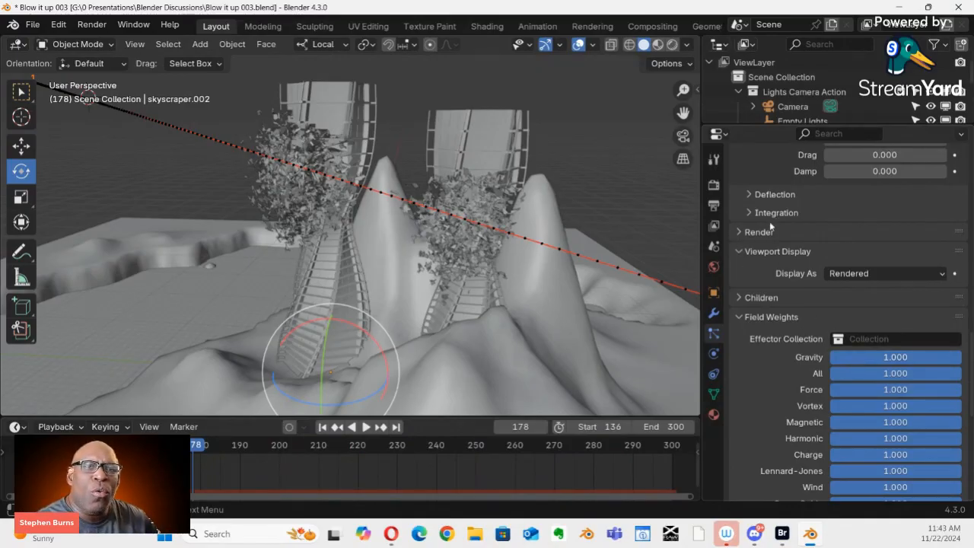
{"action": "left_click", "coordinate": [751, 214]}
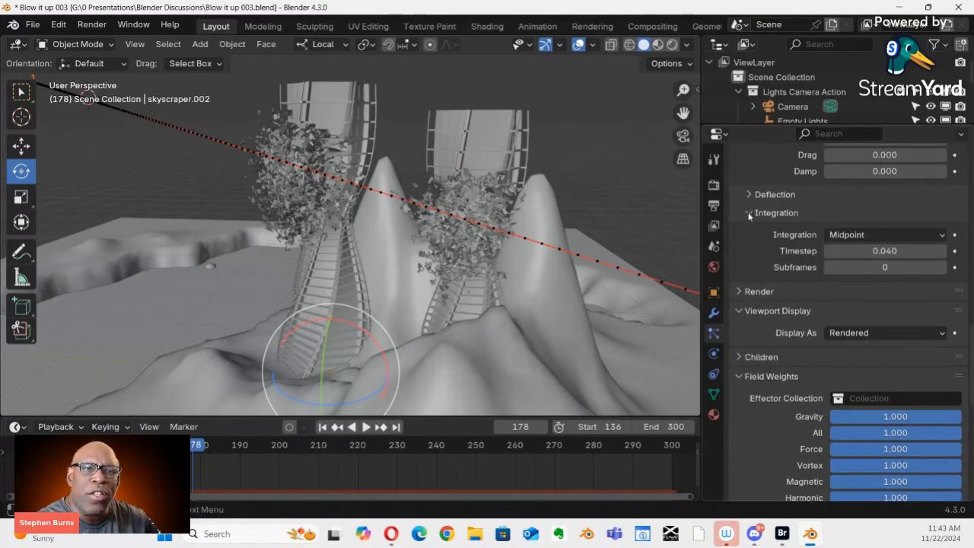
{"action": "left_click", "coordinate": [749, 215]}
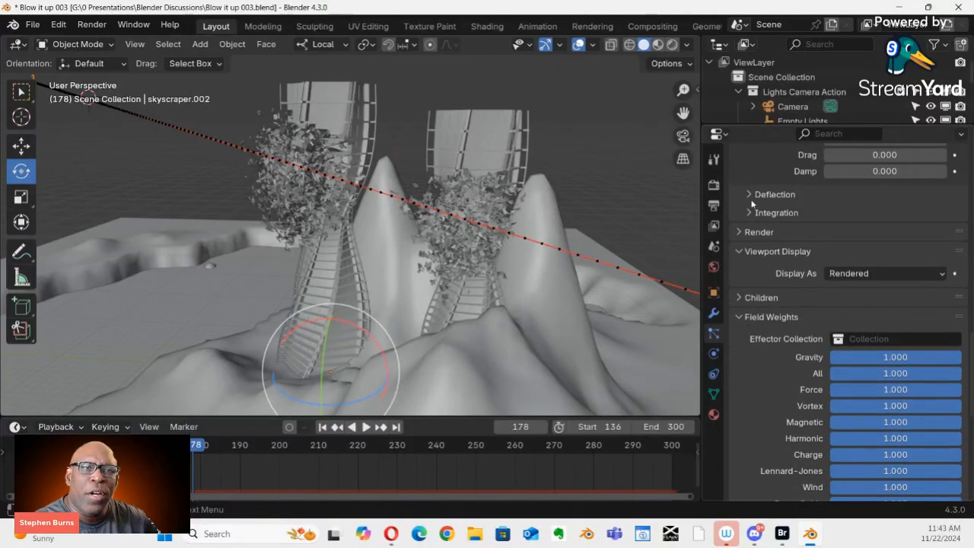
{"action": "left_click", "coordinate": [748, 195]}
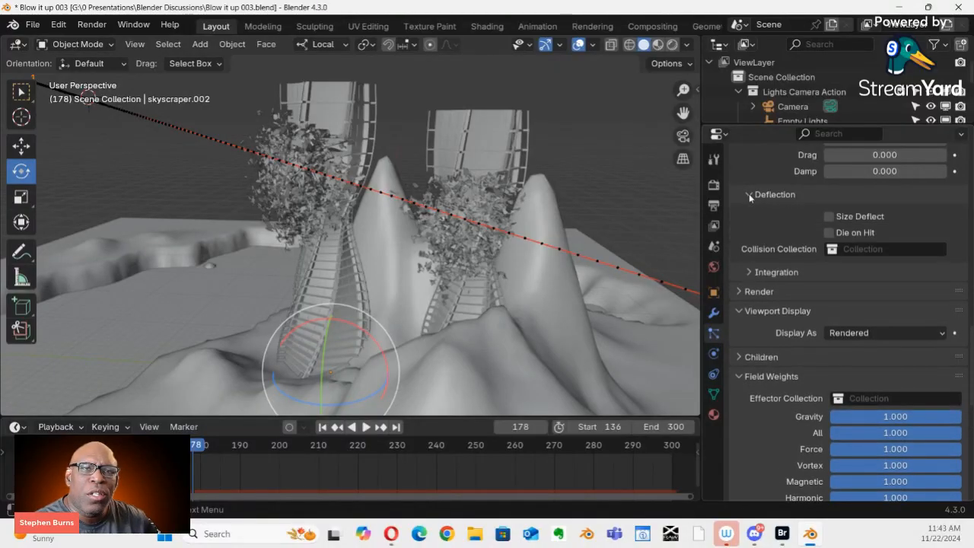
Collapse the Deflection settings and expand the Cache settings of skyscraper.002's particle system to review the baking options
{"action": "left_click", "coordinate": [748, 195]}
{"action": "scroll", "coordinate": [829, 206], "scroll_direction": "up", "scroll_amount": 4}
{"action": "scroll", "coordinate": [867, 244], "scroll_direction": "up", "scroll_amount": 5}
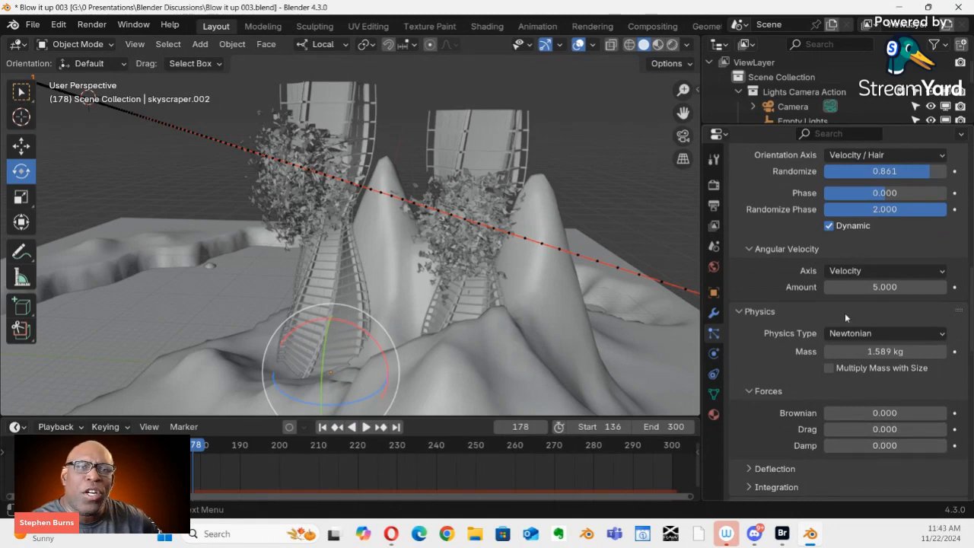
{"action": "scroll", "coordinate": [846, 305], "scroll_direction": "up", "scroll_amount": 2}
{"action": "scroll", "coordinate": [846, 303], "scroll_direction": "up", "scroll_amount": 8}
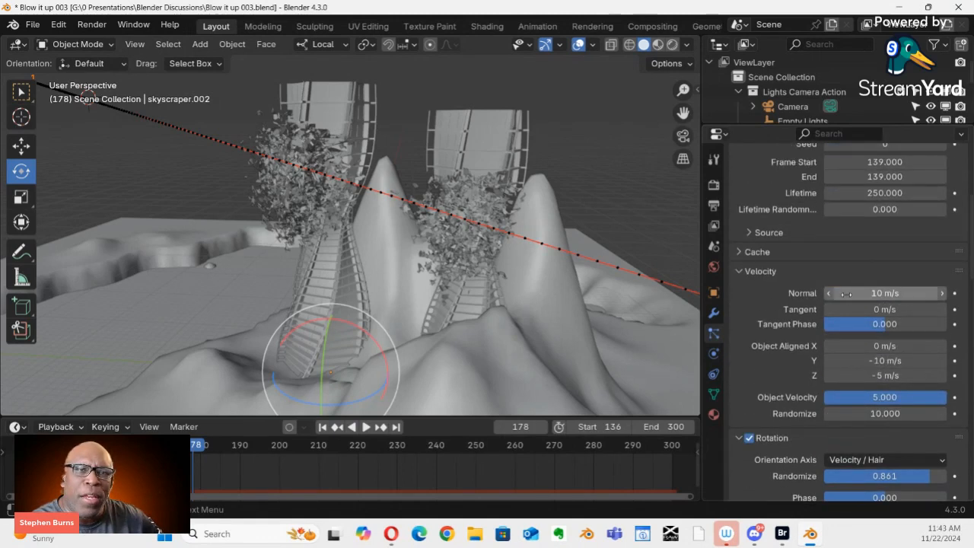
{"action": "left_click", "coordinate": [786, 253]}
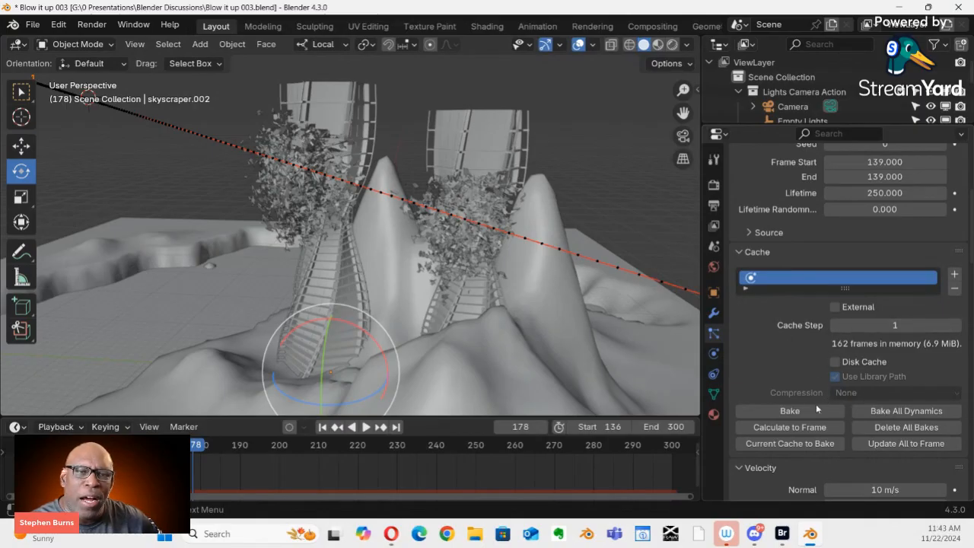
{"action": "scroll", "coordinate": [795, 324], "scroll_direction": "down", "scroll_amount": 3}
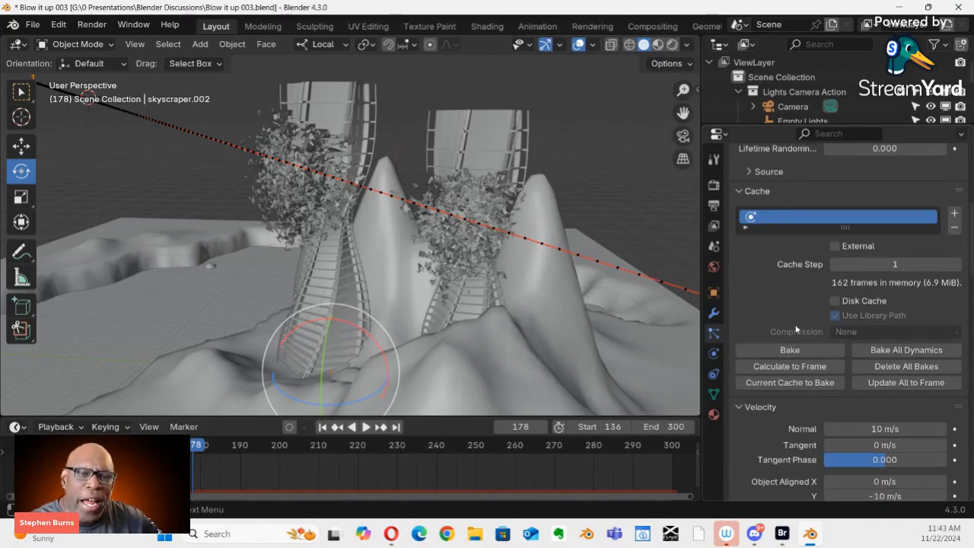
{"action": "scroll", "coordinate": [798, 321], "scroll_direction": "up", "scroll_amount": 1}
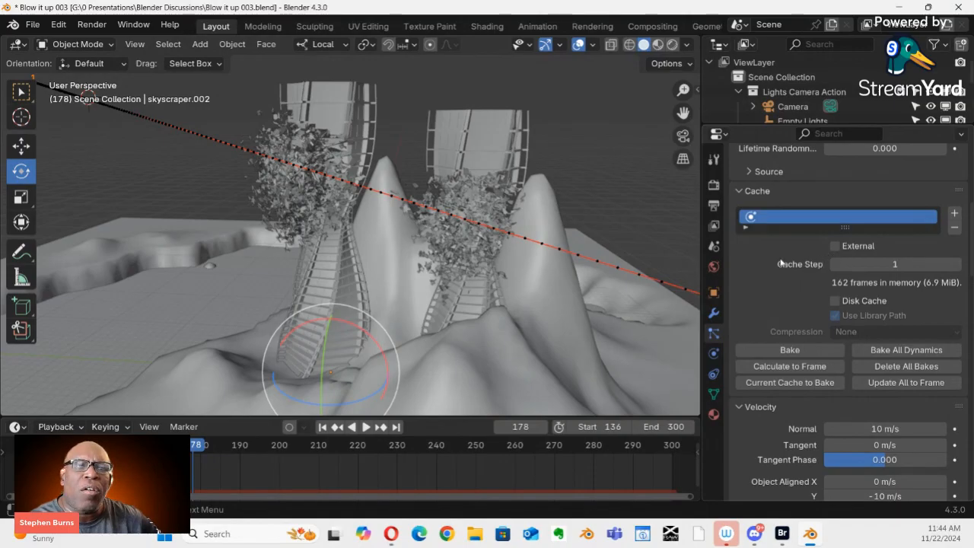
Review the Source settings under skyscraper.002's particle Emission and collapse them again
{"action": "scroll", "coordinate": [788, 270], "scroll_direction": "up", "scroll_amount": 2}
{"action": "scroll", "coordinate": [781, 263], "scroll_direction": "up", "scroll_amount": 1}
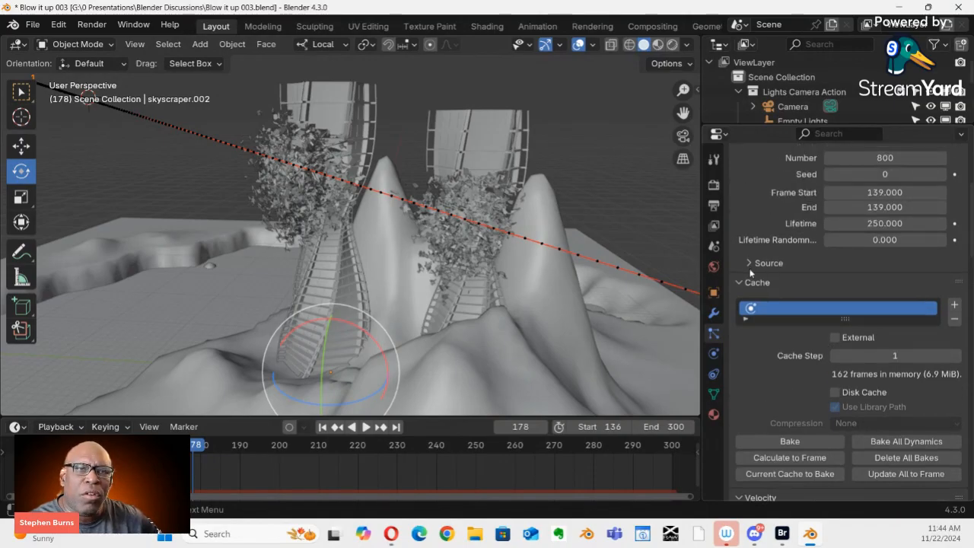
{"action": "left_click", "coordinate": [750, 265]}
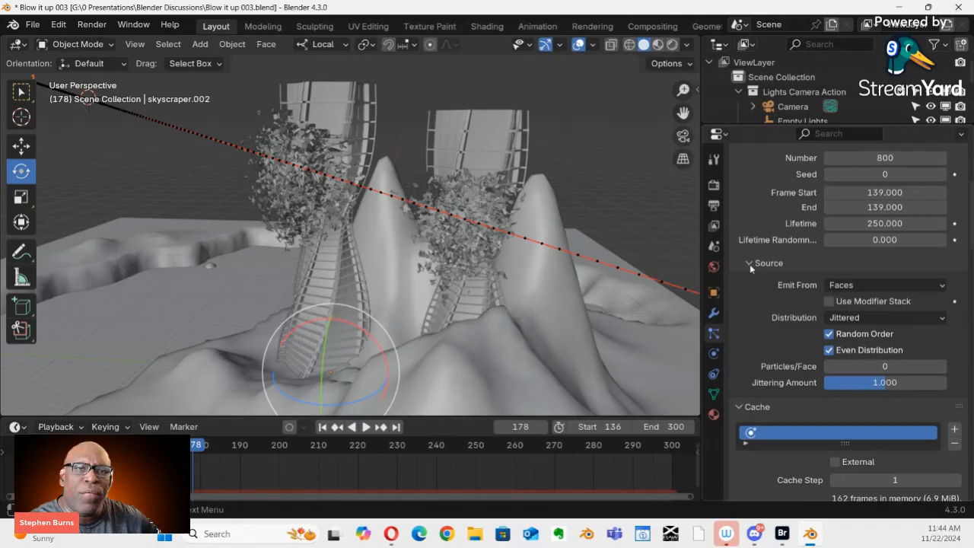
{"action": "left_click", "coordinate": [749, 264]}
{"action": "scroll", "coordinate": [831, 255], "scroll_direction": "up", "scroll_amount": 2}
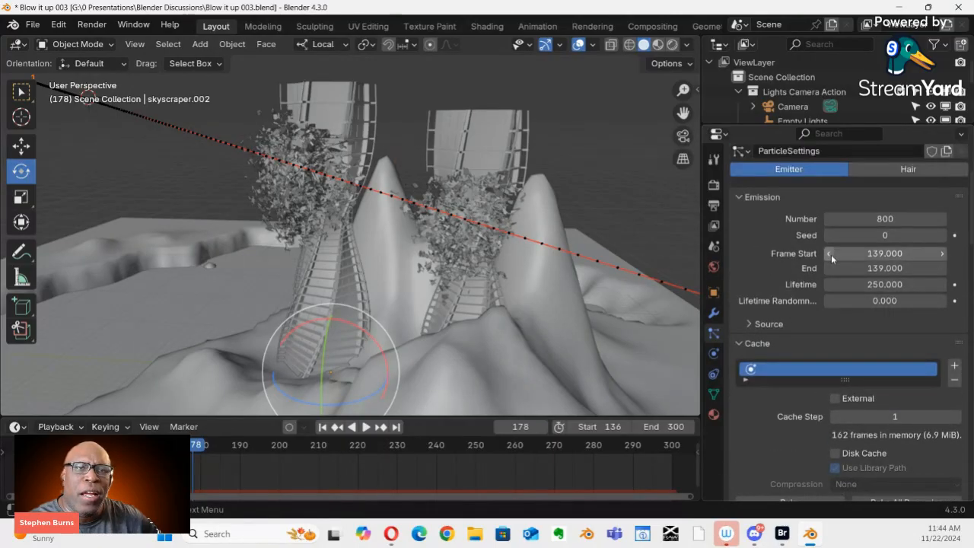
Set the Gravity field weight of skyscraper.002's particle system to 3
{"action": "scroll", "coordinate": [830, 255], "scroll_direction": "down", "scroll_amount": 2}
{"action": "scroll", "coordinate": [828, 255], "scroll_direction": "down", "scroll_amount": 6}
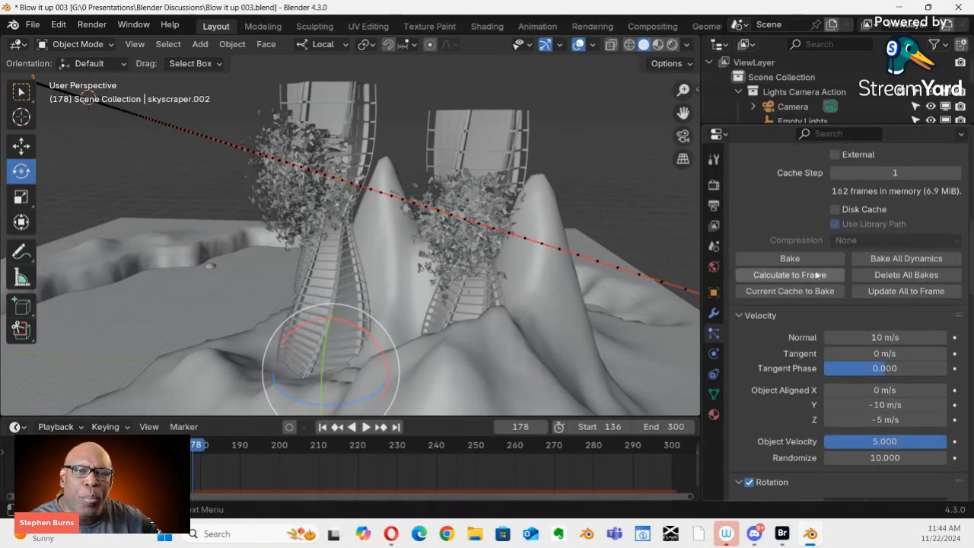
{"action": "scroll", "coordinate": [808, 357], "scroll_direction": "down", "scroll_amount": 3}
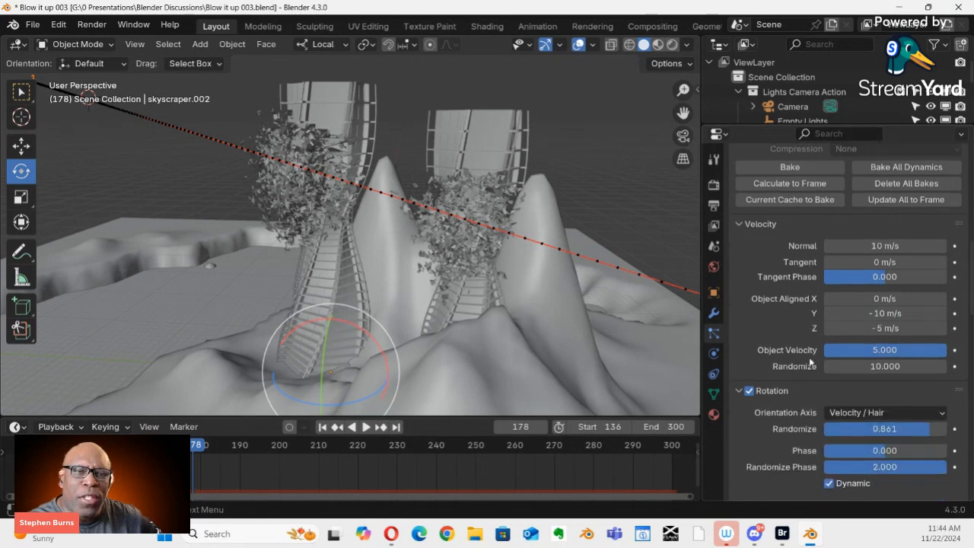
{"action": "scroll", "coordinate": [811, 365], "scroll_direction": "down", "scroll_amount": 2}
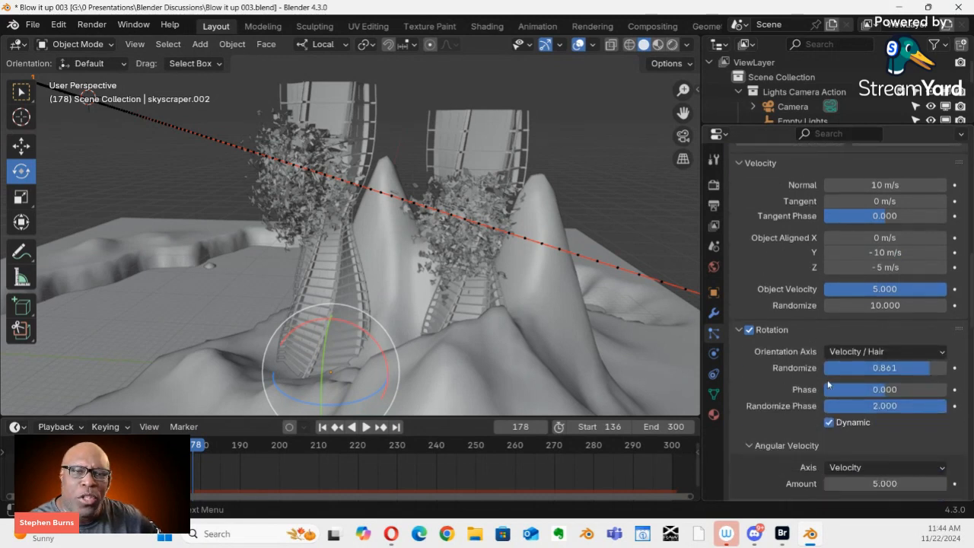
{"action": "scroll", "coordinate": [822, 394], "scroll_direction": "down", "scroll_amount": 3}
{"action": "scroll", "coordinate": [812, 379], "scroll_direction": "down", "scroll_amount": 1}
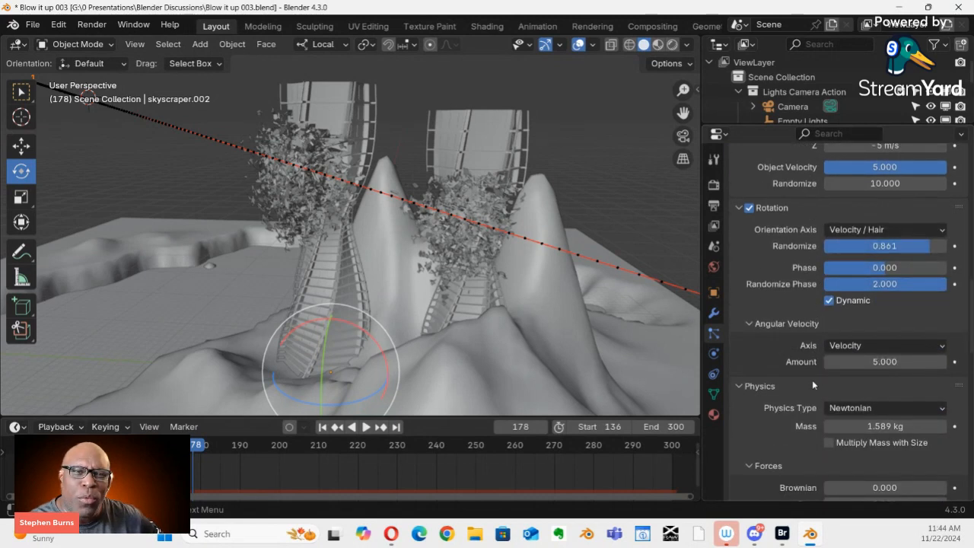
{"action": "scroll", "coordinate": [812, 380], "scroll_direction": "down", "scroll_amount": 3}
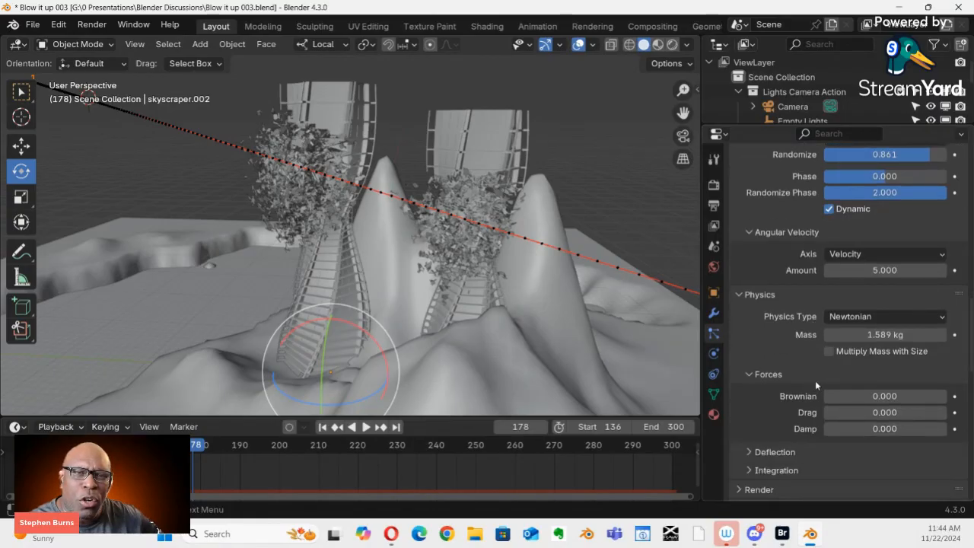
{"action": "scroll", "coordinate": [815, 380], "scroll_direction": "down", "scroll_amount": 4}
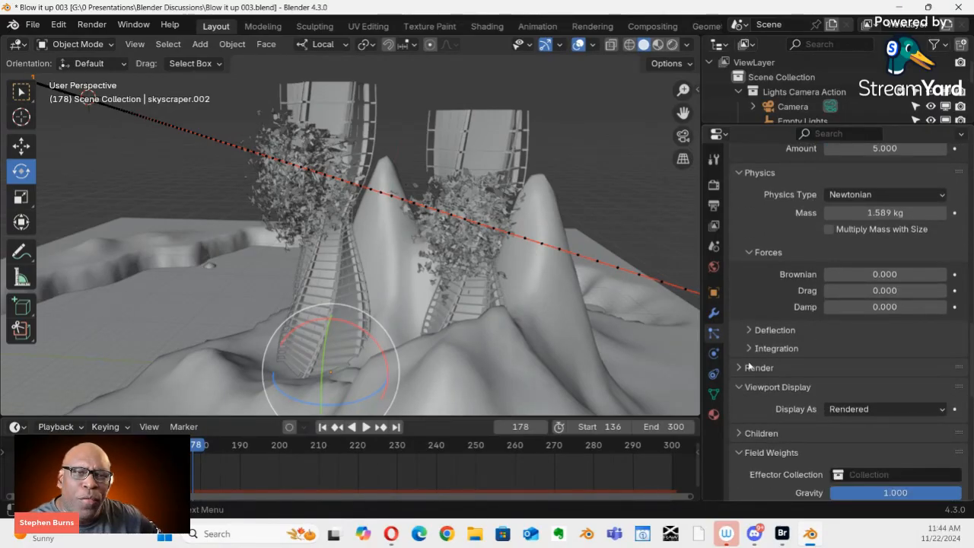
{"action": "scroll", "coordinate": [740, 371], "scroll_direction": "down", "scroll_amount": 3}
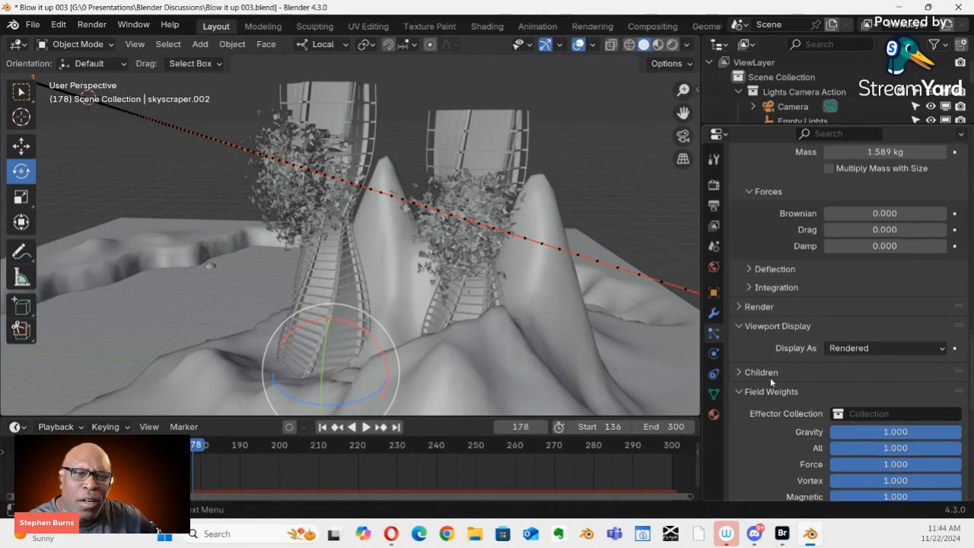
{"action": "scroll", "coordinate": [752, 359], "scroll_direction": "down", "scroll_amount": 2}
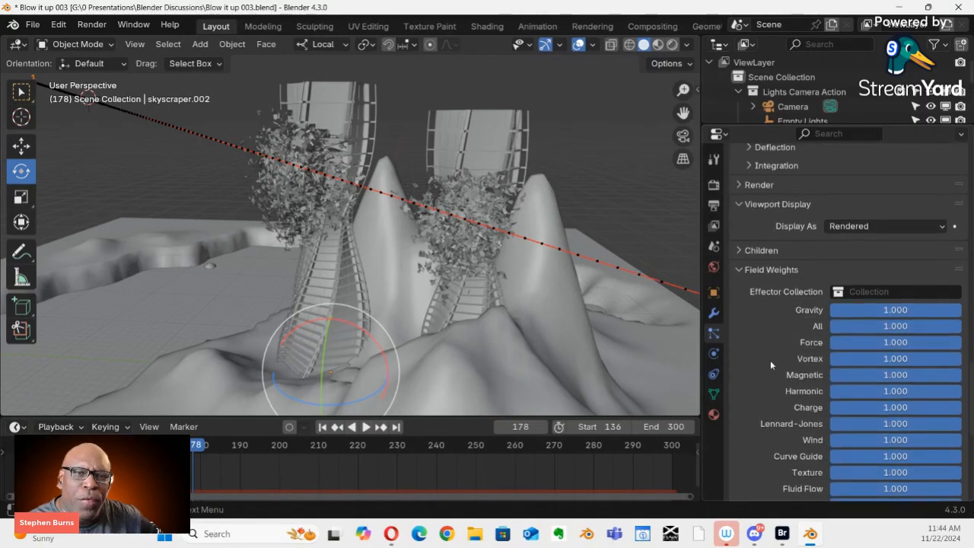
{"action": "scroll", "coordinate": [790, 371], "scroll_direction": "down", "scroll_amount": 5}
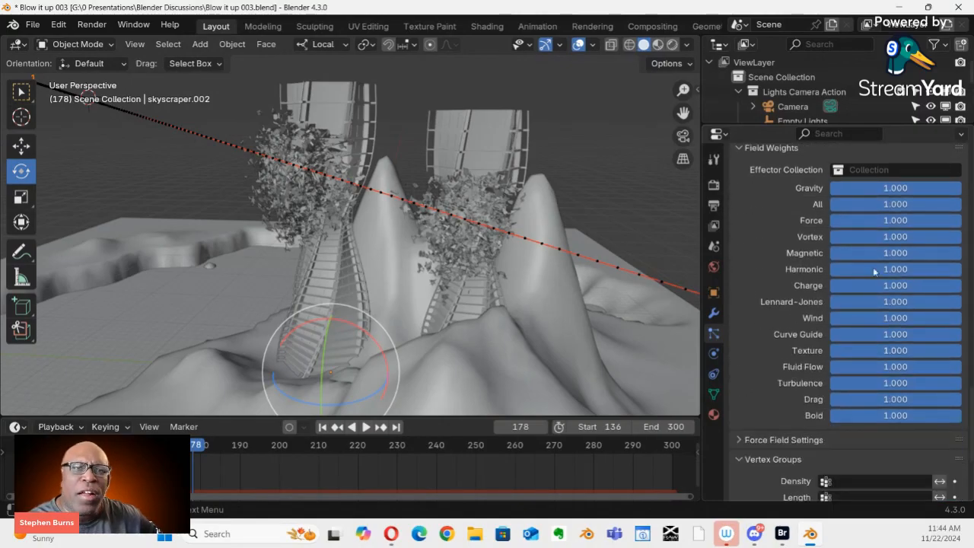
{"action": "left_click", "coordinate": [905, 190]}
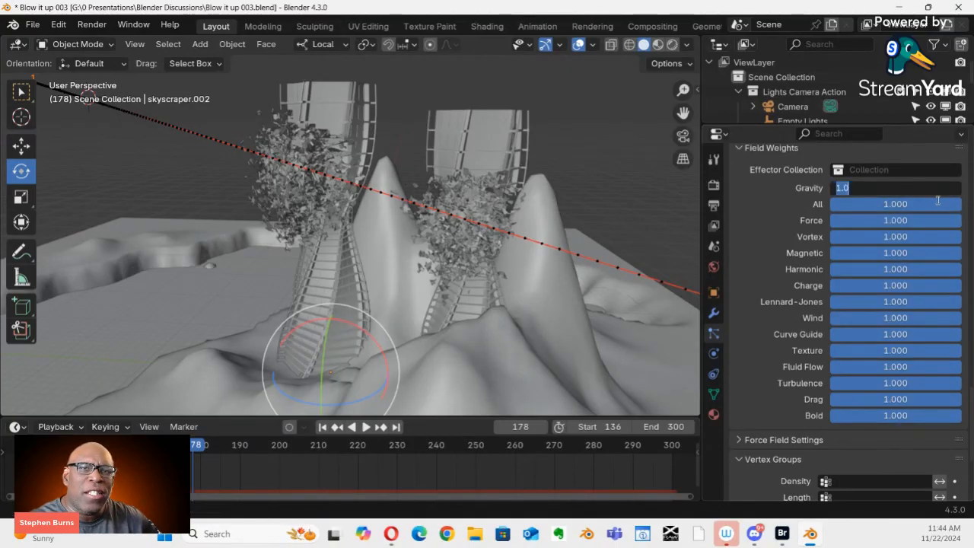
{"action": "type", "text": "3"}
{"action": "key", "text": "Return"}
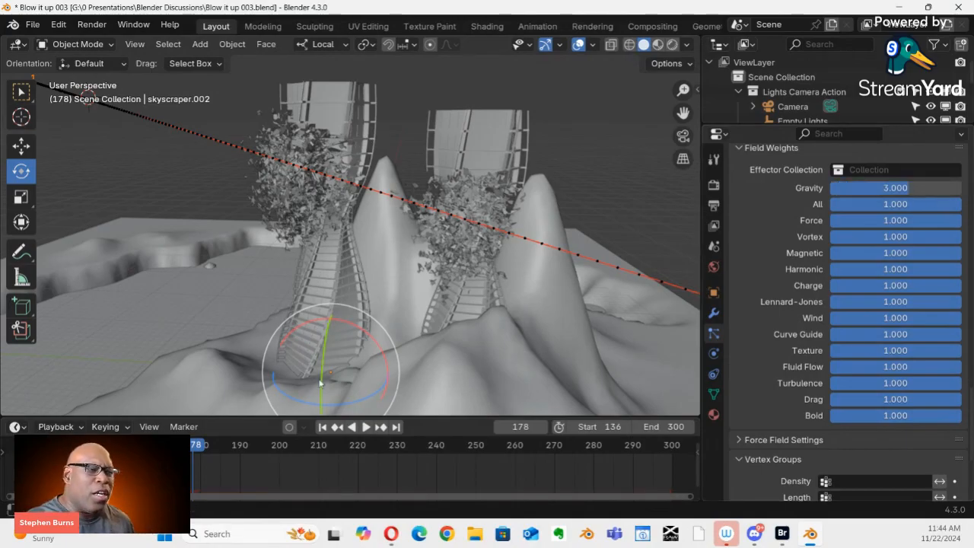
Play the animation to check how the shrapnel falls, pausing at frame 286 and stopping at frame 157
{"action": "key", "text": "space"}
{"action": "left_click_drag", "start_coordinate": [196, 445], "coordinate": [13, 445]}
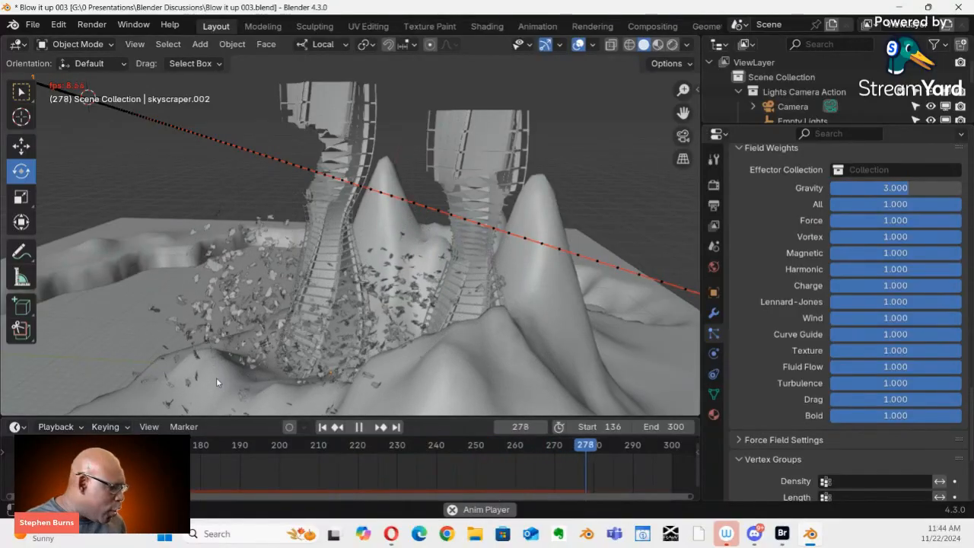
{"action": "key", "text": "space"}
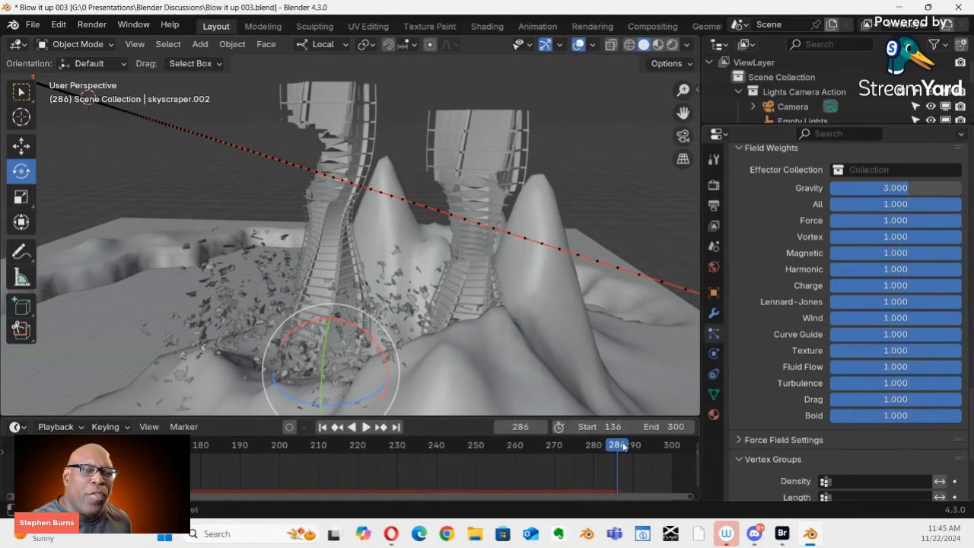
{"action": "key", "text": "space"}
{"action": "key", "text": "space"}
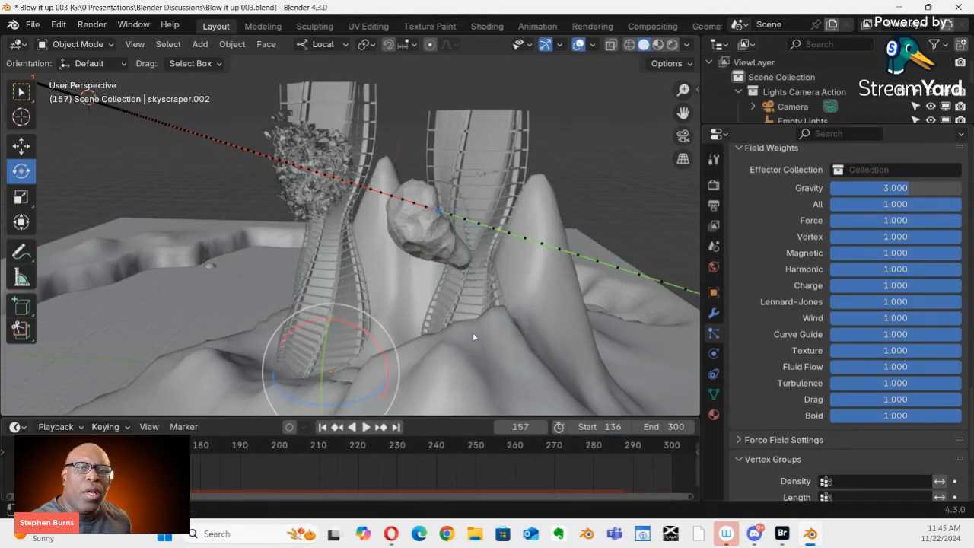
Examine skyscraper.002's Velocity, Rotation, Physics, Field Weights and Vertex Groups particle settings at a slightly smaller display size
{"action": "middle_click_drag", "start_coordinate": [754, 263], "coordinate": [750, 293], "text": "ctrl"}
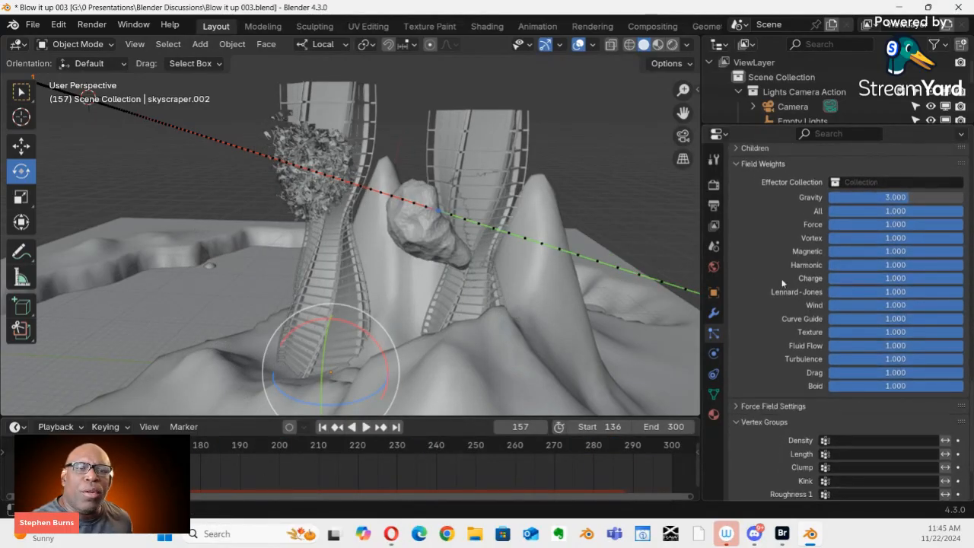
{"action": "scroll", "coordinate": [782, 283], "scroll_direction": "up", "scroll_amount": 7}
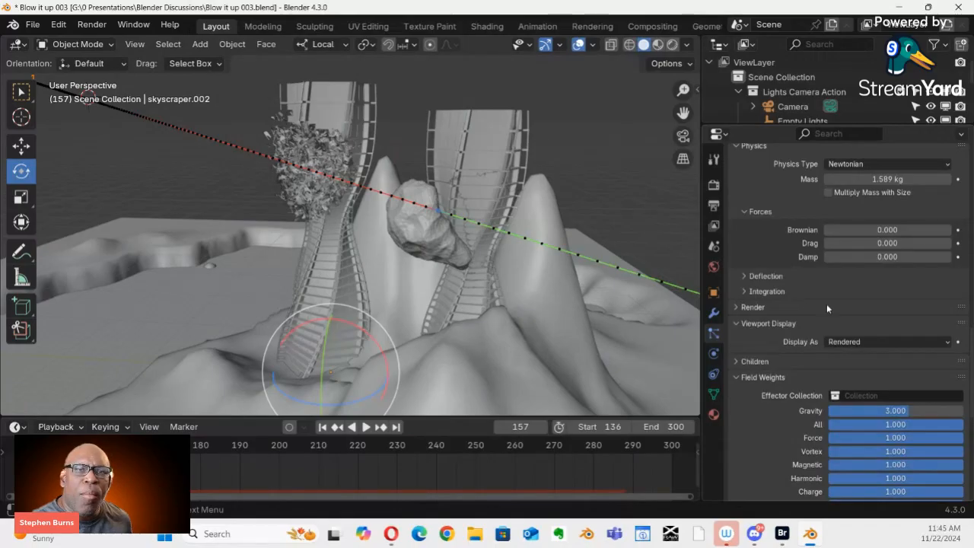
{"action": "scroll", "coordinate": [852, 312], "scroll_direction": "up", "scroll_amount": 8}
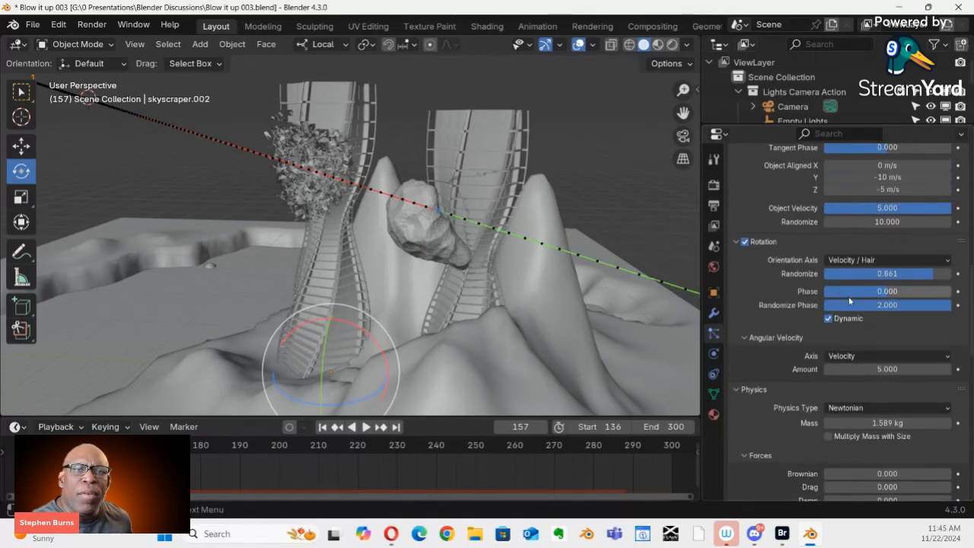
{"action": "scroll", "coordinate": [848, 298], "scroll_direction": "up", "scroll_amount": 2}
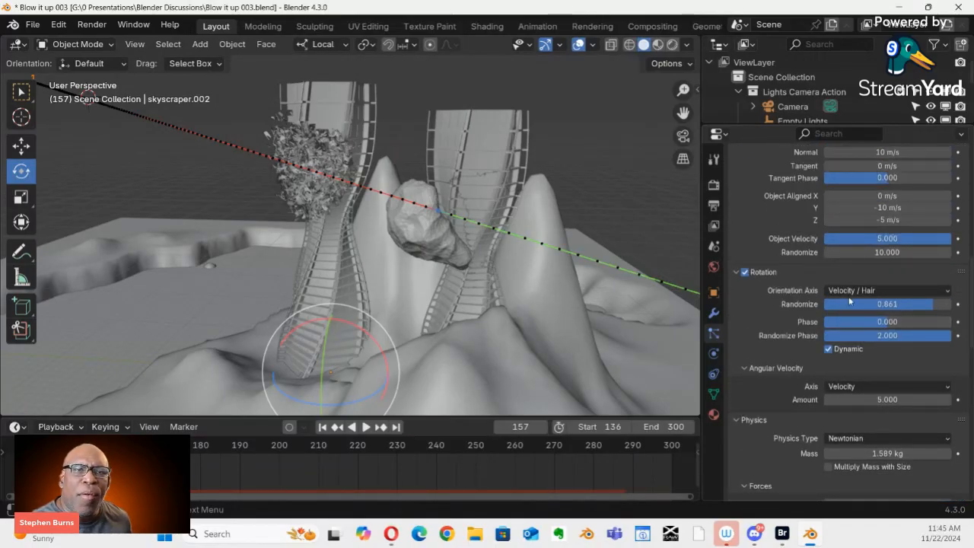
{"action": "scroll", "coordinate": [850, 302], "scroll_direction": "up", "scroll_amount": 3}
{"action": "scroll", "coordinate": [849, 338], "scroll_direction": "down", "scroll_amount": 4}
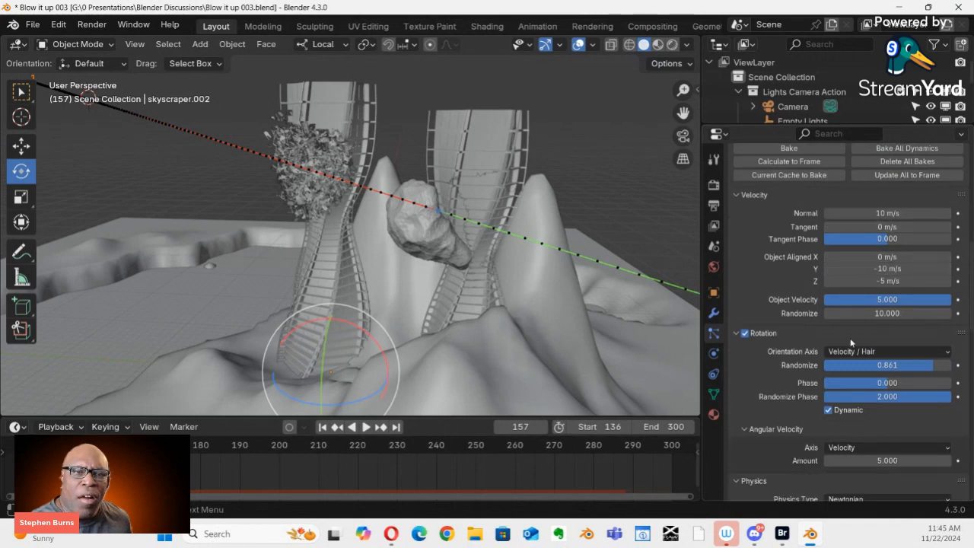
{"action": "scroll", "coordinate": [853, 337], "scroll_direction": "down", "scroll_amount": 7}
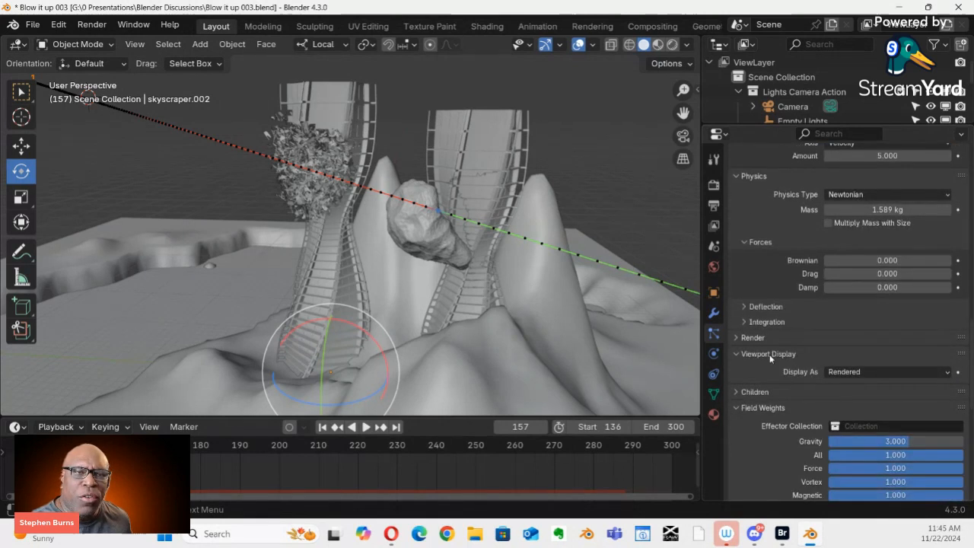
{"action": "scroll", "coordinate": [763, 333], "scroll_direction": "down", "scroll_amount": 2}
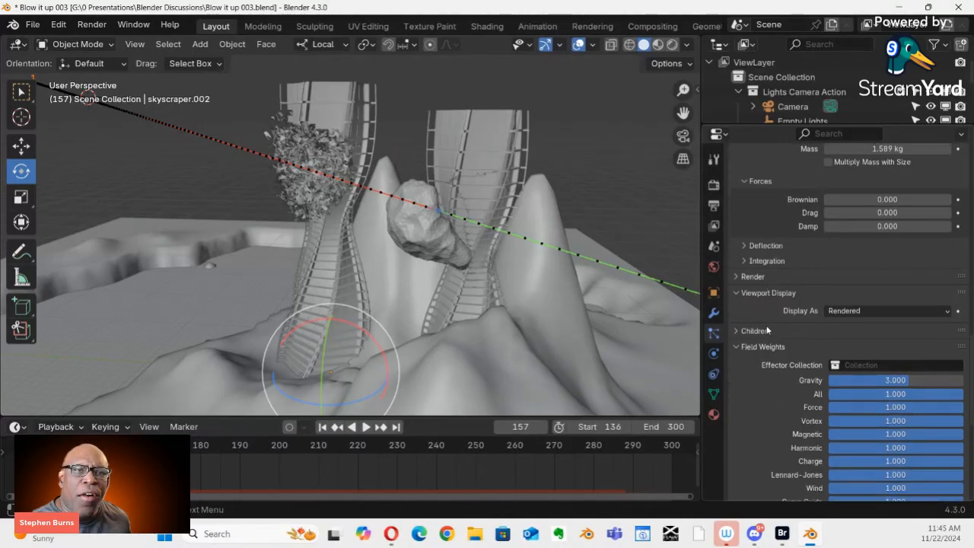
{"action": "scroll", "coordinate": [787, 353], "scroll_direction": "down", "scroll_amount": 9}
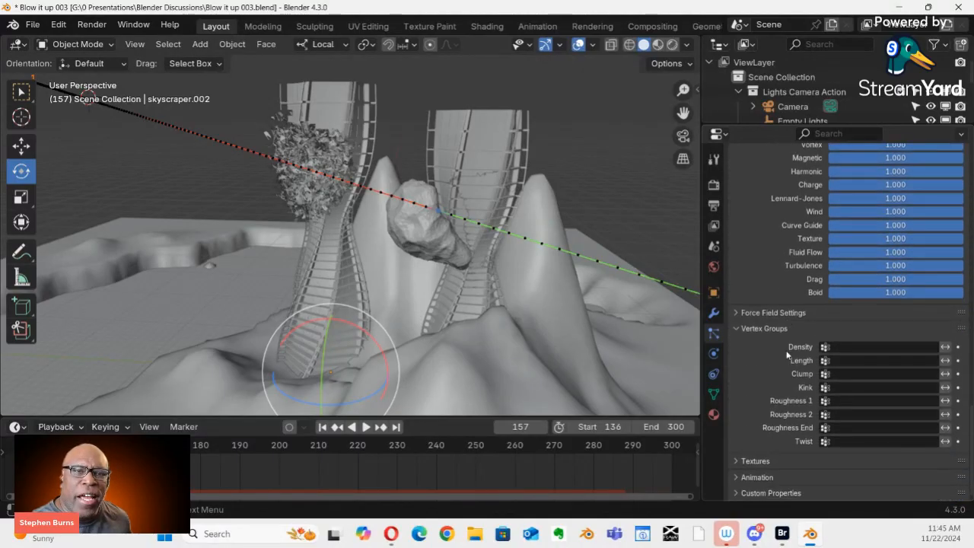
{"action": "scroll", "coordinate": [788, 350], "scroll_direction": "up", "scroll_amount": 6}
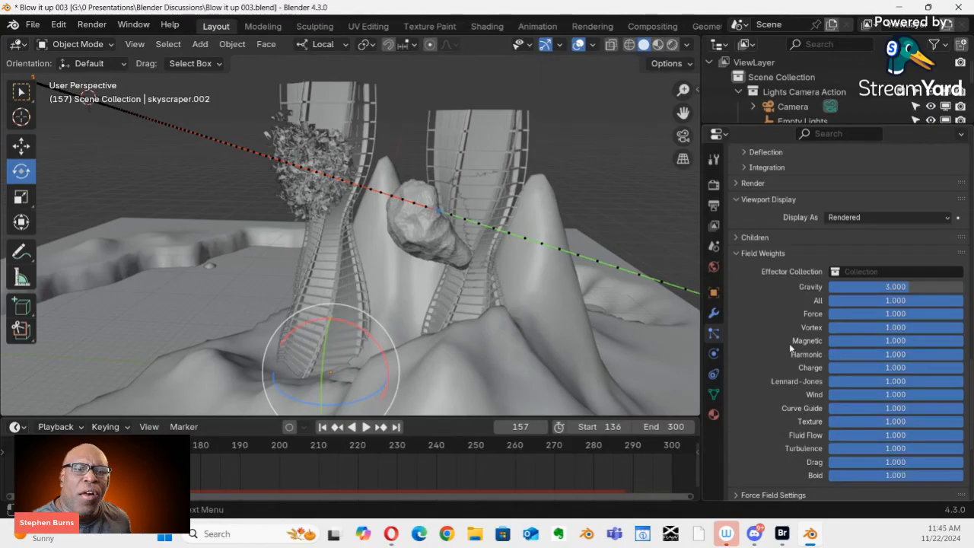
{"action": "scroll", "coordinate": [789, 343], "scroll_direction": "down", "scroll_amount": 6}
{"action": "scroll", "coordinate": [793, 441], "scroll_direction": "up", "scroll_amount": 9}
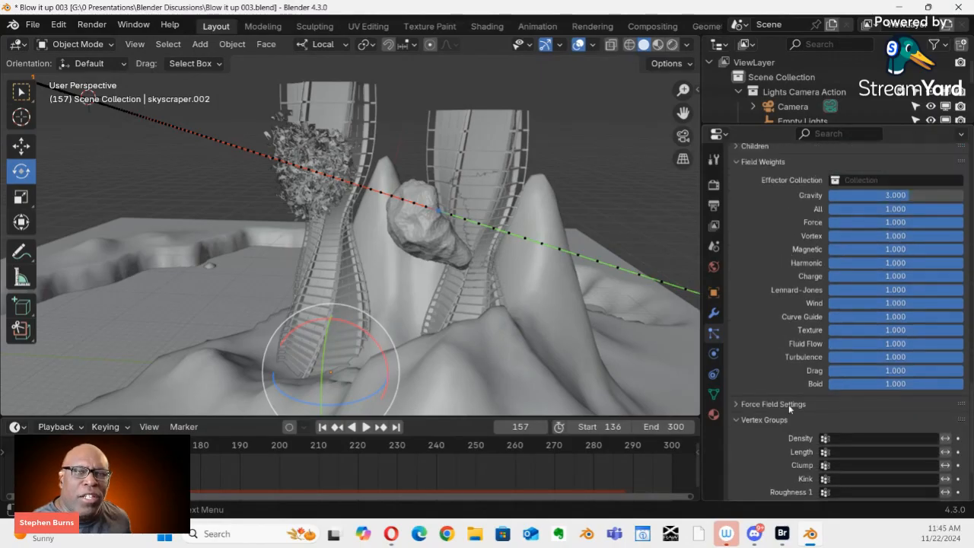
{"action": "scroll", "coordinate": [765, 363], "scroll_direction": "up", "scroll_amount": 2}
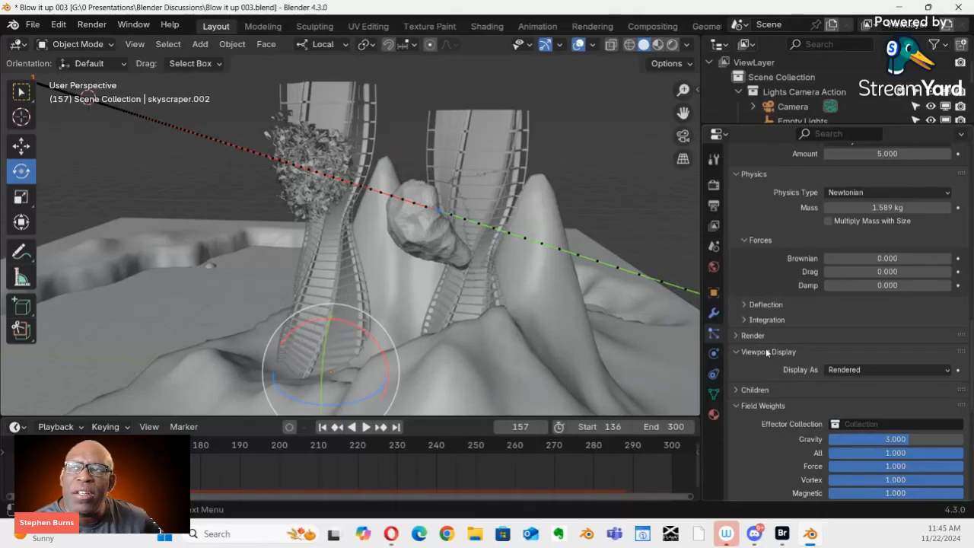
{"action": "scroll", "coordinate": [762, 338], "scroll_direction": "up", "scroll_amount": 6}
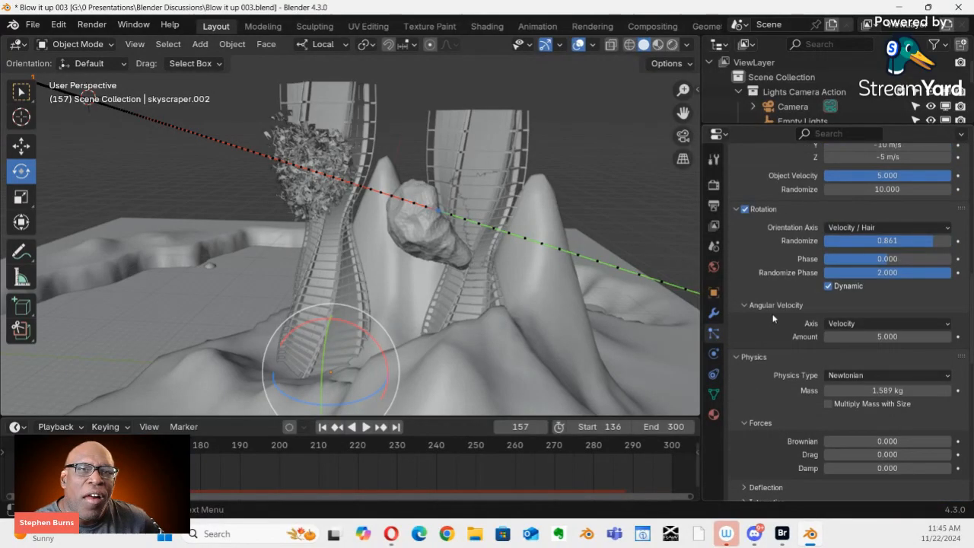
{"action": "scroll", "coordinate": [780, 334], "scroll_direction": "down", "scroll_amount": 3}
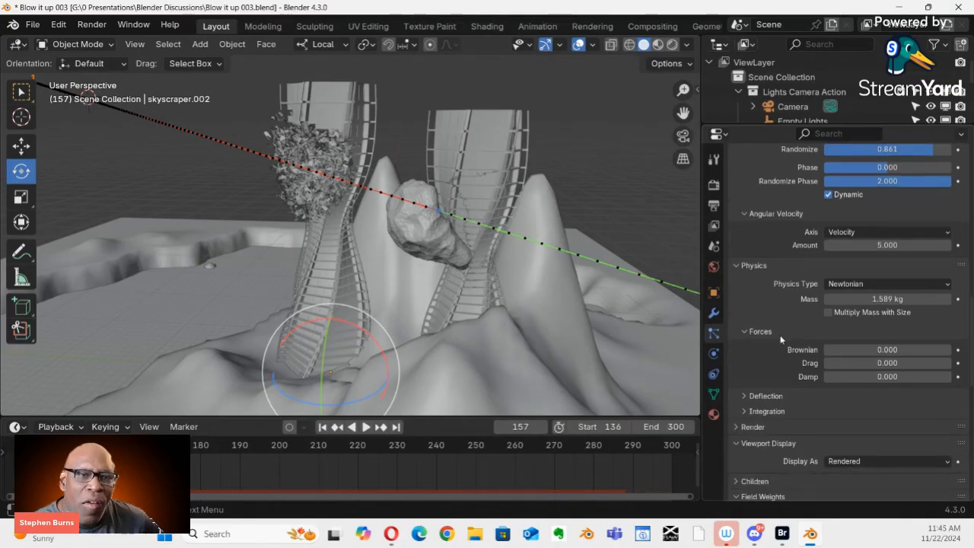
Enlarge the Outliner so that the full Shratnel collection with its skyscraper pieces is listed
{"action": "scroll", "coordinate": [780, 338], "scroll_direction": "up", "scroll_amount": 2}
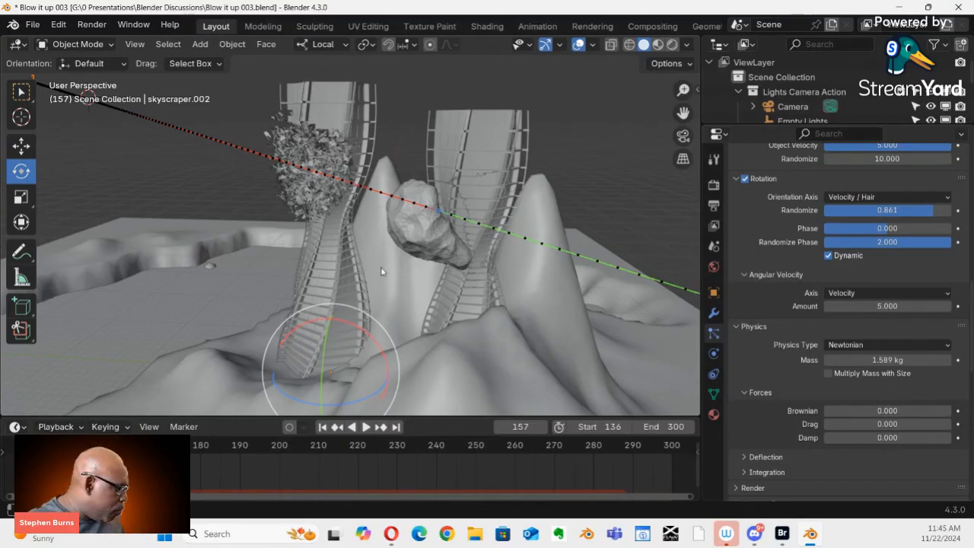
{"action": "middle_click_drag", "start_coordinate": [358, 216], "coordinate": [426, 245]}
{"action": "left_click_drag", "start_coordinate": [851, 125], "coordinate": [851, 347]}
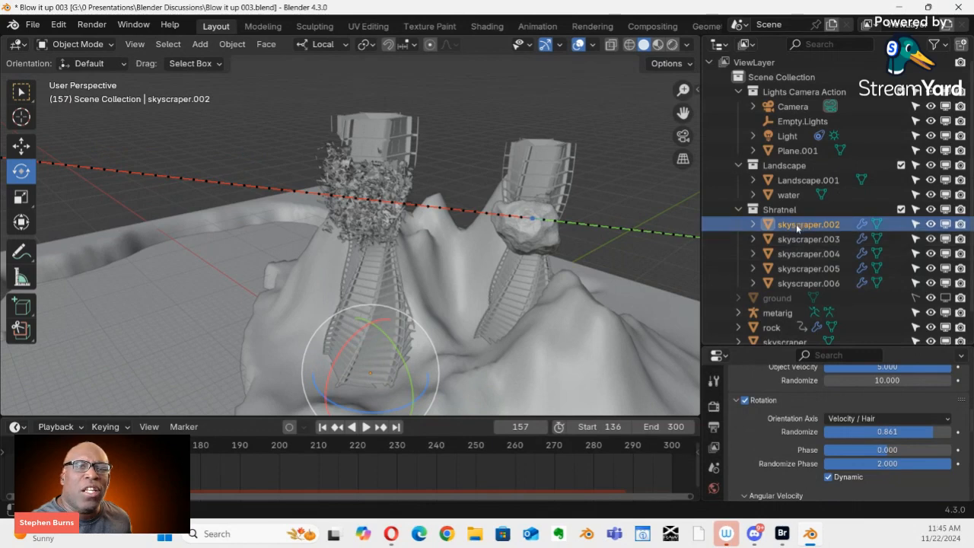
{"action": "middle_click_drag", "start_coordinate": [462, 232], "coordinate": [525, 232]}
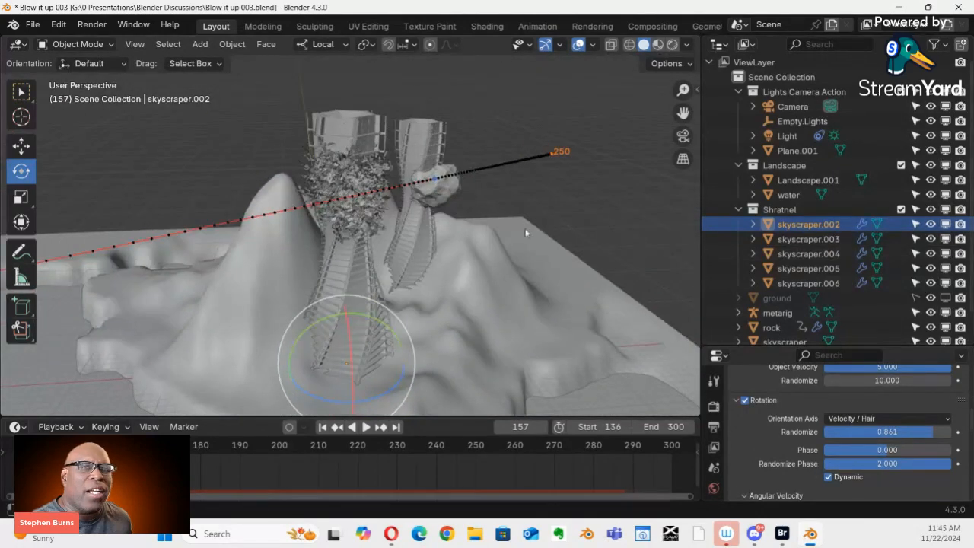
Clear the selection of skyscraper.002 and save the Blow it up 003 file
{"action": "left_click", "coordinate": [325, 182]}
{"action": "left_click", "coordinate": [350, 207]}
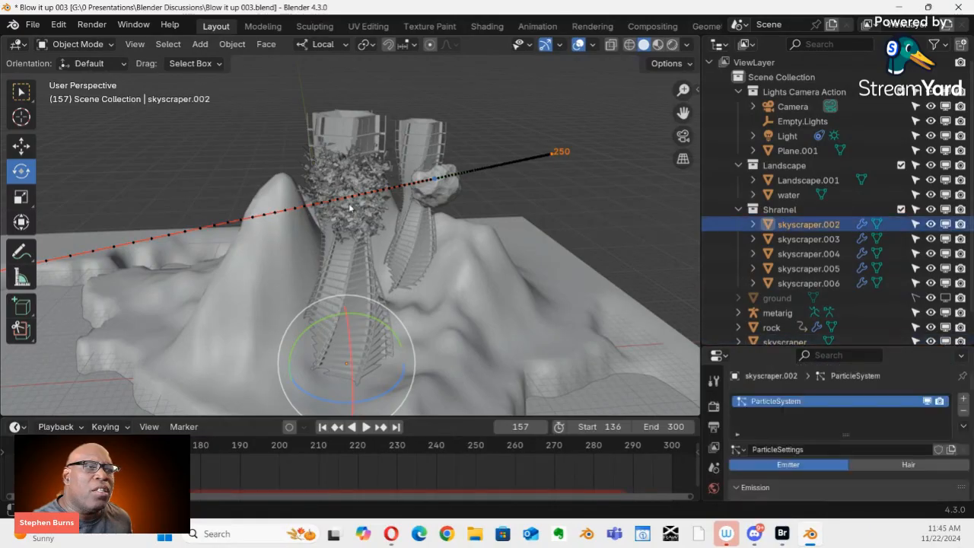
{"action": "left_click", "coordinate": [542, 206]}
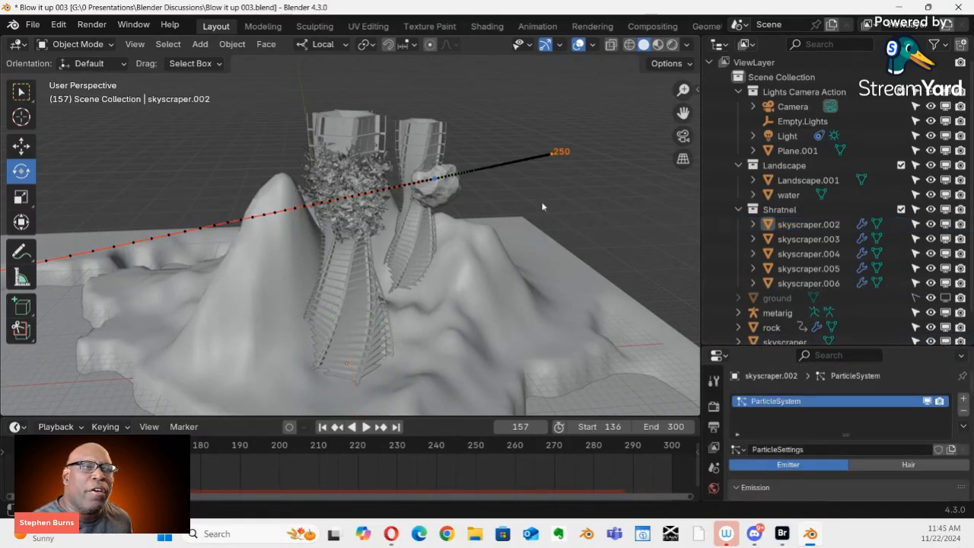
{"action": "middle_click_drag", "start_coordinate": [570, 200], "coordinate": [510, 234]}
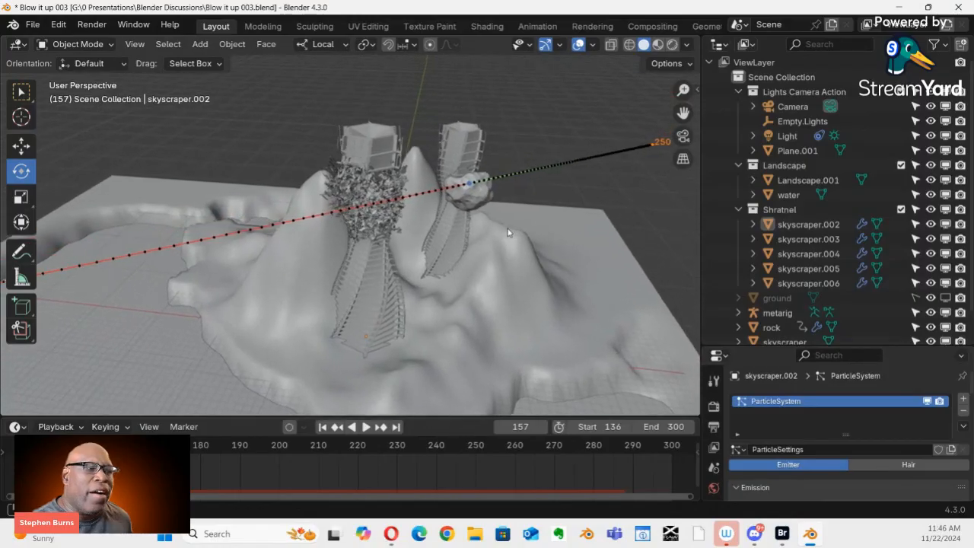
{"action": "scroll", "coordinate": [467, 218], "scroll_direction": "up", "scroll_amount": 2}
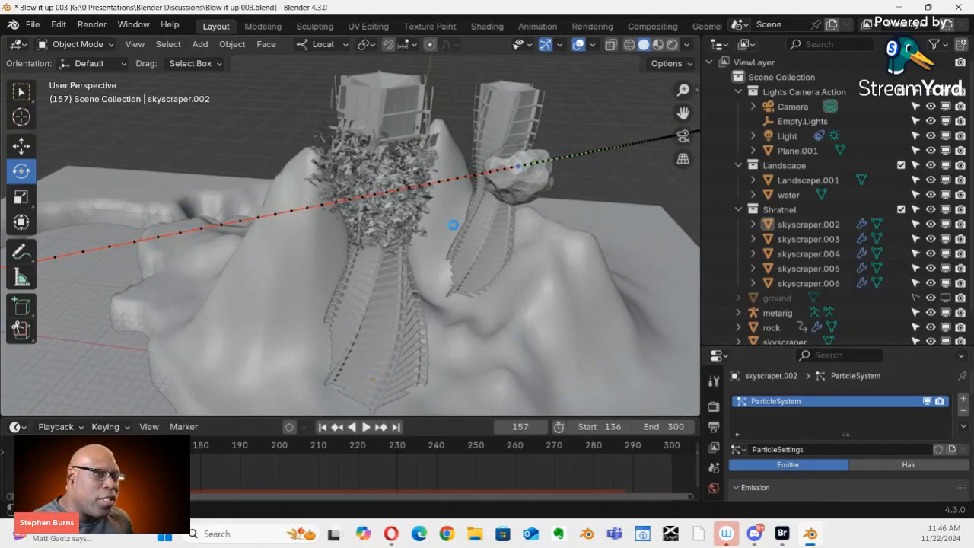
{"action": "key", "text": "ctrl+s"}
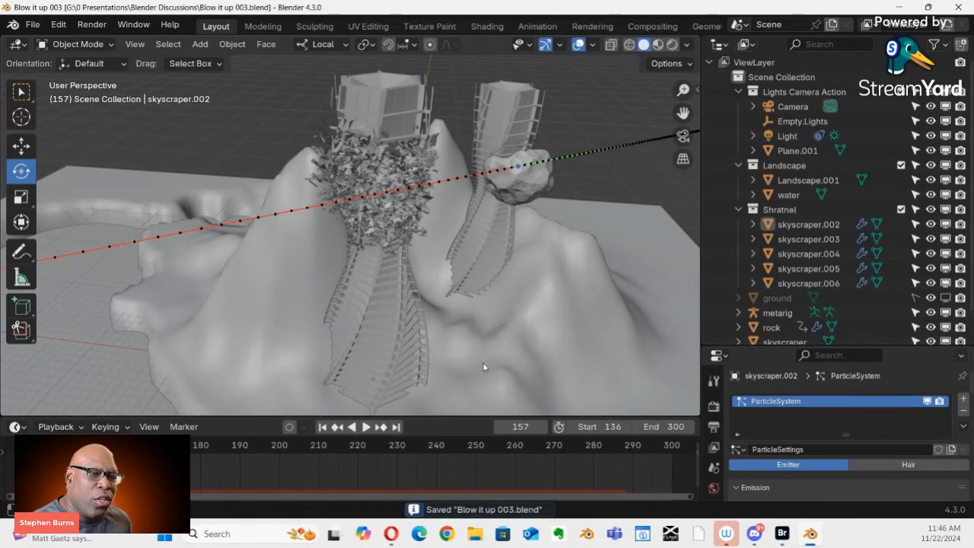
Reselect skyscraper.002 and play the animation in reverse, stopping at frame 127 before the rock hits
{"action": "middle_click_drag", "start_coordinate": [411, 352], "coordinate": [413, 278]}
{"action": "left_click", "coordinate": [359, 163]}
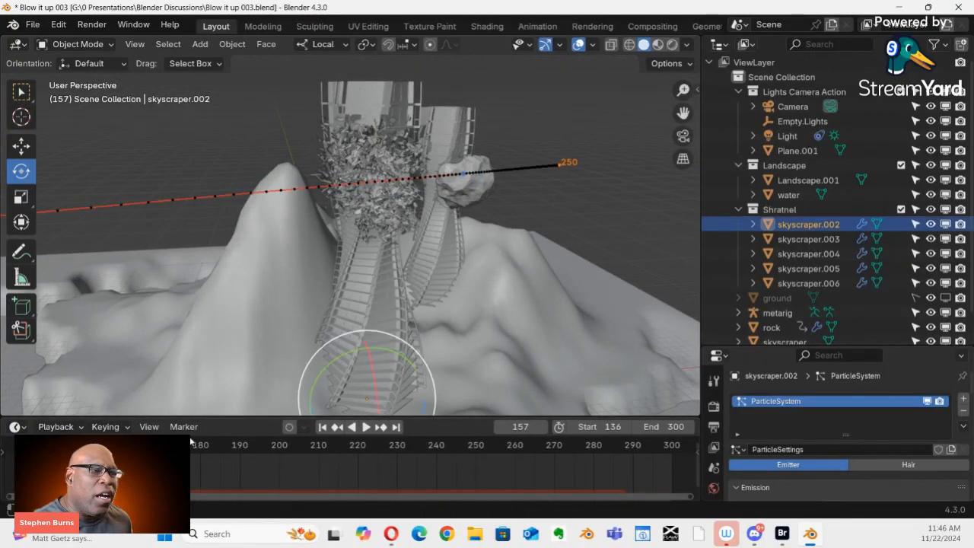
{"action": "key", "text": "shift+ctrl+space"}
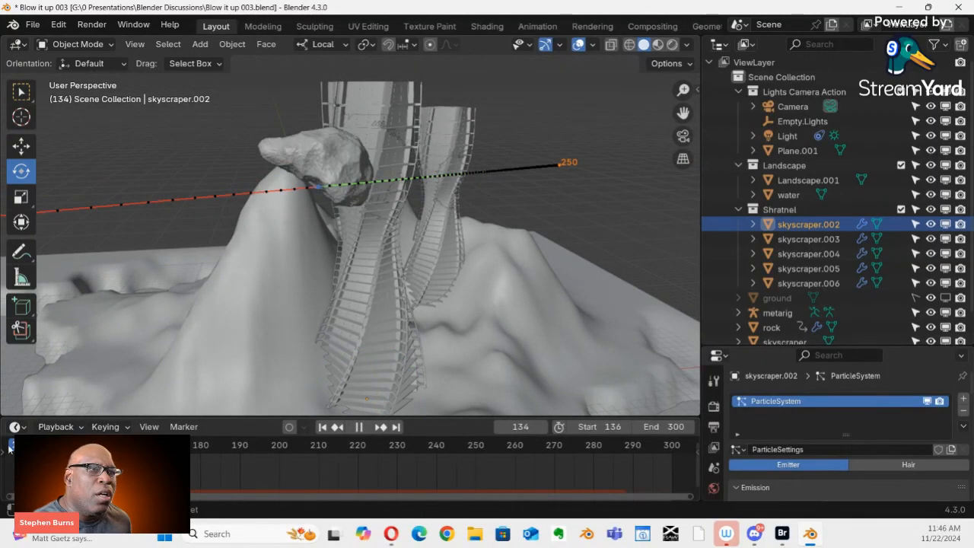
{"action": "key", "text": "space"}
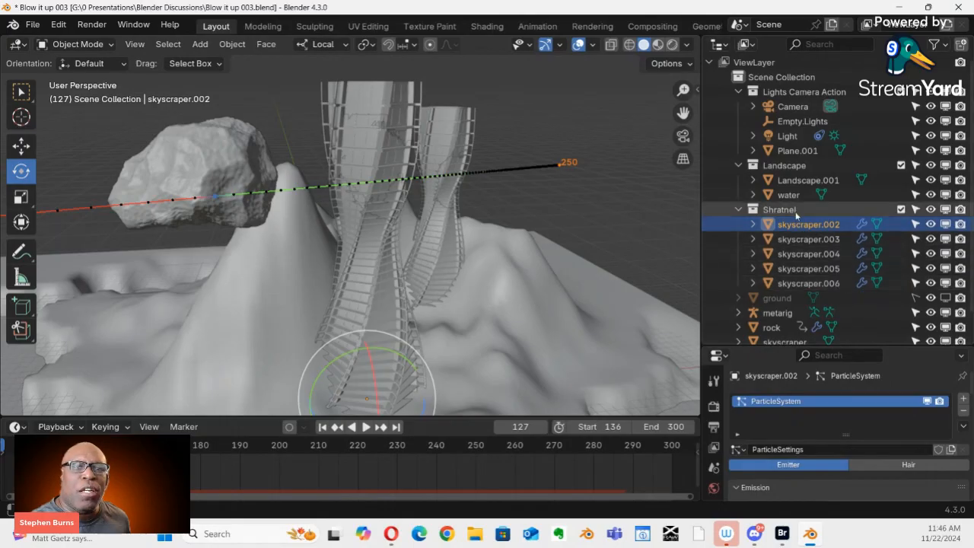
Toggle the viewport display of the Shratnel collection and of skyscraper.002 off and on to compare the buildings without their shrapnel pieces
{"action": "left_click", "coordinate": [945, 210]}
{"action": "left_click", "coordinate": [944, 209]}
{"action": "left_click", "coordinate": [945, 209]}
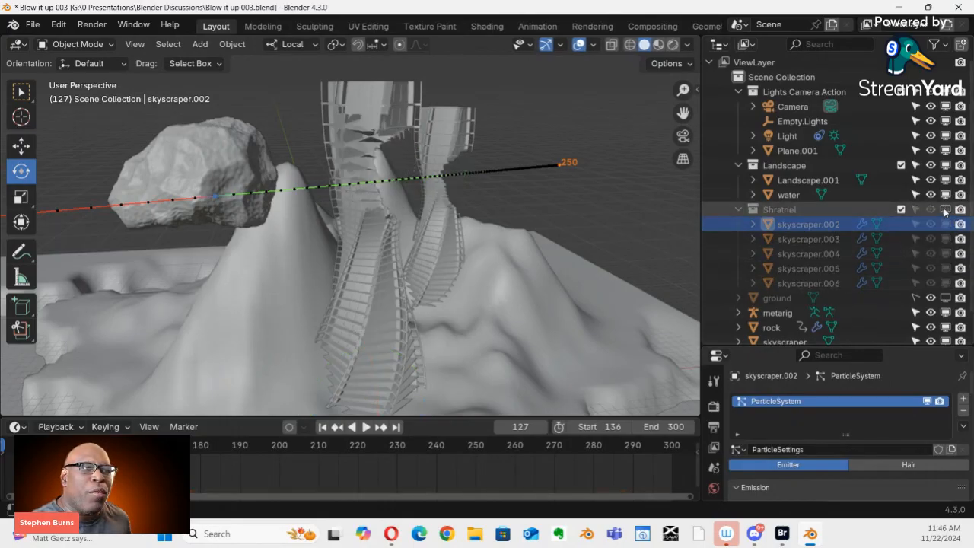
{"action": "left_click", "coordinate": [944, 209]}
{"action": "left_click", "coordinate": [945, 209]}
{"action": "left_click", "coordinate": [944, 209]}
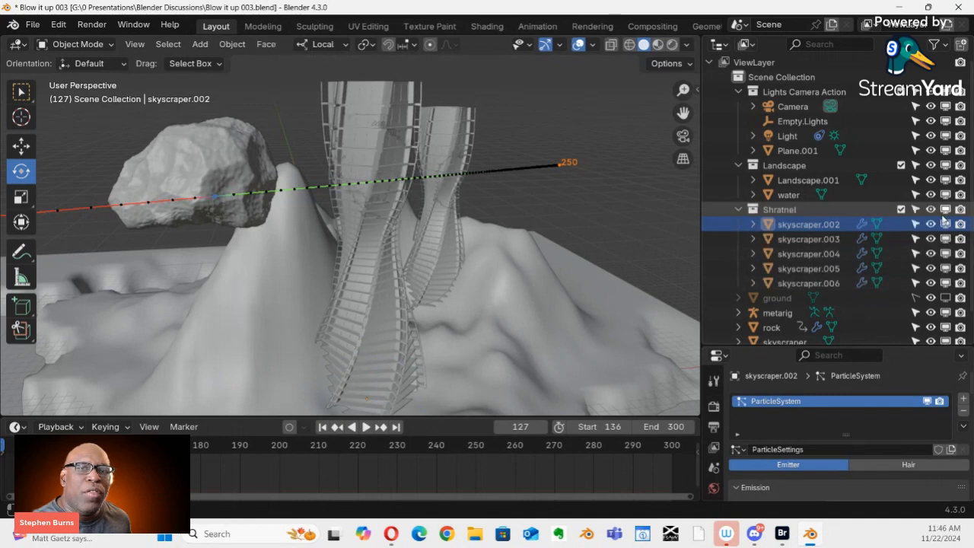
{"action": "left_click", "coordinate": [945, 224]}
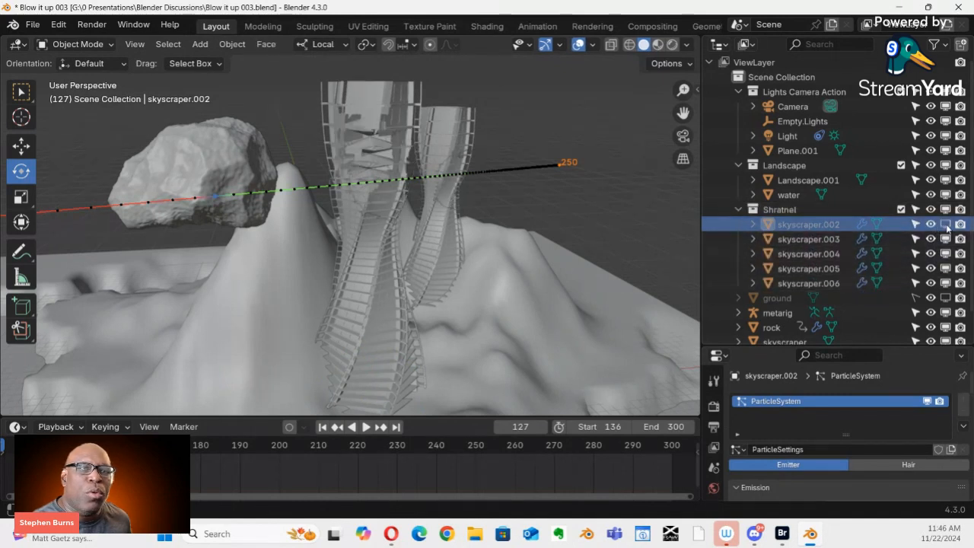
{"action": "left_click", "coordinate": [945, 223]}
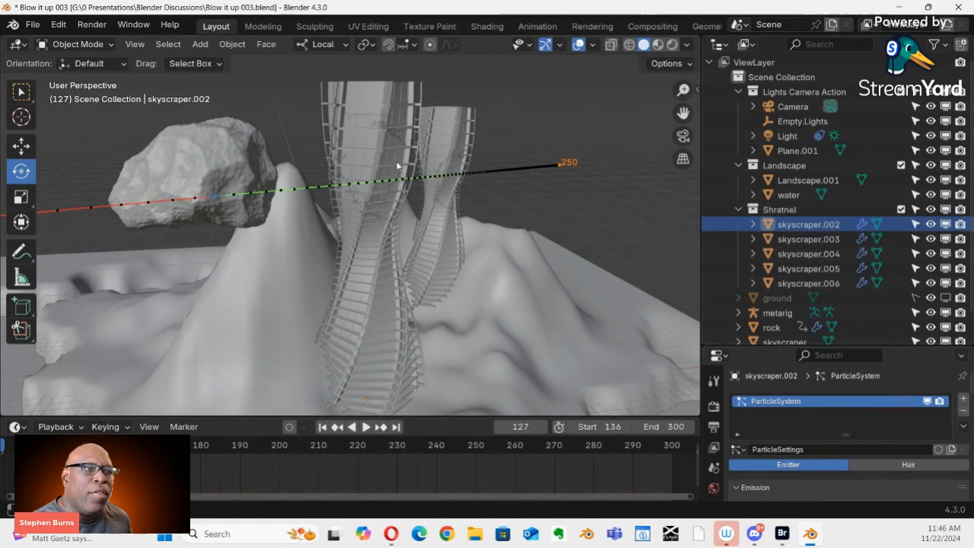
Save the scene with skyscraper.002 selected at frame 127 and close Blender
{"action": "left_click", "coordinate": [369, 157]}
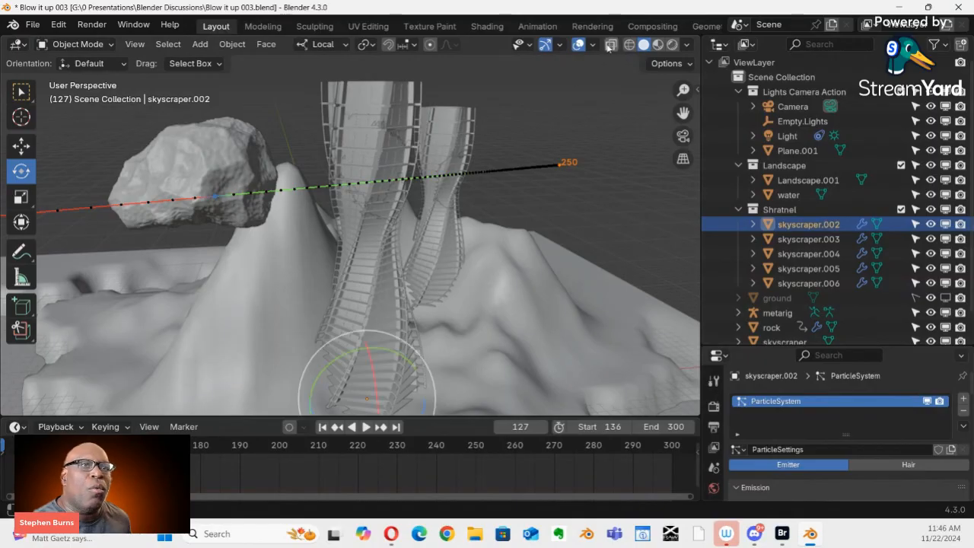
{"action": "middle_click_drag", "start_coordinate": [501, 193], "coordinate": [412, 211]}
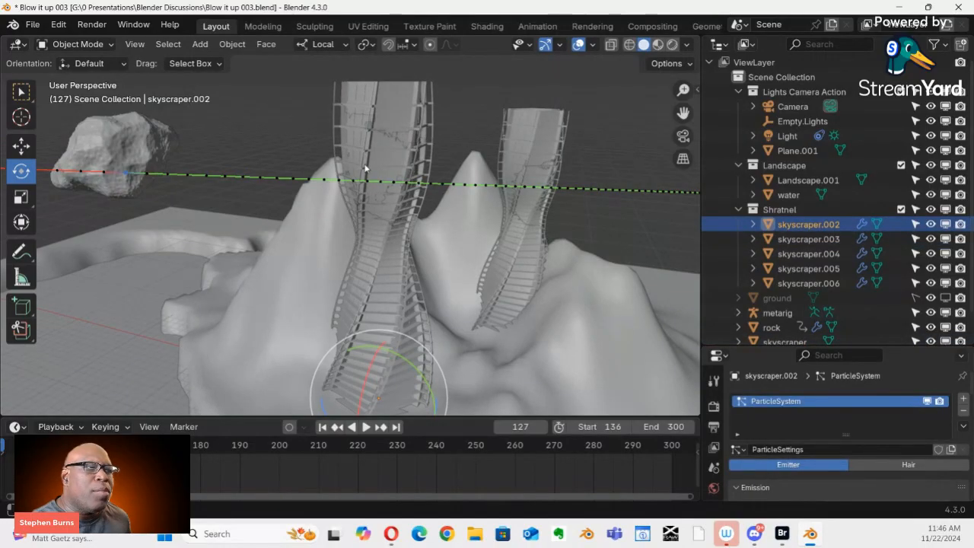
{"action": "middle_click_drag", "start_coordinate": [366, 167], "coordinate": [377, 177]}
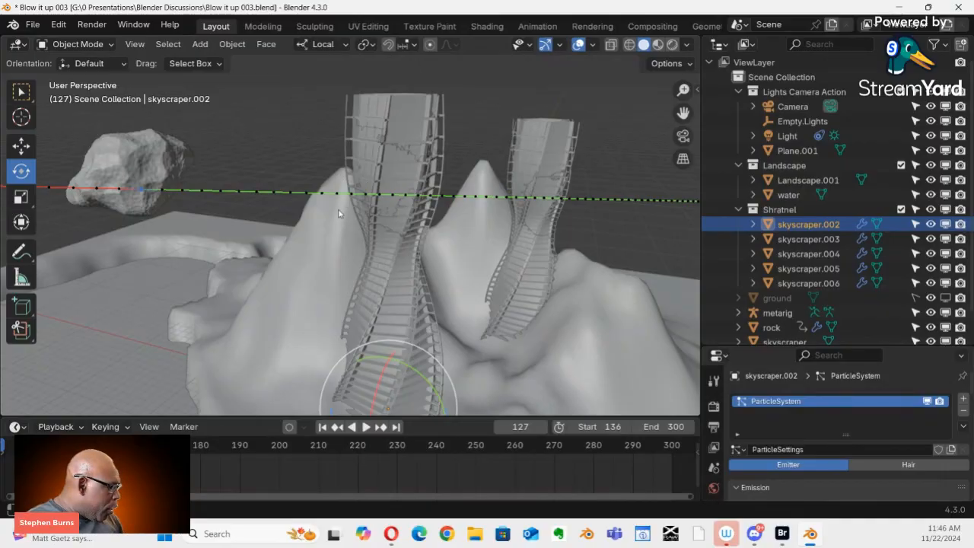
{"action": "key", "text": "ctrl+s"}
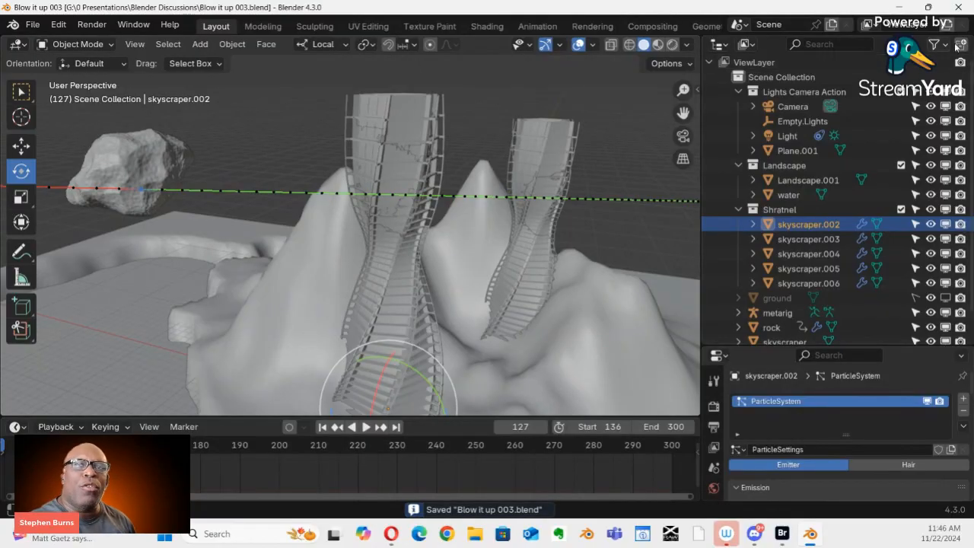
{"action": "left_click", "coordinate": [962, 7]}
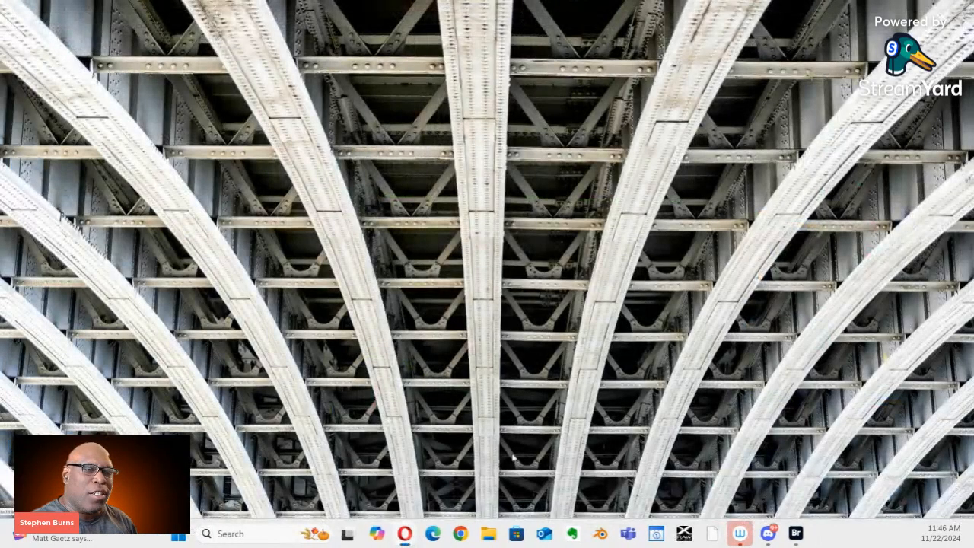
Switch to the Opera browser and go to blender.org
{"action": "left_click", "coordinate": [180, 537]}
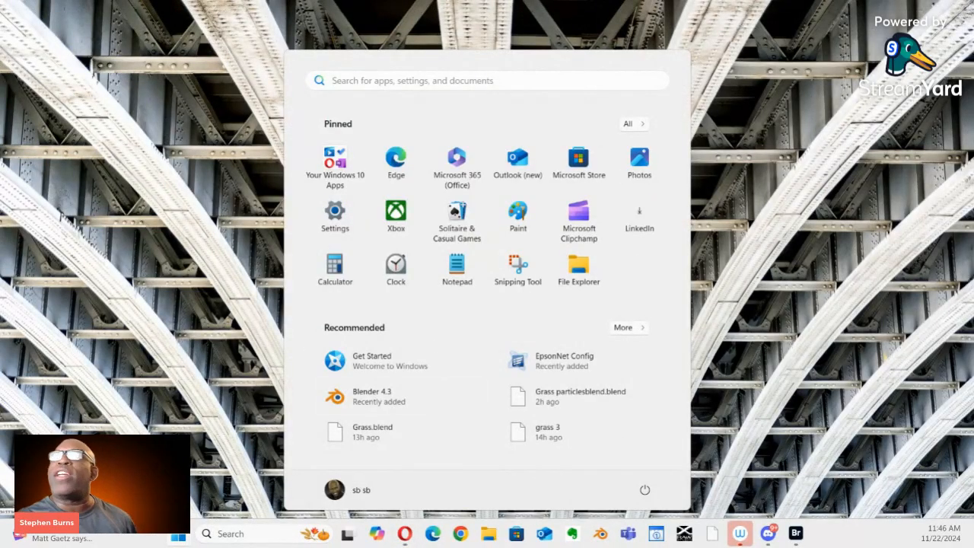
{"action": "key", "text": "Escape"}
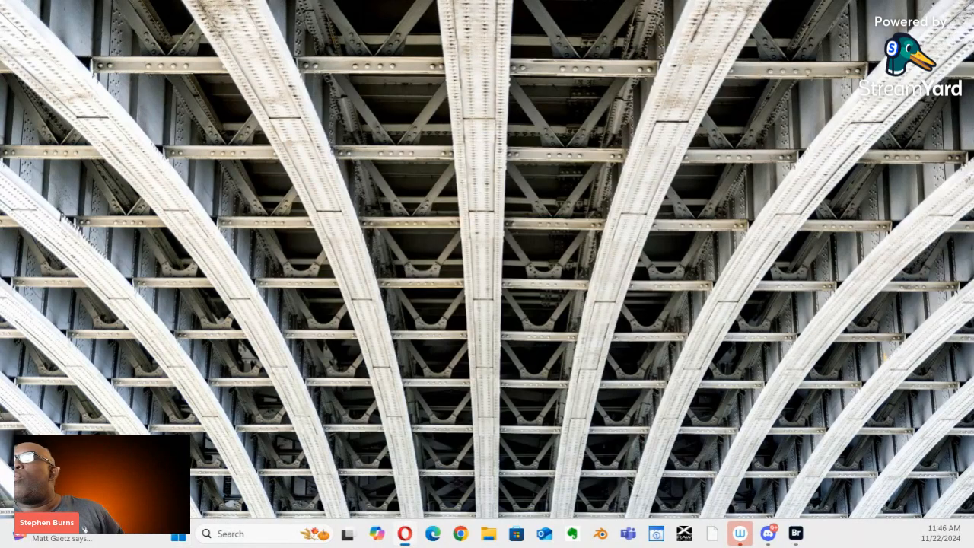
{"action": "left_click_drag", "start_coordinate": [972, 194], "coordinate": [375, 2]}
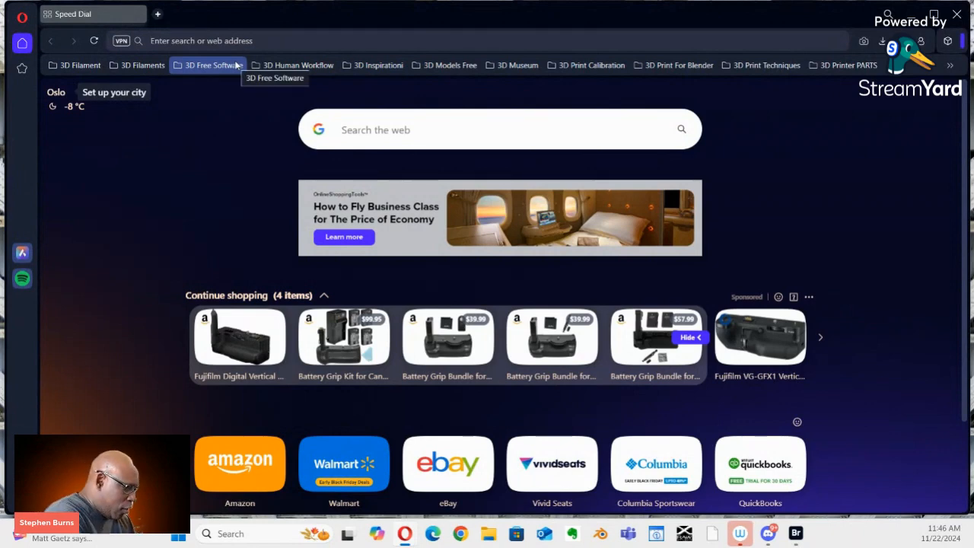
{"action": "type", "text": "blender.org"}
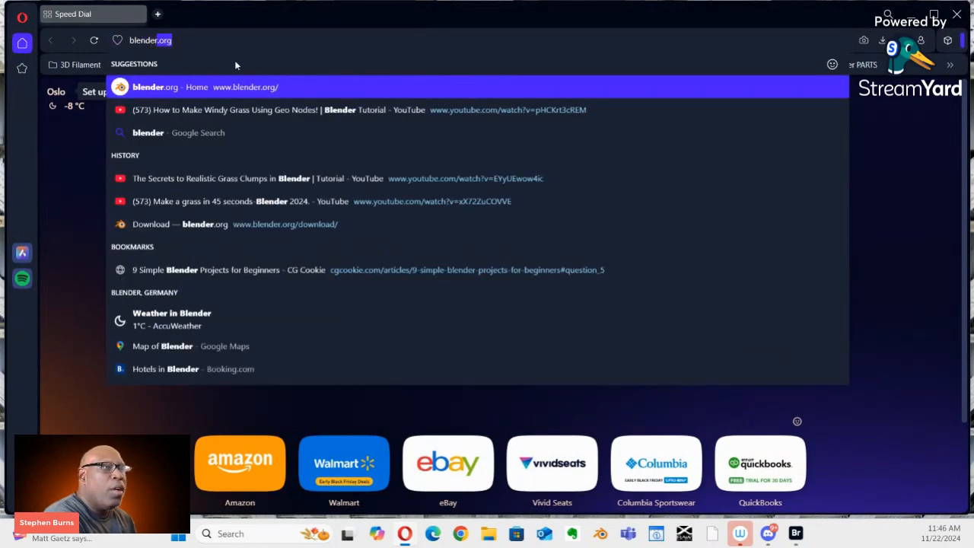
{"action": "key", "text": "Return"}
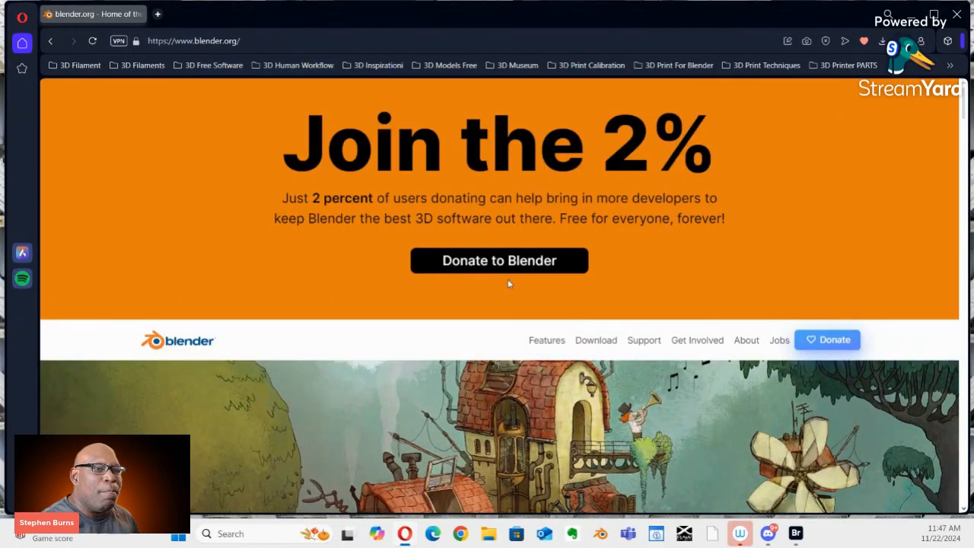
Open the site's Download page, look over the Blender 4.3.0 download options, and minimize the browser
{"action": "scroll", "coordinate": [446, 144], "scroll_direction": "down", "scroll_amount": 3}
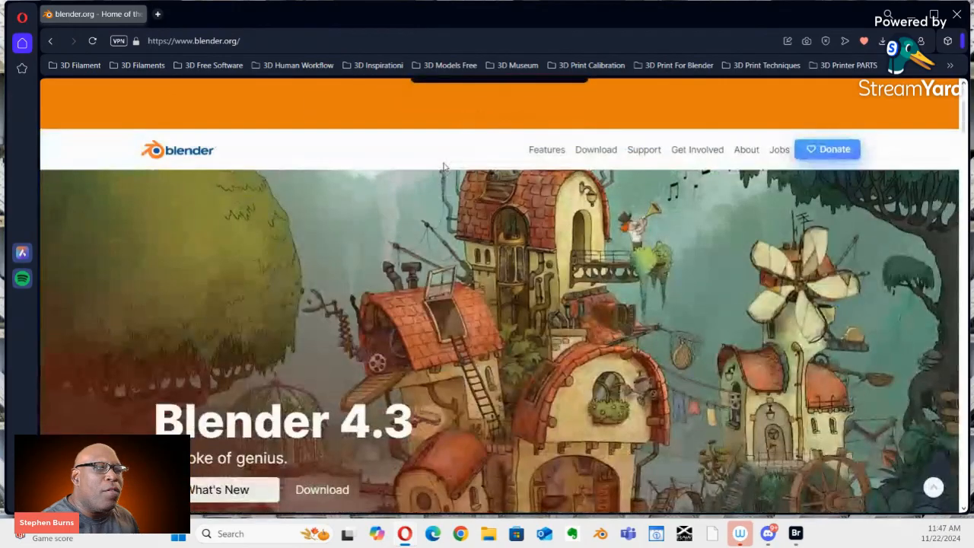
{"action": "scroll", "coordinate": [444, 165], "scroll_direction": "up", "scroll_amount": 3}
{"action": "scroll", "coordinate": [456, 179], "scroll_direction": "down", "scroll_amount": 3}
{"action": "left_click", "coordinate": [613, 151]}
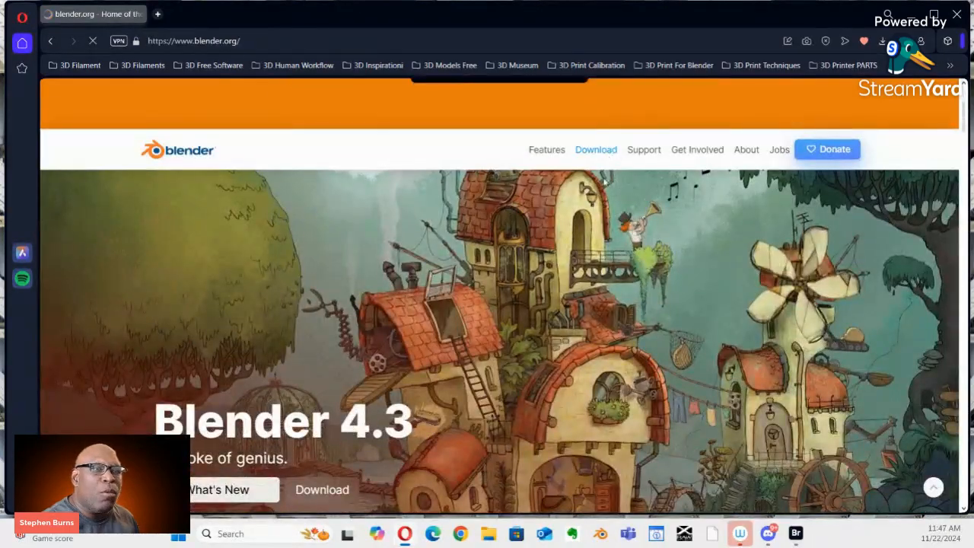
{"action": "scroll", "coordinate": [510, 355], "scroll_direction": "down", "scroll_amount": 4}
{"action": "scroll", "coordinate": [510, 357], "scroll_direction": "up", "scroll_amount": 2}
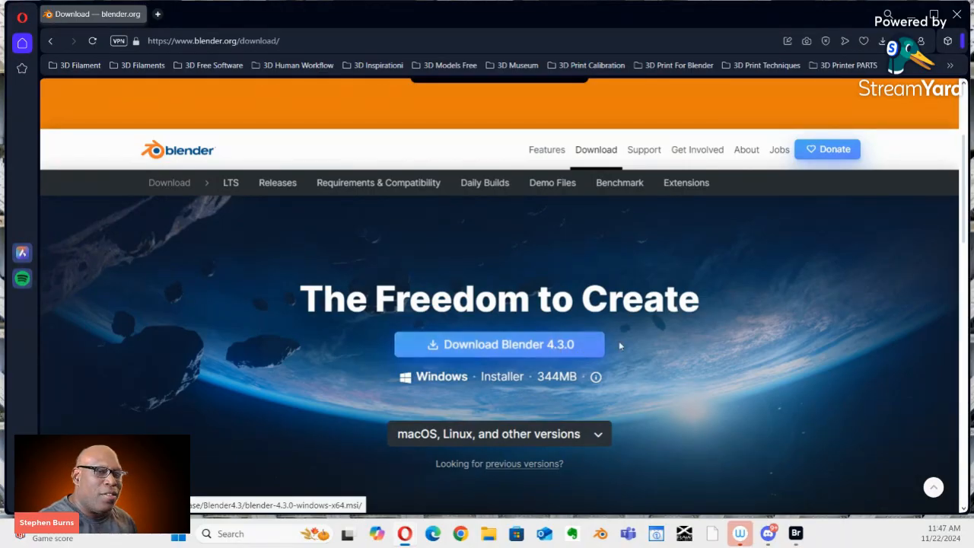
{"action": "scroll", "coordinate": [641, 333], "scroll_direction": "down", "scroll_amount": 4}
{"action": "scroll", "coordinate": [642, 333], "scroll_direction": "up", "scroll_amount": 3}
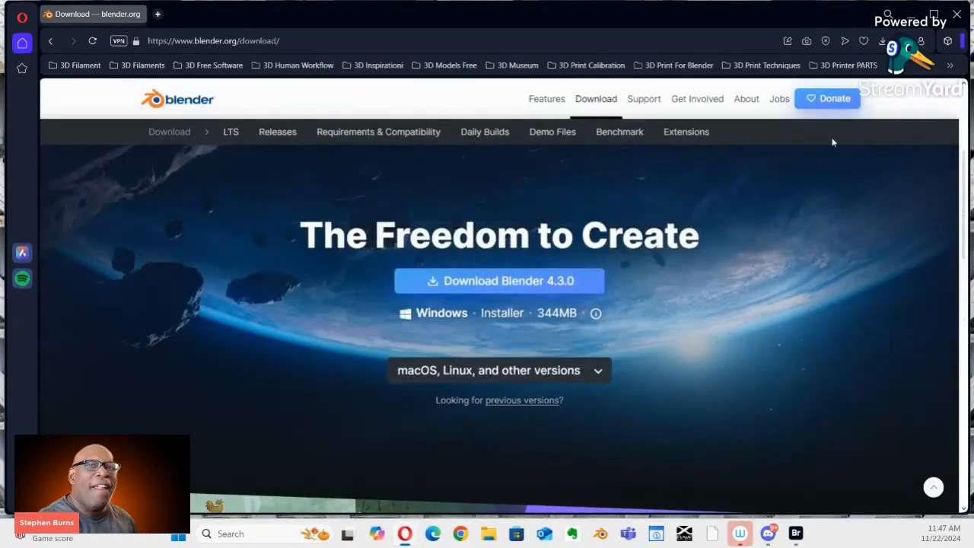
{"action": "left_click", "coordinate": [910, 13]}
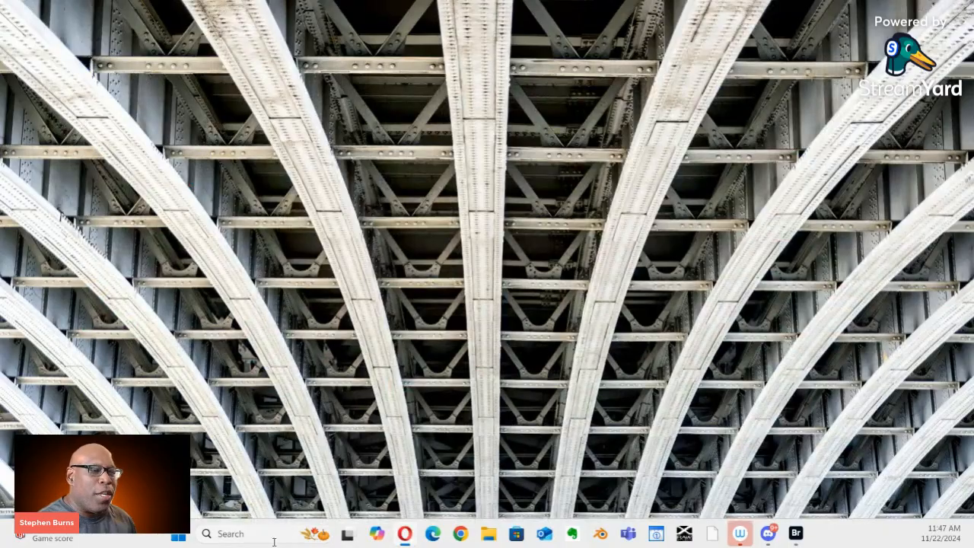
Launch Blender 4.3 from the list of installed apps and dismiss its splash screen
{"action": "left_click", "coordinate": [178, 537]}
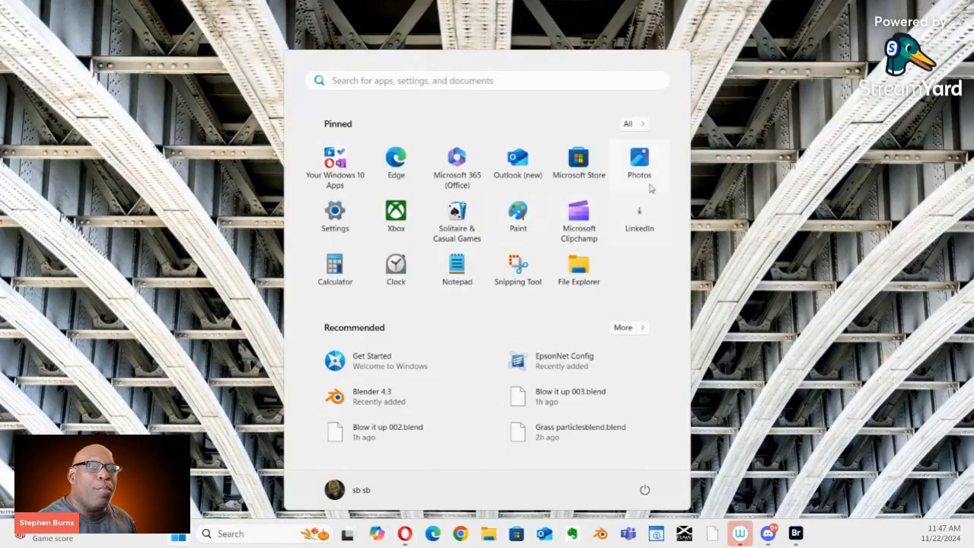
{"action": "left_click", "coordinate": [632, 123]}
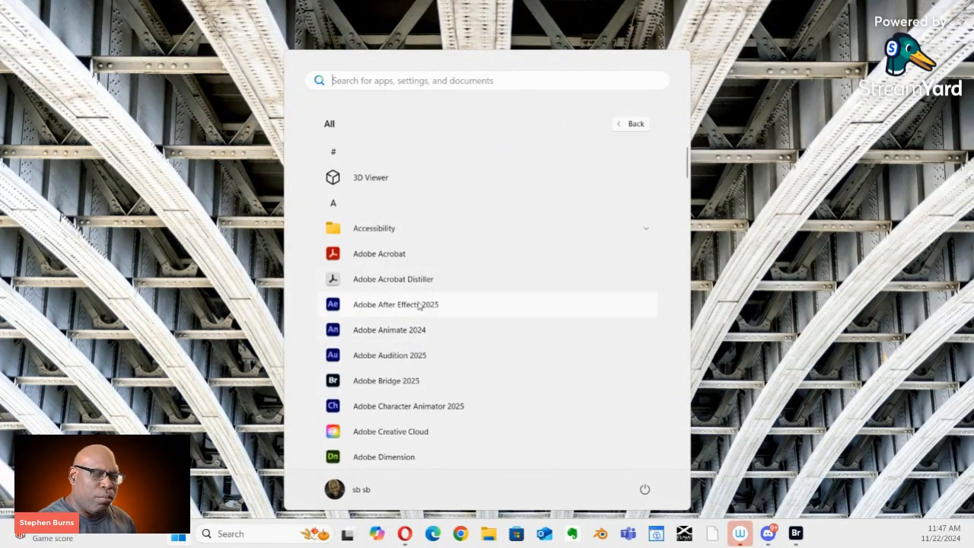
{"action": "scroll", "coordinate": [422, 372], "scroll_direction": "down", "scroll_amount": 4}
{"action": "scroll", "coordinate": [426, 403], "scroll_direction": "down", "scroll_amount": 8}
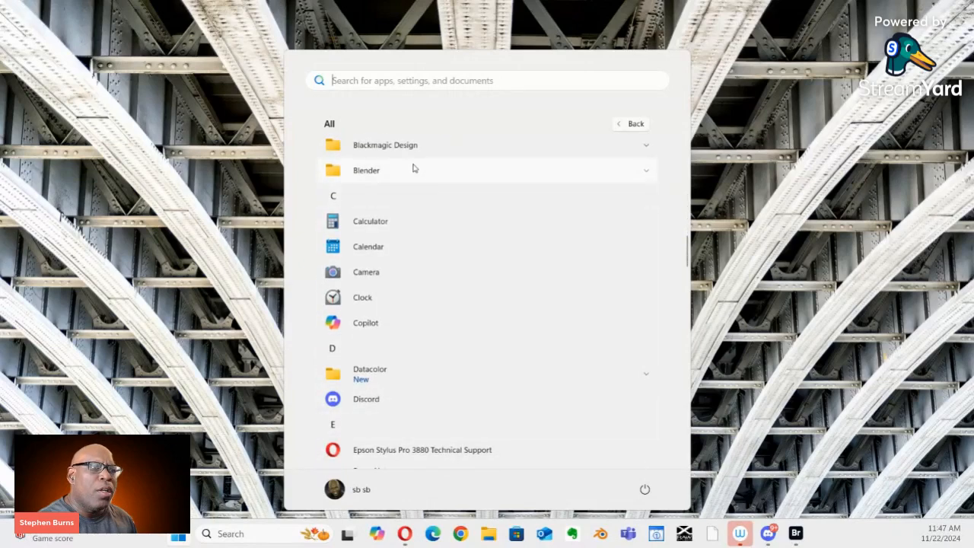
{"action": "left_click", "coordinate": [361, 172]}
{"action": "left_click", "coordinate": [365, 220]}
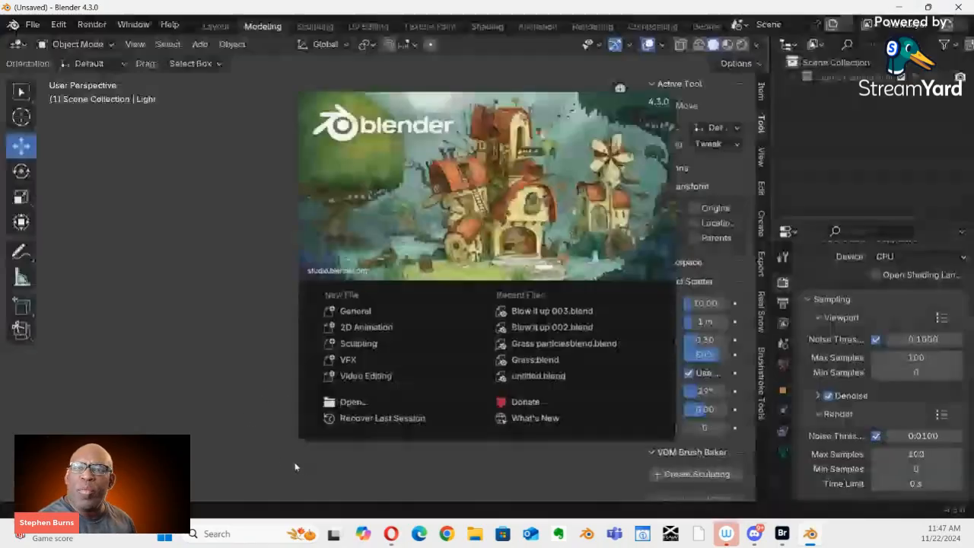
{"action": "left_click", "coordinate": [272, 213]}
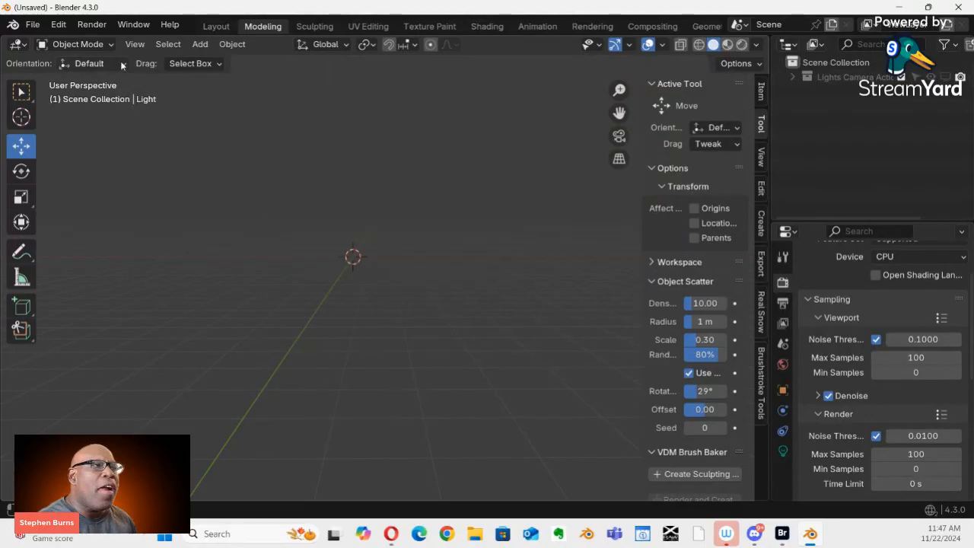
Open the recent file Blow it up 003.blend
{"action": "left_click", "coordinate": [33, 24]}
{"action": "mouse_move", "coordinate": [117, 71]}
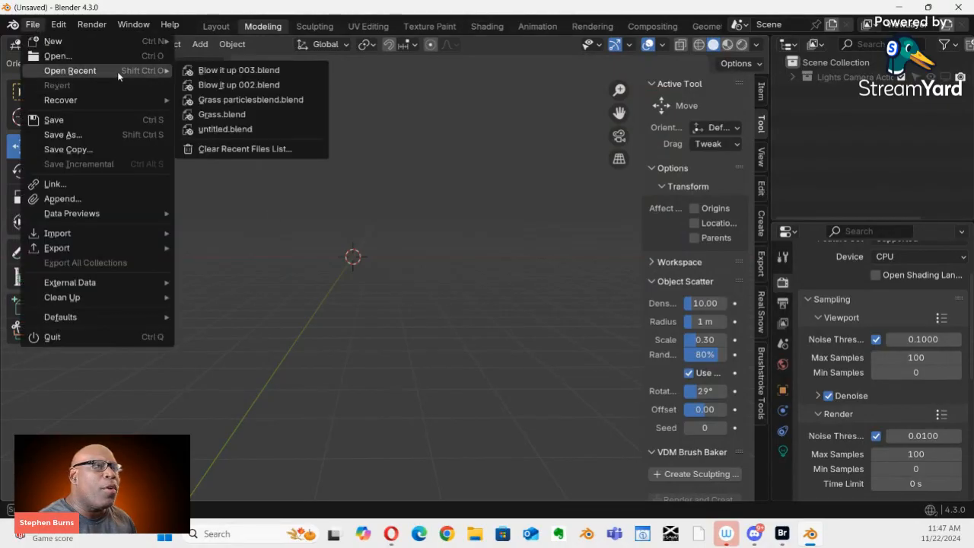
{"action": "left_click", "coordinate": [236, 71]}
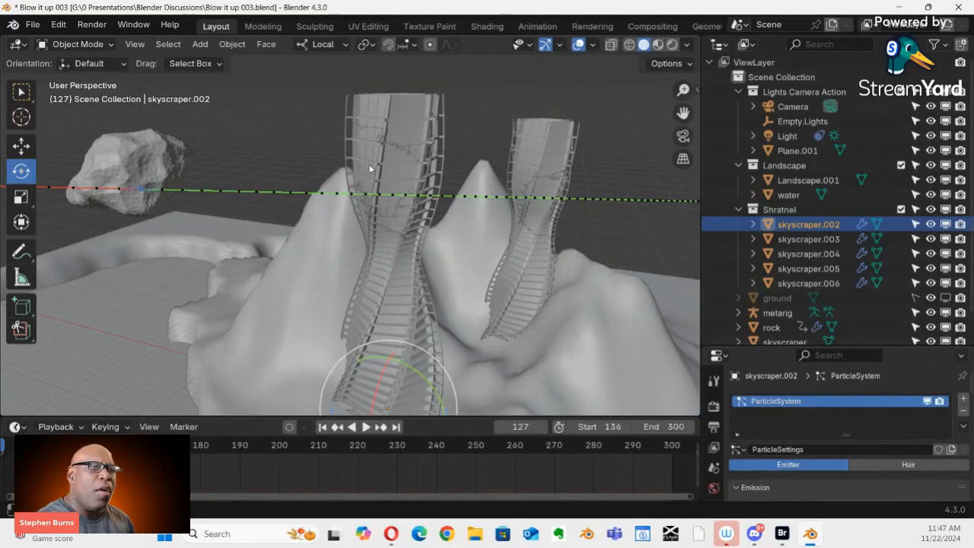
Select skyscraper.003, skyscraper.002 and the rock one after another to inspect the scene's objects
{"action": "left_click", "coordinate": [796, 241]}
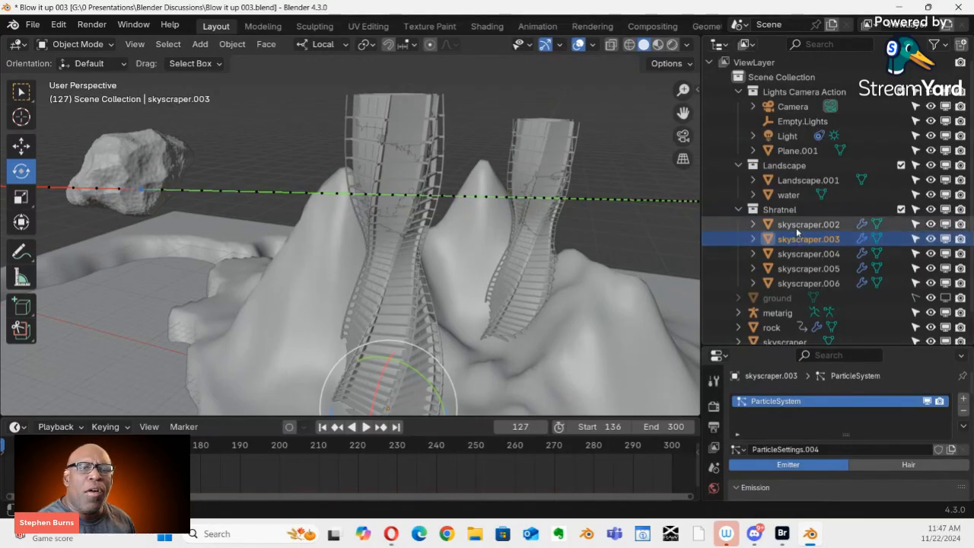
{"action": "left_click", "coordinate": [799, 226]}
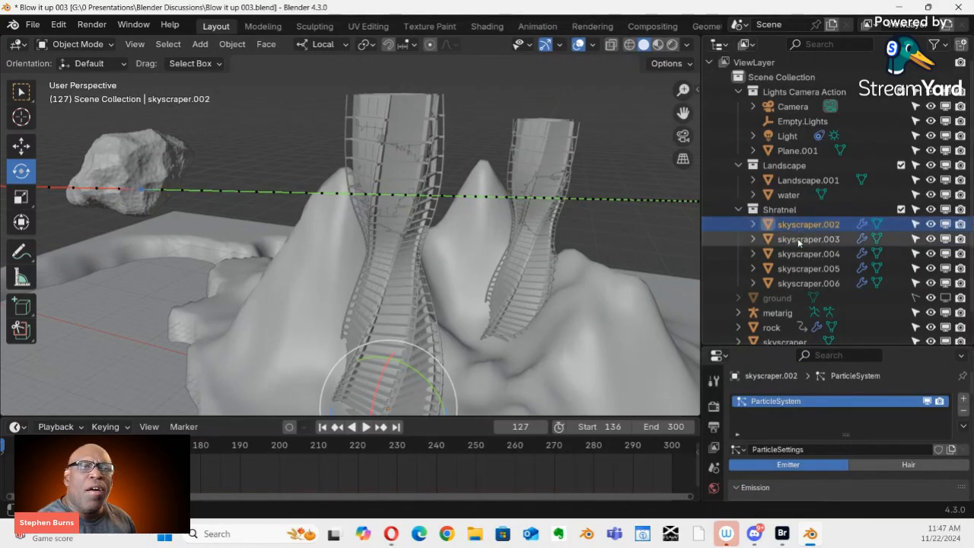
{"action": "left_click", "coordinate": [156, 155]}
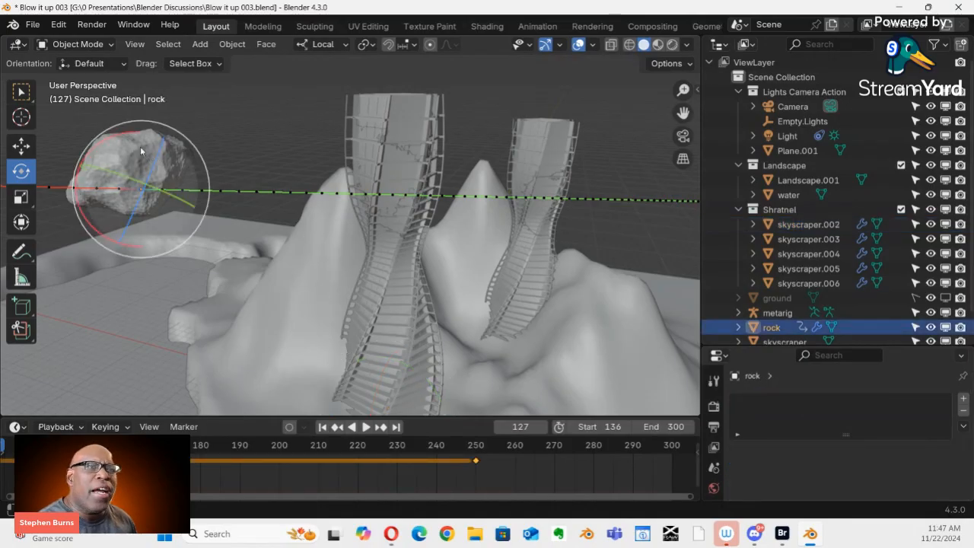
{"action": "left_click", "coordinate": [593, 45]}
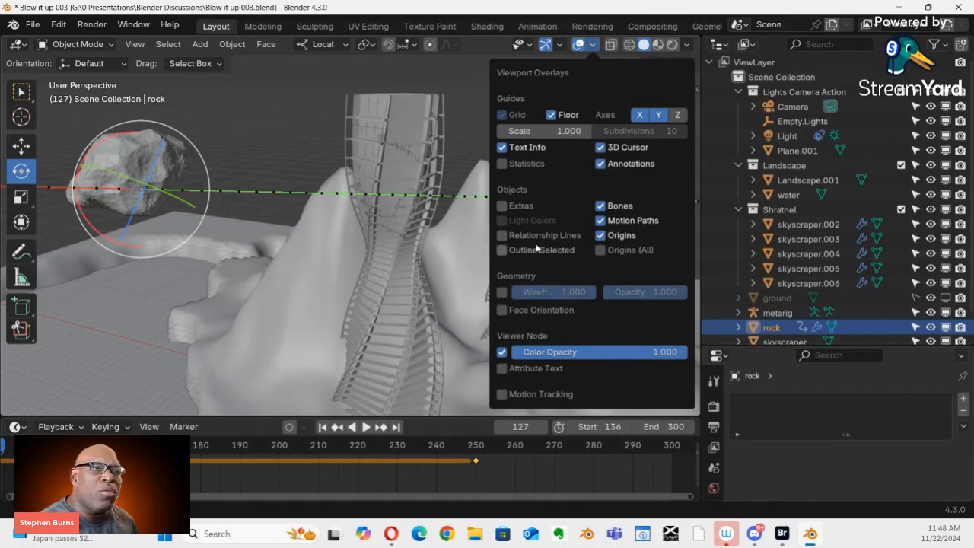
{"action": "left_click", "coordinate": [601, 250]}
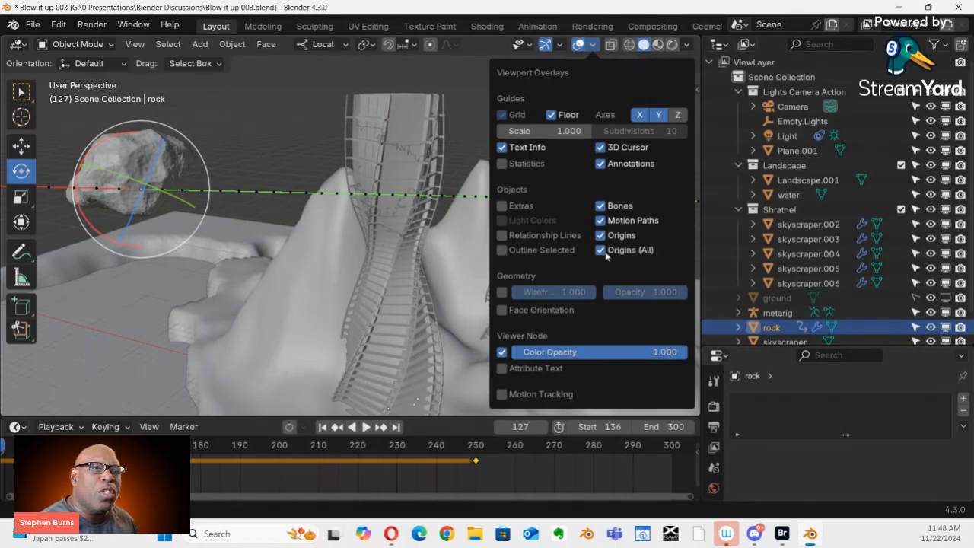
{"action": "left_click", "coordinate": [604, 251]}
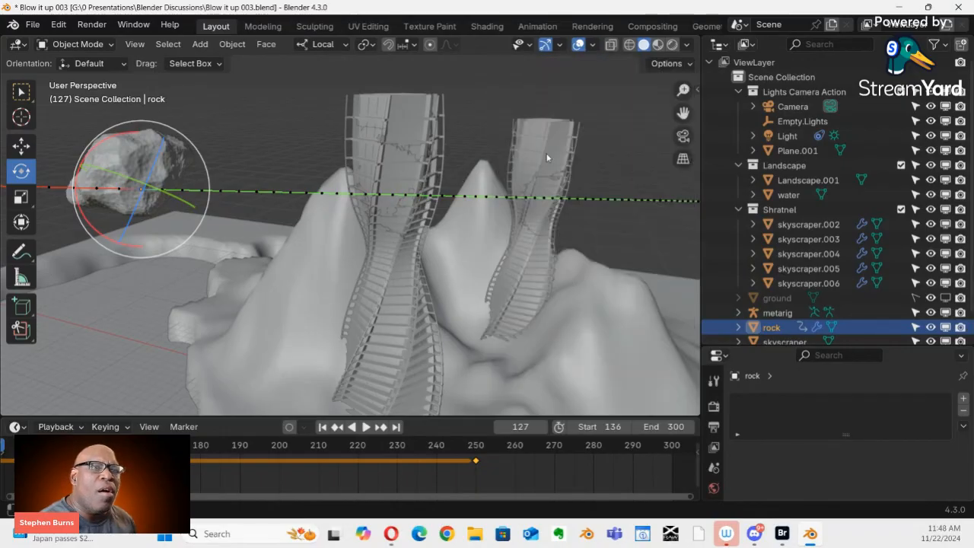
Show the wireframe overlay on all geometry and select the skyscraper.002 fragment of the front tower
{"action": "left_click", "coordinate": [592, 45]}
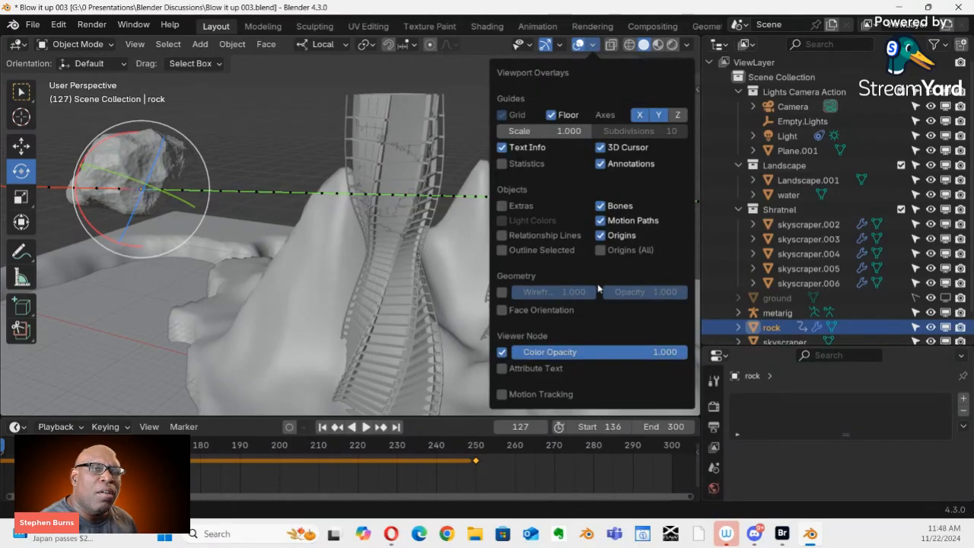
{"action": "left_click", "coordinate": [502, 292]}
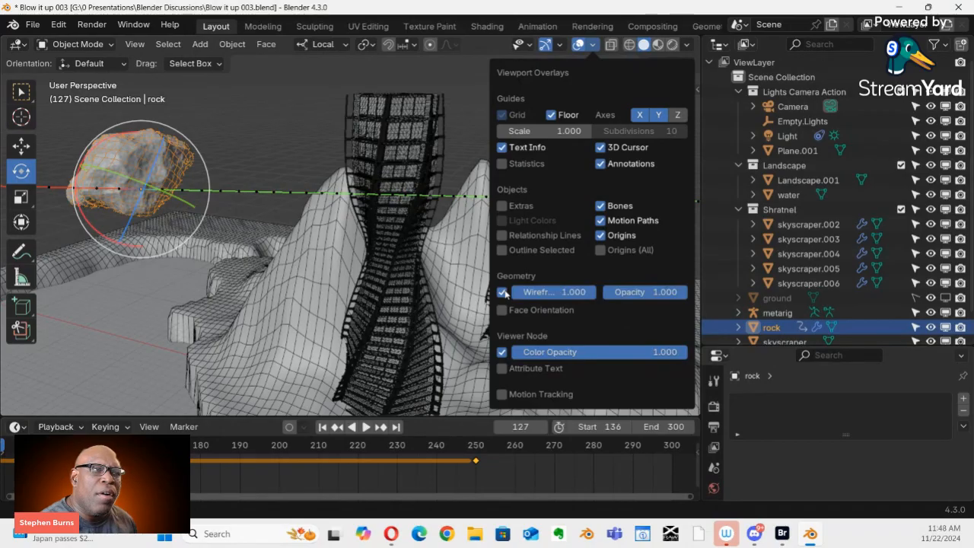
{"action": "left_click", "coordinate": [397, 197]}
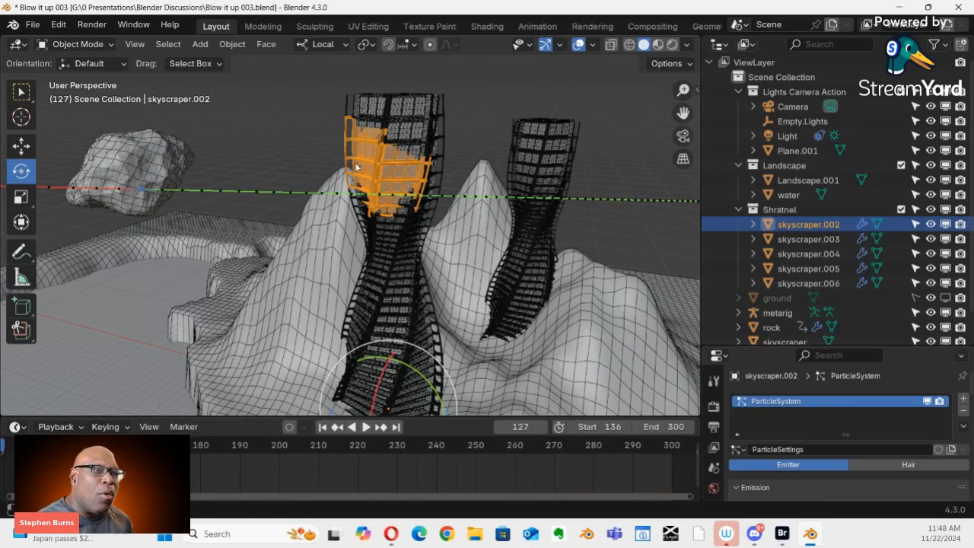
{"action": "mouse_move", "coordinate": [393, 176]}
{"action": "middle_mouse_down"}
{"action": "mouse_move", "coordinate": [410, 145]}
{"action": "mouse_move", "coordinate": [401, 191]}
{"action": "middle_mouse_up"}
{"action": "scroll", "coordinate": [401, 191], "scroll_direction": "up", "scroll_amount": 5}
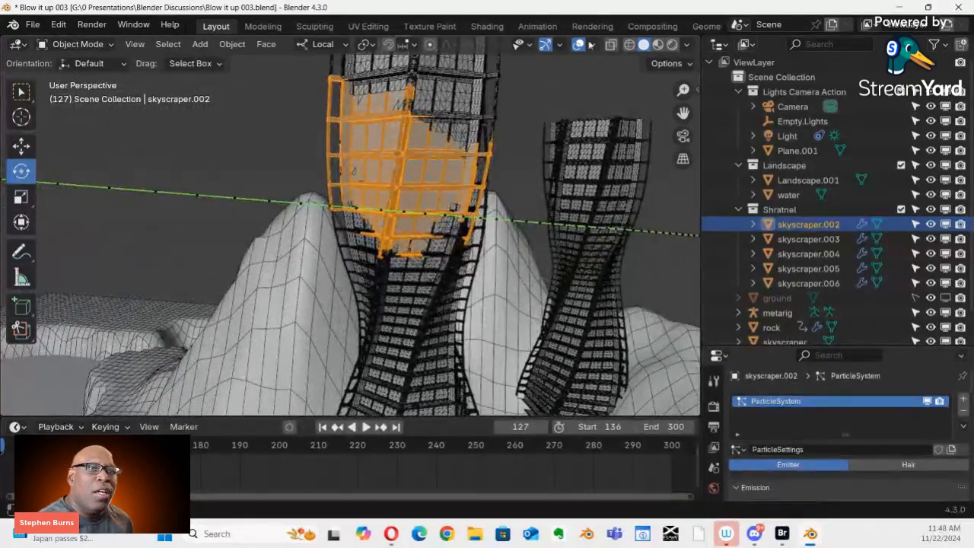
Turn the wireframe overlay off and back on to compare the tower with and without it
{"action": "left_click", "coordinate": [591, 45]}
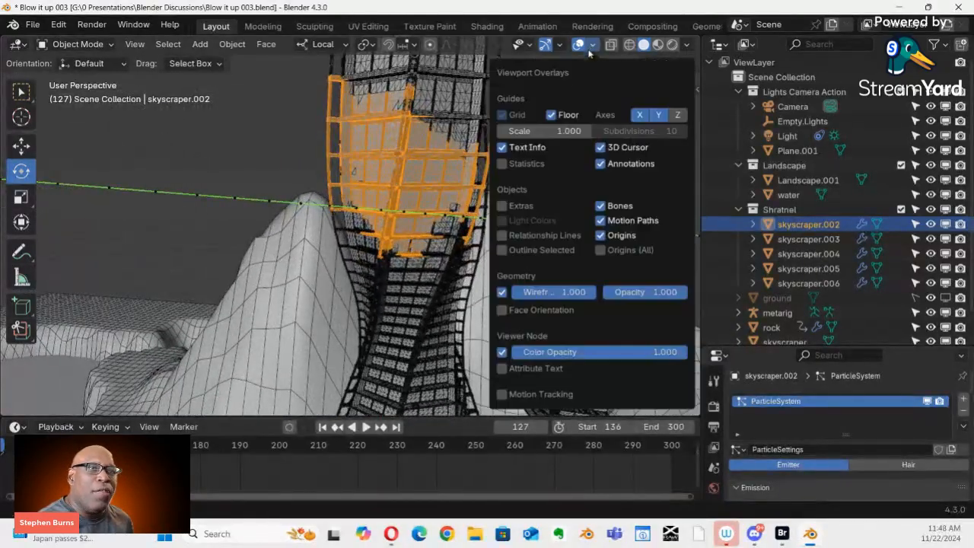
{"action": "left_click", "coordinate": [502, 292]}
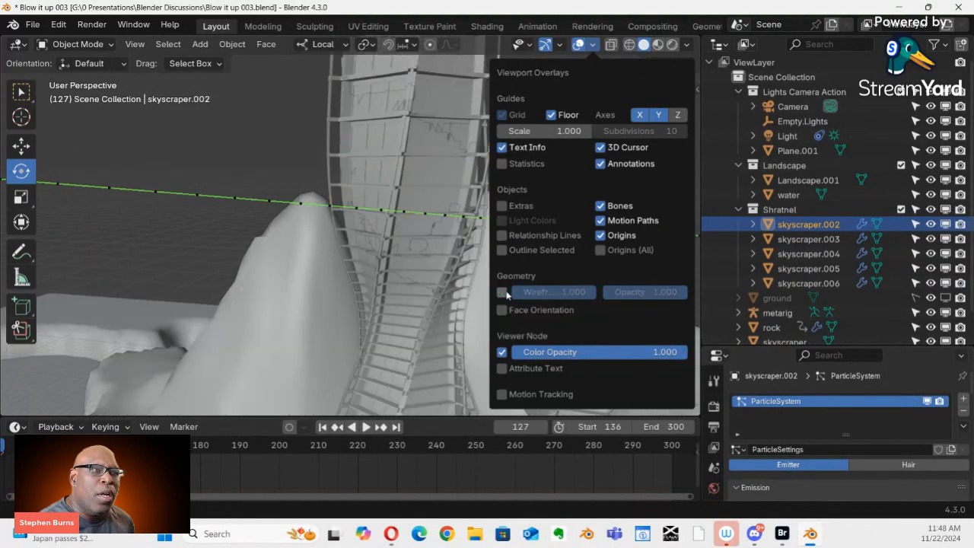
{"action": "left_click", "coordinate": [502, 292]}
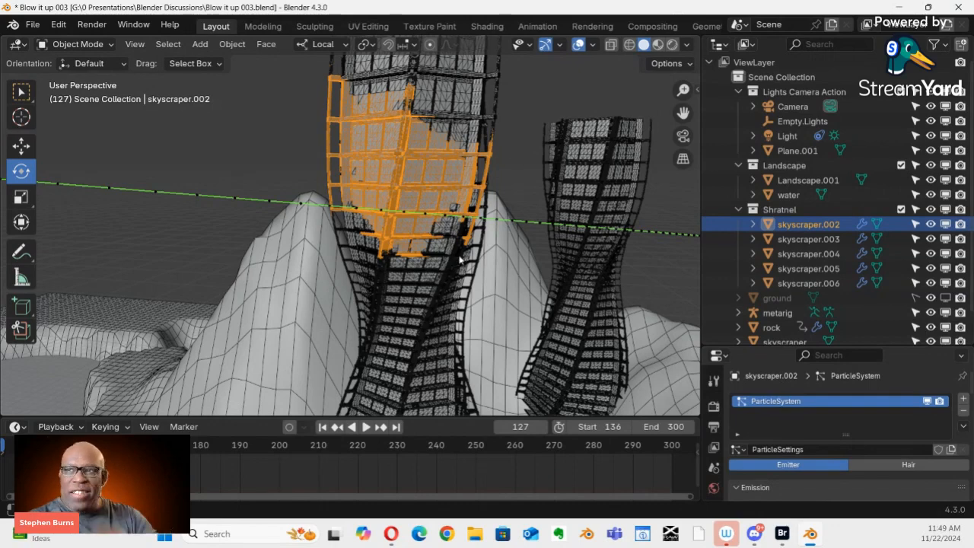
Select several scene objects together, and reduce the selection to the skyscraper.002 tower fragment alone
{"action": "left_click_drag", "start_coordinate": [459, 259], "coordinate": [454, 197]}
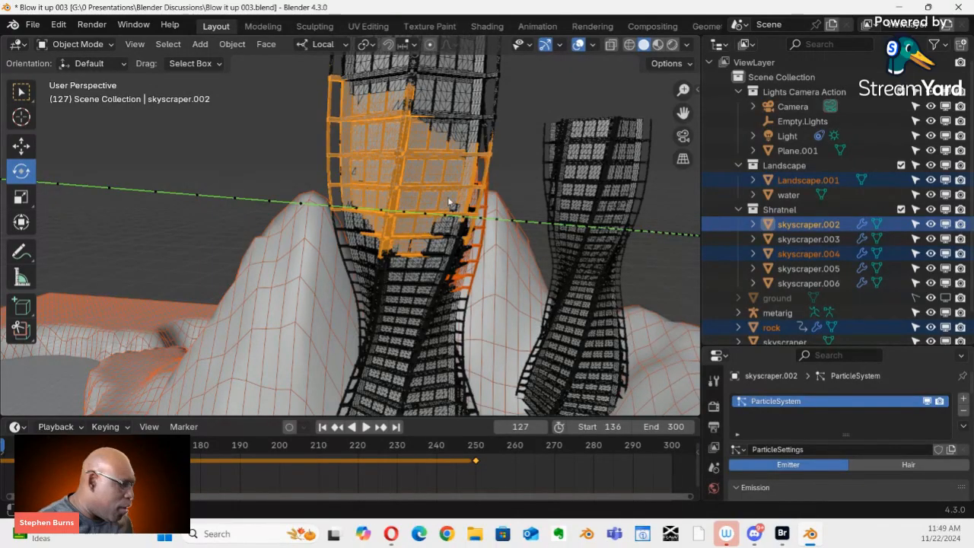
{"action": "middle_click_drag", "start_coordinate": [457, 165], "coordinate": [517, 208]}
{"action": "left_click", "coordinate": [418, 170]}
Enlarge the Properties editor and examine skyscraper.002's particle emission, cache, velocity, rotation and physics settings
{"action": "left_click_drag", "start_coordinate": [823, 347], "coordinate": [797, 59]}
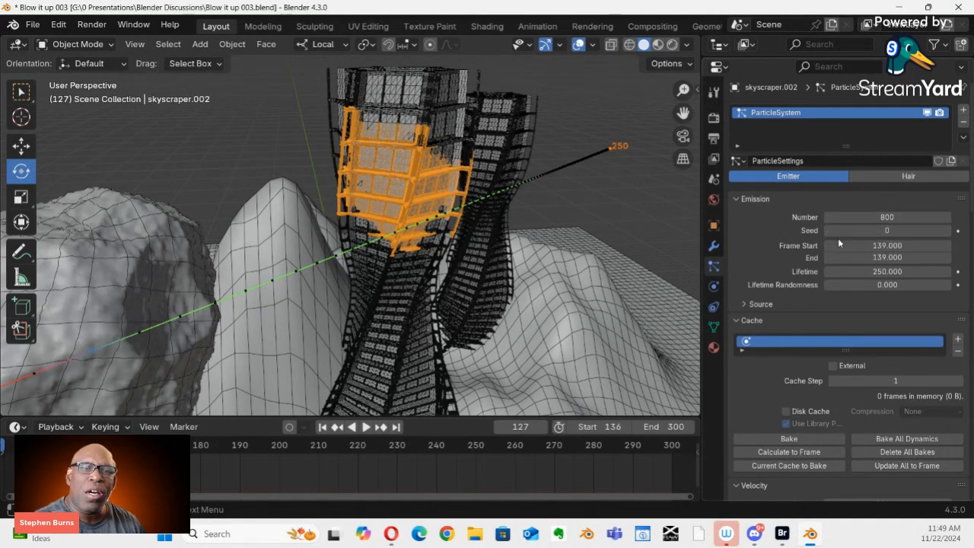
{"action": "scroll", "coordinate": [848, 320], "scroll_direction": "down", "scroll_amount": 3}
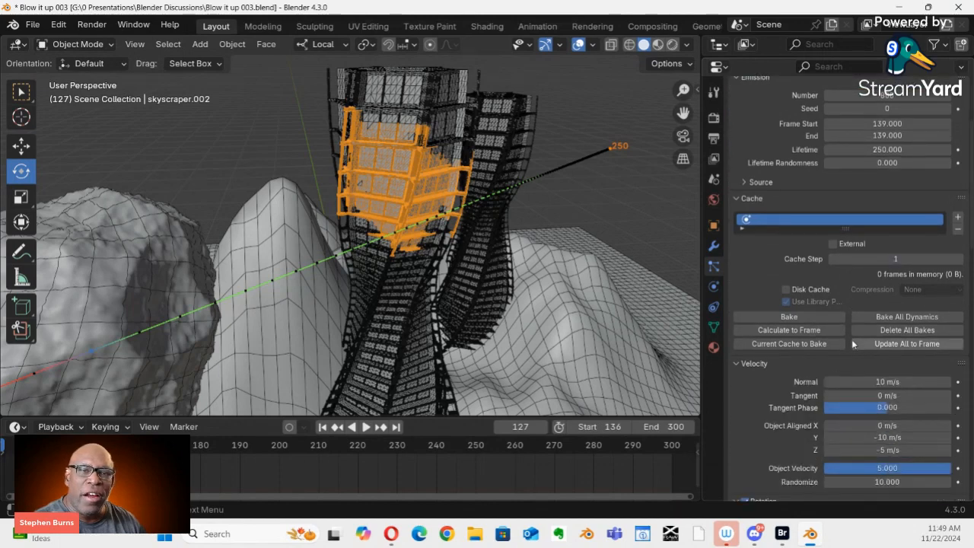
{"action": "scroll", "coordinate": [851, 340], "scroll_direction": "down", "scroll_amount": 2}
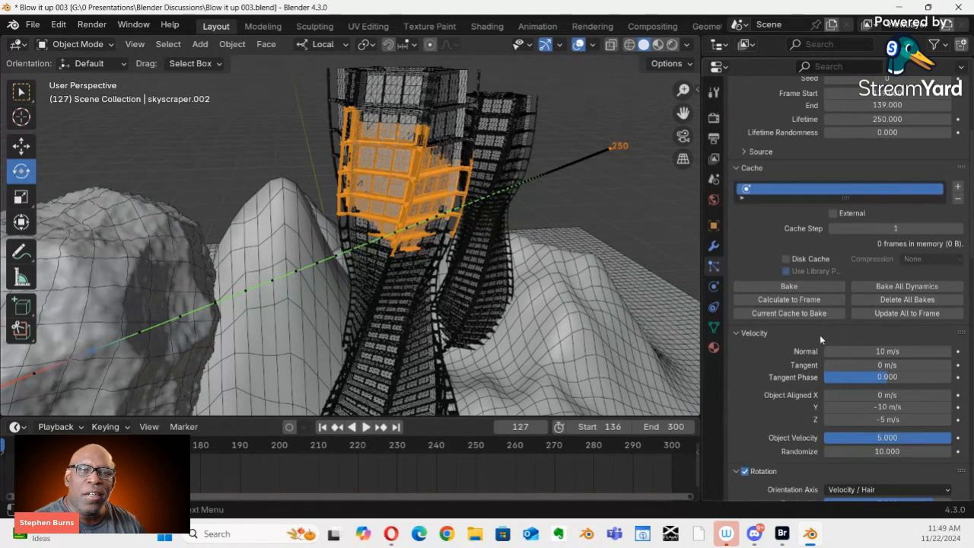
{"action": "scroll", "coordinate": [833, 339], "scroll_direction": "down", "scroll_amount": 1}
{"action": "scroll", "coordinate": [837, 319], "scroll_direction": "up", "scroll_amount": 2}
{"action": "scroll", "coordinate": [876, 364], "scroll_direction": "down", "scroll_amount": 9}
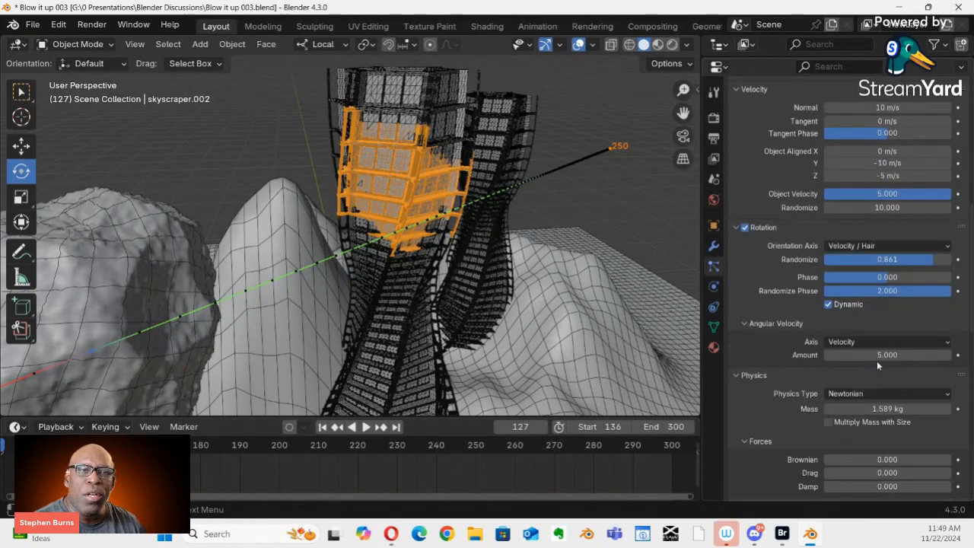
Examine skyscraper.002's particle physics, field weights and vertex group settings, and return to its emission and cache settings
{"action": "scroll", "coordinate": [876, 363], "scroll_direction": "down", "scroll_amount": 8}
{"action": "scroll", "coordinate": [876, 366], "scroll_direction": "down", "scroll_amount": 1}
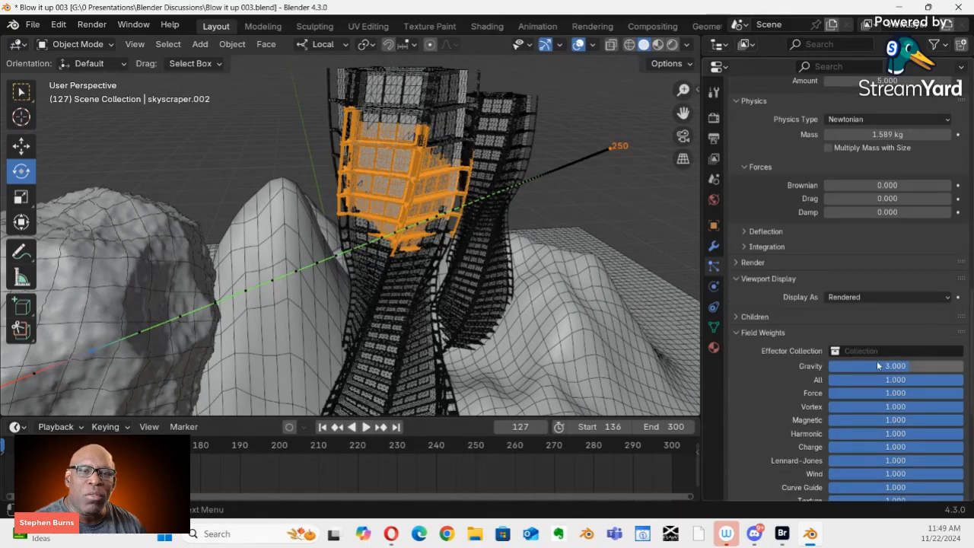
{"action": "scroll", "coordinate": [877, 366], "scroll_direction": "down", "scroll_amount": 8}
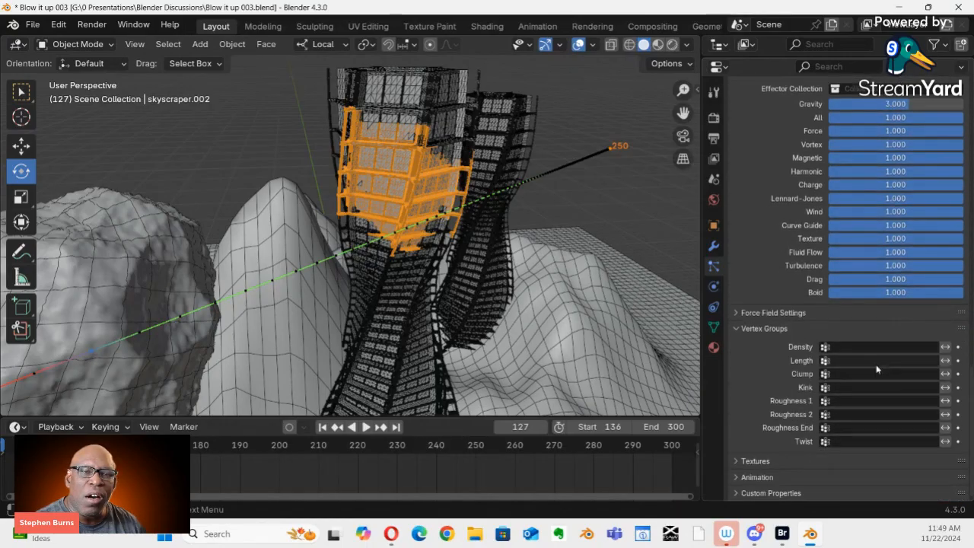
{"action": "scroll", "coordinate": [875, 366], "scroll_direction": "up", "scroll_amount": 20}
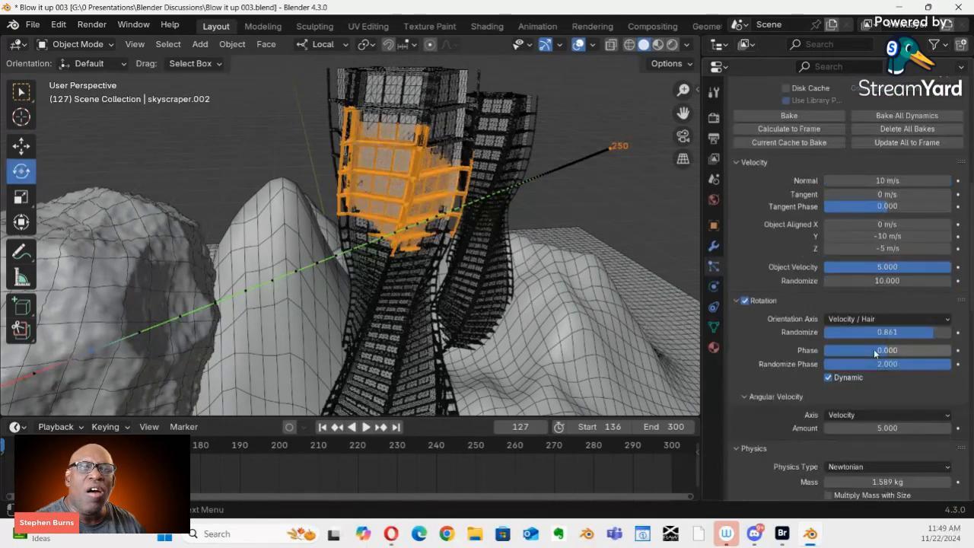
{"action": "scroll", "coordinate": [873, 348], "scroll_direction": "up", "scroll_amount": 4}
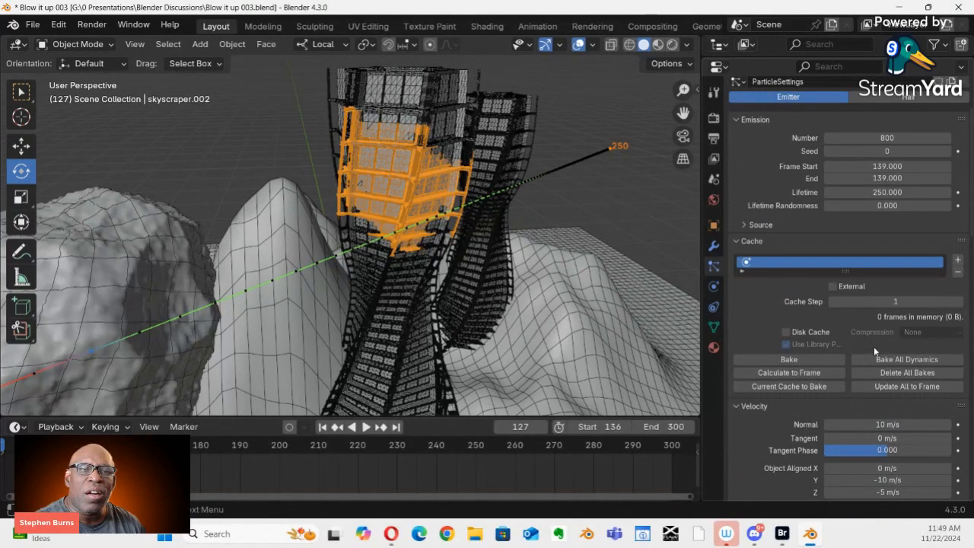
{"action": "scroll", "coordinate": [874, 350], "scroll_direction": "up", "scroll_amount": 2}
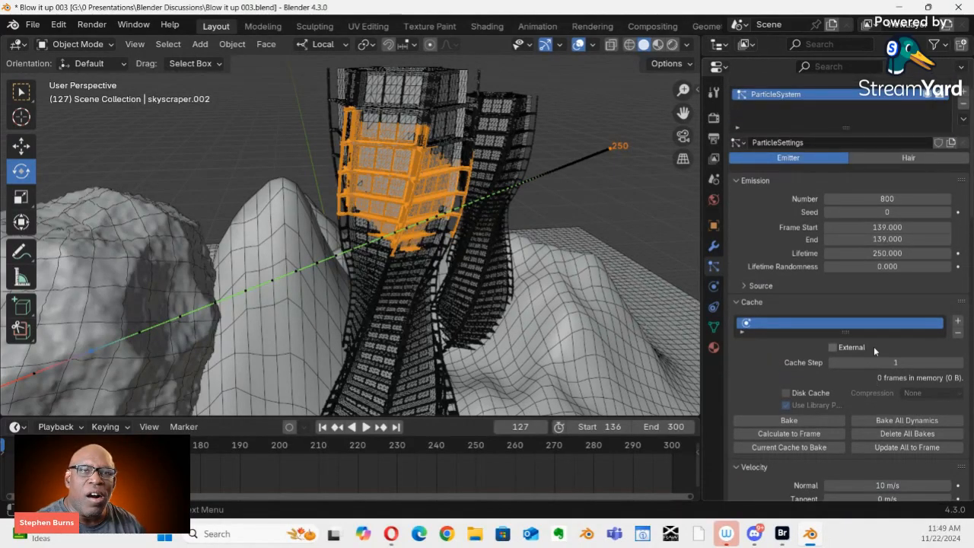
{"action": "scroll", "coordinate": [874, 346], "scroll_direction": "down", "scroll_amount": 1}
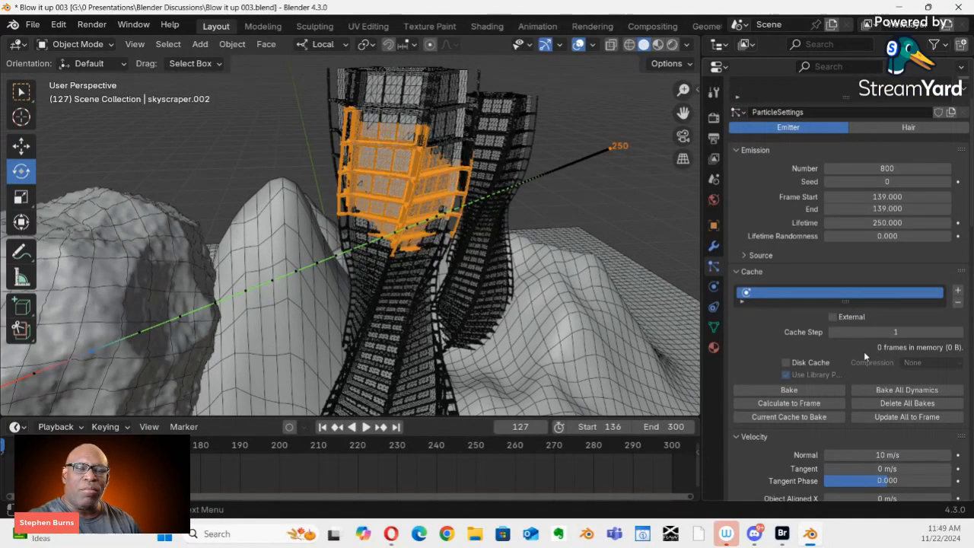
Bake skyscraper.002's particle cache and play the animation to view the explosion from another angle
{"action": "left_click", "coordinate": [789, 390]}
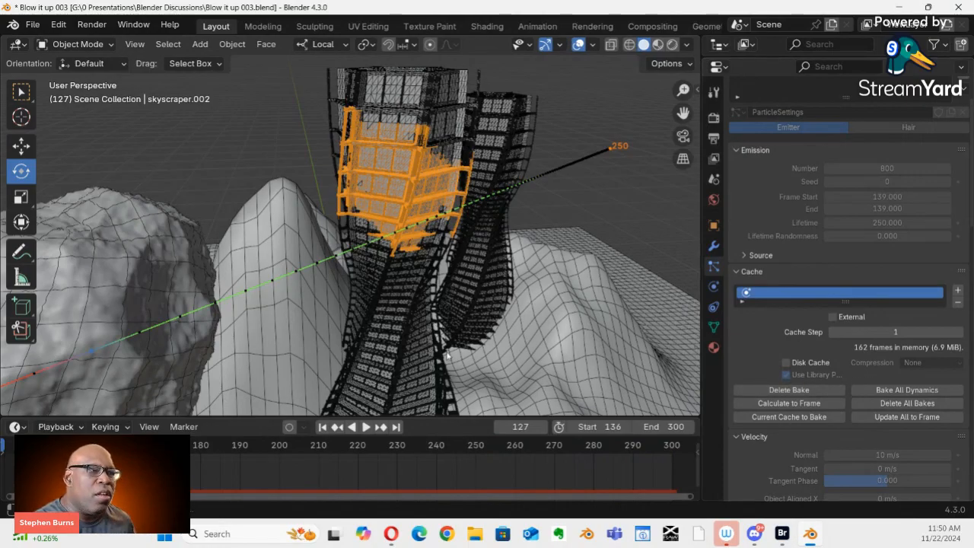
{"action": "key", "text": "space"}
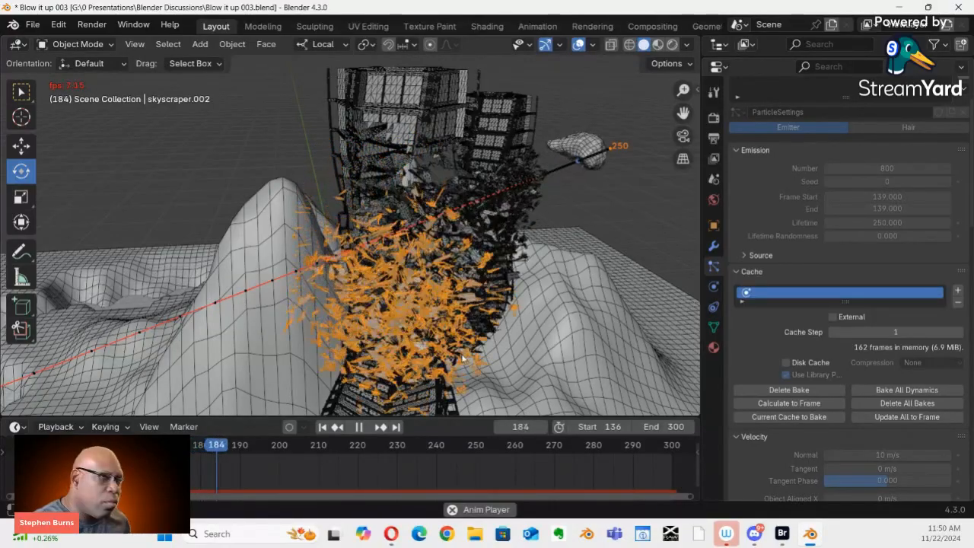
{"action": "middle_click_drag", "start_coordinate": [432, 386], "coordinate": [397, 312]}
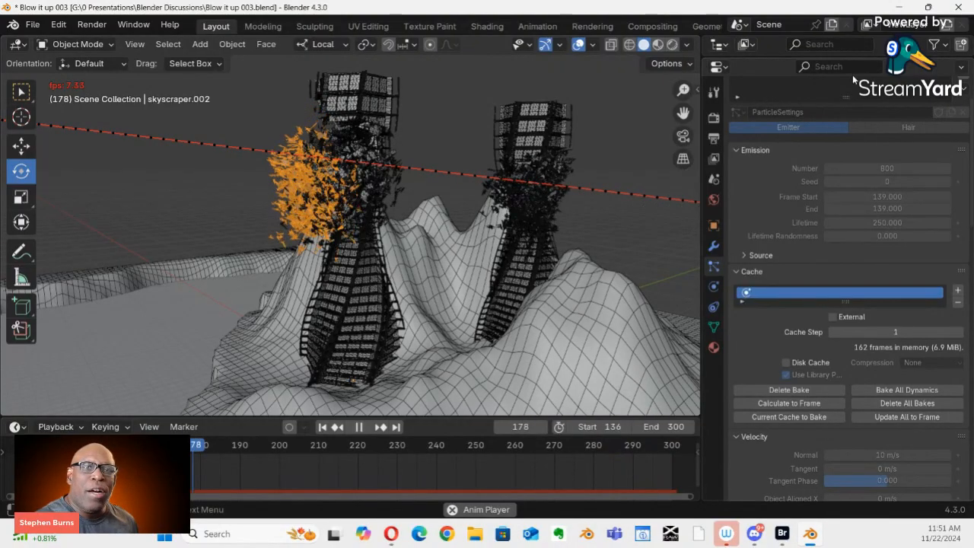
Select fragments skyscraper.002 through skyscraper.006 in the Shratnel collection during playback, and return the stopped animation to frame 136
{"action": "left_click_drag", "start_coordinate": [872, 56], "coordinate": [873, 351]}
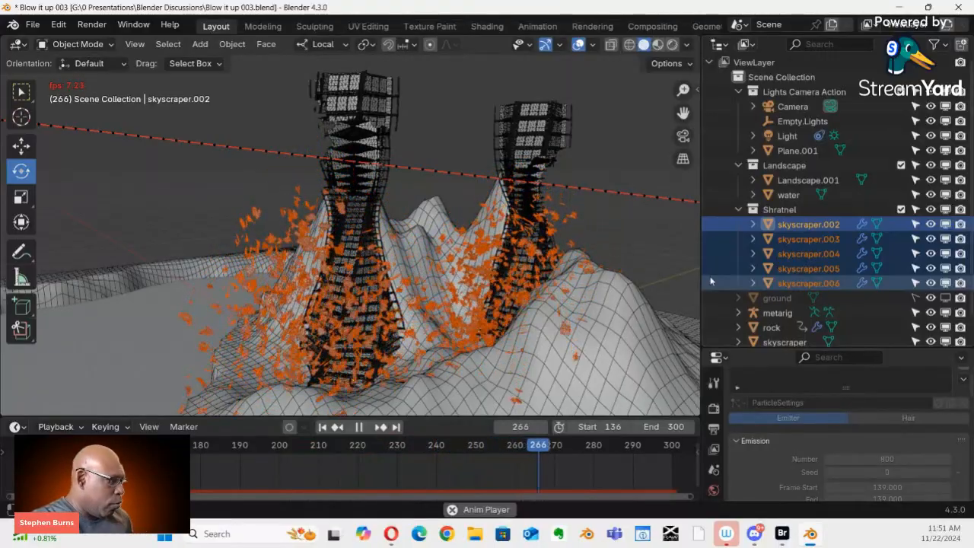
{"action": "middle_click_drag", "start_coordinate": [550, 304], "coordinate": [511, 299]}
{"action": "key", "text": "space"}
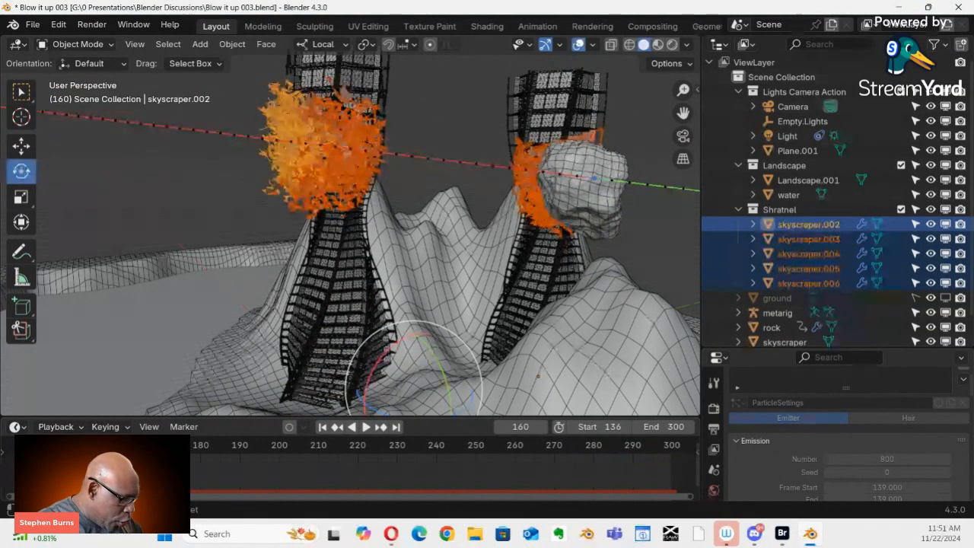
{"action": "key", "text": "shift+Left"}
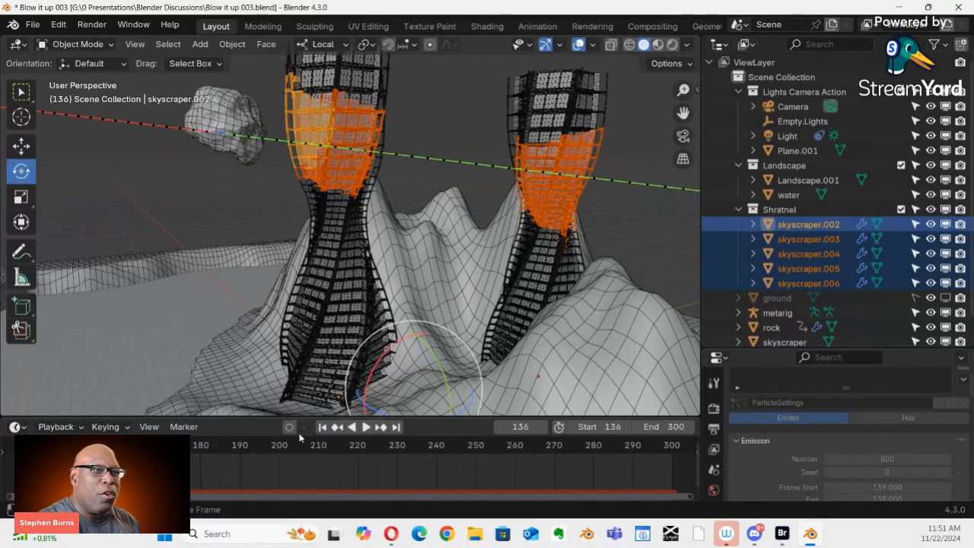
Add a Collision physics modifier to Landscape.001
{"action": "left_click", "coordinate": [408, 298]}
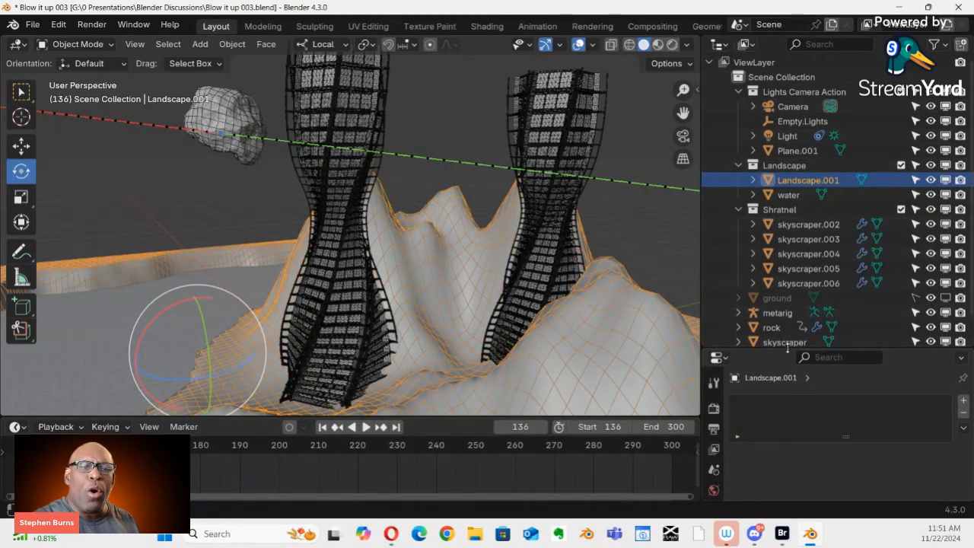
{"action": "left_click_drag", "start_coordinate": [787, 349], "coordinate": [787, 143]}
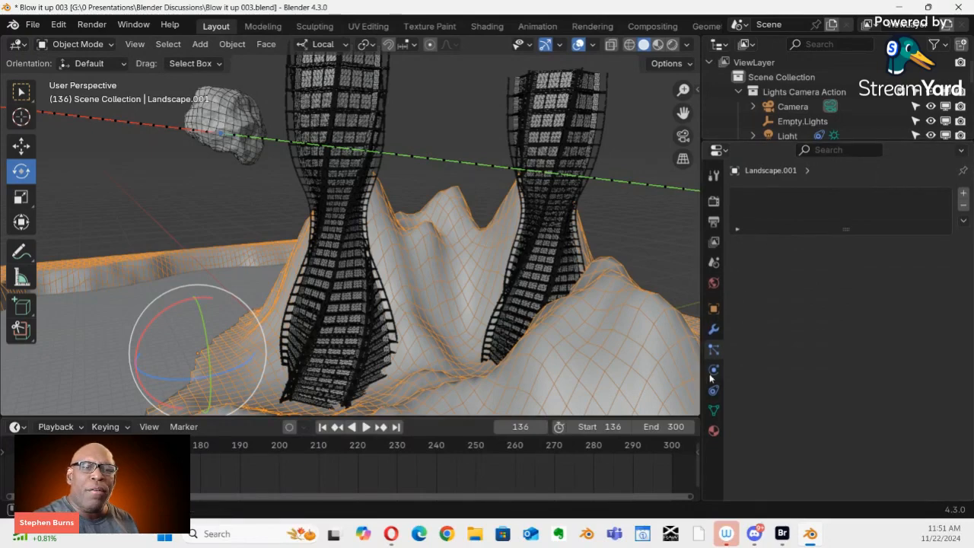
{"action": "left_click", "coordinate": [714, 330]}
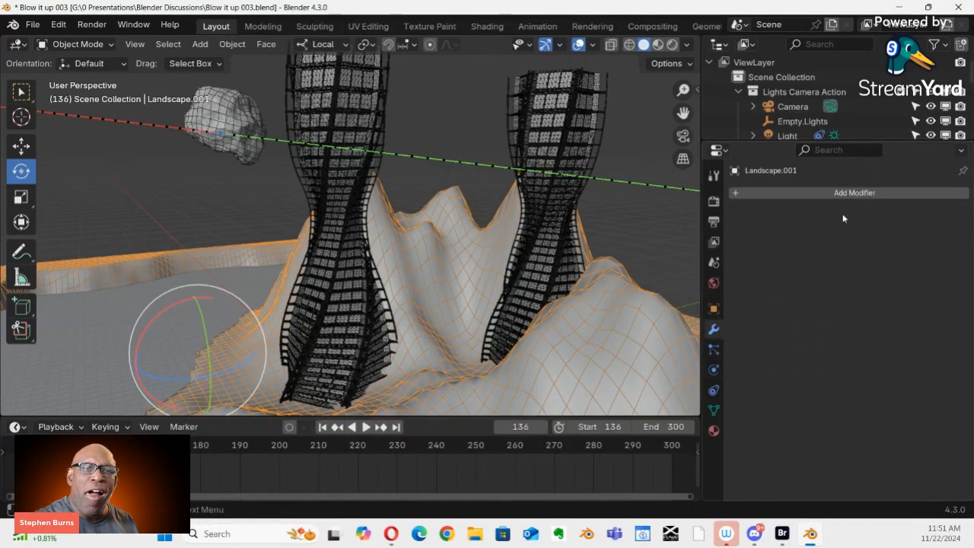
{"action": "left_click", "coordinate": [854, 192]}
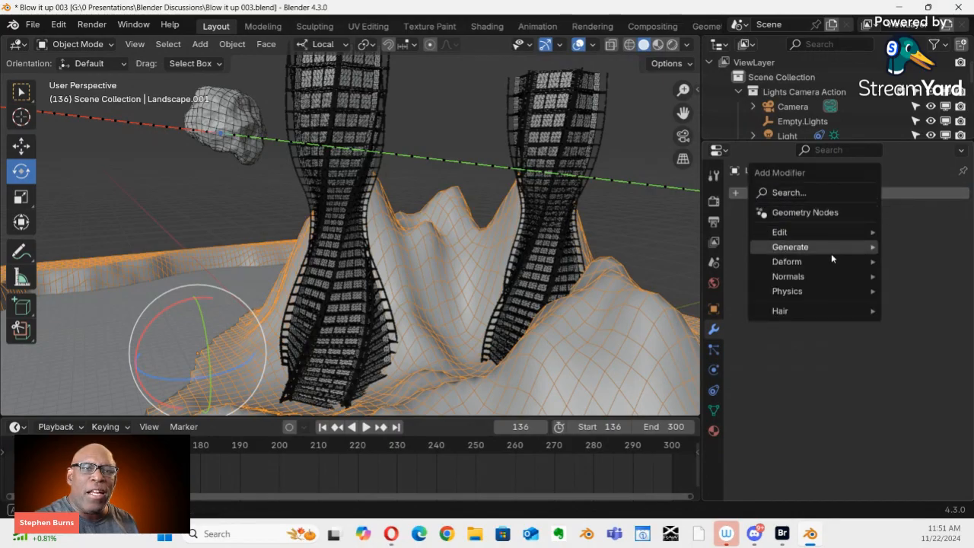
{"action": "mouse_move", "coordinate": [831, 255]}
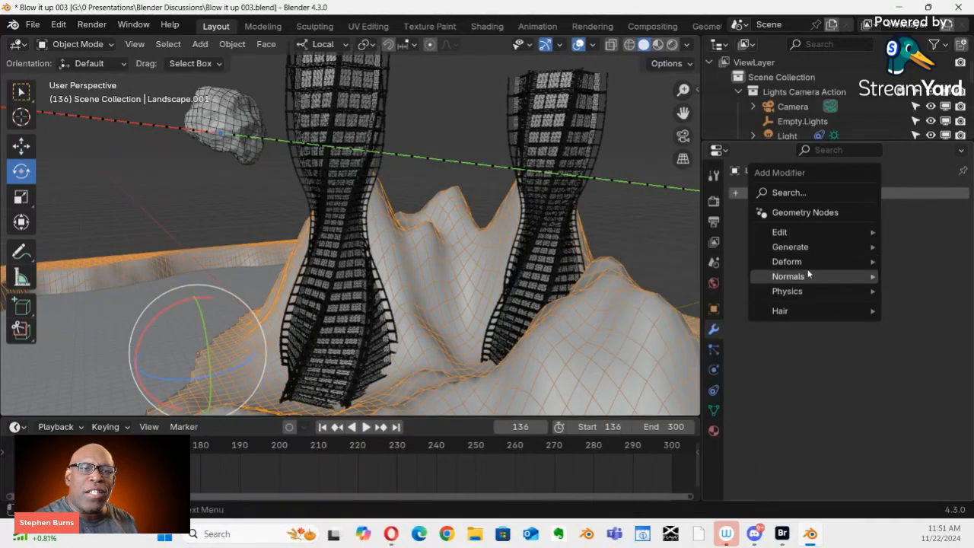
{"action": "mouse_move", "coordinate": [791, 292]}
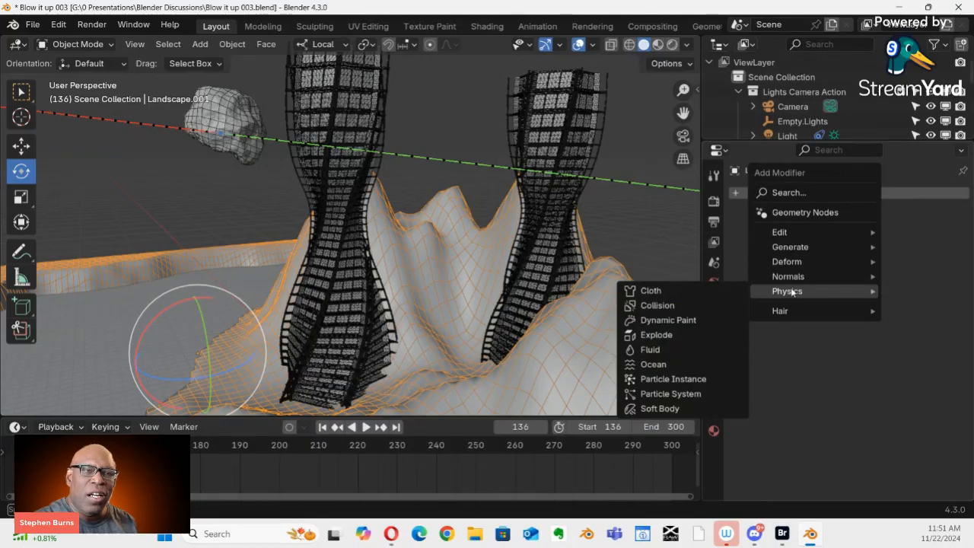
{"action": "left_click", "coordinate": [676, 307]}
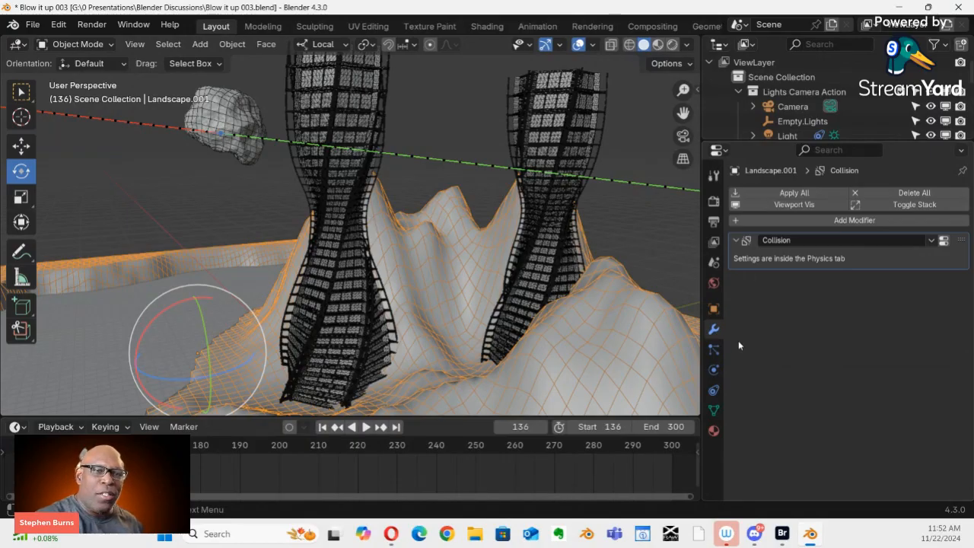
Show Landscape.001's collision physics settings and play the animation to watch the fragments meet the terrain
{"action": "left_click", "coordinate": [714, 370]}
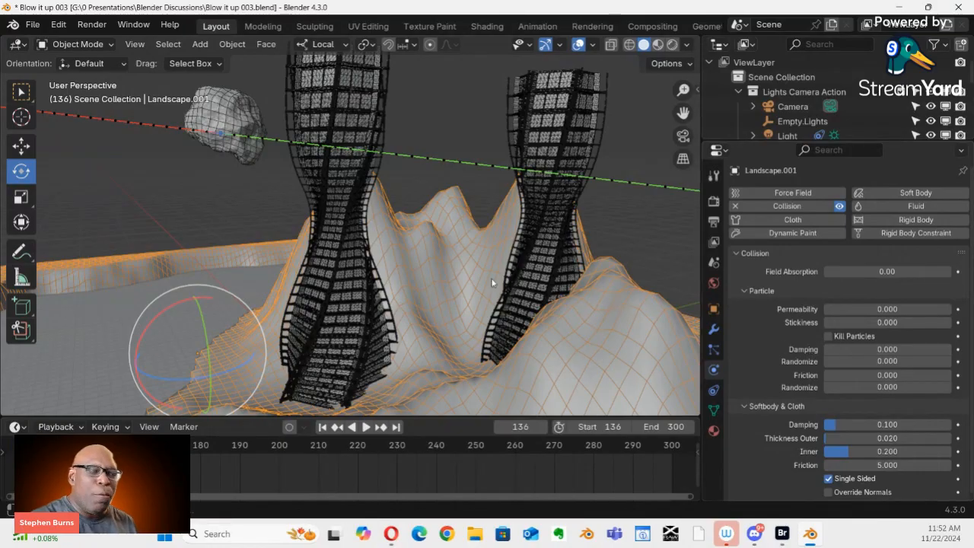
{"action": "middle_click_drag", "start_coordinate": [480, 232], "coordinate": [430, 294], "text": "ctrl"}
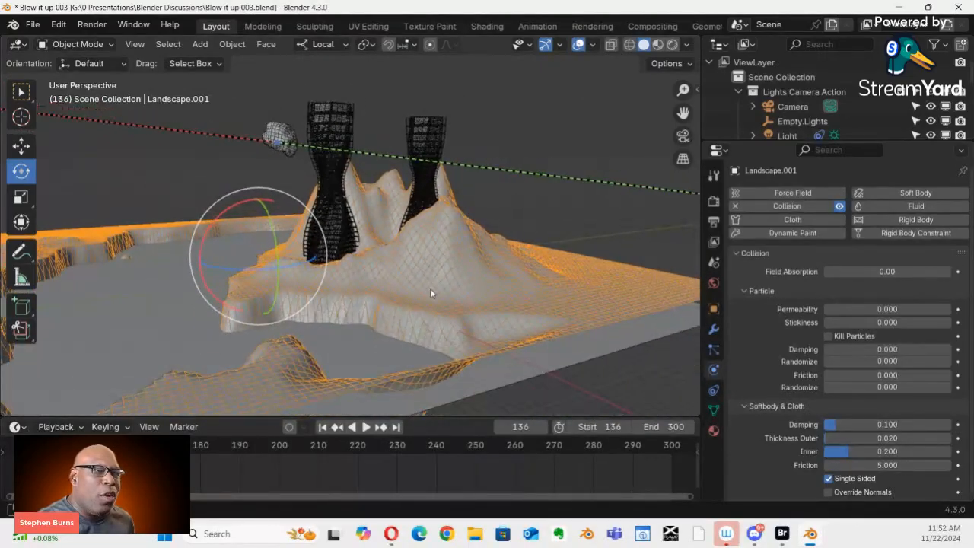
{"action": "key", "text": "space"}
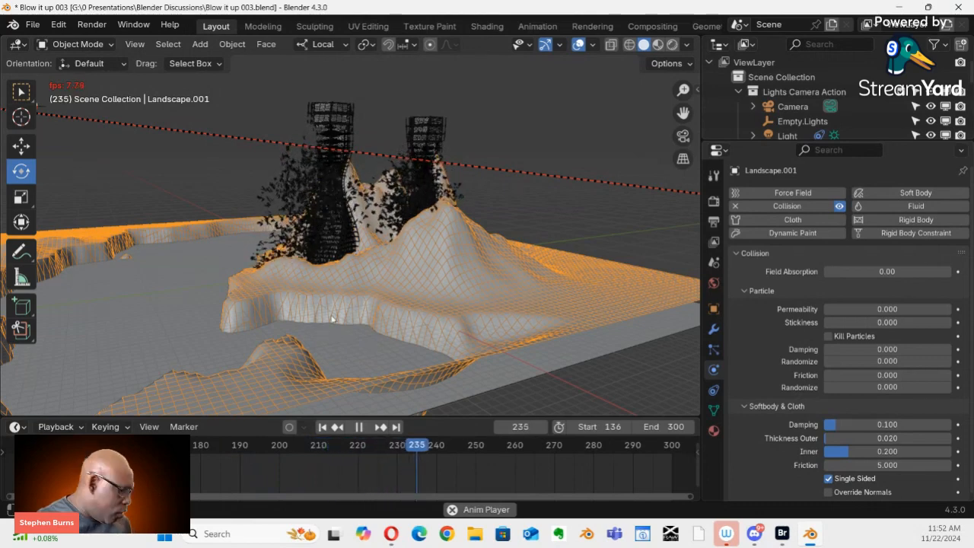
{"action": "middle_click_drag", "start_coordinate": [332, 306], "coordinate": [415, 283]}
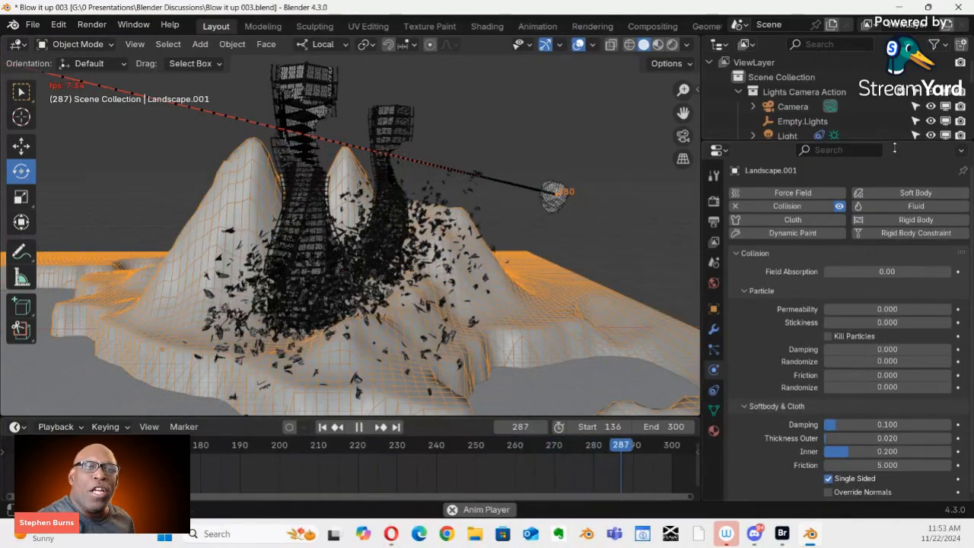
Select skyscraper.002 through skyscraper.006 and pause the animation at frame 187 for a closer look at the towers
{"action": "left_click_drag", "start_coordinate": [894, 137], "coordinate": [880, 268]}
{"action": "scroll", "coordinate": [837, 220], "scroll_direction": "down", "scroll_amount": 3}
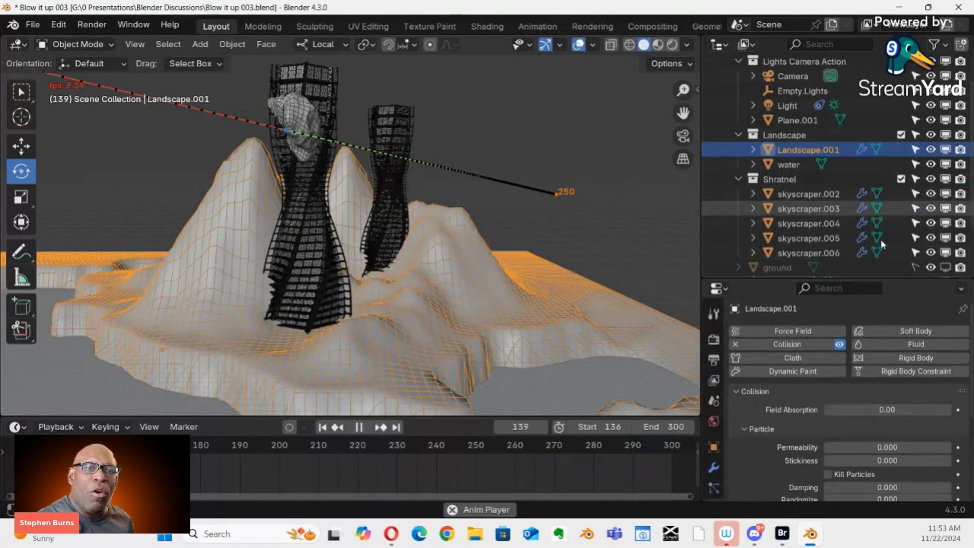
{"action": "left_click", "coordinate": [816, 164]}
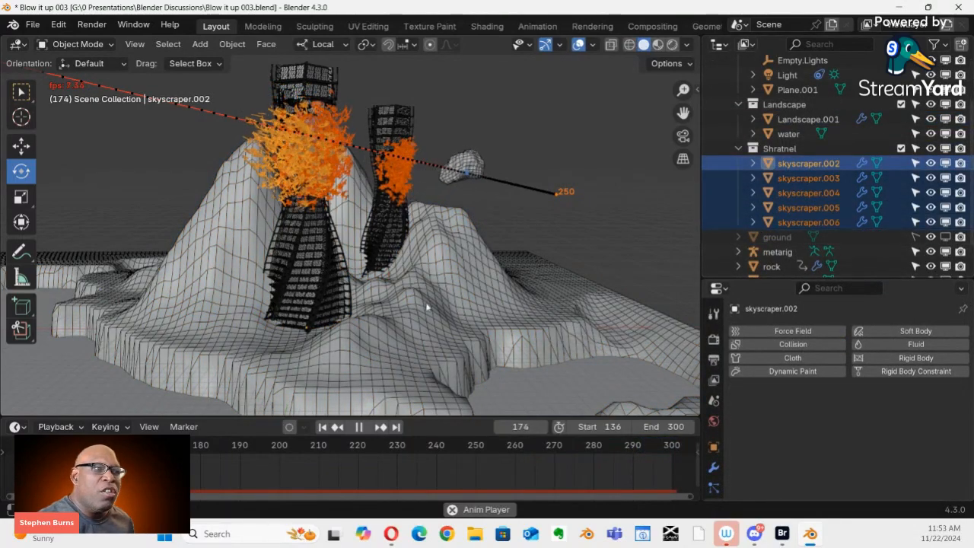
{"action": "key", "text": "space"}
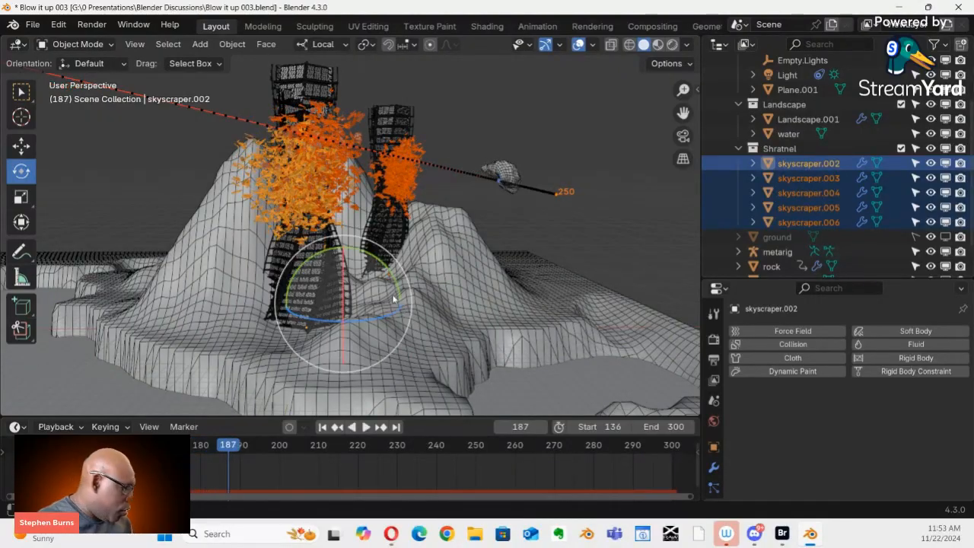
{"action": "middle_click_drag", "start_coordinate": [368, 312], "coordinate": [395, 290]}
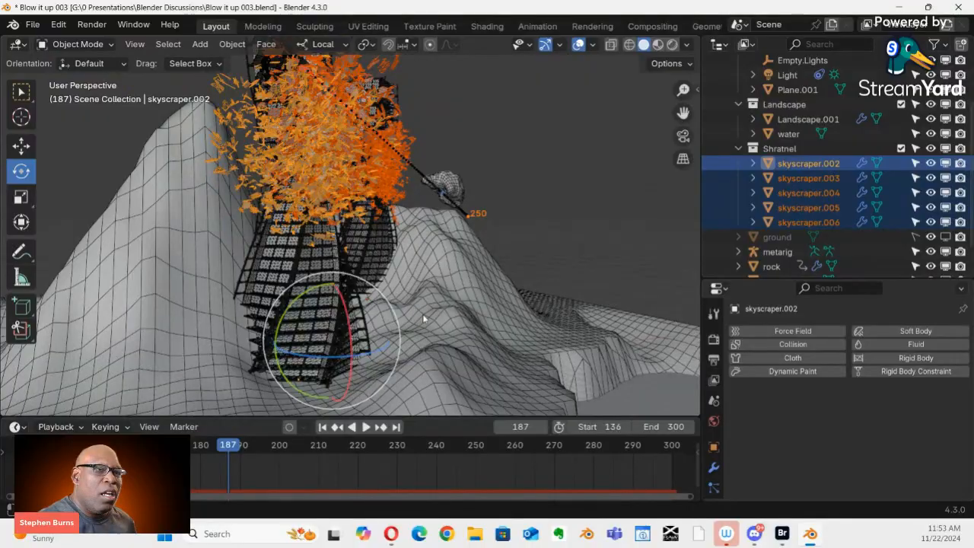
Replay the explosion while viewing the falling fragments from several angles, and stop the playback near its start
{"action": "key", "text": "space"}
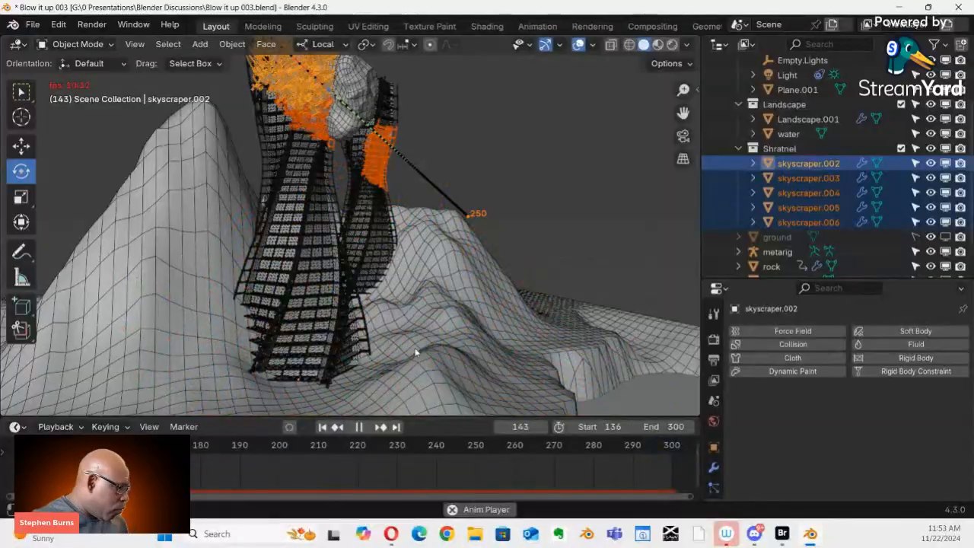
{"action": "scroll", "coordinate": [515, 294], "scroll_direction": "down", "scroll_amount": 4}
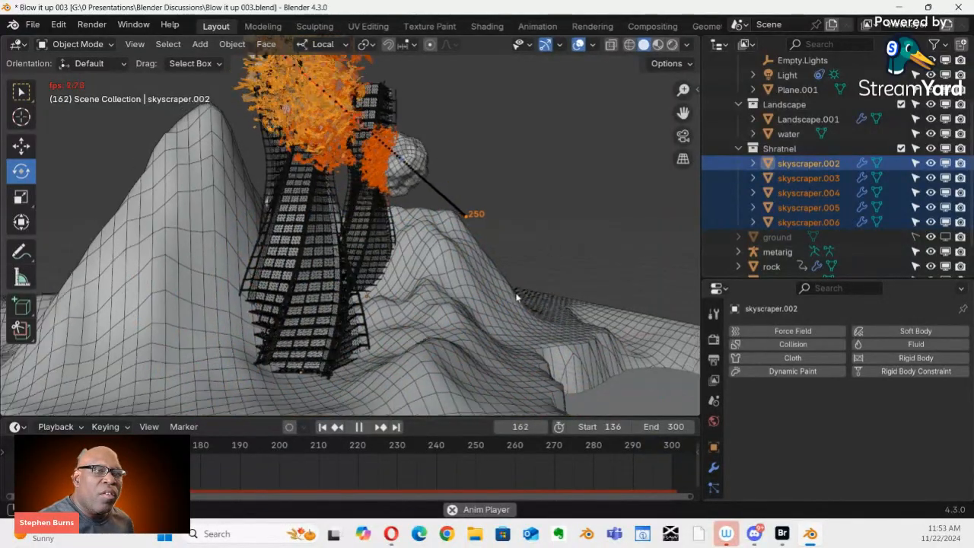
{"action": "middle_click_drag", "start_coordinate": [515, 289], "coordinate": [404, 312]}
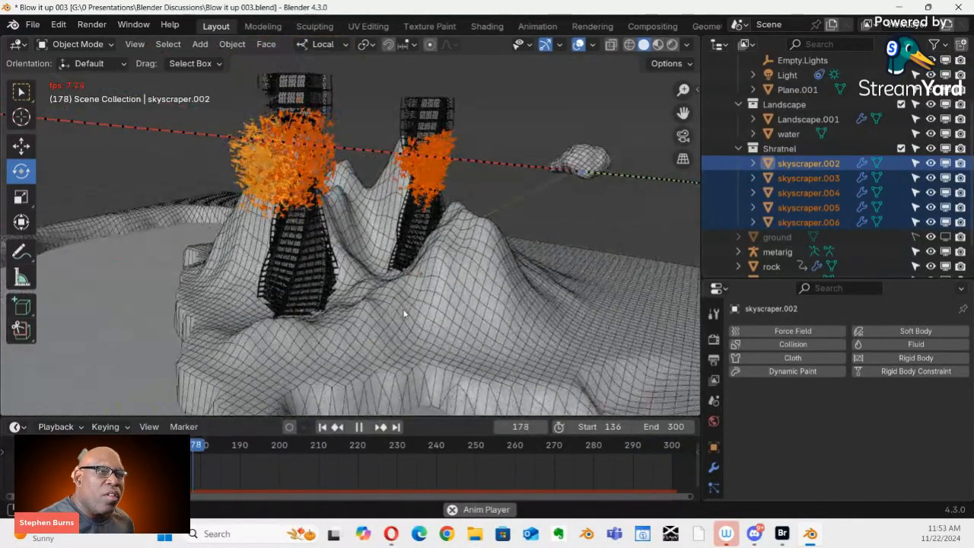
{"action": "scroll", "coordinate": [404, 311], "scroll_direction": "up", "scroll_amount": 2}
{"action": "scroll", "coordinate": [483, 230], "scroll_direction": "up", "scroll_amount": 2}
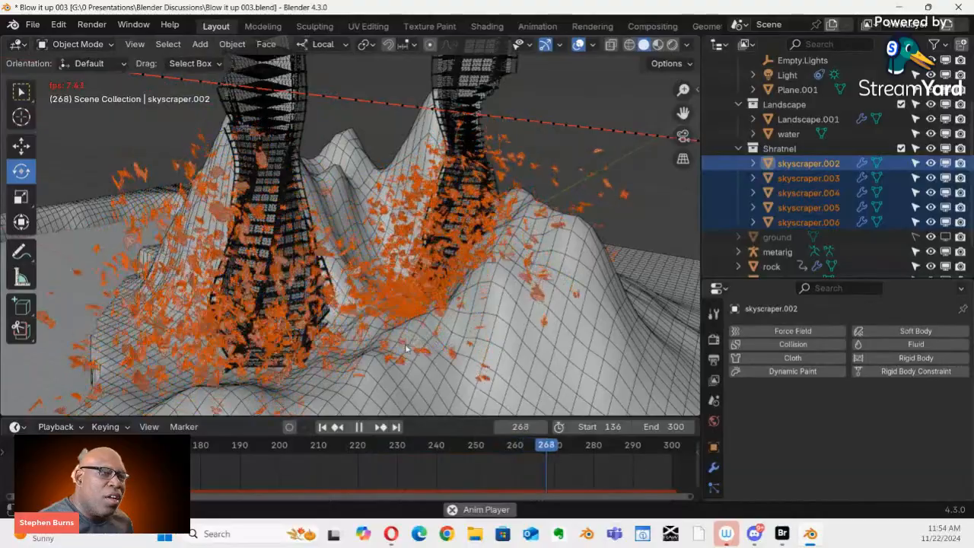
{"action": "middle_click_drag", "start_coordinate": [479, 355], "coordinate": [501, 356]}
{"action": "key", "text": "space"}
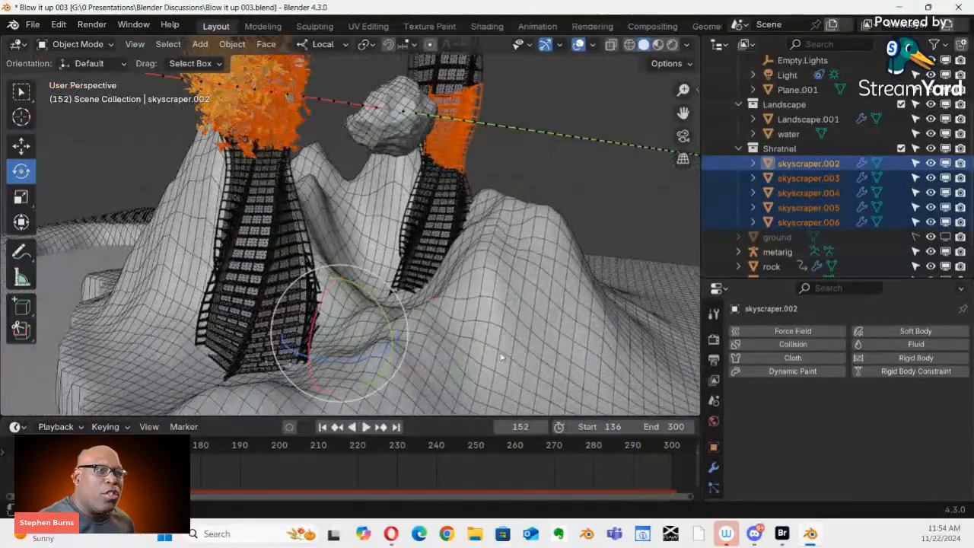
{"action": "key", "text": "shift+ctrl+space"}
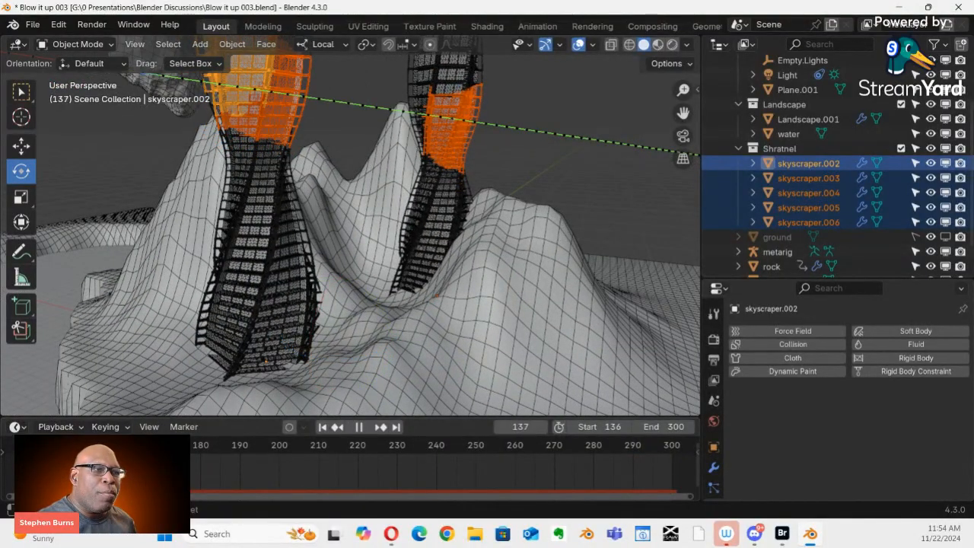
Enlarge the properties of Landscape.001 and set its particle collision damping to 0.300
{"action": "left_click", "coordinate": [533, 332]}
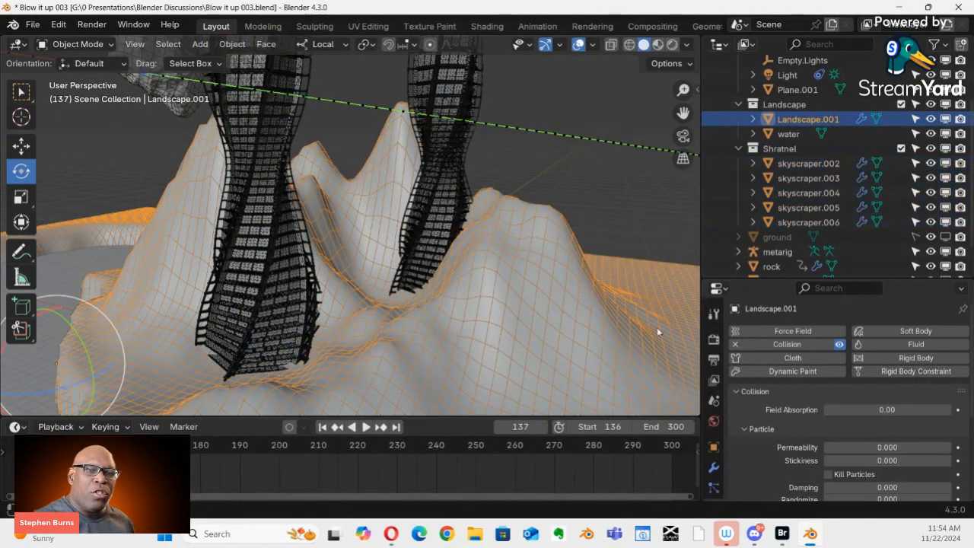
{"action": "left_click_drag", "start_coordinate": [753, 278], "coordinate": [769, 139]}
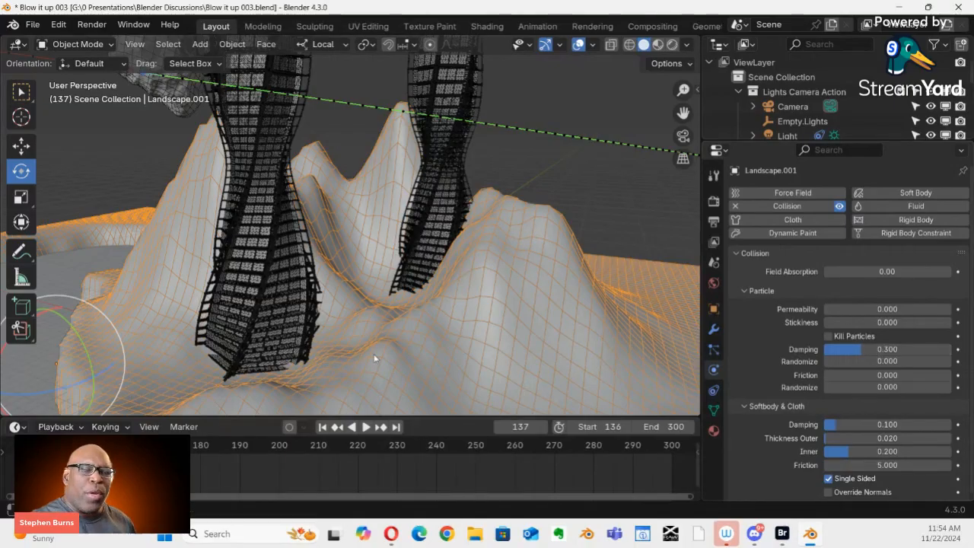
Play the explosion, pause it to check the collision settings of Landscape.001, and resume the playback
{"action": "key", "text": "space"}
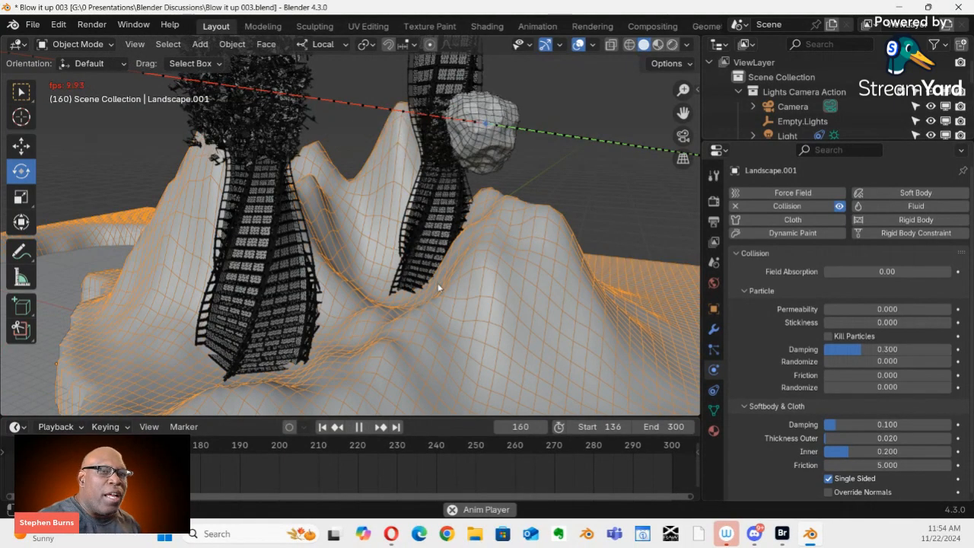
{"action": "key", "text": "space"}
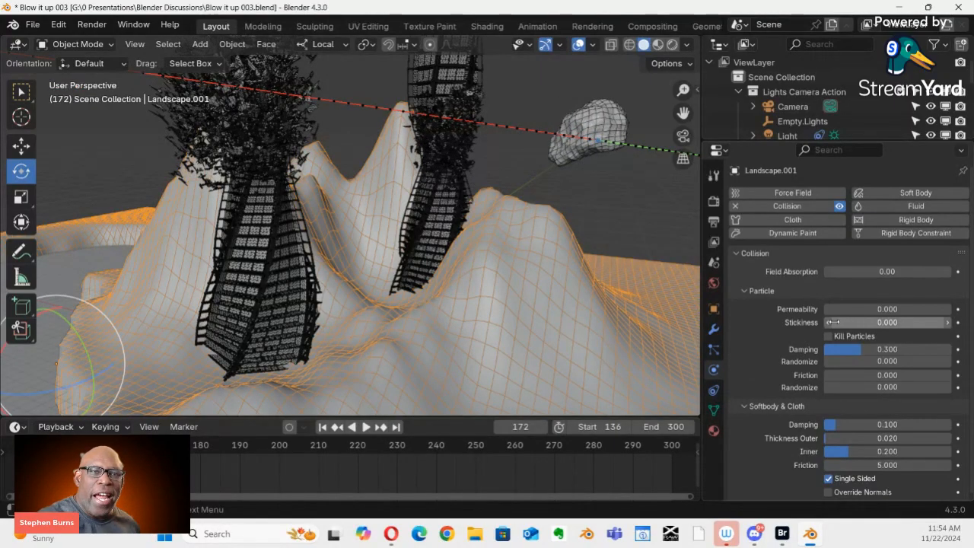
{"action": "scroll", "coordinate": [831, 324], "scroll_direction": "down", "scroll_amount": 1}
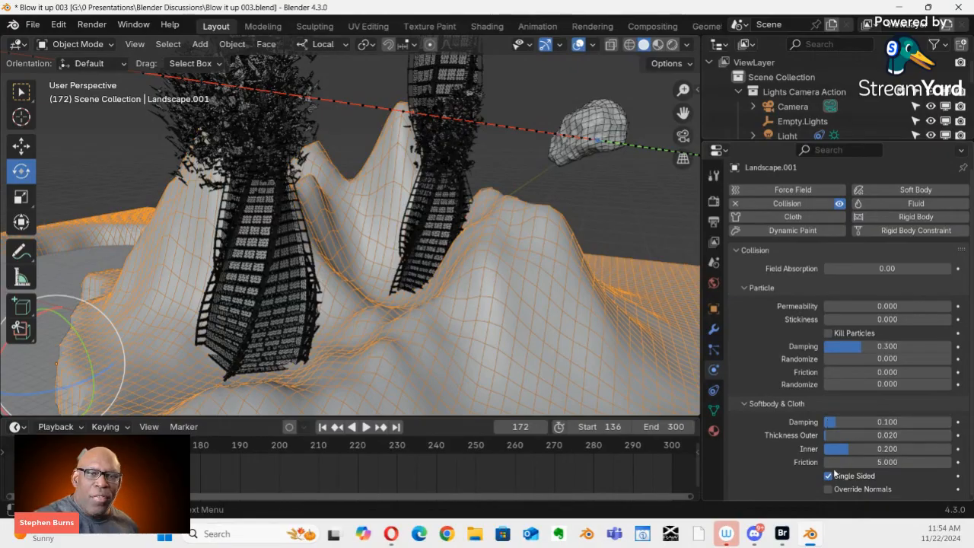
{"action": "key", "text": "space"}
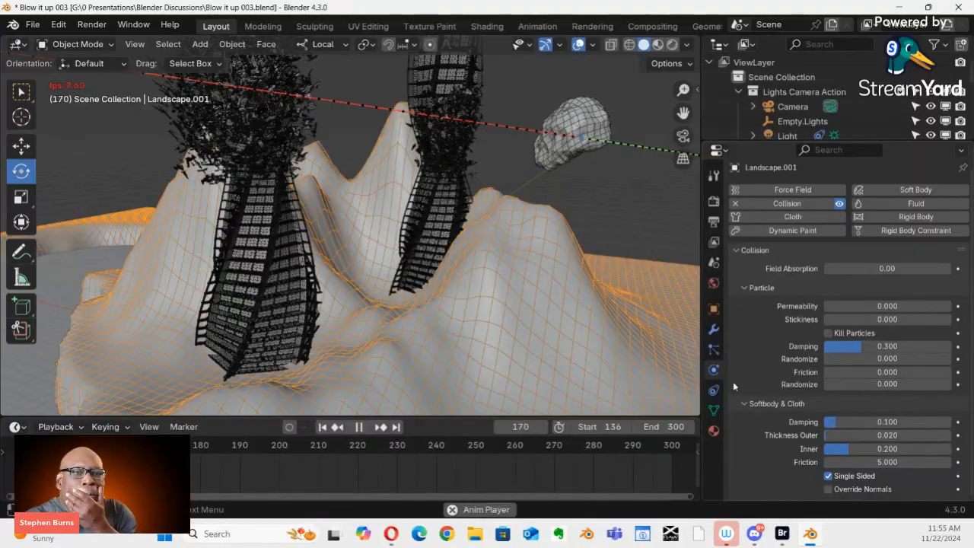
Show the particle system settings of skyscraper.003 and watch its fragments fall onto the terrain
{"action": "left_click", "coordinate": [713, 350]}
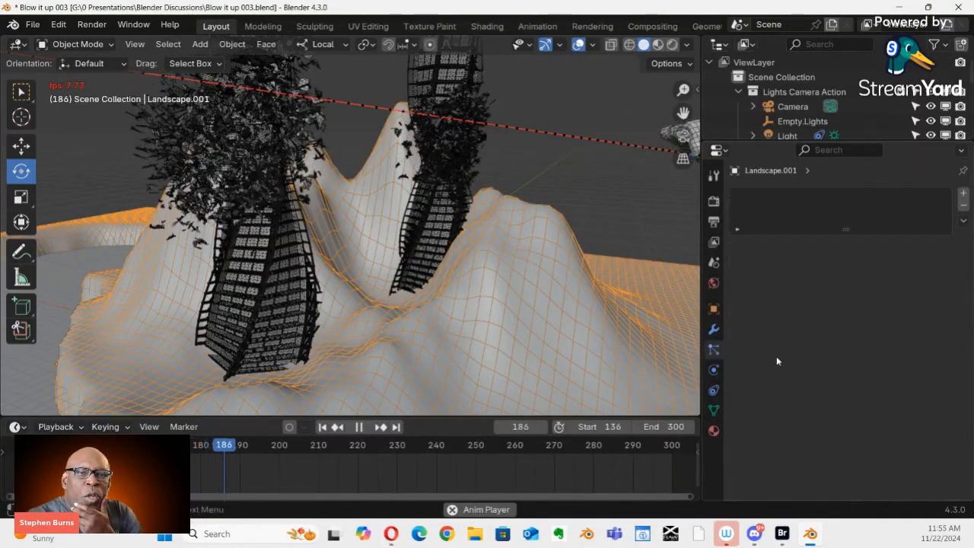
{"action": "left_click", "coordinate": [263, 229]}
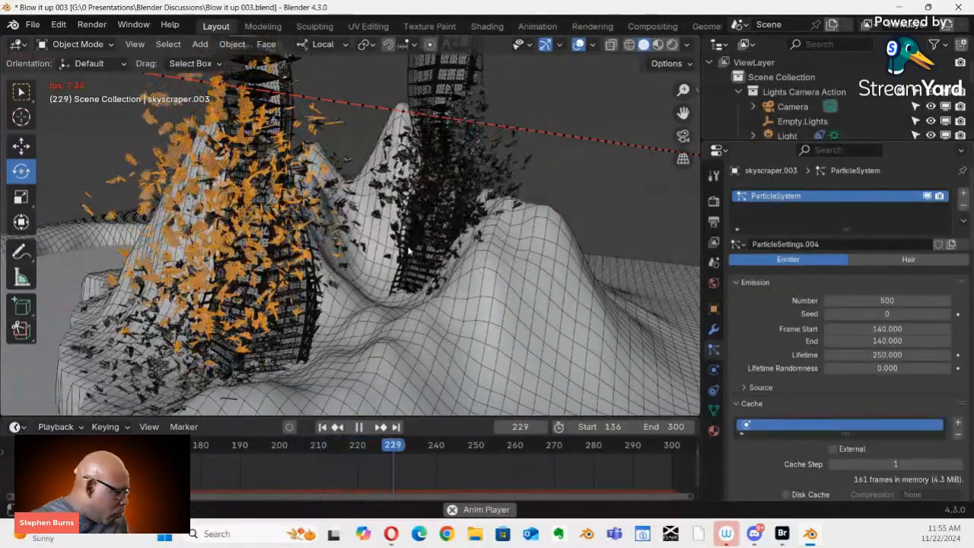
{"action": "middle_click_drag", "start_coordinate": [339, 166], "coordinate": [323, 178]}
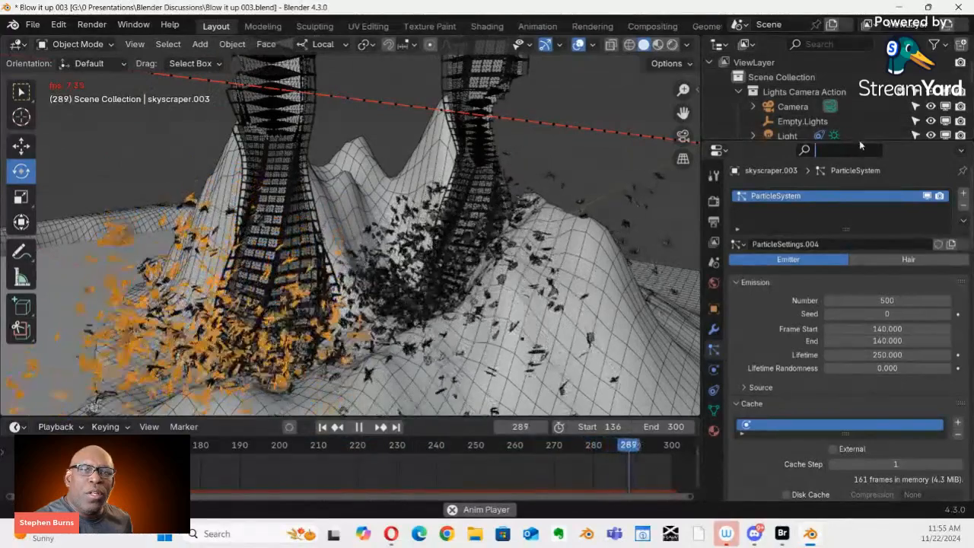
Disable skyscraper.003 through skyscraper.006 in the viewports and select skyscraper.002
{"action": "left_click_drag", "start_coordinate": [879, 145], "coordinate": [850, 302]}
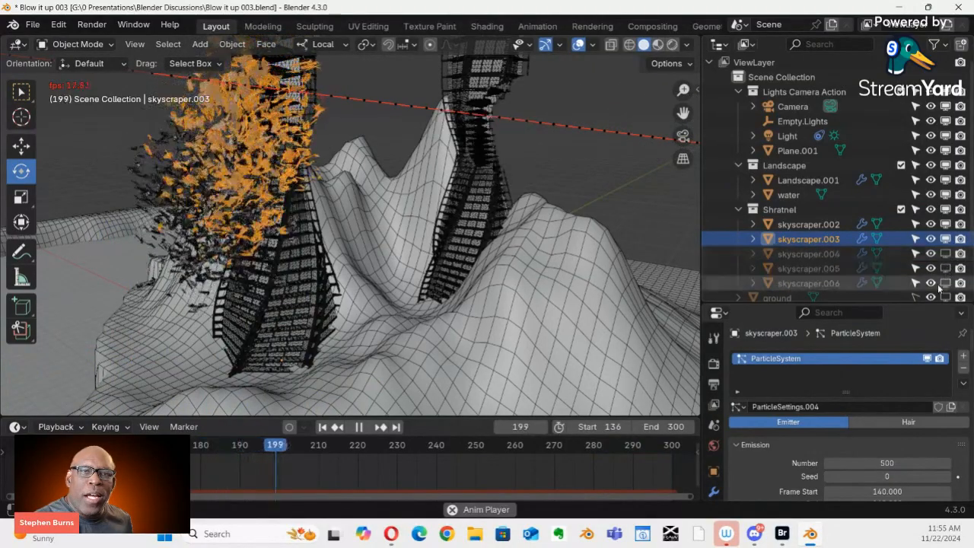
{"action": "left_click", "coordinate": [946, 238]}
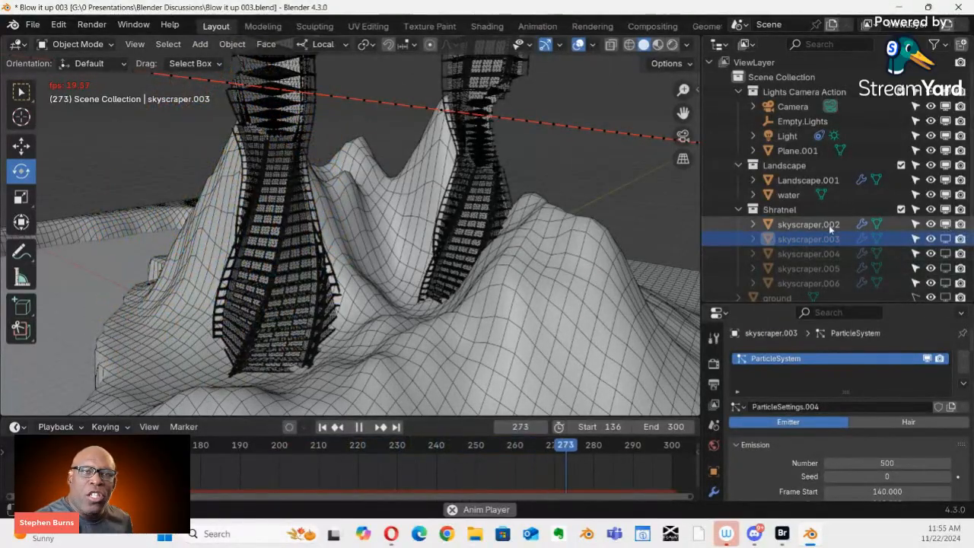
{"action": "left_click", "coordinate": [829, 224]}
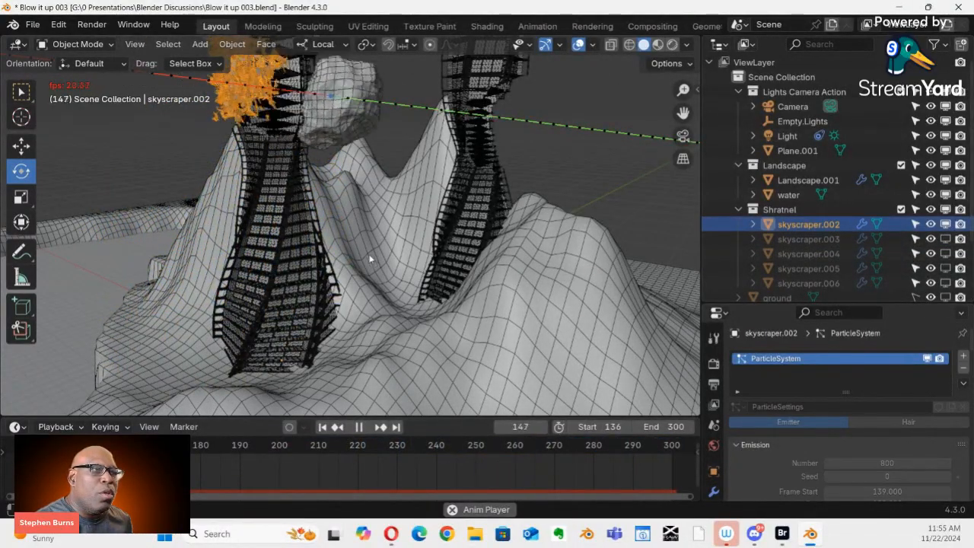
Watch the fragments of skyscraper.002 fall against the landscape from several angles and distances
{"action": "middle_click_drag", "start_coordinate": [323, 177], "coordinate": [368, 242], "text": "shift"}
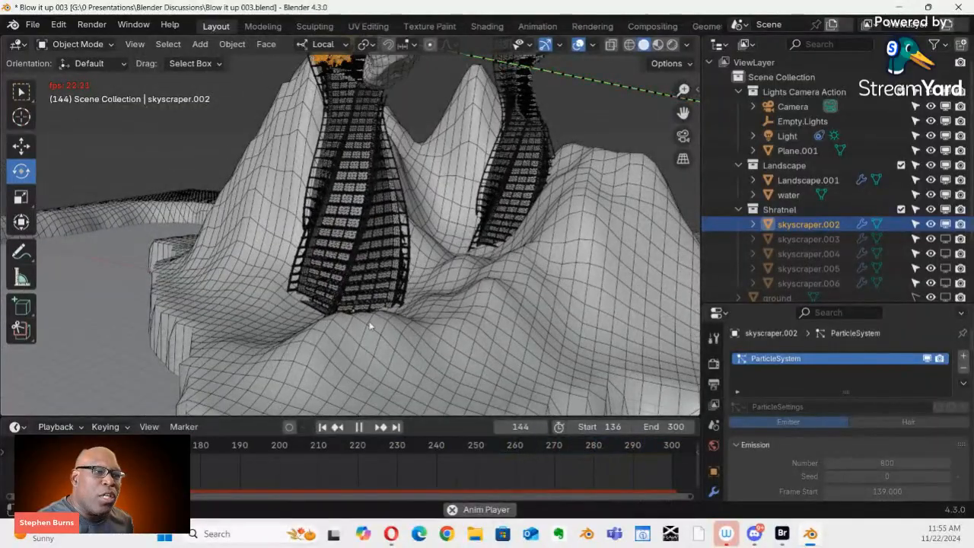
{"action": "middle_click_drag", "start_coordinate": [370, 326], "coordinate": [367, 427]}
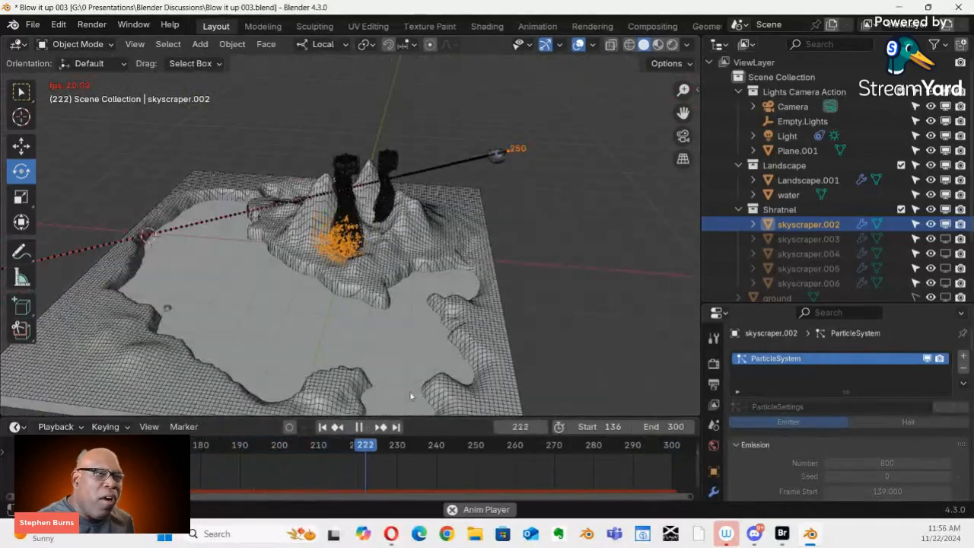
{"action": "middle_click_drag", "start_coordinate": [409, 395], "coordinate": [395, 308]}
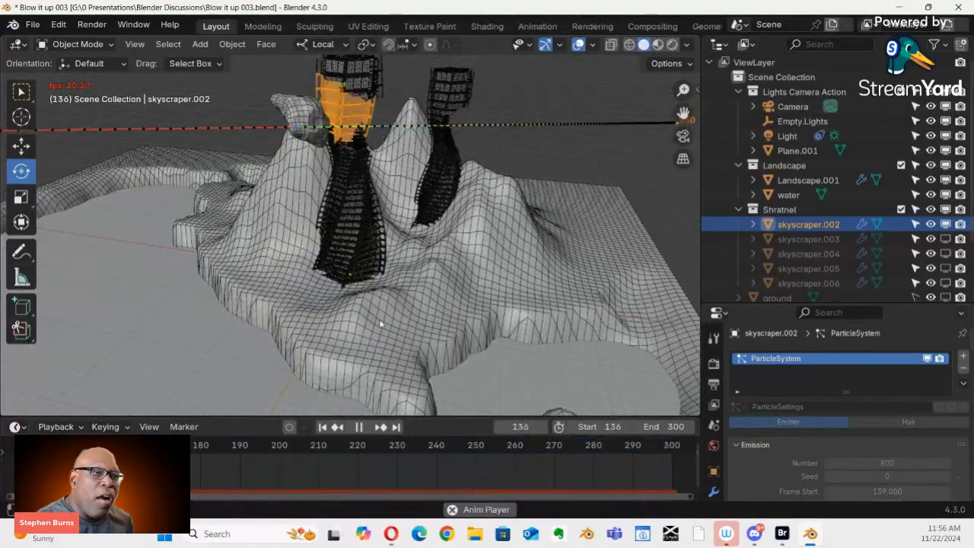
Select Landscape.001 and examine its Collision physics settings, covering the Particle and Softbody & Cloth values
{"action": "left_click", "coordinate": [379, 319]}
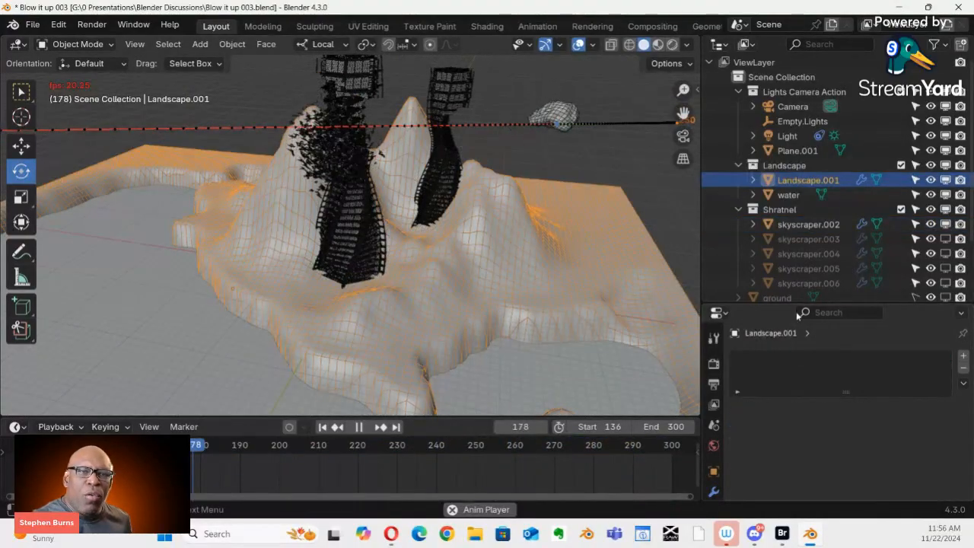
{"action": "left_click_drag", "start_coordinate": [797, 305], "coordinate": [751, 233]}
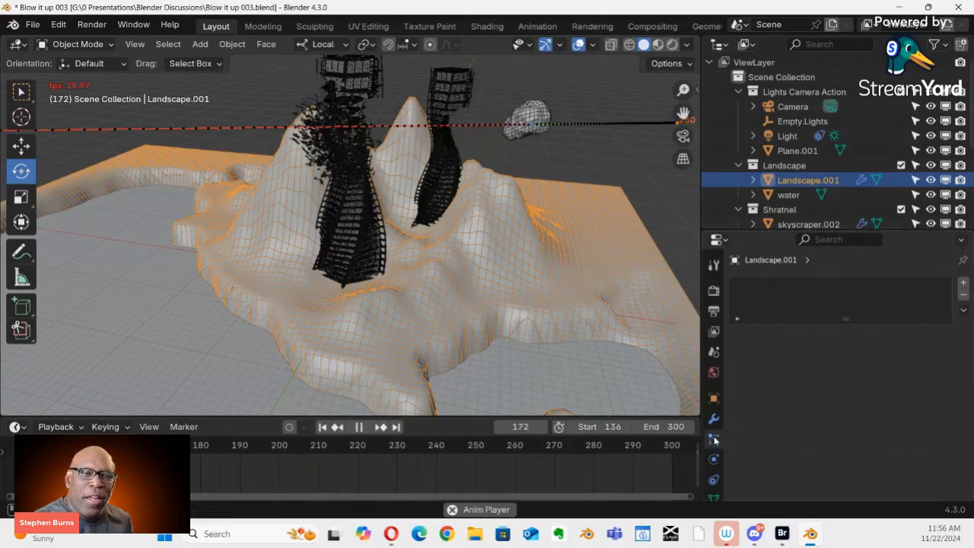
{"action": "left_click", "coordinate": [715, 460]}
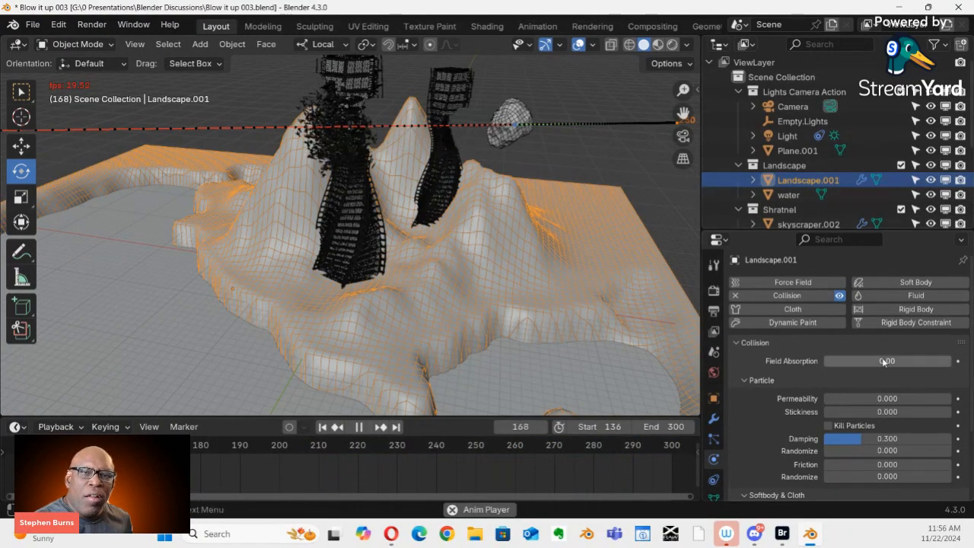
{"action": "scroll", "coordinate": [833, 394], "scroll_direction": "down", "scroll_amount": 1}
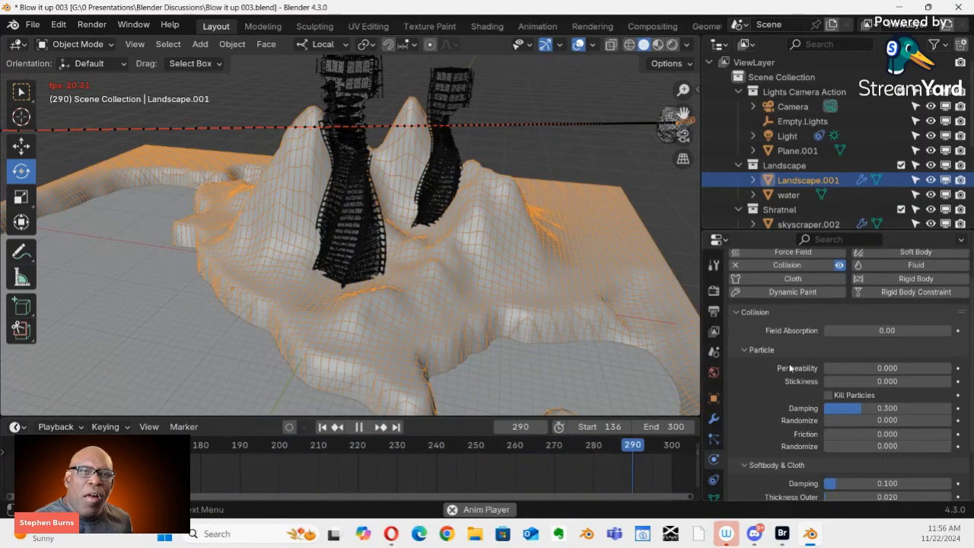
{"action": "scroll", "coordinate": [793, 402], "scroll_direction": "down", "scroll_amount": 2}
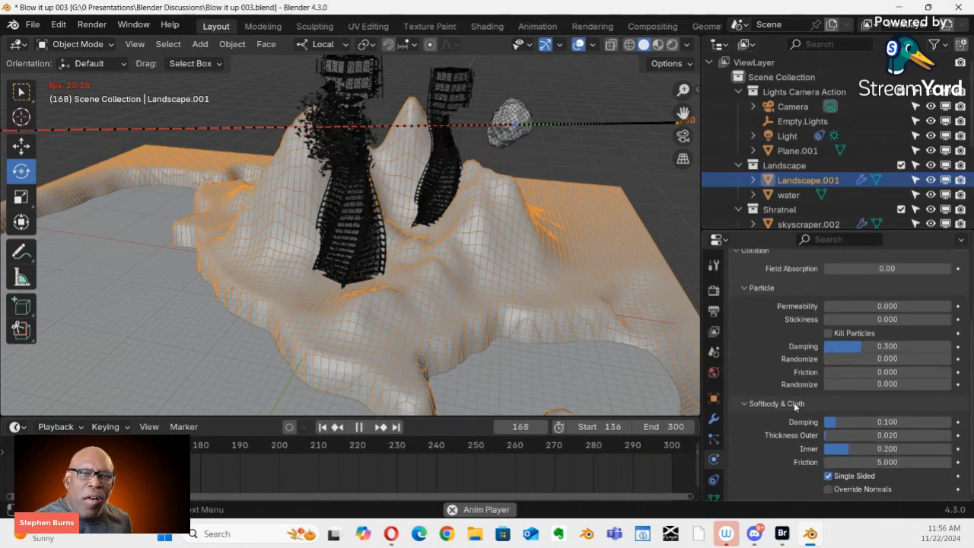
{"action": "scroll", "coordinate": [798, 401], "scroll_direction": "up", "scroll_amount": 3}
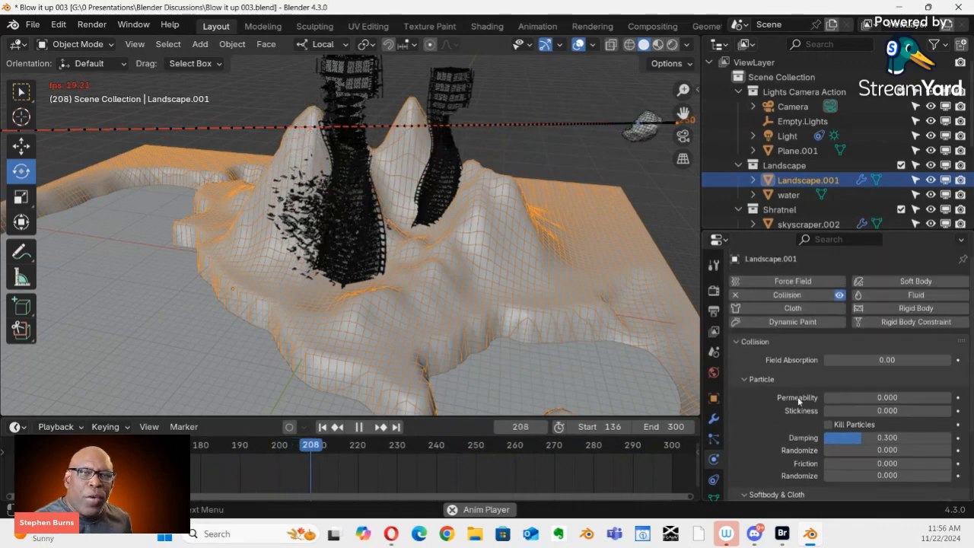
{"action": "scroll", "coordinate": [798, 399], "scroll_direction": "down", "scroll_amount": 3}
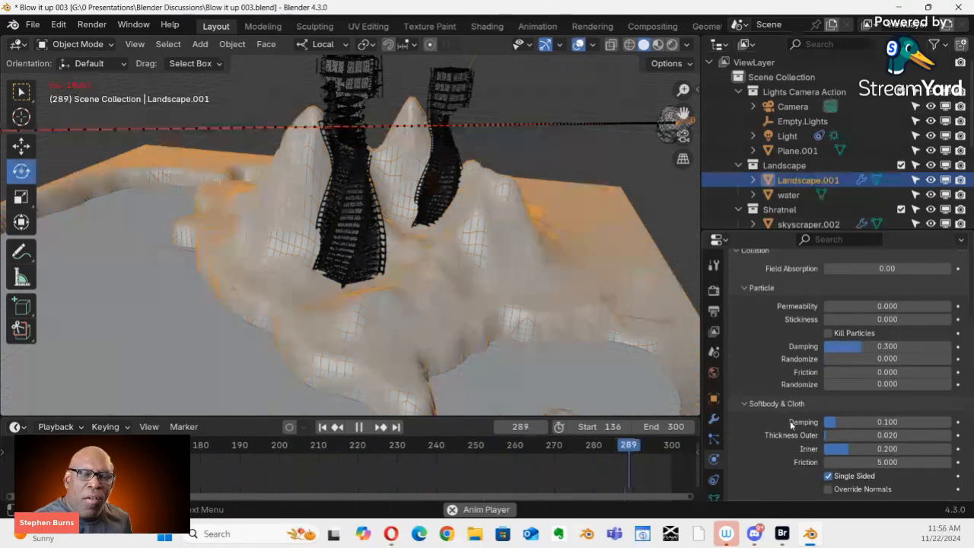
{"action": "left_click", "coordinate": [744, 404]}
Stop the playback, go to the particle cache of skyscraper.002 and delete all bakes
{"action": "left_click", "coordinate": [712, 439]}
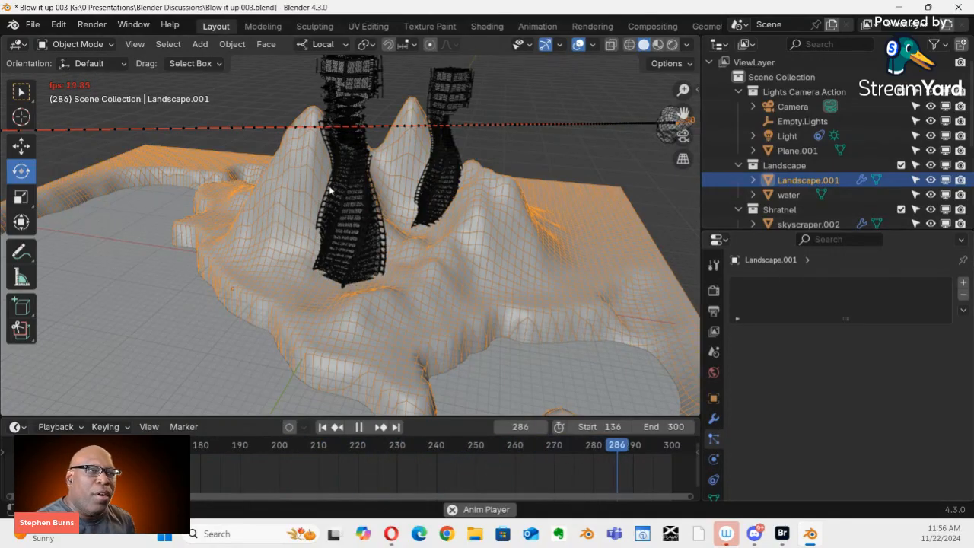
{"action": "key", "text": "space"}
{"action": "left_click", "coordinate": [336, 106]}
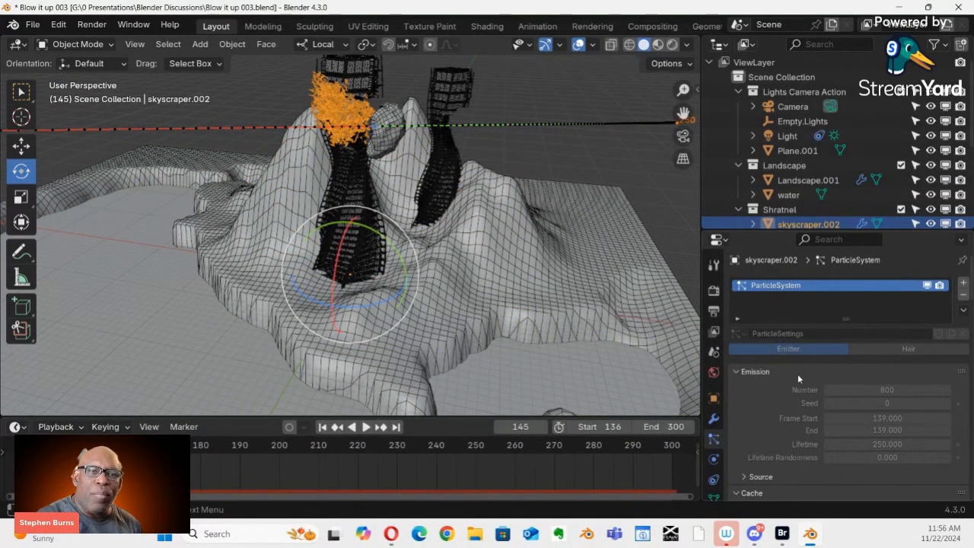
{"action": "scroll", "coordinate": [797, 378], "scroll_direction": "down", "scroll_amount": 7}
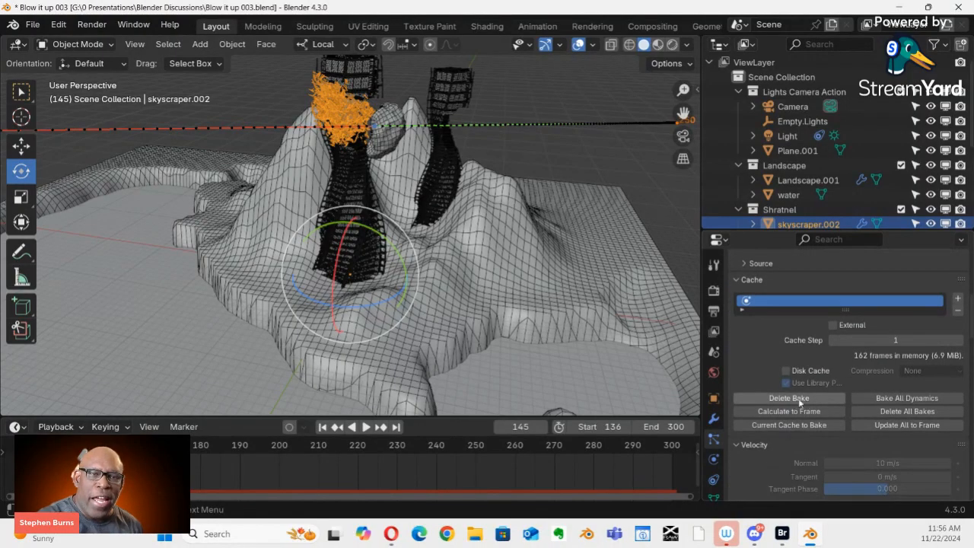
{"action": "left_click", "coordinate": [918, 410]}
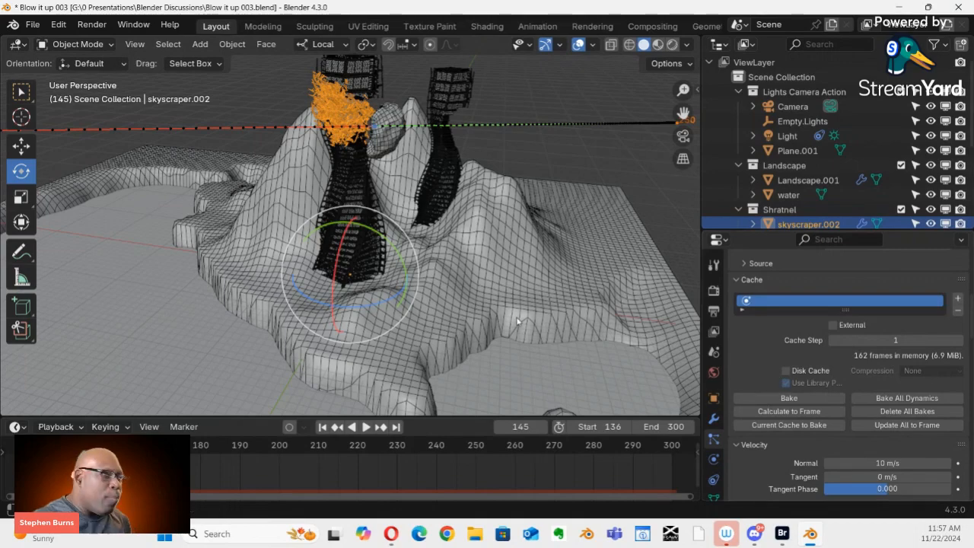
Bake the particle cache of skyscraper.002 and replay the explosion, stopping at frame 224
{"action": "middle_click_drag", "start_coordinate": [478, 283], "coordinate": [458, 284]}
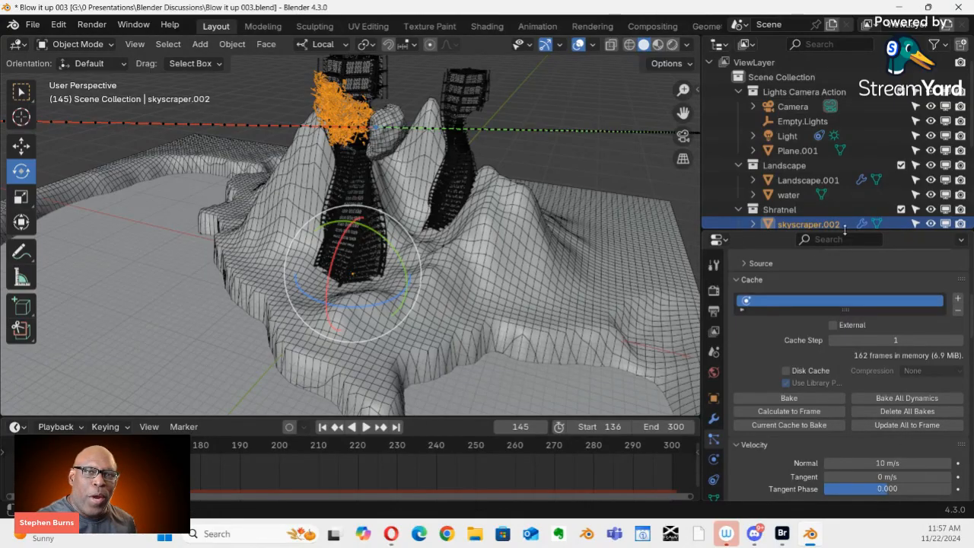
{"action": "left_click_drag", "start_coordinate": [845, 231], "coordinate": [840, 337]}
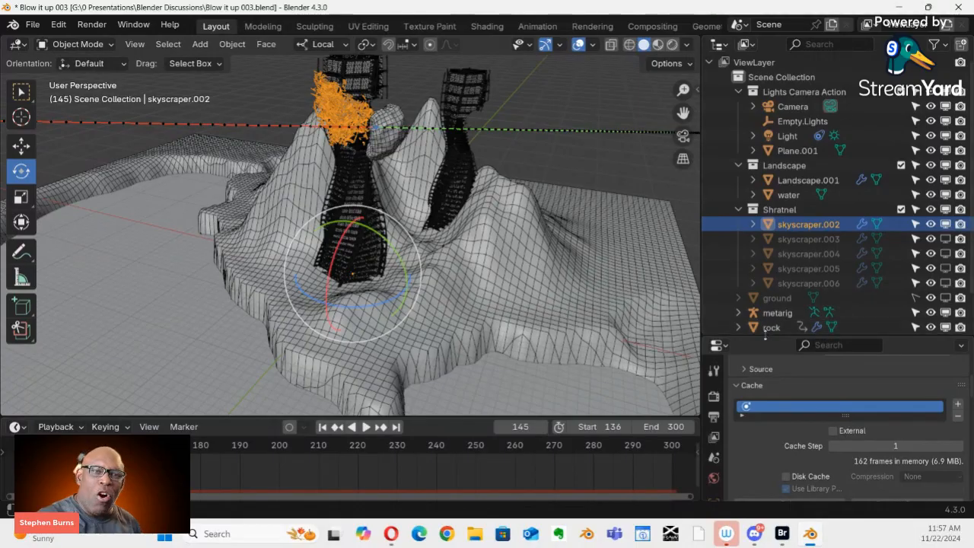
{"action": "left_click_drag", "start_coordinate": [764, 336], "coordinate": [754, 214]}
{"action": "left_click", "coordinate": [789, 381]}
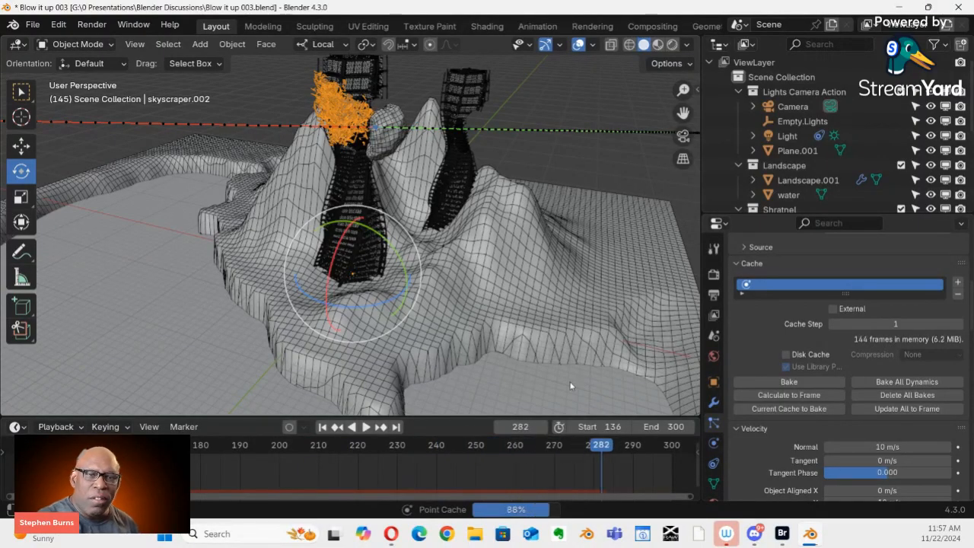
{"action": "key", "text": "space"}
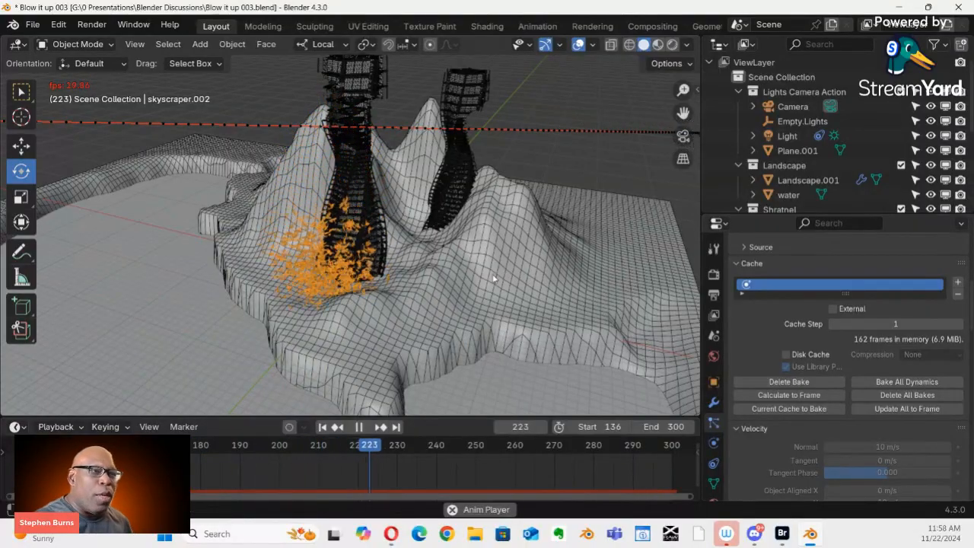
{"action": "key", "text": "space"}
Delete the particle bake of skyscraper.002 so its velocity settings can be edited
{"action": "scroll", "coordinate": [804, 373], "scroll_direction": "down", "scroll_amount": 6}
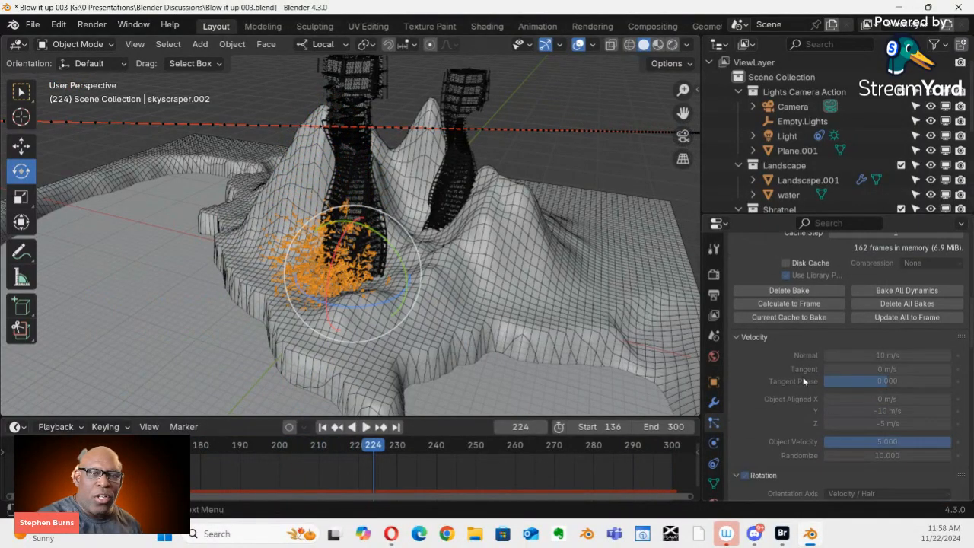
{"action": "scroll", "coordinate": [871, 381], "scroll_direction": "up", "scroll_amount": 5}
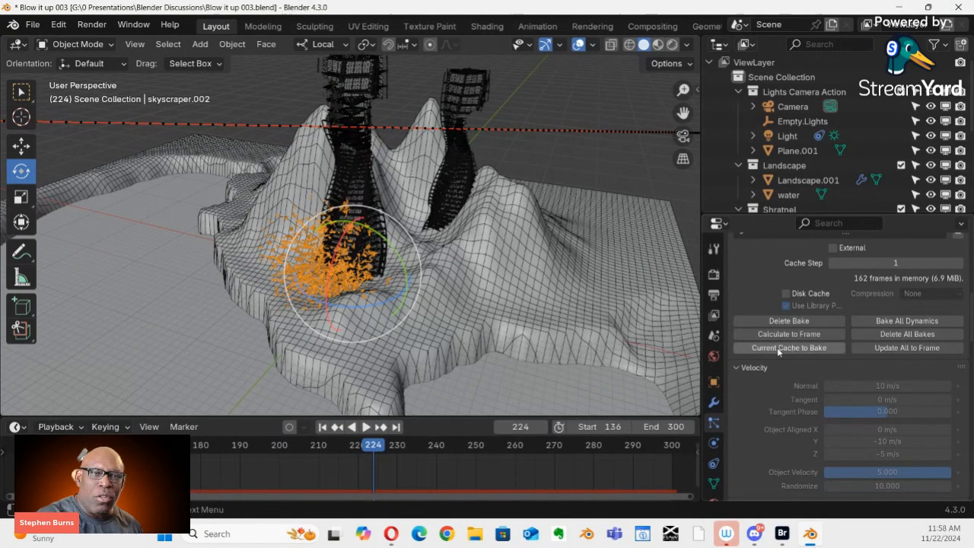
{"action": "left_click", "coordinate": [806, 324]}
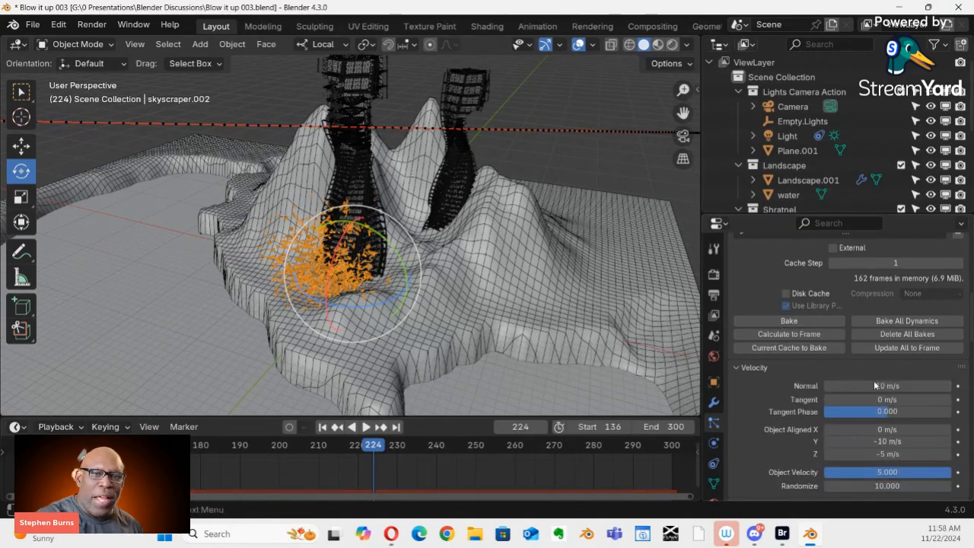
Examine the emission, cache, velocity and rotation settings of skyscraper.002's particle system
{"action": "scroll", "coordinate": [870, 387], "scroll_direction": "down", "scroll_amount": 4}
{"action": "scroll", "coordinate": [869, 387], "scroll_direction": "up", "scroll_amount": 4}
{"action": "scroll", "coordinate": [870, 384], "scroll_direction": "down", "scroll_amount": 2}
{"action": "scroll", "coordinate": [869, 383], "scroll_direction": "up", "scroll_amount": 2}
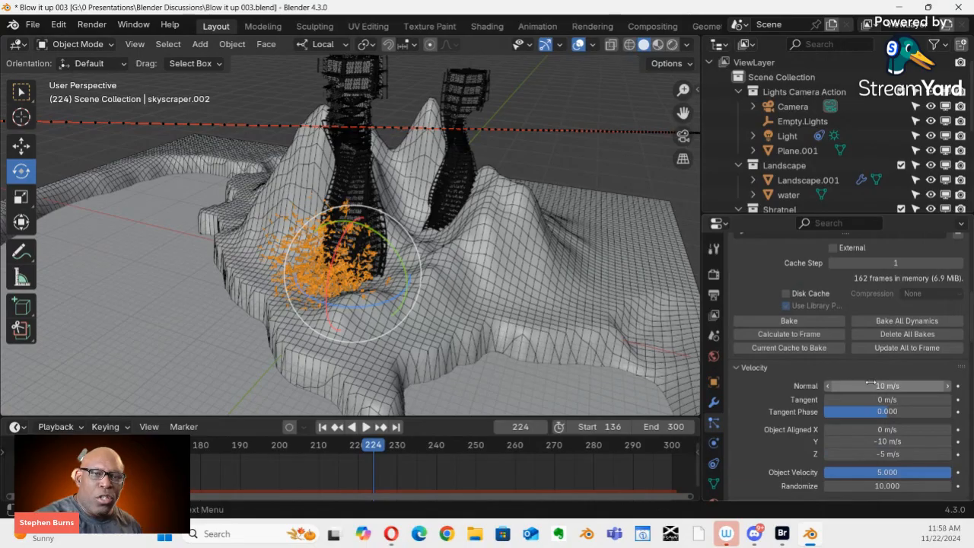
{"action": "scroll", "coordinate": [869, 384], "scroll_direction": "up", "scroll_amount": 3}
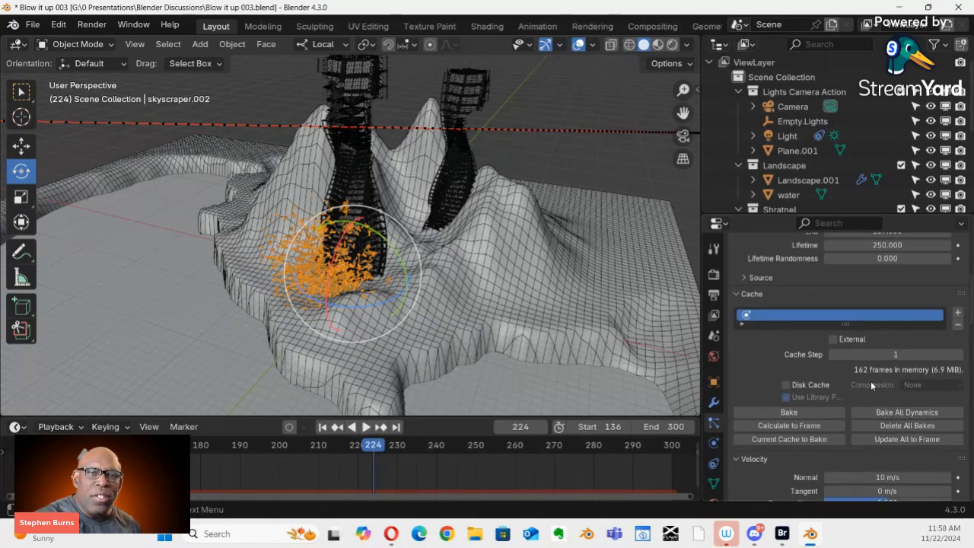
{"action": "scroll", "coordinate": [872, 381], "scroll_direction": "up", "scroll_amount": 5}
{"action": "scroll", "coordinate": [871, 380], "scroll_direction": "down", "scroll_amount": 6}
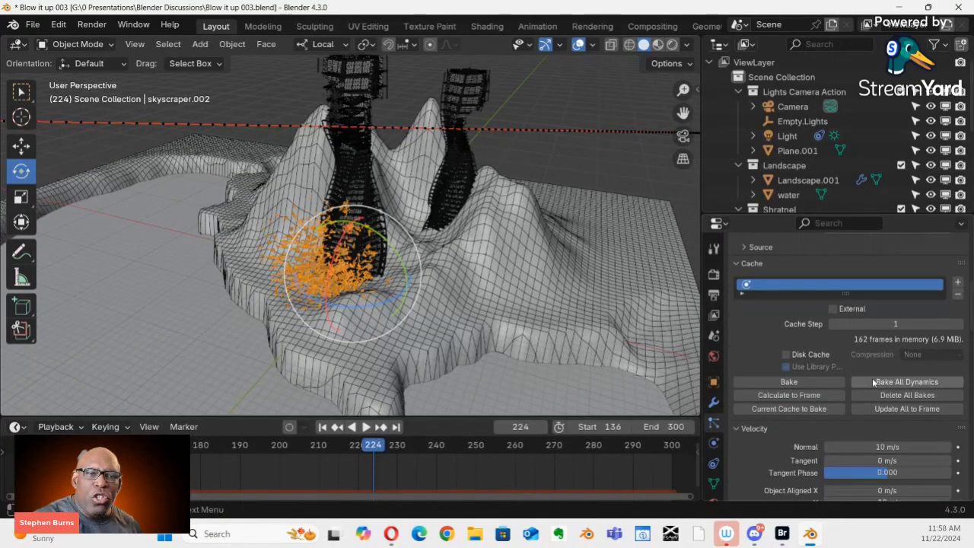
{"action": "scroll", "coordinate": [871, 384], "scroll_direction": "down", "scroll_amount": 6}
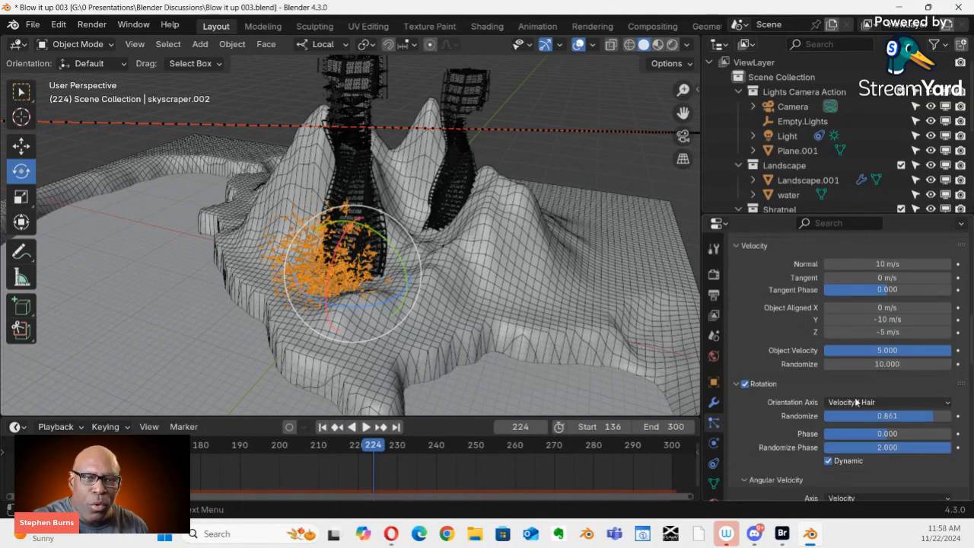
Examine the physics, forces, field weights and vertex group settings of skyscraper.002's particle system
{"action": "scroll", "coordinate": [857, 403], "scroll_direction": "down", "scroll_amount": 7}
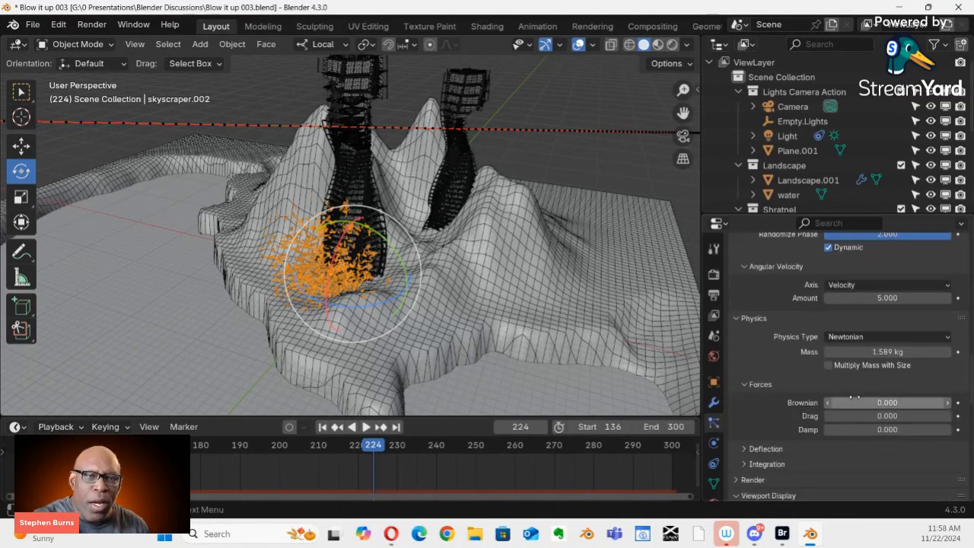
{"action": "scroll", "coordinate": [854, 396], "scroll_direction": "down", "scroll_amount": 3}
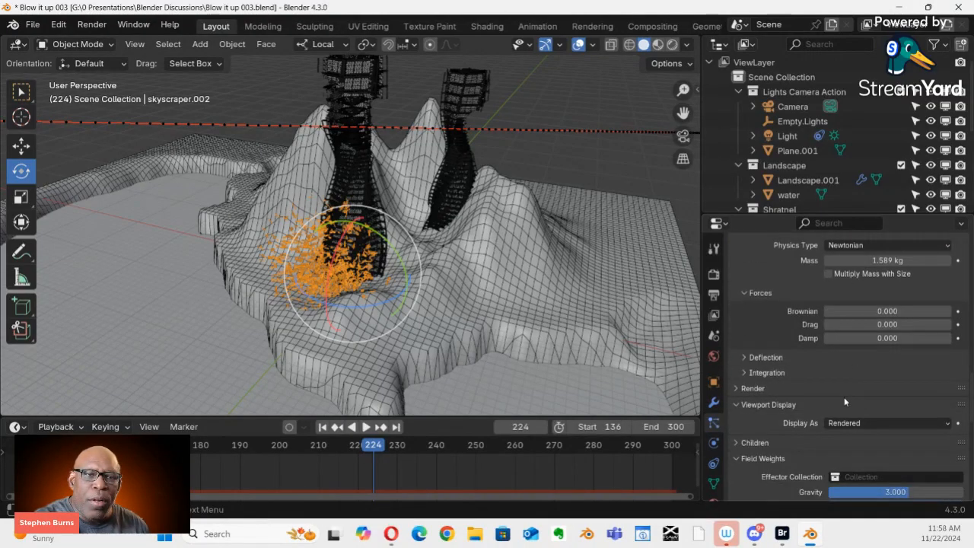
{"action": "scroll", "coordinate": [779, 388], "scroll_direction": "down", "scroll_amount": 9}
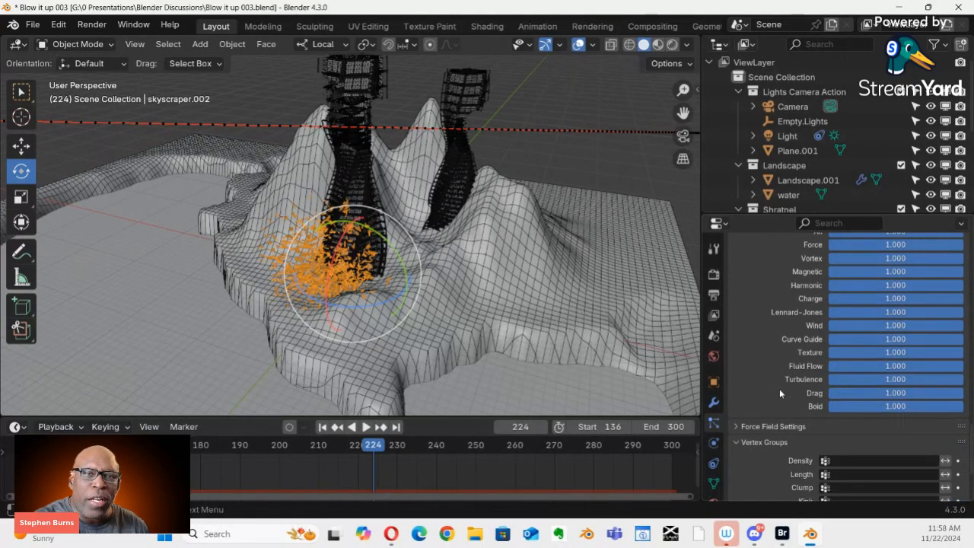
{"action": "scroll", "coordinate": [779, 388], "scroll_direction": "up", "scroll_amount": 1}
{"action": "scroll", "coordinate": [779, 389], "scroll_direction": "down", "scroll_amount": 3}
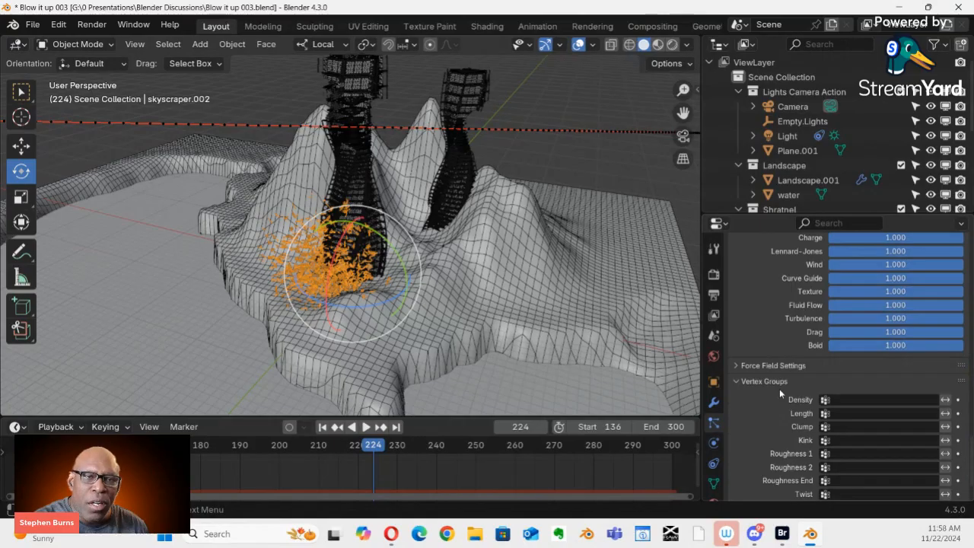
{"action": "scroll", "coordinate": [779, 388], "scroll_direction": "down", "scroll_amount": 2}
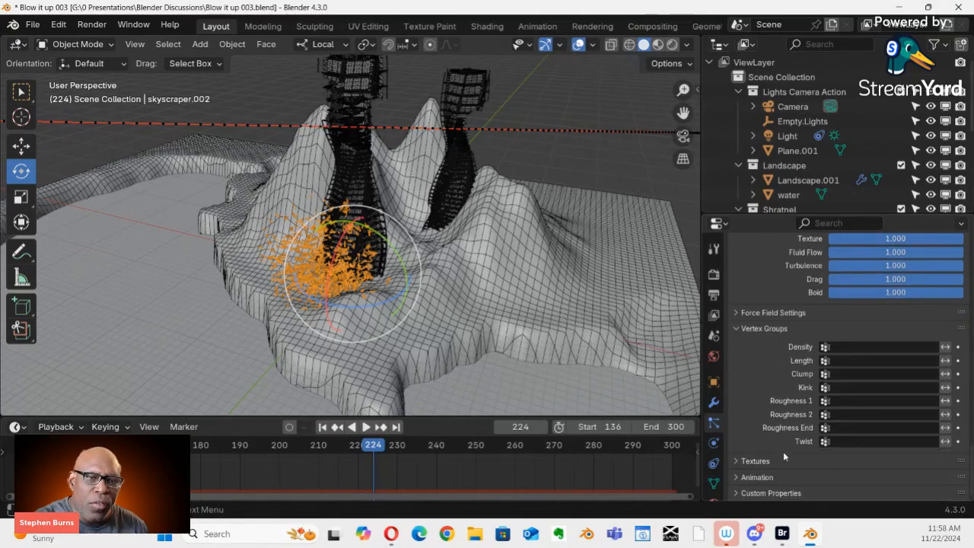
{"action": "scroll", "coordinate": [831, 397], "scroll_direction": "up", "scroll_amount": 10}
{"action": "scroll", "coordinate": [833, 392], "scroll_direction": "up", "scroll_amount": 15}
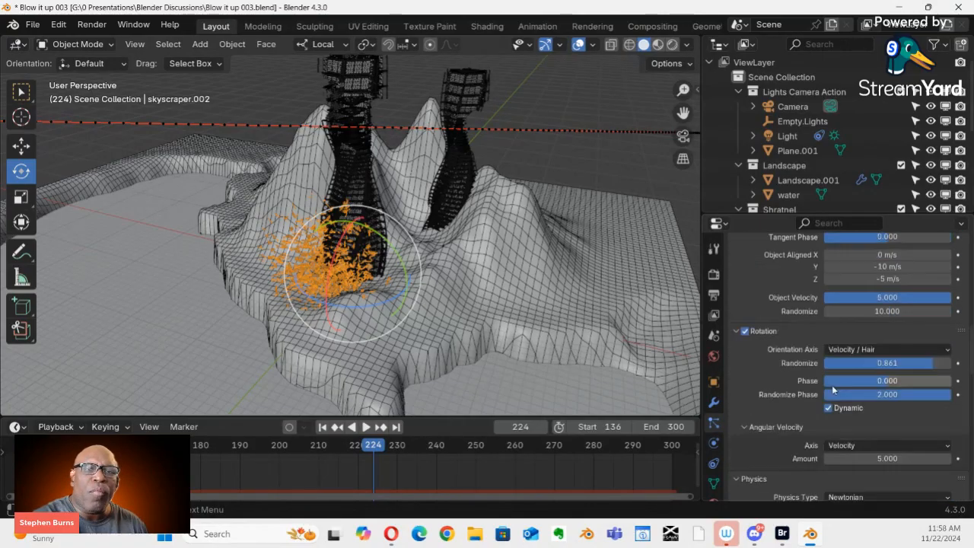
Set the particle collision stickiness of Landscape.001 to 3 in its physics properties
{"action": "left_click", "coordinate": [715, 444]}
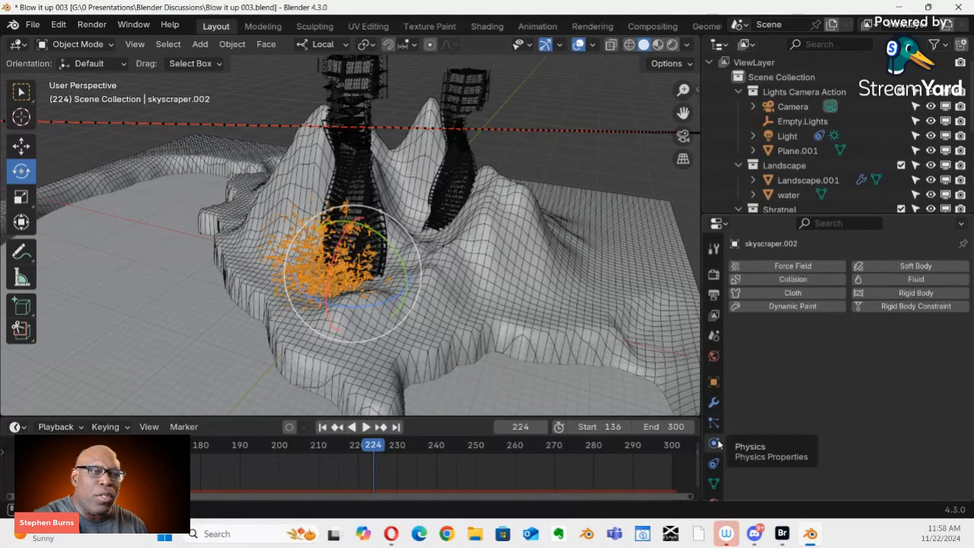
{"action": "left_click", "coordinate": [434, 327]}
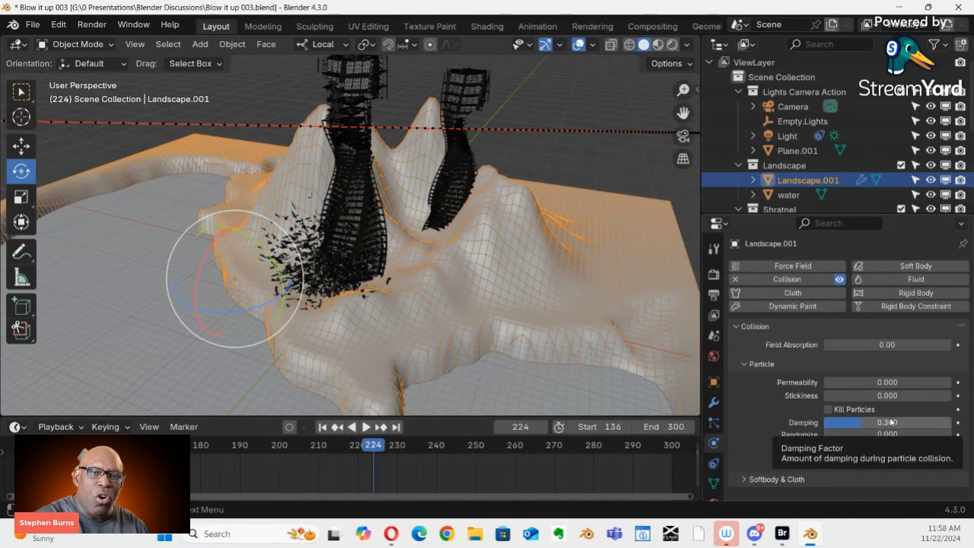
{"action": "left_click", "coordinate": [887, 394]}
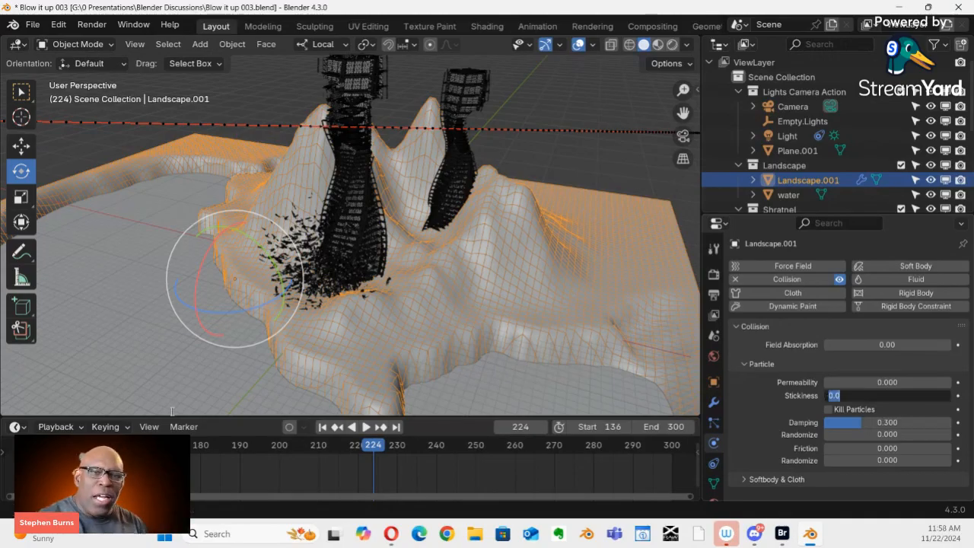
{"action": "type", "text": "10"}
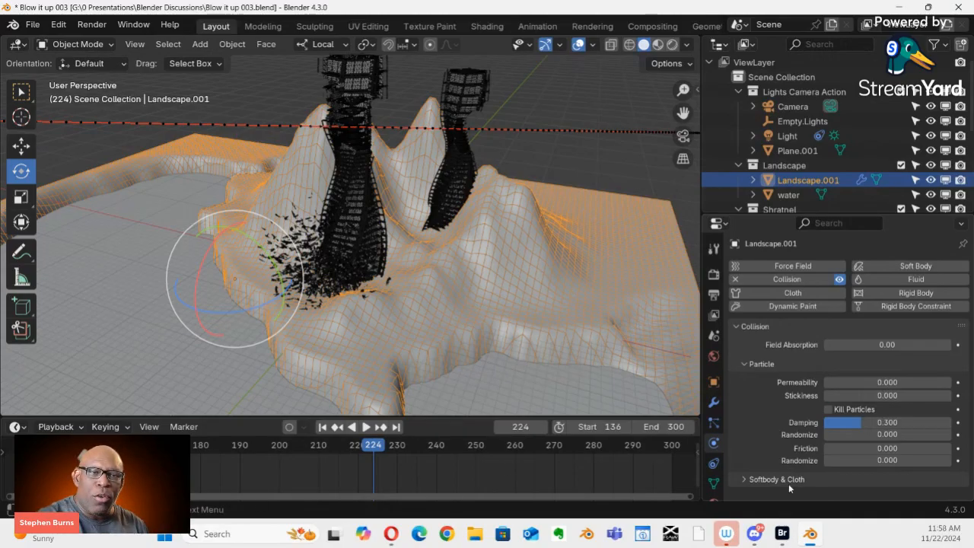
{"action": "key", "text": "Return"}
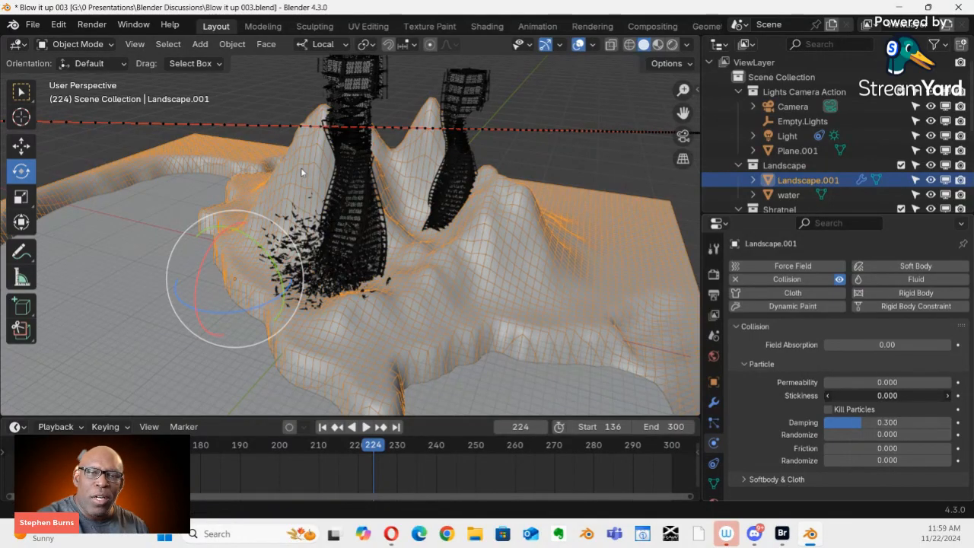
{"action": "left_click", "coordinate": [886, 396]}
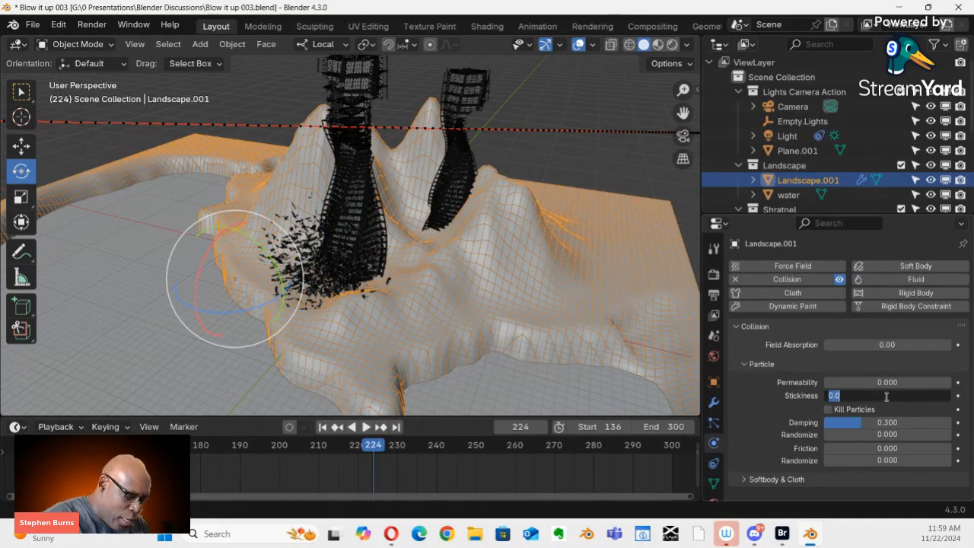
{"action": "type", "text": "3"}
{"action": "key", "text": "Return"}
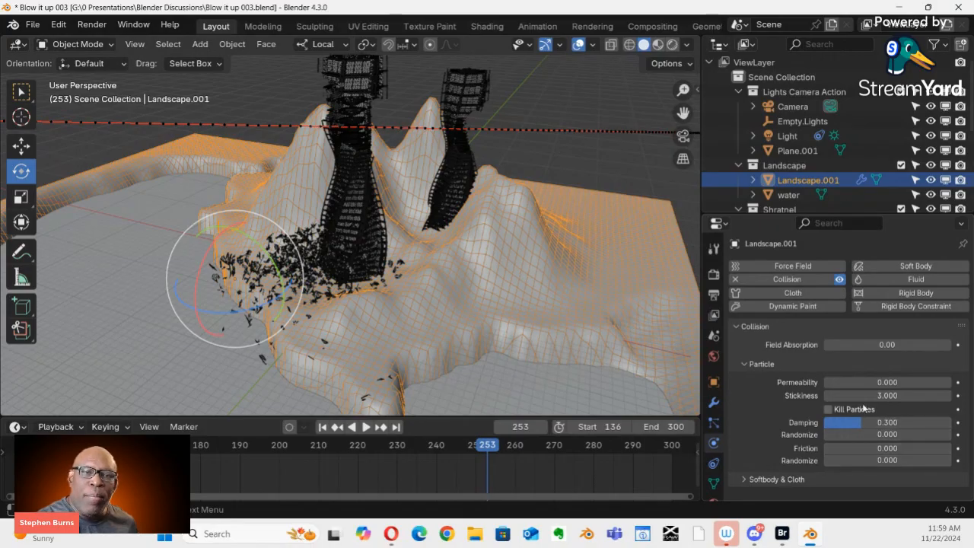
Set the particle collision damping of Landscape.001 to 0.6
{"action": "left_click", "coordinate": [893, 423]}
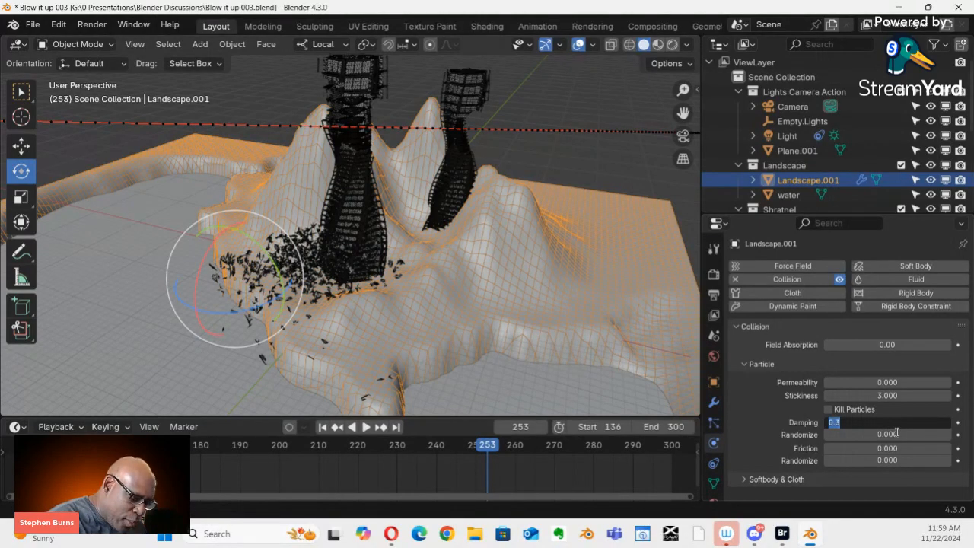
{"action": "key", "text": "Return"}
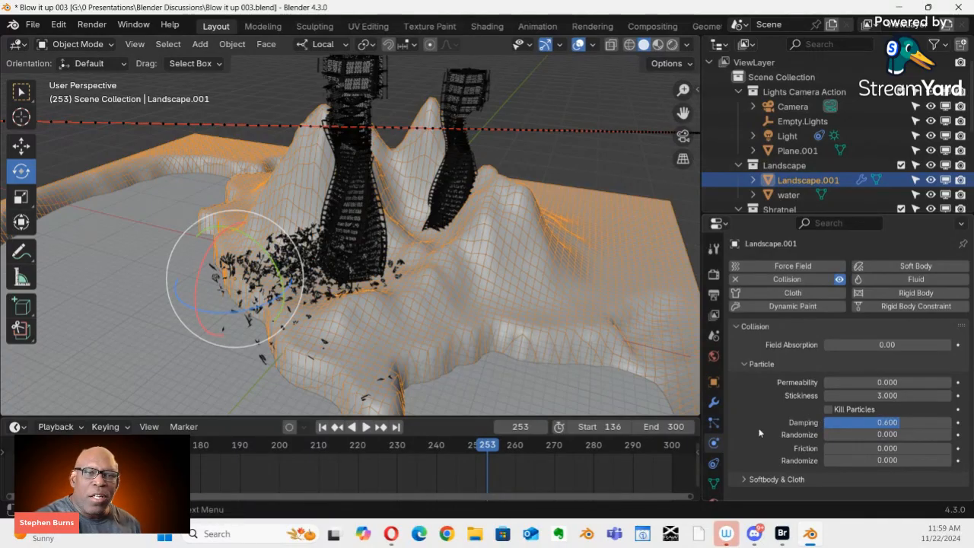
{"action": "left_click", "coordinate": [750, 365]}
{"action": "left_click", "coordinate": [750, 365]}
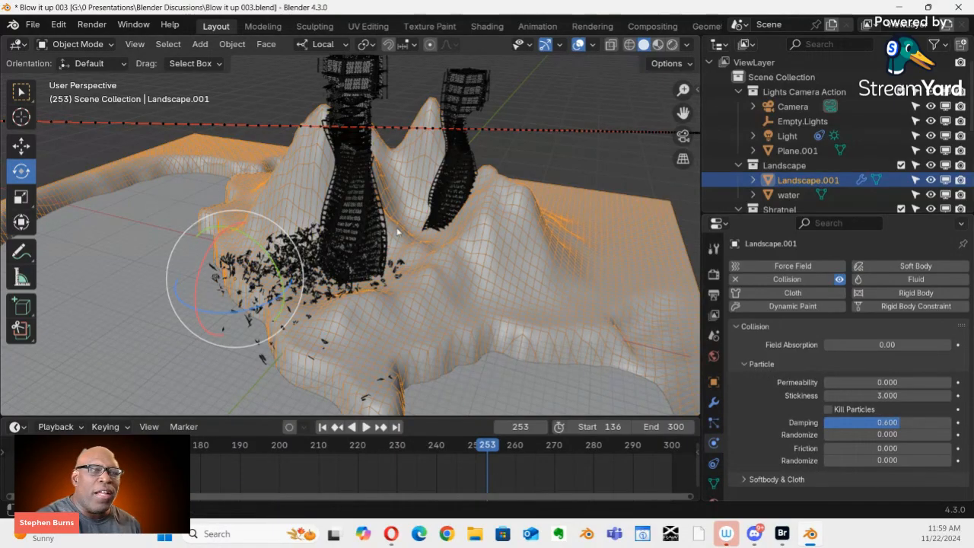
Bake the particle cache of skyscraper.002 and play the animation, viewing the fragments up close at the tower's base
{"action": "left_click", "coordinate": [350, 253]}
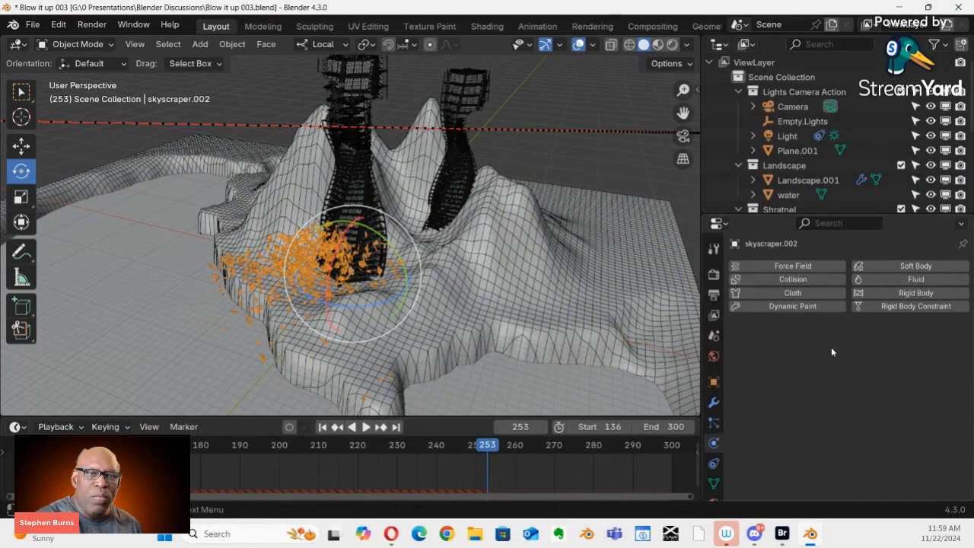
{"action": "left_click", "coordinate": [714, 424]}
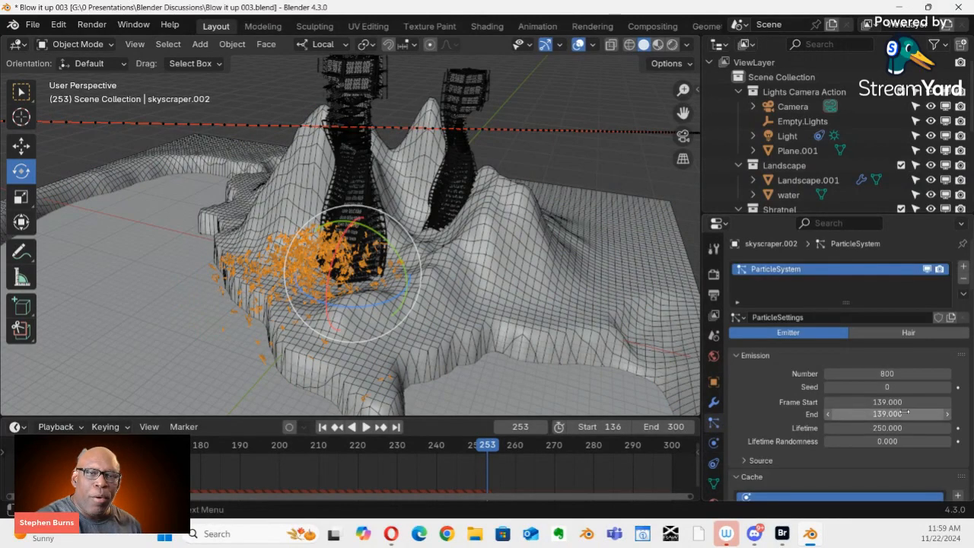
{"action": "scroll", "coordinate": [896, 411], "scroll_direction": "down", "scroll_amount": 6}
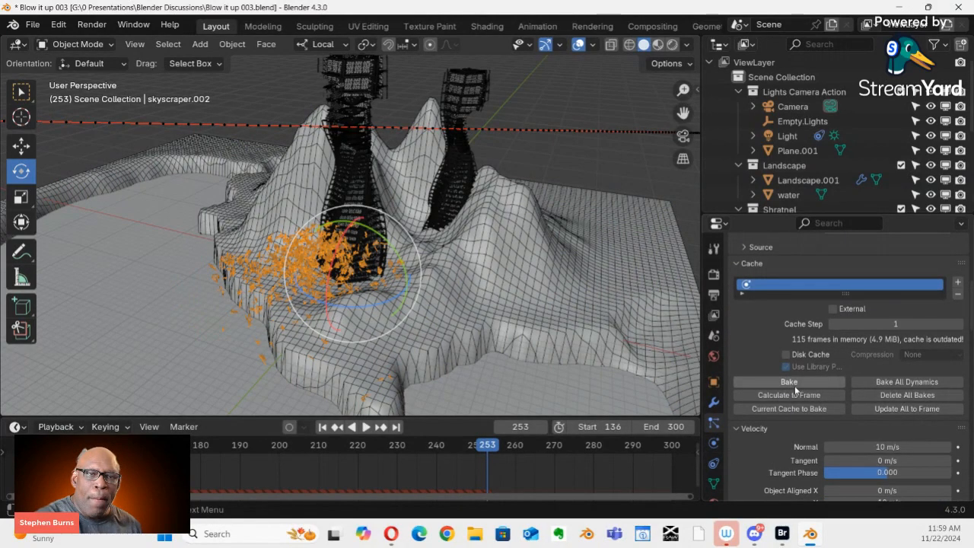
{"action": "left_click", "coordinate": [795, 384]}
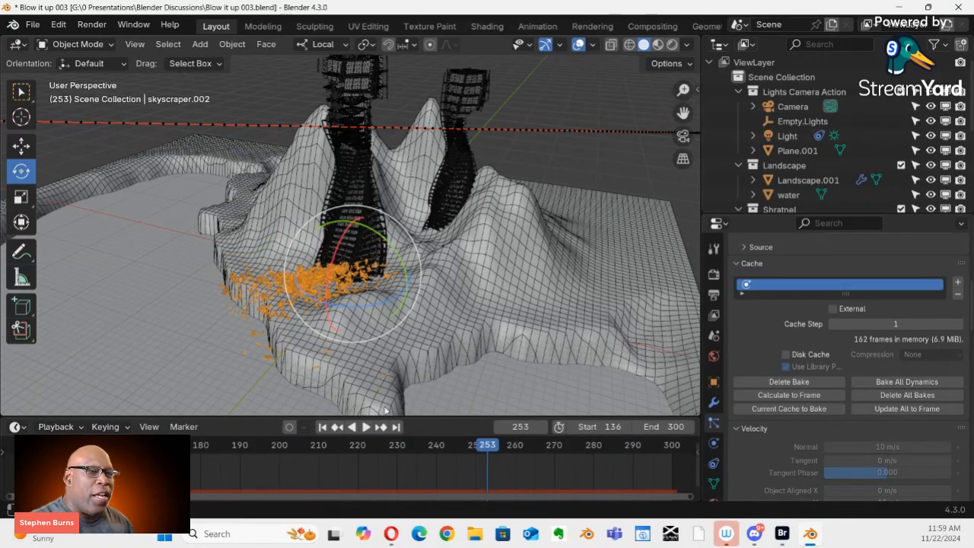
{"action": "key", "text": "space"}
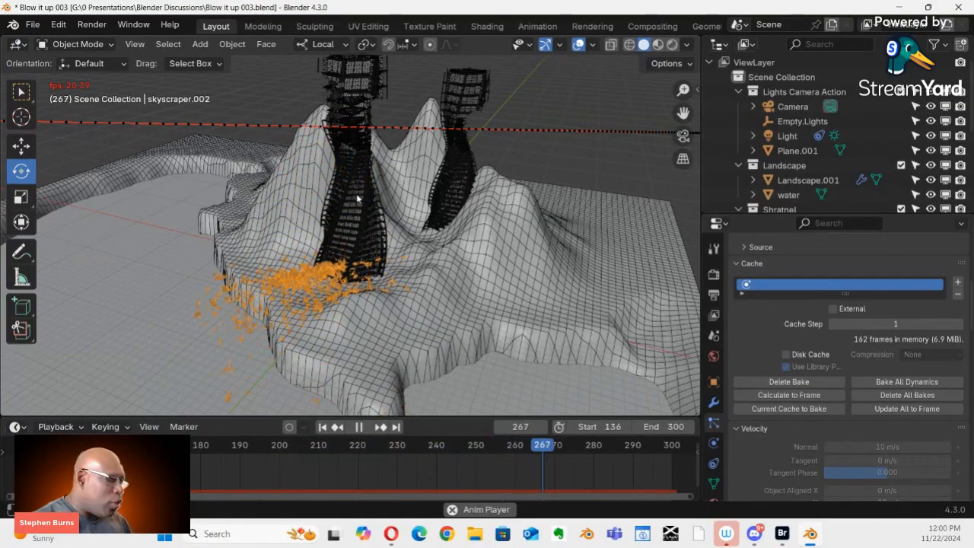
{"action": "scroll", "coordinate": [362, 186], "scroll_direction": "up", "scroll_amount": 4}
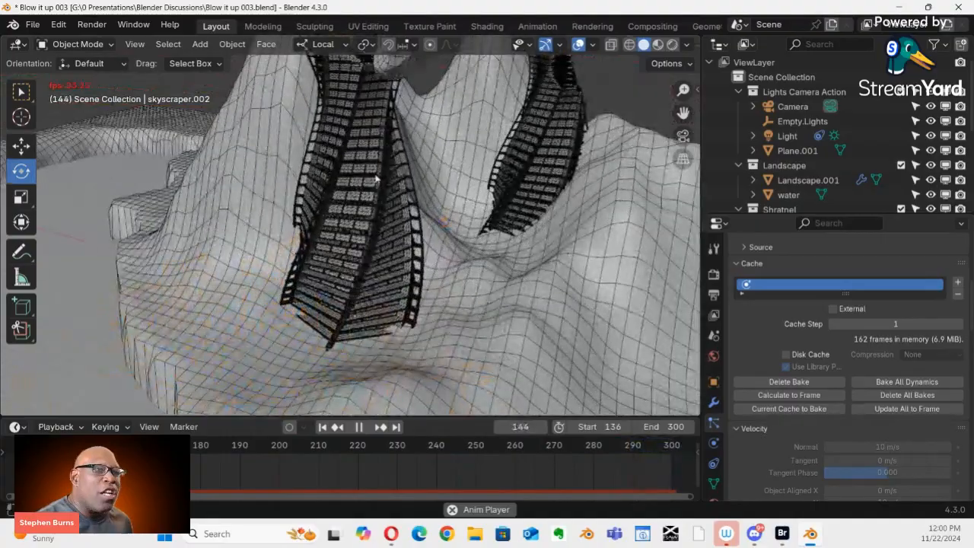
{"action": "middle_click_drag", "start_coordinate": [375, 180], "coordinate": [607, 276], "text": "shift"}
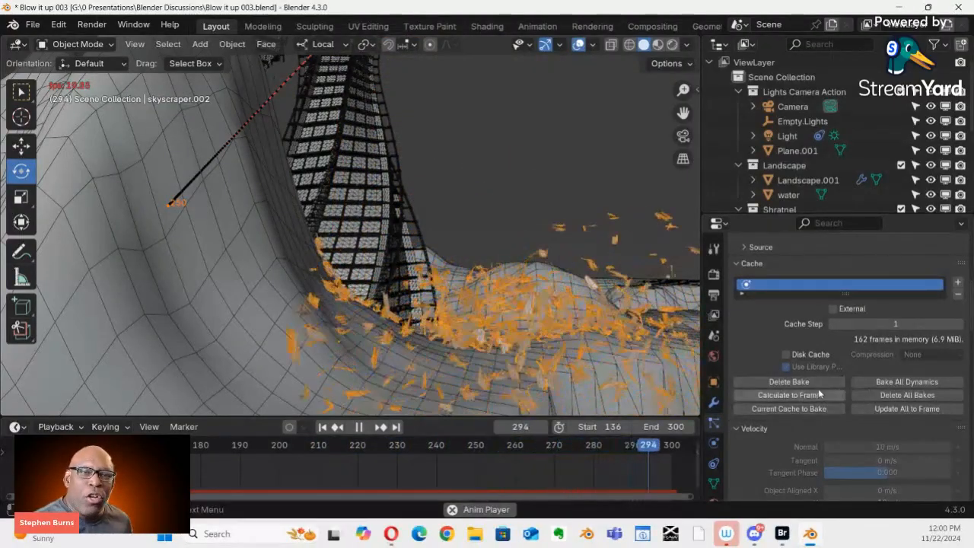
Delete the particle bake of skyscraper.002, stop the playback and set Landscape.001's particle collision stickiness to 6
{"action": "left_click", "coordinate": [780, 383]}
{"action": "key", "text": "space"}
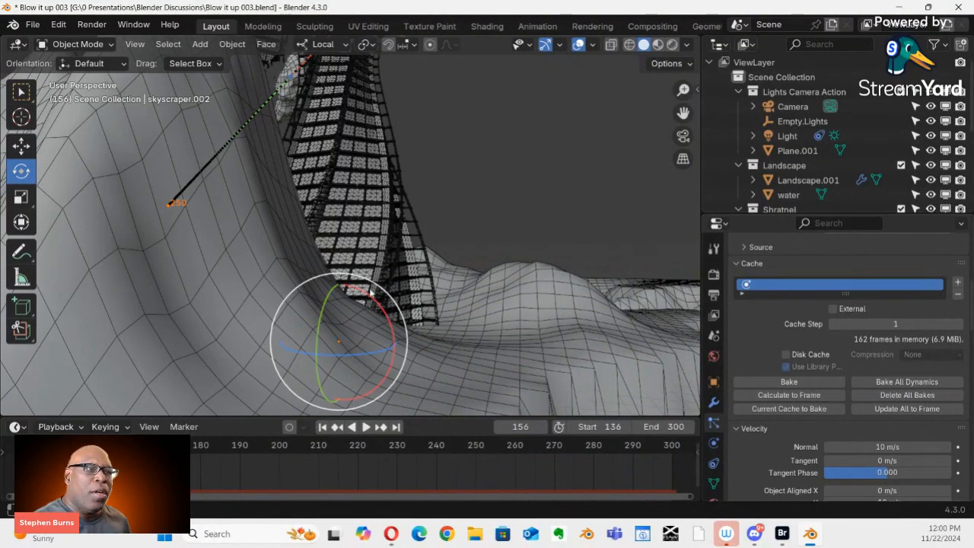
{"action": "left_click", "coordinate": [829, 181]}
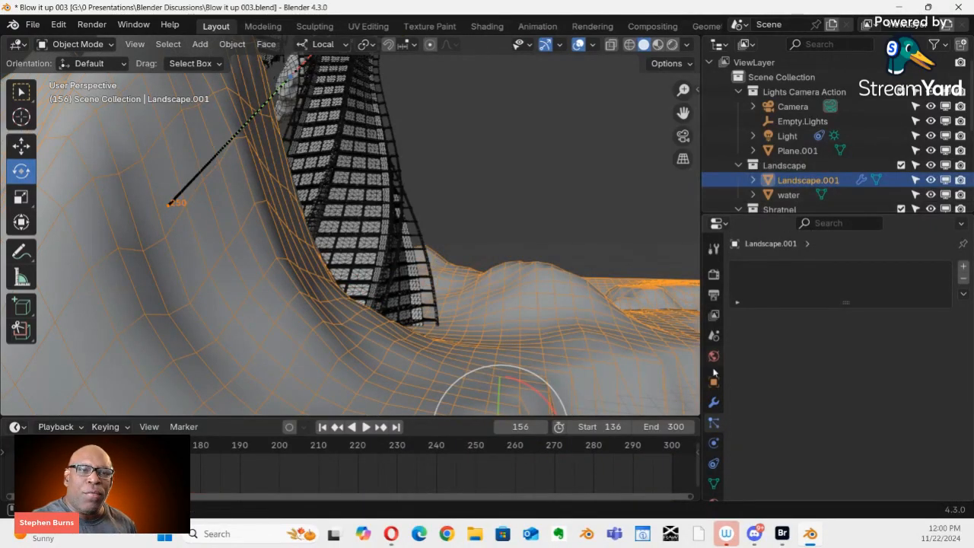
{"action": "left_click", "coordinate": [713, 443]}
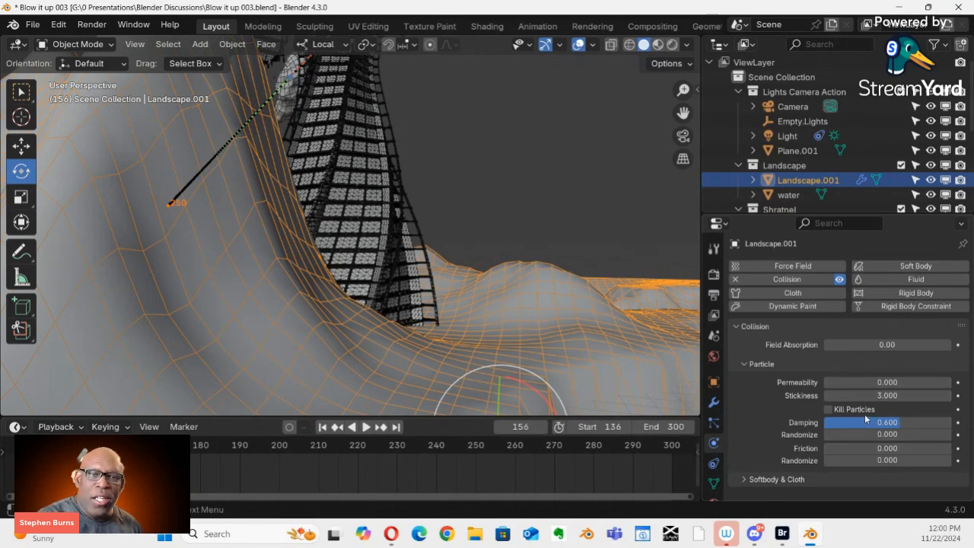
{"action": "left_click", "coordinate": [901, 396]}
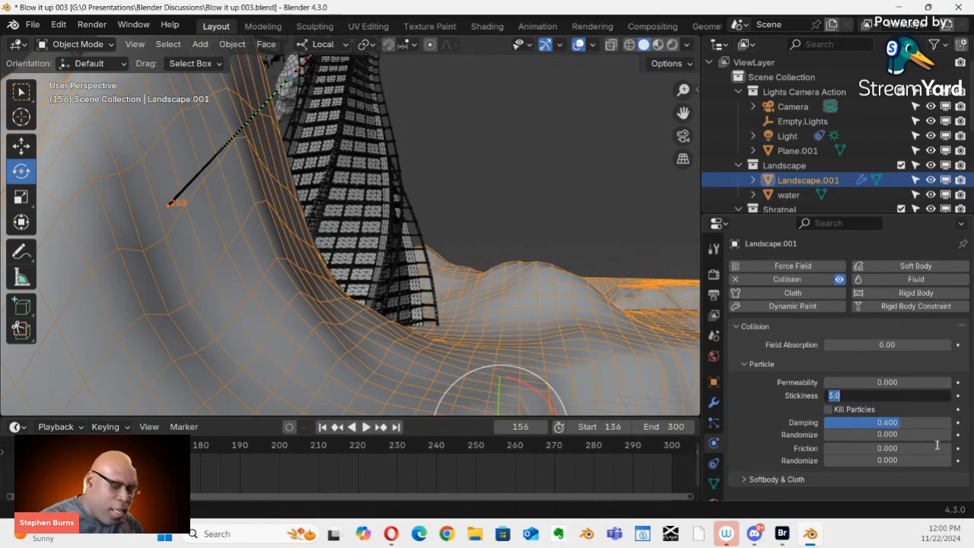
{"action": "key", "text": "Return"}
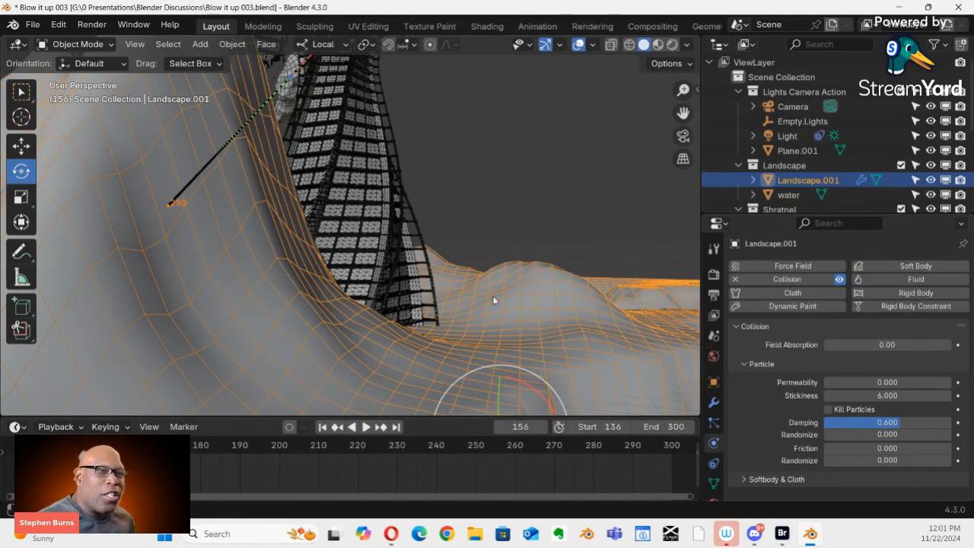
Replay the explosion and examine how the fragments land around the tower's base, stopping at frame 139
{"action": "scroll", "coordinate": [520, 284], "scroll_direction": "down", "scroll_amount": 3}
{"action": "middle_click_drag", "start_coordinate": [489, 330], "coordinate": [423, 269]}
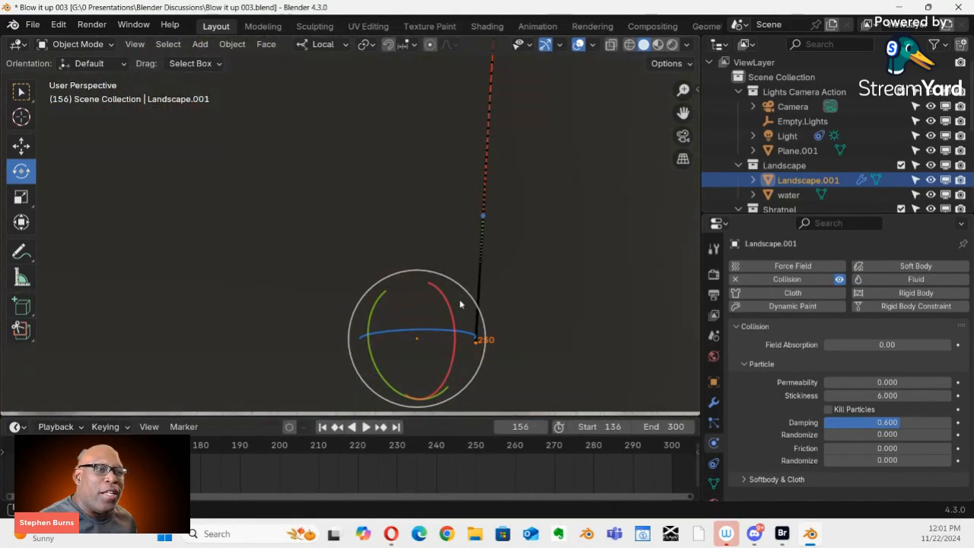
{"action": "middle_click_drag", "start_coordinate": [459, 304], "coordinate": [323, 160]}
{"action": "scroll", "coordinate": [375, 221], "scroll_direction": "down", "scroll_amount": 2}
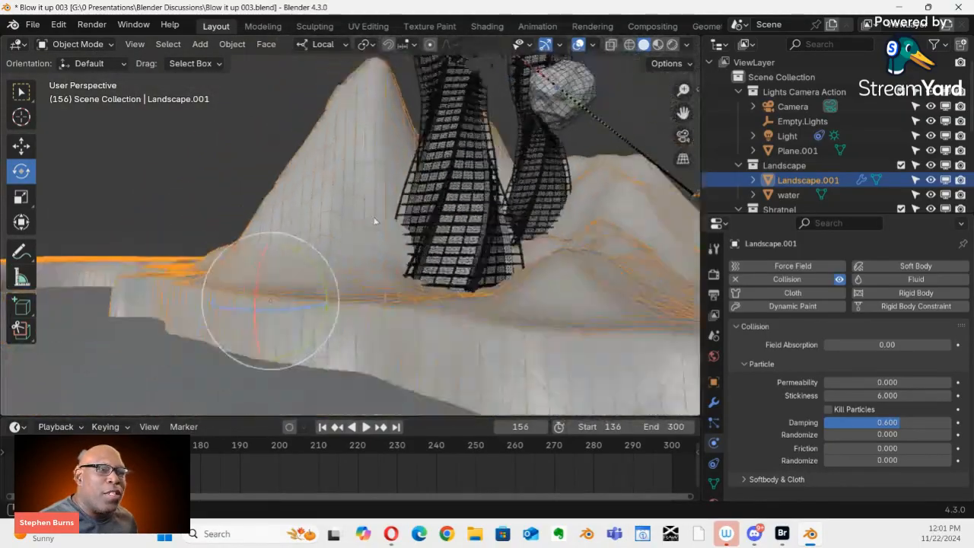
{"action": "middle_click_drag", "start_coordinate": [375, 221], "coordinate": [450, 303]}
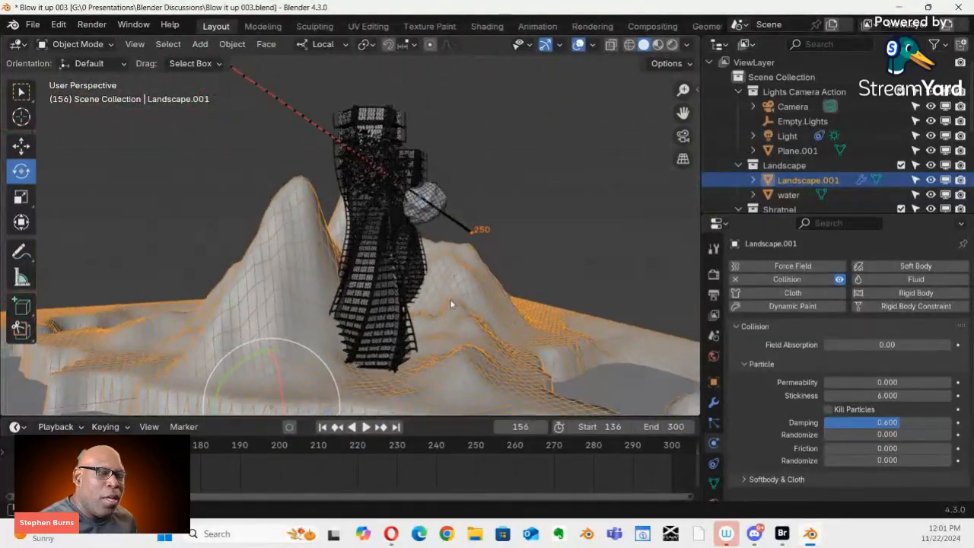
{"action": "key", "text": "space"}
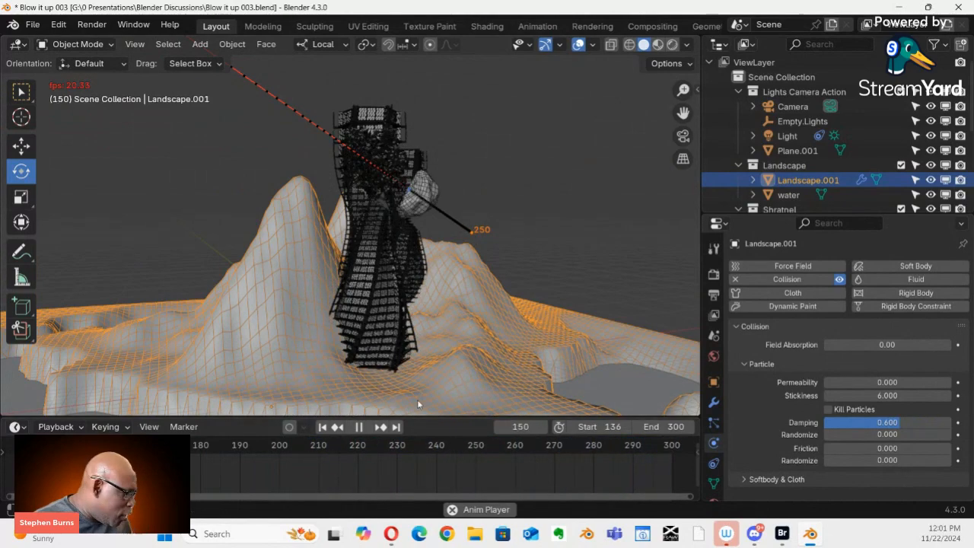
{"action": "middle_click_drag", "start_coordinate": [417, 398], "coordinate": [427, 251]}
{"action": "scroll", "coordinate": [413, 259], "scroll_direction": "up", "scroll_amount": 3}
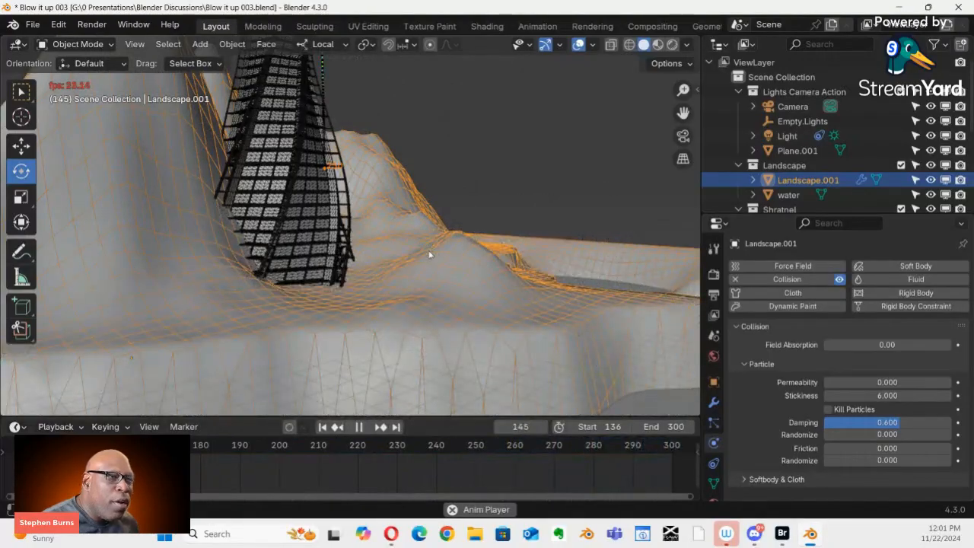
{"action": "middle_click_drag", "start_coordinate": [463, 233], "coordinate": [533, 302]}
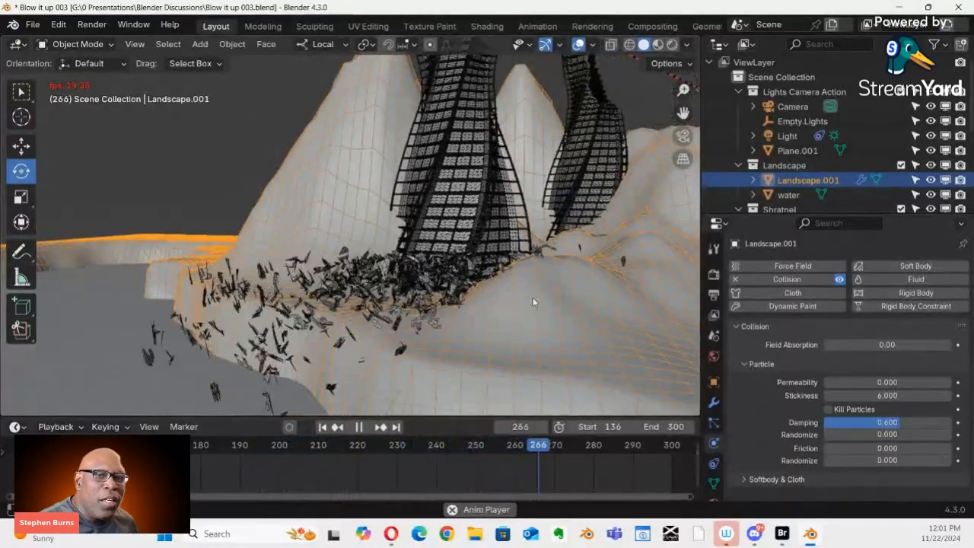
{"action": "key", "text": "space"}
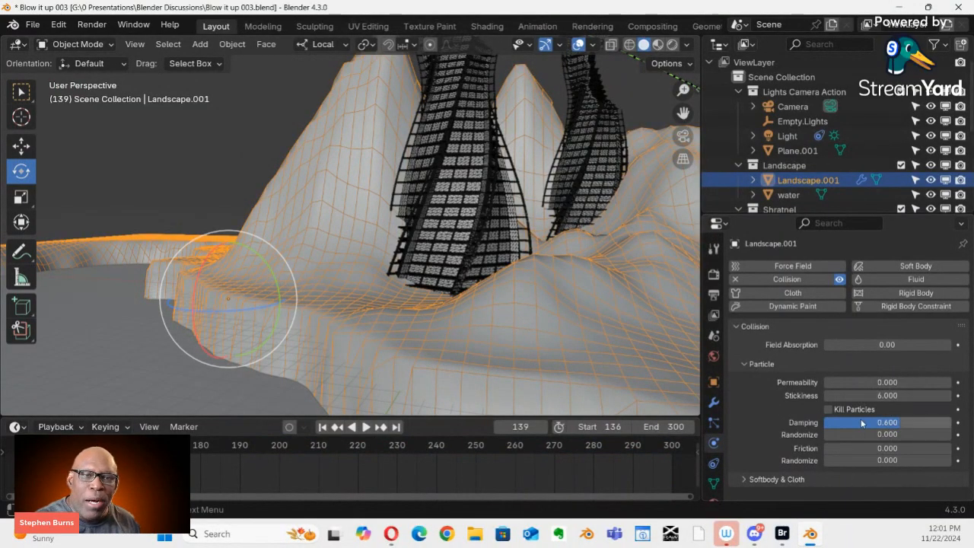
{"action": "left_click", "coordinate": [891, 422]}
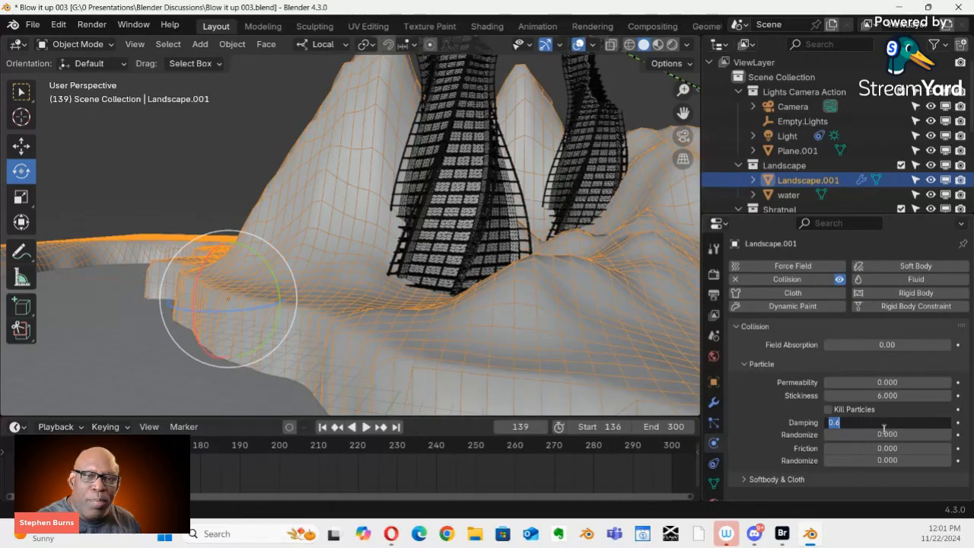
{"action": "key", "text": "Return"}
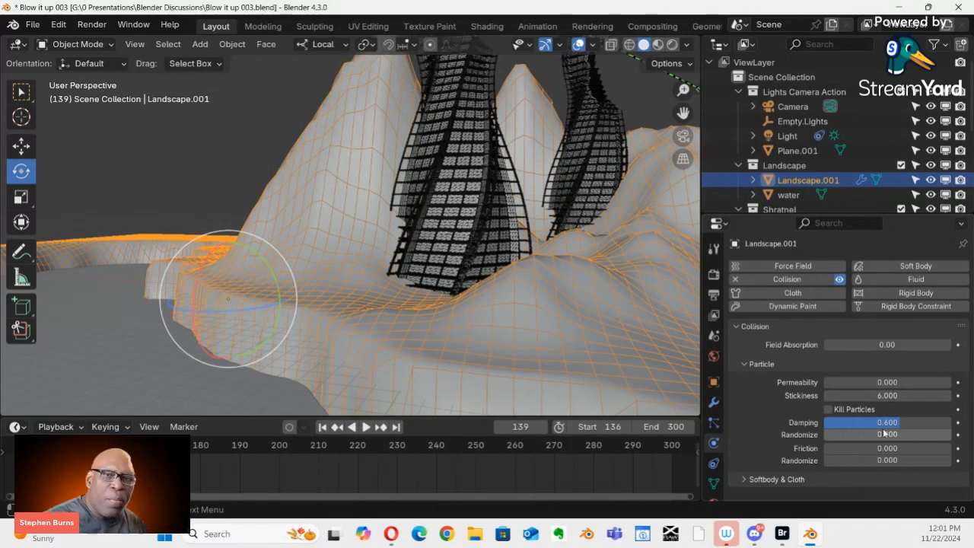
{"action": "left_click", "coordinate": [883, 433]}
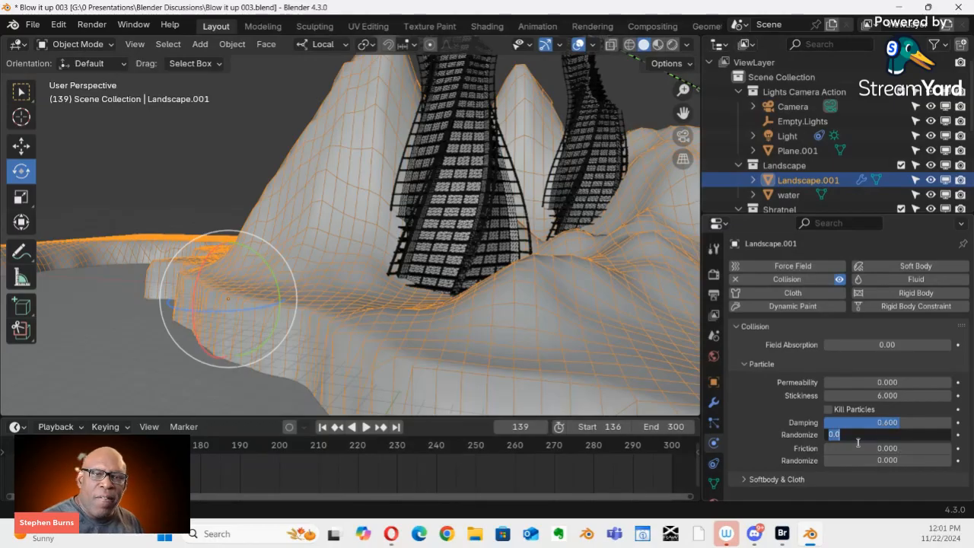
{"action": "key", "text": "Return"}
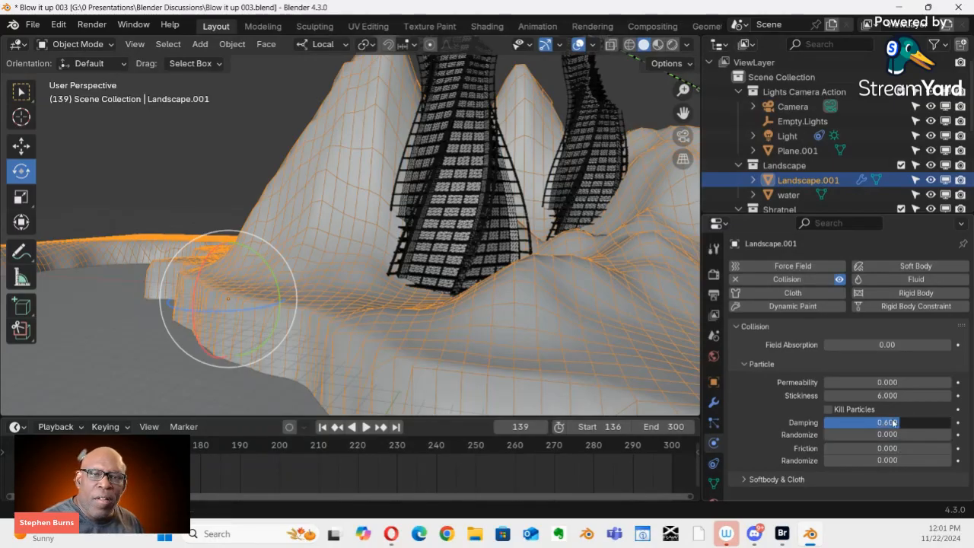
Set Landscape.001's particle collision damping to 0.5 and stickiness to 8, and expand its Softbody & Cloth collision settings
{"action": "left_click", "coordinate": [892, 422]}
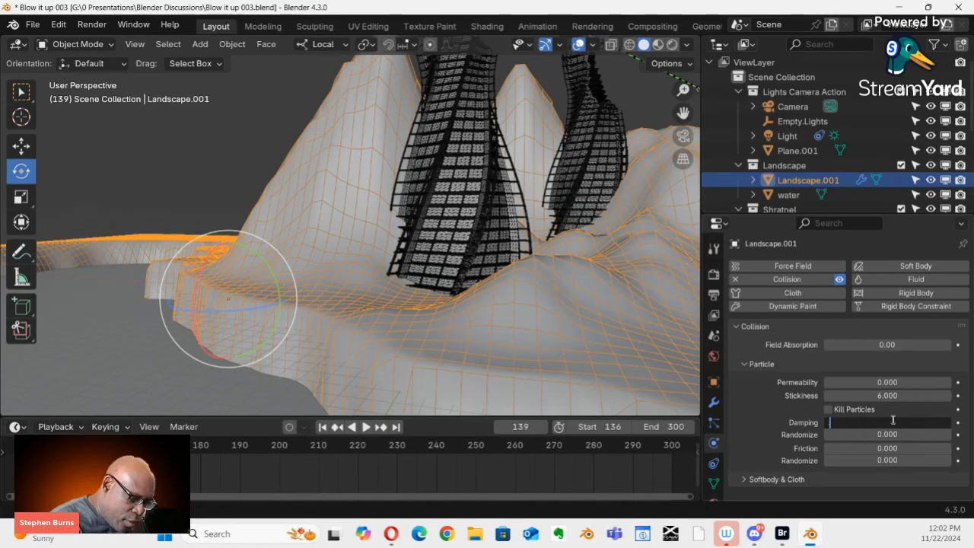
{"action": "key", "text": "Return"}
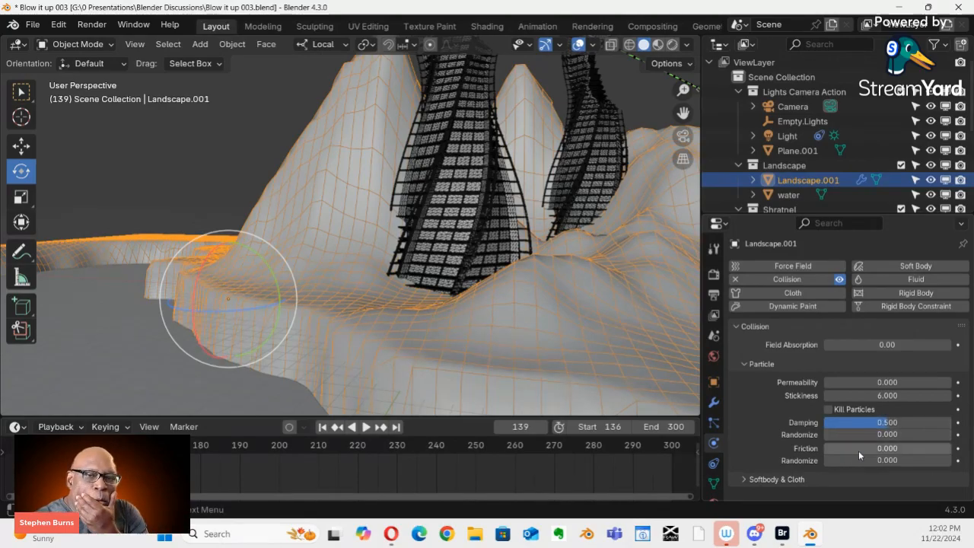
{"action": "left_click", "coordinate": [894, 396]}
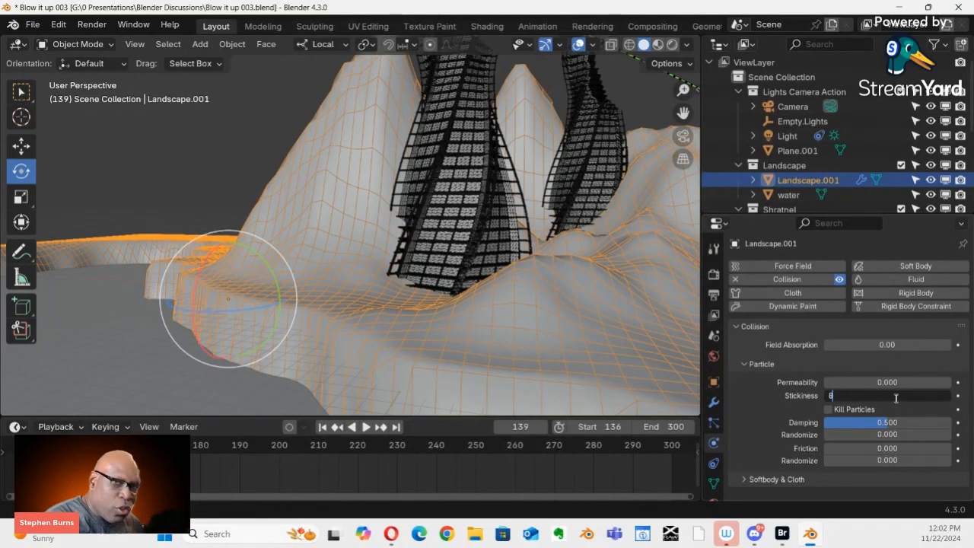
{"action": "key", "text": "Return"}
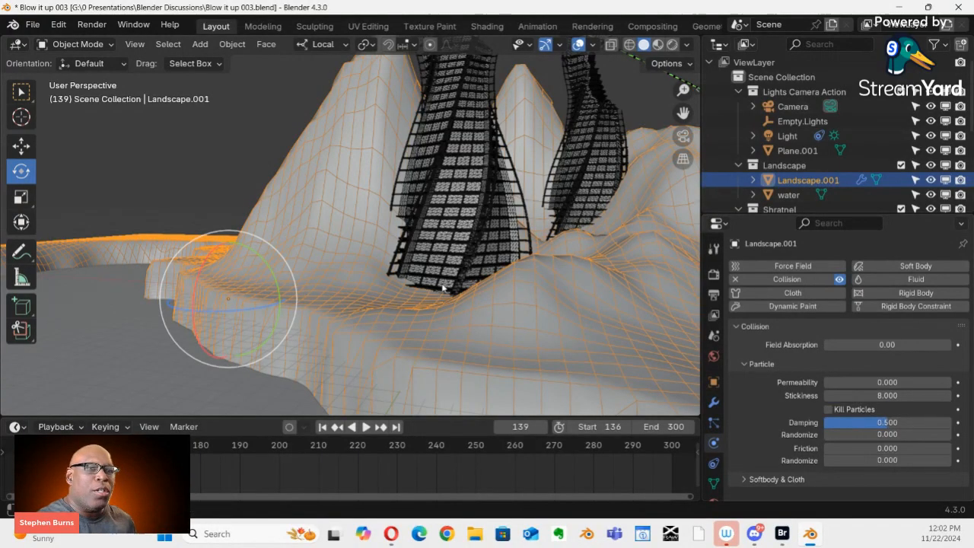
{"action": "left_click", "coordinate": [793, 479]}
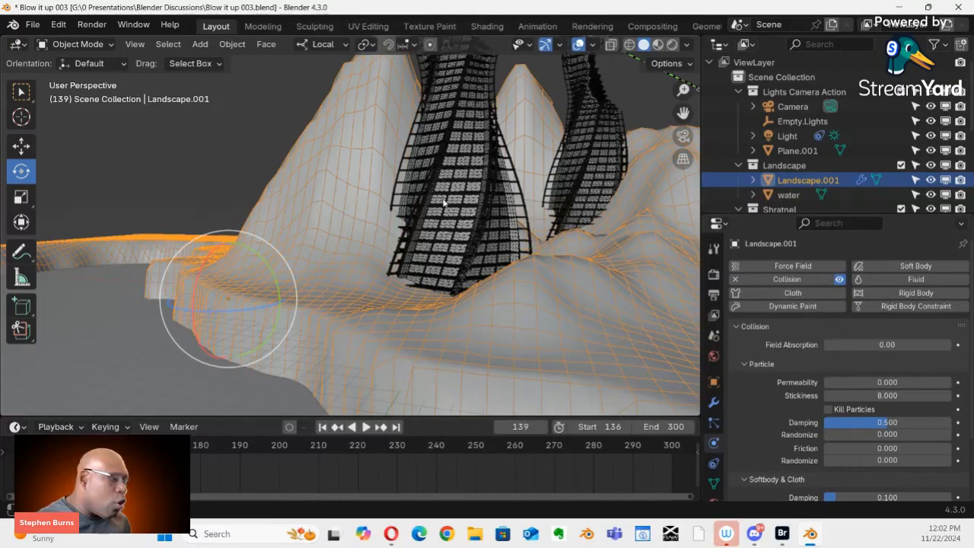
Bake the particle cache of skyscraper.002
{"action": "middle_click_drag", "start_coordinate": [444, 203], "coordinate": [434, 279], "text": "ctrl"}
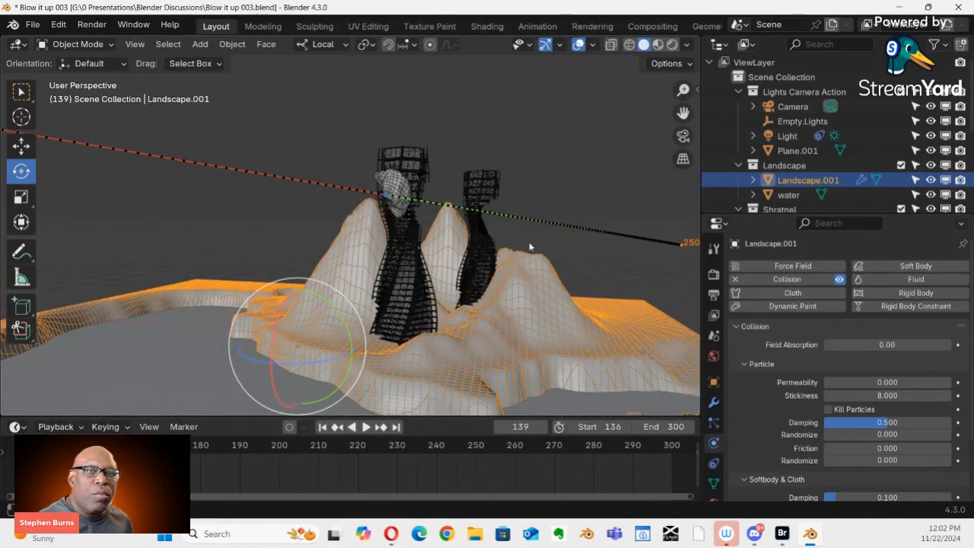
{"action": "scroll", "coordinate": [805, 180], "scroll_direction": "down", "scroll_amount": 4}
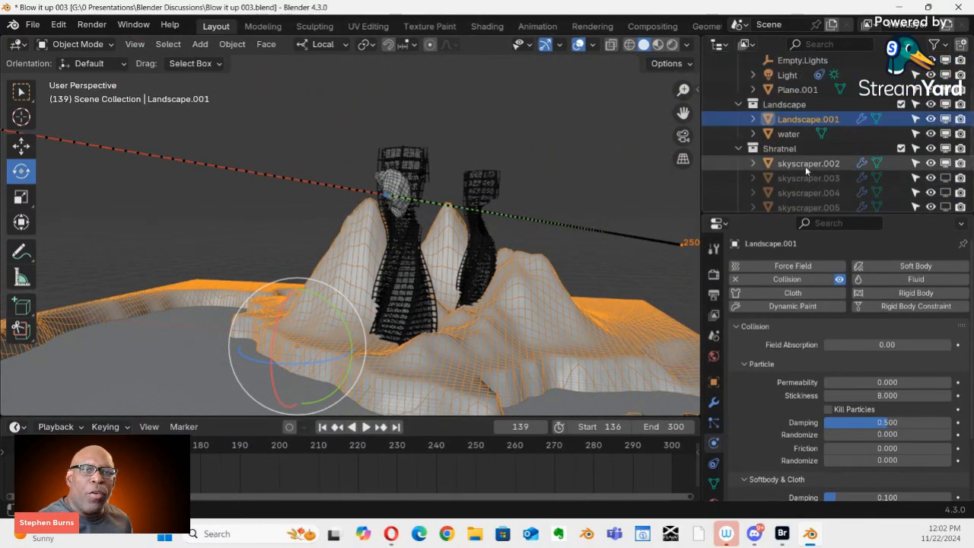
{"action": "left_click", "coordinate": [805, 166]}
{"action": "middle_click_drag", "start_coordinate": [510, 291], "coordinate": [518, 201], "text": "shift"}
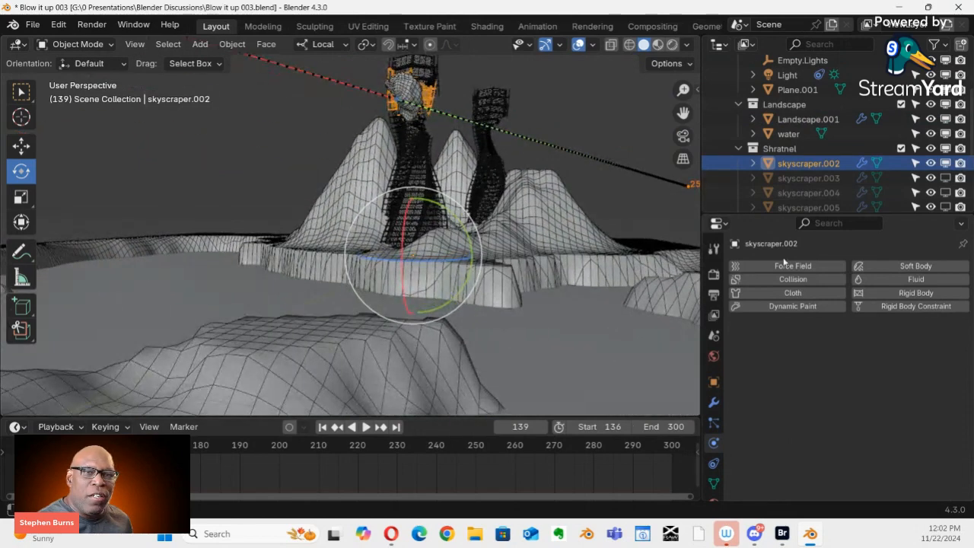
{"action": "left_click", "coordinate": [714, 422]}
{"action": "scroll", "coordinate": [852, 404], "scroll_direction": "down", "scroll_amount": 7}
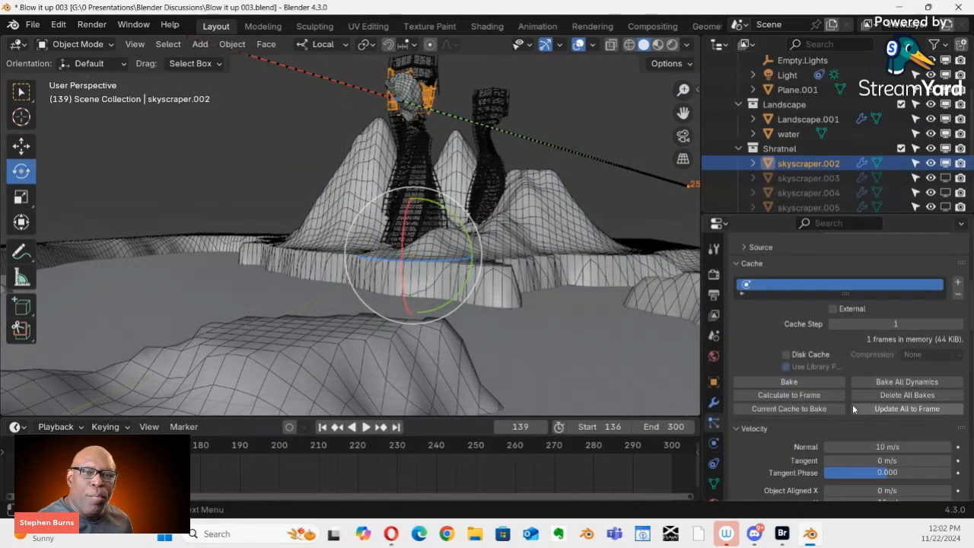
{"action": "scroll", "coordinate": [852, 404], "scroll_direction": "down", "scroll_amount": 1}
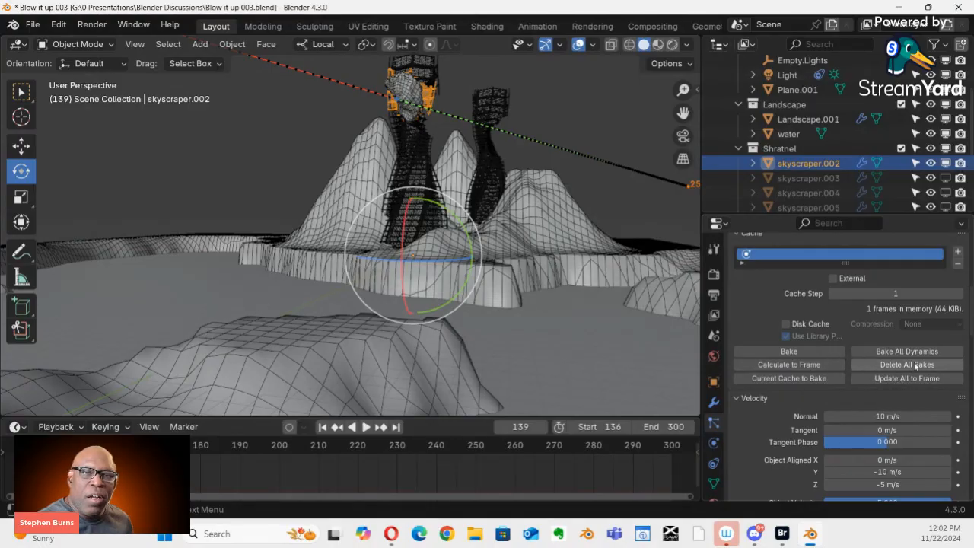
{"action": "left_click", "coordinate": [789, 351]}
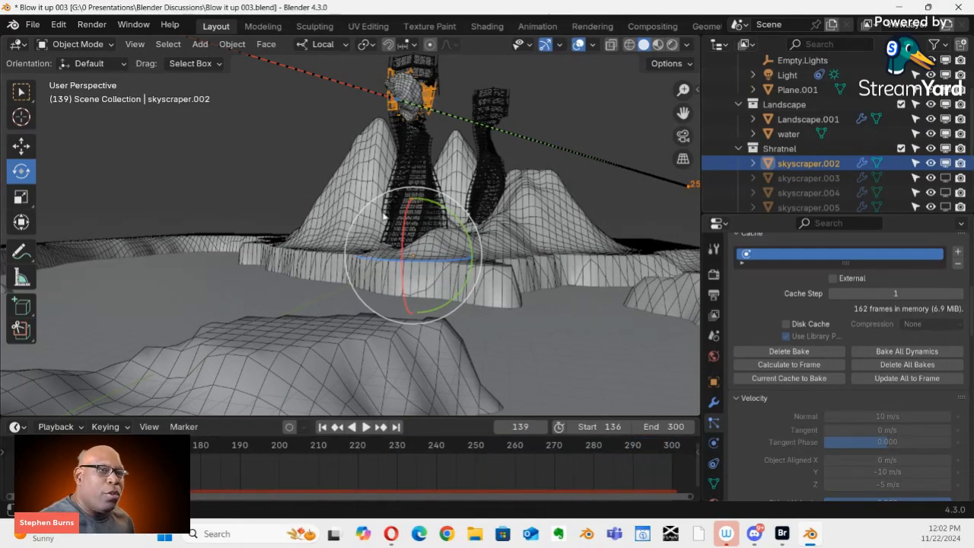
Play the animation and examine from several angles how the fragments land around the tower's base, stopping at frame 206
{"action": "scroll", "coordinate": [385, 216], "scroll_direction": "up", "scroll_amount": 5}
{"action": "middle_click_drag", "start_coordinate": [384, 217], "coordinate": [446, 337], "text": "shift"}
{"action": "scroll", "coordinate": [425, 289], "scroll_direction": "down", "scroll_amount": 2}
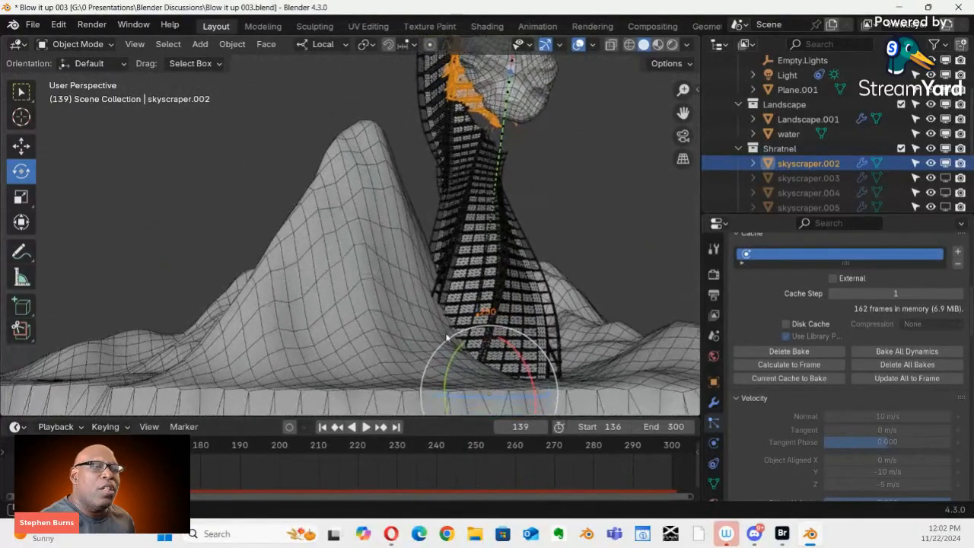
{"action": "key", "text": "space"}
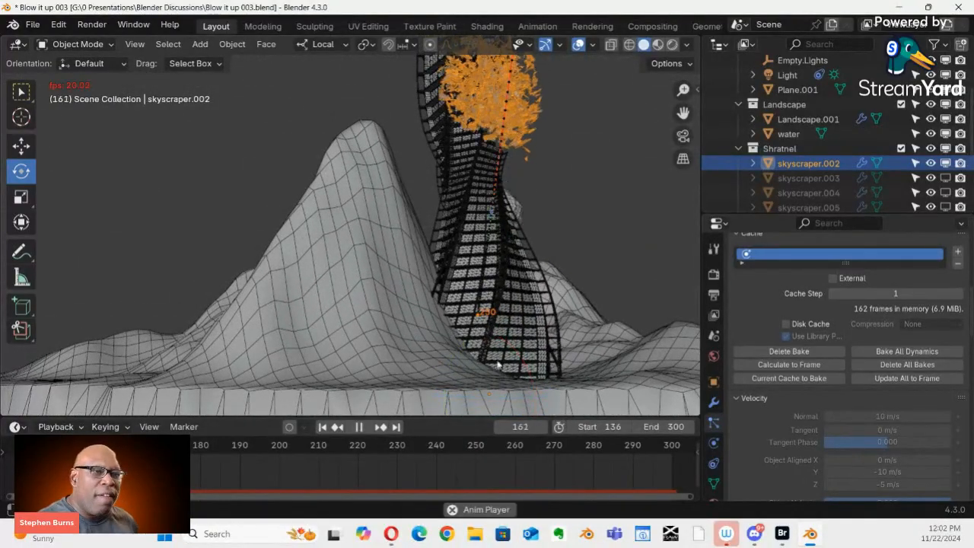
{"action": "middle_click_drag", "start_coordinate": [566, 388], "coordinate": [510, 406]}
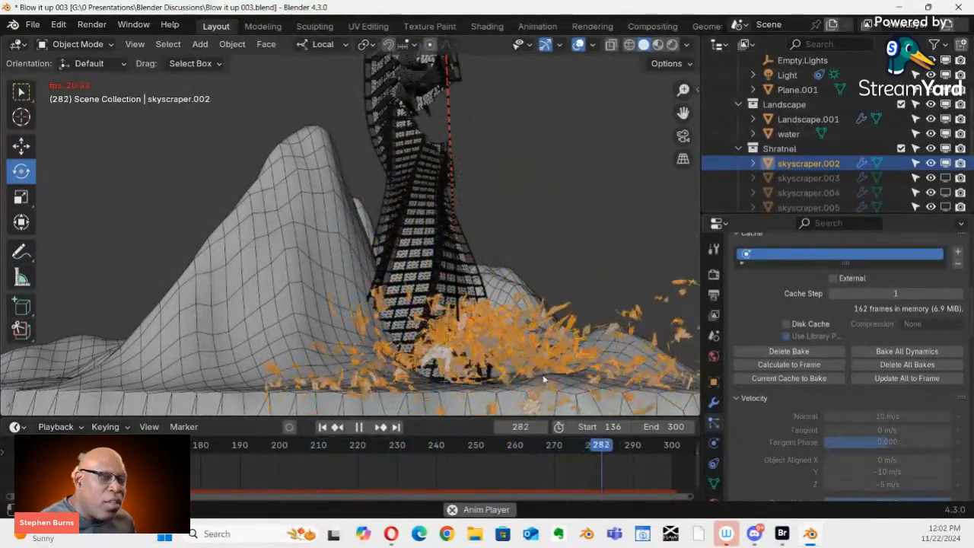
{"action": "middle_click_drag", "start_coordinate": [510, 370], "coordinate": [368, 369]}
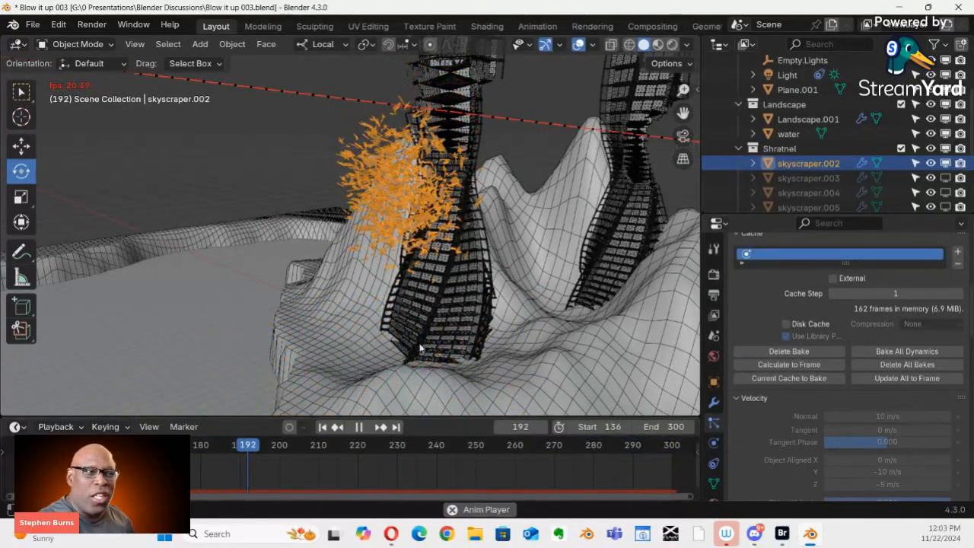
{"action": "key", "text": "space"}
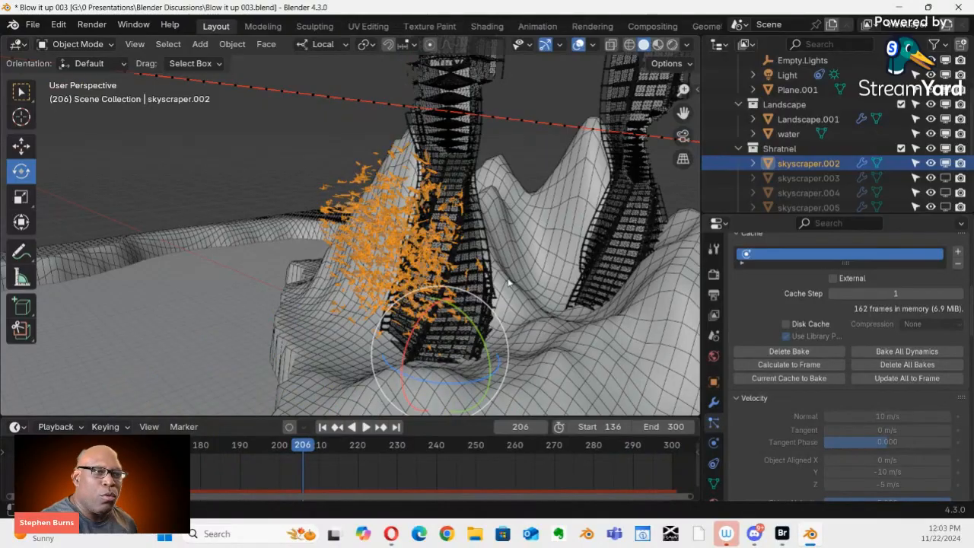
Delete all particle bakes, then select Landscape.001 and bring up its particle collision settings
{"action": "left_click", "coordinate": [907, 365]}
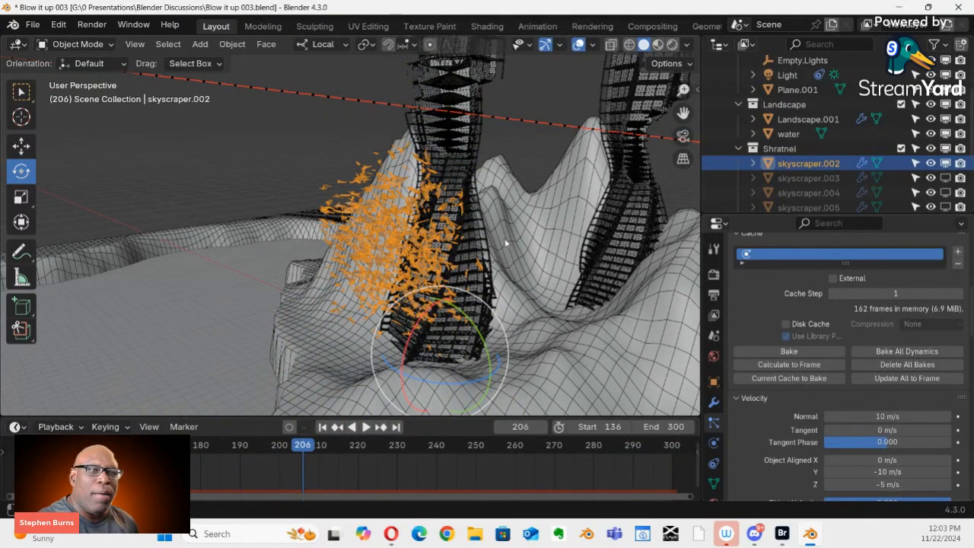
{"action": "left_click", "coordinate": [572, 313]}
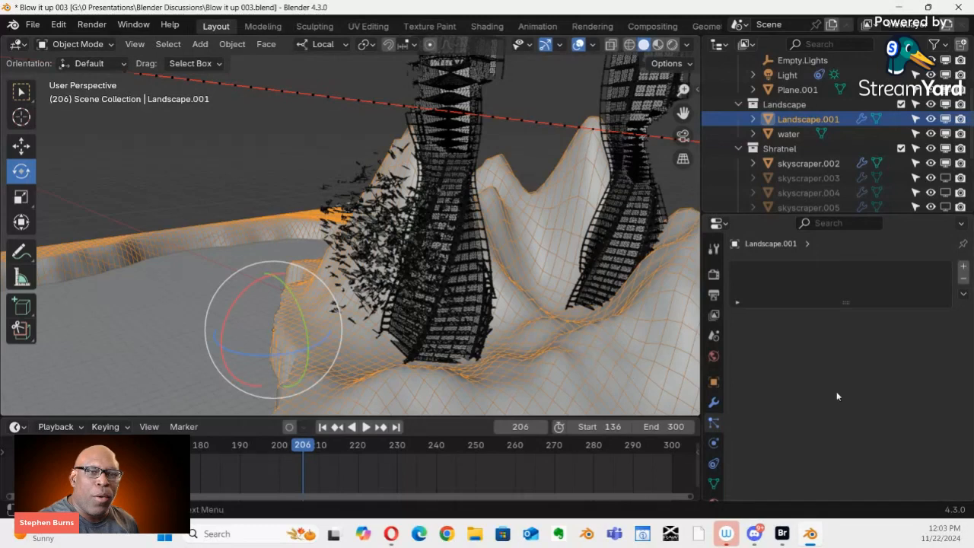
{"action": "left_click", "coordinate": [714, 443]}
{"action": "scroll", "coordinate": [836, 350], "scroll_direction": "down", "scroll_amount": 1}
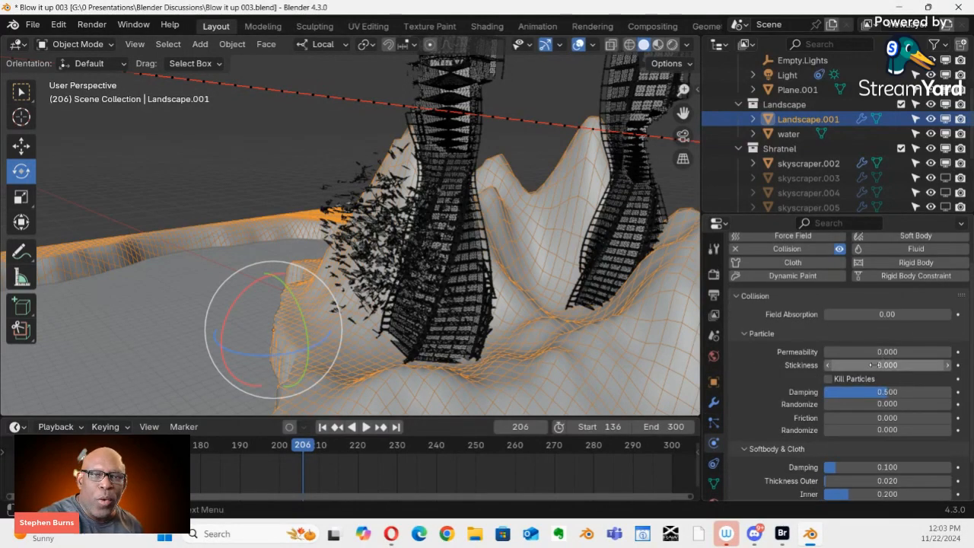
{"action": "left_click_drag", "start_coordinate": [875, 365], "coordinate": [898, 365]}
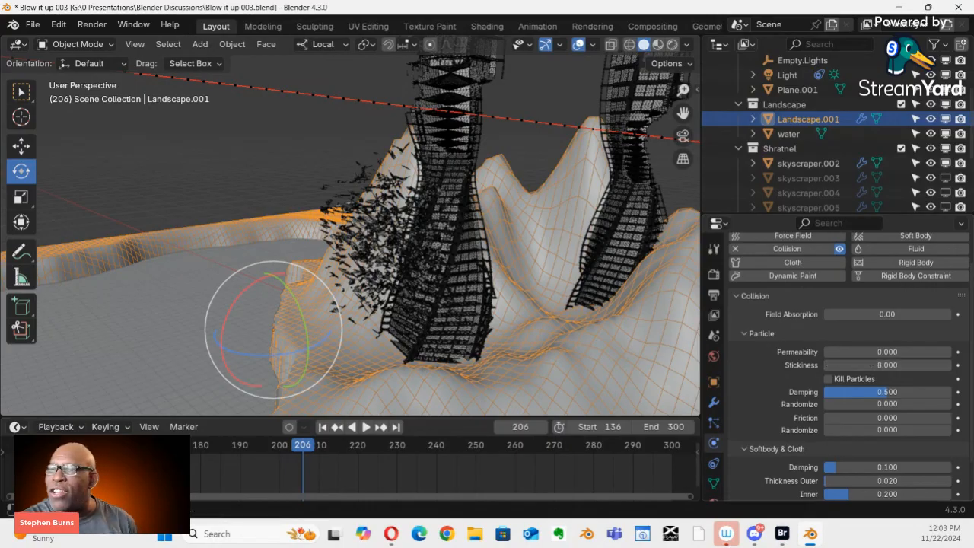
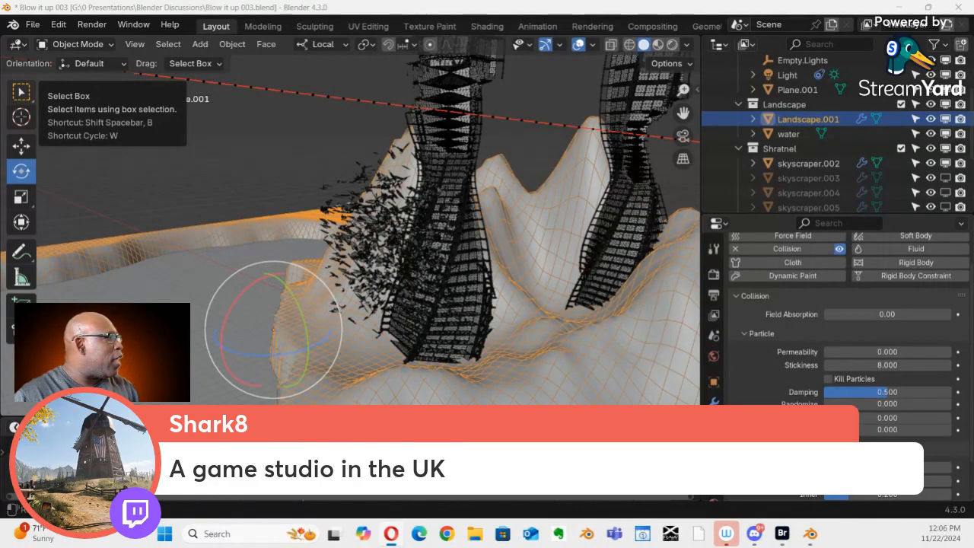
Switch to the Opera browser, open studioarts.com and view its home page
{"action": "left_click_drag", "start_coordinate": [0, 123], "coordinate": [501, 72]}
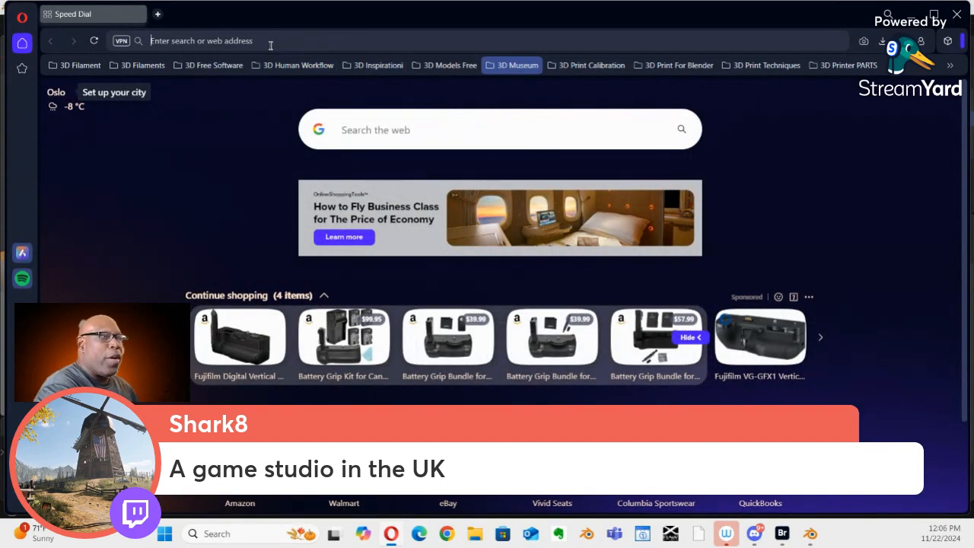
{"action": "type", "text": "stud"}
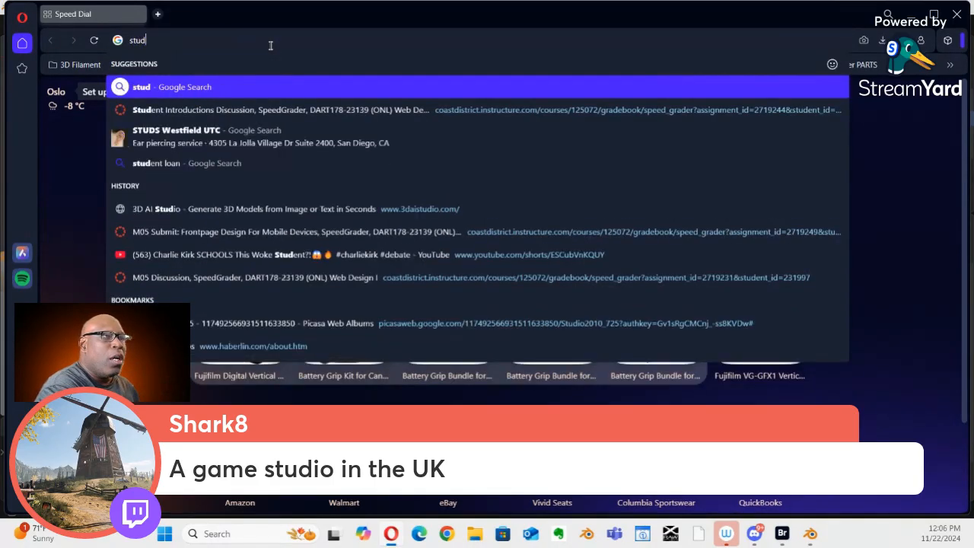
{"action": "type", "text": "ioarts"}
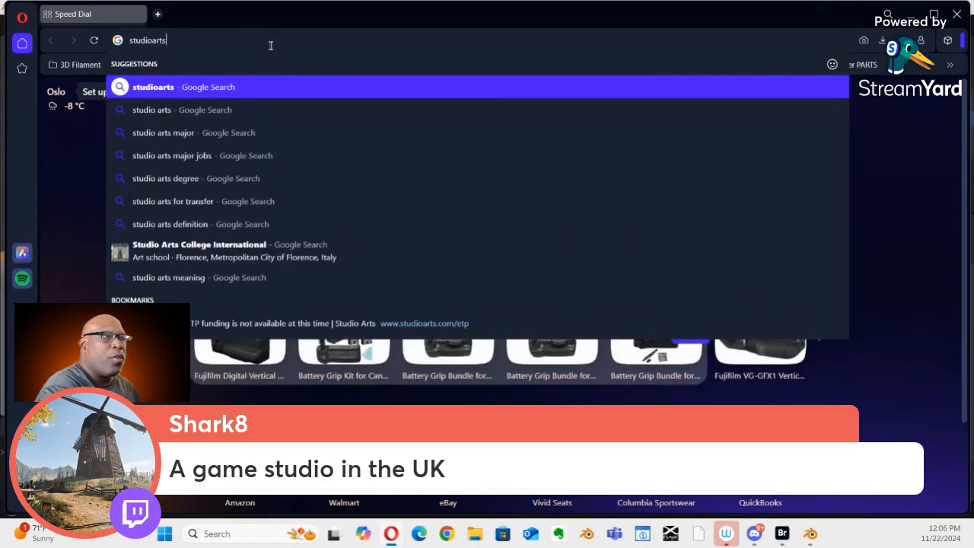
{"action": "type", "text": ".com"}
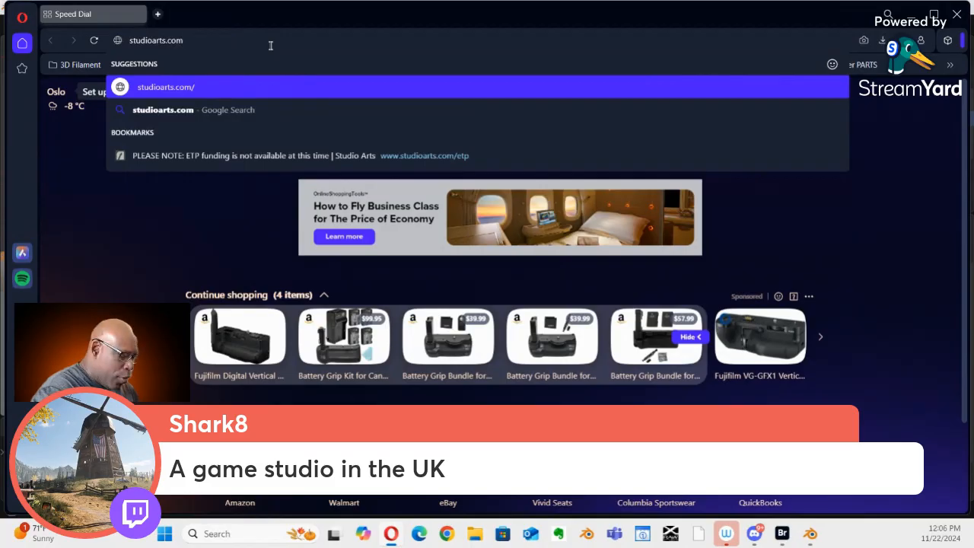
{"action": "key", "text": "Return"}
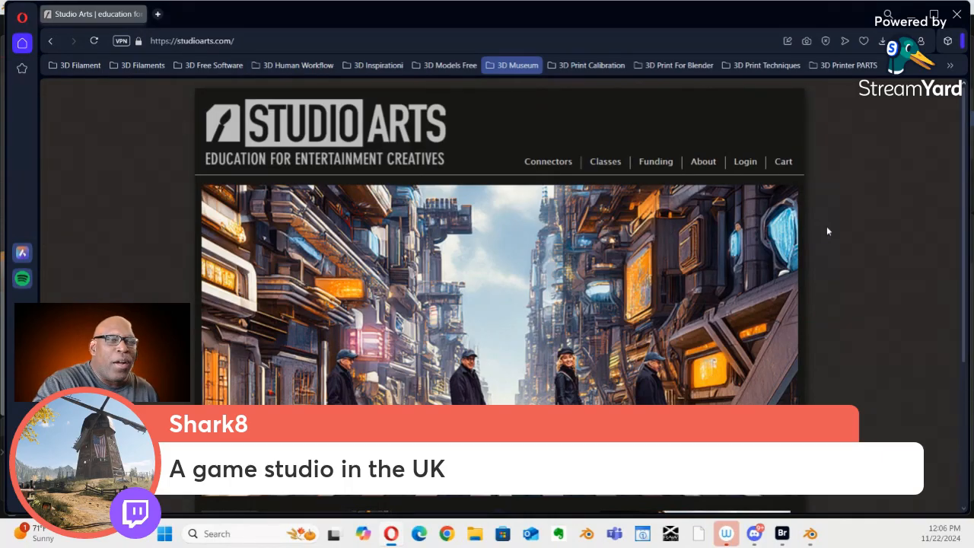
{"action": "scroll", "coordinate": [827, 230], "scroll_direction": "down", "scroll_amount": 1}
{"action": "scroll", "coordinate": [828, 231], "scroll_direction": "up", "scroll_amount": 1}
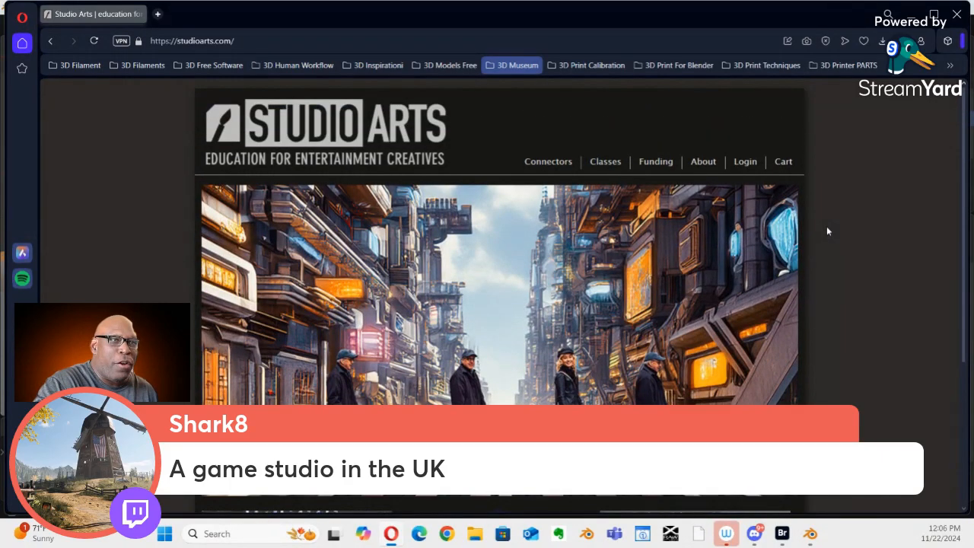
{"action": "left_click", "coordinate": [263, 45]}
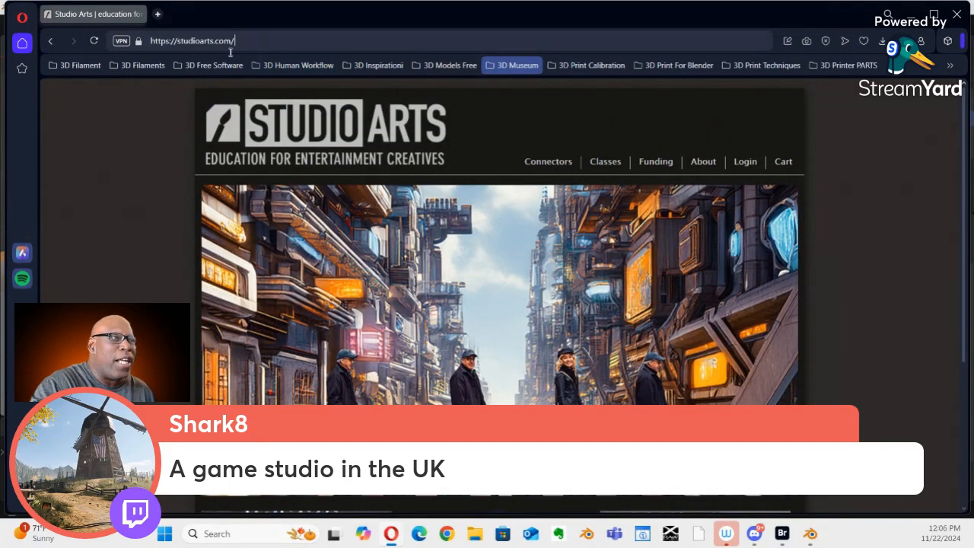
{"action": "left_click_drag", "start_coordinate": [230, 52], "coordinate": [98, 38]}
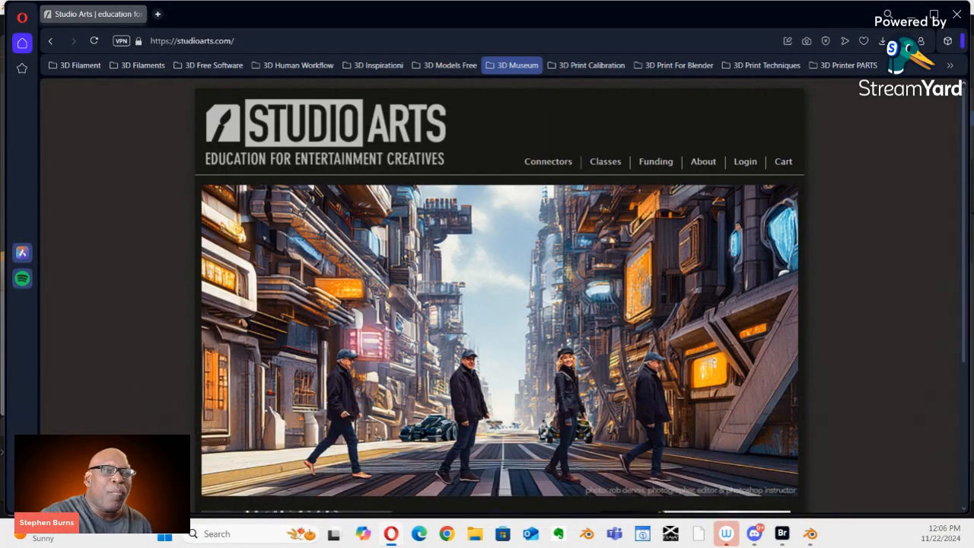
Open the Classes page of the Studio Arts site and look through the course list
{"action": "left_click", "coordinate": [604, 161]}
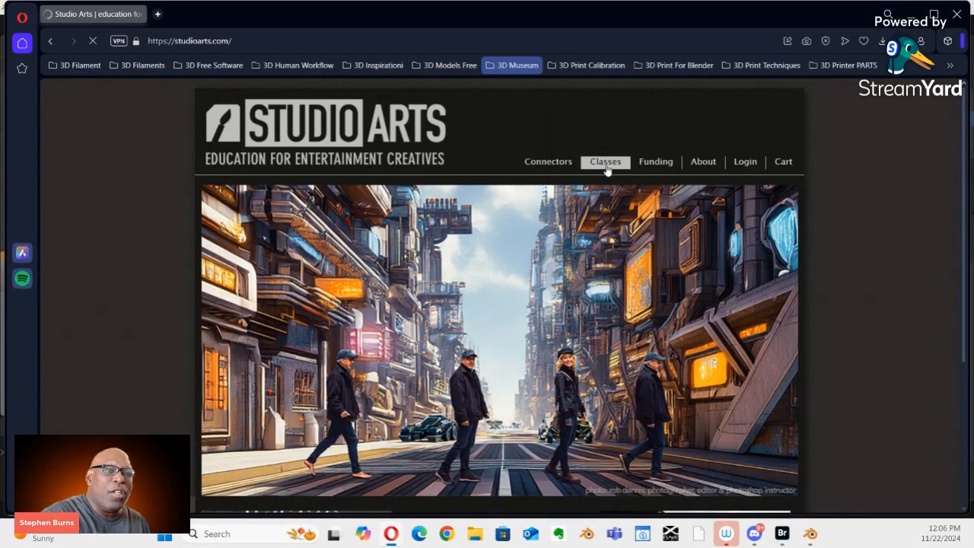
{"action": "scroll", "coordinate": [817, 171], "scroll_direction": "down", "scroll_amount": 1}
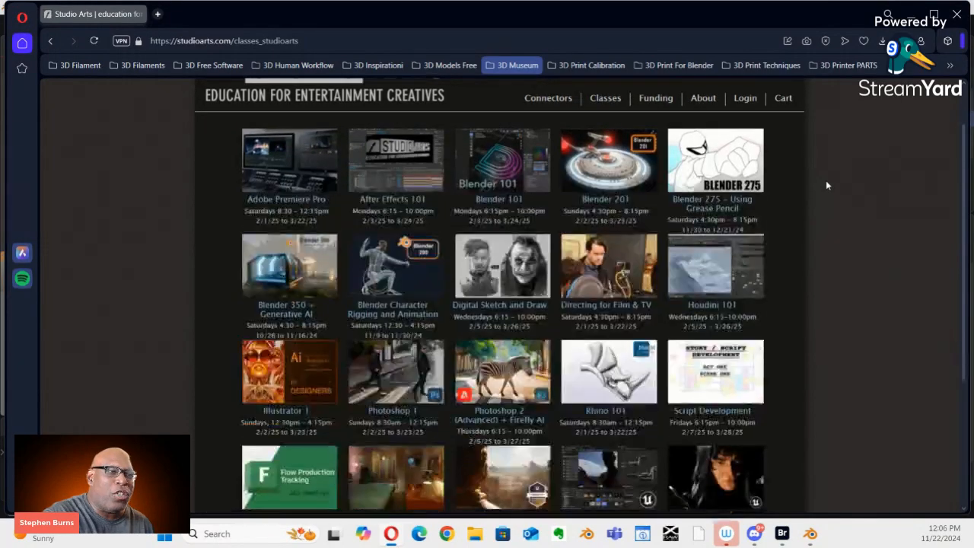
Switch back to Blender and review the rock's approach and impact on the tower at various frames, ending at frame 127
{"action": "scroll", "coordinate": [826, 185], "scroll_direction": "up", "scroll_amount": 1}
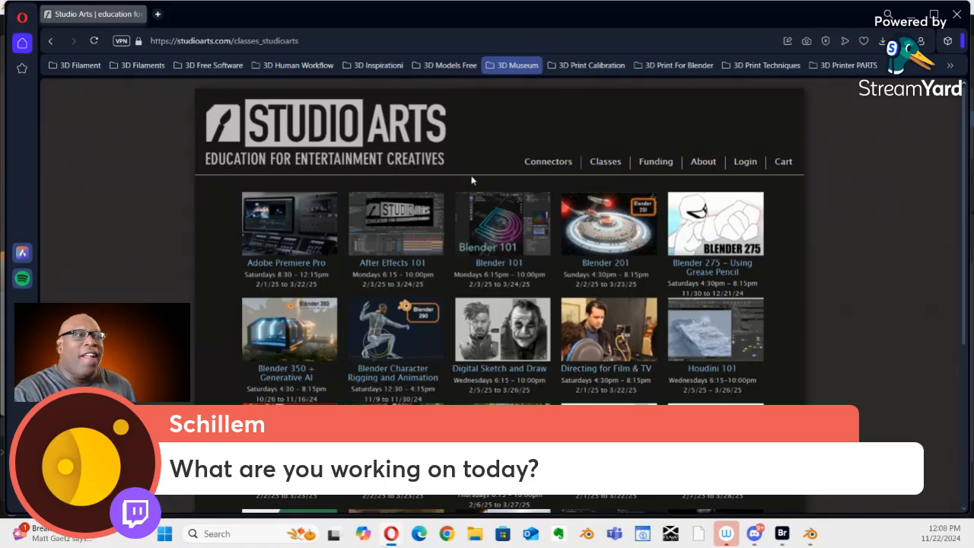
{"action": "left_click", "coordinate": [911, 14]}
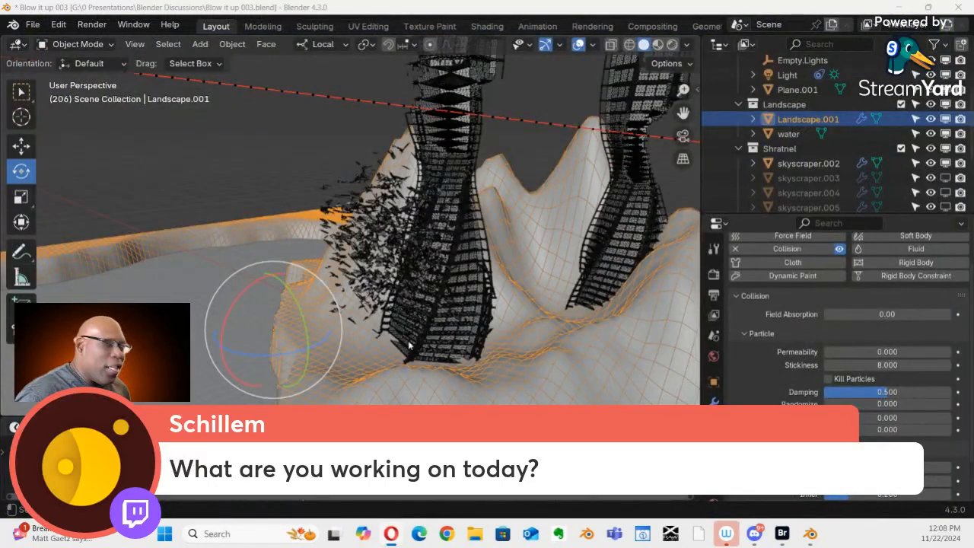
{"action": "middle_click_drag", "start_coordinate": [425, 290], "coordinate": [397, 301]}
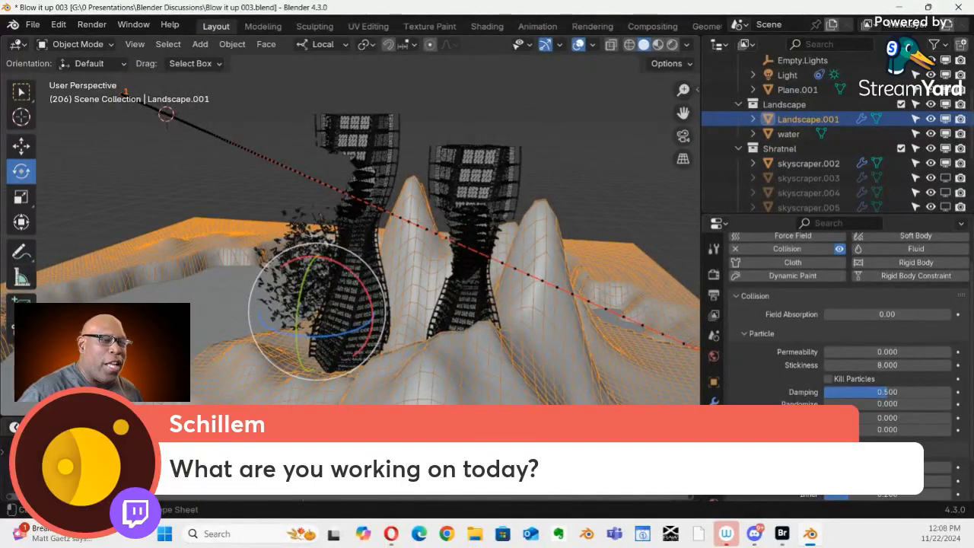
{"action": "left_click_drag", "start_coordinate": [563, 443], "coordinate": [416, 443]}
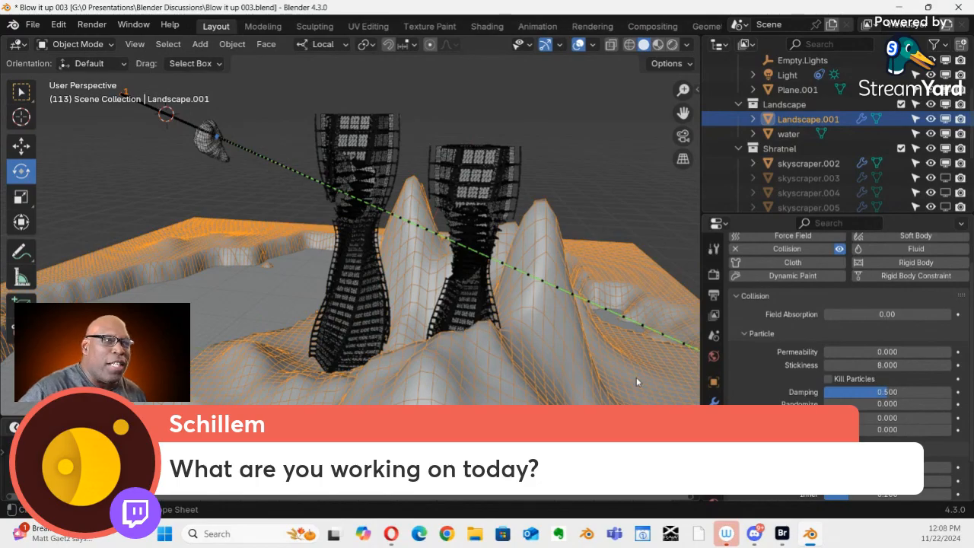
{"action": "left_click_drag", "start_coordinate": [636, 377], "coordinate": [669, 312]}
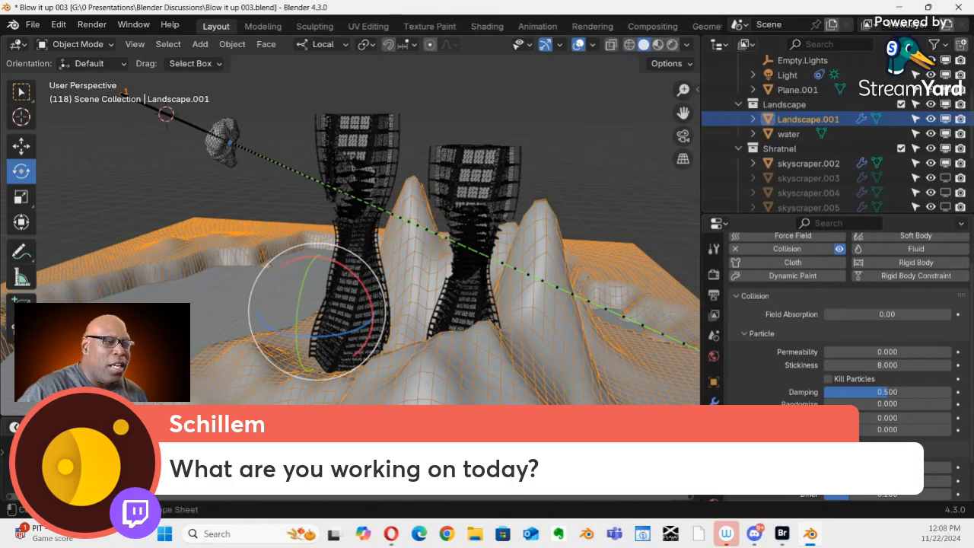
{"action": "key", "text": "space"}
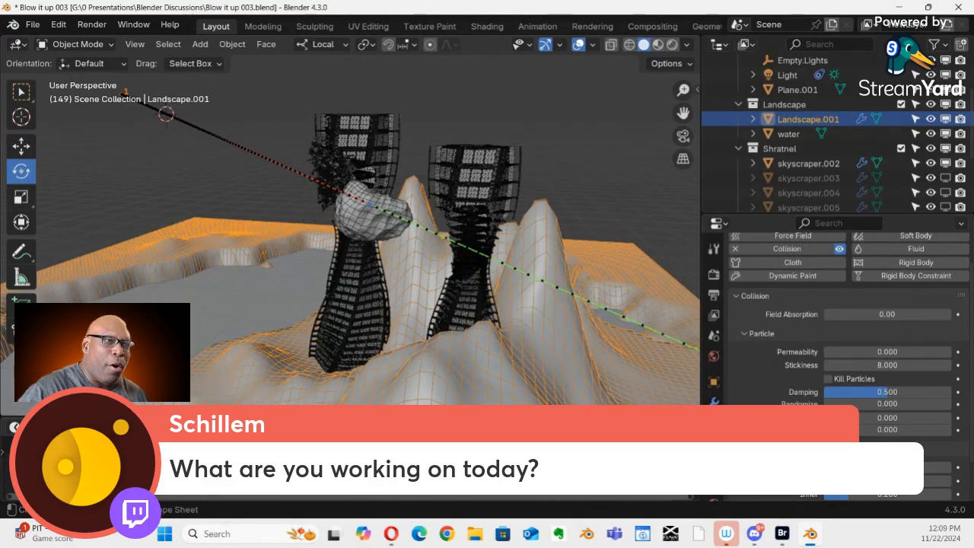
{"action": "mouse_move", "coordinate": [10, 445]}
{"action": "left_mouse_down"}
{"action": "mouse_move", "coordinate": [44, 444]}
{"action": "mouse_move", "coordinate": [1, 444]}
{"action": "left_mouse_up"}
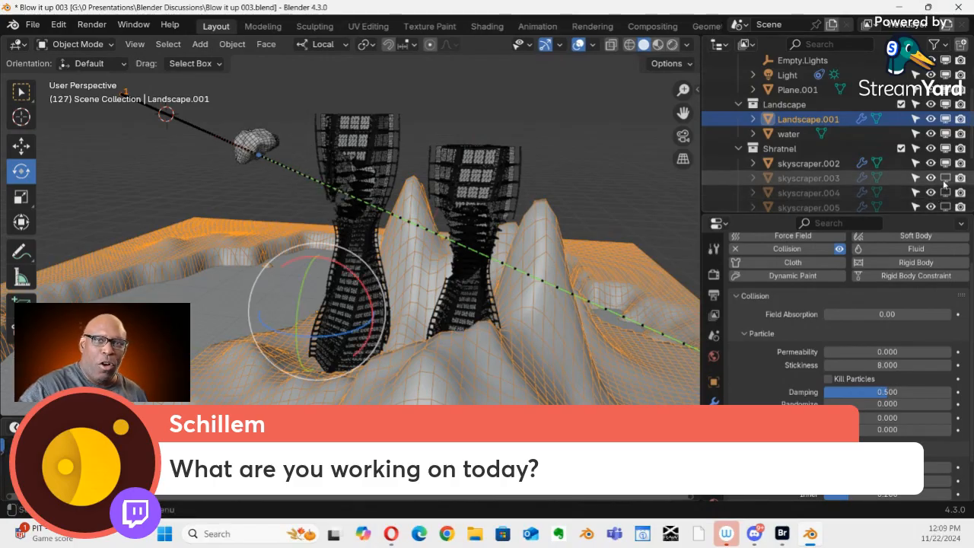
Turn on viewport display for skyscraper.003 through skyscraper.006 in the Shratnel collection
{"action": "left_click_drag", "start_coordinate": [944, 178], "coordinate": [944, 209]}
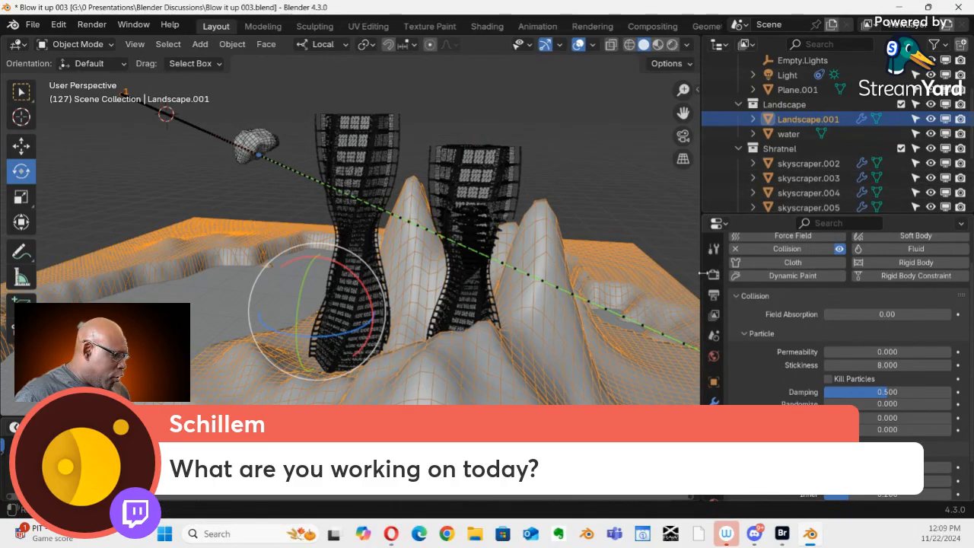
{"action": "scroll", "coordinate": [924, 200], "scroll_direction": "down", "scroll_amount": 4}
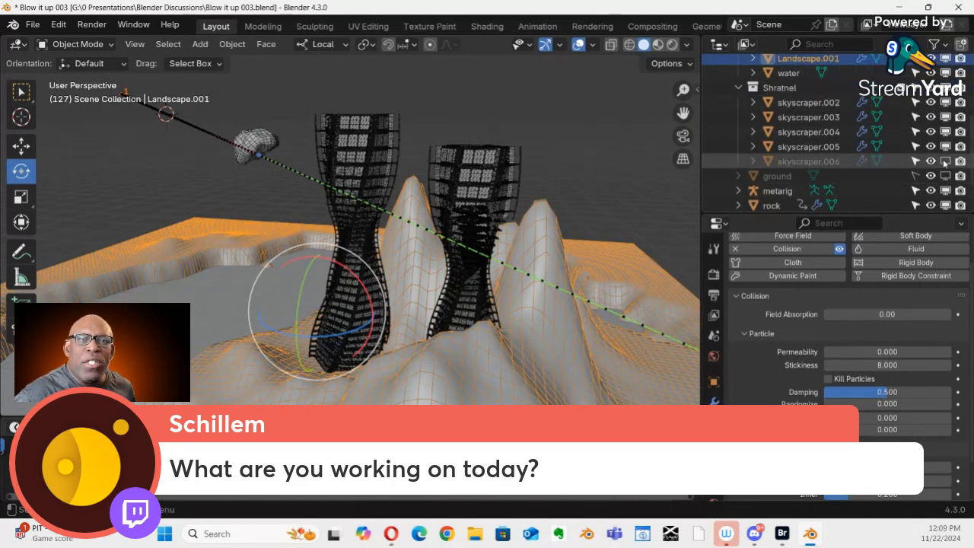
{"action": "left_click", "coordinate": [944, 163]}
Play the animation and examine the fragments falling from both towers from several angles, stopping at frame 161
{"action": "middle_click_drag", "start_coordinate": [508, 291], "coordinate": [422, 310]}
{"action": "scroll", "coordinate": [478, 261], "scroll_direction": "up", "scroll_amount": 5}
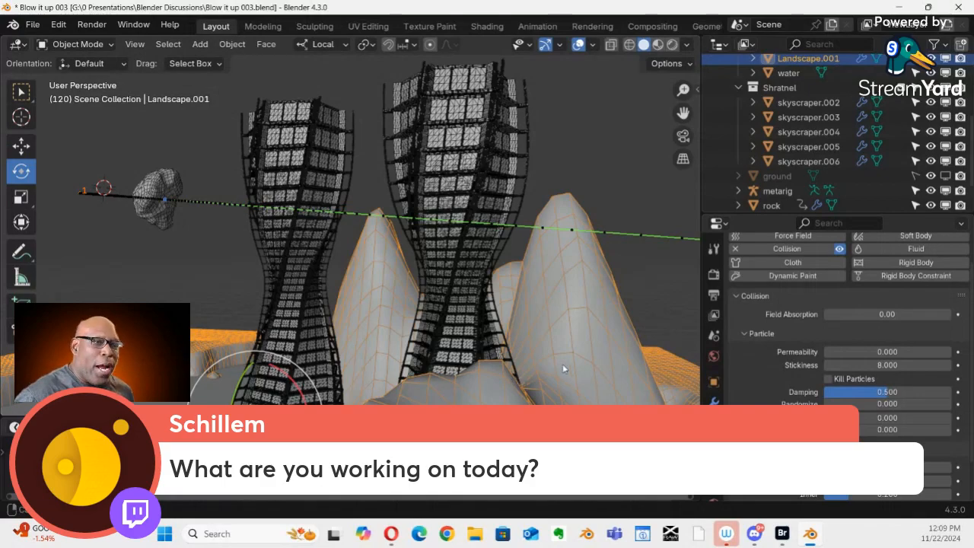
{"action": "middle_click_drag", "start_coordinate": [562, 369], "coordinate": [530, 326]}
{"action": "key", "text": "space"}
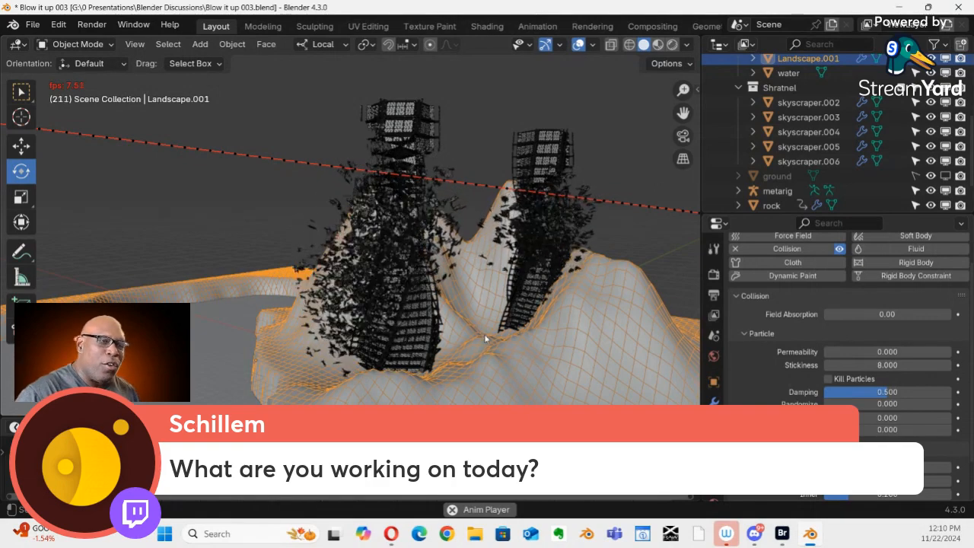
{"action": "middle_click_drag", "start_coordinate": [496, 338], "coordinate": [487, 268]}
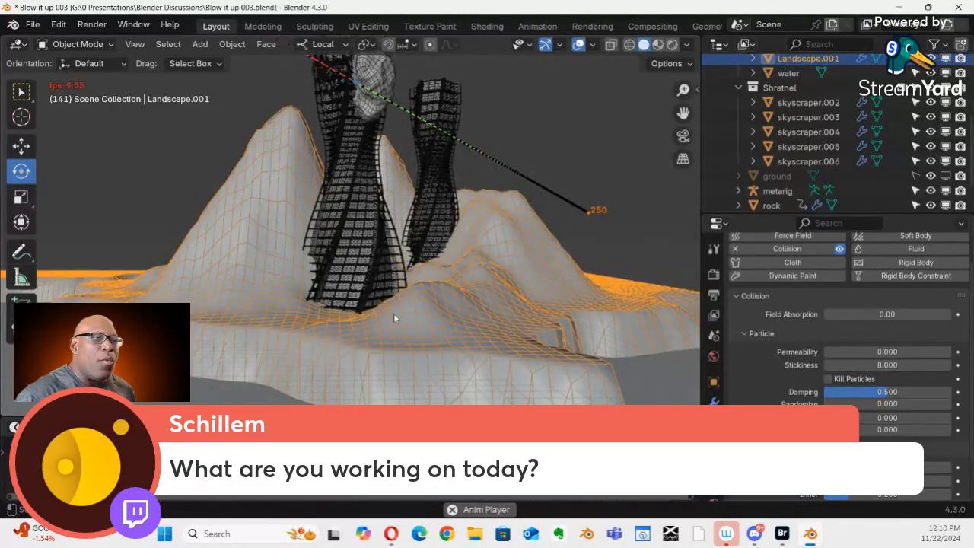
{"action": "key", "text": "space"}
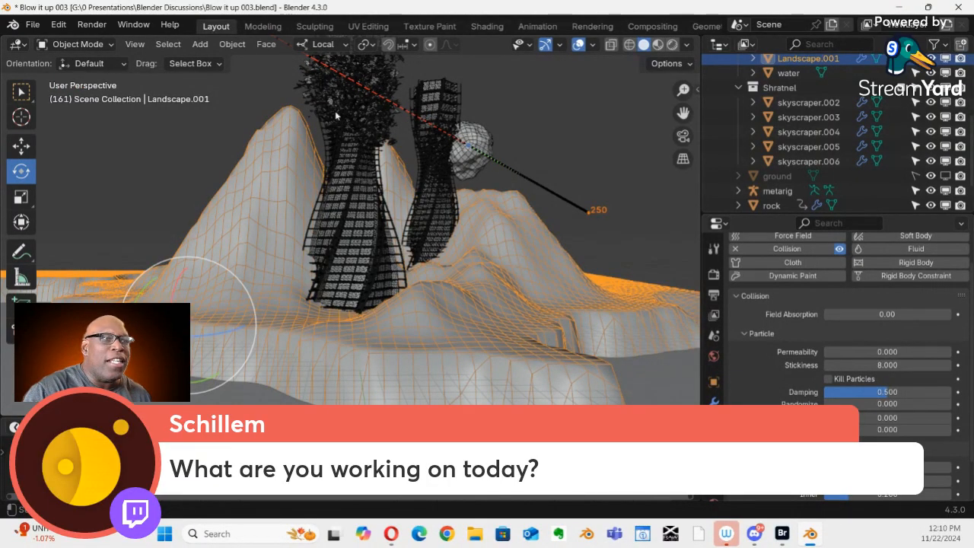
Select skyscraper.002, disable viewport display of skyscraper.003 through skyscraper.006, and look through the selected object's particle emission and cache settings
{"action": "left_click", "coordinate": [316, 84]}
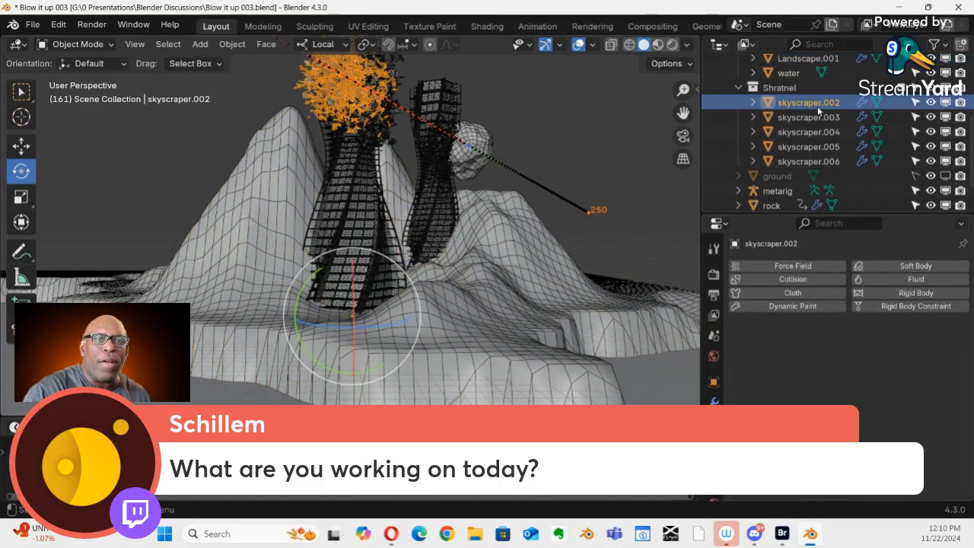
{"action": "left_click_drag", "start_coordinate": [945, 117], "coordinate": [945, 161]}
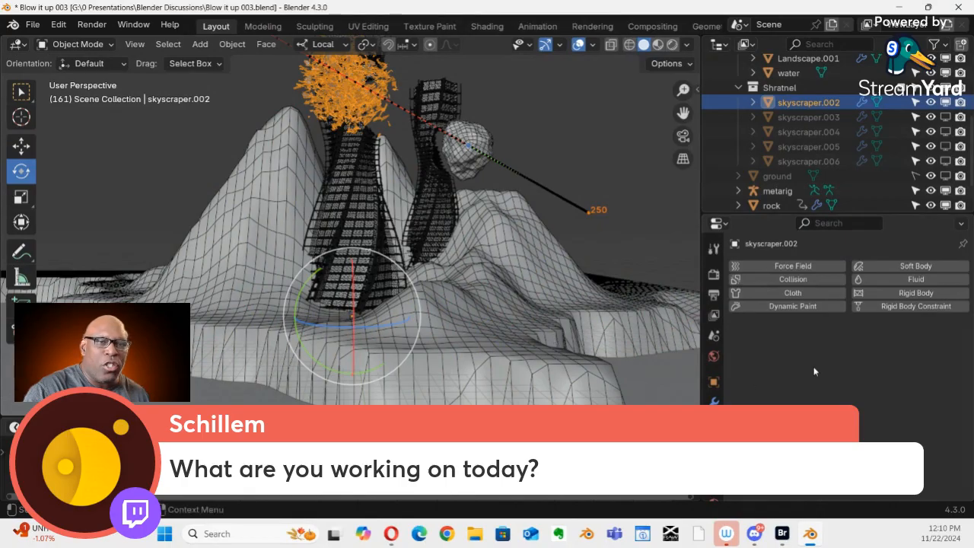
{"action": "left_click", "coordinate": [714, 421]}
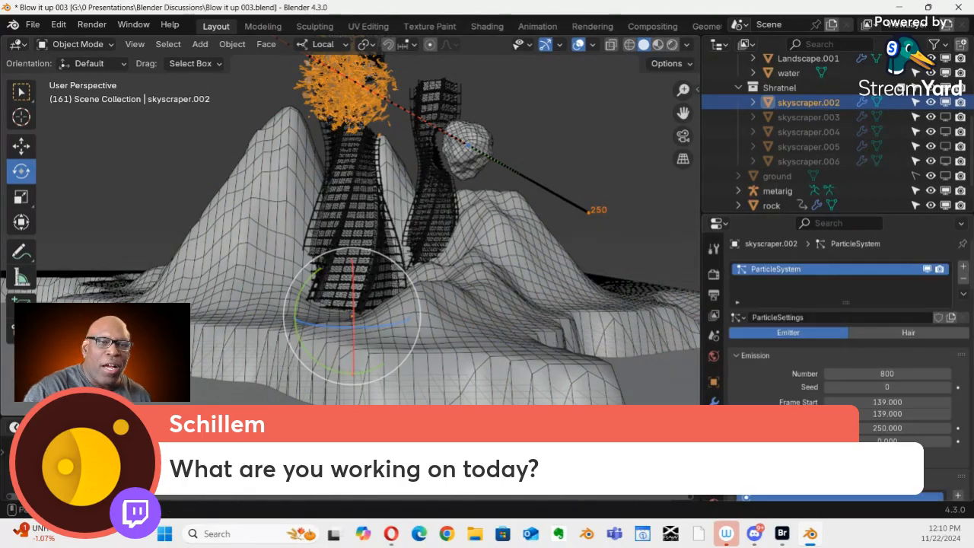
{"action": "scroll", "coordinate": [817, 381], "scroll_direction": "down", "scroll_amount": 8}
{"action": "scroll", "coordinate": [819, 386], "scroll_direction": "down", "scroll_amount": 2}
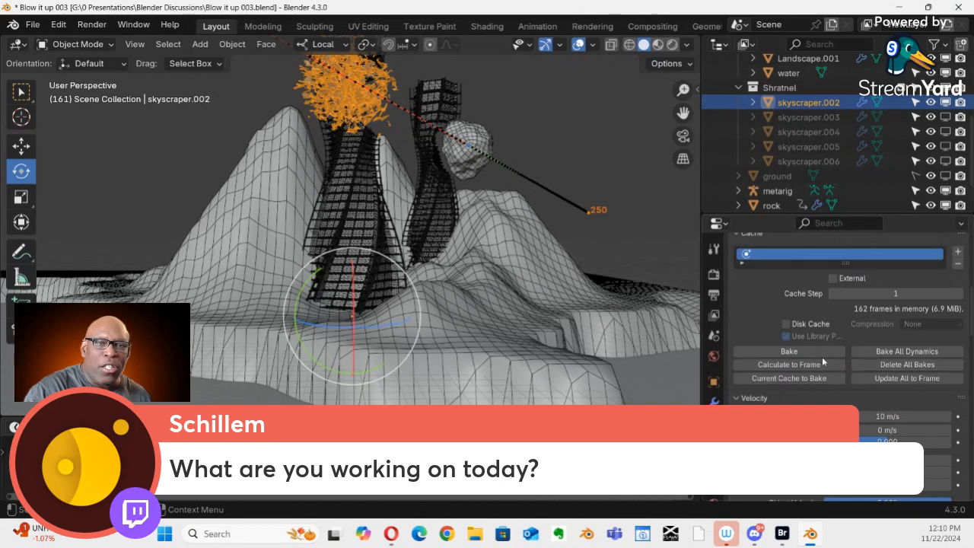
{"action": "scroll", "coordinate": [866, 330], "scroll_direction": "up", "scroll_amount": 10}
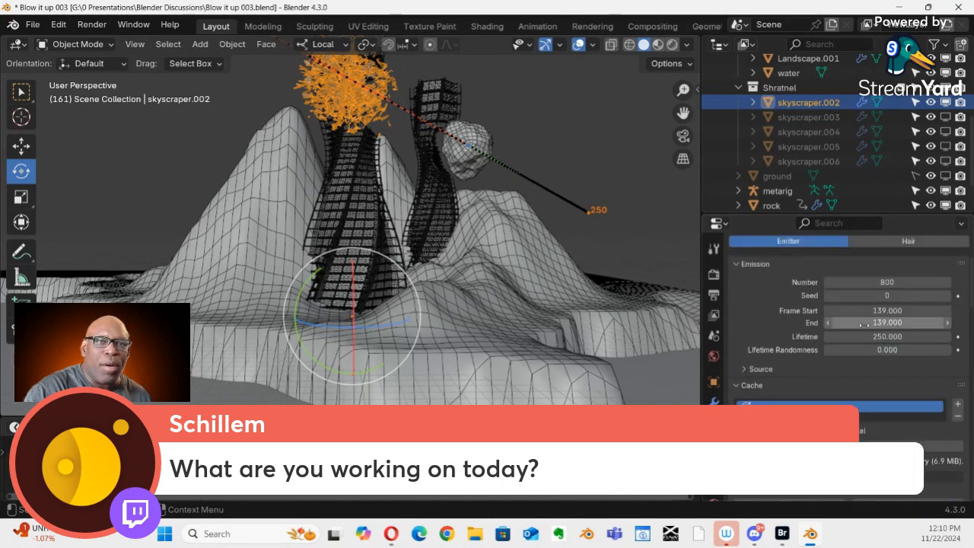
Set Landscape.001's particle collision damping to 0.8 and its damping randomization to about 0.489
{"action": "left_click", "coordinate": [531, 291]}
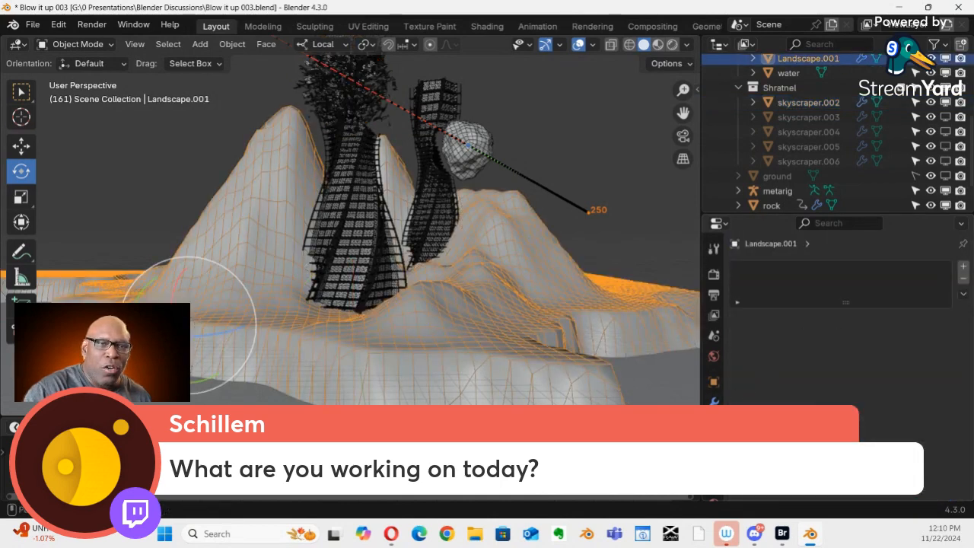
{"action": "left_click", "coordinate": [713, 443]}
{"action": "scroll", "coordinate": [875, 364], "scroll_direction": "down", "scroll_amount": 1}
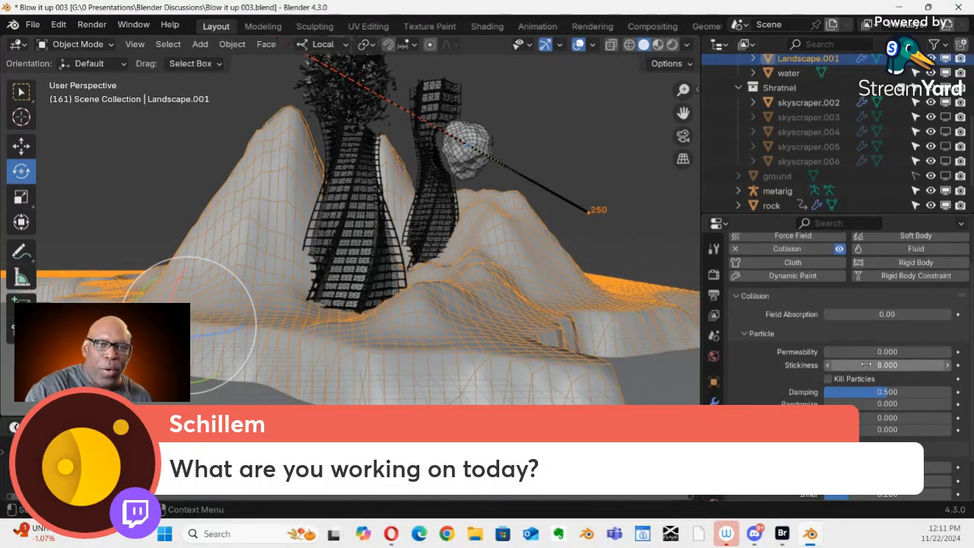
{"action": "left_click", "coordinate": [900, 392]}
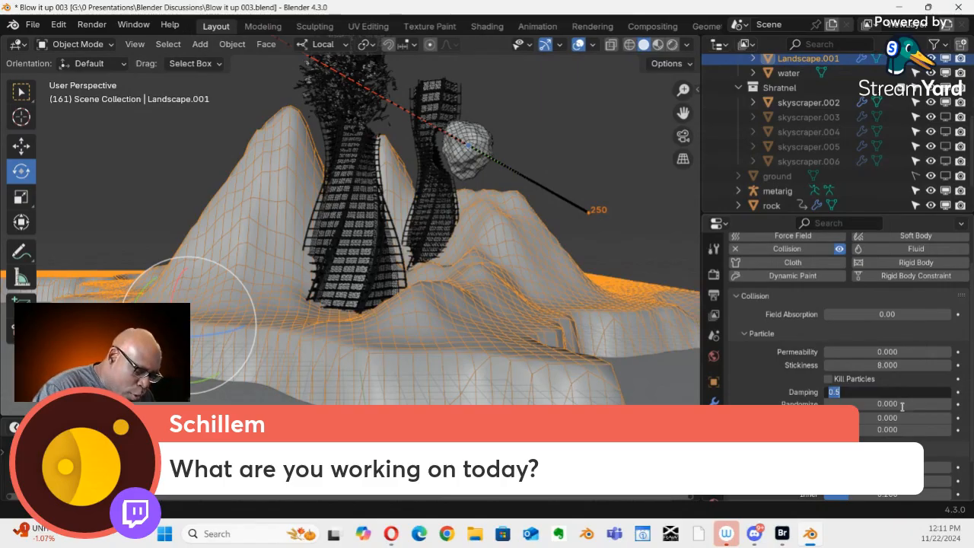
{"action": "type", "text": ".8"}
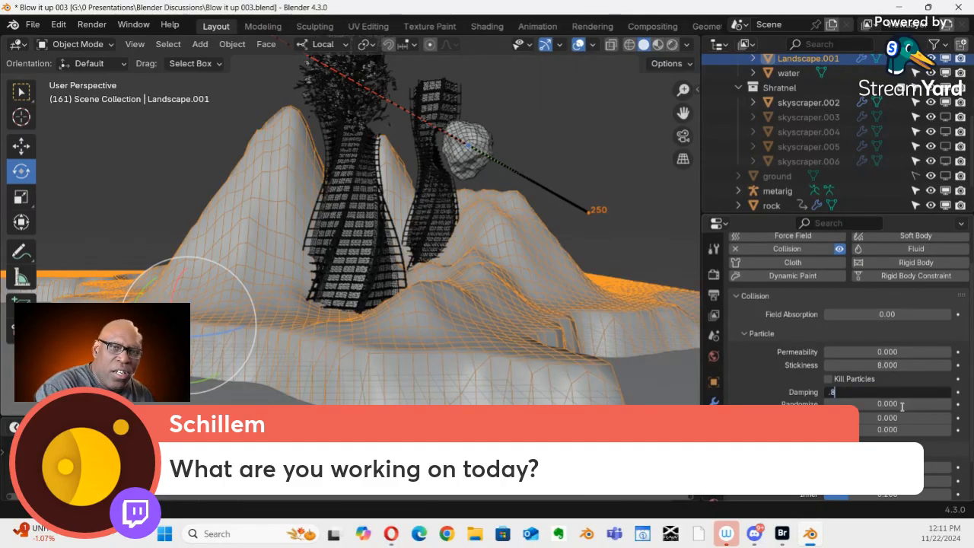
{"action": "key", "text": "Return"}
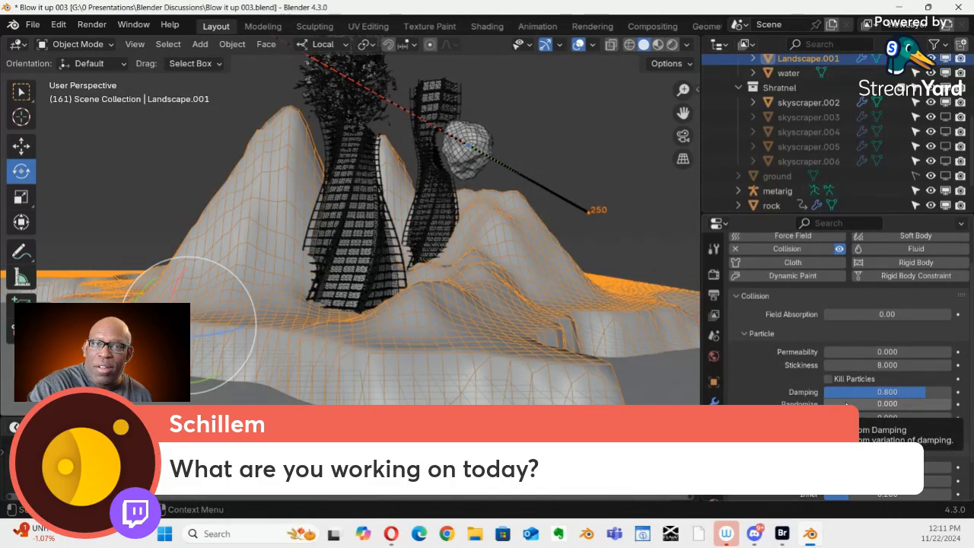
{"action": "left_click_drag", "start_coordinate": [871, 409], "coordinate": [934, 405]}
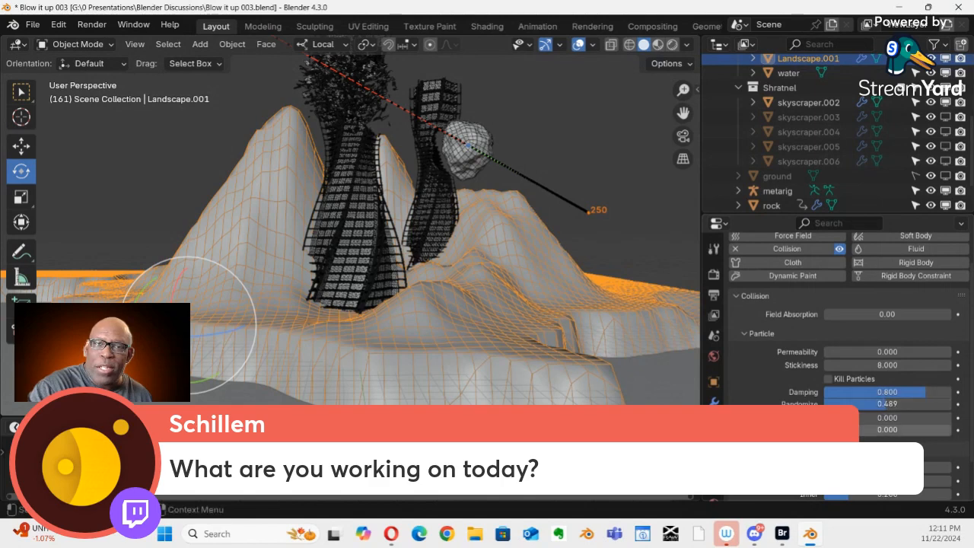
{"action": "scroll", "coordinate": [852, 365], "scroll_direction": "up", "scroll_amount": 2}
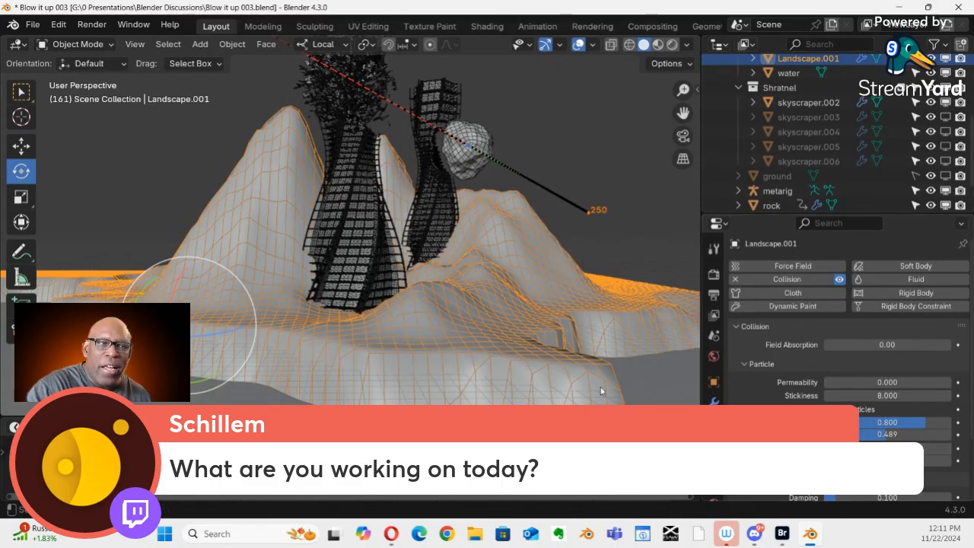
Select skyscraper.002 and bake all dynamics from its particle system's cache settings
{"action": "left_click", "coordinate": [335, 114]}
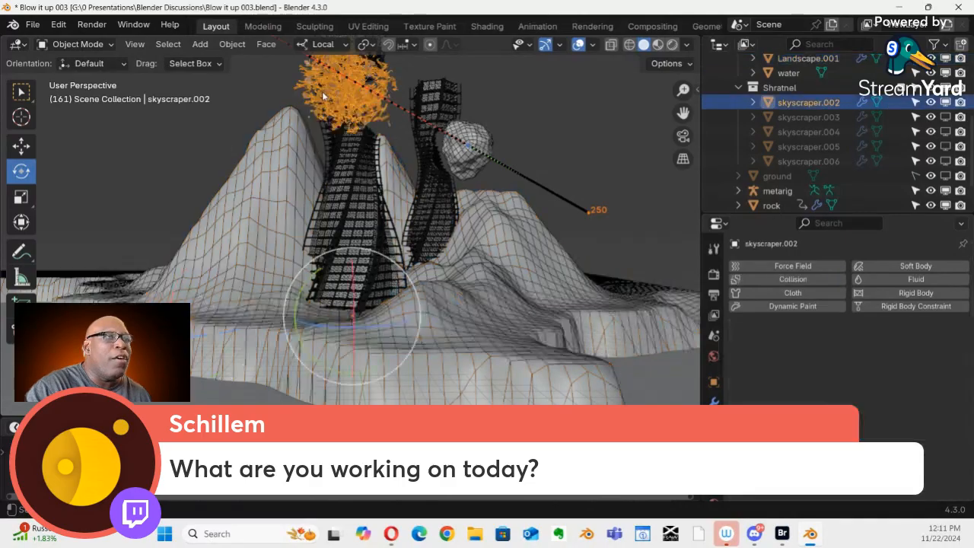
{"action": "left_click", "coordinate": [714, 422]}
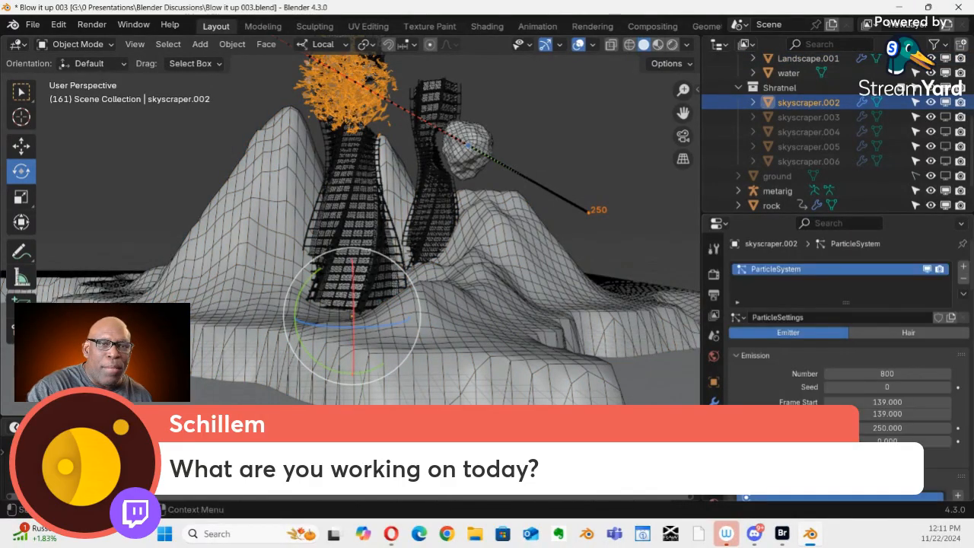
{"action": "scroll", "coordinate": [870, 430], "scroll_direction": "down", "scroll_amount": 5}
{"action": "left_click", "coordinate": [905, 443]}
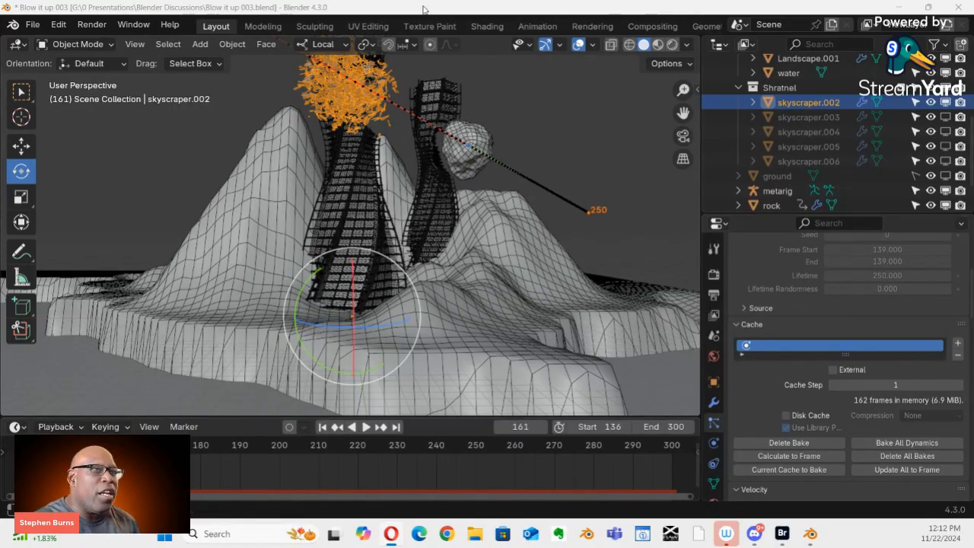
Play the animation from frame 136, examine the fragments falling toward the terrain, stop at frame 206 and select Landscape.001
{"action": "key", "text": "shift+Left"}
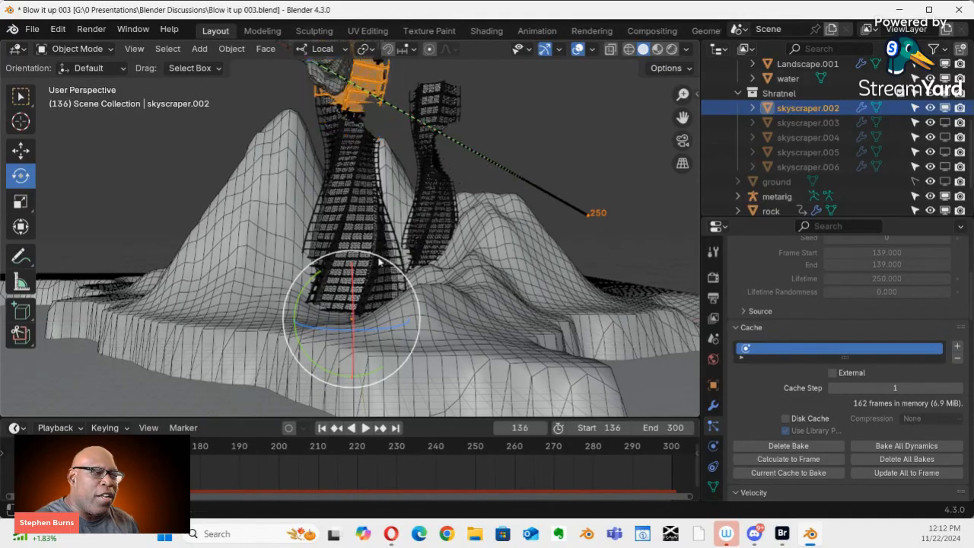
{"action": "scroll", "coordinate": [426, 307], "scroll_direction": "up", "scroll_amount": 1}
{"action": "scroll", "coordinate": [425, 306], "scroll_direction": "up", "scroll_amount": 6}
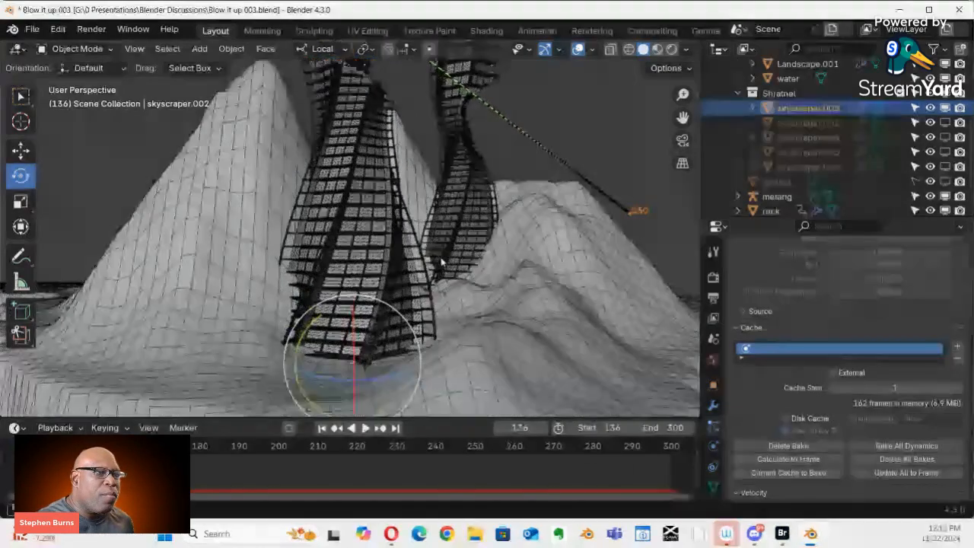
{"action": "middle_click_drag", "start_coordinate": [459, 318], "coordinate": [449, 296], "text": "shift"}
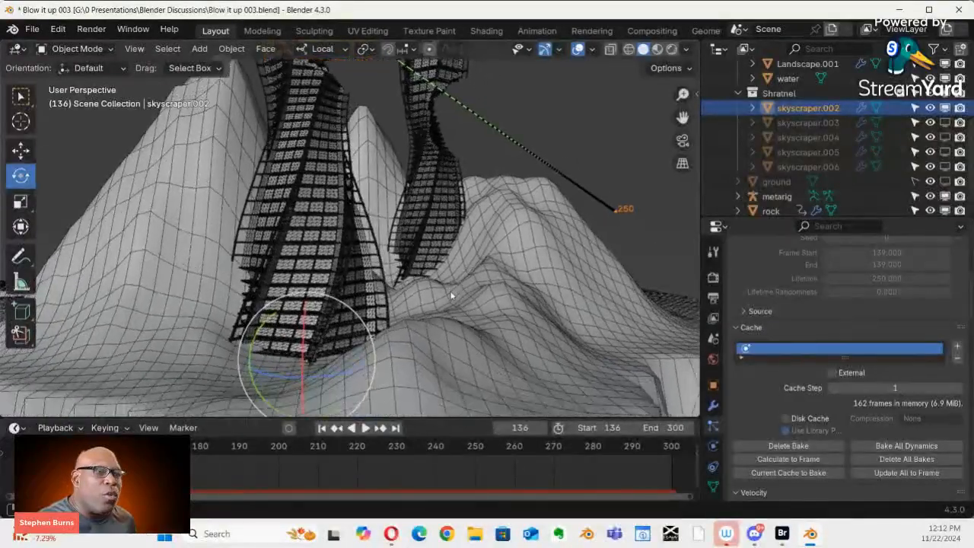
{"action": "key", "text": "space"}
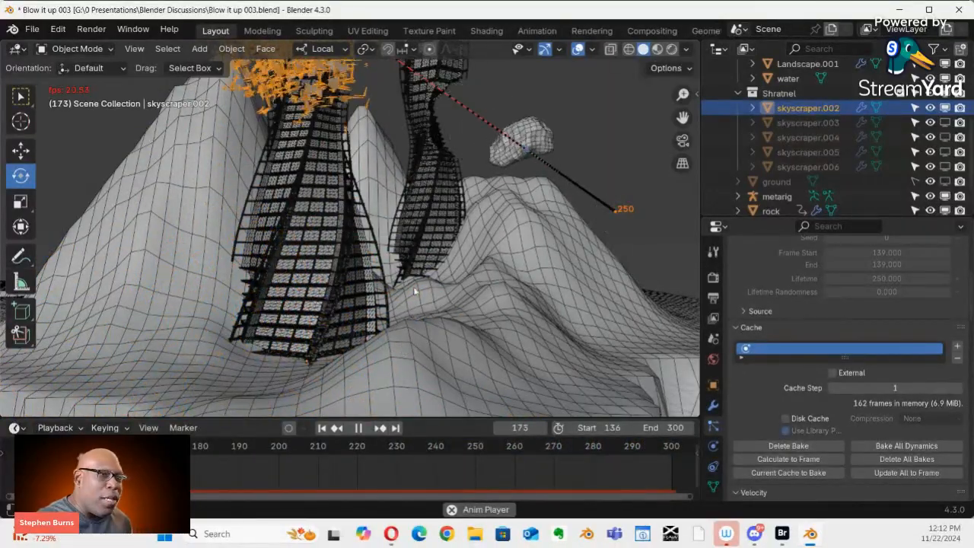
{"action": "scroll", "coordinate": [407, 318], "scroll_direction": "down", "scroll_amount": 4}
{"action": "middle_click_drag", "start_coordinate": [407, 318], "coordinate": [487, 350]}
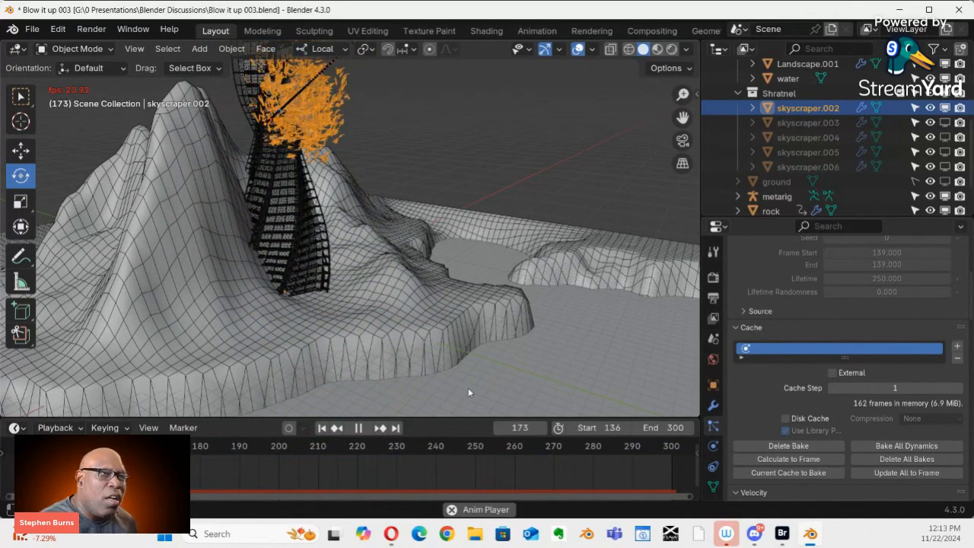
{"action": "key", "text": "space"}
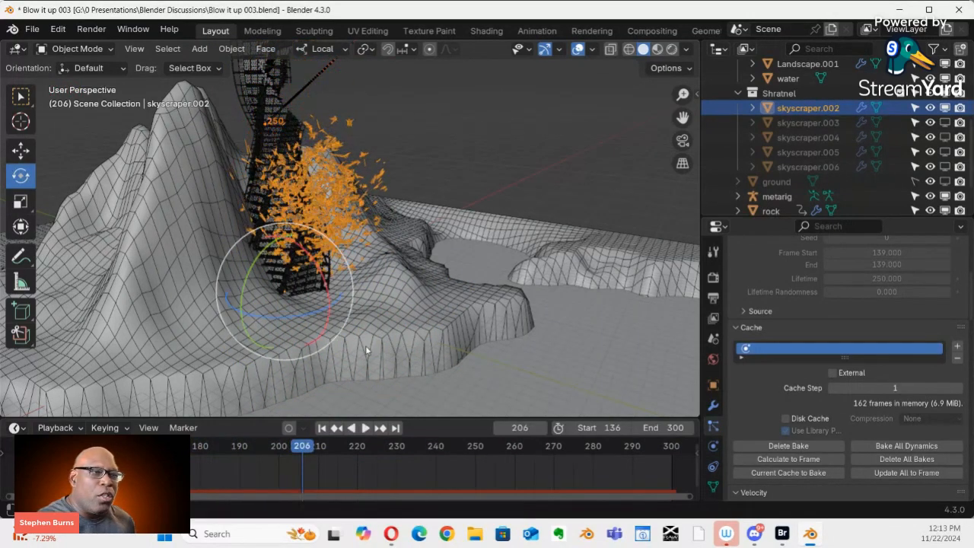
{"action": "left_click", "coordinate": [366, 342]}
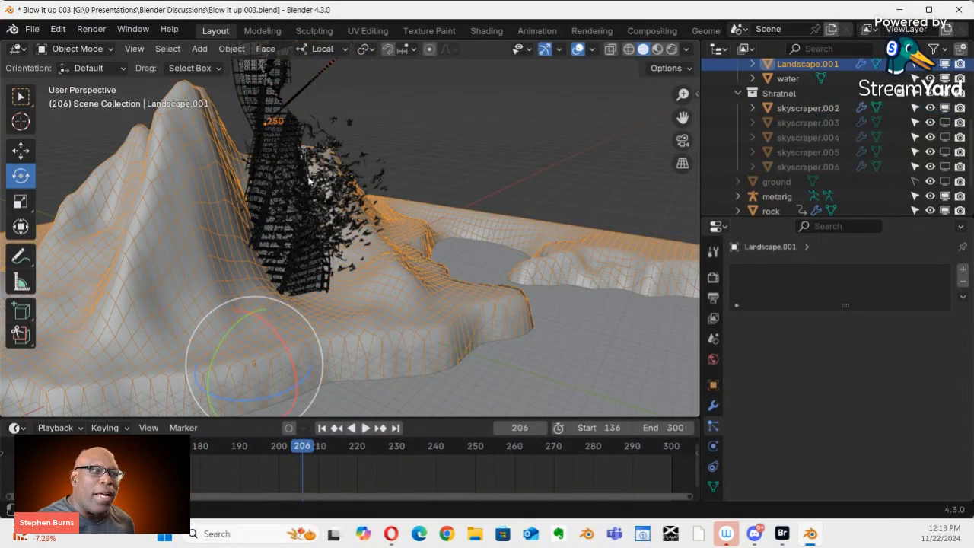
Select the skyscraper.002 fragments and delete the bake in their particle system's cache
{"action": "left_click", "coordinate": [309, 182]}
{"action": "scroll", "coordinate": [809, 375], "scroll_direction": "down", "scroll_amount": 5}
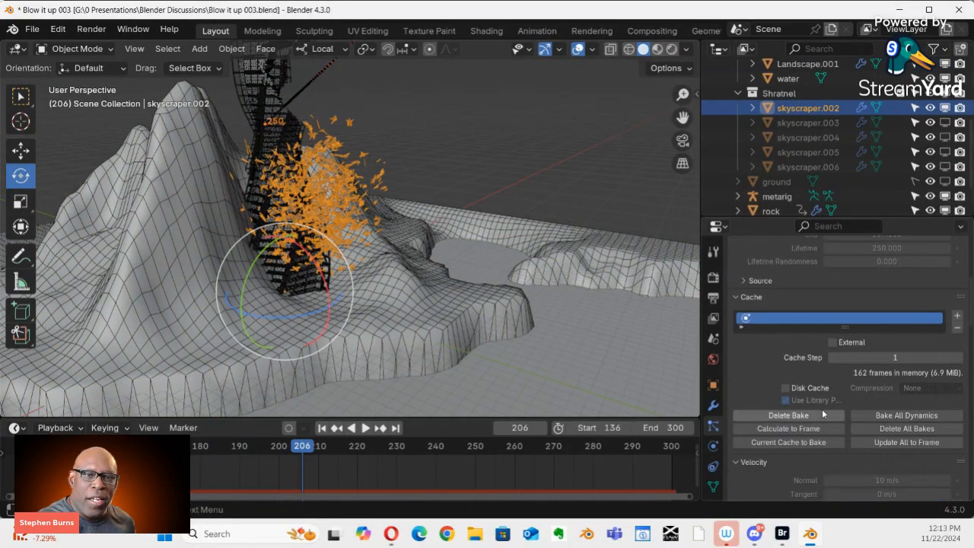
{"action": "left_click", "coordinate": [819, 413]}
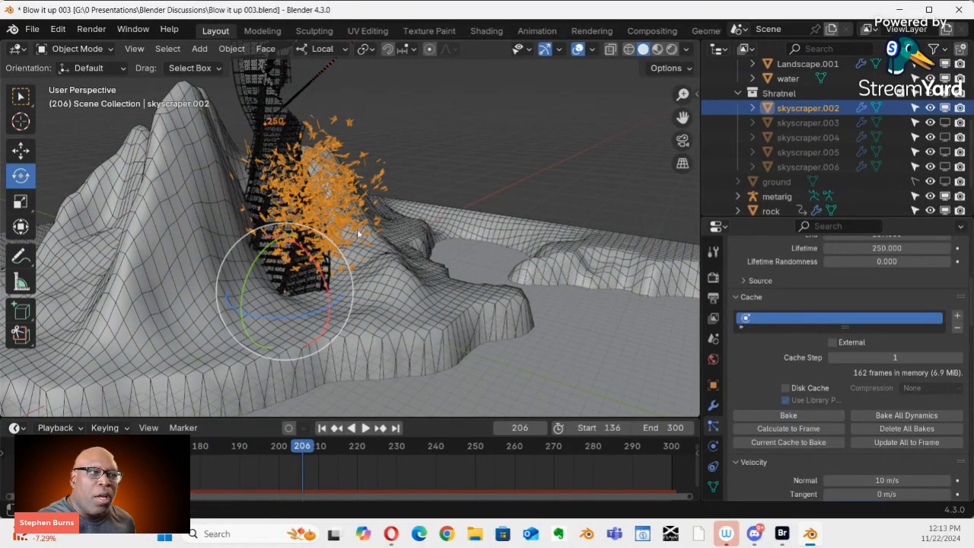
Set Landscape.001's particle collision friction to about 0.603 and its damping to about 0.918
{"action": "left_click", "coordinate": [386, 286]}
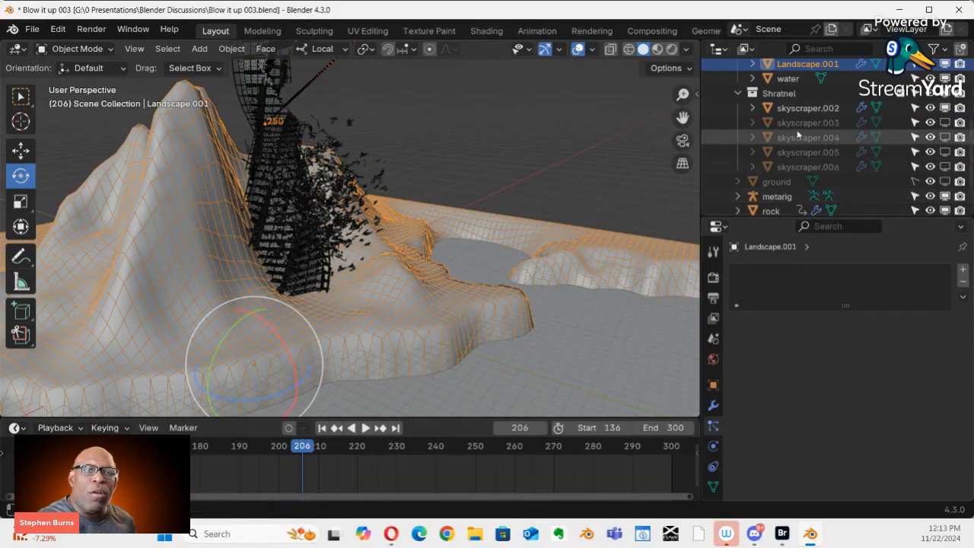
{"action": "left_click", "coordinate": [714, 446]}
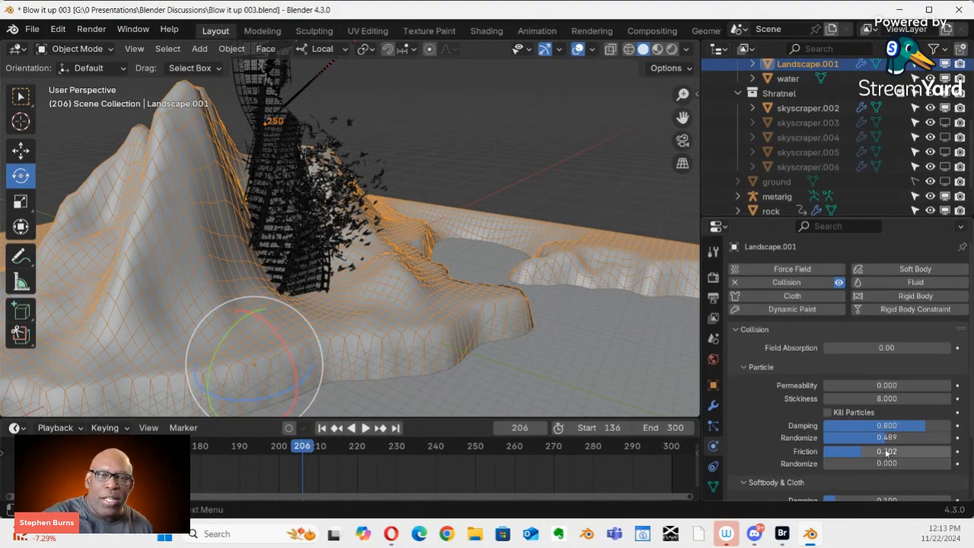
{"action": "left_click_drag", "start_coordinate": [852, 451], "coordinate": [861, 450]}
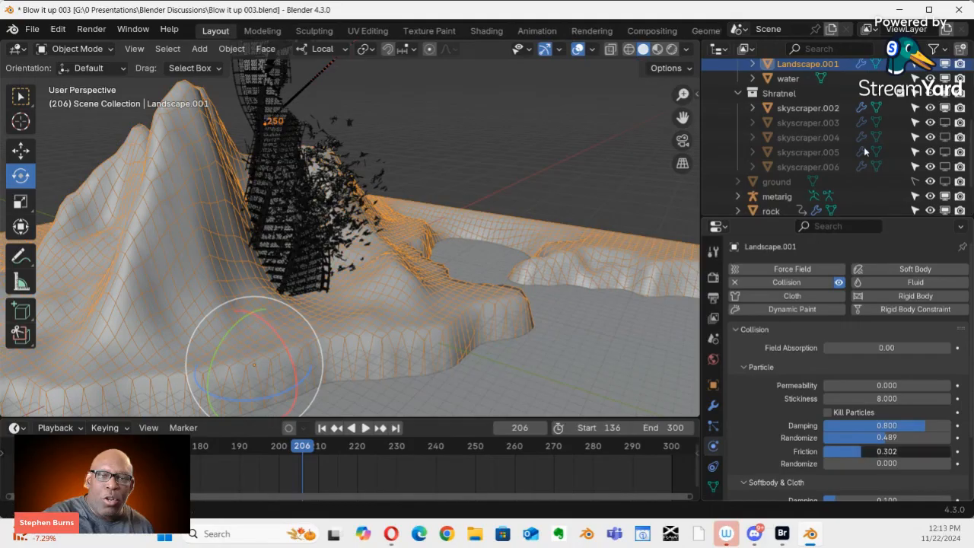
{"action": "left_click_drag", "start_coordinate": [867, 146], "coordinate": [124, 149]}
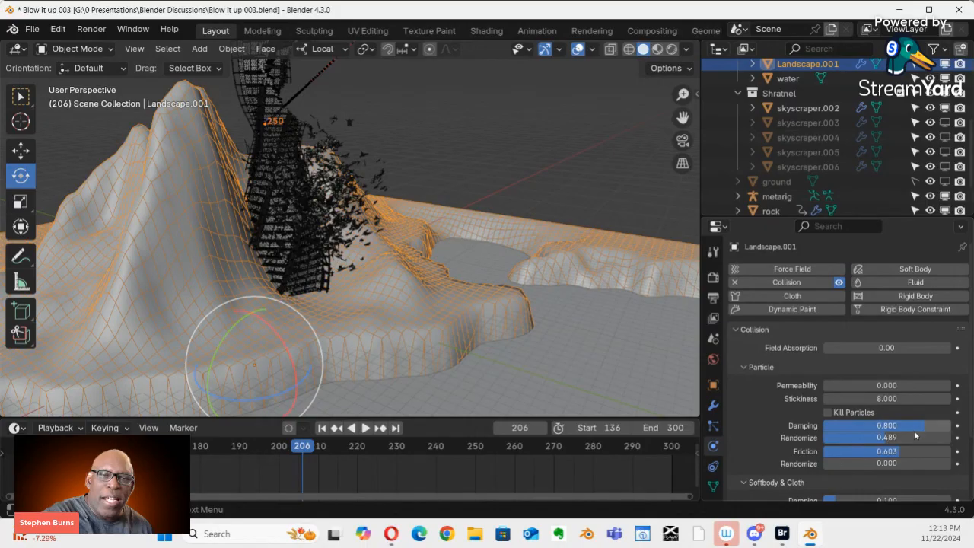
{"action": "left_click_drag", "start_coordinate": [922, 431], "coordinate": [931, 431]}
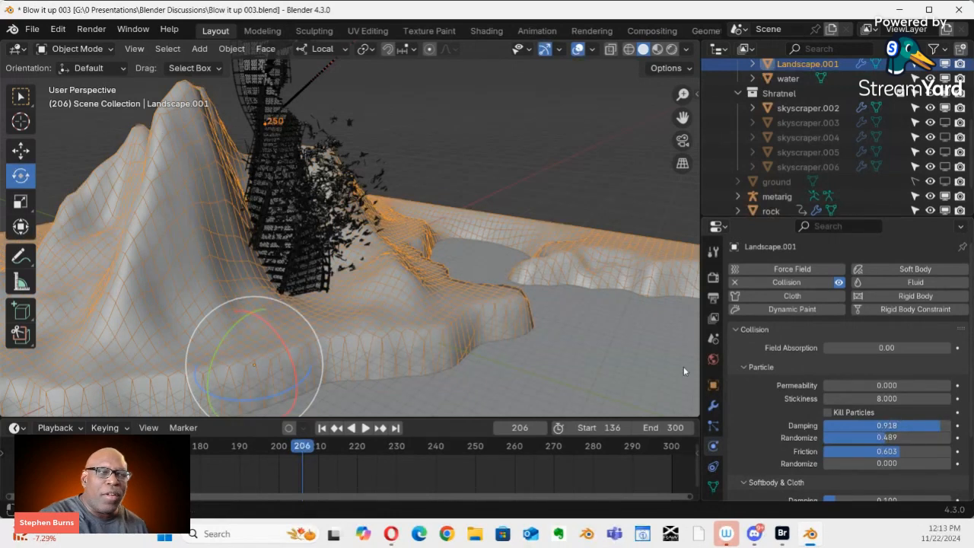
Select skyscraper.002 and bake its particle system's cache with the changed terrain collision
{"action": "left_click", "coordinate": [332, 207]}
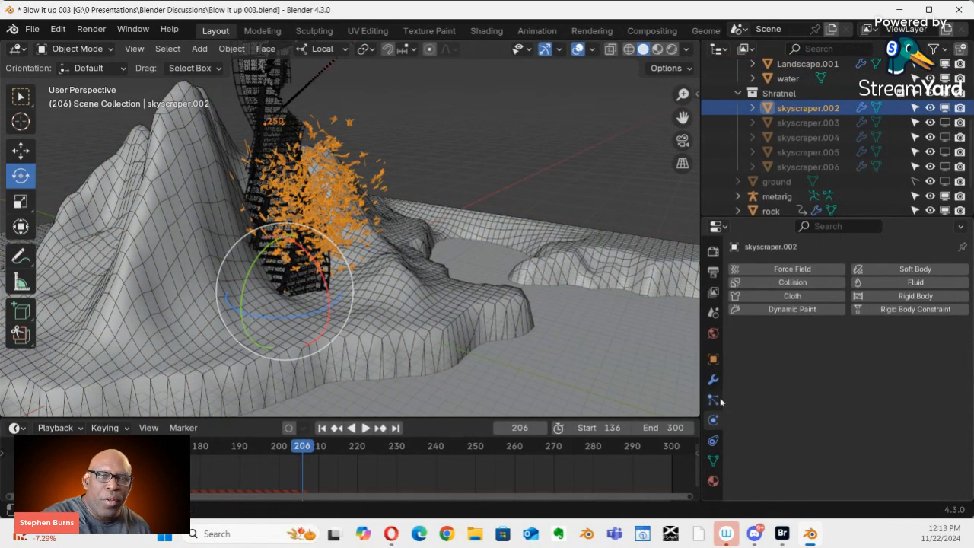
{"action": "left_click", "coordinate": [718, 398]}
{"action": "scroll", "coordinate": [826, 422], "scroll_direction": "down", "scroll_amount": 10}
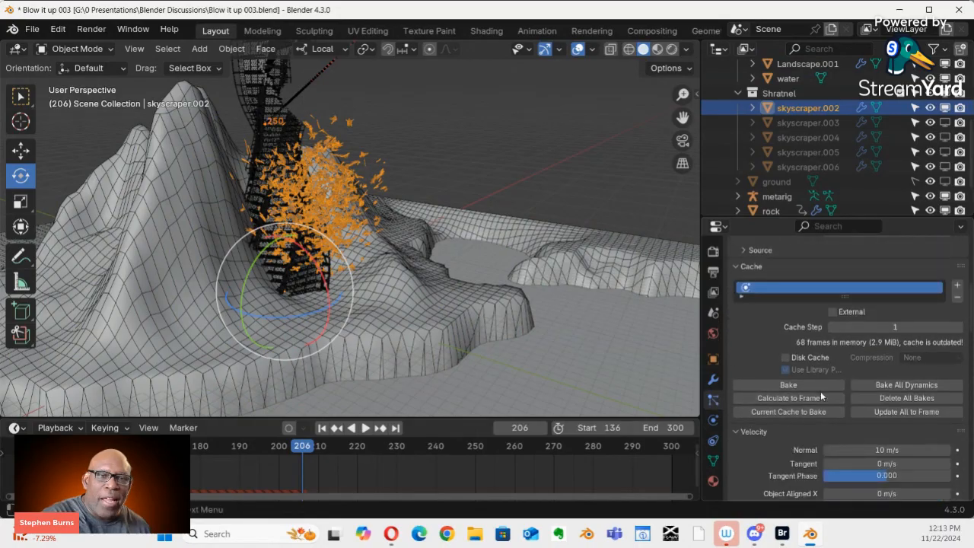
{"action": "left_click", "coordinate": [822, 385]}
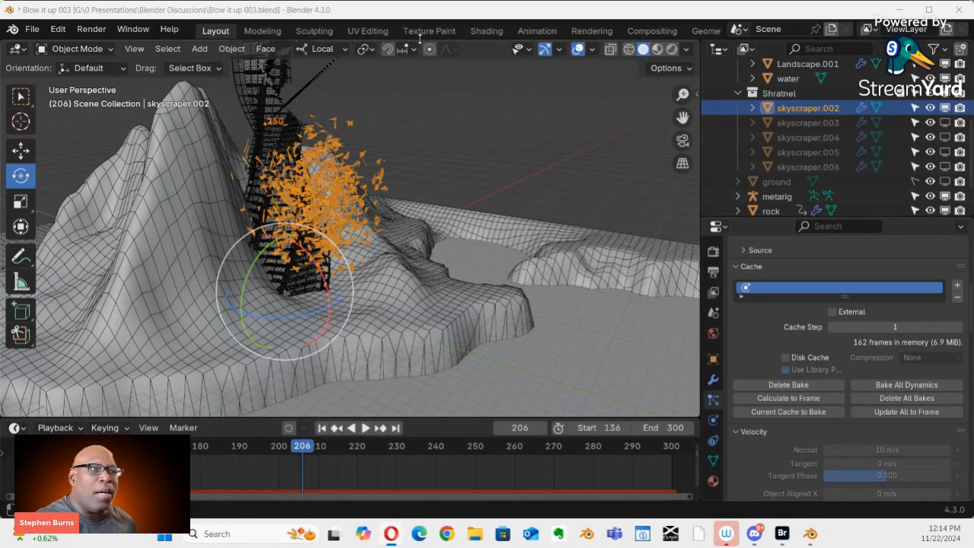
Play the animation, examine up close how the fragments land at the skyscraper's base, and stop at frame 193
{"action": "key", "text": "space"}
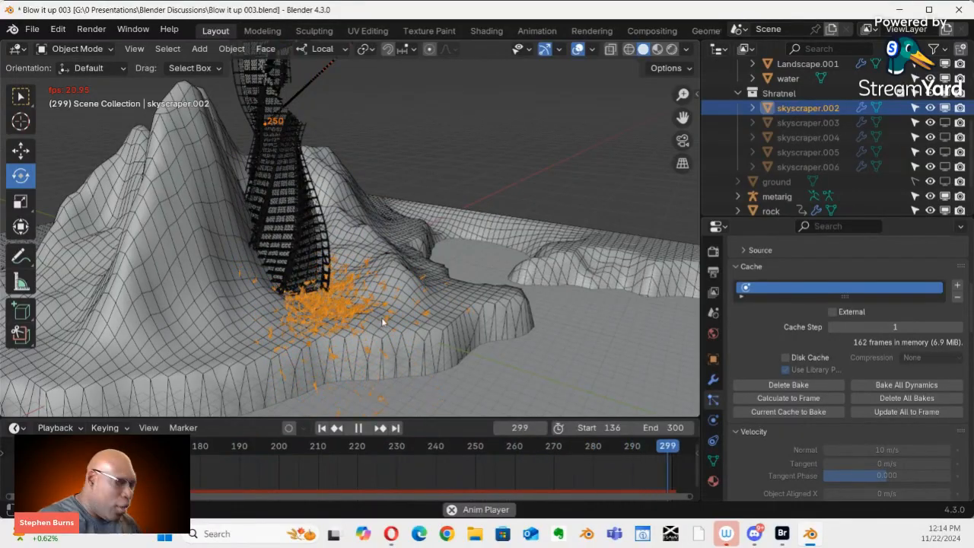
{"action": "middle_click_drag", "start_coordinate": [383, 328], "coordinate": [435, 292]}
{"action": "scroll", "coordinate": [387, 319], "scroll_direction": "up", "scroll_amount": 2}
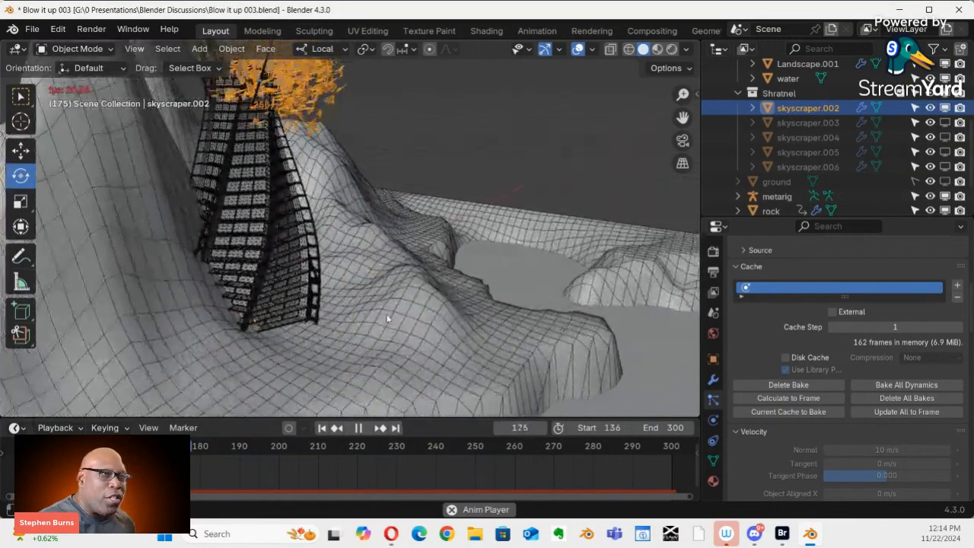
{"action": "middle_click_drag", "start_coordinate": [388, 319], "coordinate": [480, 237], "text": "shift"}
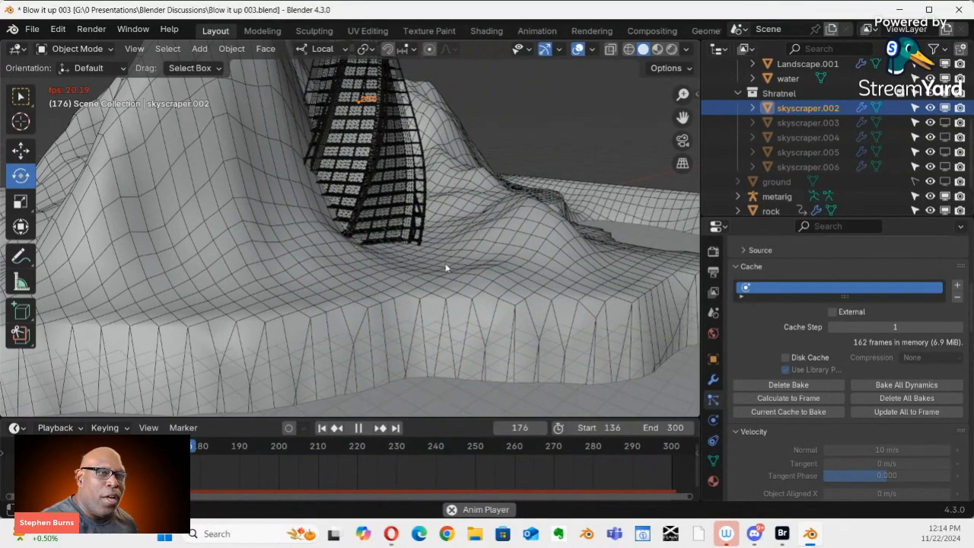
{"action": "key", "text": "space"}
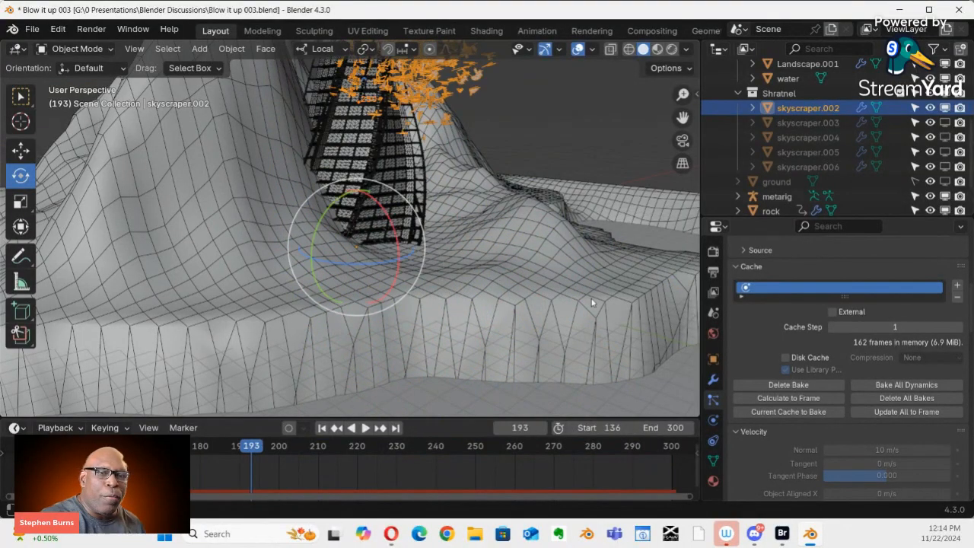
Look through skyscraper.002's rotation and physics particle settings, and delete its particle bake again
{"action": "scroll", "coordinate": [809, 378], "scroll_direction": "down", "scroll_amount": 12}
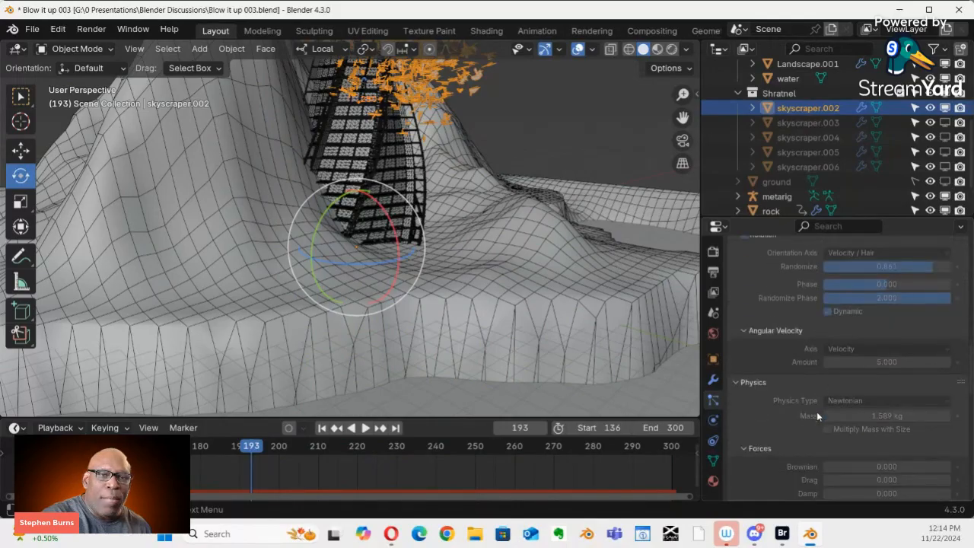
{"action": "scroll", "coordinate": [816, 411], "scroll_direction": "up", "scroll_amount": 10}
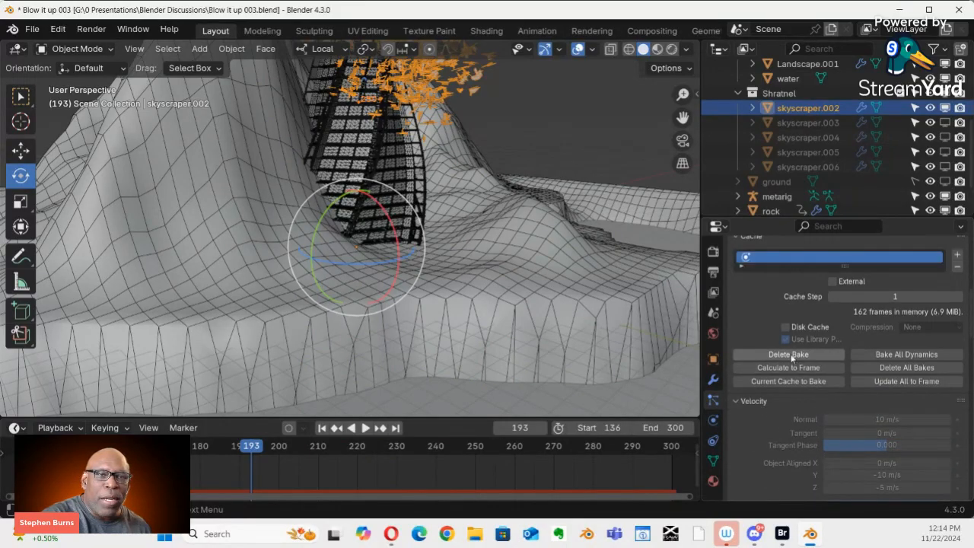
{"action": "left_click", "coordinate": [790, 355]}
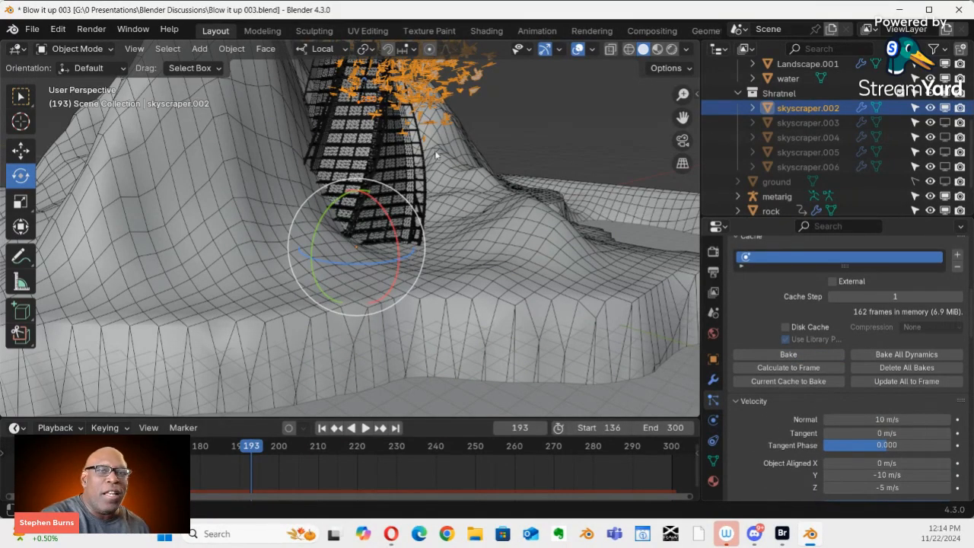
Set Landscape.001's particle collision friction to about 0.839 and its damping to about 0.951
{"action": "left_click", "coordinate": [477, 259]}
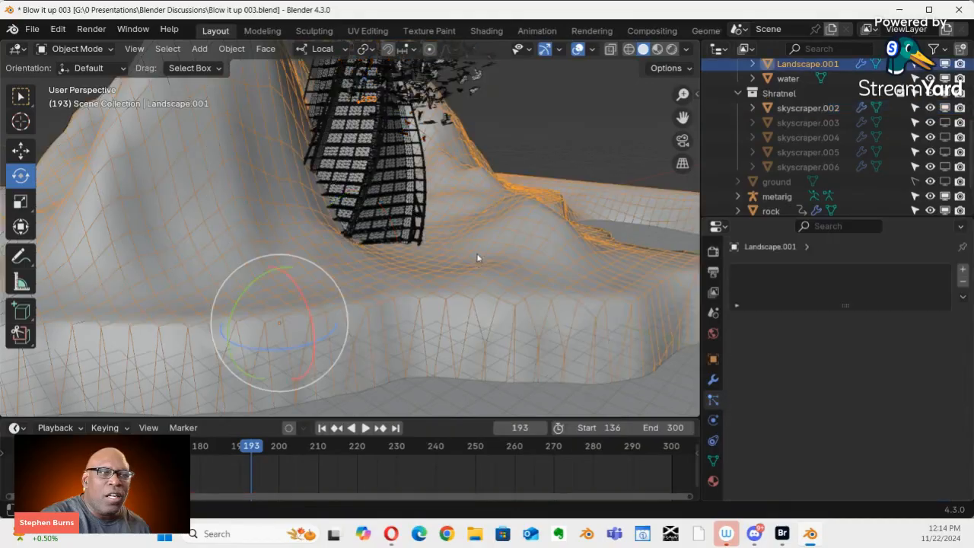
{"action": "left_click", "coordinate": [713, 418]}
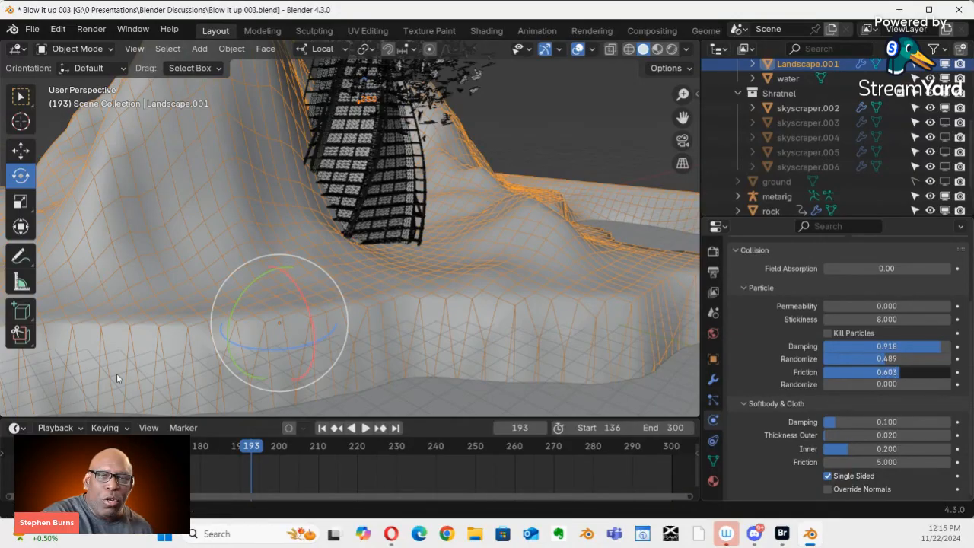
{"action": "left_click_drag", "start_coordinate": [905, 372], "coordinate": [929, 372]}
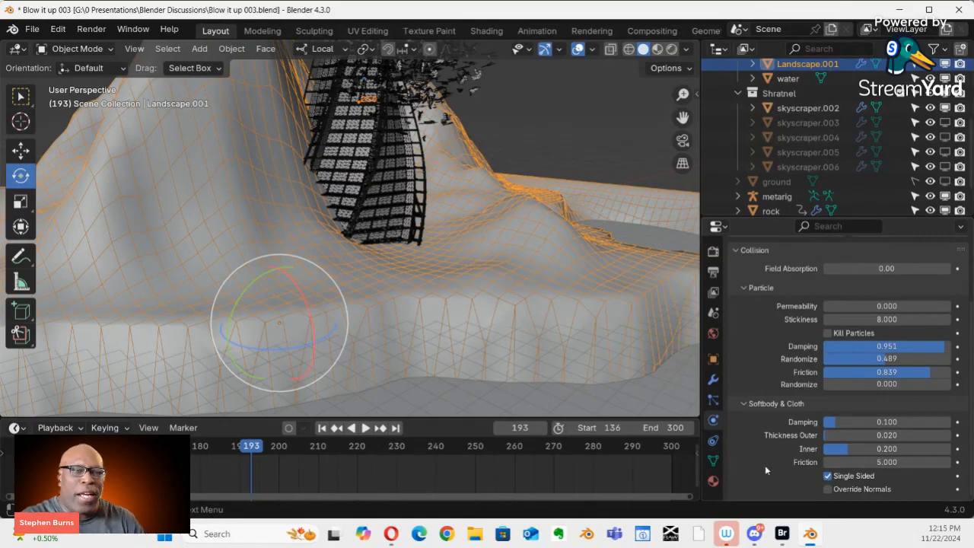
Select skyscraper.002 and rebake its particle cache for the higher terrain friction and damping
{"action": "left_click", "coordinate": [429, 99]}
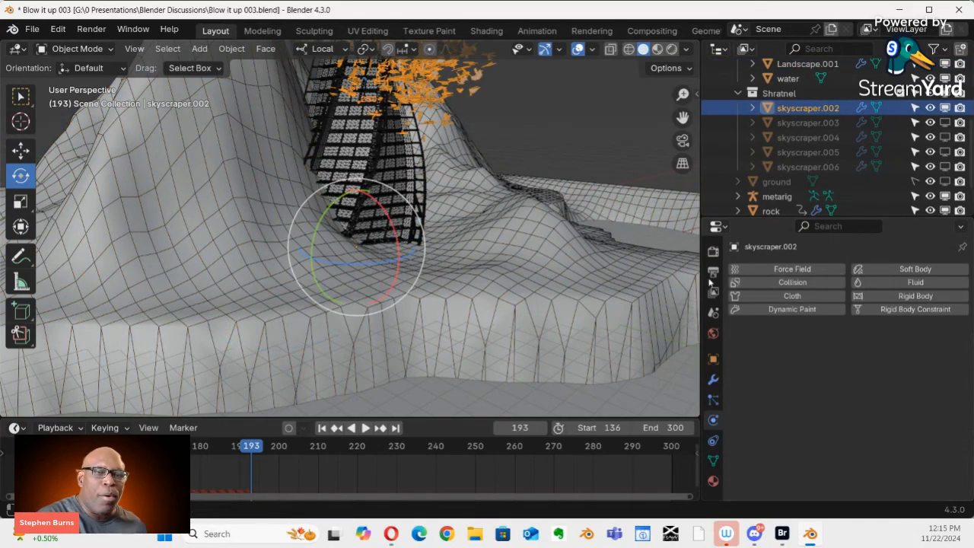
{"action": "left_click", "coordinate": [713, 400]}
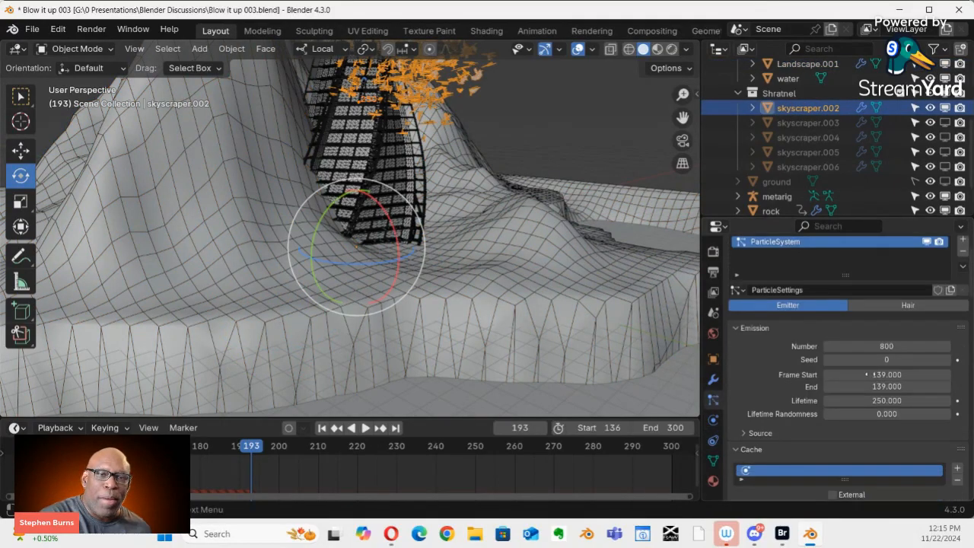
{"action": "scroll", "coordinate": [868, 382], "scroll_direction": "down", "scroll_amount": 5}
{"action": "left_click", "coordinate": [799, 385]}
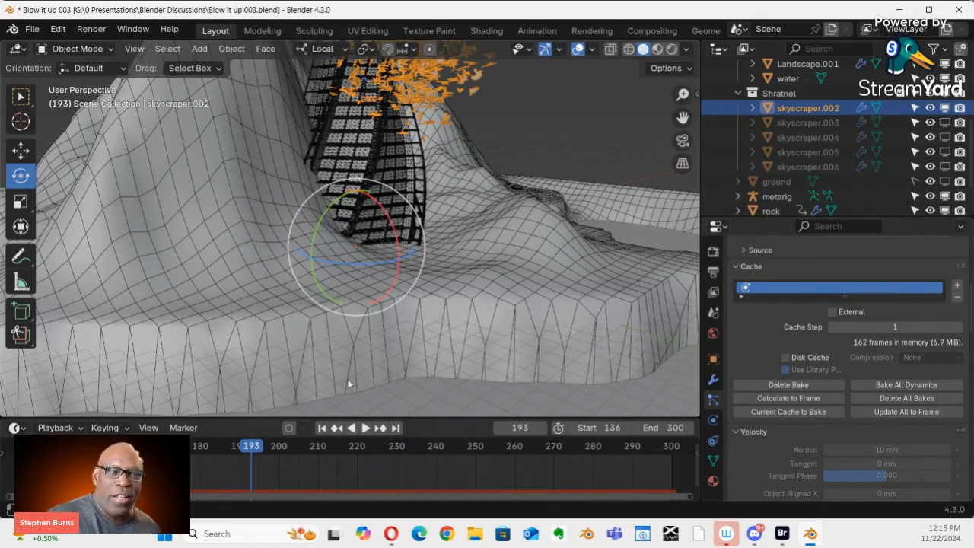
Replay the rebaked fragments from an earlier frame, stop at frame 190, and examine the whole island with both towers
{"action": "key", "text": "shift+ctrl+space"}
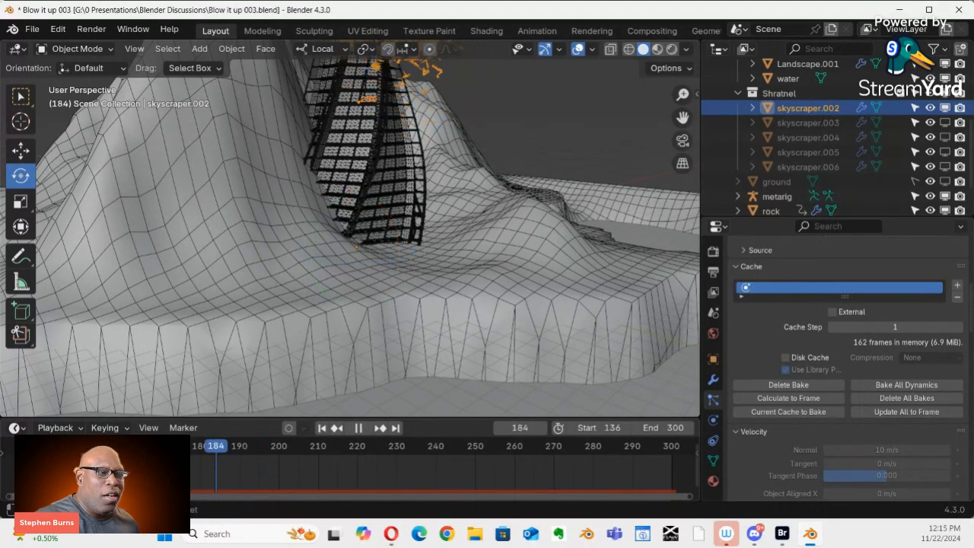
{"action": "left_click_drag", "start_coordinate": [216, 446], "coordinate": [3, 472]}
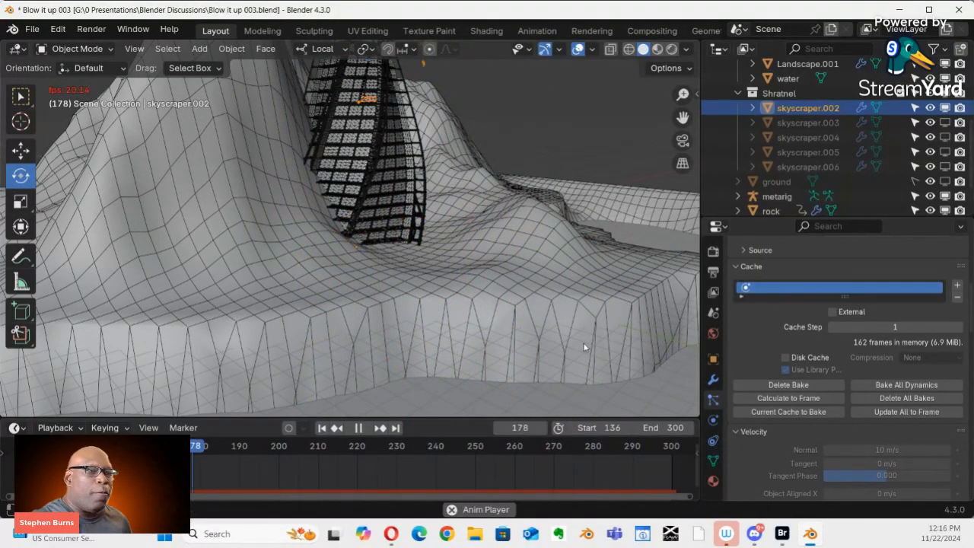
{"action": "key", "text": "space"}
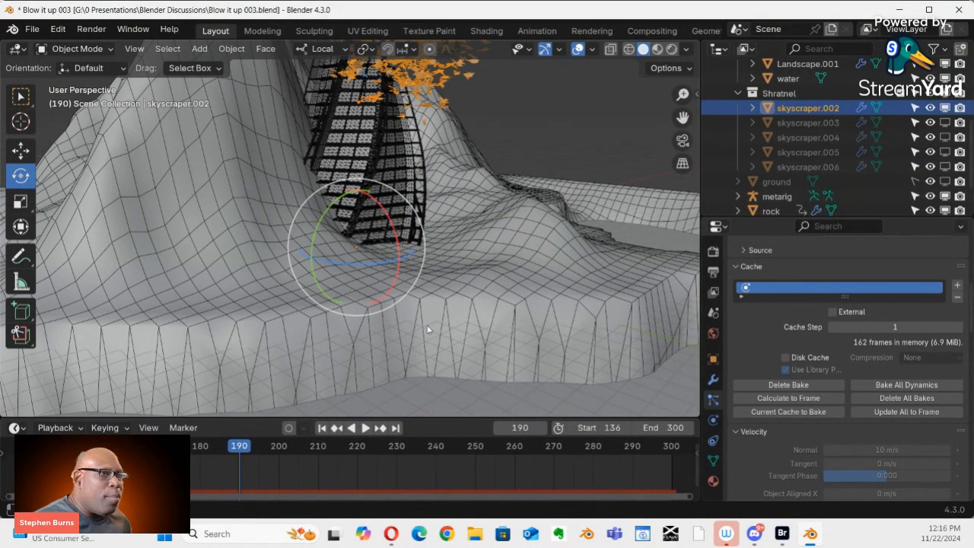
{"action": "middle_click_drag", "start_coordinate": [428, 329], "coordinate": [429, 297]}
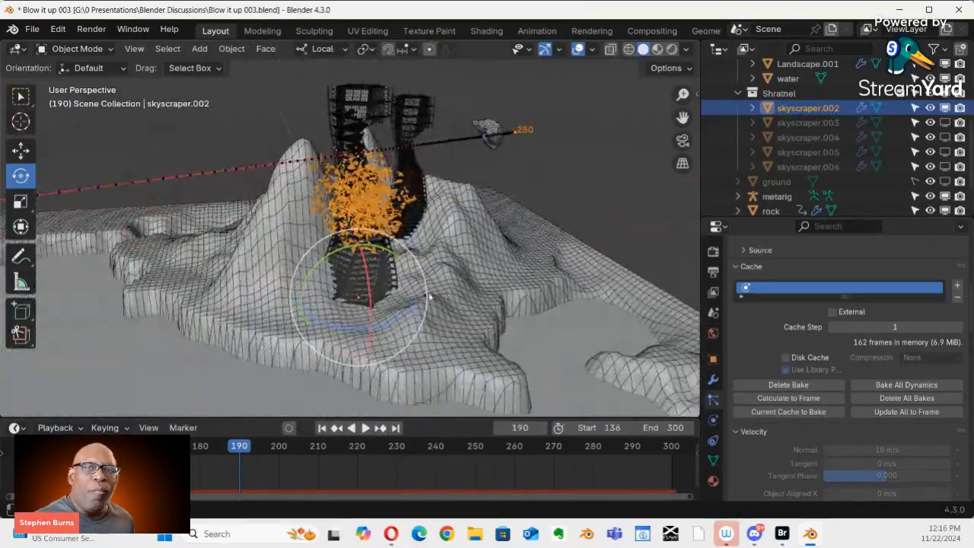
Enable viewport display of skyscraper.003, skyscraper.004, skyscraper.005 and skyscraper.006
{"action": "left_click", "coordinate": [944, 123]}
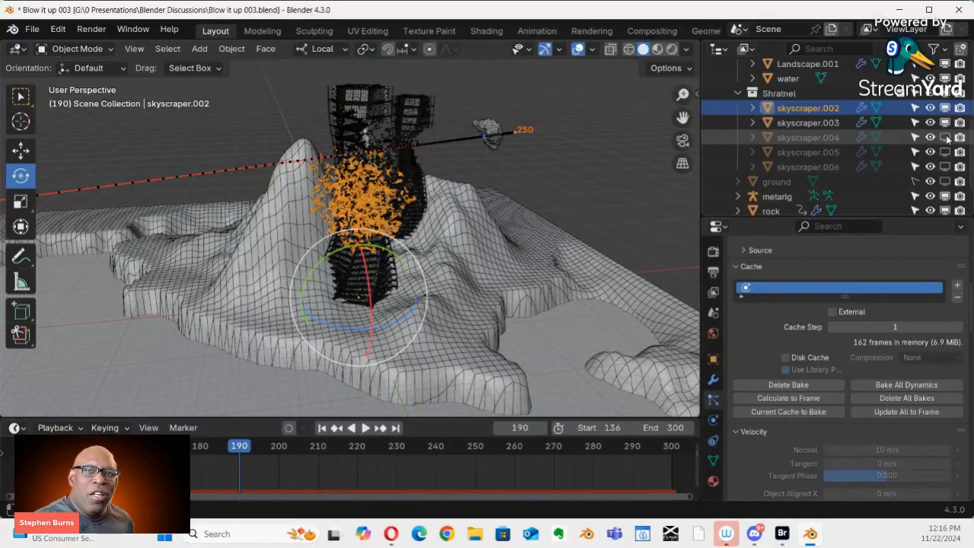
{"action": "left_click", "coordinate": [944, 137]}
{"action": "left_click", "coordinate": [944, 152]}
{"action": "left_click", "coordinate": [945, 167]}
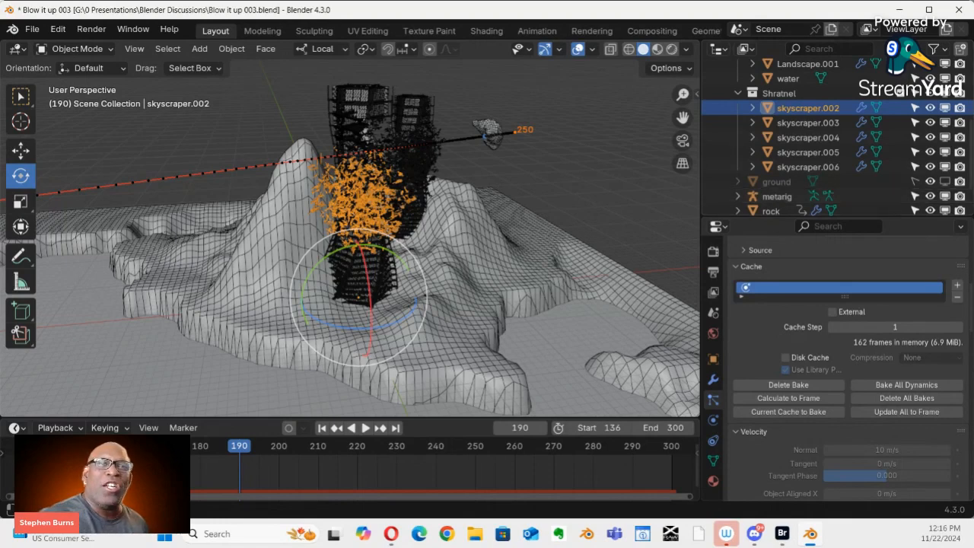
Play the animation with all fragment objects shown, examine how they fall onto the terrain, and stop at frame 184
{"action": "left_click", "coordinate": [365, 428]}
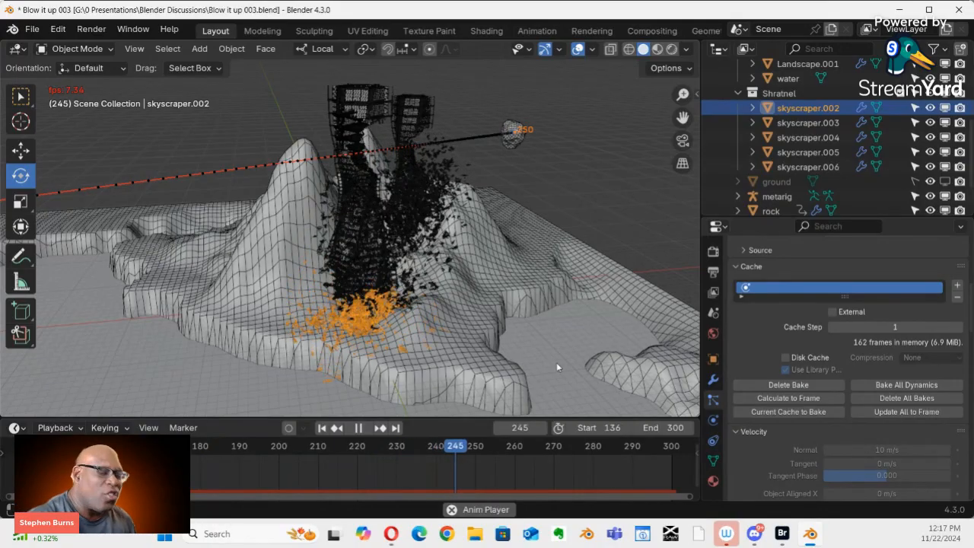
{"action": "scroll", "coordinate": [417, 306], "scroll_direction": "up", "scroll_amount": 3}
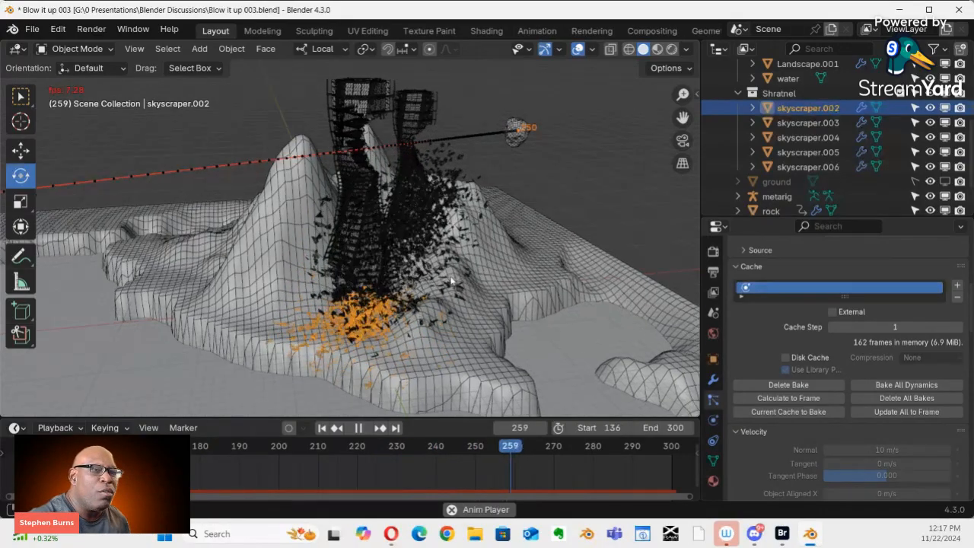
{"action": "middle_click_drag", "start_coordinate": [417, 306], "coordinate": [423, 393]}
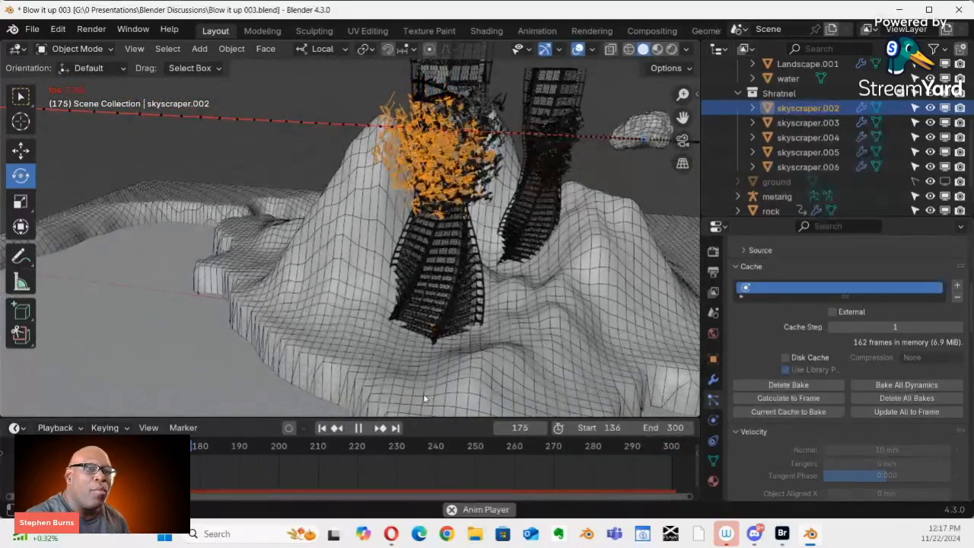
{"action": "key", "text": "space"}
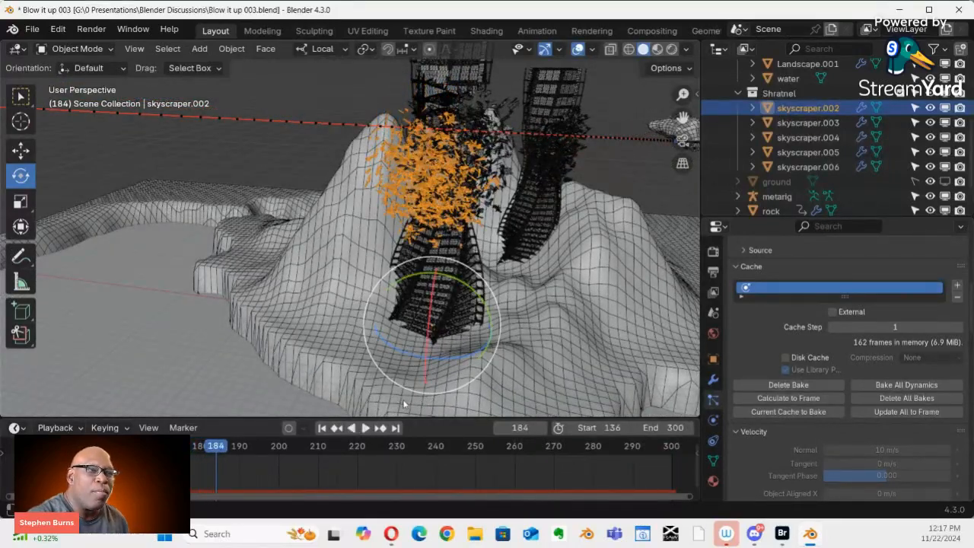
Delete skyscraper.002's particle bake and review its velocity, rotation, physics and field weight settings
{"action": "left_click", "coordinate": [788, 384]}
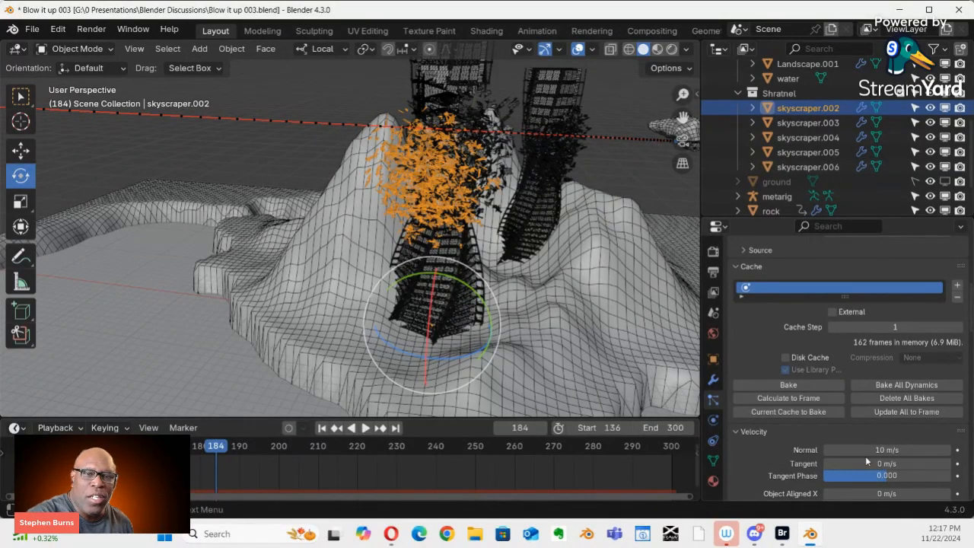
{"action": "scroll", "coordinate": [882, 454], "scroll_direction": "down", "scroll_amount": 2}
{"action": "scroll", "coordinate": [883, 454], "scroll_direction": "down", "scroll_amount": 2}
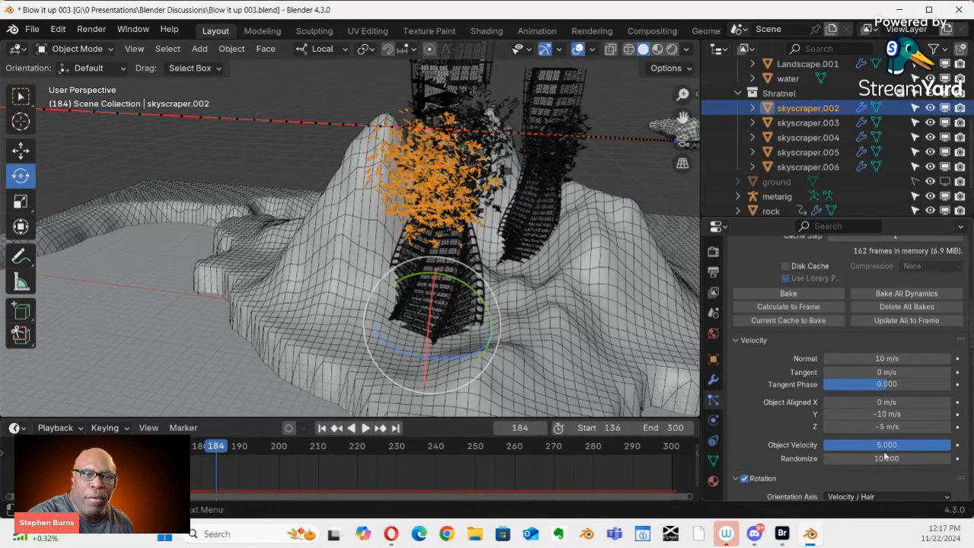
{"action": "scroll", "coordinate": [884, 455], "scroll_direction": "up", "scroll_amount": 2}
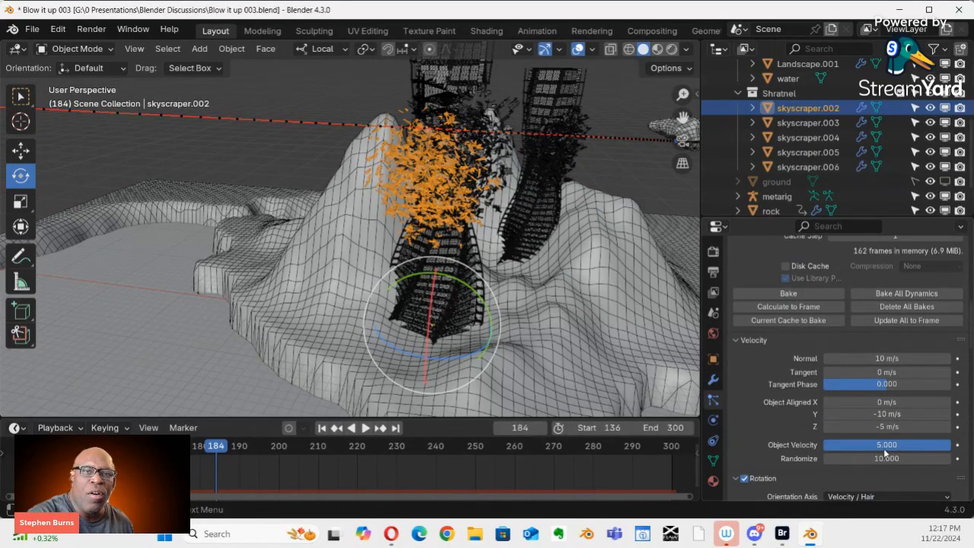
{"action": "scroll", "coordinate": [883, 451], "scroll_direction": "down", "scroll_amount": 7}
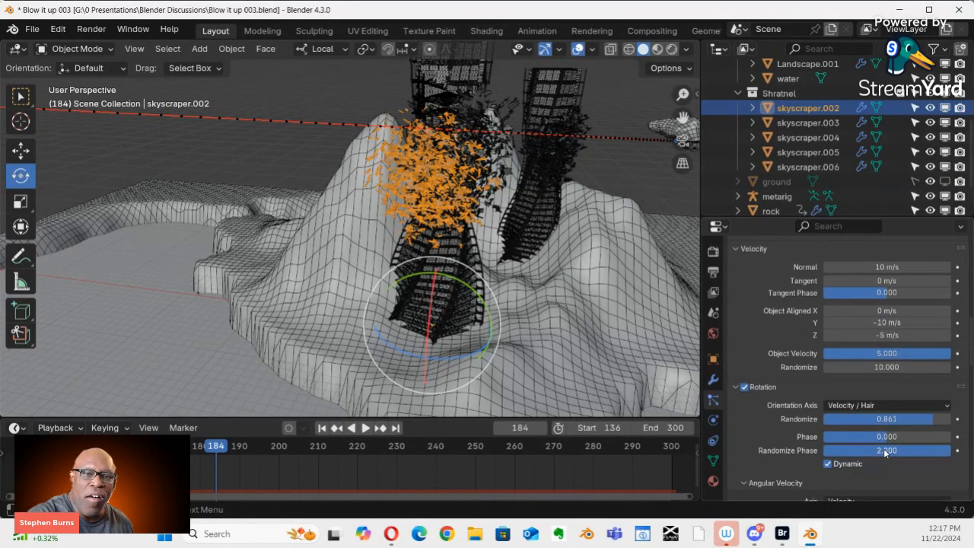
{"action": "scroll", "coordinate": [881, 447], "scroll_direction": "down", "scroll_amount": 4}
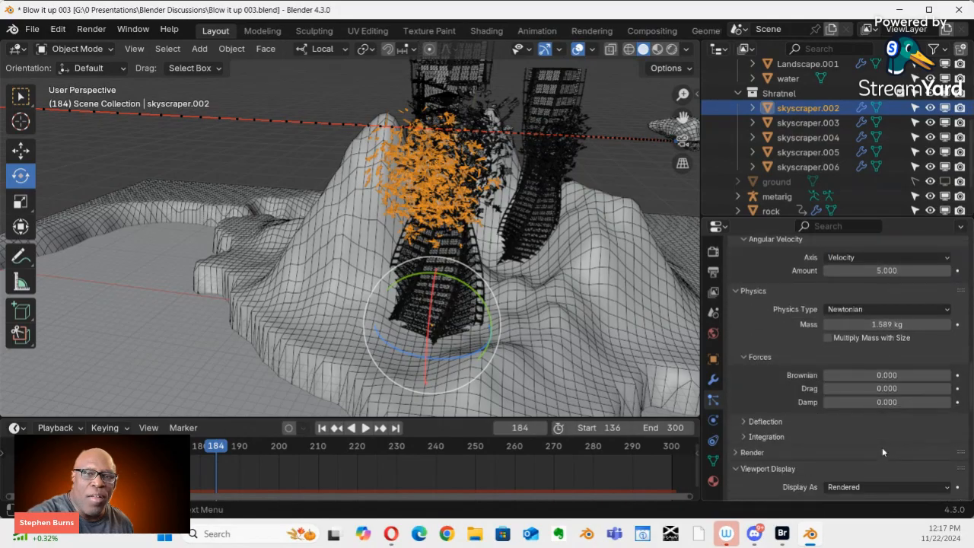
{"action": "scroll", "coordinate": [882, 446], "scroll_direction": "down", "scroll_amount": 3}
{"action": "scroll", "coordinate": [882, 446], "scroll_direction": "down", "scroll_amount": 3}
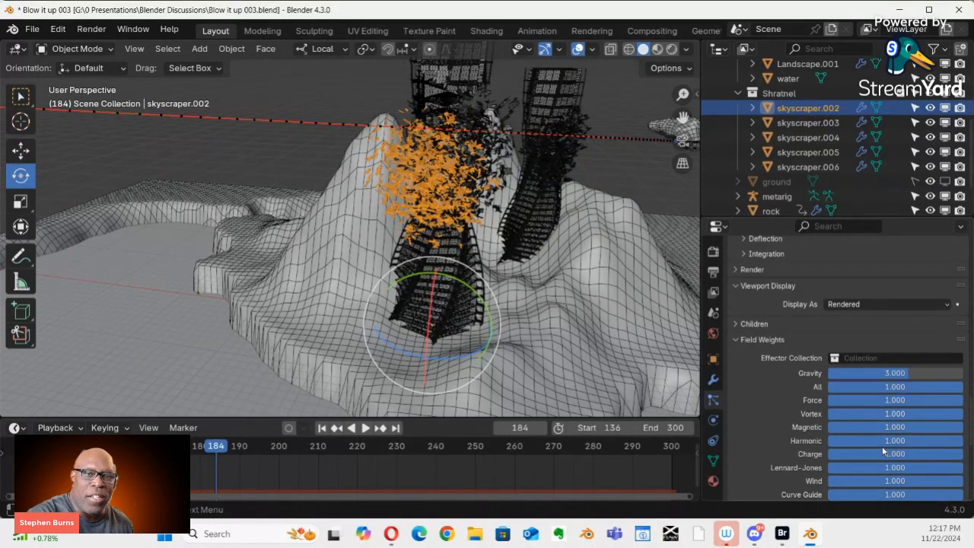
{"action": "scroll", "coordinate": [878, 449], "scroll_direction": "up", "scroll_amount": 11}
{"action": "scroll", "coordinate": [878, 449], "scroll_direction": "up", "scroll_amount": 6}
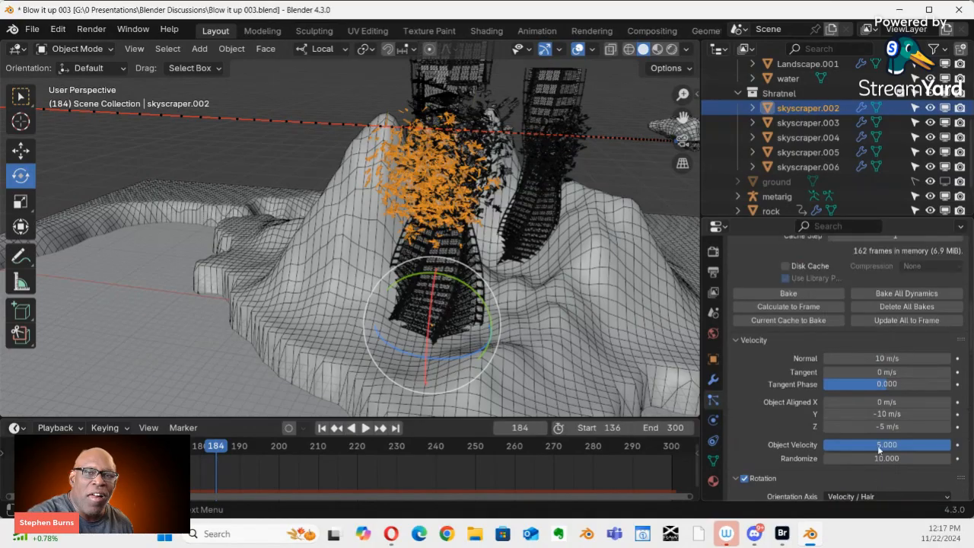
Extend the scene's end frame to 400 and fit the timeline view to the scene range
{"action": "right_click", "coordinate": [880, 446]}
{"action": "double_click", "coordinate": [681, 428]}
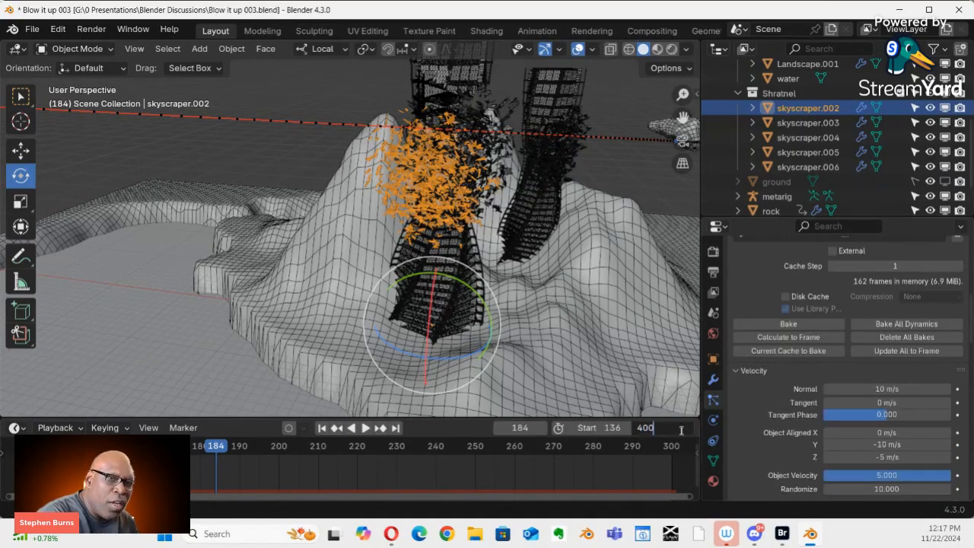
{"action": "type", "text": "400"}
{"action": "key", "text": "Return"}
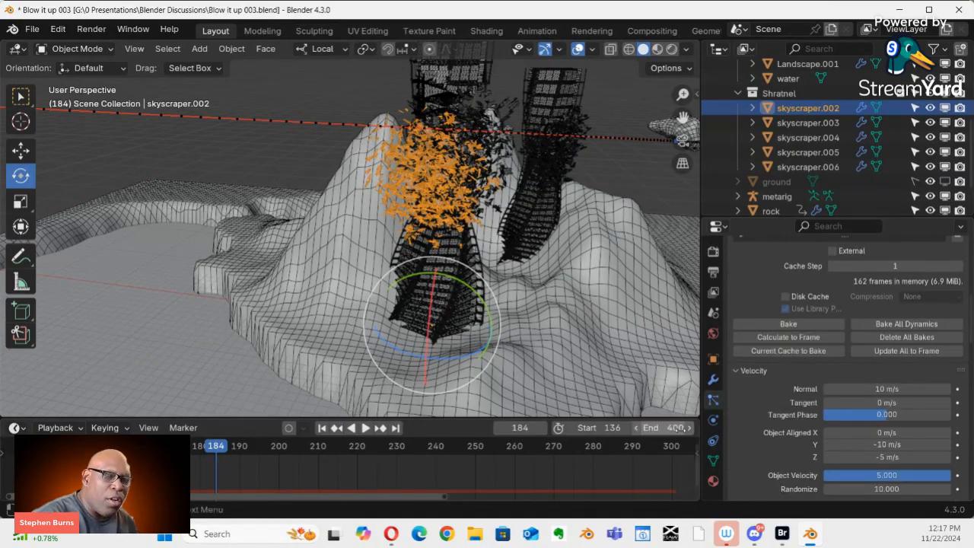
{"action": "left_click", "coordinate": [154, 429]}
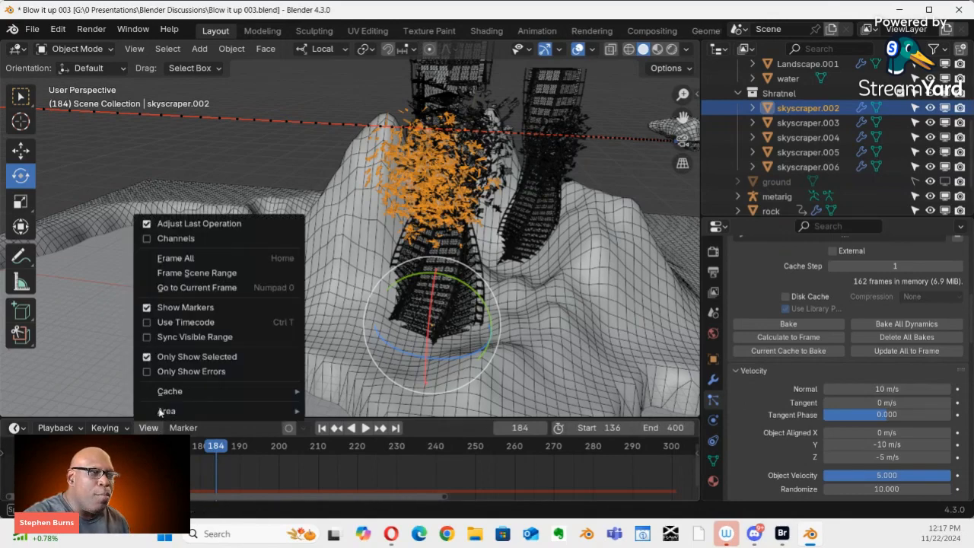
{"action": "left_click", "coordinate": [189, 279]}
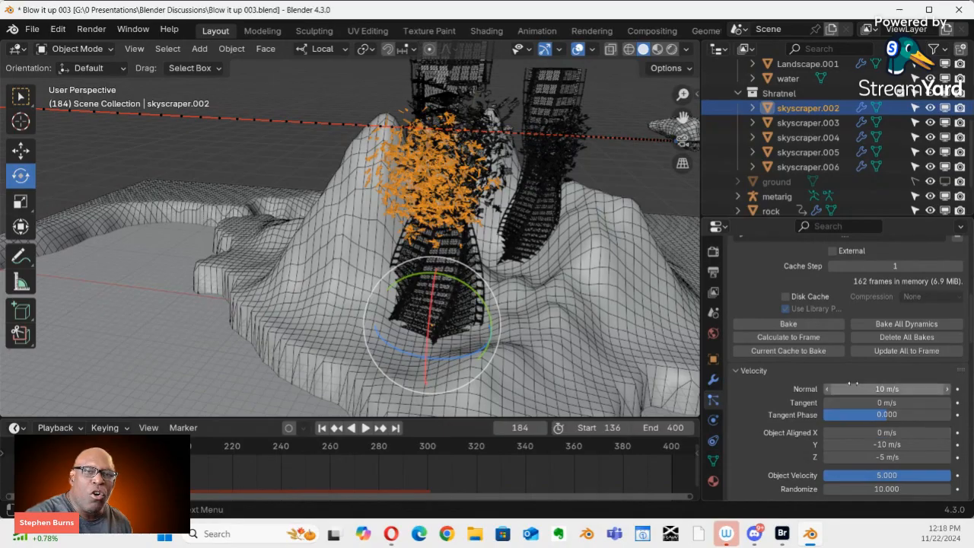
Bake all dynamics, then replay the falling fragments from an earlier frame and stop at frame 391
{"action": "left_click", "coordinate": [932, 326]}
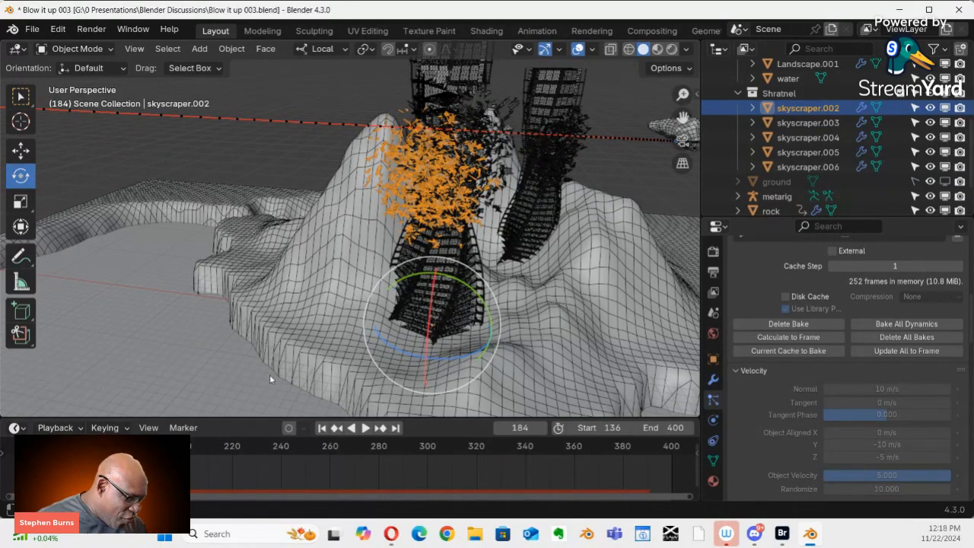
{"action": "key", "text": "Left"}
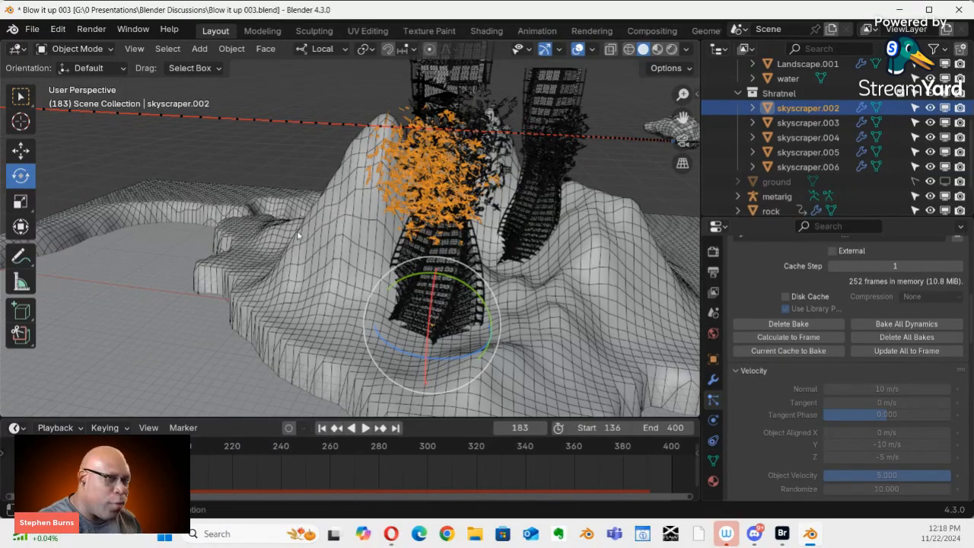
{"action": "key", "text": "shift+Left"}
{"action": "key", "text": "space"}
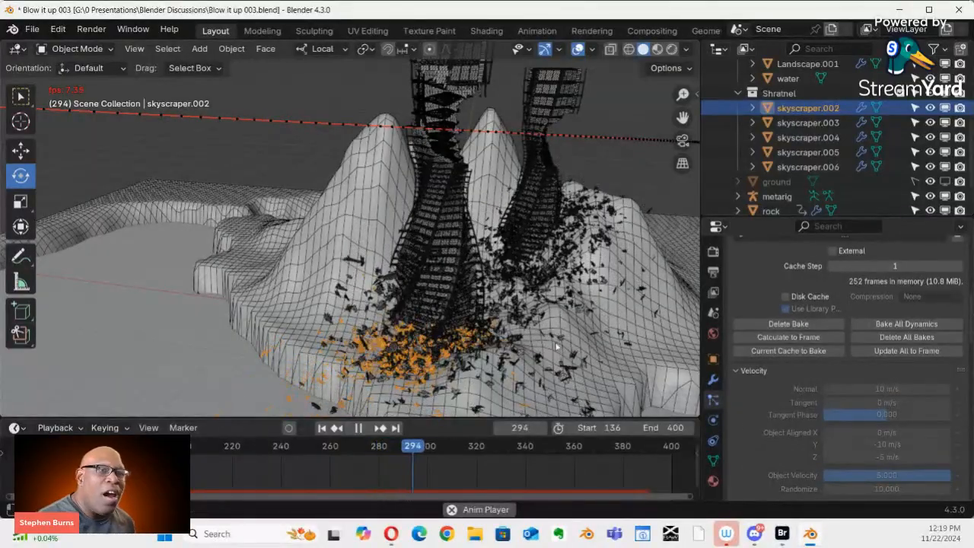
{"action": "scroll", "coordinate": [589, 342], "scroll_direction": "down", "scroll_amount": 4}
{"action": "middle_click_drag", "start_coordinate": [593, 342], "coordinate": [438, 299]}
{"action": "key", "text": "space"}
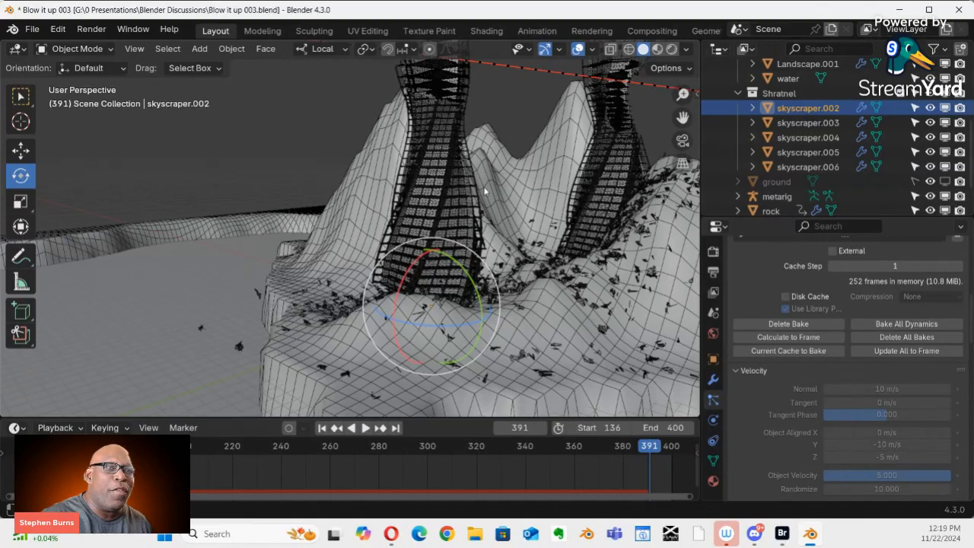
Return to frame 122, before the rock reaches the towers, and add a Collision modifier to the rock
{"action": "scroll", "coordinate": [491, 226], "scroll_direction": "down", "scroll_amount": 5}
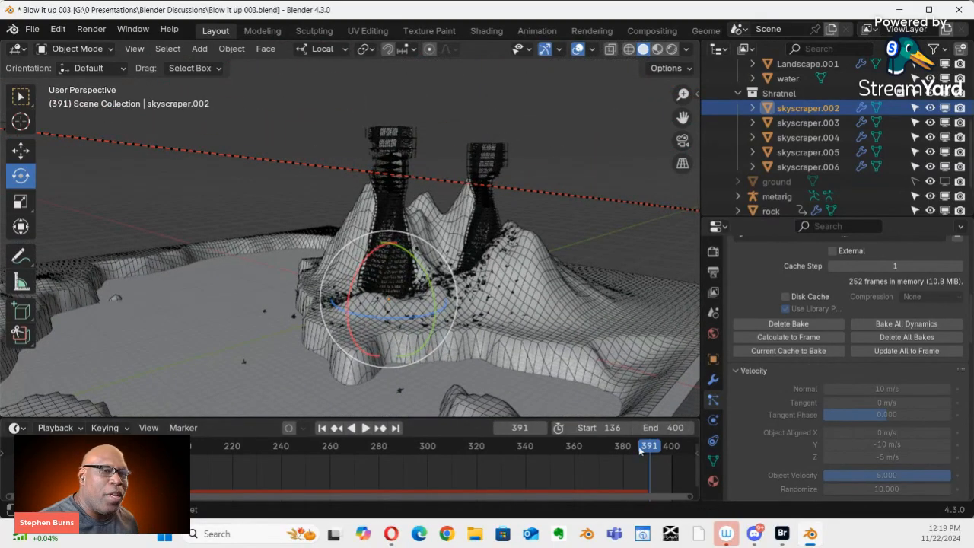
{"action": "key", "text": "space"}
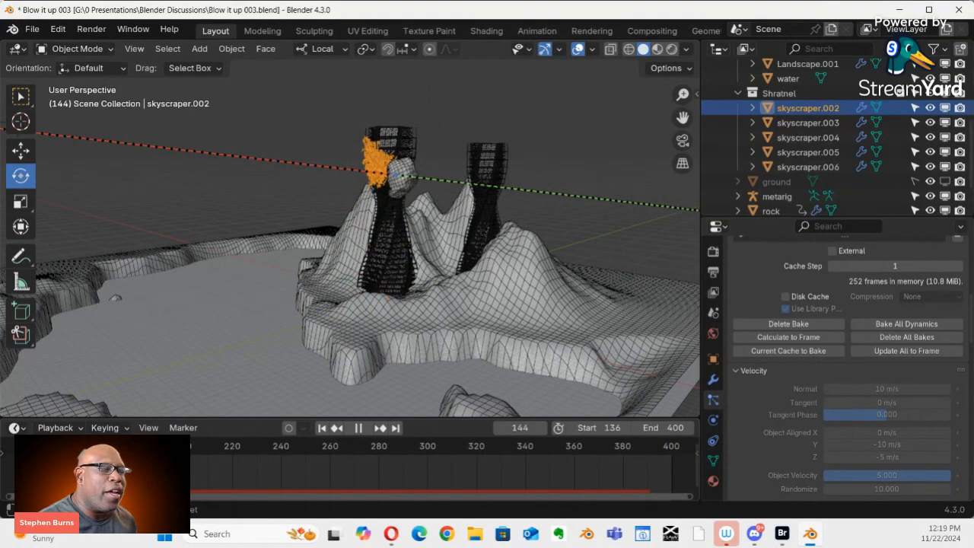
{"action": "left_click_drag", "start_coordinate": [47, 447], "coordinate": [0, 447]}
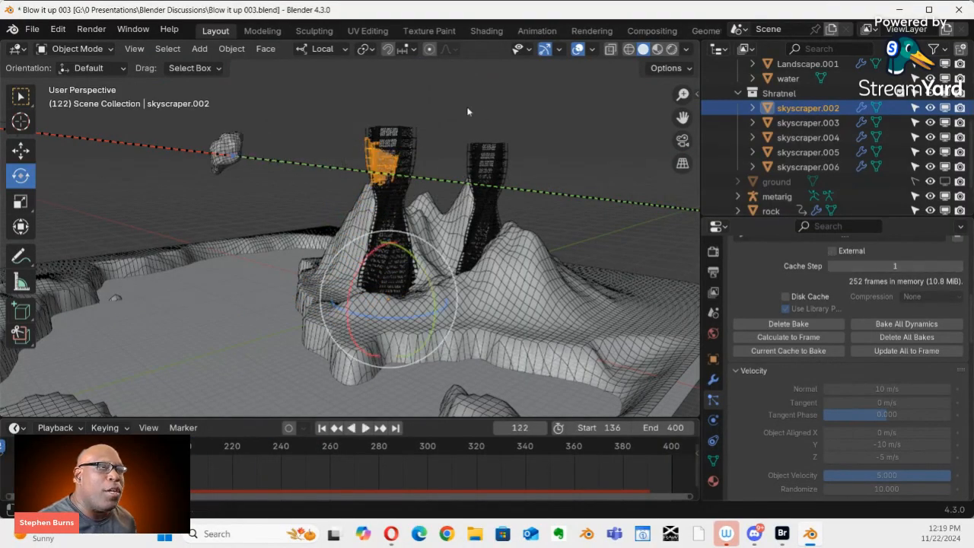
{"action": "left_click", "coordinate": [231, 150]}
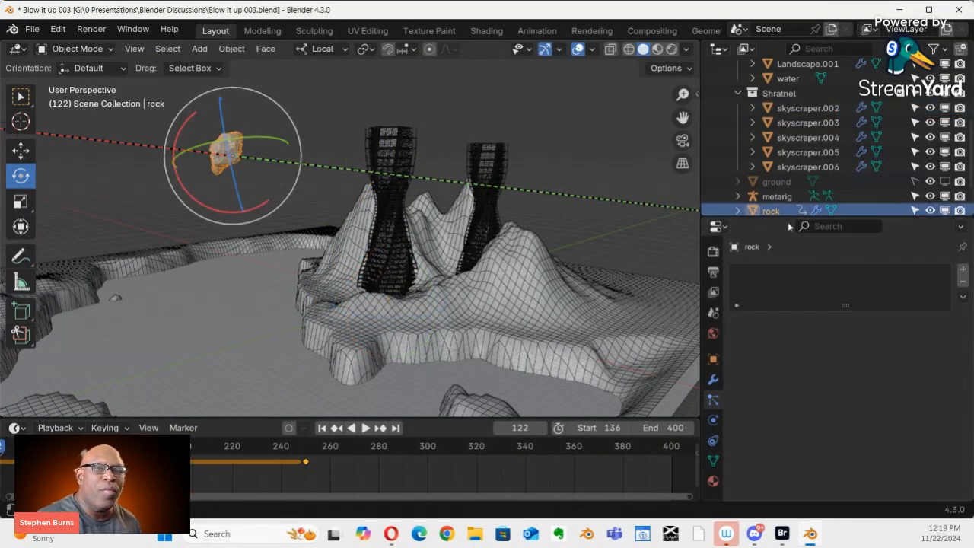
{"action": "left_click", "coordinate": [712, 378]}
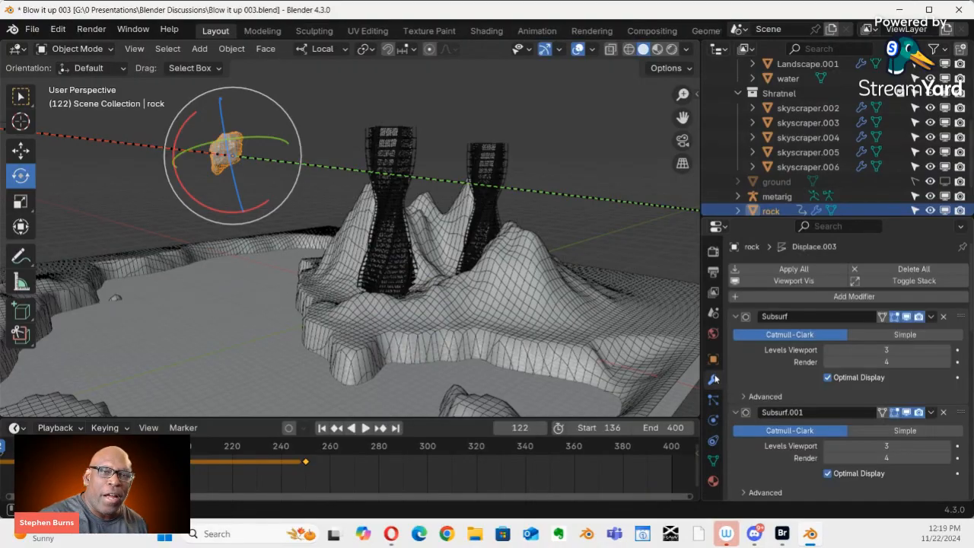
{"action": "left_click", "coordinate": [851, 296]}
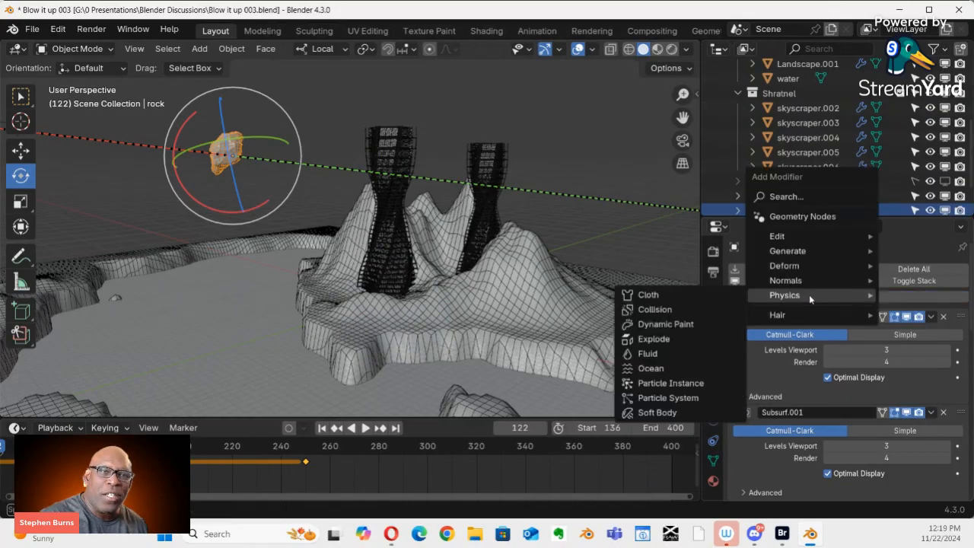
{"action": "left_click", "coordinate": [684, 309]}
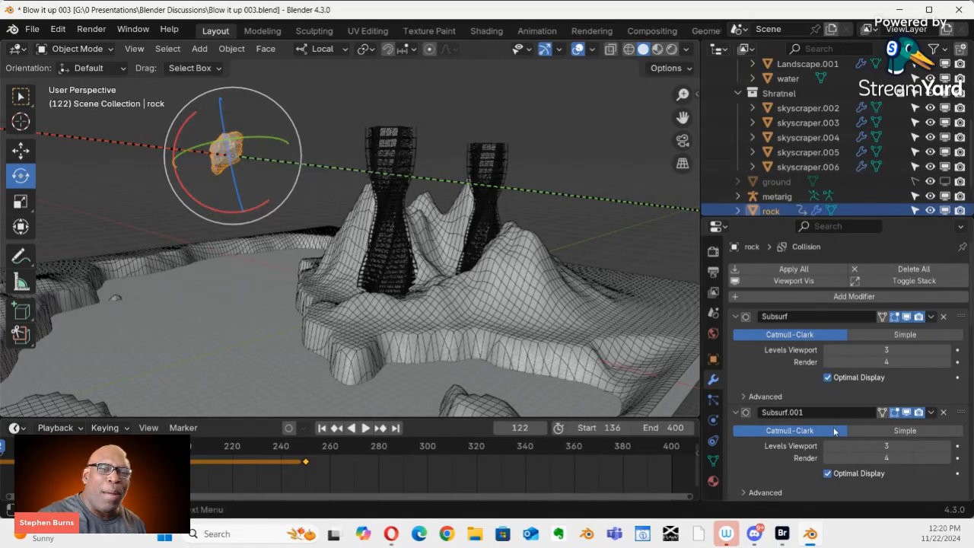
Collapse the rock's Subsurf and Displace modifiers and display its Collision physics settings
{"action": "scroll", "coordinate": [835, 431], "scroll_direction": "down", "scroll_amount": 5}
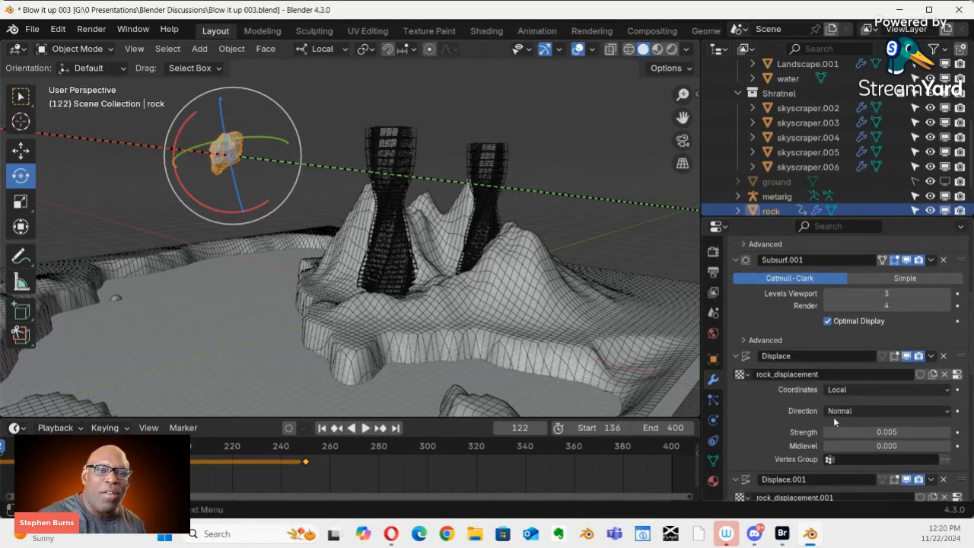
{"action": "scroll", "coordinate": [833, 415], "scroll_direction": "up", "scroll_amount": 3}
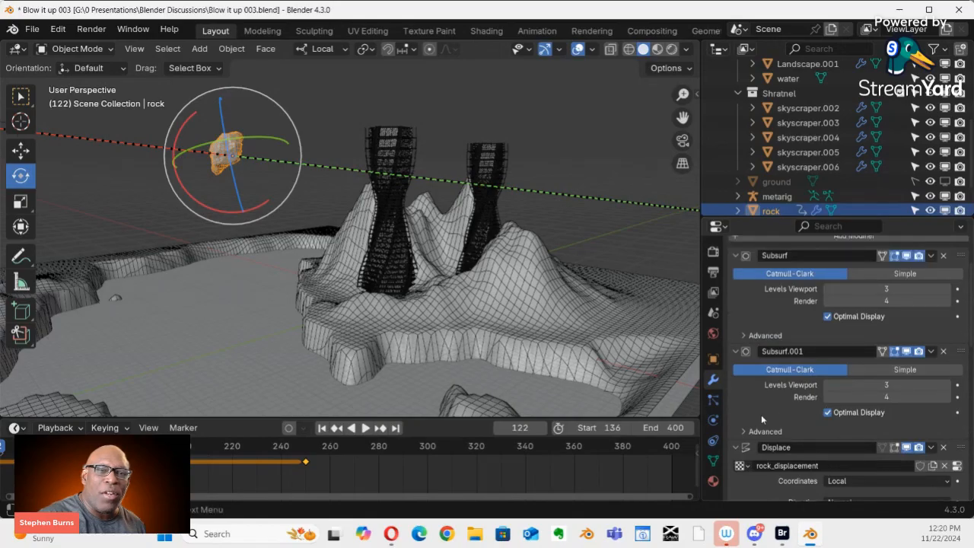
{"action": "scroll", "coordinate": [833, 415], "scroll_direction": "down", "scroll_amount": 4}
{"action": "scroll", "coordinate": [835, 407], "scroll_direction": "up", "scroll_amount": 3}
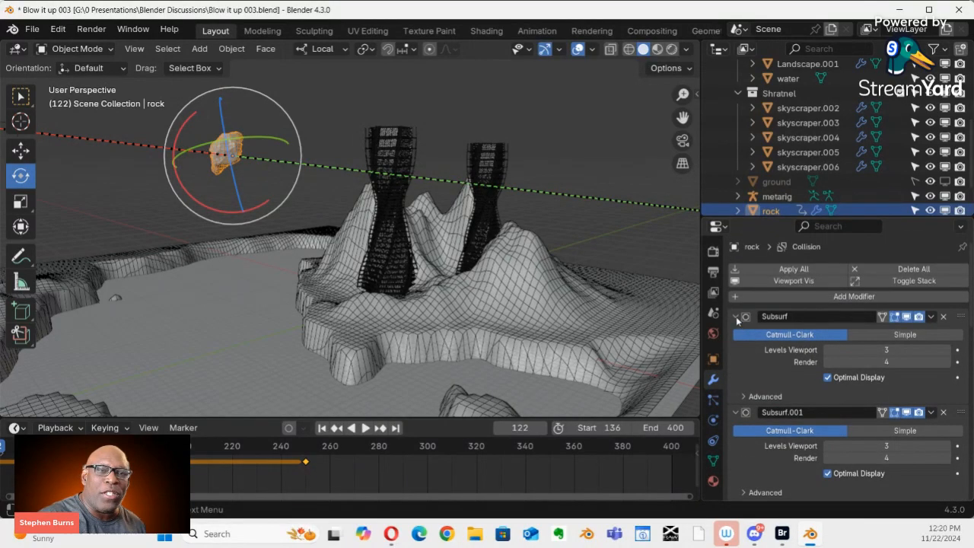
{"action": "left_click", "coordinate": [736, 316]}
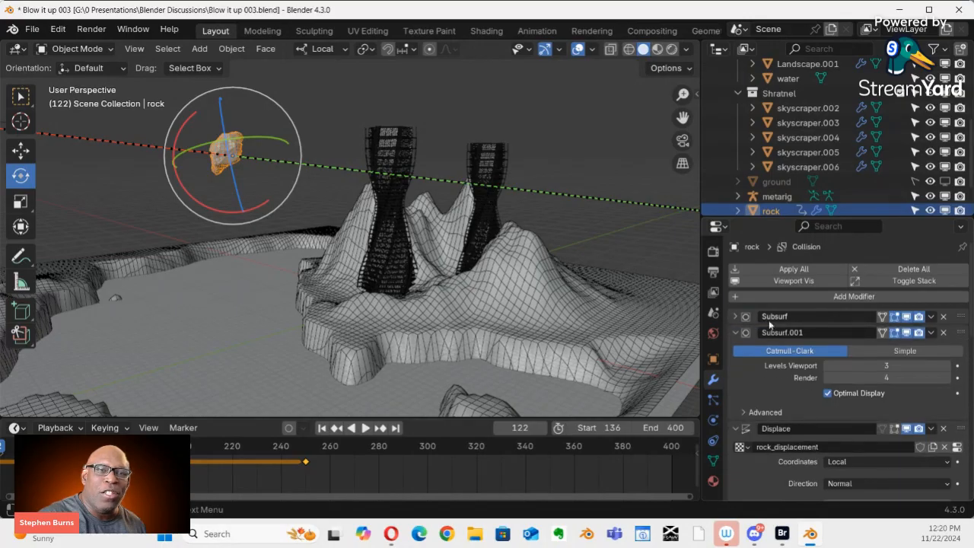
{"action": "left_click", "coordinate": [735, 332]}
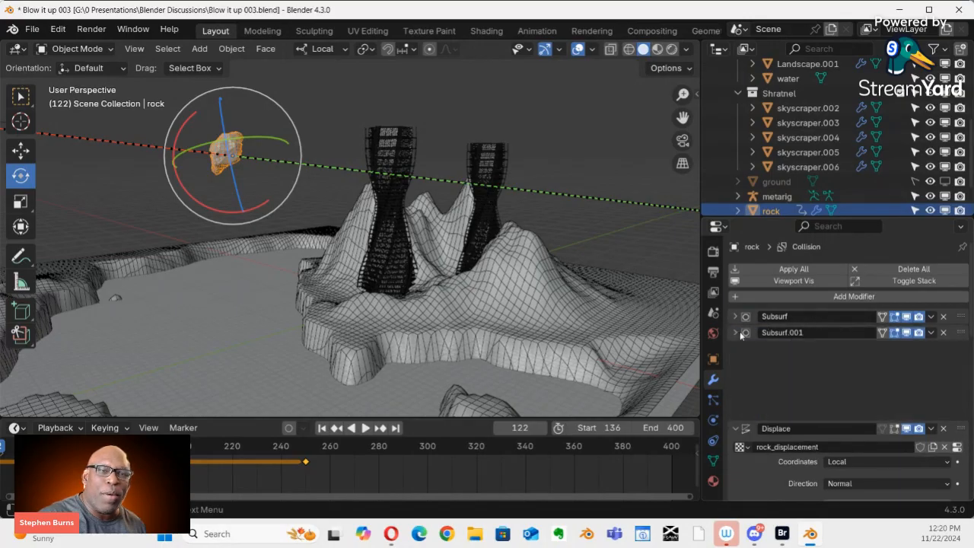
{"action": "left_click", "coordinate": [735, 348]}
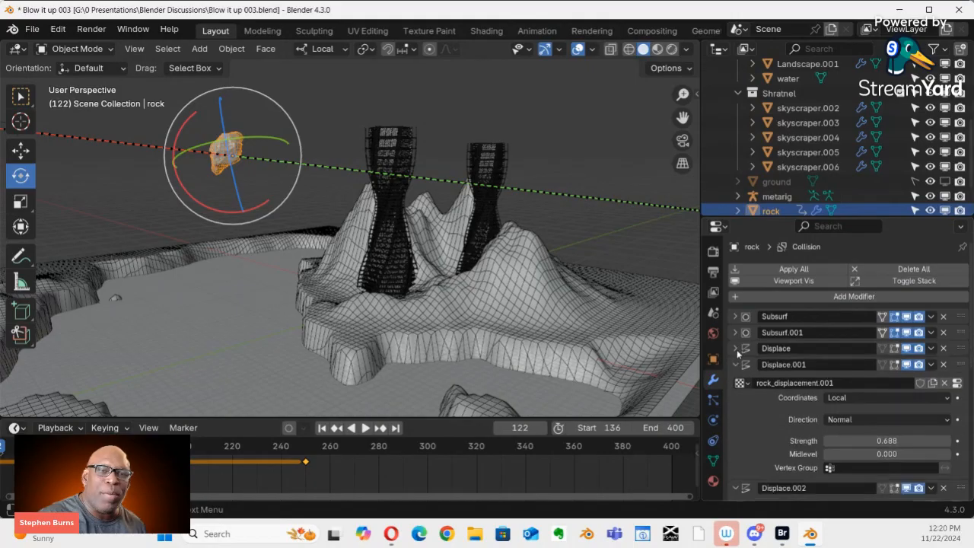
{"action": "left_click", "coordinate": [736, 365]}
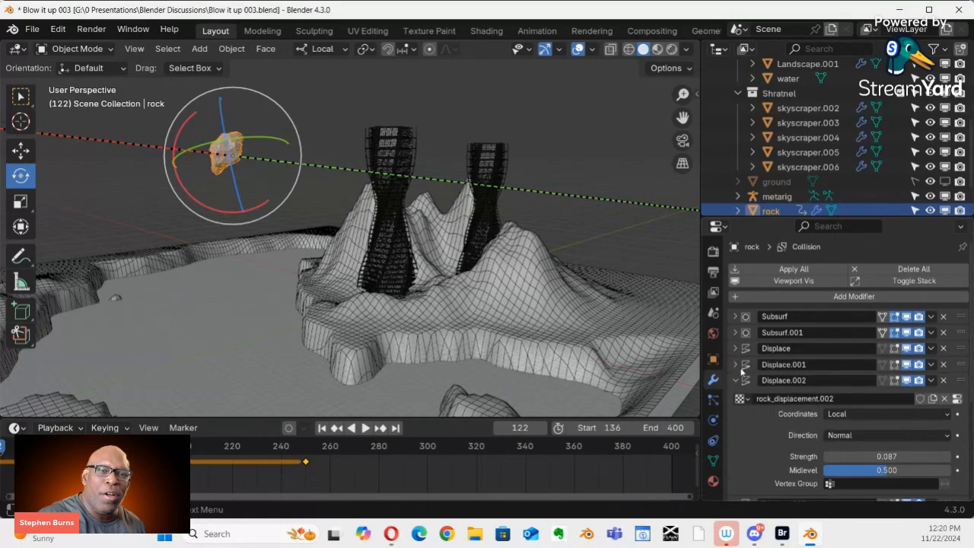
{"action": "left_click", "coordinate": [736, 380]}
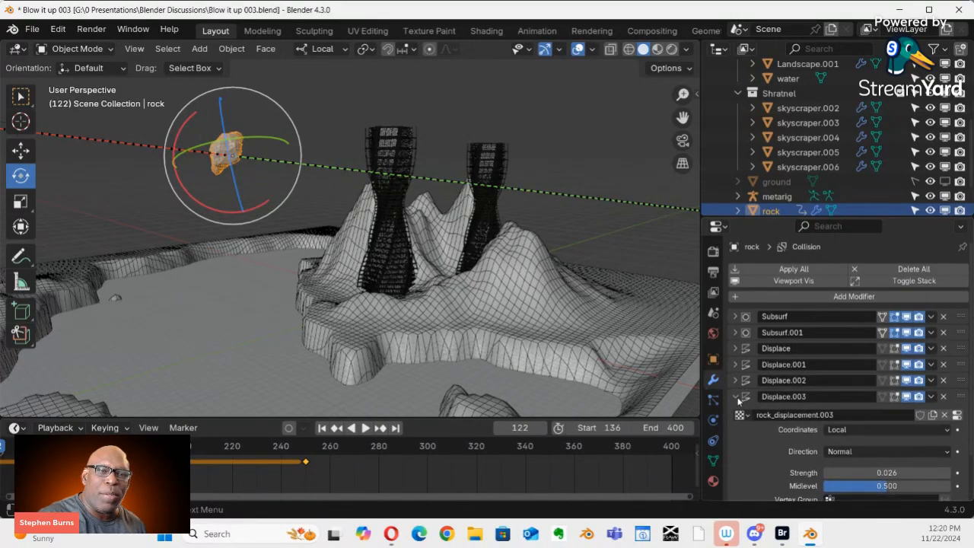
{"action": "left_click", "coordinate": [736, 396]}
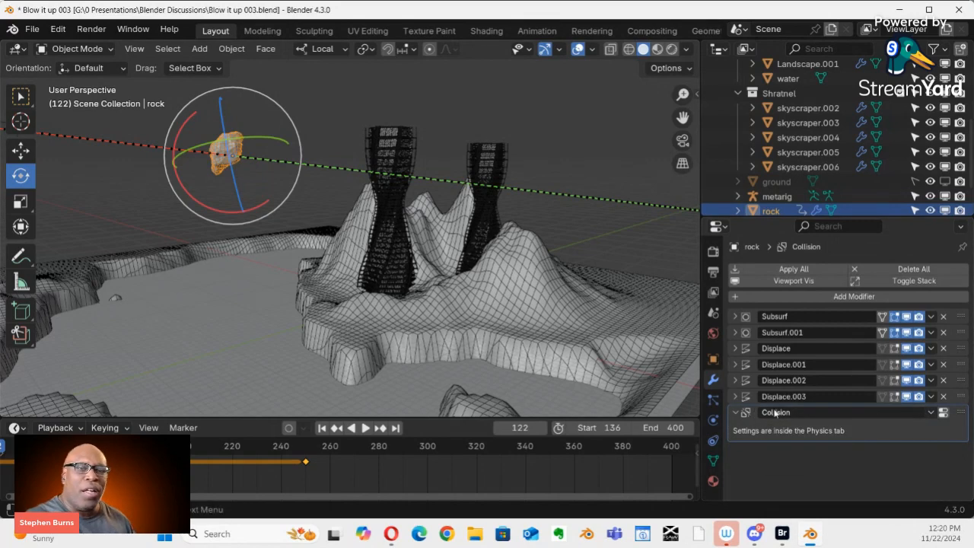
{"action": "left_click", "coordinate": [714, 421]}
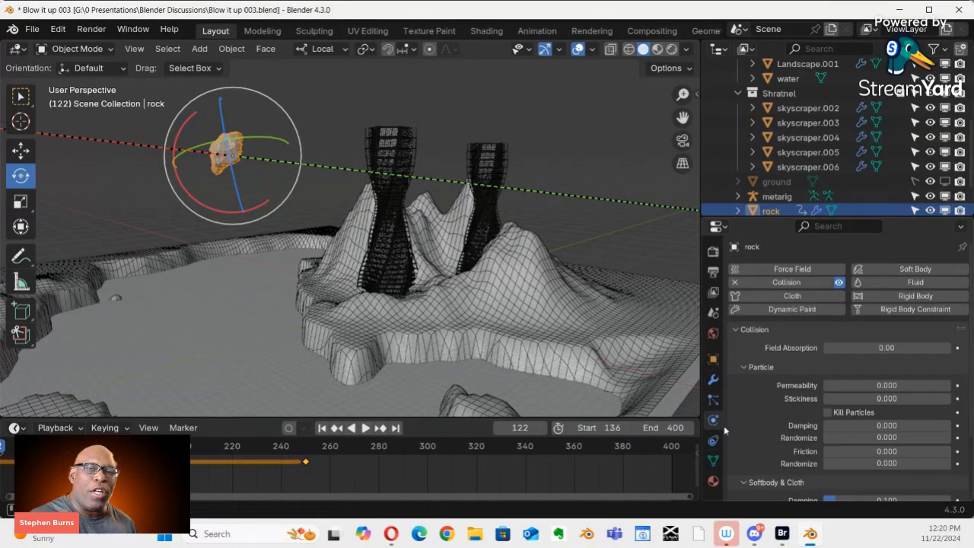
{"action": "scroll", "coordinate": [866, 367], "scroll_direction": "down", "scroll_amount": 3}
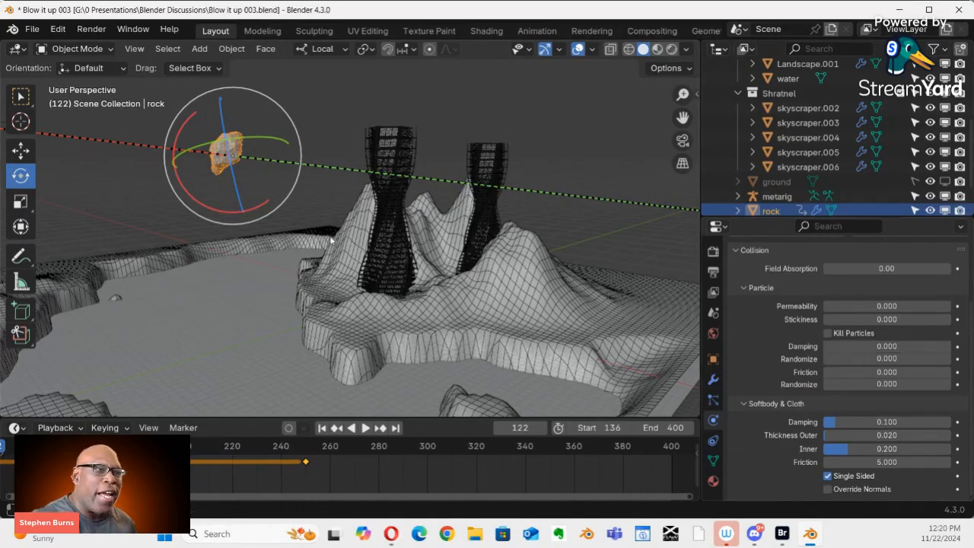
Delete all existing bakes from the particle cache of skyscraper.002, and bake all dynamics again with the rock's collision included
{"action": "left_click", "coordinate": [374, 206]}
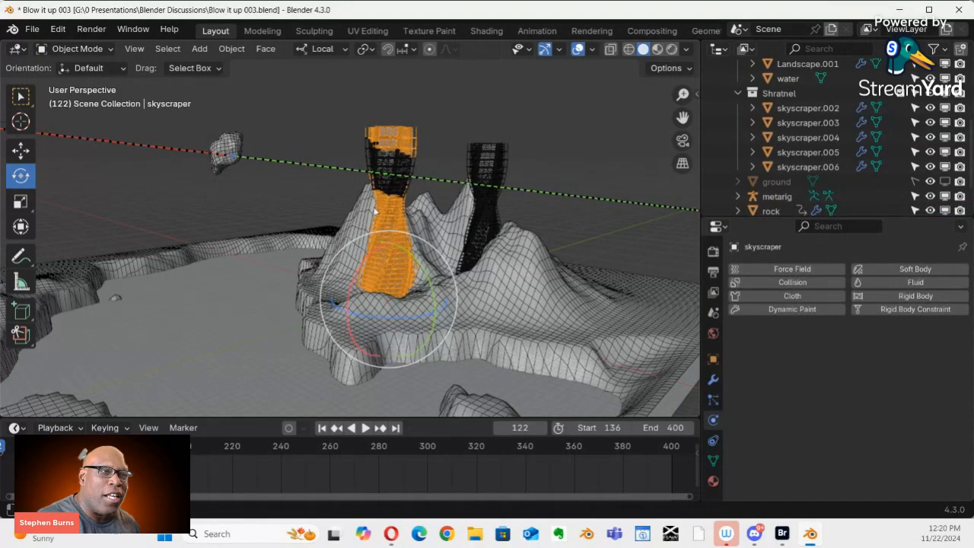
{"action": "left_click", "coordinate": [808, 109]}
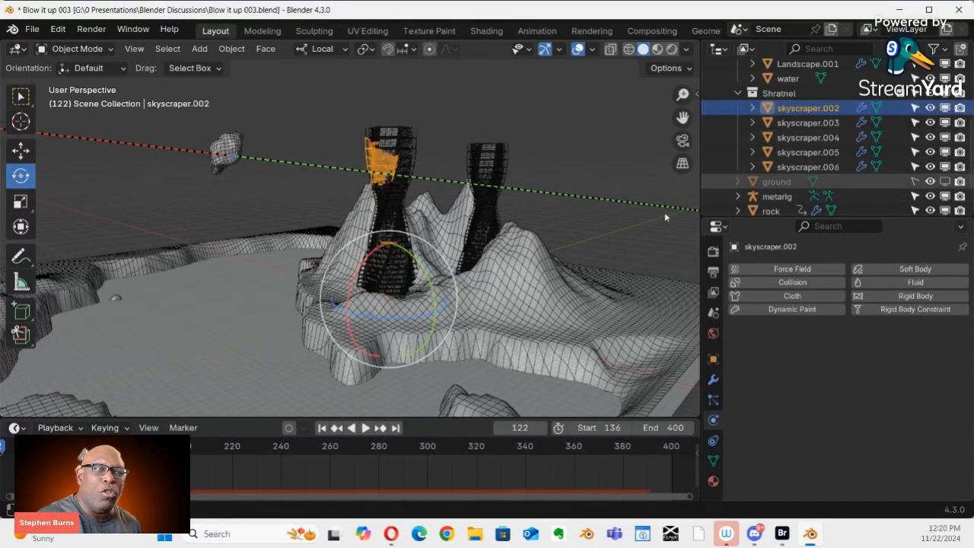
{"action": "left_click", "coordinate": [713, 398]}
{"action": "scroll", "coordinate": [818, 382], "scroll_direction": "down", "scroll_amount": 6}
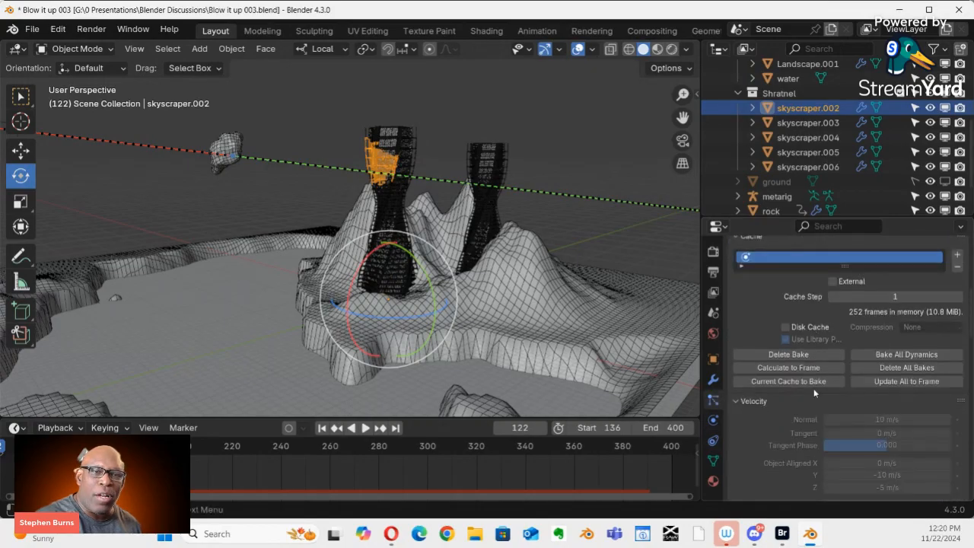
{"action": "left_click", "coordinate": [903, 368]}
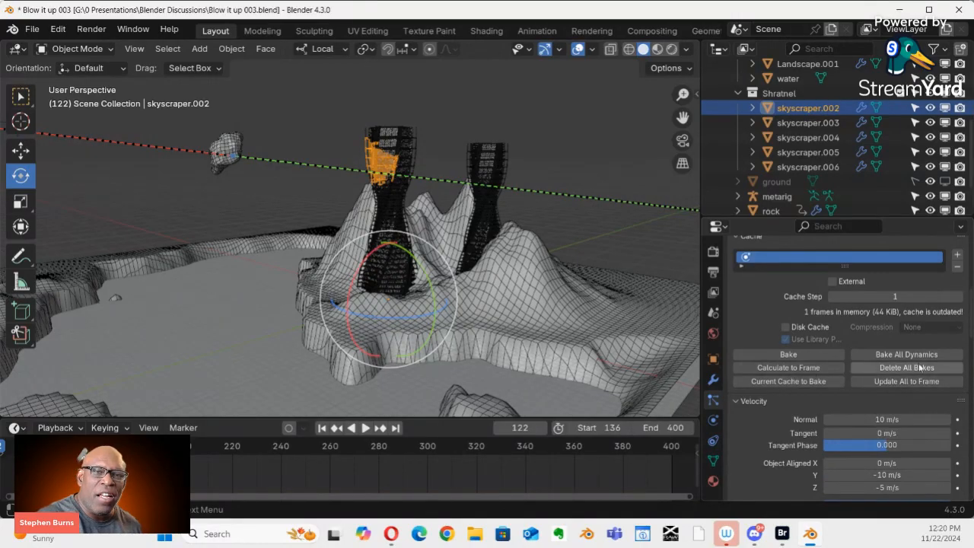
{"action": "left_click", "coordinate": [911, 356]}
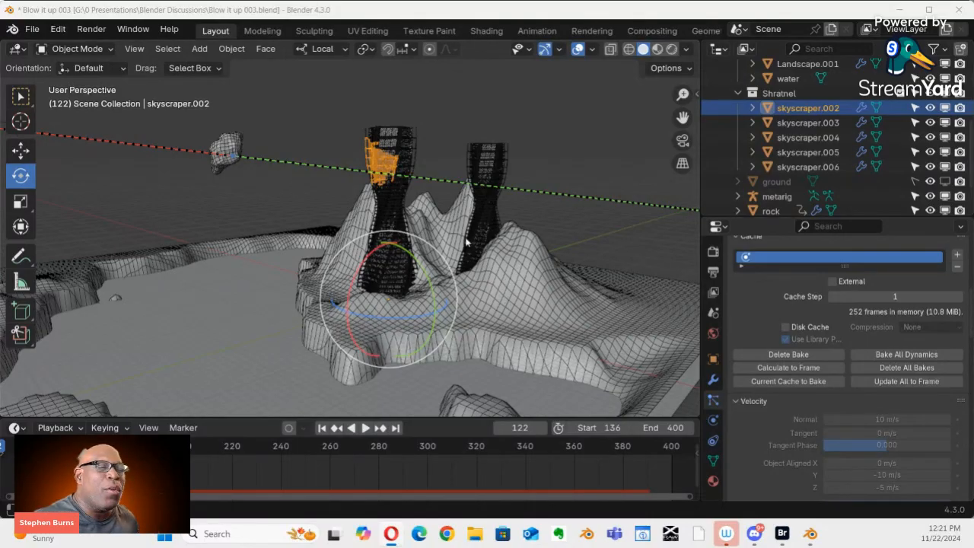
Play the rebaked explosion from frame 122, inspect the fragments around the towers and terrain, and stop at frame 263
{"action": "scroll", "coordinate": [447, 234], "scroll_direction": "up", "scroll_amount": 8}
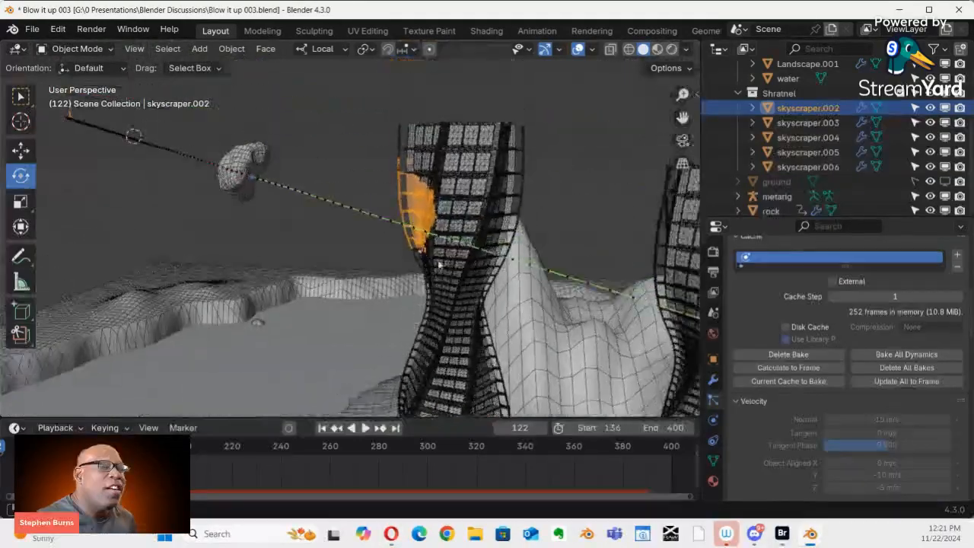
{"action": "middle_click_drag", "start_coordinate": [439, 265], "coordinate": [390, 254], "text": "shift"}
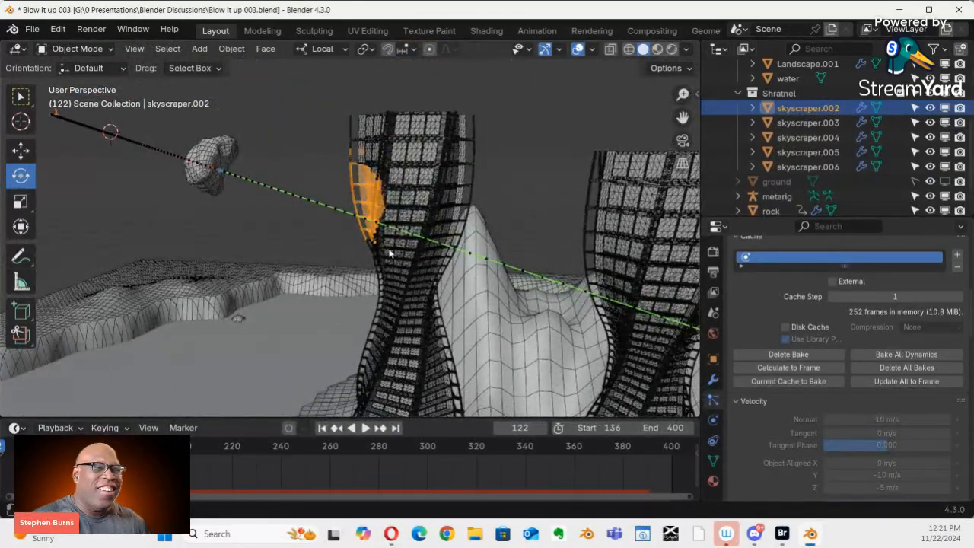
{"action": "middle_click_drag", "start_coordinate": [401, 239], "coordinate": [344, 184]}
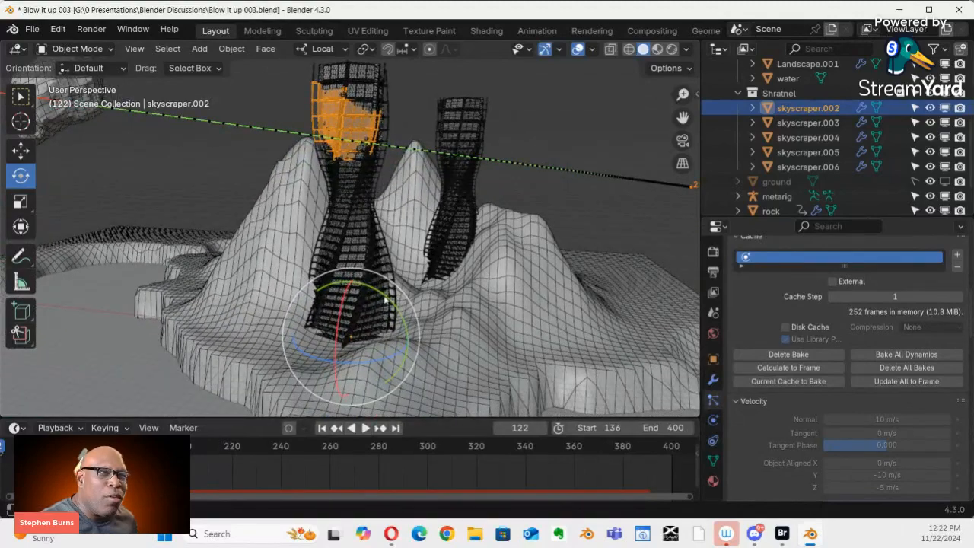
{"action": "middle_click_drag", "start_coordinate": [384, 299], "coordinate": [407, 333]}
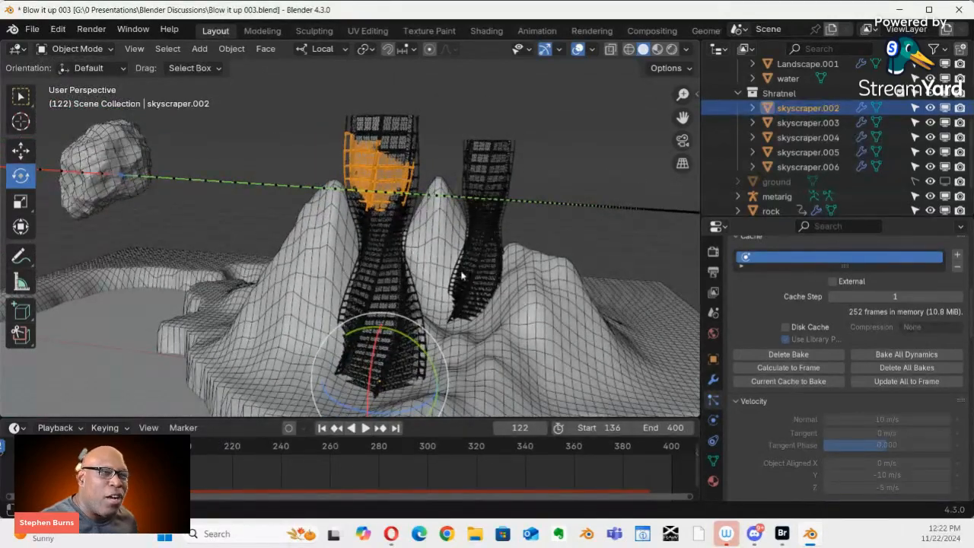
{"action": "middle_click_drag", "start_coordinate": [461, 275], "coordinate": [393, 305]}
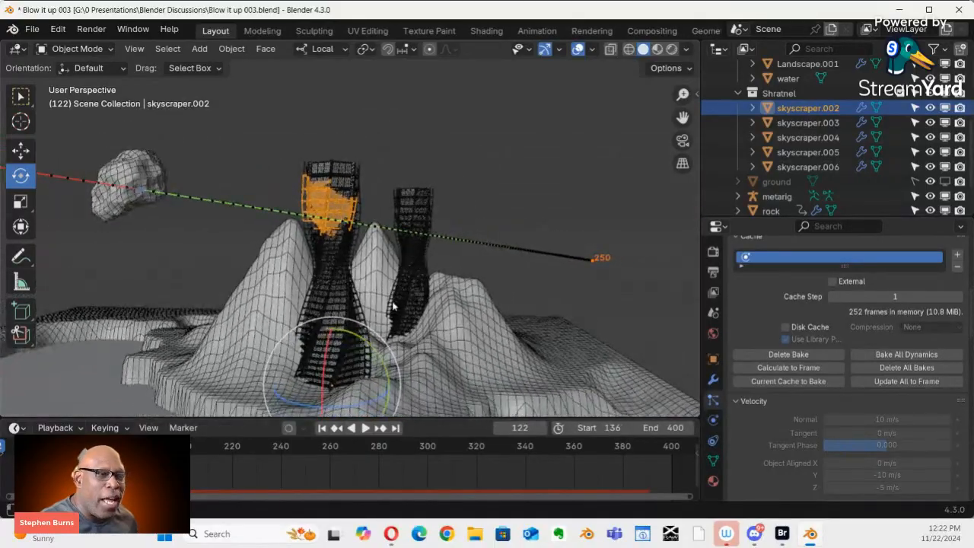
{"action": "key", "text": "space"}
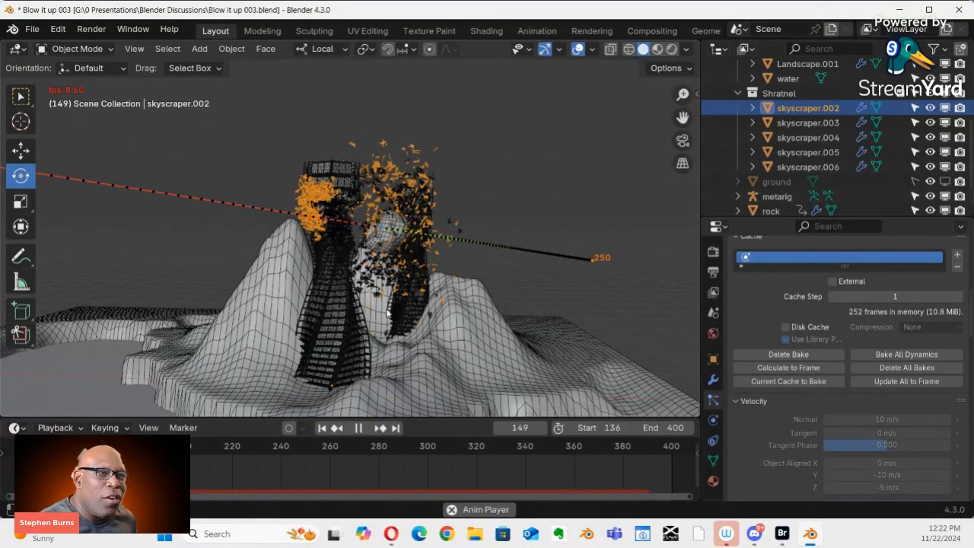
{"action": "middle_click_drag", "start_coordinate": [386, 312], "coordinate": [694, 352]}
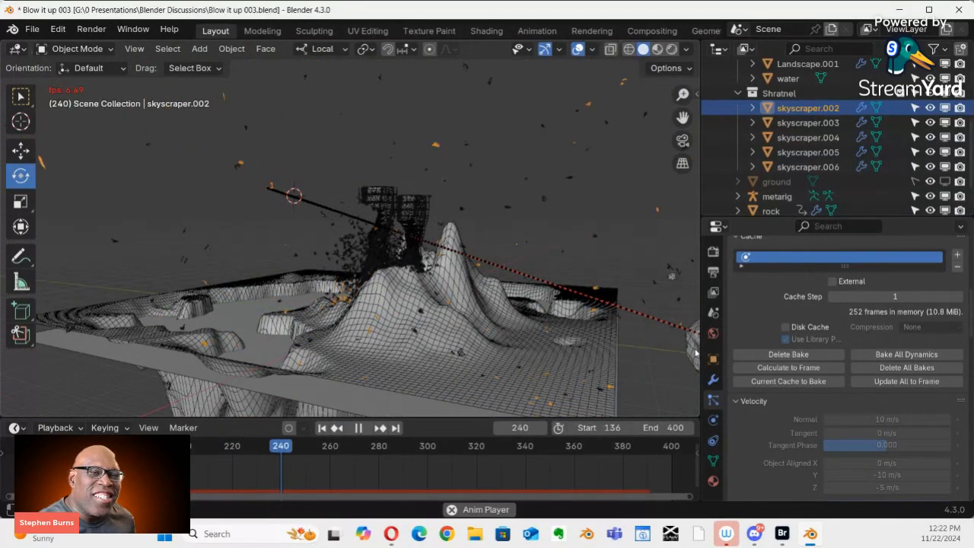
{"action": "left_click", "coordinate": [693, 351]}
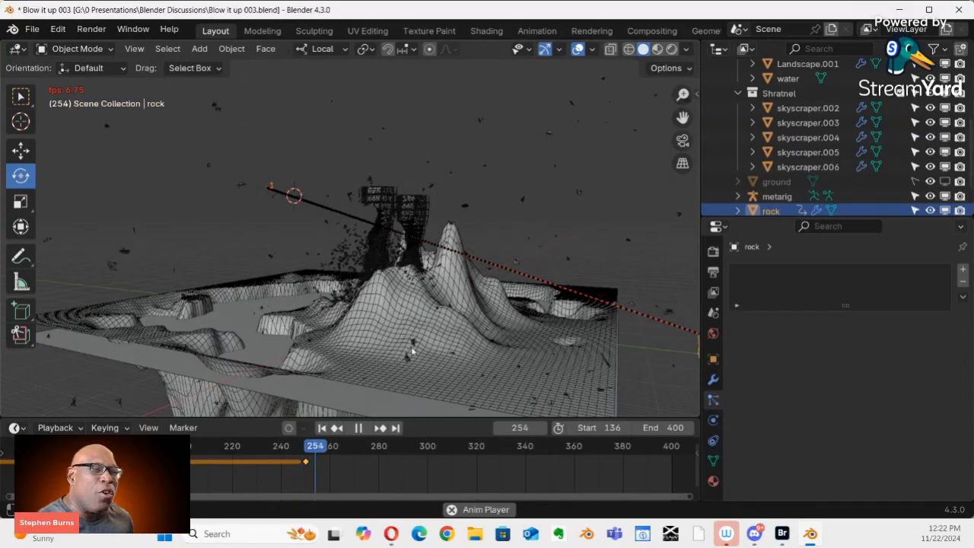
{"action": "key", "text": "space"}
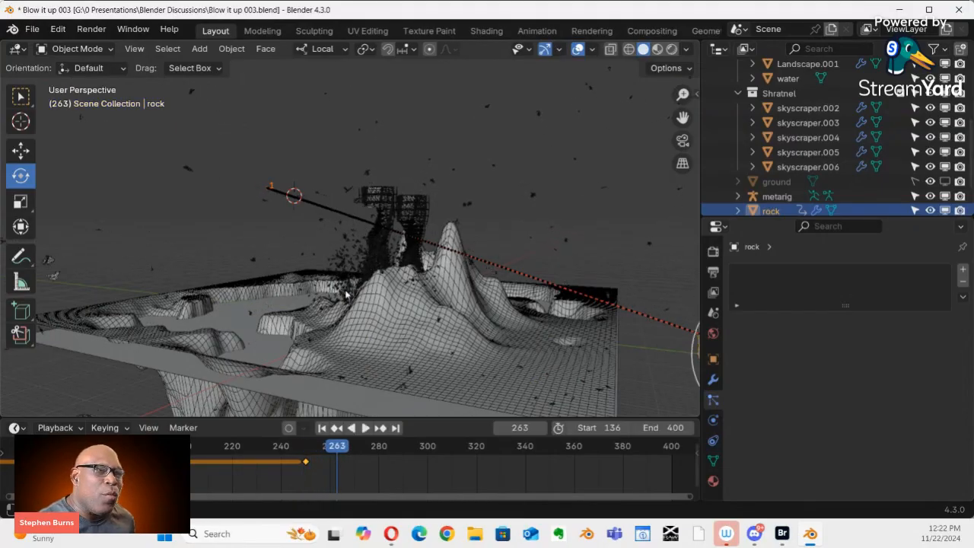
Select the skyscraper.004 fragments and delete all bakes from their particle cache
{"action": "left_click", "coordinate": [355, 248]}
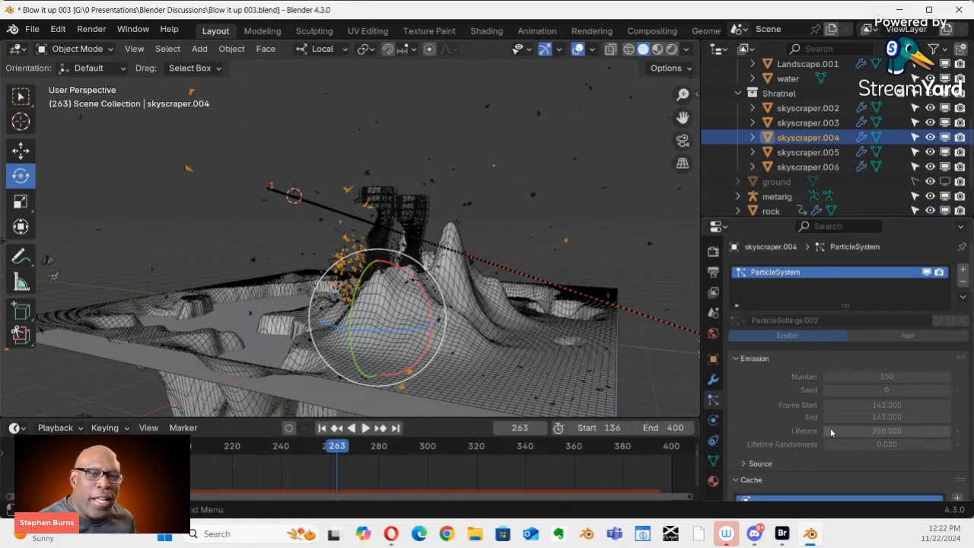
{"action": "scroll", "coordinate": [795, 446], "scroll_direction": "down", "scroll_amount": 6}
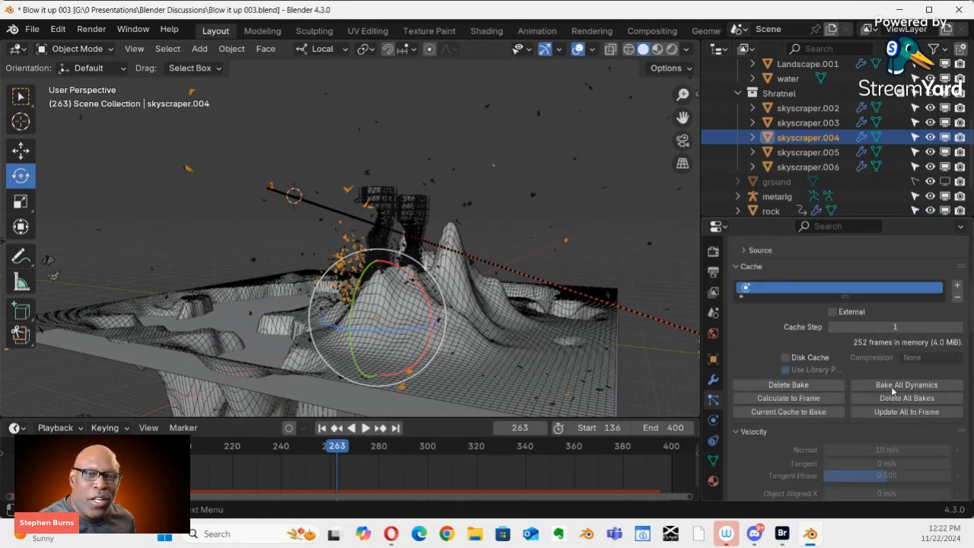
{"action": "left_click", "coordinate": [914, 398]}
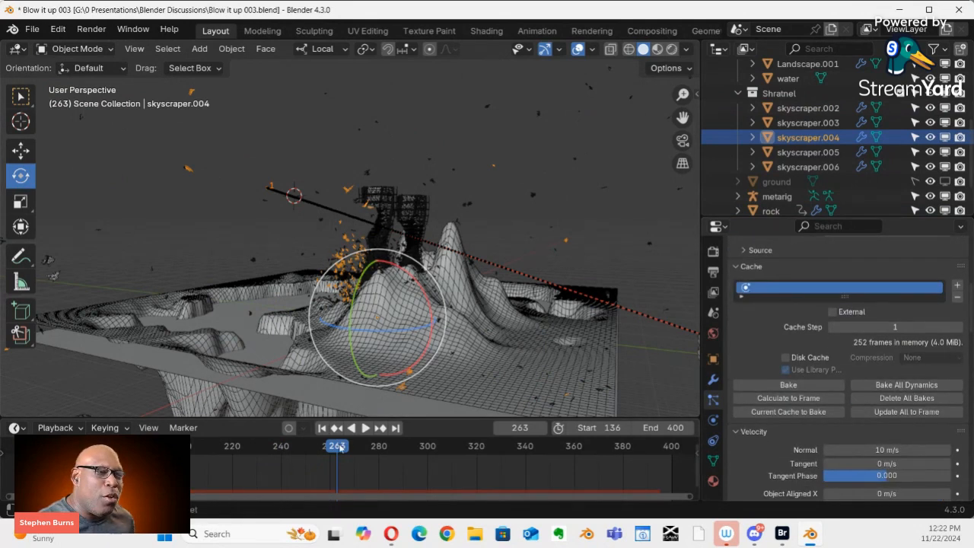
Go back to frame 134, before the impact, and set the rock's particle collision Damping to 1.000
{"action": "left_click_drag", "start_coordinate": [339, 448], "coordinate": [65, 397]}
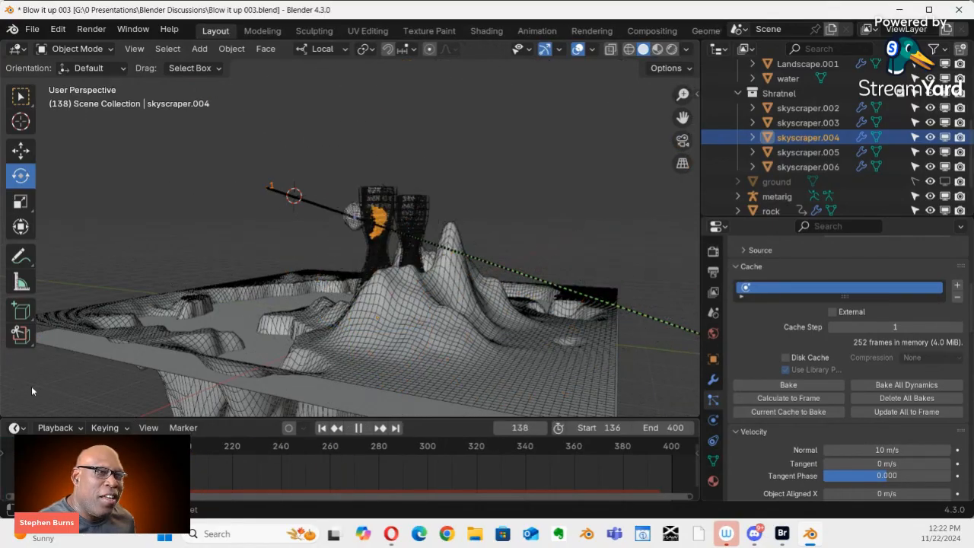
{"action": "key", "text": "space"}
{"action": "middle_click_drag", "start_coordinate": [126, 345], "coordinate": [426, 221]}
{"action": "left_click", "coordinate": [384, 237]}
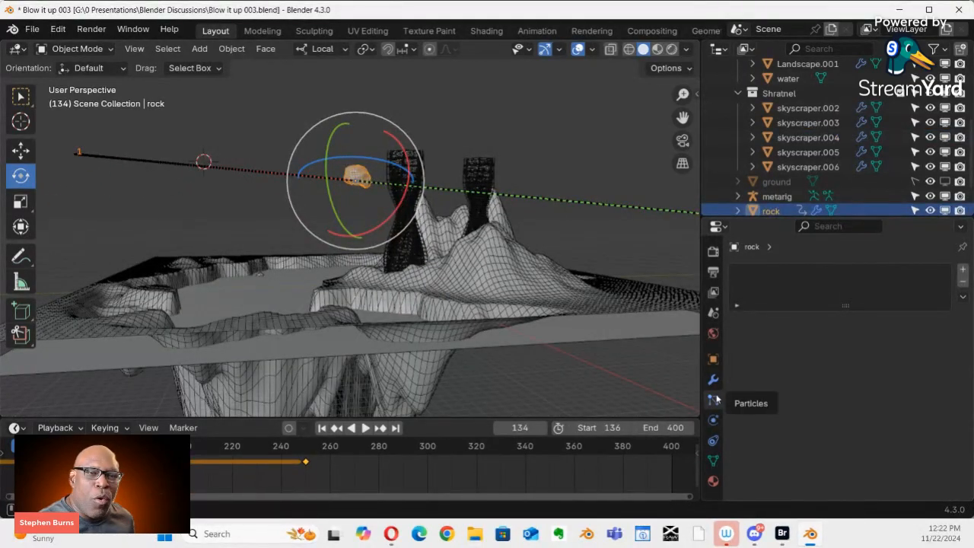
{"action": "left_click", "coordinate": [713, 420]}
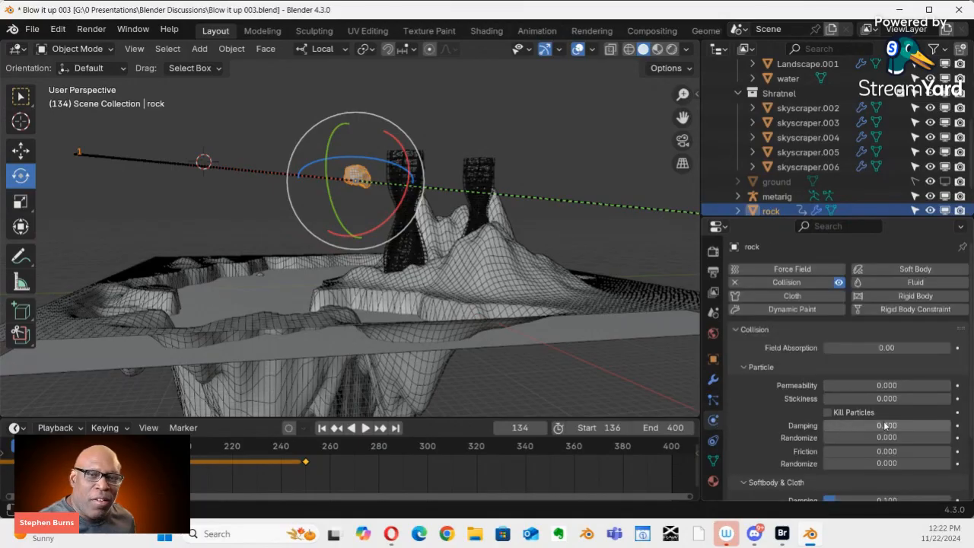
{"action": "left_click_drag", "start_coordinate": [167, 133], "coordinate": [276, 159]}
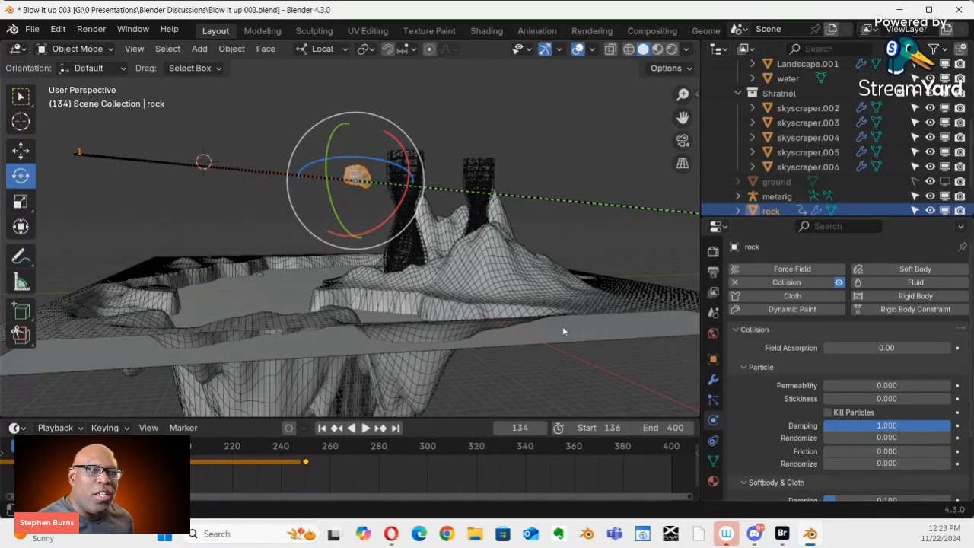
Select the skyscraper.002 fragments and bake all dynamics with the rock's full particle damping
{"action": "left_click", "coordinate": [395, 181]}
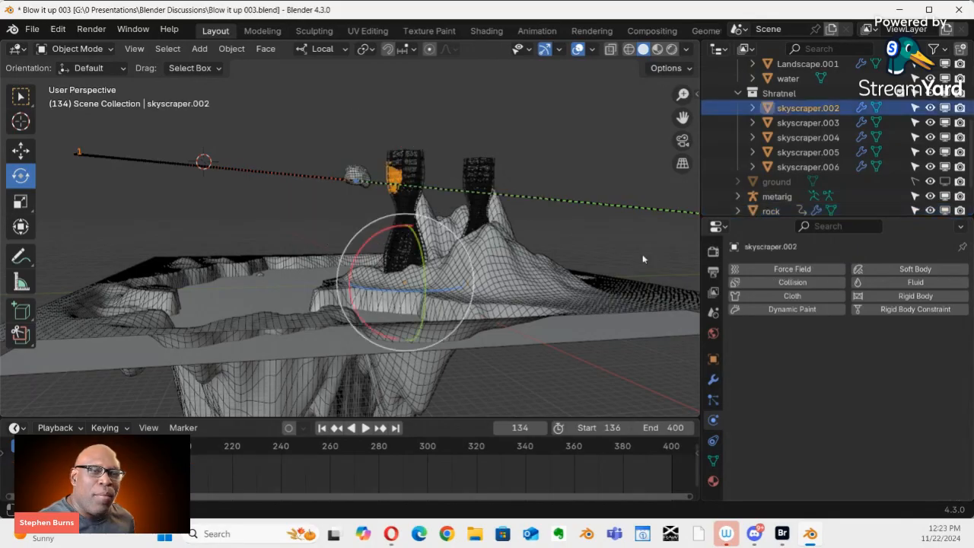
{"action": "left_click", "coordinate": [714, 402]}
{"action": "scroll", "coordinate": [863, 445], "scroll_direction": "down", "scroll_amount": 5}
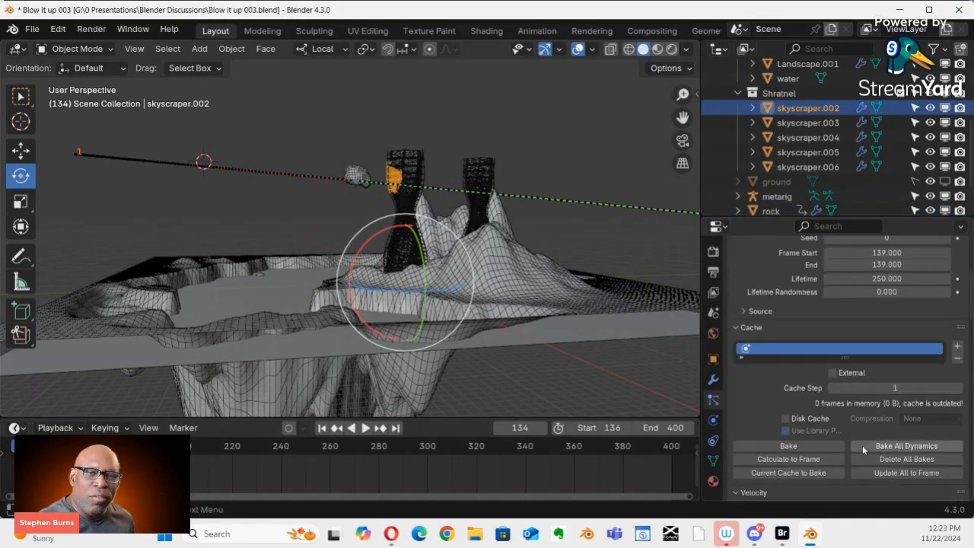
{"action": "left_click", "coordinate": [911, 447]}
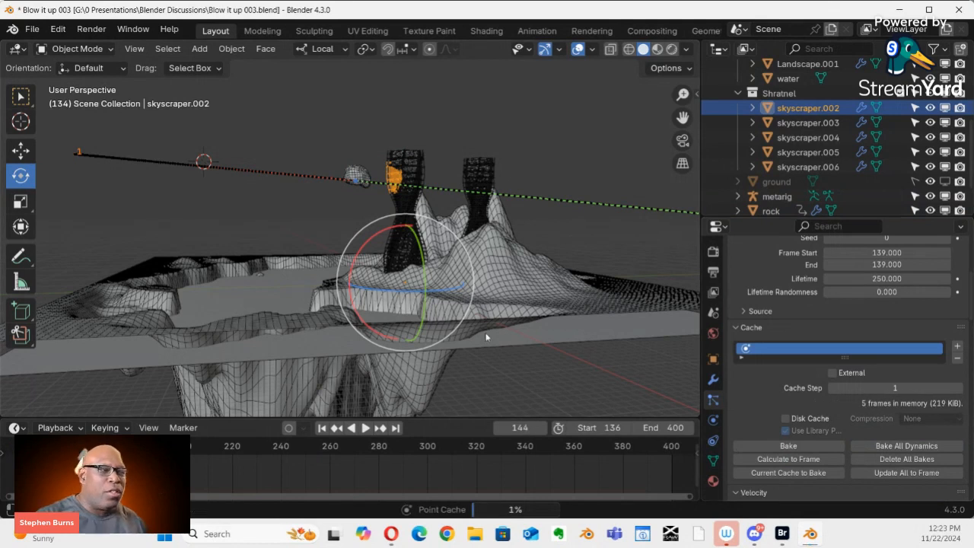
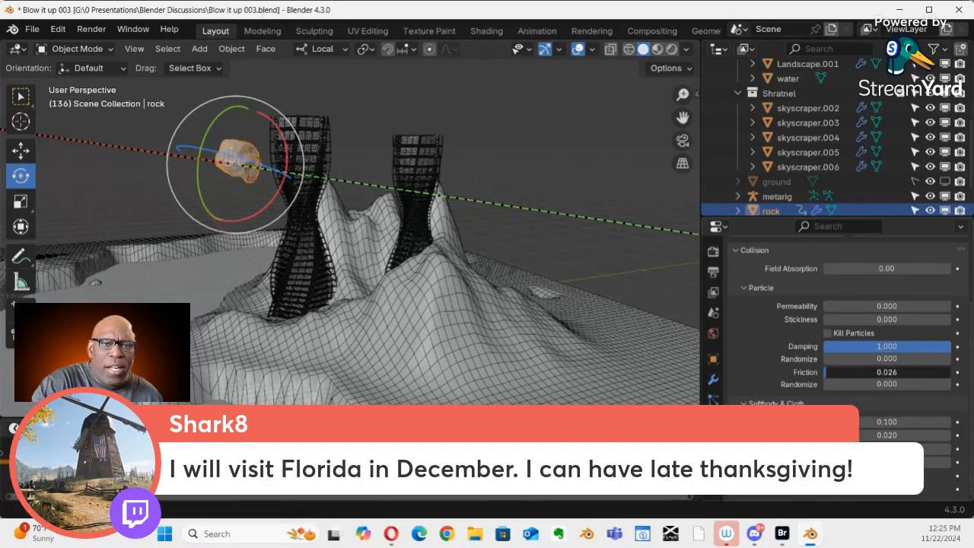
Set the rock's particle collision Friction to 1.000 and Stickiness to 8.700
{"action": "left_click_drag", "start_coordinate": [883, 372], "coordinate": [943, 372]}
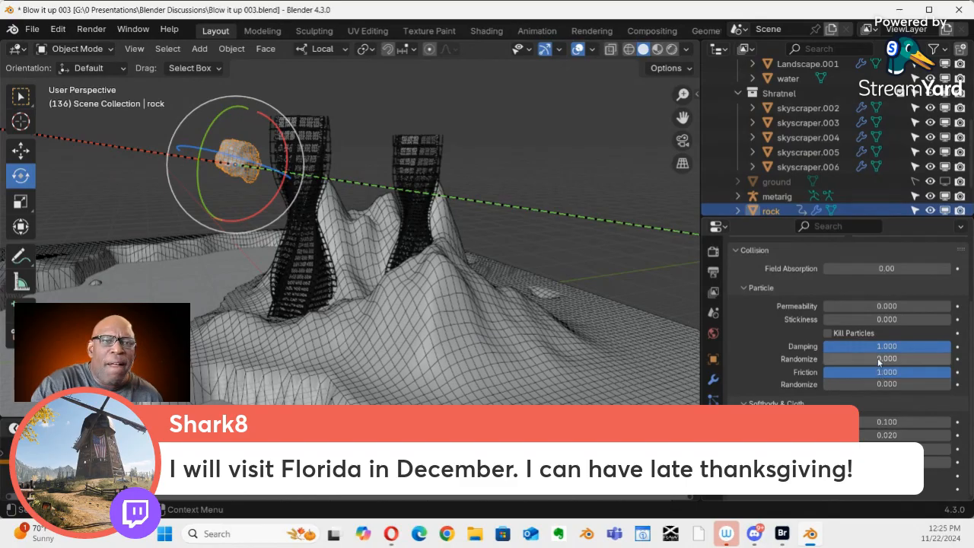
{"action": "left_click", "coordinate": [871, 320]}
{"action": "left_click_drag", "start_coordinate": [871, 320], "coordinate": [912, 319]}
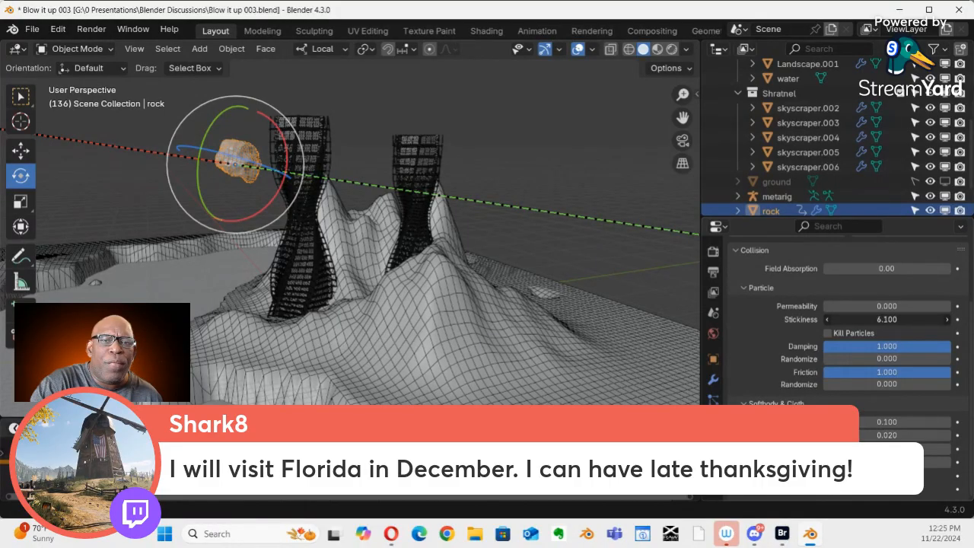
{"action": "left_click_drag", "start_coordinate": [875, 320], "coordinate": [875, 319]}
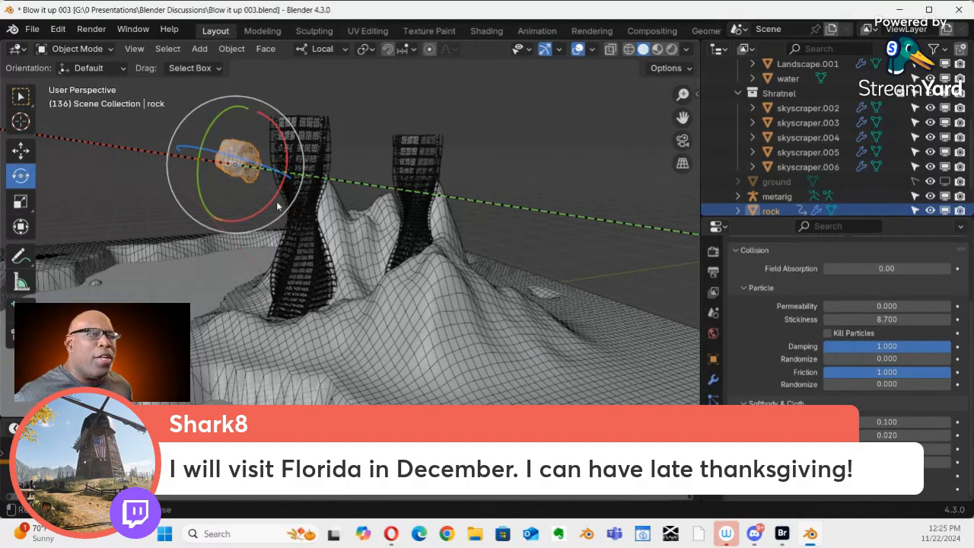
Rebake all dynamics from the particle cache of skyscraper.002 using the rock's new friction and stickiness
{"action": "left_click", "coordinate": [280, 162]}
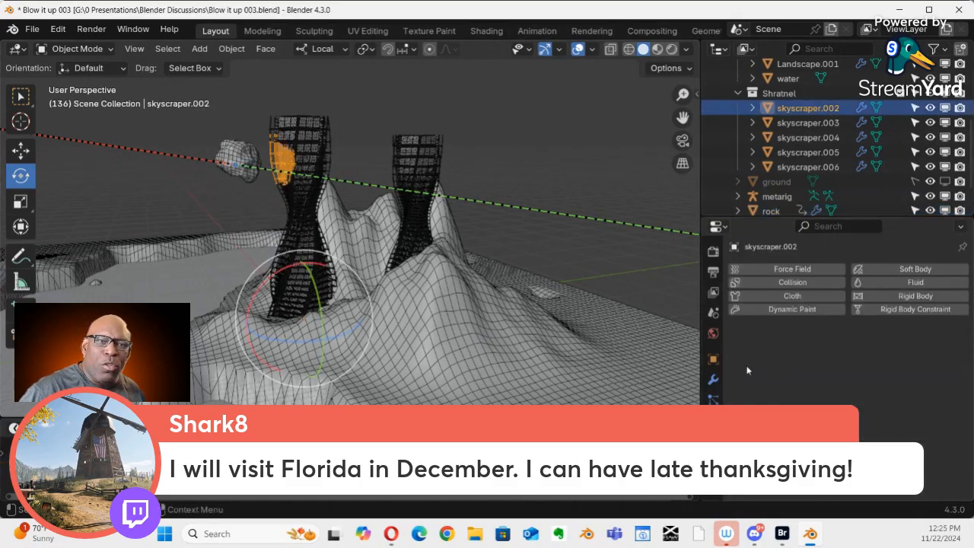
{"action": "left_click", "coordinate": [713, 397]}
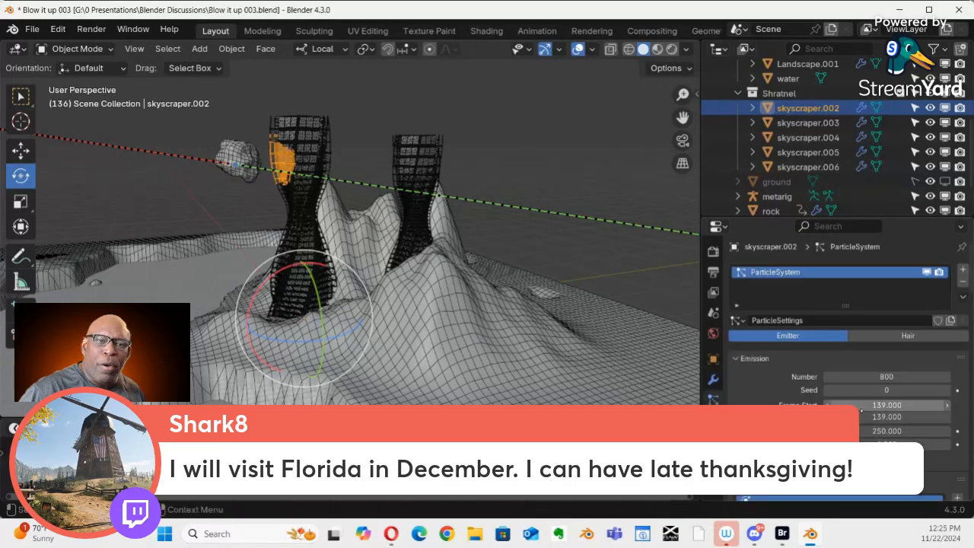
{"action": "scroll", "coordinate": [875, 380], "scroll_direction": "down", "scroll_amount": 10}
{"action": "scroll", "coordinate": [875, 424], "scroll_direction": "up", "scroll_amount": 3}
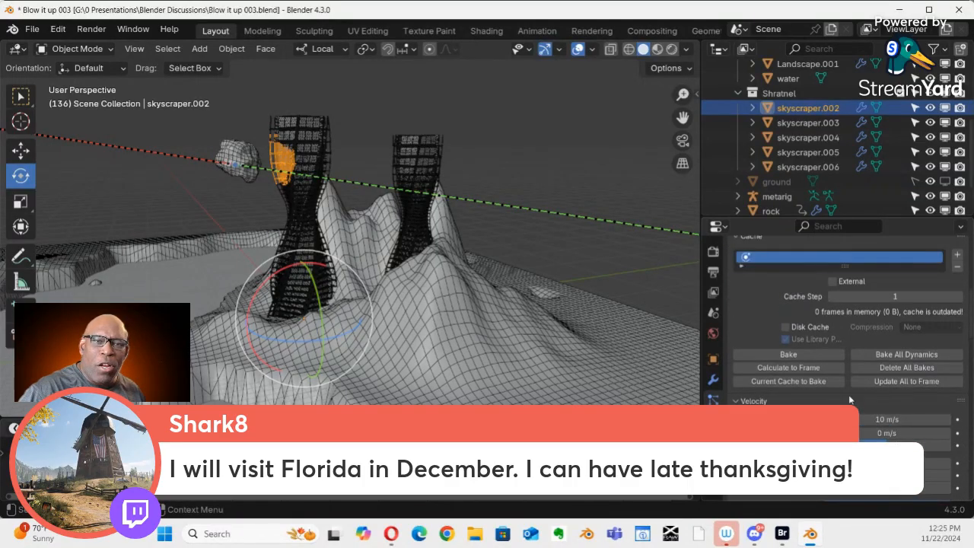
{"action": "left_click", "coordinate": [916, 356]}
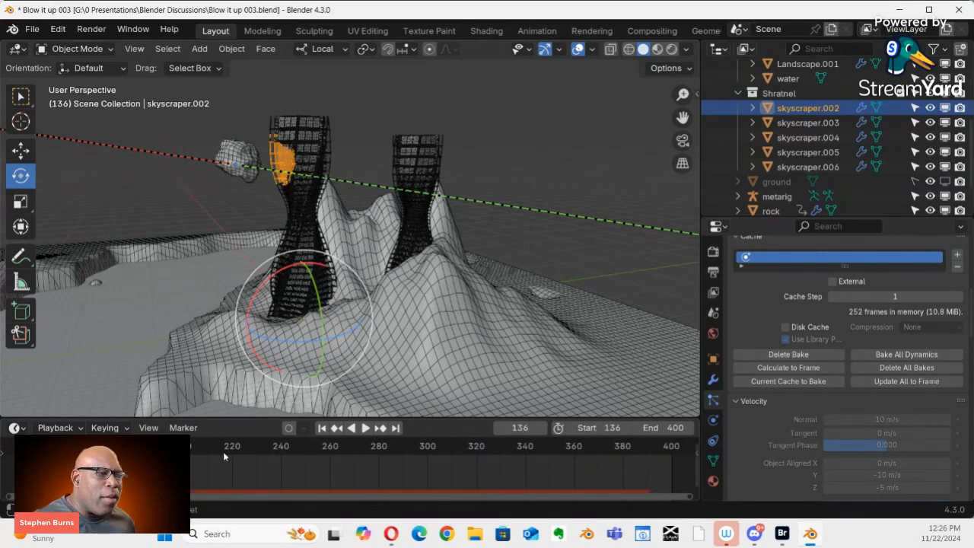
Play the new bake from frame 136, watch the debris around both towers from above, and stop at frame 240
{"action": "scroll", "coordinate": [340, 237], "scroll_direction": "up", "scroll_amount": 2}
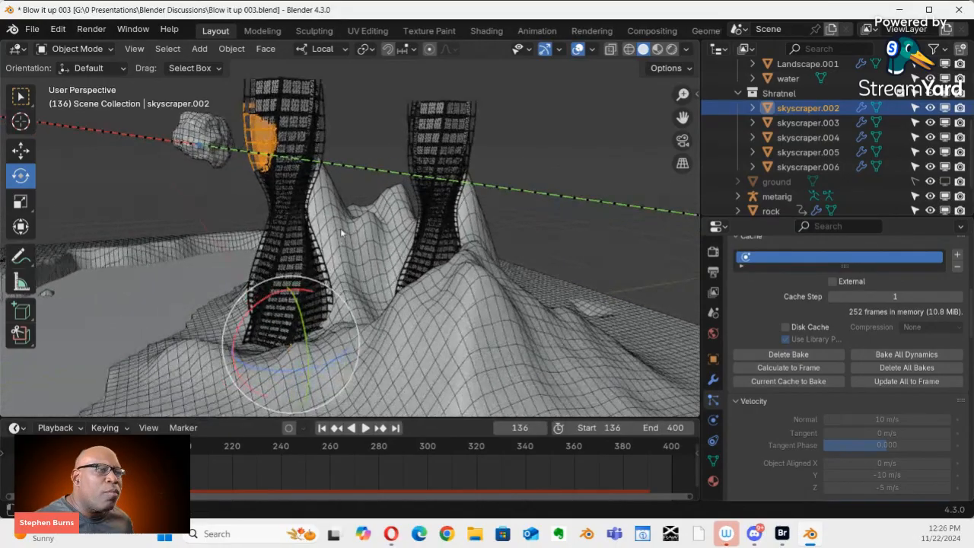
{"action": "middle_click_drag", "start_coordinate": [340, 231], "coordinate": [391, 397], "text": "shift"}
{"action": "key", "text": "space"}
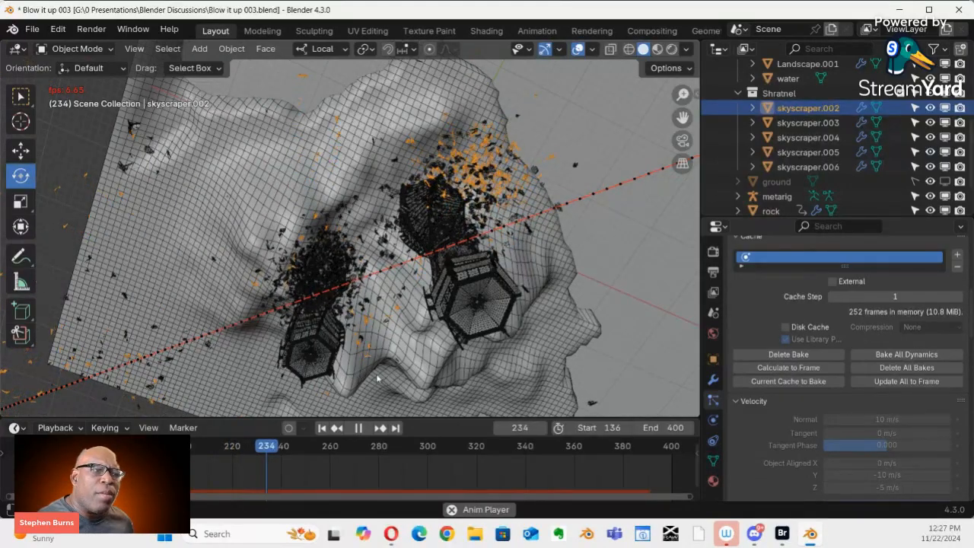
{"action": "key", "text": "space"}
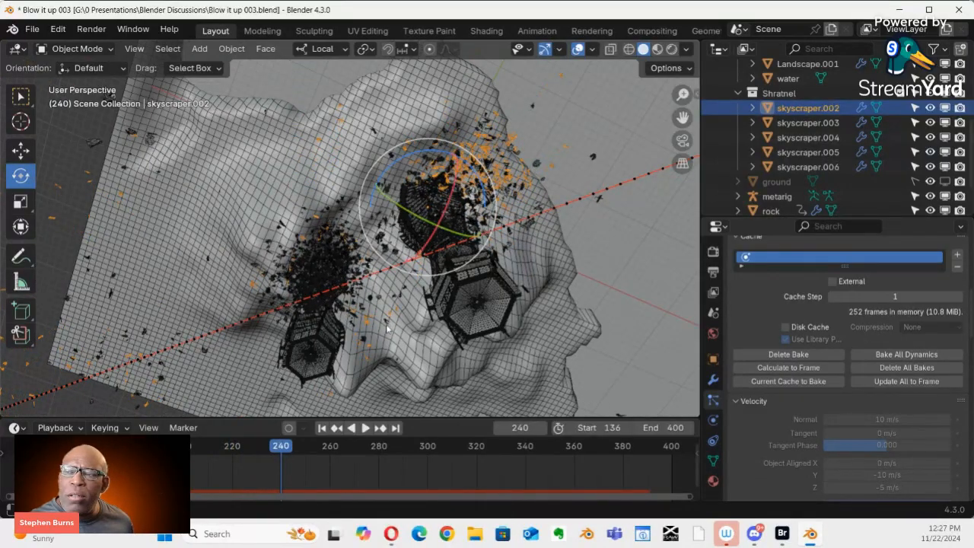
Return to frame 136, look through the scene camera, and reframe it on the rock meeting the front tower
{"action": "mouse_move", "coordinate": [369, 301]}
{"action": "middle_mouse_down"}
{"action": "mouse_move", "coordinate": [357, 266]}
{"action": "mouse_move", "coordinate": [382, 279]}
{"action": "mouse_move", "coordinate": [431, 235]}
{"action": "mouse_move", "coordinate": [472, 239]}
{"action": "mouse_move", "coordinate": [455, 275]}
{"action": "mouse_move", "coordinate": [575, 271]}
{"action": "mouse_move", "coordinate": [523, 263]}
{"action": "mouse_move", "coordinate": [582, 278]}
{"action": "mouse_move", "coordinate": [491, 272]}
{"action": "middle_mouse_up"}
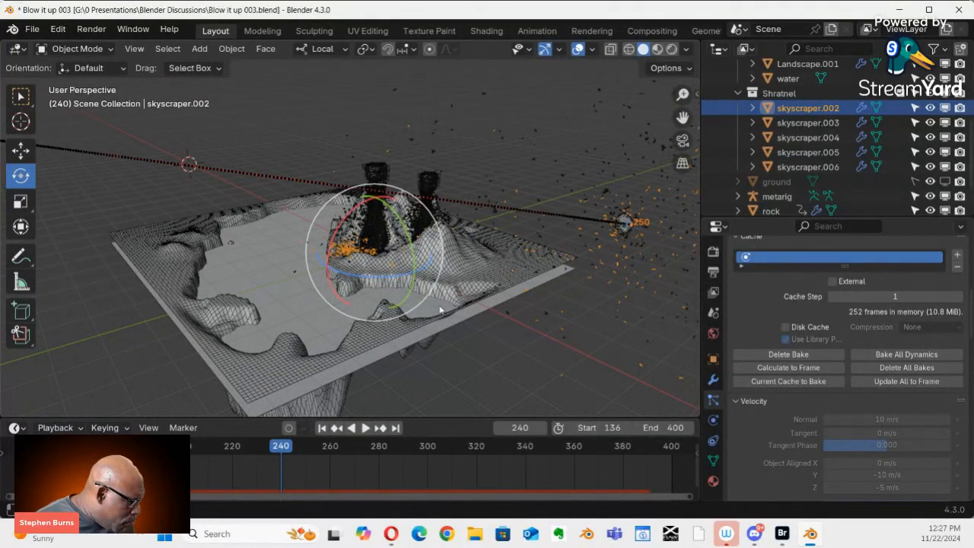
{"action": "key", "text": "shift+Left"}
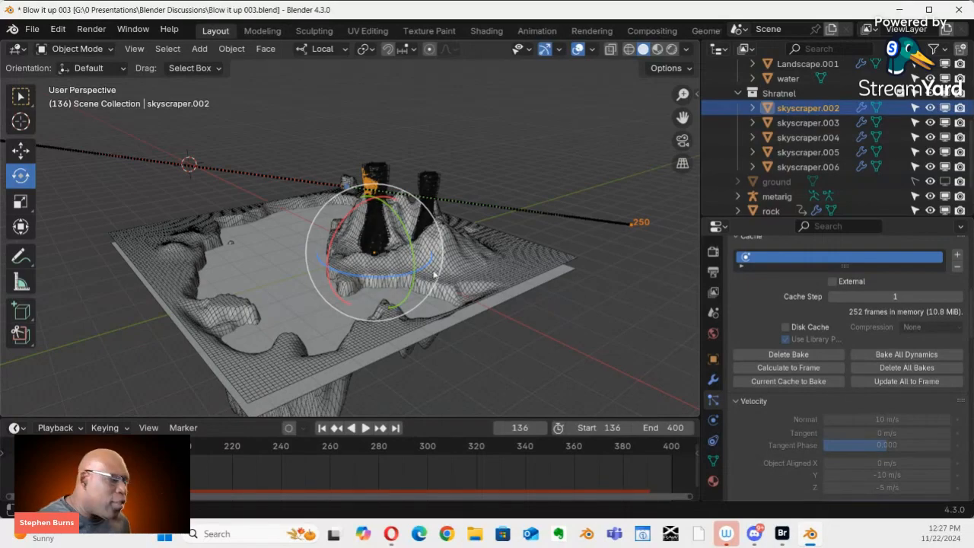
{"action": "middle_click_drag", "start_coordinate": [397, 274], "coordinate": [395, 245]}
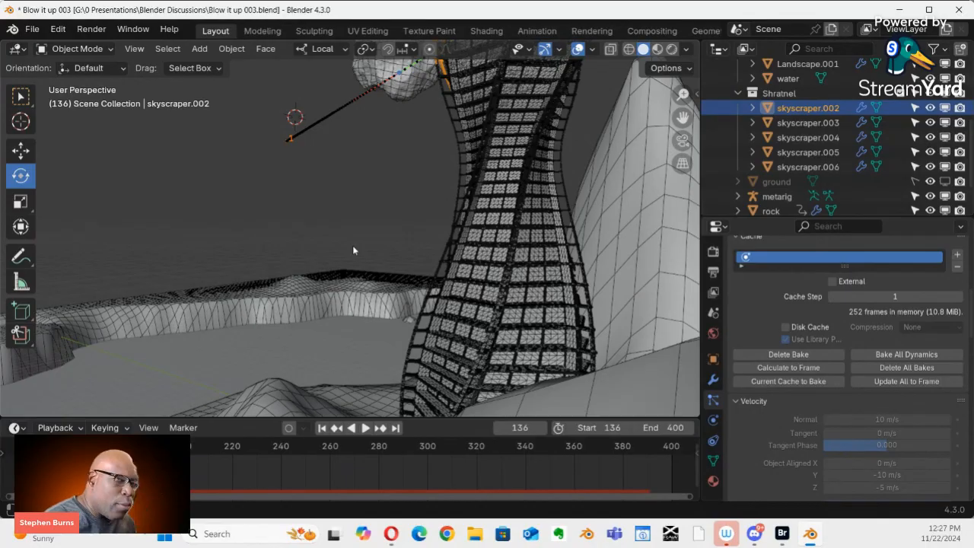
{"action": "key", "text": "KP_0"}
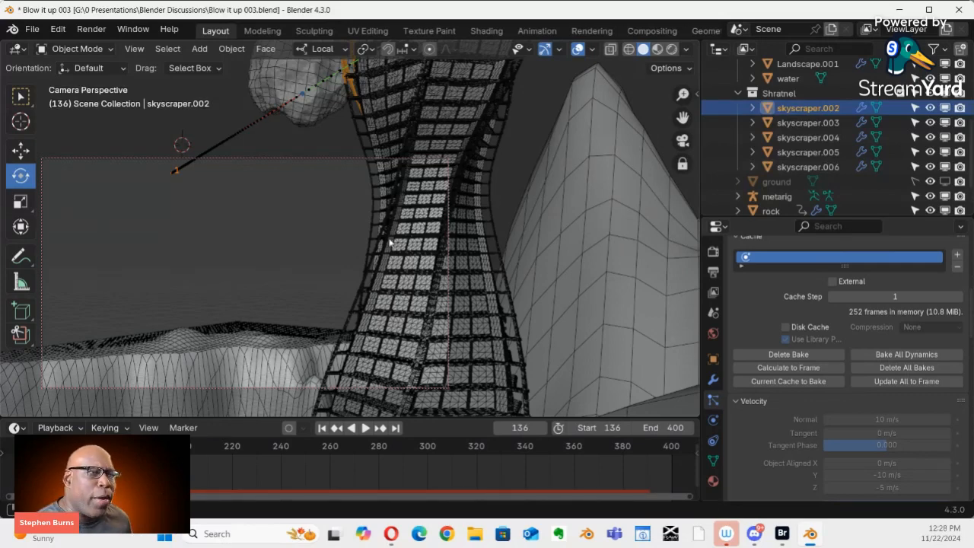
{"action": "middle_click_drag", "start_coordinate": [362, 266], "coordinate": [302, 324], "text": "ctrl"}
{"action": "middle_click_drag", "start_coordinate": [296, 329], "coordinate": [297, 330]}
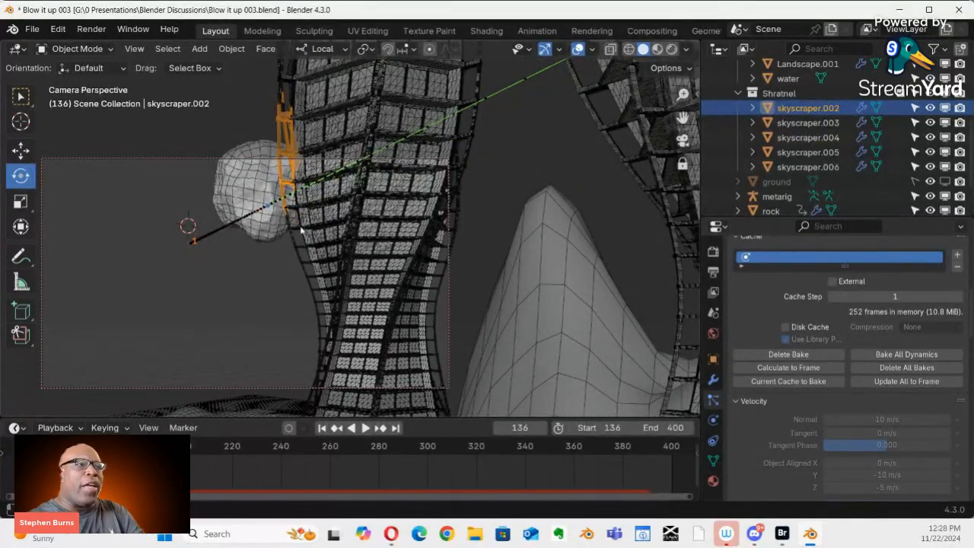
Add a Track To constraint to the Camera in the Lights Camera Action collection
{"action": "left_click", "coordinate": [264, 207]}
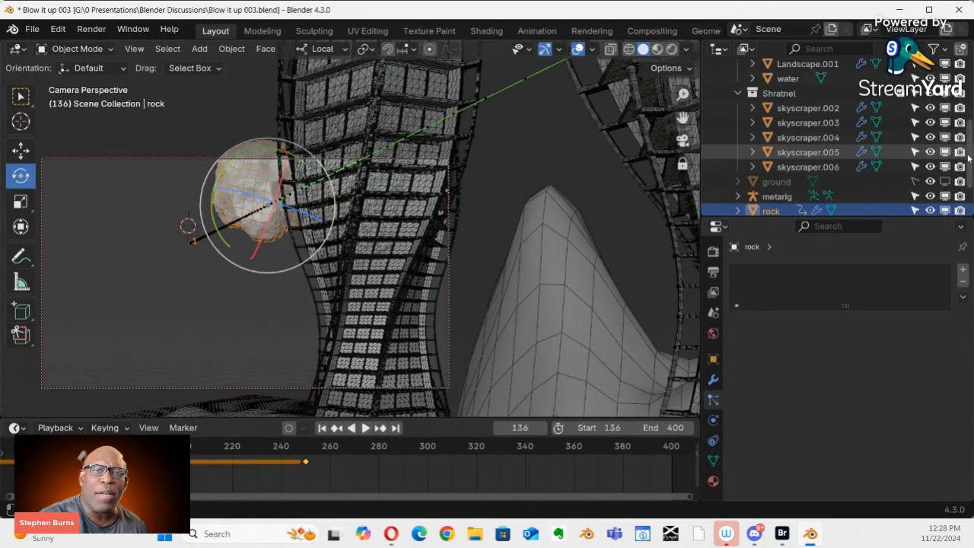
{"action": "scroll", "coordinate": [968, 156], "scroll_direction": "up", "scroll_amount": 5}
{"action": "left_click", "coordinate": [804, 110]}
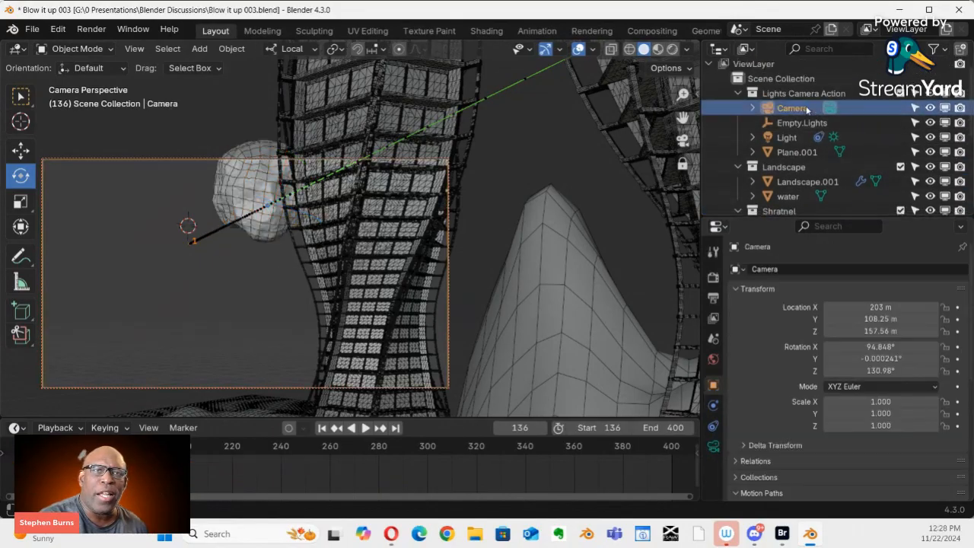
{"action": "left_click", "coordinate": [713, 426]}
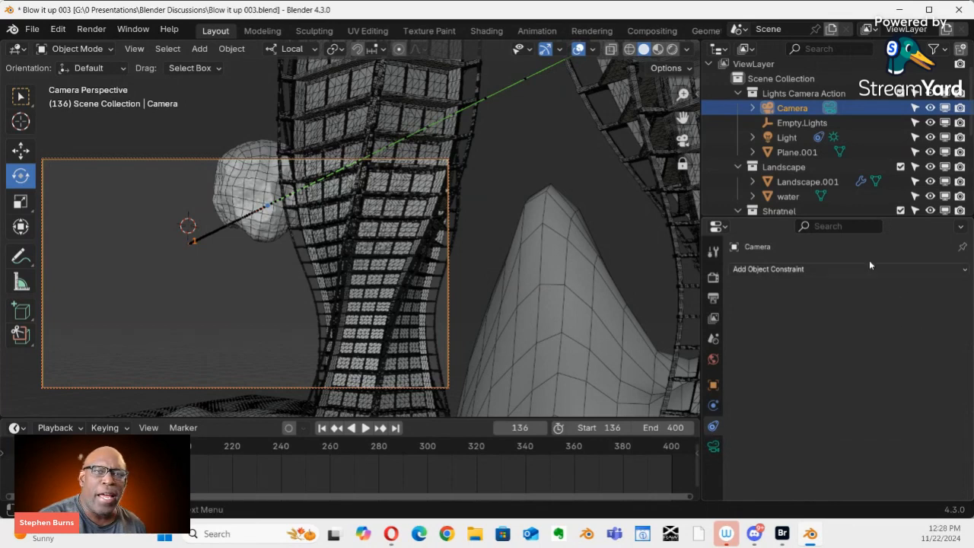
{"action": "left_click", "coordinate": [809, 269]}
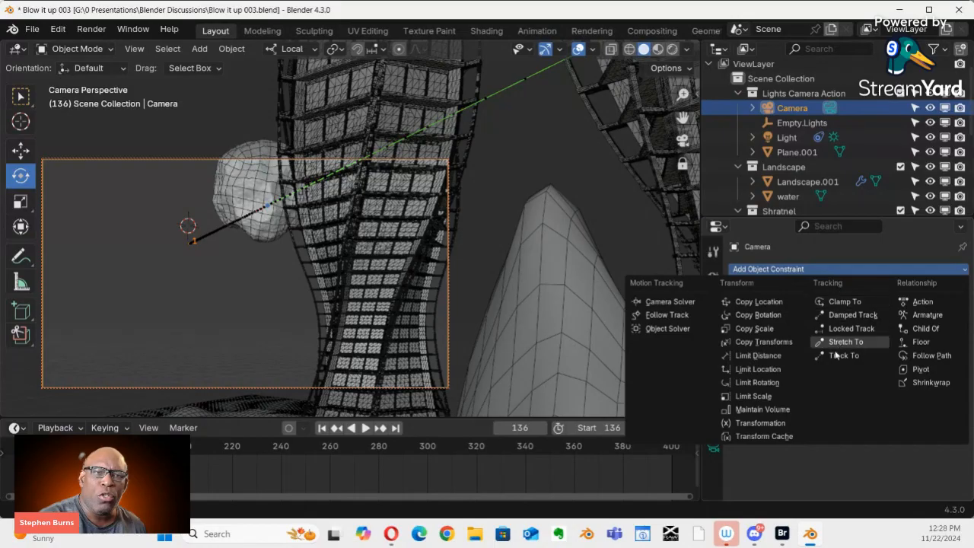
{"action": "left_click", "coordinate": [835, 354]}
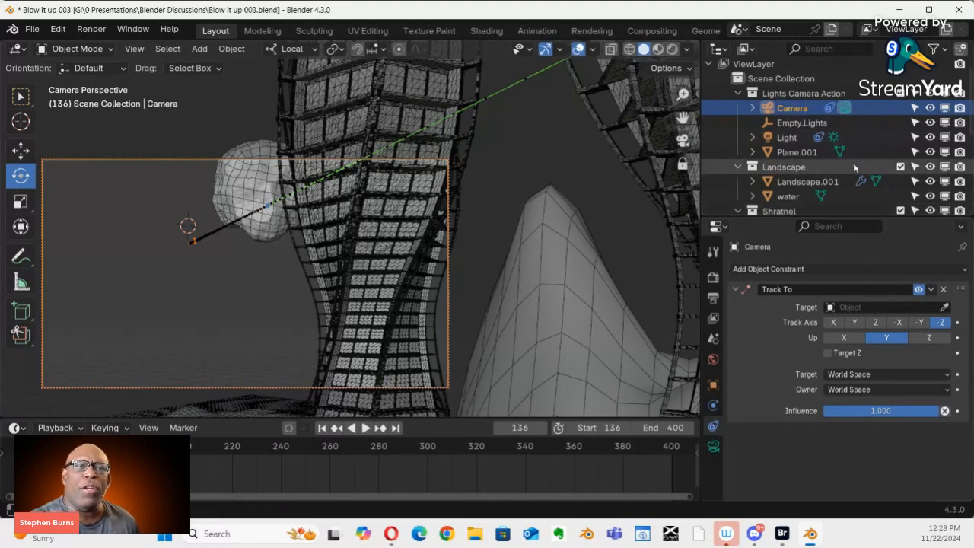
Rename the rock object to Meteor
{"action": "scroll", "coordinate": [853, 163], "scroll_direction": "down", "scroll_amount": 3}
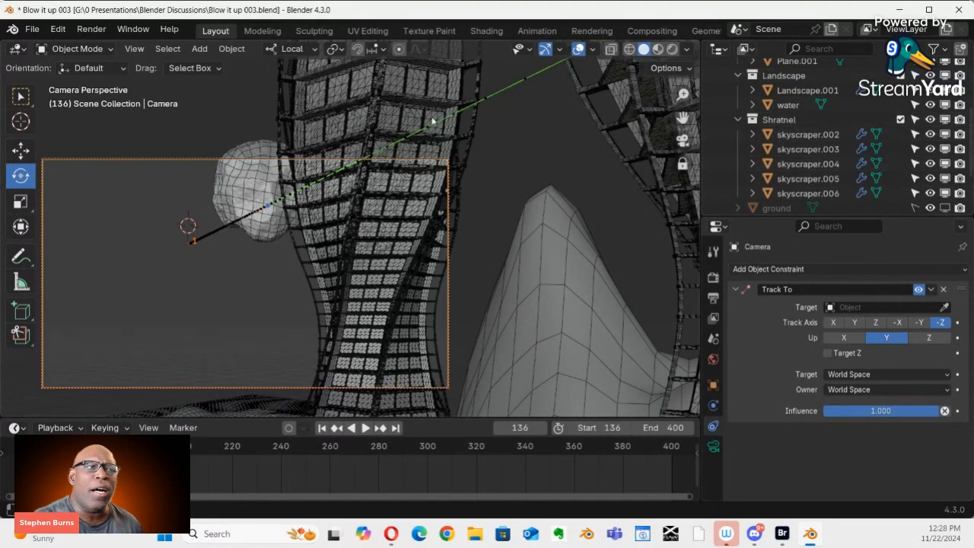
{"action": "left_click", "coordinate": [266, 187]}
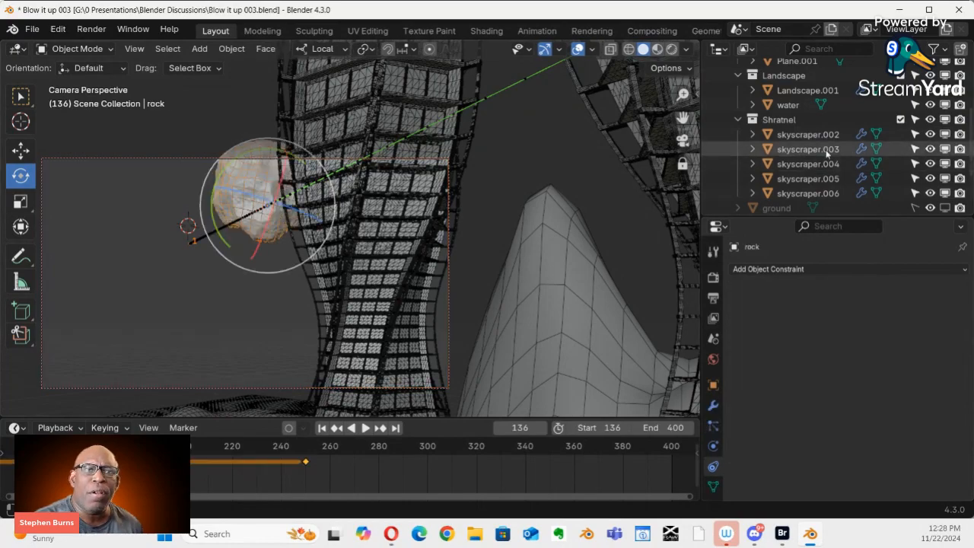
{"action": "scroll", "coordinate": [825, 149], "scroll_direction": "down", "scroll_amount": 2}
{"action": "scroll", "coordinate": [825, 150], "scroll_direction": "down", "scroll_amount": 1}
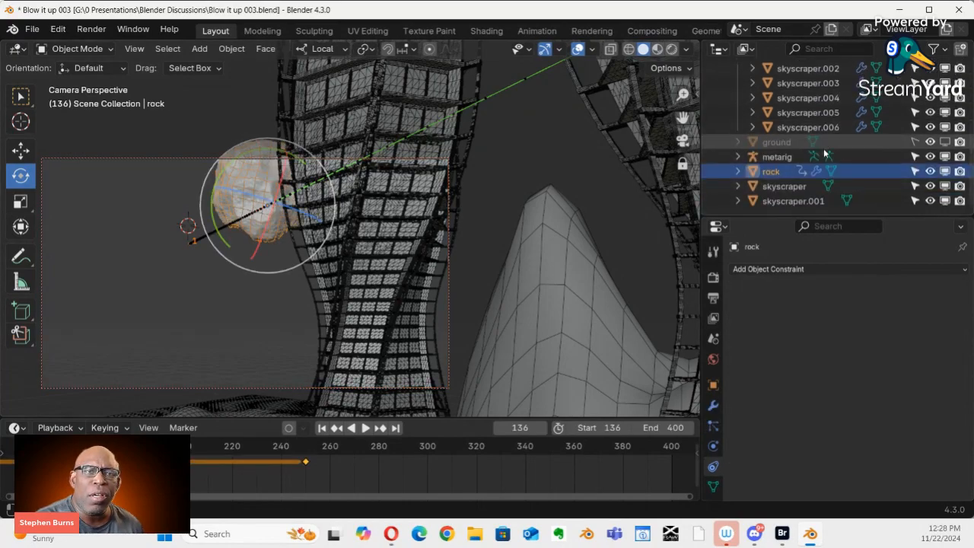
{"action": "double_click", "coordinate": [773, 175]}
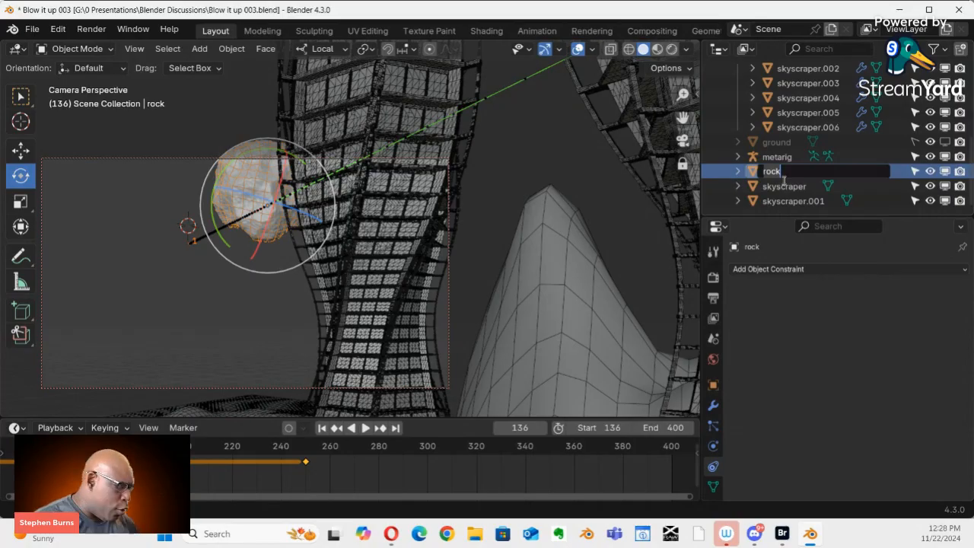
{"action": "type", "text": "Meteor"}
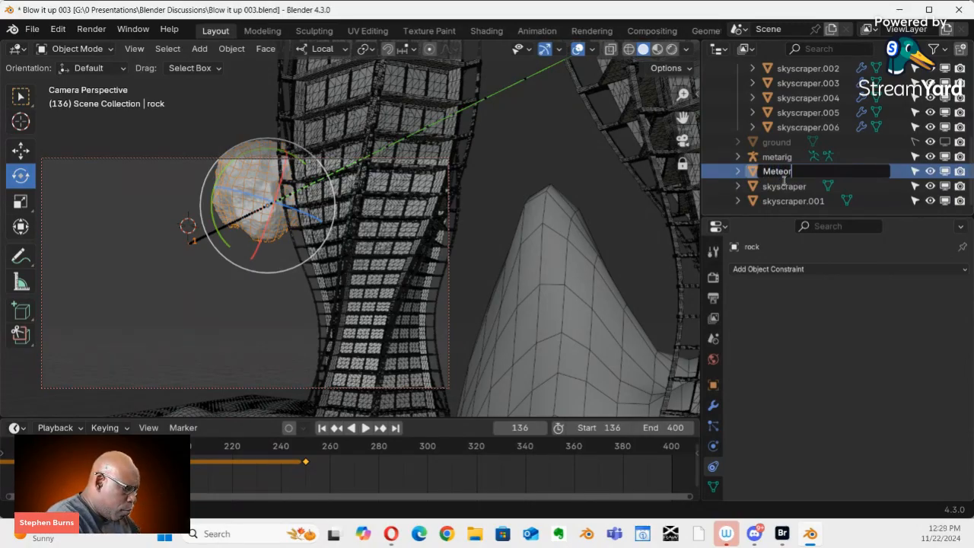
{"action": "key", "text": "Return"}
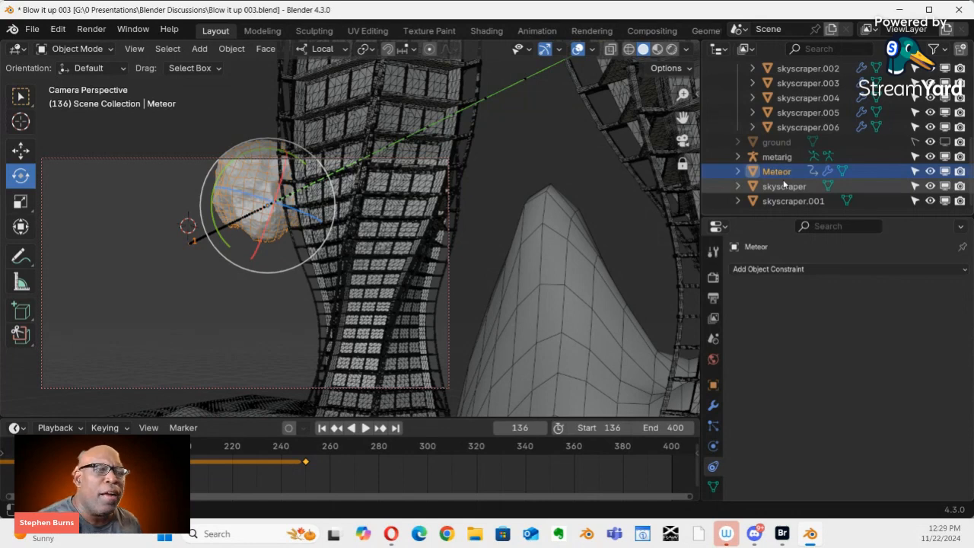
Set Meteor as the target of the Camera's Track To constraint
{"action": "scroll", "coordinate": [844, 111], "scroll_direction": "up", "scroll_amount": 5}
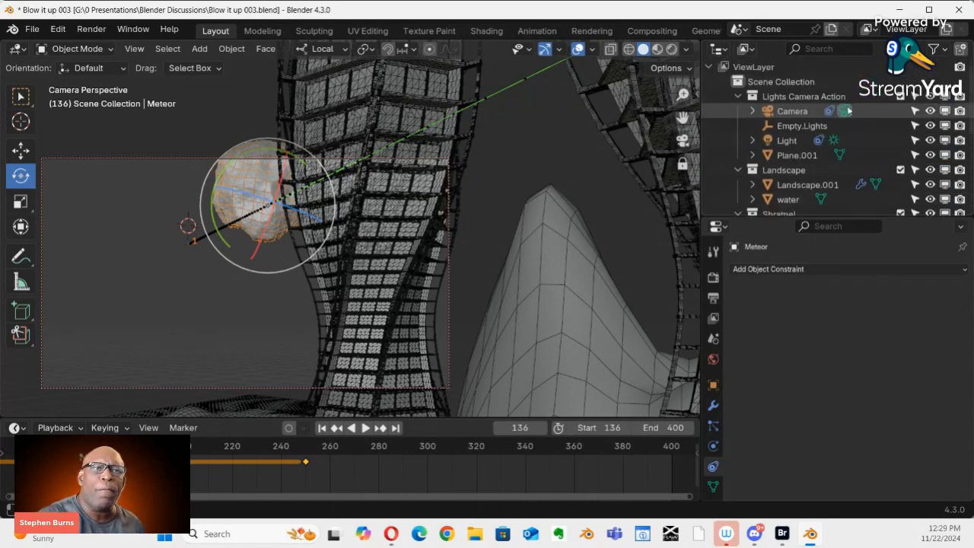
{"action": "left_click", "coordinate": [802, 115]}
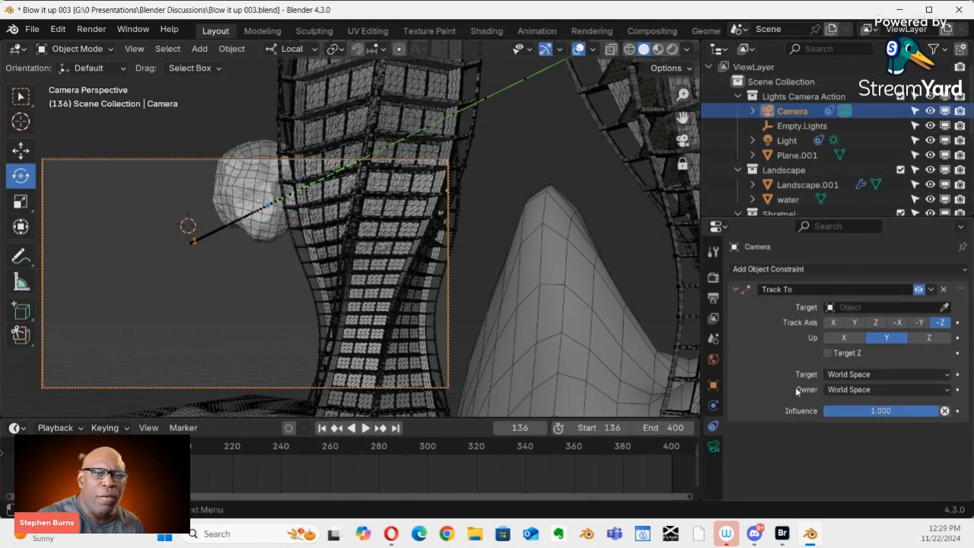
{"action": "left_click", "coordinate": [882, 307]}
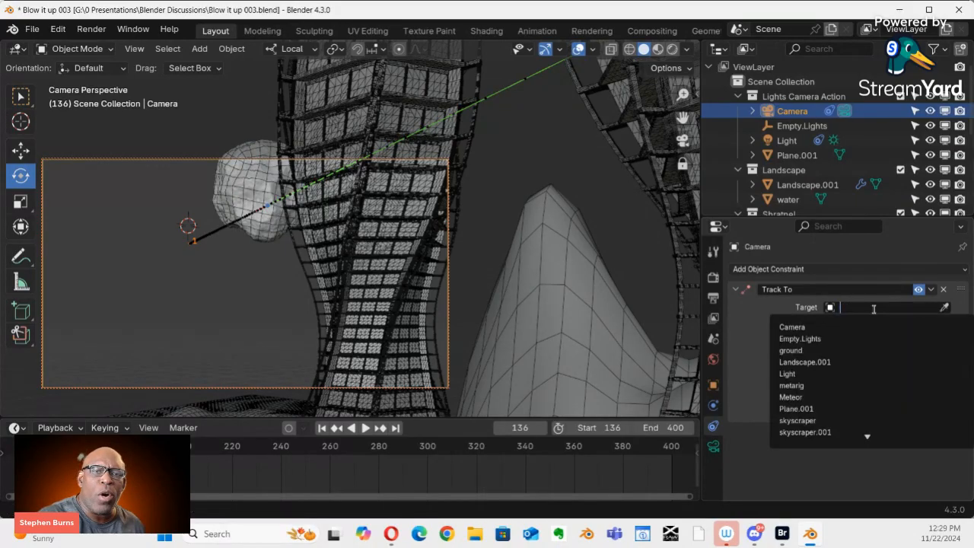
{"action": "left_click", "coordinate": [803, 397]}
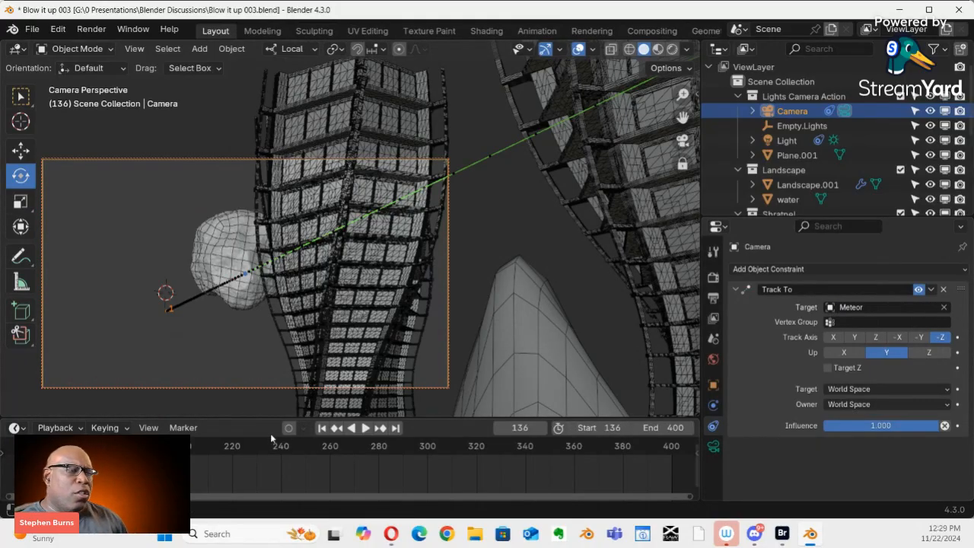
Play the shot through the tracking camera, stop at frame 147, and orbit the camera to a new angle on the meteor and towers
{"action": "key", "text": "space"}
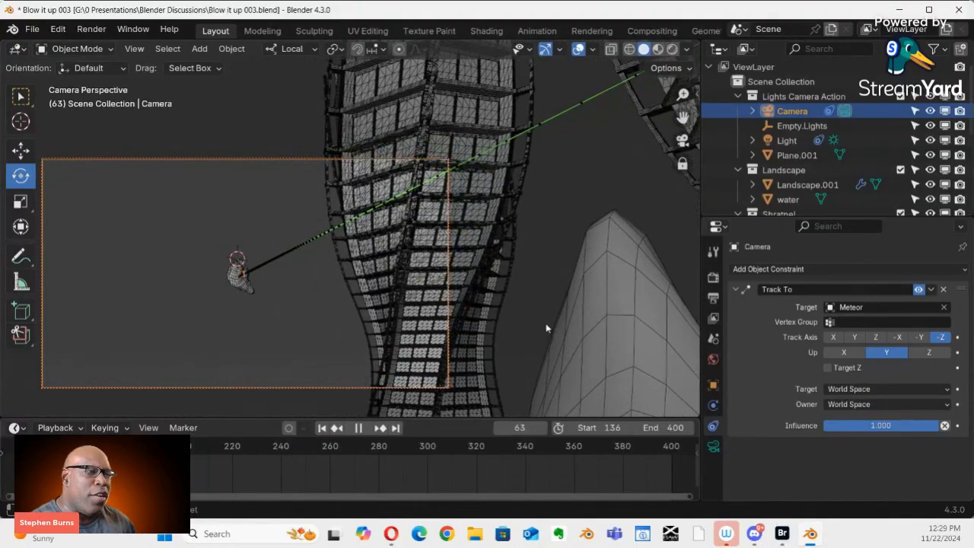
{"action": "key", "text": "space"}
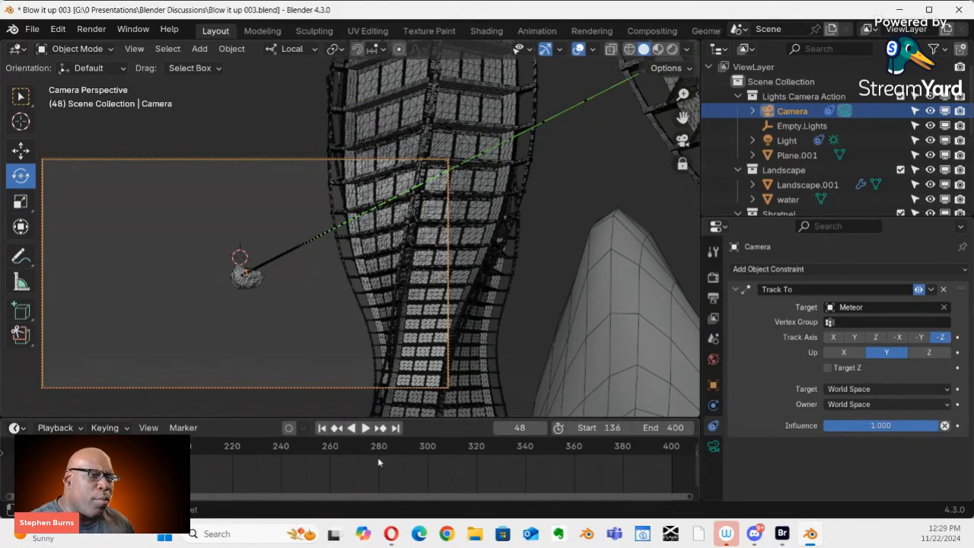
{"action": "key", "text": "space"}
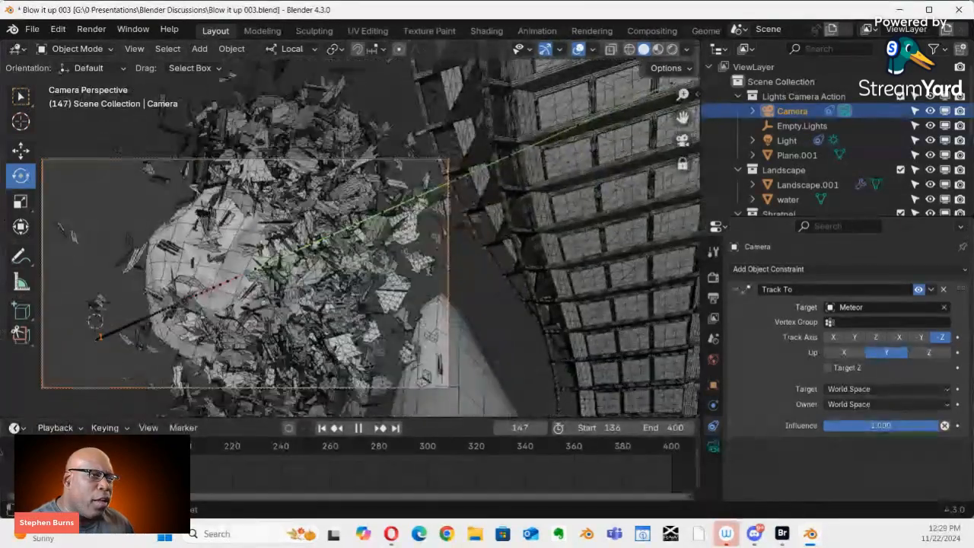
{"action": "key", "text": "space"}
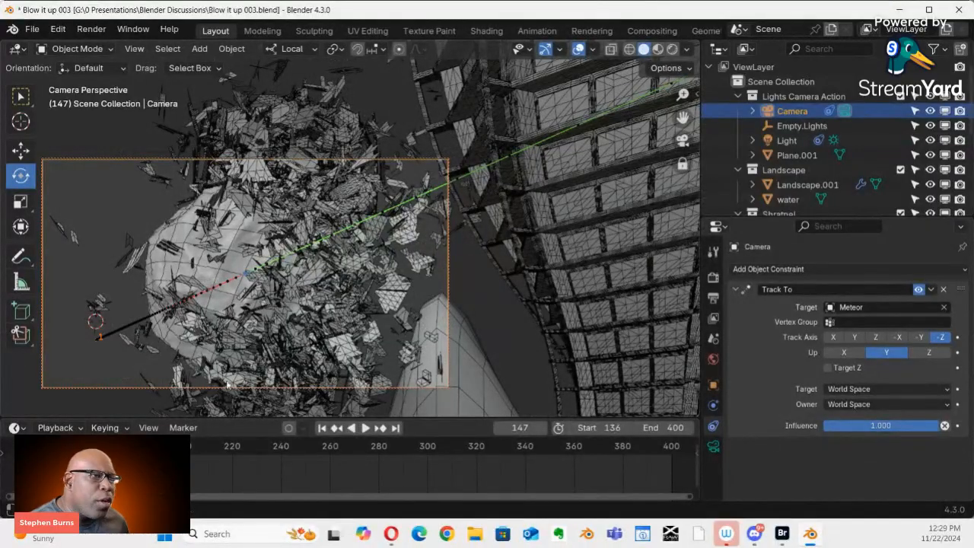
{"action": "middle_click_drag", "start_coordinate": [244, 381], "coordinate": [242, 414]}
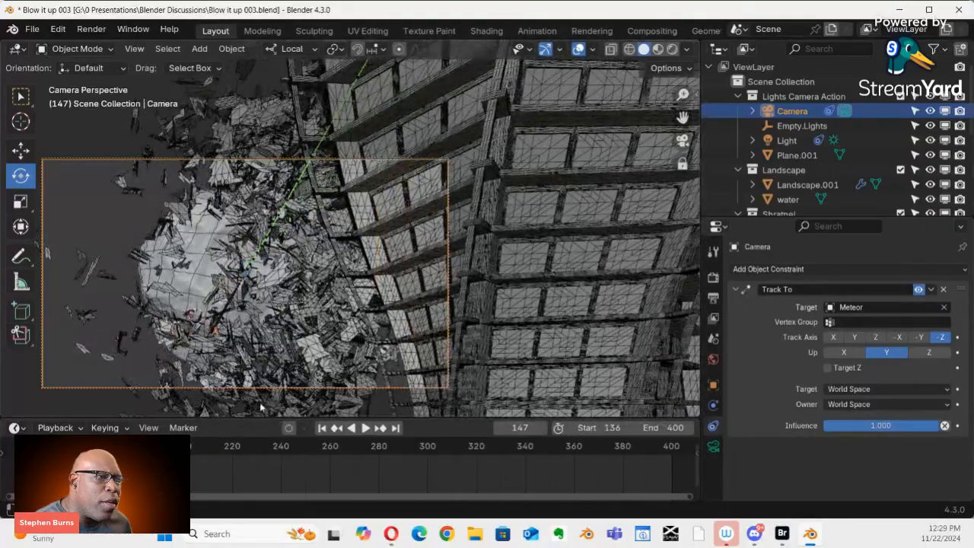
{"action": "middle_click_drag", "start_coordinate": [283, 378], "coordinate": [339, 365]}
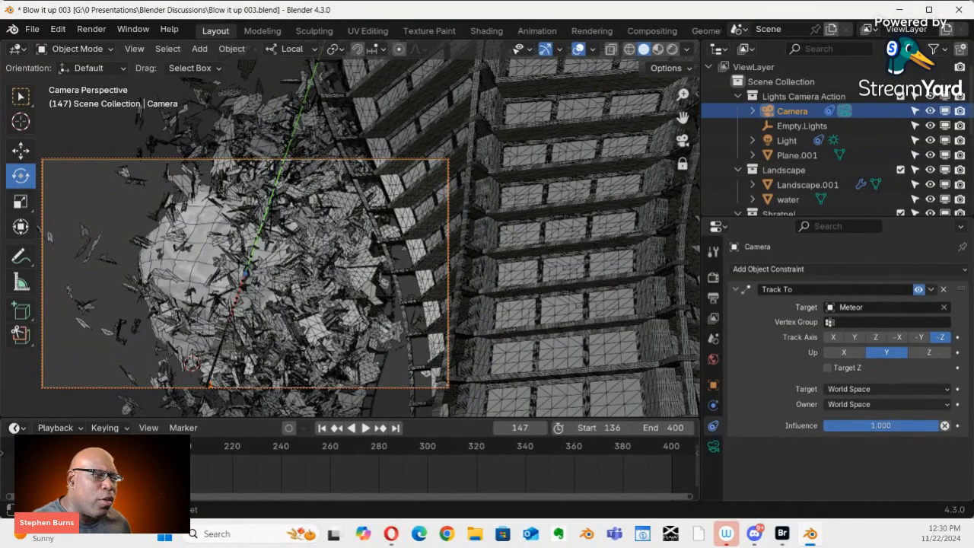
Scrub and play the tracked shot from the new camera angle, viewing it through the impact and stopping at frame 233
{"action": "left_click_drag", "start_coordinate": [54, 449], "coordinate": [641, 465]}
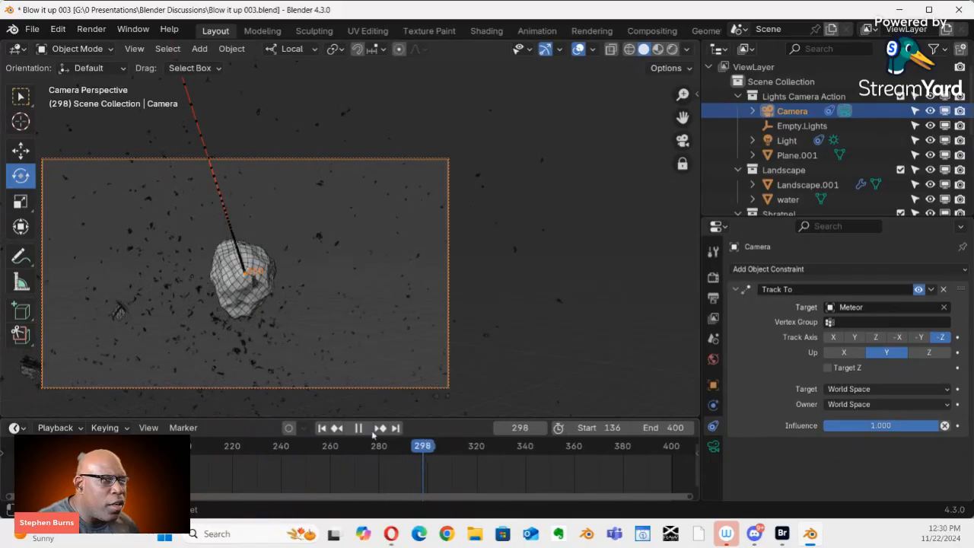
{"action": "left_click_drag", "start_coordinate": [372, 433], "coordinate": [658, 390]}
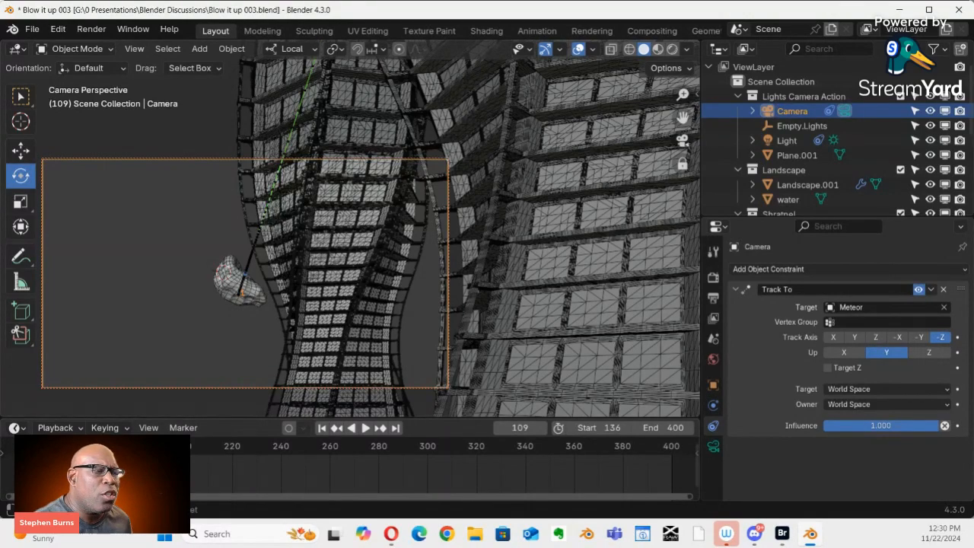
{"action": "key", "text": "space"}
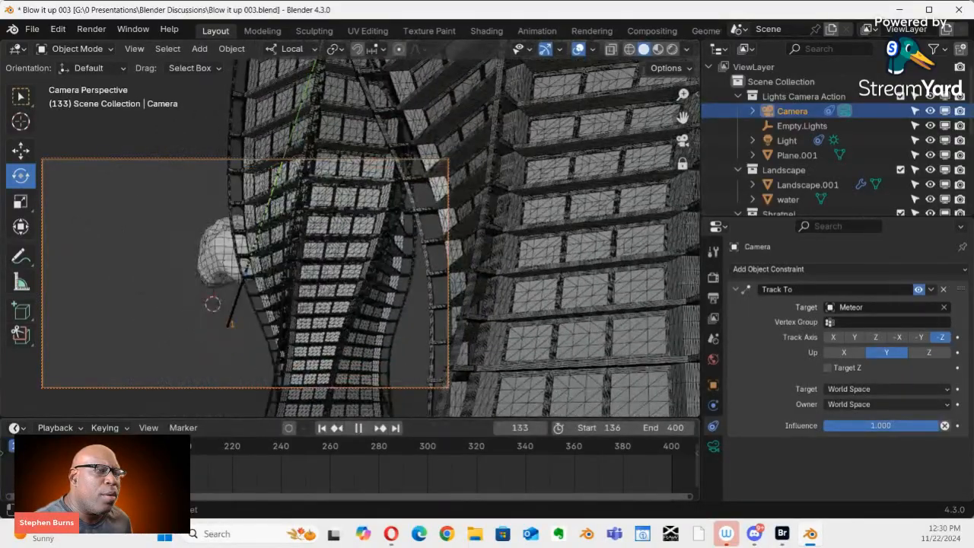
{"action": "key", "text": "space"}
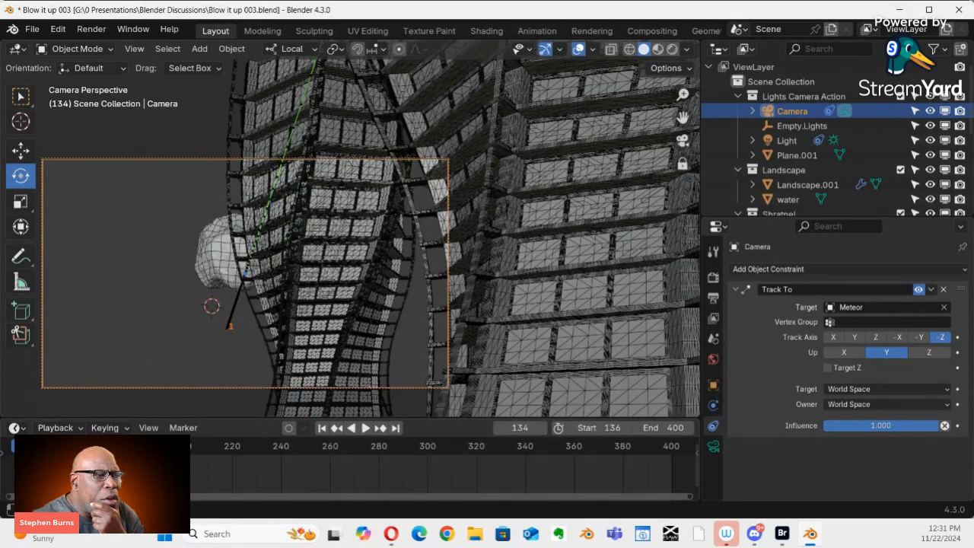
{"action": "key", "text": "space"}
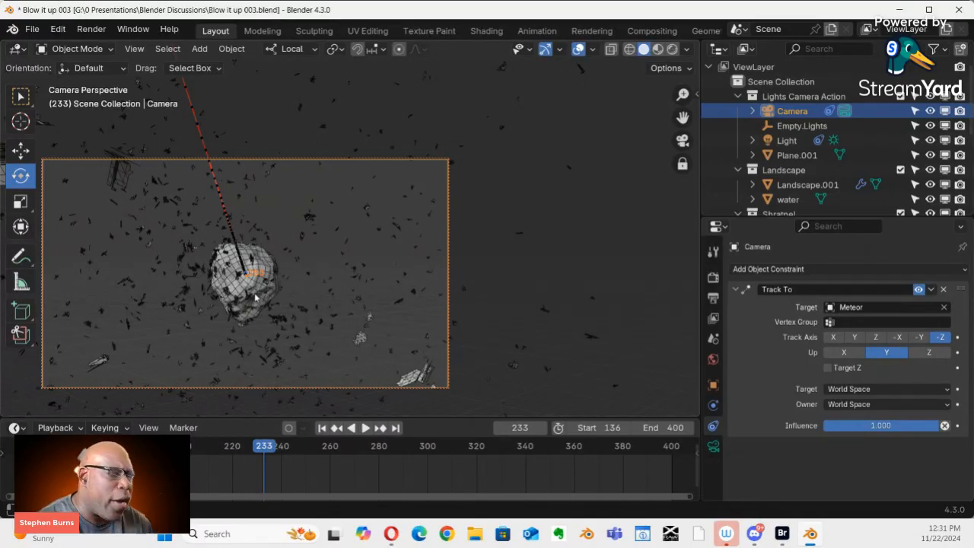
Replay the meteor's approach from frame 108, stop at frame 143, and examine the Track To constraint's Influence setting
{"action": "left_click_drag", "start_coordinate": [260, 453], "coordinate": [5, 452]}
{"action": "key", "text": "space"}
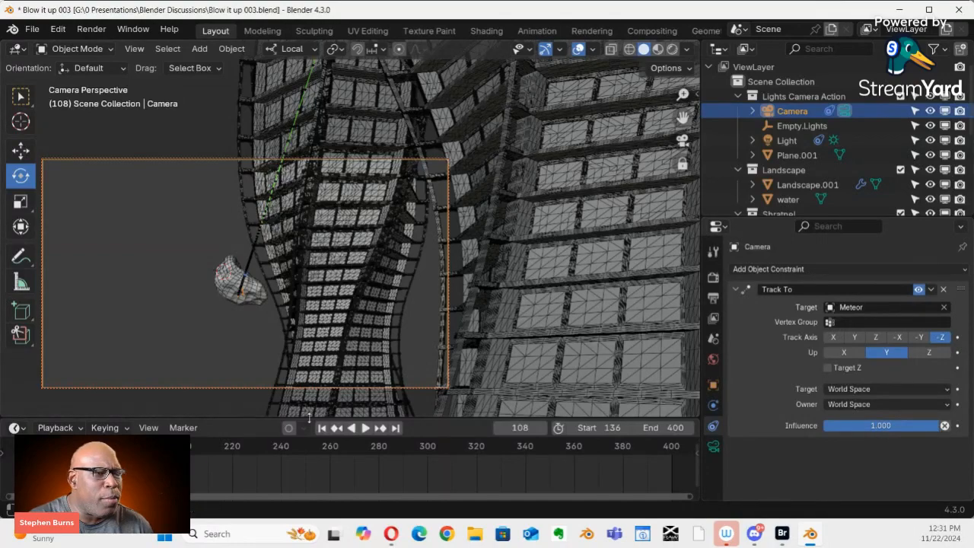
{"action": "key", "text": "space"}
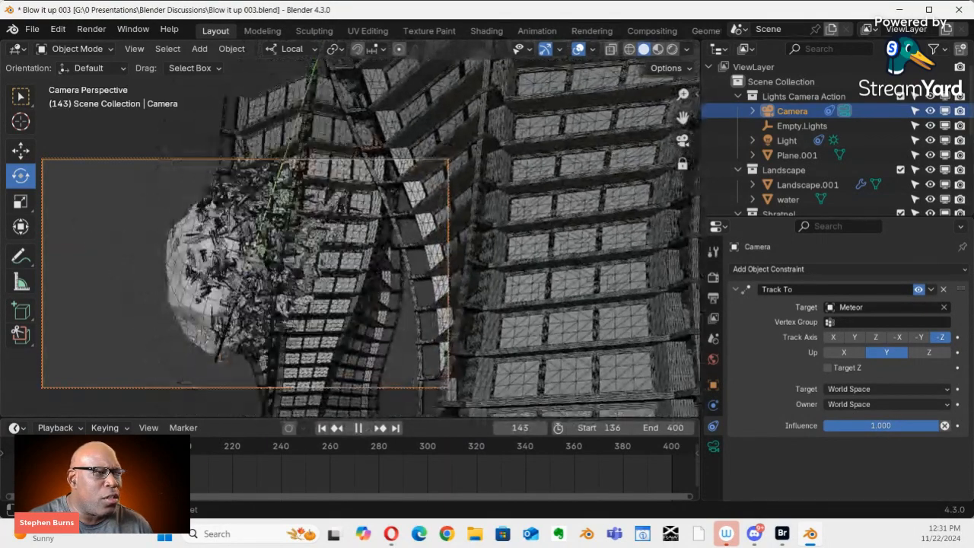
{"action": "key", "text": "space"}
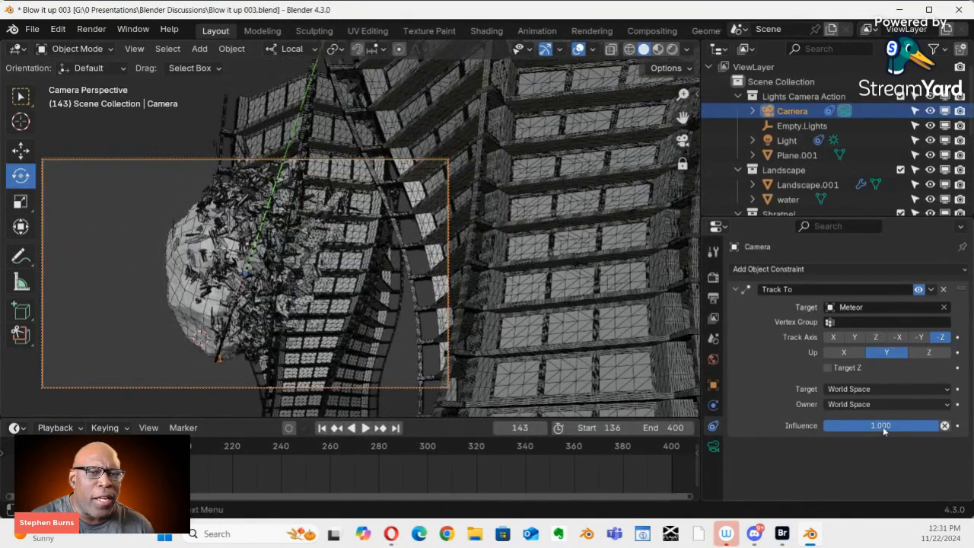
{"action": "left_click_drag", "start_coordinate": [883, 427], "coordinate": [109, 128]}
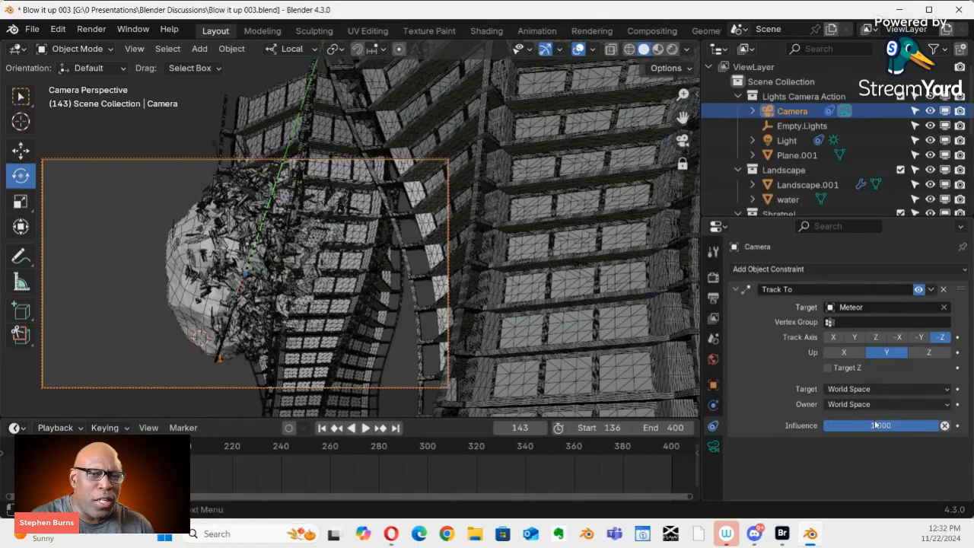
Try the camera's Track To constraint at an Influence of 0.250, play the shot to frame 51, and restore the Influence to 1.000
{"action": "left_click_drag", "start_coordinate": [884, 427], "coordinate": [857, 427]}
{"action": "left_click_drag", "start_coordinate": [857, 126], "coordinate": [854, 118]}
{"action": "key", "text": "ctrl+z"}
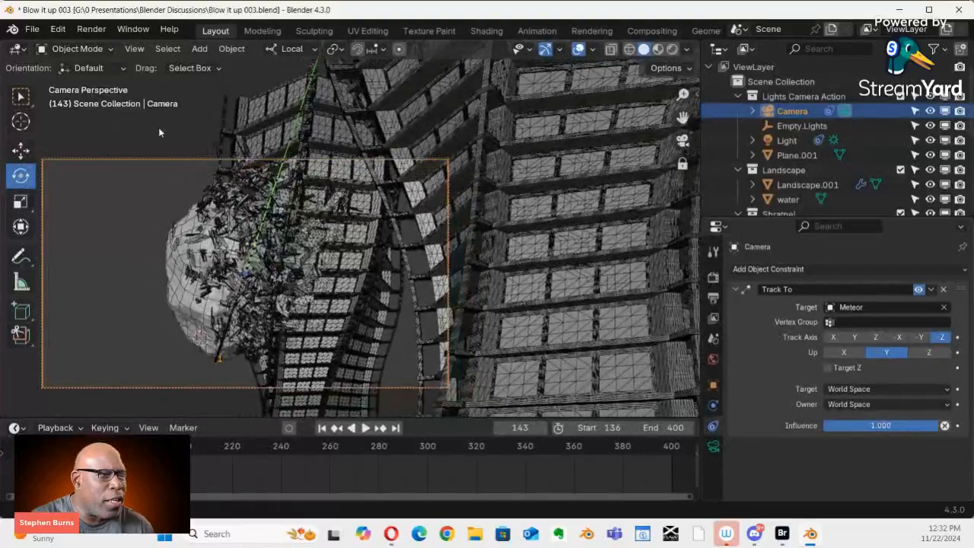
{"action": "left_click_drag", "start_coordinate": [879, 425], "coordinate": [793, 406]}
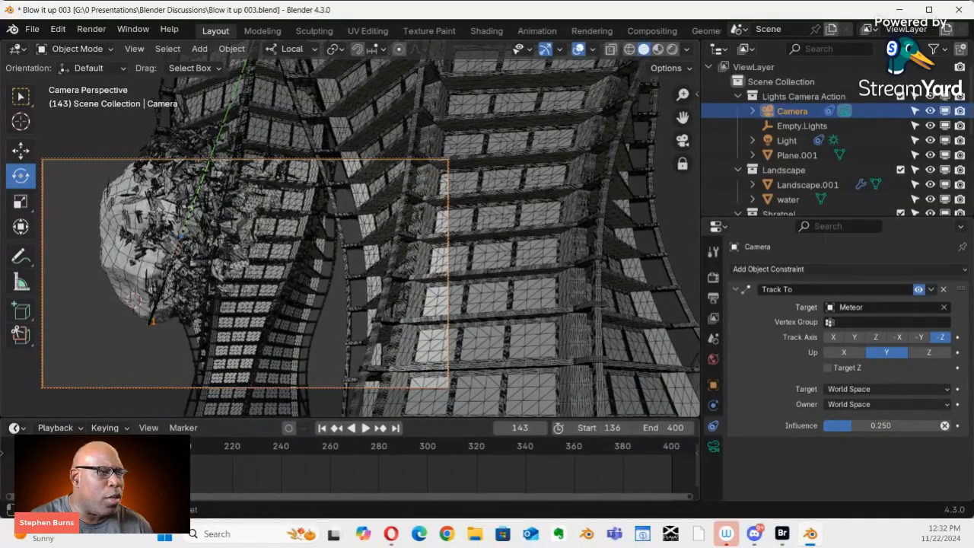
{"action": "left_click_drag", "start_coordinate": [68, 447], "coordinate": [691, 452]}
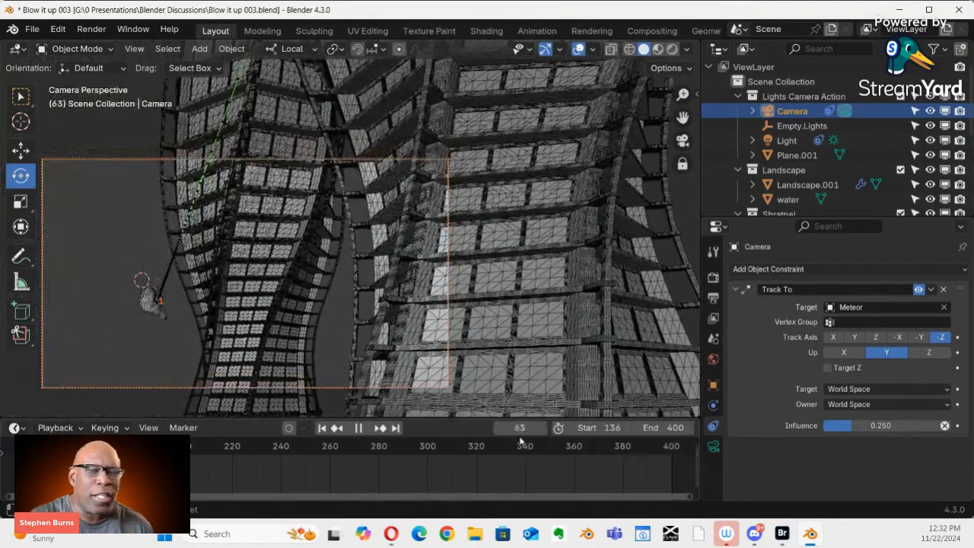
{"action": "key", "text": "space"}
{"action": "left_click_drag", "start_coordinate": [855, 430], "coordinate": [944, 431]}
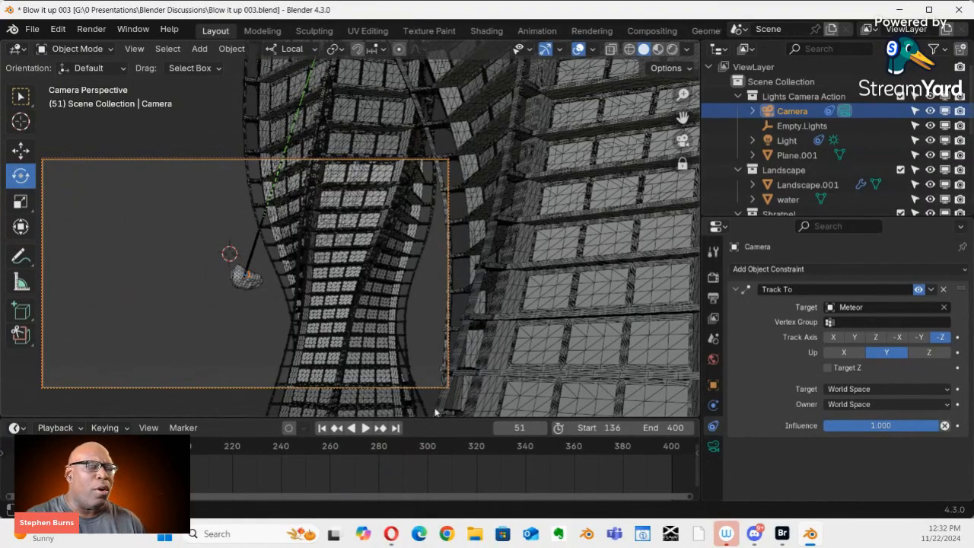
Select the Meteor at frame 51 and snap the 3D cursor to its origin
{"action": "left_click", "coordinate": [242, 283]}
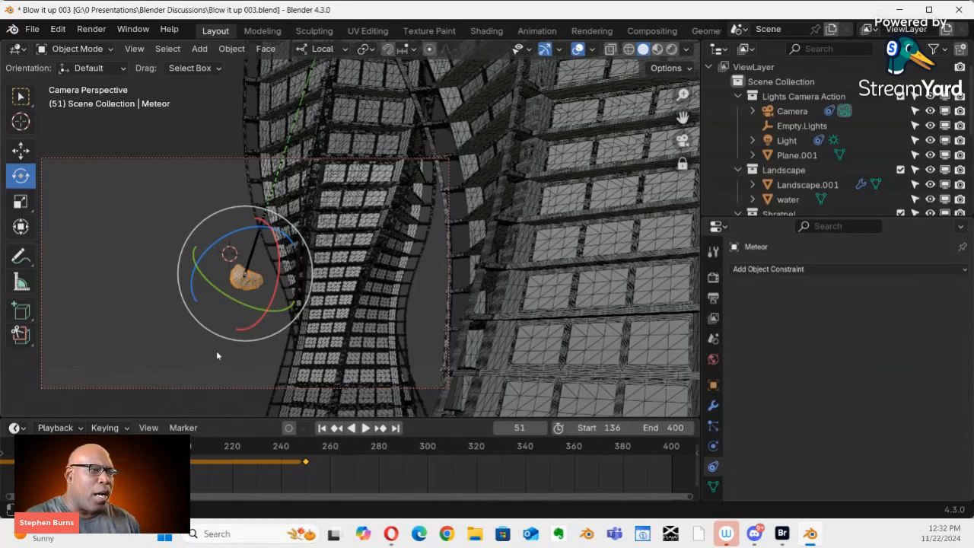
{"action": "key", "text": "shift+s"}
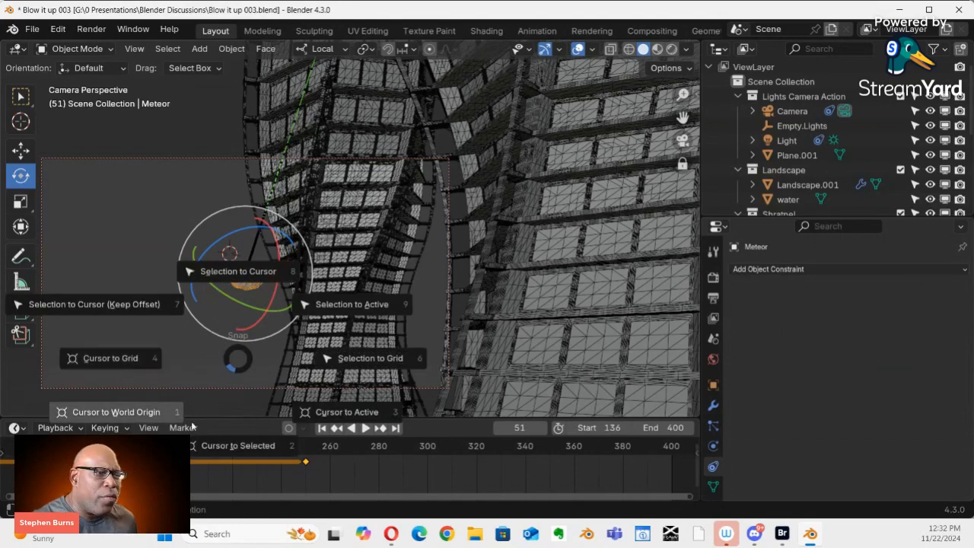
{"action": "left_click", "coordinate": [234, 447]}
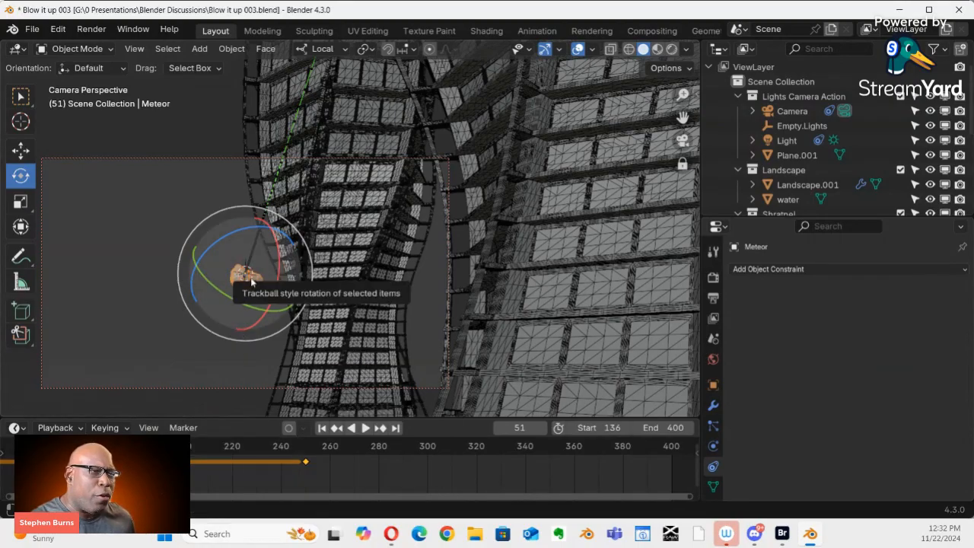
Add a Cube empty at the Meteor's position and scale it up uniformly
{"action": "key", "text": "shift+a"}
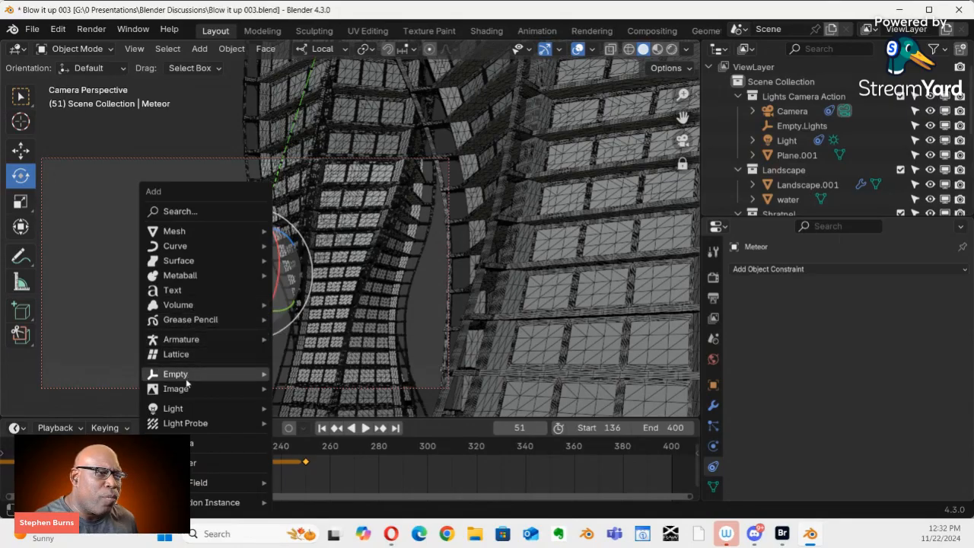
{"action": "mouse_move", "coordinate": [185, 374]}
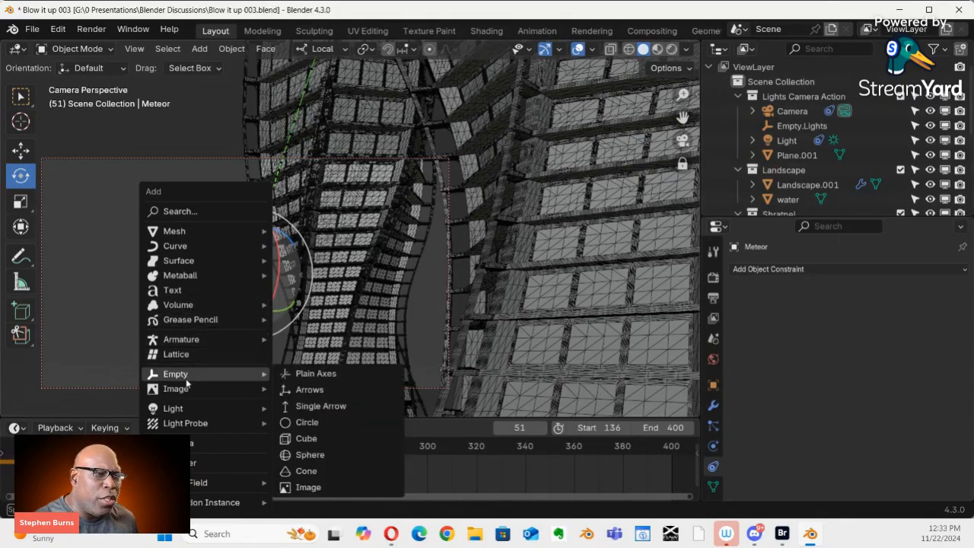
{"action": "left_click", "coordinate": [314, 439]}
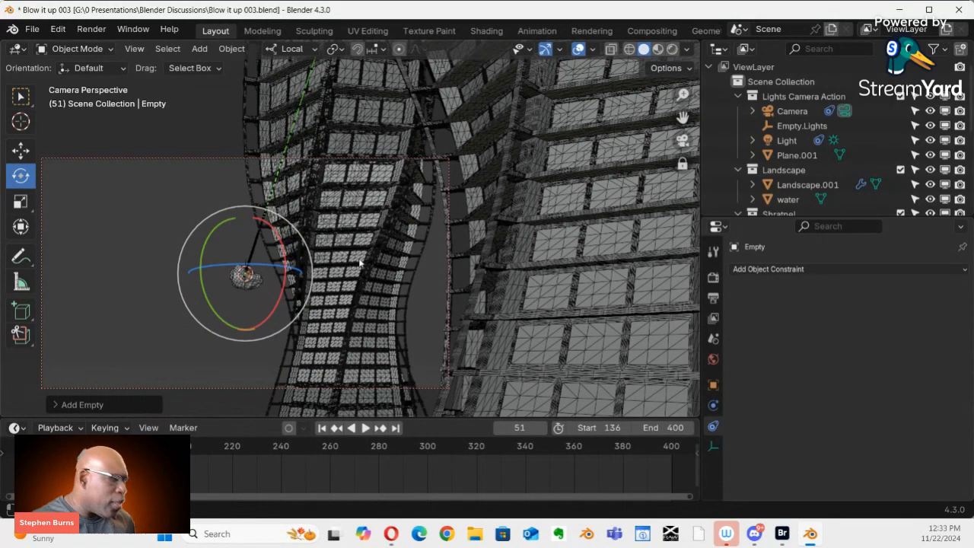
{"action": "key", "text": "s"}
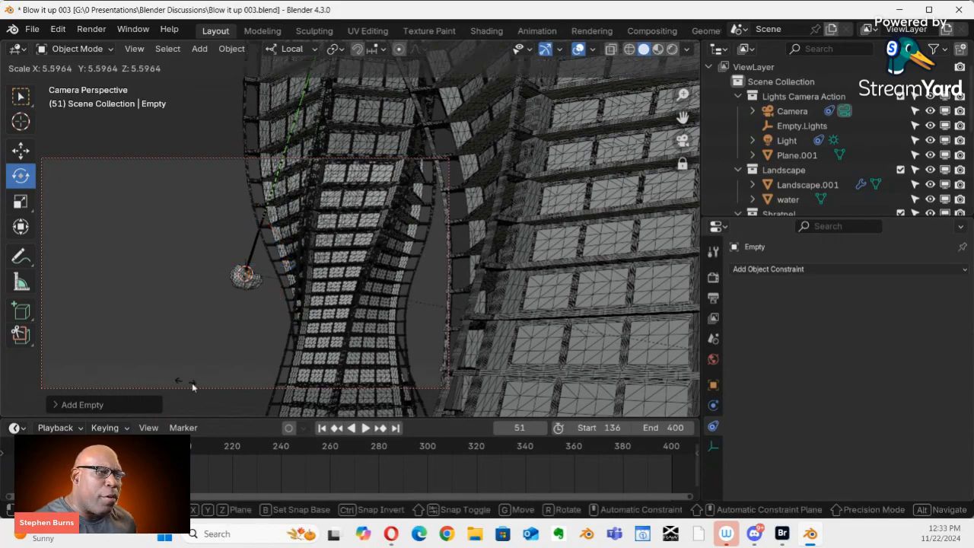
{"action": "left_click", "coordinate": [329, 399]}
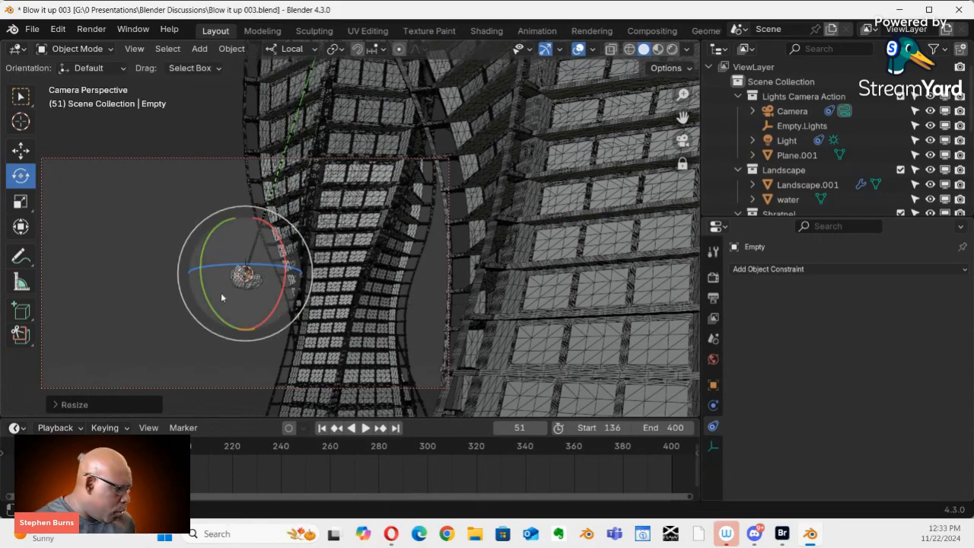
{"action": "key", "text": "s"}
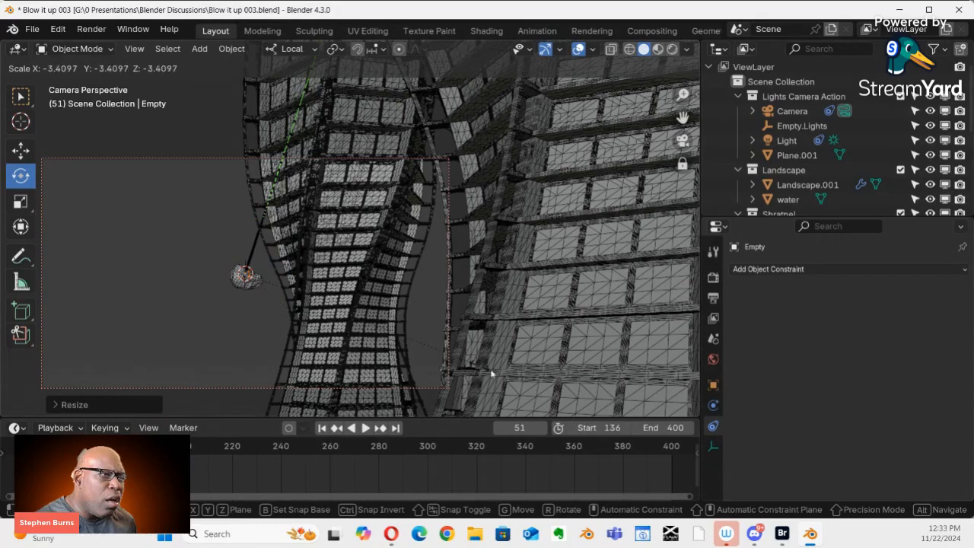
Try to enlarge the existing Empty at the meteor by scaling it up uniformly several times
{"action": "left_click", "coordinate": [691, 414]}
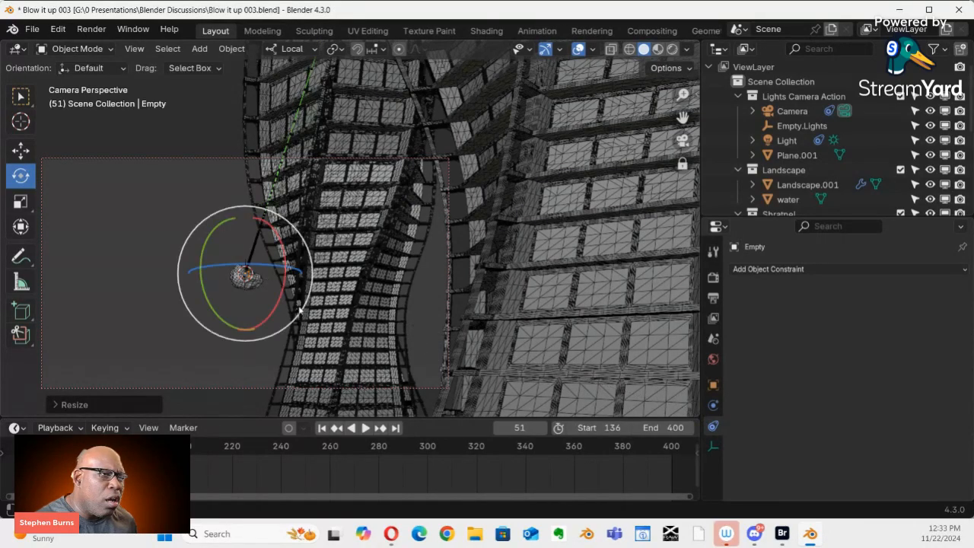
{"action": "key", "text": "s"}
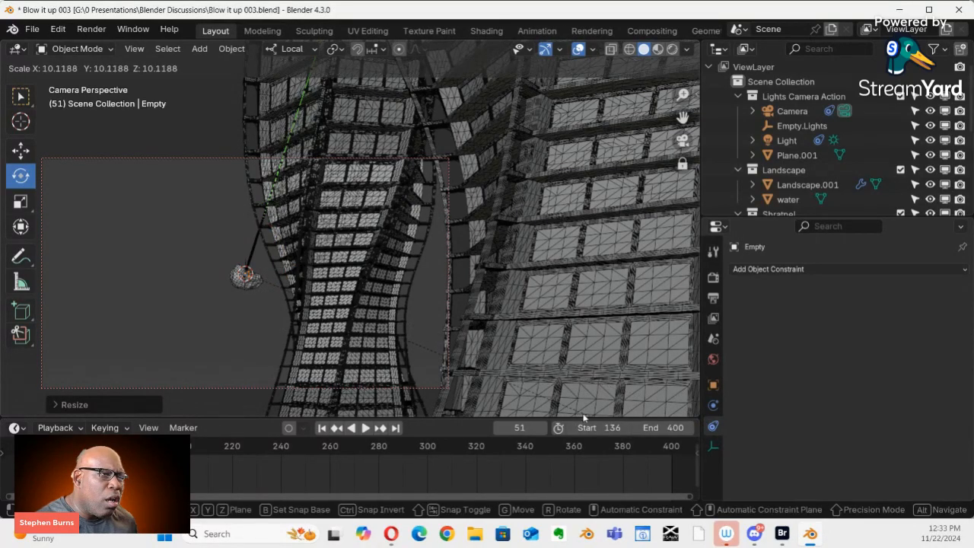
{"action": "left_click", "coordinate": [511, 395]}
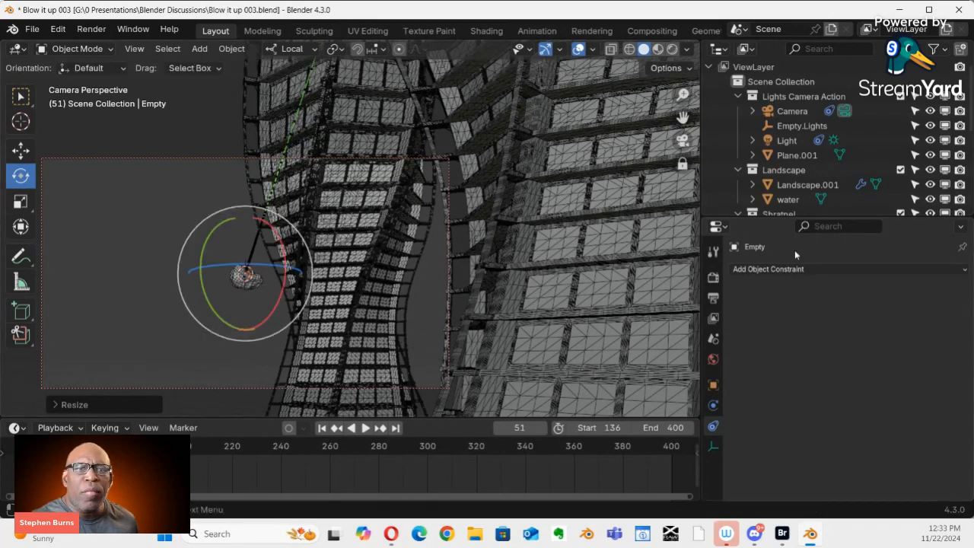
{"action": "key", "text": "KP_Decimal"}
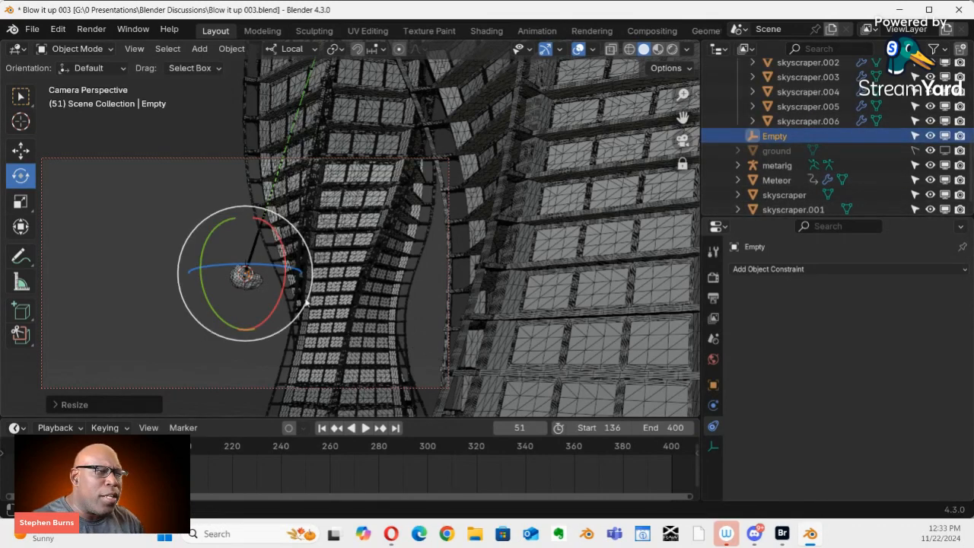
{"action": "key", "text": "s"}
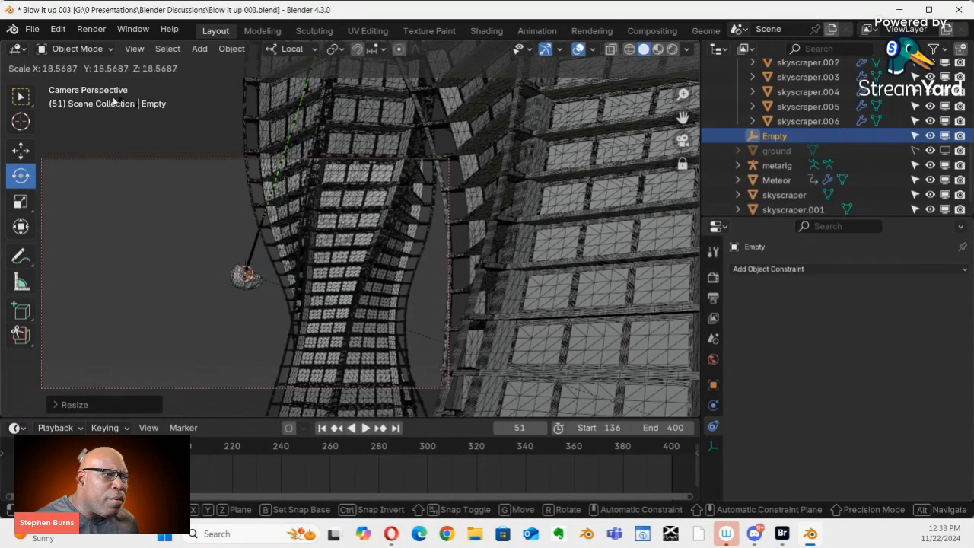
{"action": "left_click", "coordinate": [223, 134]}
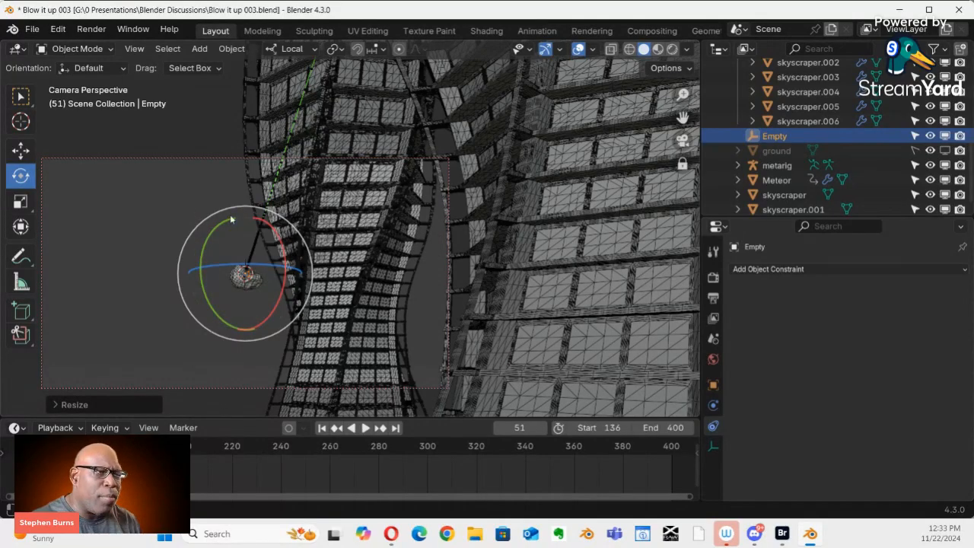
{"action": "middle_click_drag", "start_coordinate": [275, 230], "coordinate": [271, 215]}
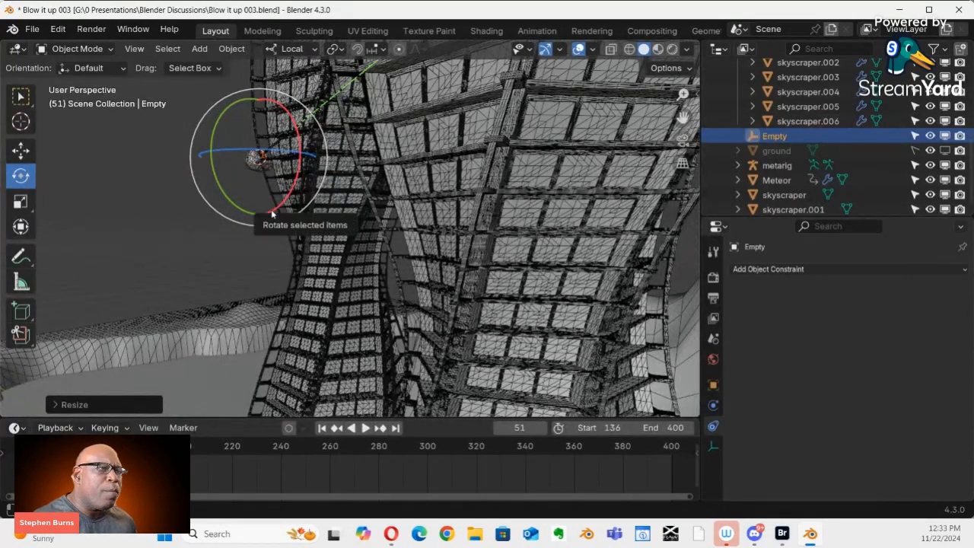
{"action": "key", "text": "KP_Decimal"}
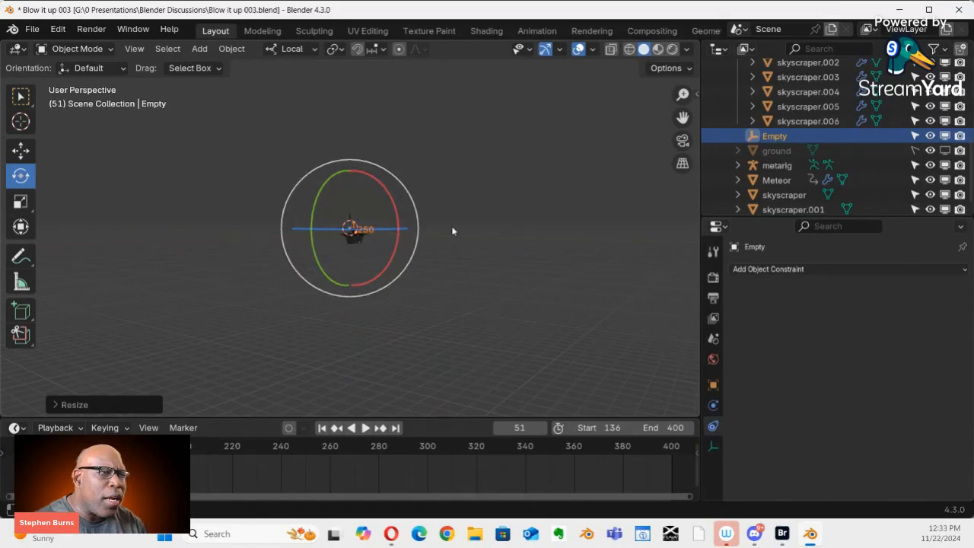
{"action": "key", "text": "s"}
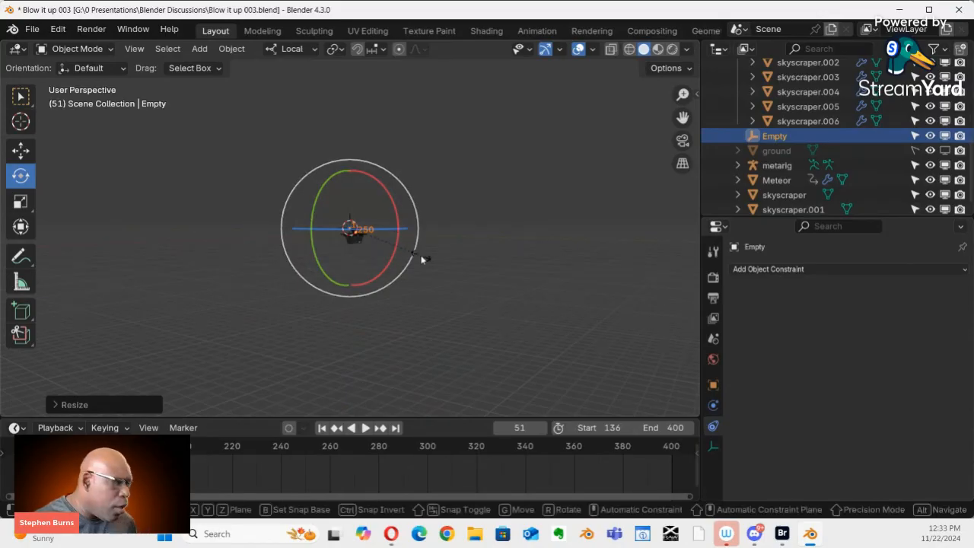
{"action": "left_click", "coordinate": [127, 335]}
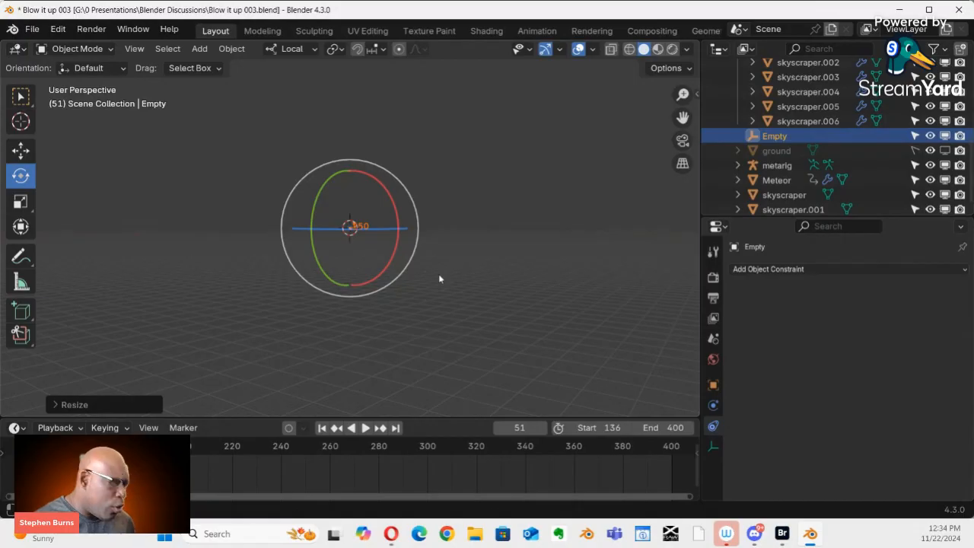
Delete the existing Empty and add a new cube-shaped Empty at the Meteor's origin
{"action": "middle_click_drag", "start_coordinate": [446, 261], "coordinate": [8, 273]}
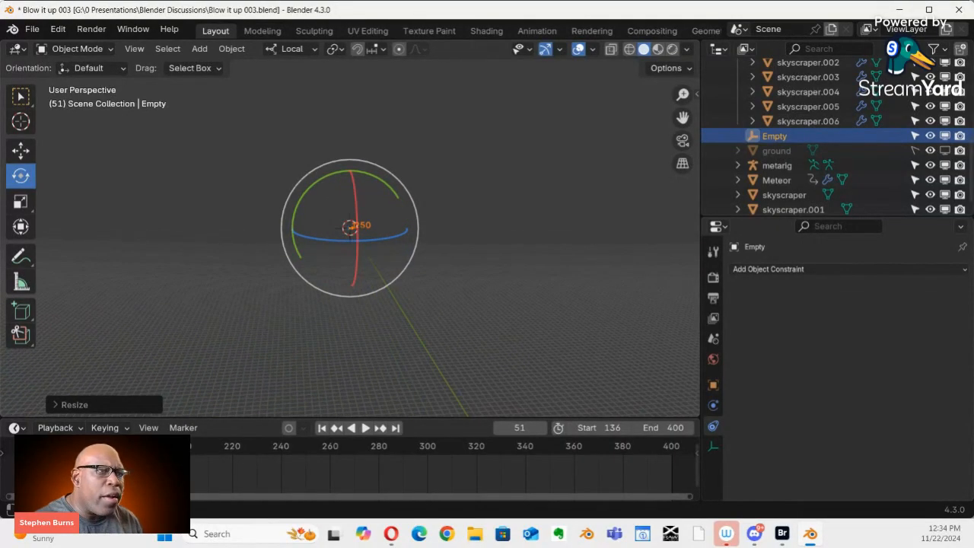
{"action": "key", "text": "Delete"}
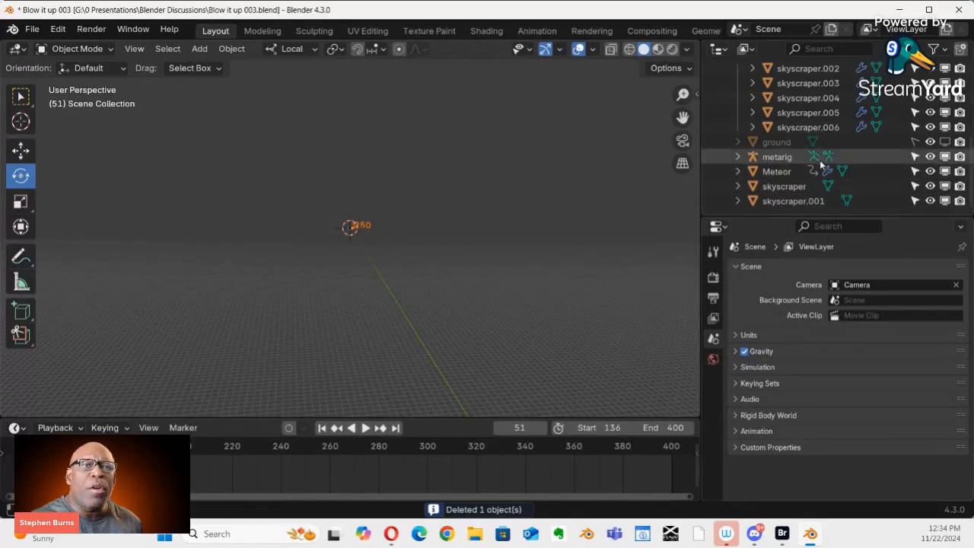
{"action": "left_click", "coordinate": [788, 172]}
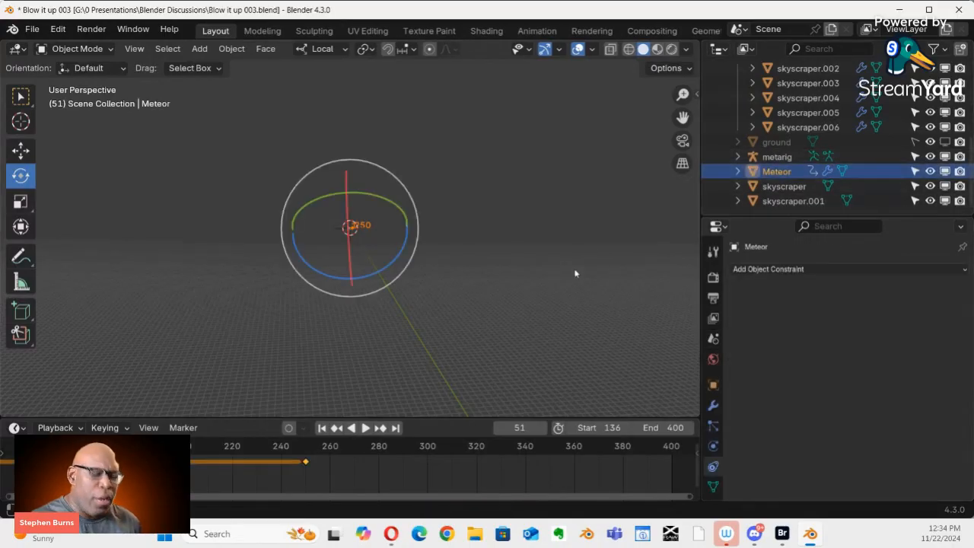
{"action": "key", "text": "KP_Decimal"}
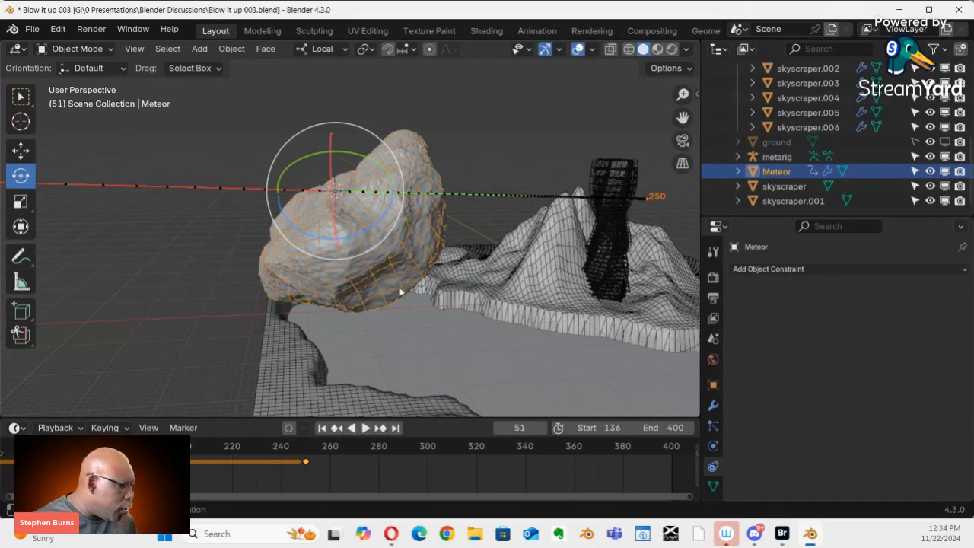
{"action": "left_click", "coordinate": [233, 232]}
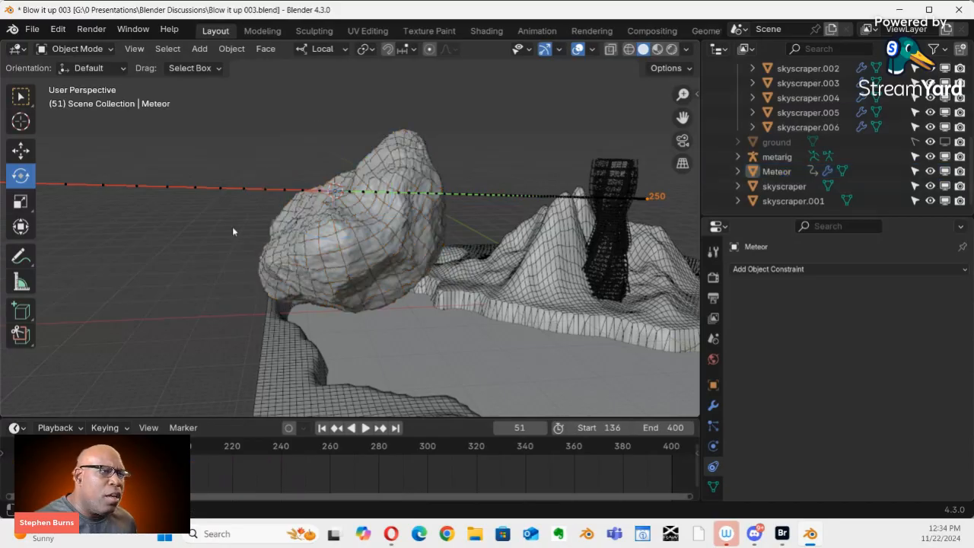
{"action": "left_click", "coordinate": [323, 229]}
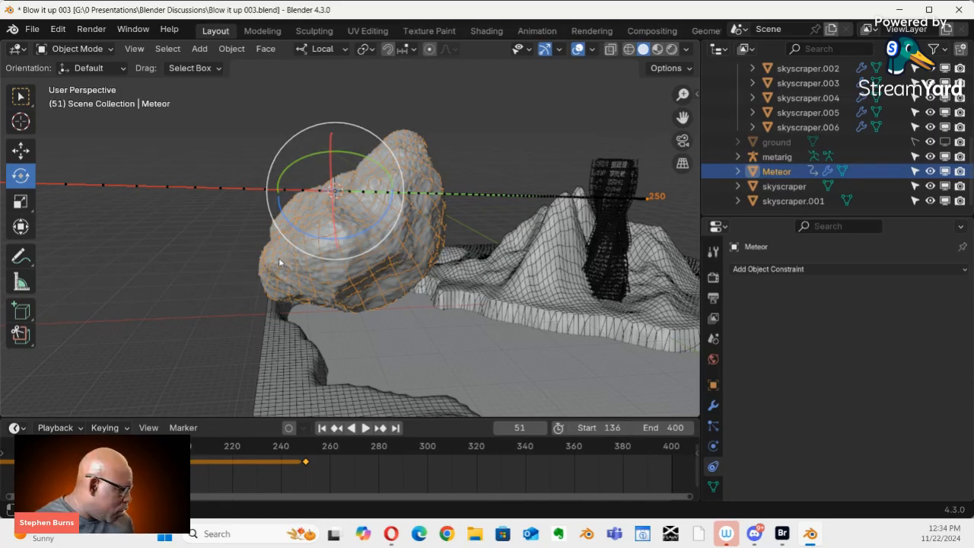
{"action": "key", "text": "shift+a"}
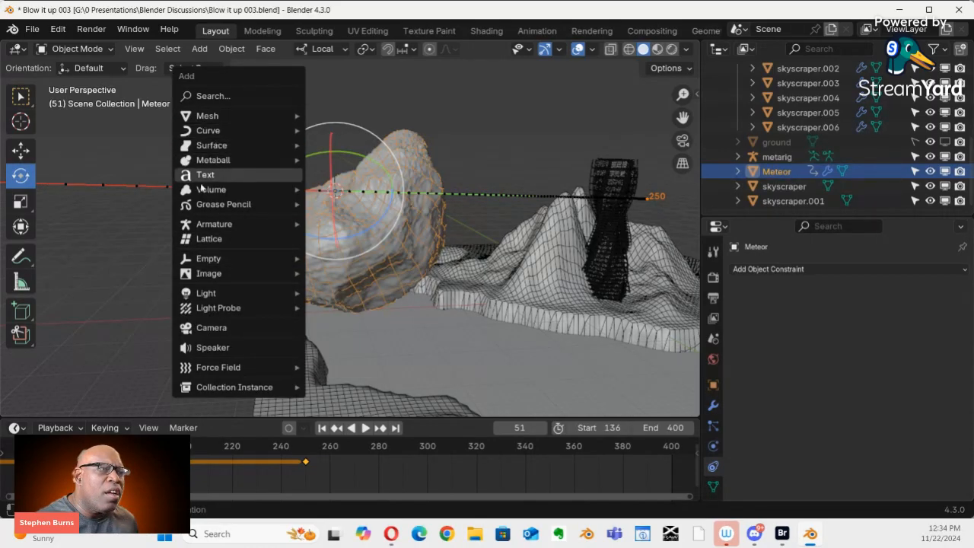
{"action": "mouse_move", "coordinate": [202, 191]}
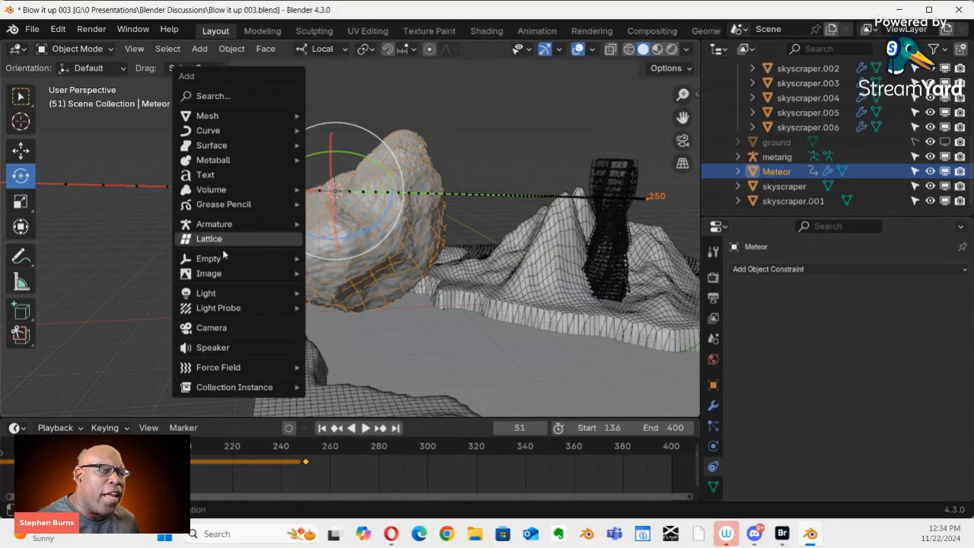
{"action": "mouse_move", "coordinate": [220, 260]}
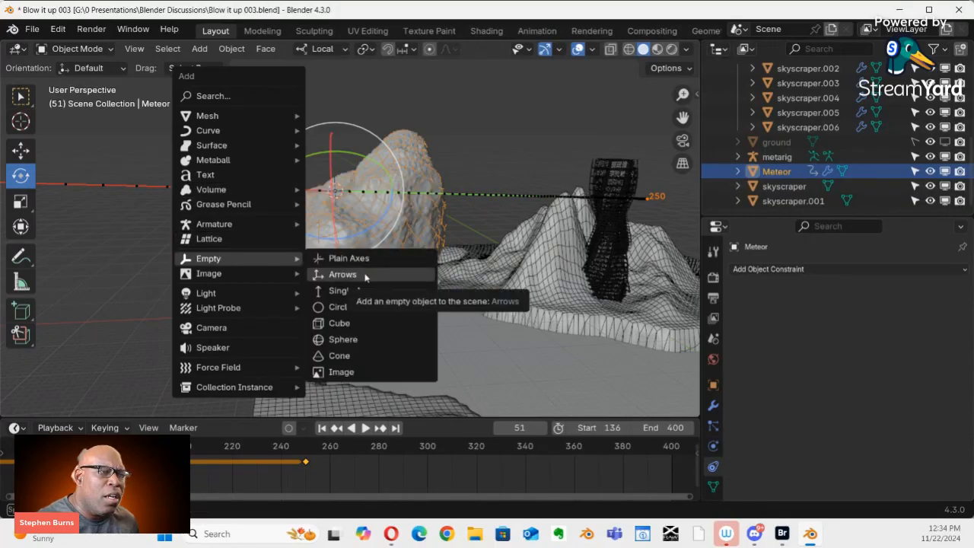
{"action": "left_click", "coordinate": [343, 327]}
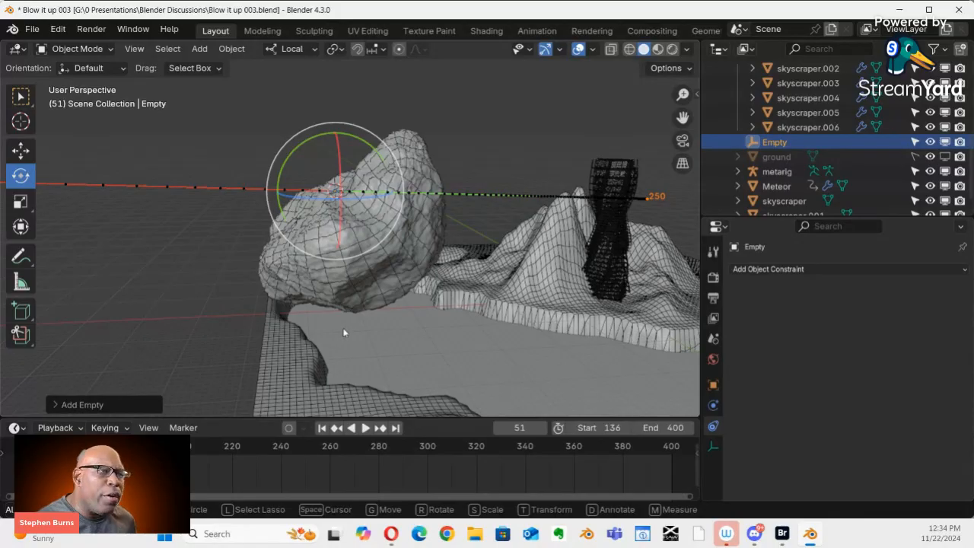
Turn on X-ray display and scale the new Empty up uniformly by a factor of about 13.34
{"action": "key", "text": "alt+z"}
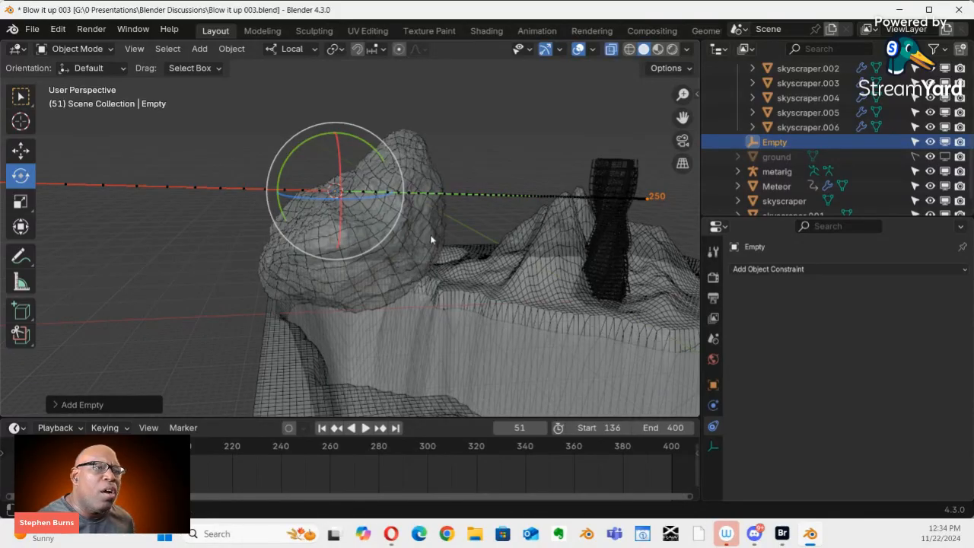
{"action": "scroll", "coordinate": [434, 236], "scroll_direction": "down", "scroll_amount": 10}
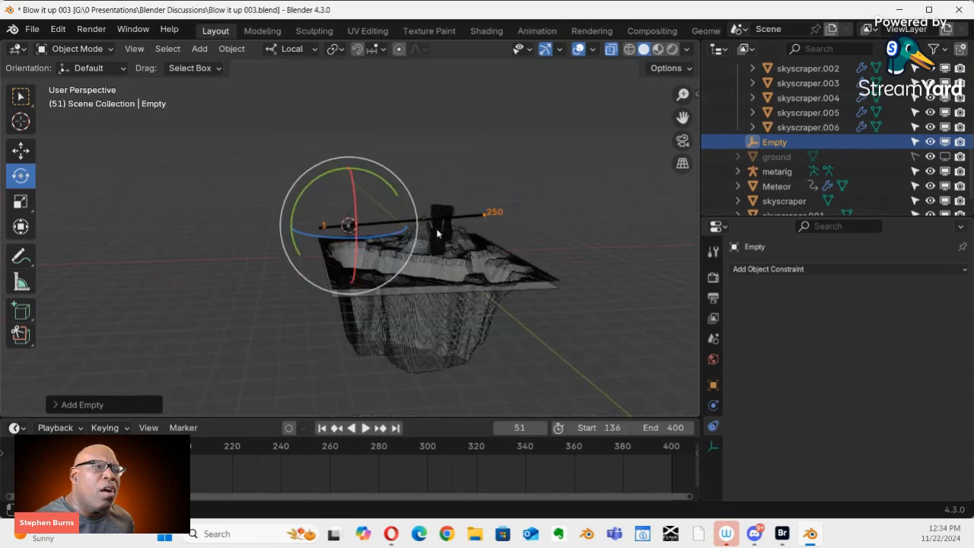
{"action": "scroll", "coordinate": [436, 233], "scroll_direction": "down", "scroll_amount": 3}
{"action": "scroll", "coordinate": [437, 229], "scroll_direction": "up", "scroll_amount": 17}
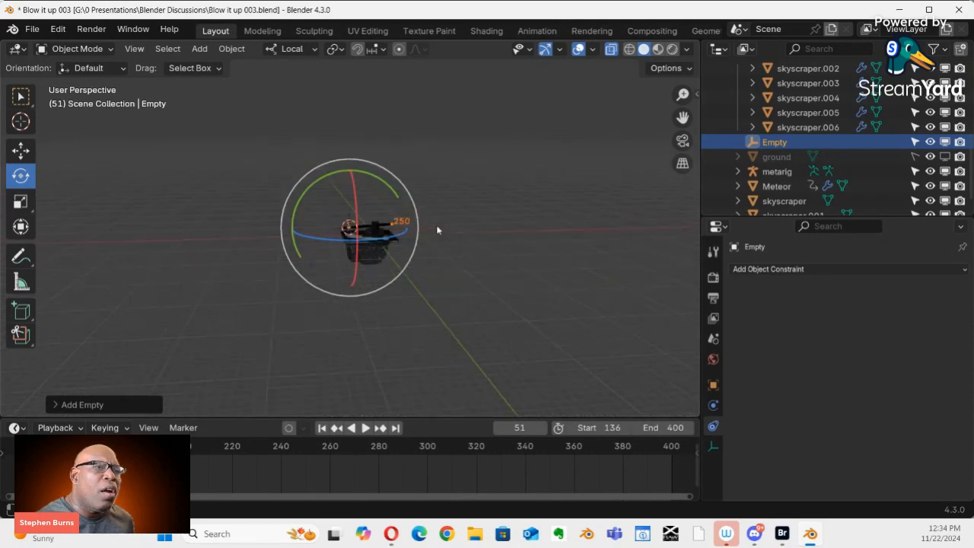
{"action": "scroll", "coordinate": [436, 227], "scroll_direction": "down", "scroll_amount": 3}
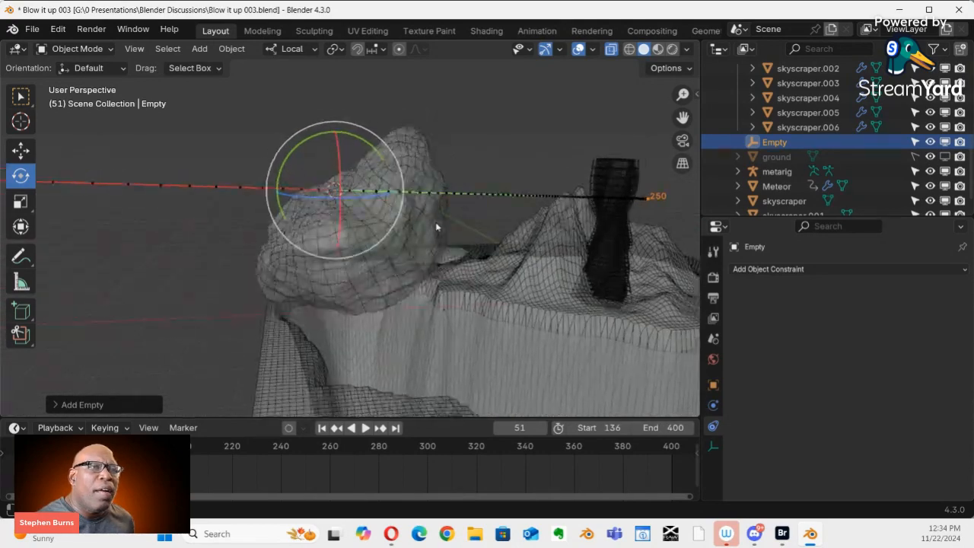
{"action": "scroll", "coordinate": [436, 227], "scroll_direction": "up", "scroll_amount": 1}
{"action": "scroll", "coordinate": [435, 221], "scroll_direction": "up", "scroll_amount": 3}
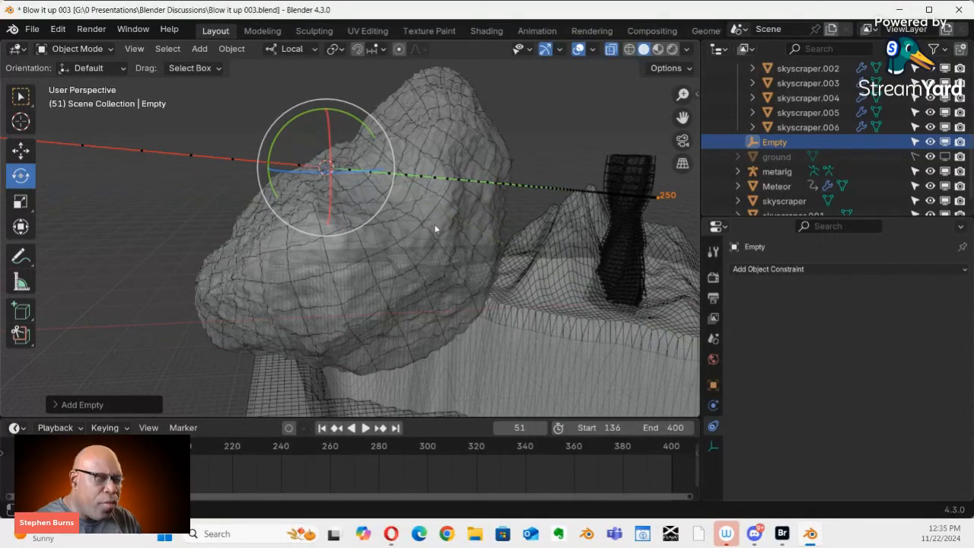
{"action": "scroll", "coordinate": [436, 228], "scroll_direction": "up", "scroll_amount": 3}
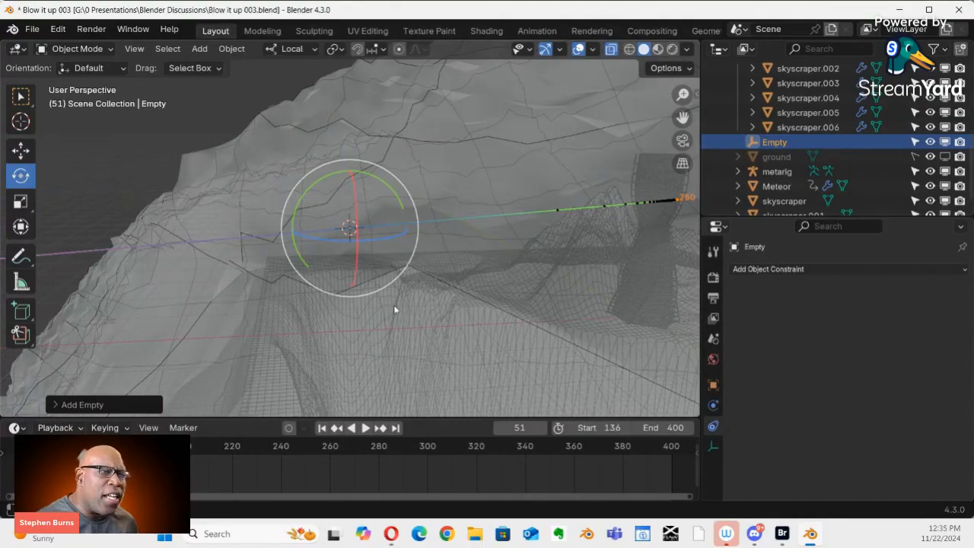
{"action": "key", "text": "s"}
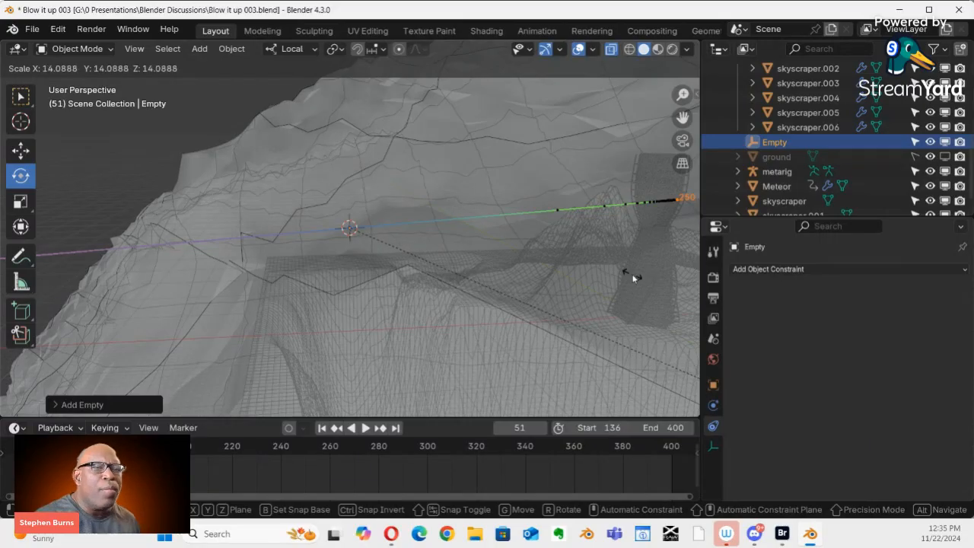
{"action": "left_click", "coordinate": [578, 262]}
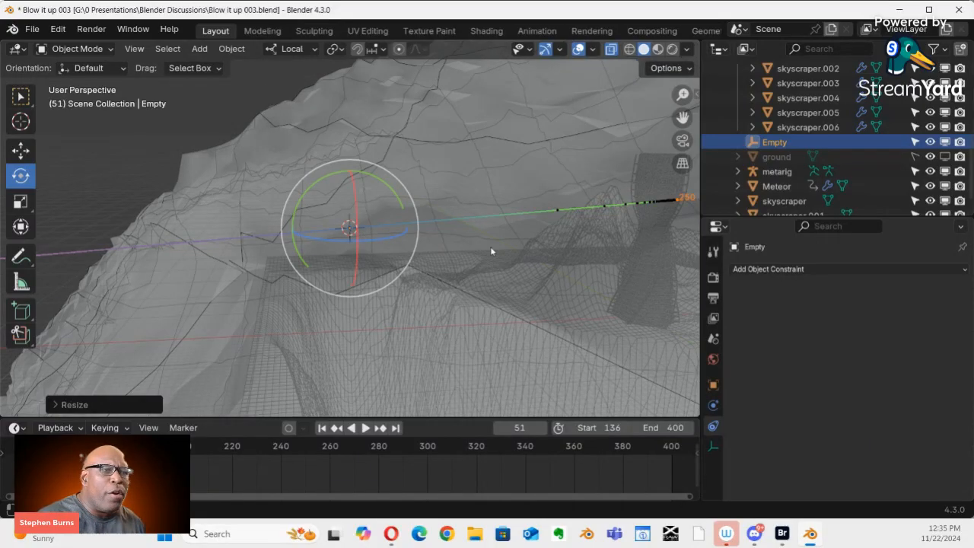
Select the Empty inside the Meteor and toggle its viewport display off and on to locate it
{"action": "middle_click_drag", "start_coordinate": [365, 246], "coordinate": [350, 232]}
{"action": "left_click", "coordinate": [354, 228]}
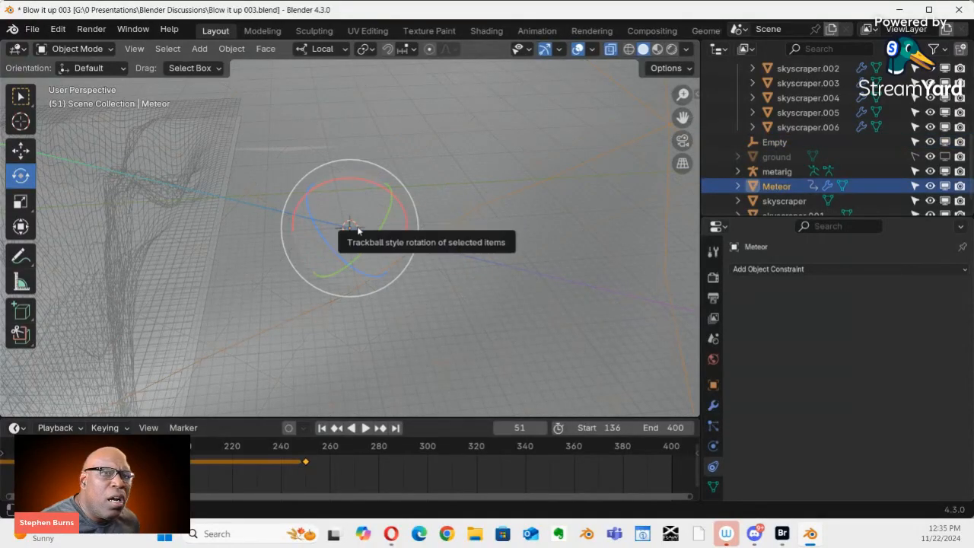
{"action": "left_click", "coordinate": [775, 142]}
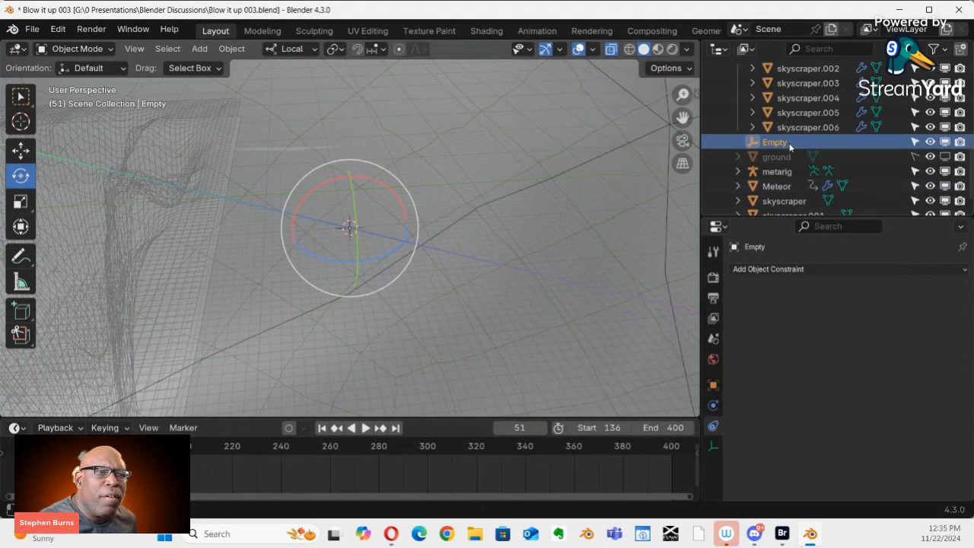
{"action": "left_click", "coordinate": [944, 142]}
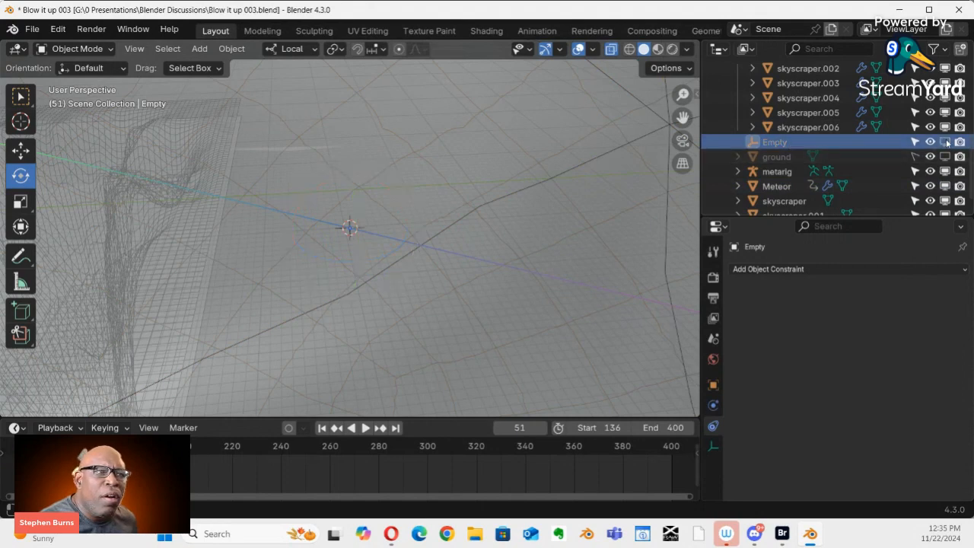
{"action": "left_click", "coordinate": [945, 143]}
{"action": "left_click", "coordinate": [946, 143]}
{"action": "left_click", "coordinate": [946, 143]}
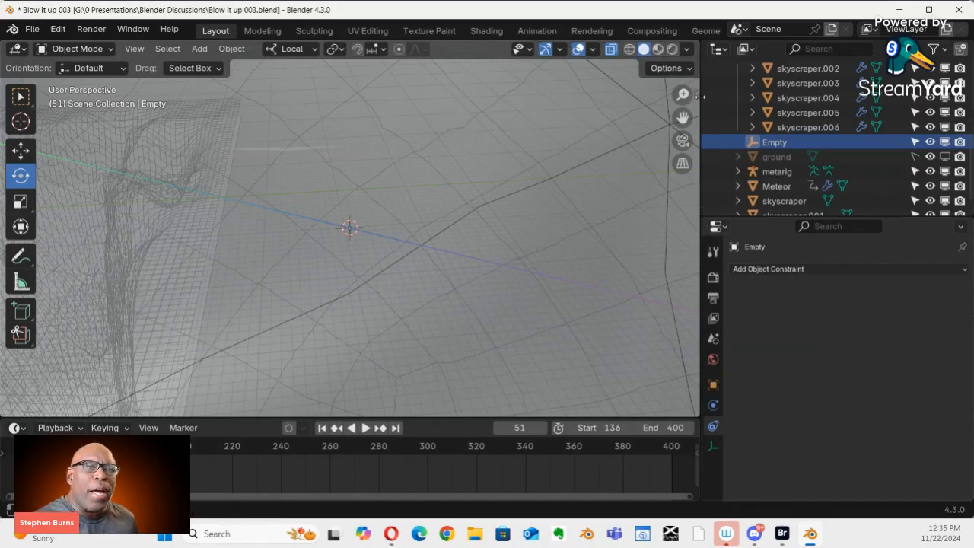
Set the Empty's scale to 100 on the X, Y and Z axes
{"action": "key", "text": "n"}
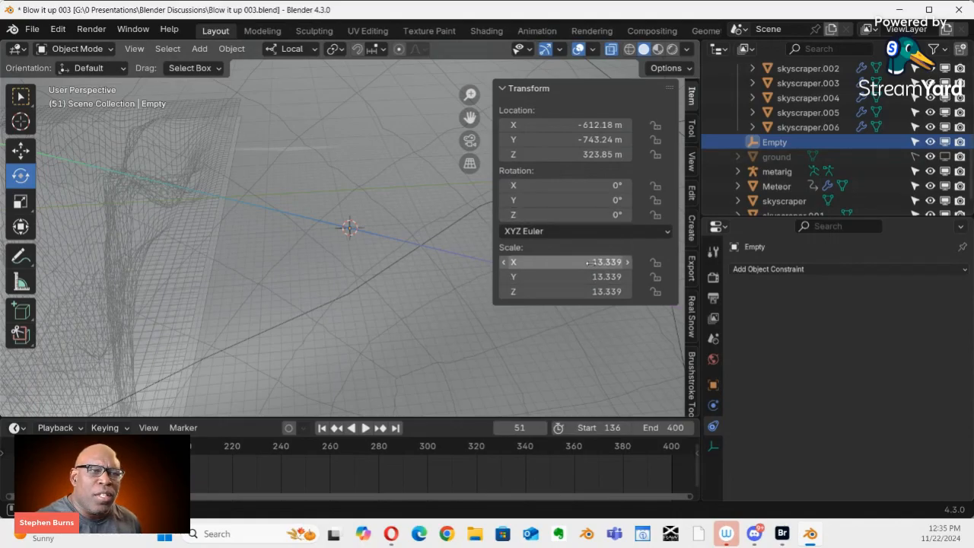
{"action": "left_click_drag", "start_coordinate": [587, 262], "coordinate": [613, 268]}
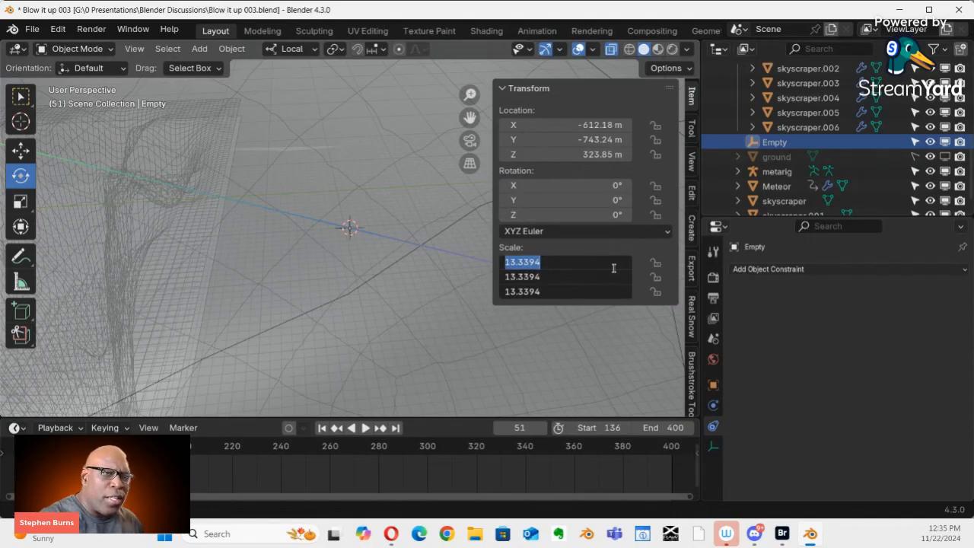
{"action": "key", "text": "Return"}
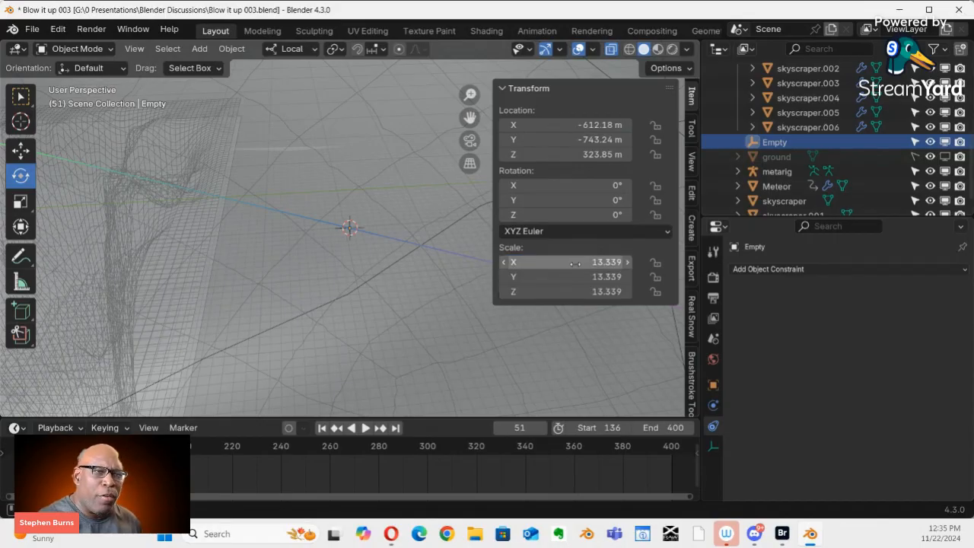
{"action": "mouse_move", "coordinate": [575, 261]}
{"action": "left_mouse_down"}
{"action": "mouse_move", "coordinate": [564, 312]}
{"action": "mouse_move", "coordinate": [574, 269]}
{"action": "left_mouse_up"}
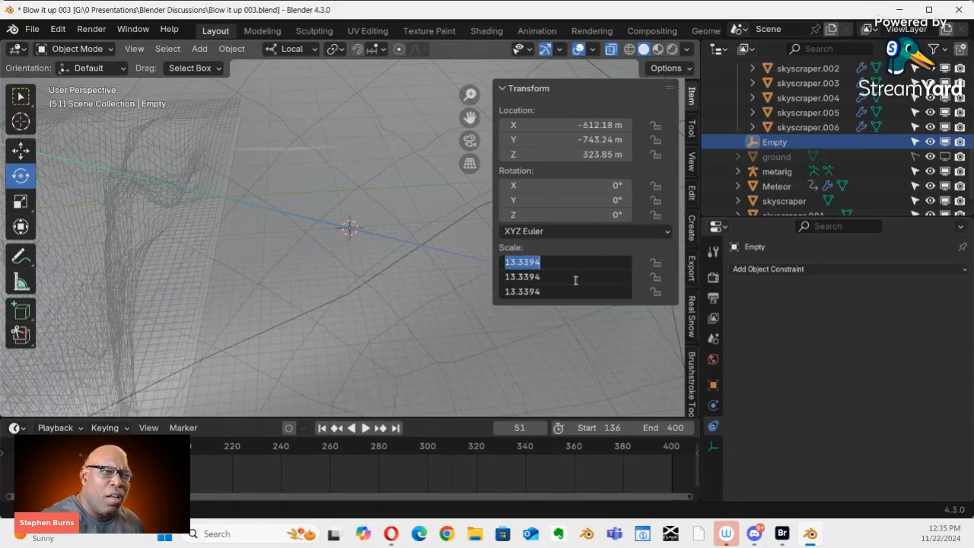
{"action": "type", "text": "100"}
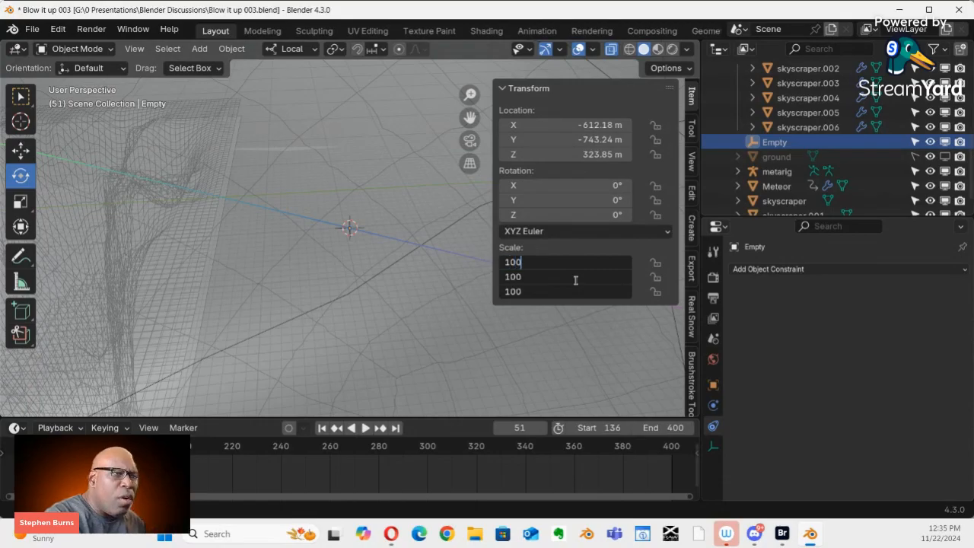
{"action": "key", "text": "Return"}
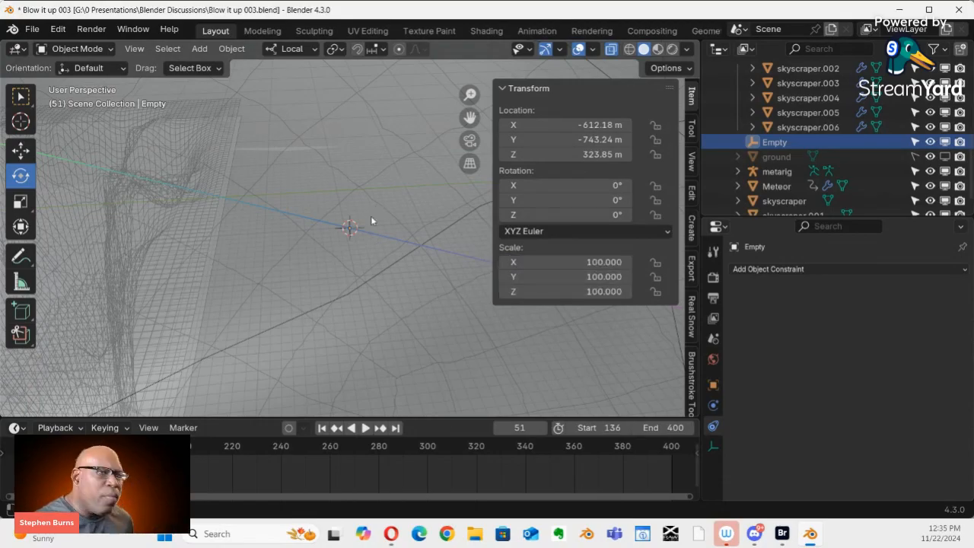
Find the Empty in the object hierarchy and move it directly under the top-level Scene Collection
{"action": "scroll", "coordinate": [357, 255], "scroll_direction": "down", "scroll_amount": 4}
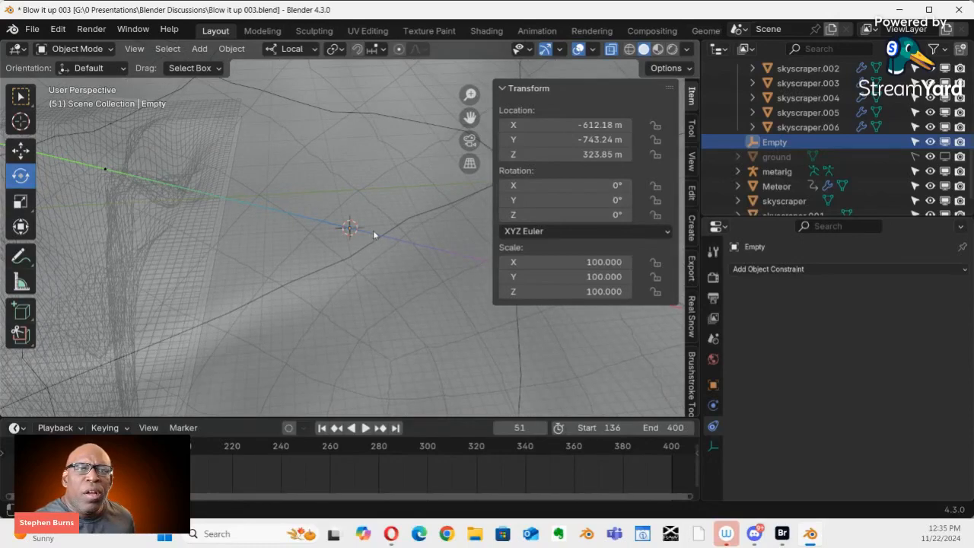
{"action": "scroll", "coordinate": [376, 225], "scroll_direction": "down", "scroll_amount": 2}
{"action": "scroll", "coordinate": [781, 133], "scroll_direction": "up", "scroll_amount": 5}
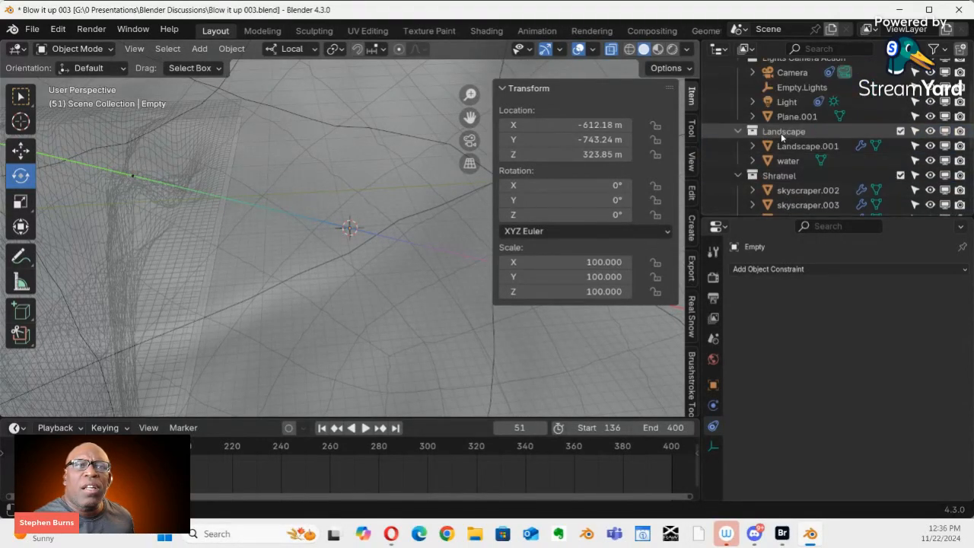
{"action": "scroll", "coordinate": [780, 133], "scroll_direction": "down", "scroll_amount": 5}
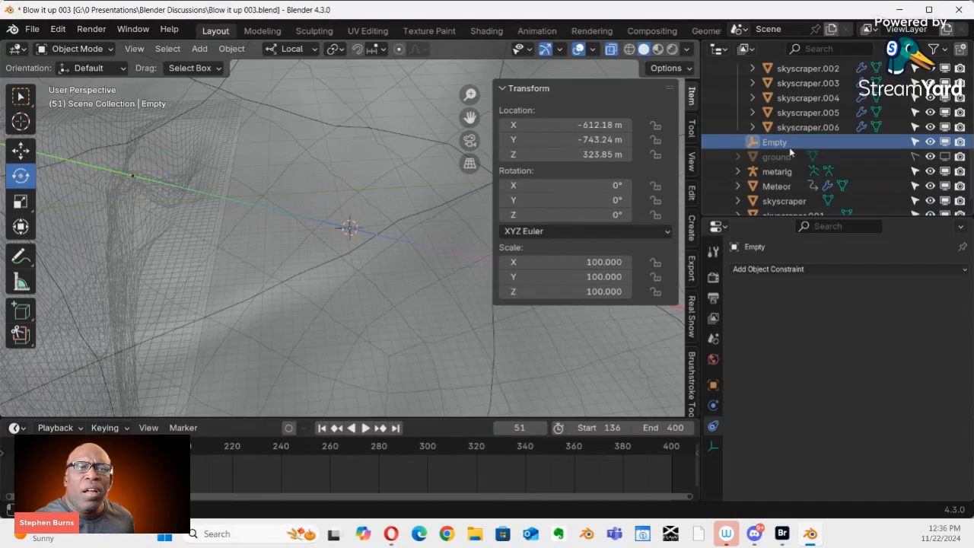
{"action": "scroll", "coordinate": [791, 163], "scroll_direction": "down", "scroll_amount": 1}
{"action": "scroll", "coordinate": [791, 162], "scroll_direction": "up", "scroll_amount": 9}
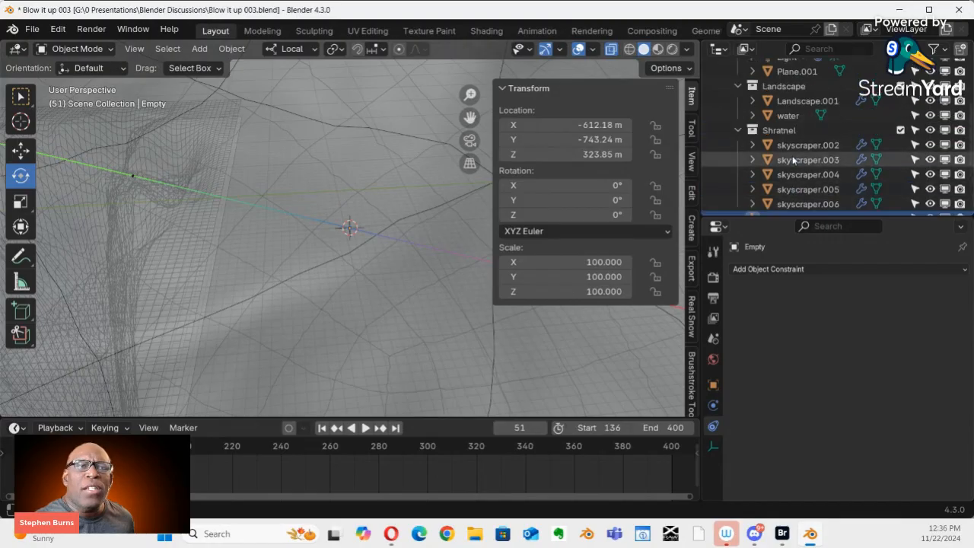
{"action": "scroll", "coordinate": [784, 164], "scroll_direction": "down", "scroll_amount": 5}
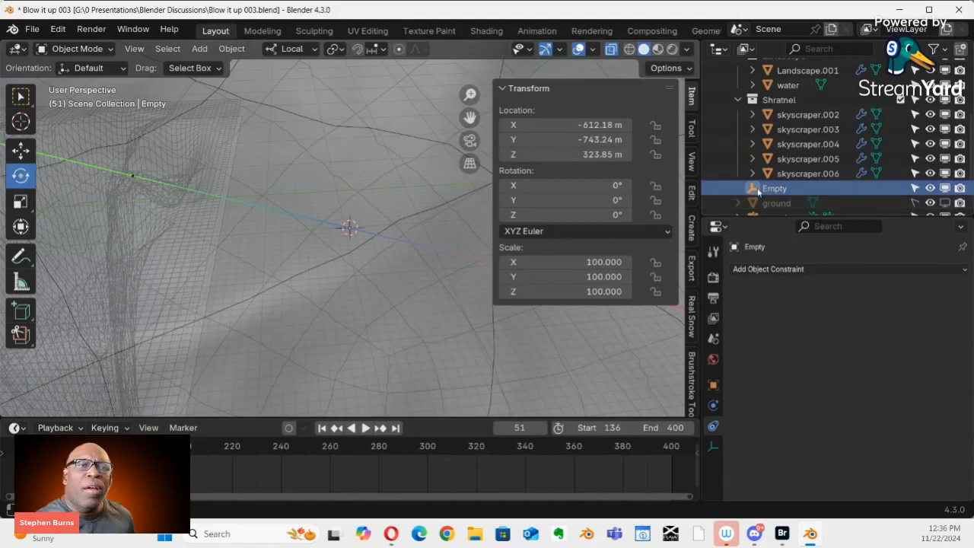
{"action": "left_click_drag", "start_coordinate": [753, 189], "coordinate": [783, 82]}
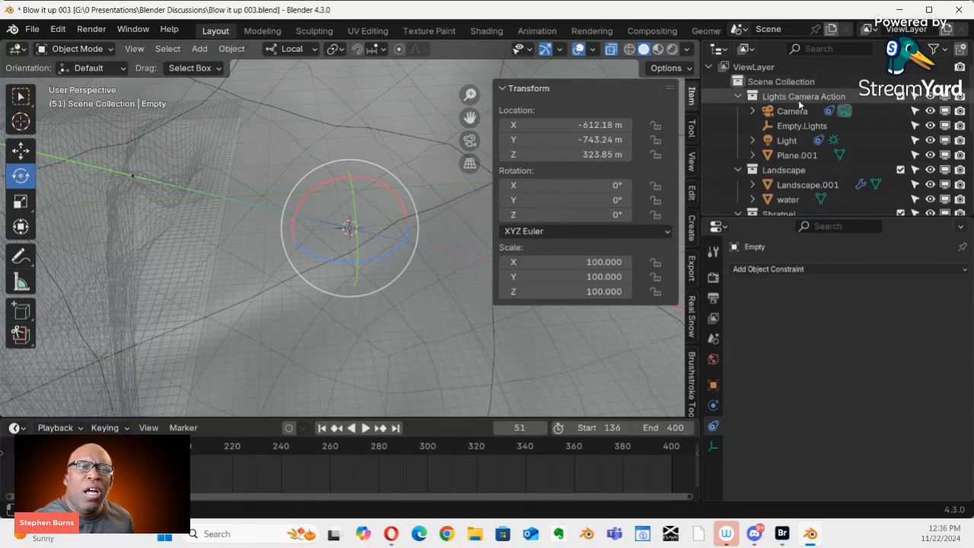
{"action": "scroll", "coordinate": [802, 138], "scroll_direction": "down", "scroll_amount": 8}
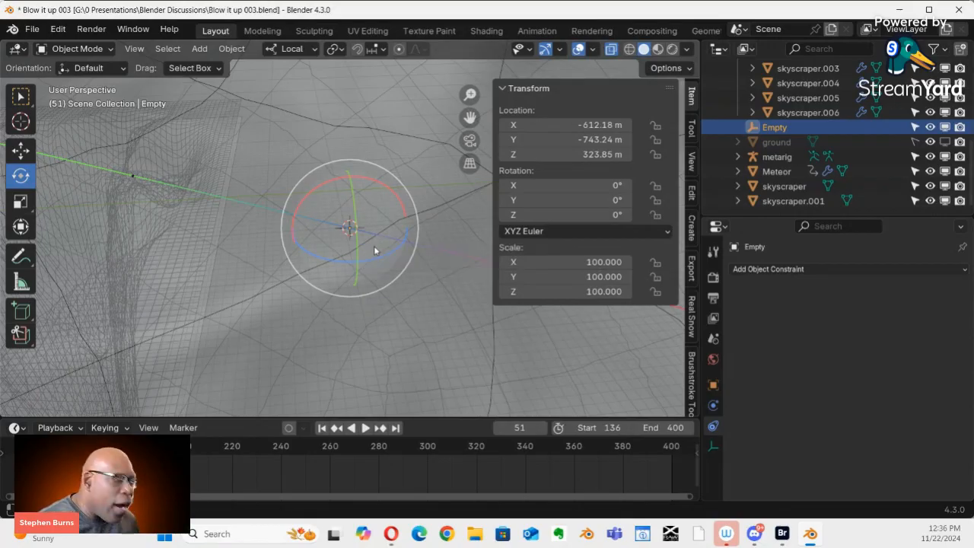
Scale the Empty up uniformly until its scale is about 24992.934 on all axes
{"action": "key", "text": "s"}
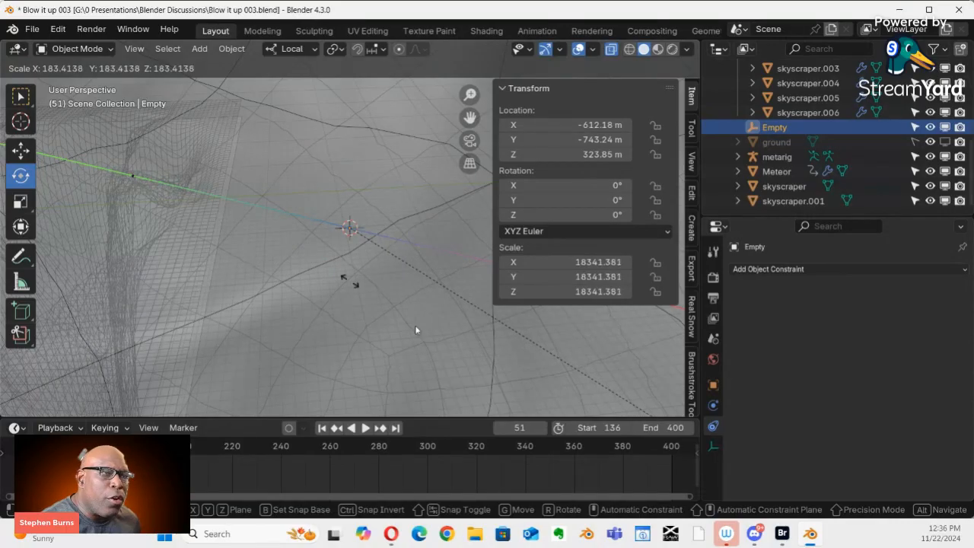
{"action": "left_click", "coordinate": [660, 66]}
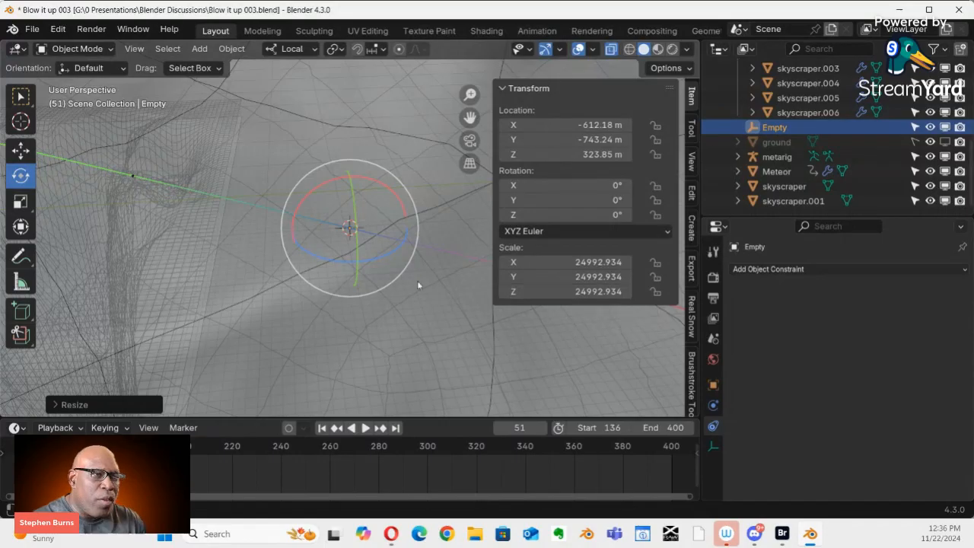
Examine the enlarged Empty around the Meteor from different distances and angles to locate its outline
{"action": "middle_click_drag", "start_coordinate": [404, 183], "coordinate": [380, 198]}
{"action": "scroll", "coordinate": [377, 197], "scroll_direction": "down", "scroll_amount": 16}
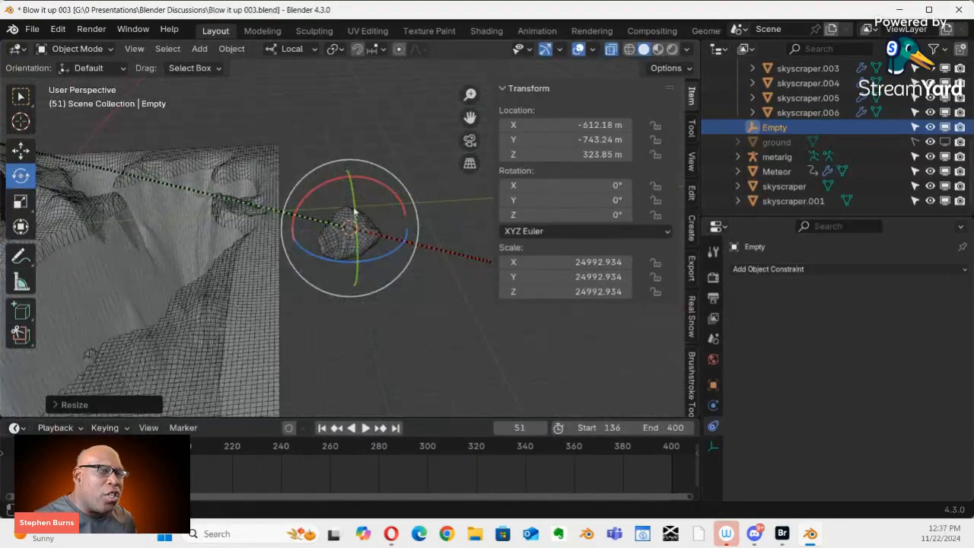
{"action": "scroll", "coordinate": [332, 275], "scroll_direction": "down", "scroll_amount": 10}
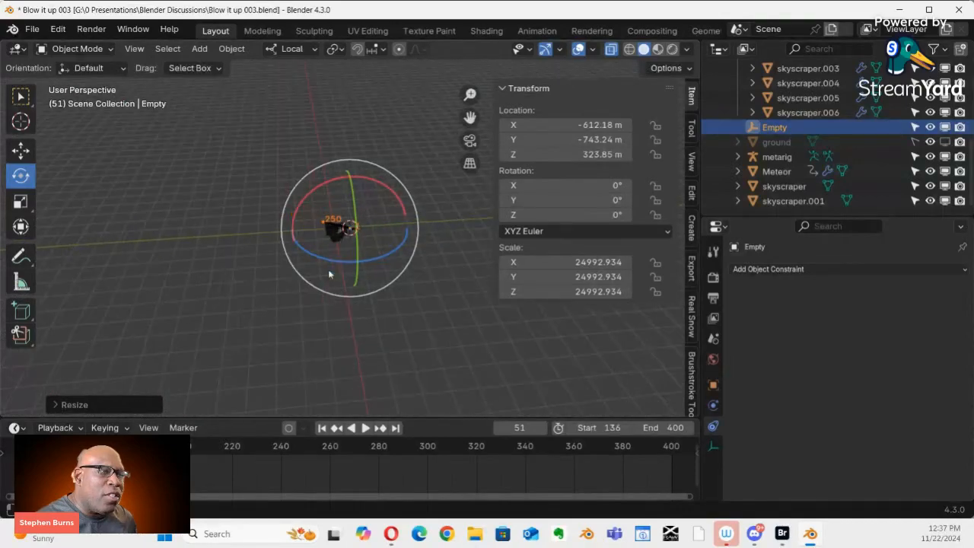
{"action": "scroll", "coordinate": [329, 266], "scroll_direction": "down", "scroll_amount": 4}
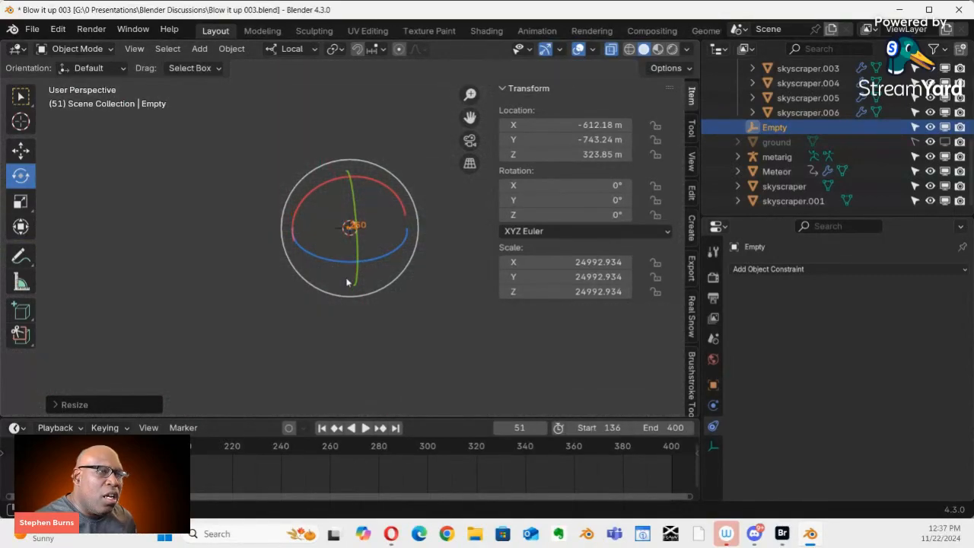
{"action": "scroll", "coordinate": [384, 165], "scroll_direction": "up", "scroll_amount": 10}
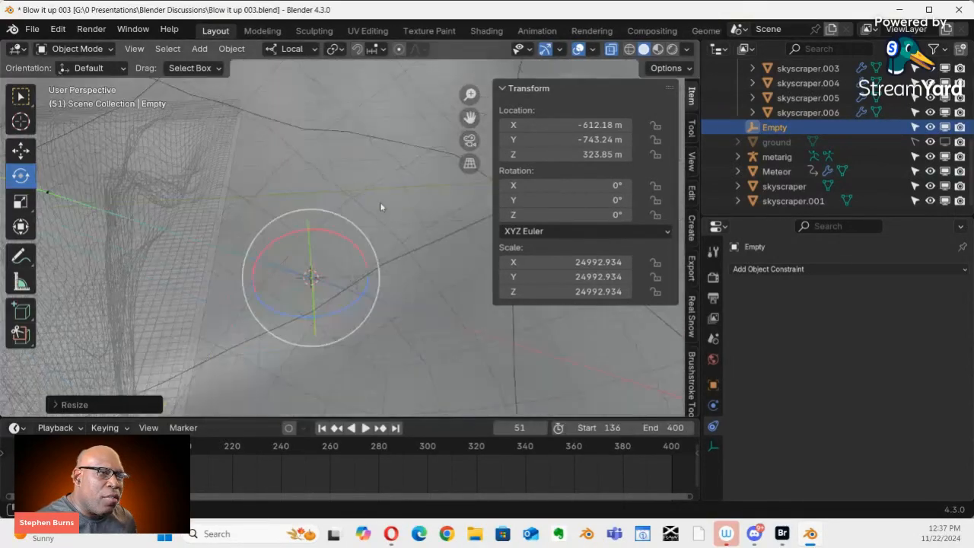
{"action": "middle_click_drag", "start_coordinate": [385, 194], "coordinate": [396, 178], "text": "shift"}
{"action": "middle_click_drag", "start_coordinate": [346, 253], "coordinate": [350, 219], "text": "shift"}
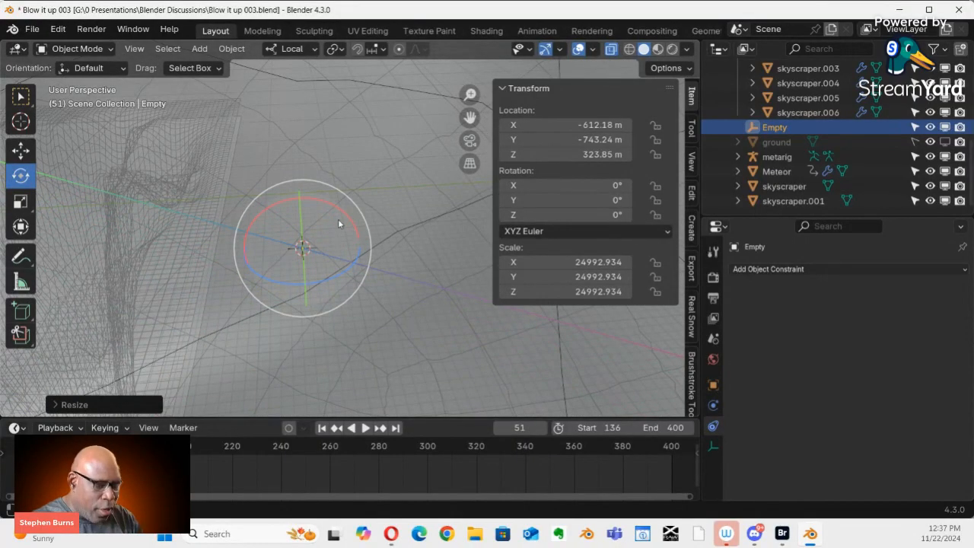
{"action": "key", "text": "KP_Decimal"}
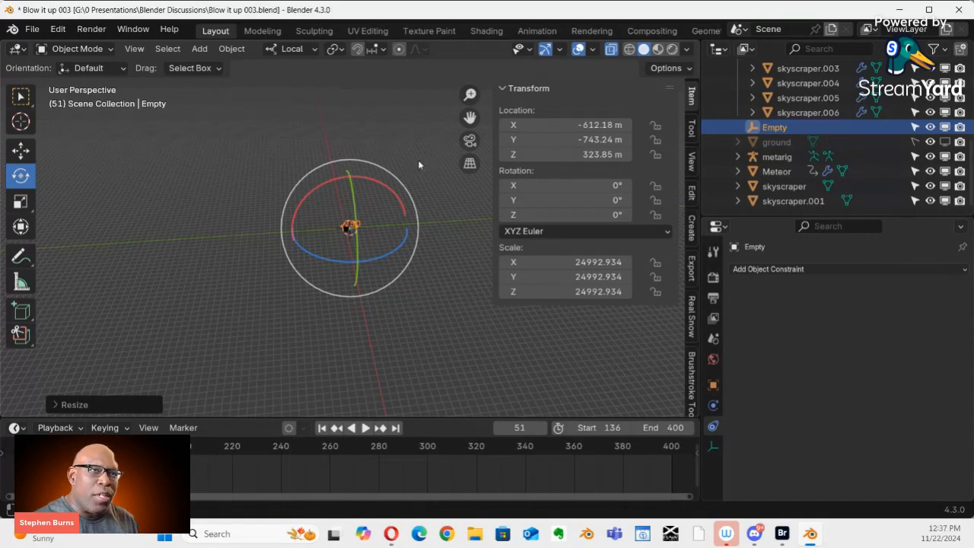
{"action": "left_click", "coordinate": [592, 50]}
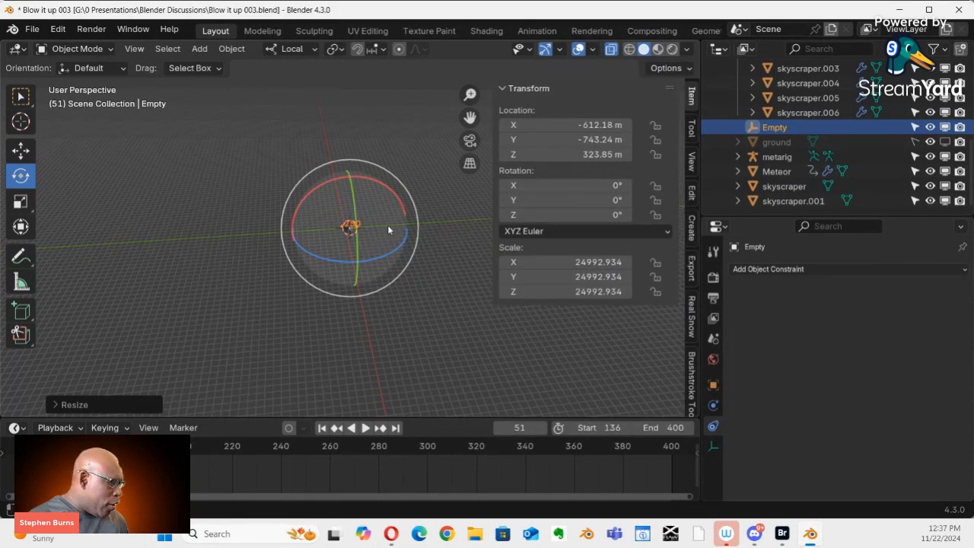
{"action": "middle_click_drag", "start_coordinate": [375, 244], "coordinate": [413, 144], "text": "ctrl"}
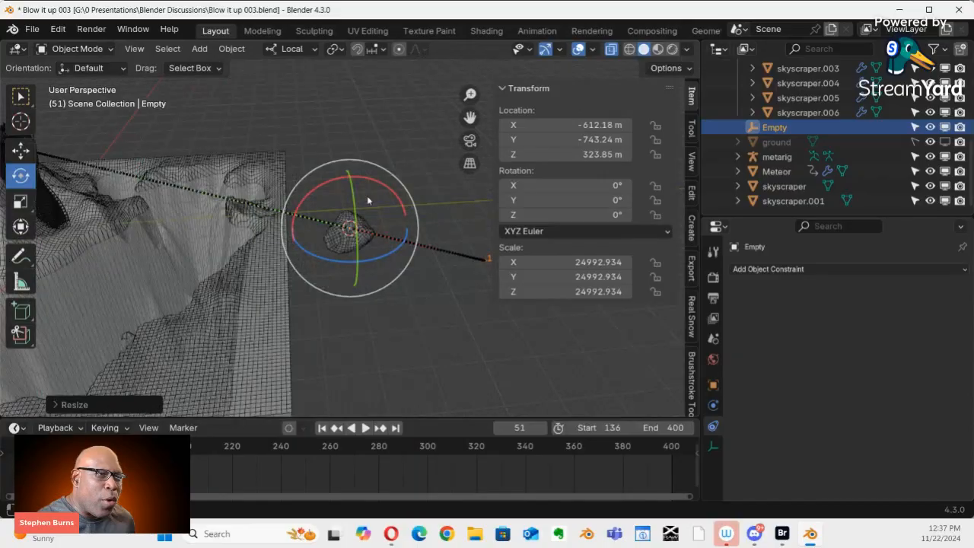
{"action": "middle_click_drag", "start_coordinate": [366, 200], "coordinate": [606, 250]}
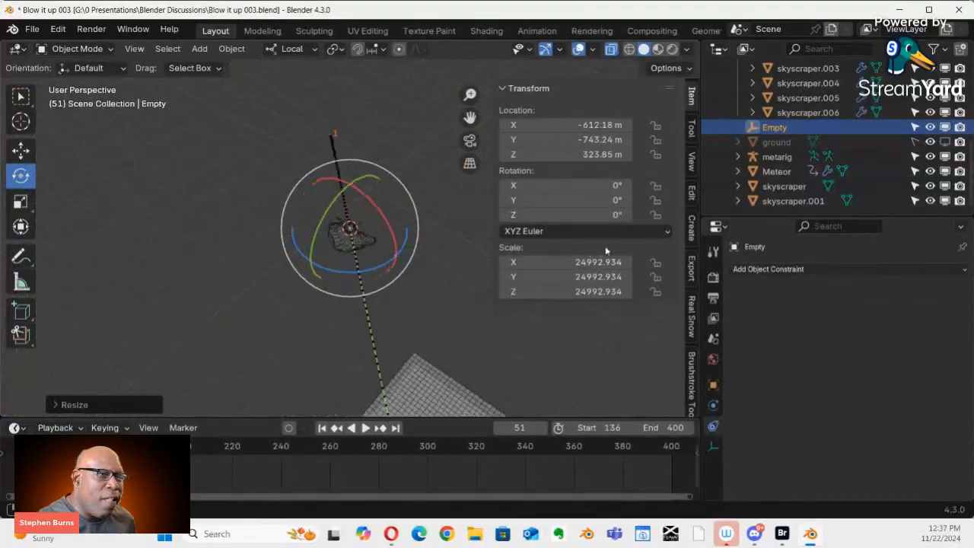
Move the Empty along the X axis to about -628.75 m, away from the Meteor
{"action": "middle_click_drag", "start_coordinate": [389, 266], "coordinate": [363, 219]}
{"action": "scroll", "coordinate": [404, 163], "scroll_direction": "up", "scroll_amount": 5}
{"action": "middle_click_drag", "start_coordinate": [362, 221], "coordinate": [246, 274], "text": "shift"}
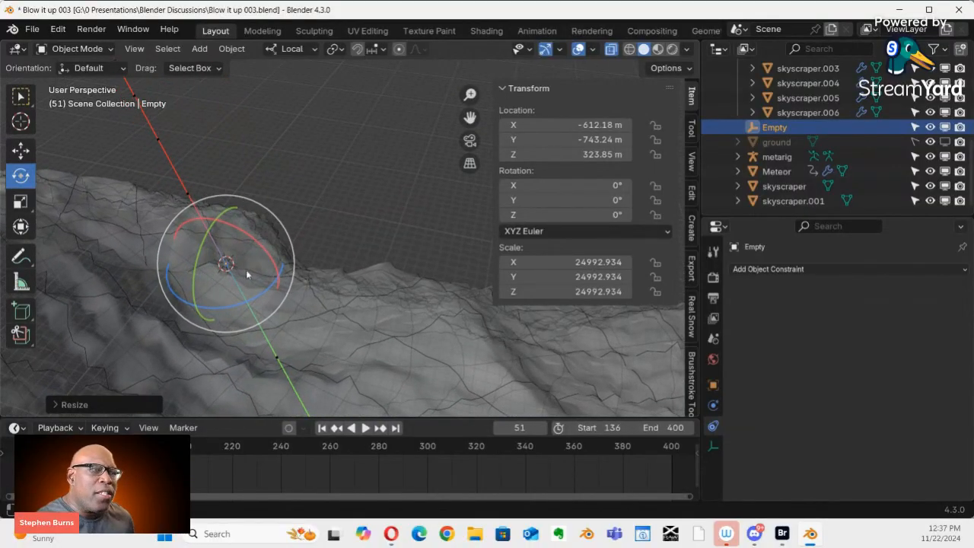
{"action": "left_click", "coordinate": [21, 149]}
{"action": "left_click_drag", "start_coordinate": [194, 308], "coordinate": [306, 201]}
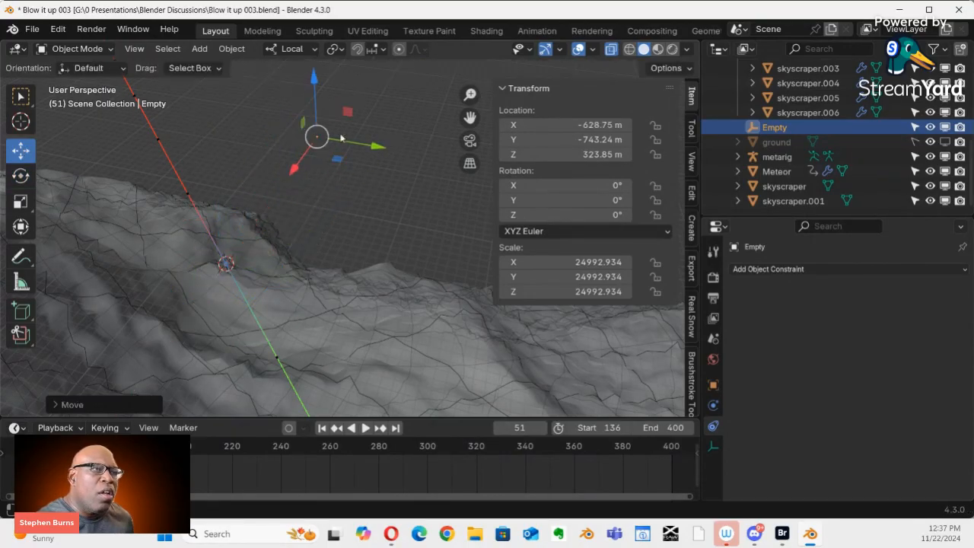
{"action": "middle_click_drag", "start_coordinate": [324, 149], "coordinate": [343, 331]}
{"action": "middle_click_drag", "start_coordinate": [314, 216], "coordinate": [361, 82]}
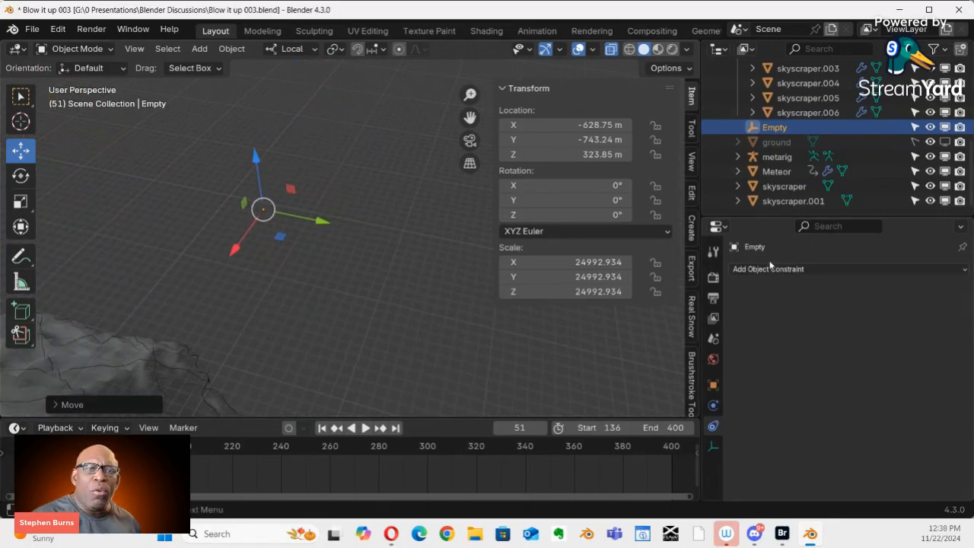
Test the Axes, Name and In Front viewport display options of the Empty's object properties, switching each one off again
{"action": "left_click", "coordinate": [714, 385]}
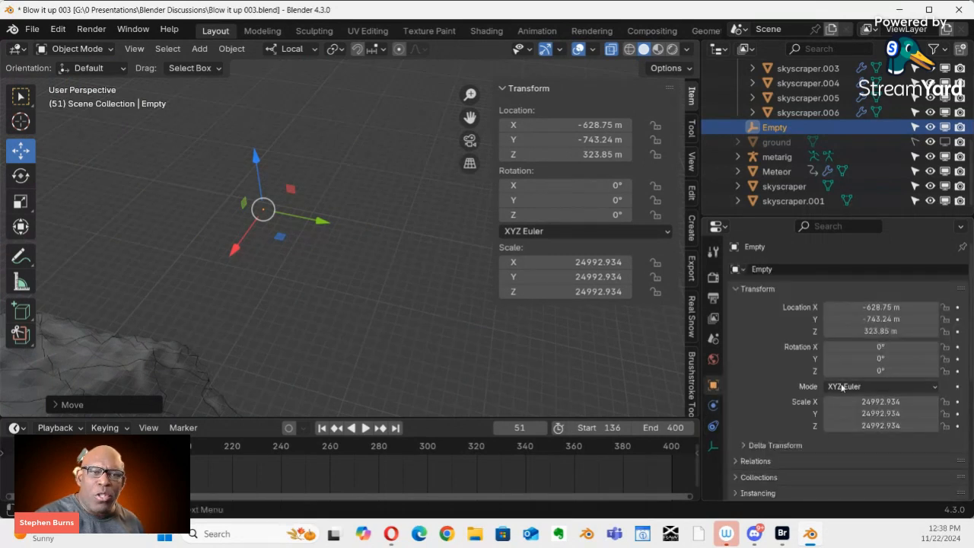
{"action": "scroll", "coordinate": [842, 383], "scroll_direction": "down", "scroll_amount": 6}
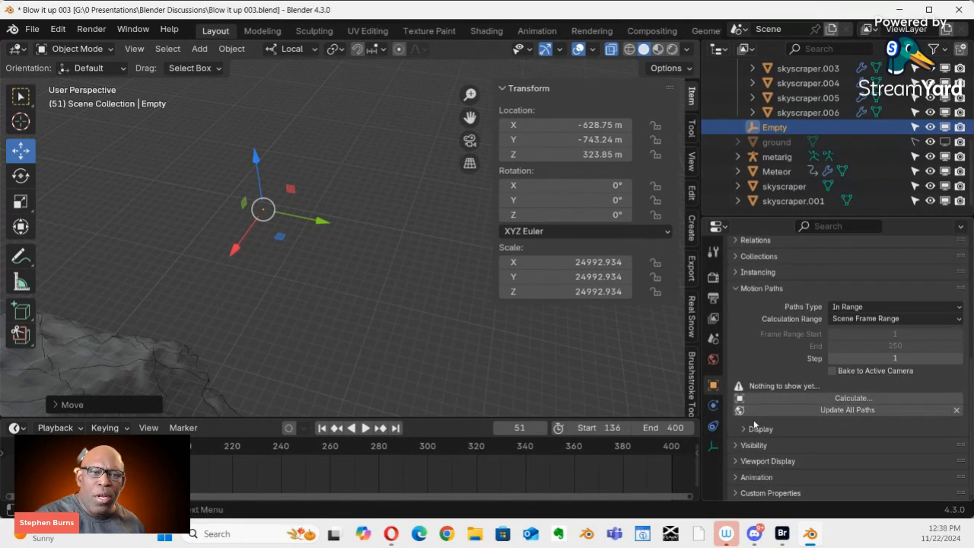
{"action": "left_click", "coordinate": [737, 462]}
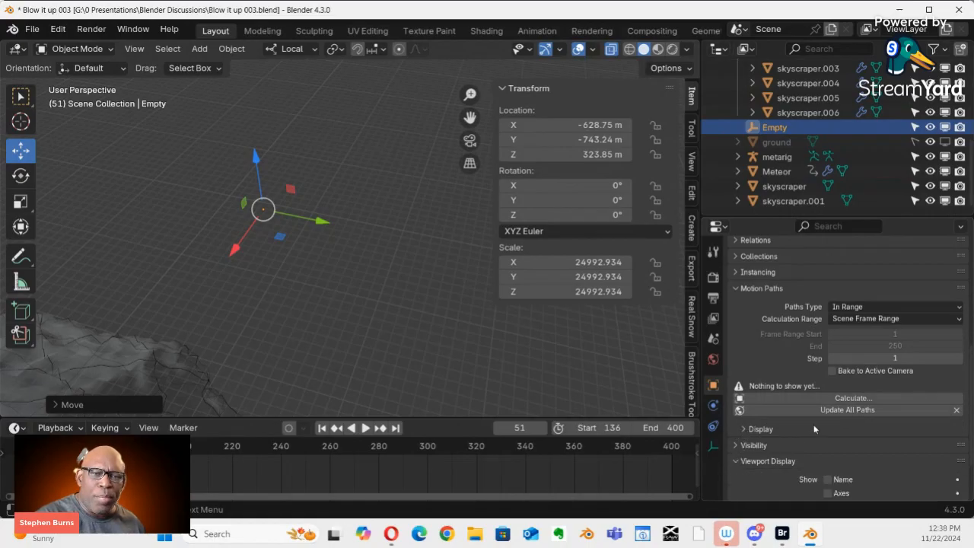
{"action": "scroll", "coordinate": [813, 424], "scroll_direction": "down", "scroll_amount": 2}
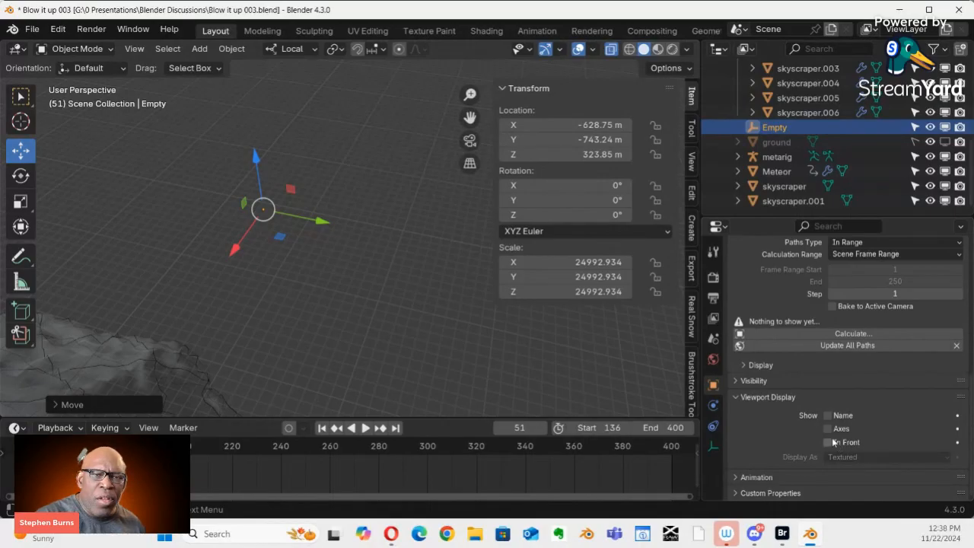
{"action": "left_click", "coordinate": [828, 429]}
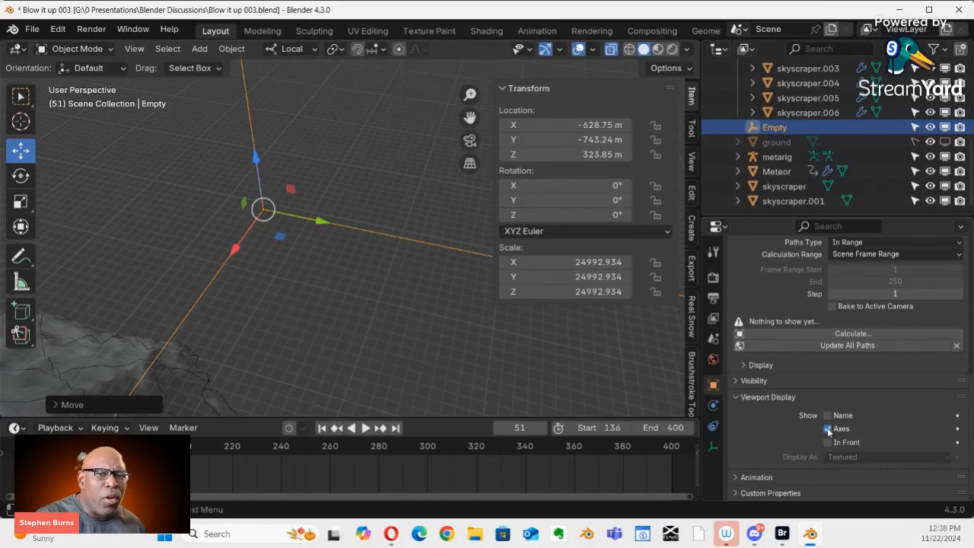
{"action": "left_click", "coordinate": [827, 416]}
{"action": "left_click", "coordinate": [827, 416]}
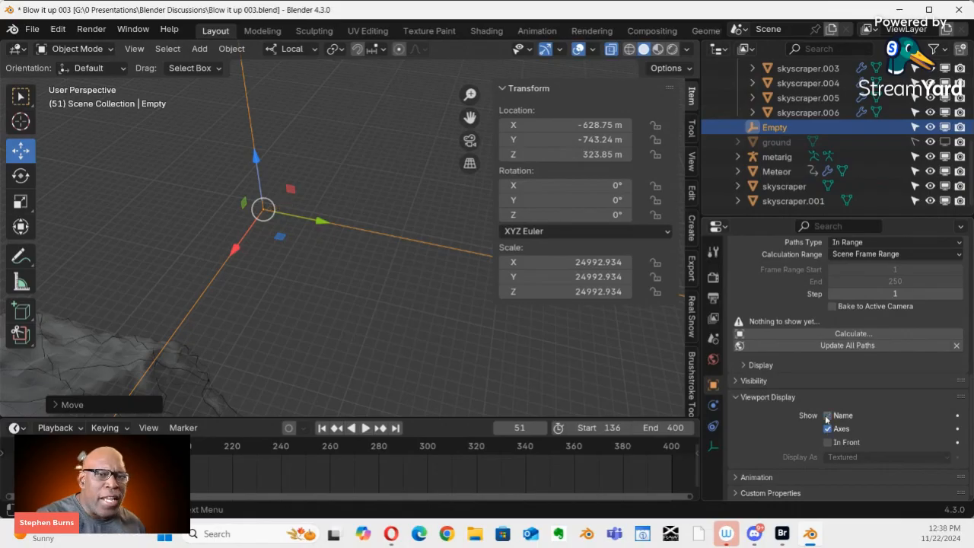
{"action": "left_click", "coordinate": [828, 442]}
{"action": "left_click", "coordinate": [827, 442]}
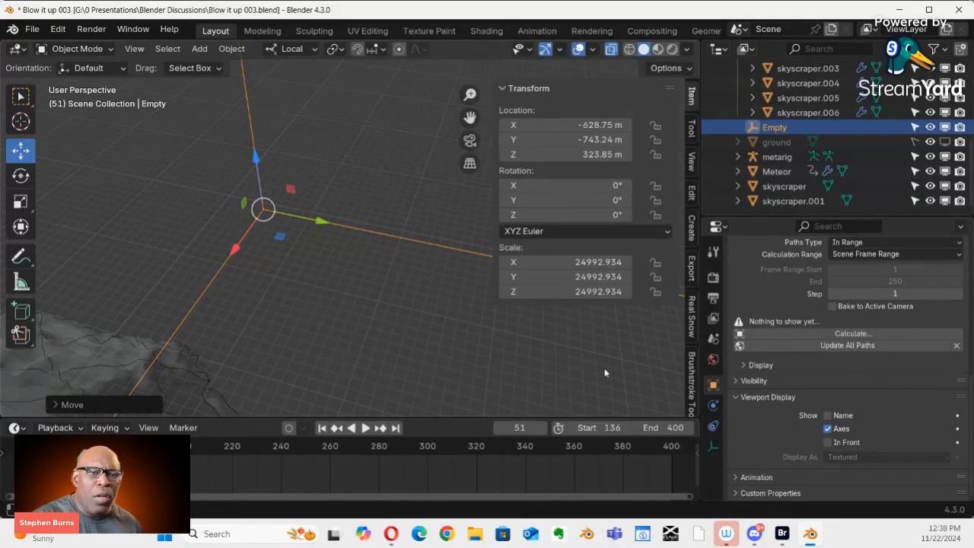
{"action": "left_click", "coordinate": [828, 429]}
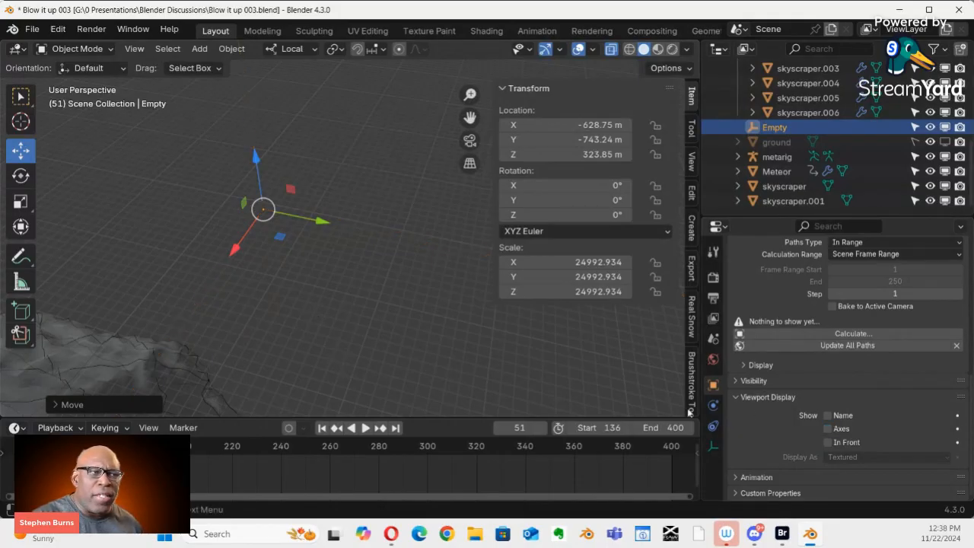
Turn on the Axes and In Front viewport display options for the Empty and set its object display type to Wire
{"action": "left_click", "coordinate": [839, 430]}
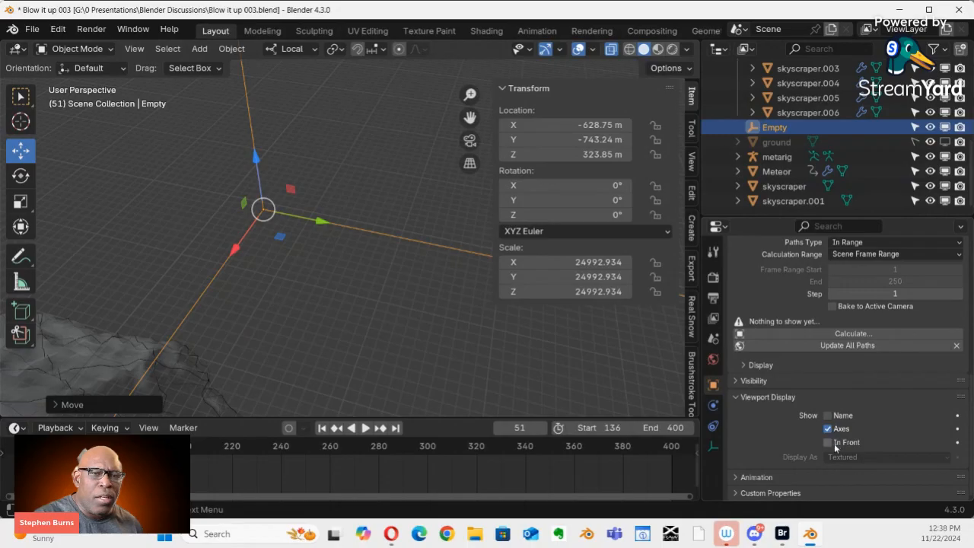
{"action": "left_click", "coordinate": [828, 416]}
{"action": "left_click", "coordinate": [827, 416]}
{"action": "left_click", "coordinate": [827, 442]}
{"action": "left_click", "coordinate": [855, 457]}
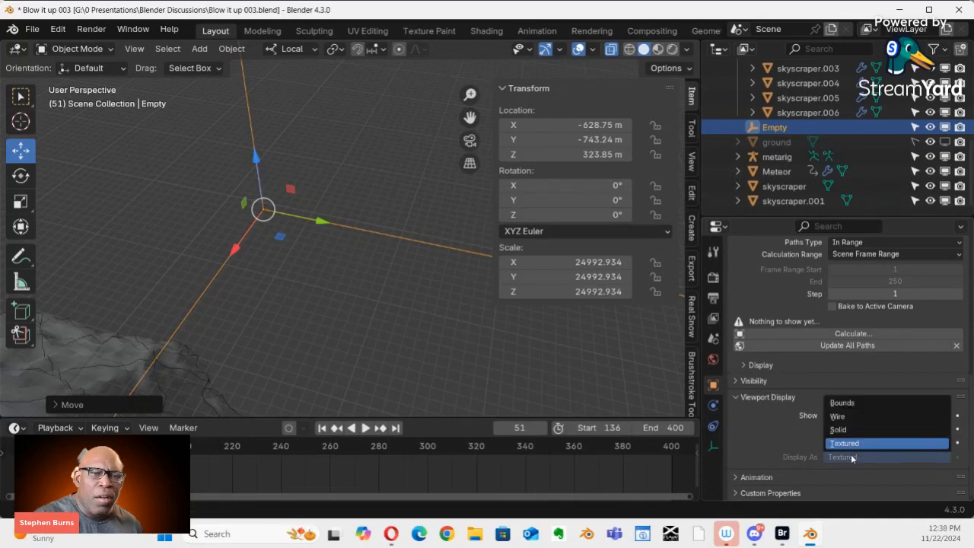
{"action": "left_click", "coordinate": [840, 417]}
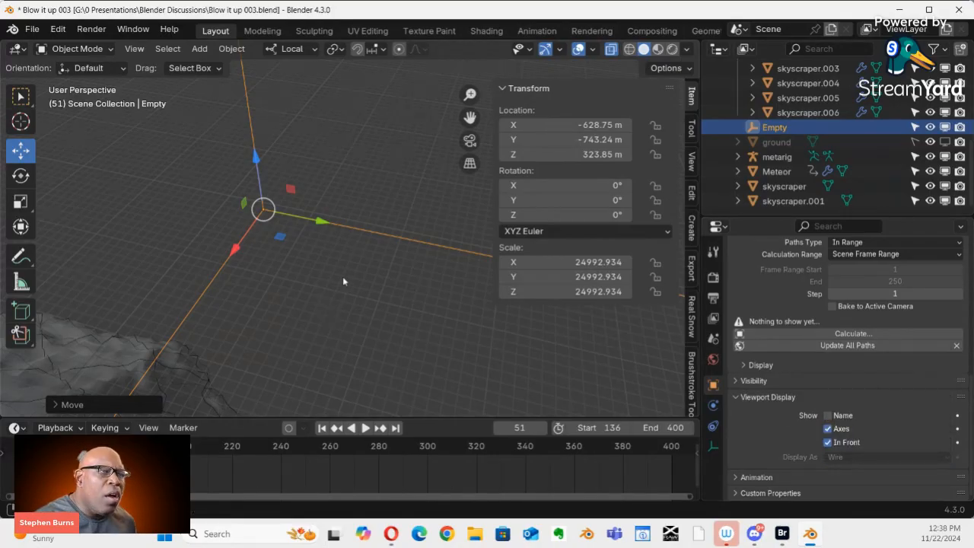
Set the Empty's display size to 1000 m in its object data properties
{"action": "mouse_move", "coordinate": [350, 248]}
{"action": "middle_mouse_down"}
{"action": "mouse_move", "coordinate": [355, 228]}
{"action": "mouse_move", "coordinate": [356, 242]}
{"action": "middle_mouse_up"}
{"action": "scroll", "coordinate": [356, 242], "scroll_direction": "down", "scroll_amount": 10}
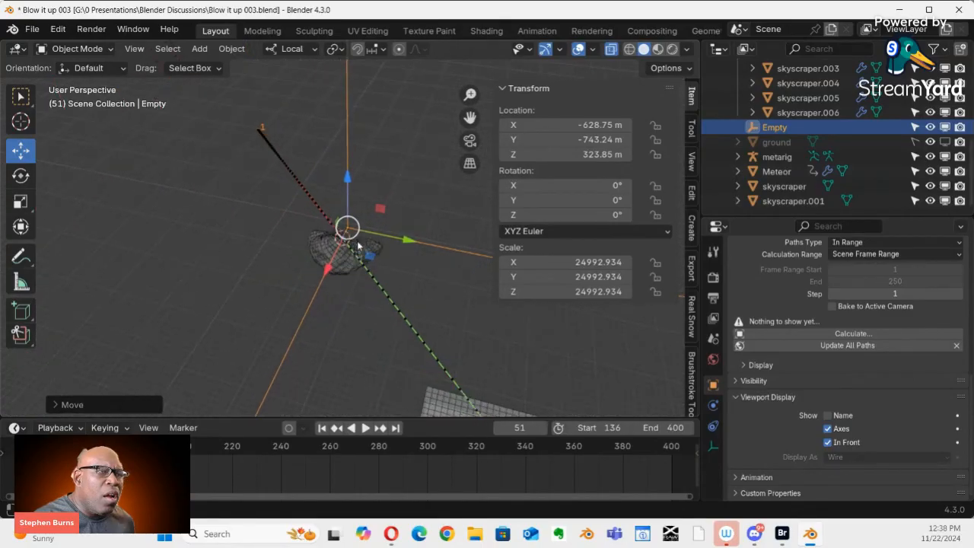
{"action": "scroll", "coordinate": [360, 245], "scroll_direction": "up", "scroll_amount": 3}
{"action": "scroll", "coordinate": [364, 248], "scroll_direction": "up", "scroll_amount": 6}
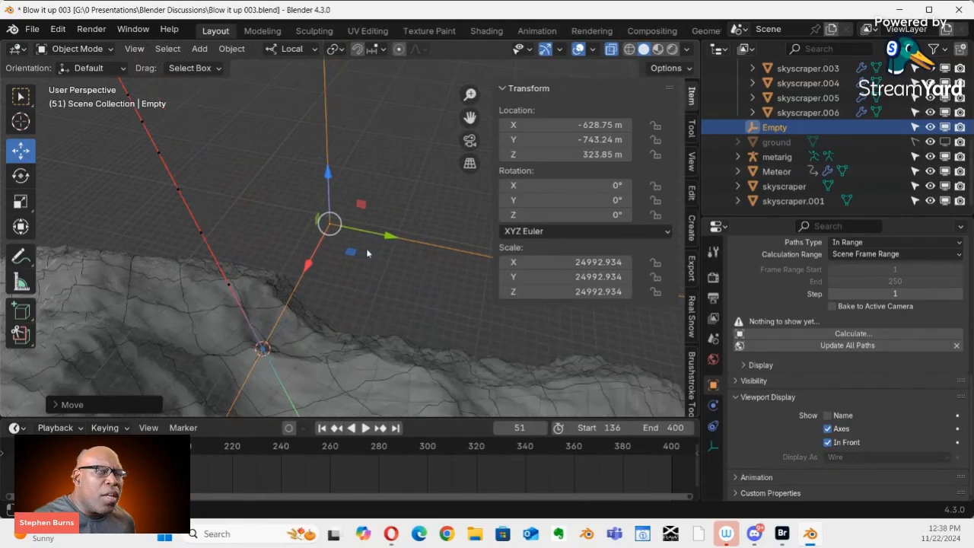
{"action": "middle_click_drag", "start_coordinate": [326, 281], "coordinate": [343, 303]}
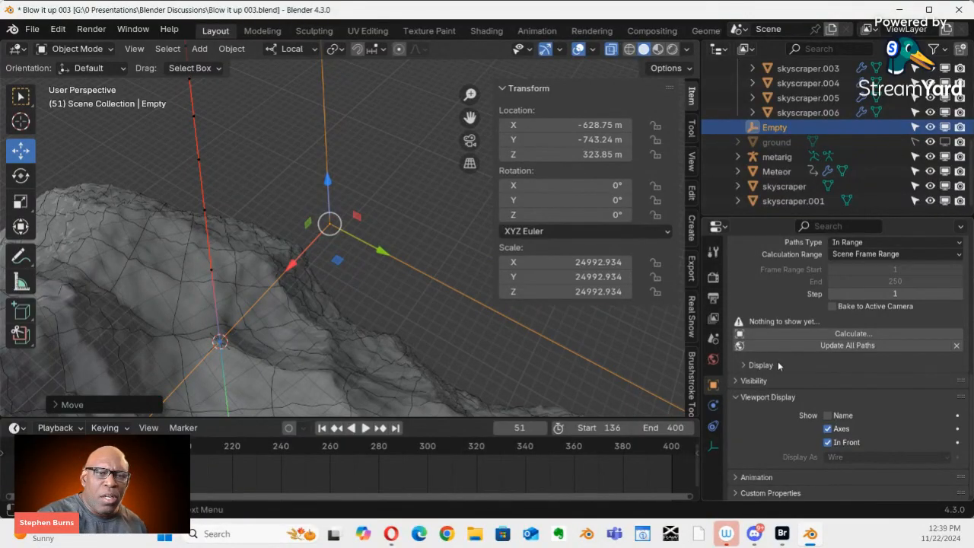
{"action": "left_click", "coordinate": [714, 448]}
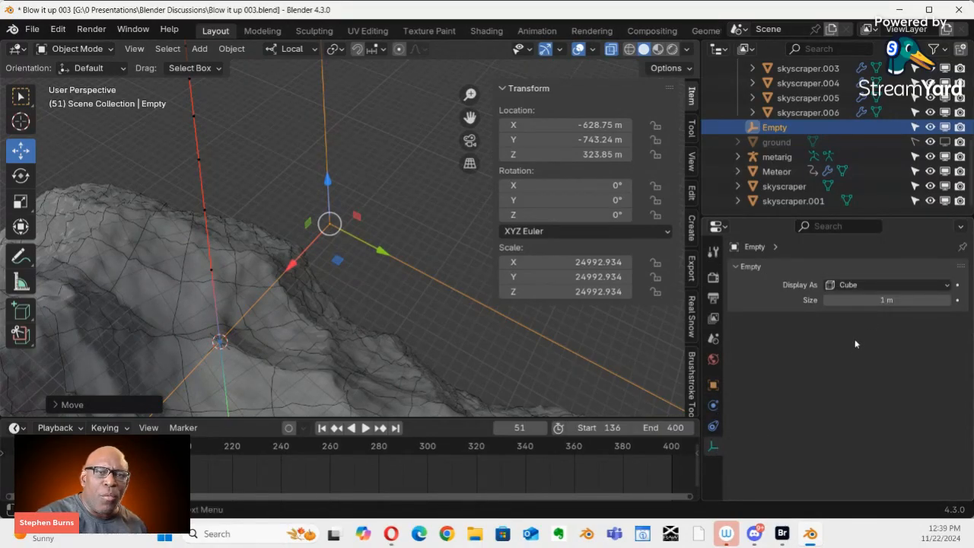
{"action": "left_click_drag", "start_coordinate": [877, 303], "coordinate": [200, 318]}
{"action": "left_click_drag", "start_coordinate": [507, 349], "coordinate": [129, 398]}
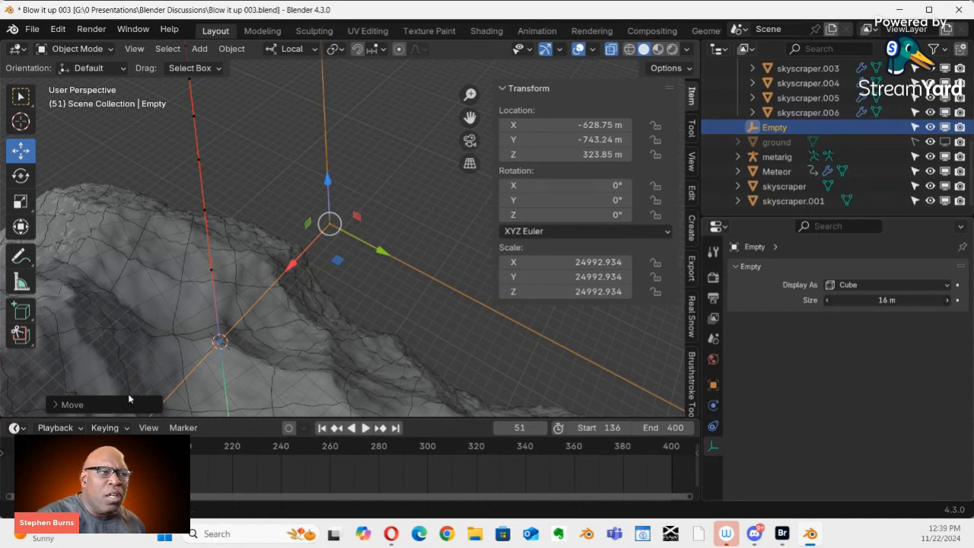
{"action": "left_click_drag", "start_coordinate": [291, 143], "coordinate": [757, 337]}
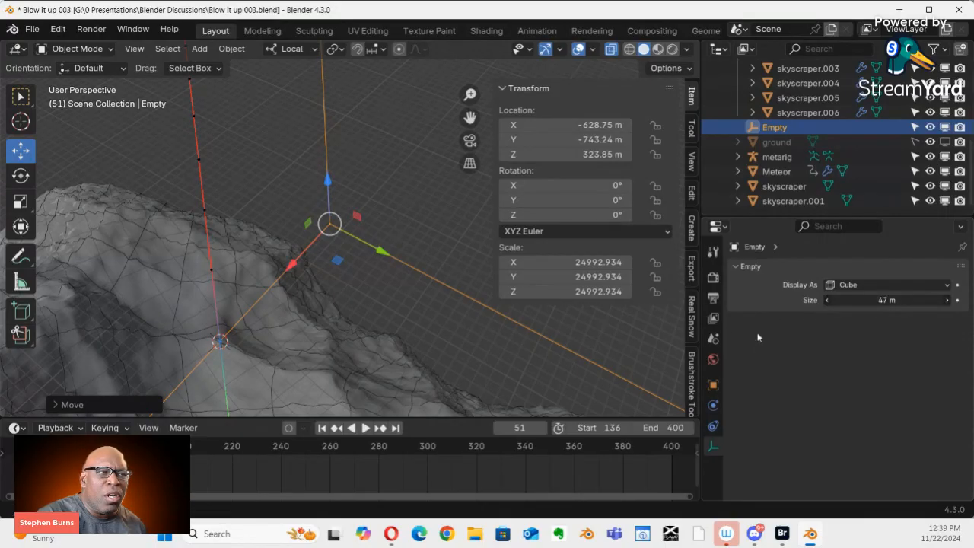
{"action": "left_click", "coordinate": [891, 299]}
{"action": "type", "text": "1"}
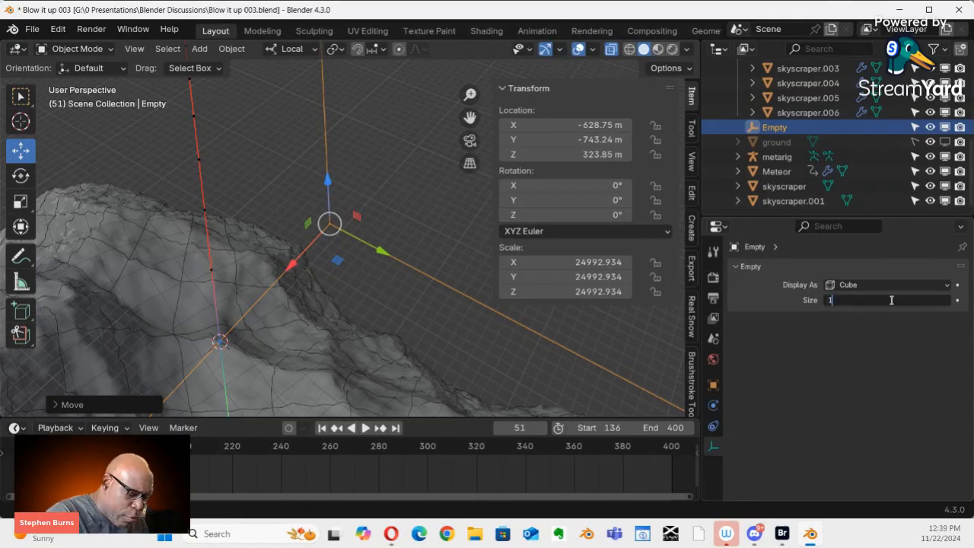
{"action": "type", "text": "000"}
{"action": "key", "text": "Return"}
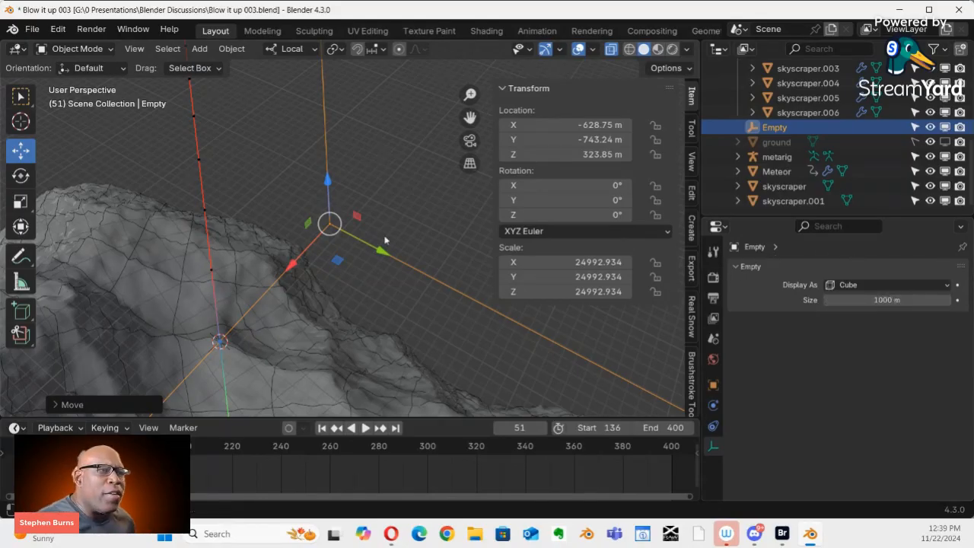
Set the Empty's scale to 10 on all three axes after trying a scale of 1
{"action": "middle_click_drag", "start_coordinate": [387, 243], "coordinate": [375, 249]}
{"action": "scroll", "coordinate": [328, 306], "scroll_direction": "down", "scroll_amount": 8}
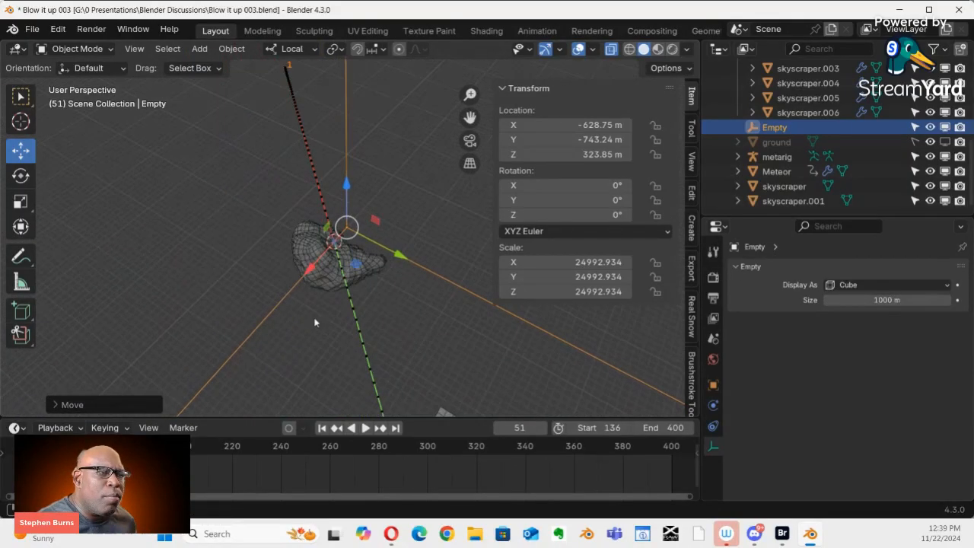
{"action": "middle_click_drag", "start_coordinate": [337, 323], "coordinate": [453, 309]}
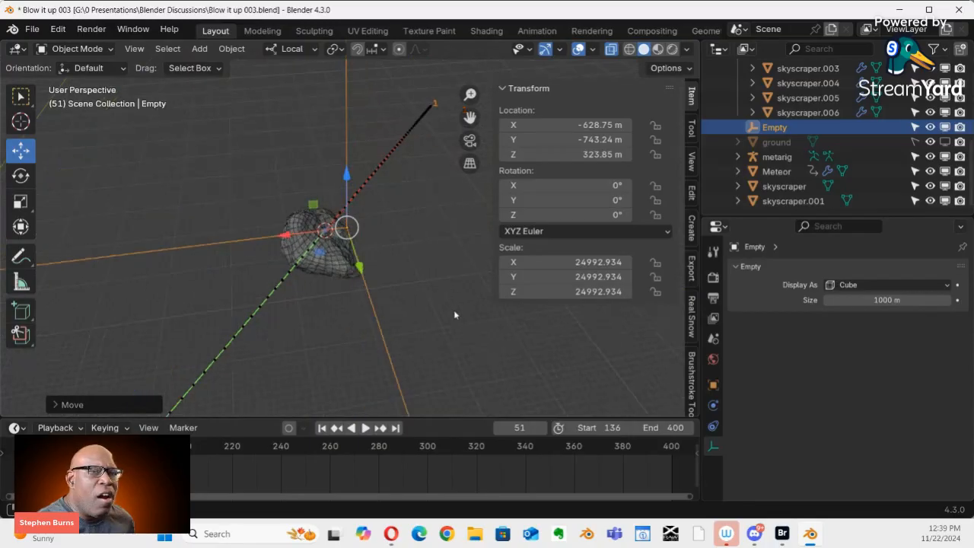
{"action": "left_click_drag", "start_coordinate": [597, 261], "coordinate": [600, 326]}
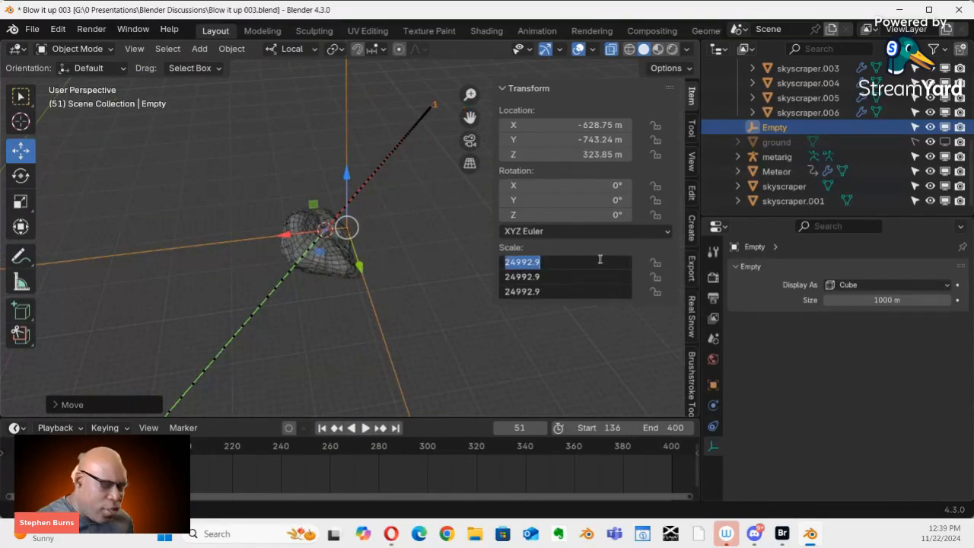
{"action": "type", "text": "1"}
{"action": "key", "text": "Return"}
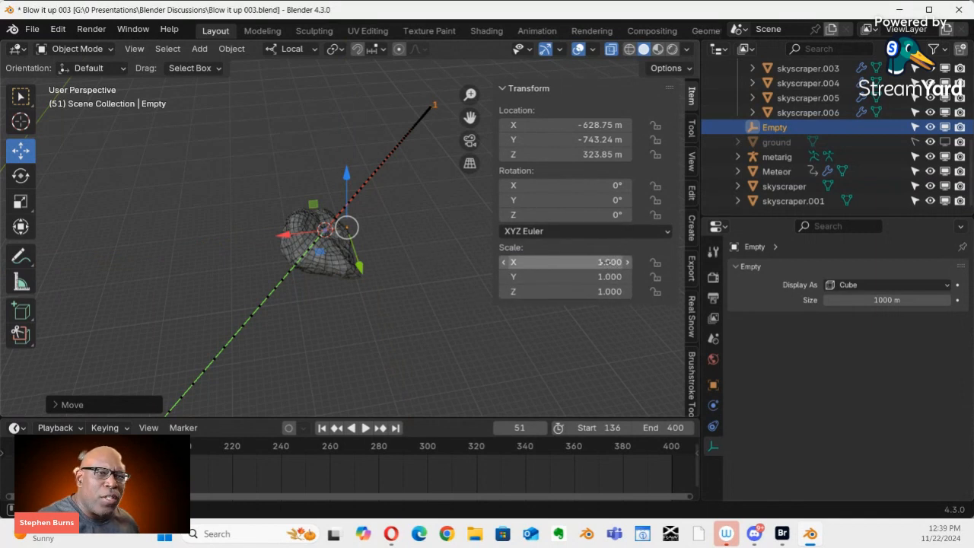
{"action": "mouse_move", "coordinate": [608, 262]}
{"action": "left_mouse_down"}
{"action": "mouse_move", "coordinate": [606, 307]}
{"action": "mouse_move", "coordinate": [606, 261]}
{"action": "left_mouse_up"}
{"action": "type", "text": "10"}
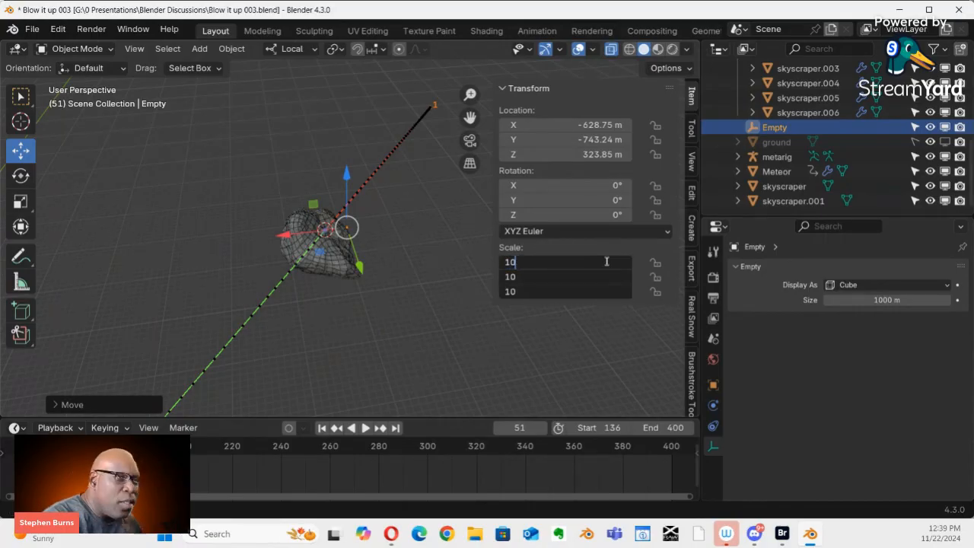
{"action": "key", "text": "Return"}
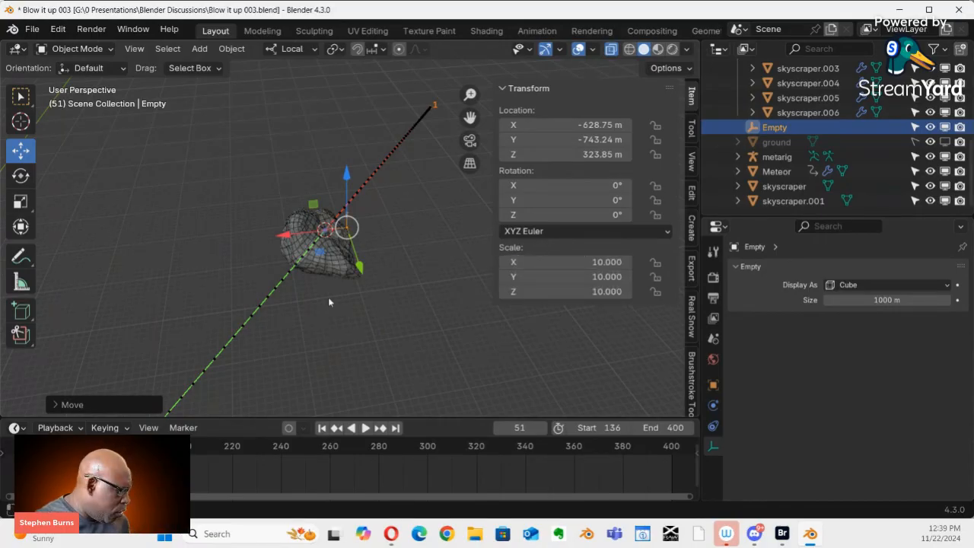
Inspect the Empty's axes beside the Meteor from close up and from the opposite side, keeping the Empty selected
{"action": "scroll", "coordinate": [364, 181], "scroll_direction": "up", "scroll_amount": 3}
{"action": "scroll", "coordinate": [366, 167], "scroll_direction": "up", "scroll_amount": 8}
{"action": "scroll", "coordinate": [370, 139], "scroll_direction": "down", "scroll_amount": 3}
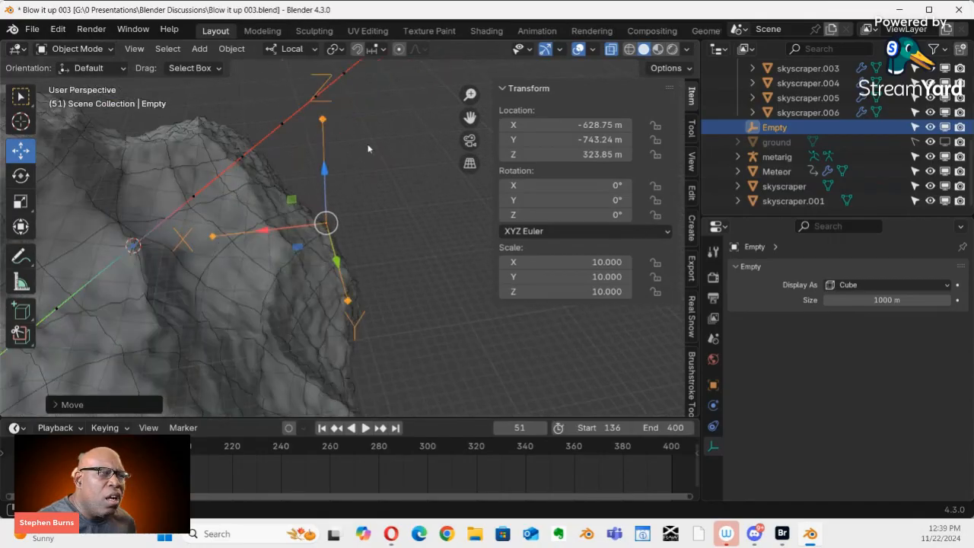
{"action": "middle_click_drag", "start_coordinate": [363, 217], "coordinate": [679, 243]}
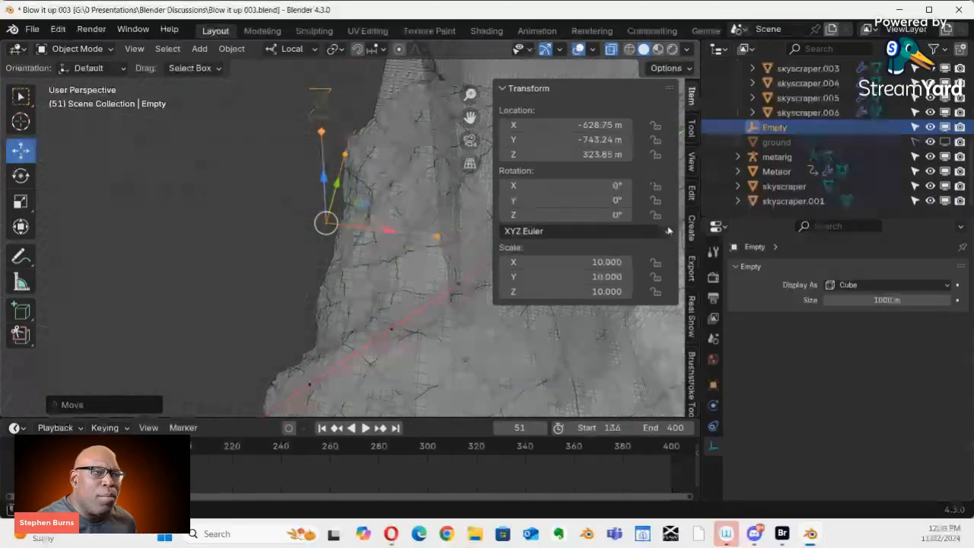
{"action": "left_click", "coordinate": [258, 184]}
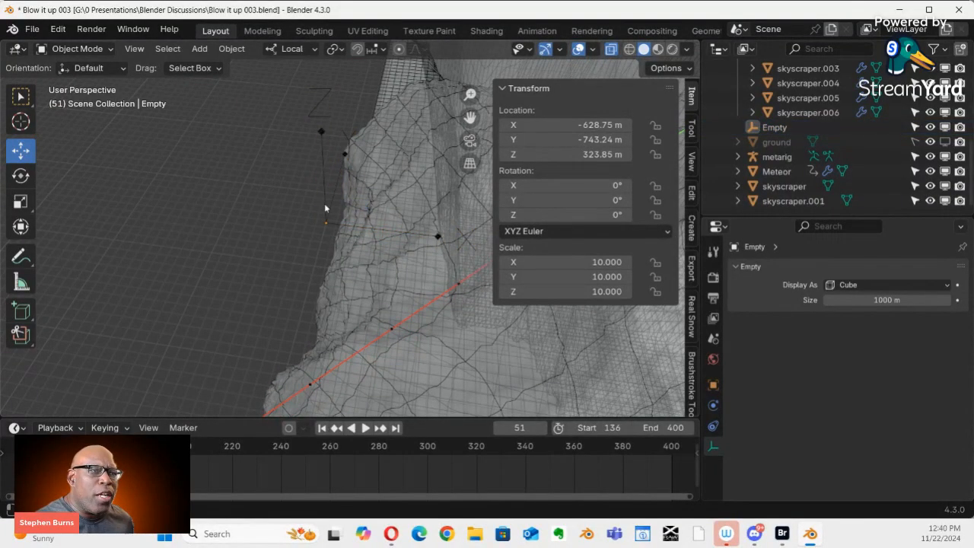
{"action": "left_click", "coordinate": [321, 136]}
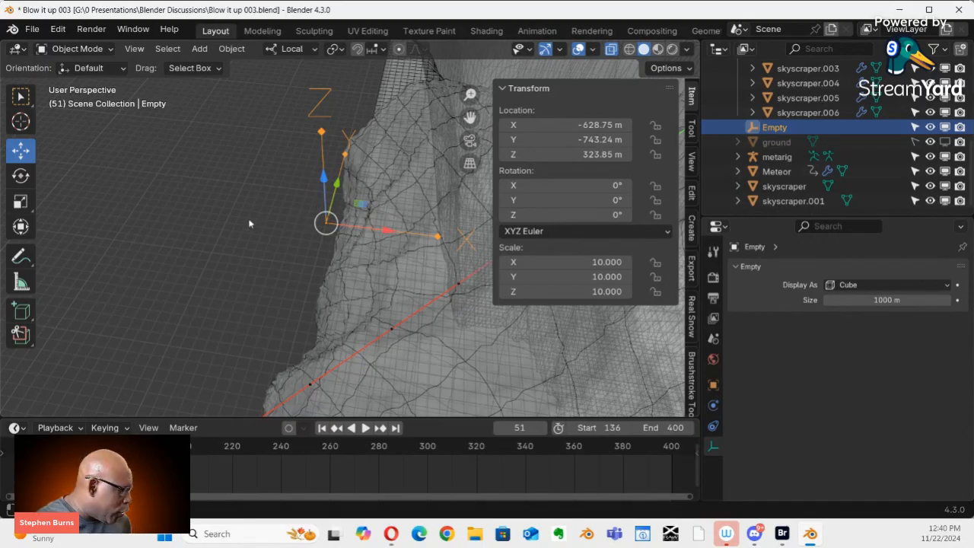
{"action": "key", "text": "shift+a"}
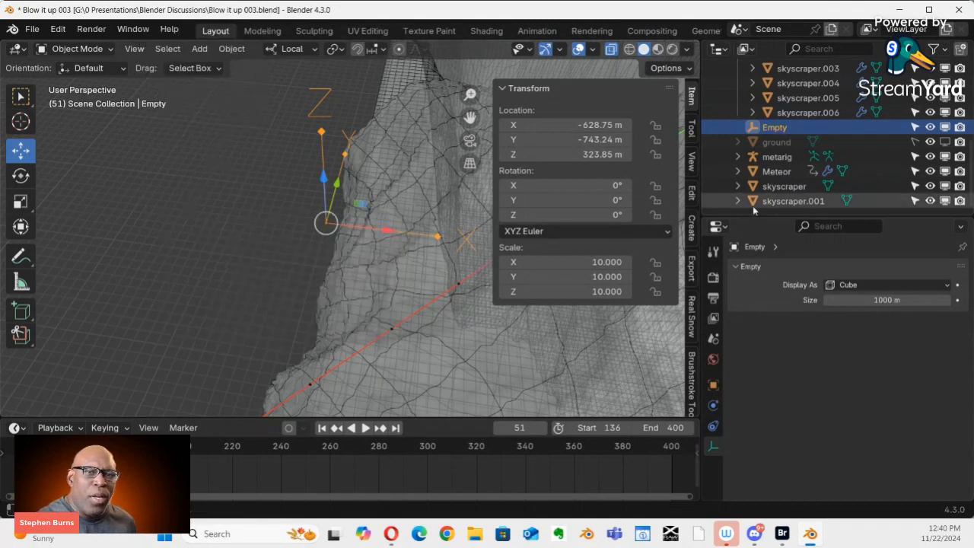
Try Arrows and Sphere as the Empty's display shape and settle on Arrows
{"action": "left_click", "coordinate": [908, 283]}
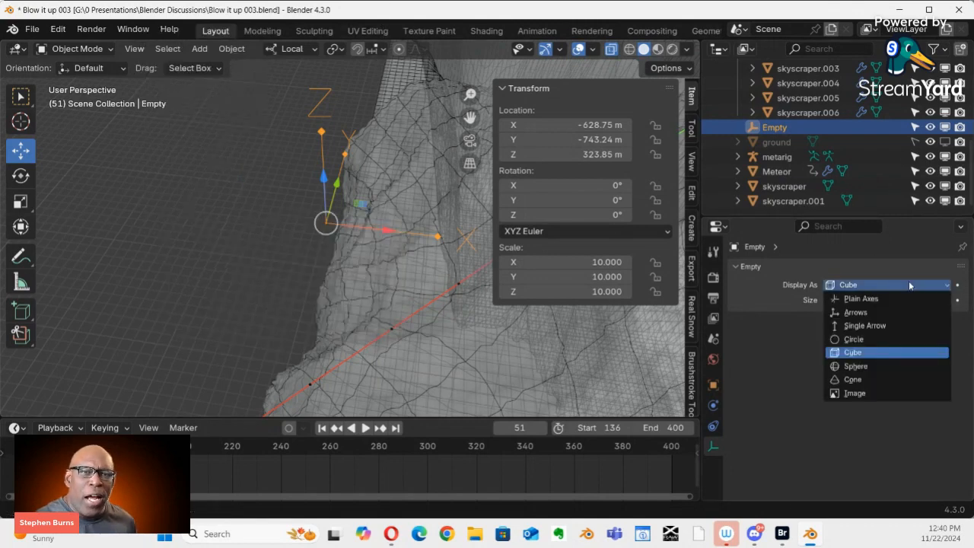
{"action": "left_click", "coordinate": [857, 313]}
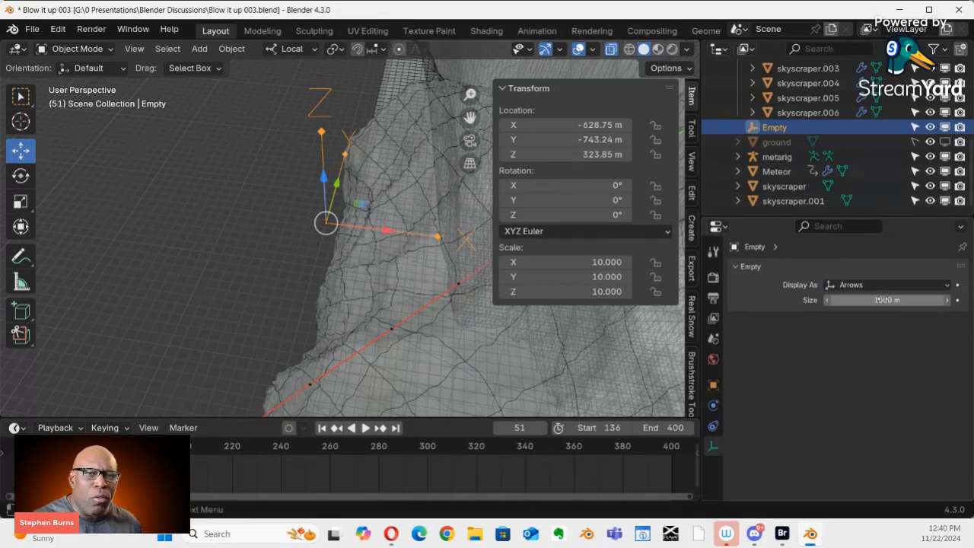
{"action": "left_click", "coordinate": [880, 301]}
{"action": "key", "text": "Return"}
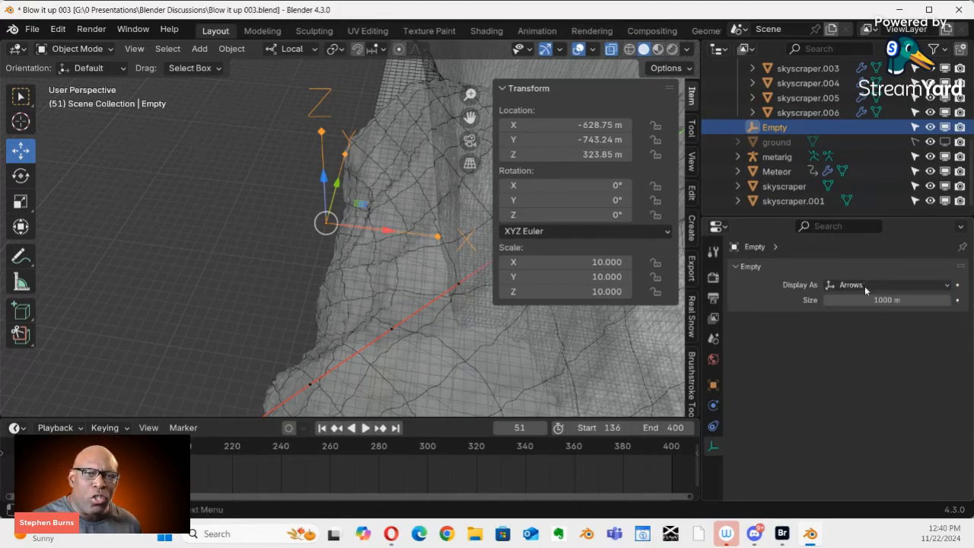
{"action": "left_click", "coordinate": [862, 286]}
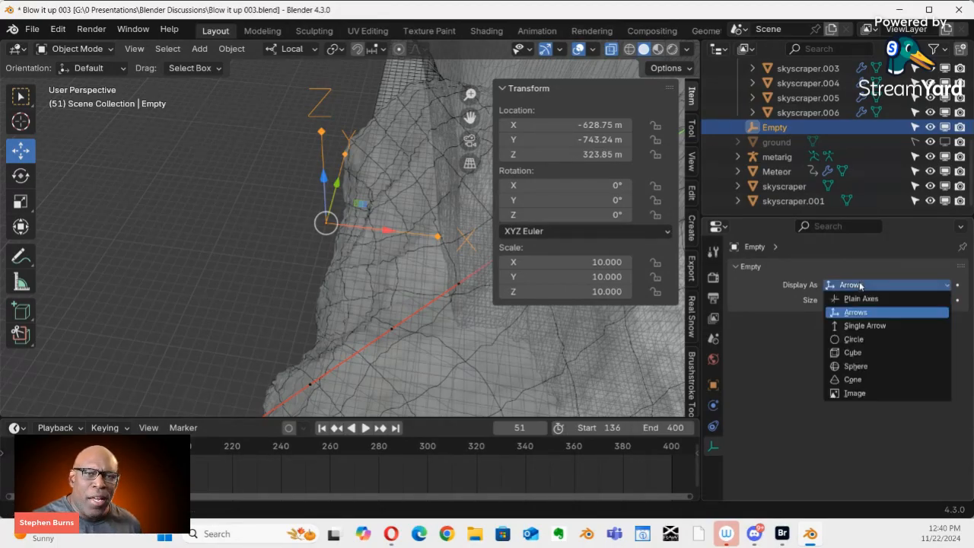
{"action": "left_click", "coordinate": [862, 369]}
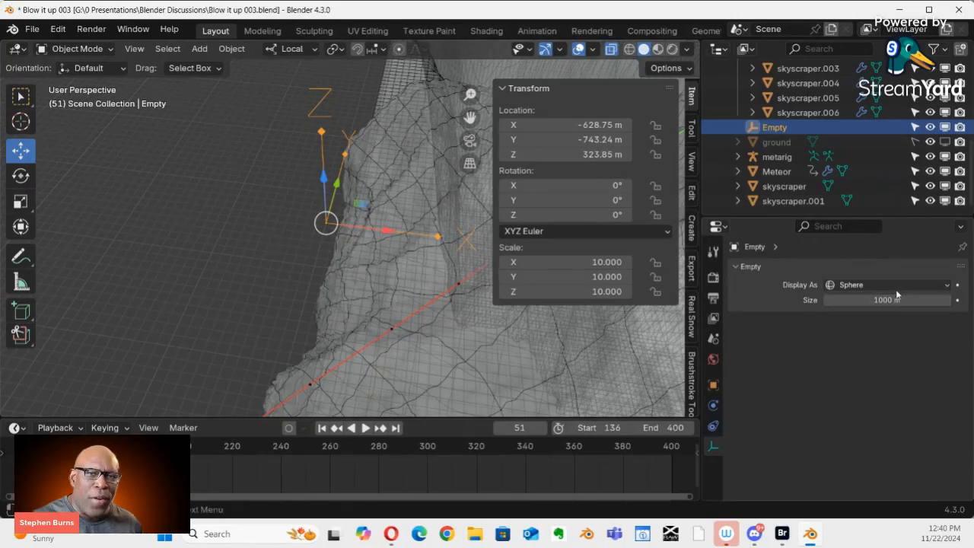
{"action": "left_click", "coordinate": [875, 285]}
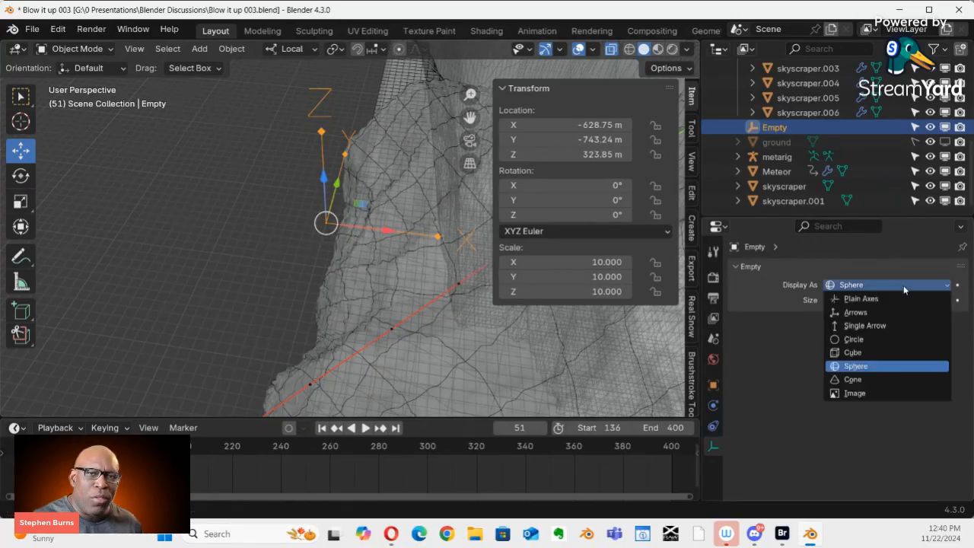
{"action": "left_click", "coordinate": [864, 314]}
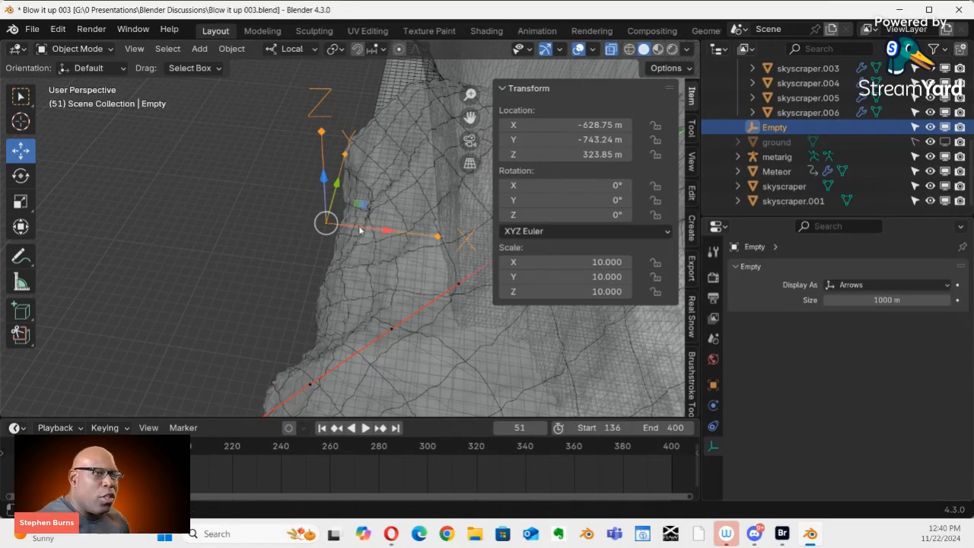
Rename the Empty as Empty.camera
{"action": "scroll", "coordinate": [360, 242], "scroll_direction": "down", "scroll_amount": 2}
{"action": "scroll", "coordinate": [360, 241], "scroll_direction": "up", "scroll_amount": 1}
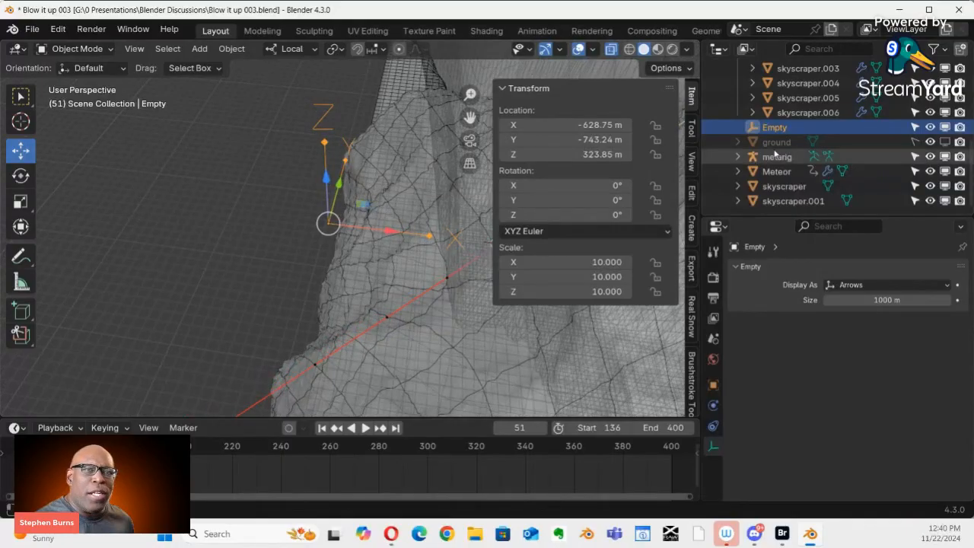
{"action": "double_click", "coordinate": [784, 127]}
{"action": "left_click", "coordinate": [788, 130]}
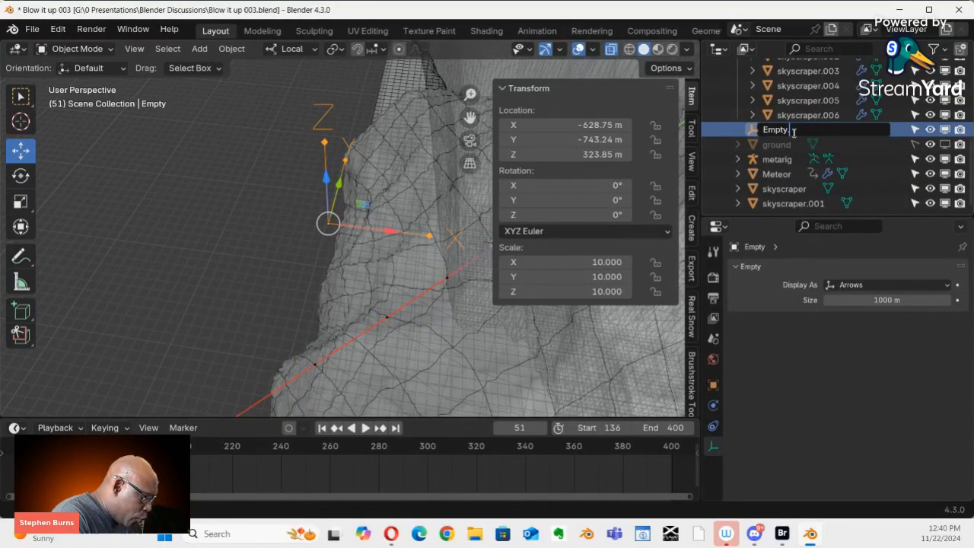
{"action": "type", "text": ".camera"}
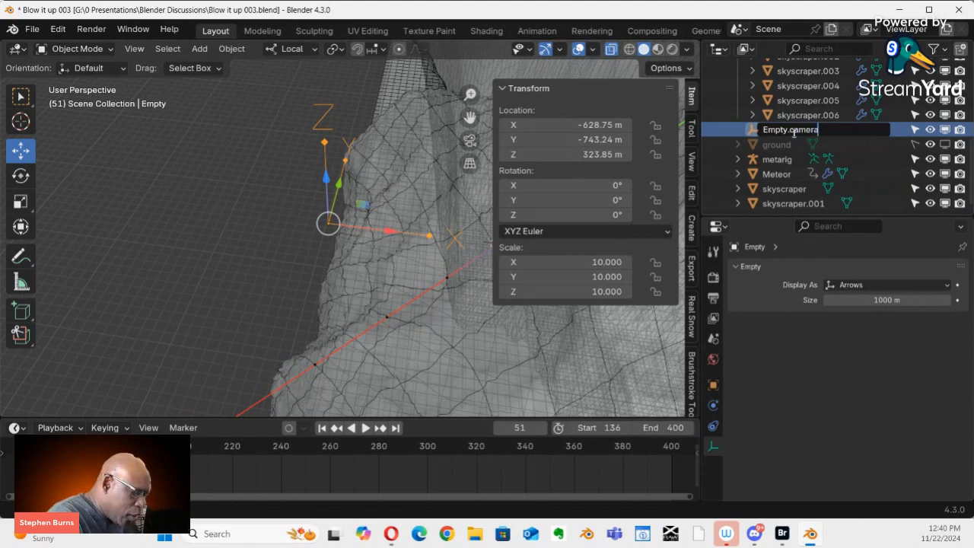
{"action": "key", "text": "Return"}
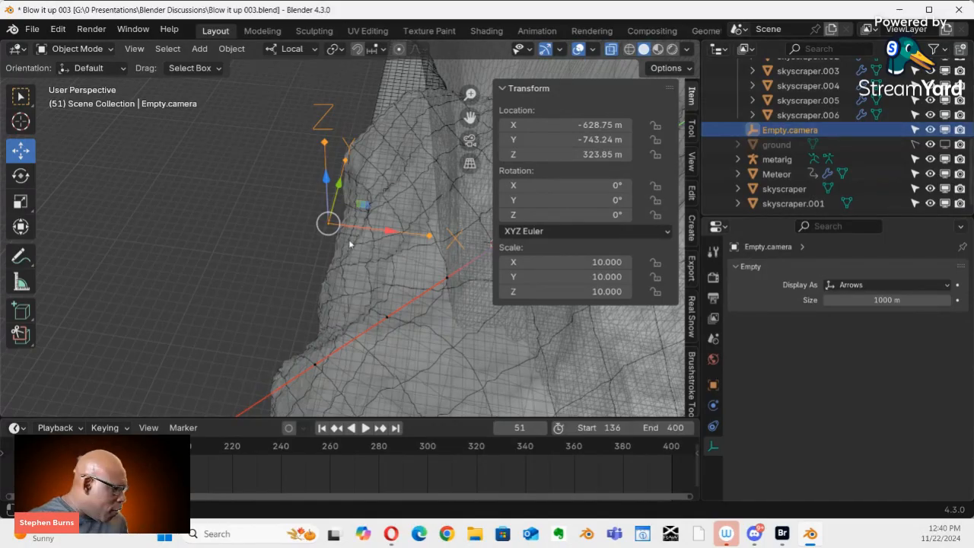
Try Cone as the display shape of Empty.camera and return it to Arrows
{"action": "scroll", "coordinate": [349, 195], "scroll_direction": "down", "scroll_amount": 3}
{"action": "scroll", "coordinate": [378, 190], "scroll_direction": "up", "scroll_amount": 4}
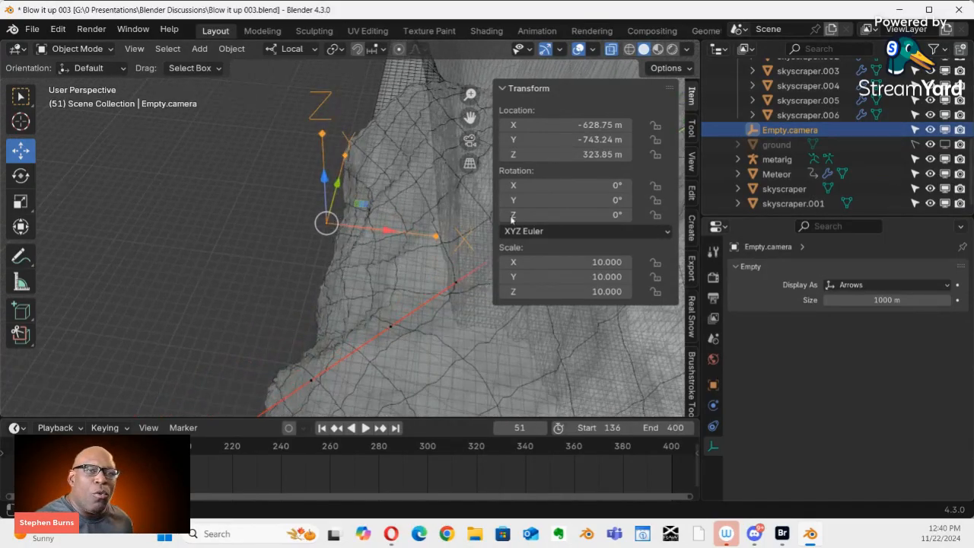
{"action": "left_click", "coordinate": [864, 286]}
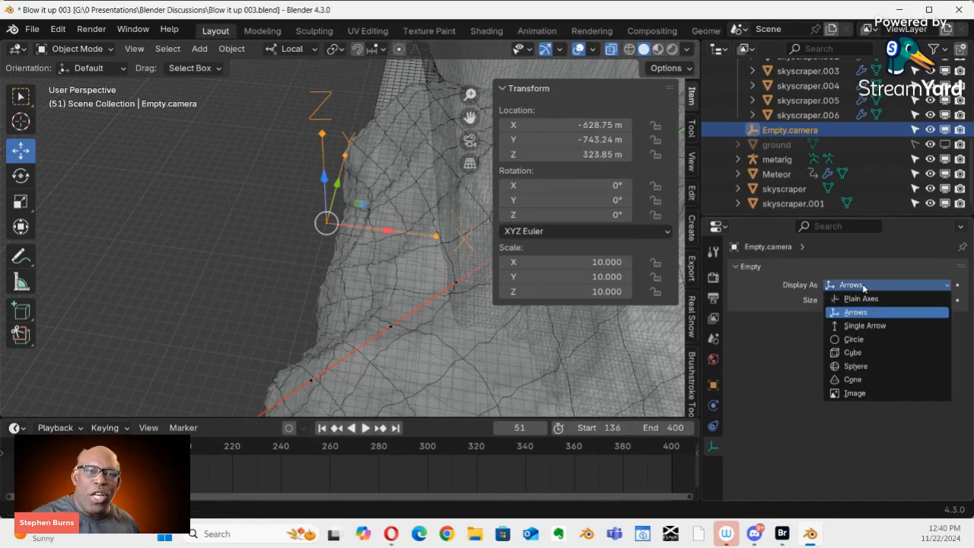
{"action": "left_click", "coordinate": [865, 381]}
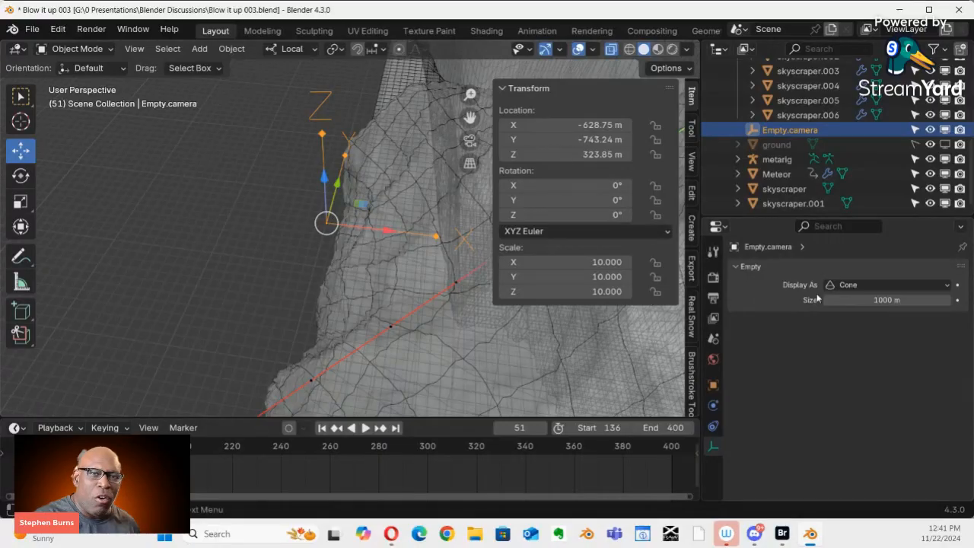
{"action": "left_click", "coordinate": [860, 286]}
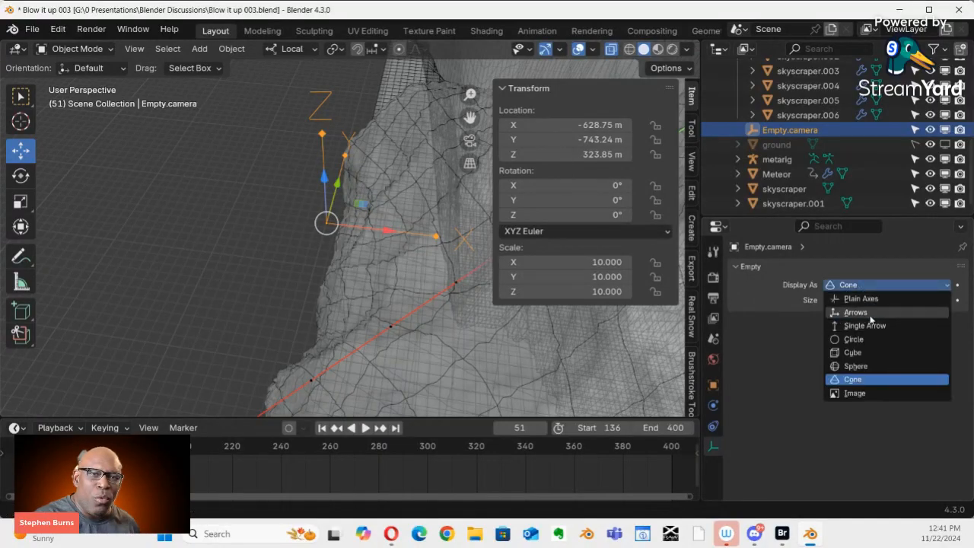
{"action": "left_click", "coordinate": [867, 313]}
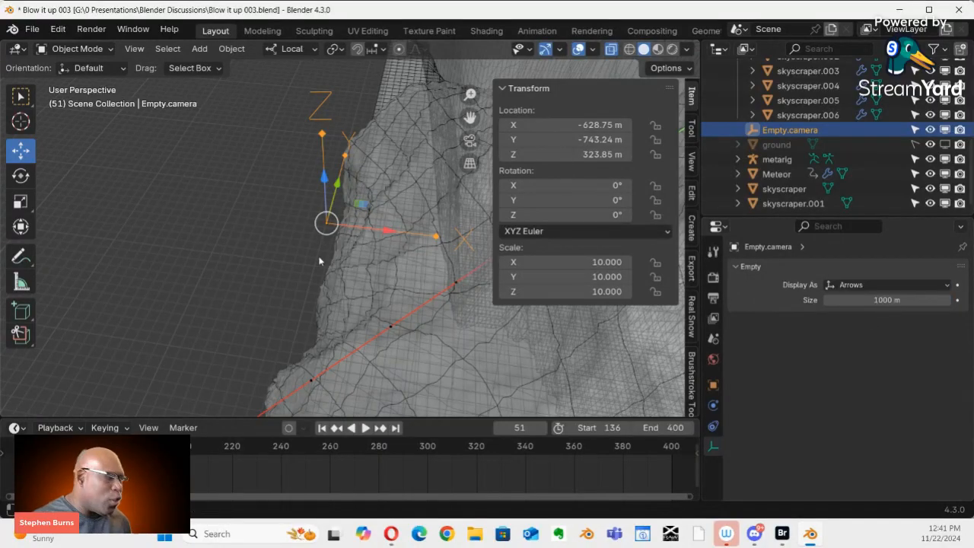
In the camera view, move Empty.camera off the meteor onto the nearby skyscraper, at about X -745, Y -640, Z 320 m
{"action": "key", "text": "KP_0"}
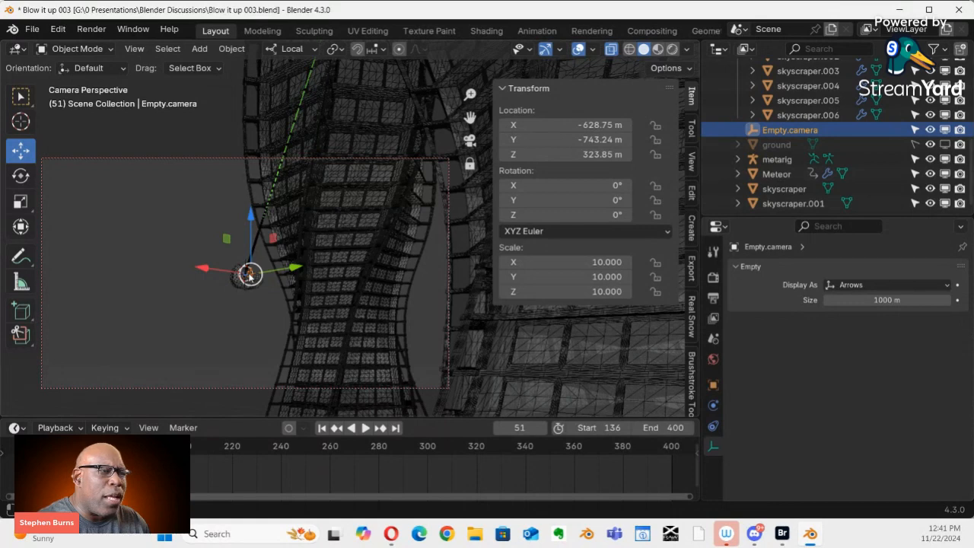
{"action": "left_click_drag", "start_coordinate": [249, 276], "coordinate": [323, 276]}
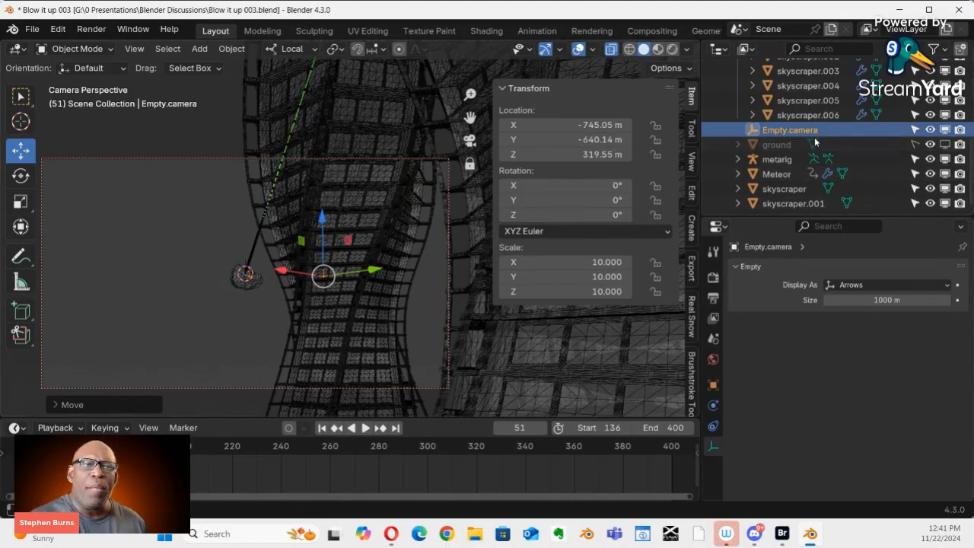
Change the target of the Camera's Track To constraint to Empty.camera
{"action": "scroll", "coordinate": [852, 107], "scroll_direction": "up", "scroll_amount": 8}
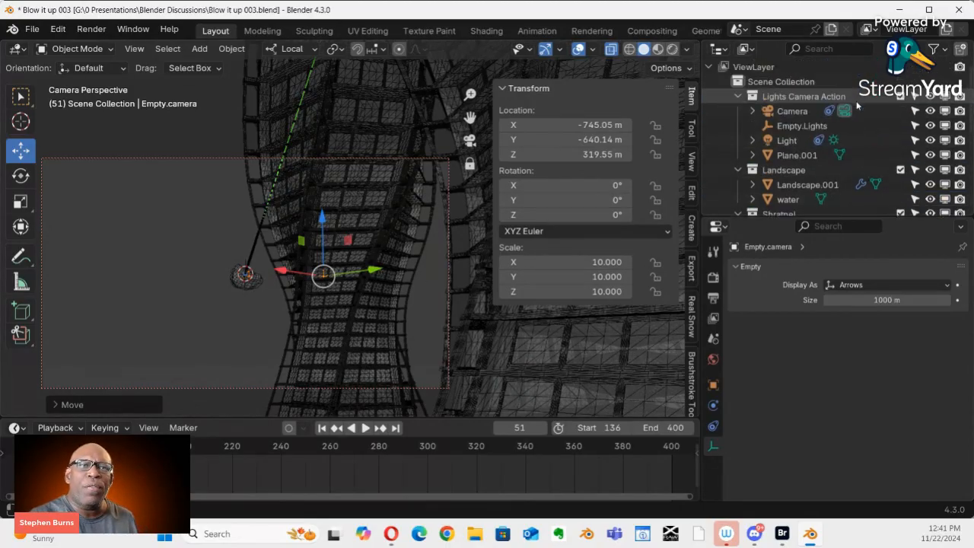
{"action": "left_click", "coordinate": [805, 112]}
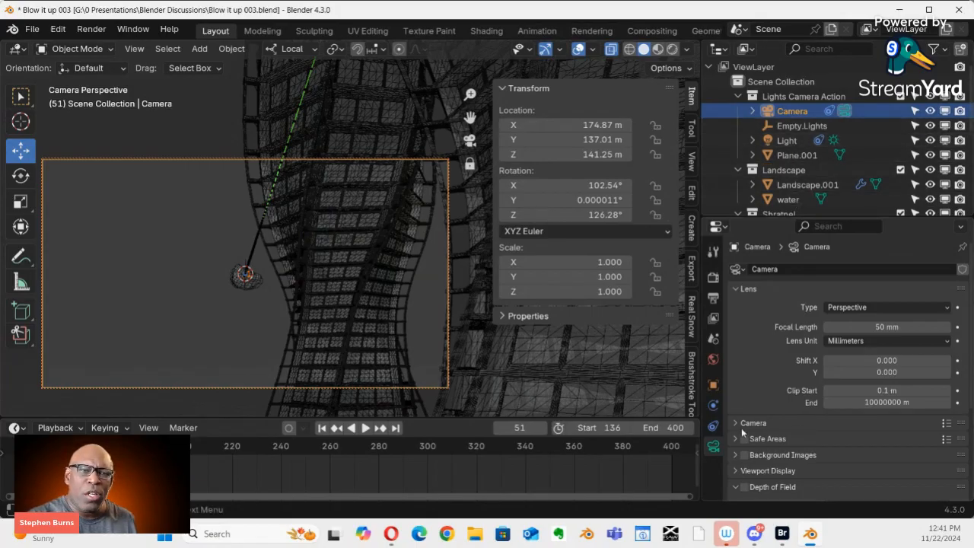
{"action": "left_click", "coordinate": [713, 425]}
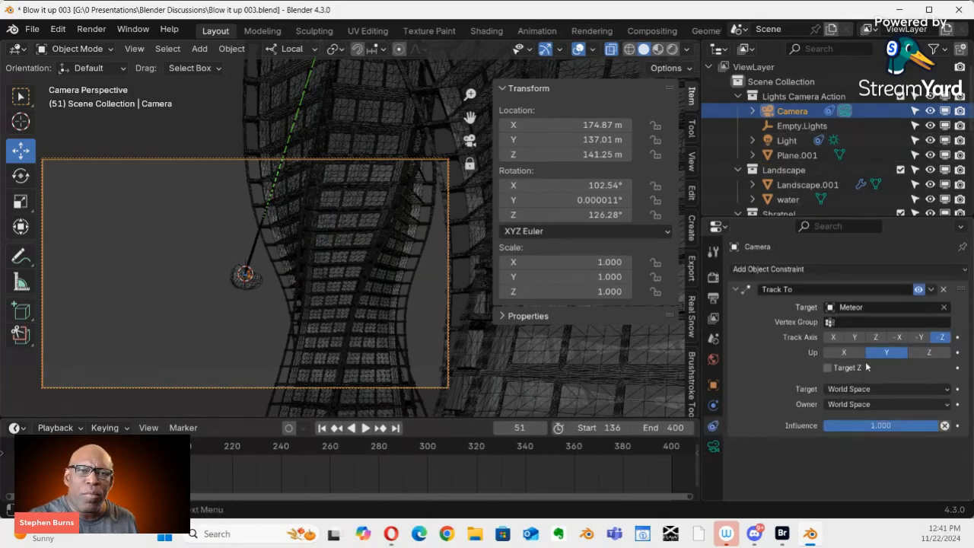
{"action": "left_click", "coordinate": [859, 308]}
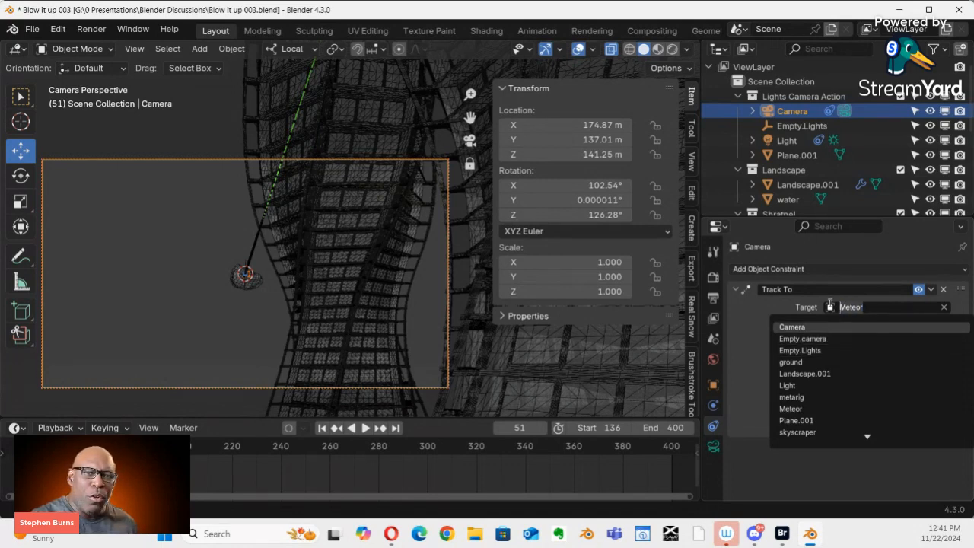
{"action": "type", "text": "em"}
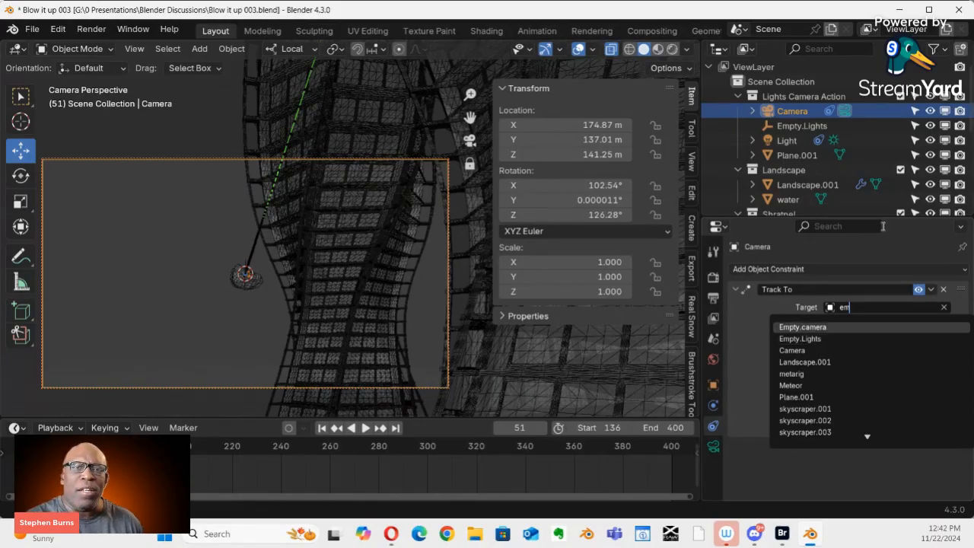
{"action": "scroll", "coordinate": [844, 173], "scroll_direction": "down", "scroll_amount": 4}
{"action": "left_click", "coordinate": [842, 179]}
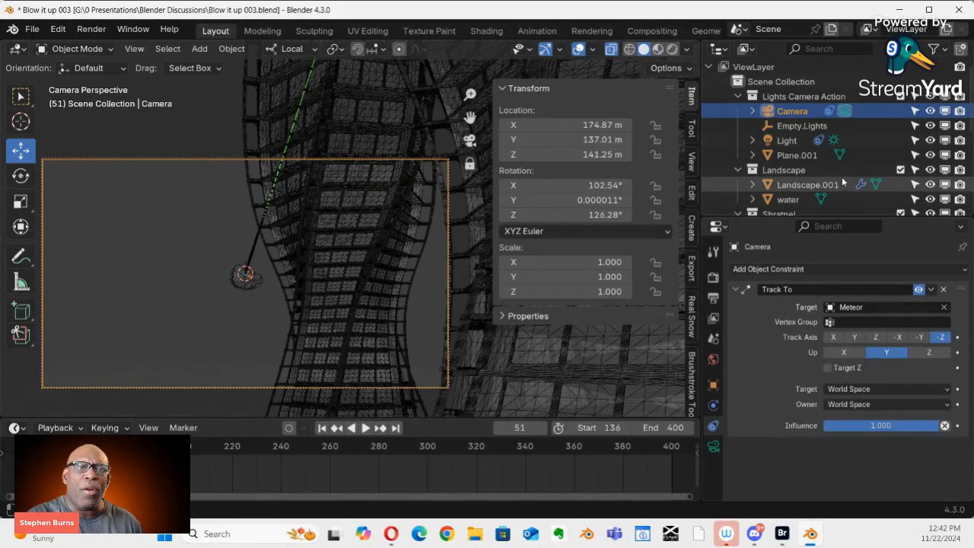
{"action": "scroll", "coordinate": [841, 182], "scroll_direction": "down", "scroll_amount": 4}
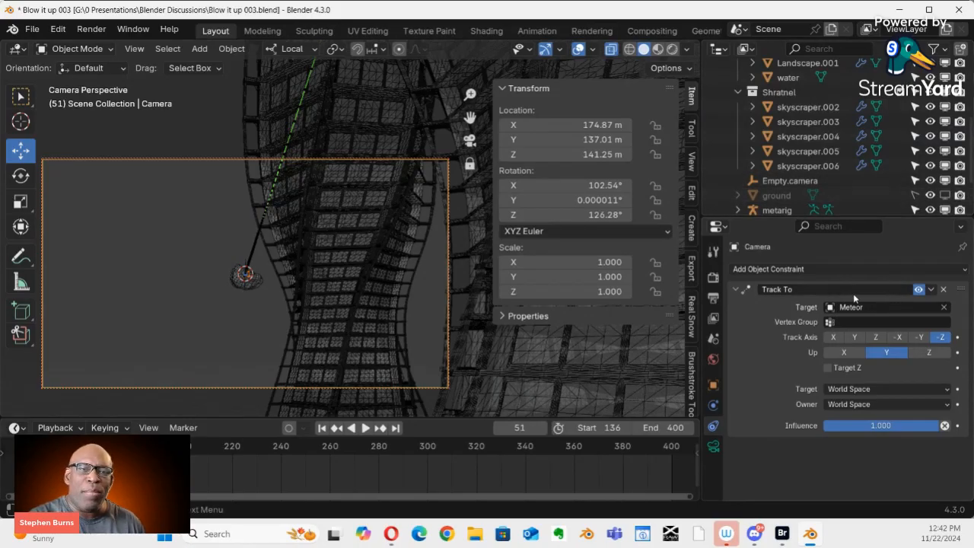
{"action": "left_click", "coordinate": [837, 307]}
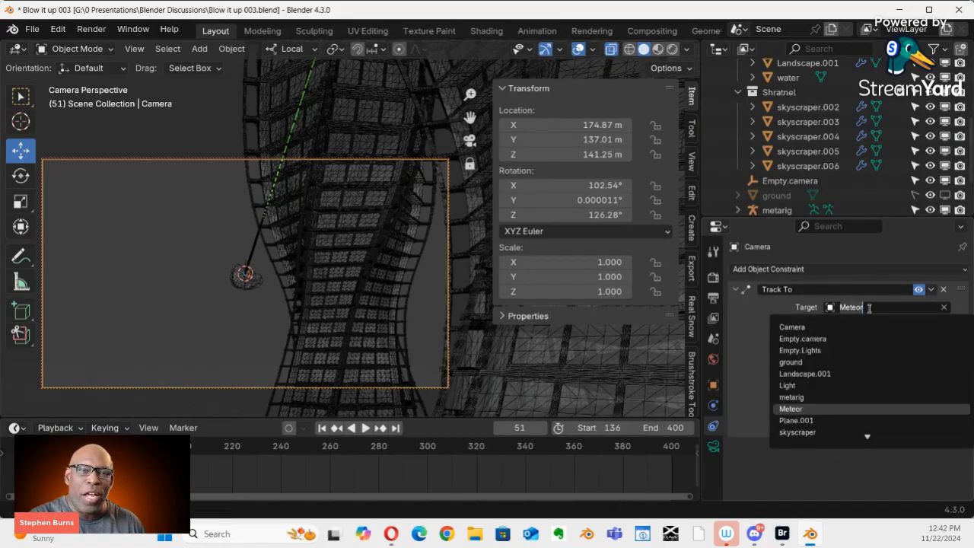
{"action": "left_click", "coordinate": [824, 339]}
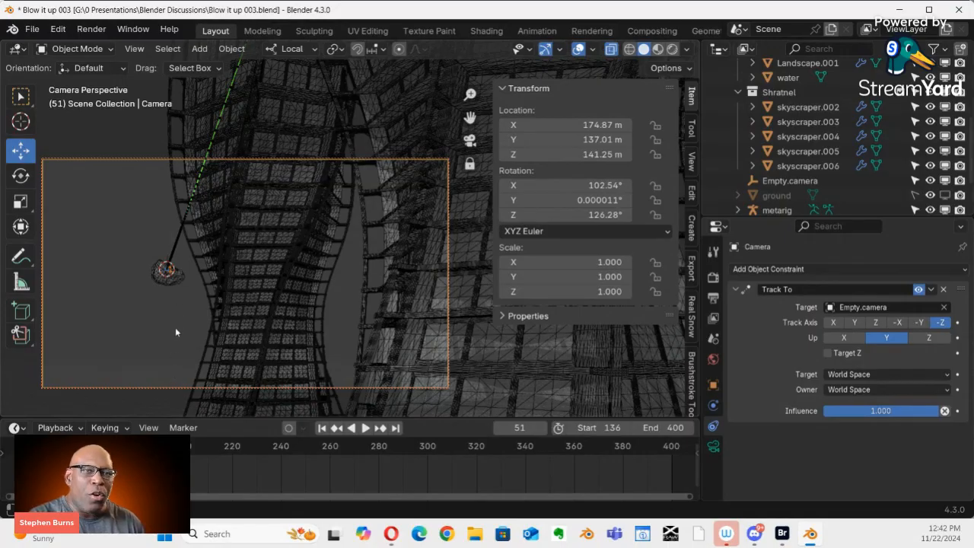
Parent Empty.camera to the Meteor with Object (Keep Transform) and play the animation briefly to check whether the camera follows
{"action": "left_click", "coordinate": [808, 181]}
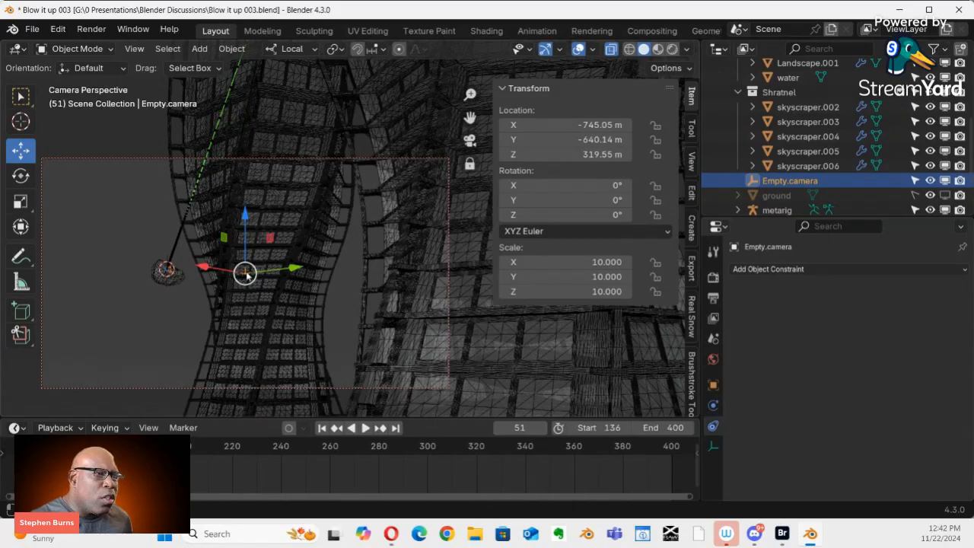
{"action": "left_click", "coordinate": [159, 279]}
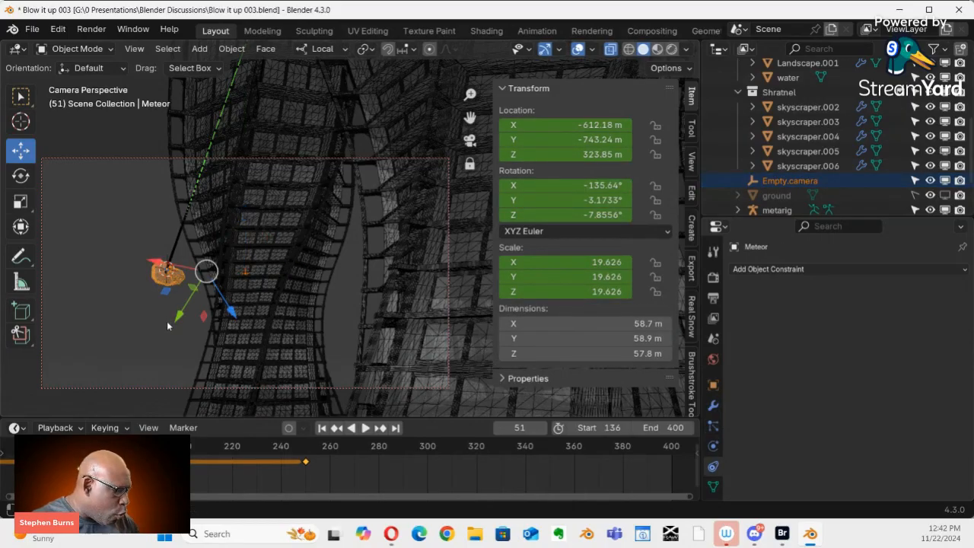
{"action": "key", "text": "ctrl+p"}
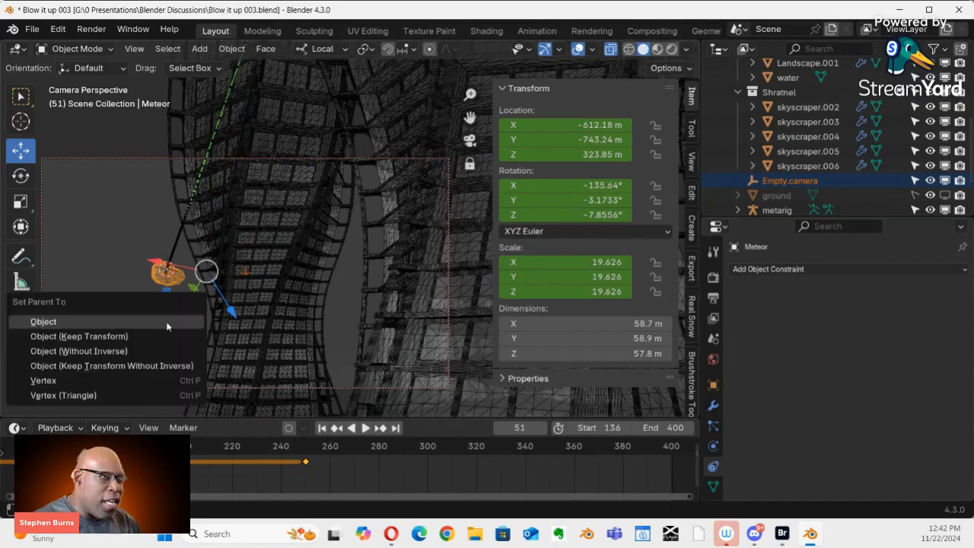
{"action": "left_click", "coordinate": [120, 337]}
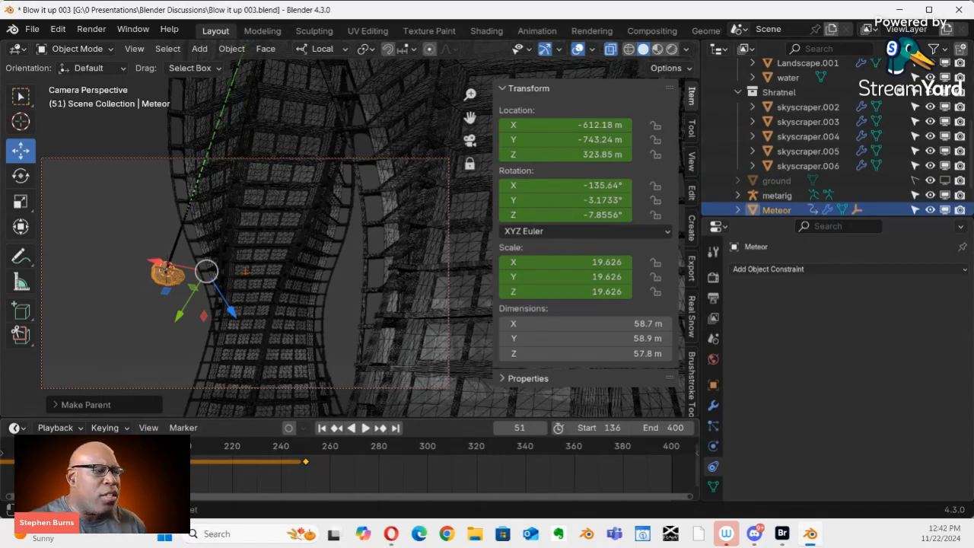
{"action": "key", "text": "space"}
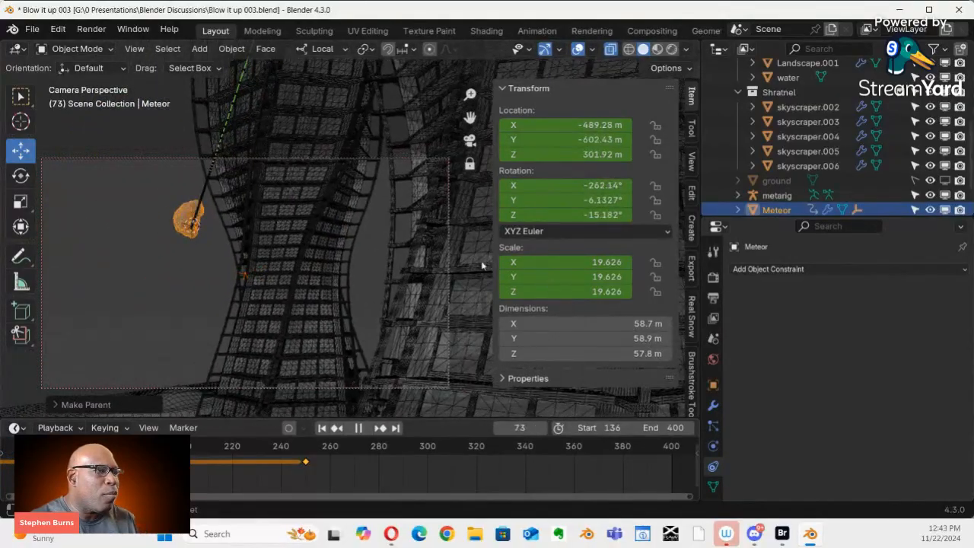
{"action": "key", "text": "space"}
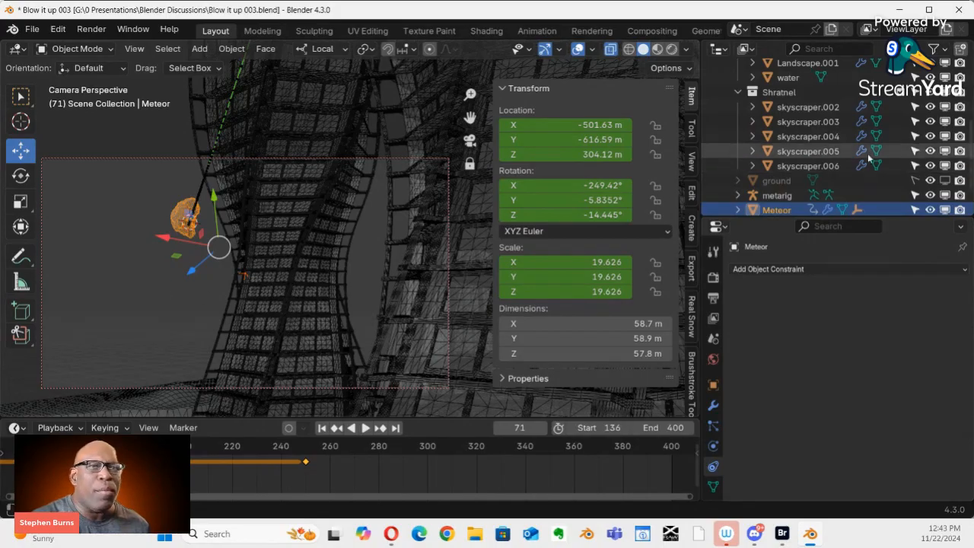
Clear the target of the Camera's Track To constraint and set it to Meteor
{"action": "scroll", "coordinate": [843, 116], "scroll_direction": "up", "scroll_amount": 3}
{"action": "scroll", "coordinate": [843, 115], "scroll_direction": "up", "scroll_amount": 2}
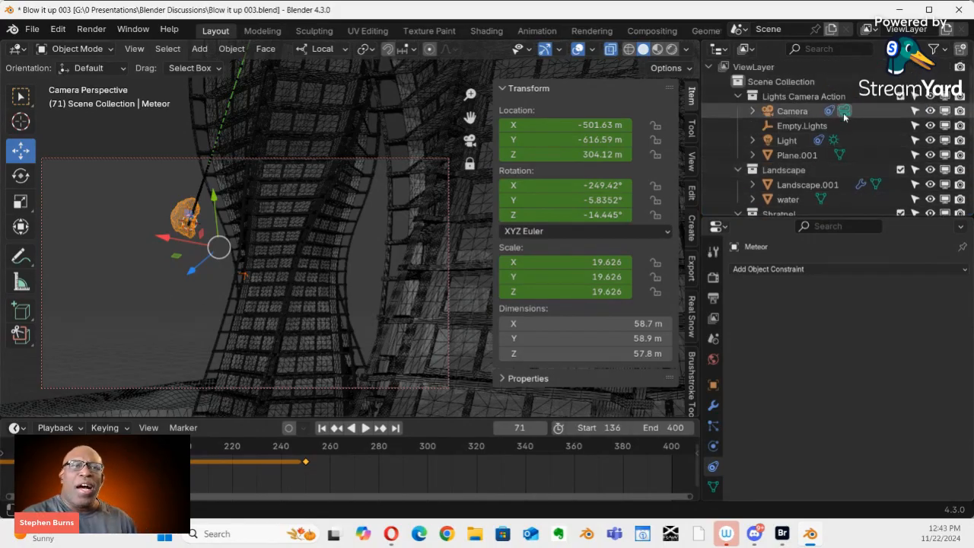
{"action": "scroll", "coordinate": [845, 121], "scroll_direction": "down", "scroll_amount": 2}
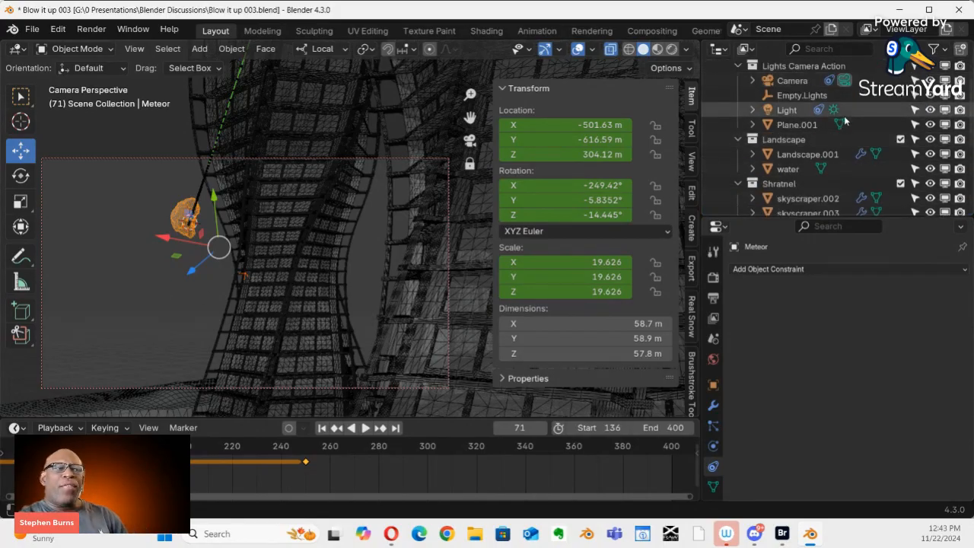
{"action": "scroll", "coordinate": [844, 120], "scroll_direction": "up", "scroll_amount": 2}
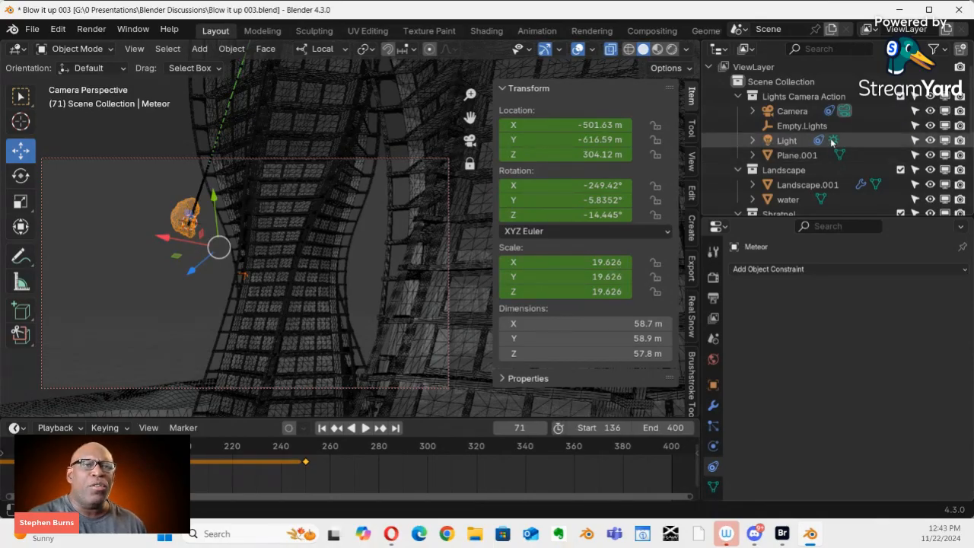
{"action": "left_click", "coordinate": [803, 128]}
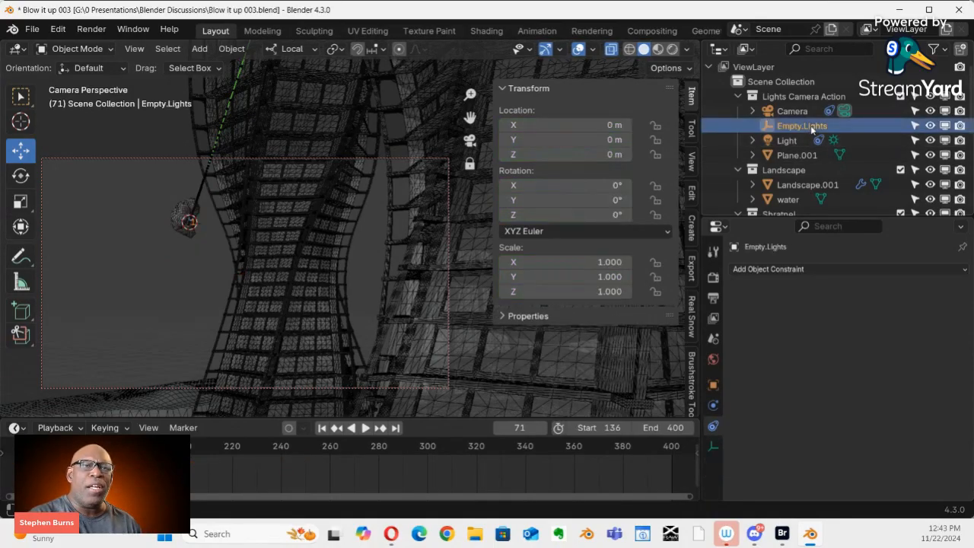
{"action": "left_click", "coordinate": [792, 111]}
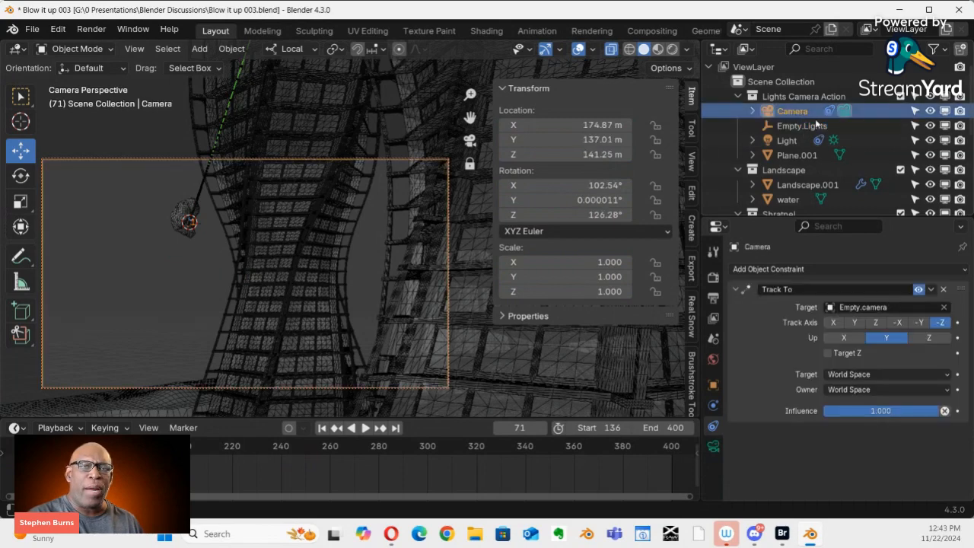
{"action": "left_click", "coordinate": [944, 307]}
{"action": "left_click", "coordinate": [860, 307]}
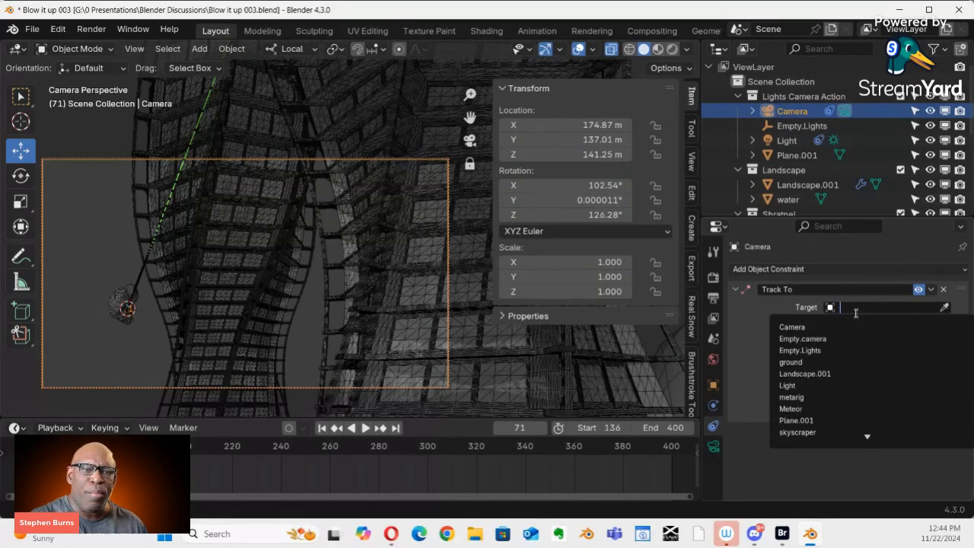
{"action": "left_click", "coordinate": [798, 408]}
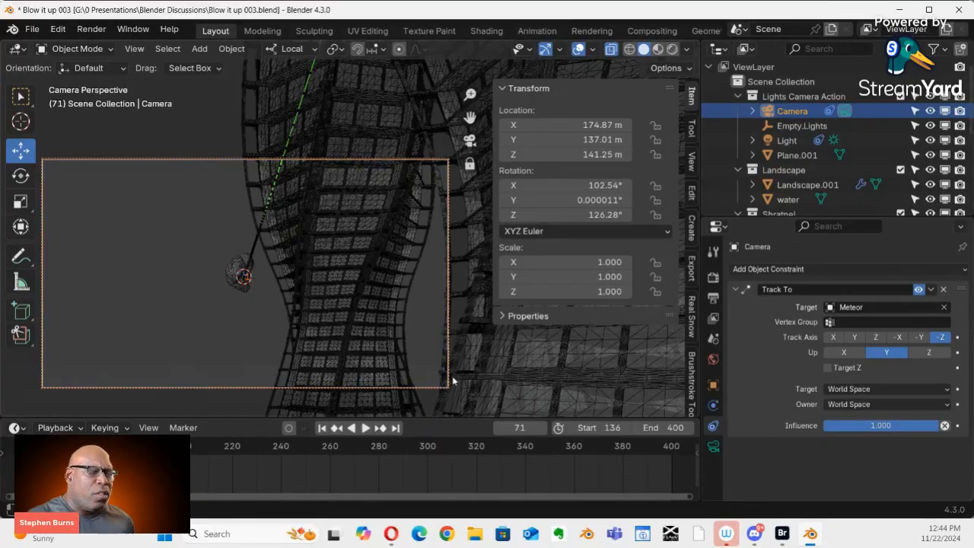
Play the animation in the camera view and scrub back and forth through the flying debris to review how the camera tracks the meteor
{"action": "key", "text": "space"}
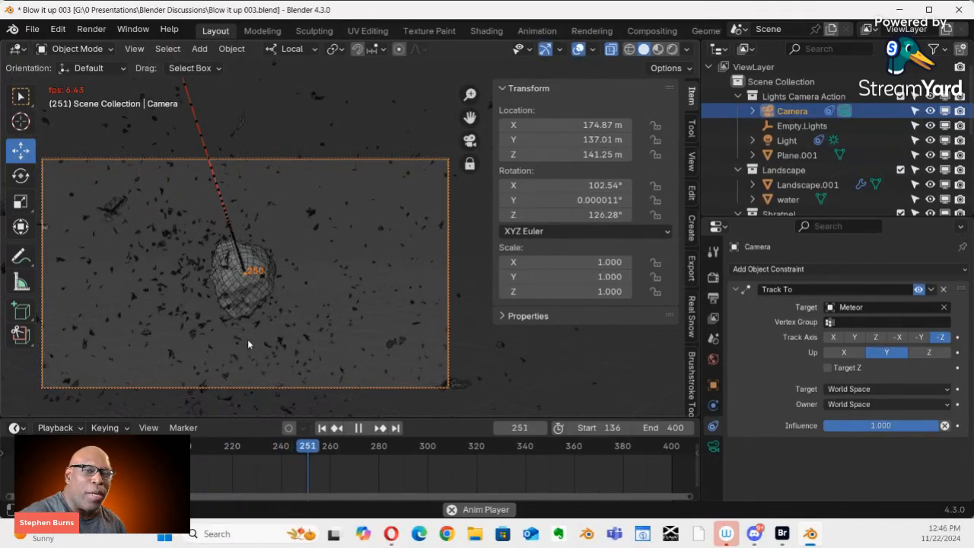
{"action": "key", "text": "space"}
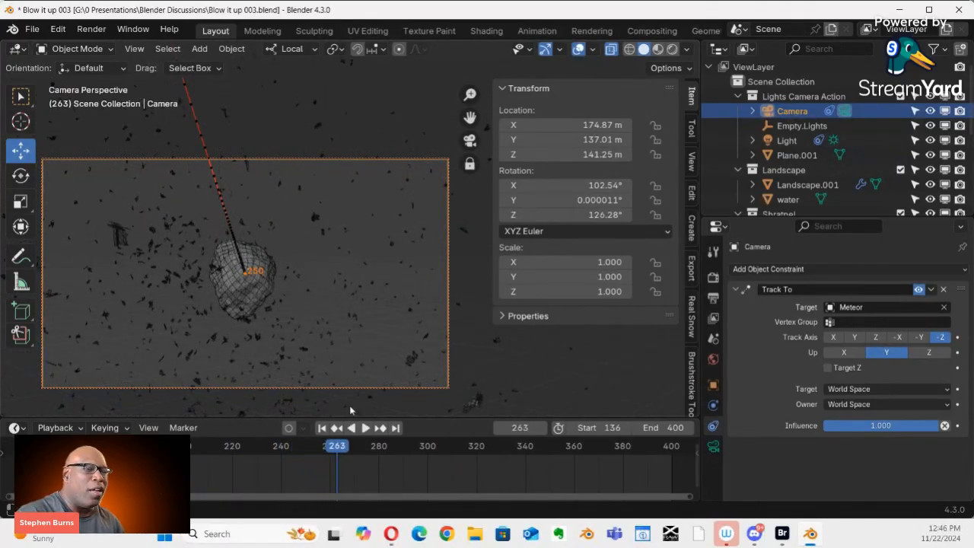
{"action": "left_click_drag", "start_coordinate": [336, 450], "coordinate": [73, 461]}
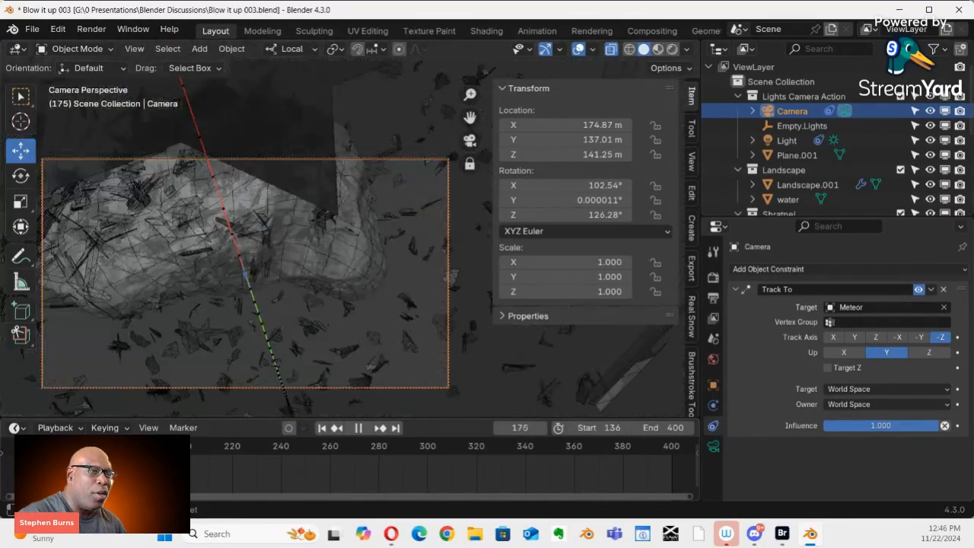
{"action": "left_click_drag", "start_coordinate": [72, 459], "coordinate": [669, 410]}
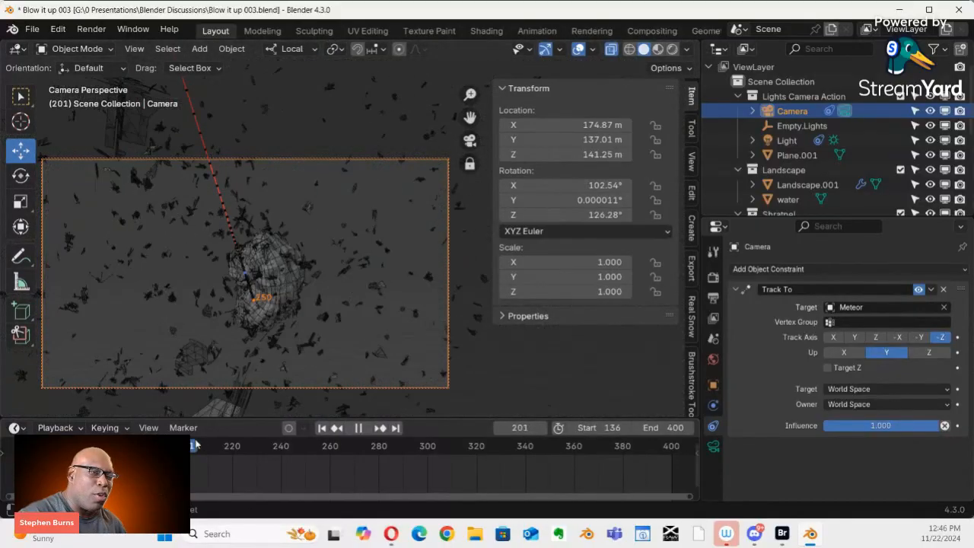
{"action": "left_click_drag", "start_coordinate": [272, 471], "coordinate": [40, 474]}
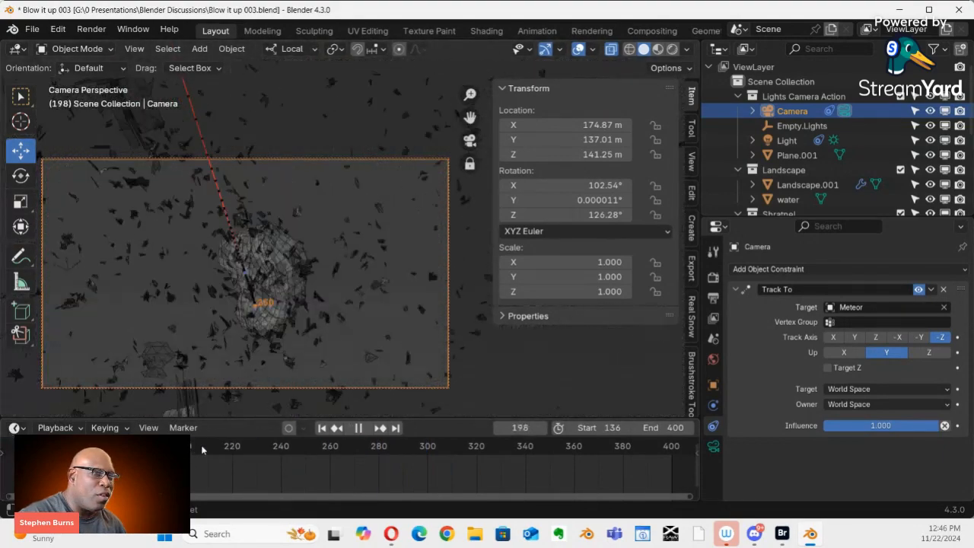
{"action": "key", "text": "Escape"}
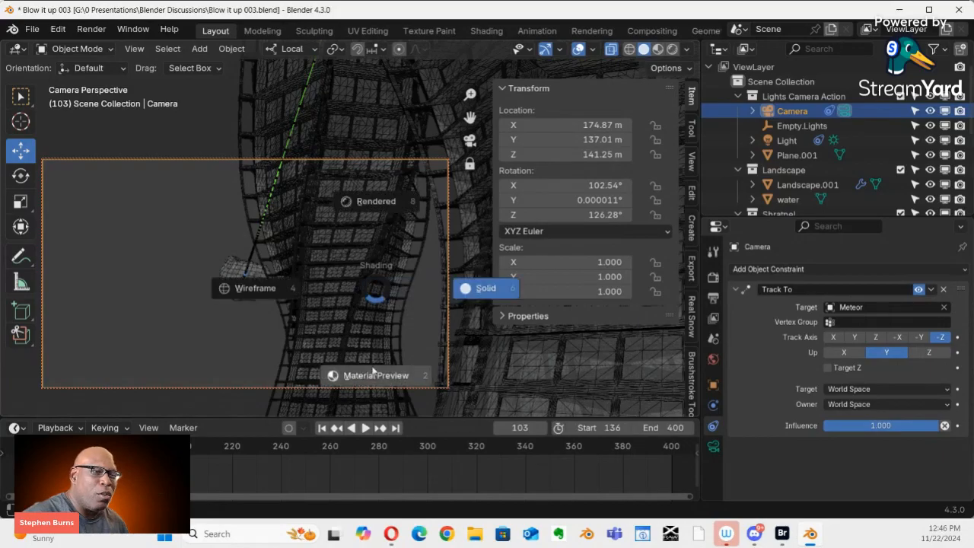
Switch the camera view to Material Preview shading and play the animation through the meteor impact
{"action": "left_click", "coordinate": [362, 384]}
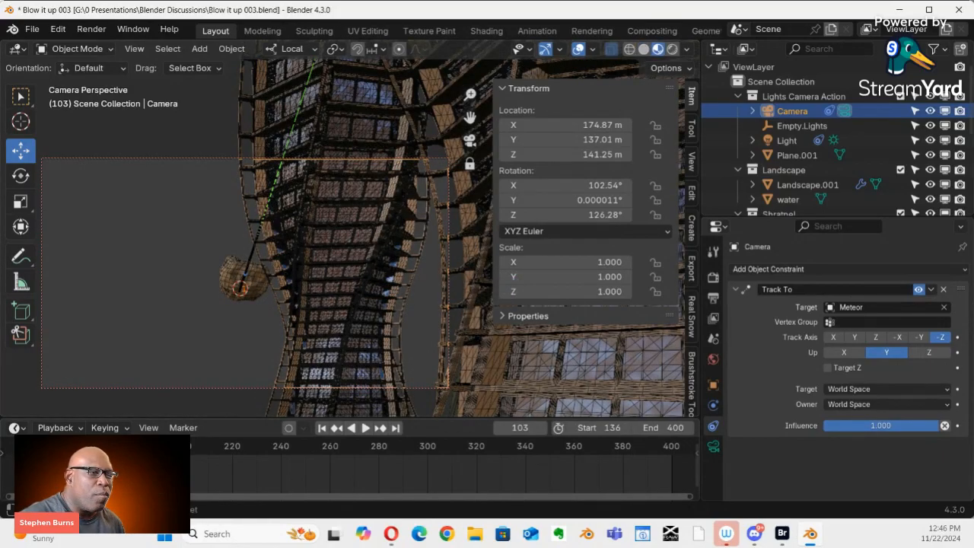
{"action": "key", "text": "space"}
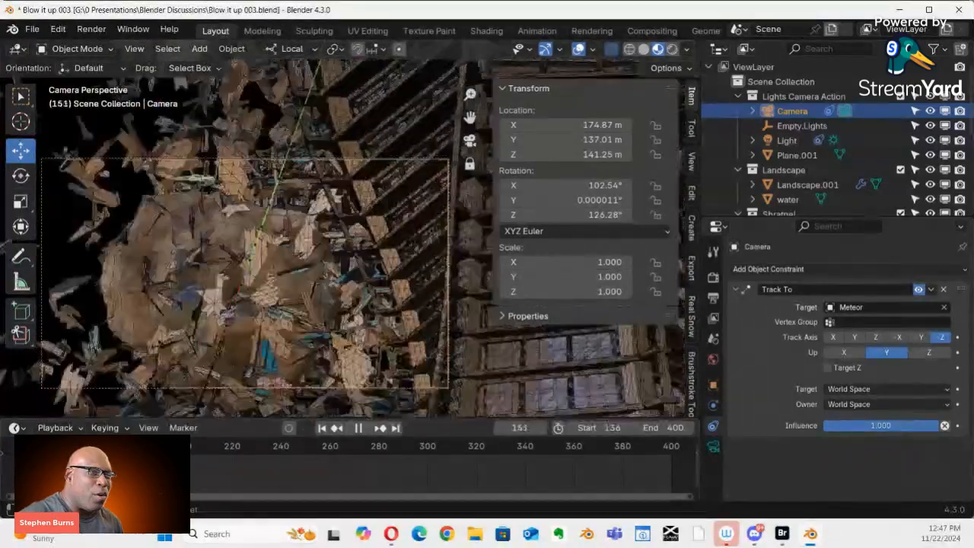
Set the timeline's start frame to 1 and fit the full frame range in the timeline
{"action": "left_click_drag", "start_coordinate": [64, 449], "coordinate": [20, 449]}
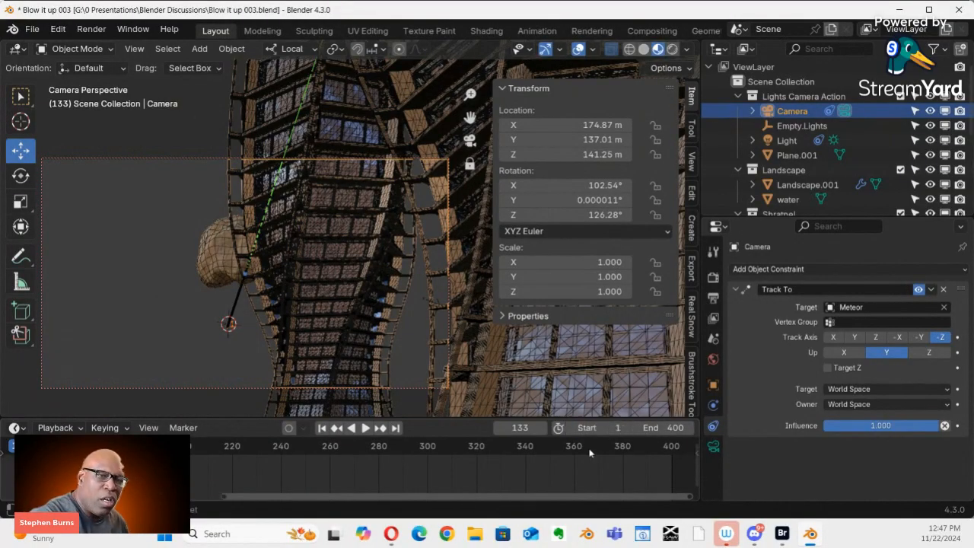
{"action": "left_click", "coordinate": [148, 427]}
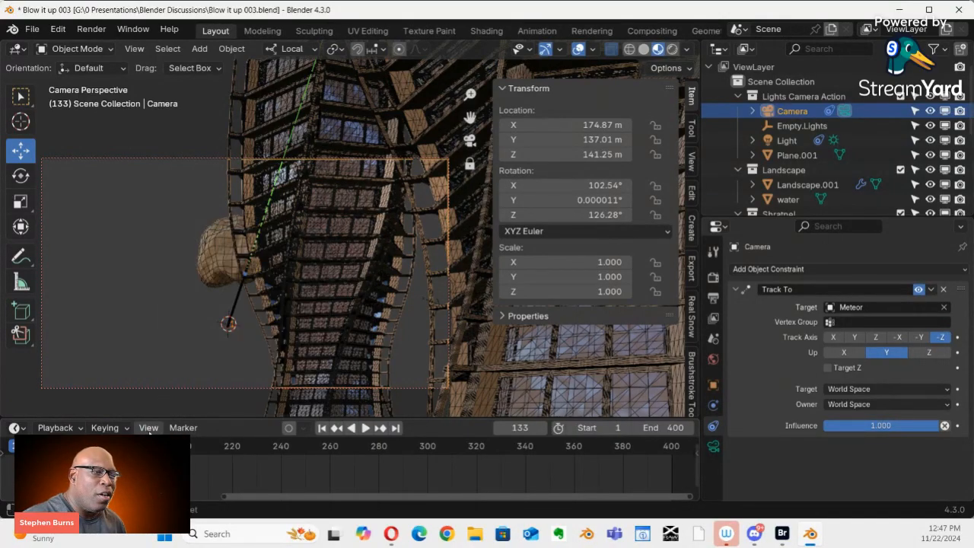
{"action": "left_click", "coordinate": [148, 428]}
{"action": "left_click", "coordinate": [201, 273]}
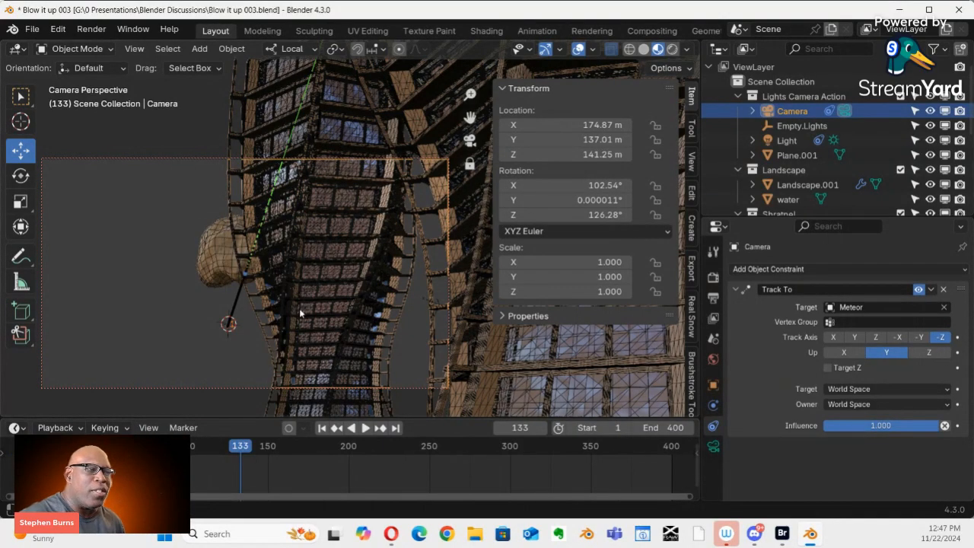
Review the impact through the camera from the early frames, and set the current frame to 137
{"action": "left_click_drag", "start_coordinate": [235, 447], "coordinate": [43, 448]}
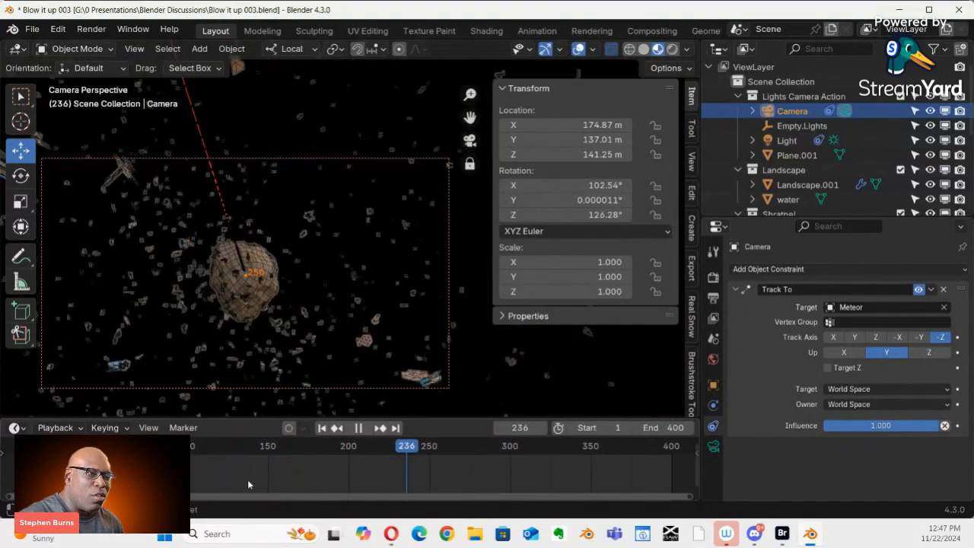
{"action": "mouse_move", "coordinate": [234, 471]}
{"action": "left_mouse_down"}
{"action": "mouse_move", "coordinate": [182, 459]}
{"action": "mouse_move", "coordinate": [265, 461]}
{"action": "mouse_move", "coordinate": [246, 464]}
{"action": "left_mouse_up"}
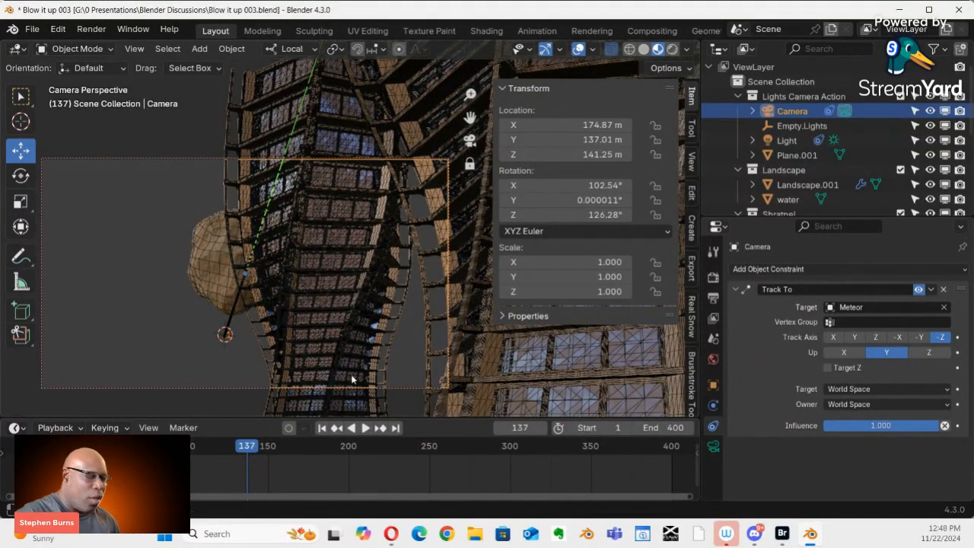
{"action": "middle_click_drag", "start_coordinate": [348, 300], "coordinate": [331, 314]}
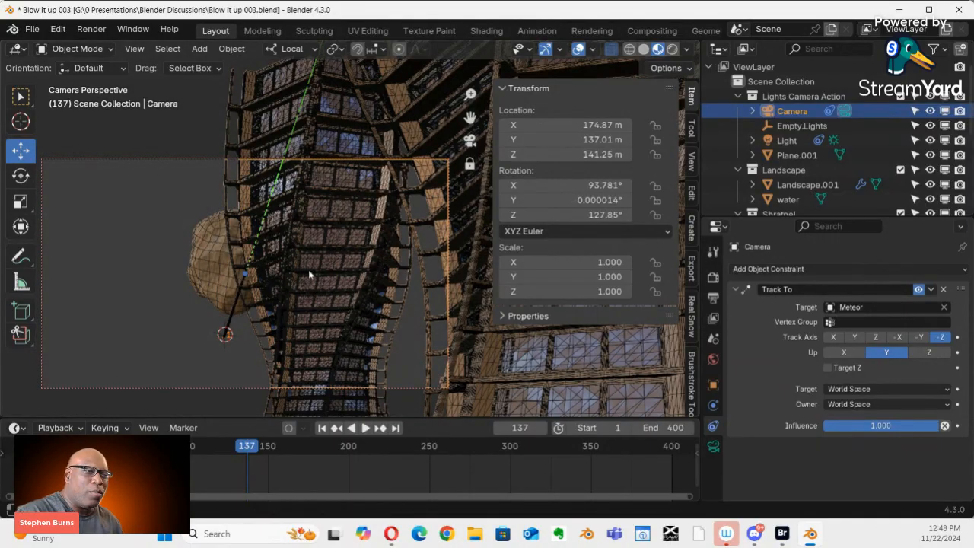
Leave the camera view to inspect the camera's placement relative to the towers and meteor, and undo a brief nudge of the camera
{"action": "key", "text": "KP_0"}
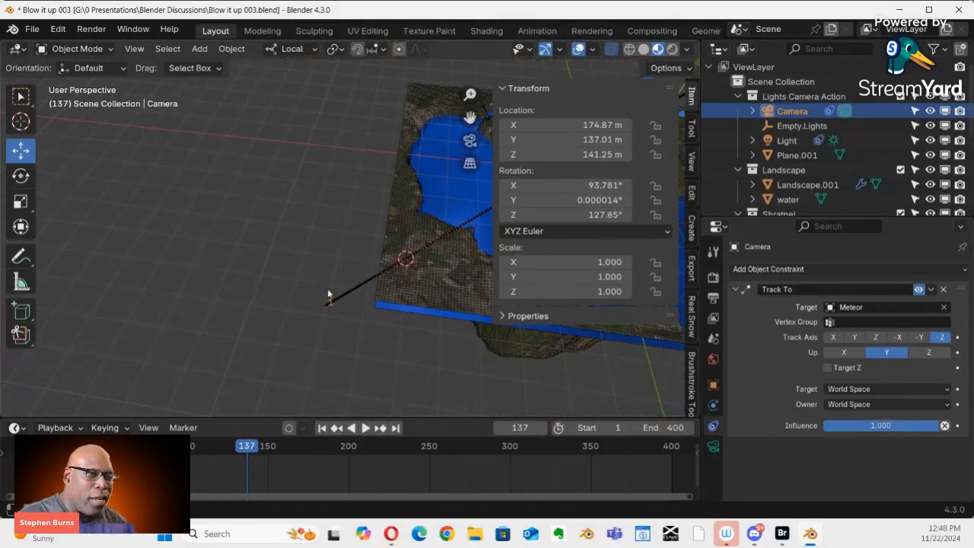
{"action": "mouse_move", "coordinate": [319, 271]}
{"action": "middle_mouse_down", "text": "shift"}
{"action": "mouse_move", "coordinate": [231, 315]}
{"action": "mouse_move", "coordinate": [108, 335]}
{"action": "mouse_move", "coordinate": [217, 312]}
{"action": "middle_mouse_up", "text": "shift"}
{"action": "scroll", "coordinate": [216, 307], "scroll_direction": "up", "scroll_amount": 5}
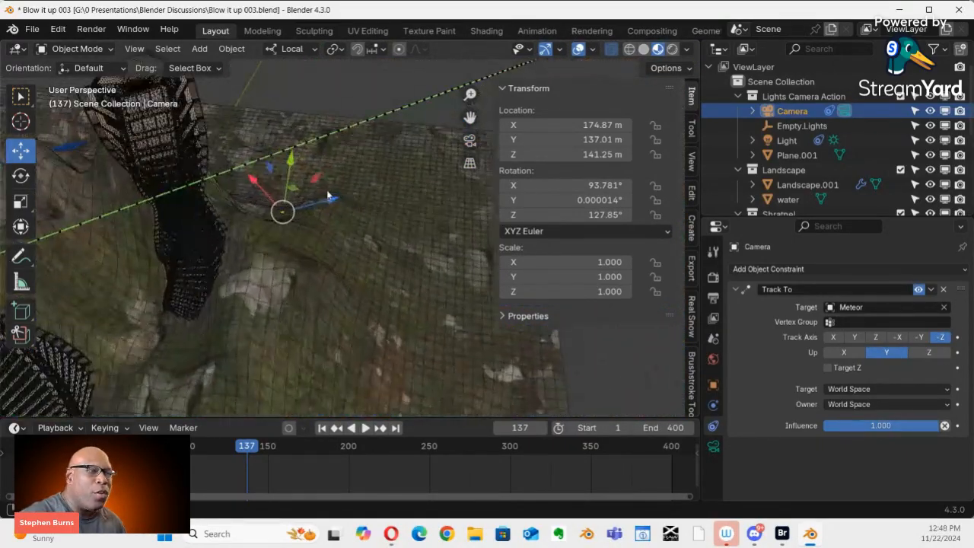
{"action": "middle_click_drag", "start_coordinate": [365, 228], "coordinate": [396, 220]}
{"action": "scroll", "coordinate": [278, 309], "scroll_direction": "down", "scroll_amount": 4}
{"action": "scroll", "coordinate": [278, 309], "scroll_direction": "up", "scroll_amount": 3}
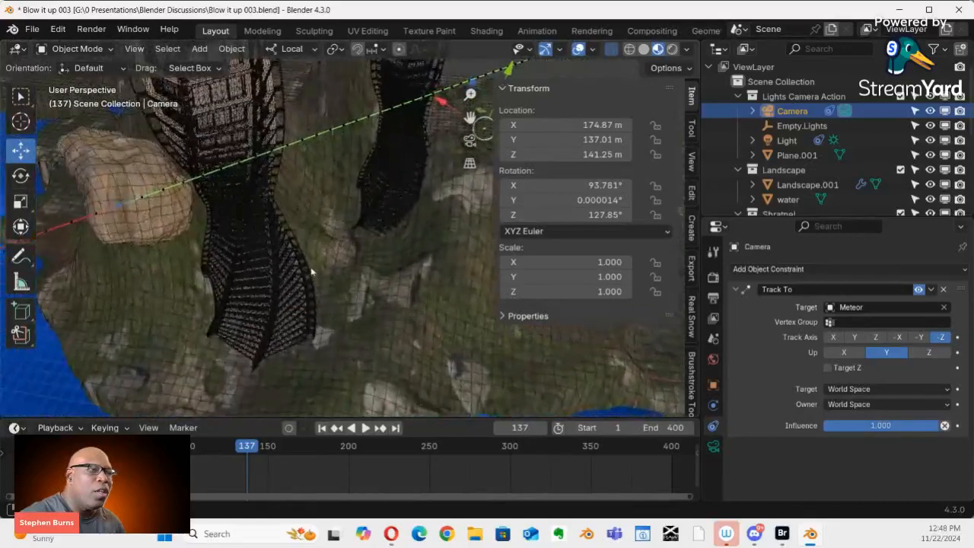
{"action": "middle_click_drag", "start_coordinate": [311, 271], "coordinate": [221, 311]}
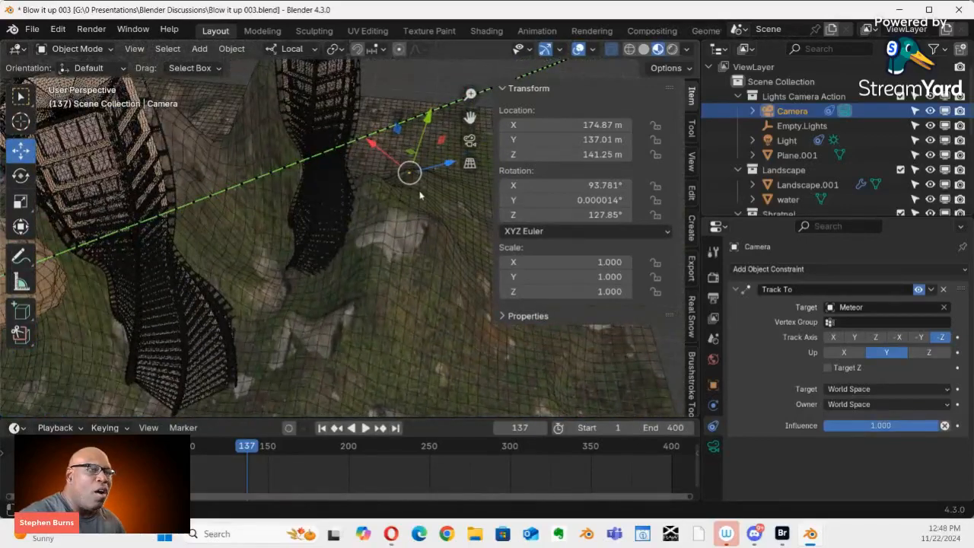
{"action": "middle_click_drag", "start_coordinate": [419, 195], "coordinate": [390, 266]}
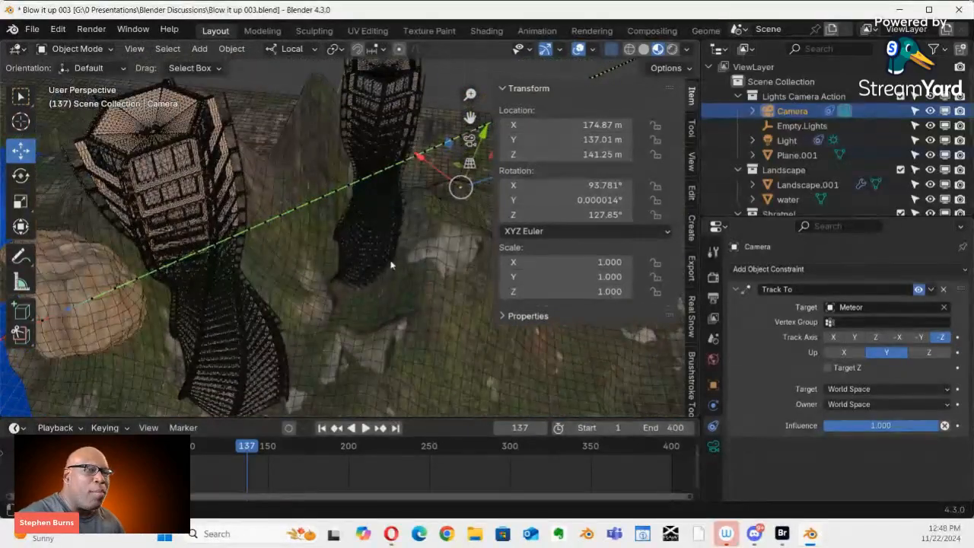
{"action": "left_click_drag", "start_coordinate": [481, 185], "coordinate": [497, 190]}
{"action": "key", "text": "ctrl+z"}
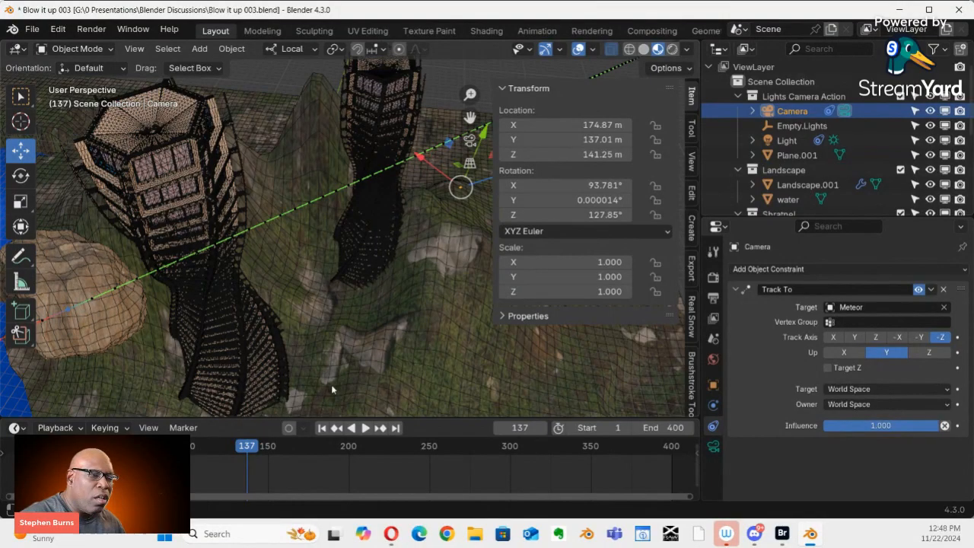
Move to frame 139 and snap the 3D cursor to the selected camera
{"action": "mouse_move", "coordinate": [256, 446]}
{"action": "left_mouse_down"}
{"action": "mouse_move", "coordinate": [266, 448]}
{"action": "mouse_move", "coordinate": [250, 447]}
{"action": "left_mouse_up"}
{"action": "scroll", "coordinate": [245, 304], "scroll_direction": "up", "scroll_amount": 4}
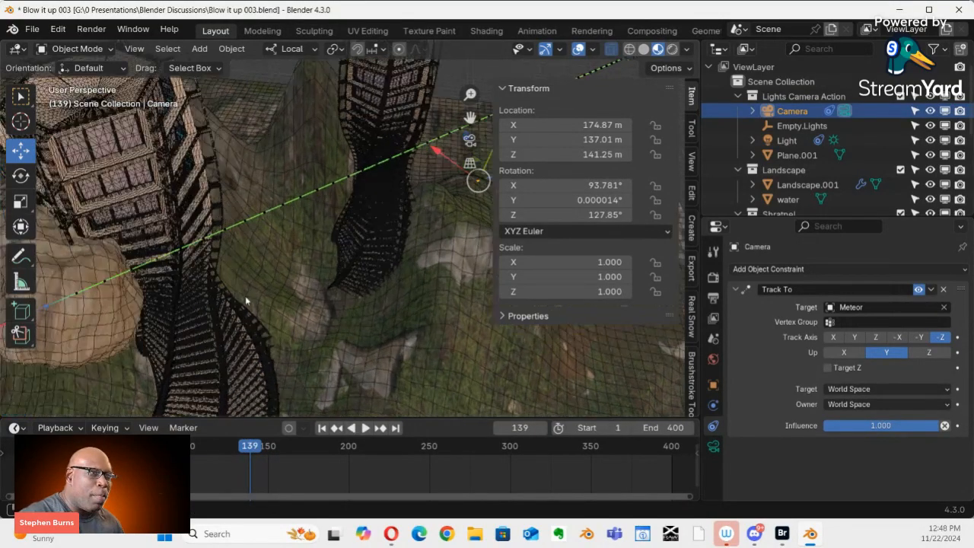
{"action": "middle_click_drag", "start_coordinate": [287, 332], "coordinate": [329, 334]}
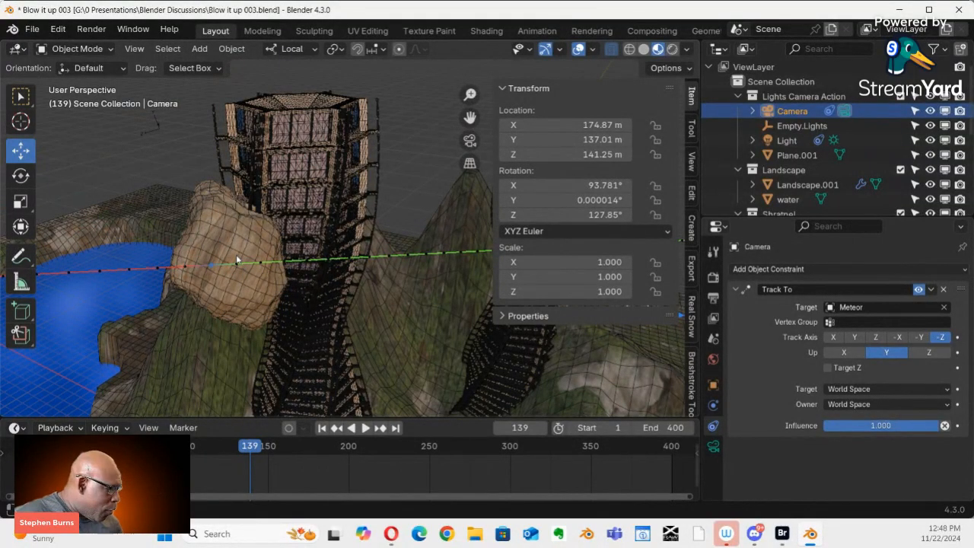
{"action": "key", "text": "shift+s"}
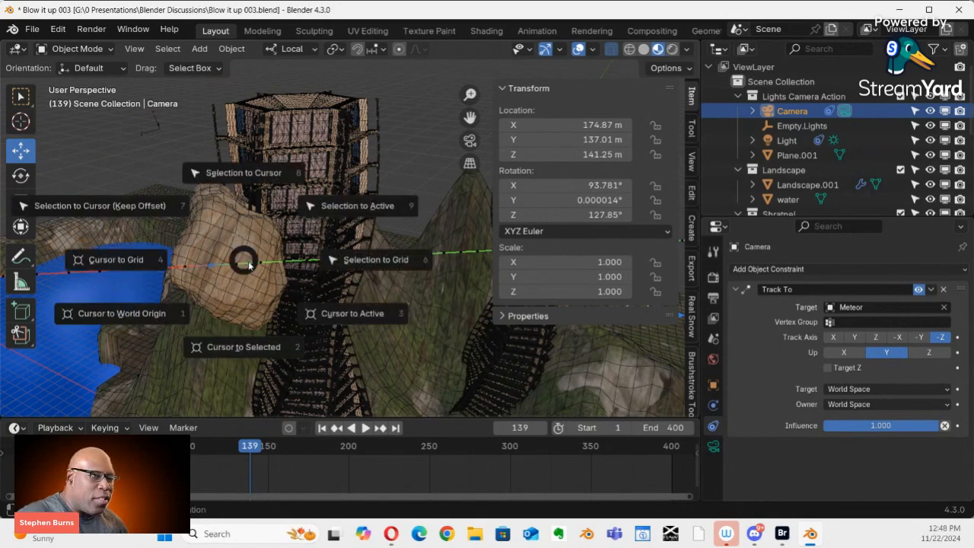
{"action": "left_click", "coordinate": [246, 350]}
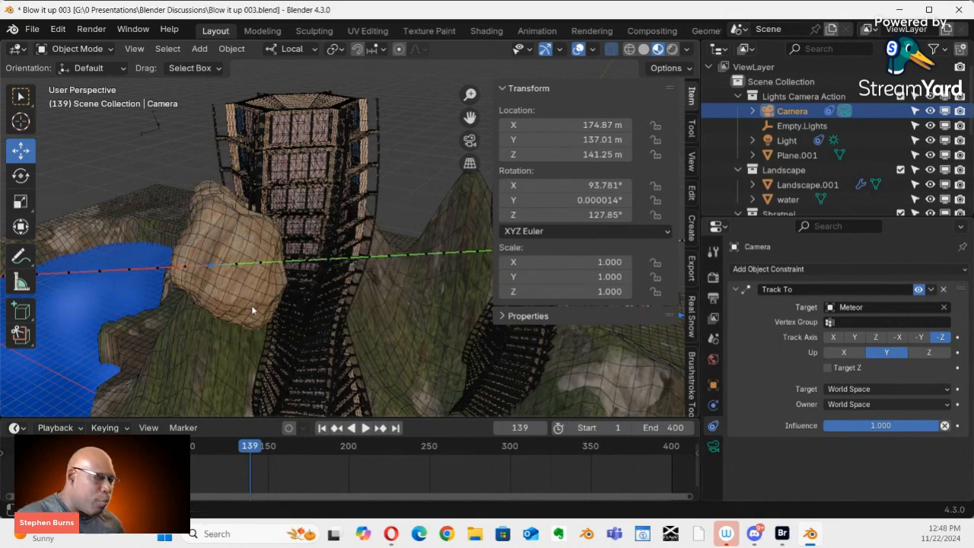
Switch the viewport to Solid shading, select the Meteor and snap the 3D cursor to its origin
{"action": "key", "text": "z"}
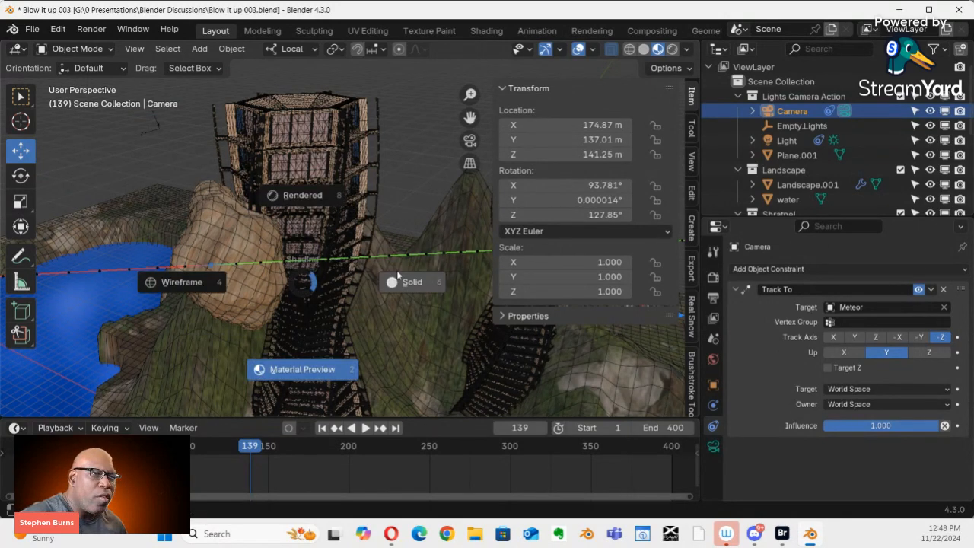
{"action": "left_click", "coordinate": [405, 281]}
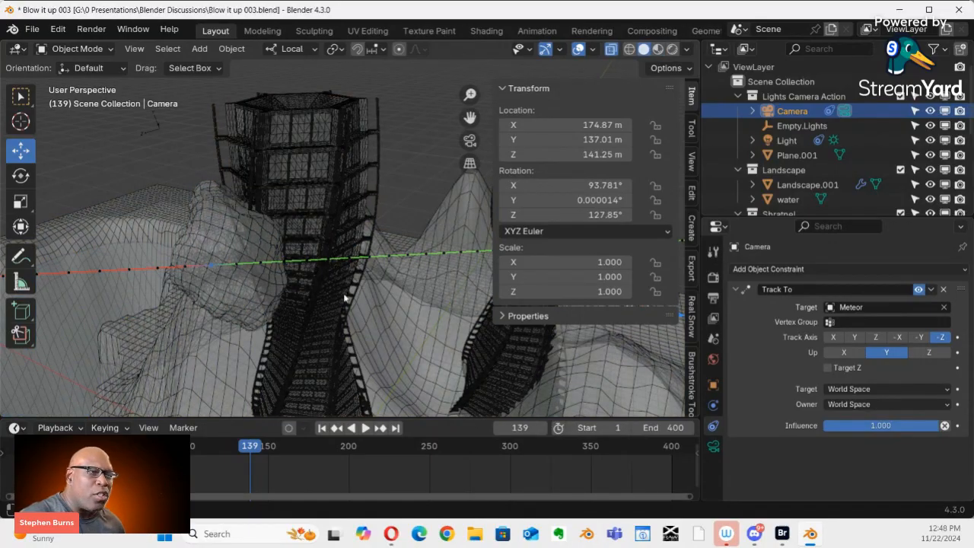
{"action": "middle_click_drag", "start_coordinate": [257, 283], "coordinate": [368, 232]}
{"action": "left_click", "coordinate": [262, 264]}
{"action": "scroll", "coordinate": [276, 281], "scroll_direction": "up", "scroll_amount": 4}
{"action": "key", "text": "shift+s"}
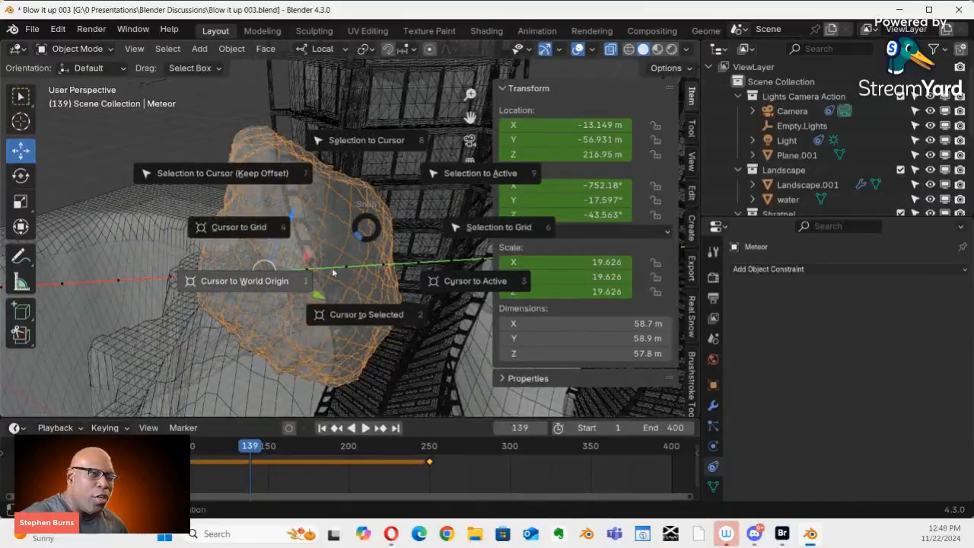
{"action": "left_click", "coordinate": [350, 313]}
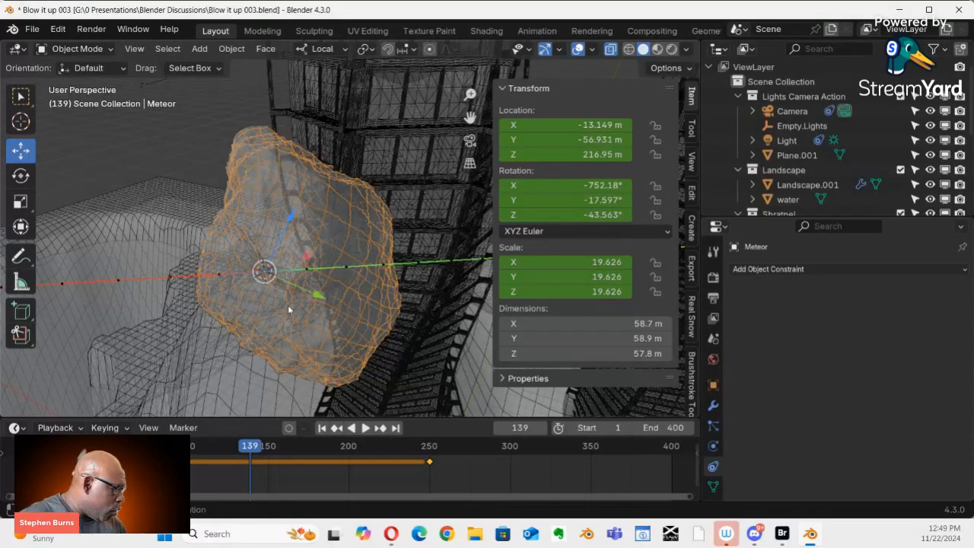
Add a UV sphere at the 3D cursor with 16 segments and 16 rings
{"action": "key", "text": "shift+a"}
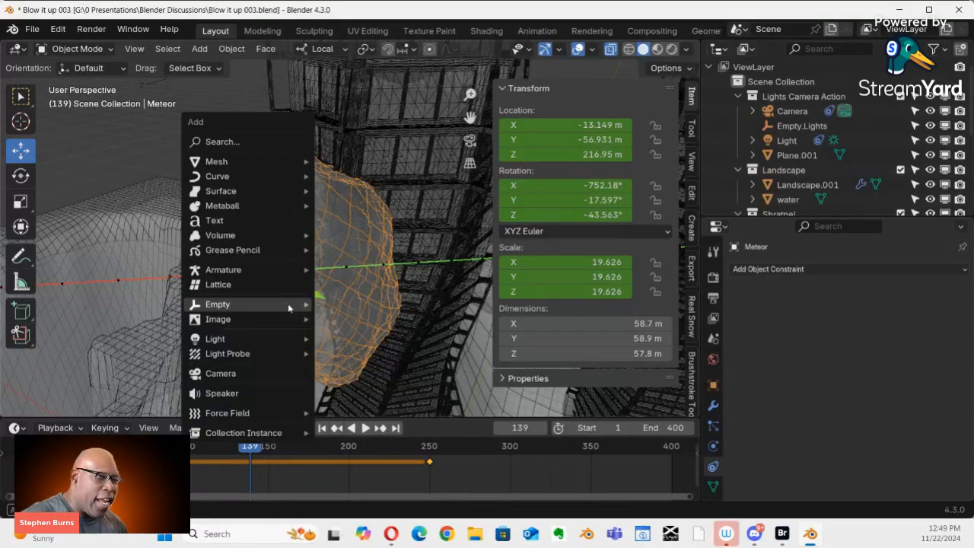
{"action": "mouse_move", "coordinate": [260, 164]}
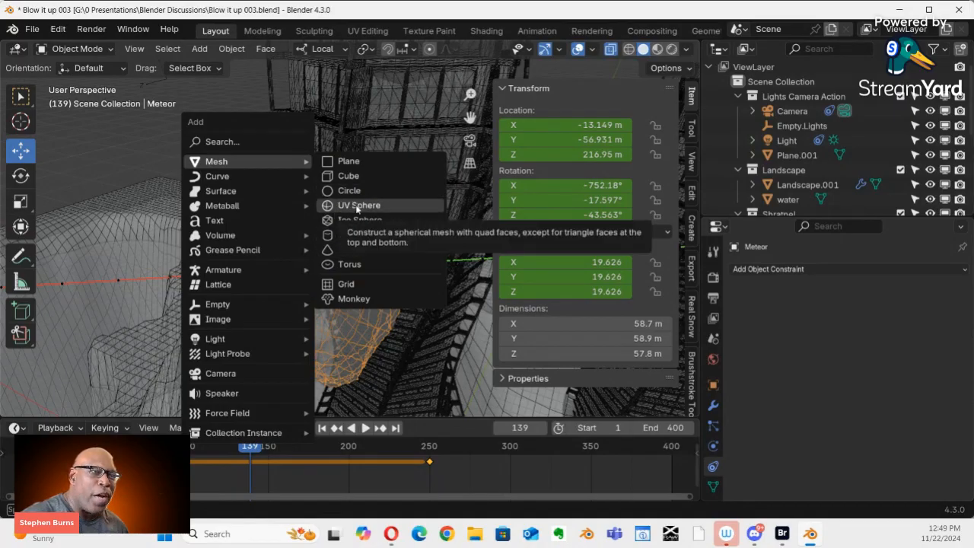
{"action": "left_click", "coordinate": [357, 205]}
{"action": "left_click", "coordinate": [77, 404]}
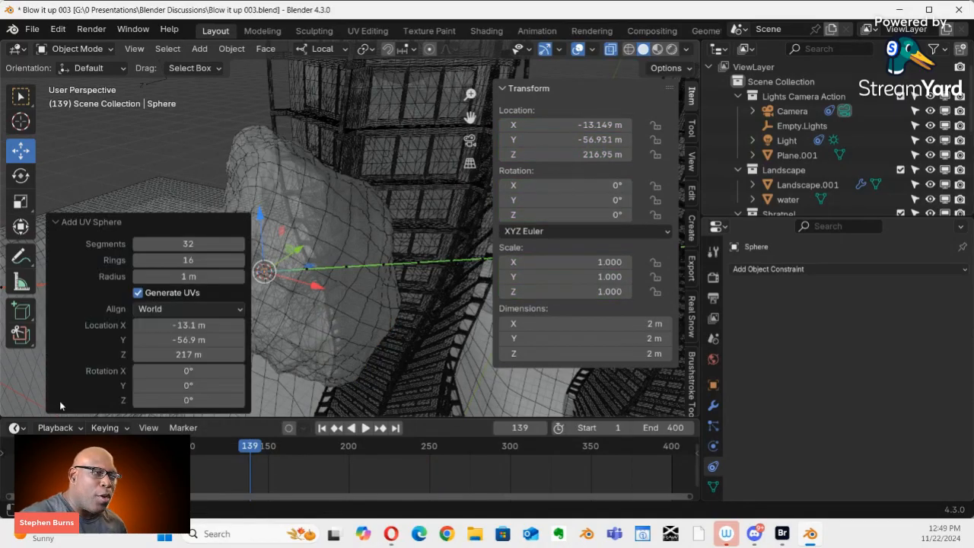
{"action": "left_click", "coordinate": [193, 242]}
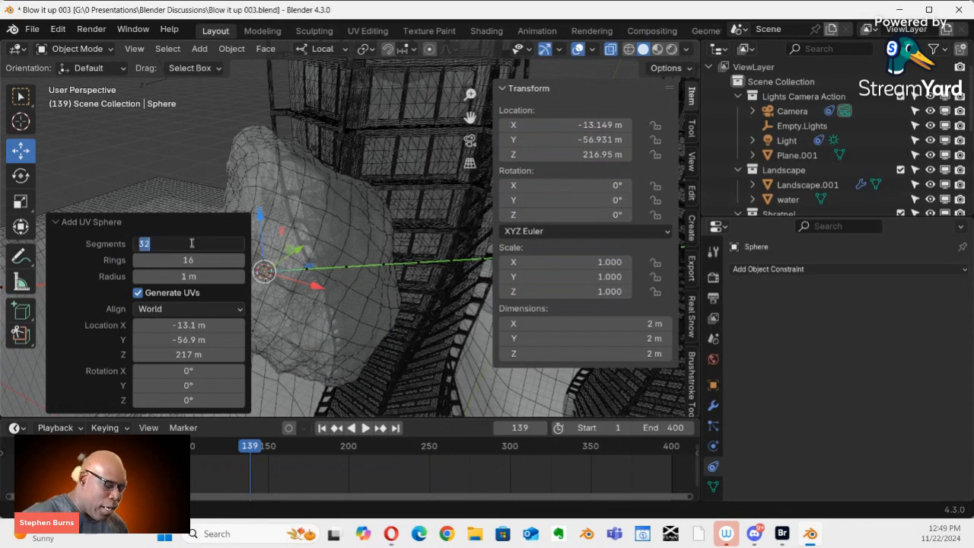
{"action": "type", "text": "16"}
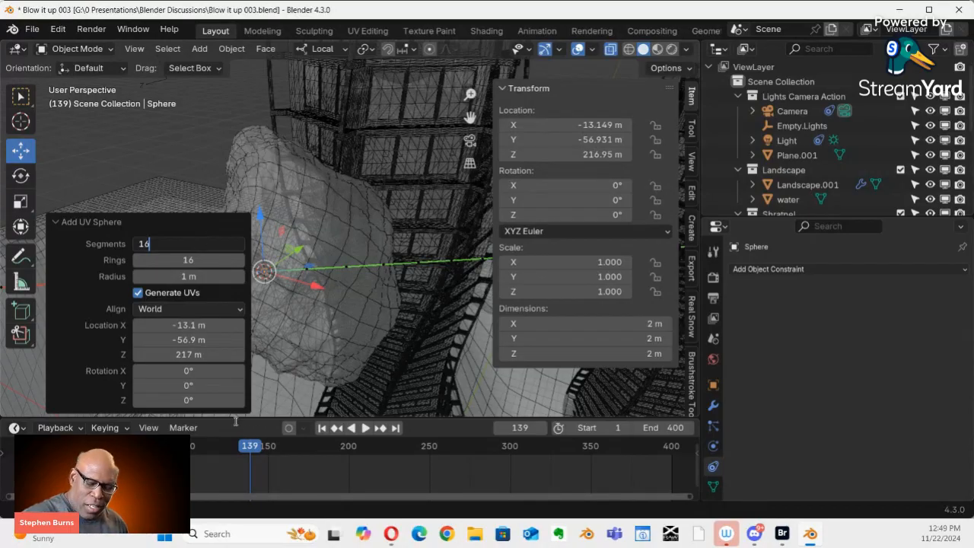
{"action": "key", "text": "Return"}
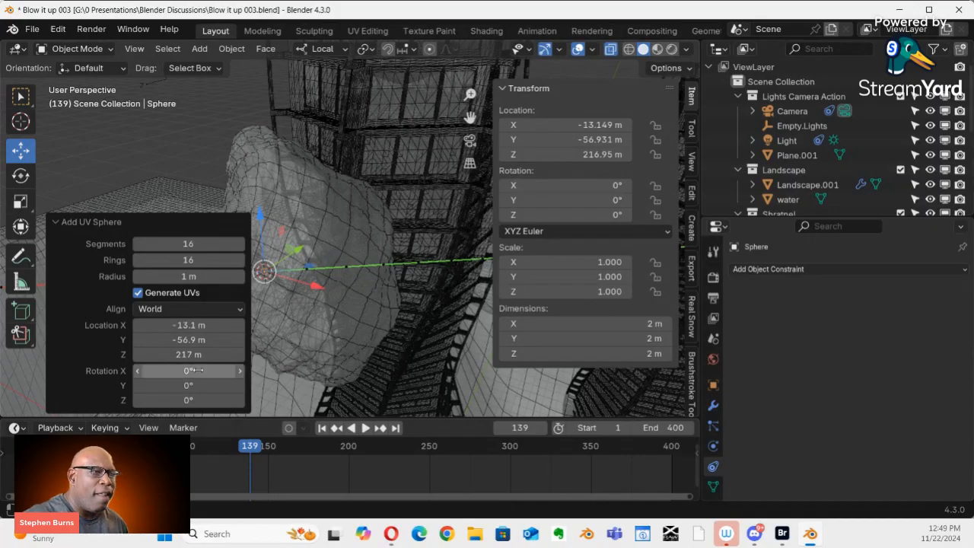
{"action": "left_click", "coordinate": [58, 224]}
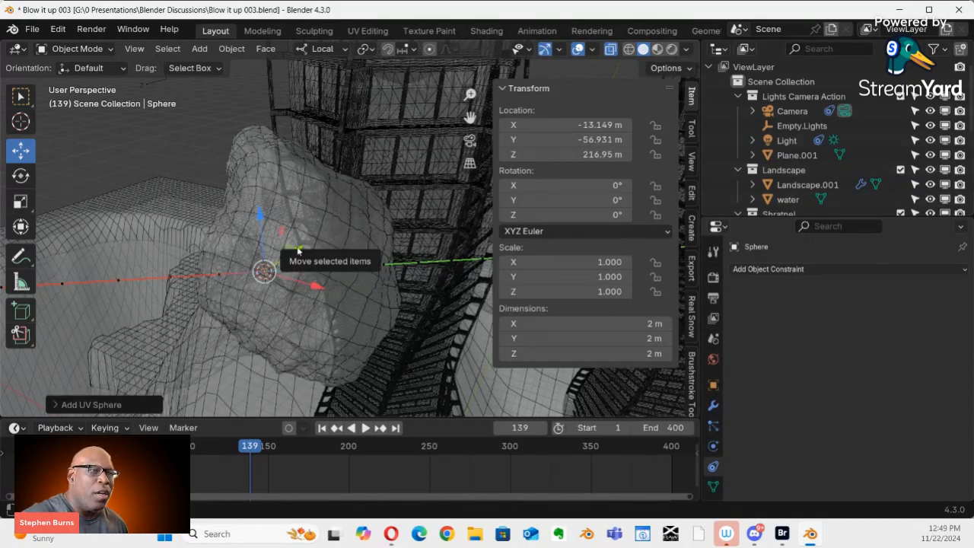
Move the sphere along Y to about 33 m, away from the meteor, and scale it up to about 36.5 m across
{"action": "left_click_drag", "start_coordinate": [299, 250], "coordinate": [415, 171]}
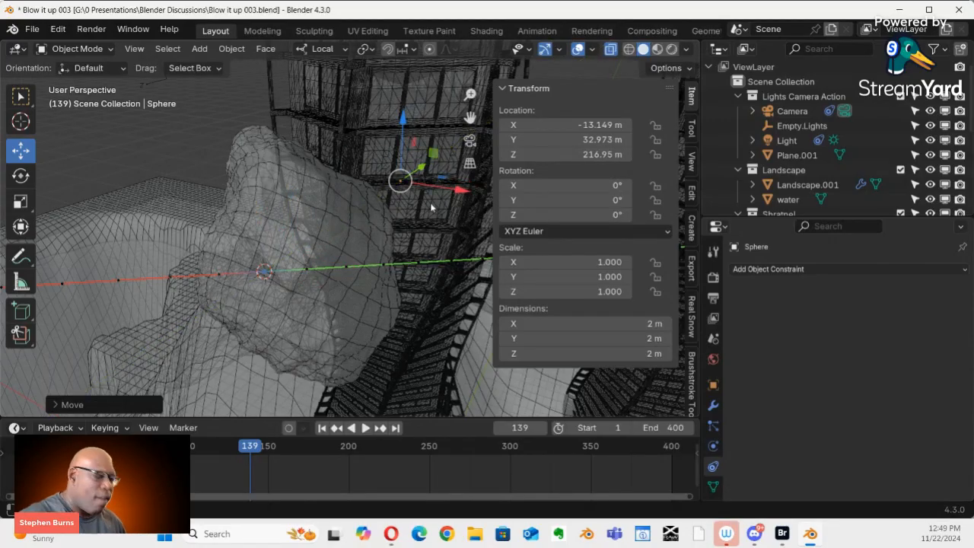
{"action": "middle_click_drag", "start_coordinate": [424, 199], "coordinate": [149, 190], "text": "ctrl"}
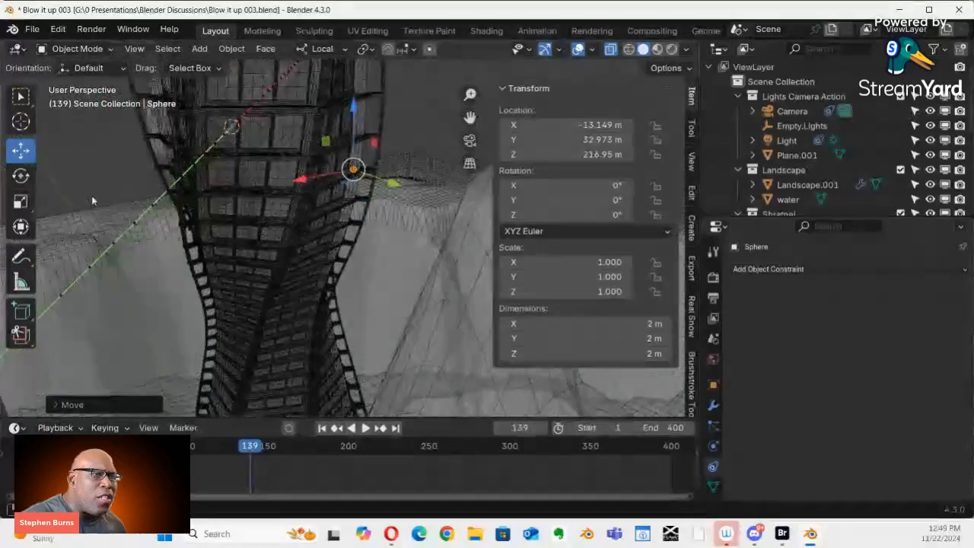
{"action": "middle_click_drag", "start_coordinate": [319, 188], "coordinate": [197, 241]}
{"action": "key", "text": "s"}
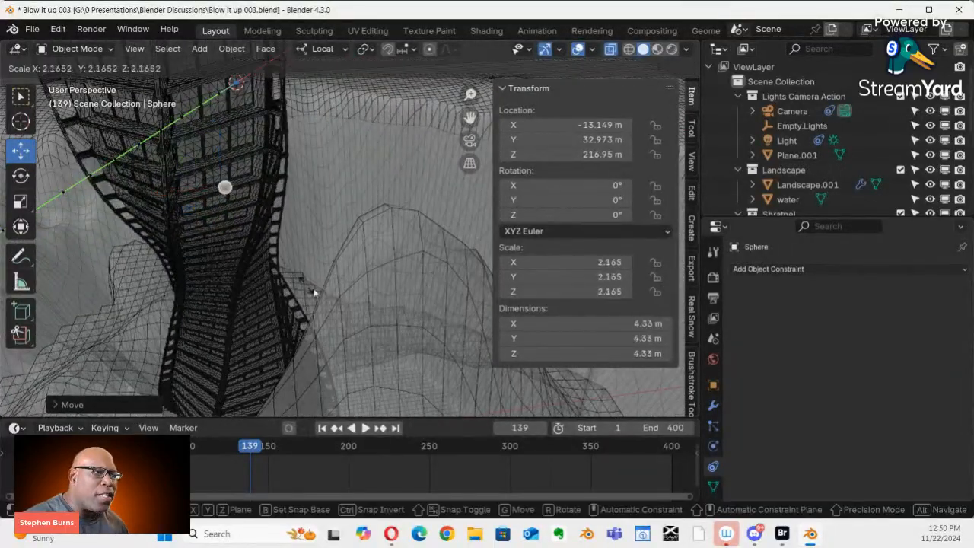
{"action": "left_click", "coordinate": [469, 222]}
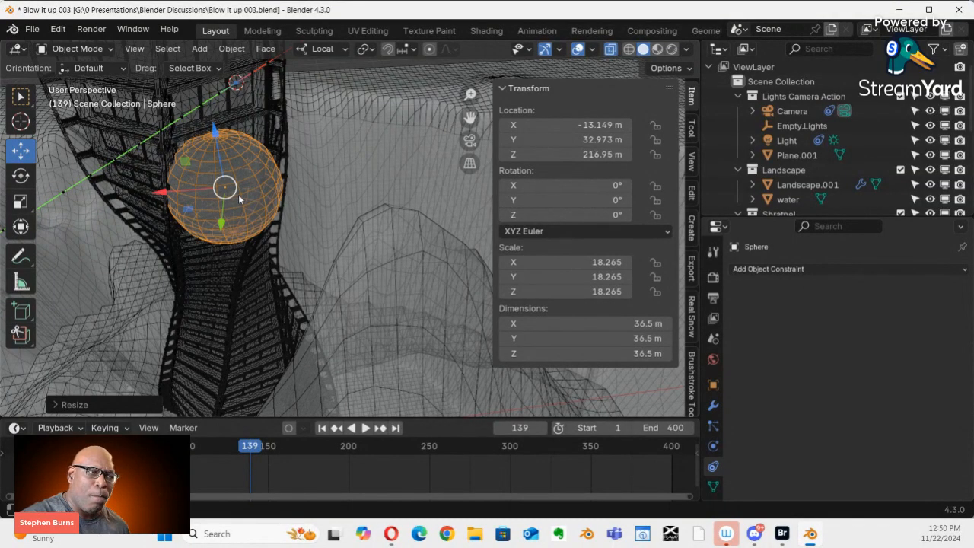
Move the sphere along the Y axis to about -8.9 m, between the tower and the meteor
{"action": "middle_click_drag", "start_coordinate": [266, 186], "coordinate": [340, 207]}
{"action": "key", "text": "g"}
{"action": "key", "text": "y"}
{"action": "left_click", "coordinate": [257, 216]}
{"action": "middle_click_drag", "start_coordinate": [257, 216], "coordinate": [396, 209]}
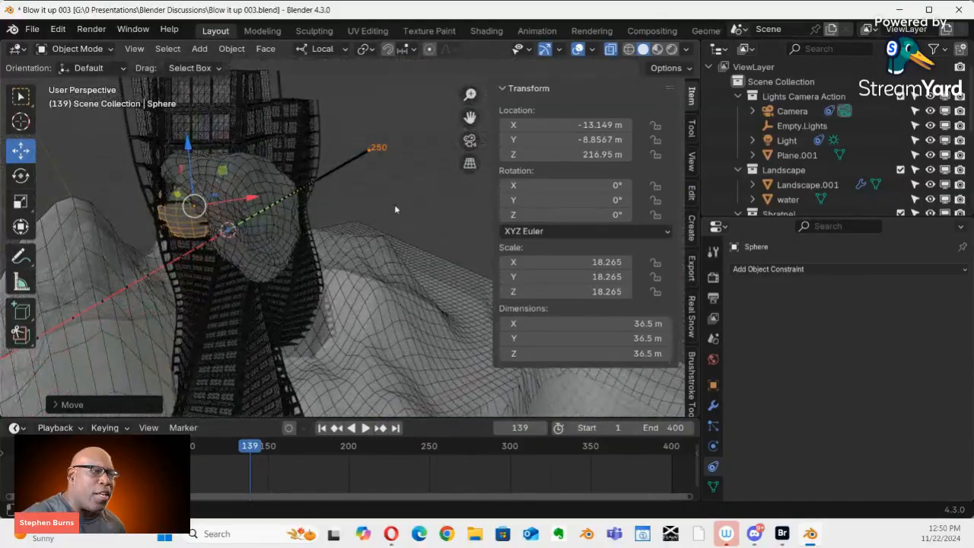
{"action": "scroll", "coordinate": [259, 211], "scroll_direction": "up", "scroll_amount": 3}
{"action": "mouse_move", "coordinate": [259, 210]}
{"action": "middle_mouse_down"}
{"action": "mouse_move", "coordinate": [223, 174]}
{"action": "mouse_move", "coordinate": [263, 206]}
{"action": "middle_mouse_up"}
{"action": "middle_click_drag", "start_coordinate": [263, 207], "coordinate": [396, 268], "text": "shift"}
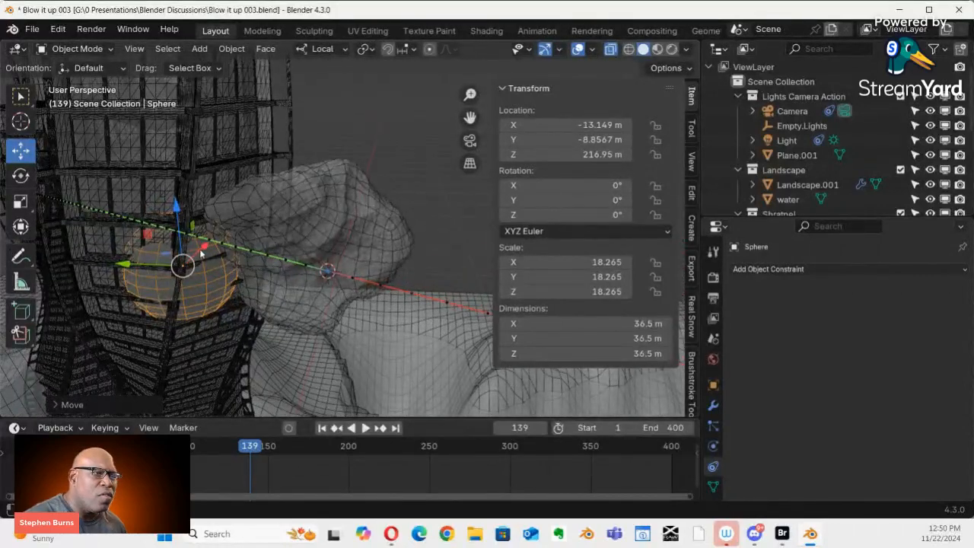
Move the sphere along X to about -1 m and scale it down to about 26.4 m across
{"action": "left_click_drag", "start_coordinate": [202, 250], "coordinate": [214, 239]}
{"action": "middle_click_drag", "start_coordinate": [214, 239], "coordinate": [196, 256]}
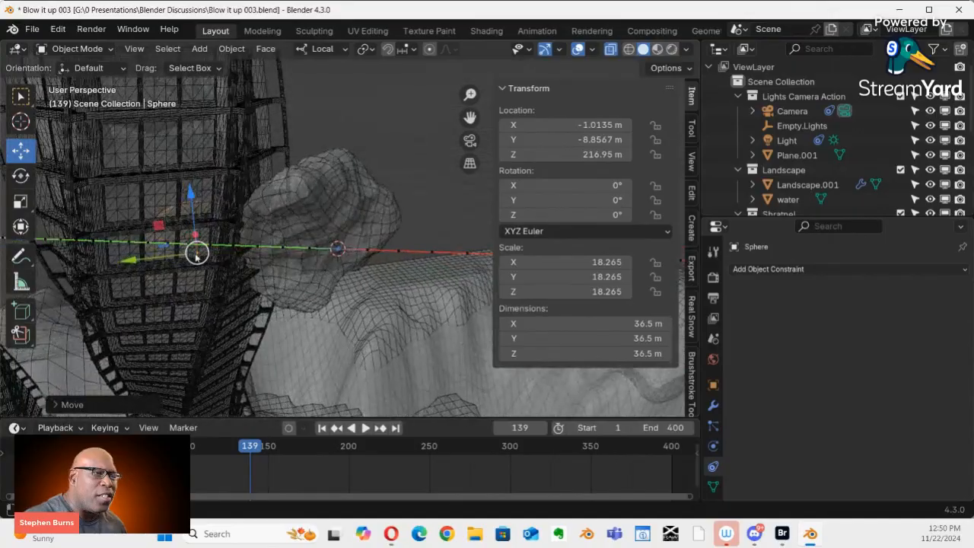
{"action": "key", "text": "s"}
{"action": "left_click", "coordinate": [248, 261]}
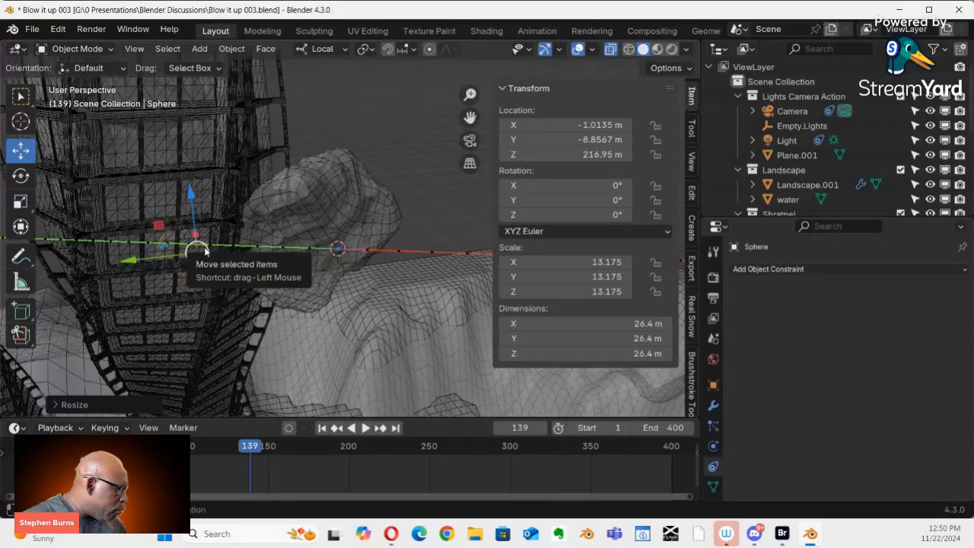
Apply the sphere's rotation and scale
{"action": "key", "text": "ctrl+a"}
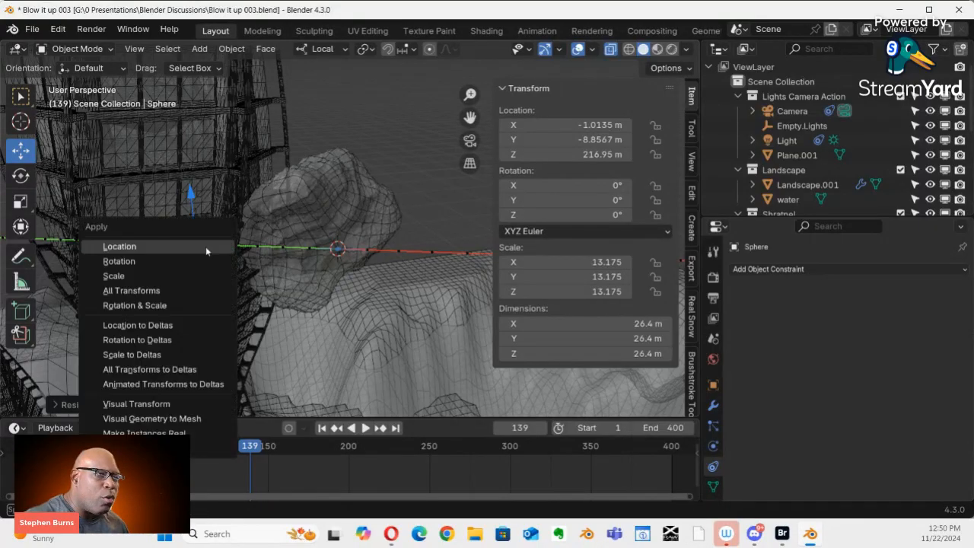
{"action": "left_click", "coordinate": [161, 309]}
{"action": "middle_click_drag", "start_coordinate": [173, 255], "coordinate": [275, 236]}
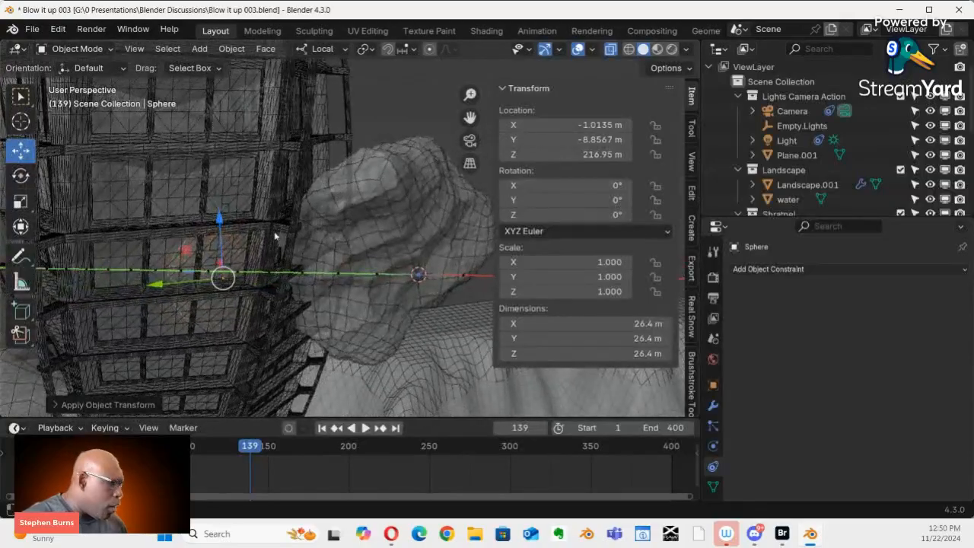
Switch the viewport to Wireframe and move the sphere into the tower's upper section, to about Y -18.9 m and Z 231.7 m
{"action": "key", "text": "z"}
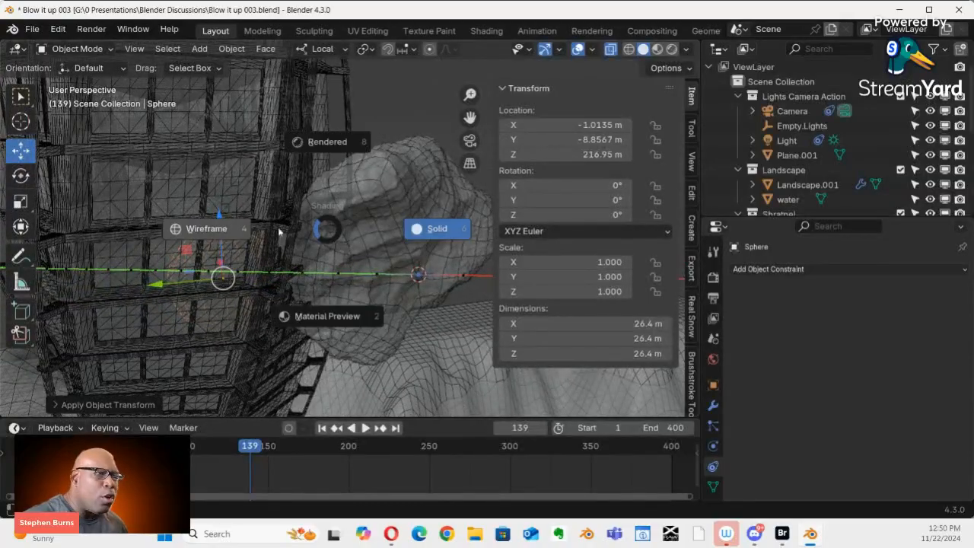
{"action": "left_click", "coordinate": [204, 232]}
{"action": "left_click_drag", "start_coordinate": [222, 221], "coordinate": [241, 196]}
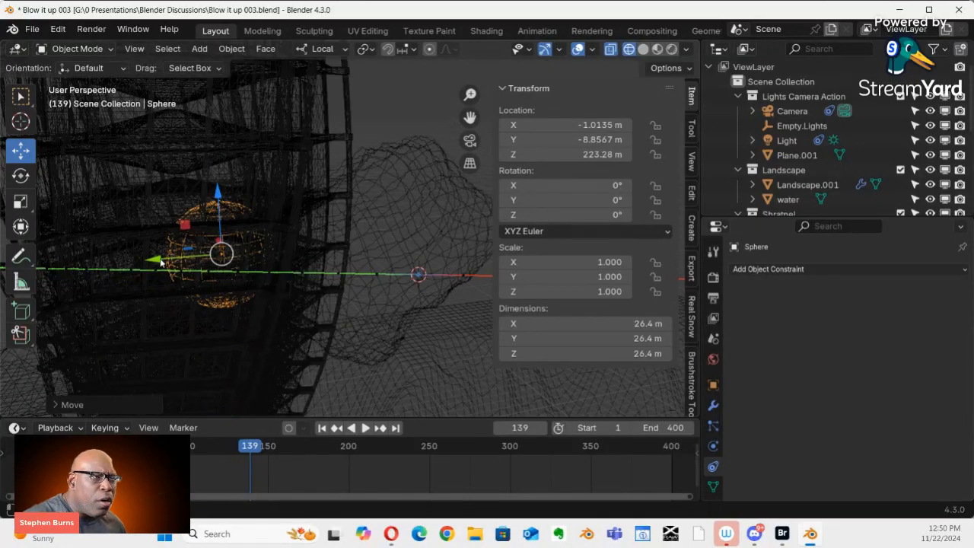
{"action": "middle_click_drag", "start_coordinate": [237, 264], "coordinate": [229, 329]}
{"action": "left_click_drag", "start_coordinate": [183, 306], "coordinate": [198, 283]}
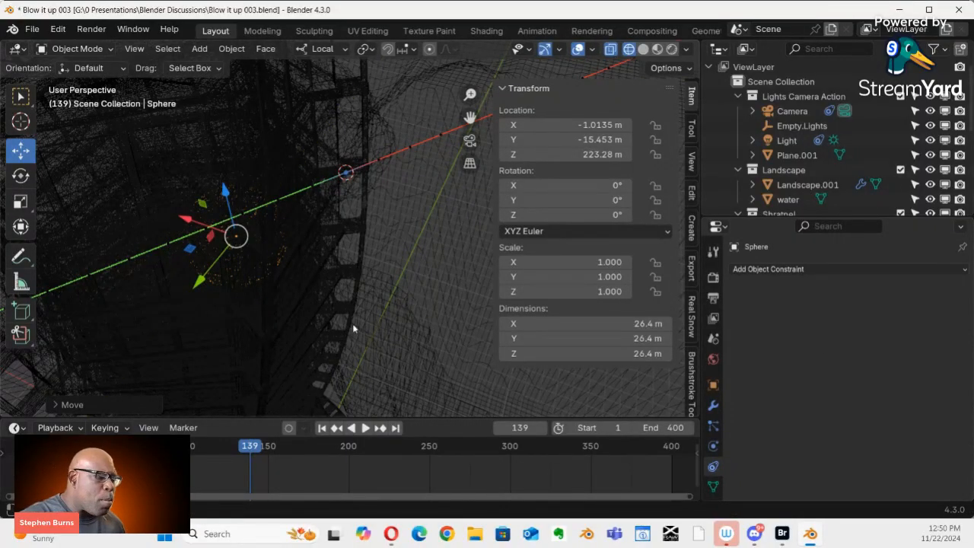
{"action": "middle_click_drag", "start_coordinate": [457, 275], "coordinate": [252, 253]}
{"action": "left_click_drag", "start_coordinate": [273, 237], "coordinate": [273, 220]}
{"action": "left_click_drag", "start_coordinate": [337, 274], "coordinate": [263, 201]}
{"action": "middle_click_drag", "start_coordinate": [269, 215], "coordinate": [345, 284]}
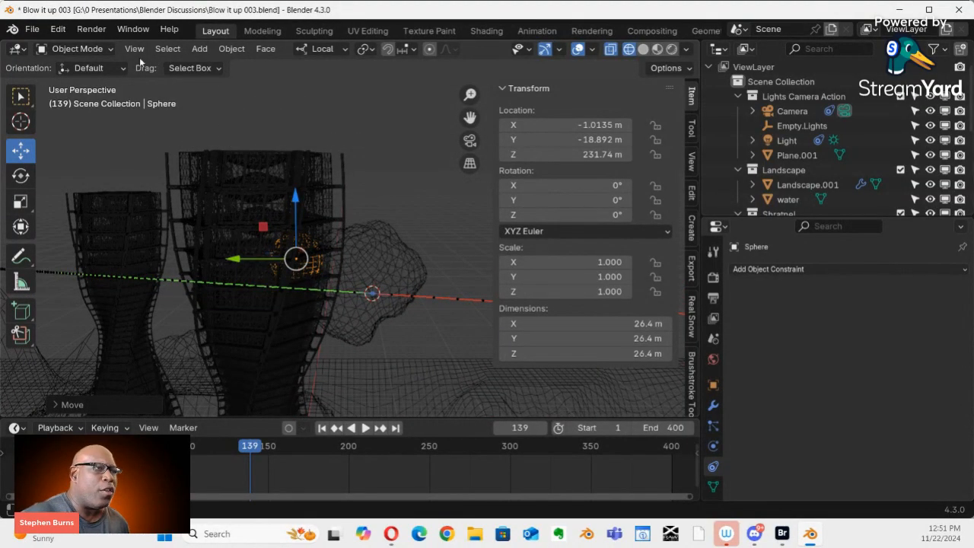
Add Quick Smoke to the Quick Favorites and apply it to the sphere
{"action": "left_click", "coordinate": [232, 48]}
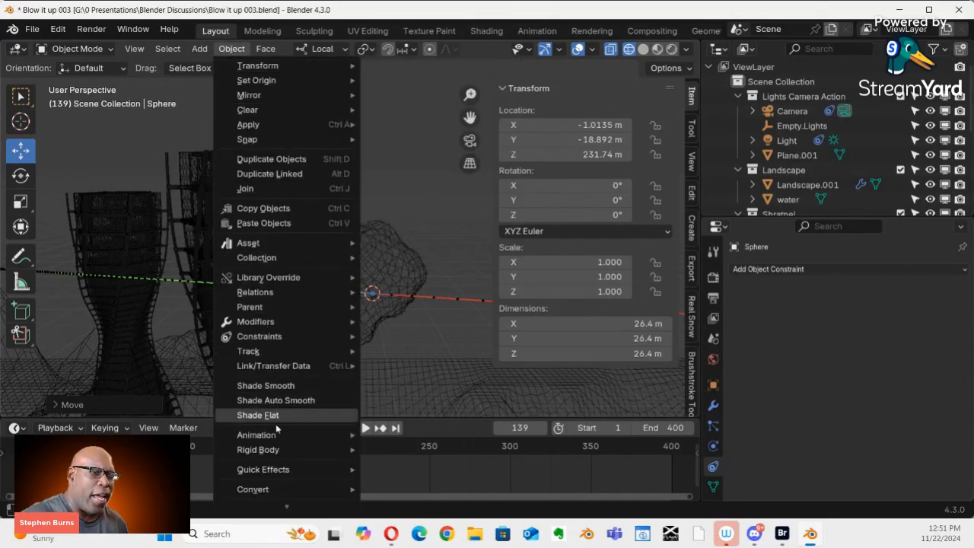
{"action": "mouse_move", "coordinate": [280, 471]}
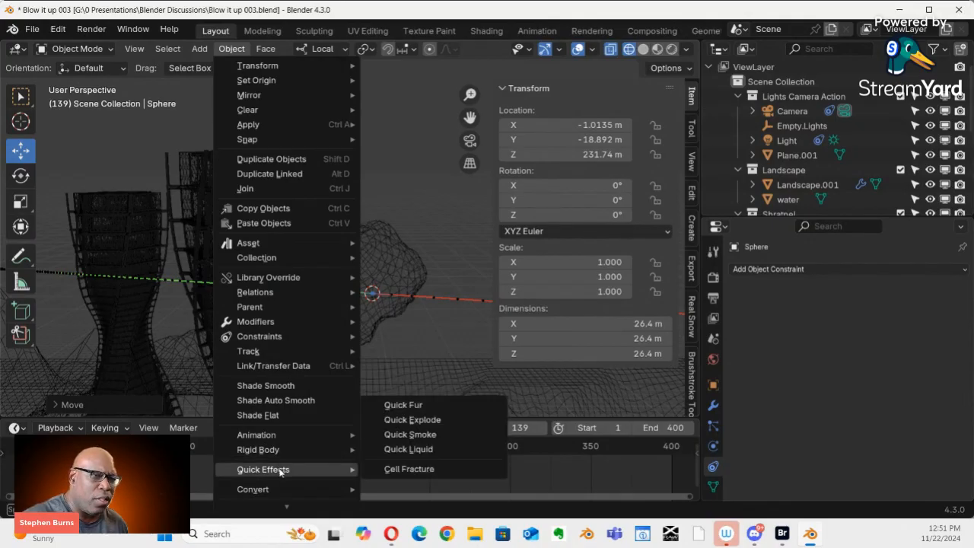
{"action": "right_click", "coordinate": [443, 434]}
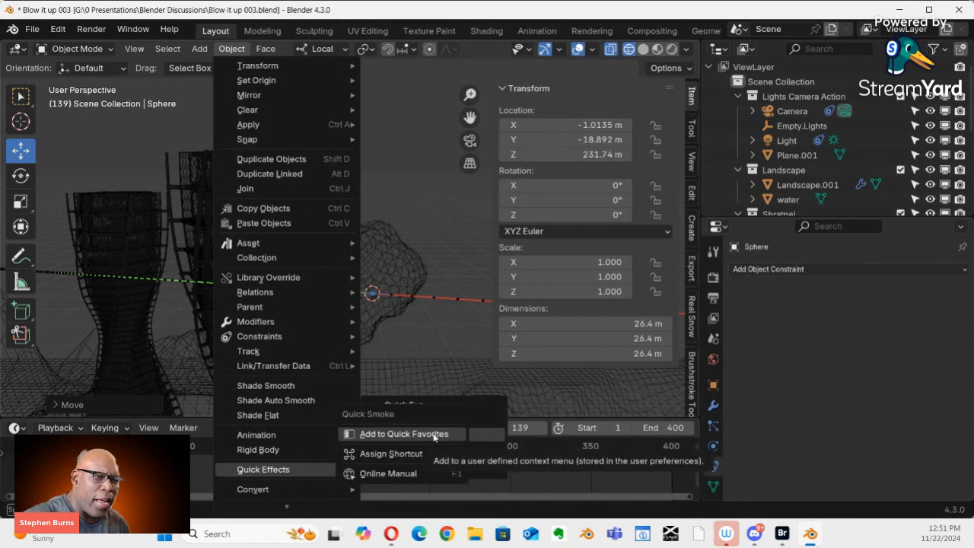
{"action": "key", "text": "Escape"}
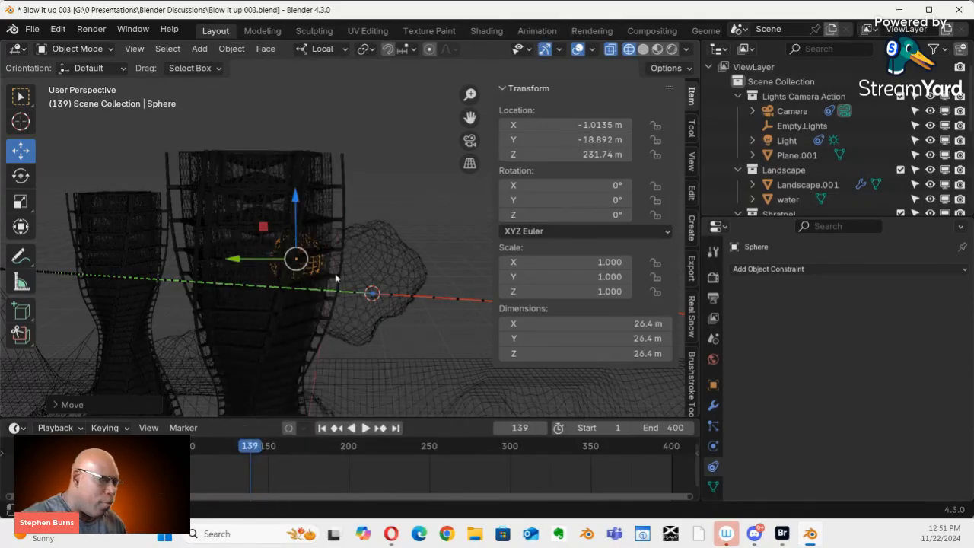
{"action": "key", "text": "q"}
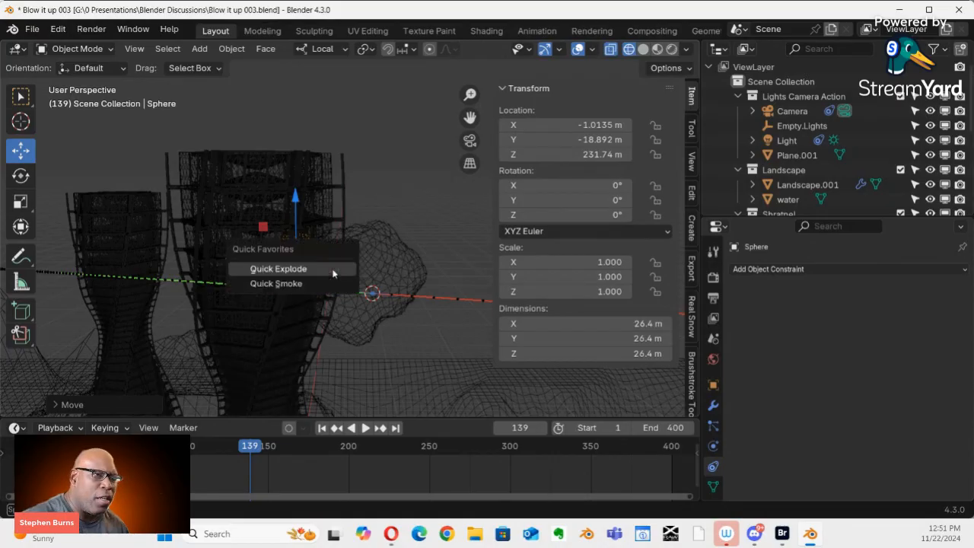
{"action": "left_click", "coordinate": [275, 283]}
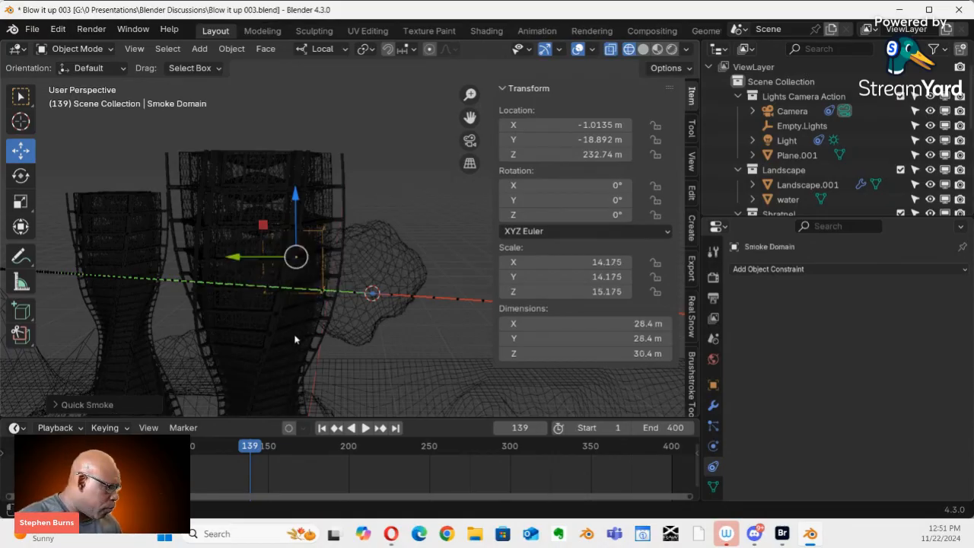
In Edit Mode, scale the whole smoke domain up about 7.5 times so it encloses the tower's upper section and the meteor
{"action": "middle_click_drag", "start_coordinate": [342, 245], "coordinate": [279, 327]}
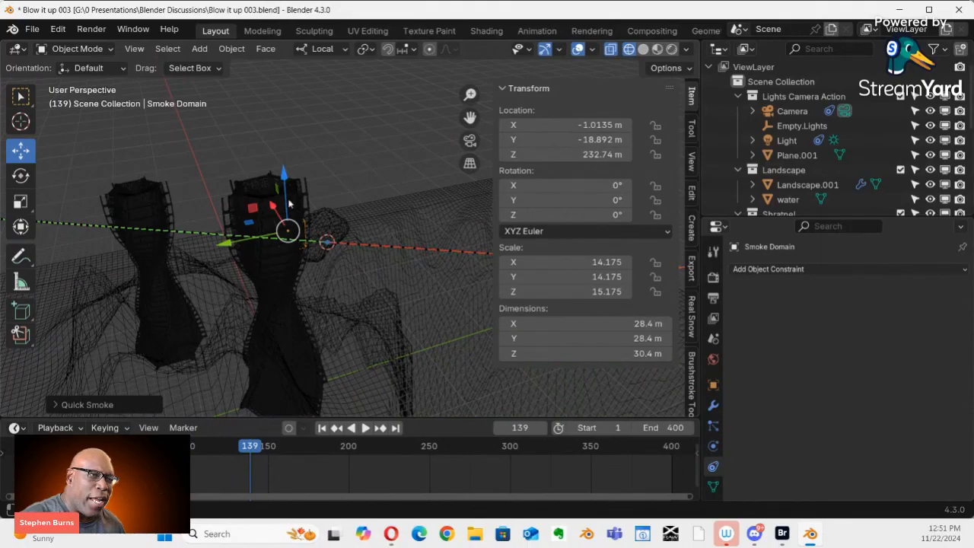
{"action": "middle_click_drag", "start_coordinate": [241, 254], "coordinate": [278, 256]}
{"action": "key", "text": "ctrl+Tab"}
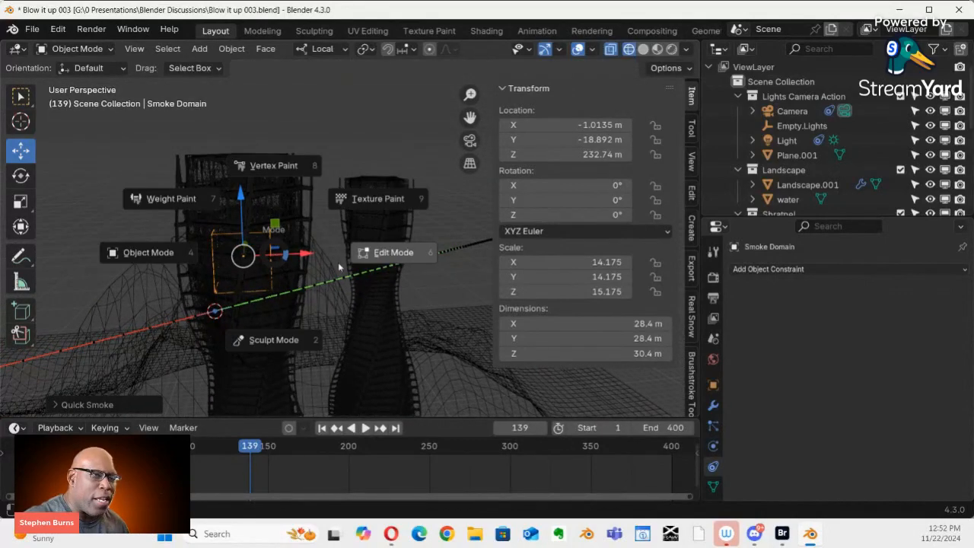
{"action": "left_click", "coordinate": [362, 255]}
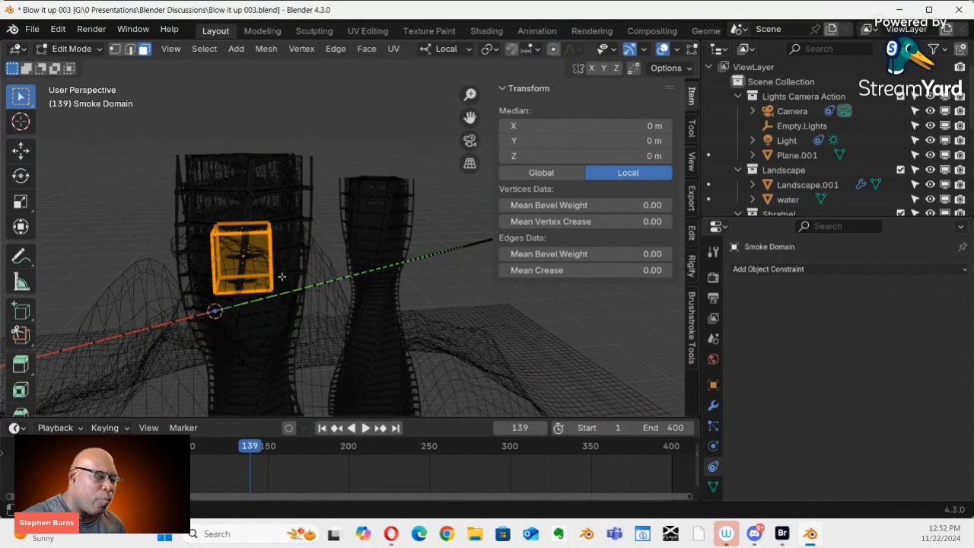
{"action": "middle_click_drag", "start_coordinate": [262, 299], "coordinate": [257, 272]}
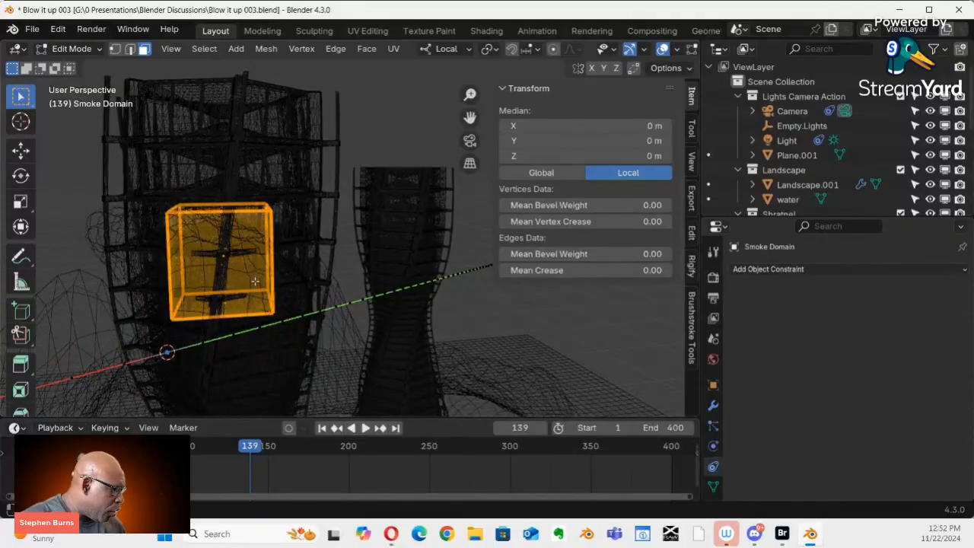
{"action": "key", "text": "s"}
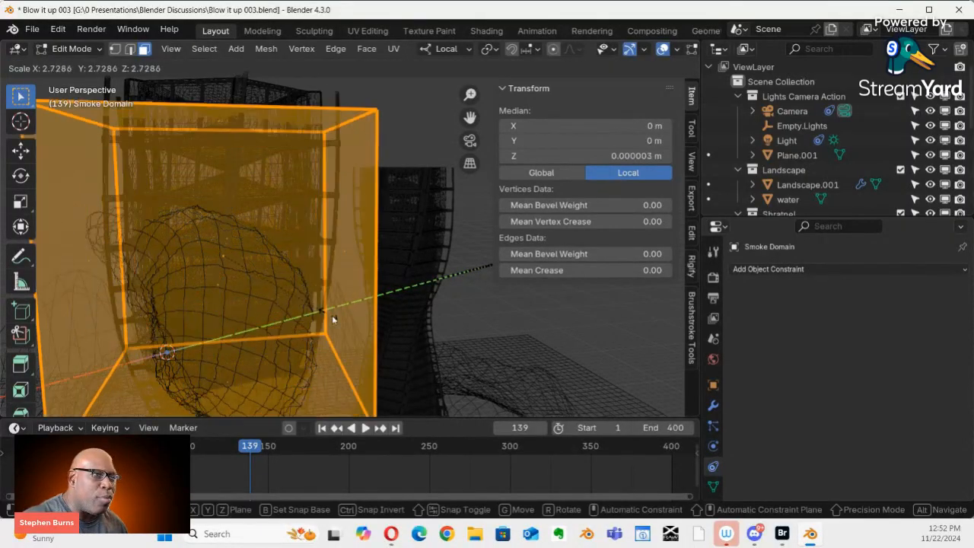
{"action": "left_click", "coordinate": [417, 341]}
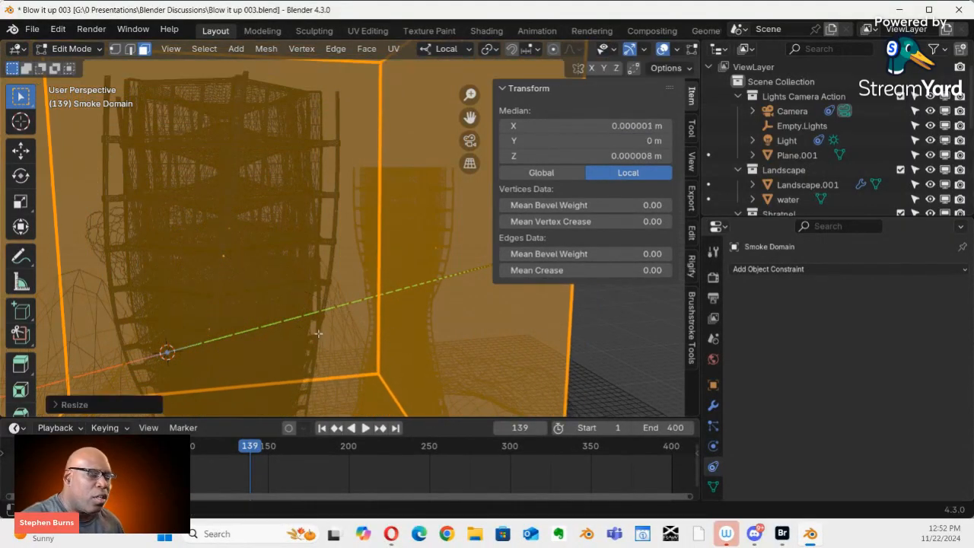
{"action": "middle_click_drag", "start_coordinate": [261, 299], "coordinate": [356, 389]}
{"action": "scroll", "coordinate": [355, 391], "scroll_direction": "down", "scroll_amount": 7}
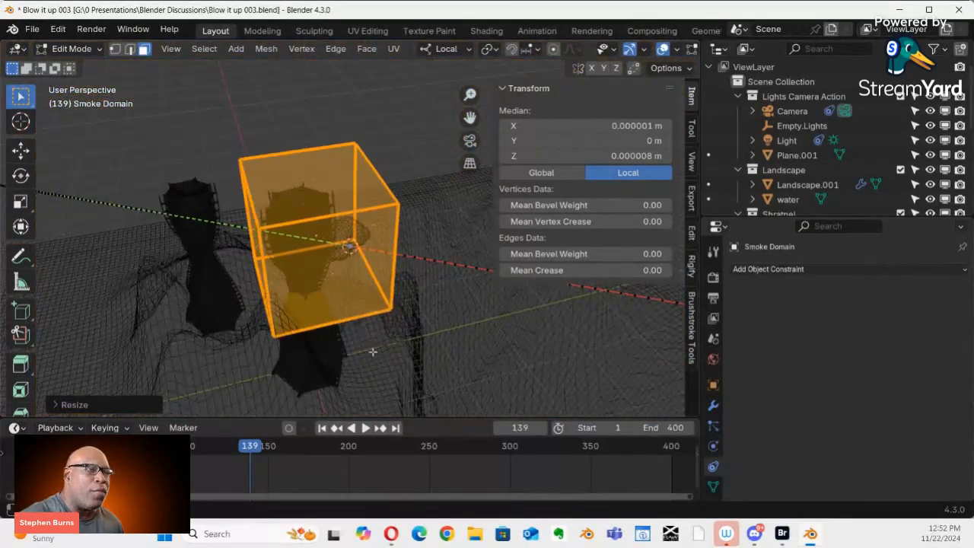
{"action": "middle_click_drag", "start_coordinate": [373, 351], "coordinate": [147, 283]}
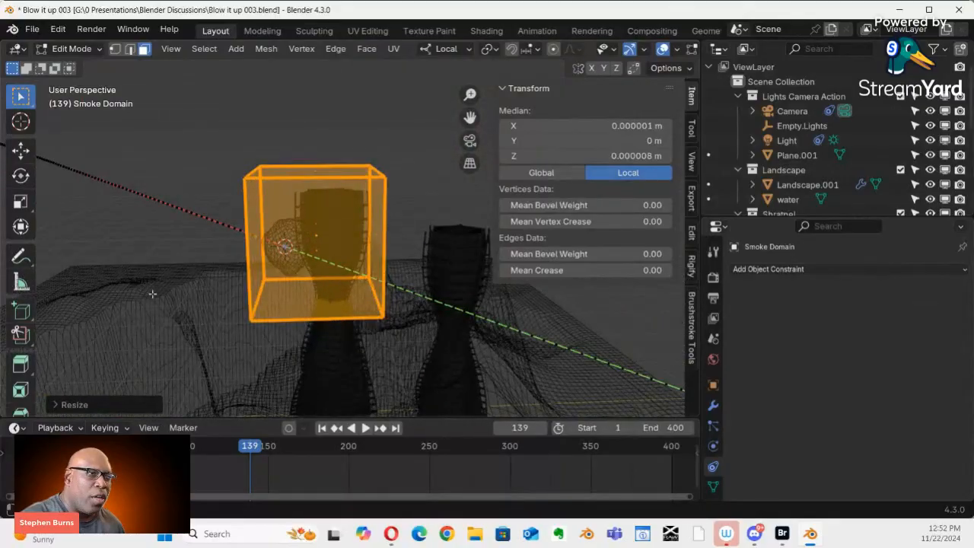
{"action": "key", "text": "s"}
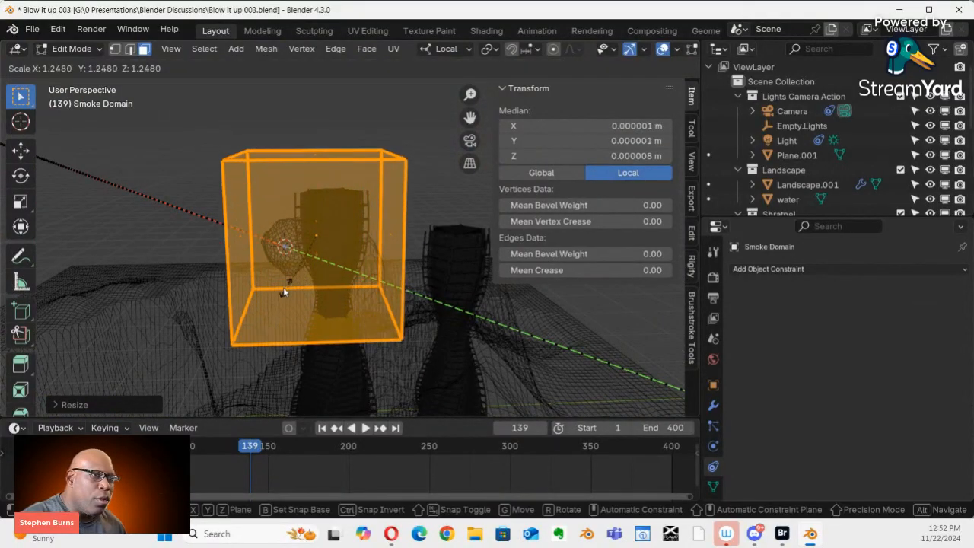
{"action": "left_click", "coordinate": [270, 294]}
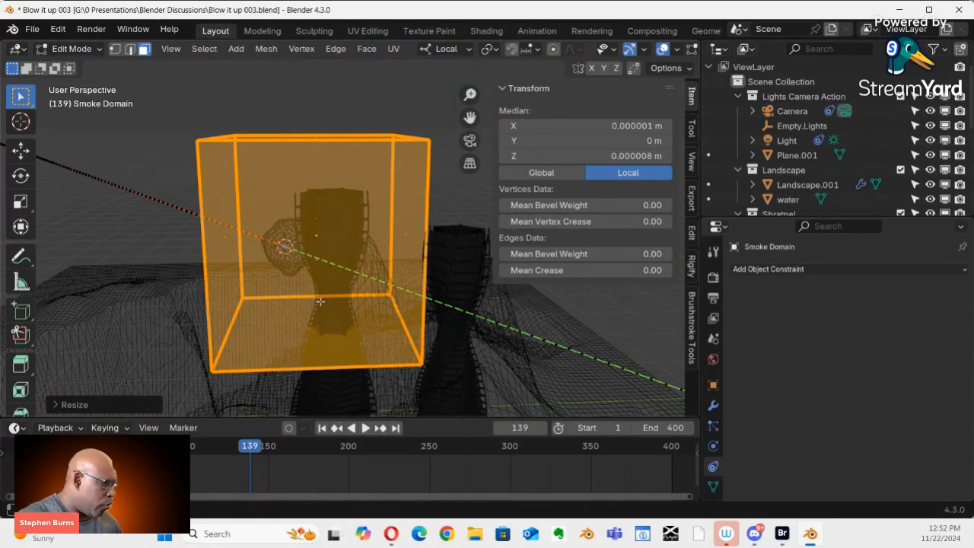
Raise the smoke domain's top face along Z to about 29.1 m in local coordinates, making the box a tall column
{"action": "middle_click_drag", "start_coordinate": [350, 266], "coordinate": [311, 317], "text": "ctrl"}
{"action": "middle_click_drag", "start_coordinate": [340, 283], "coordinate": [320, 318], "text": "ctrl"}
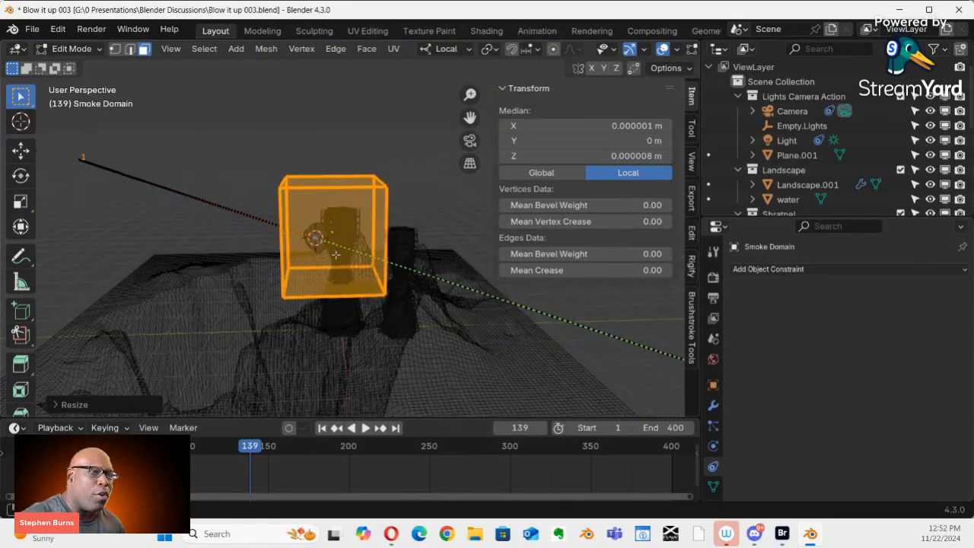
{"action": "middle_click_drag", "start_coordinate": [336, 254], "coordinate": [414, 279]}
{"action": "left_click", "coordinate": [334, 184]}
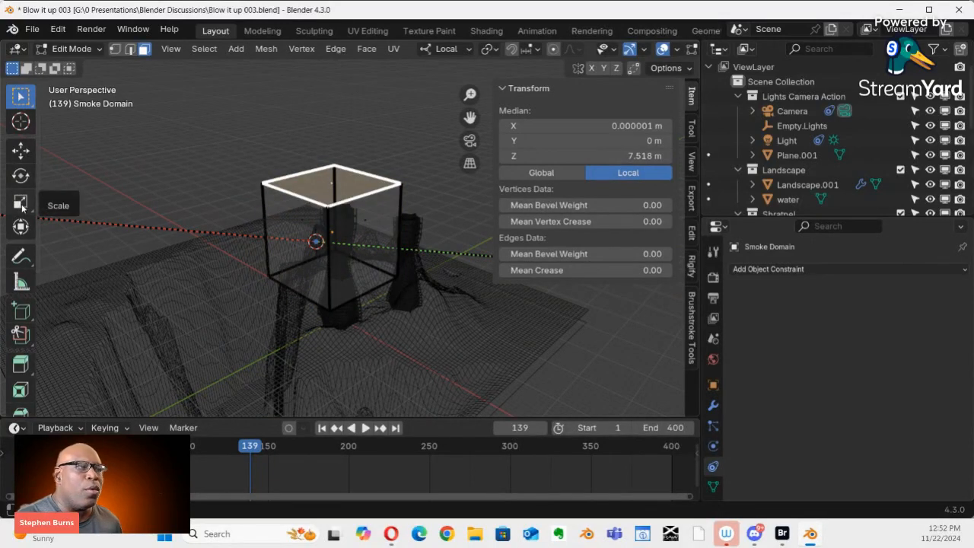
{"action": "left_click", "coordinate": [21, 150]}
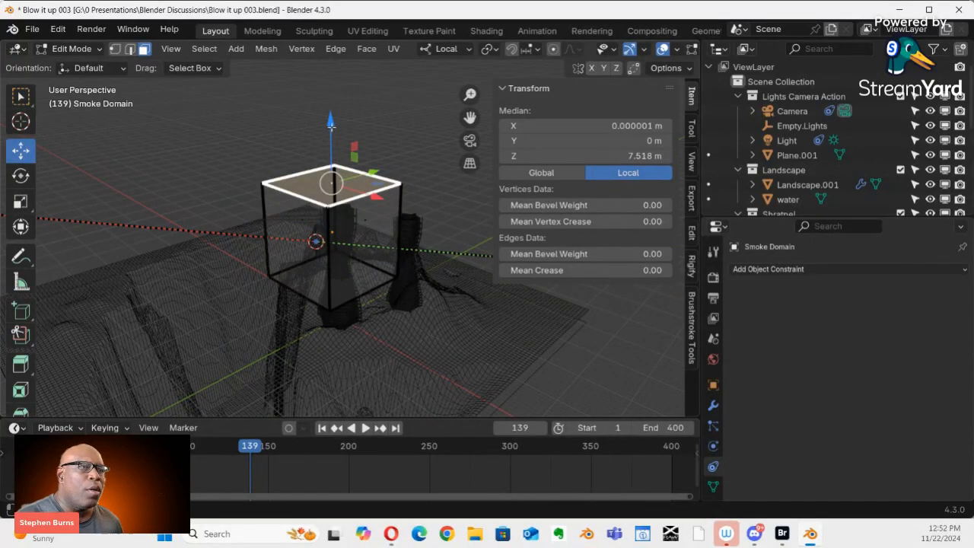
{"action": "left_click_drag", "start_coordinate": [330, 120], "coordinate": [332, 458]}
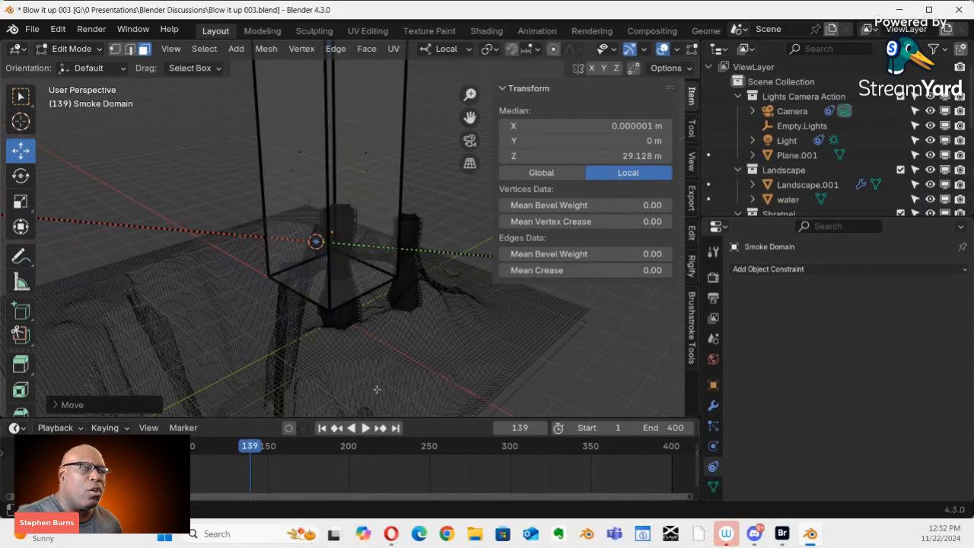
{"action": "scroll", "coordinate": [366, 311], "scroll_direction": "down", "scroll_amount": 5}
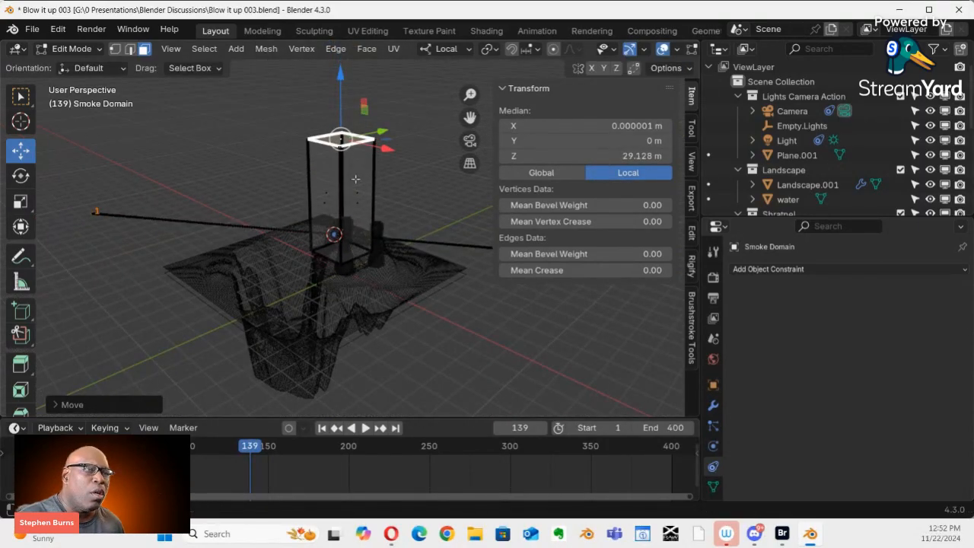
{"action": "middle_click_drag", "start_coordinate": [356, 179], "coordinate": [164, 204]}
Play the impact through the camera and step through frames 159 to 165 to examine how the smoke domain covers the shot
{"action": "key", "text": "KP_0"}
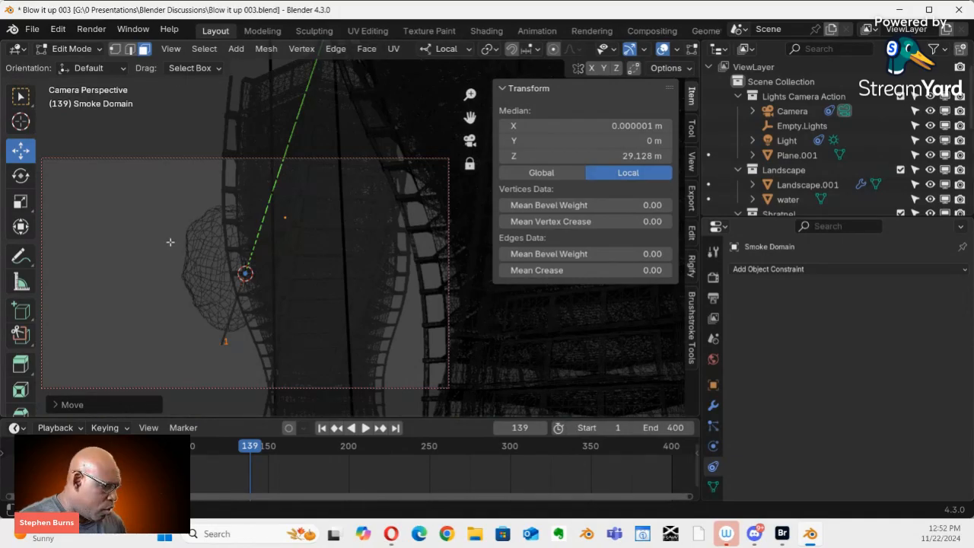
{"action": "key", "text": "space"}
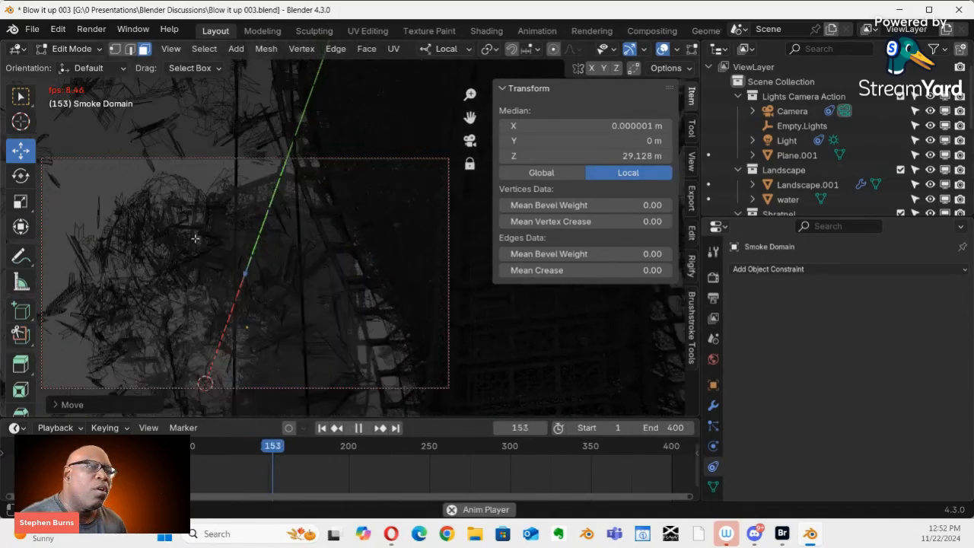
{"action": "key", "text": "space"}
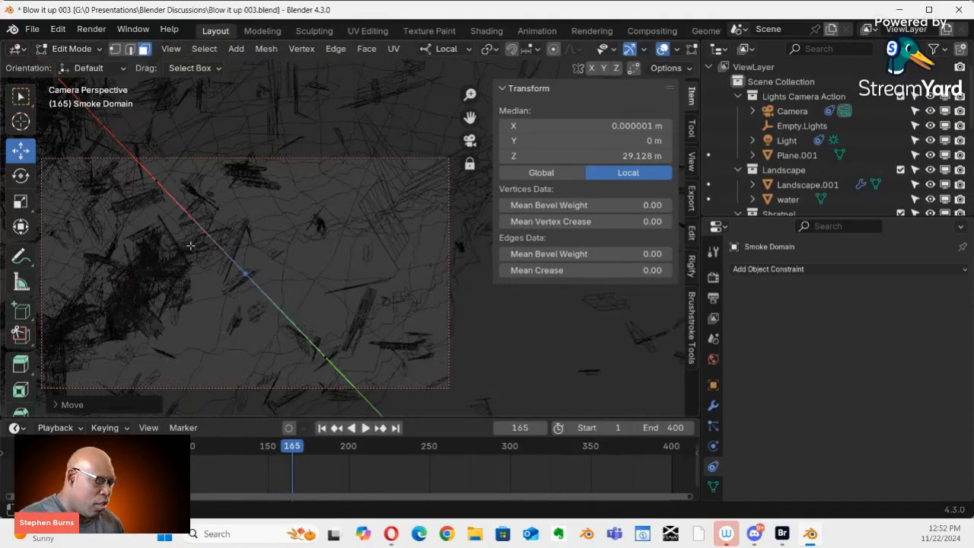
{"action": "key", "text": "Left"}
{"action": "key", "text": "Left"}
{"action": "key", "text": "Left"}
{"action": "key", "text": "Left"}
{"action": "key", "text": "Left"}
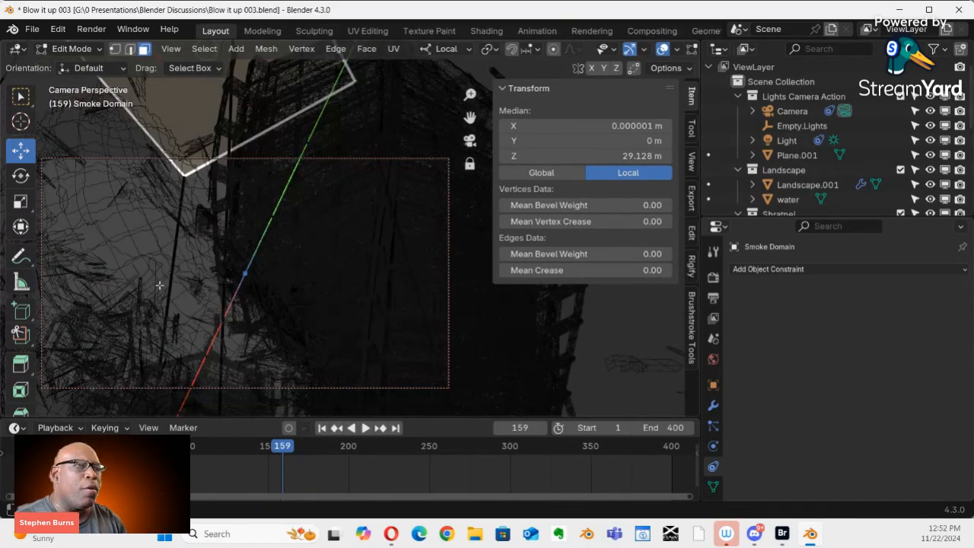
{"action": "key", "text": "Right"}
{"action": "key", "text": "Right"}
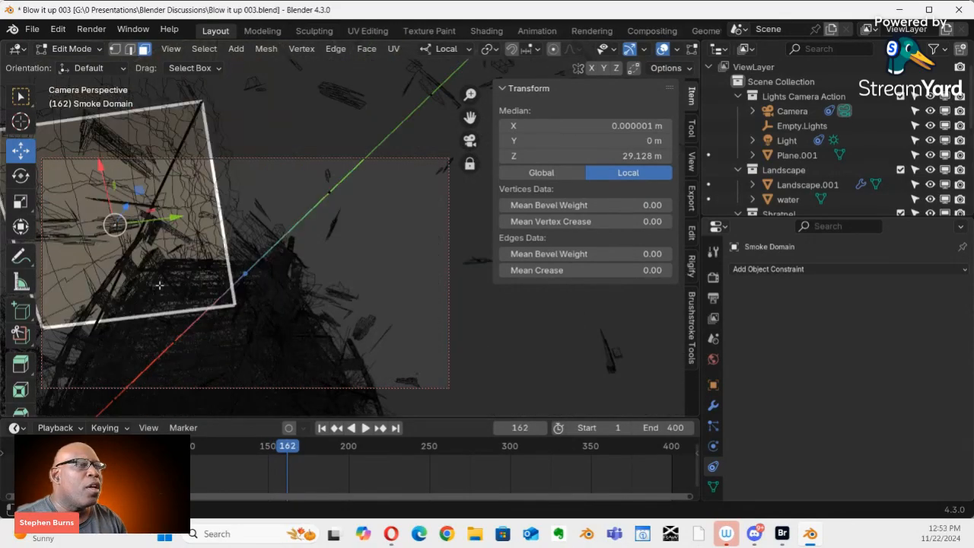
{"action": "key", "text": "Right"}
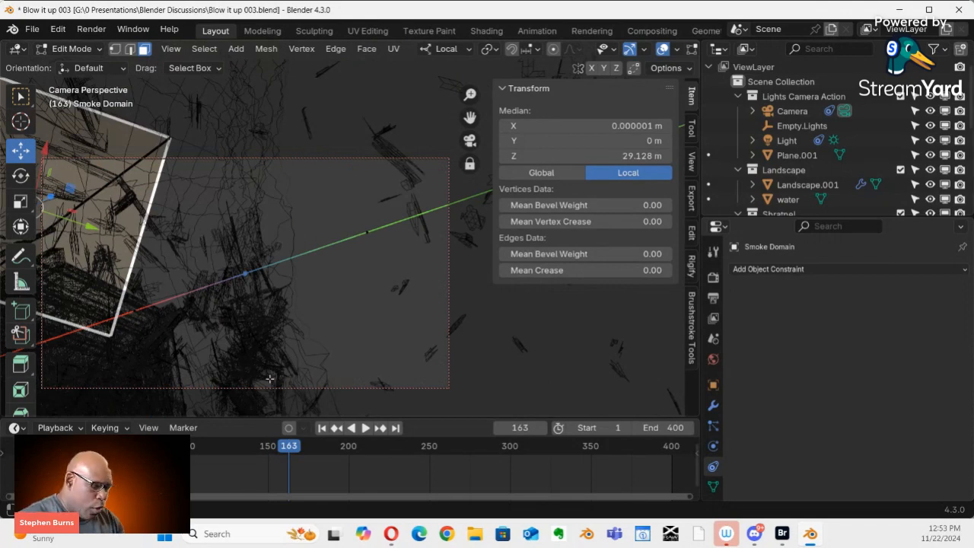
Scale the whole smoke domain about 2.2 times in X and Y only, keeping its height, and return to Object Mode
{"action": "key", "text": "KP_0"}
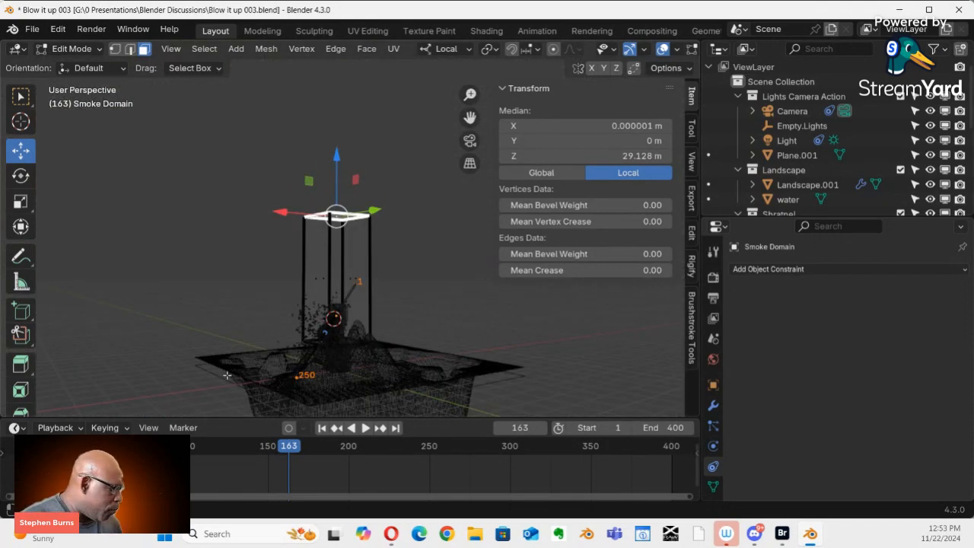
{"action": "key", "text": "alt+a"}
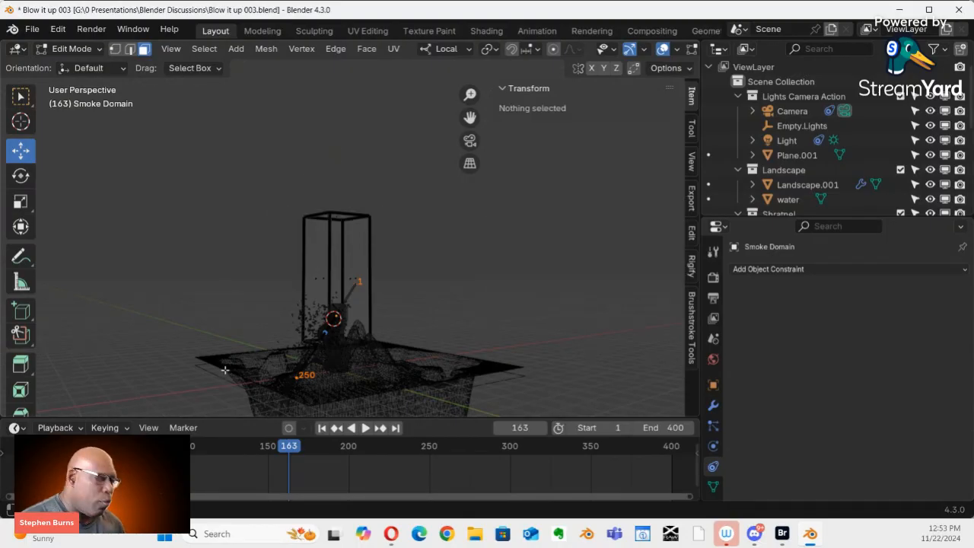
{"action": "key", "text": "a"}
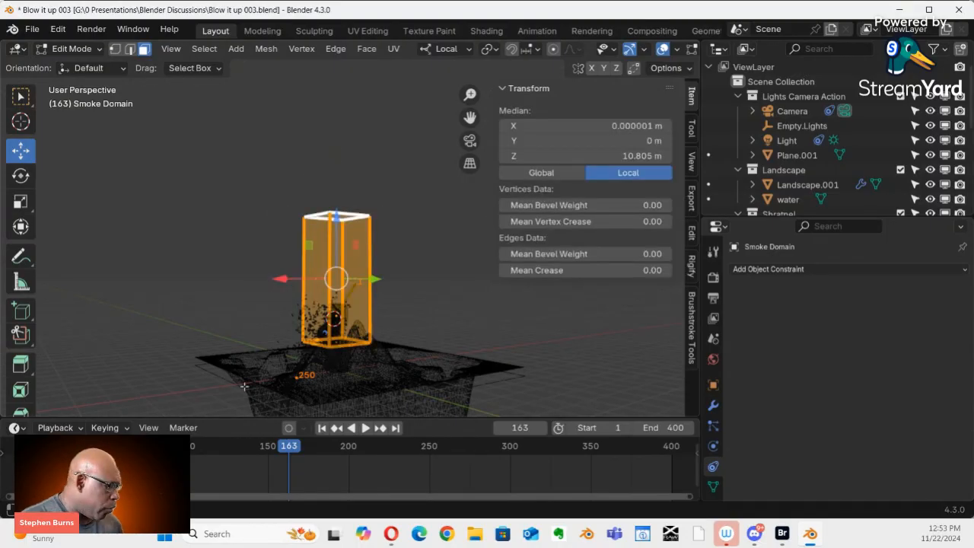
{"action": "middle_click_drag", "start_coordinate": [250, 338], "coordinate": [355, 341]}
{"action": "scroll", "coordinate": [289, 337], "scroll_direction": "up", "scroll_amount": 2}
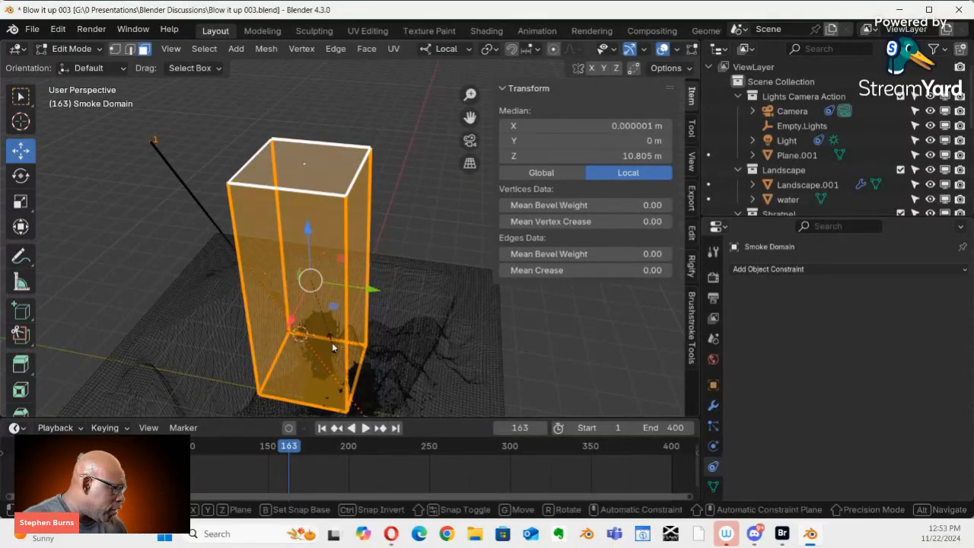
{"action": "key", "text": "s"}
{"action": "key", "text": "shift+z"}
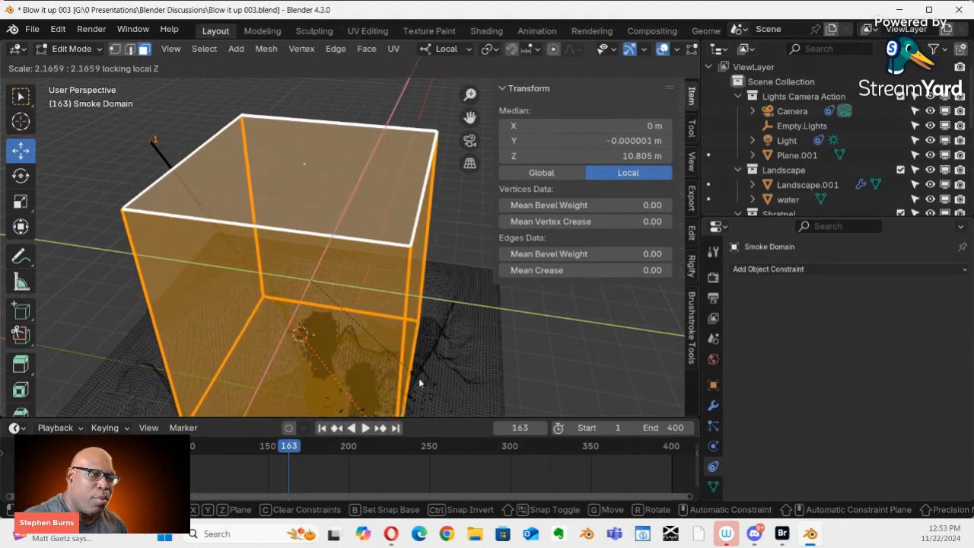
{"action": "left_click", "coordinate": [421, 378]}
{"action": "right_click", "coordinate": [350, 339]}
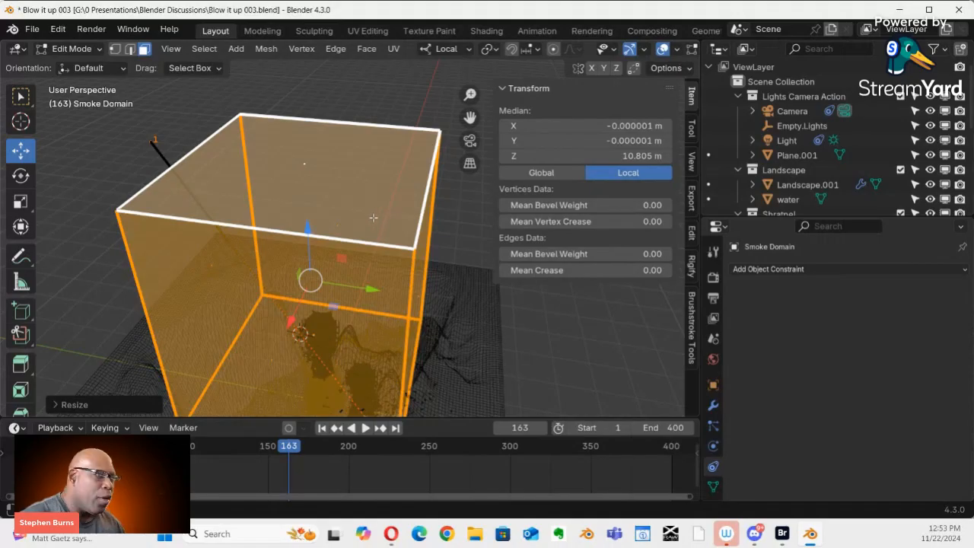
{"action": "key", "text": "ctrl+Tab"}
{"action": "left_click", "coordinate": [249, 219]}
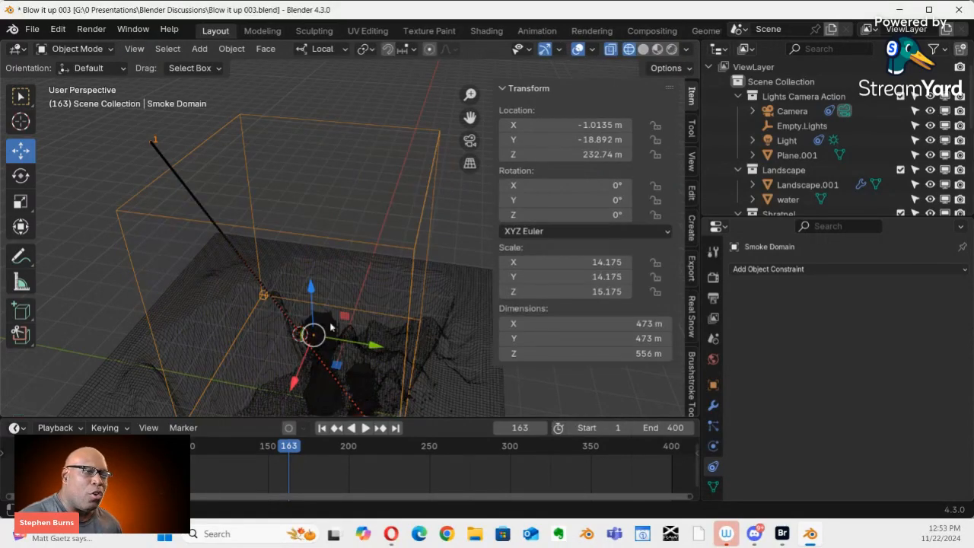
Play the animation from an early frame to examine how the widened smoke domain surrounds the meteor's path and the towers
{"action": "middle_click_drag", "start_coordinate": [331, 327], "coordinate": [220, 257]}
{"action": "left_click_drag", "start_coordinate": [281, 452], "coordinate": [69, 453]}
{"action": "key", "text": "space"}
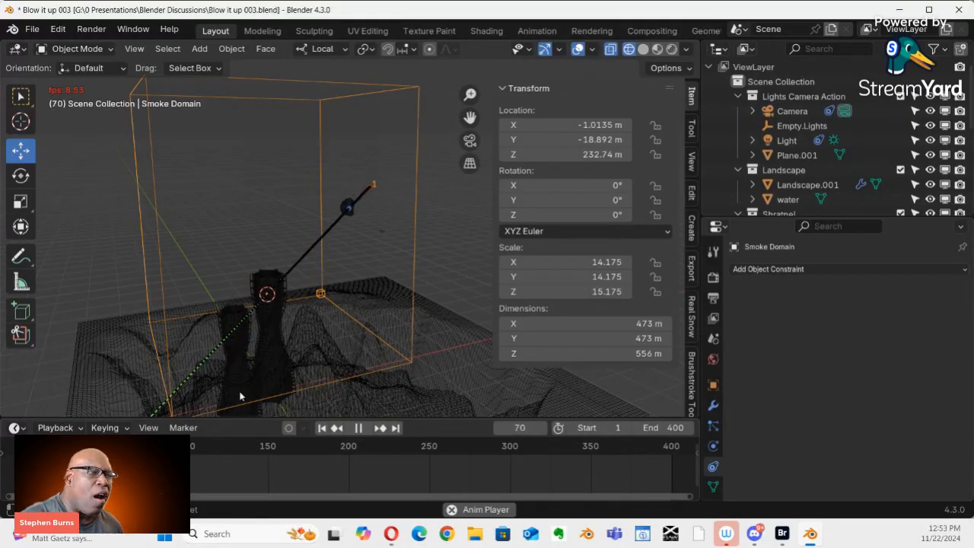
{"action": "middle_click_drag", "start_coordinate": [293, 316], "coordinate": [308, 210], "text": "ctrl"}
{"action": "mouse_move", "coordinate": [272, 329]}
{"action": "middle_mouse_down", "text": "shift"}
{"action": "mouse_move", "coordinate": [303, 273]}
{"action": "mouse_move", "coordinate": [280, 293]}
{"action": "mouse_move", "coordinate": [352, 278]}
{"action": "mouse_move", "coordinate": [452, 289]}
{"action": "mouse_move", "coordinate": [257, 300]}
{"action": "mouse_move", "coordinate": [175, 280]}
{"action": "mouse_move", "coordinate": [224, 312]}
{"action": "mouse_move", "coordinate": [349, 291]}
{"action": "mouse_move", "coordinate": [362, 301]}
{"action": "mouse_move", "coordinate": [329, 302]}
{"action": "middle_mouse_up", "text": "shift"}
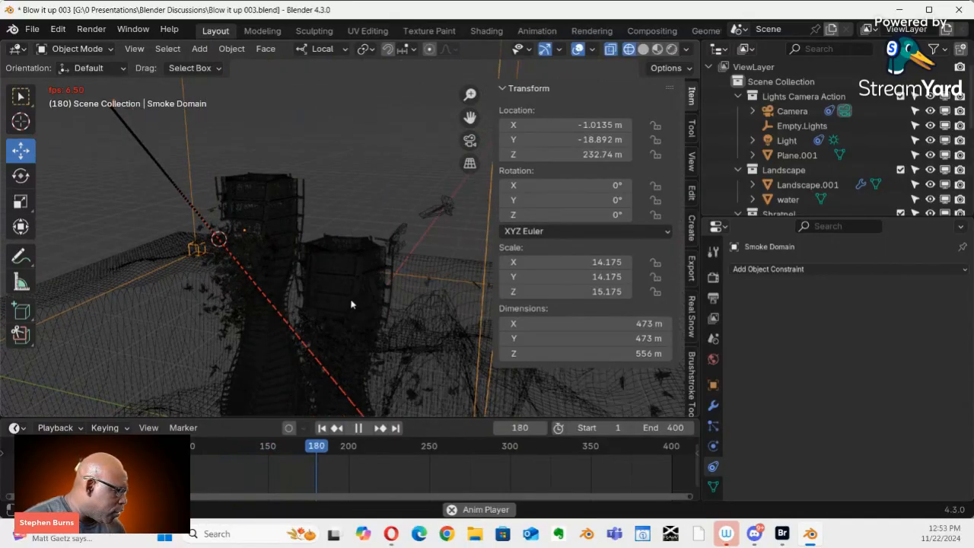
Switch the viewport to Solid shading, watch the tower's destruction up close, and rewind to frame 38
{"action": "key", "text": "z"}
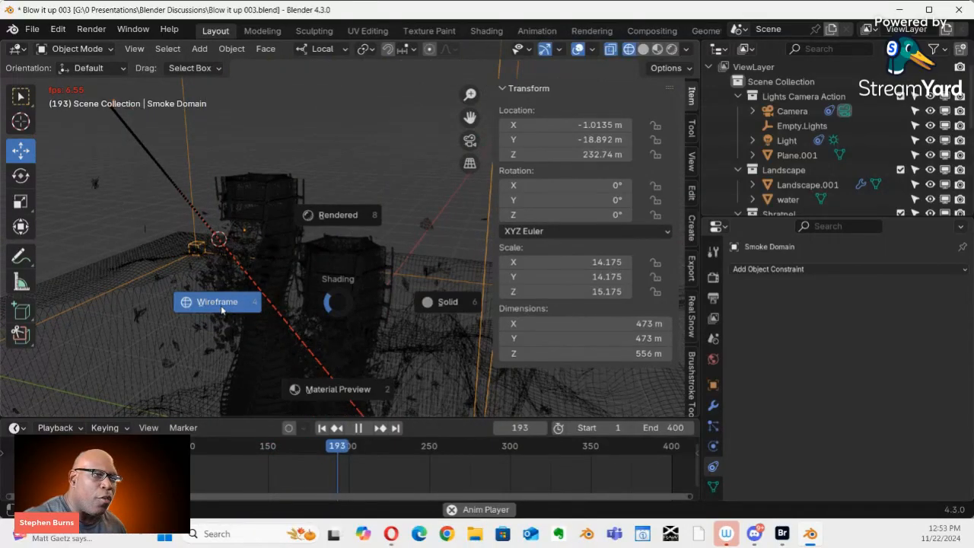
{"action": "left_click", "coordinate": [432, 303]}
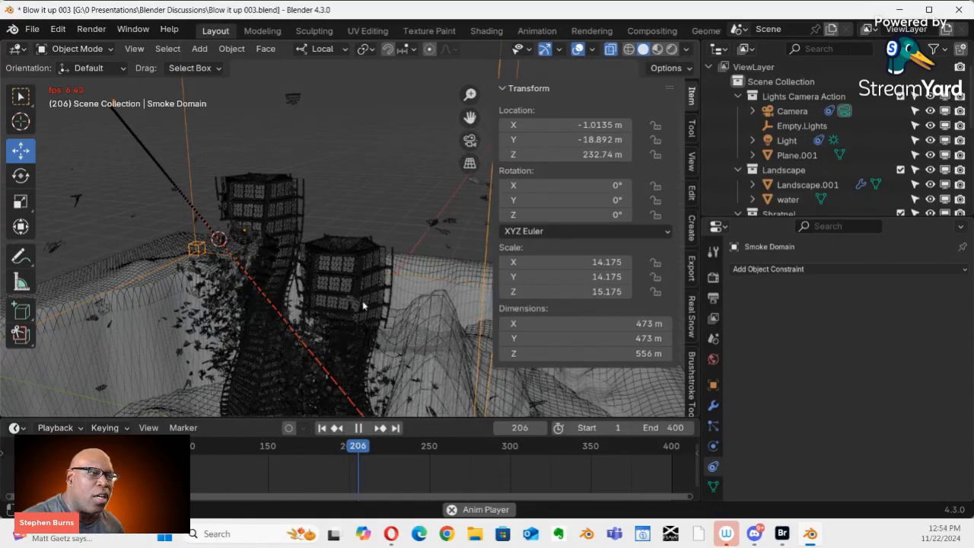
{"action": "middle_click_drag", "start_coordinate": [246, 286], "coordinate": [335, 214]}
{"action": "mouse_move", "coordinate": [292, 312]}
{"action": "middle_mouse_down"}
{"action": "mouse_move", "coordinate": [297, 228]}
{"action": "mouse_move", "coordinate": [311, 254]}
{"action": "mouse_move", "coordinate": [307, 220]}
{"action": "mouse_move", "coordinate": [304, 386]}
{"action": "mouse_move", "coordinate": [321, 282]}
{"action": "mouse_move", "coordinate": [306, 311]}
{"action": "middle_mouse_up"}
{"action": "key", "text": "space"}
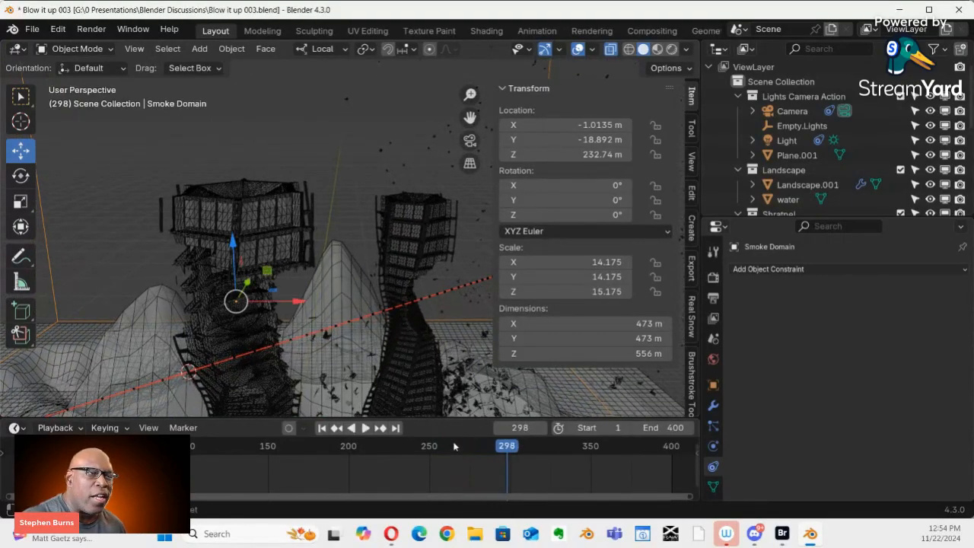
{"action": "left_click_drag", "start_coordinate": [500, 449], "coordinate": [87, 449]}
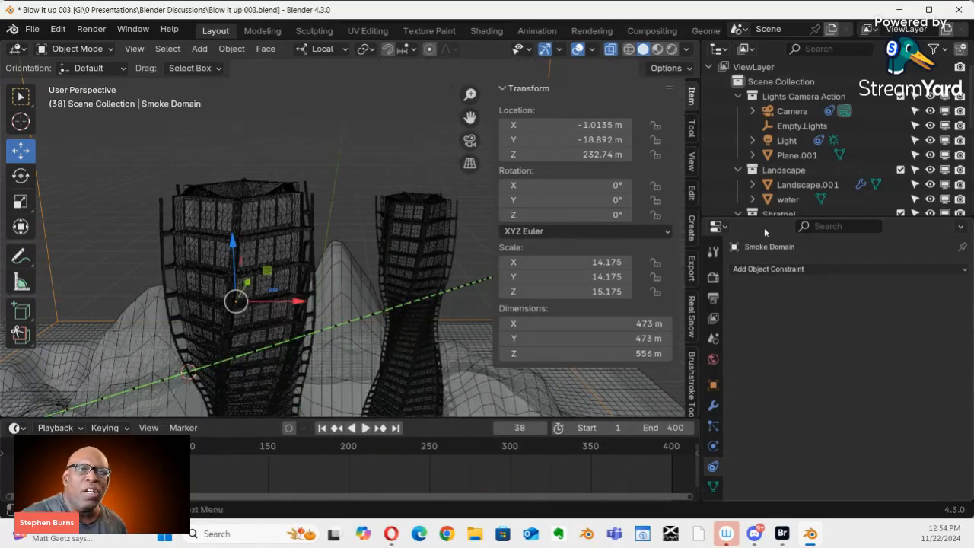
Move the Sphere and Smoke Domain into a new collection named SMOKE AND FIRE, enlarging the Outliner to reach them
{"action": "left_click_drag", "start_coordinate": [811, 218], "coordinate": [770, 413]}
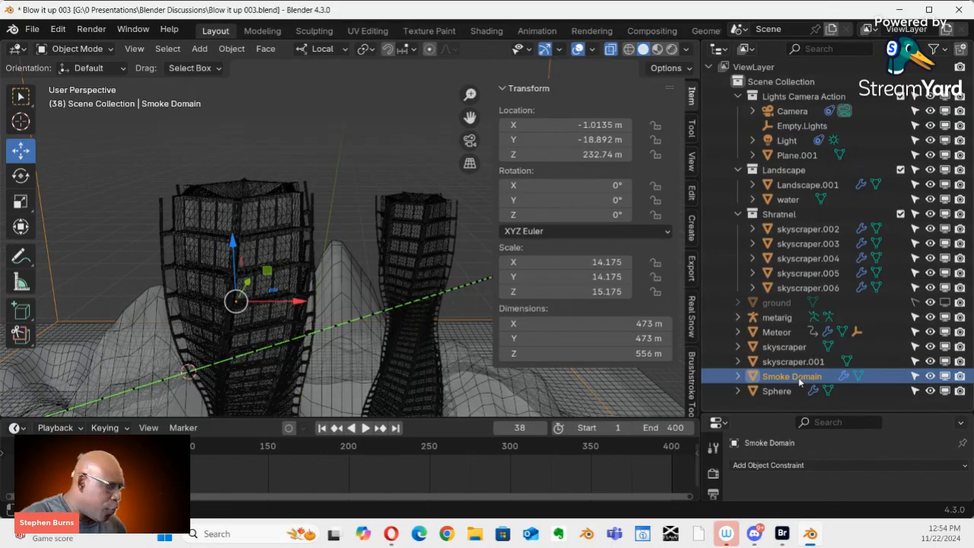
{"action": "left_click", "coordinate": [784, 391]}
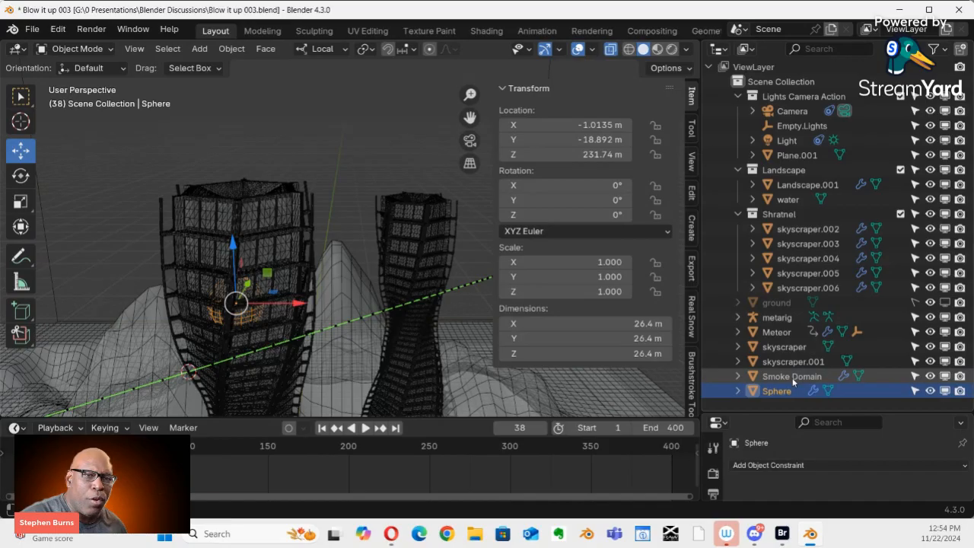
{"action": "left_click", "coordinate": [792, 377], "text": "shift"}
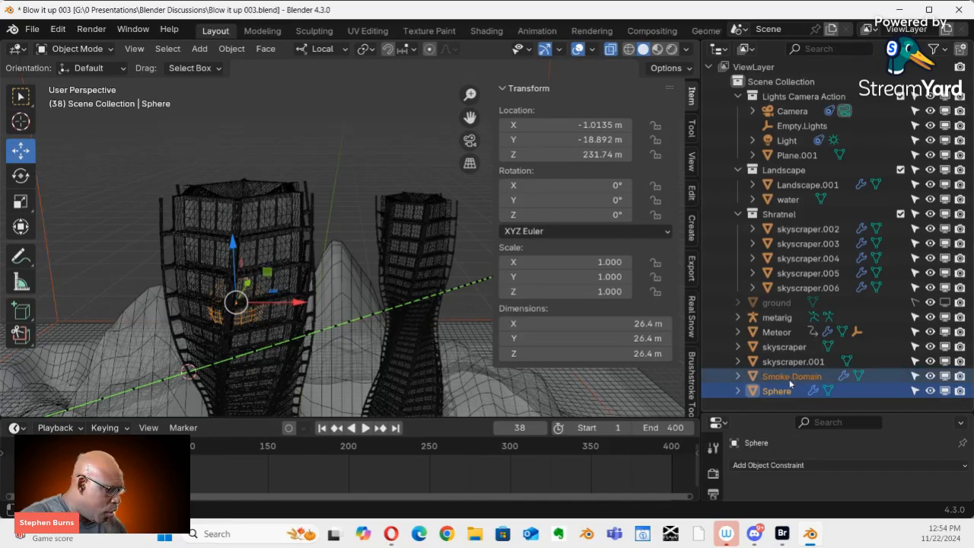
{"action": "key", "text": "m"}
{"action": "left_click", "coordinate": [773, 384]}
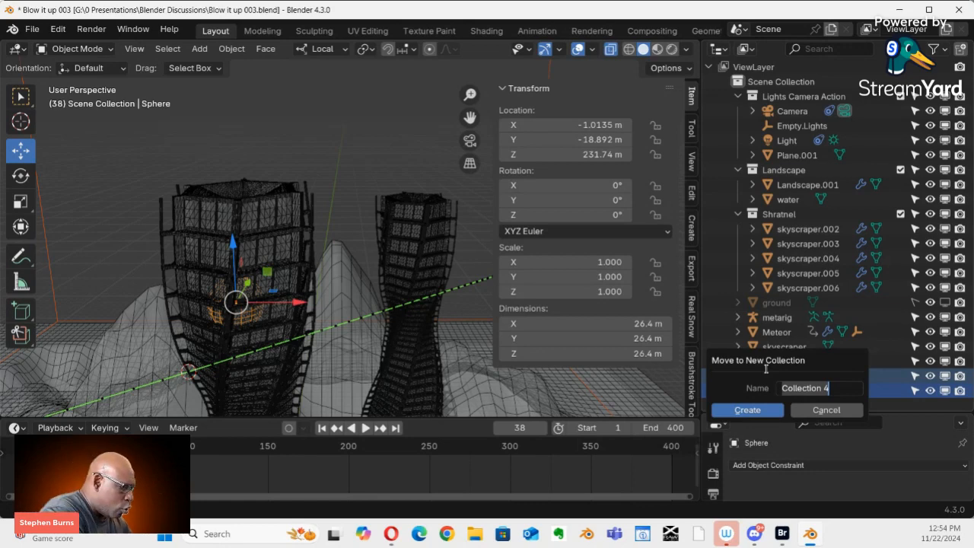
{"action": "key", "text": "BackSpace"}
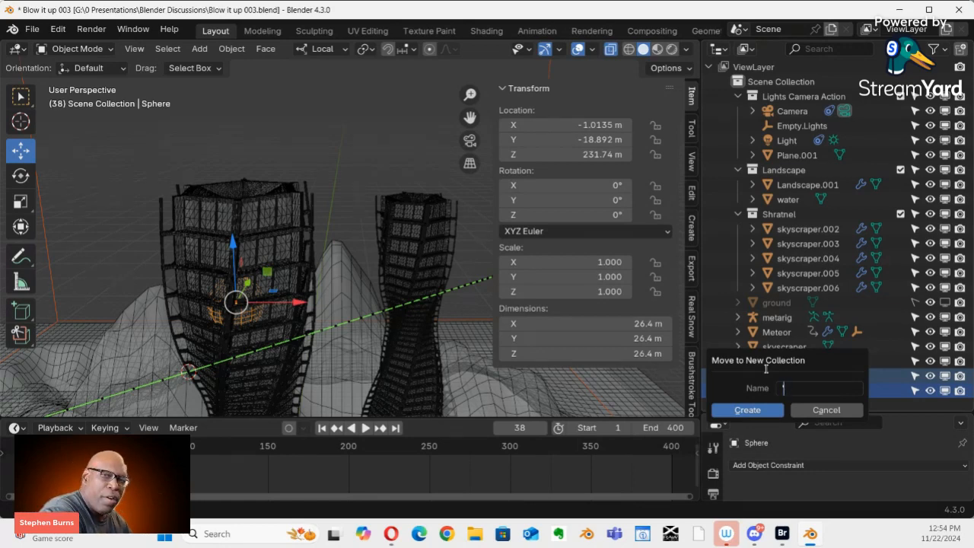
{"action": "key", "text": "BackSpace"}
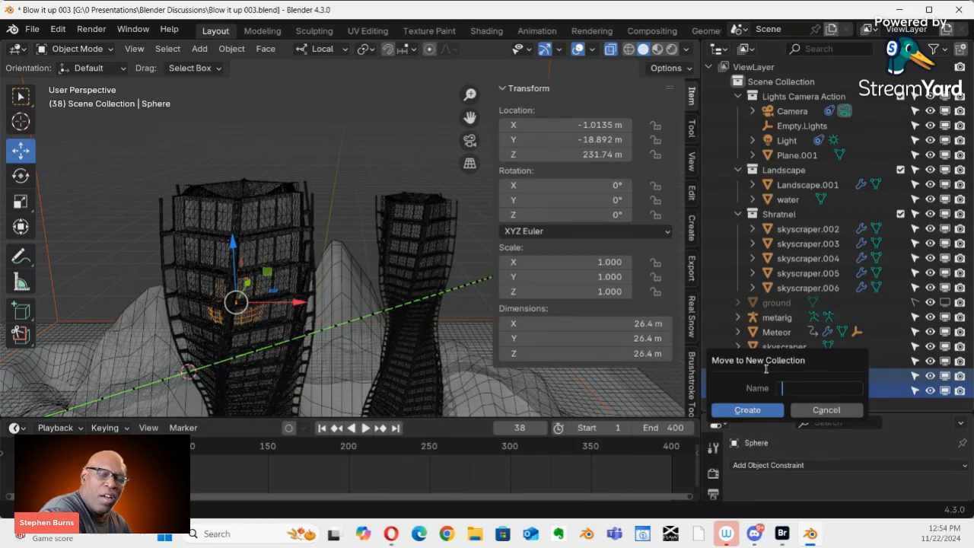
{"action": "type", "text": "sMP"}
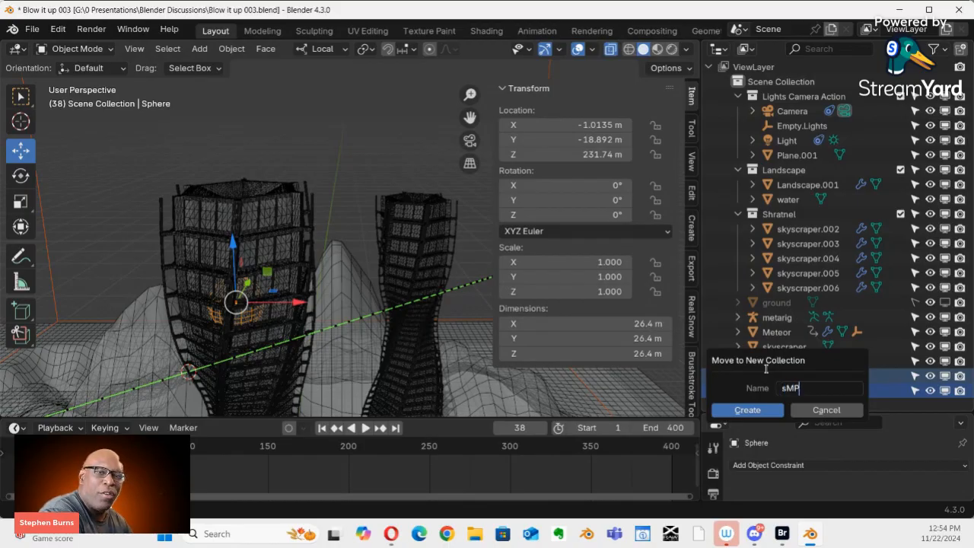
{"action": "key", "text": "BackSpace"}
{"action": "type", "text": "SM"}
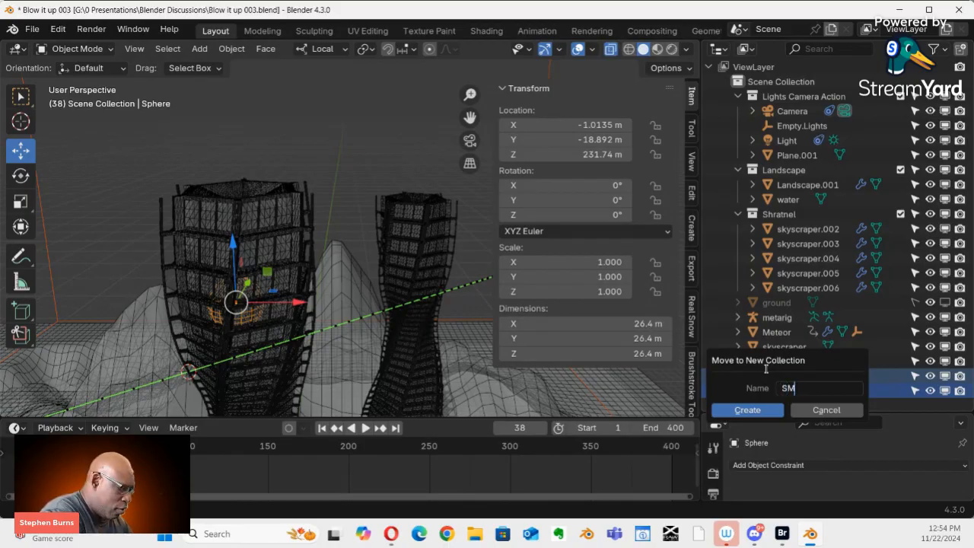
{"action": "type", "text": "OKE AND "}
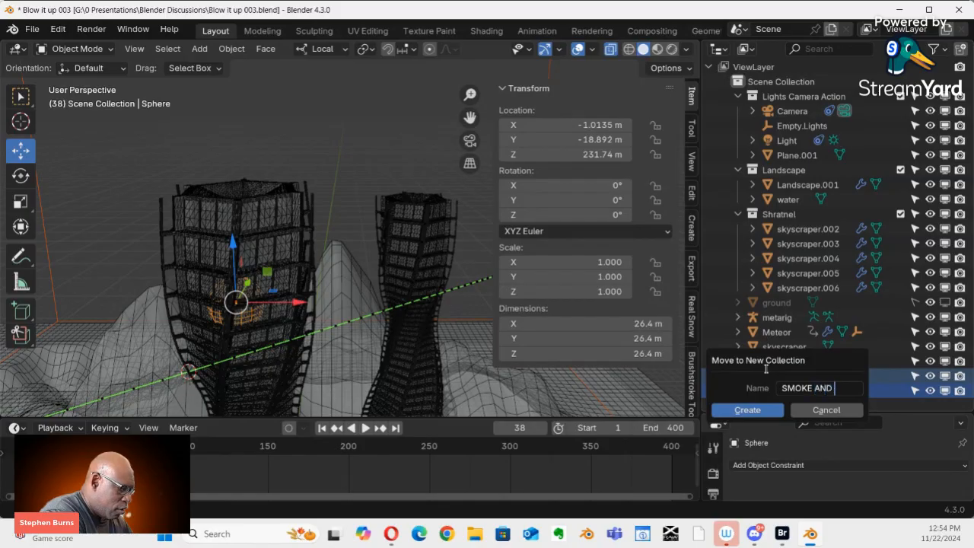
{"action": "type", "text": "FIRE"}
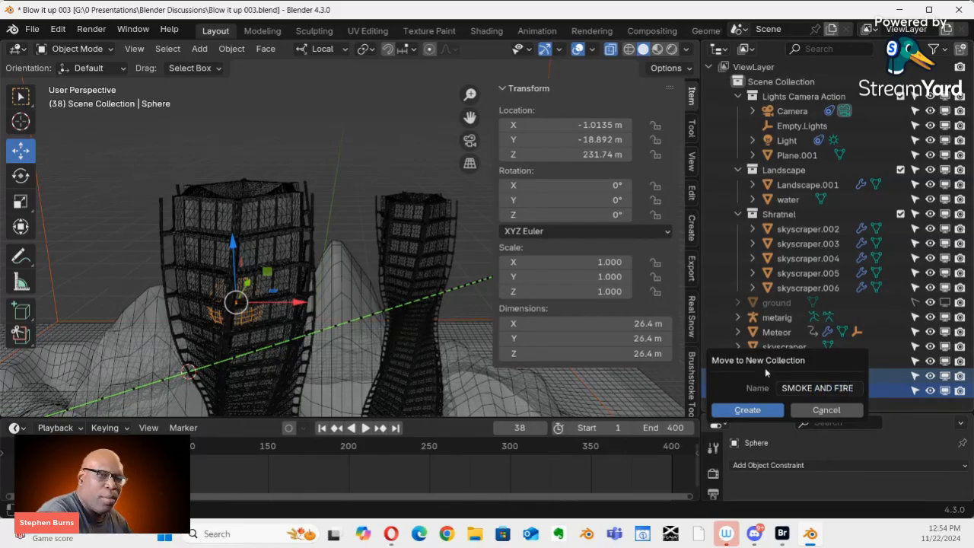
{"action": "left_click", "coordinate": [765, 412]}
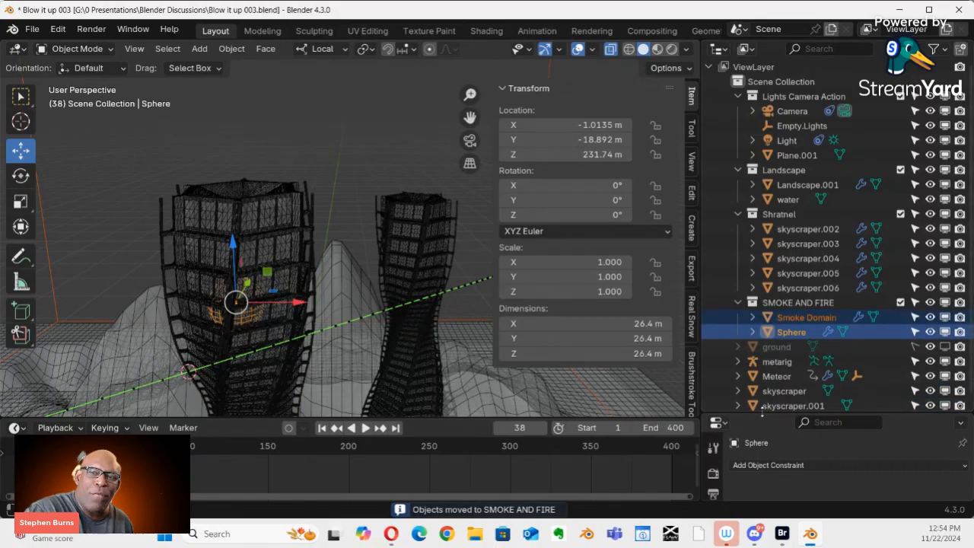
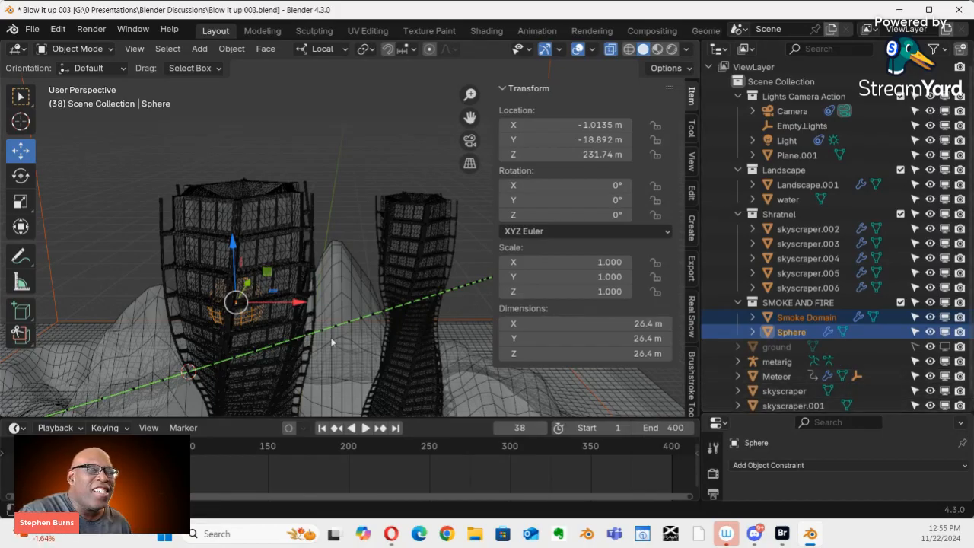
Identify the tower's fractured pieces and disable the Shratnel collection in the viewport
{"action": "scroll", "coordinate": [299, 323], "scroll_direction": "up", "scroll_amount": 6}
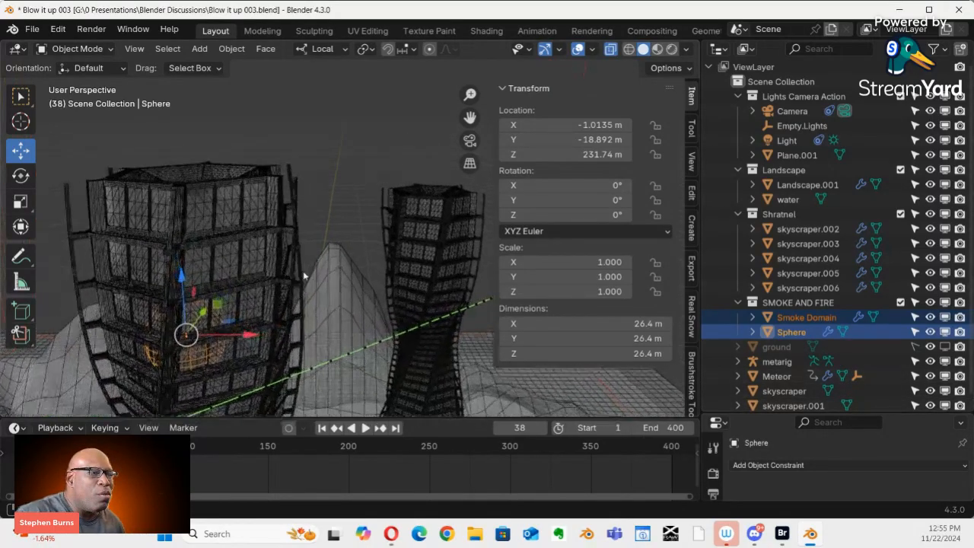
{"action": "middle_click_drag", "start_coordinate": [299, 284], "coordinate": [269, 319]}
{"action": "middle_click_drag", "start_coordinate": [324, 266], "coordinate": [346, 229], "text": "ctrl"}
{"action": "middle_click_drag", "start_coordinate": [296, 262], "coordinate": [308, 233], "text": "ctrl"}
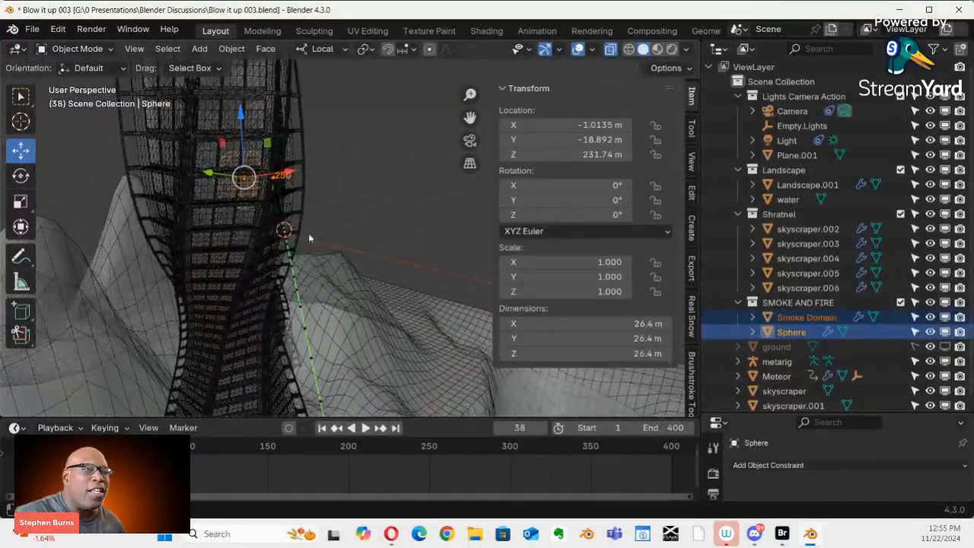
{"action": "left_click", "coordinate": [269, 266]}
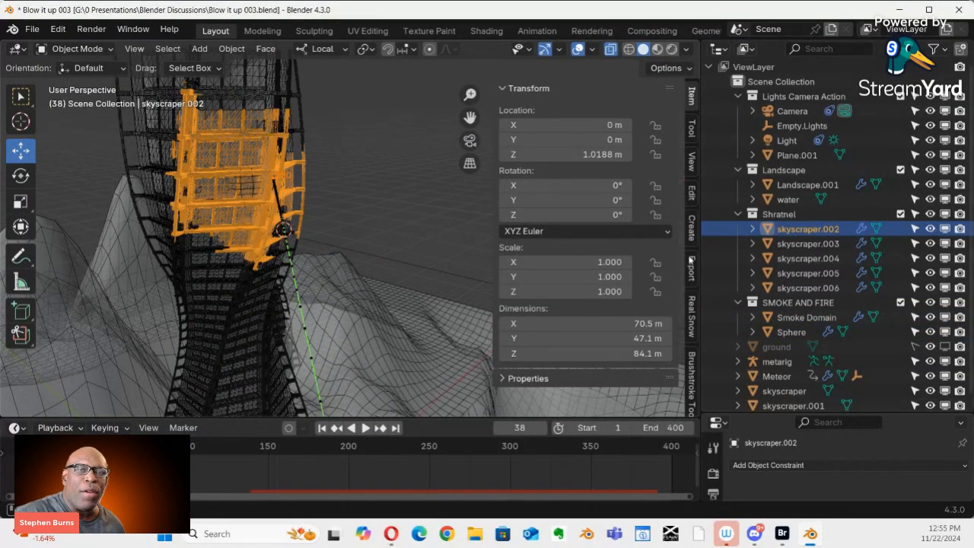
{"action": "left_click", "coordinate": [945, 214]}
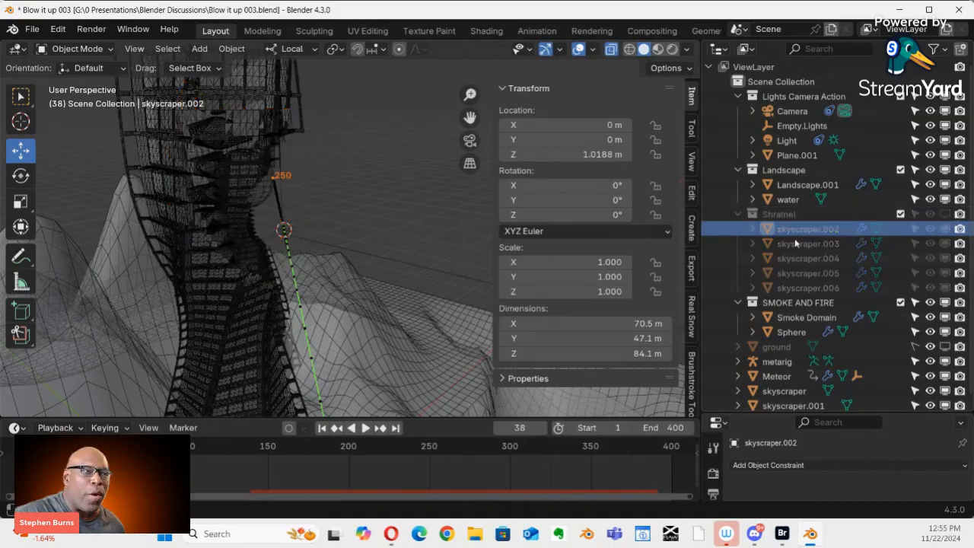
Select the emitter sphere inside the tower, frame it up close, and play the animation briefly to examine its placement
{"action": "middle_click_drag", "start_coordinate": [289, 243], "coordinate": [319, 320]}
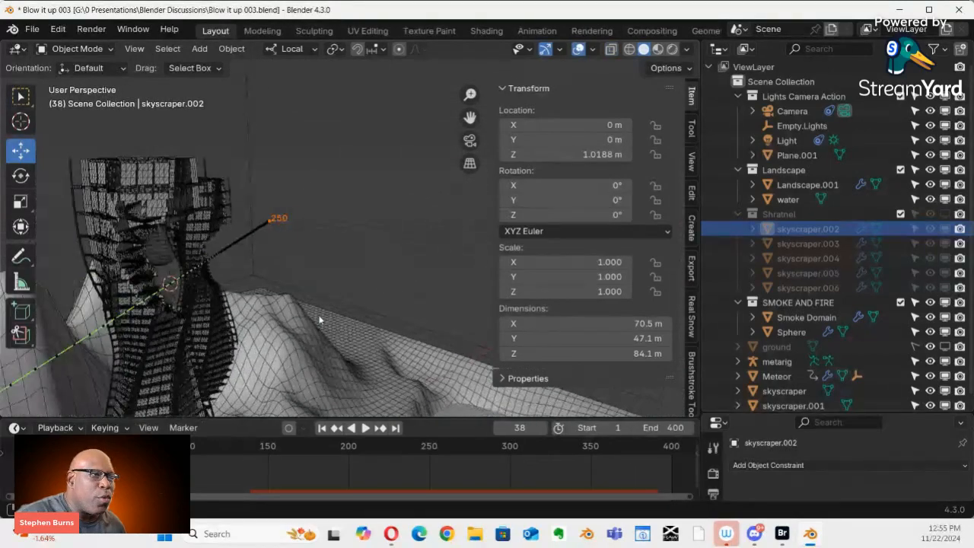
{"action": "left_click", "coordinate": [169, 248]}
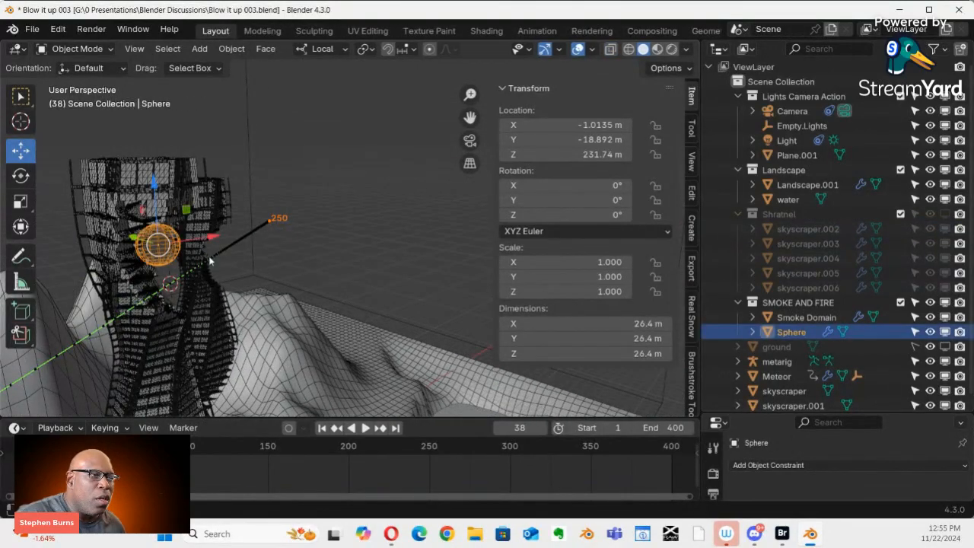
{"action": "middle_click_drag", "start_coordinate": [211, 261], "coordinate": [246, 262]}
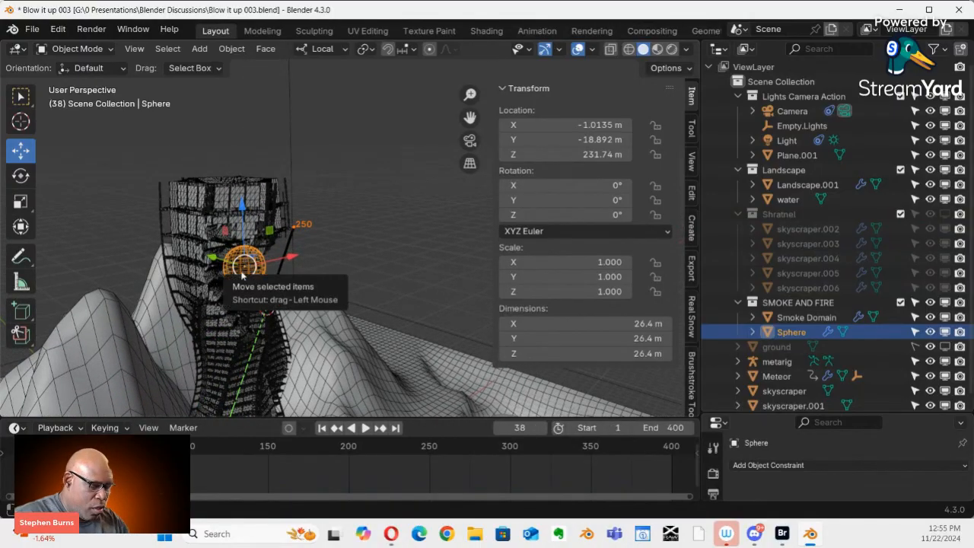
{"action": "key", "text": "KP_Decimal"}
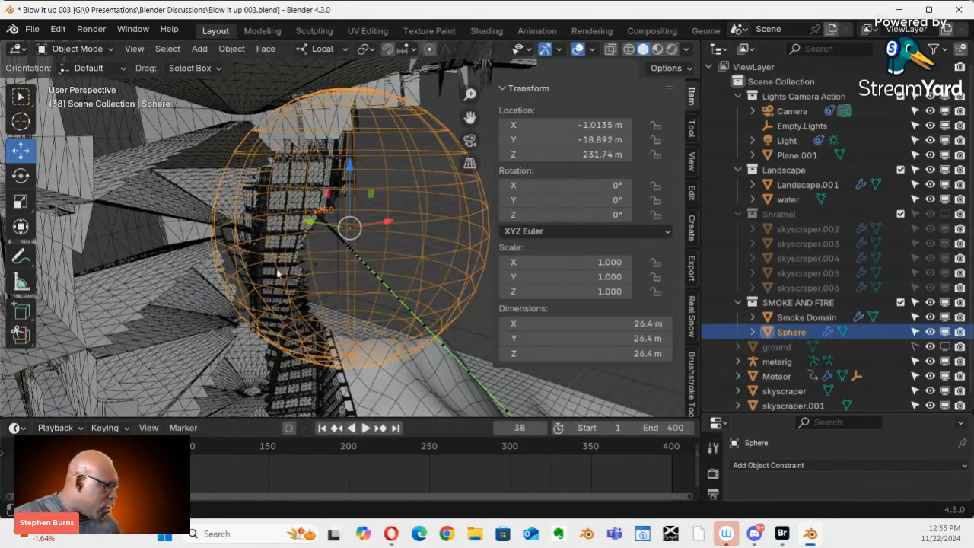
{"action": "mouse_move", "coordinate": [291, 245]}
{"action": "middle_mouse_down"}
{"action": "mouse_move", "coordinate": [227, 225]}
{"action": "mouse_move", "coordinate": [287, 229]}
{"action": "middle_mouse_up"}
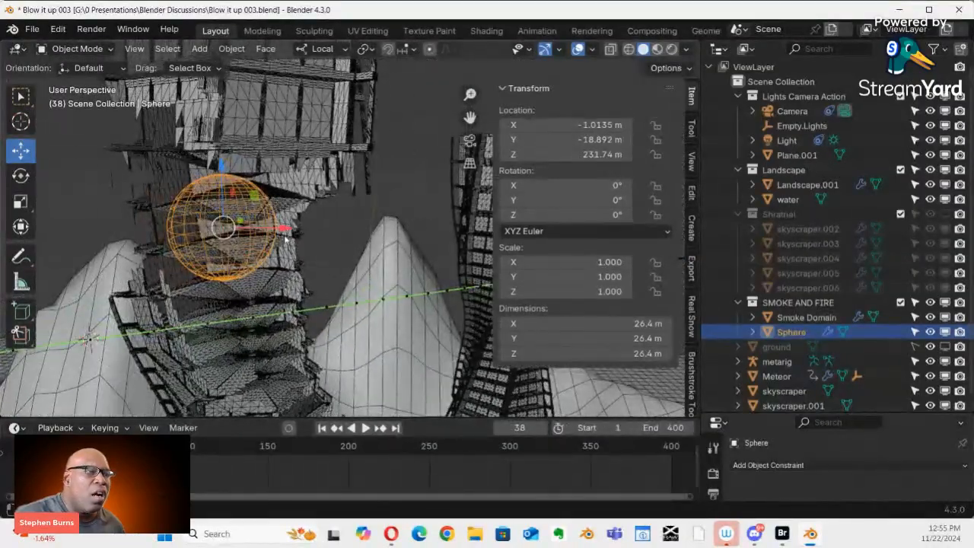
{"action": "key", "text": "space"}
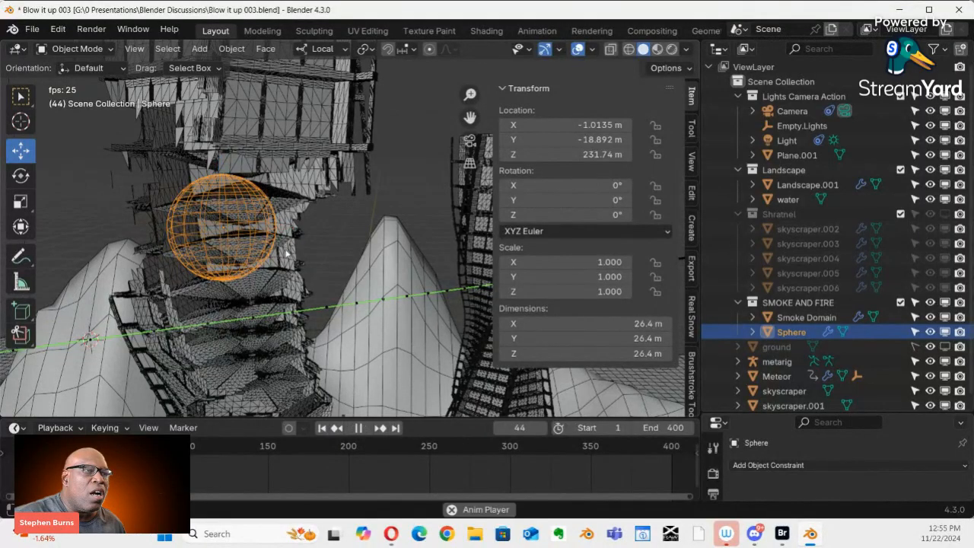
{"action": "key", "text": "space"}
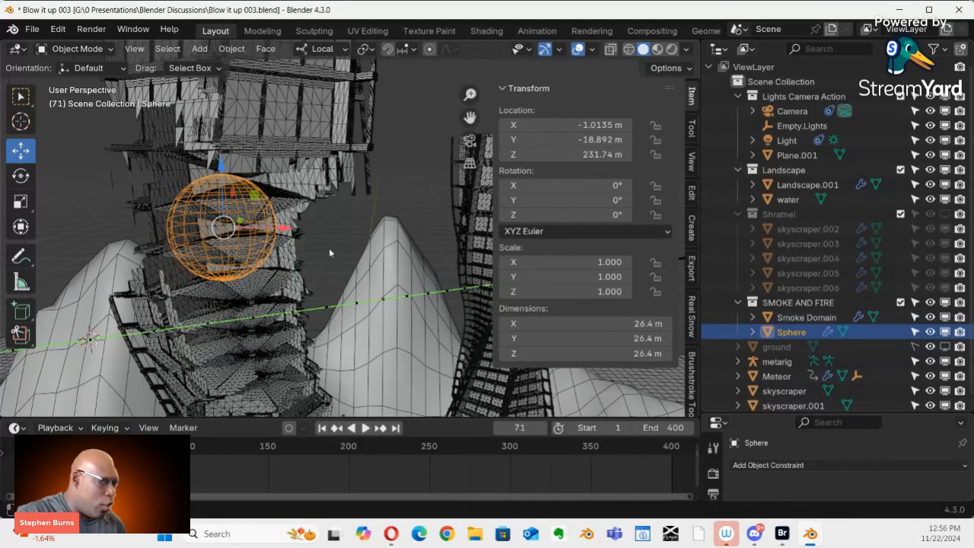
Select the Smoke Domain, enlarge the Properties editor, and show the domain's physics settings
{"action": "scroll", "coordinate": [289, 281], "scroll_direction": "down", "scroll_amount": 8}
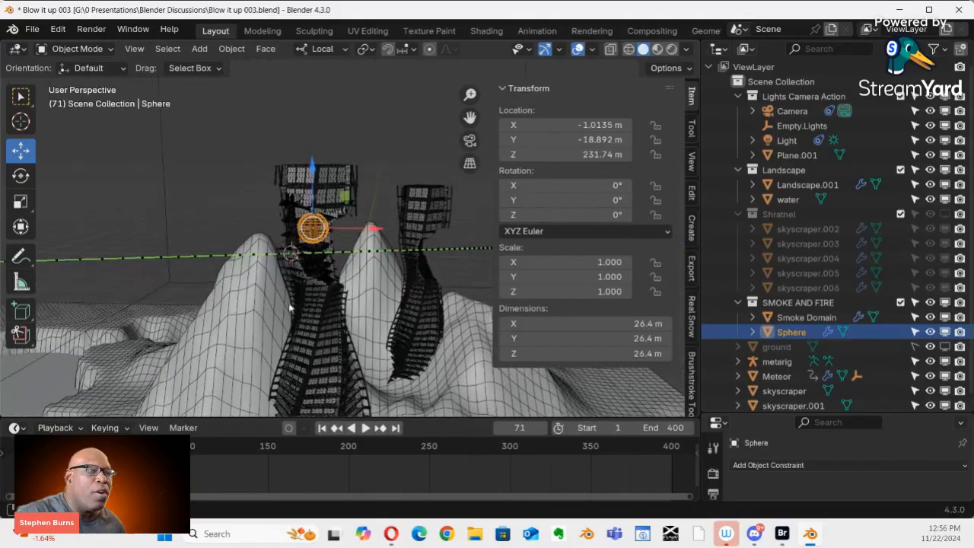
{"action": "left_click", "coordinate": [204, 274]}
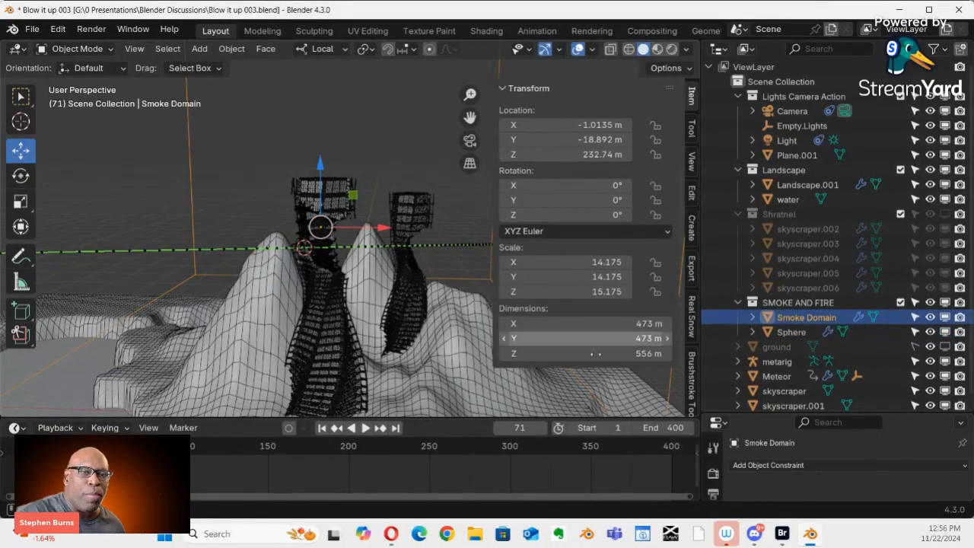
{"action": "left_click_drag", "start_coordinate": [755, 411], "coordinate": [737, 238]}
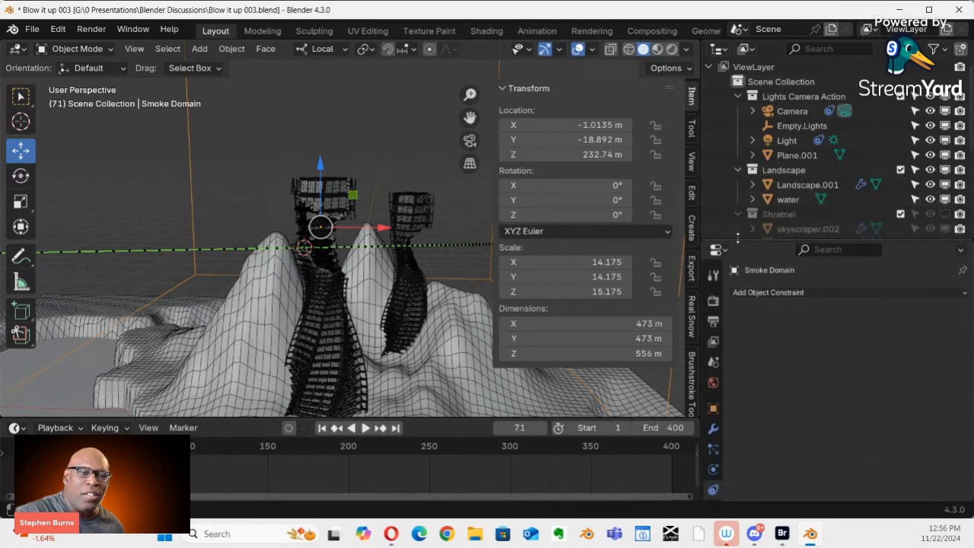
{"action": "left_click", "coordinate": [717, 473]}
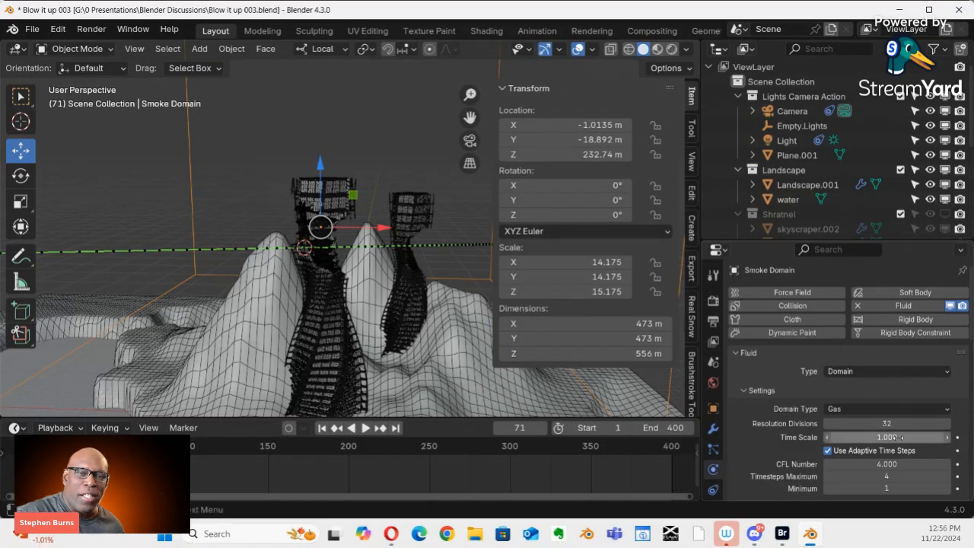
Examine the Smoke Domain's extent around the island and review its gas settings from resolution to border collisions
{"action": "middle_click_drag", "start_coordinate": [424, 335], "coordinate": [345, 323]}
{"action": "middle_click_drag", "start_coordinate": [274, 337], "coordinate": [213, 317]}
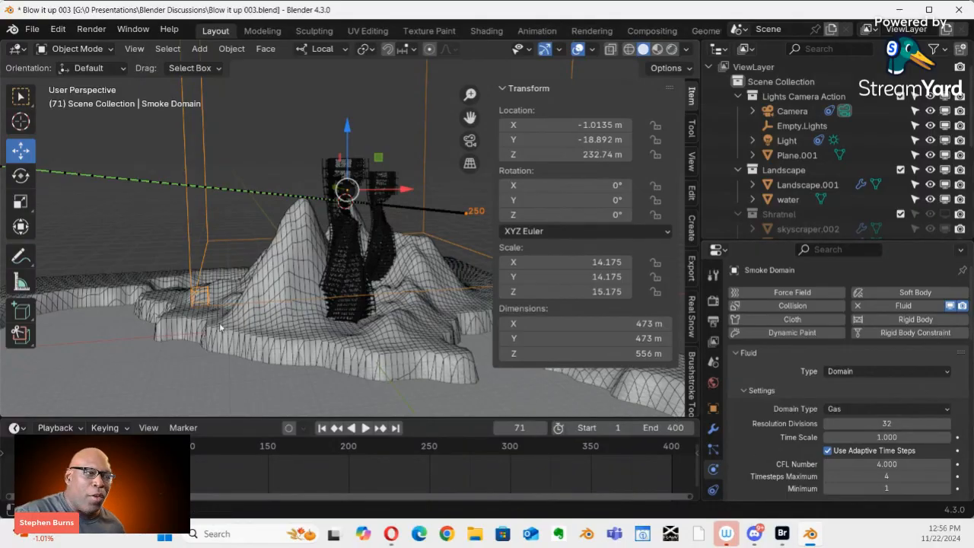
{"action": "middle_click_drag", "start_coordinate": [227, 318], "coordinate": [256, 279]}
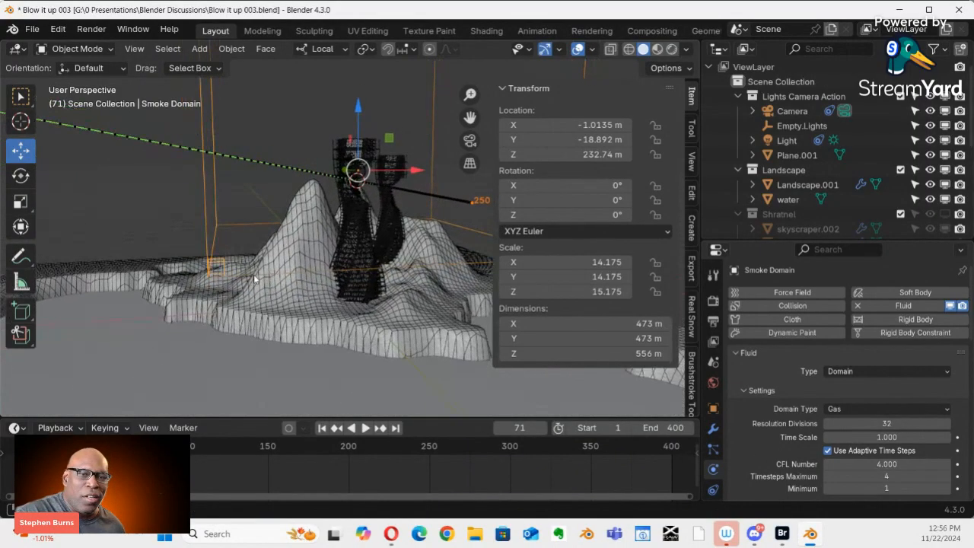
{"action": "scroll", "coordinate": [853, 420], "scroll_direction": "down", "scroll_amount": 2}
{"action": "scroll", "coordinate": [852, 419], "scroll_direction": "down", "scroll_amount": 3}
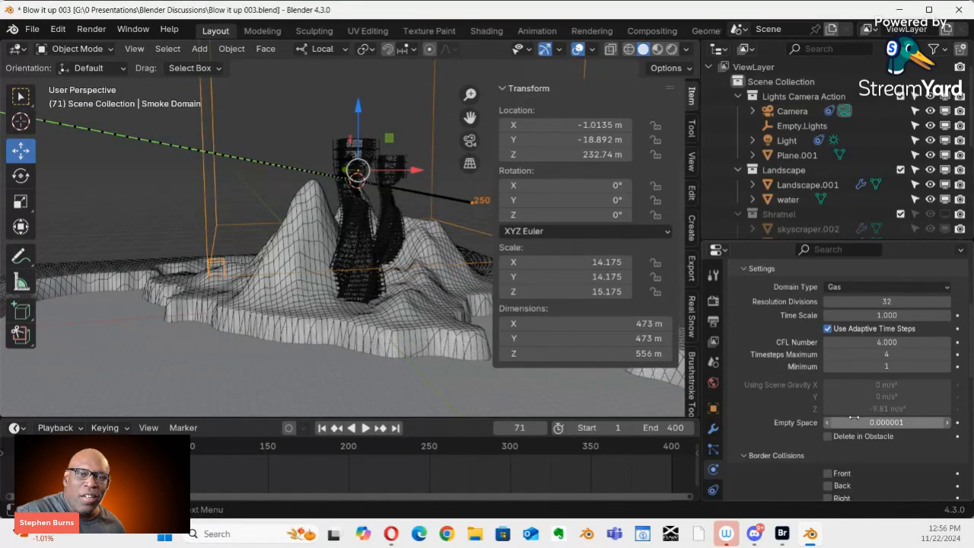
{"action": "scroll", "coordinate": [853, 417], "scroll_direction": "up", "scroll_amount": 2}
{"action": "scroll", "coordinate": [854, 417], "scroll_direction": "up", "scroll_amount": 2}
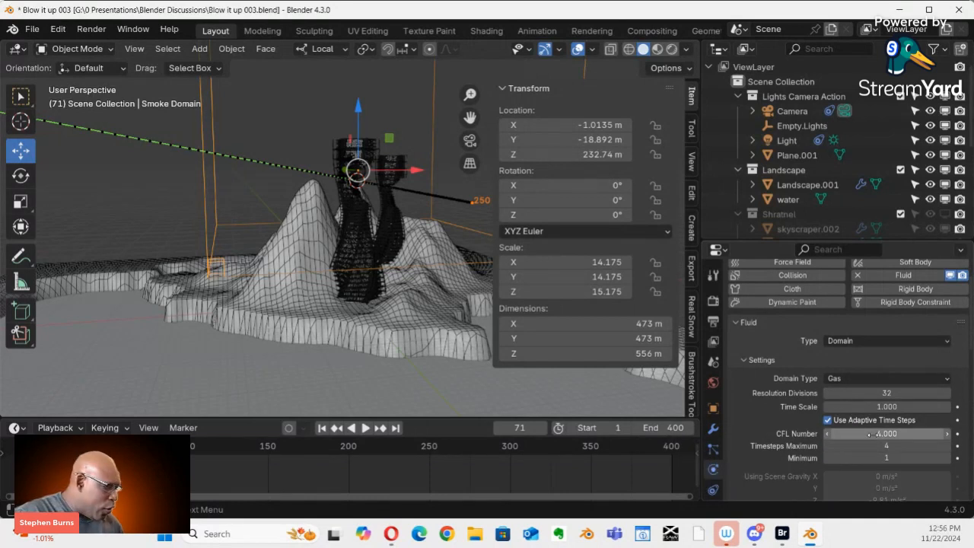
Return to frame 1 and play the animation, watching the smoke around the tower from several angles
{"action": "middle_click_drag", "start_coordinate": [393, 287], "coordinate": [264, 383]}
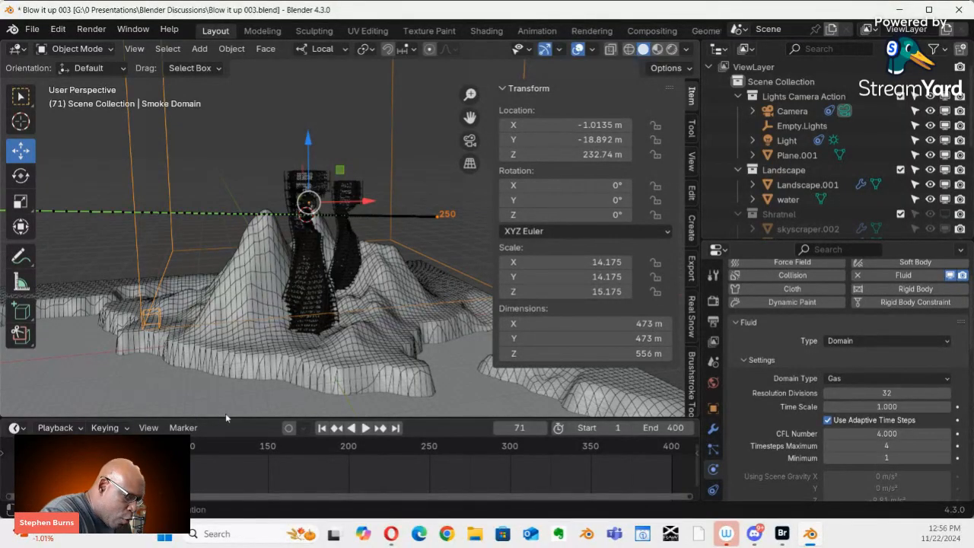
{"action": "key", "text": "shift+Left"}
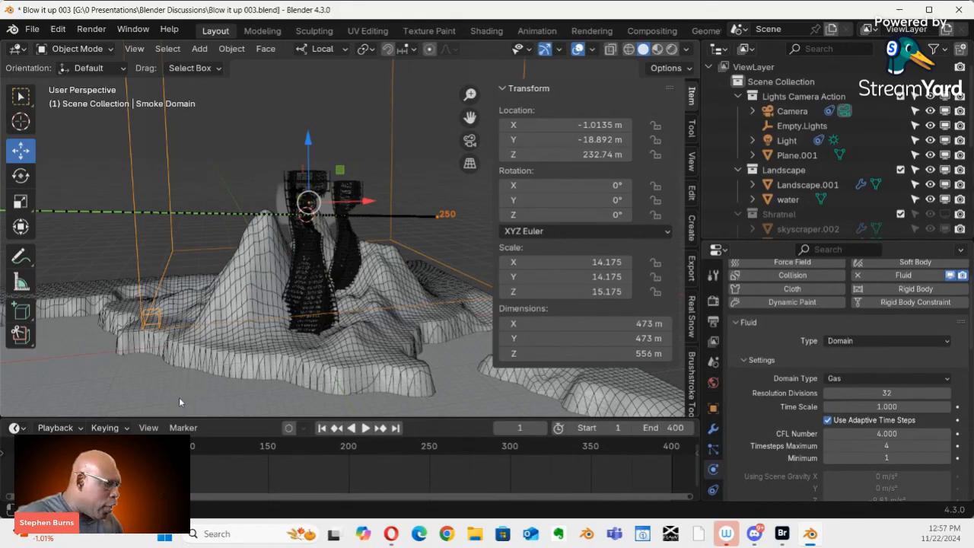
{"action": "middle_click_drag", "start_coordinate": [261, 350], "coordinate": [352, 307]}
{"action": "key", "text": "space"}
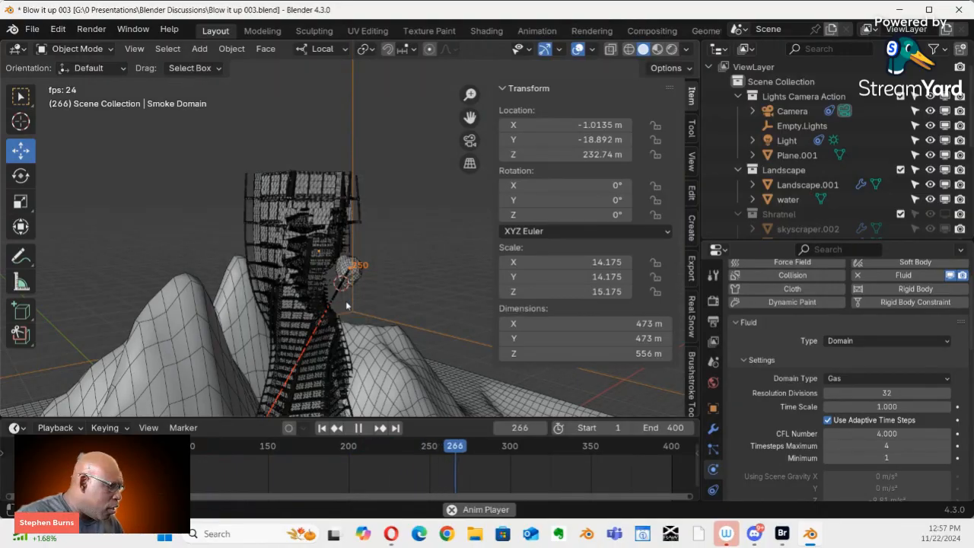
{"action": "middle_click_drag", "start_coordinate": [351, 300], "coordinate": [313, 313]}
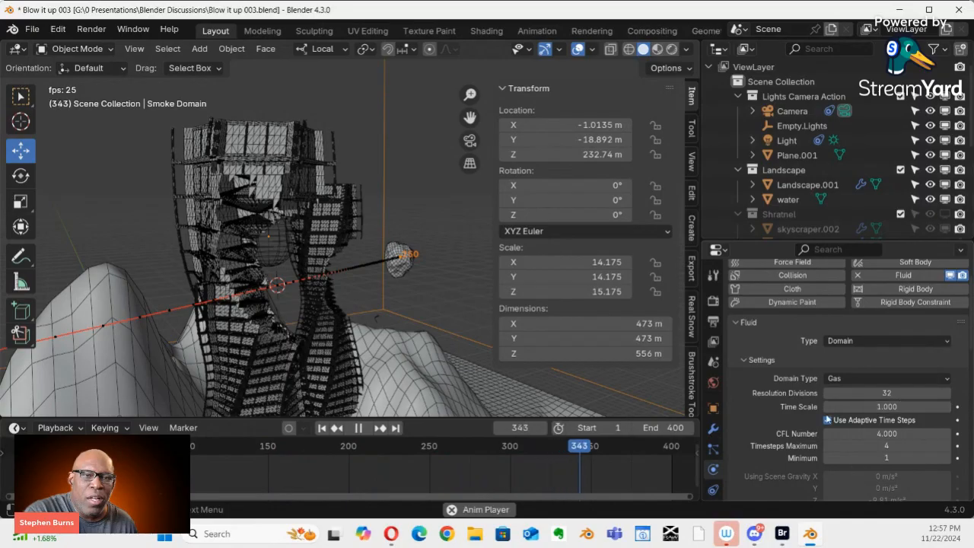
Review the Smoke Domain's border collision, gas, and cache settings while the animation plays
{"action": "scroll", "coordinate": [864, 404], "scroll_direction": "down", "scroll_amount": 2}
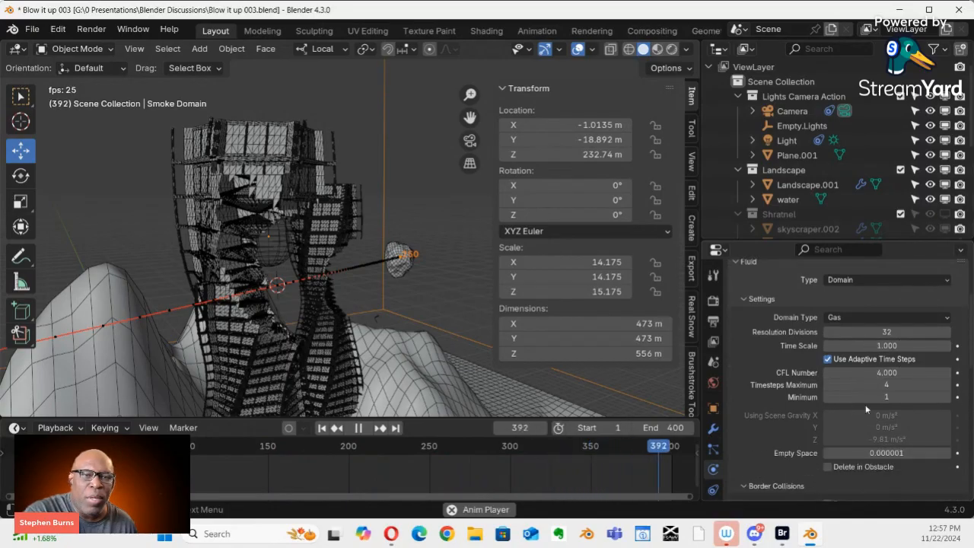
{"action": "scroll", "coordinate": [871, 418], "scroll_direction": "down", "scroll_amount": 8}
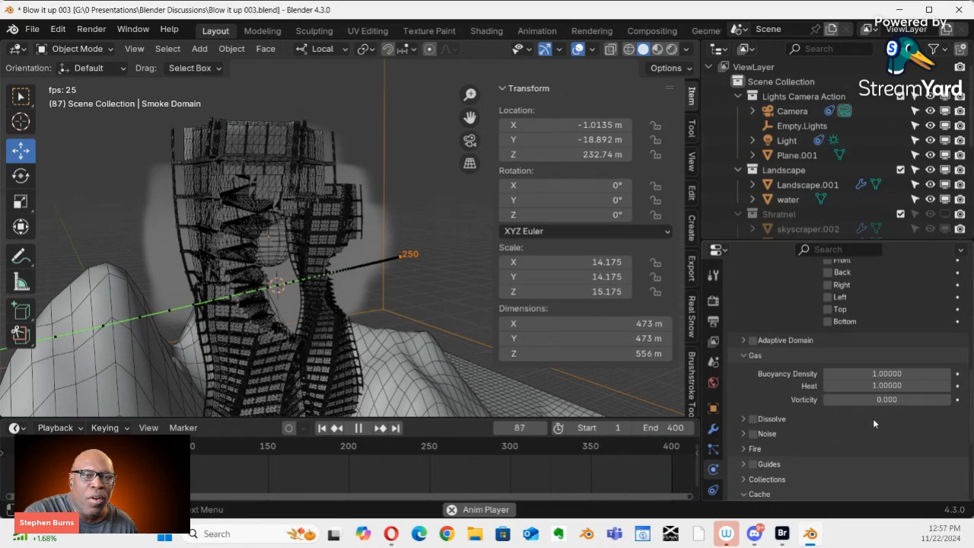
{"action": "scroll", "coordinate": [872, 419], "scroll_direction": "down", "scroll_amount": 5}
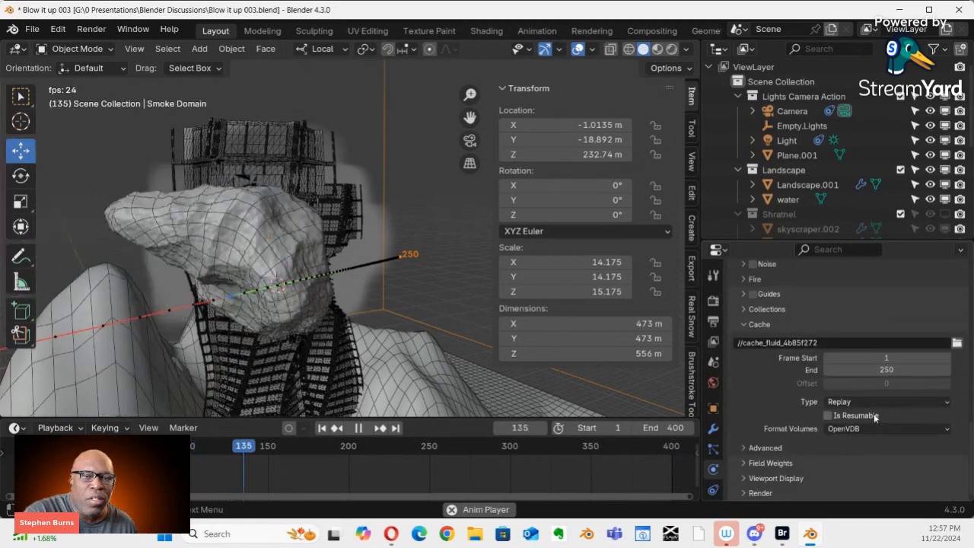
{"action": "scroll", "coordinate": [873, 416], "scroll_direction": "up", "scroll_amount": 6}
{"action": "scroll", "coordinate": [848, 406], "scroll_direction": "up", "scroll_amount": 6}
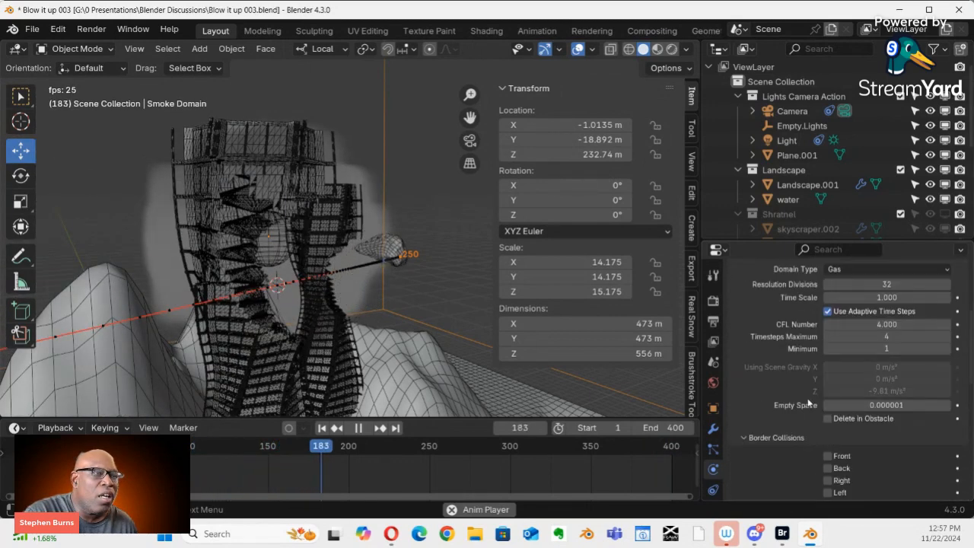
Set the emitter sphere's fluid flow type to Fire + Smoke
{"action": "left_click", "coordinate": [278, 242]}
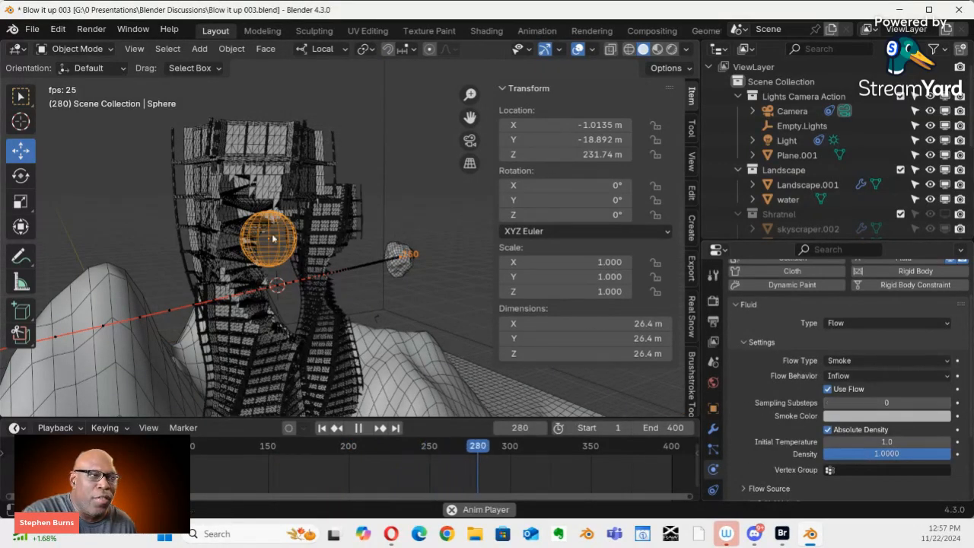
{"action": "scroll", "coordinate": [904, 389], "scroll_direction": "down", "scroll_amount": 3}
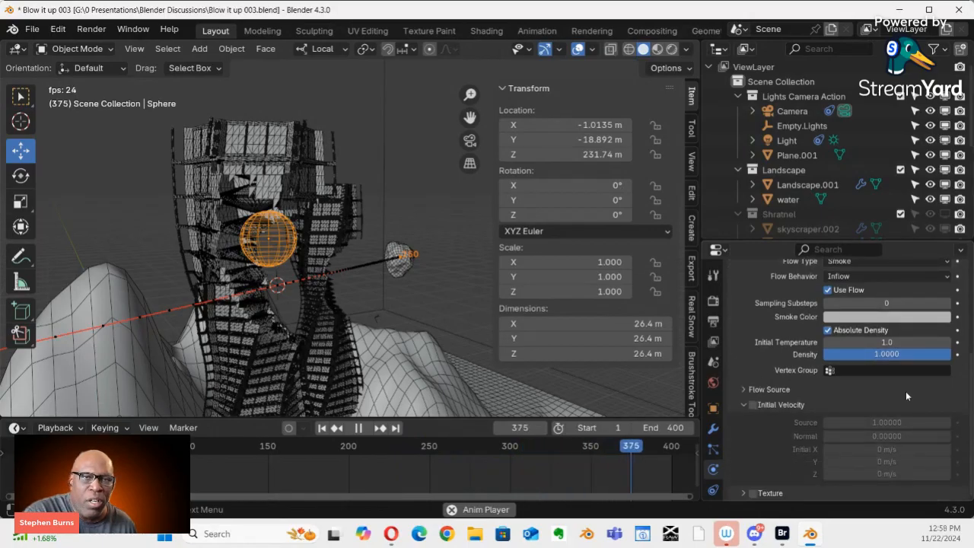
{"action": "scroll", "coordinate": [906, 391], "scroll_direction": "up", "scroll_amount": 5}
{"action": "left_click", "coordinate": [714, 450]}
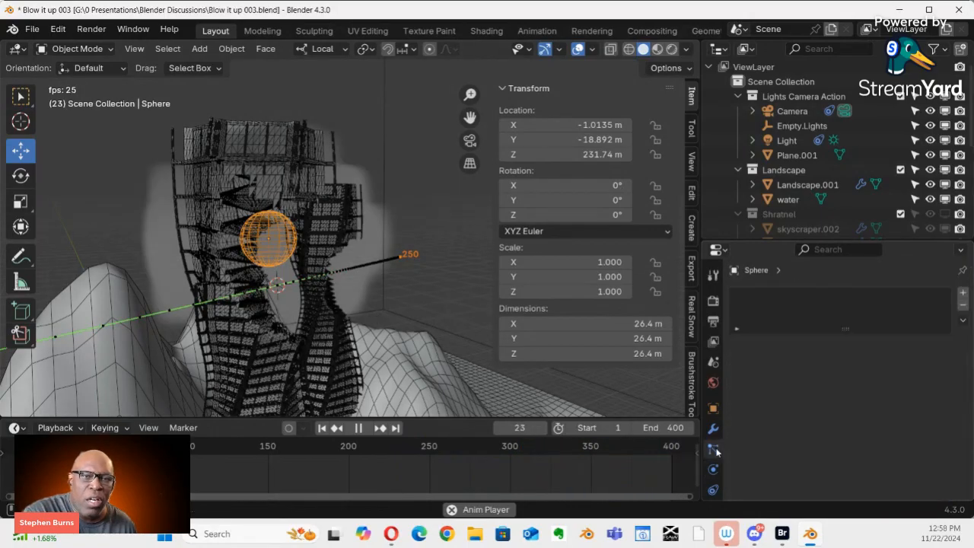
{"action": "left_click", "coordinate": [714, 469]}
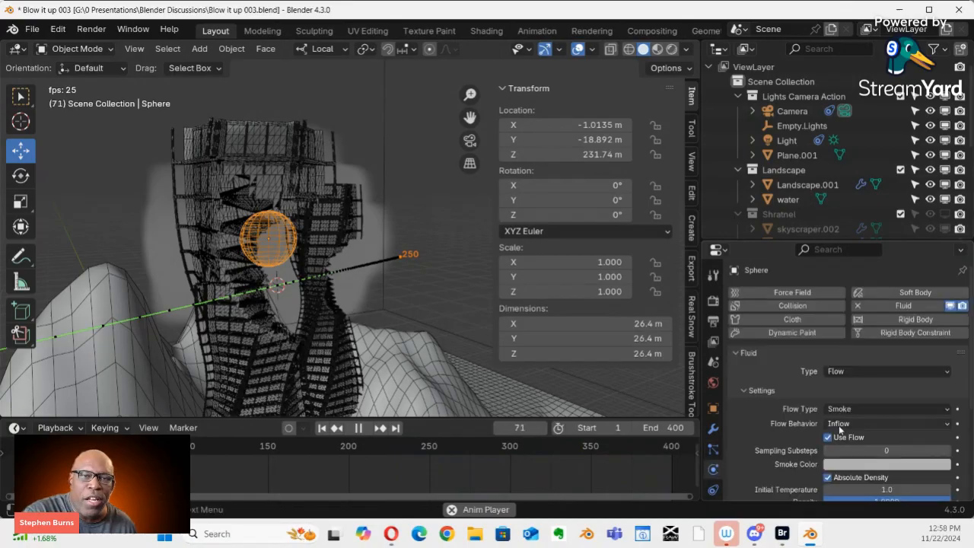
{"action": "scroll", "coordinate": [840, 431], "scroll_direction": "down", "scroll_amount": 2}
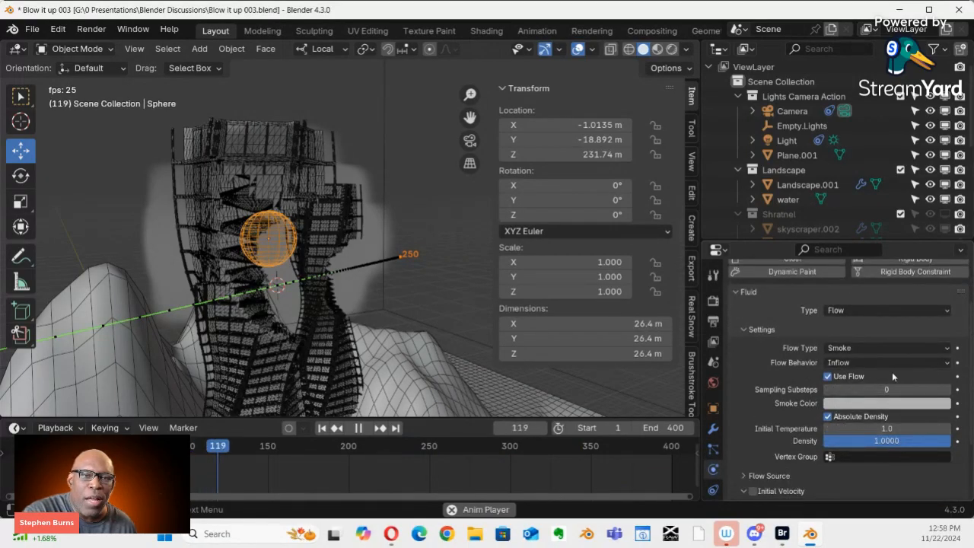
{"action": "left_click", "coordinate": [942, 350]}
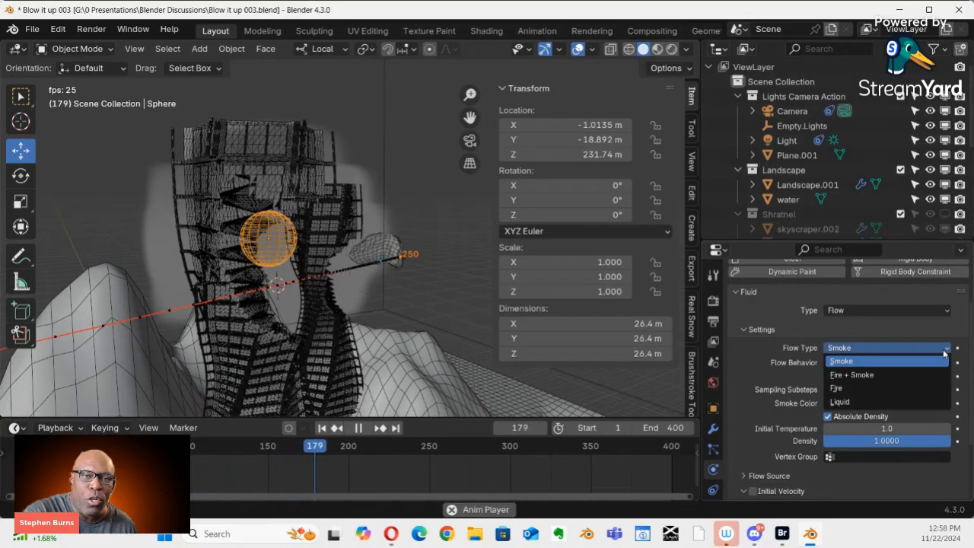
{"action": "left_click", "coordinate": [876, 377]}
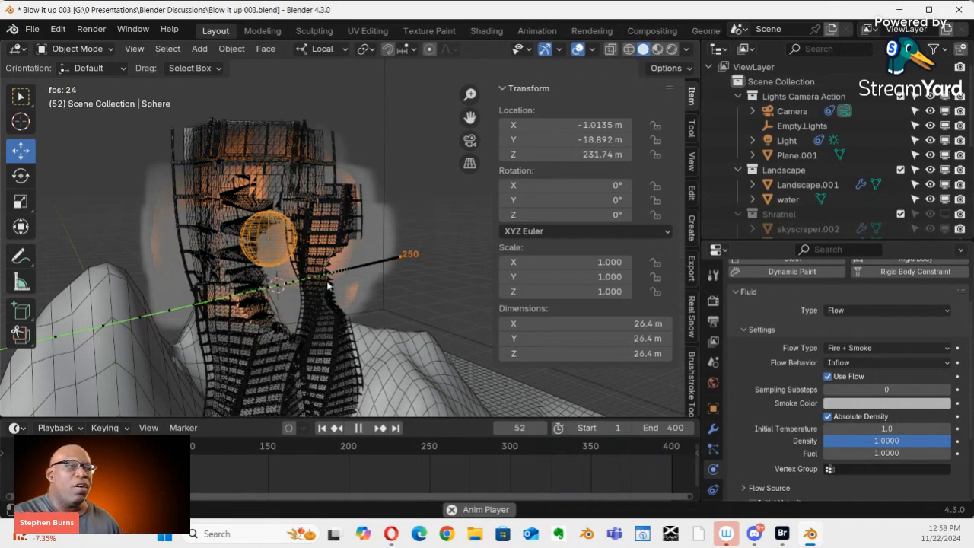
Watch the simulation around the tower from another angle and review the sphere's flow source and initial velocity settings
{"action": "middle_click_drag", "start_coordinate": [293, 279], "coordinate": [621, 382]}
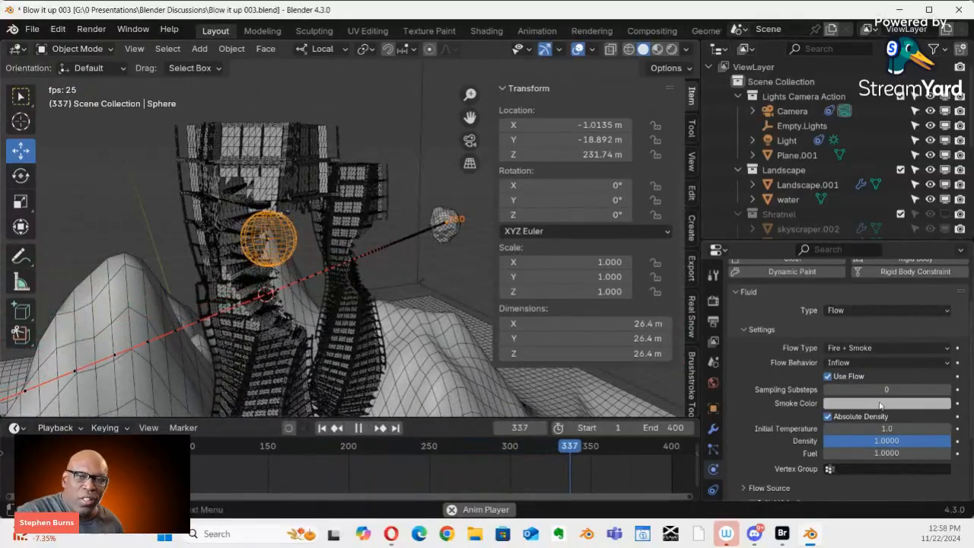
{"action": "scroll", "coordinate": [882, 403], "scroll_direction": "down", "scroll_amount": 3}
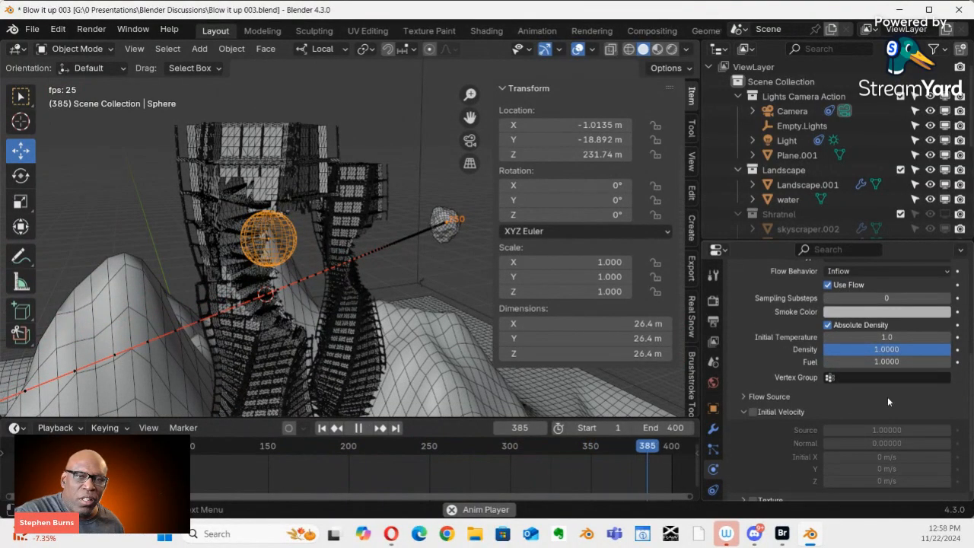
{"action": "scroll", "coordinate": [887, 396], "scroll_direction": "down", "scroll_amount": 1}
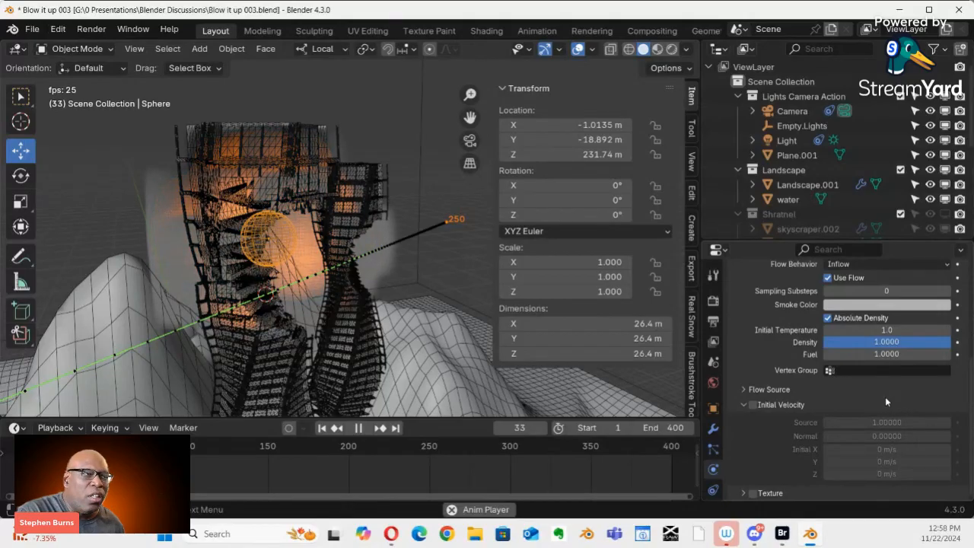
Select the Smoke Domain and examine the whole domain around the island during playback
{"action": "left_click", "coordinate": [420, 213]}
{"action": "scroll", "coordinate": [396, 251], "scroll_direction": "down", "scroll_amount": 5}
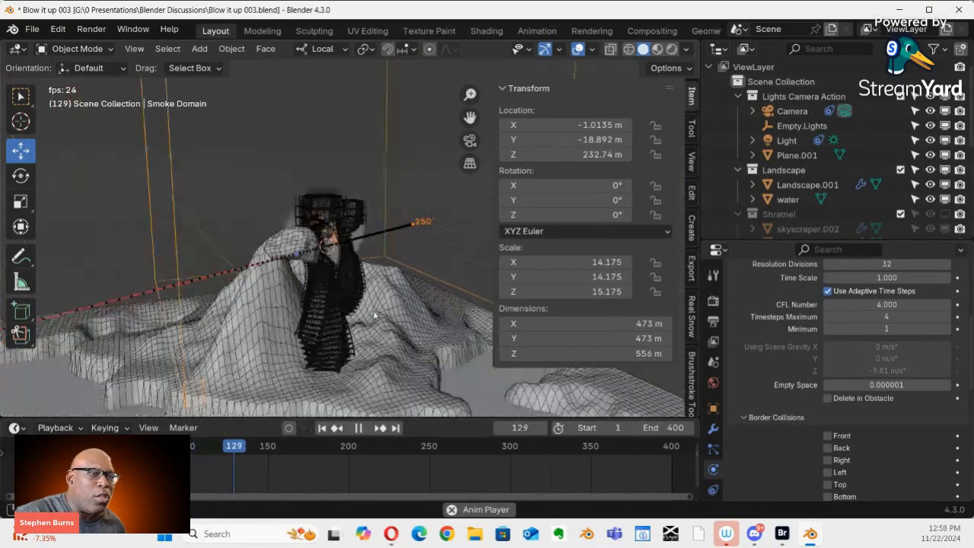
{"action": "scroll", "coordinate": [362, 291], "scroll_direction": "down", "scroll_amount": 1}
{"action": "middle_click_drag", "start_coordinate": [362, 290], "coordinate": [428, 316]}
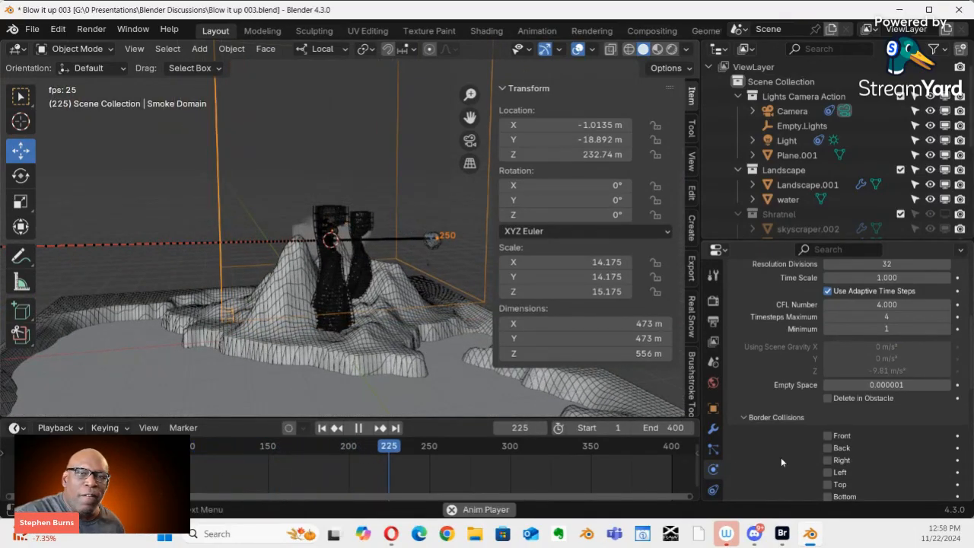
Enable Adaptive Domain for the Smoke Domain and review its resolution, margin, and threshold options
{"action": "scroll", "coordinate": [872, 413], "scroll_direction": "down", "scroll_amount": 5}
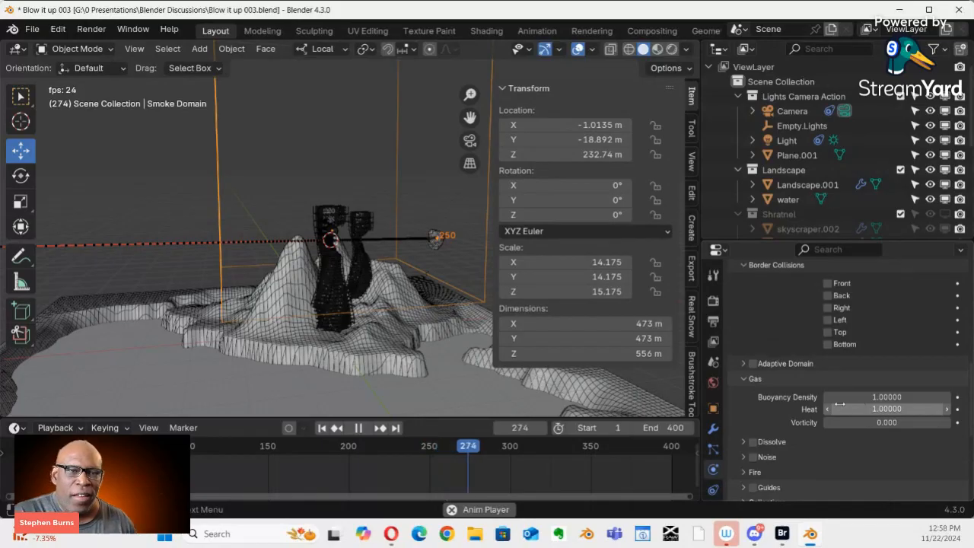
{"action": "left_click", "coordinate": [753, 362]}
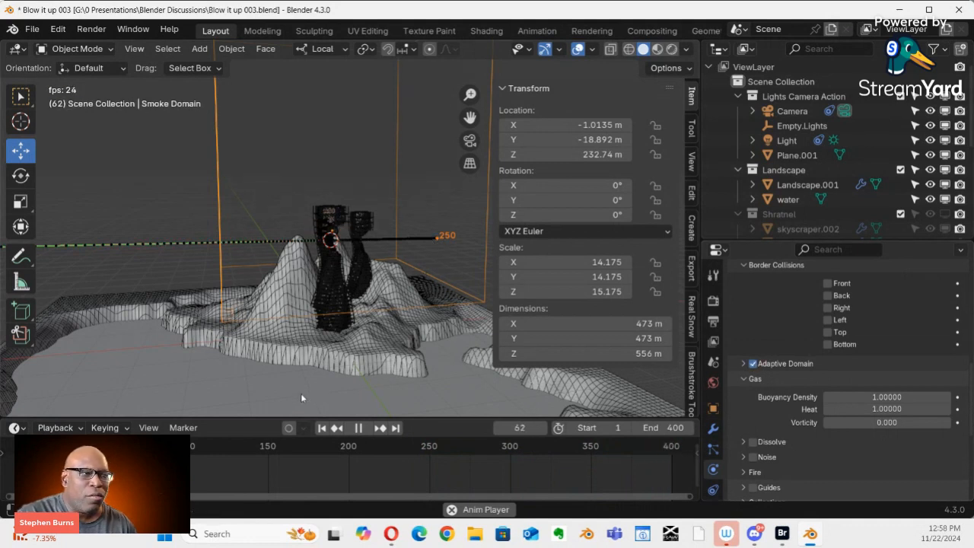
{"action": "left_click", "coordinate": [743, 364]}
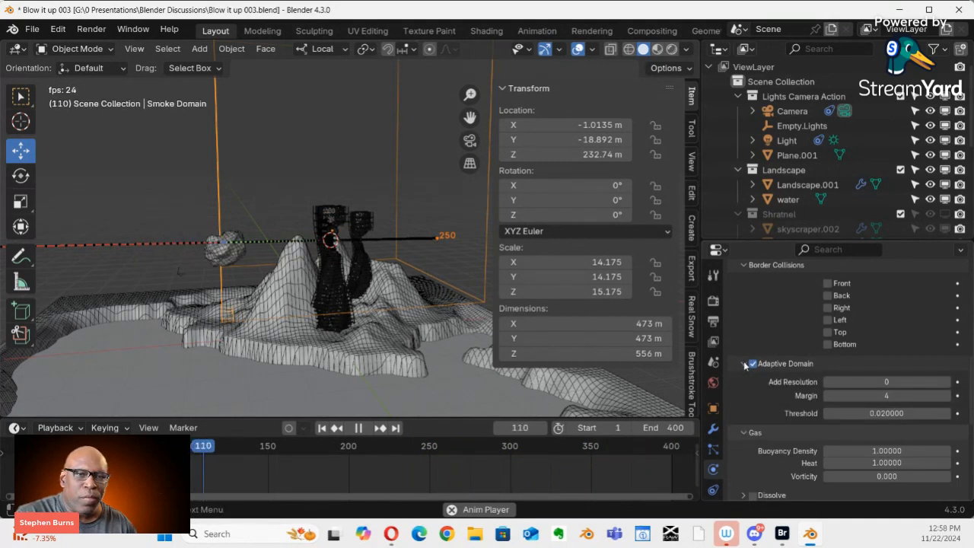
{"action": "left_click", "coordinate": [743, 364]}
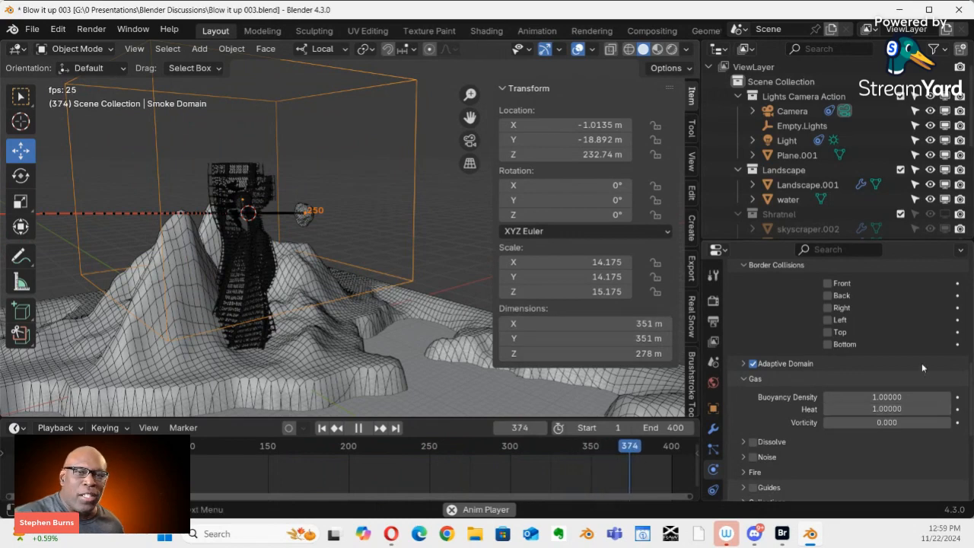
Set the Smoke Domain's cache end frame to 400
{"action": "scroll", "coordinate": [874, 380], "scroll_direction": "down", "scroll_amount": 2}
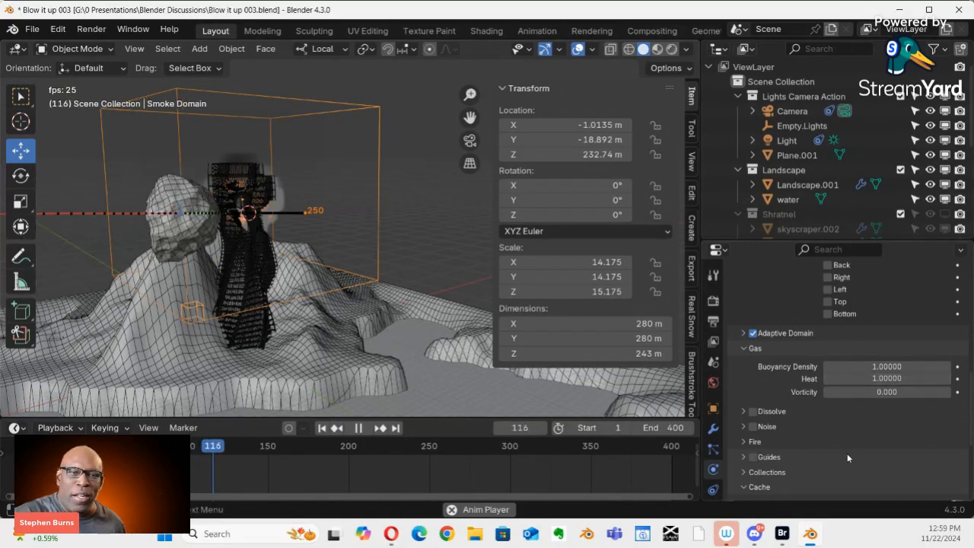
{"action": "scroll", "coordinate": [847, 452], "scroll_direction": "down", "scroll_amount": 5}
{"action": "scroll", "coordinate": [847, 453], "scroll_direction": "down", "scroll_amount": 2}
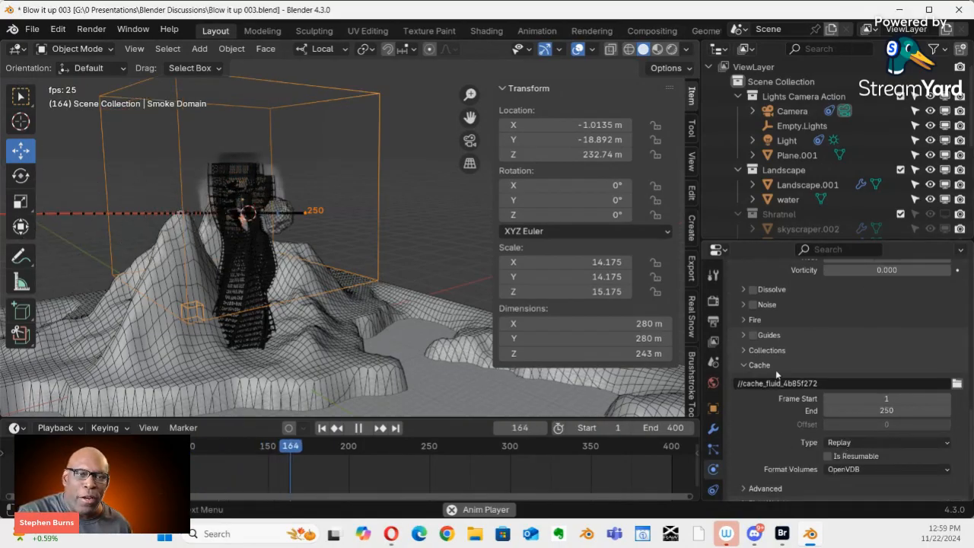
{"action": "scroll", "coordinate": [852, 403], "scroll_direction": "down", "scroll_amount": 2}
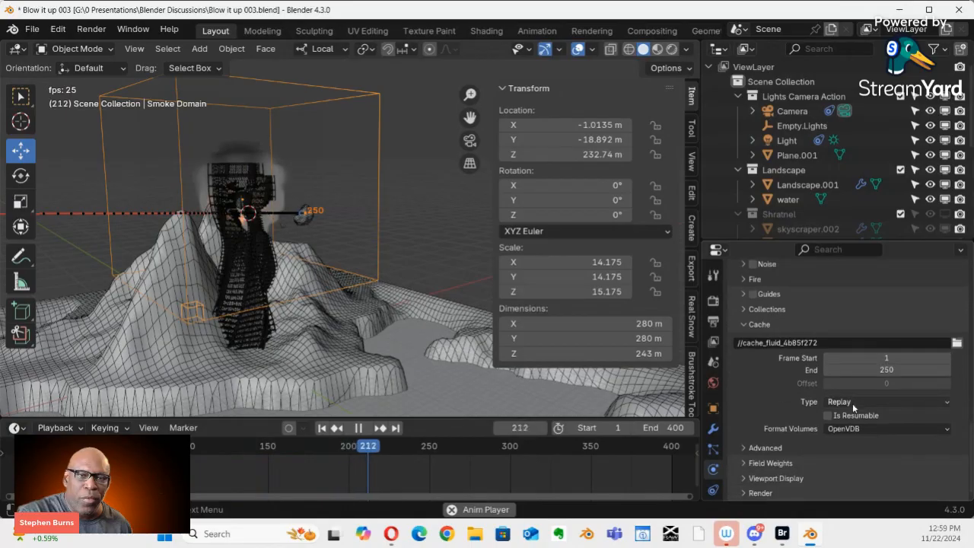
{"action": "scroll", "coordinate": [867, 402], "scroll_direction": "up", "scroll_amount": 1}
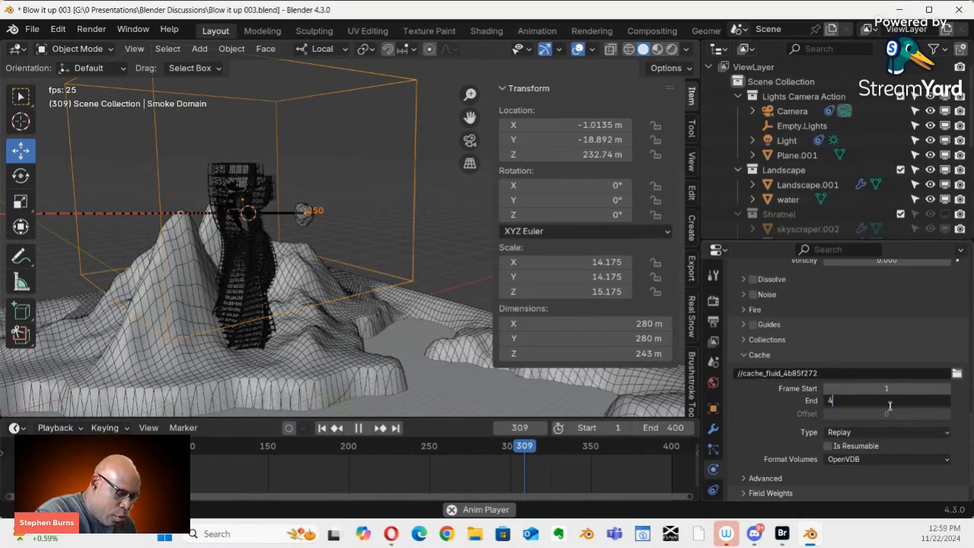
{"action": "key", "text": "Return"}
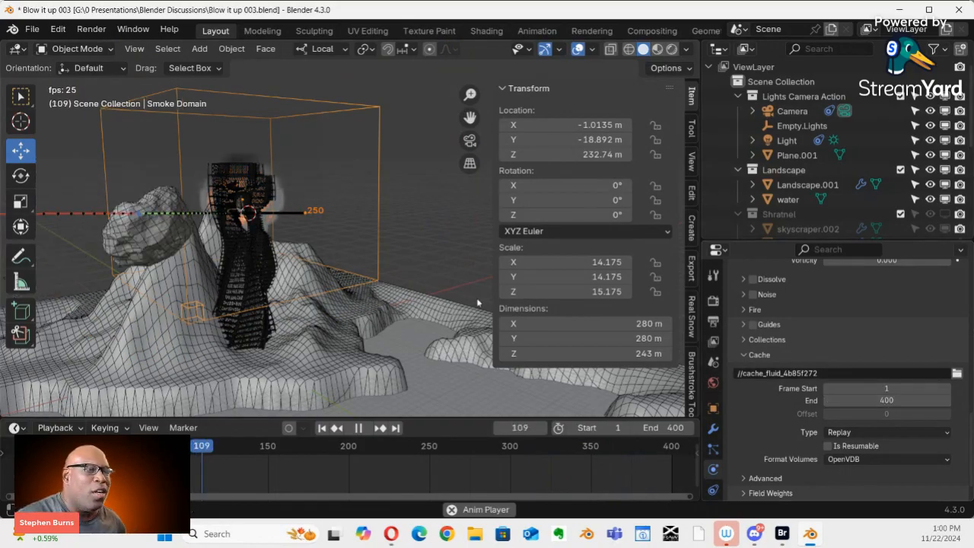
Examine the adaptive smoke domain and the smoke around the towers from several angles during playback
{"action": "middle_click_drag", "start_coordinate": [204, 227], "coordinate": [102, 278]}
{"action": "scroll", "coordinate": [244, 172], "scroll_direction": "up", "scroll_amount": 5}
{"action": "middle_click_drag", "start_coordinate": [243, 174], "coordinate": [415, 251], "text": "shift"}
{"action": "middle_click_drag", "start_coordinate": [243, 292], "coordinate": [126, 265]}
{"action": "scroll", "coordinate": [301, 226], "scroll_direction": "down", "scroll_amount": 4}
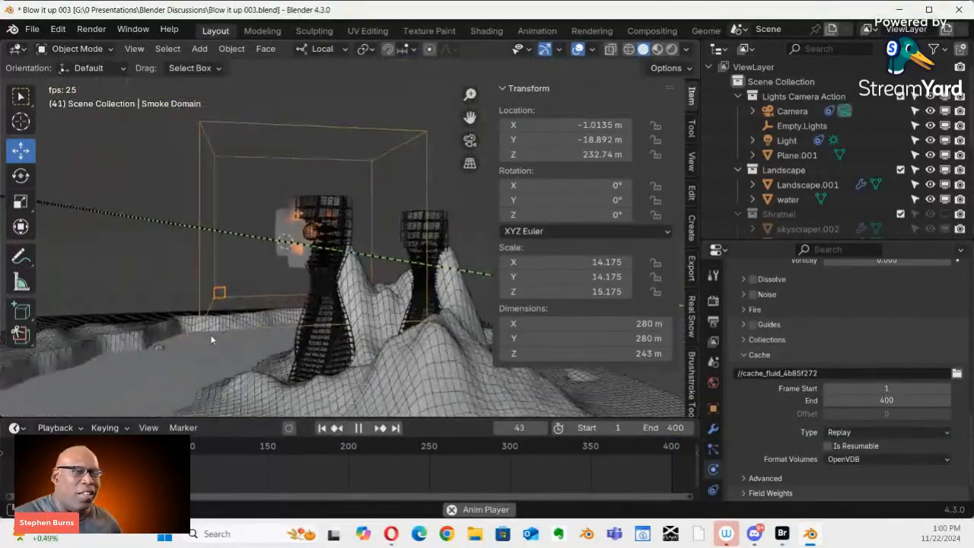
{"action": "middle_click_drag", "start_coordinate": [211, 337], "coordinate": [339, 352]}
{"action": "scroll", "coordinate": [248, 322], "scroll_direction": "down", "scroll_amount": 2}
{"action": "scroll", "coordinate": [339, 350], "scroll_direction": "up", "scroll_amount": 1}
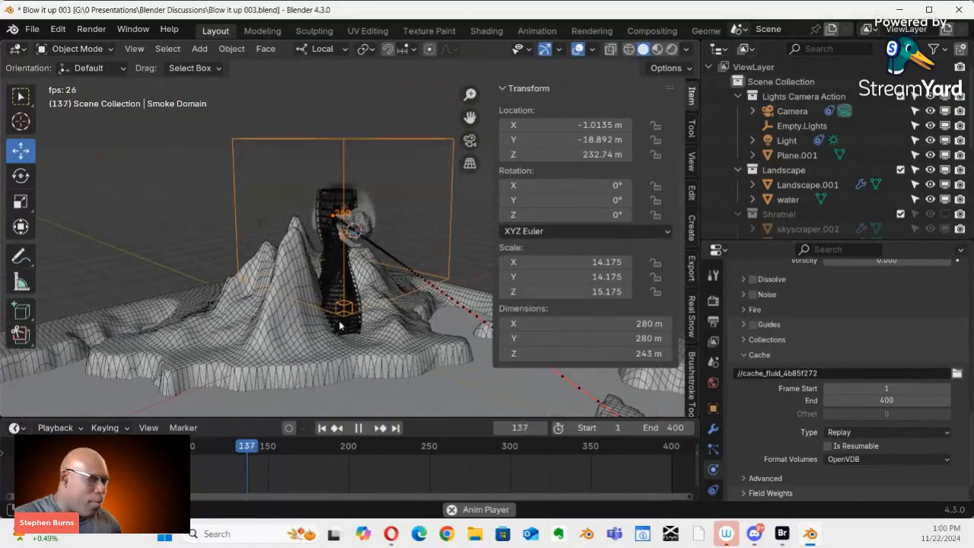
Change the viewport shading to Material Preview and select the skyscraper at the impact point for a closer look
{"action": "key", "text": "z"}
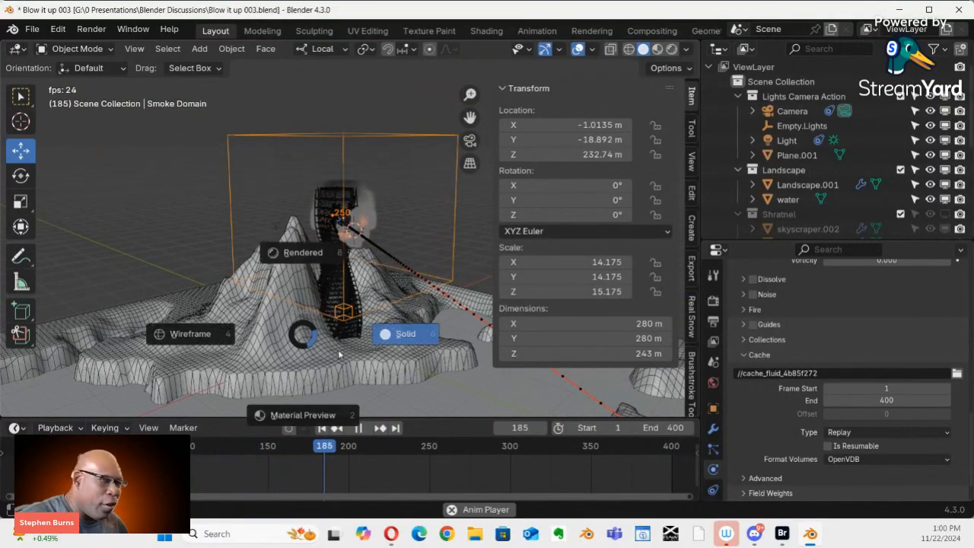
{"action": "left_click", "coordinate": [314, 420]}
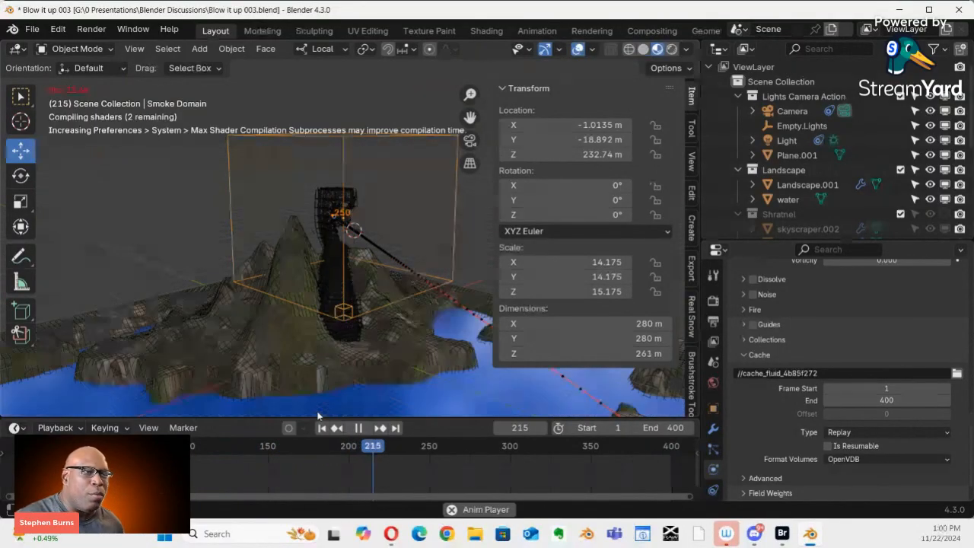
{"action": "middle_click_drag", "start_coordinate": [332, 400], "coordinate": [120, 356]}
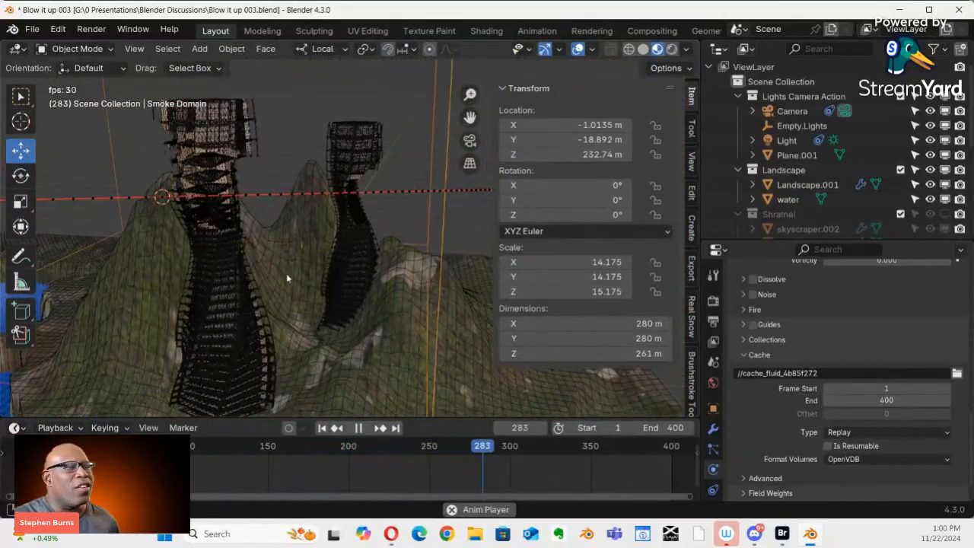
{"action": "middle_click_drag", "start_coordinate": [287, 277], "coordinate": [256, 318]}
{"action": "left_click", "coordinate": [256, 318]}
{"action": "middle_click_drag", "start_coordinate": [341, 307], "coordinate": [268, 281]}
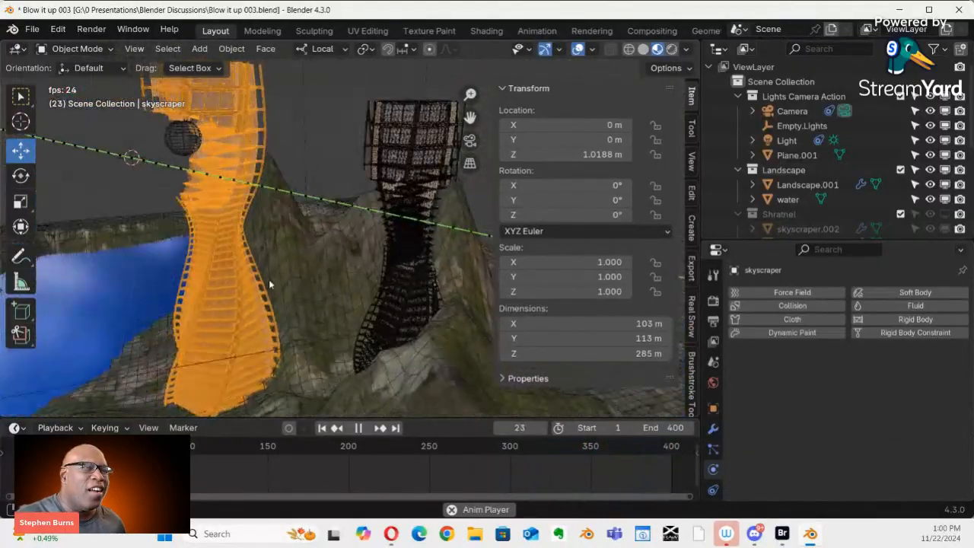
{"action": "middle_click_drag", "start_coordinate": [286, 246], "coordinate": [319, 320]}
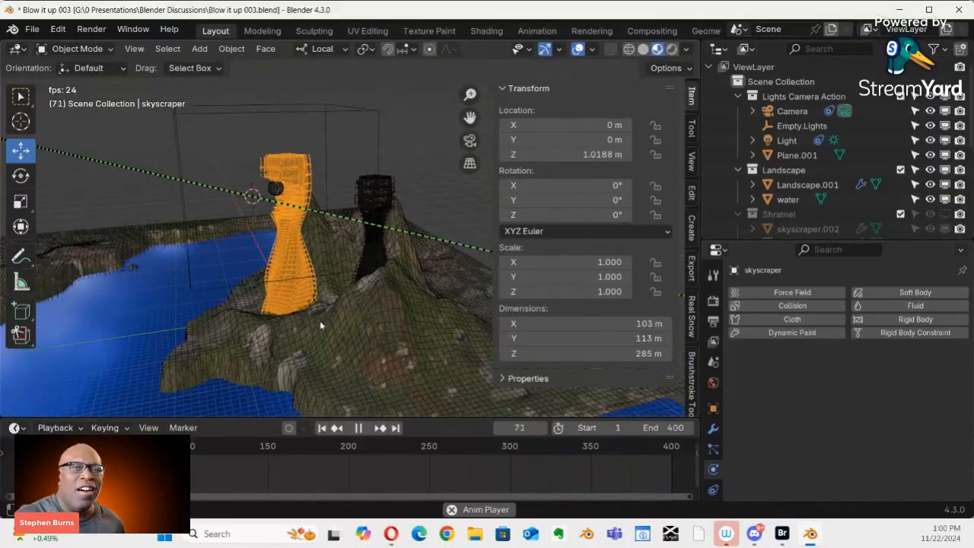
Enlarge the object list, make the Shratnel collection visible in the viewport, and turn off the wireframe overlay
{"action": "left_click_drag", "start_coordinate": [862, 241], "coordinate": [840, 372]}
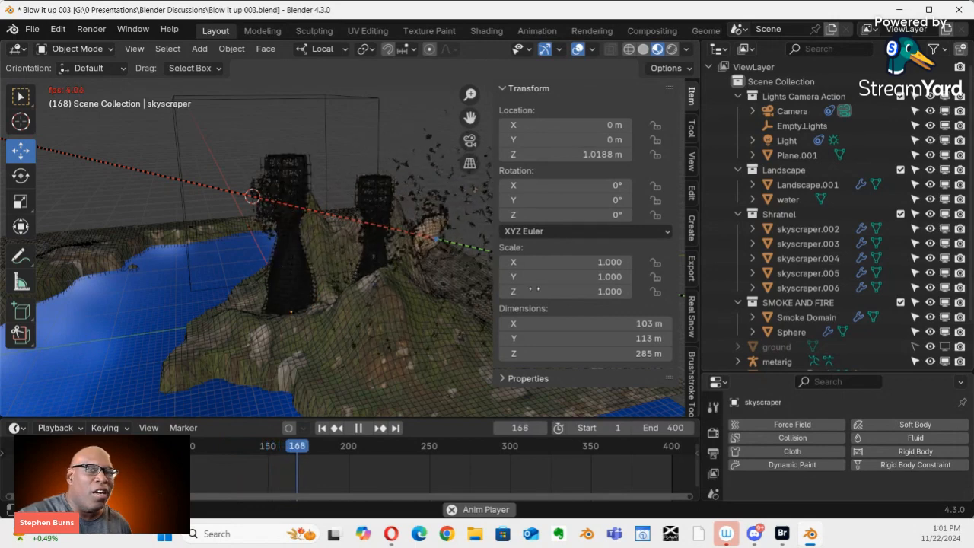
{"action": "left_click", "coordinate": [593, 49]}
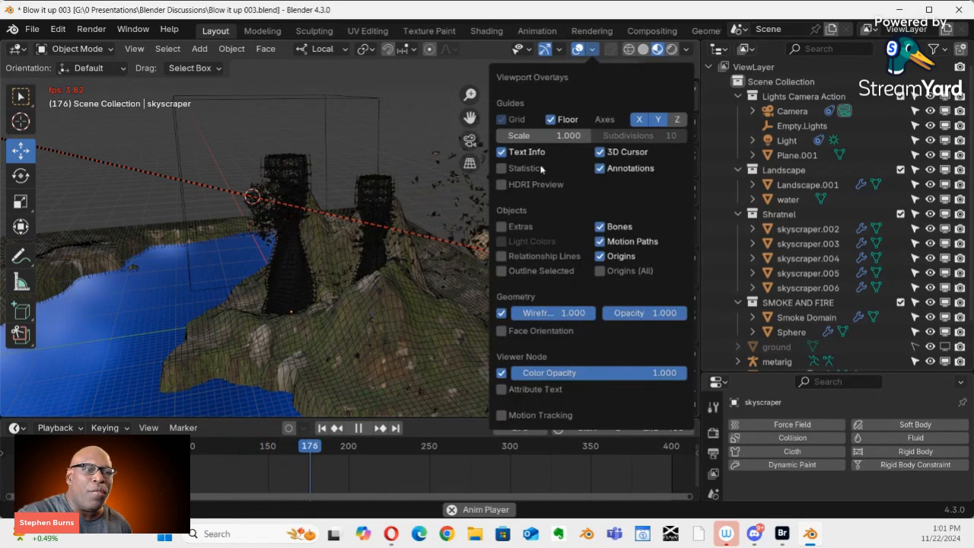
{"action": "left_click", "coordinate": [501, 312]}
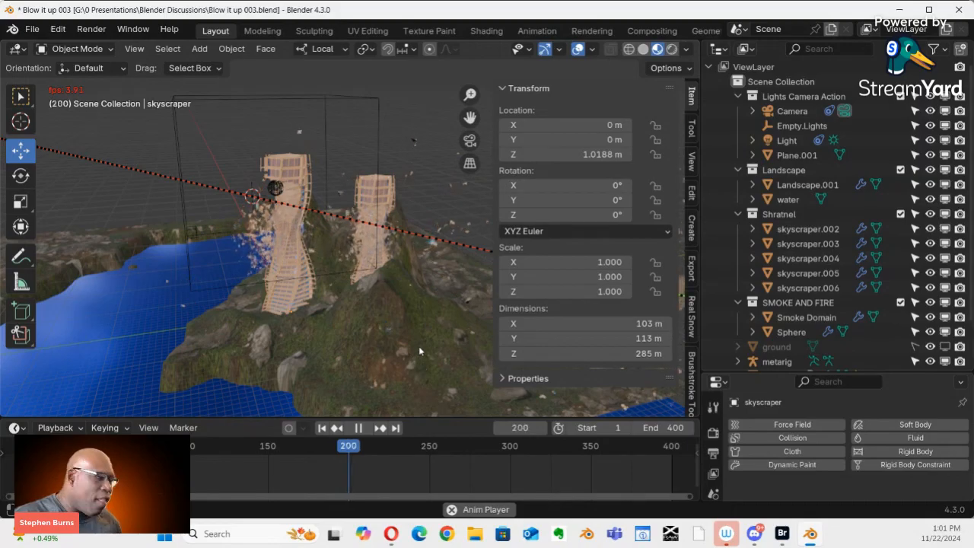
Change the viewport shading to Rendered and view the smoke and debris around the towers
{"action": "middle_click_drag", "start_coordinate": [457, 348], "coordinate": [472, 332]}
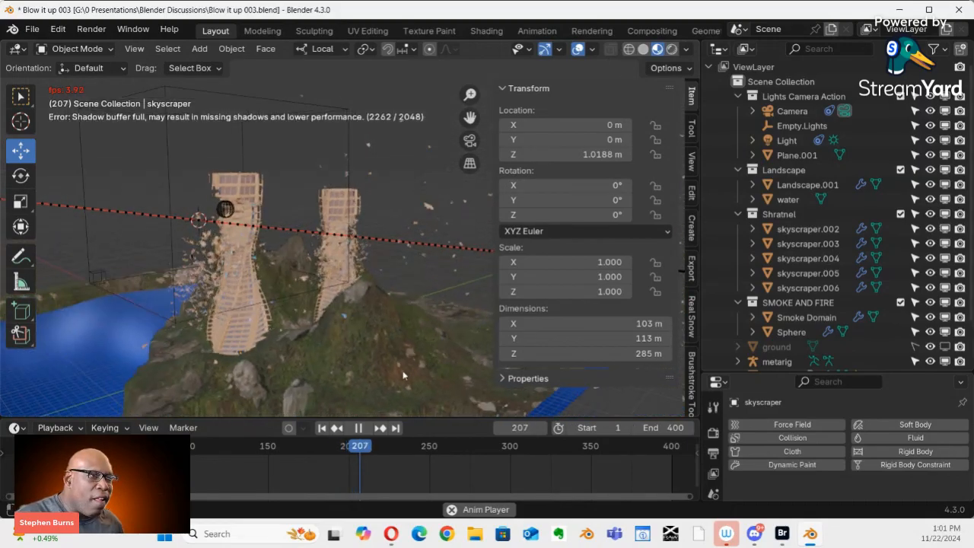
{"action": "scroll", "coordinate": [417, 339], "scroll_direction": "up", "scroll_amount": 2}
{"action": "middle_click_drag", "start_coordinate": [363, 360], "coordinate": [396, 355]}
{"action": "middle_click_drag", "start_coordinate": [320, 328], "coordinate": [332, 353]}
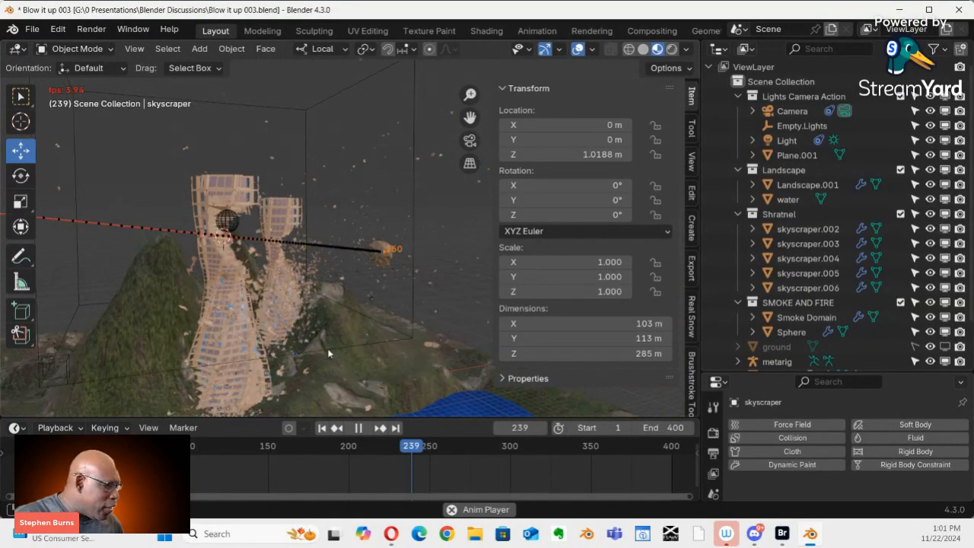
{"action": "key", "text": "z"}
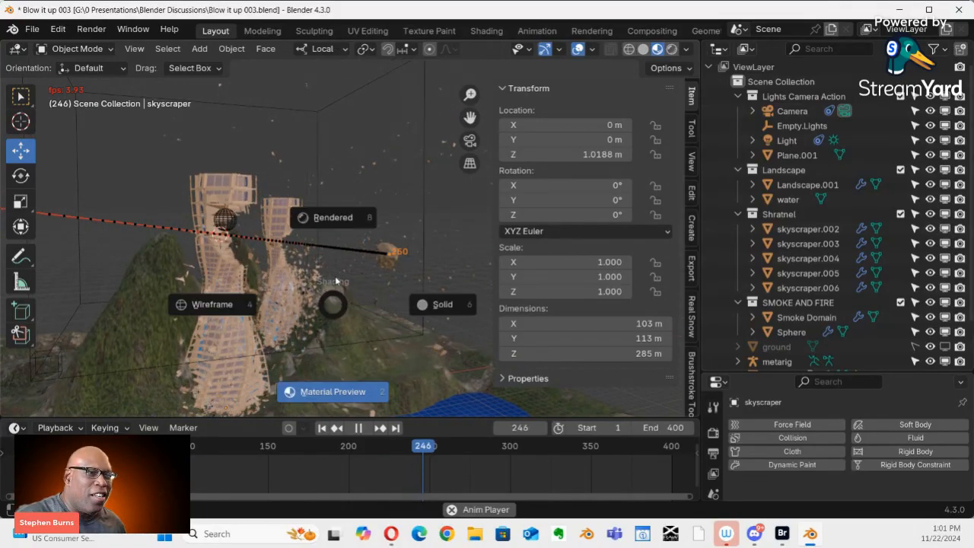
{"action": "left_click", "coordinate": [329, 217]}
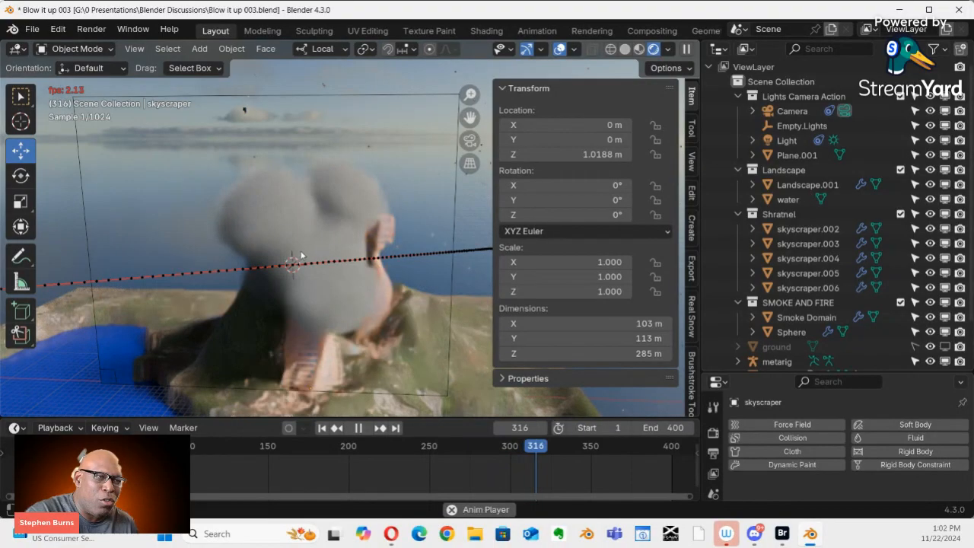
{"action": "left_click_drag", "start_coordinate": [297, 256], "coordinate": [370, 313]}
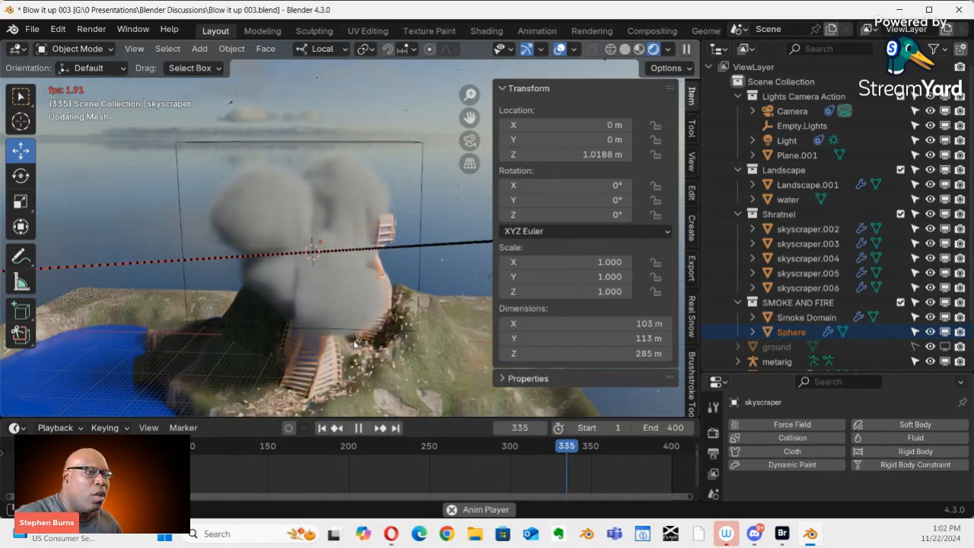
{"action": "scroll", "coordinate": [345, 353], "scroll_direction": "down", "scroll_amount": 3}
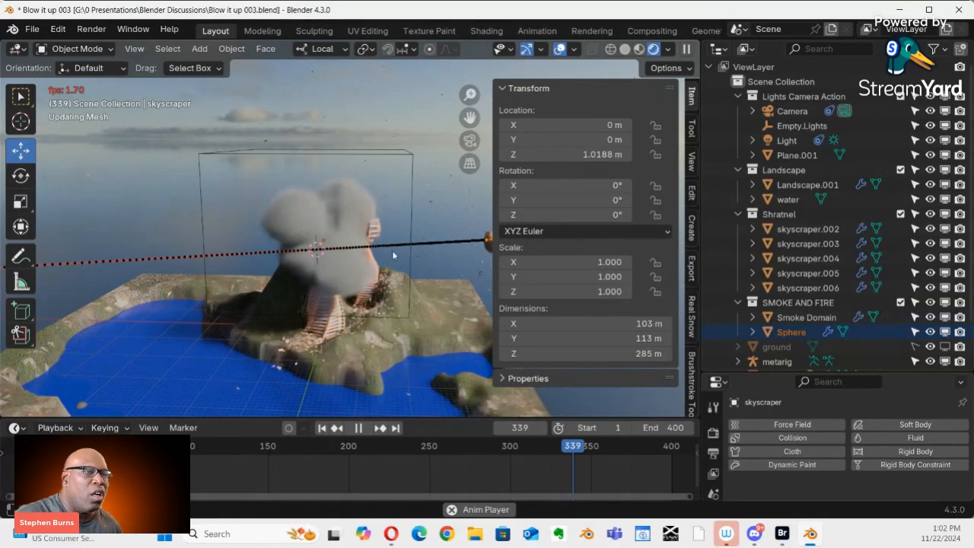
Select the Smoke Domain, enlarge the area showing its properties, and open its material settings
{"action": "left_click", "coordinate": [411, 169]}
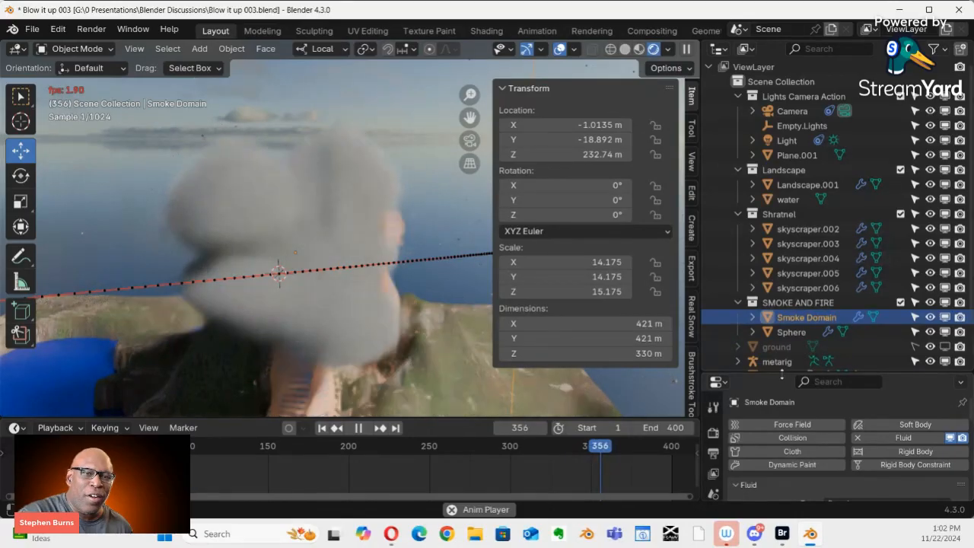
{"action": "left_click_drag", "start_coordinate": [787, 372], "coordinate": [788, 226]}
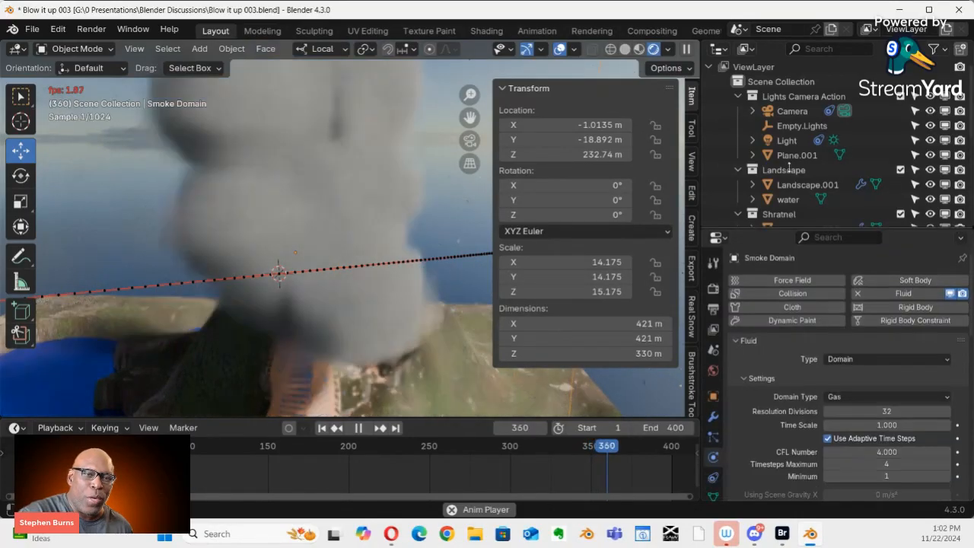
{"action": "left_click_drag", "start_coordinate": [784, 156], "coordinate": [784, 157]}
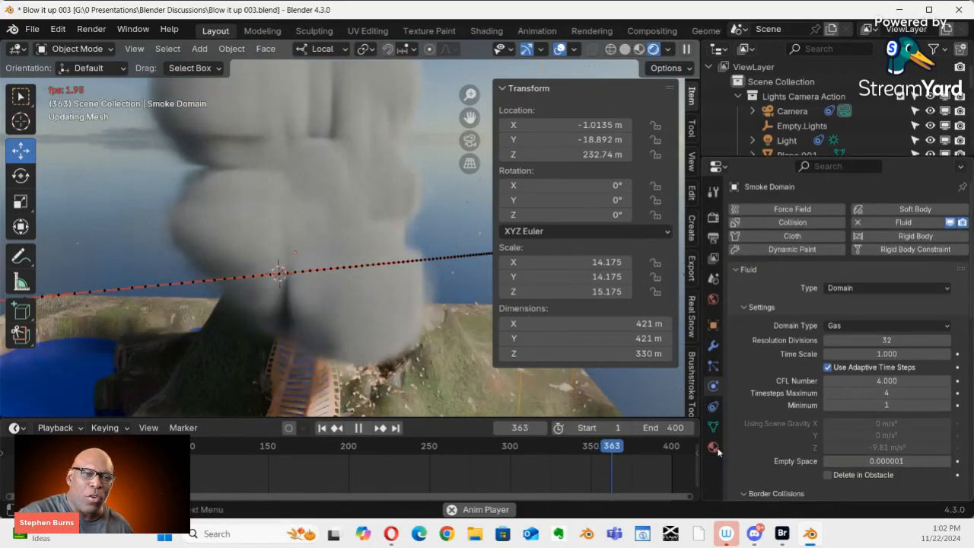
{"action": "left_click", "coordinate": [713, 448]}
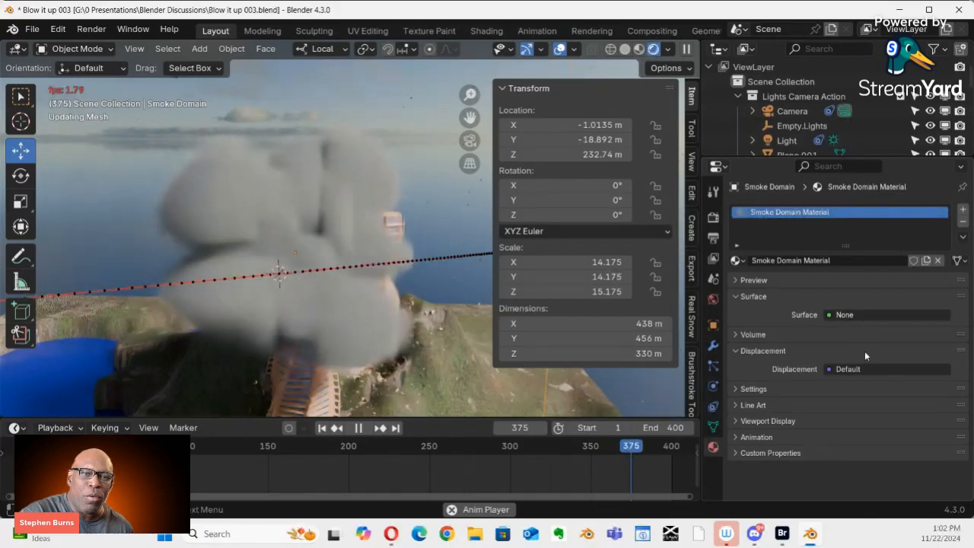
Review the Smoke Domain Material's surface, displacement, and general settings, and expand its volume shader settings
{"action": "left_click", "coordinate": [735, 296]}
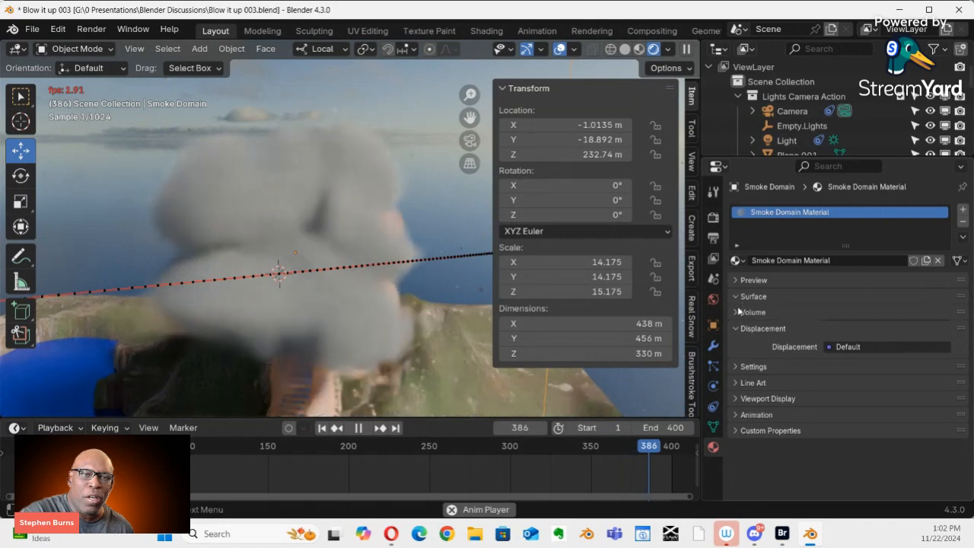
{"action": "left_click", "coordinate": [737, 297]}
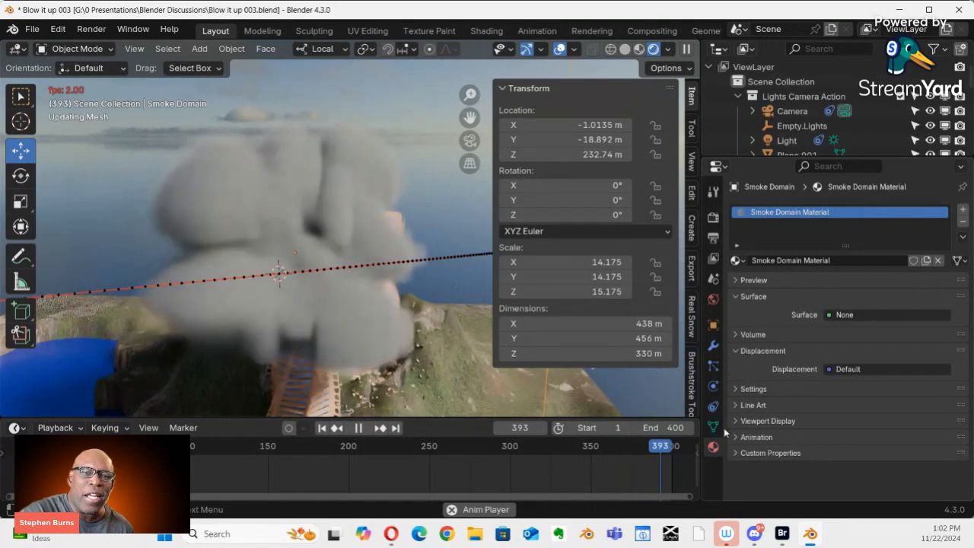
{"action": "left_click", "coordinate": [734, 394]}
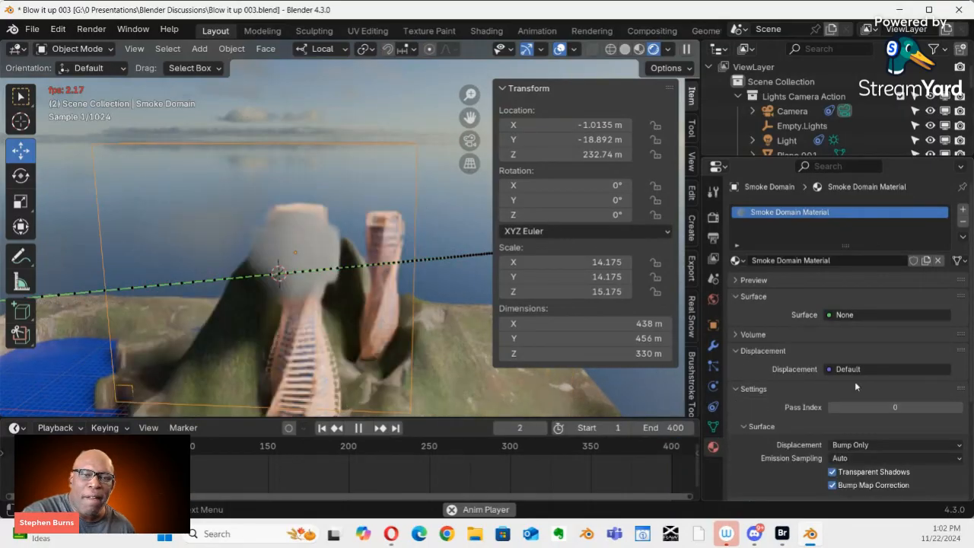
{"action": "scroll", "coordinate": [854, 382], "scroll_direction": "down", "scroll_amount": 5}
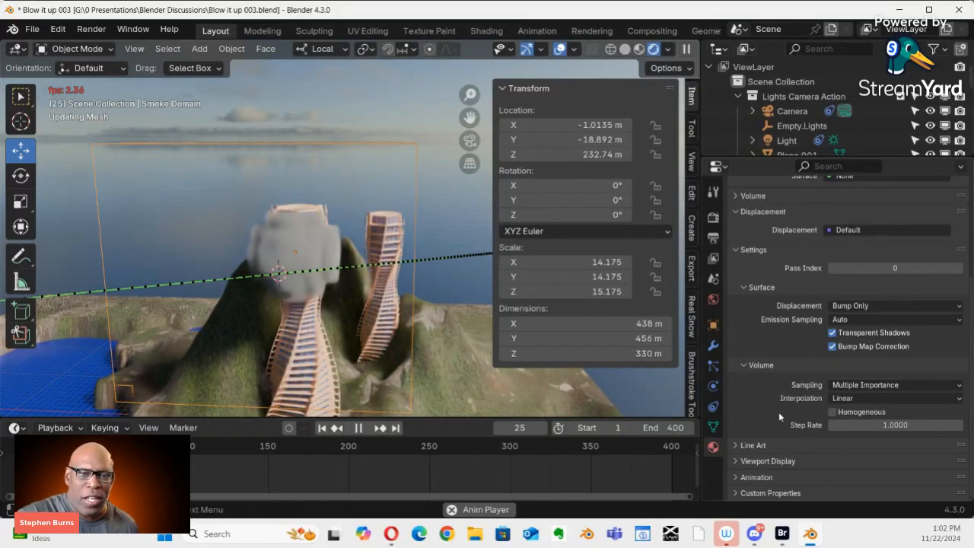
{"action": "scroll", "coordinate": [778, 412], "scroll_direction": "up", "scroll_amount": 4}
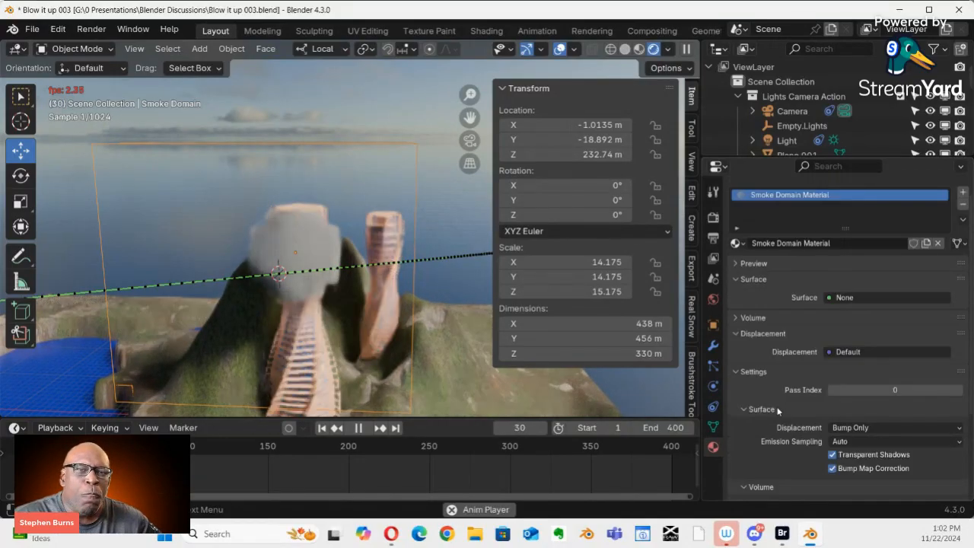
{"action": "left_click", "coordinate": [736, 318]}
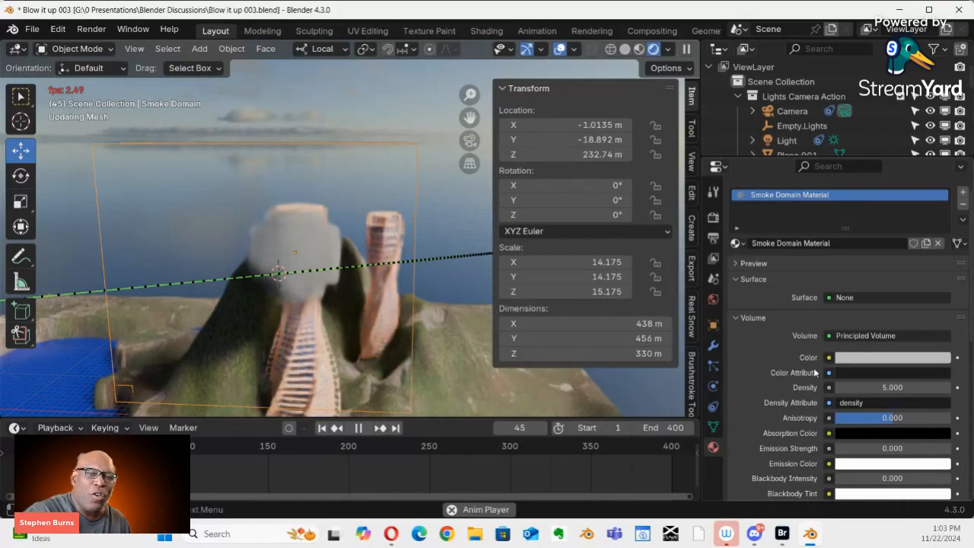
Set the smoke material's Blackbody Intensity to 1, and select the skyscraper to view the rendered smoke around it
{"action": "scroll", "coordinate": [812, 418], "scroll_direction": "down", "scroll_amount": 3}
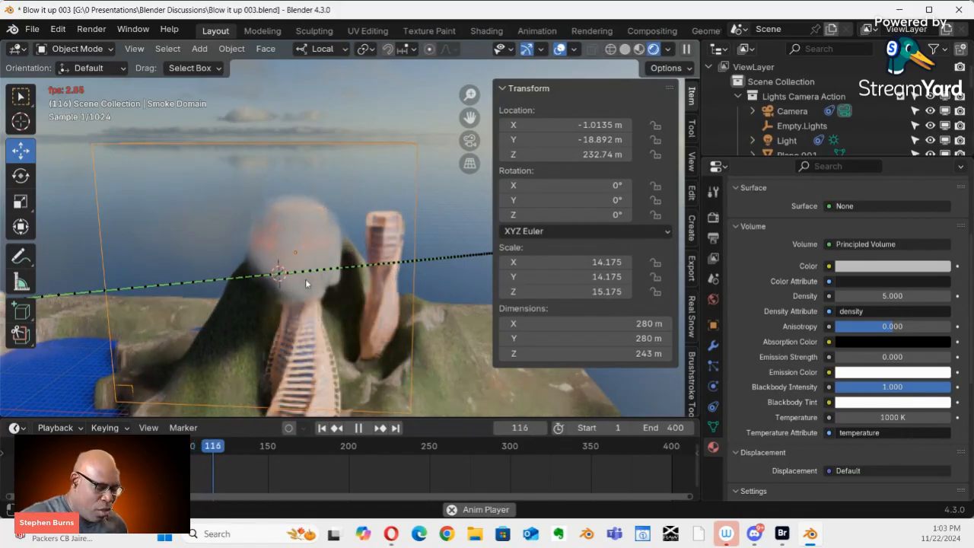
{"action": "left_click", "coordinate": [305, 228]}
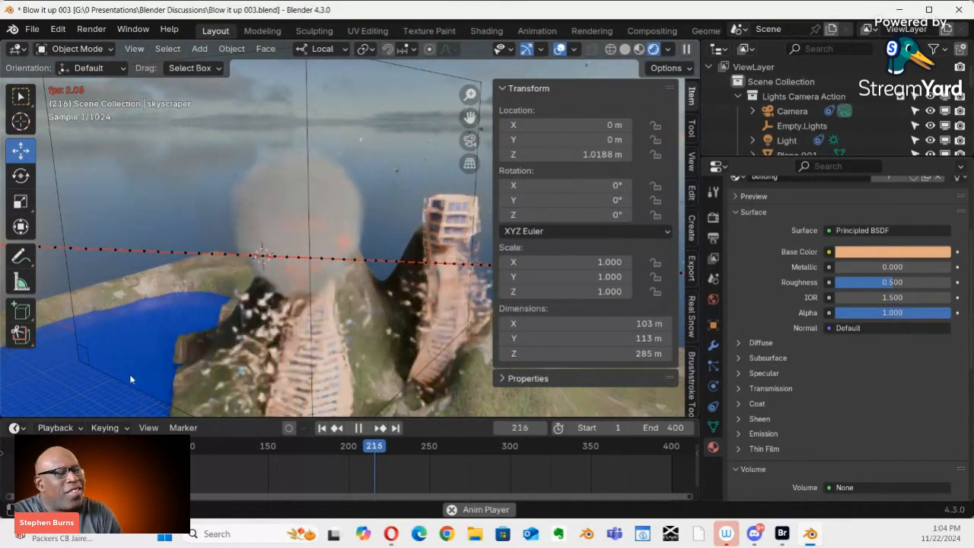
{"action": "right_click", "coordinate": [92, 357]}
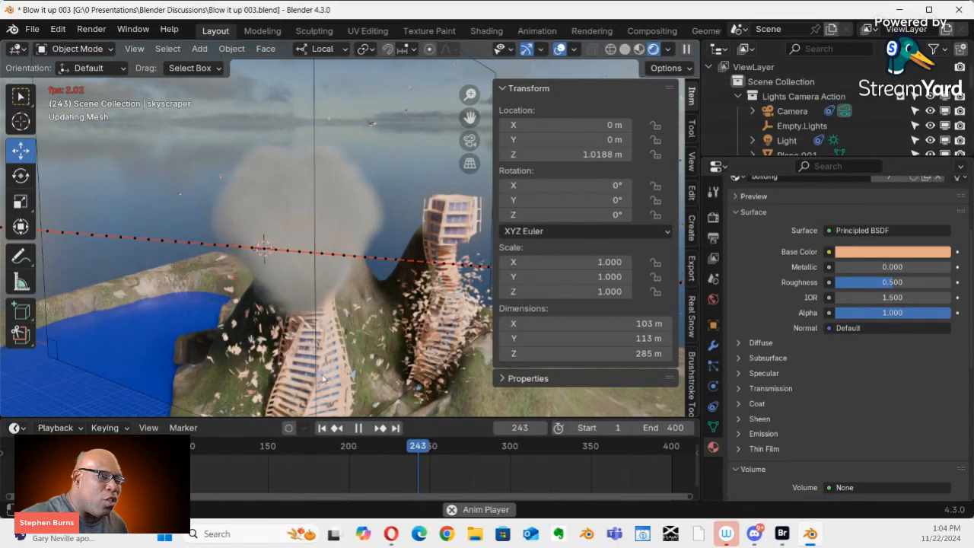
Change the viewport shading to Solid and save the file
{"action": "key", "text": "z"}
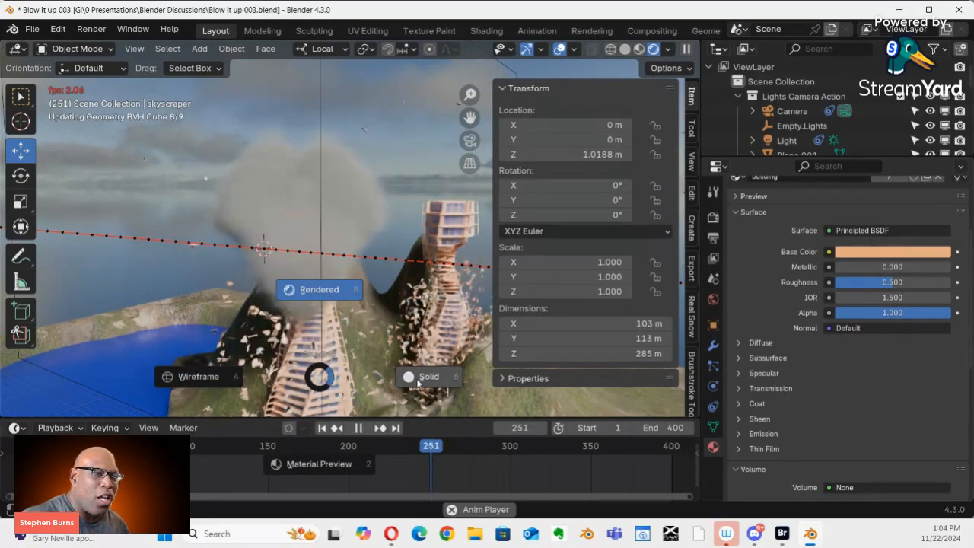
{"action": "left_click", "coordinate": [416, 378]}
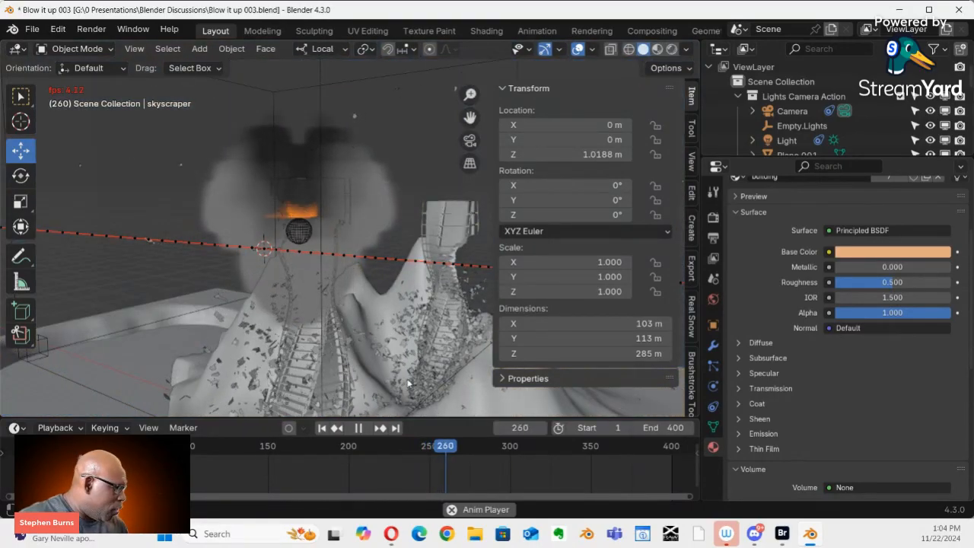
{"action": "key", "text": "ctrl+s"}
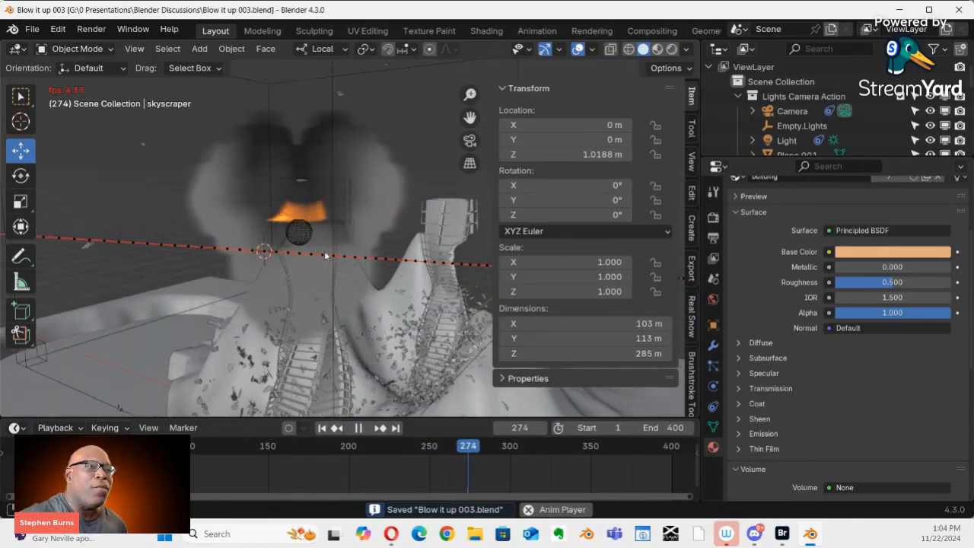
Examine the fire and smoke around the tower from several angles during playback, and save the file again
{"action": "middle_click_drag", "start_coordinate": [301, 242], "coordinate": [354, 175]}
{"action": "middle_click_drag", "start_coordinate": [332, 231], "coordinate": [324, 286]}
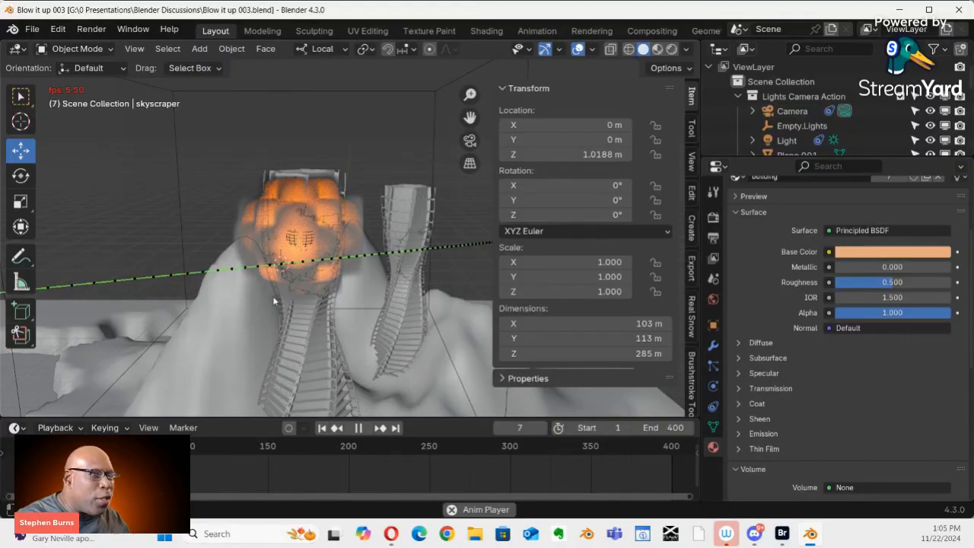
{"action": "scroll", "coordinate": [273, 322], "scroll_direction": "down", "scroll_amount": 2}
{"action": "scroll", "coordinate": [352, 251], "scroll_direction": "up", "scroll_amount": 4}
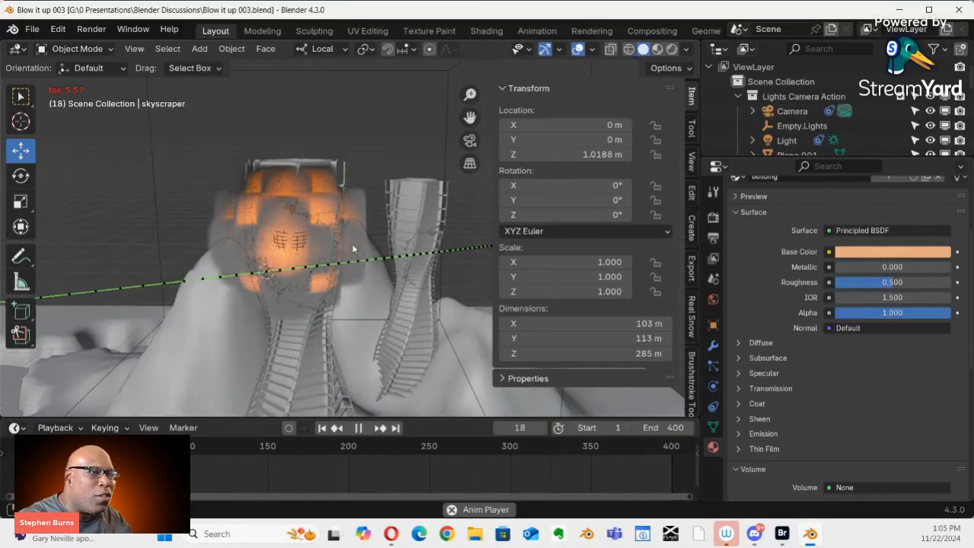
{"action": "middle_click_drag", "start_coordinate": [366, 325], "coordinate": [288, 319]}
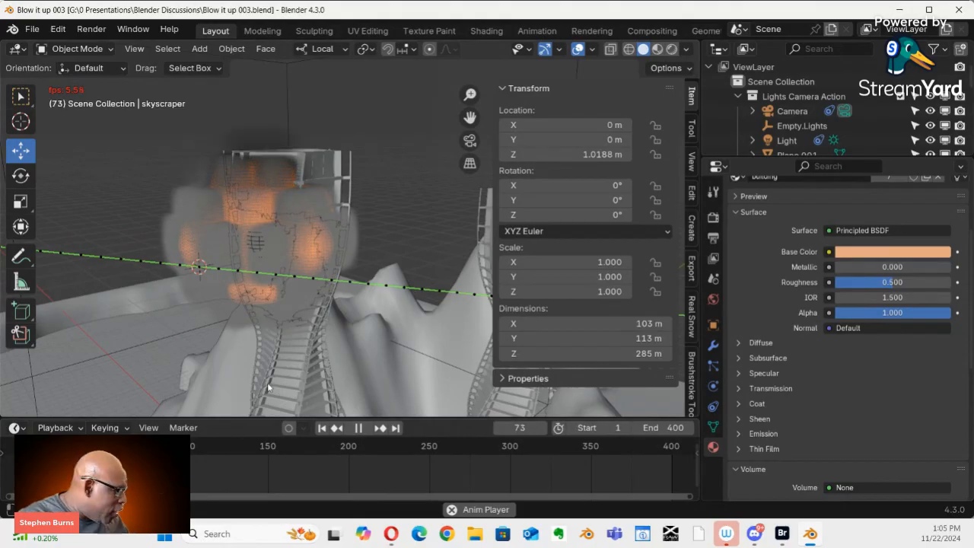
{"action": "key", "text": "ctrl+s"}
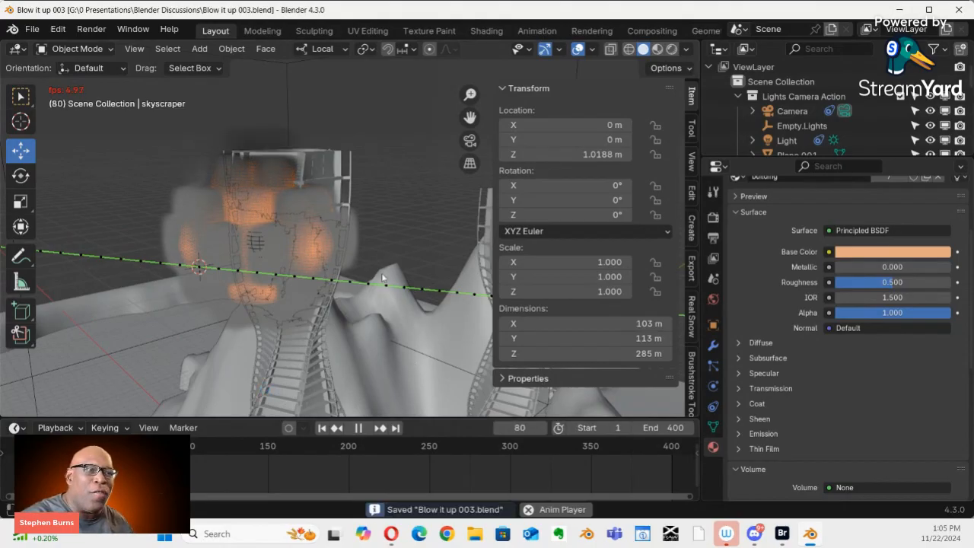
Select the Smoke Domain and set its fluid Resolution Divisions to 64
{"action": "left_click", "coordinate": [290, 118]}
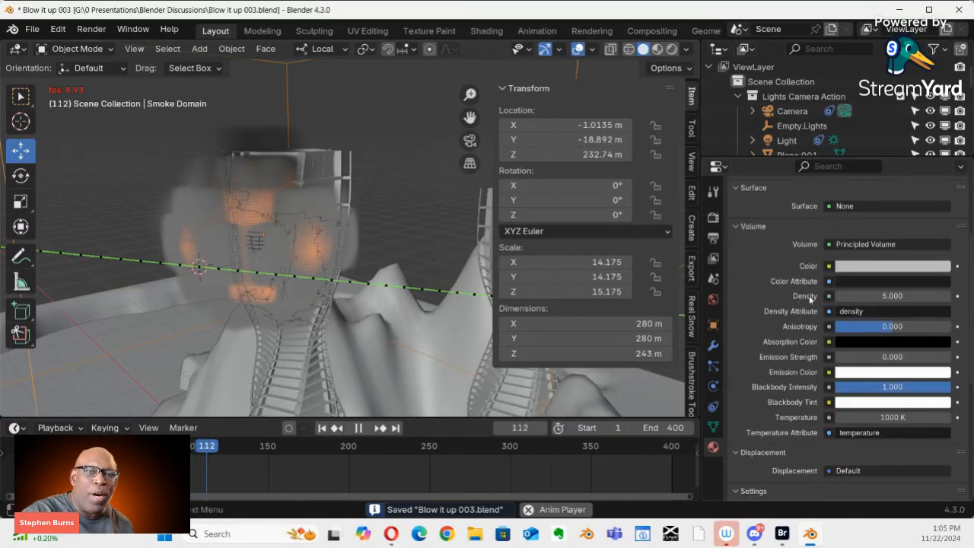
{"action": "scroll", "coordinate": [811, 297], "scroll_direction": "up", "scroll_amount": 4}
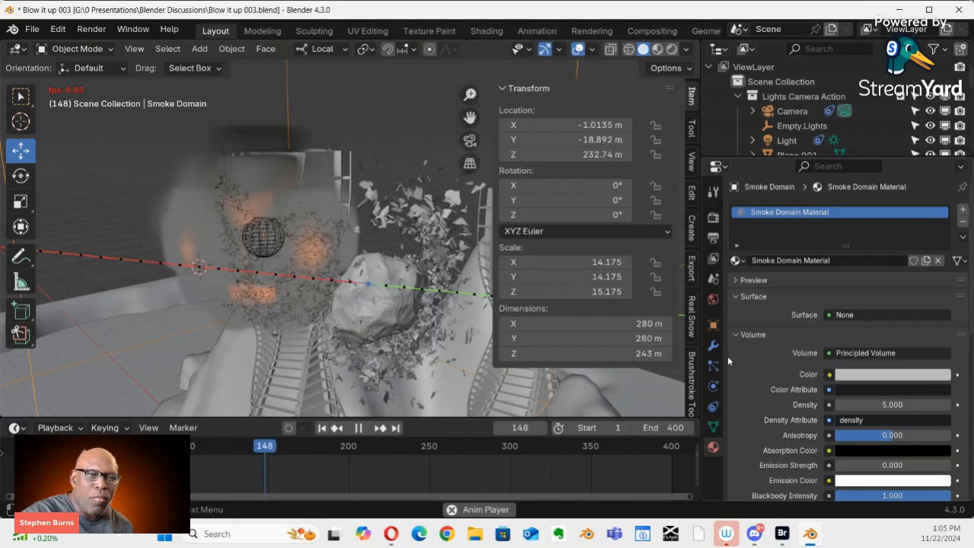
{"action": "left_click", "coordinate": [713, 386]}
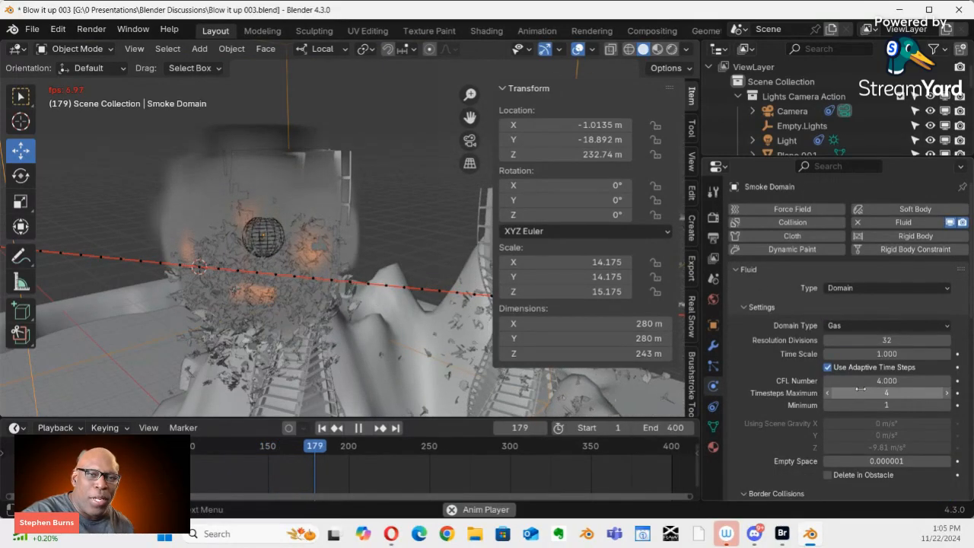
{"action": "left_click", "coordinate": [884, 340]}
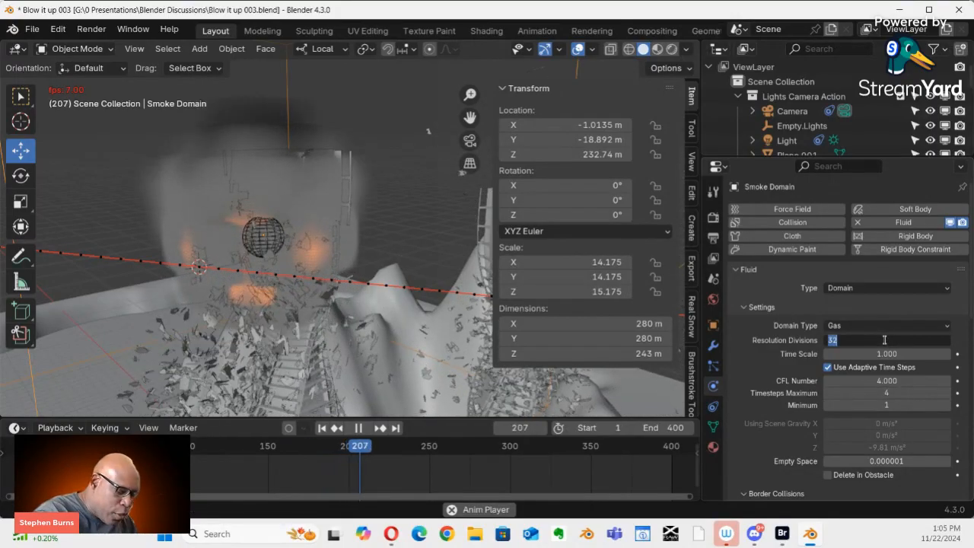
{"action": "type", "text": "64"}
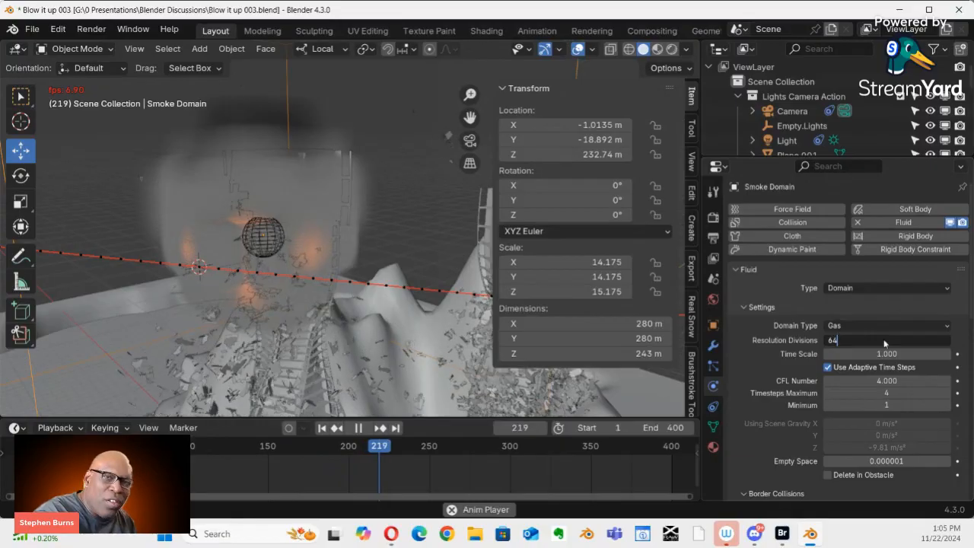
{"action": "key", "text": "Return"}
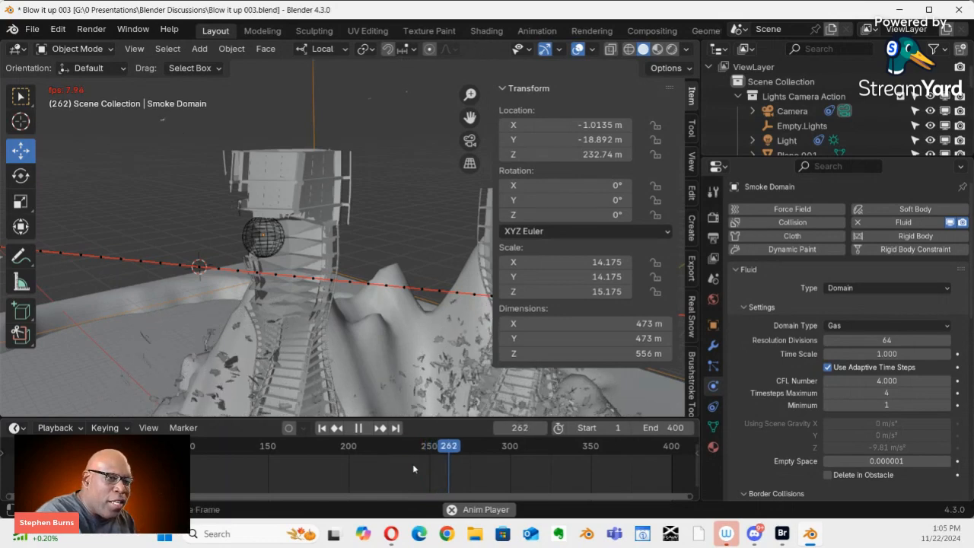
Restart the animation from the first frame and examine the higher-resolution smoke and fire up close
{"action": "key", "text": "shift+Left"}
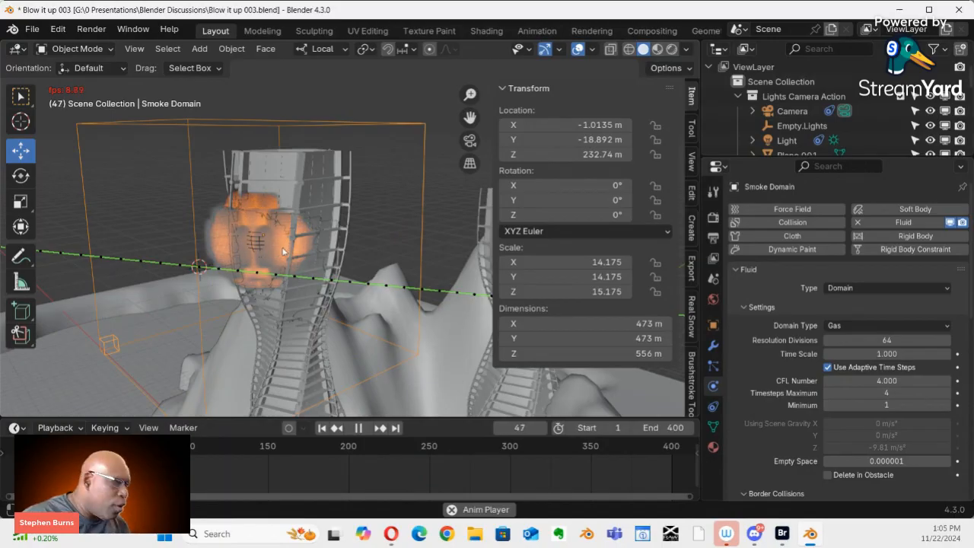
{"action": "middle_click_drag", "start_coordinate": [291, 247], "coordinate": [354, 267]}
{"action": "scroll", "coordinate": [354, 238], "scroll_direction": "up", "scroll_amount": 3}
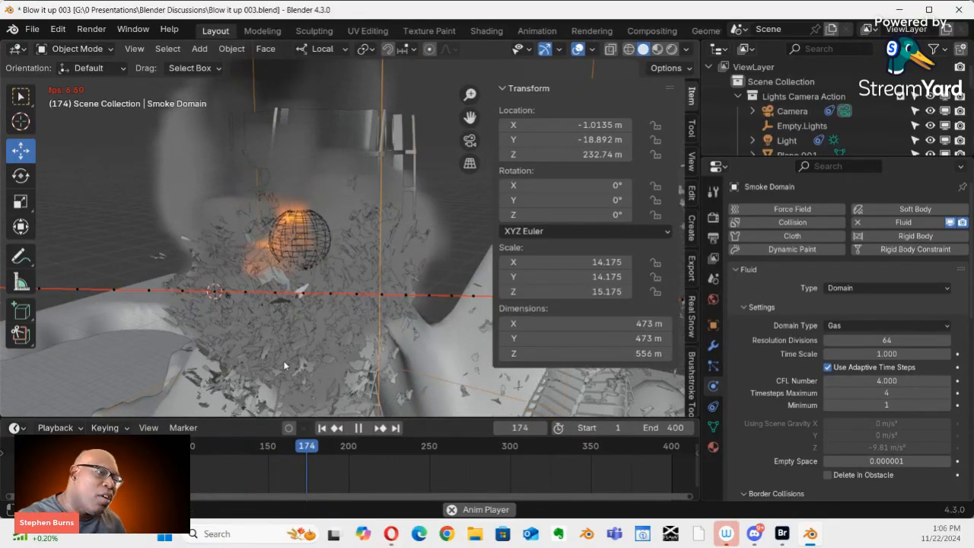
{"action": "middle_click_drag", "start_coordinate": [303, 350], "coordinate": [300, 330]}
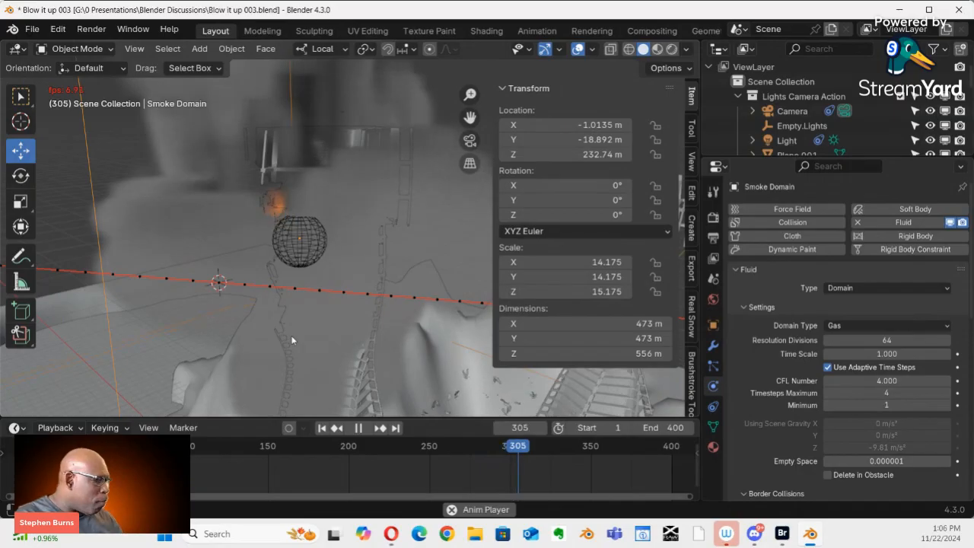
Select the sphere emitter and review its fluid flow settings, including temperature, density, fuel, and initial velocity
{"action": "left_click", "coordinate": [315, 246]}
{"action": "middle_click_drag", "start_coordinate": [291, 244], "coordinate": [363, 255]}
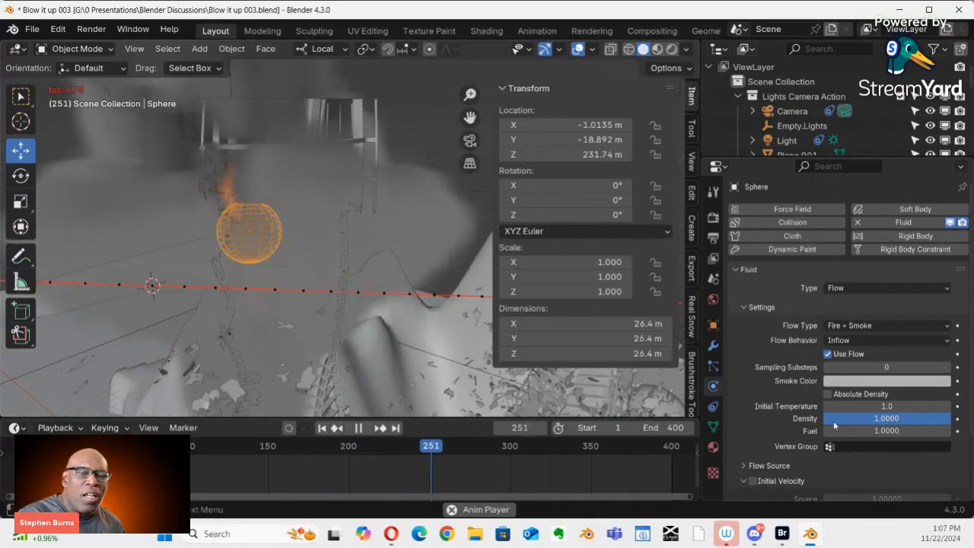
{"action": "scroll", "coordinate": [811, 410], "scroll_direction": "down", "scroll_amount": 3}
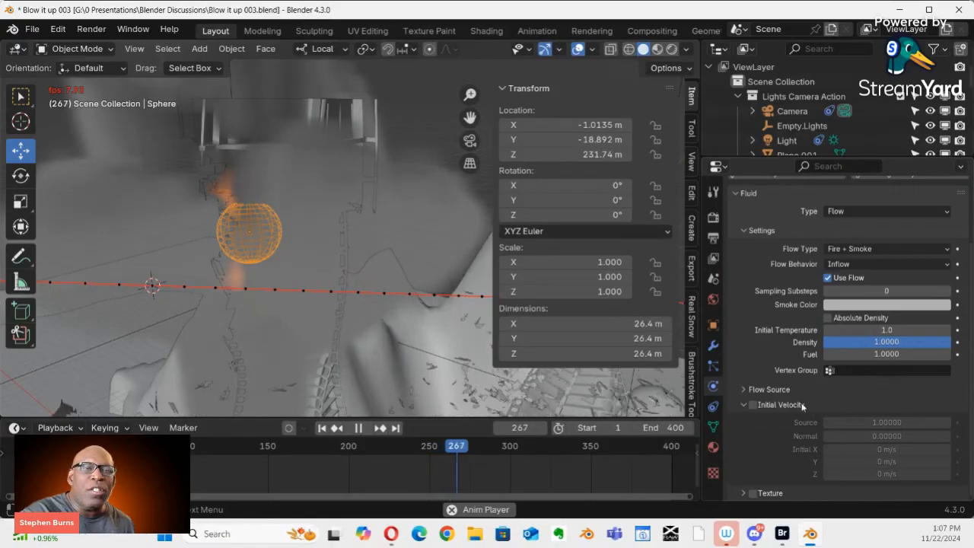
{"action": "scroll", "coordinate": [804, 323], "scroll_direction": "up", "scroll_amount": 2}
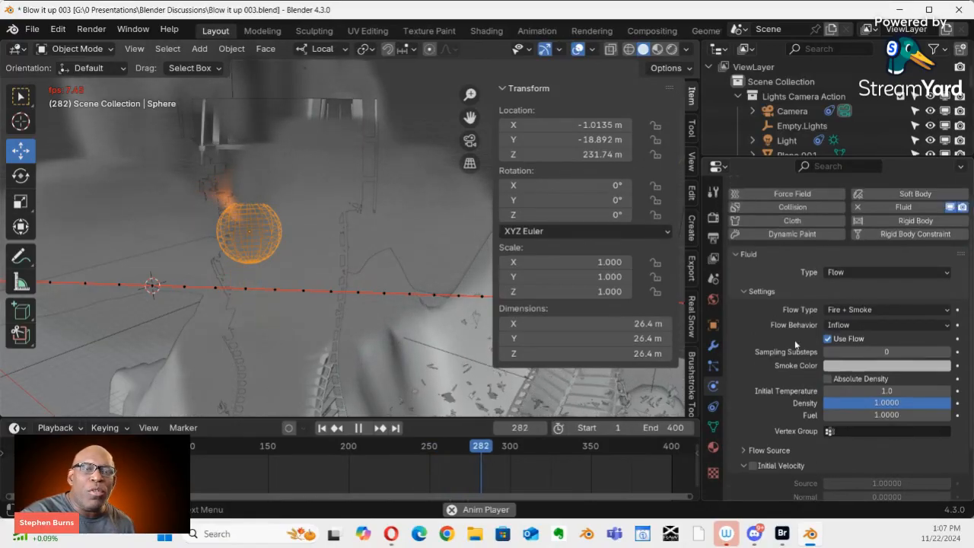
{"action": "scroll", "coordinate": [795, 345], "scroll_direction": "down", "scroll_amount": 2}
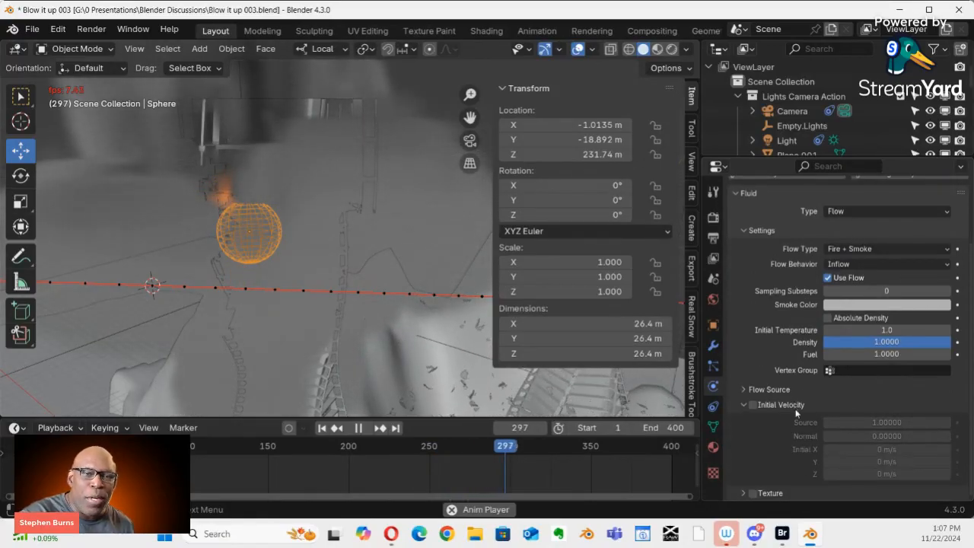
{"action": "scroll", "coordinate": [797, 412], "scroll_direction": "up", "scroll_amount": 1}
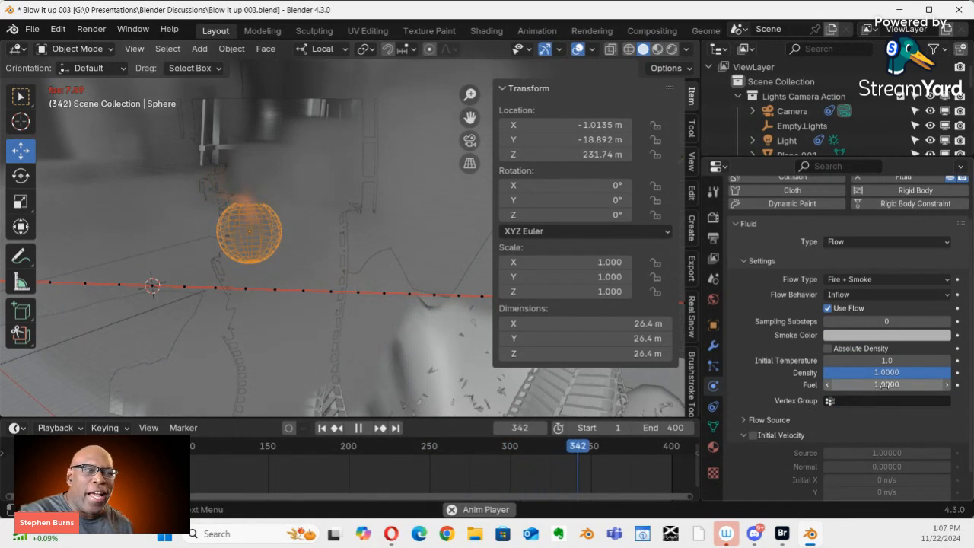
{"action": "scroll", "coordinate": [903, 386], "scroll_direction": "up", "scroll_amount": 1}
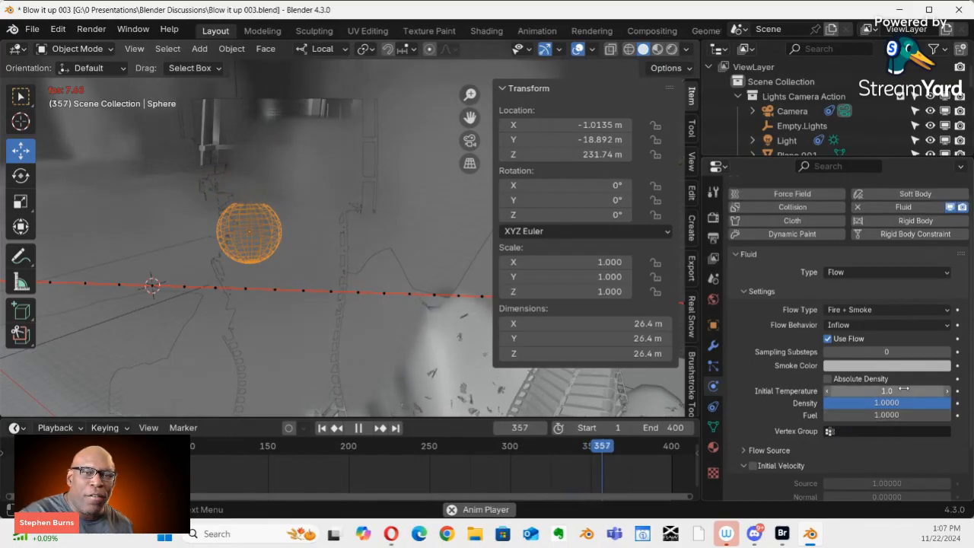
{"action": "scroll", "coordinate": [902, 388], "scroll_direction": "up", "scroll_amount": 1}
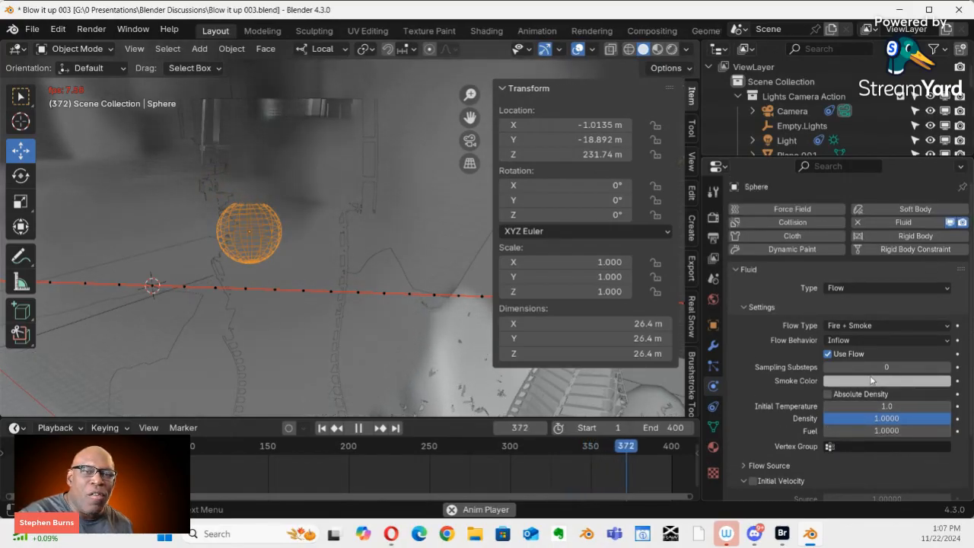
{"action": "scroll", "coordinate": [870, 379], "scroll_direction": "down", "scroll_amount": 3}
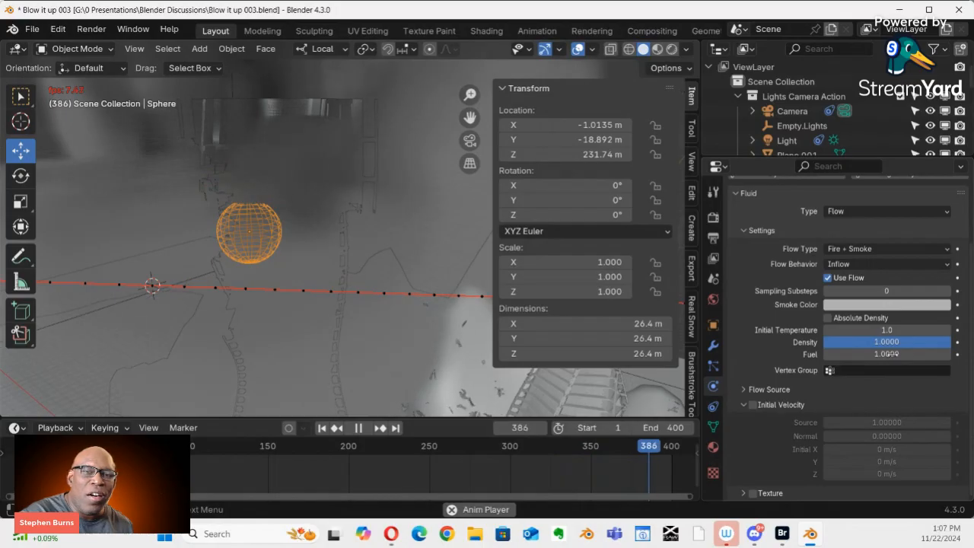
Set the sphere emitter's Fuel to 1.3 and replay the simulation from the first frame
{"action": "left_click", "coordinate": [893, 354]}
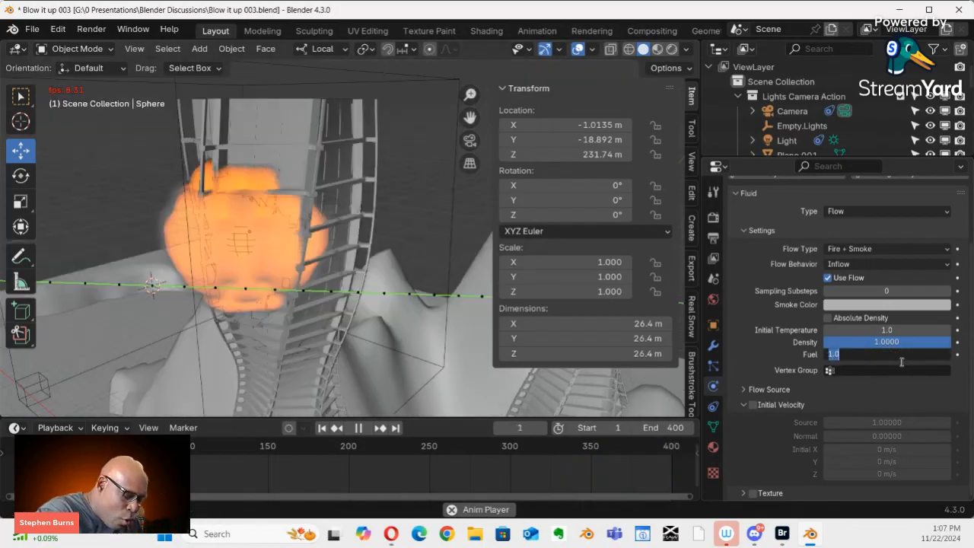
{"action": "type", "text": "1.3"}
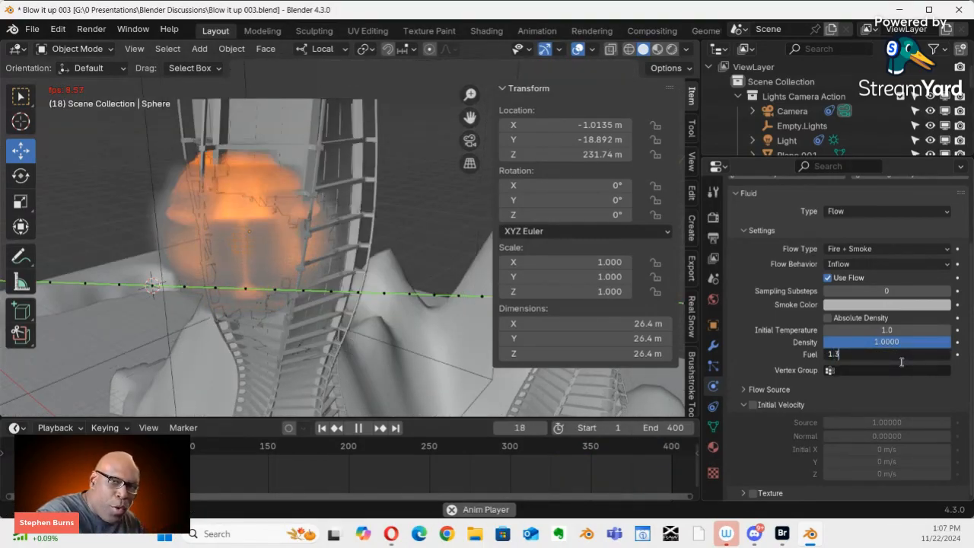
{"action": "key", "text": "Return"}
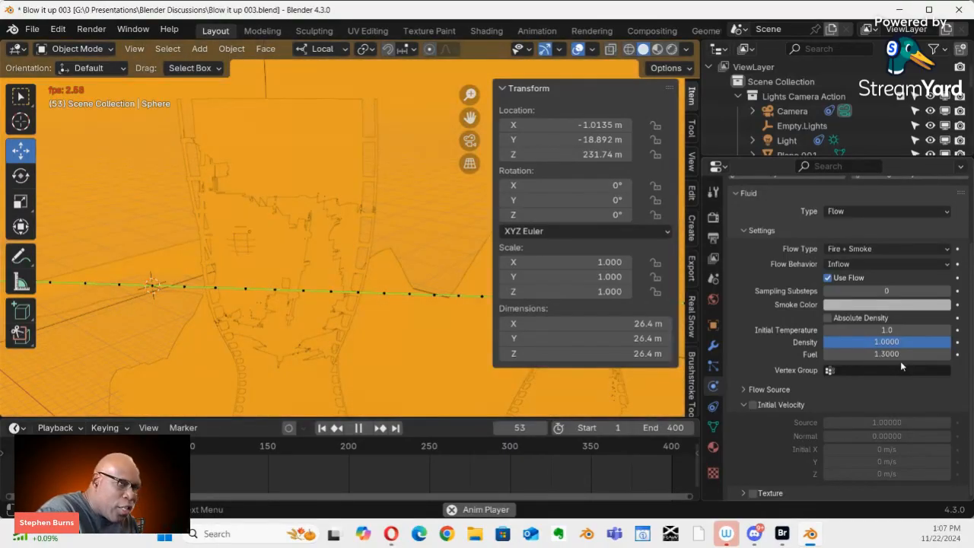
{"action": "key", "text": "shift+Left"}
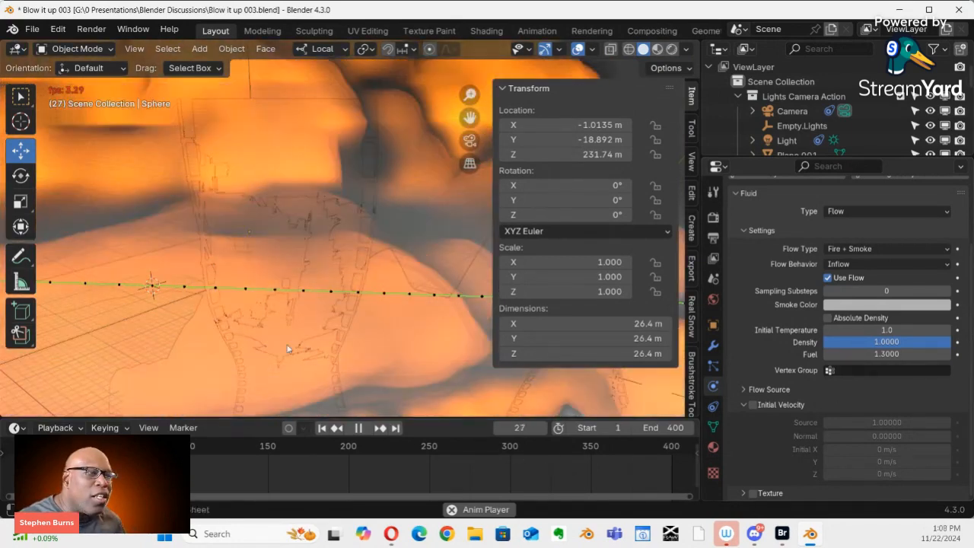
{"action": "scroll", "coordinate": [318, 313], "scroll_direction": "down", "scroll_amount": 2}
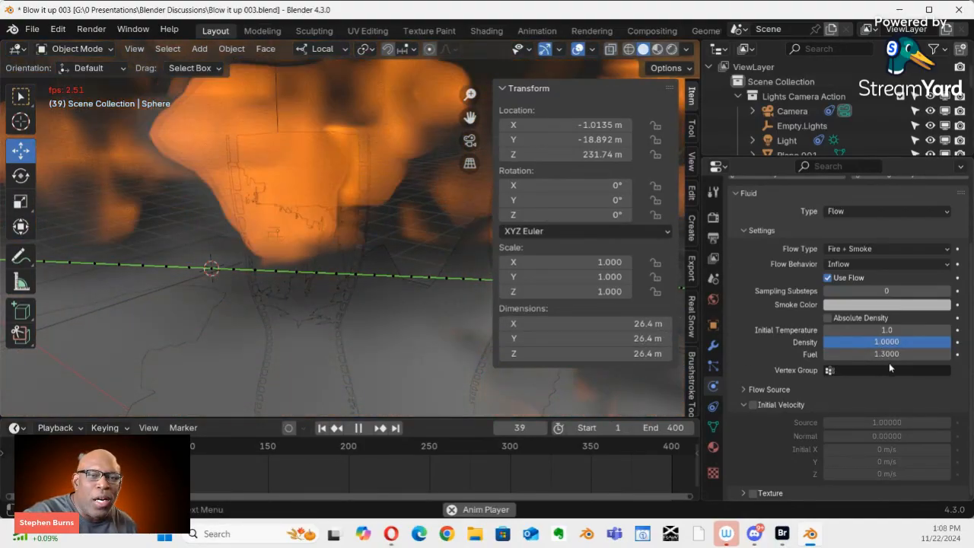
Set the sphere emitter's Fuel to 1.1 and replay the simulation from the first frame
{"action": "left_click", "coordinate": [892, 354]}
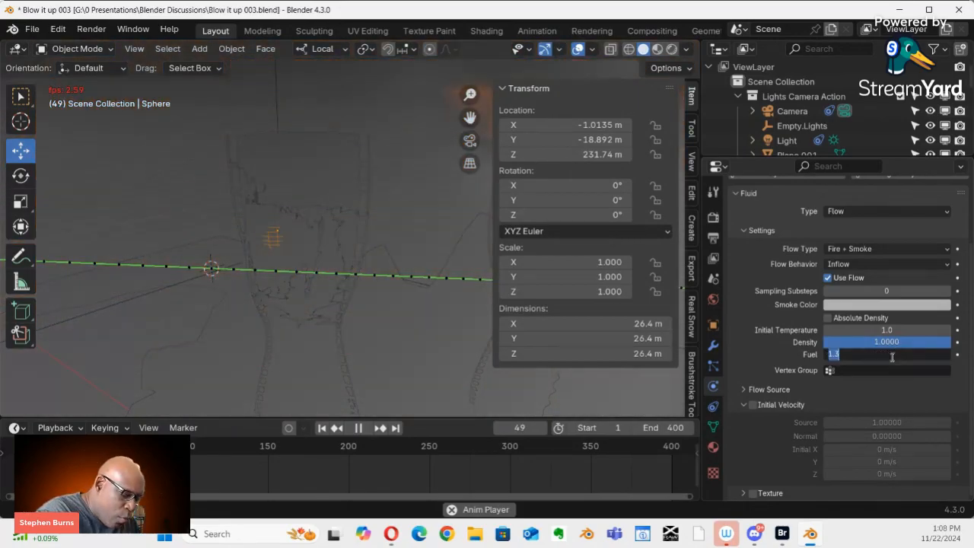
{"action": "type", "text": "1000"}
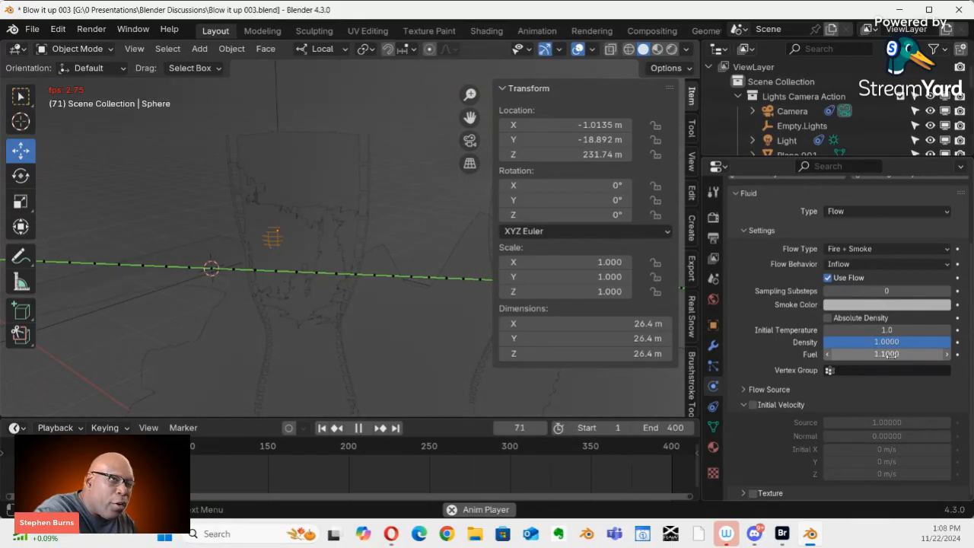
{"action": "key", "text": "shift+Left"}
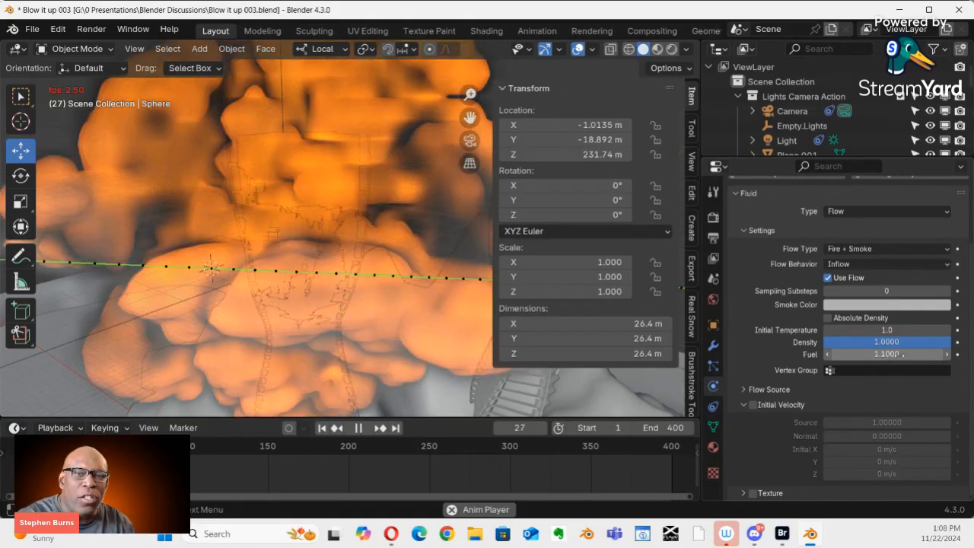
Set the sphere emitter's Fuel to 0.3 and replay the simulation from the first frame
{"action": "left_click", "coordinate": [888, 329]}
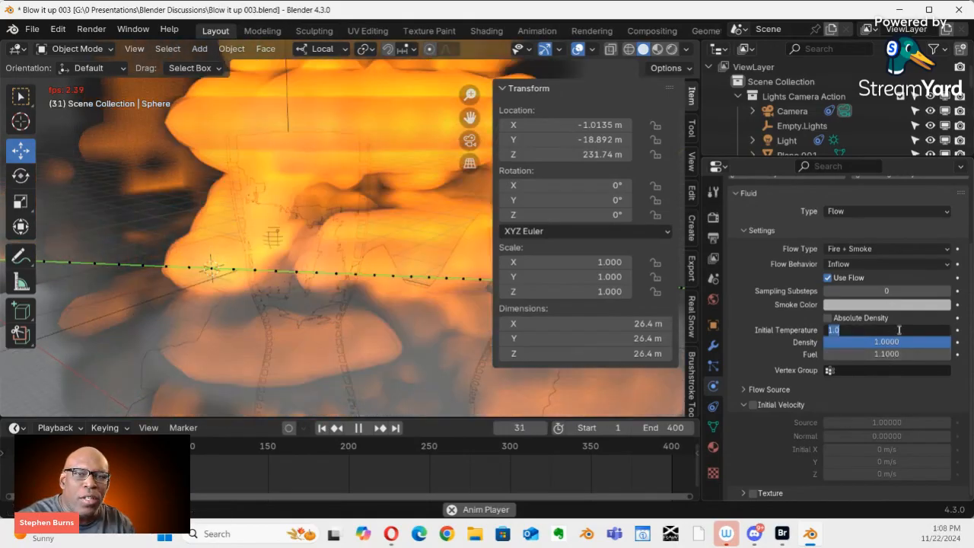
{"action": "left_click", "coordinate": [846, 337]}
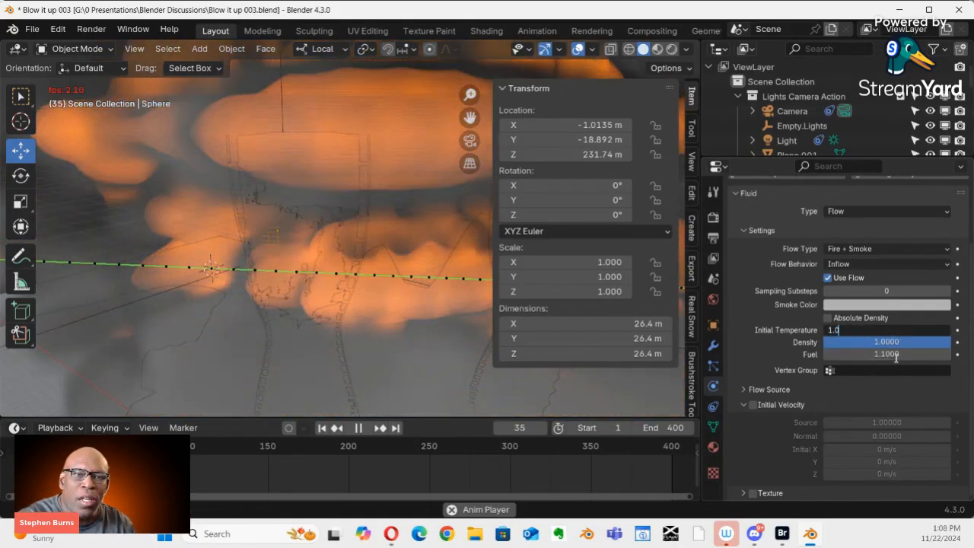
{"action": "left_click", "coordinate": [903, 353]}
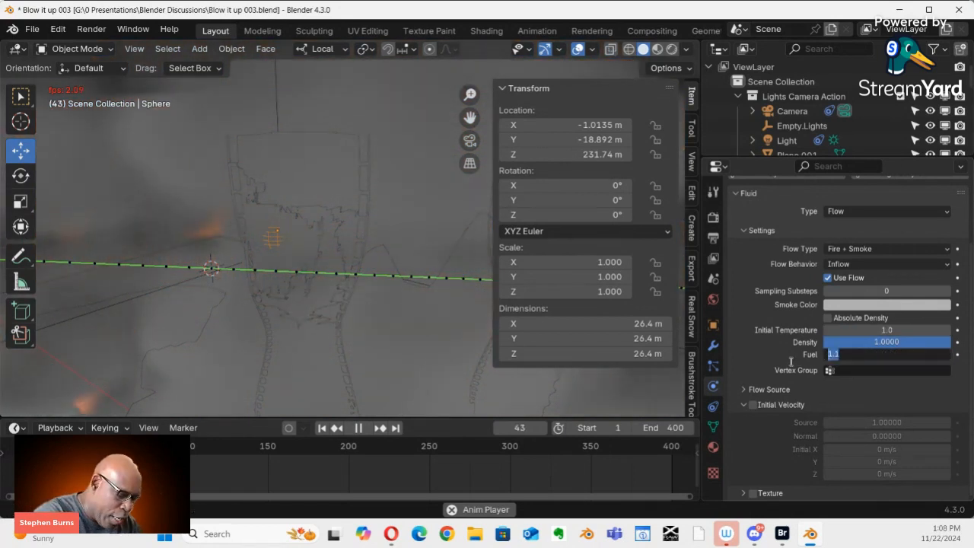
{"action": "type", "text": "0.3"}
{"action": "key", "text": "Return"}
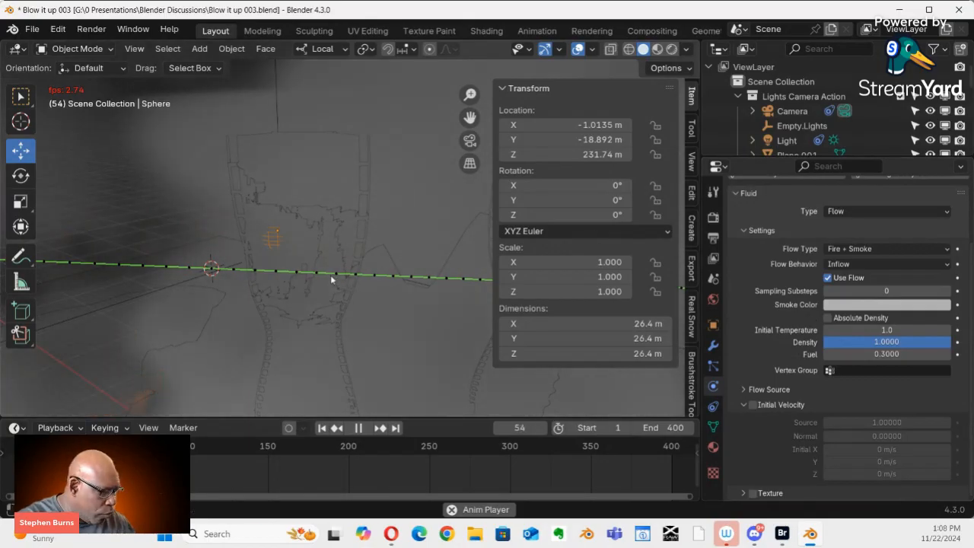
{"action": "key", "text": "shift+Left"}
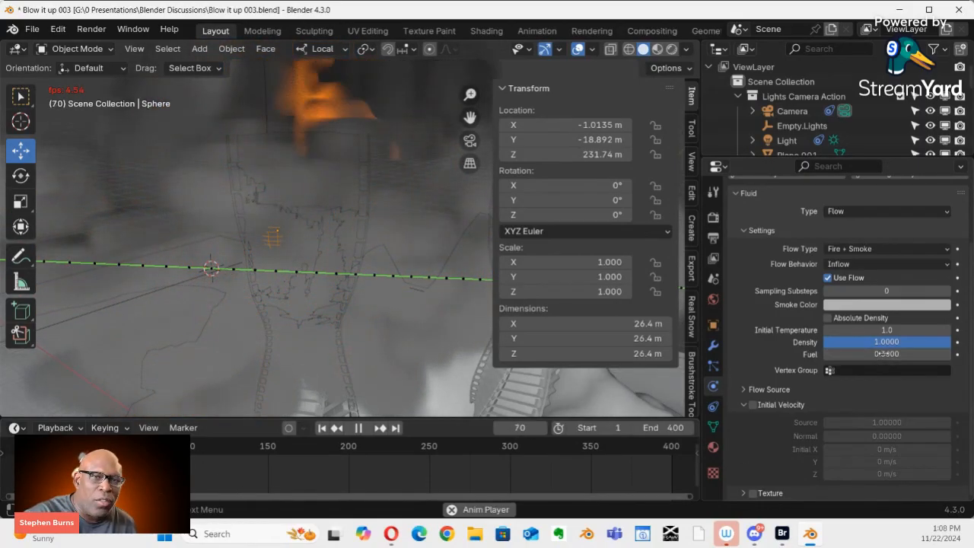
Set the sphere emitter's Fuel to 0.03, replay the simulation from the start, then stop and return to the first frame
{"action": "left_click", "coordinate": [890, 355]}
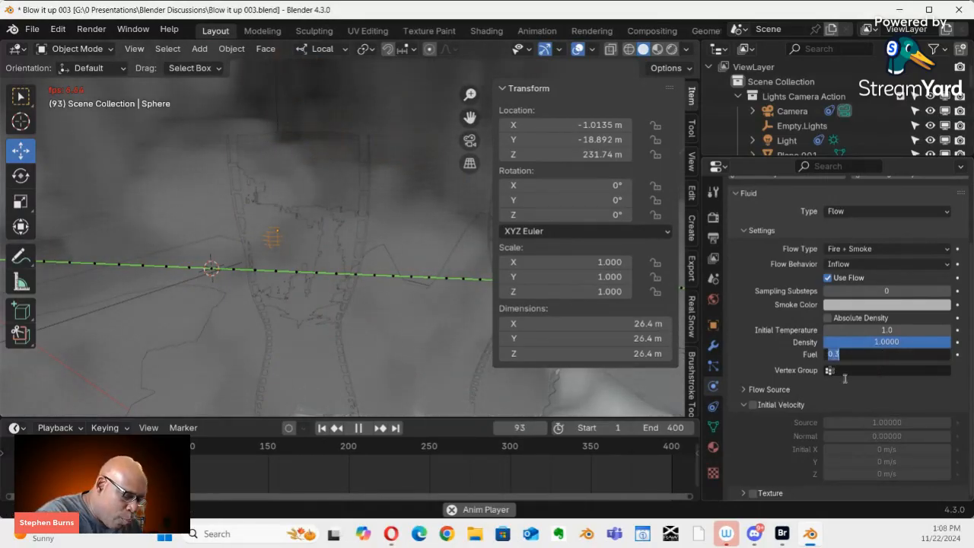
{"action": "type", "text": ".03"}
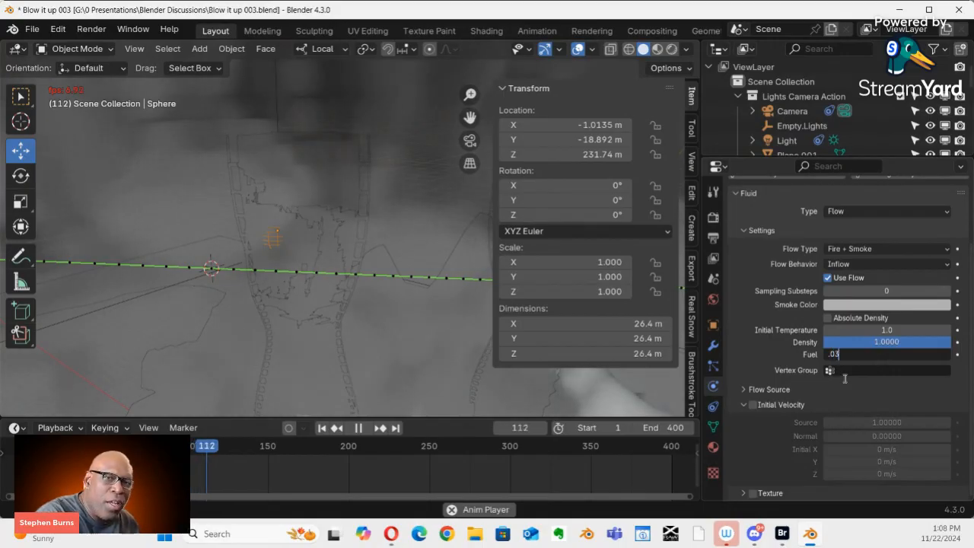
{"action": "key", "text": "Return"}
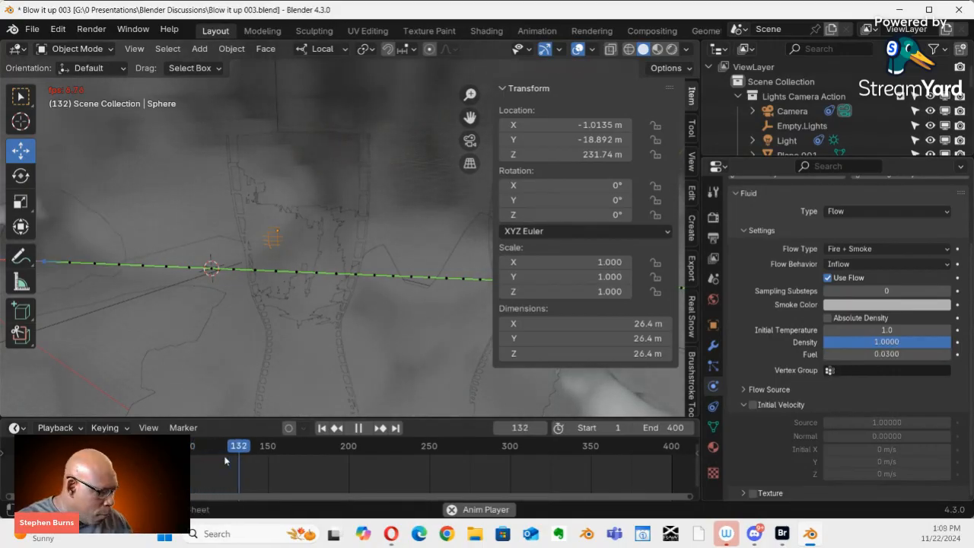
{"action": "key", "text": "shift+Left"}
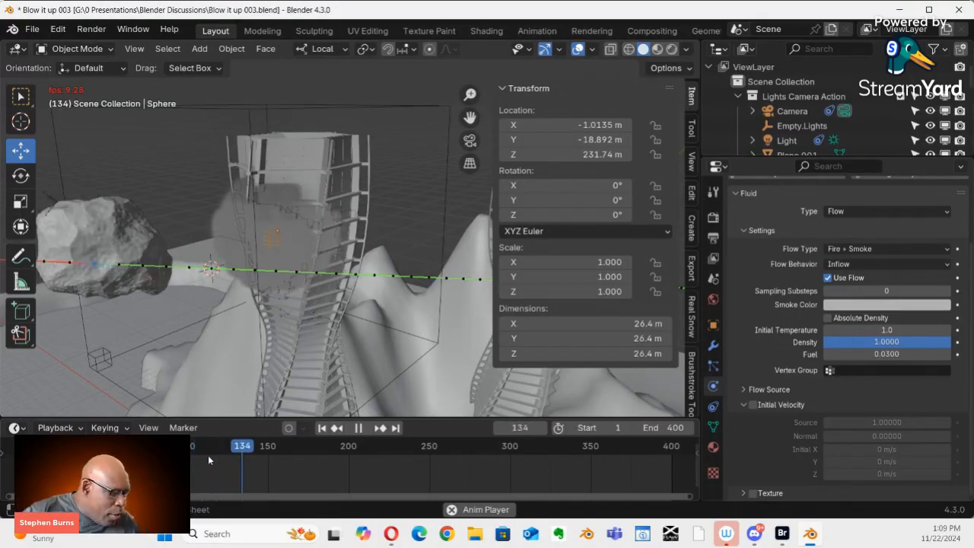
{"action": "key", "text": "shift+Left"}
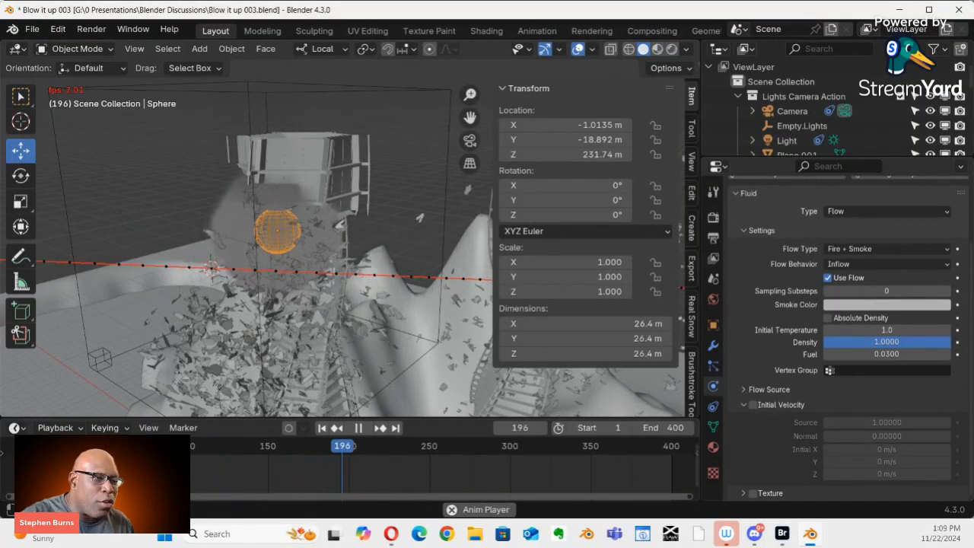
{"action": "key", "text": "space"}
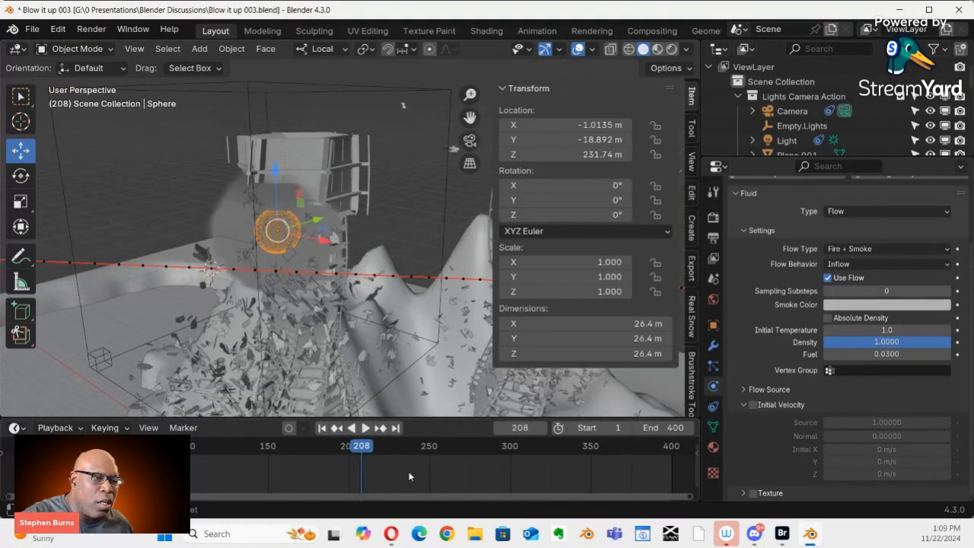
{"action": "key", "text": "shift+Left"}
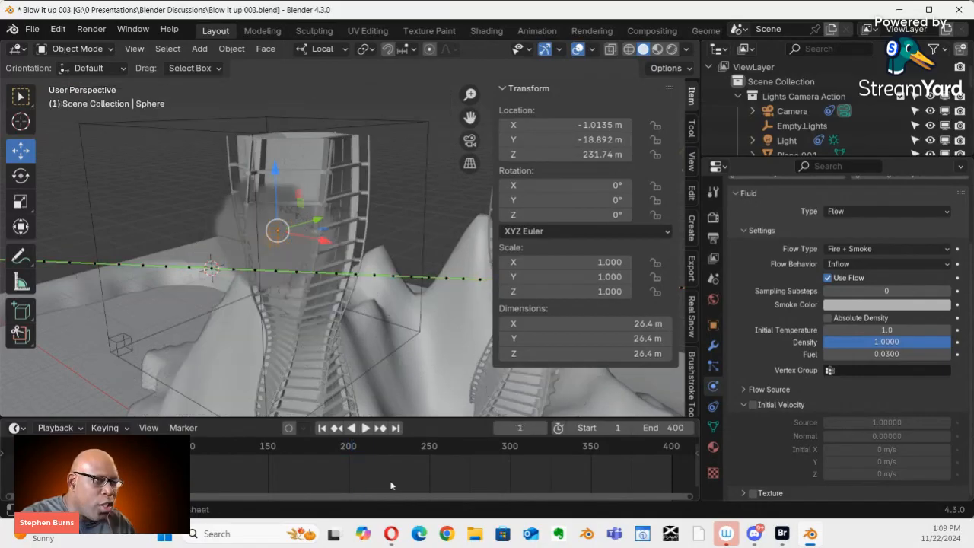
Set the sphere emitter's Fuel to 0.09 and play the simulation from the first frame
{"action": "left_click", "coordinate": [890, 355]}
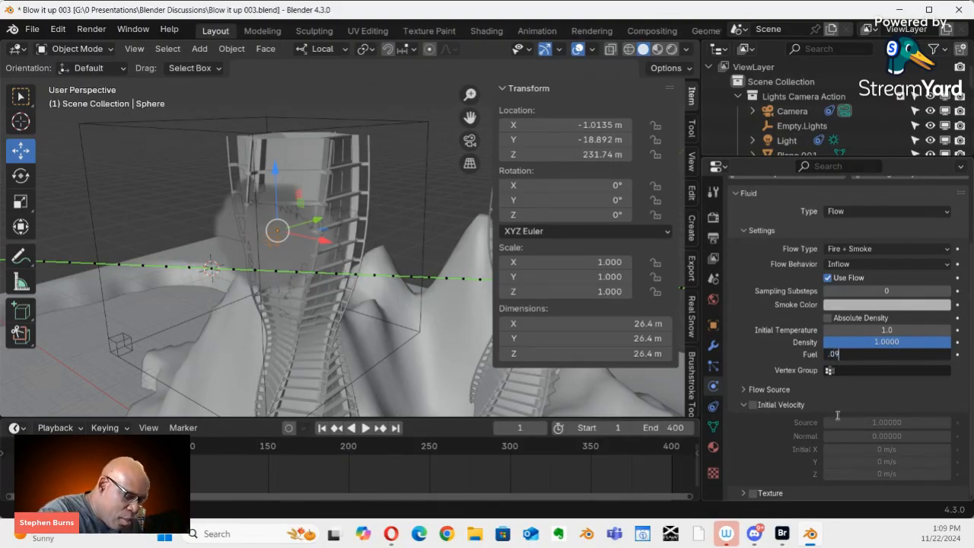
{"action": "type", "text": ".09"}
{"action": "key", "text": "Return"}
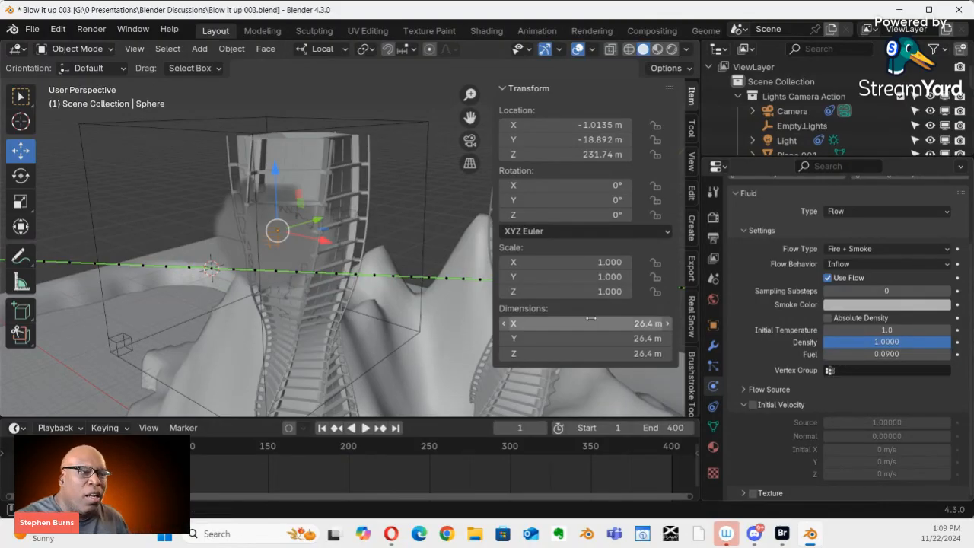
{"action": "key", "text": "space"}
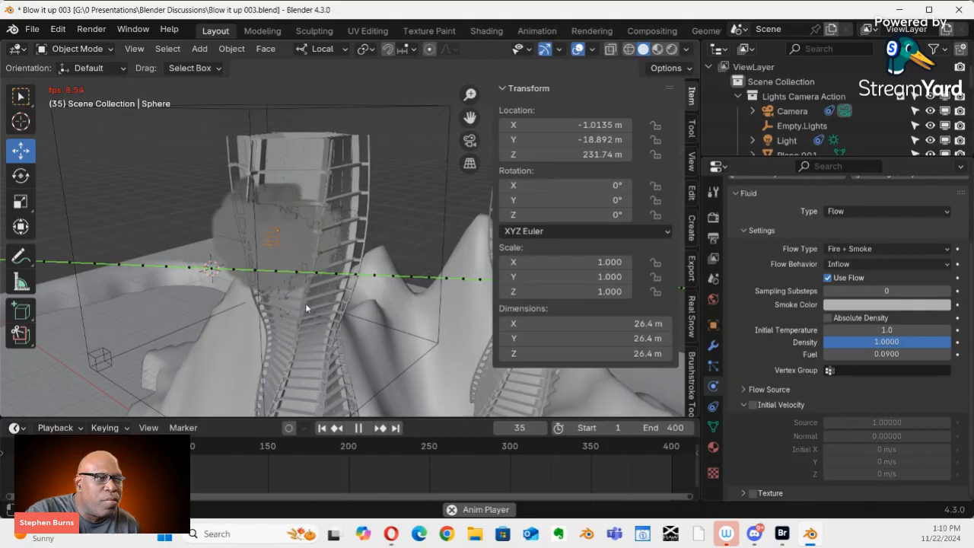
{"action": "right_click", "coordinate": [305, 303]}
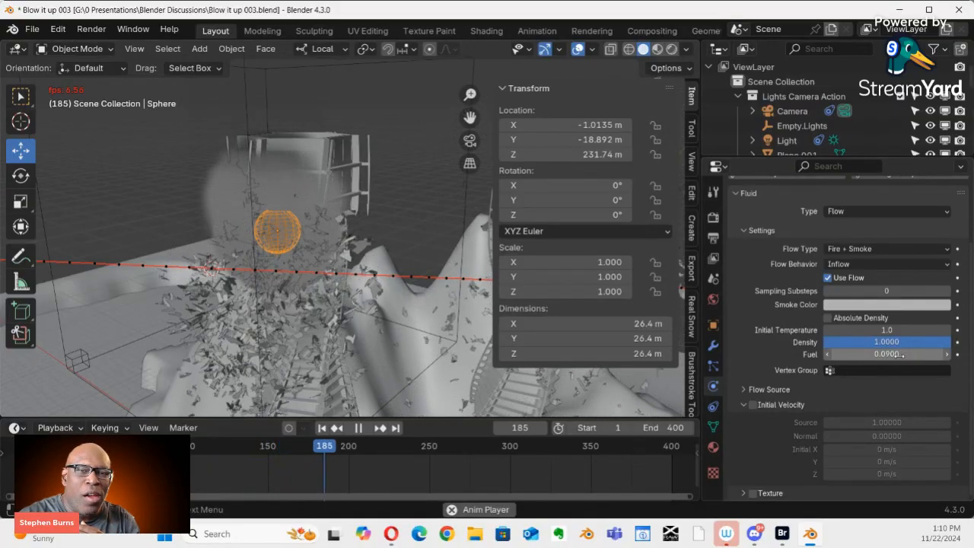
Set the sphere emitter's Fuel to 0.2 and restart the playing simulation from the first frame
{"action": "left_click", "coordinate": [905, 354]}
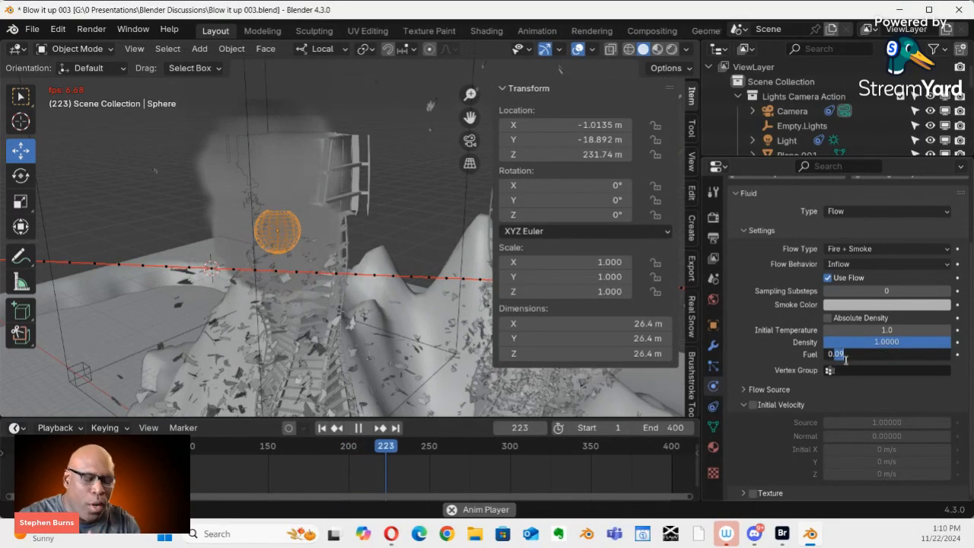
{"action": "type", "text": "0.2"}
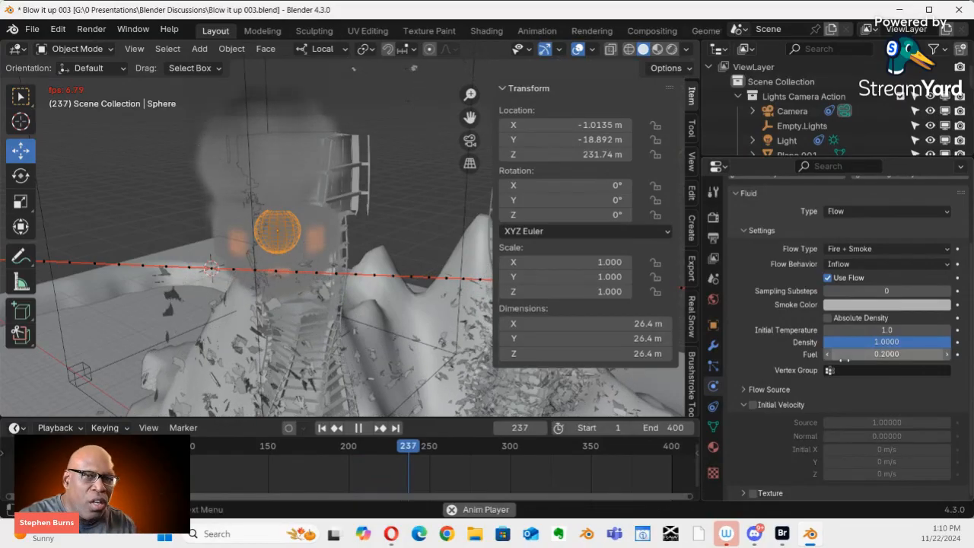
{"action": "key", "text": "Return"}
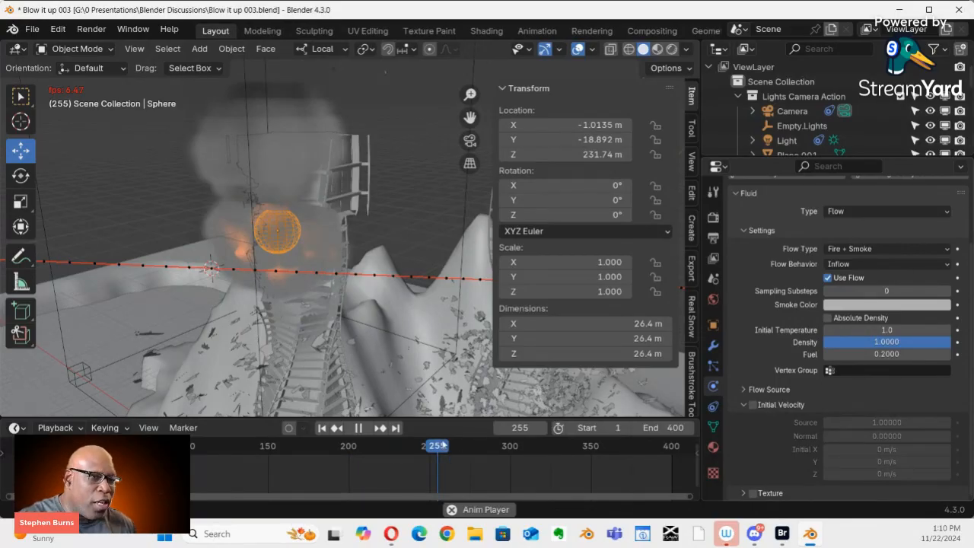
{"action": "left_click_drag", "start_coordinate": [443, 449], "coordinate": [415, 449]}
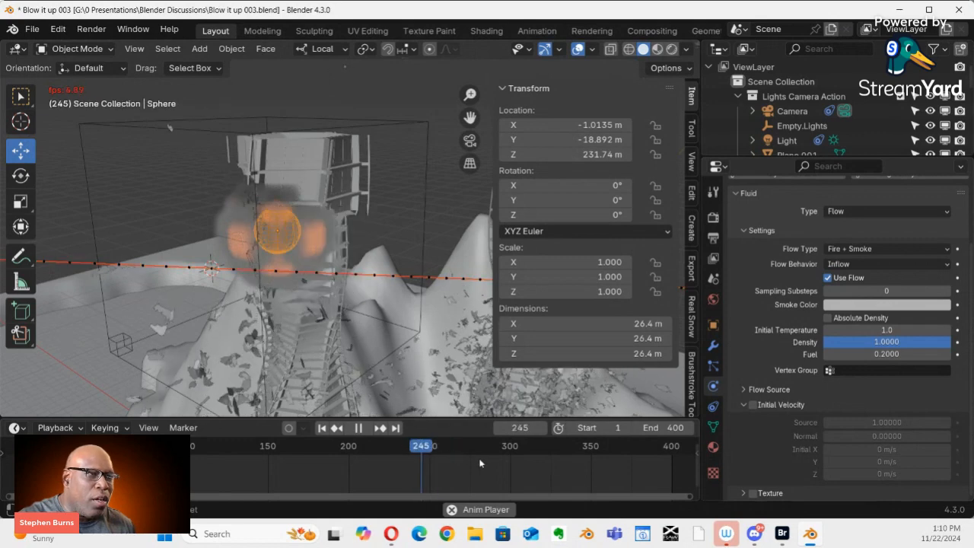
{"action": "key", "text": "shift+Left"}
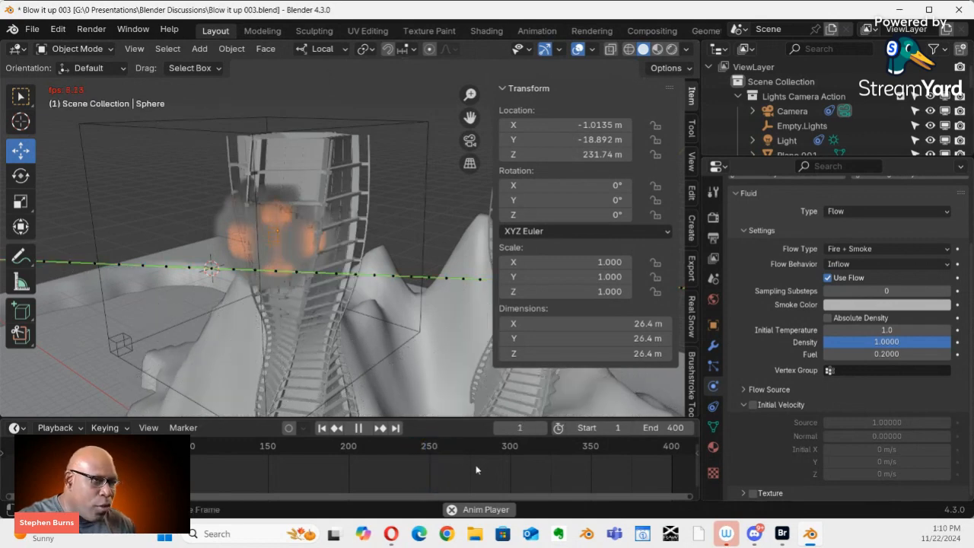